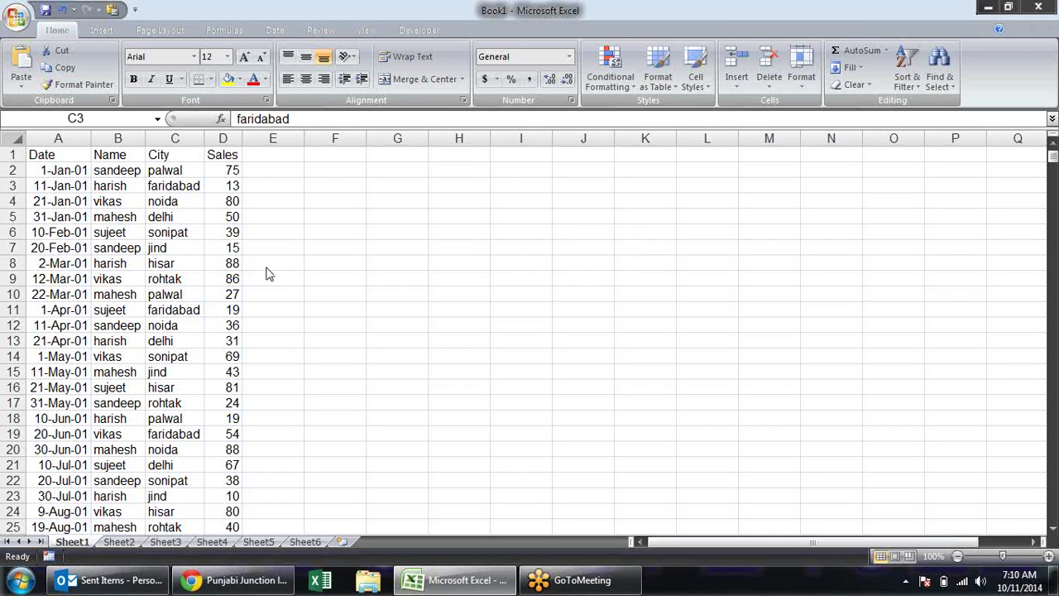
Move through the table to the first date in cell A3
click(135, 168)
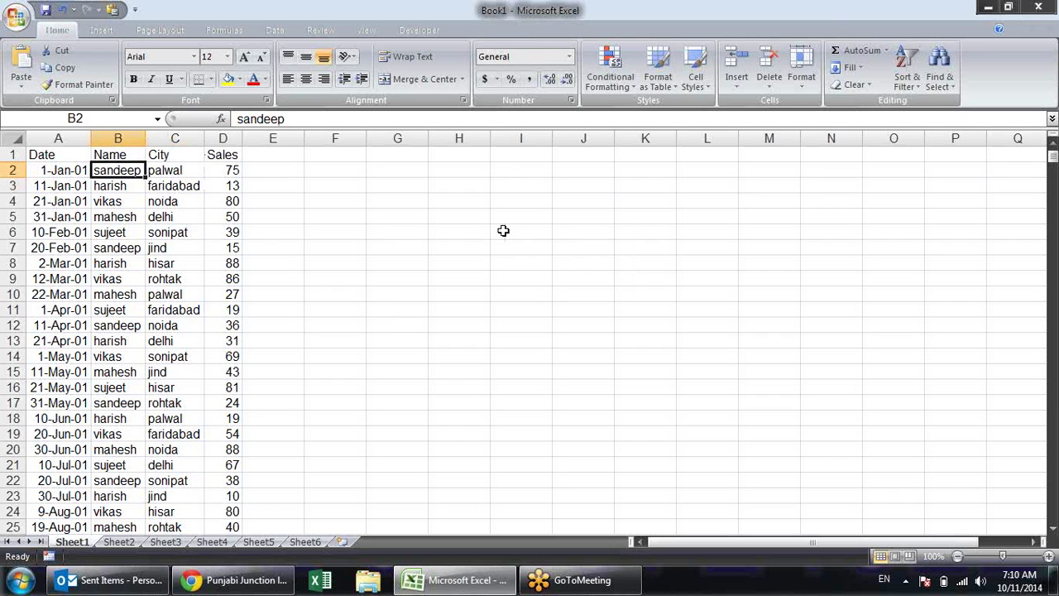
key(Left)
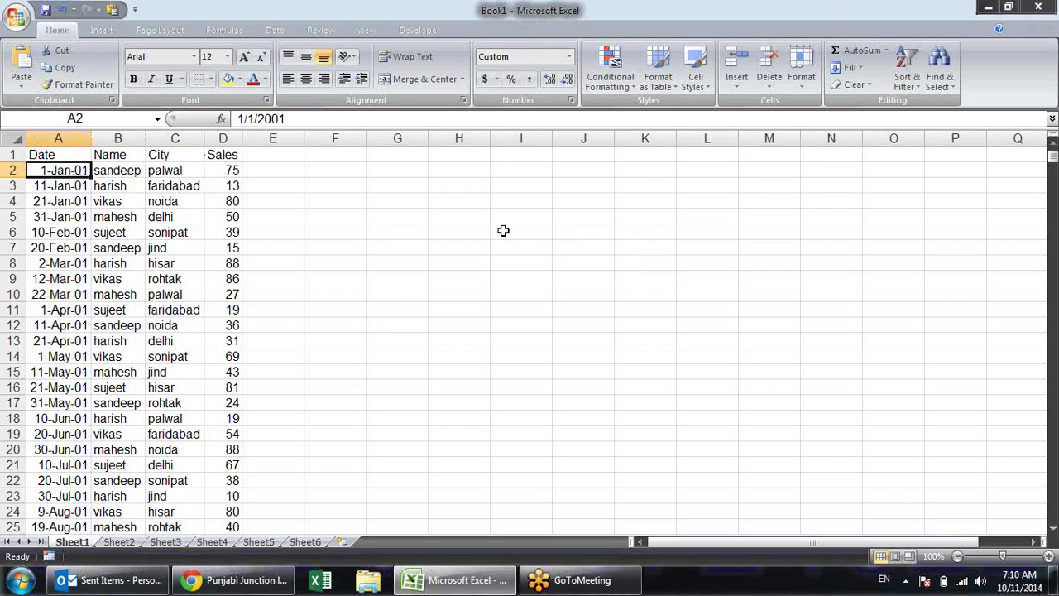
key(Right)
key(Right)
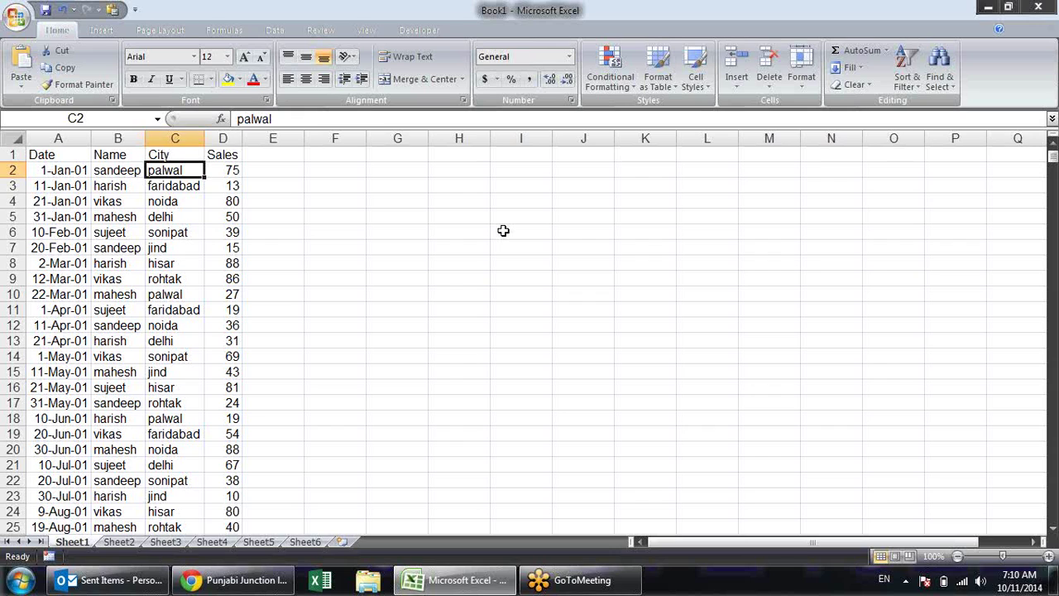
key(Right)
key(Down)
key(Down)
key(Down)
key(Left)
key(Left)
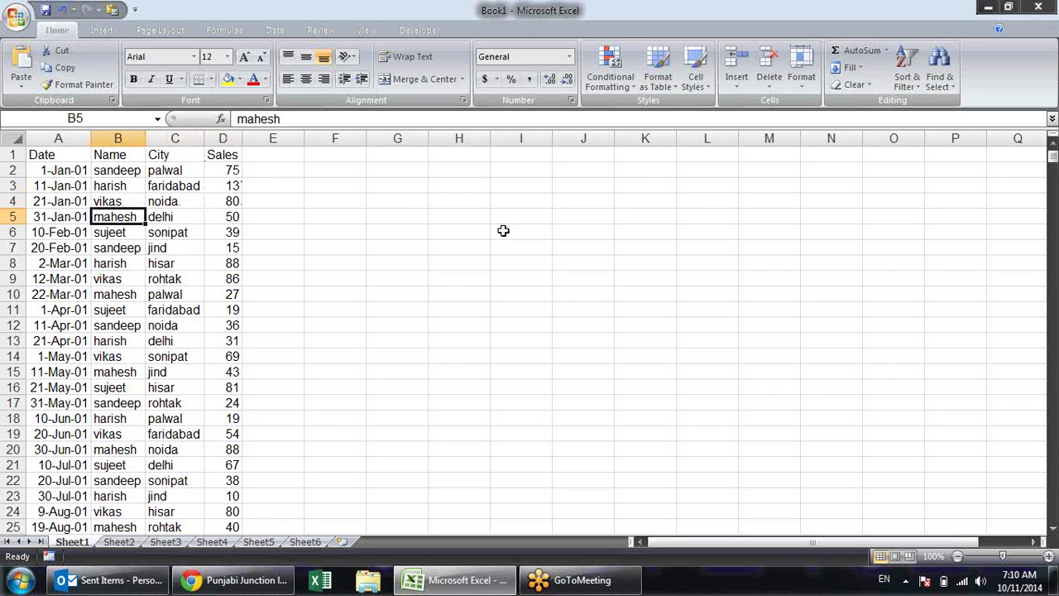
key(Up)
key(Up)
key(Right)
key(Left)
key(Left)
Replace the date formulas from A3 to the bottom with their plain values via Paste Special Values
key(ctrl+shift+Down)
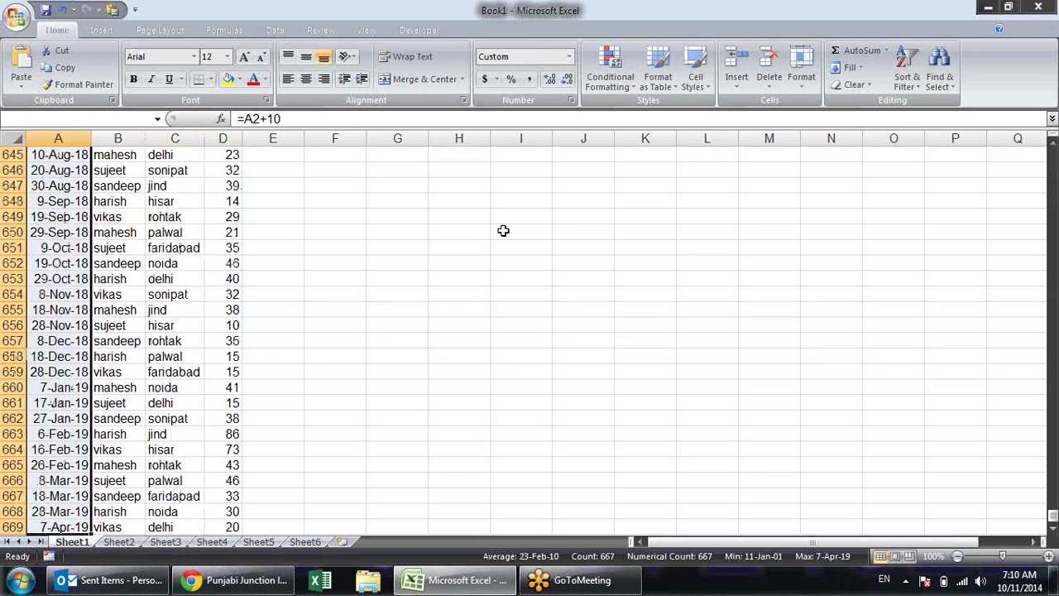
key(ctrl+c)
key(alt+e)
key(s)
key(v)
key(Return)
key(Escape)
Check the converted date in A3, then select a City cell and bring up Sort & Filter
key(Up)
key(Down)
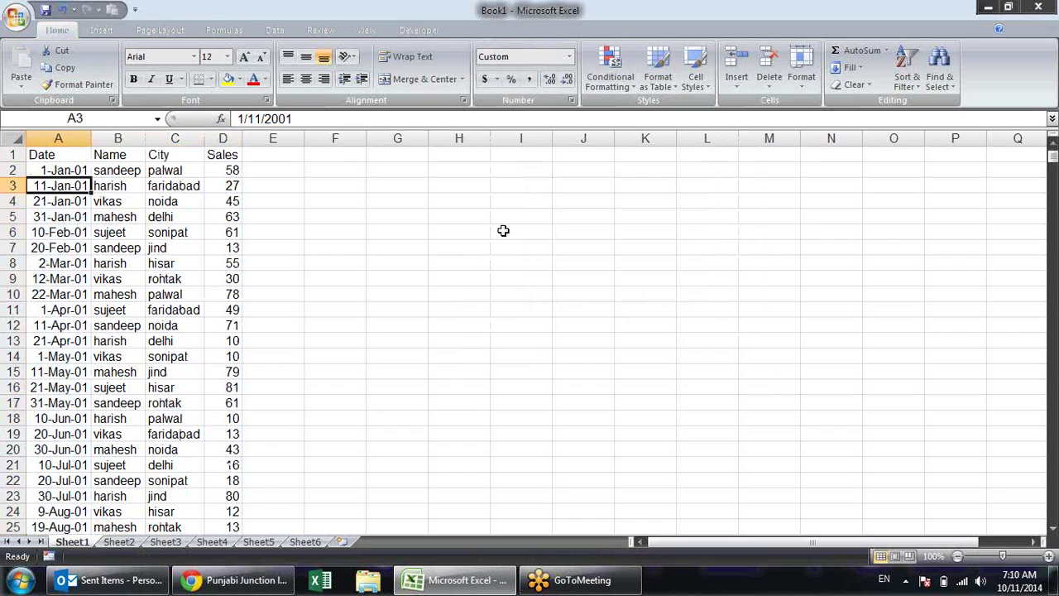
key(Right)
key(Right)
key(Left)
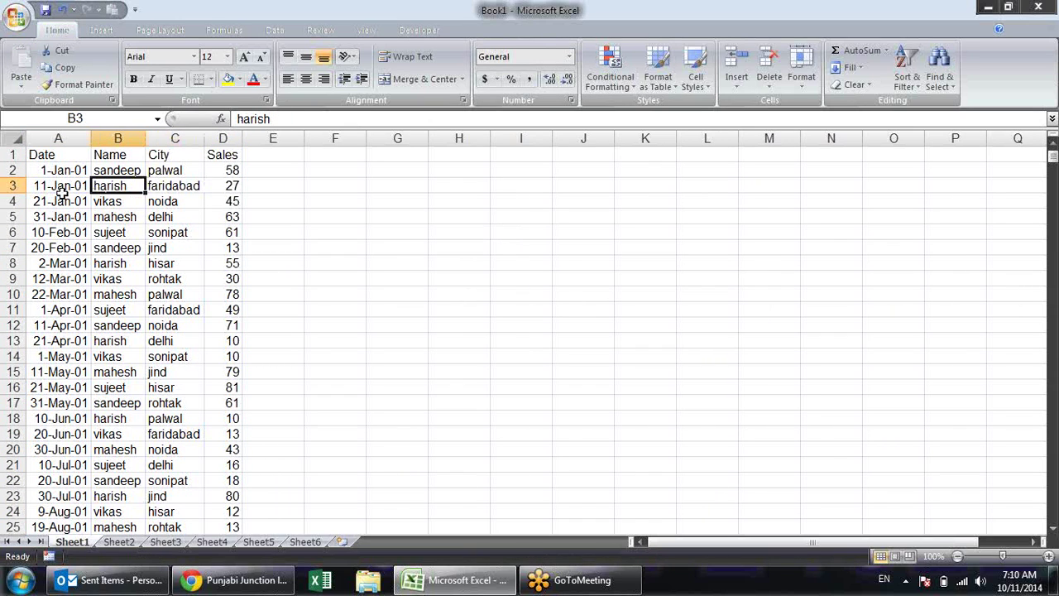
click(170, 201)
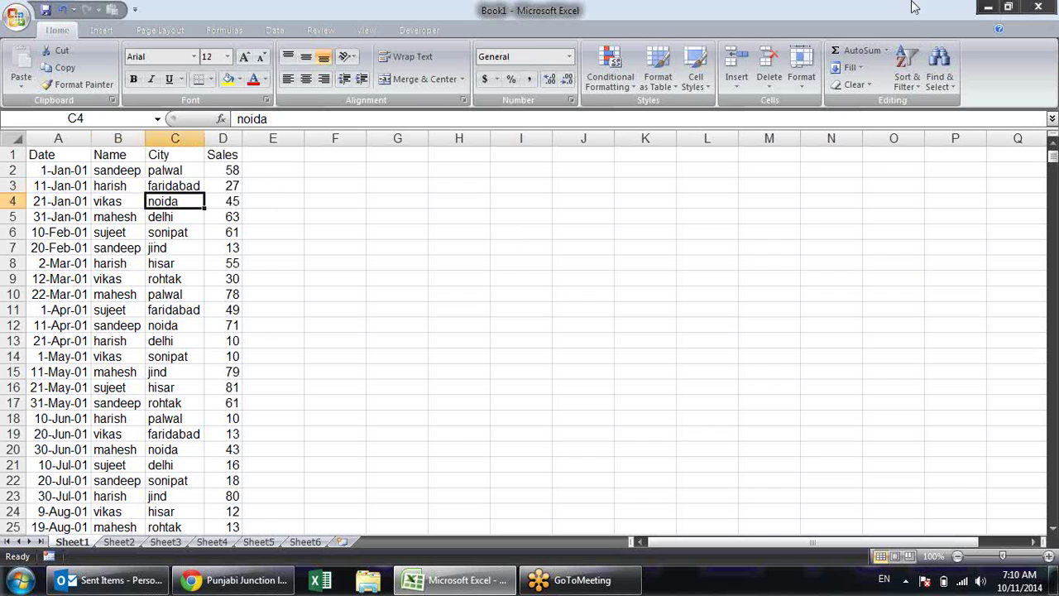
click(913, 86)
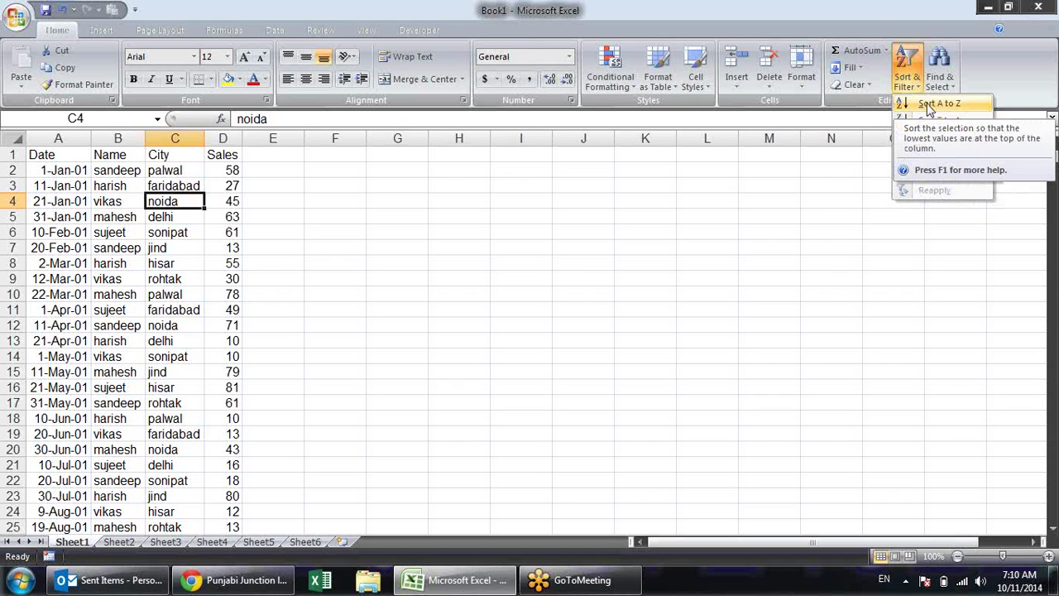
click(928, 106)
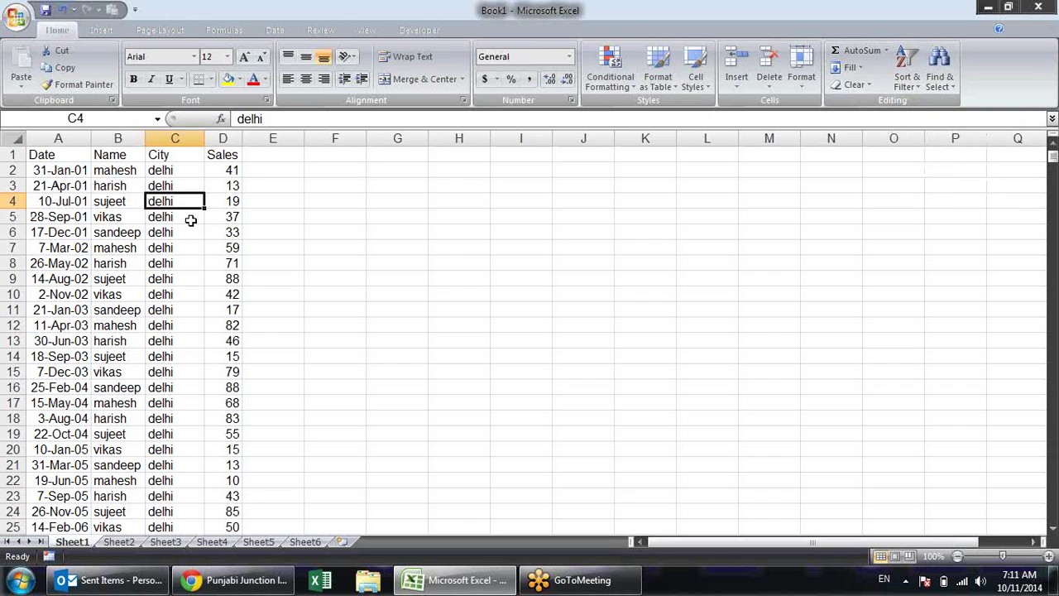
click(170, 185)
click(184, 216)
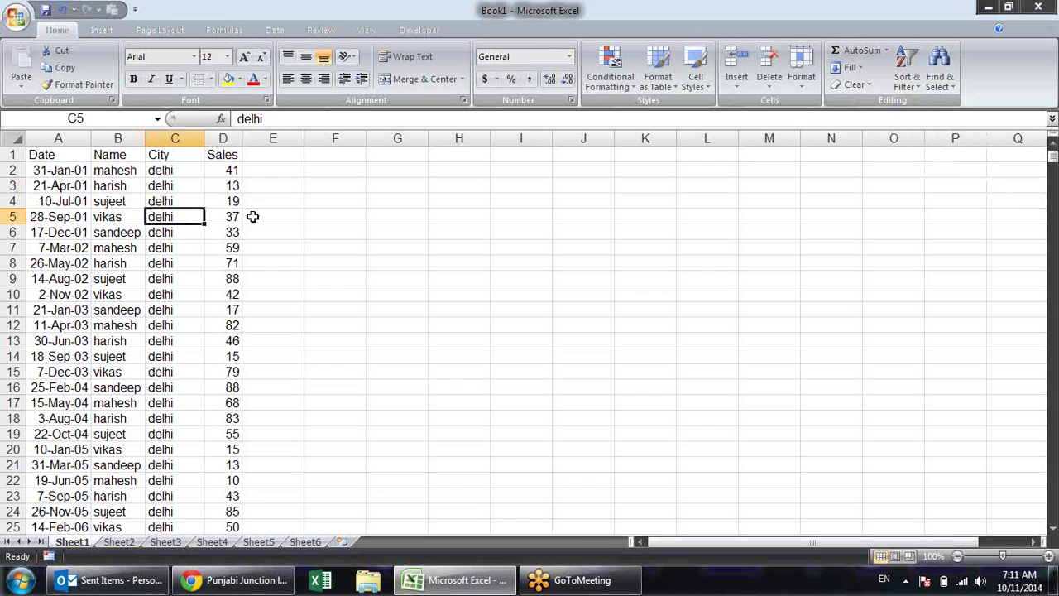
key(ctrl+z)
click(261, 232)
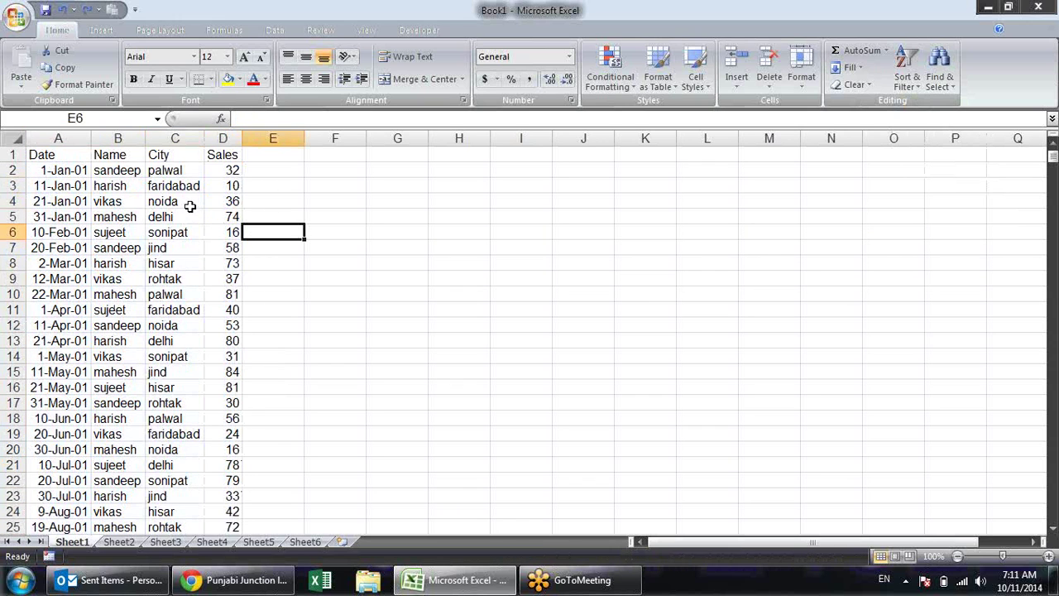
click(190, 206)
click(87, 185)
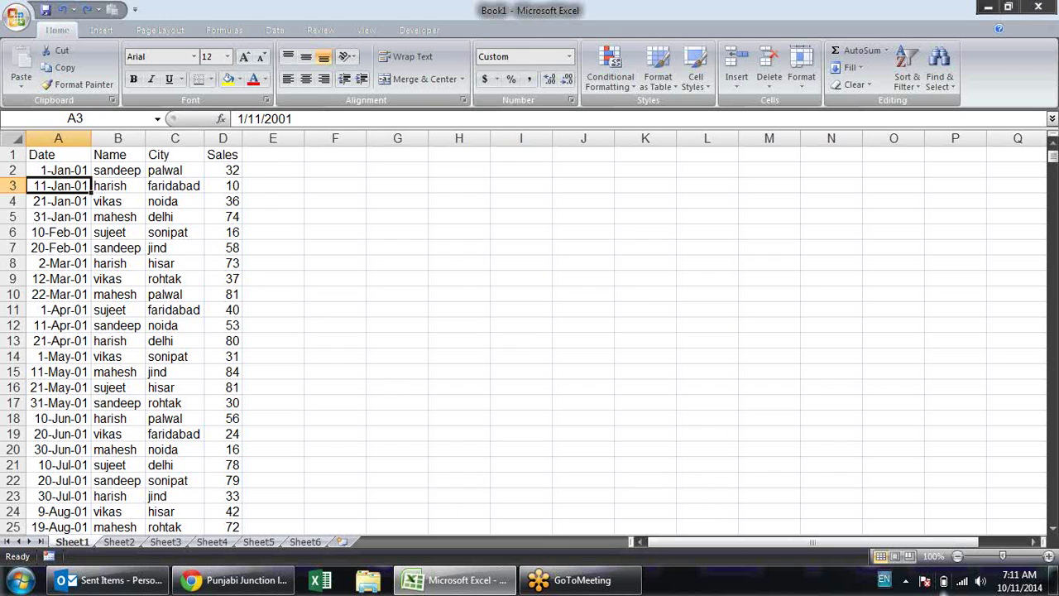
key(ctrl+a)
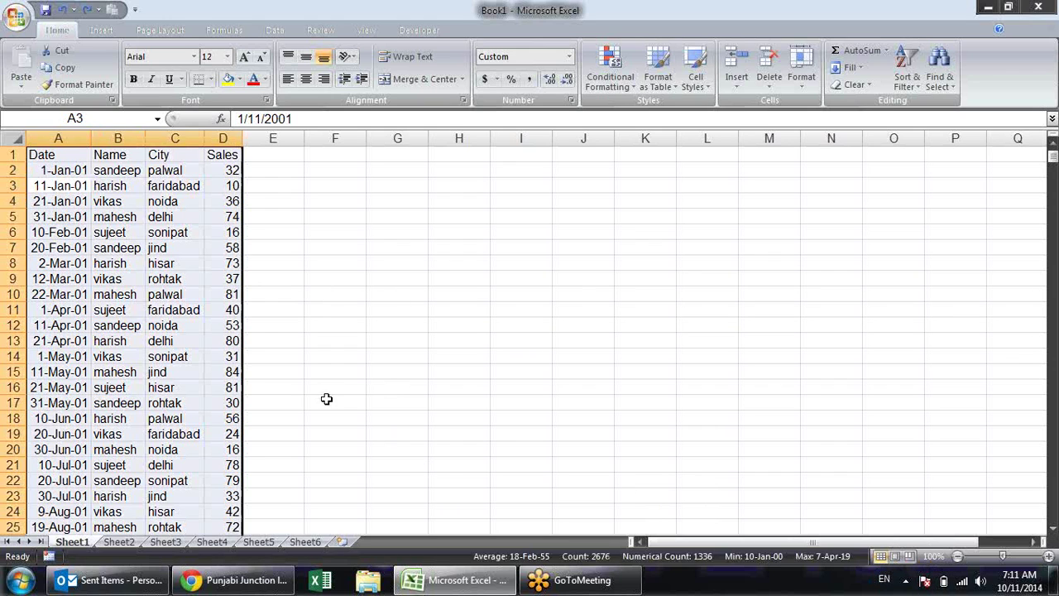
click(142, 247)
key(ctrl+a)
scroll(371, 303, down, 5)
scroll(371, 304, down, 7)
scroll(386, 321, up, 8)
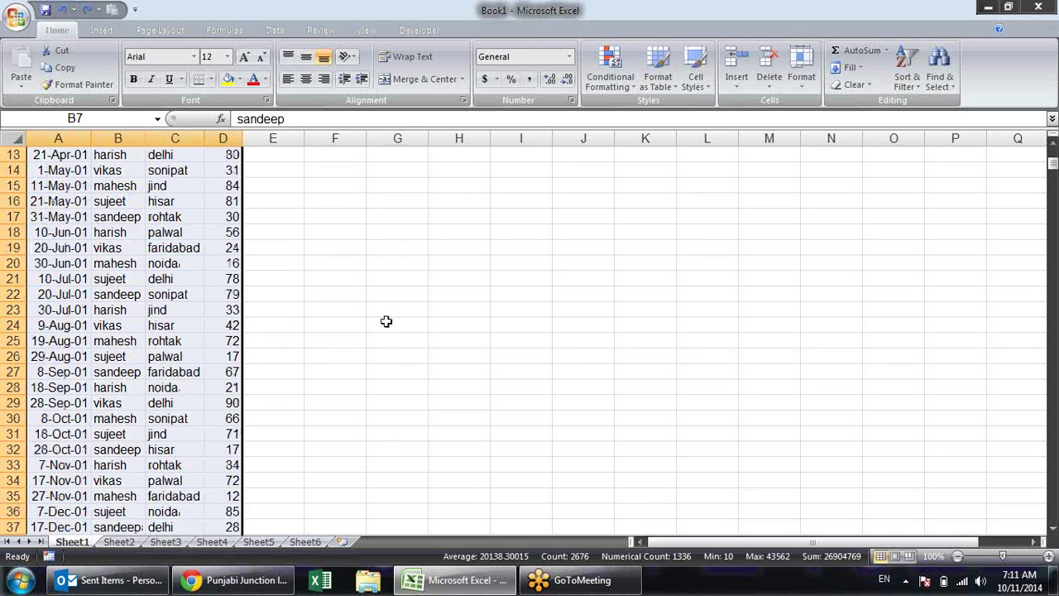
scroll(385, 321, up, 4)
click(108, 232)
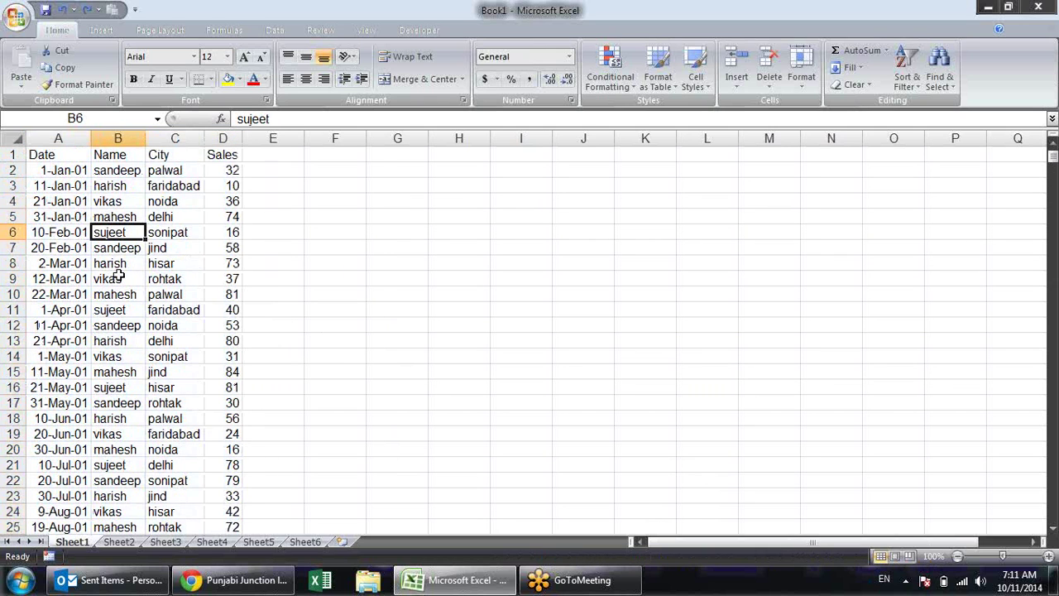
click(12, 263)
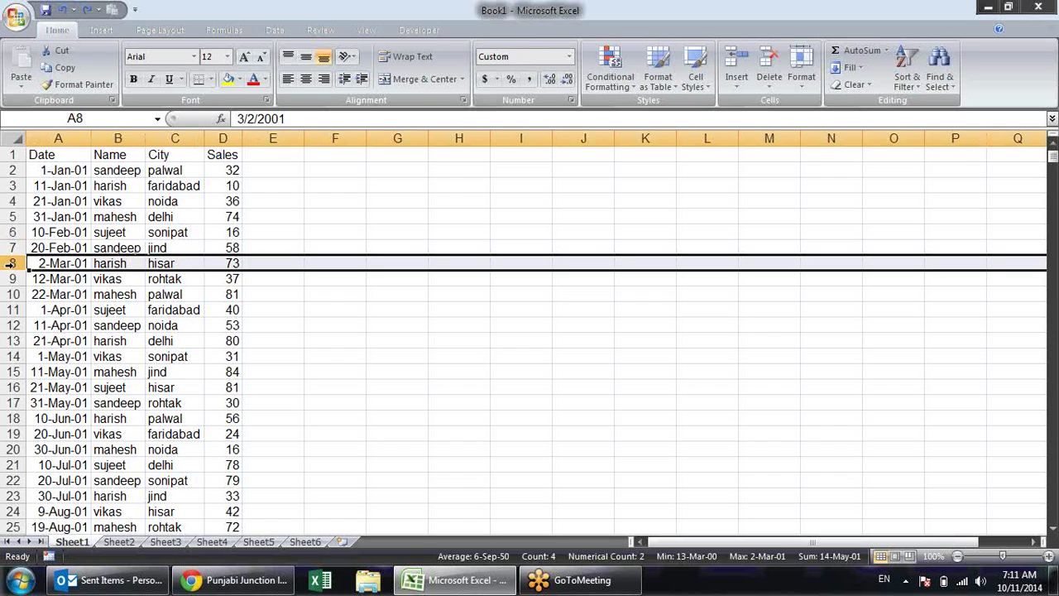
Clear row 8, try sorting by Name A to Z, and see that only rows 1–7 get selected
key(Delete)
click(116, 171)
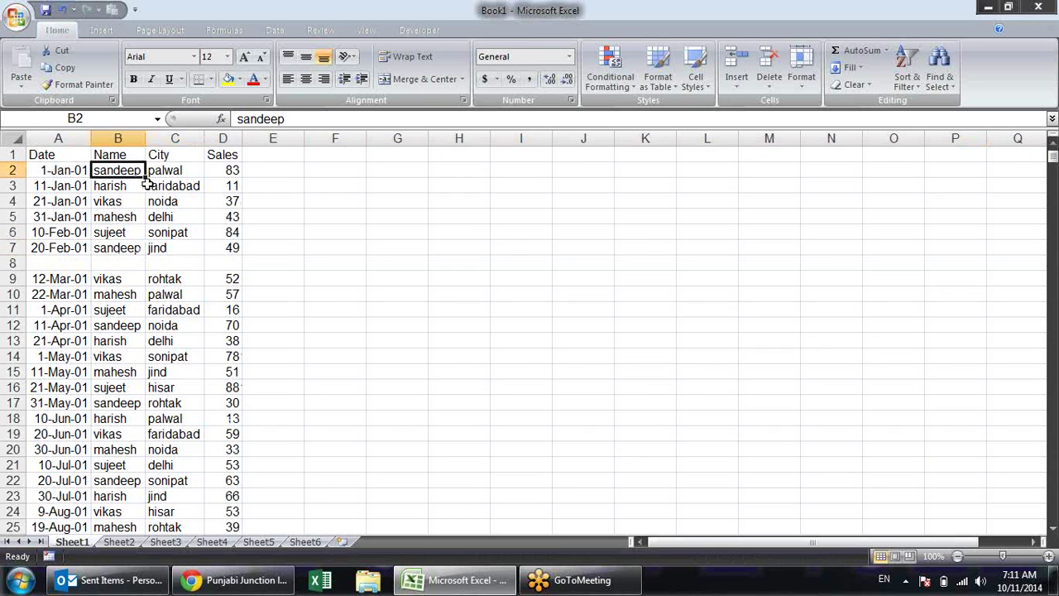
click(97, 202)
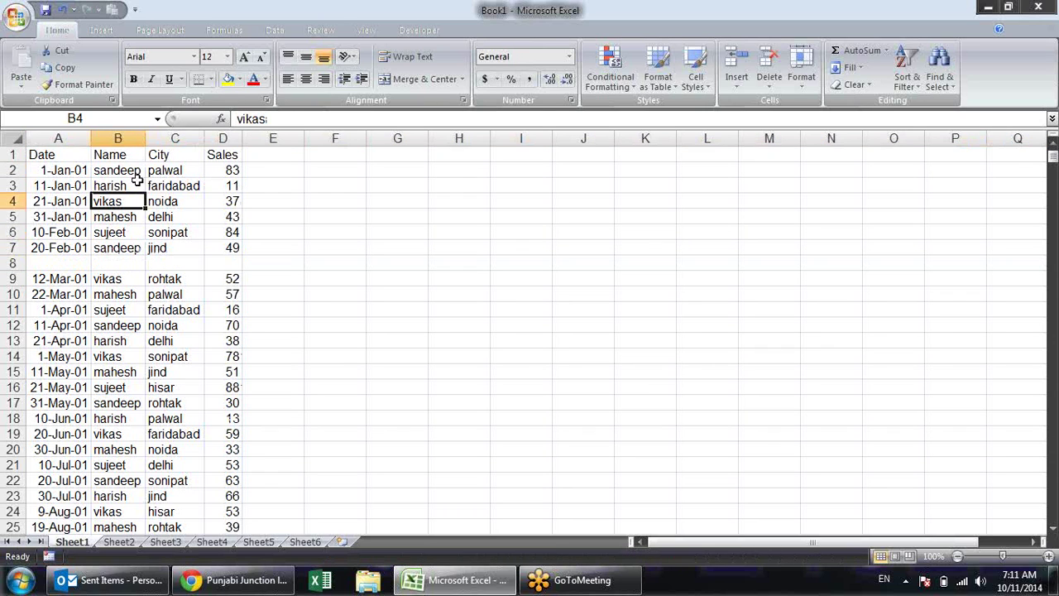
click(906, 70)
click(930, 104)
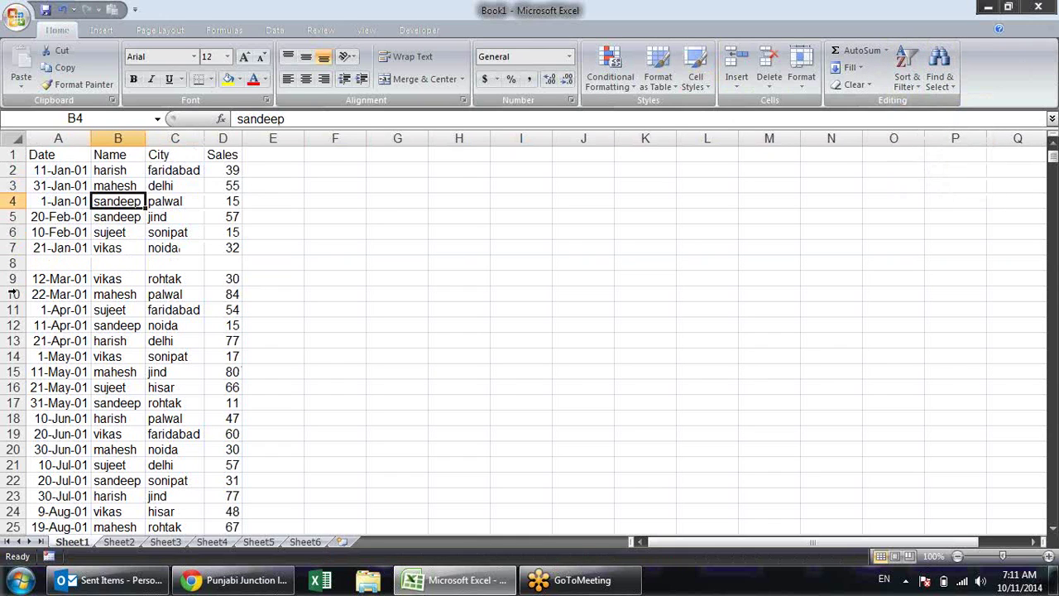
mouse_move(98, 172)
mouse_down()
mouse_move(151, 209)
mouse_move(157, 233)
mouse_up()
click(141, 216)
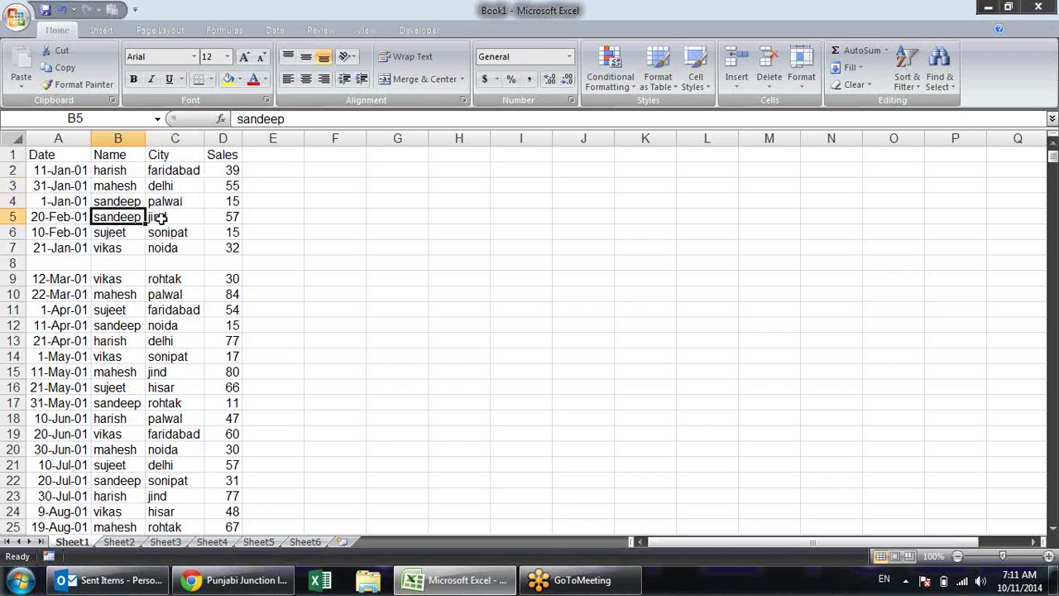
key(ctrl+a)
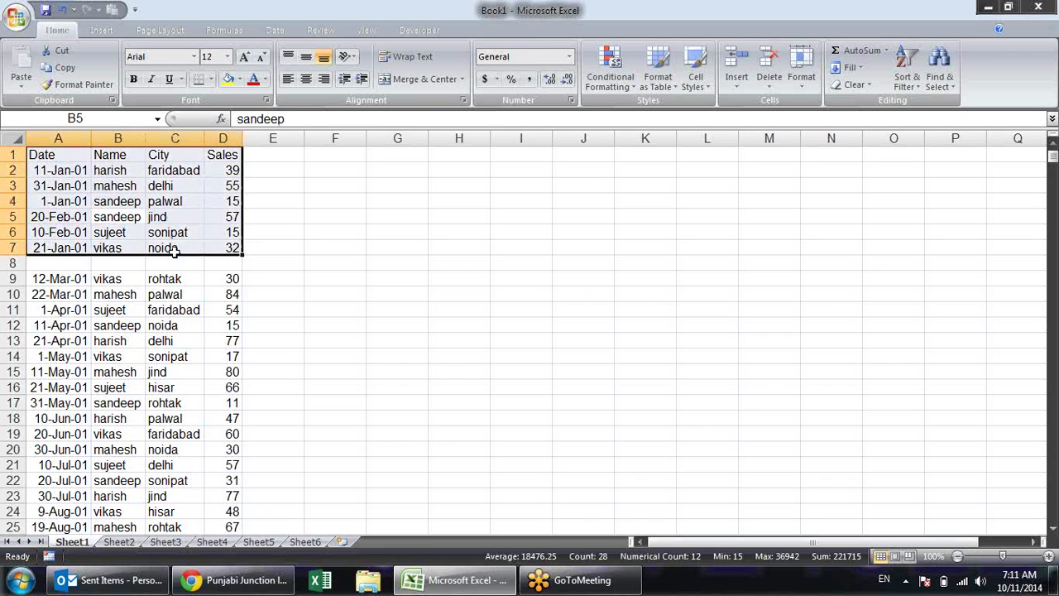
click(297, 252)
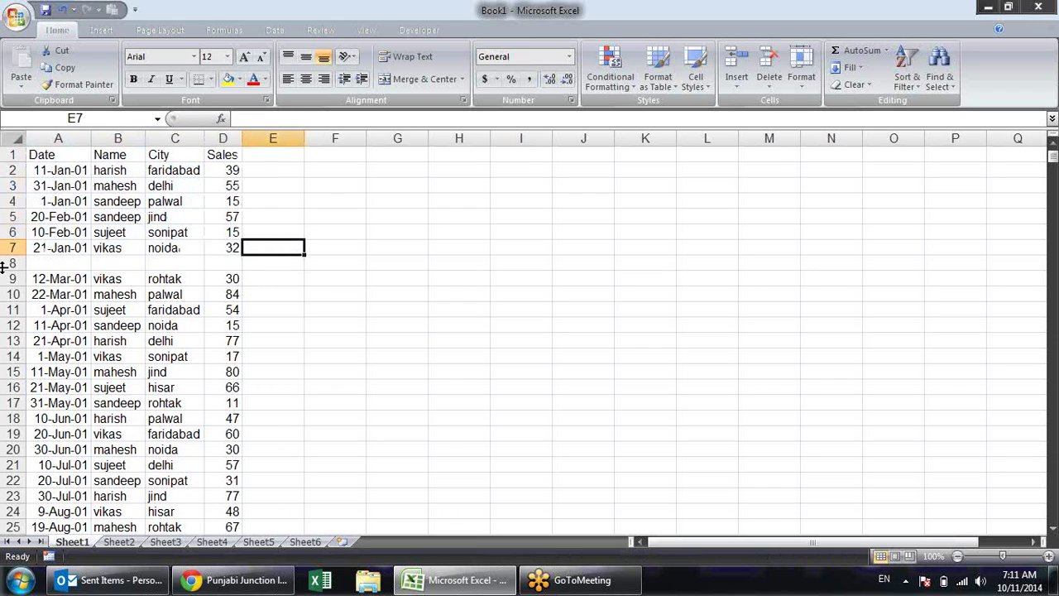
click(80, 263)
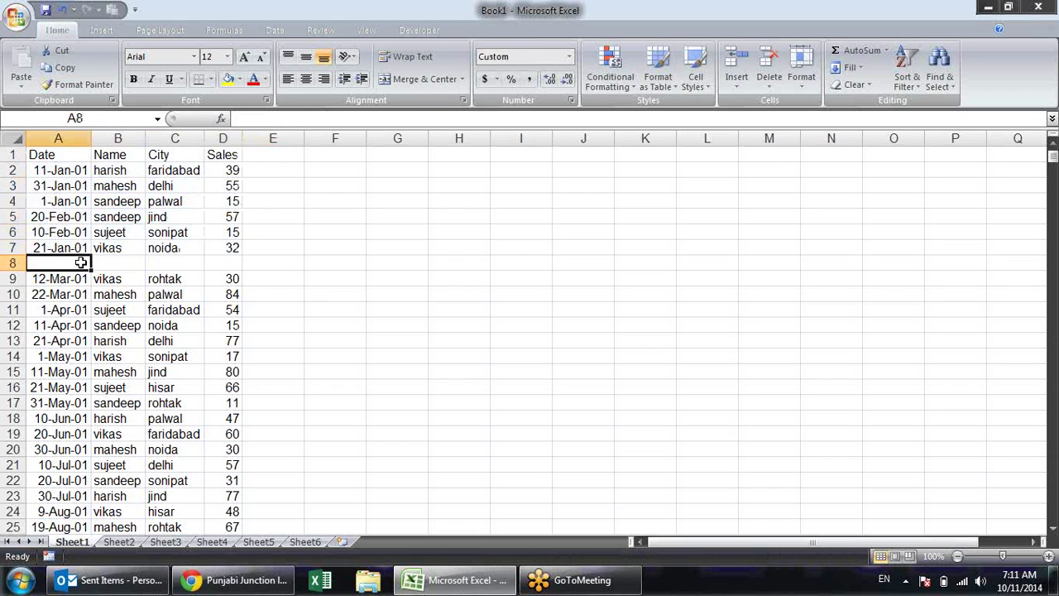
Select A1:D669 and sort the whole table by Date, oldest to newest
click(37, 156)
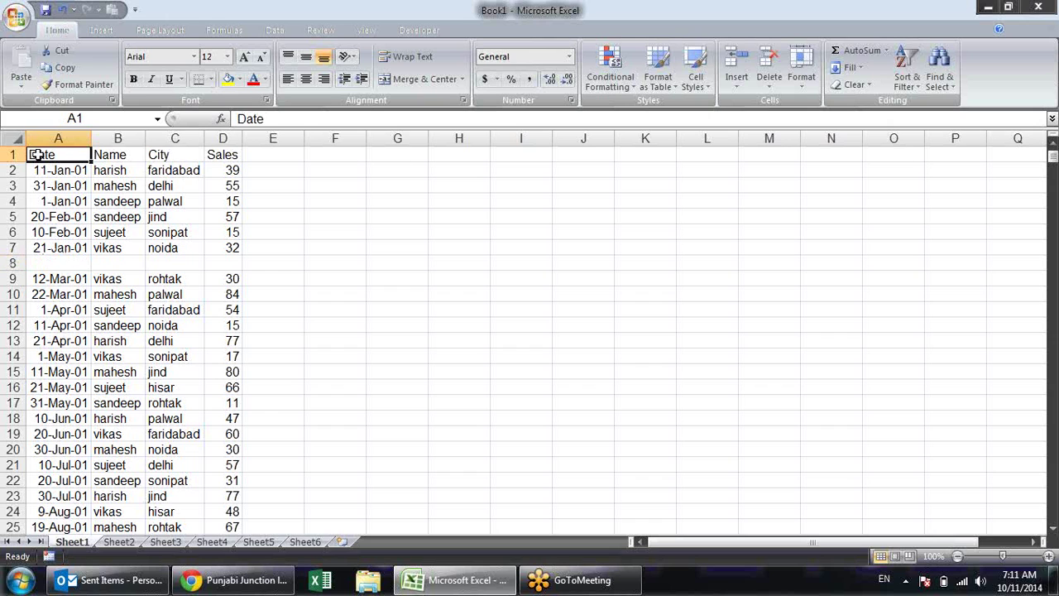
key(ctrl+shift+Right)
key(ctrl+shift+Down)
key(ctrl+shift+Down)
key(ctrl+shift+Down)
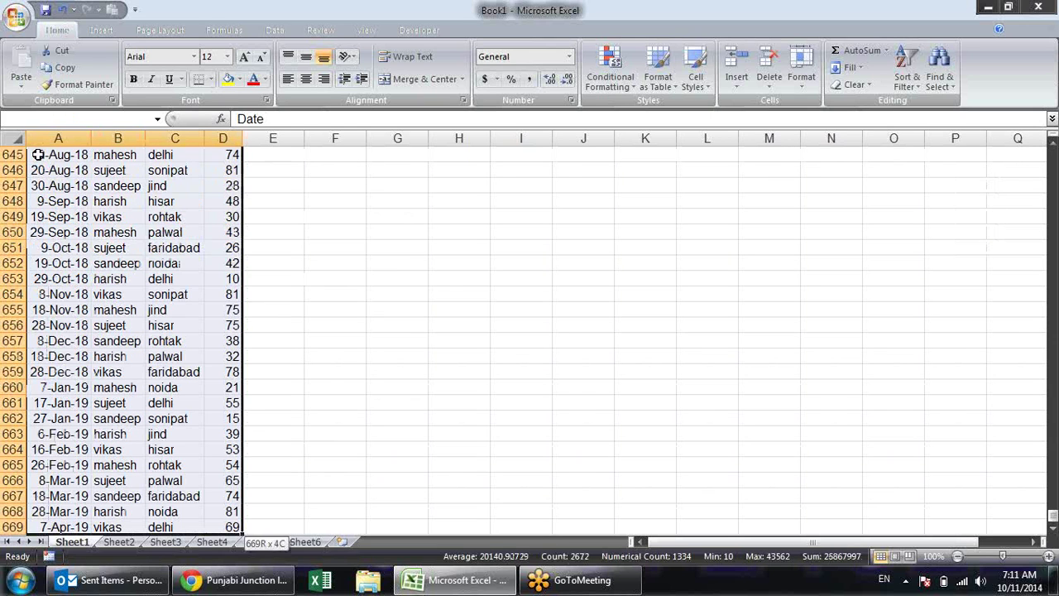
click(913, 83)
click(931, 100)
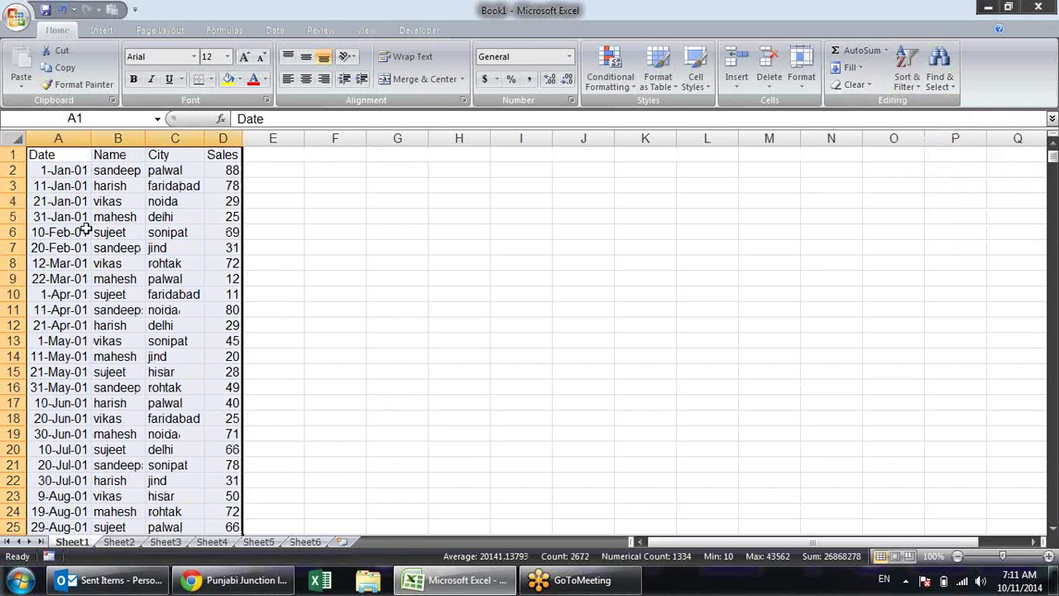
Check the sorted names in rows 6 through 13
click(124, 182)
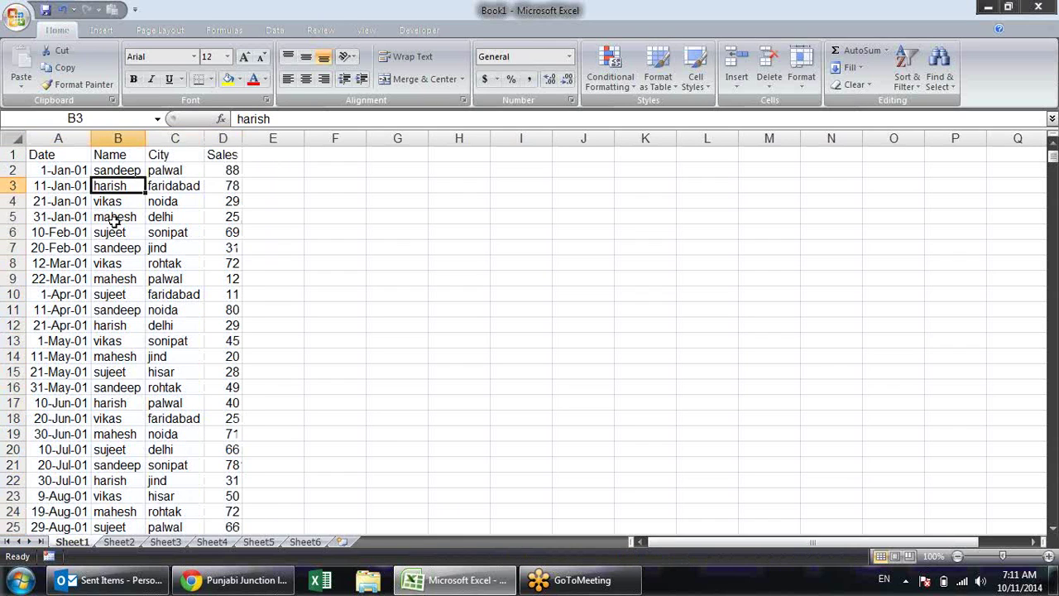
drag(114, 247, 115, 232)
click(115, 279)
drag(114, 325, 114, 341)
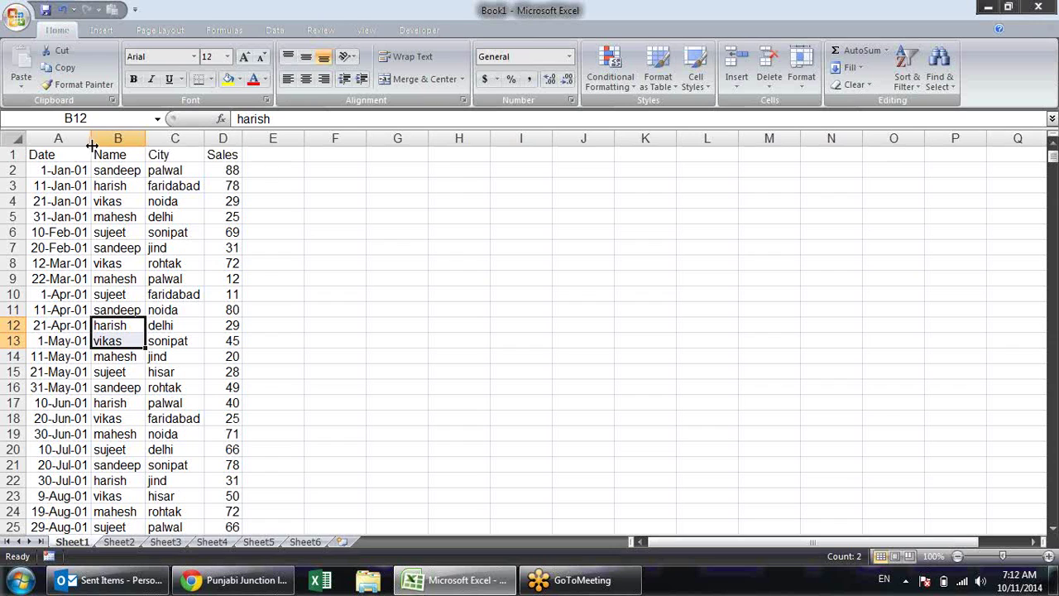
Clear the 20-Feb-01 row 7 and turn on AutoFilter for headers A1:D1
click(13, 248)
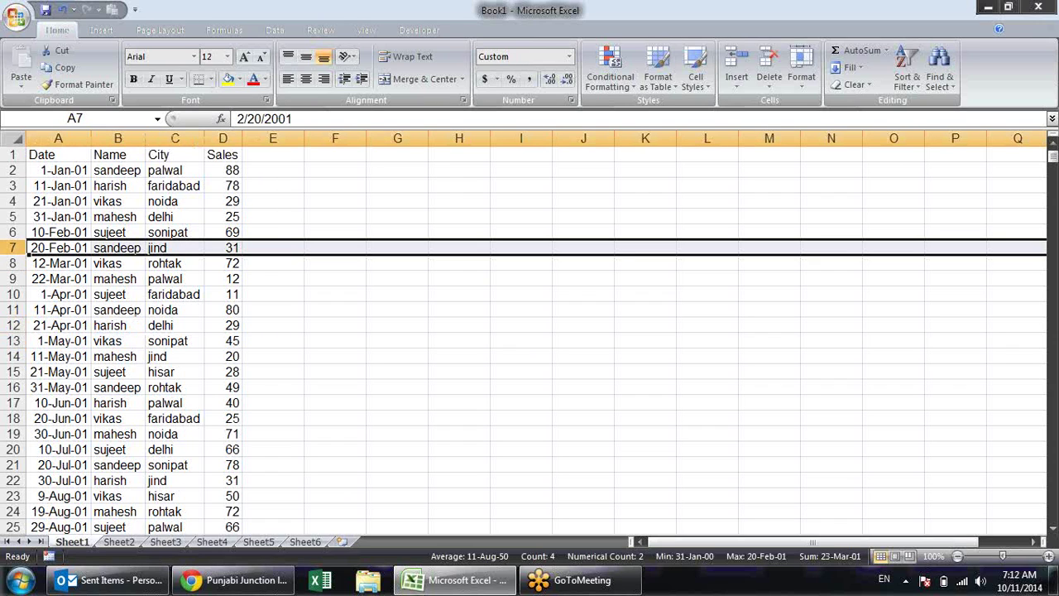
key(Delete)
click(431, 398)
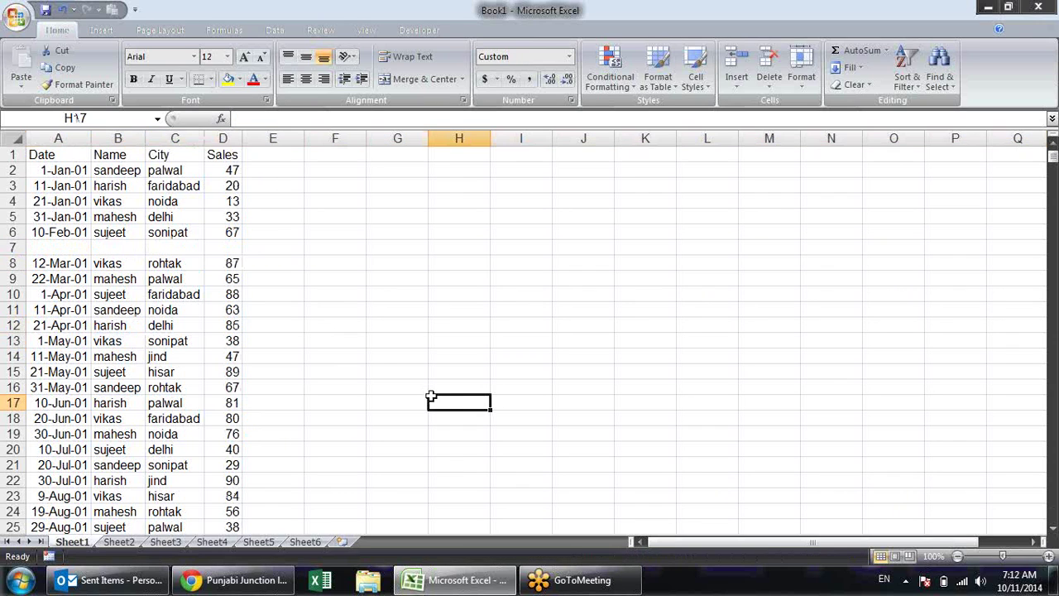
drag(37, 155, 238, 149)
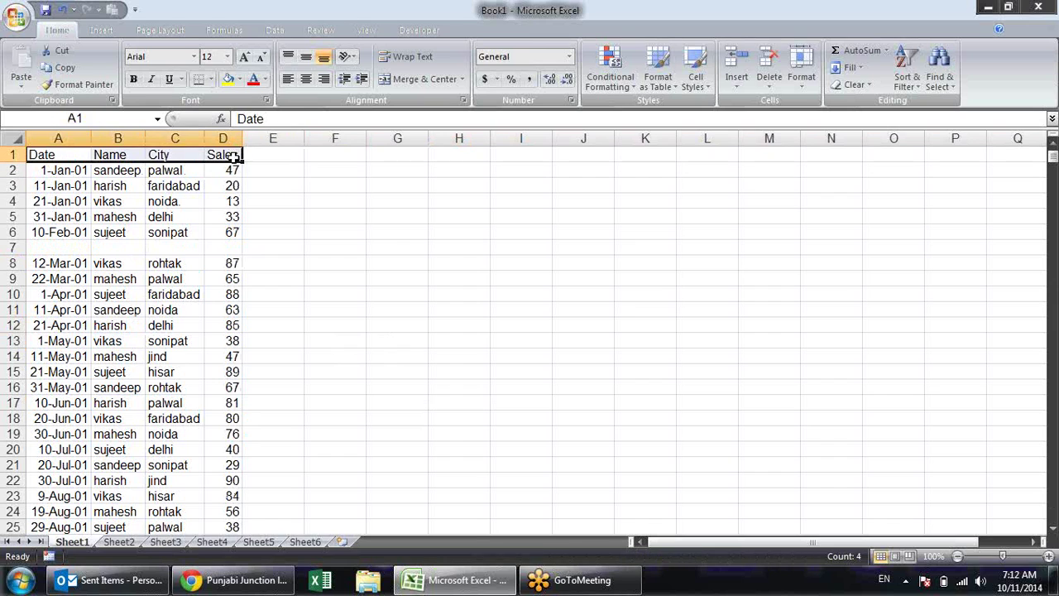
key(ctrl+shift+l)
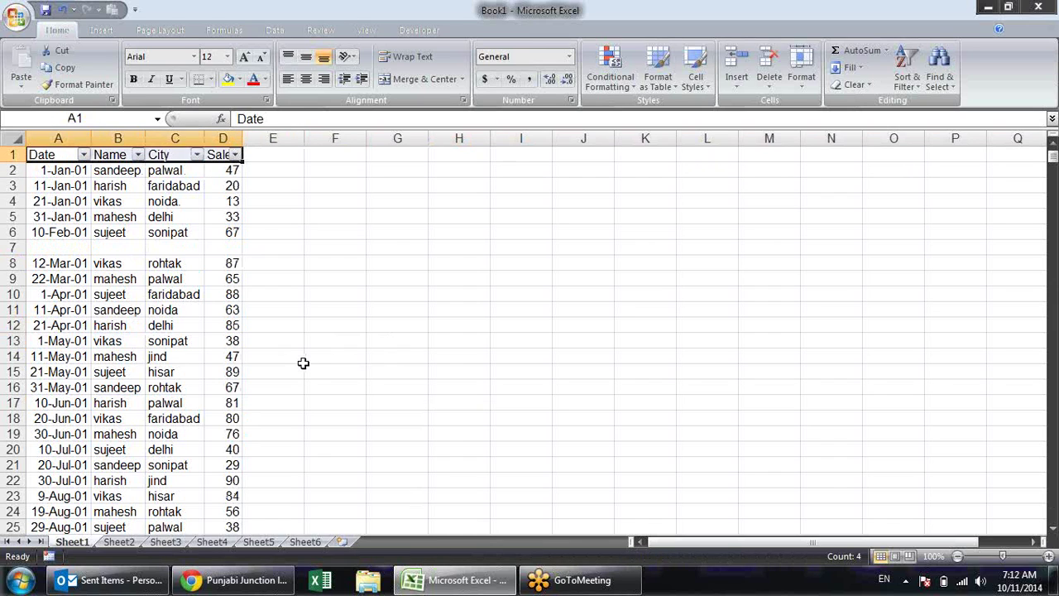
click(291, 186)
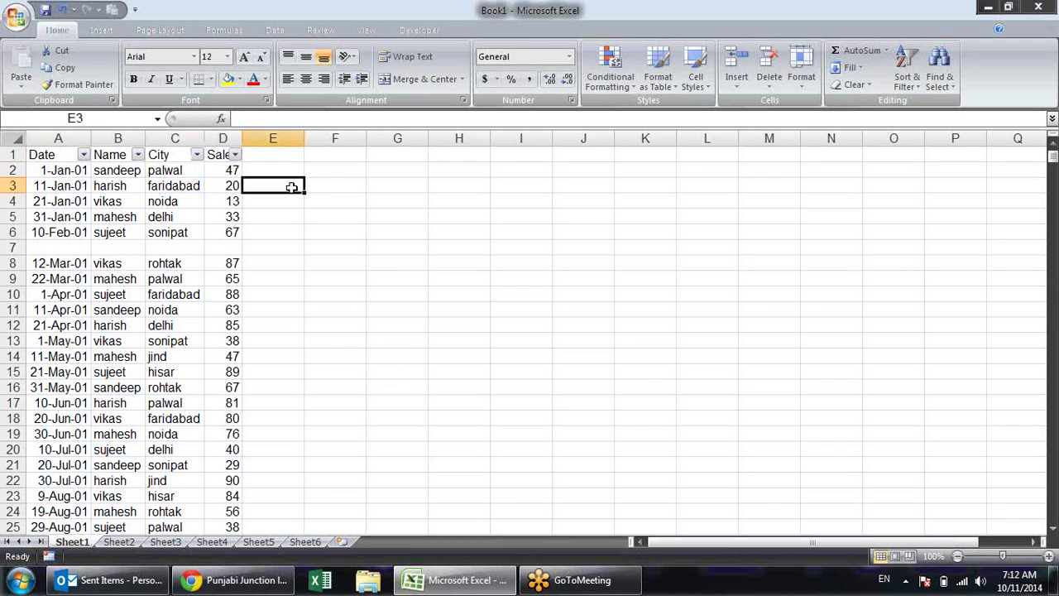
Inspect the Name and Sales filter lists without applying any filter
click(137, 155)
click(143, 416)
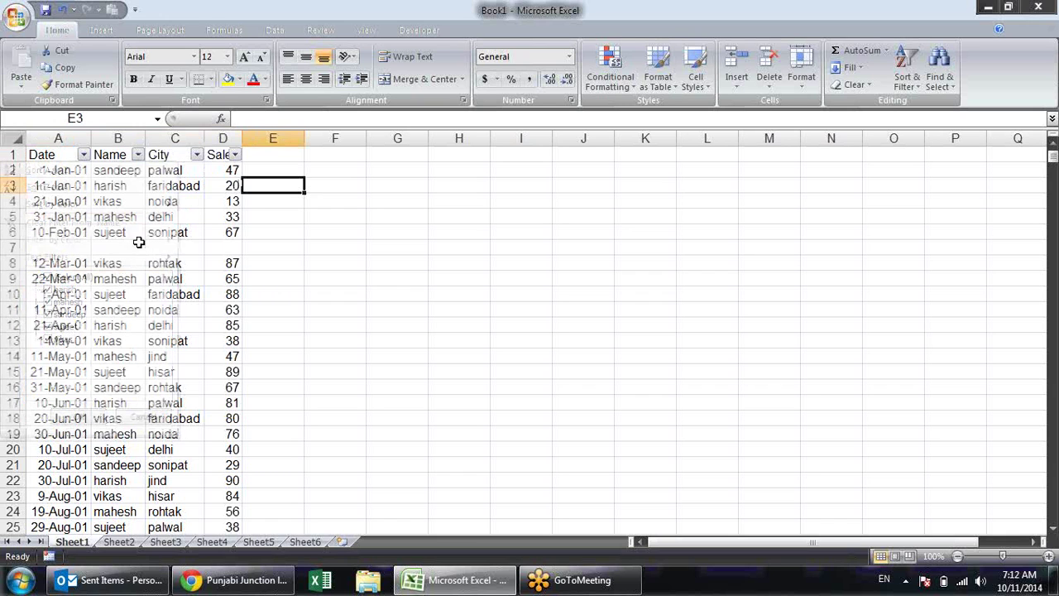
click(130, 232)
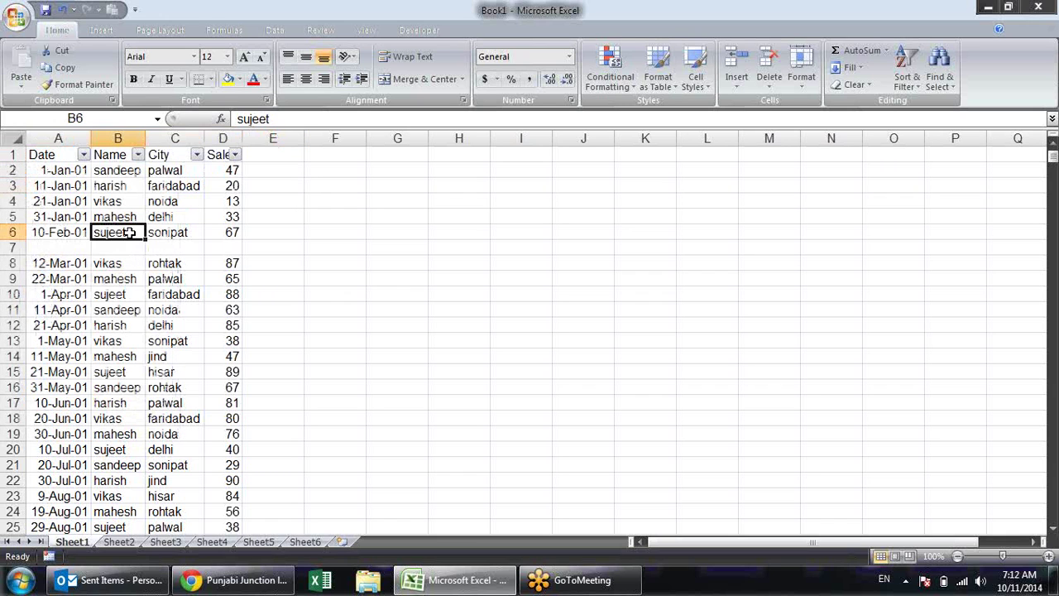
click(199, 234)
click(234, 155)
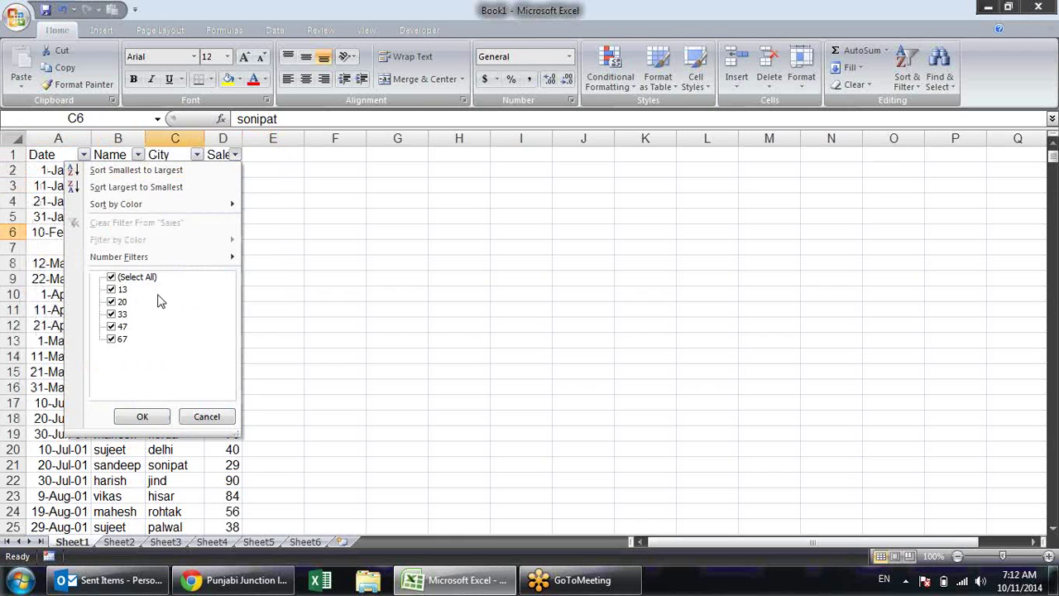
click(293, 237)
click(274, 210)
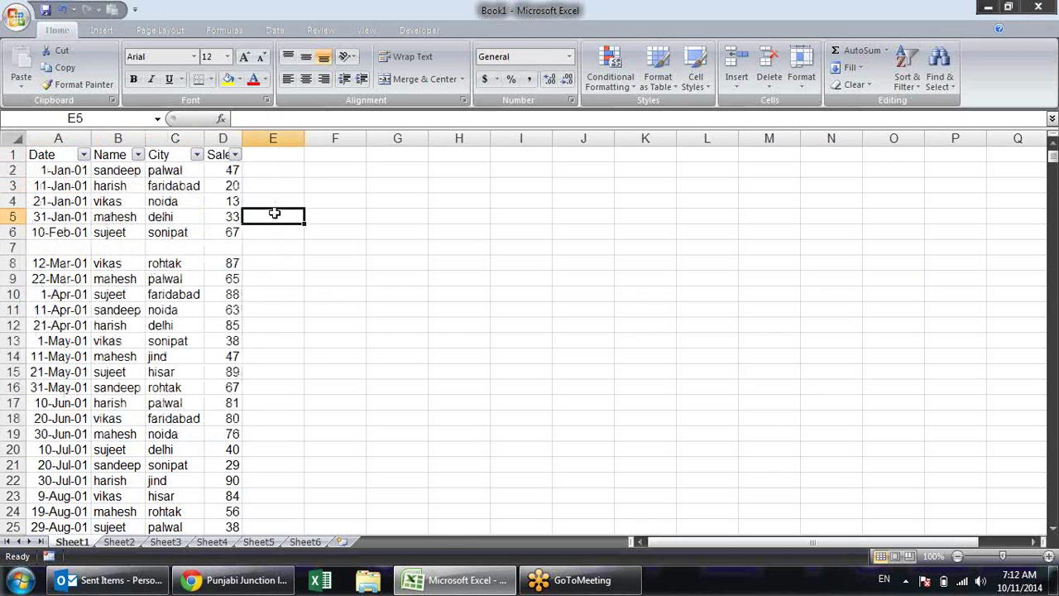
click(212, 247)
Delete the empty row 7 and switch AutoFilter off
click(13, 247)
key(alt+e)
key(d)
click(110, 186)
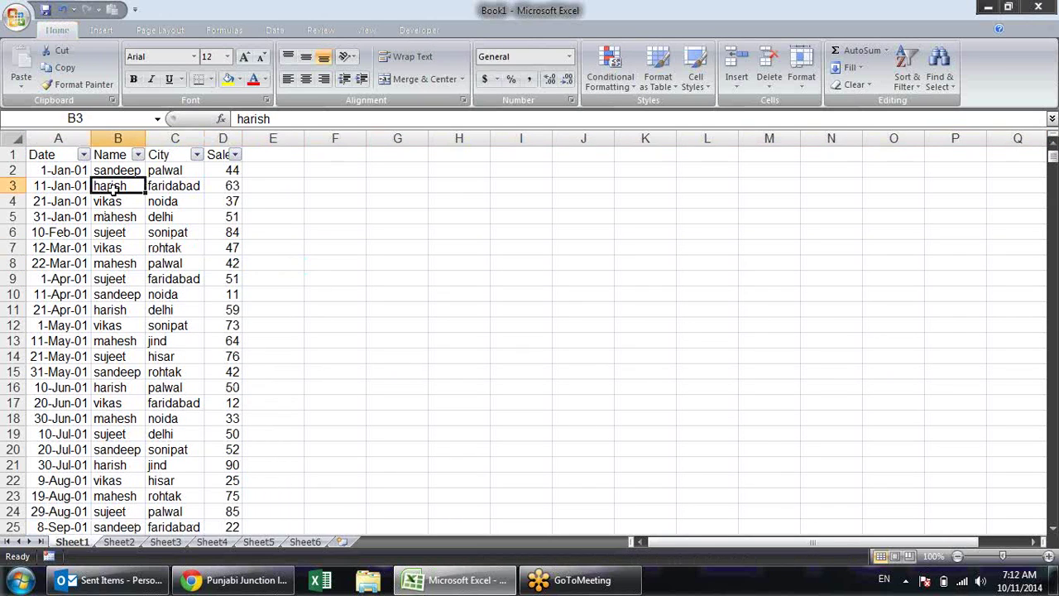
key(ctrl+shift+l)
key(ctrl+shift+l)
drag(74, 155, 170, 434)
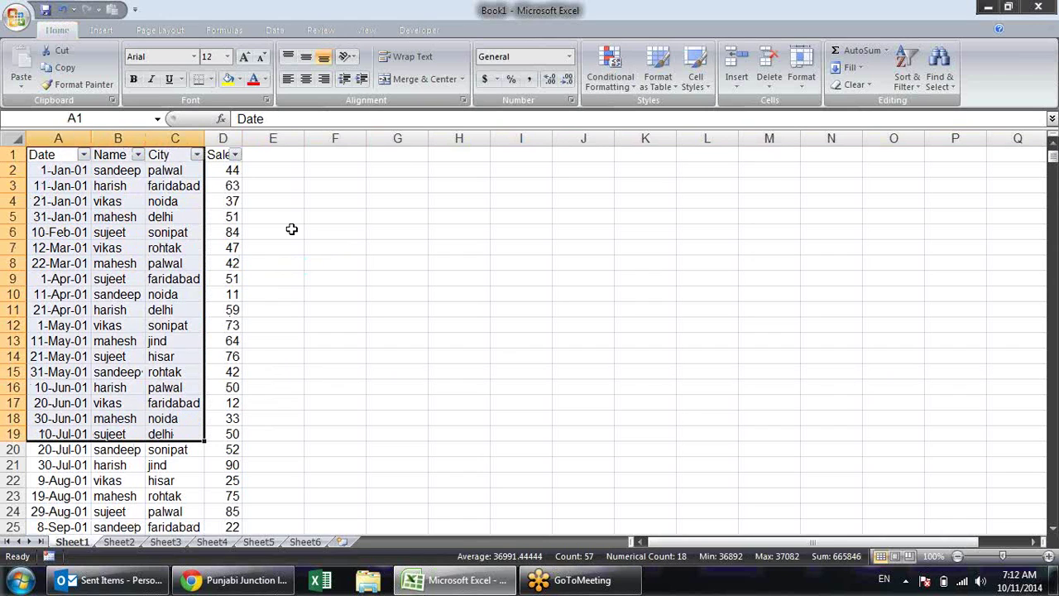
click(371, 233)
key(ctrl+shift+l)
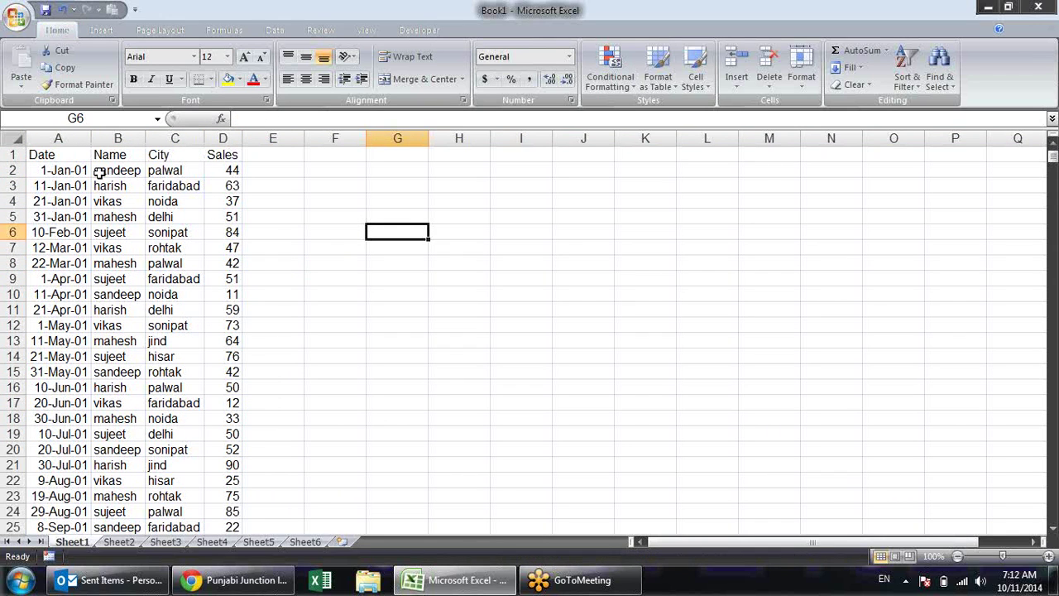
click(100, 171)
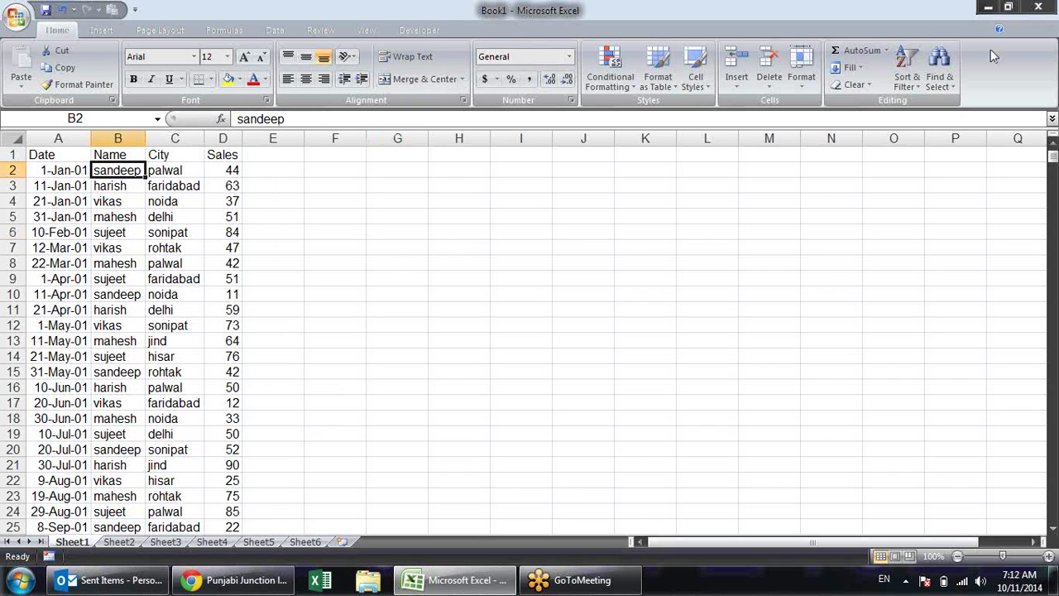
click(924, 82)
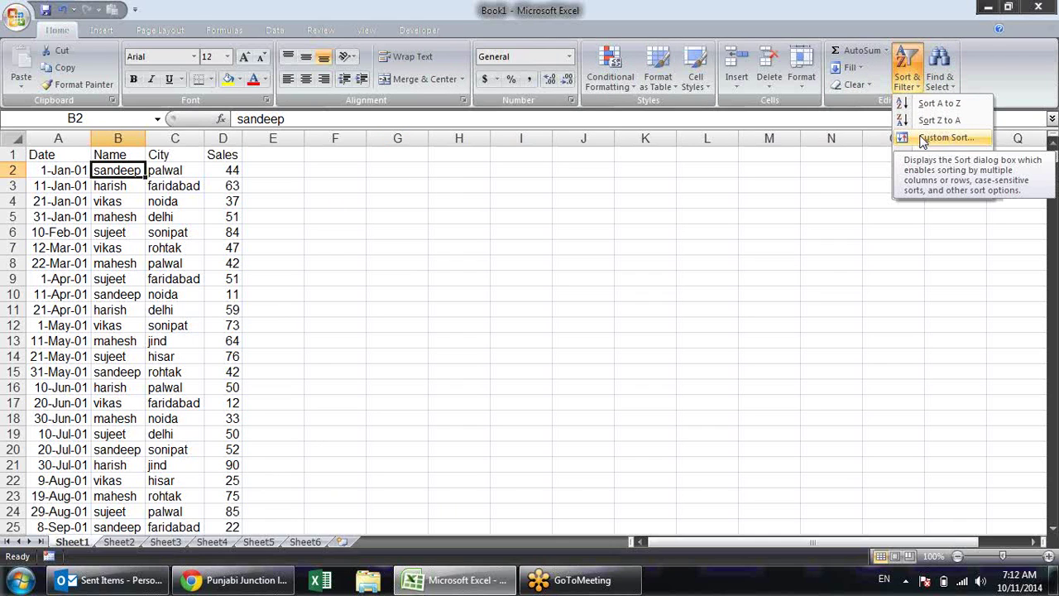
click(232, 201)
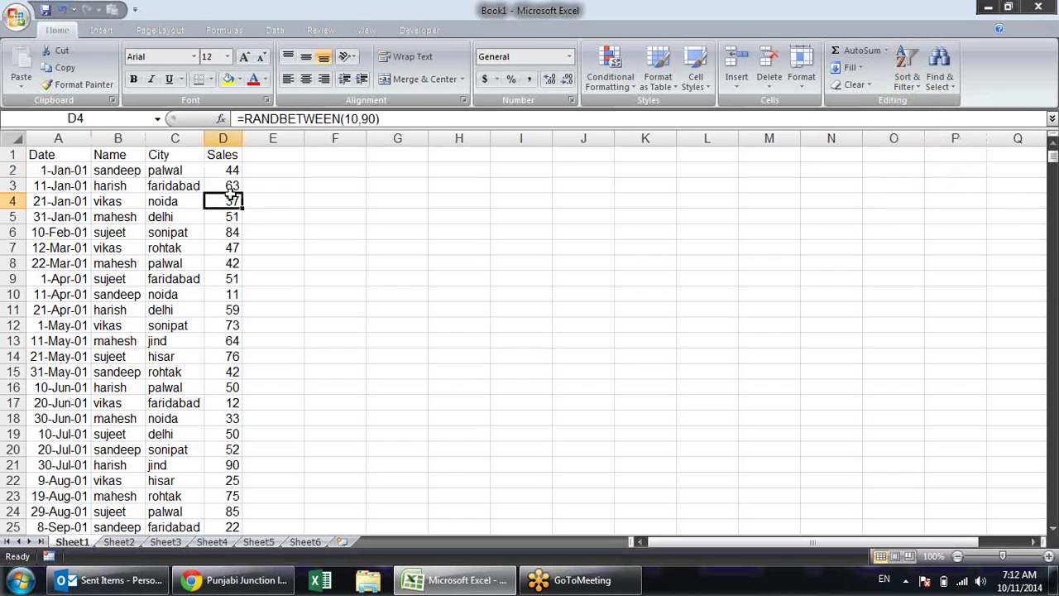
click(906, 70)
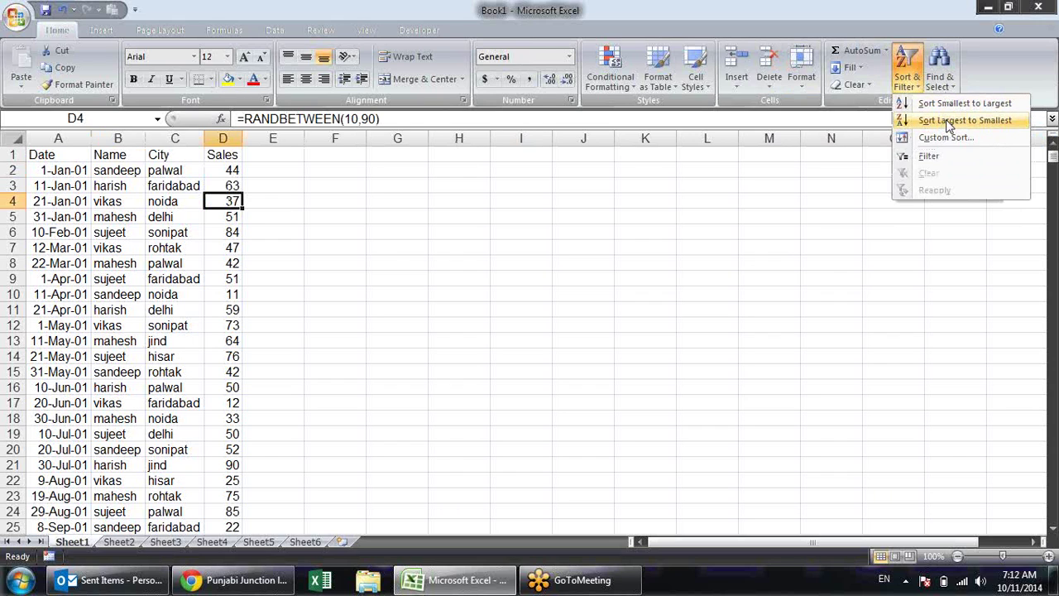
click(64, 192)
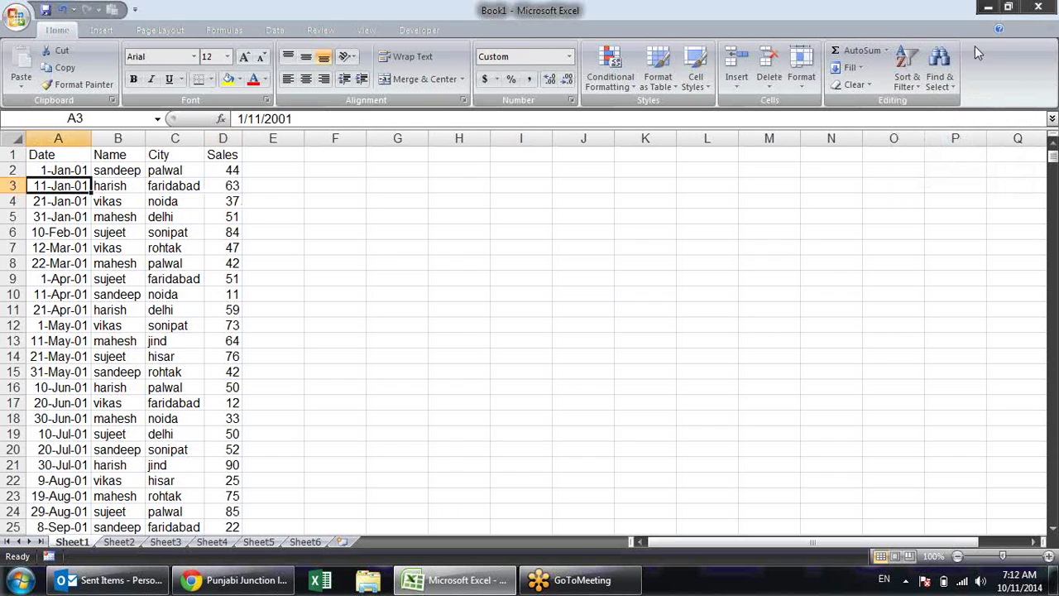
click(907, 82)
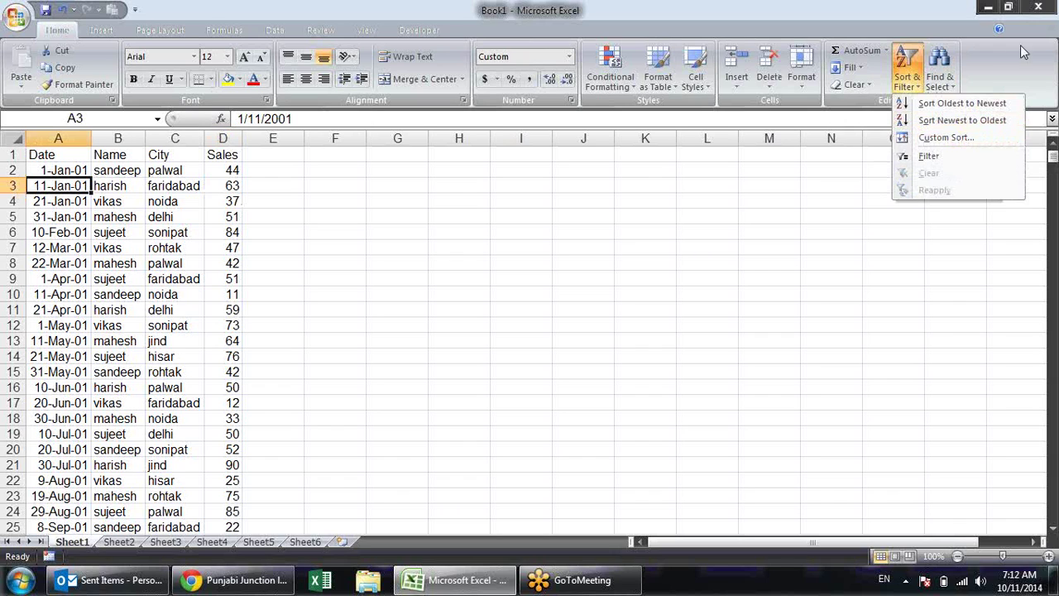
click(1056, 37)
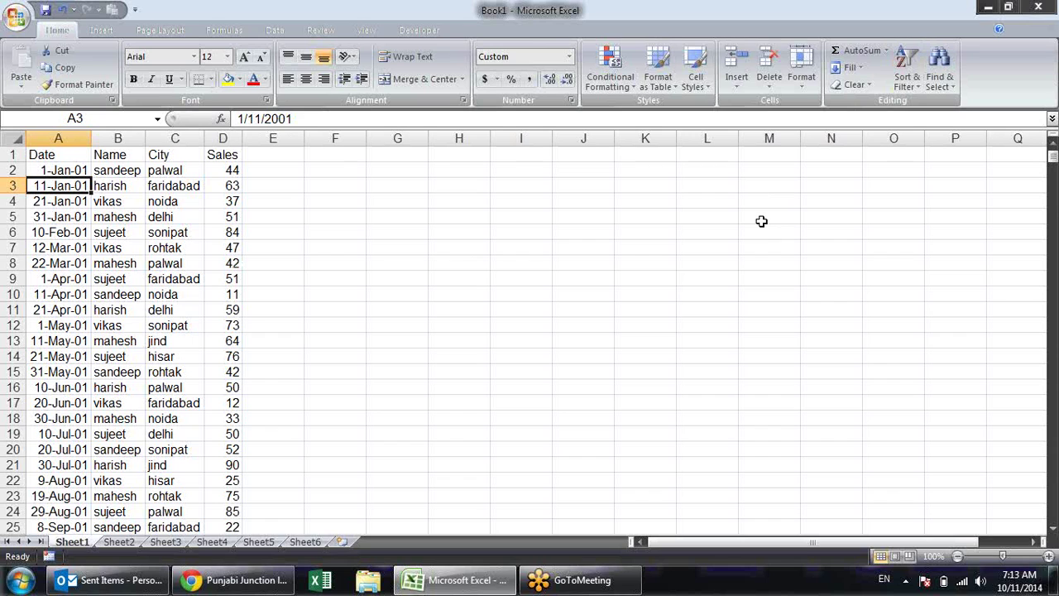
Sort the table A to Z by Name, then undo the sort
click(130, 186)
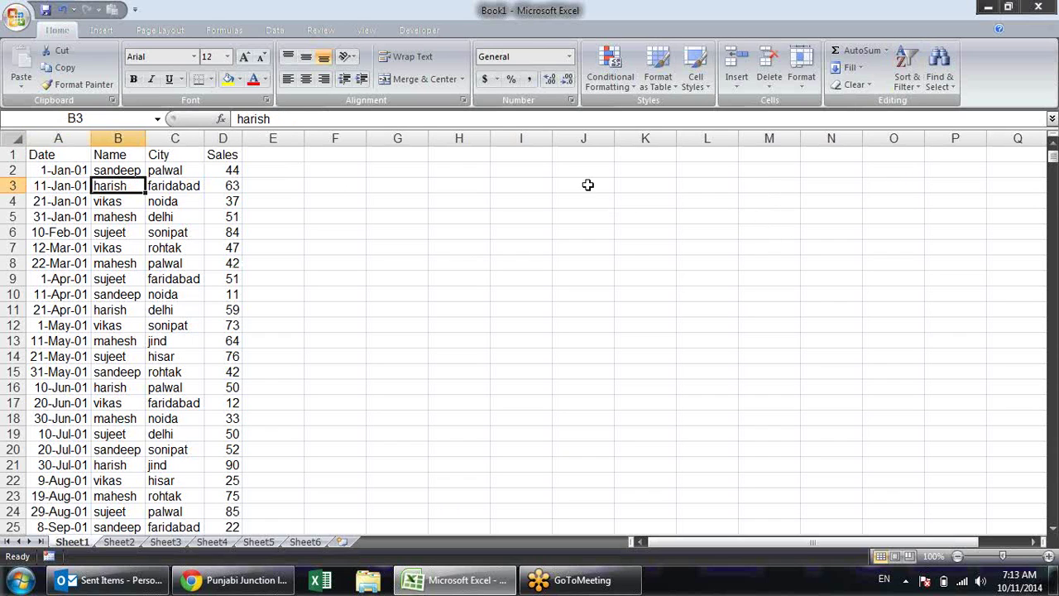
click(907, 73)
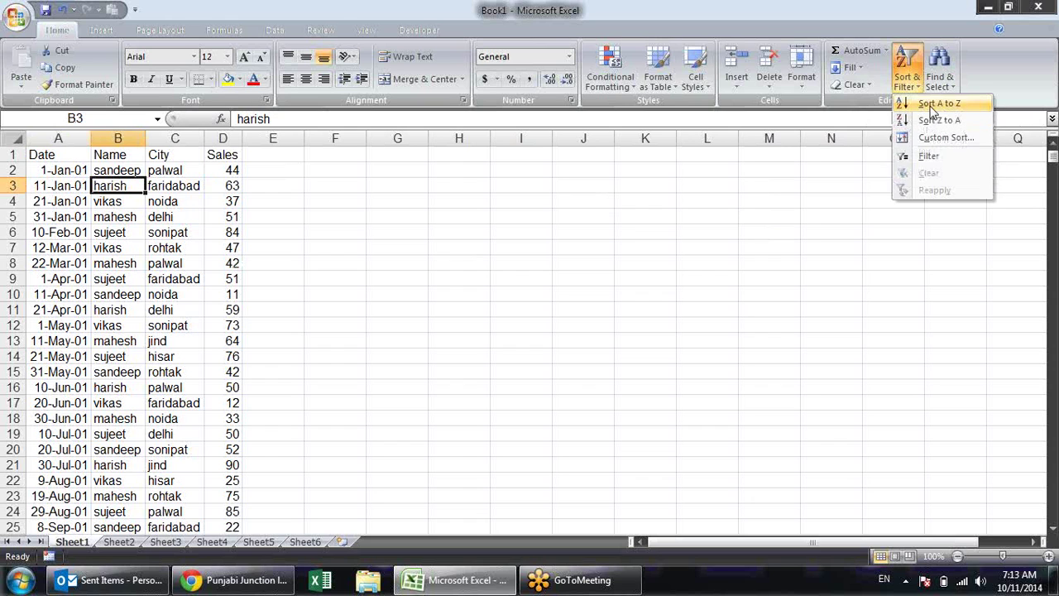
click(934, 105)
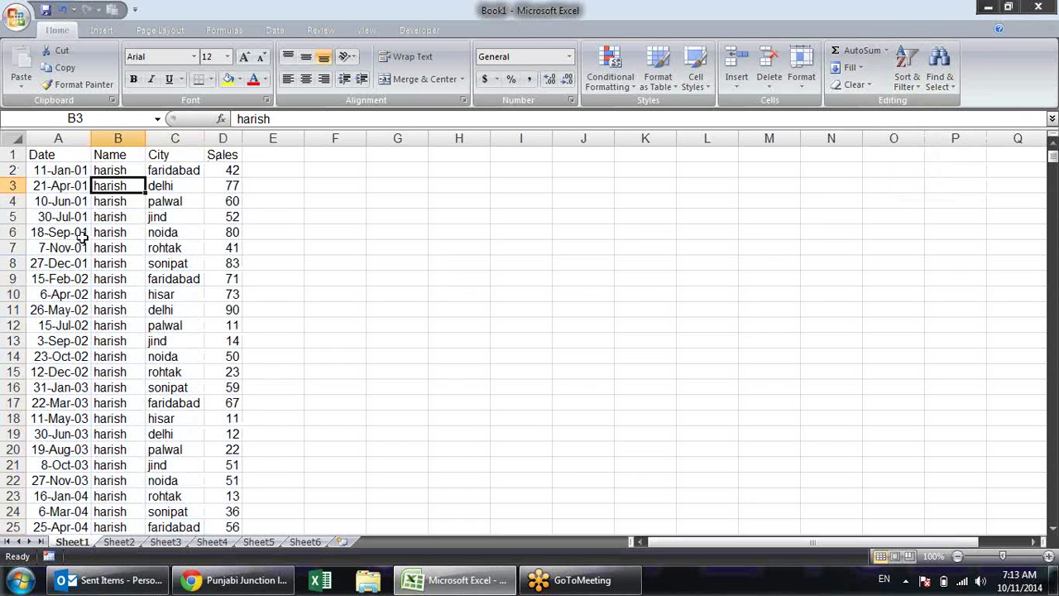
key(ctrl+z)
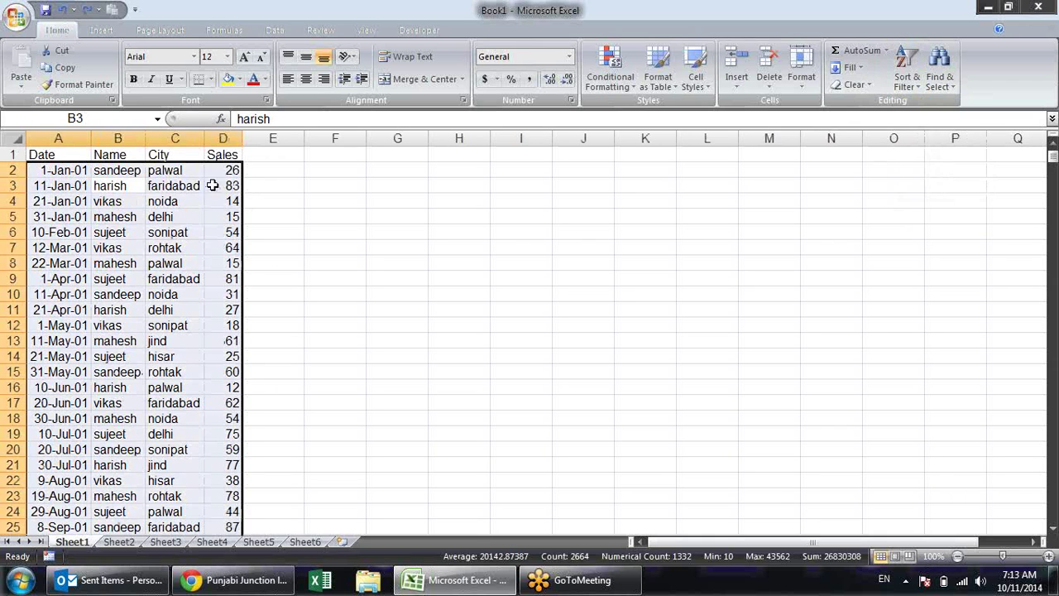
Select the date cell A3 and bring up the Sort & Filter choices
click(199, 183)
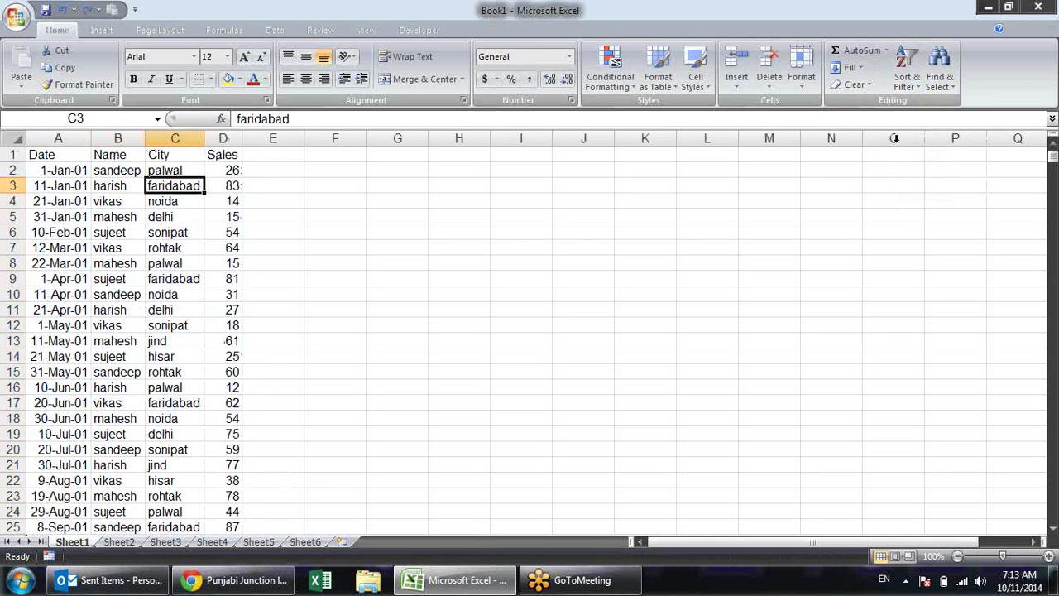
click(60, 183)
click(127, 190)
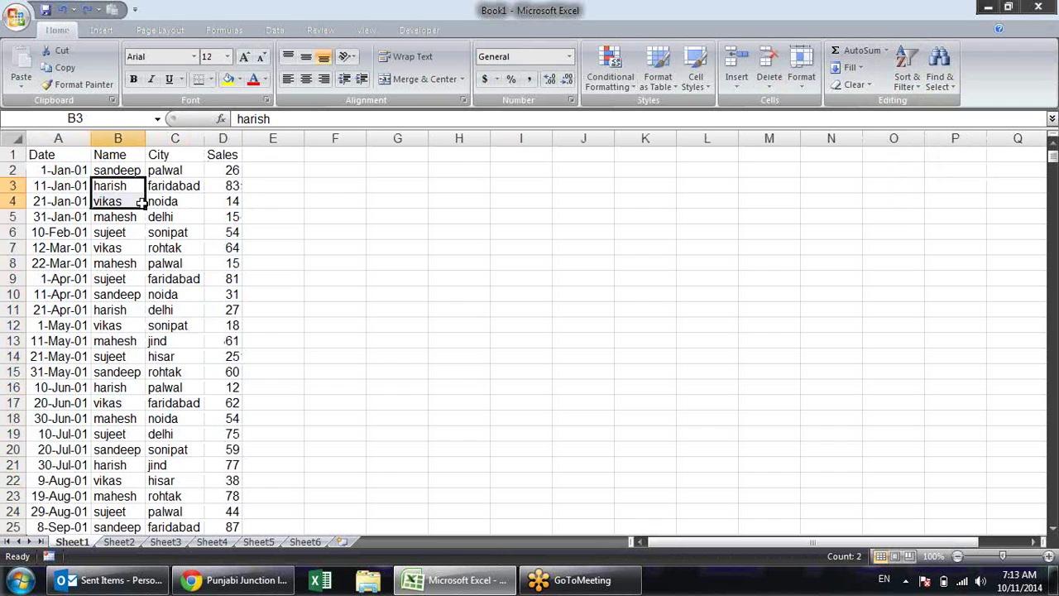
click(233, 199)
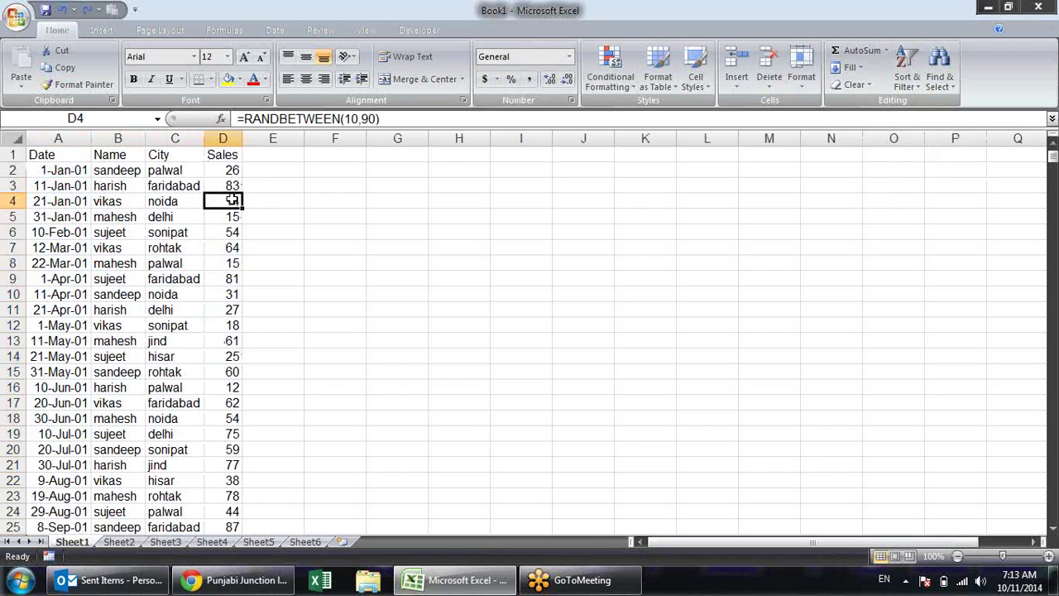
click(73, 187)
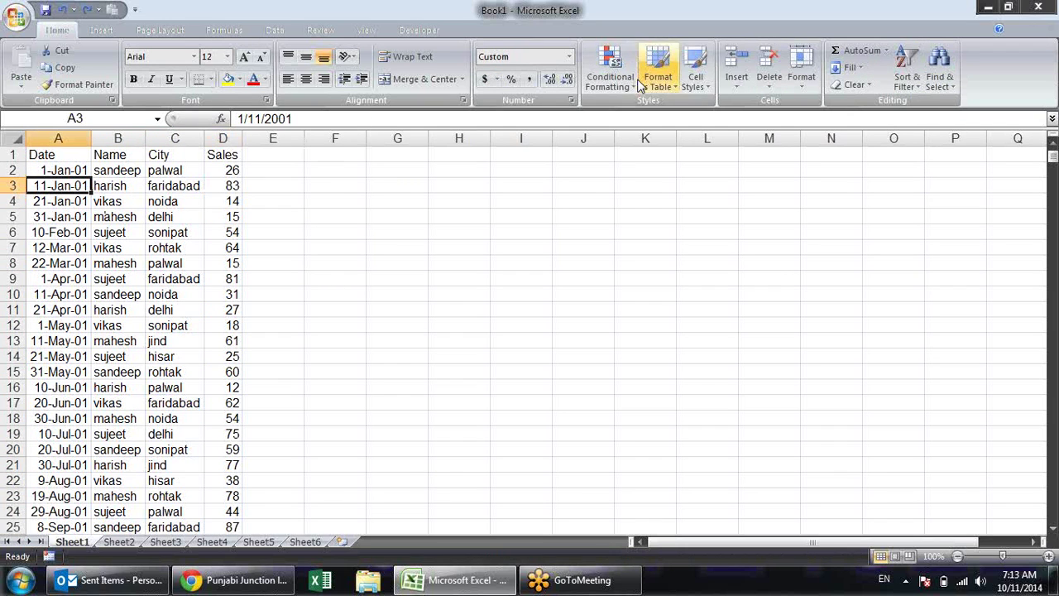
click(906, 76)
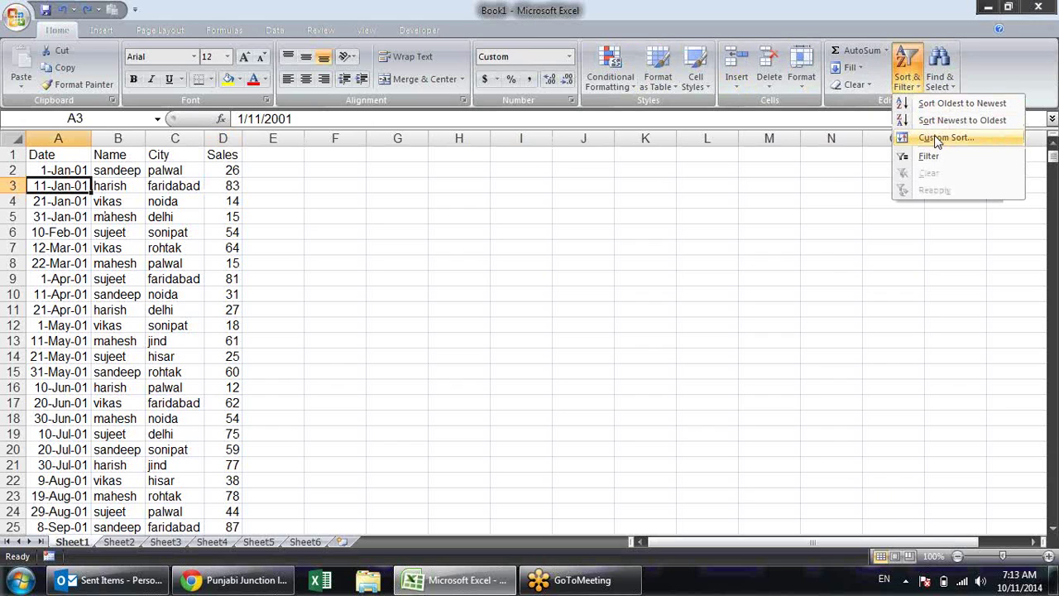
mouse_move(946, 138)
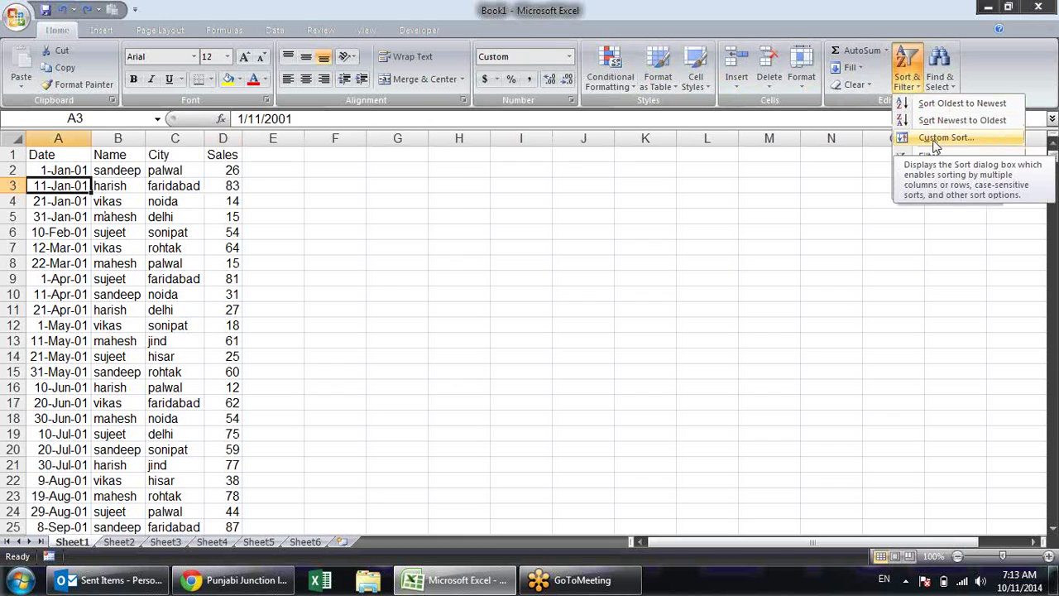
Open Custom Sort and set the first level to Name, cell values, A to Z
click(935, 142)
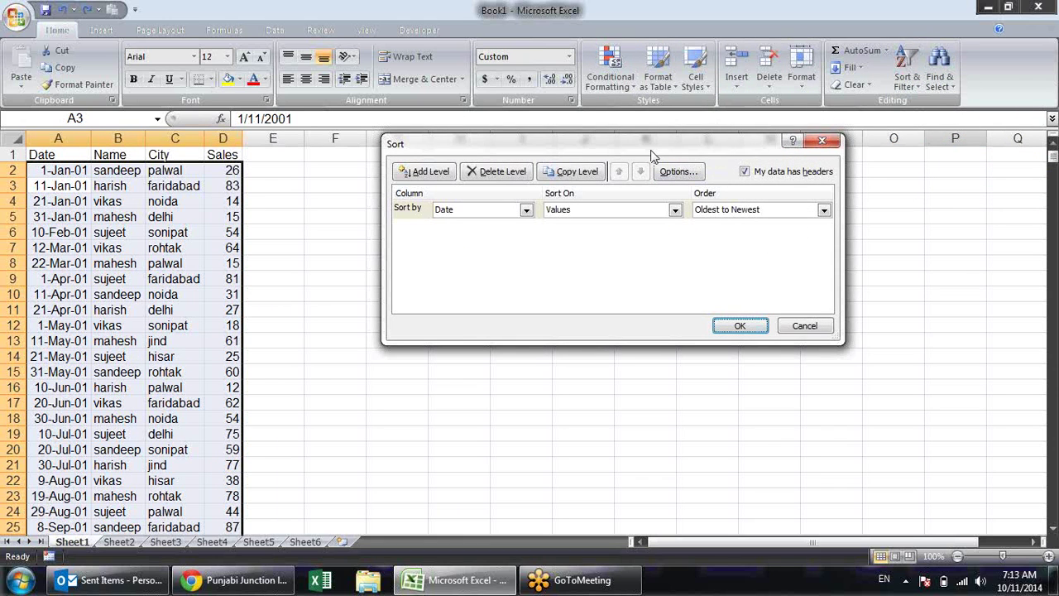
drag(651, 155, 607, 165)
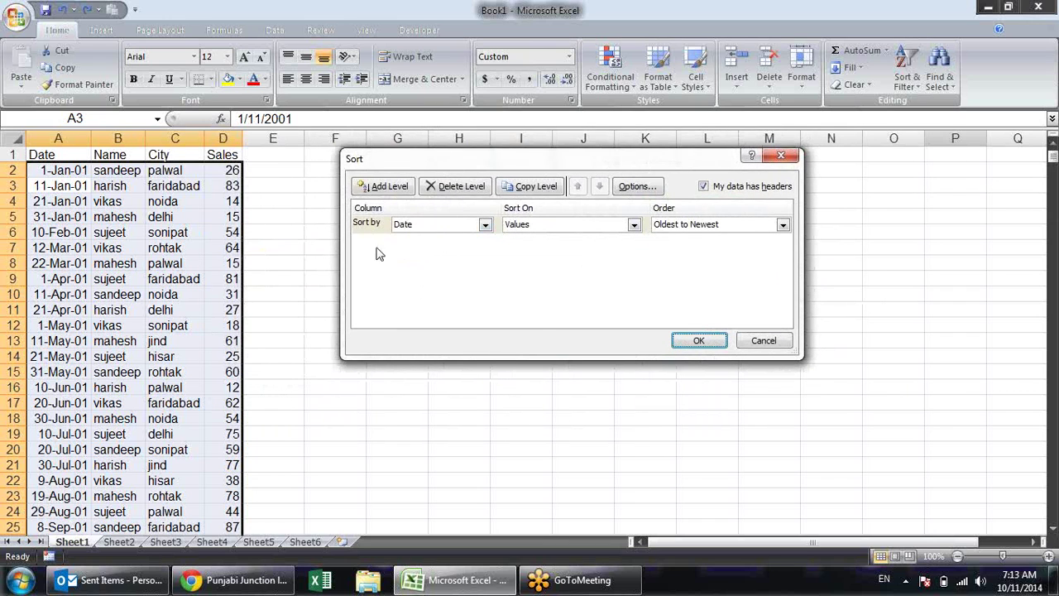
click(486, 225)
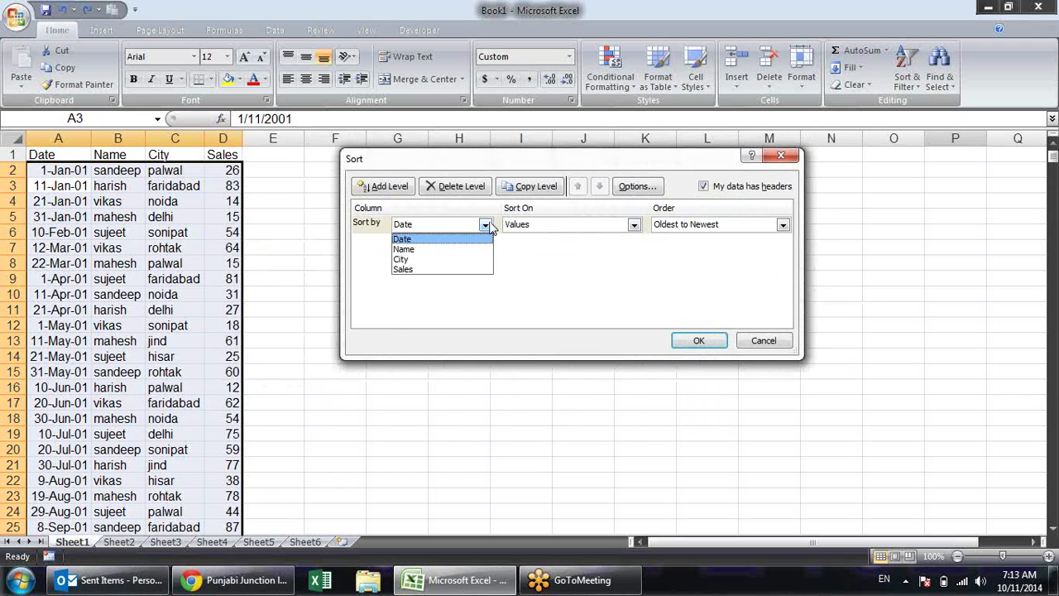
click(460, 240)
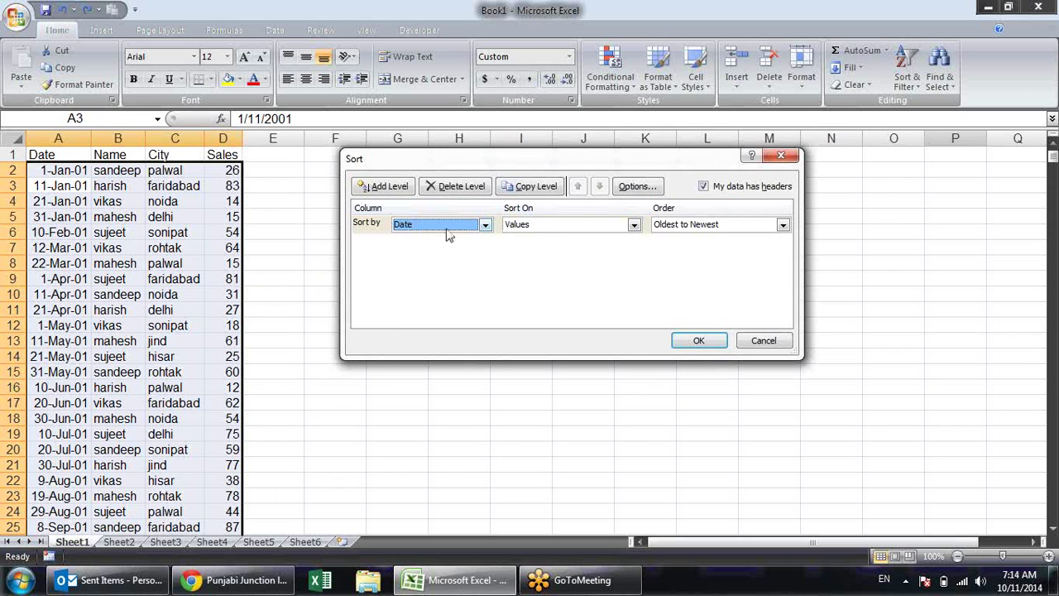
click(487, 226)
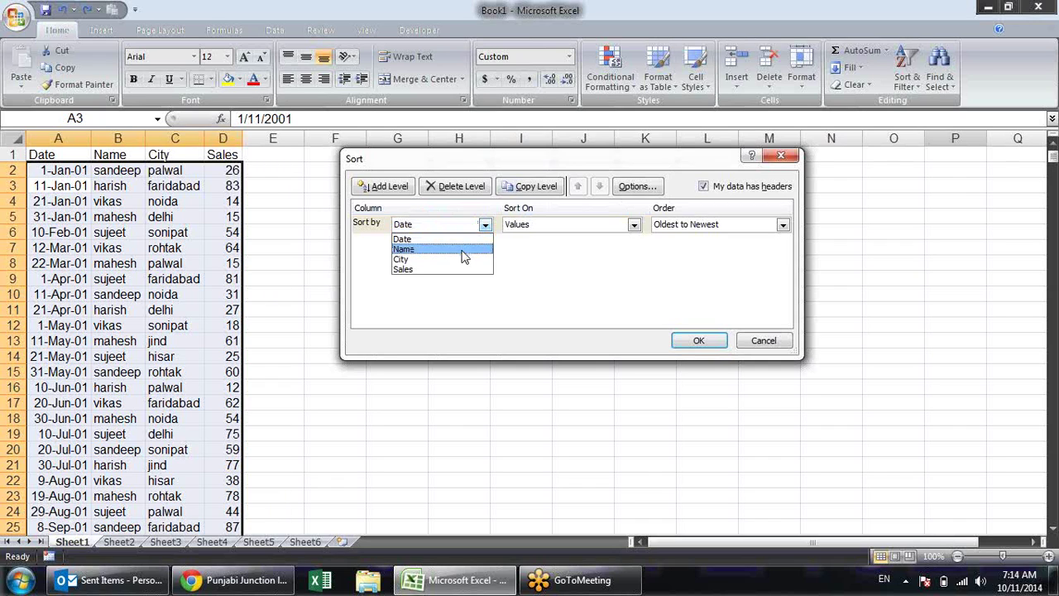
click(458, 248)
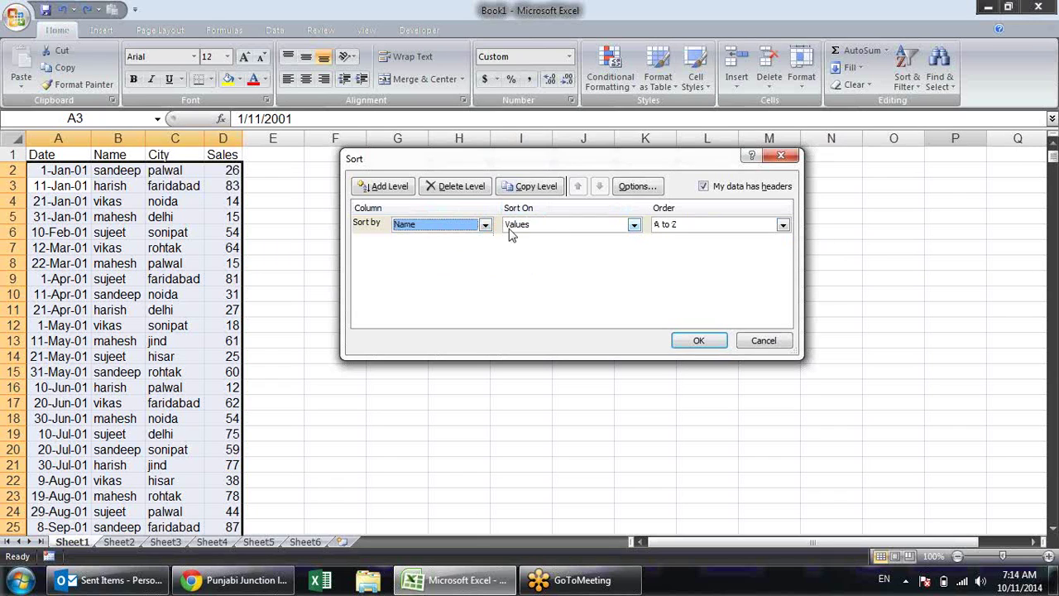
click(634, 225)
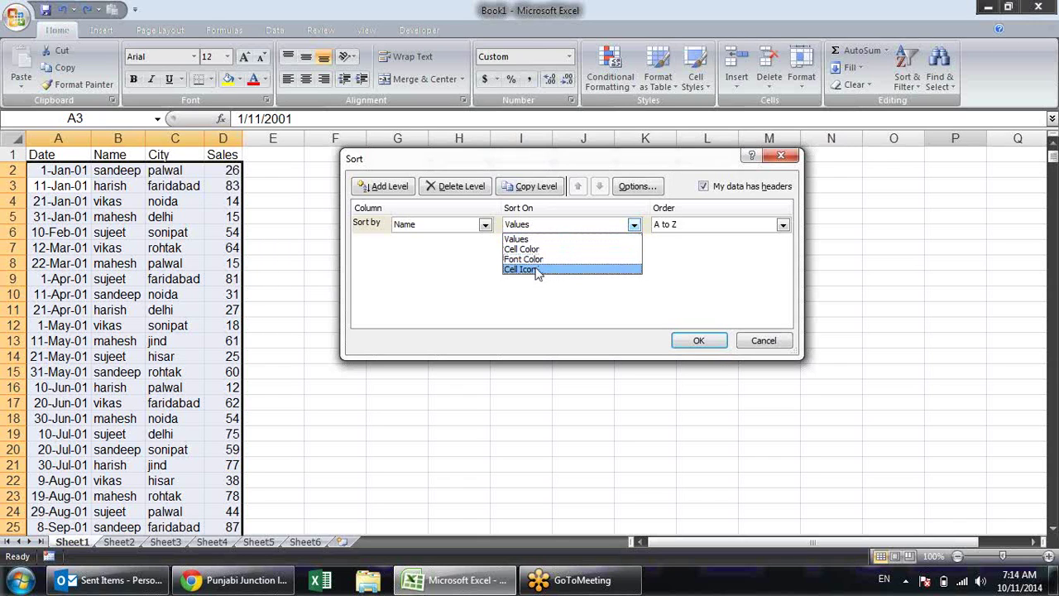
click(765, 266)
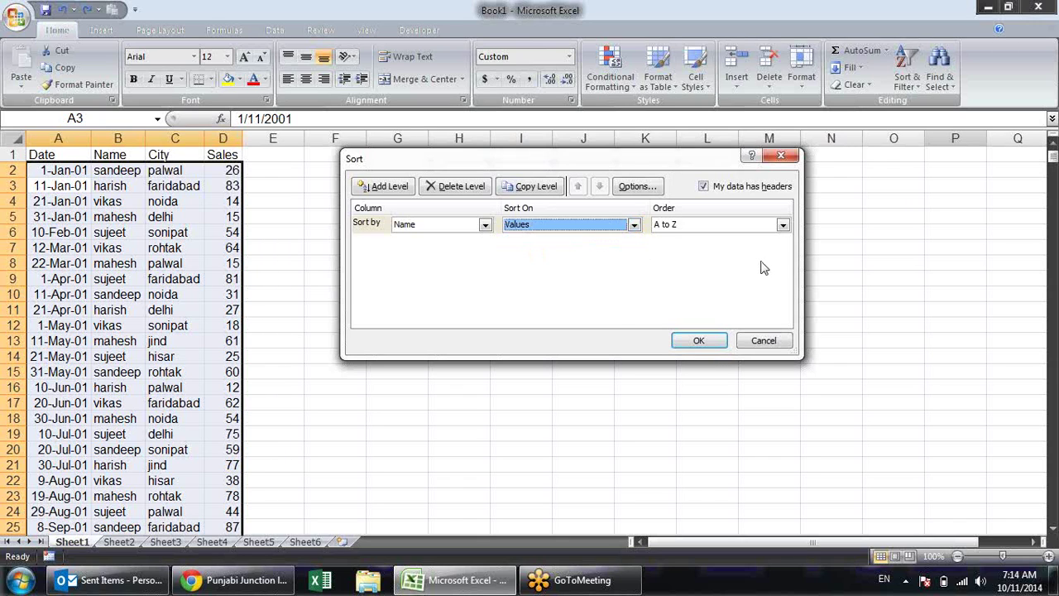
click(783, 225)
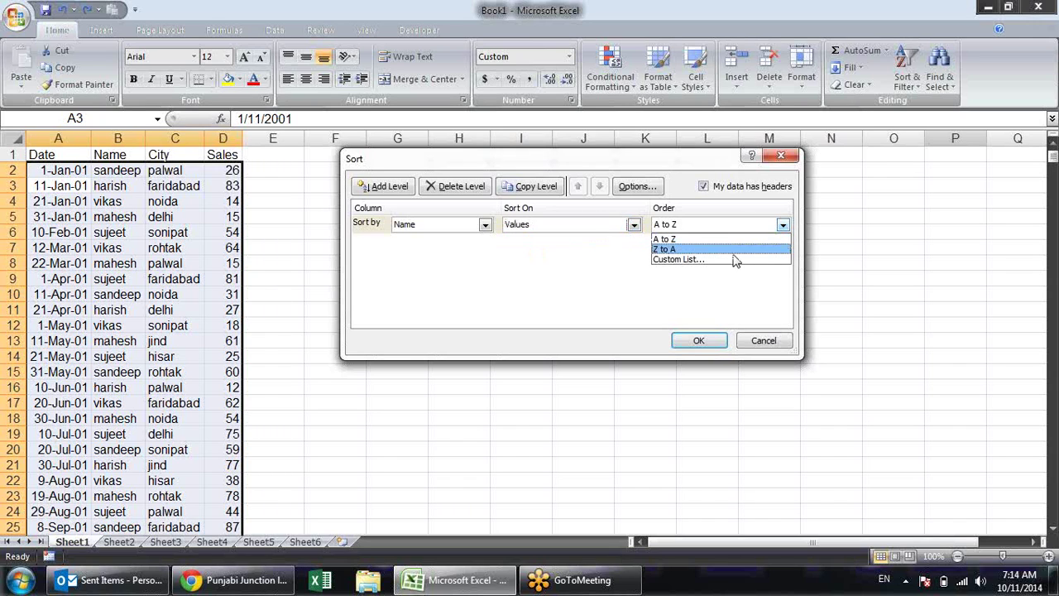
click(509, 261)
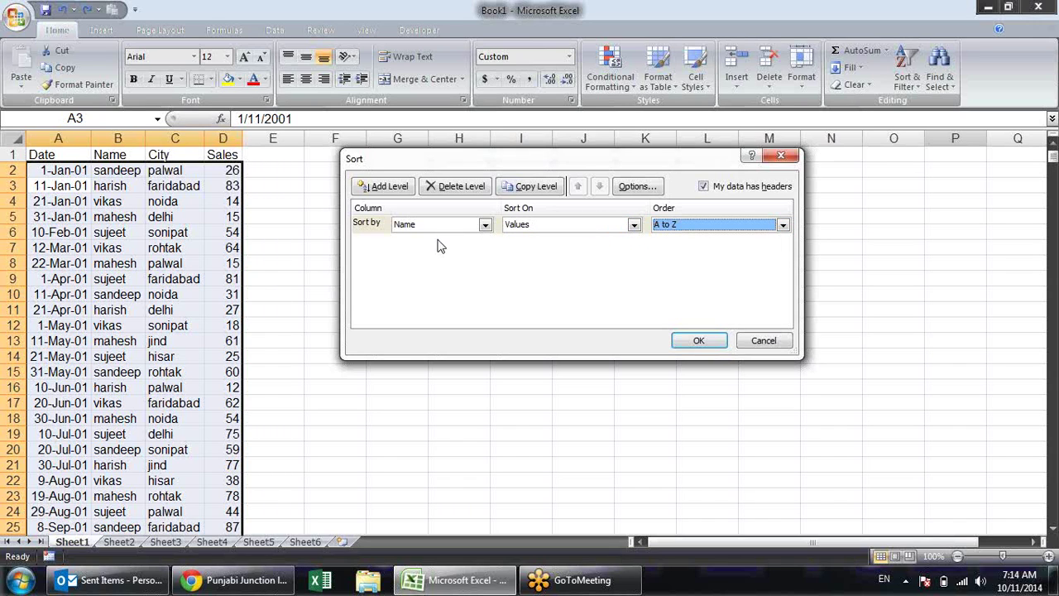
Add a City A to Z level and a Sales Largest to Smallest level
click(397, 187)
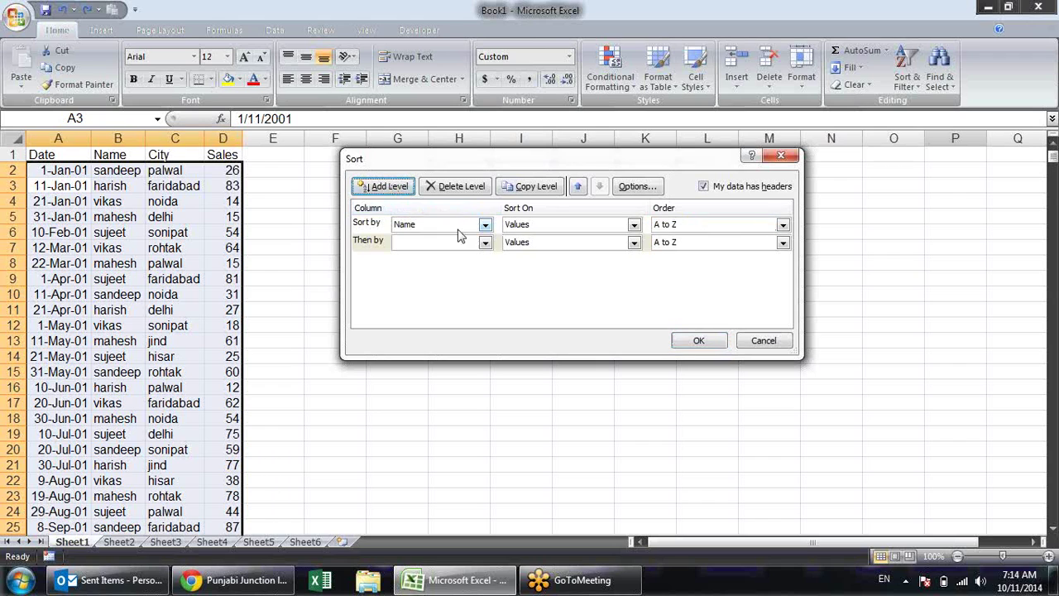
click(485, 242)
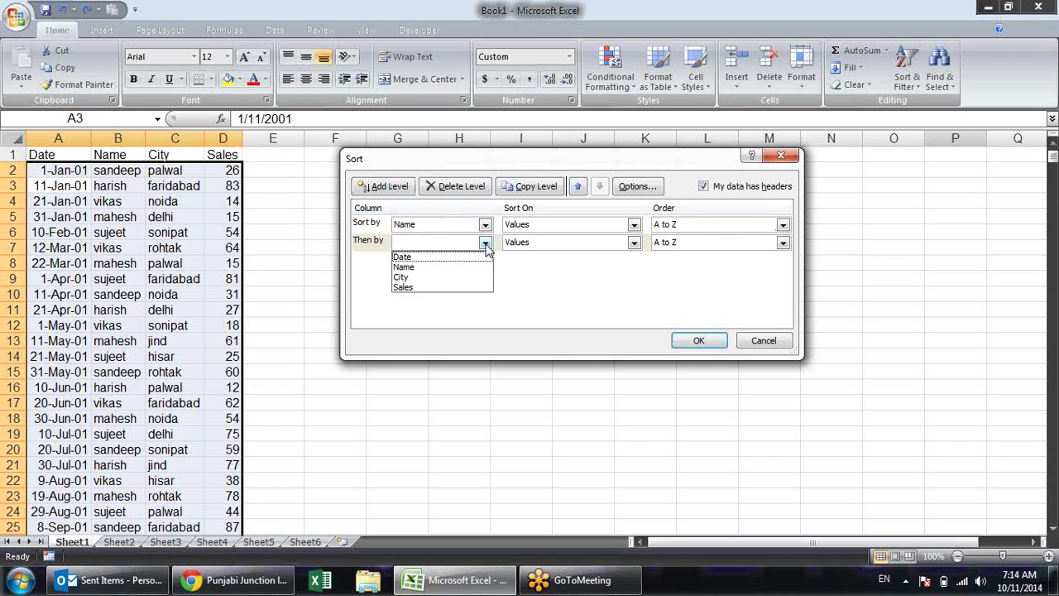
click(439, 278)
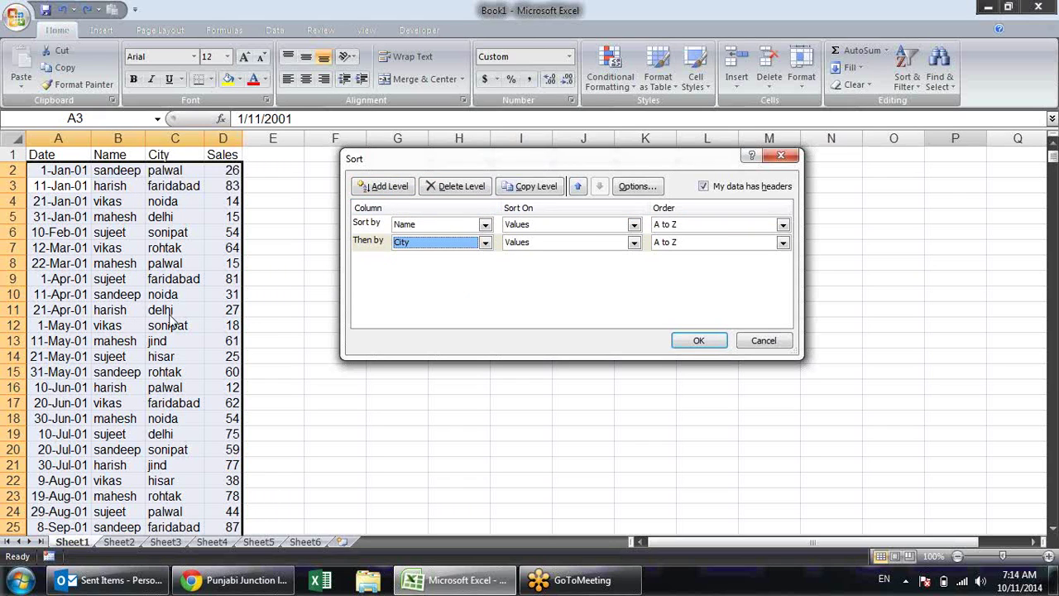
click(385, 186)
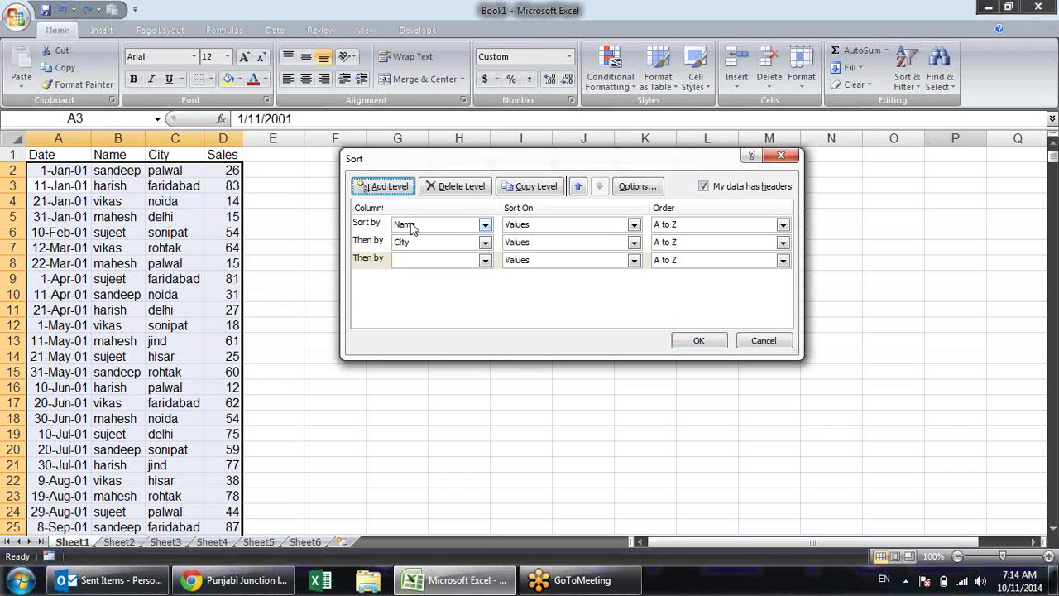
click(486, 260)
click(418, 303)
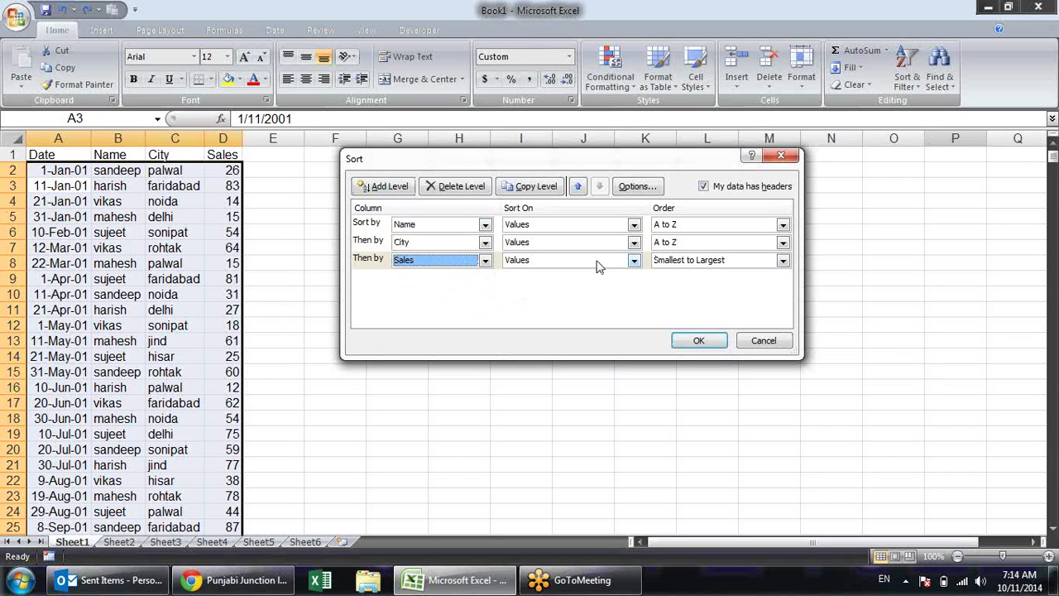
click(784, 261)
click(737, 284)
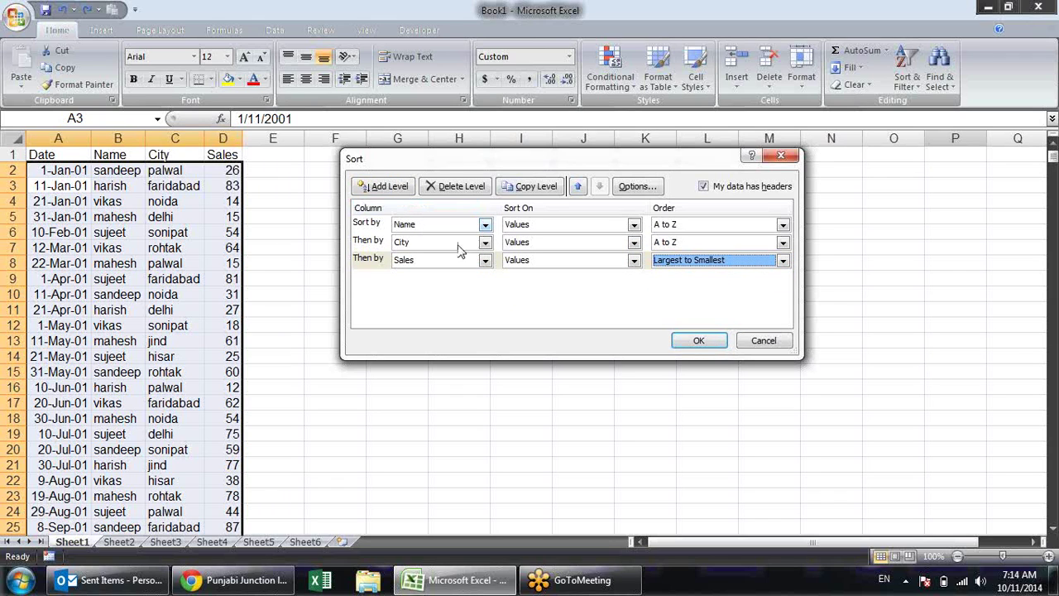
Apply the three-level sort and review the harish, faridabad, hisar and noida groups
click(699, 341)
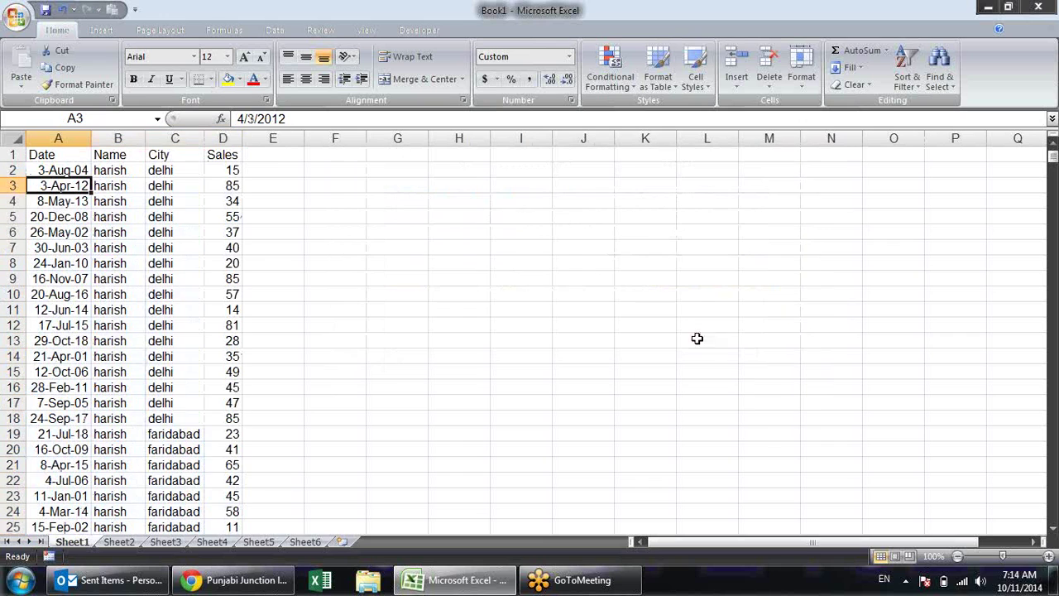
mouse_move(108, 170)
mouse_down()
mouse_move(90, 522)
mouse_move(124, 480)
mouse_up()
scroll(179, 172, down, 1)
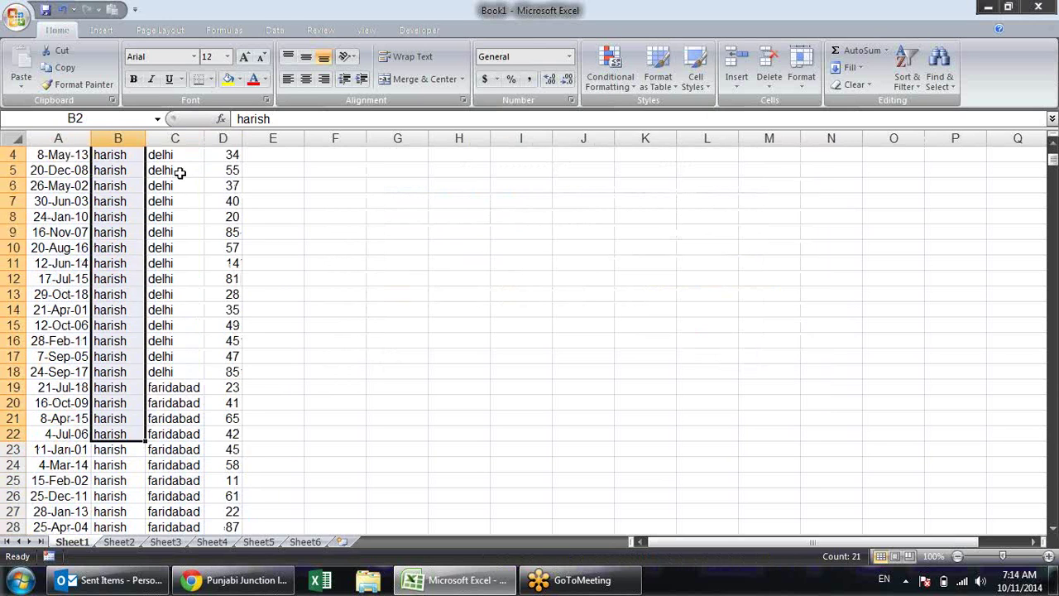
scroll(169, 273, down, 1)
click(172, 402)
scroll(169, 389, down, 5)
scroll(165, 373, down, 2)
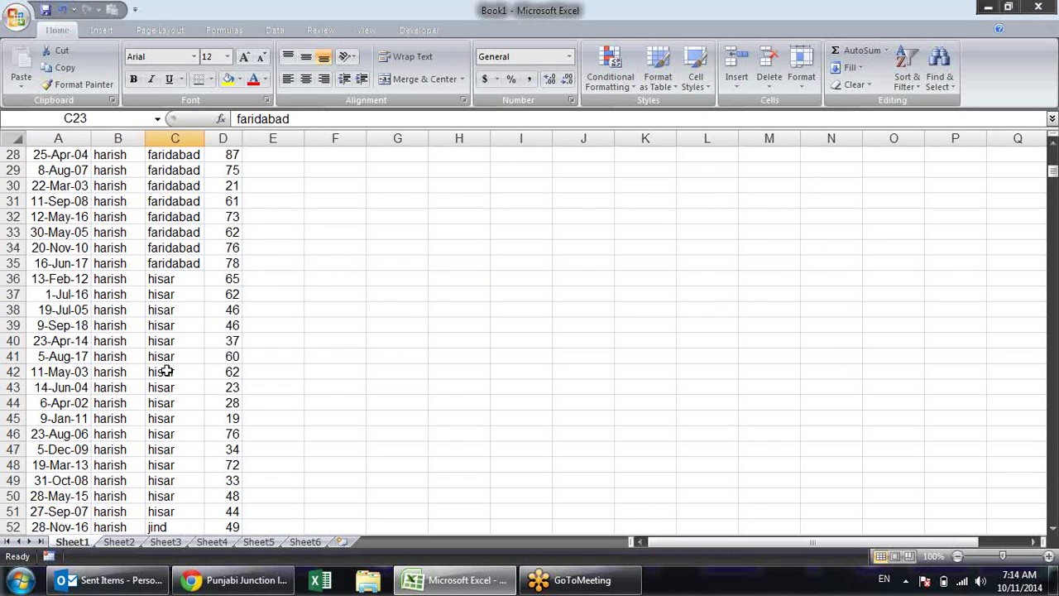
click(186, 294)
scroll(158, 390, down, 3)
scroll(158, 390, down, 4)
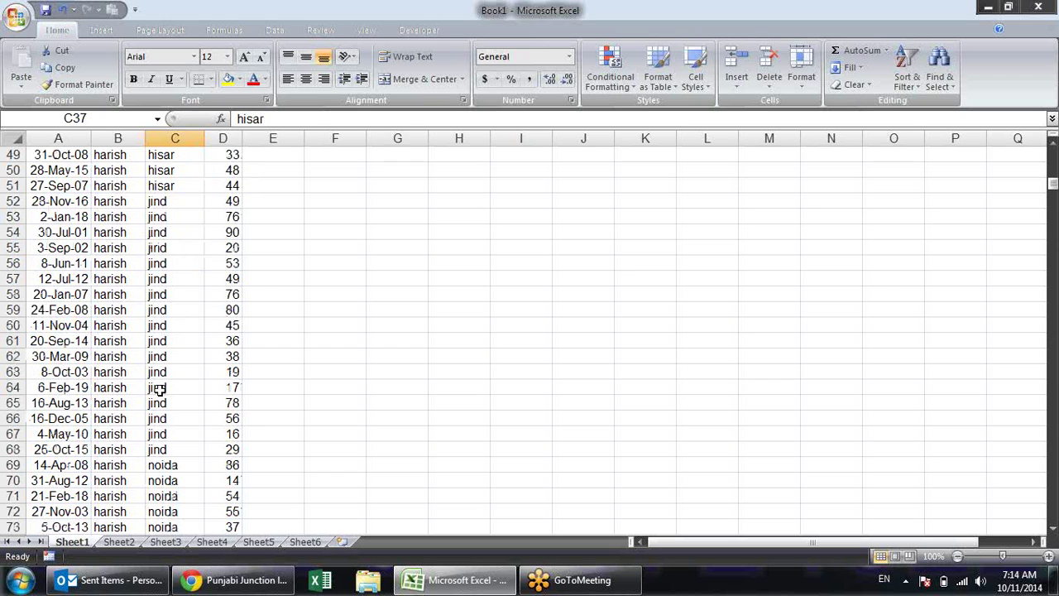
click(175, 466)
scroll(204, 403, down, 1)
scroll(205, 403, down, 2)
scroll(204, 403, up, 9)
scroll(204, 403, up, 8)
scroll(204, 402, up, 2)
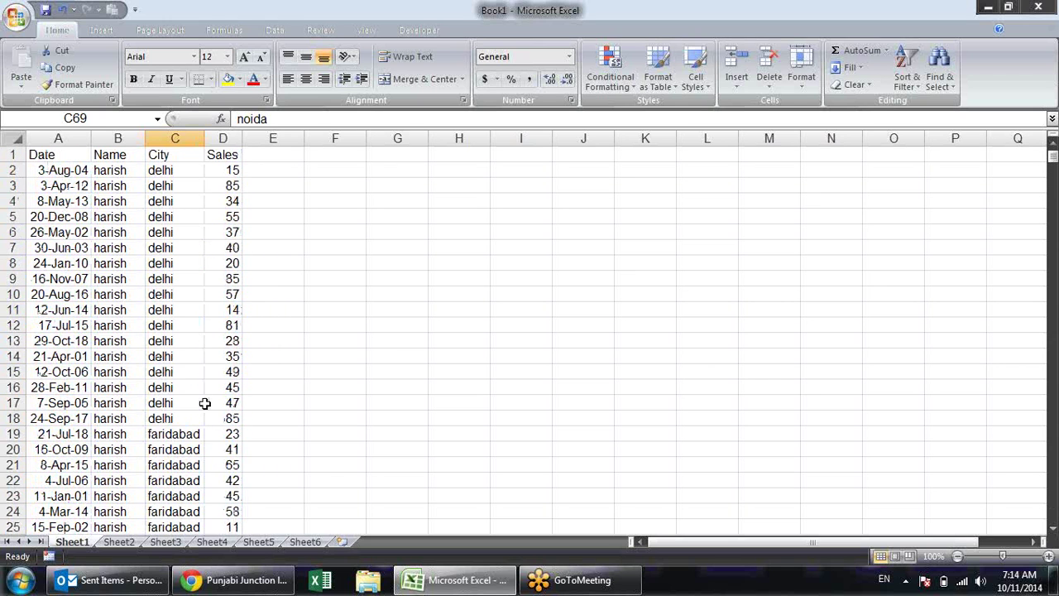
Select the delhi City cells, check row 8, and reopen Sort with Alt+D, S
drag(186, 170, 177, 419)
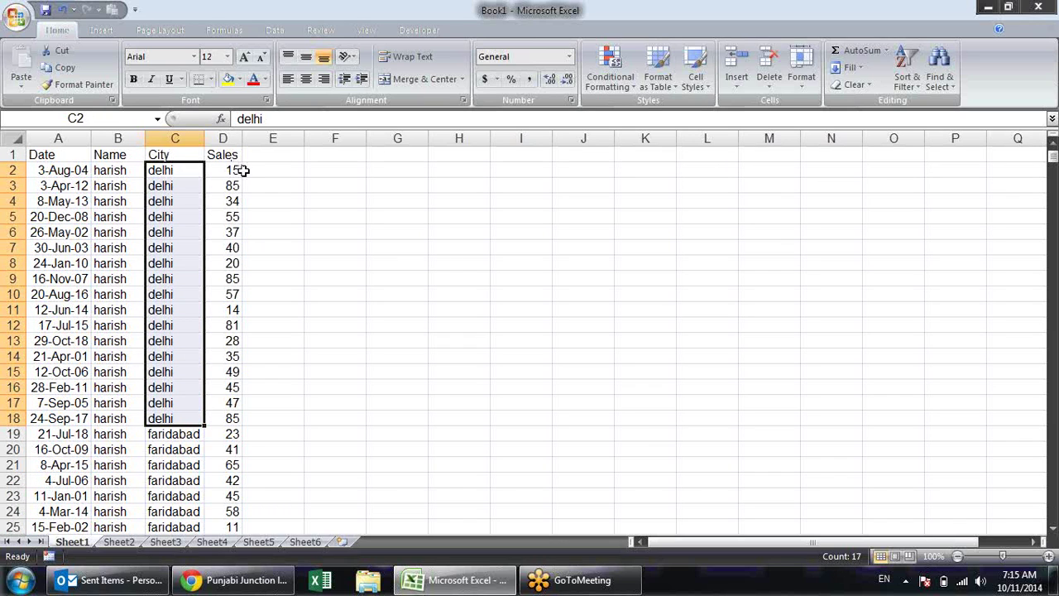
click(210, 265)
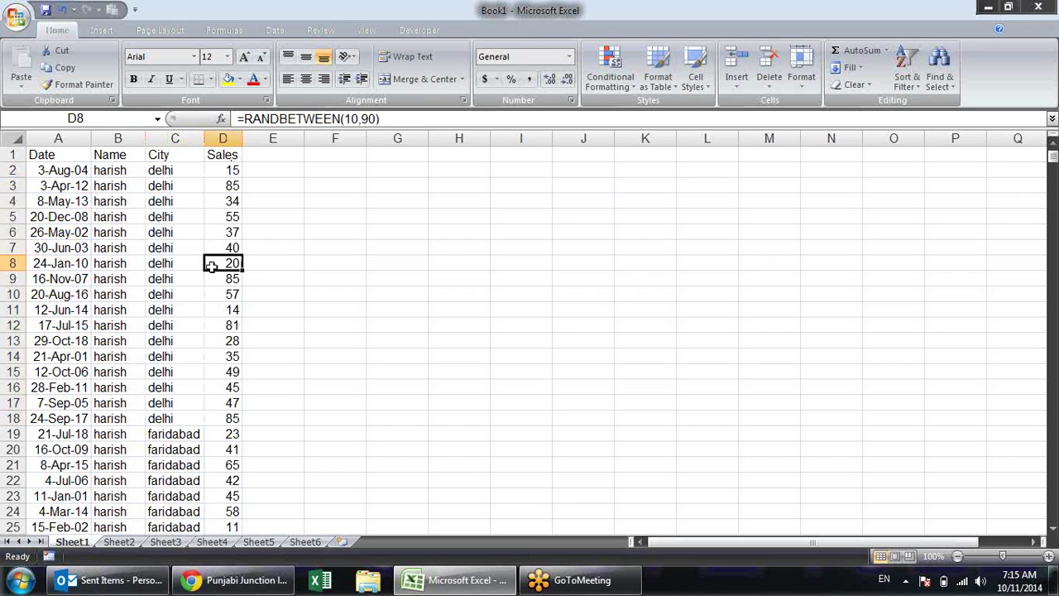
click(95, 260)
click(158, 290)
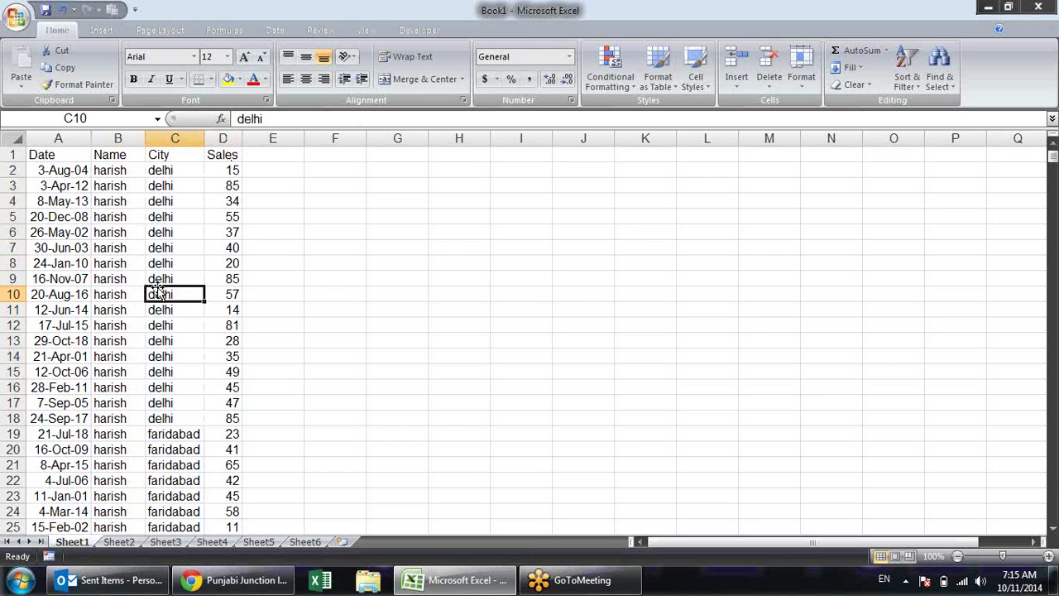
key(alt+d)
key(s)
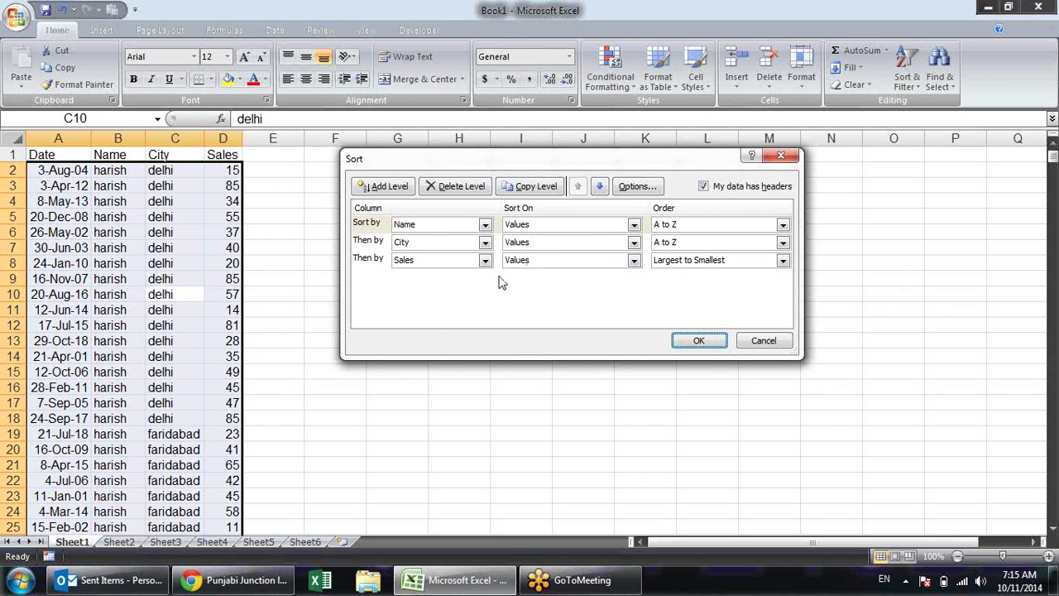
Reapply the Name, City, Sales sort and jump to the last Sales row, 667
click(699, 341)
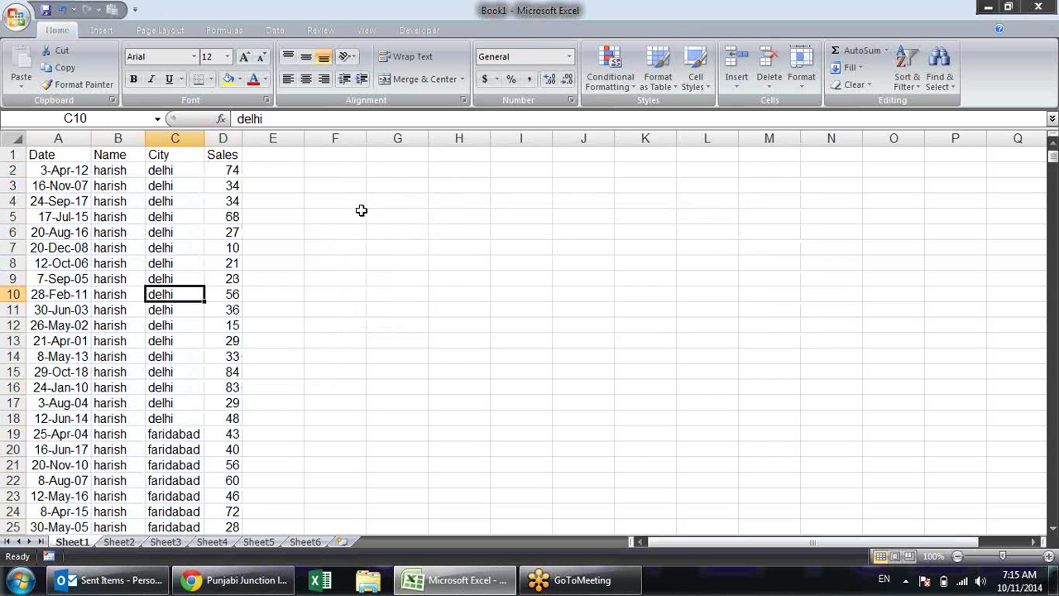
click(234, 188)
key(ctrl+Down)
scroll(265, 265, up, 3)
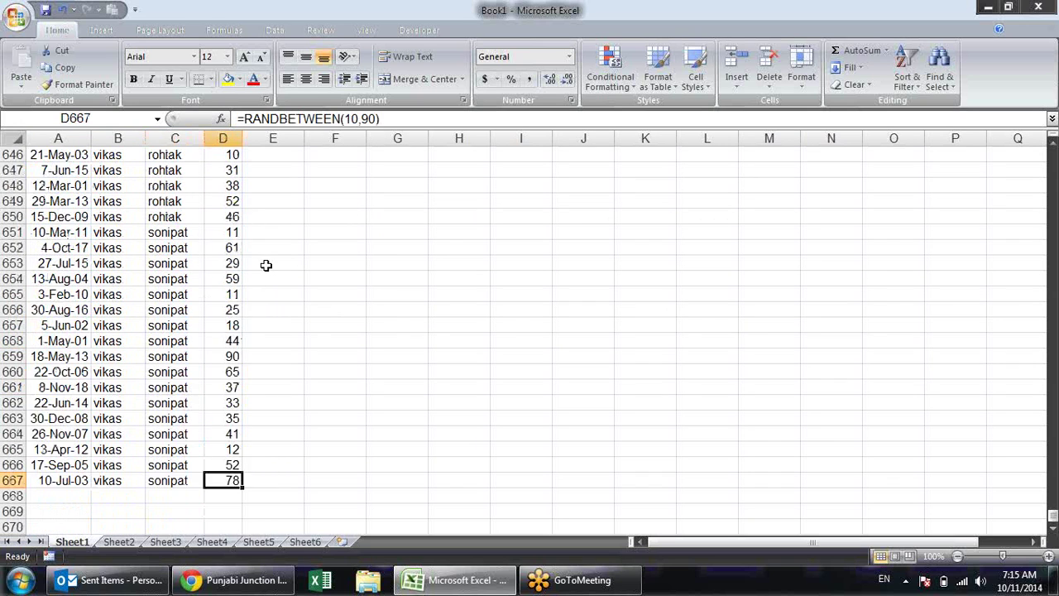
scroll(266, 265, up, 1)
key(ctrl+Up)
key(Down)
key(ctrl+shift+Down)
key(ctrl+c)
key(alt+e)
key(s)
key(v)
key(Return)
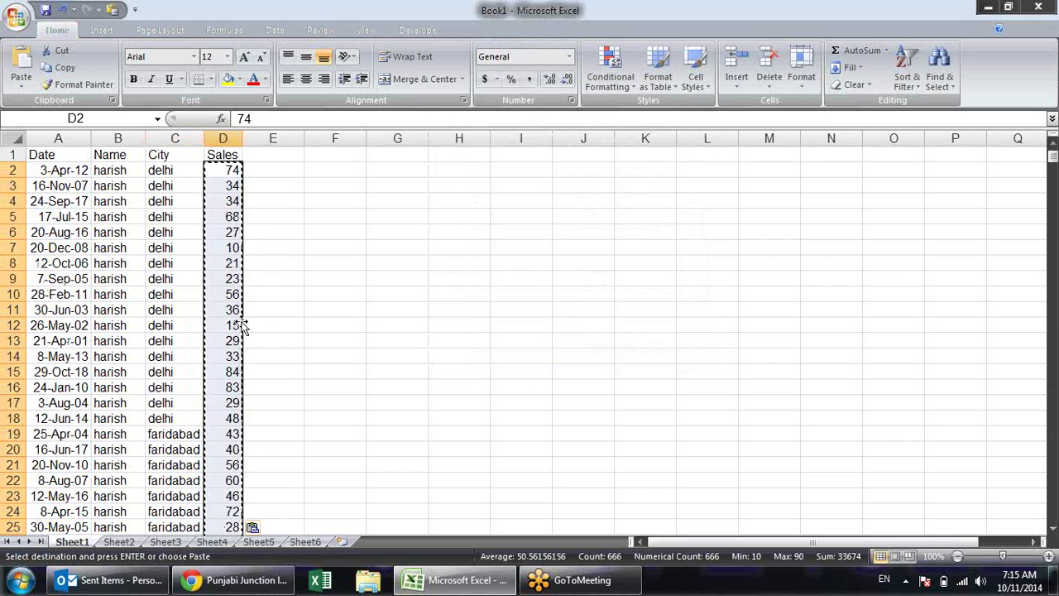
click(185, 202)
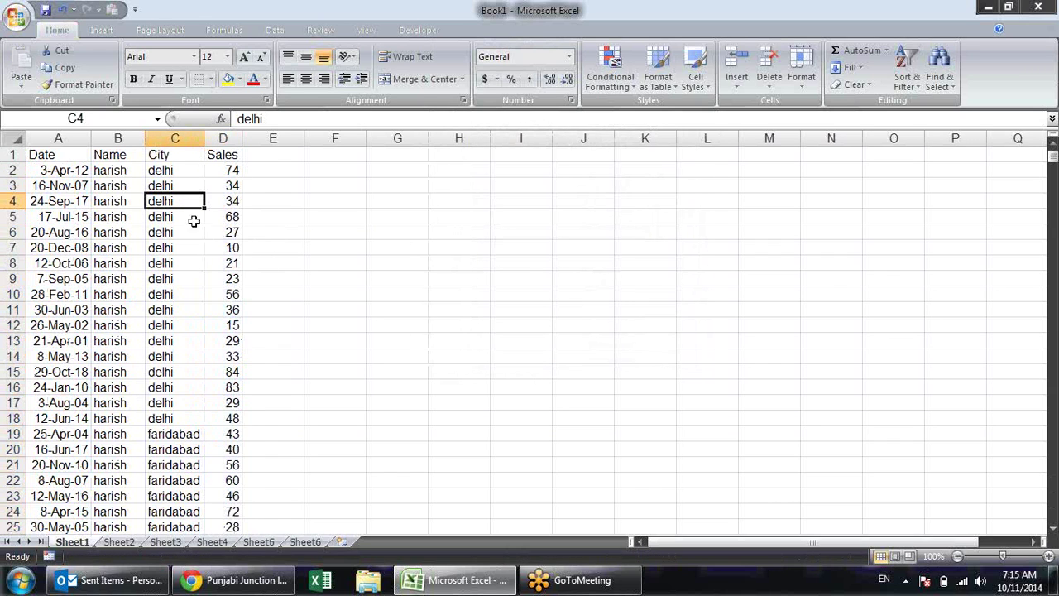
key(alt+e)
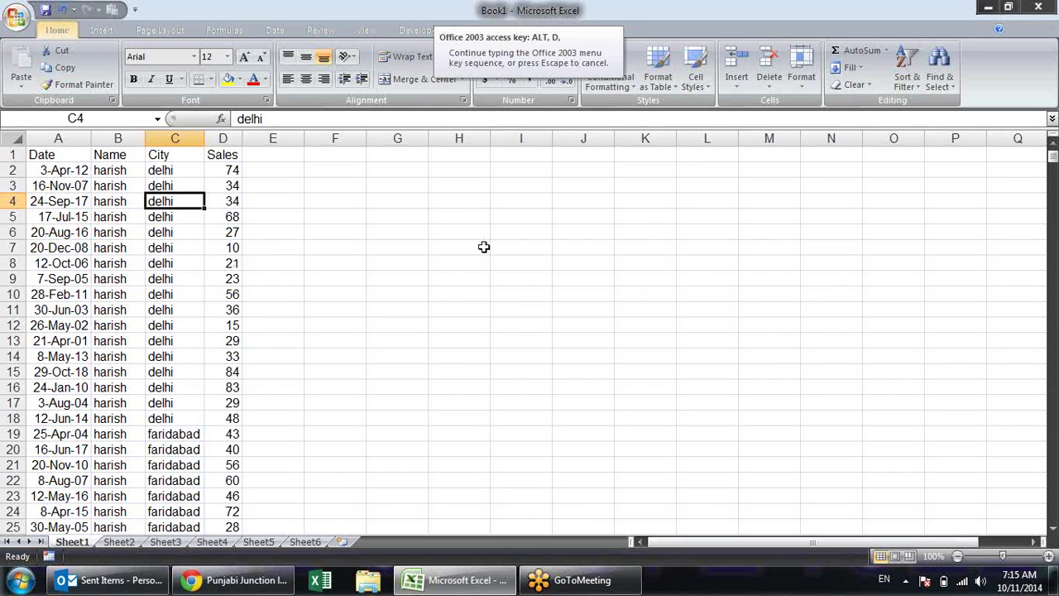
key(Escape)
key(alt+d)
key(s)
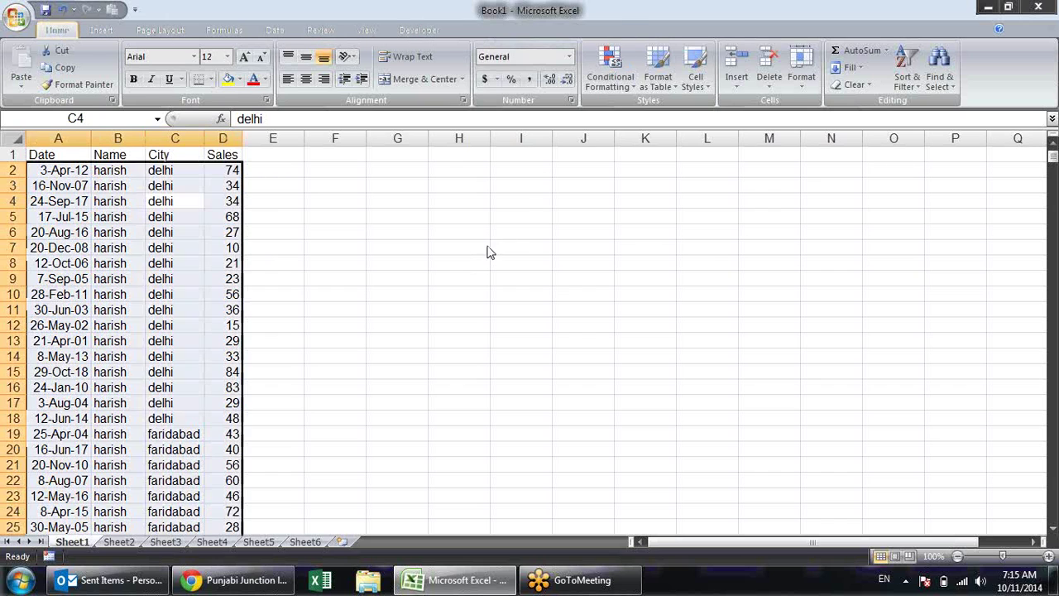
click(717, 341)
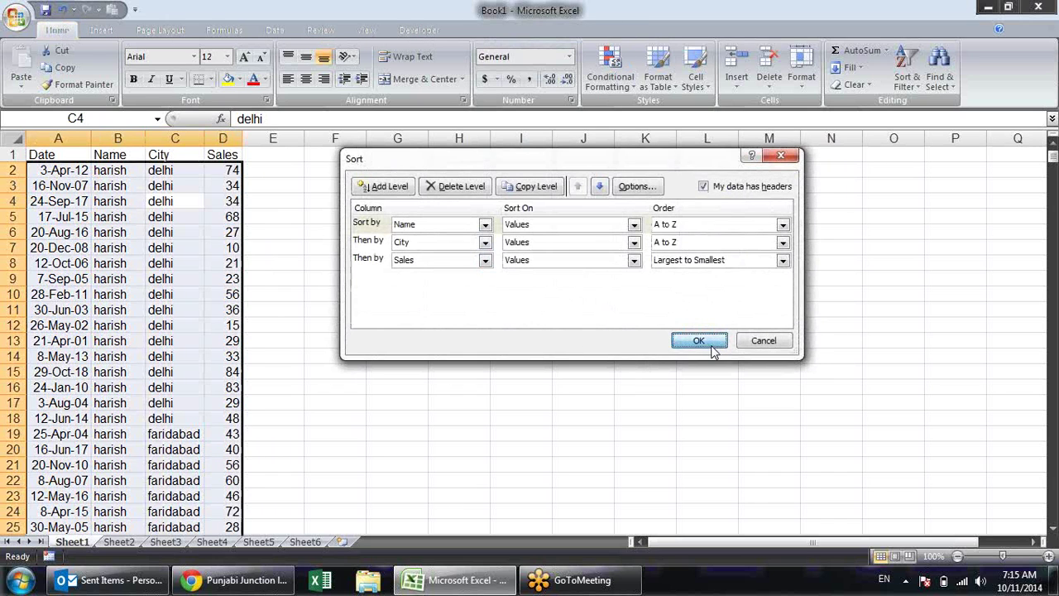
click(225, 168)
click(235, 187)
click(234, 203)
click(230, 218)
click(226, 247)
click(223, 295)
click(238, 391)
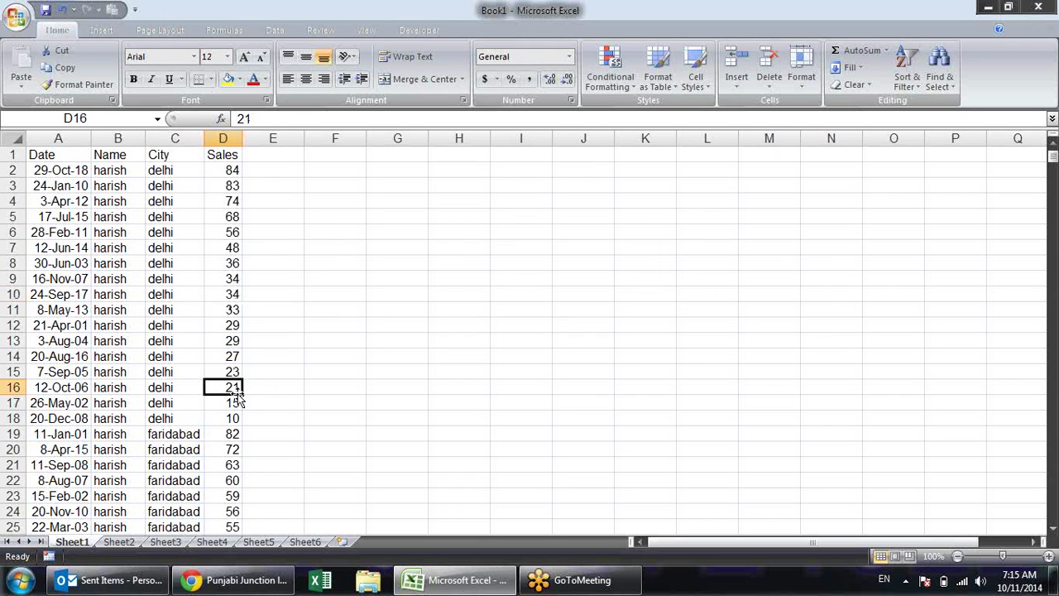
click(233, 419)
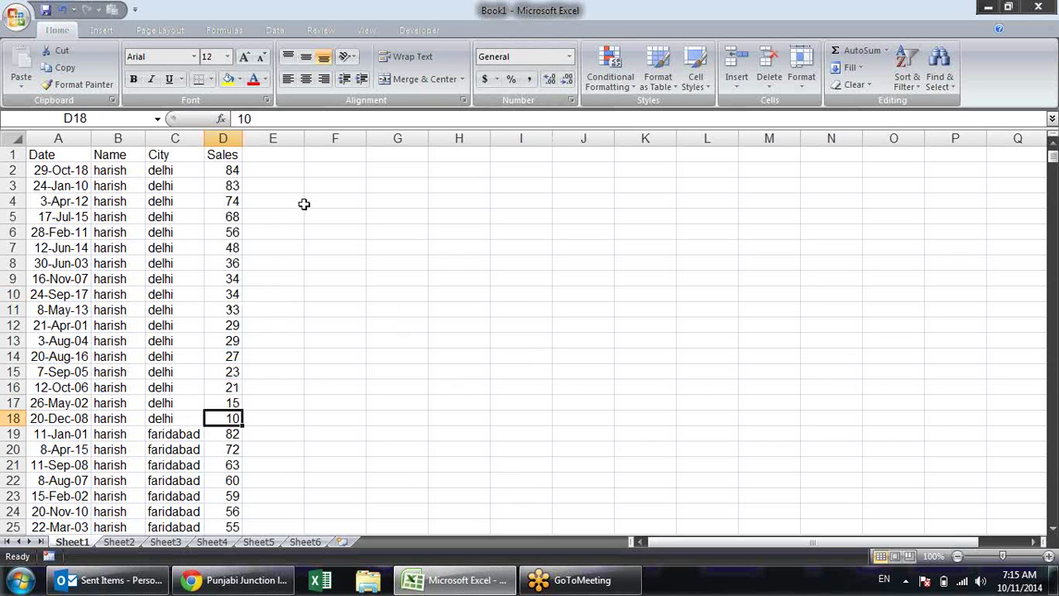
Open the Sort dialog with Alt+D, S, close it without sorting, and clear the copy marquee
key(alt+d)
key(s)
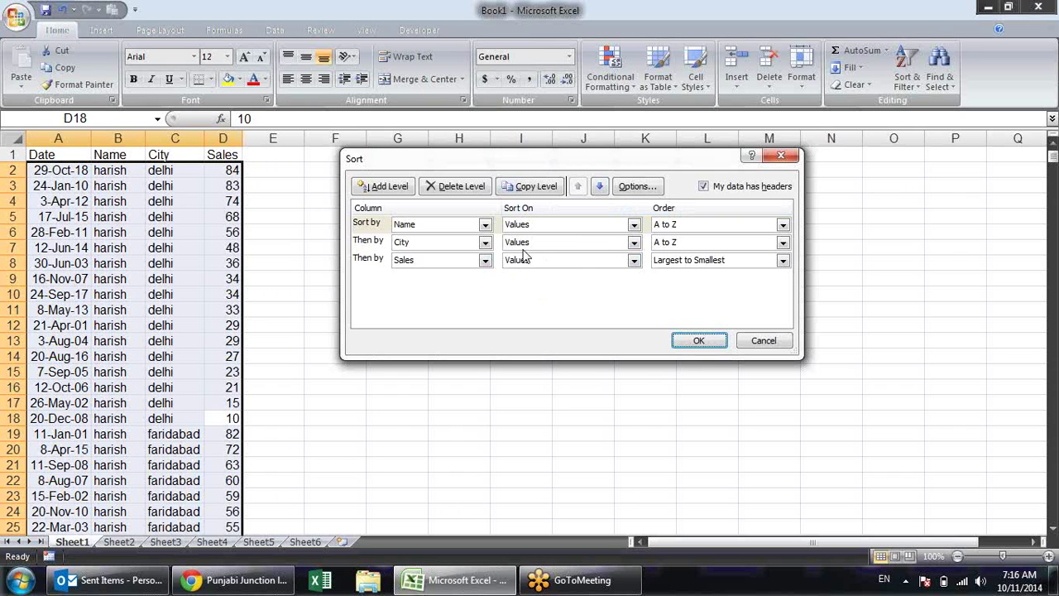
click(687, 342)
click(312, 261)
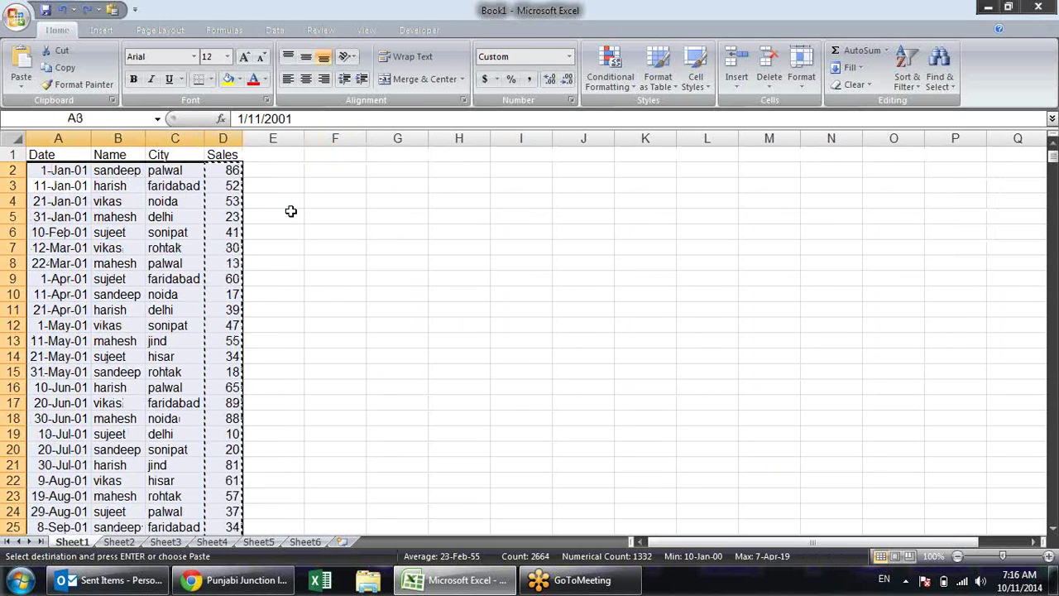
key(Escape)
Copy Sales D2:D667 and paste it back as values only, fixing the RANDBETWEEN results
click(217, 171)
key(ctrl+shift+Down)
key(ctrl+c)
key(ctrl+BackSpace)
key(alt+e)
key(s)
key(v)
key(Return)
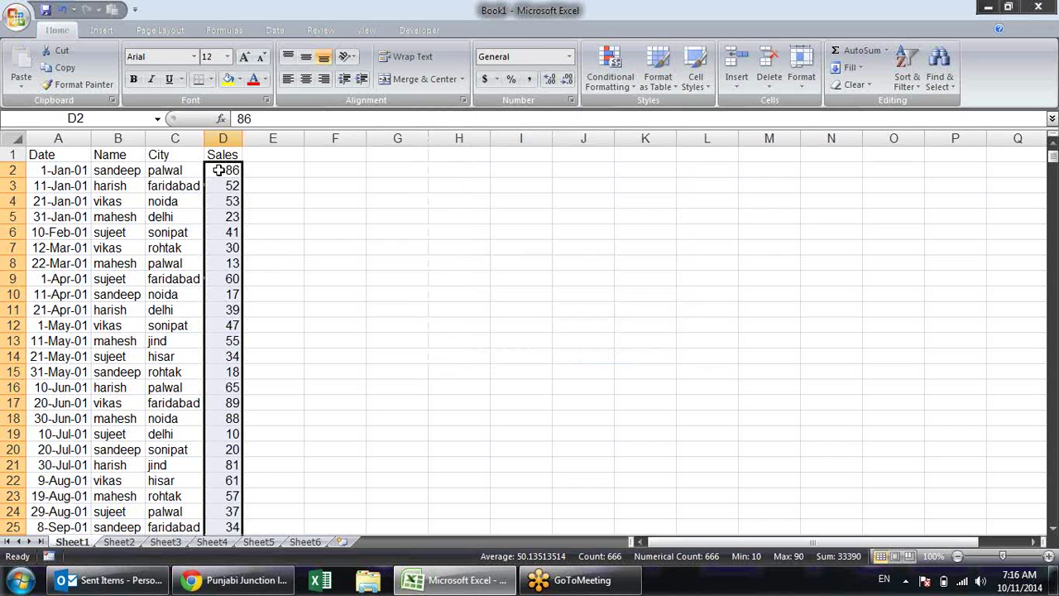
Return to the top of the table and check the fixed Sales values in D2 and D3
key(Up)
key(Down)
key(Home)
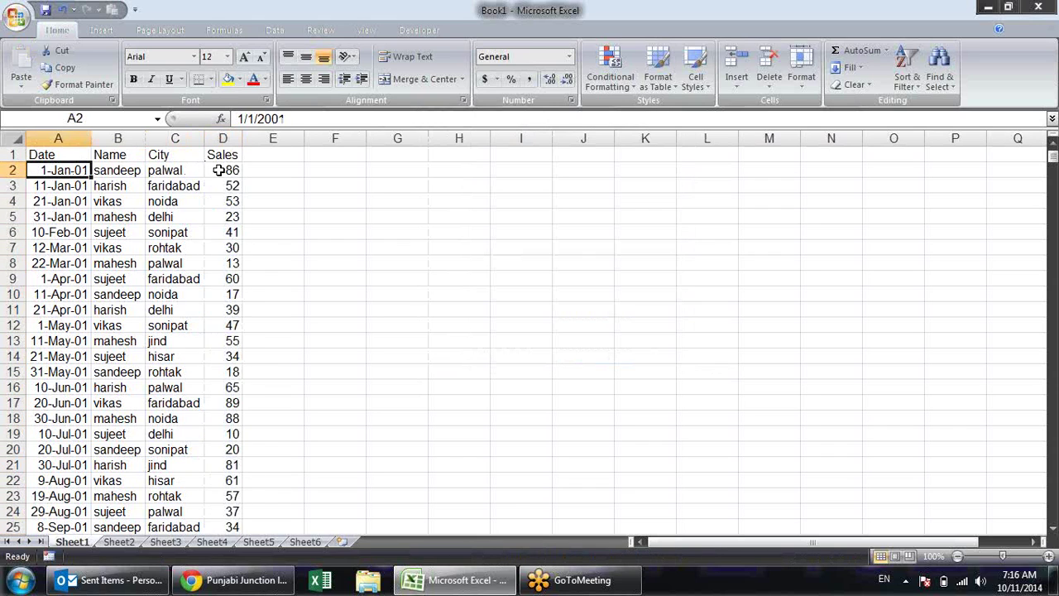
click(222, 170)
click(217, 187)
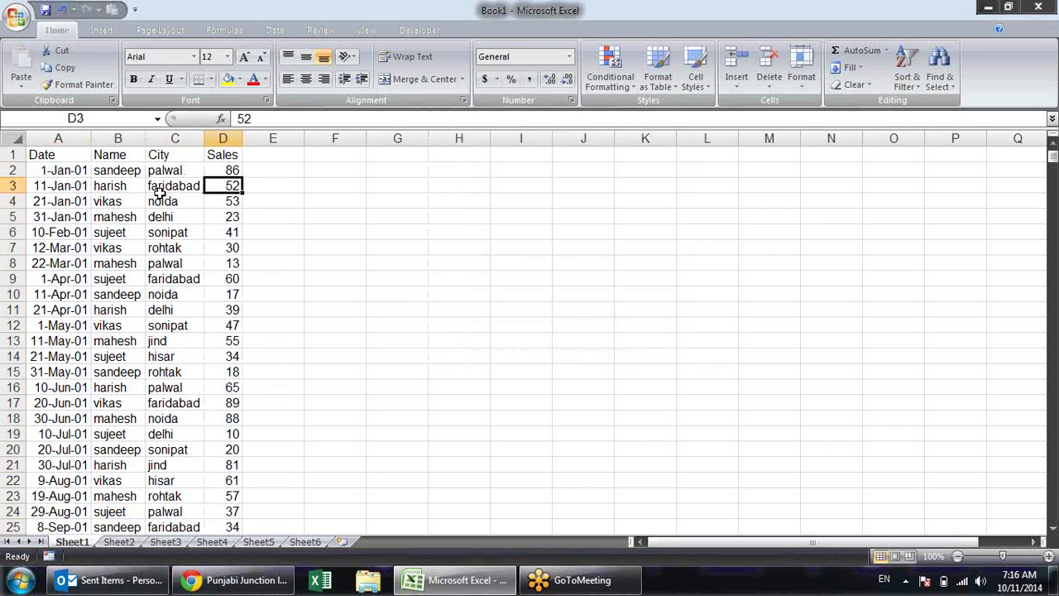
click(159, 201)
click(116, 185)
click(162, 204)
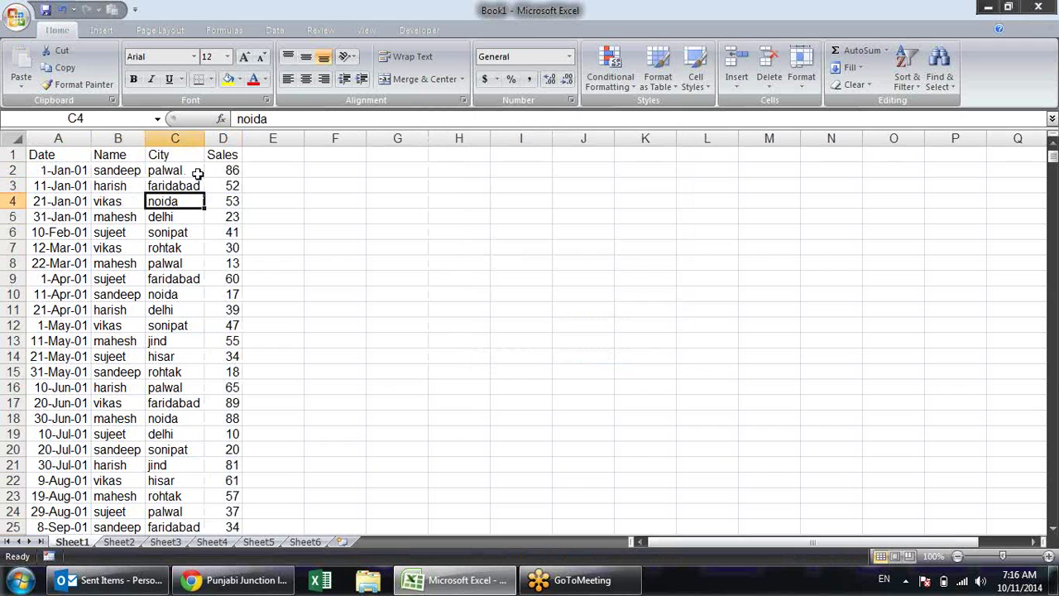
Review the name, city and sales cells in the first rows of the table
click(943, 78)
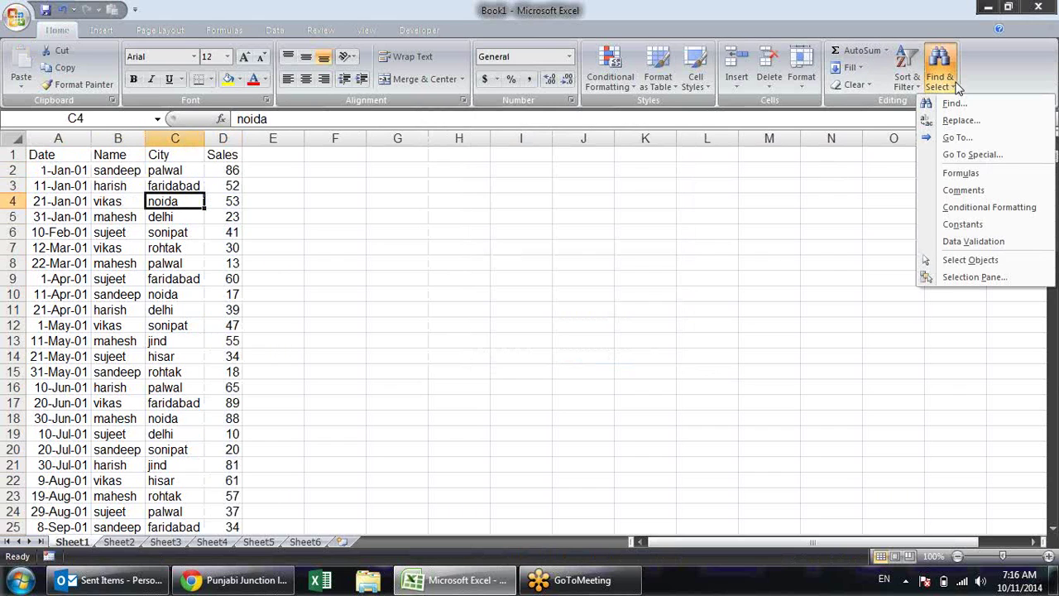
click(232, 196)
click(211, 187)
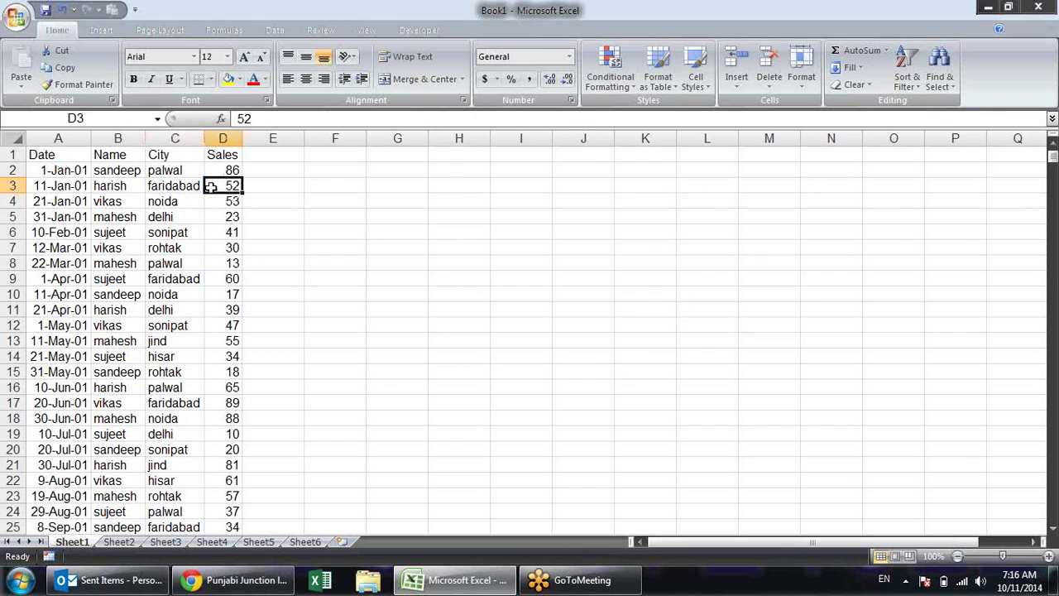
click(172, 231)
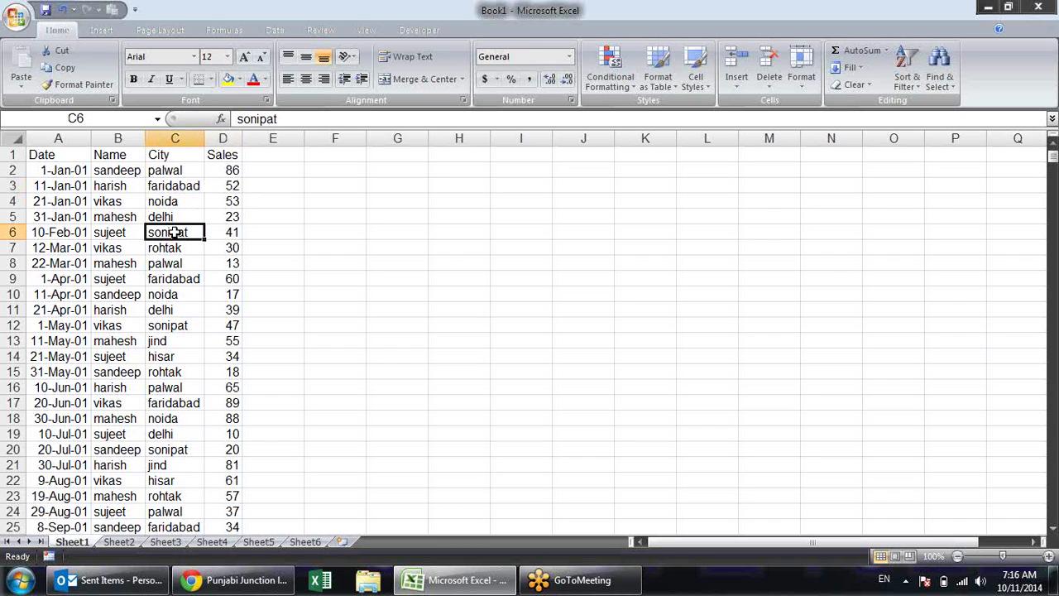
click(178, 198)
click(162, 172)
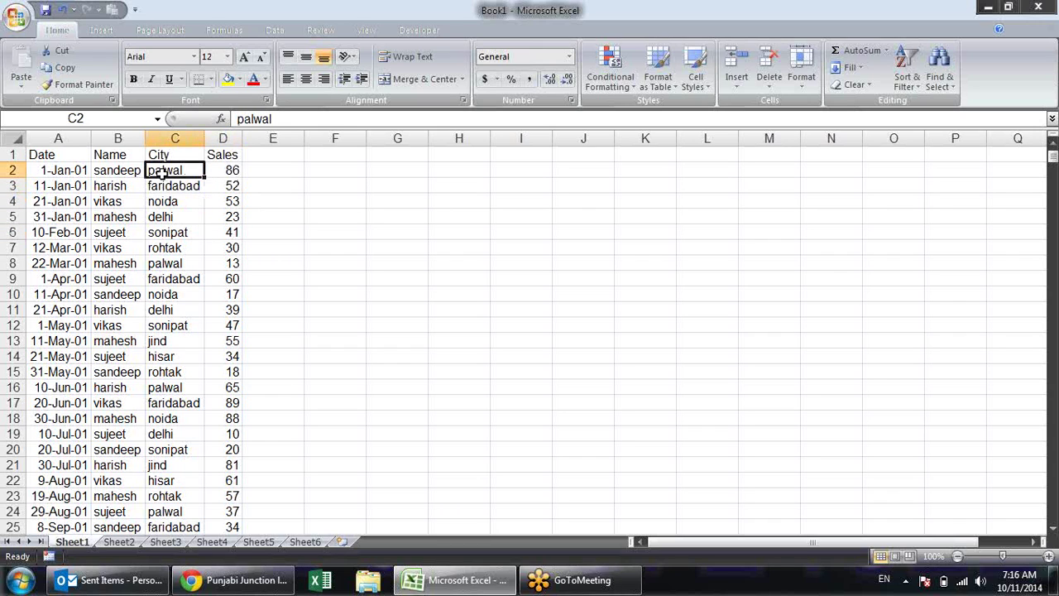
click(114, 203)
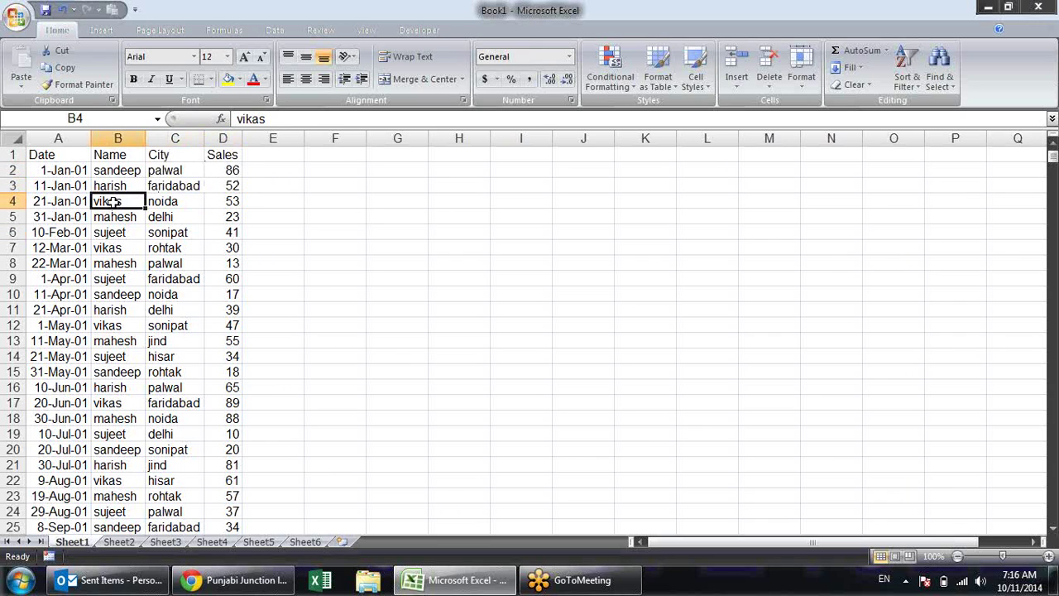
click(168, 166)
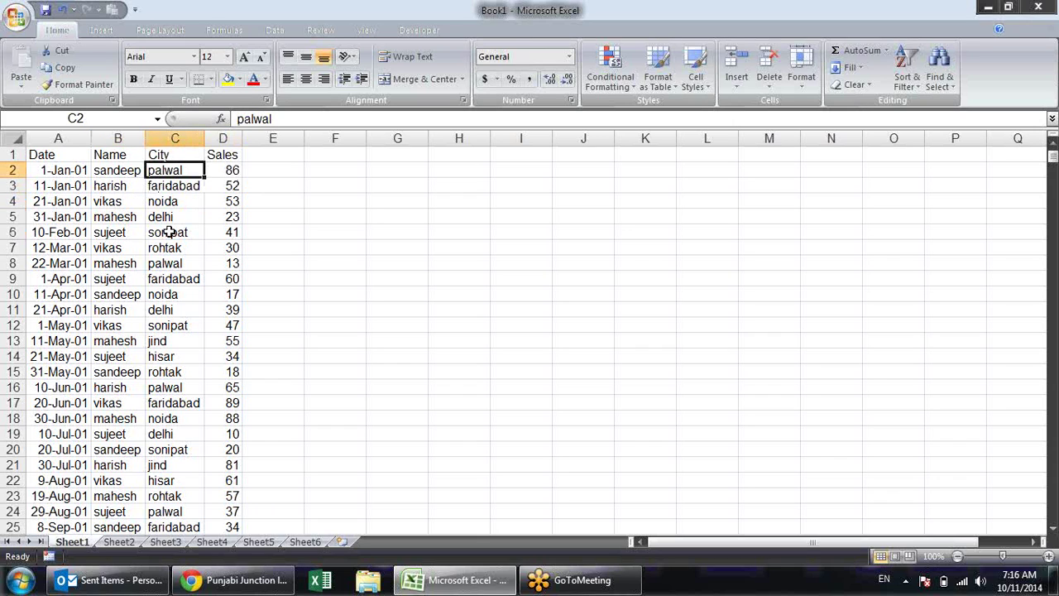
click(150, 213)
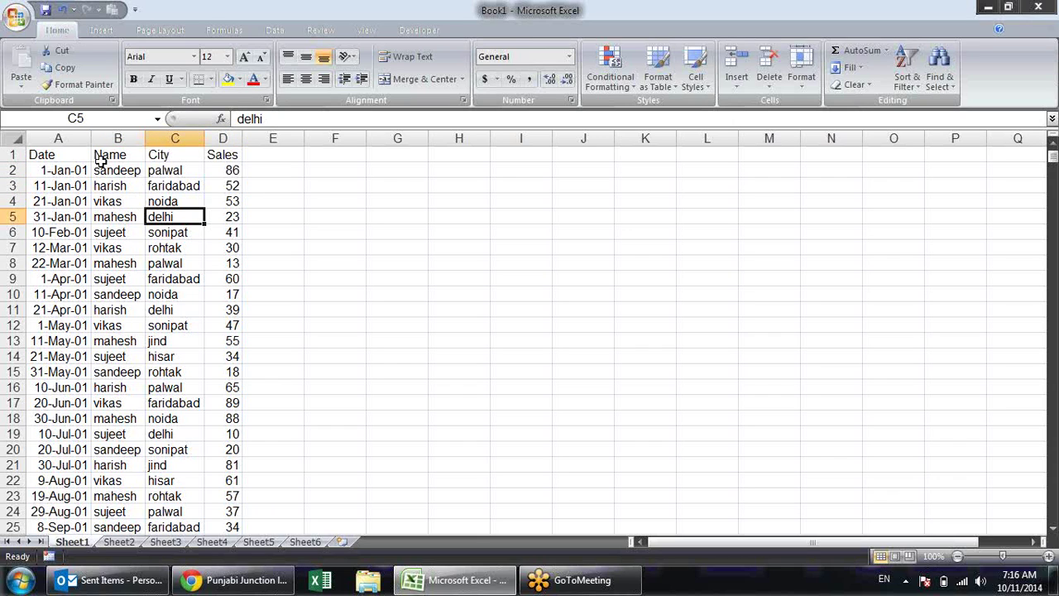
click(113, 174)
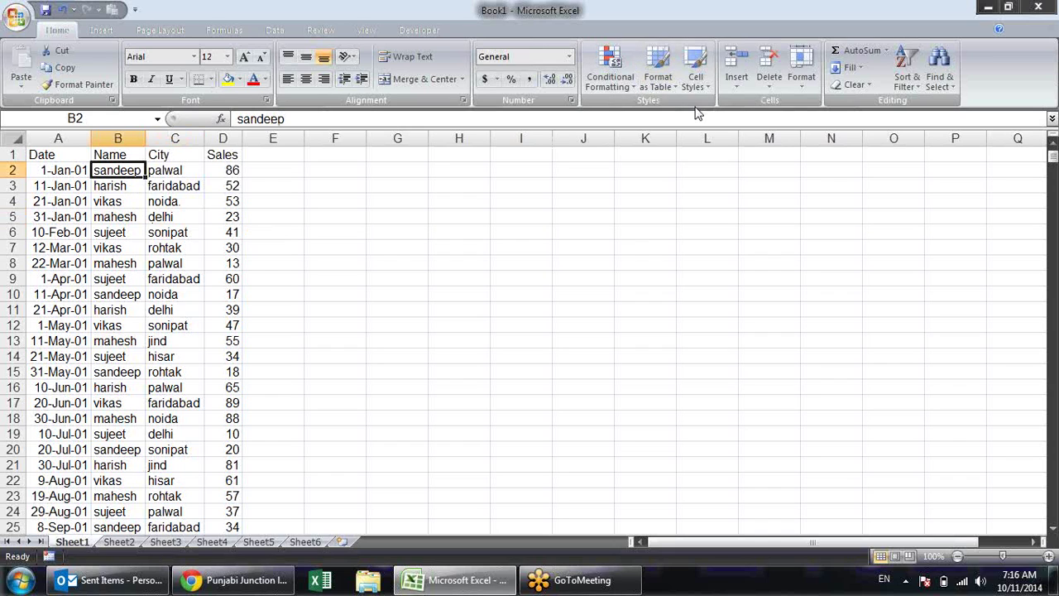
click(902, 79)
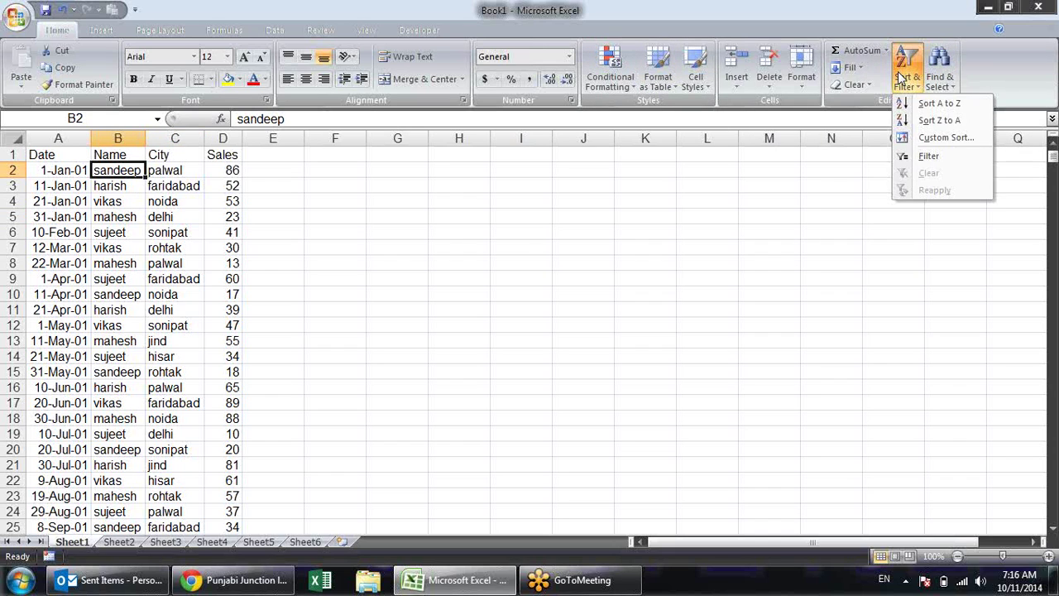
click(920, 138)
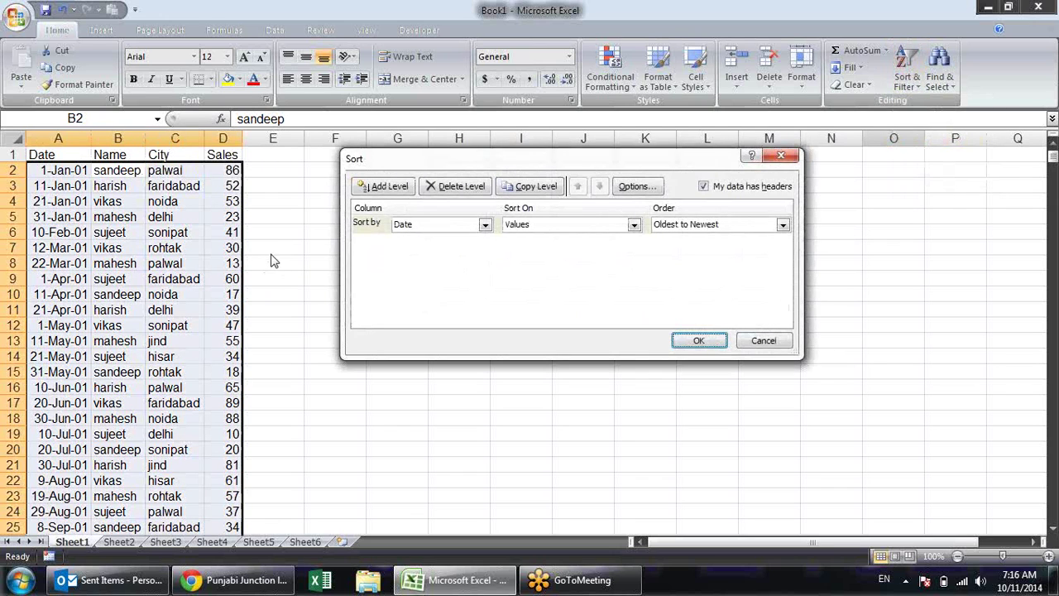
key(Escape)
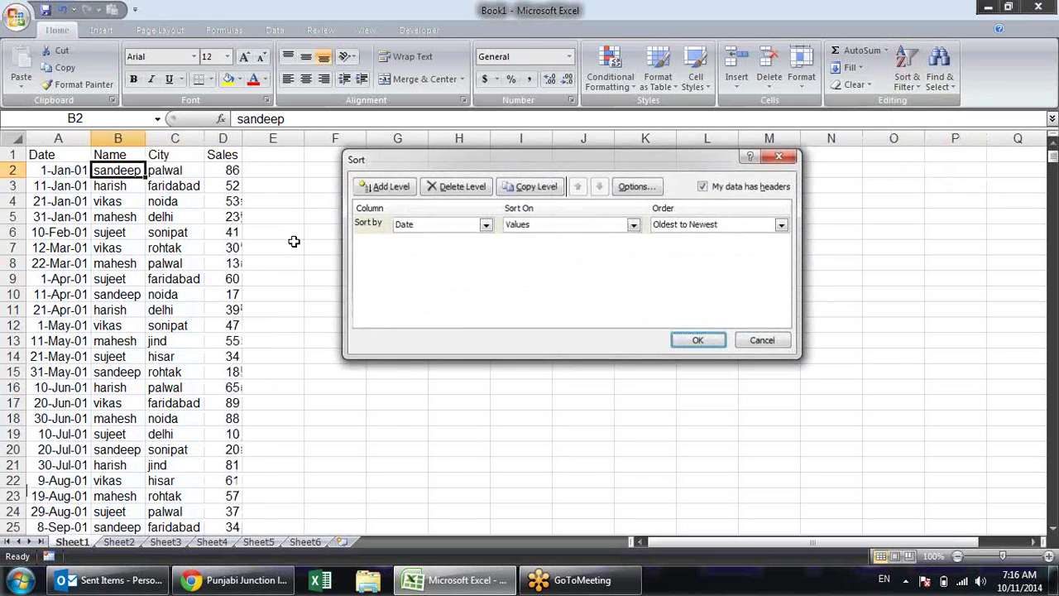
click(265, 233)
click(153, 190)
click(139, 215)
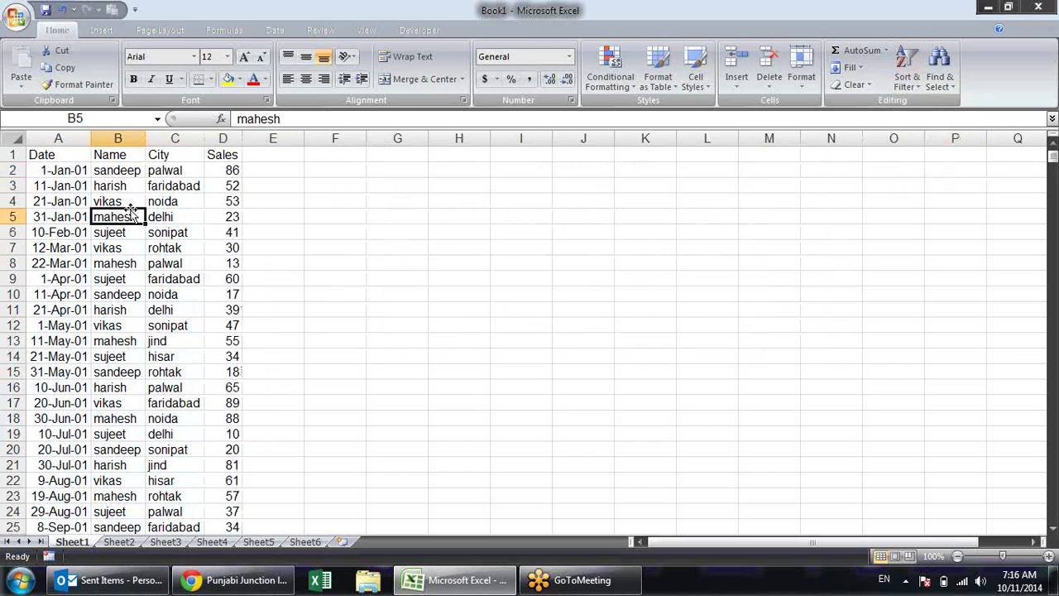
click(159, 220)
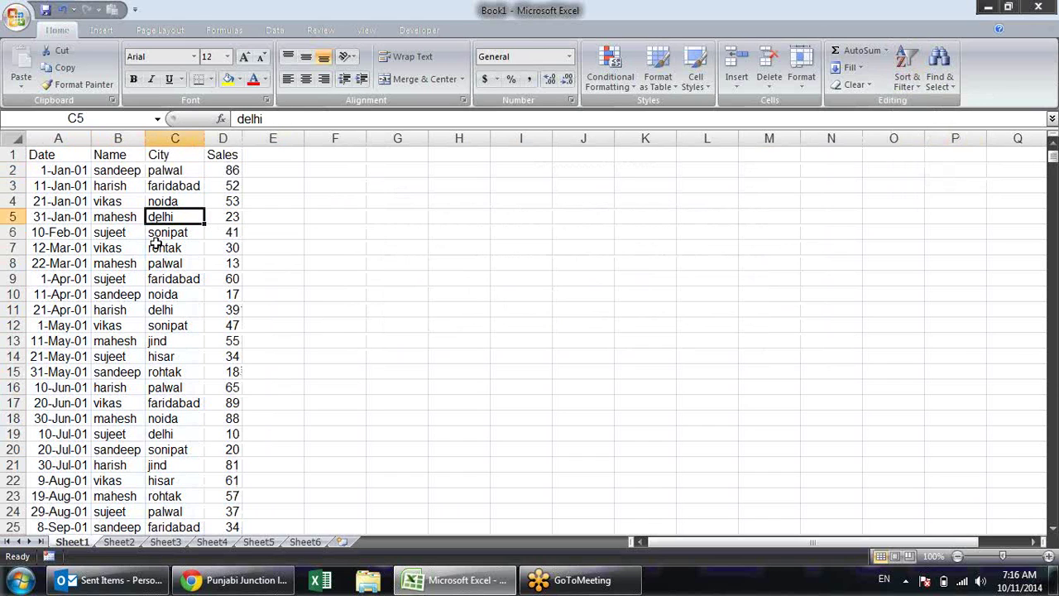
key(Down)
key(Down)
key(Down)
key(Down)
key(Down)
key(Down)
Fill name cells B14, B20 and B24 with yellow
key(Left)
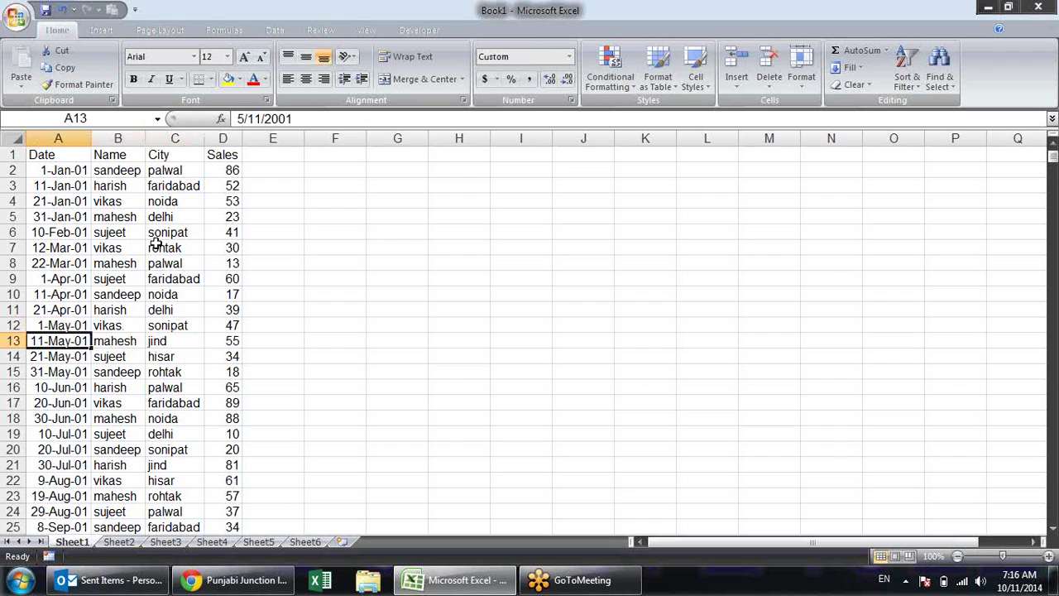
key(Down)
key(Right)
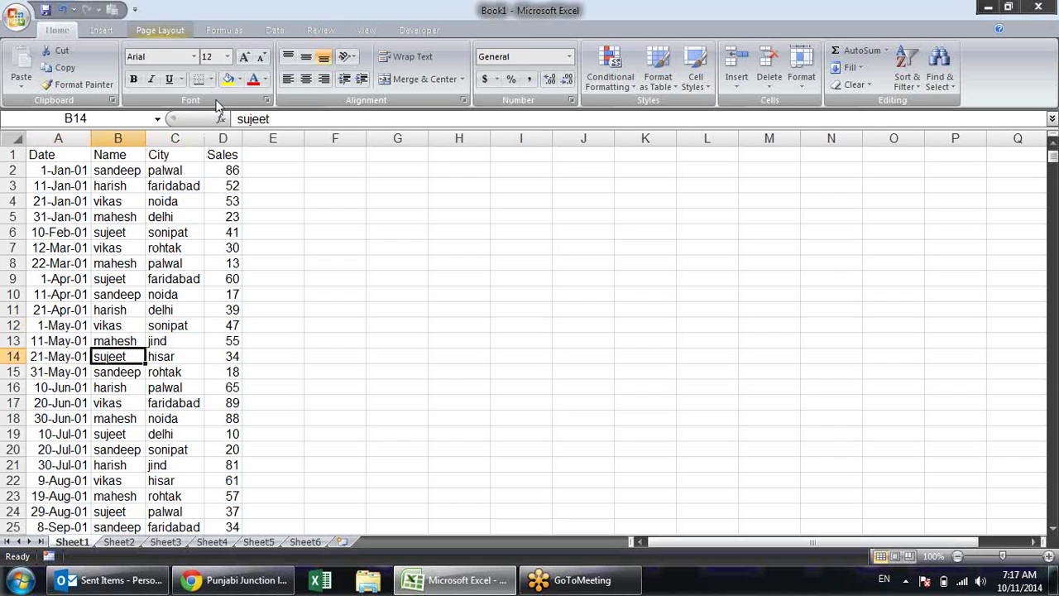
click(227, 79)
click(114, 449)
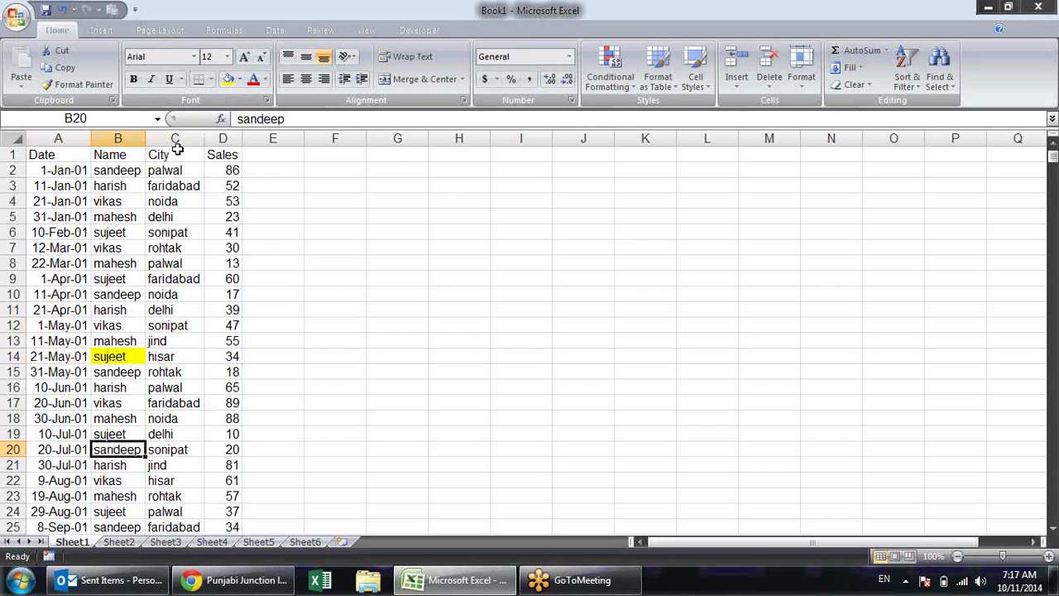
click(227, 78)
scroll(178, 409, down, 1)
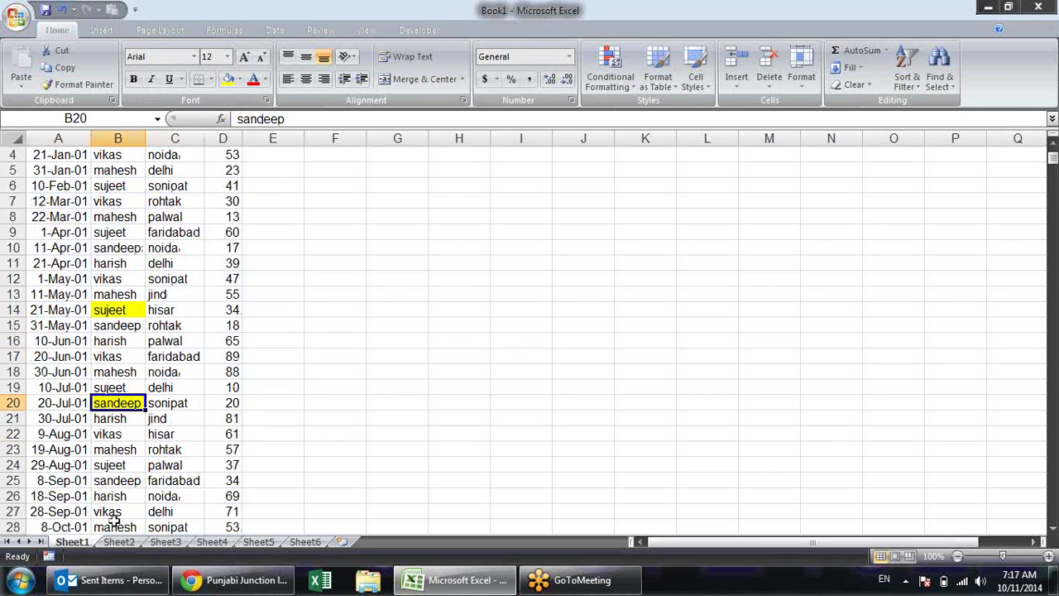
click(120, 465)
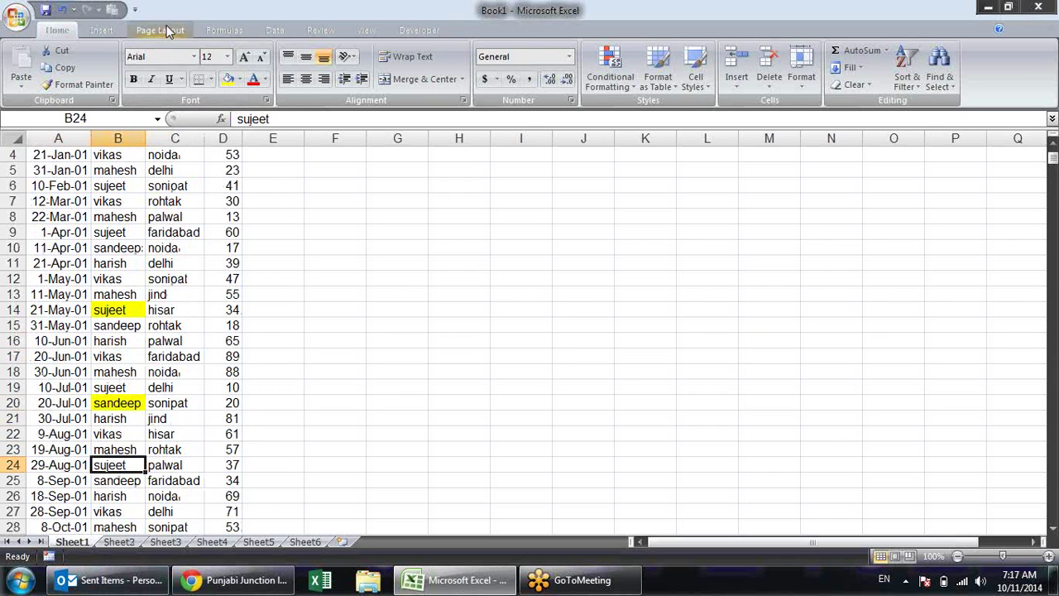
click(228, 79)
Select name cell B8 and bring up the Sort & Filter options
scroll(434, 279, up, 1)
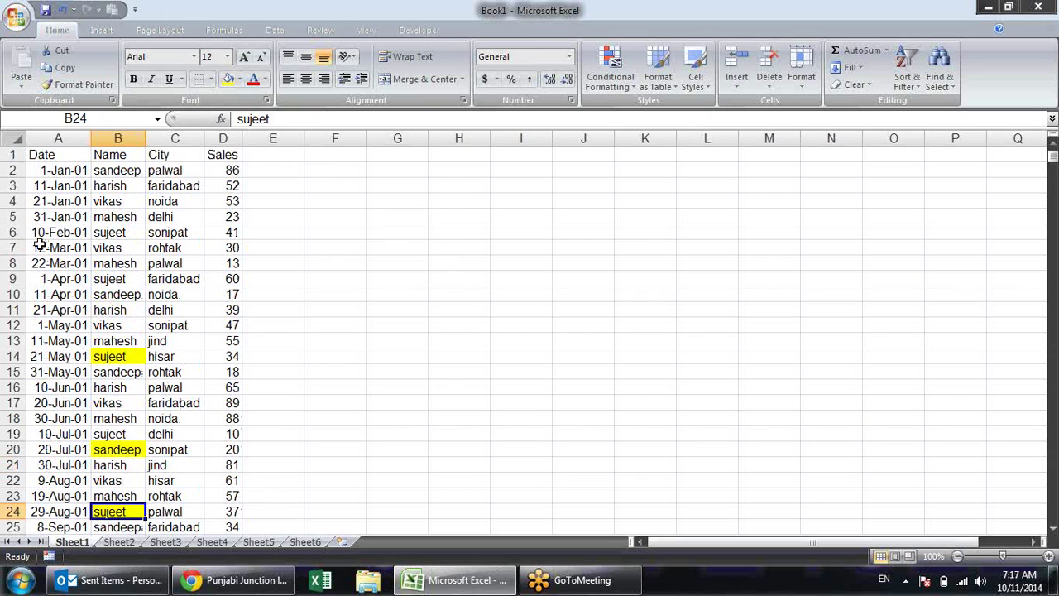
click(119, 261)
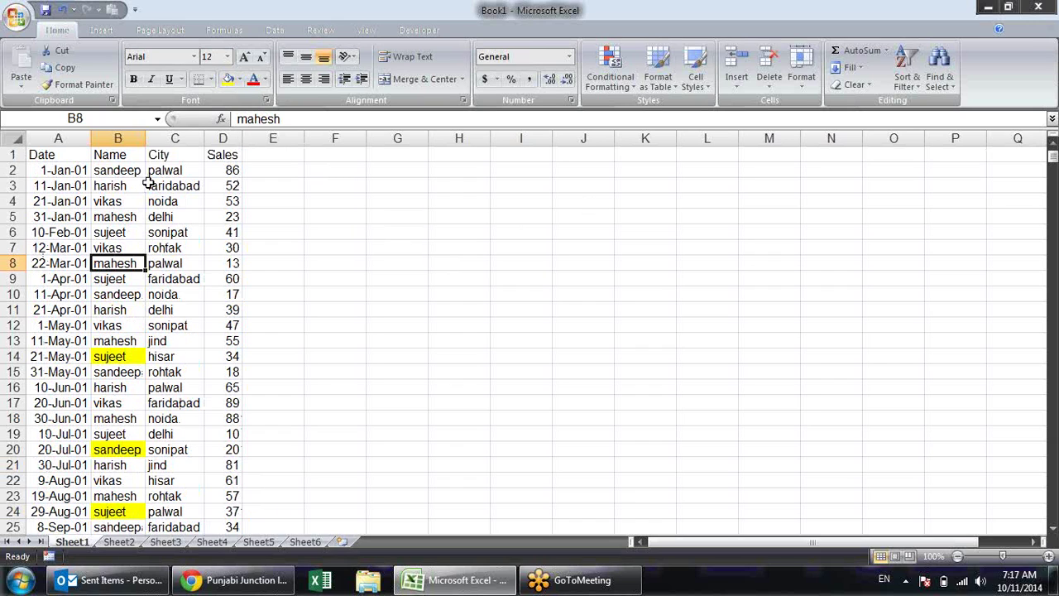
click(937, 82)
click(907, 83)
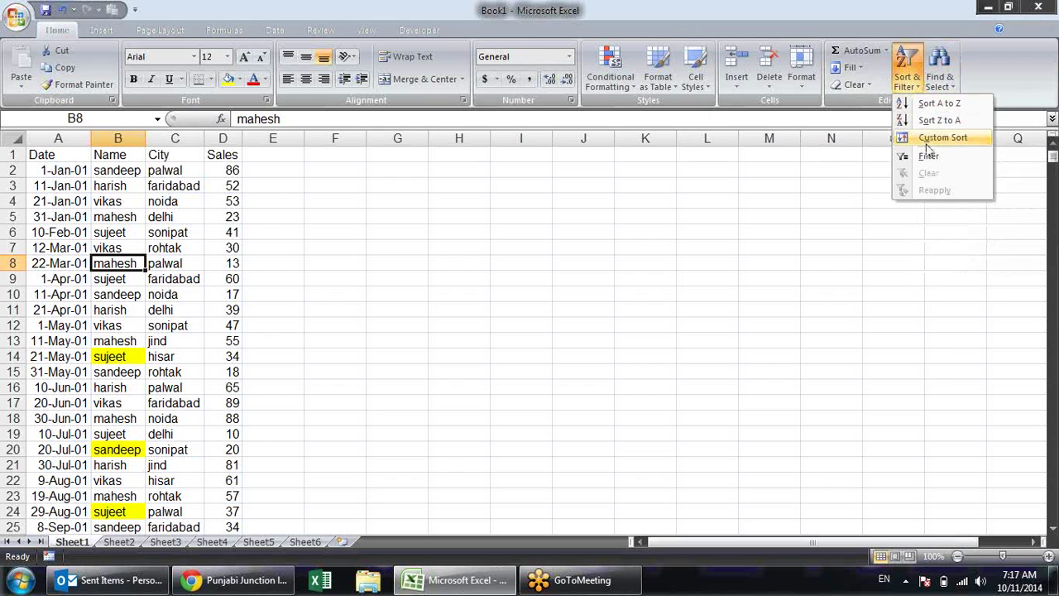
Custom-sort by the Name column on Cell Color, with yellow On Top
click(931, 135)
click(483, 225)
click(463, 248)
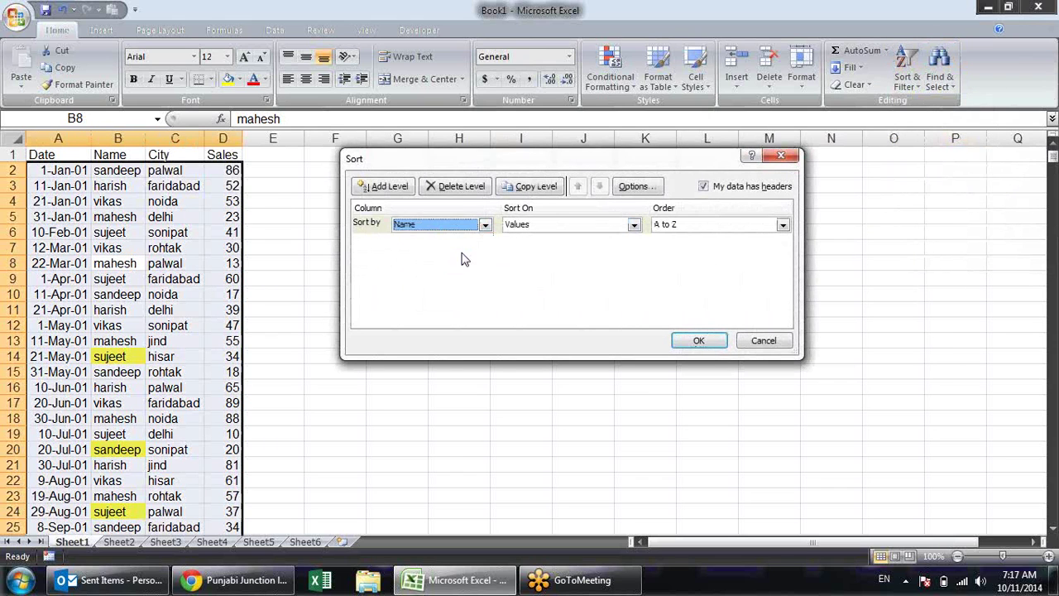
click(634, 225)
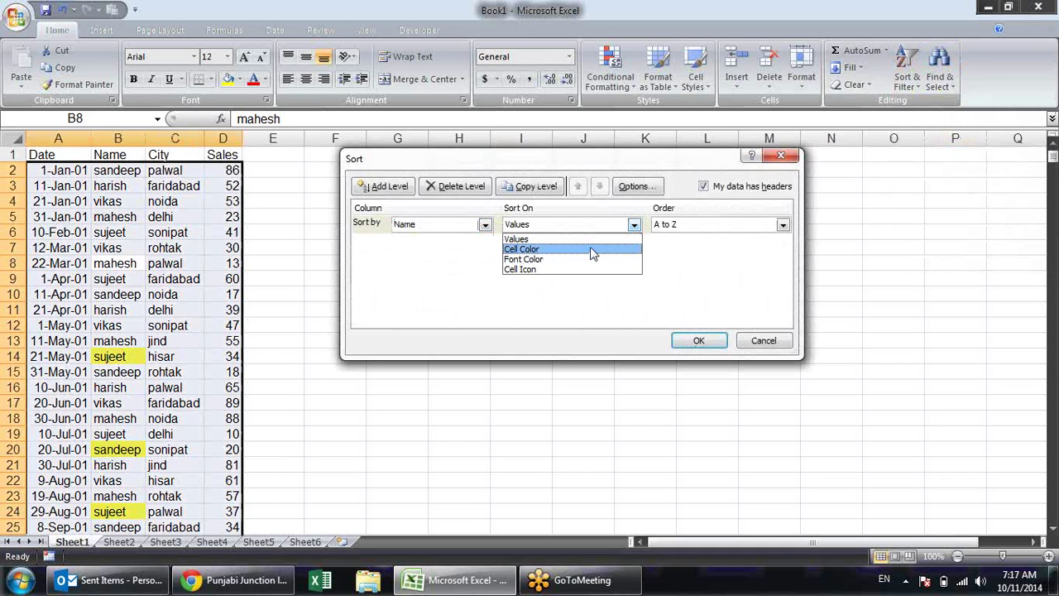
click(592, 250)
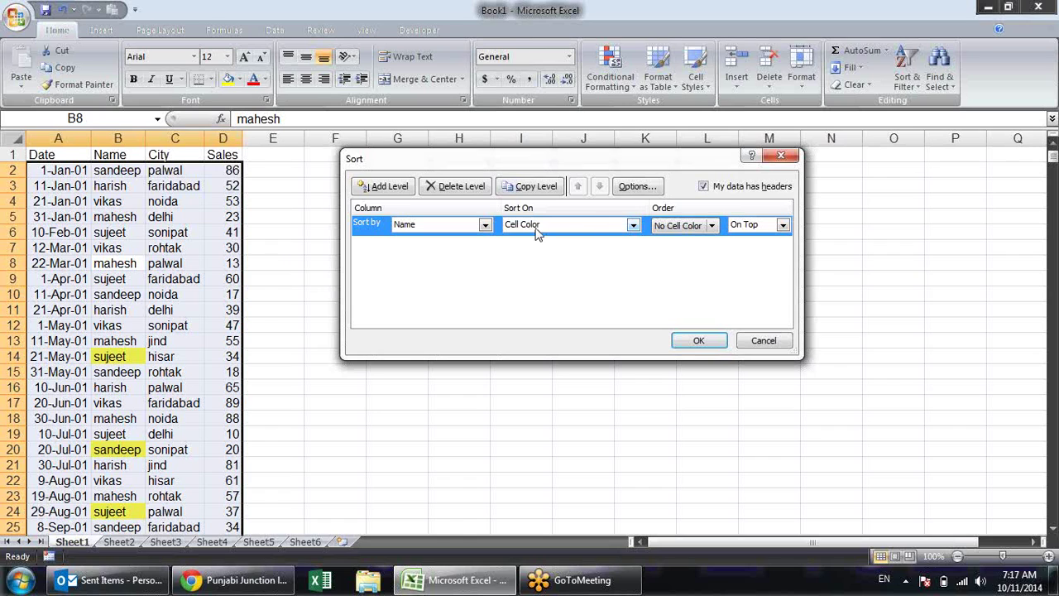
click(711, 226)
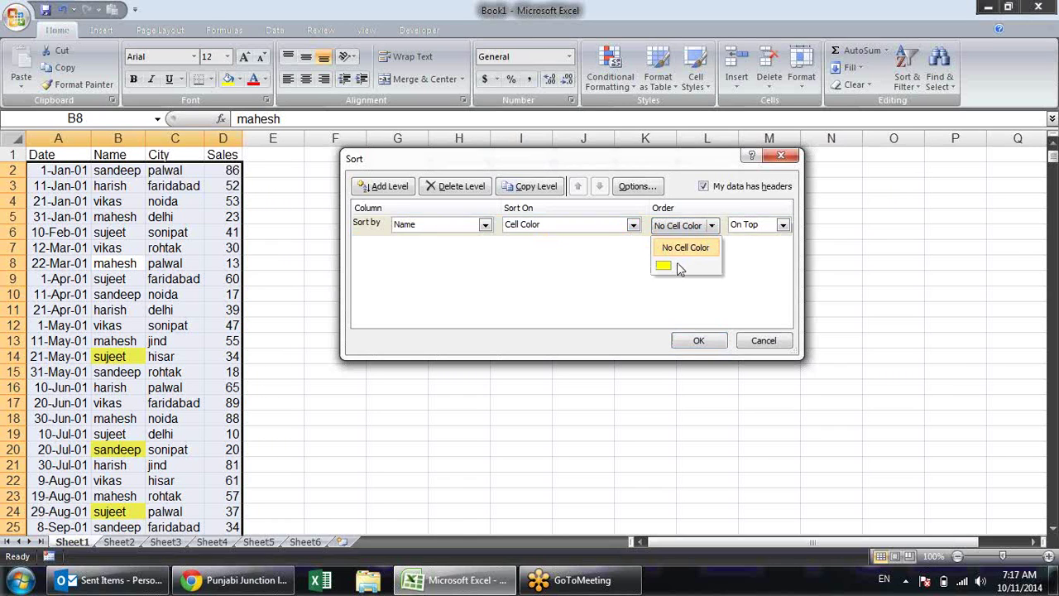
click(667, 266)
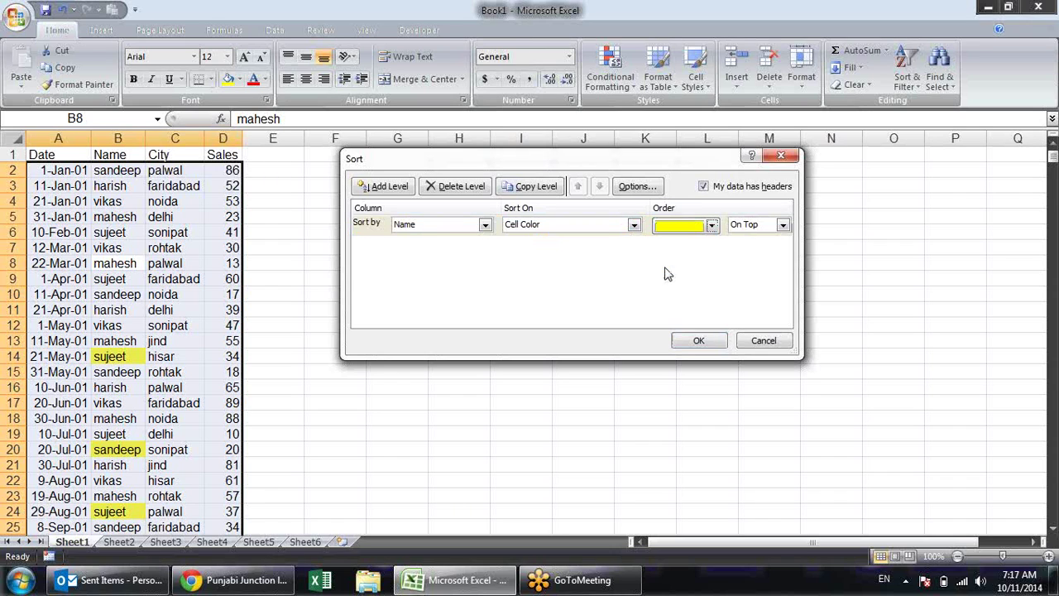
click(782, 226)
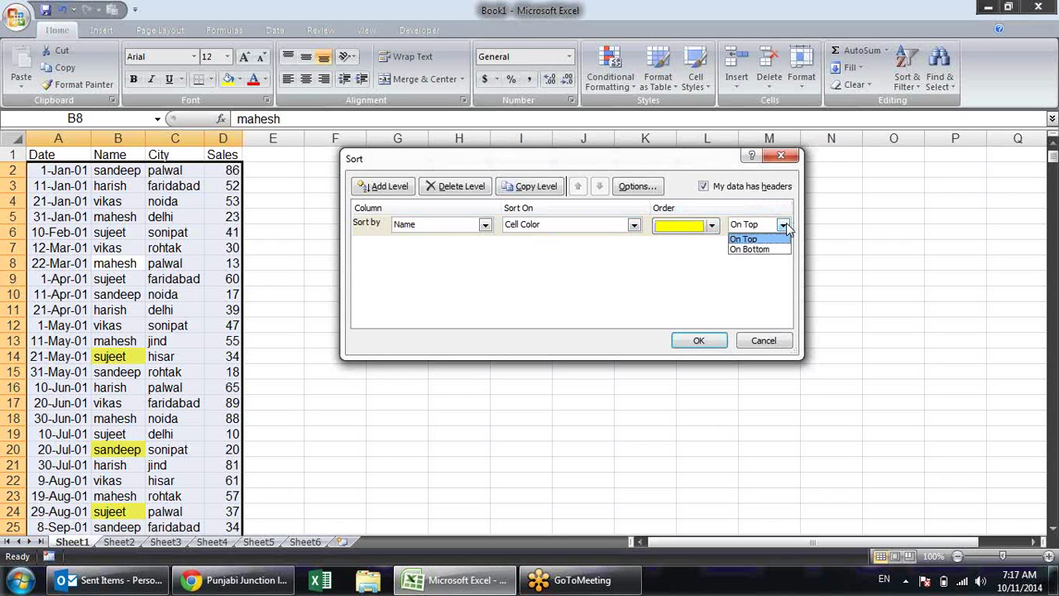
click(762, 241)
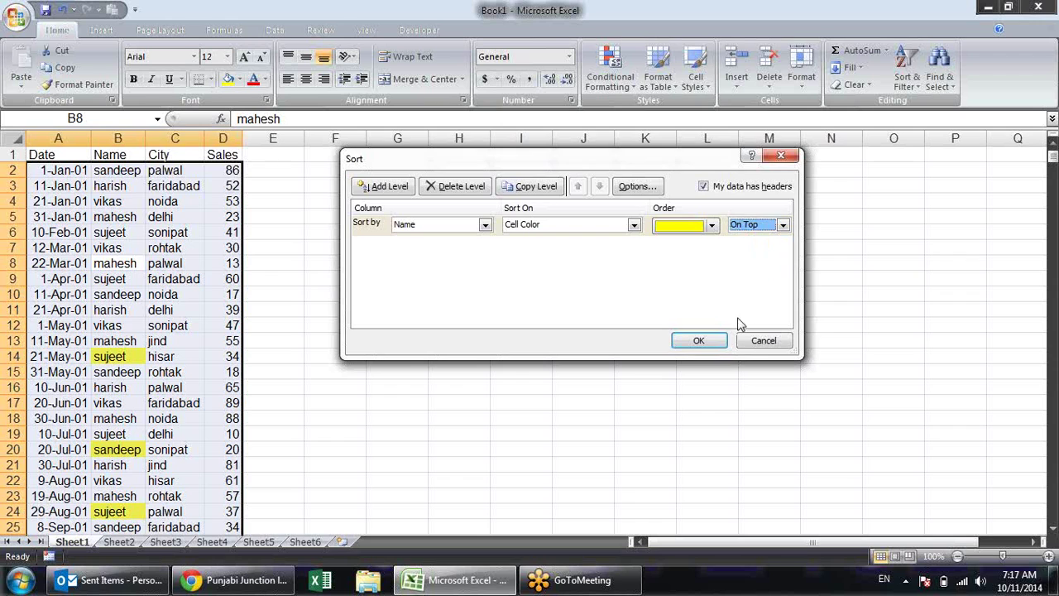
click(695, 340)
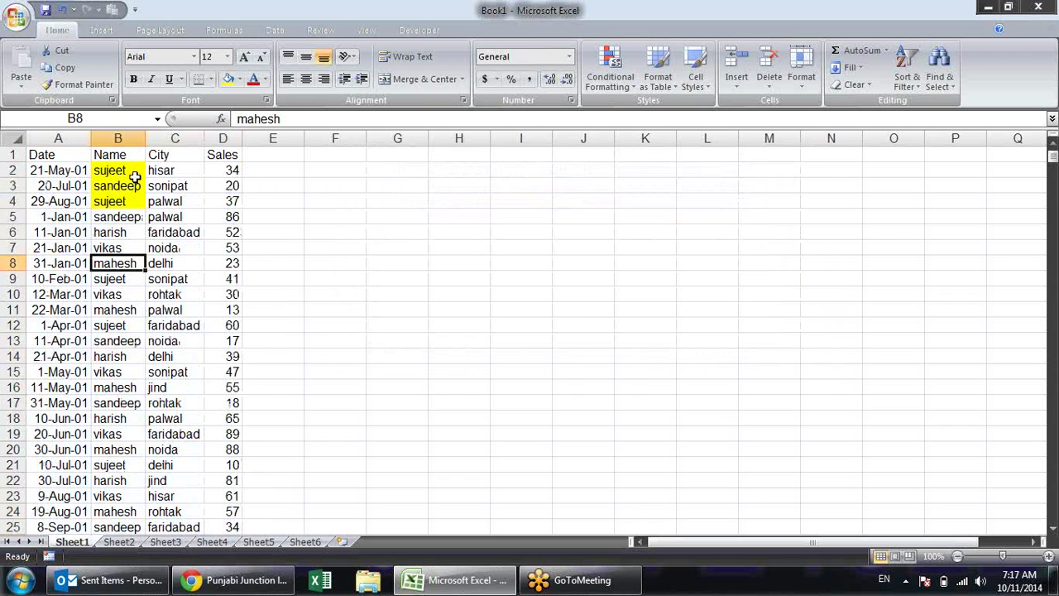
Fill B6 orange, then repeat the orange fill on B11, B18, B23 and B15
drag(133, 175, 130, 201)
click(128, 233)
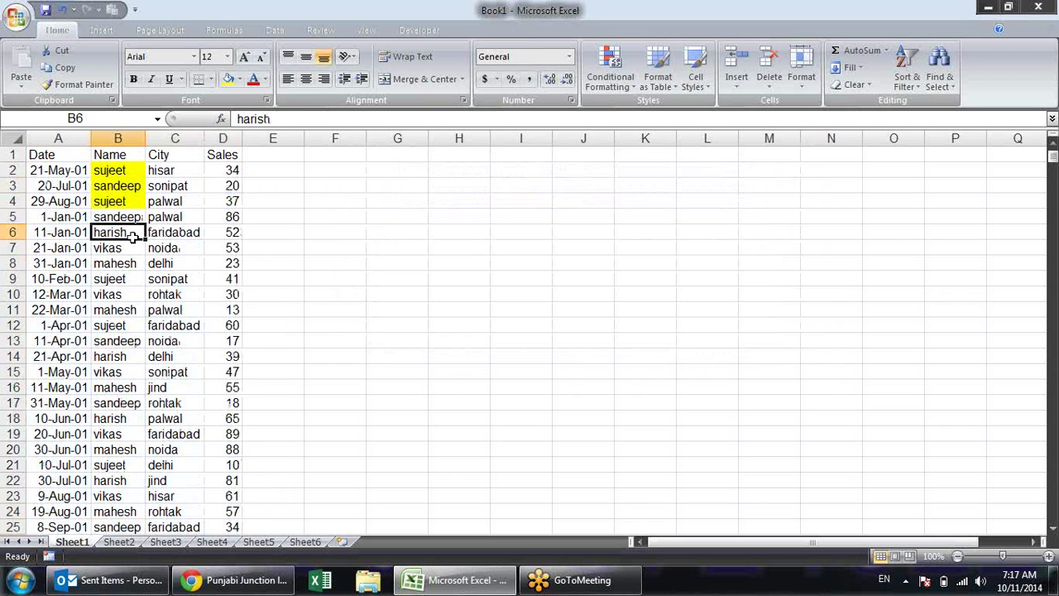
click(239, 79)
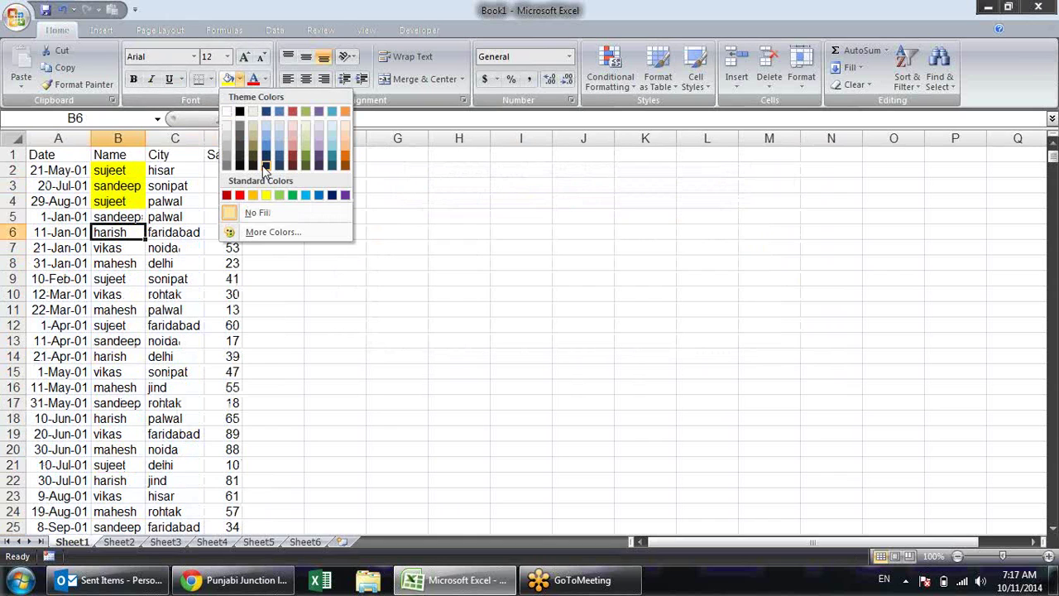
click(344, 157)
click(134, 313)
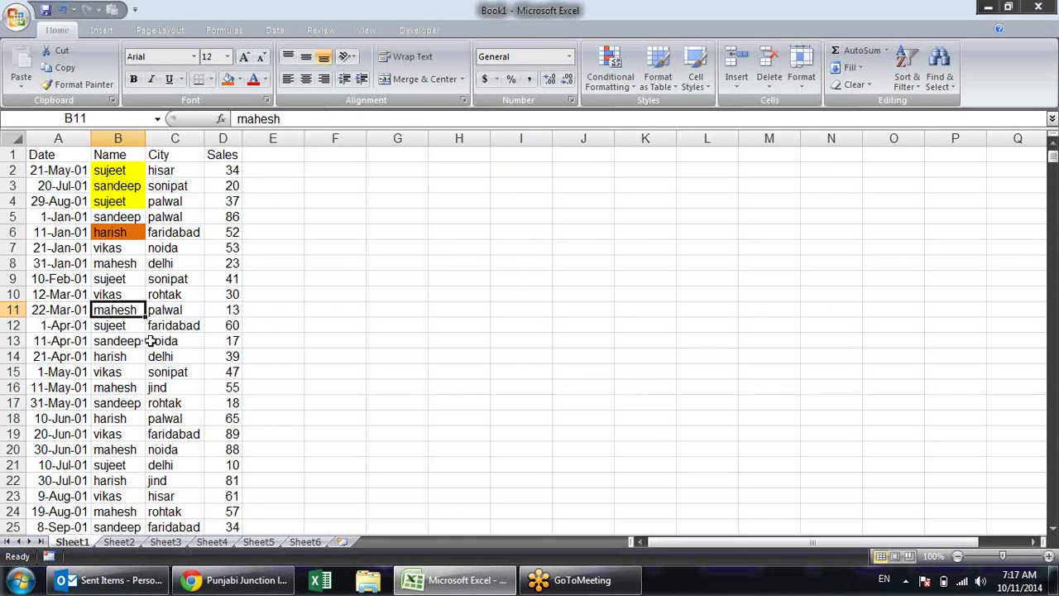
key(F4)
click(119, 422)
key(F4)
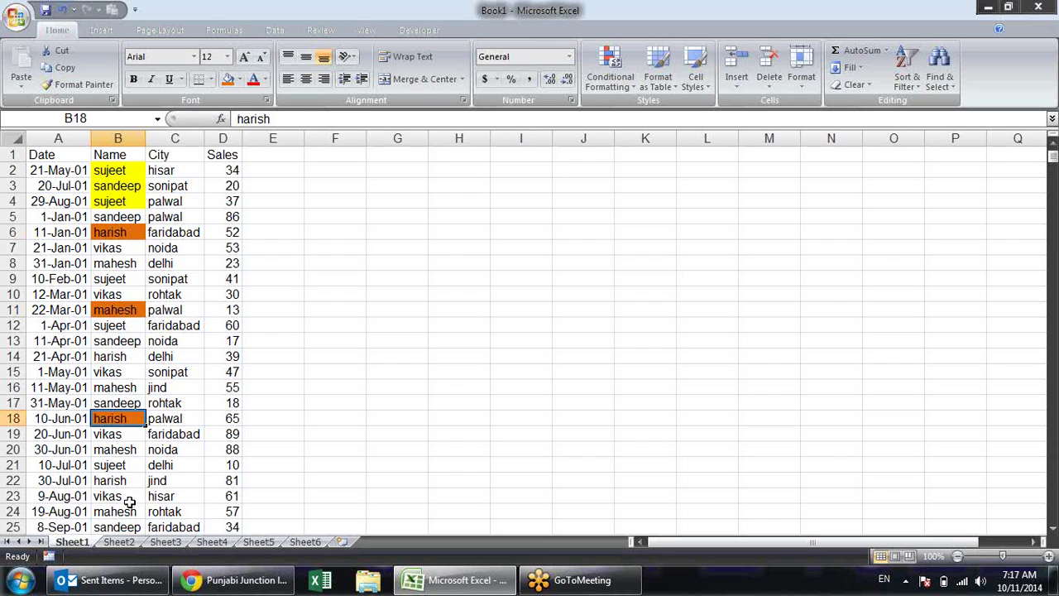
click(124, 498)
key(F4)
click(107, 372)
key(F4)
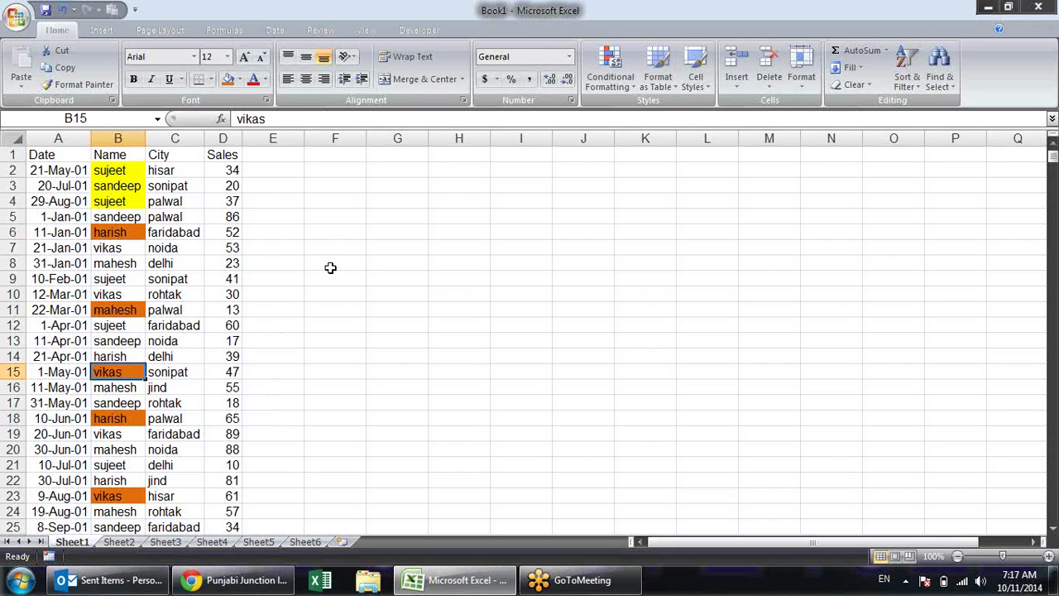
Toggle the AutoFilter with Ctrl+Shift+L and select a cell inside the table
click(422, 280)
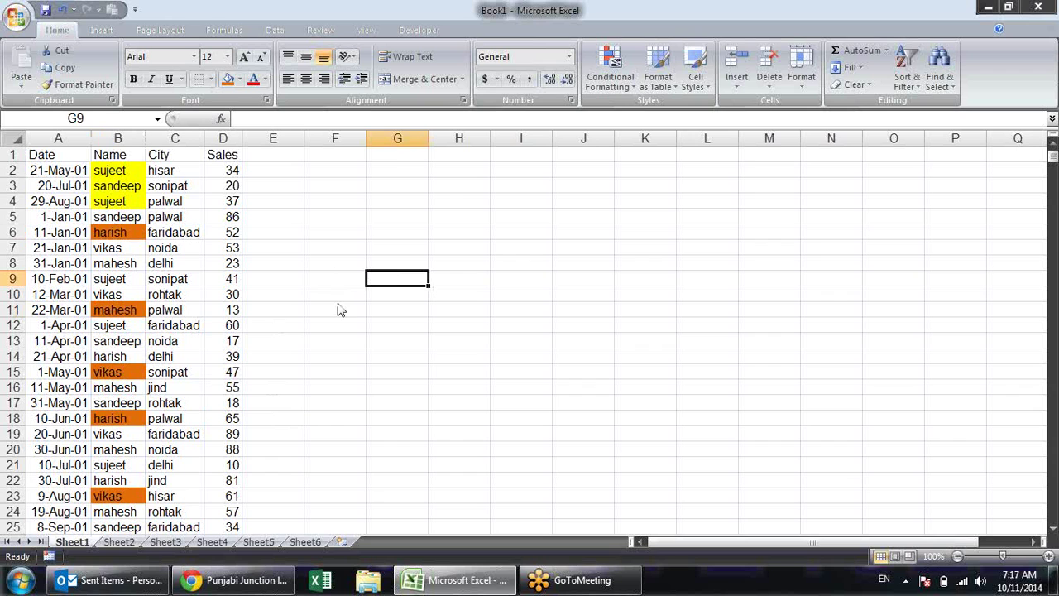
key(ctrl+shift+l)
key(Return)
click(132, 248)
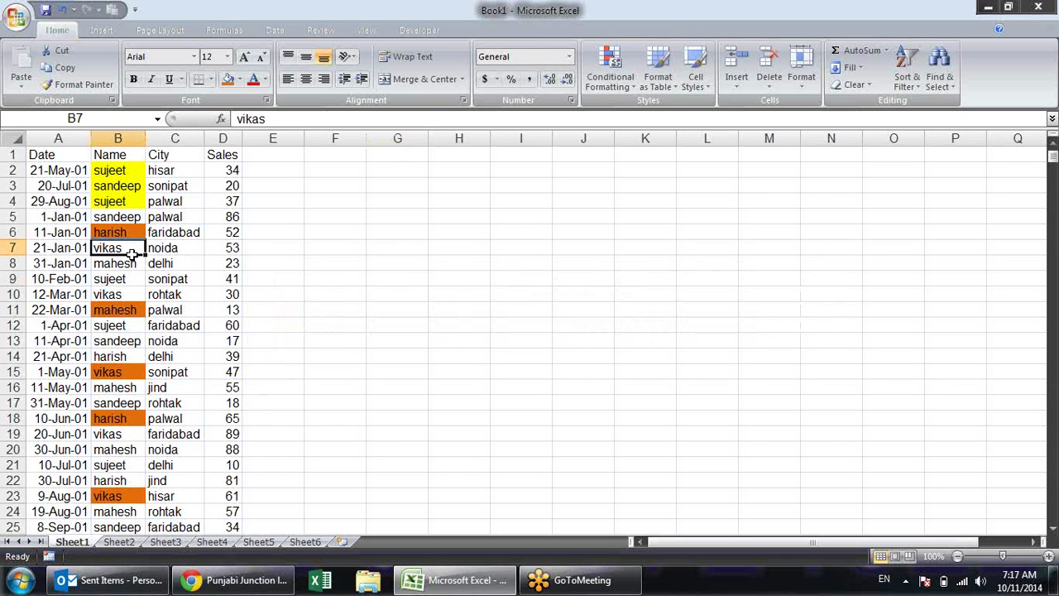
Sort by Name cell colour with orange On Top, then a second Name level with yellow On Top
key(alt+d)
key(s)
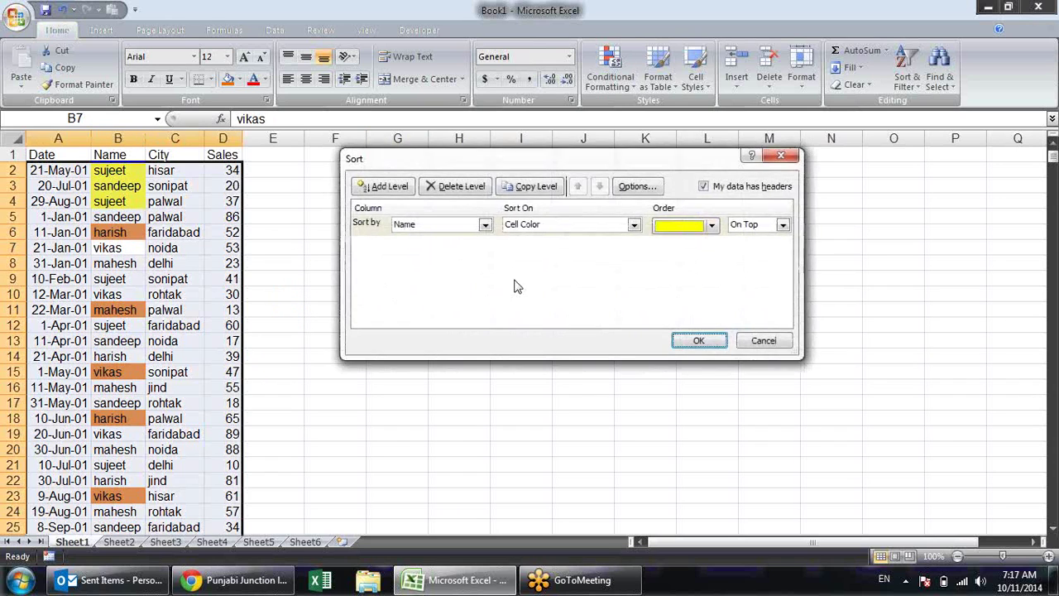
click(383, 186)
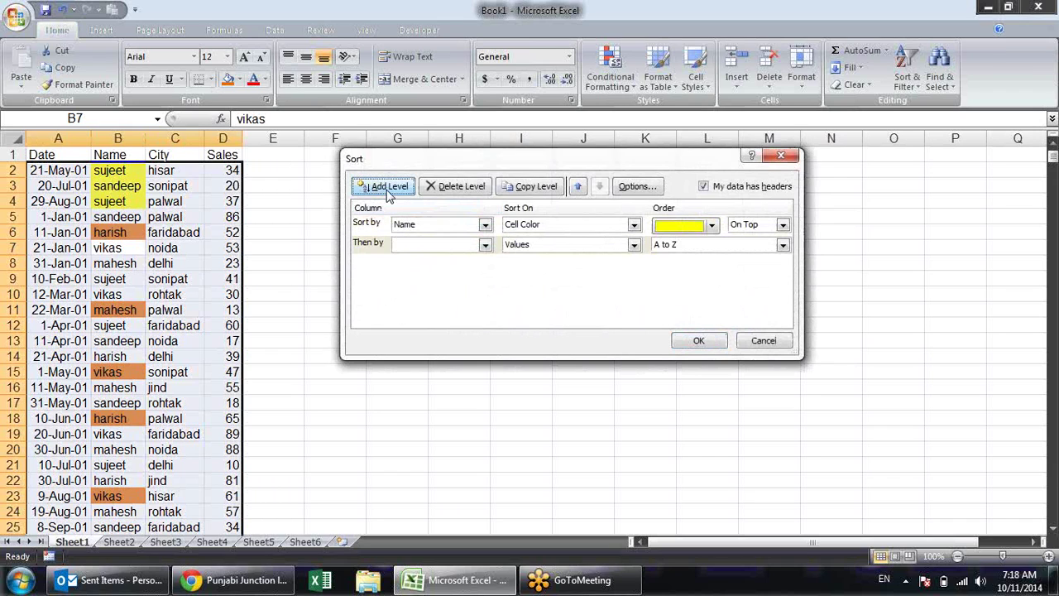
click(711, 226)
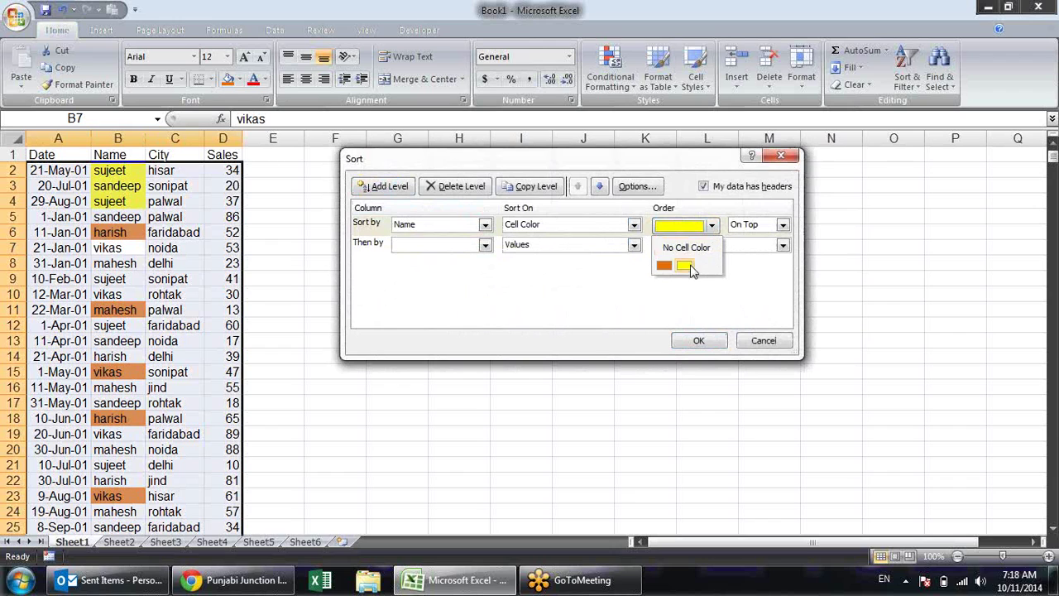
click(664, 265)
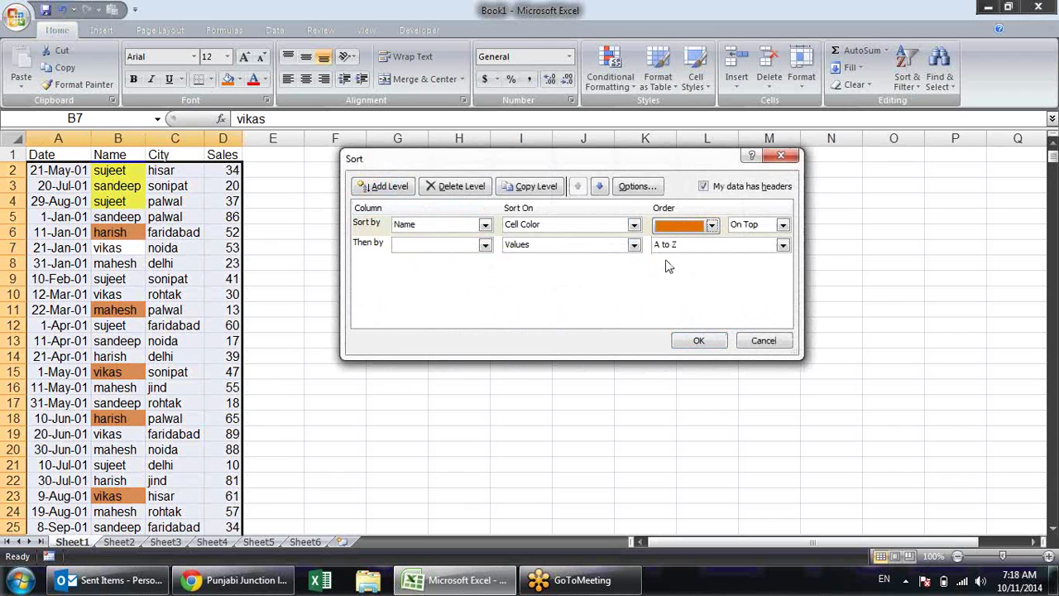
click(487, 246)
click(445, 267)
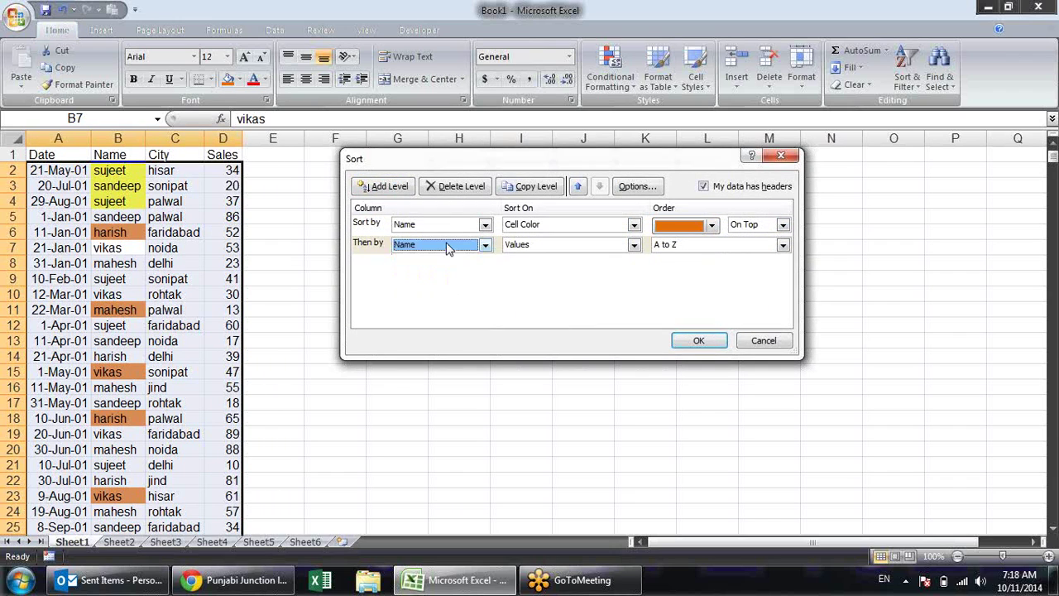
click(634, 246)
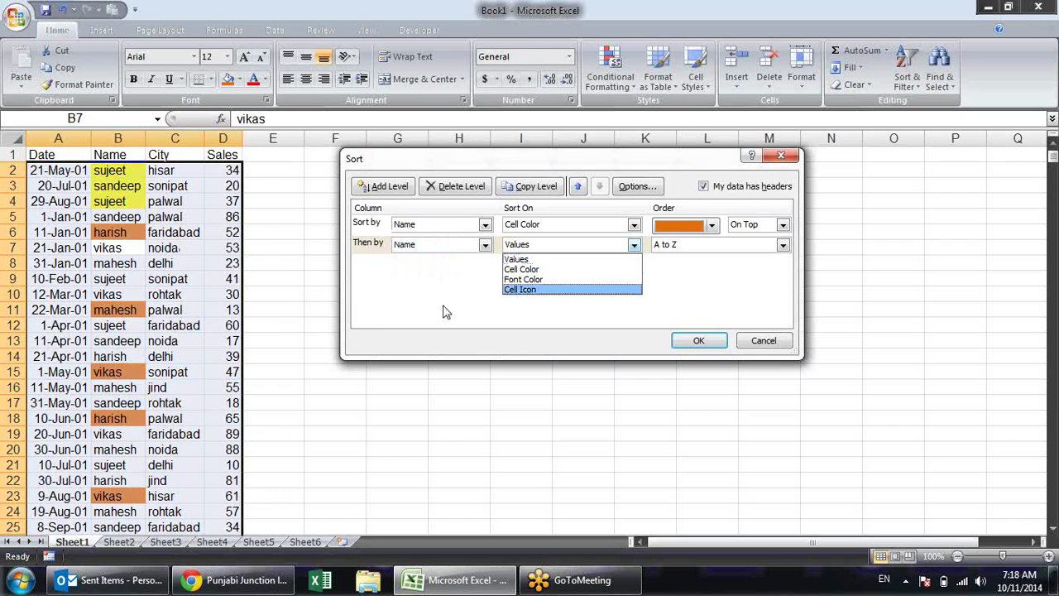
click(546, 270)
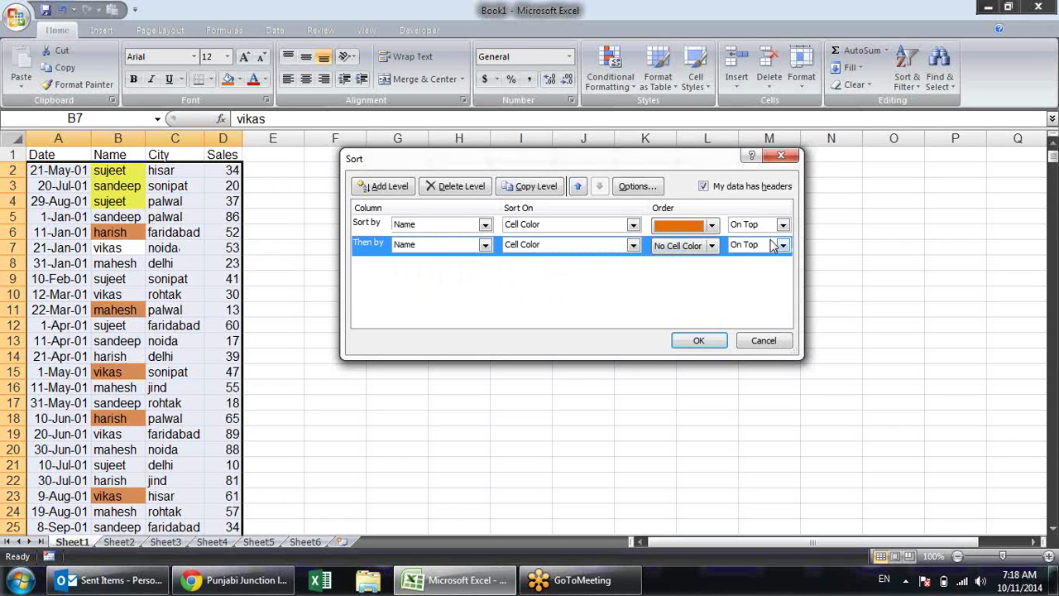
click(712, 246)
click(688, 289)
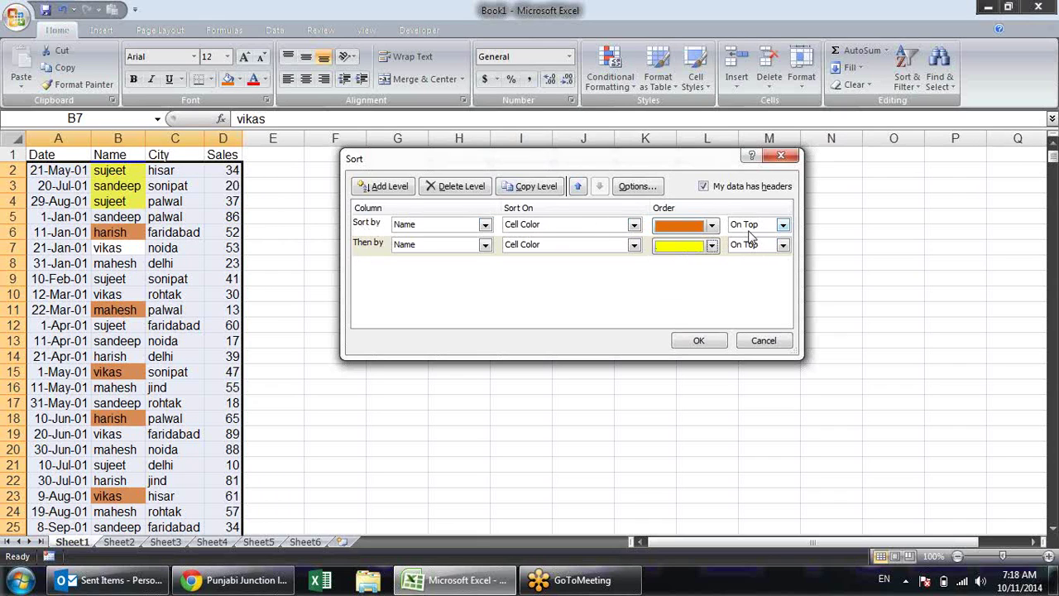
click(694, 342)
click(116, 264)
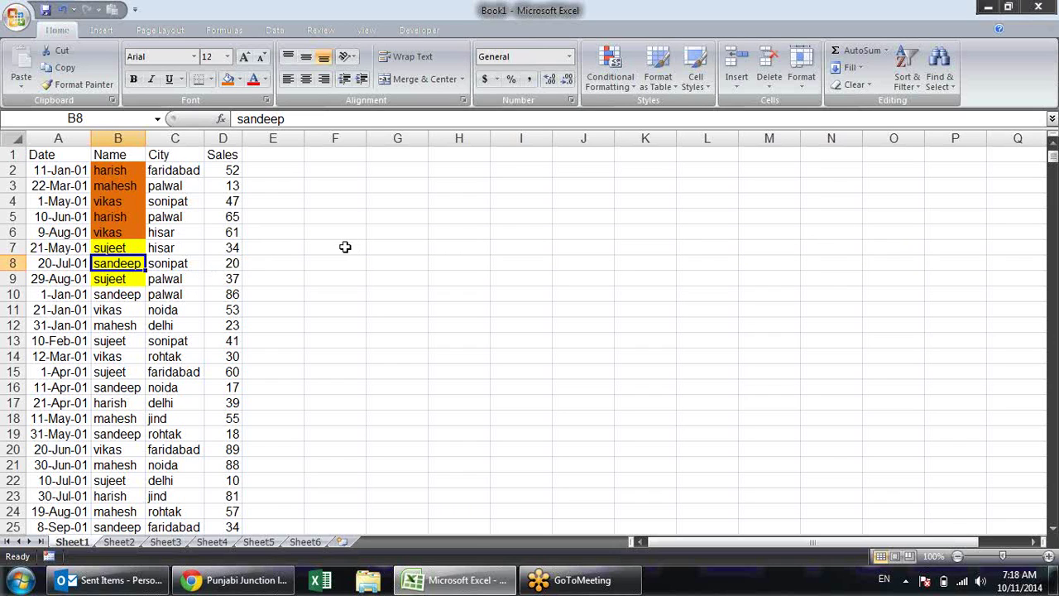
Apply the 3 Symbols icon set to Sales D2:D667, then reopen the Sort dialog
click(229, 170)
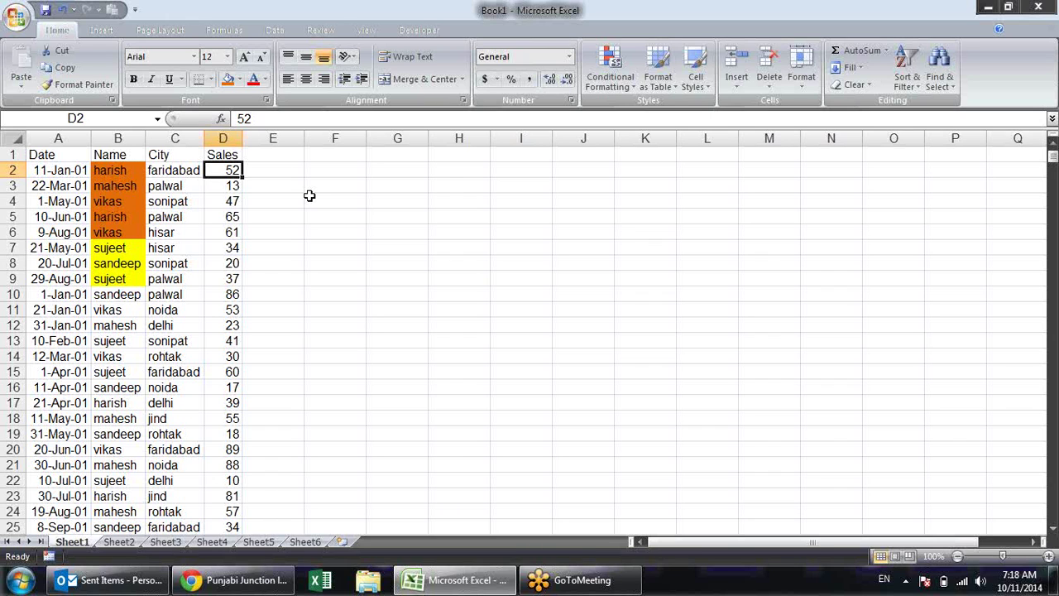
key(ctrl+shift+Down)
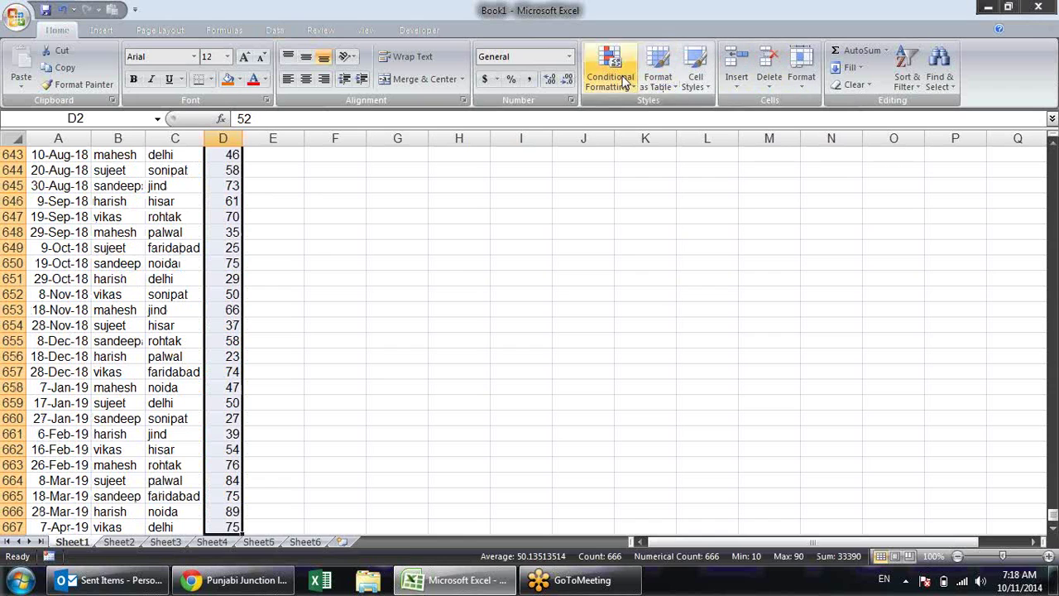
click(624, 80)
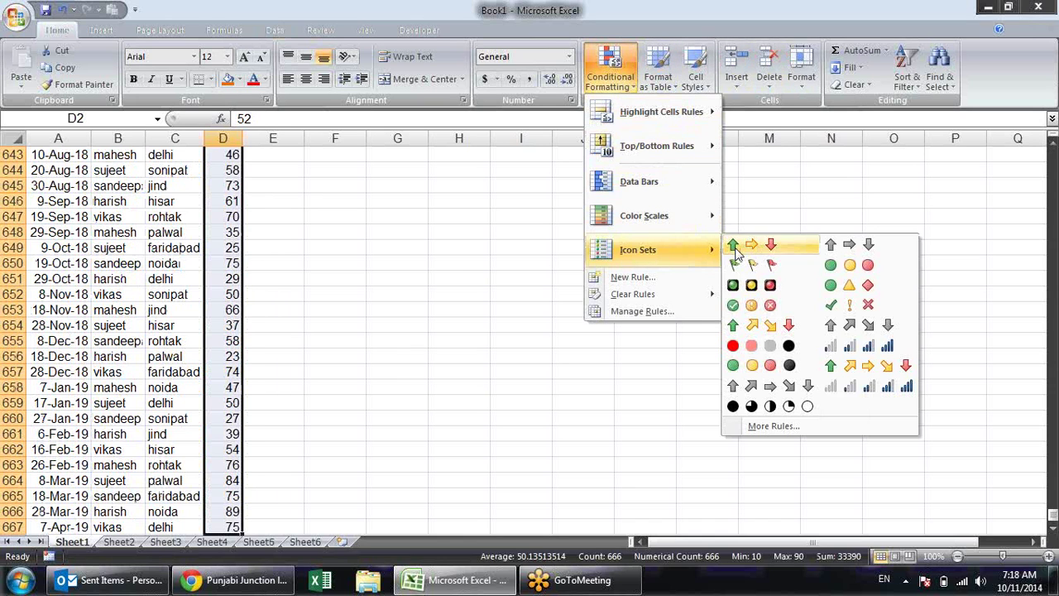
click(850, 304)
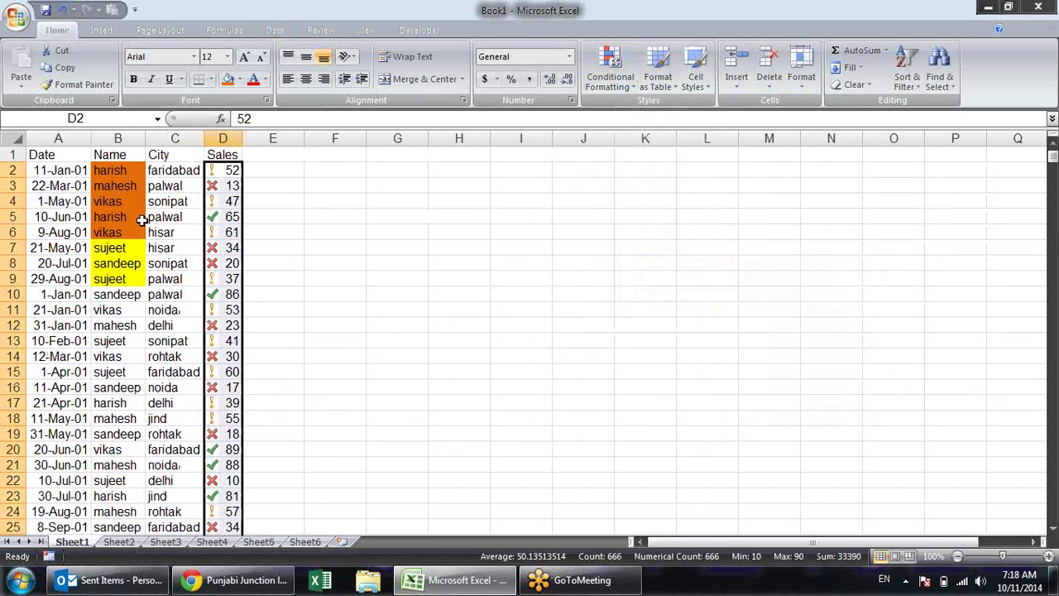
click(222, 186)
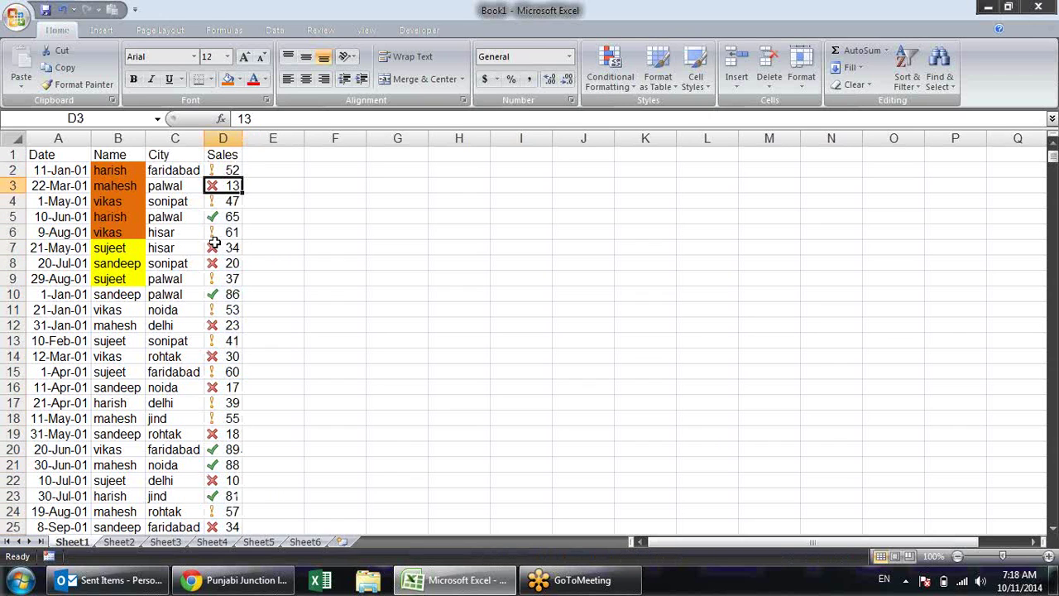
key(alt+d)
key(s)
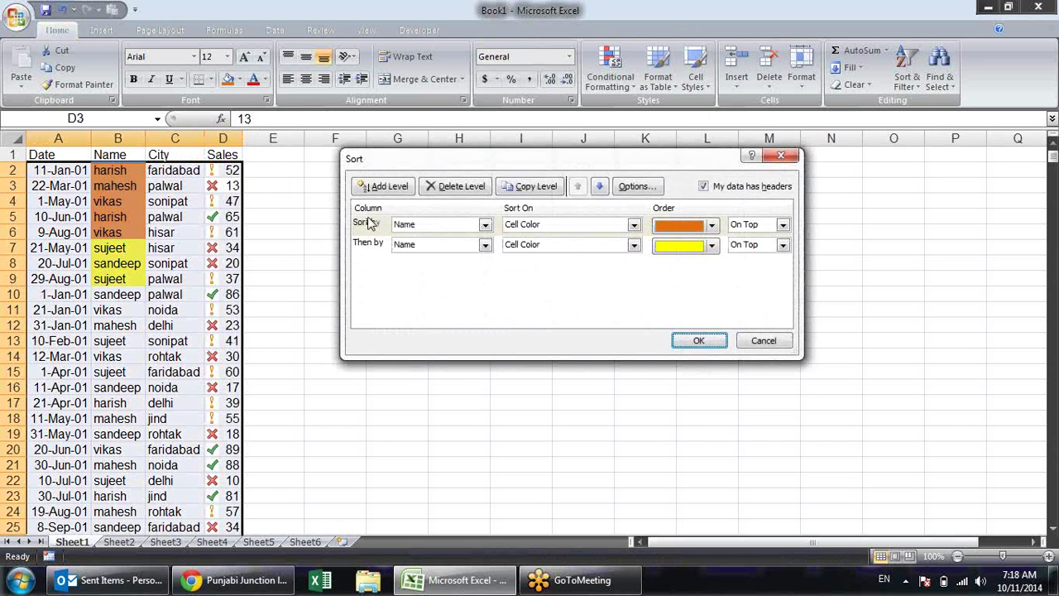
Replace the orange level with a Sales Cell Icon sort, green check On Top
click(389, 227)
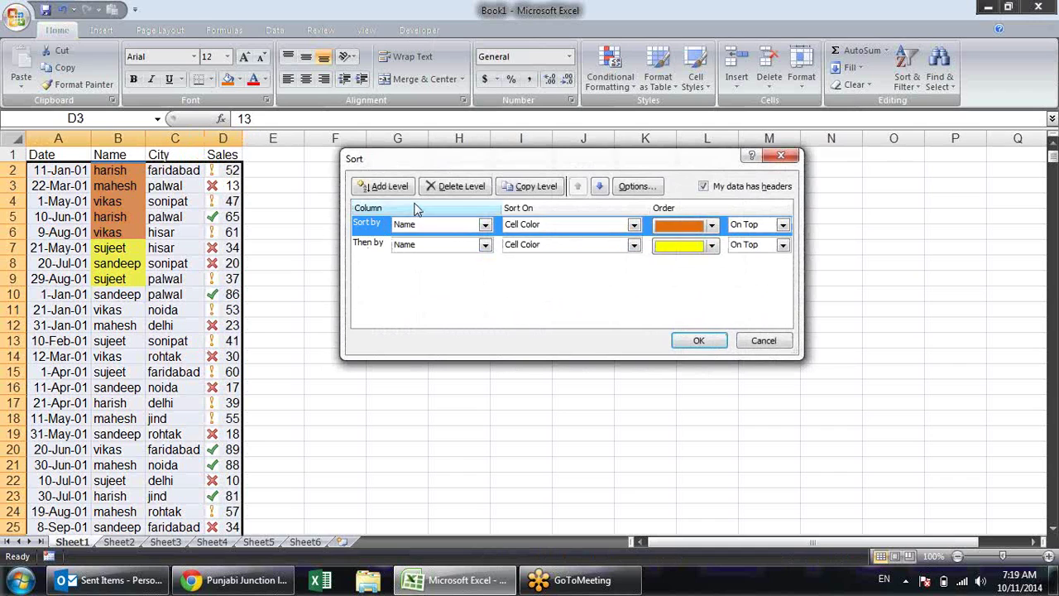
click(454, 186)
click(486, 226)
click(462, 273)
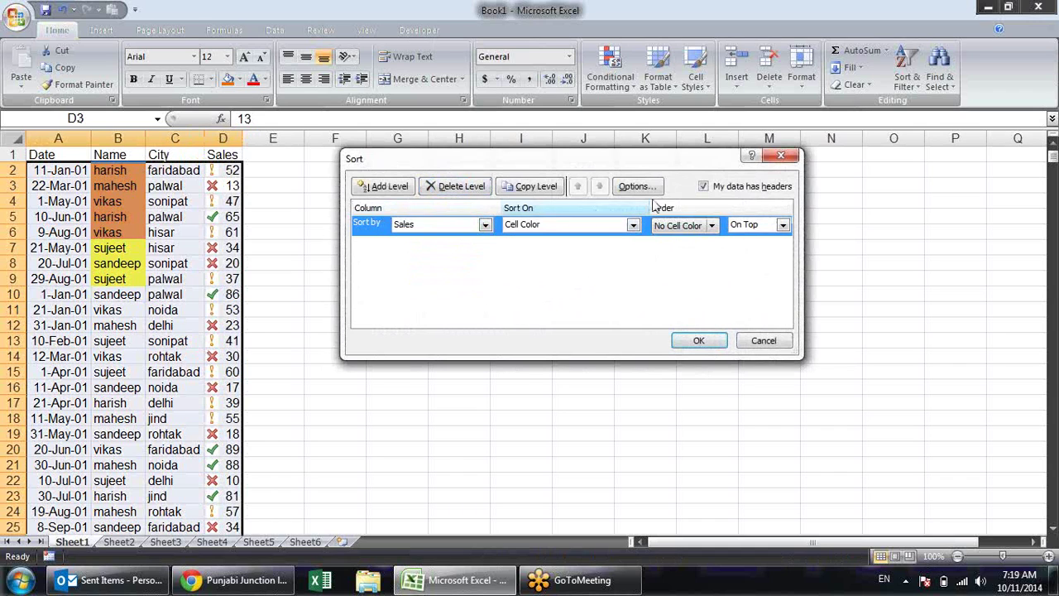
click(632, 225)
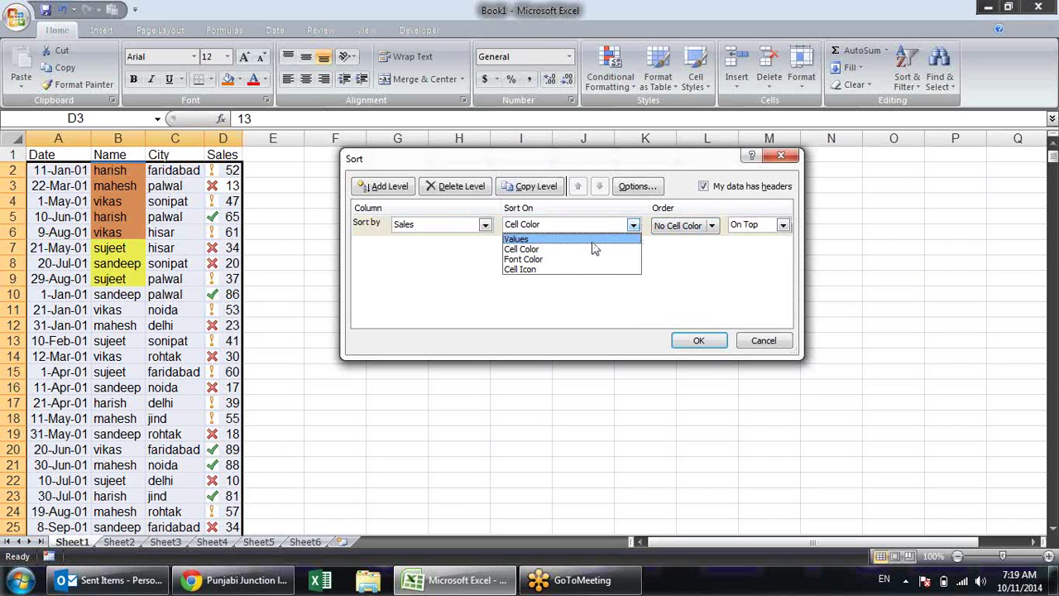
click(558, 270)
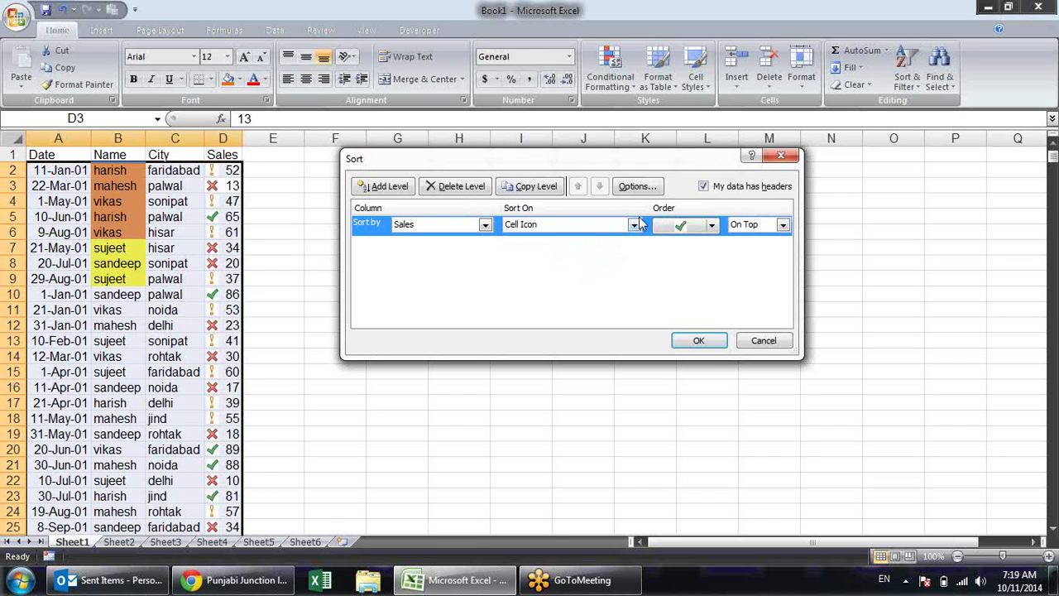
click(712, 226)
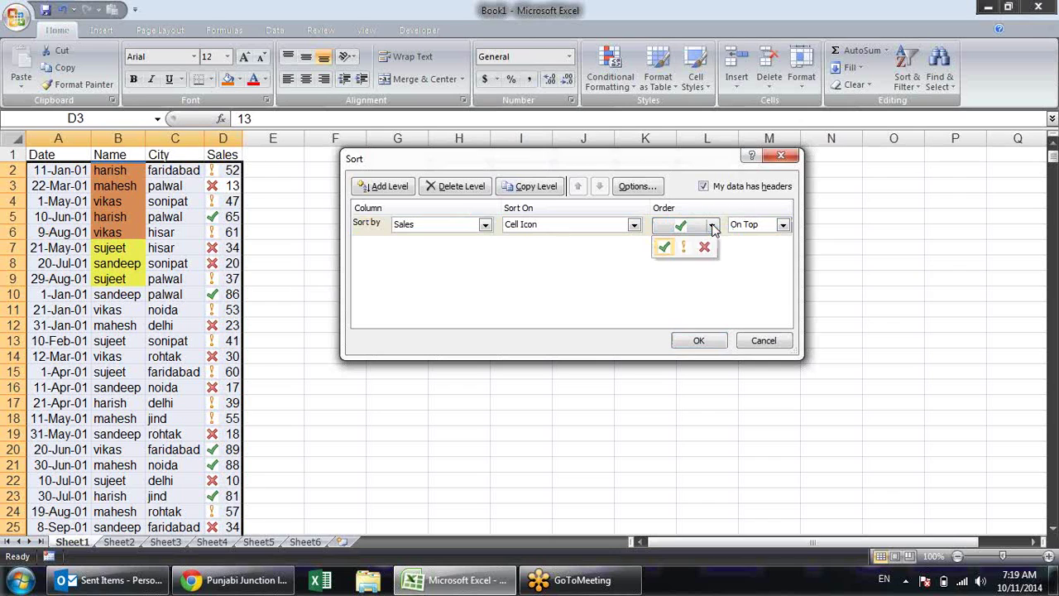
click(663, 249)
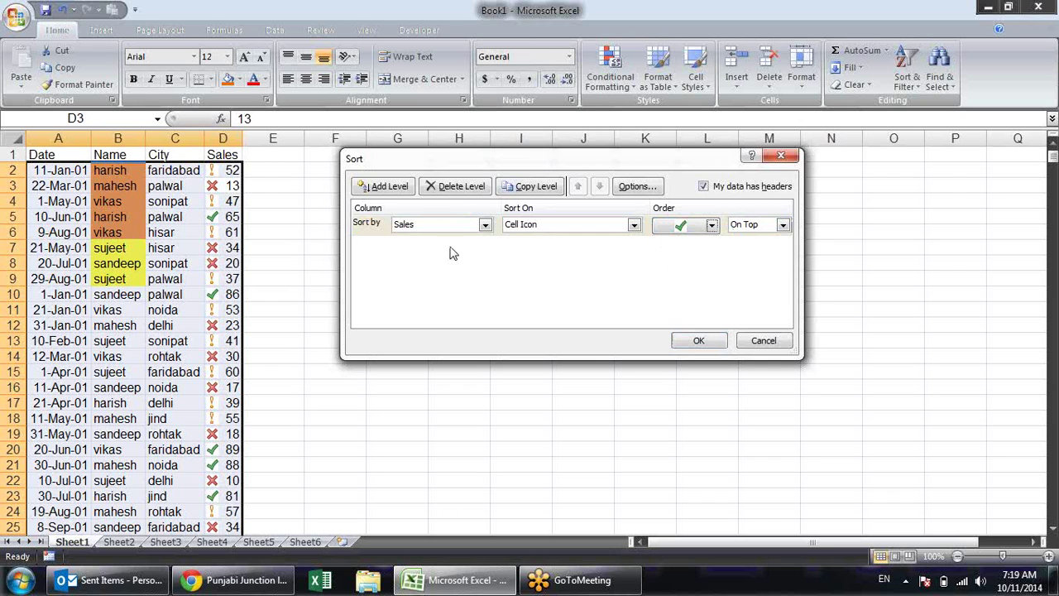
Add a second Sales Cell Icon level with the yellow exclamation On Top and apply the sort
click(399, 187)
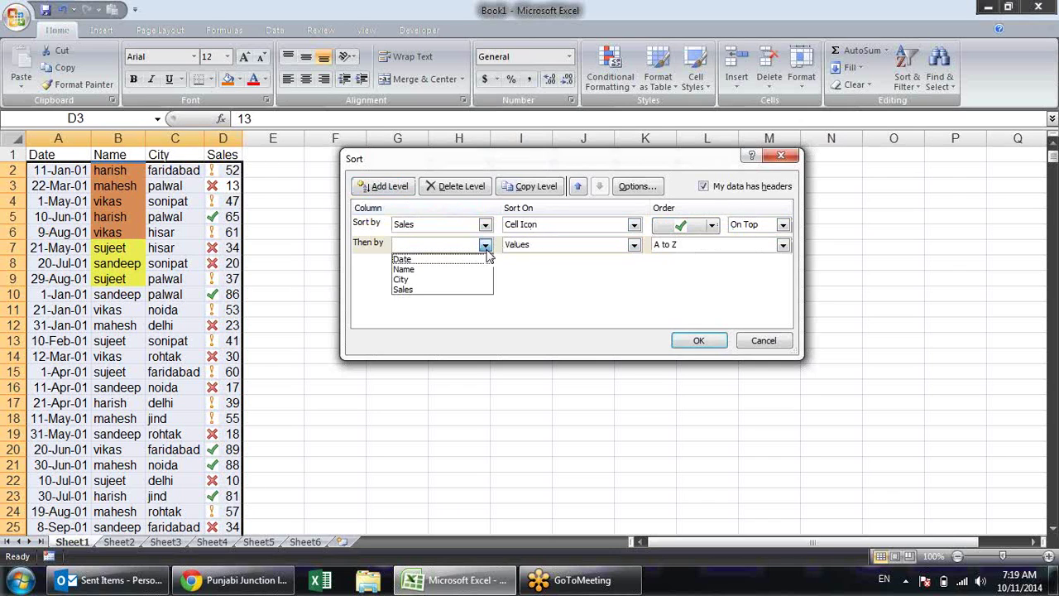
click(485, 245)
click(467, 290)
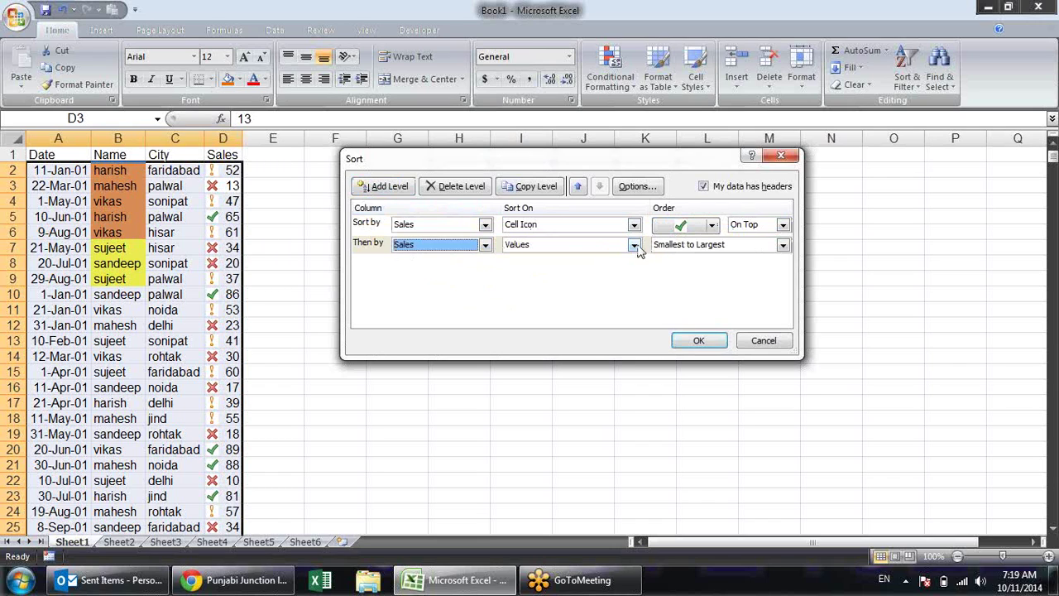
click(634, 245)
click(569, 289)
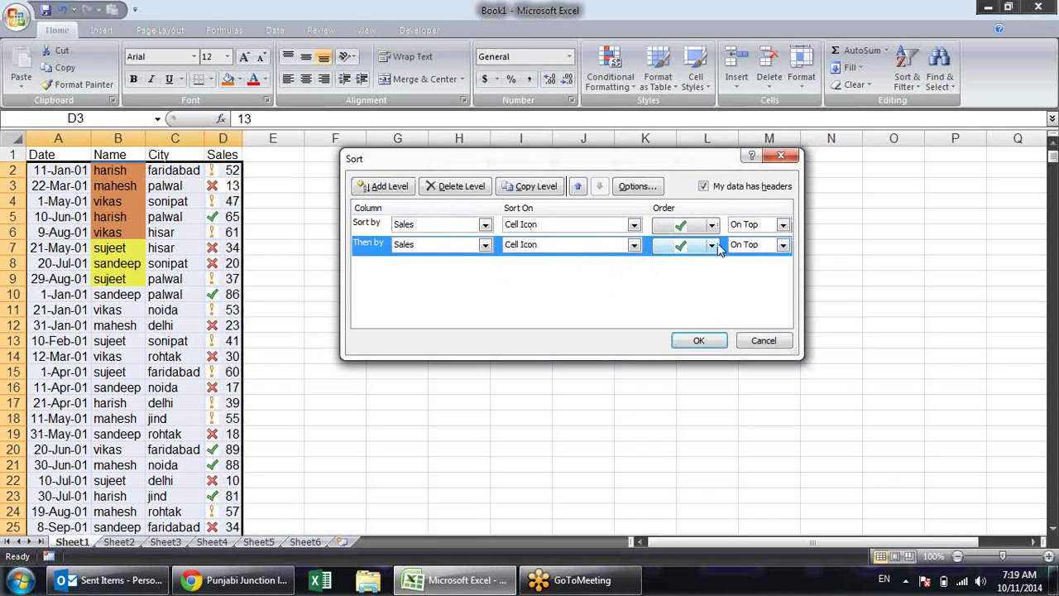
click(711, 246)
click(690, 269)
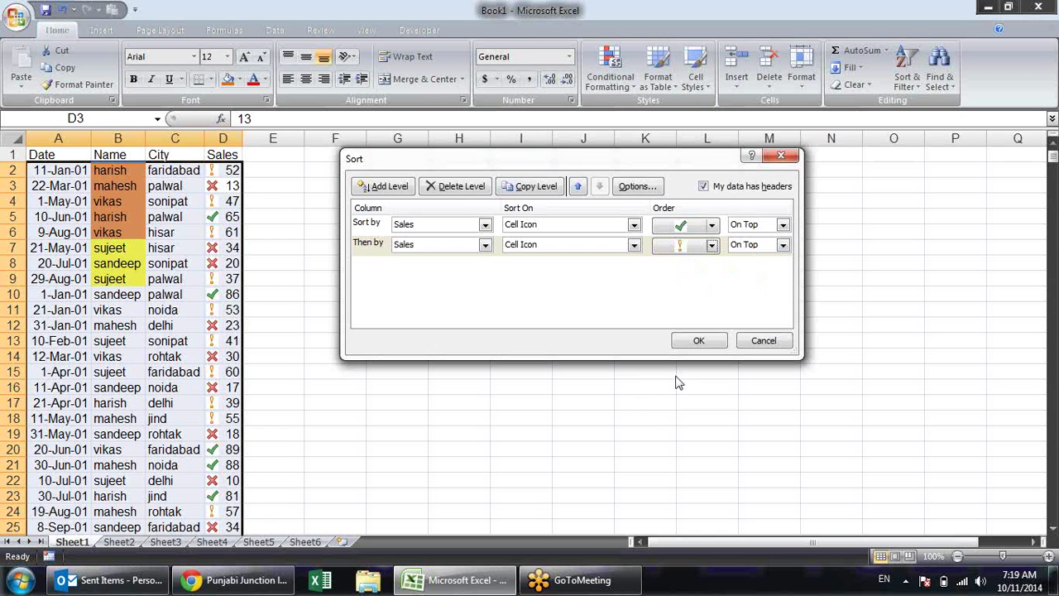
click(698, 340)
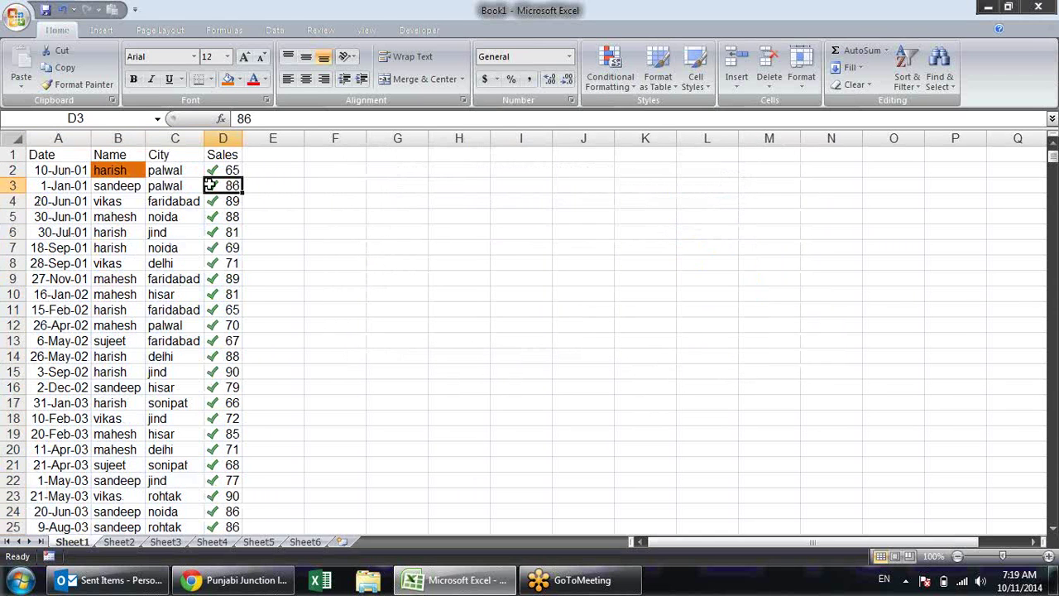
Scroll down the sorted table to see where the exclamation and cross icon rows begin
scroll(235, 280, down, 10)
scroll(235, 280, down, 7)
scroll(235, 281, down, 13)
scroll(235, 290, down, 8)
scroll(248, 282, down, 9)
scroll(276, 267, down, 7)
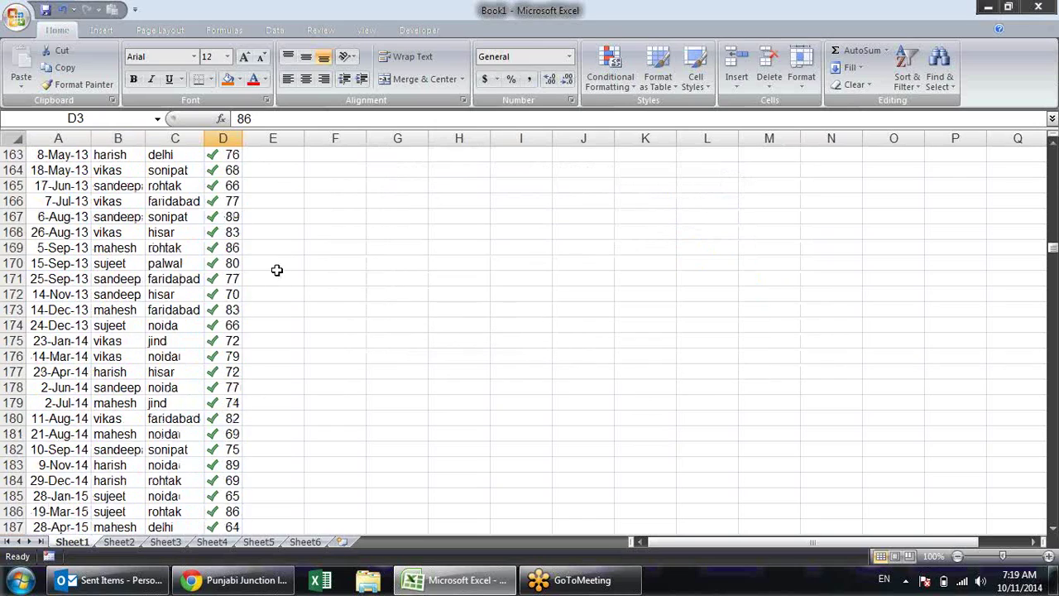
scroll(276, 267, down, 12)
scroll(306, 285, down, 8)
scroll(305, 290, down, 1)
click(228, 263)
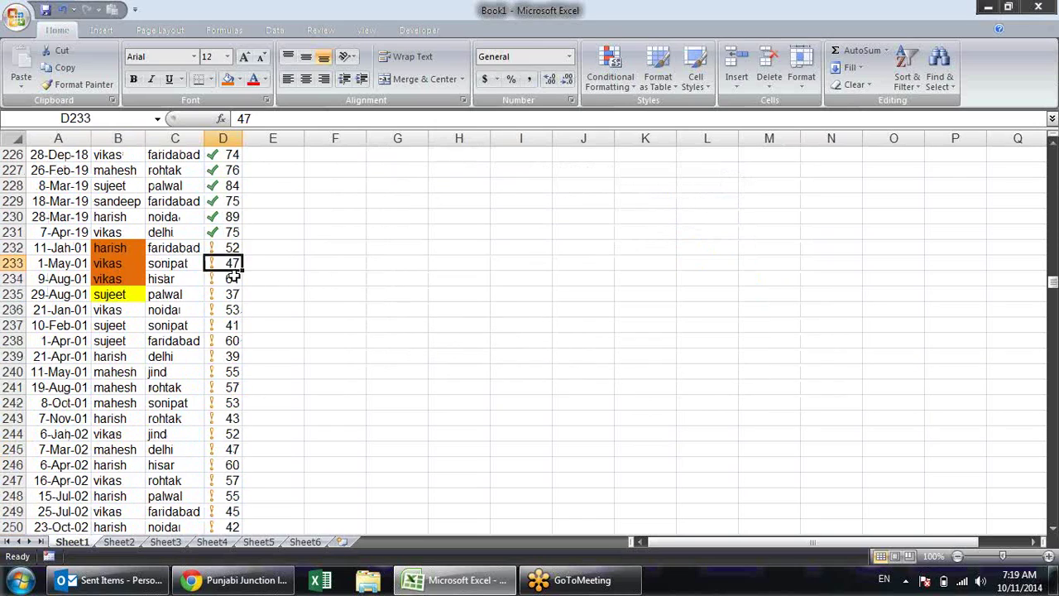
scroll(230, 273, down, 6)
scroll(229, 290, down, 7)
scroll(229, 291, down, 10)
scroll(223, 290, down, 5)
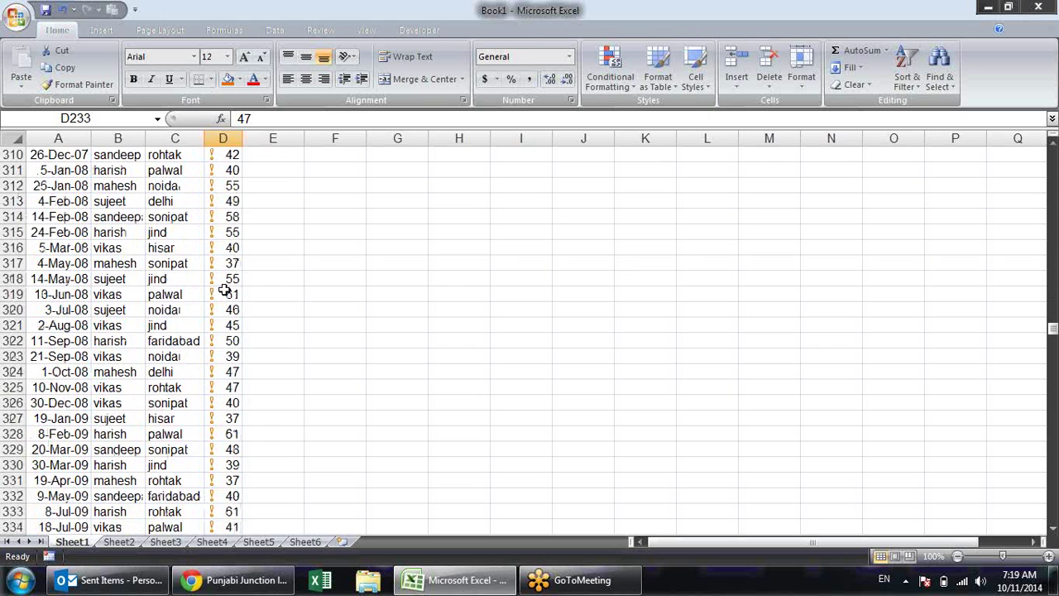
scroll(222, 290, down, 17)
scroll(222, 293, down, 9)
scroll(222, 293, down, 8)
scroll(222, 293, down, 8)
click(219, 340)
click(171, 263)
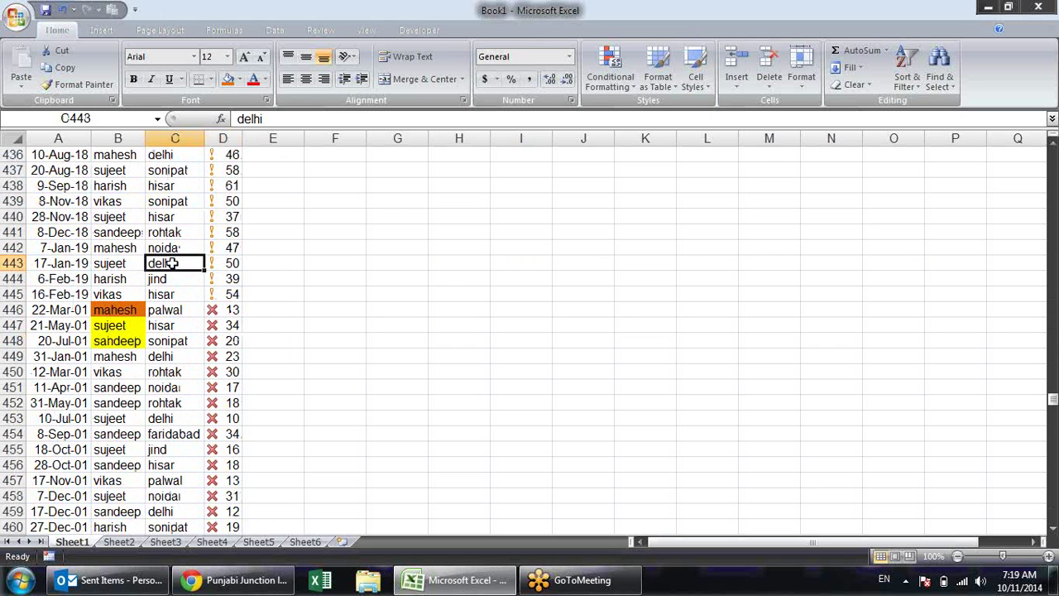
Select Sales D2:D667 and clear the conditional formatting rules from the selected cells
key(ctrl+Up)
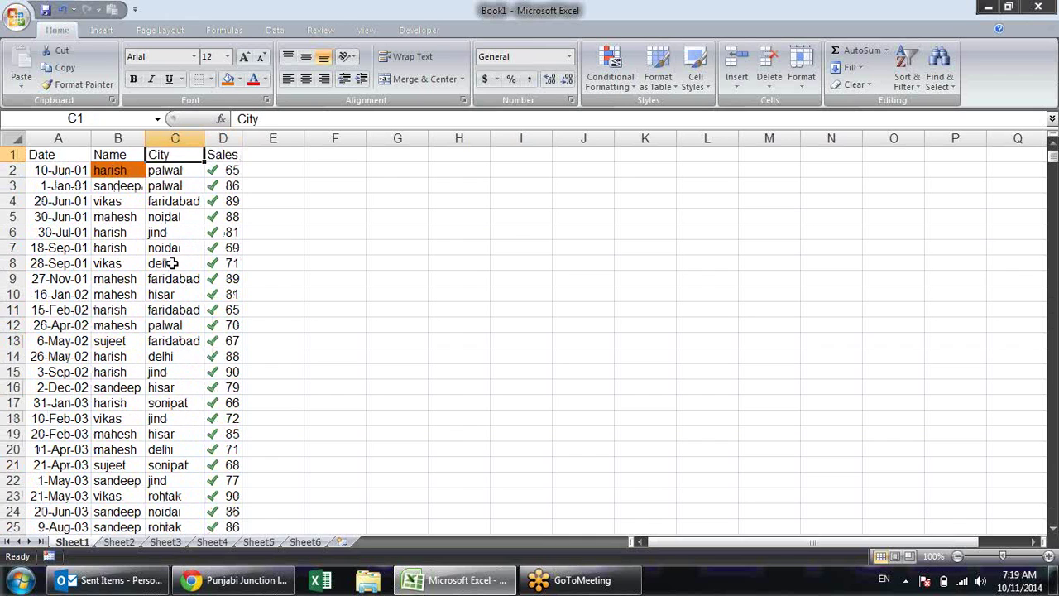
key(Right)
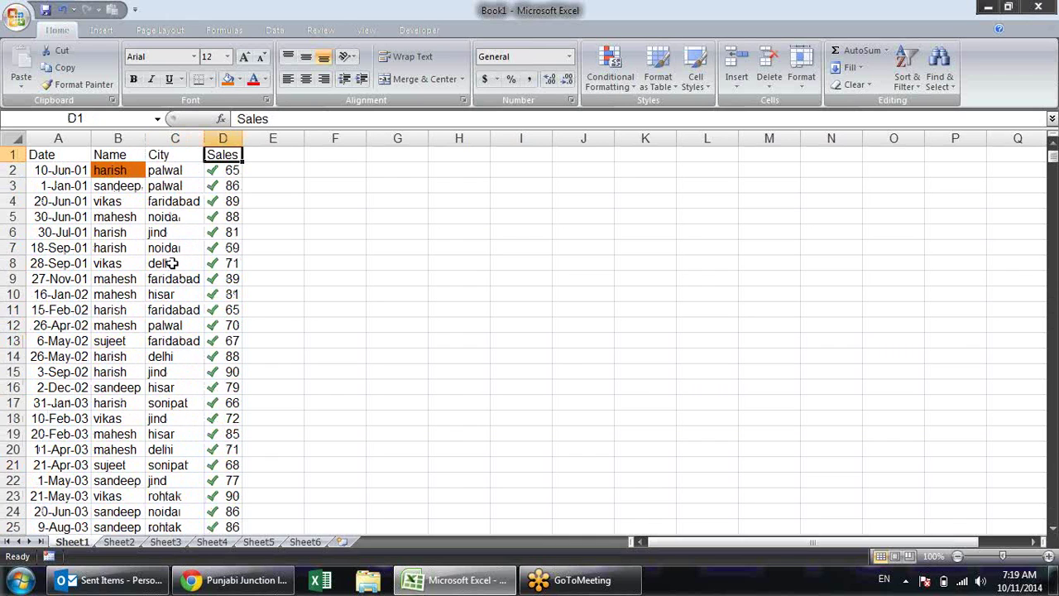
key(Down)
key(ctrl+shift+Down)
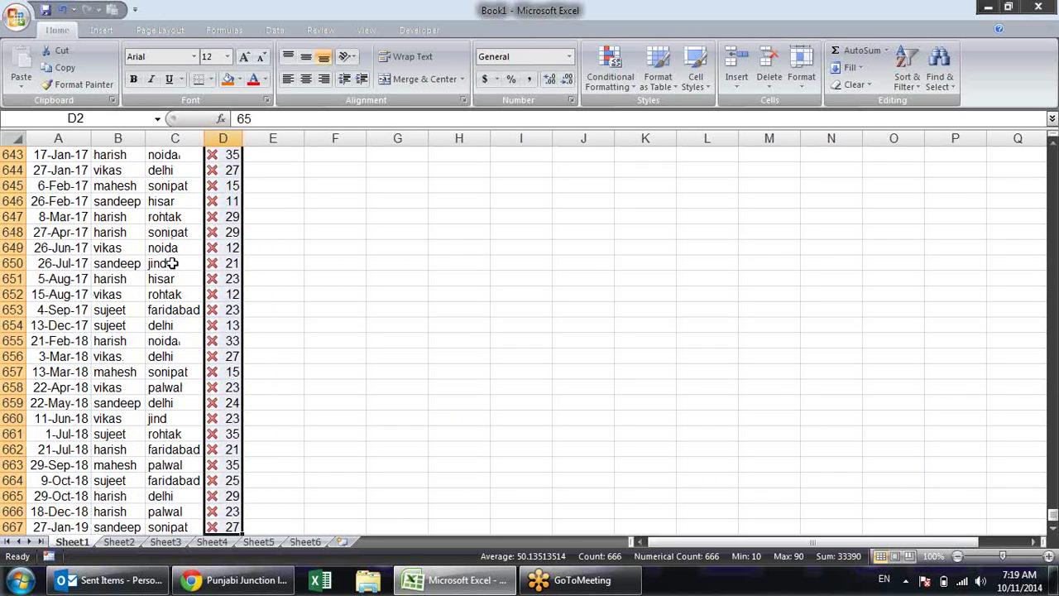
click(639, 85)
mouse_move(633, 295)
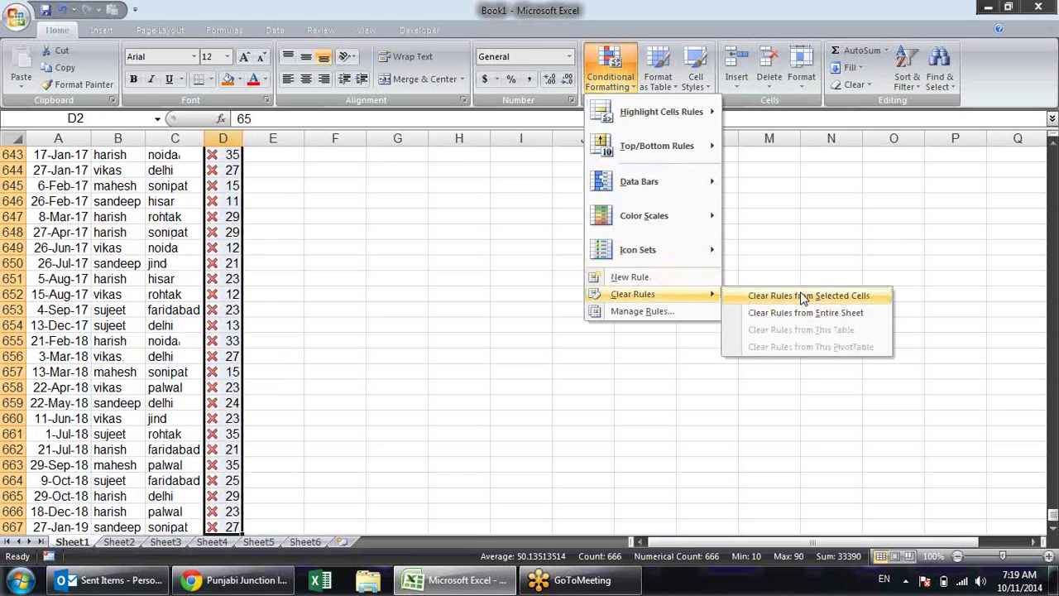
click(798, 296)
scroll(373, 205, up, 7)
Add a 'Month' header in cell E1
scroll(373, 205, up, 10)
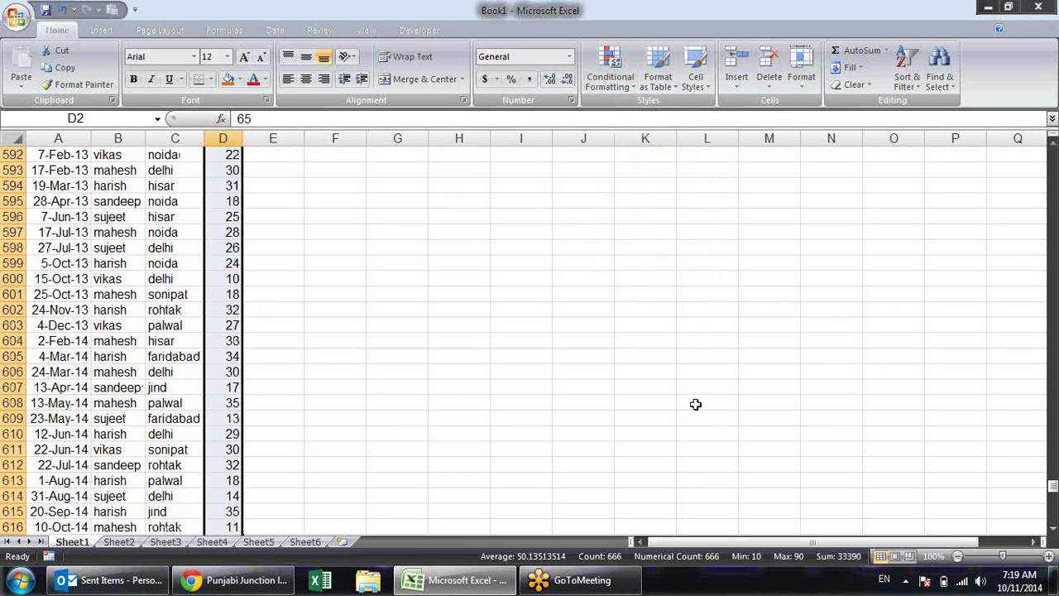
drag(1053, 488, 1052, 153)
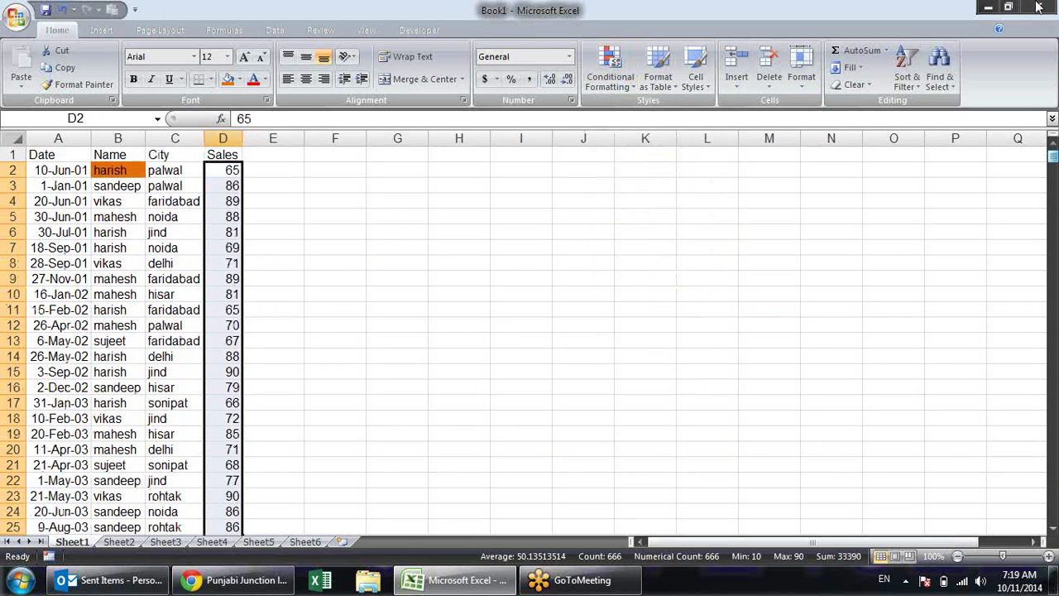
click(248, 174)
click(263, 155)
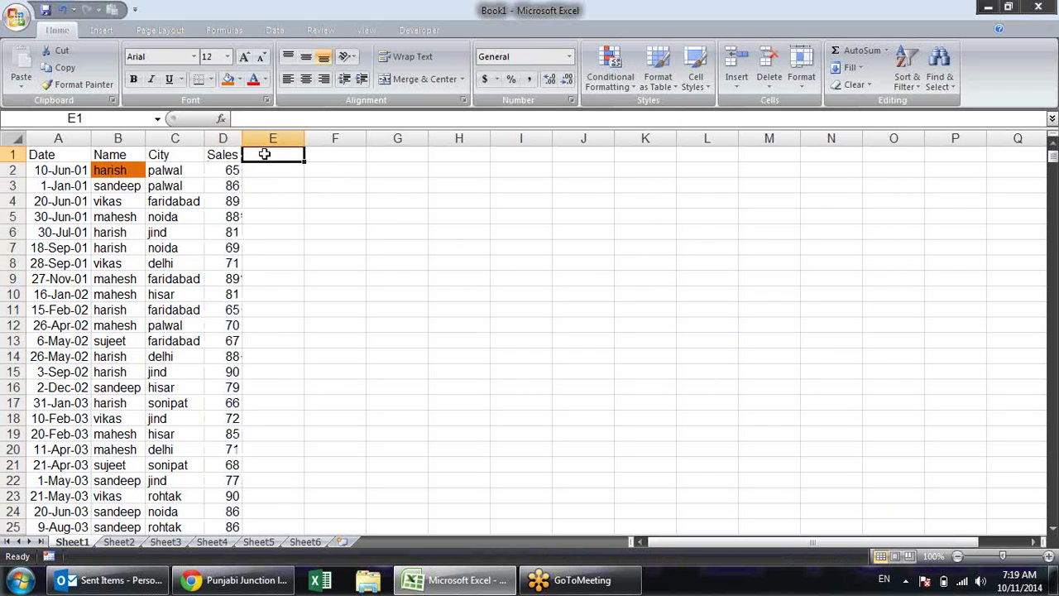
text(Month)
key(Return)
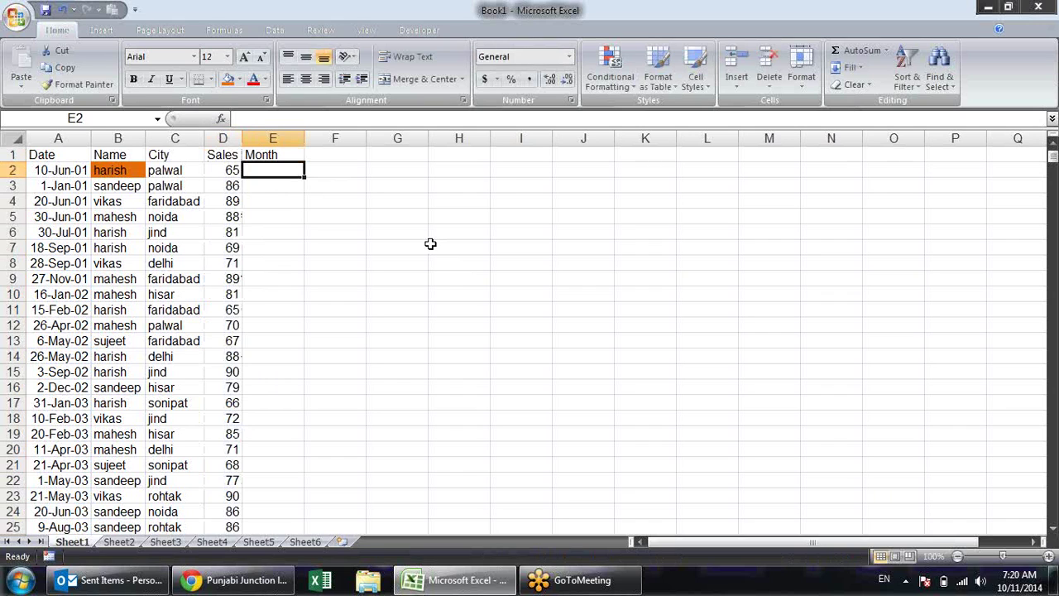
Enter a TEXT formula on A2's date in E2 and fill it down the table
text(=te)
key(Tab)
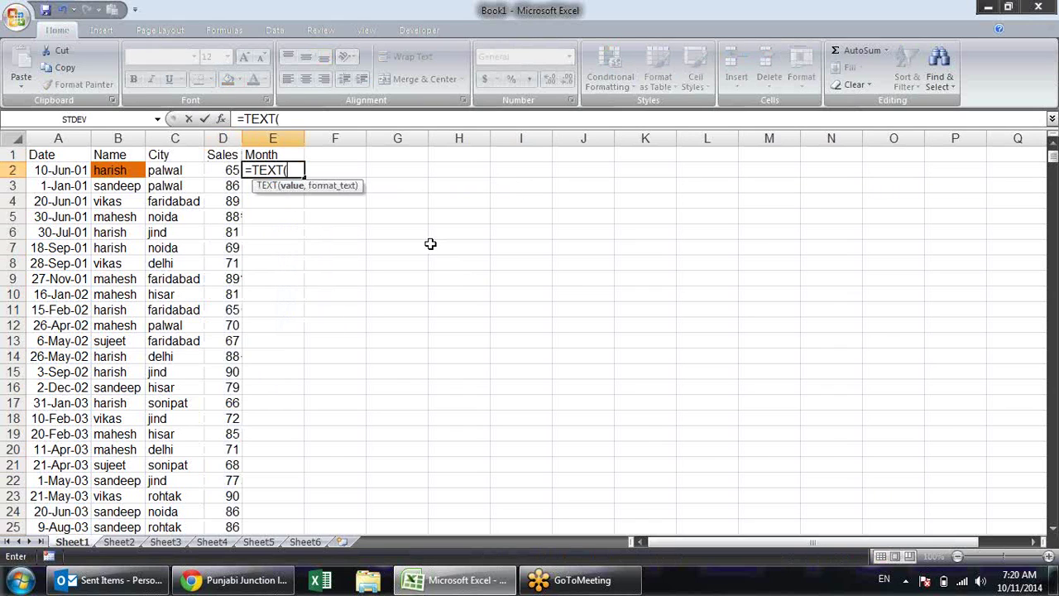
click(49, 170)
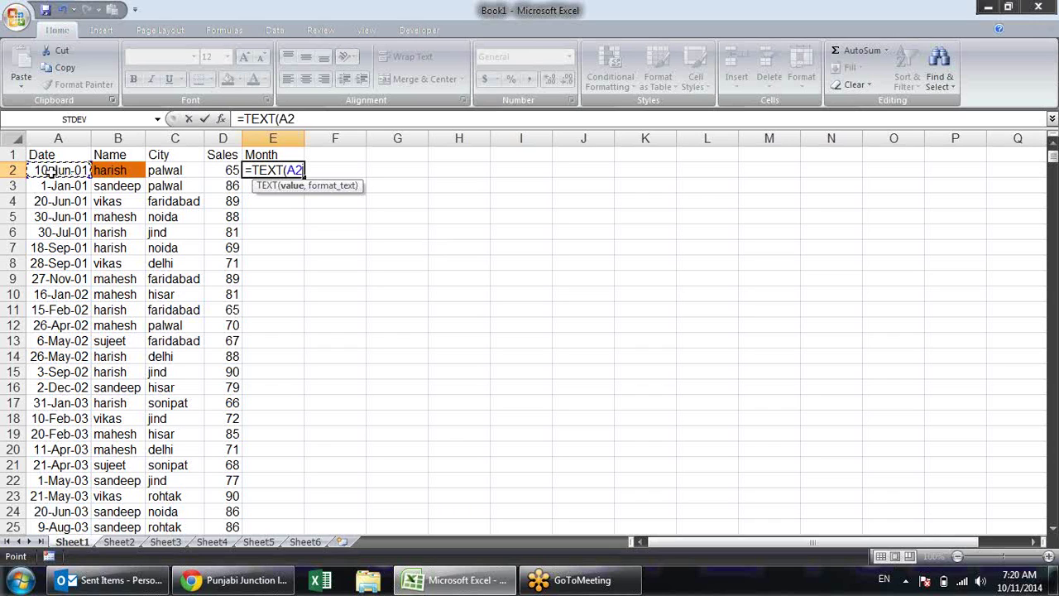
text(,"mmm)
key(Return)
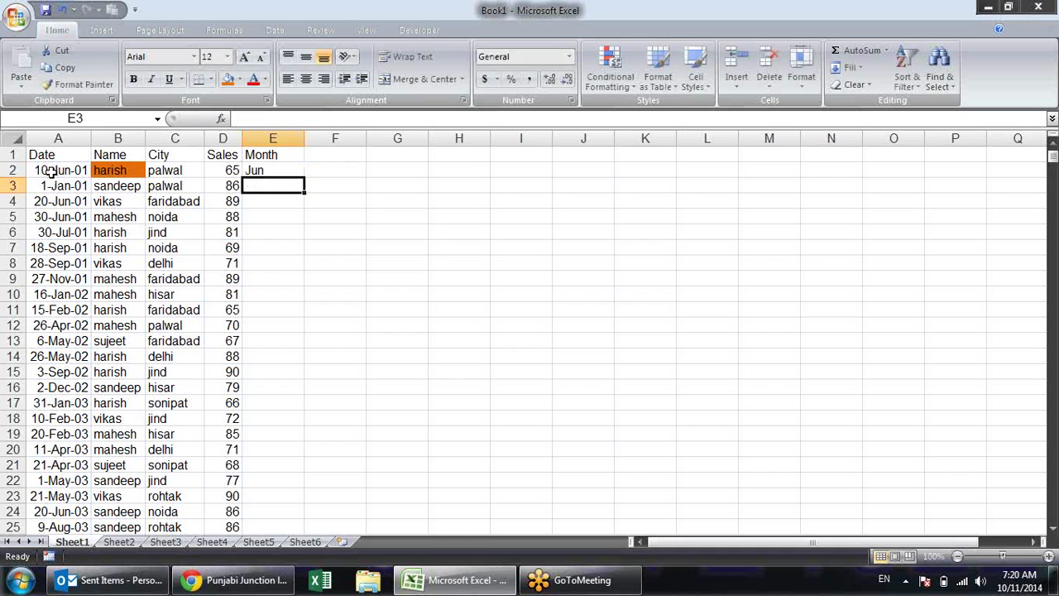
click(276, 171)
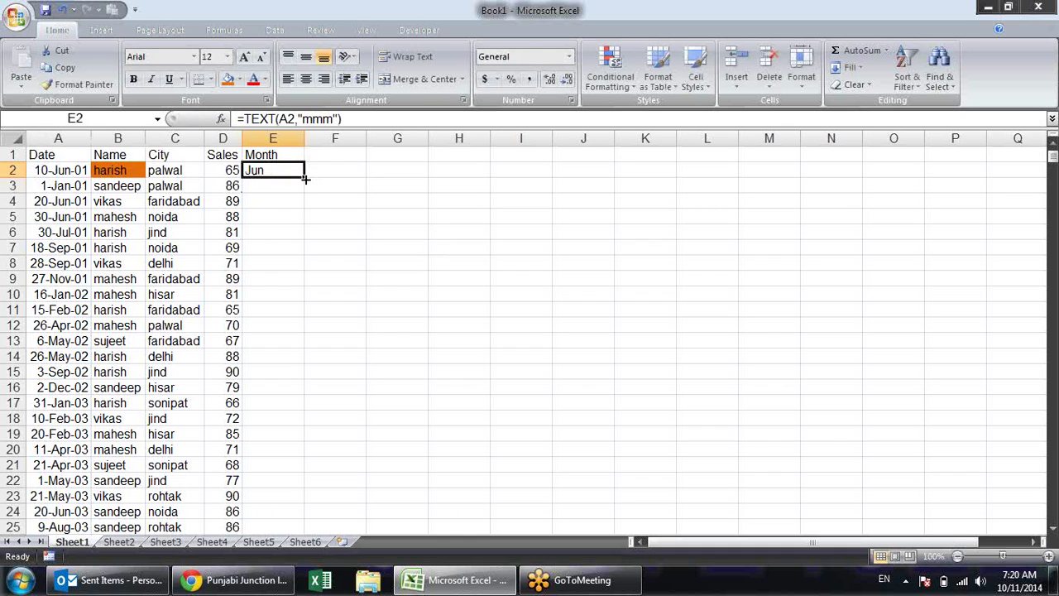
double_click(303, 177)
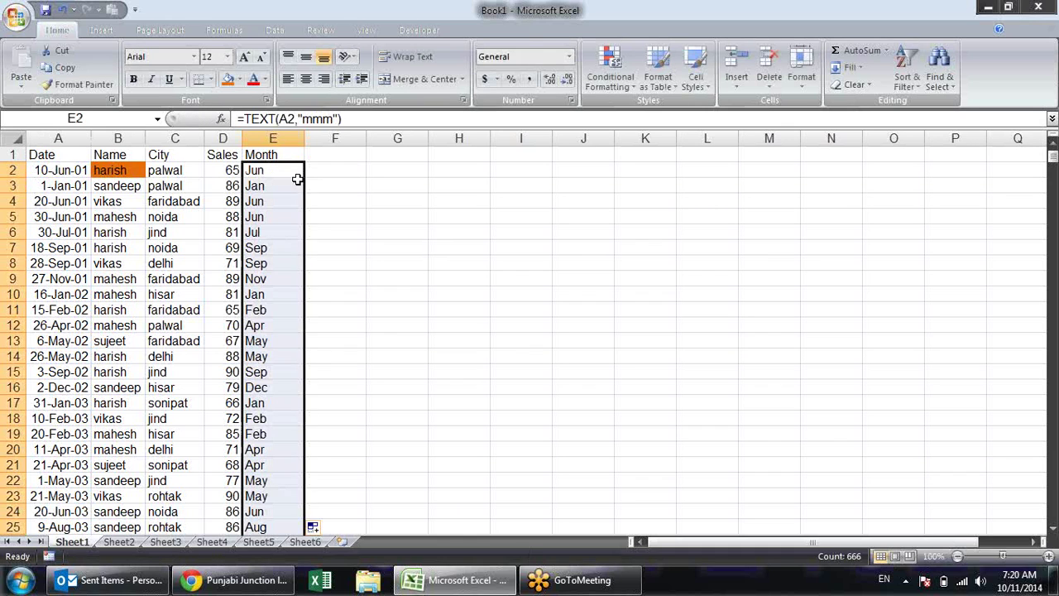
Check the copied month formulas in cells down column E
click(301, 192)
click(274, 288)
click(264, 339)
click(256, 382)
click(258, 295)
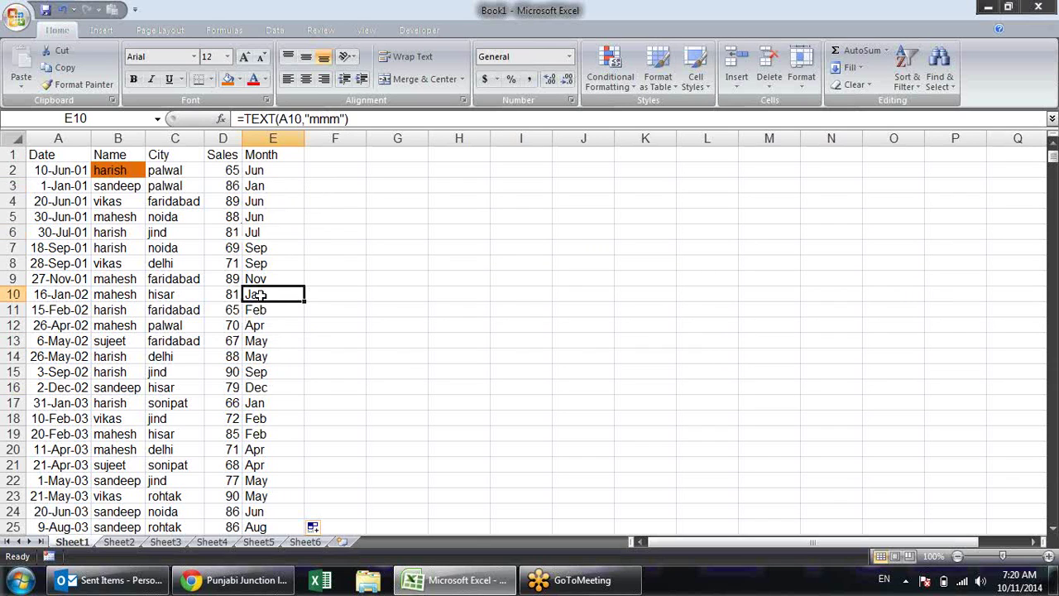
click(271, 216)
click(278, 171)
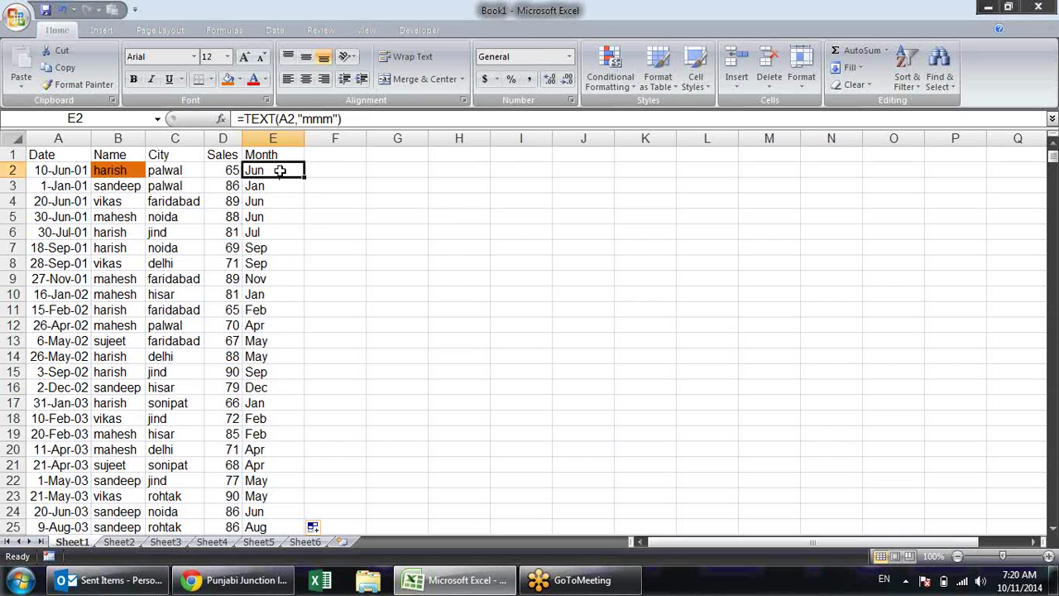
Edit E2's formula to =TEXT(A2,"mmm") so it shows Jun
double_click(279, 170)
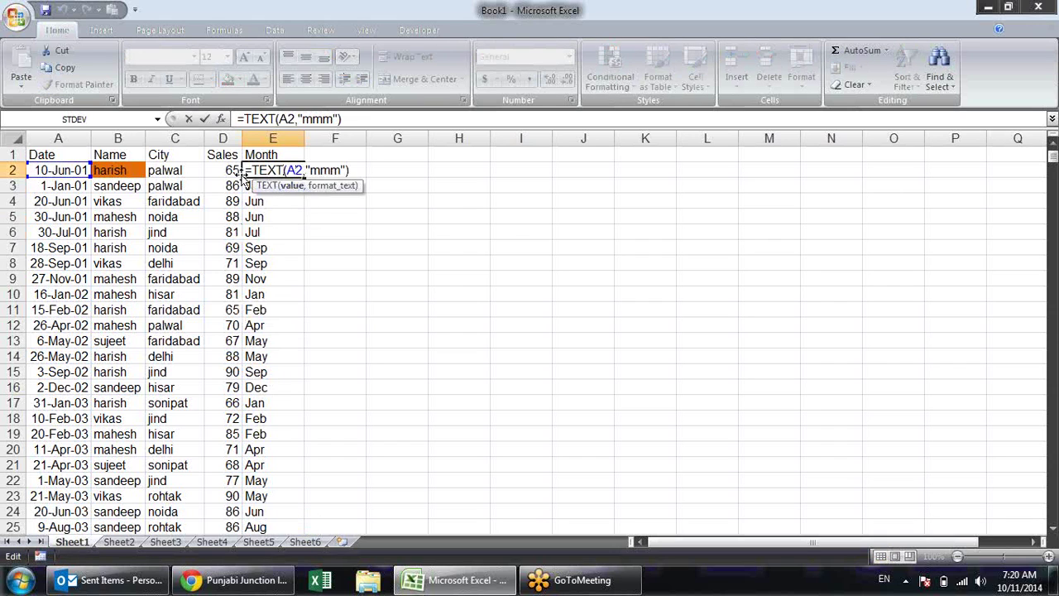
drag(315, 168, 341, 168)
click(325, 168)
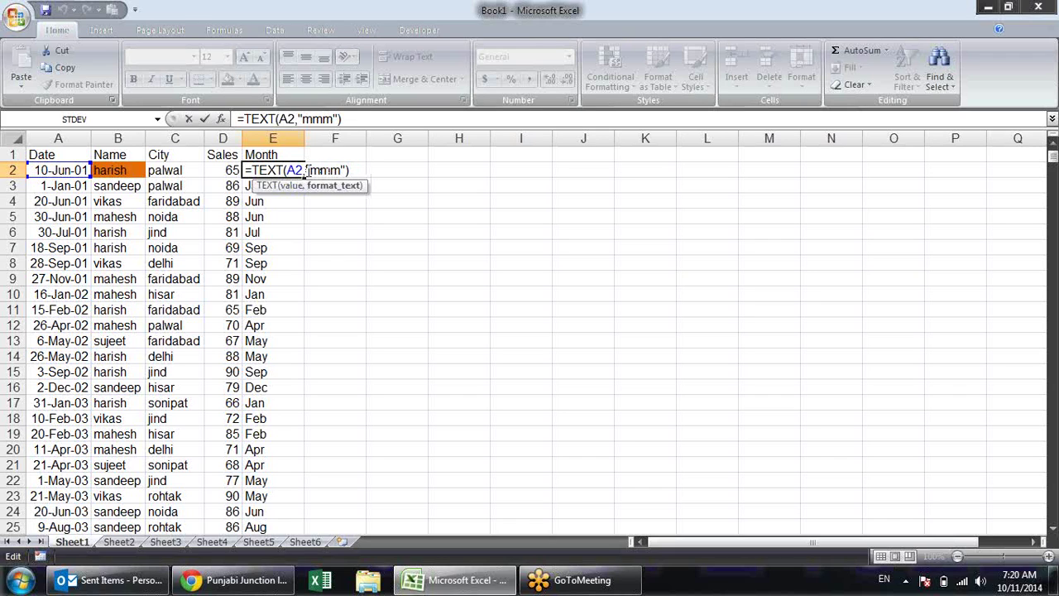
drag(310, 169, 331, 170)
click(332, 170)
key(Return)
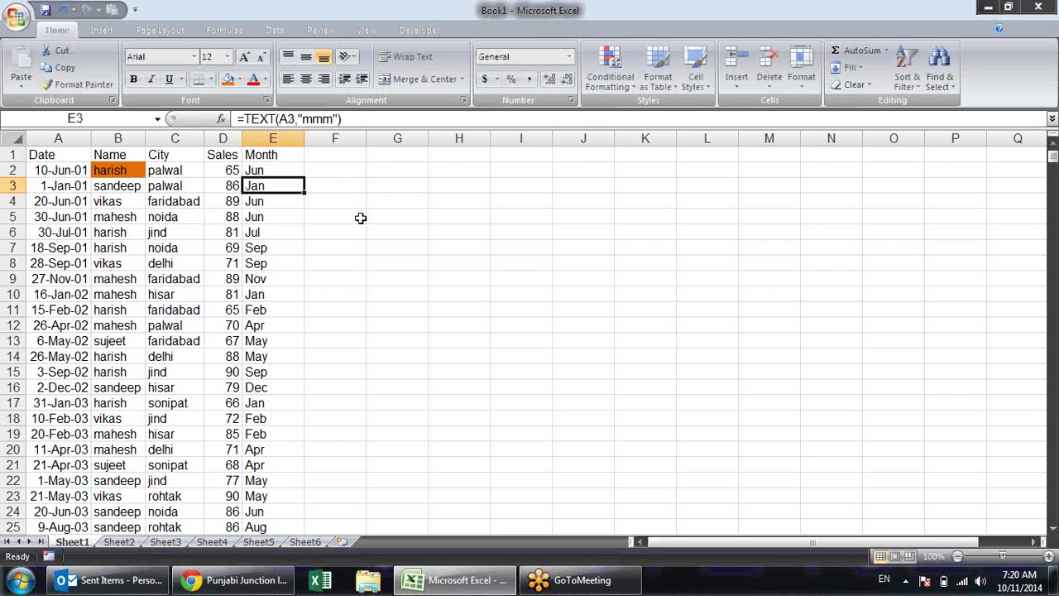
Inspect the month formulas in E2 through E7 and bring up the Sort & Filter menu
click(289, 215)
click(279, 169)
click(274, 217)
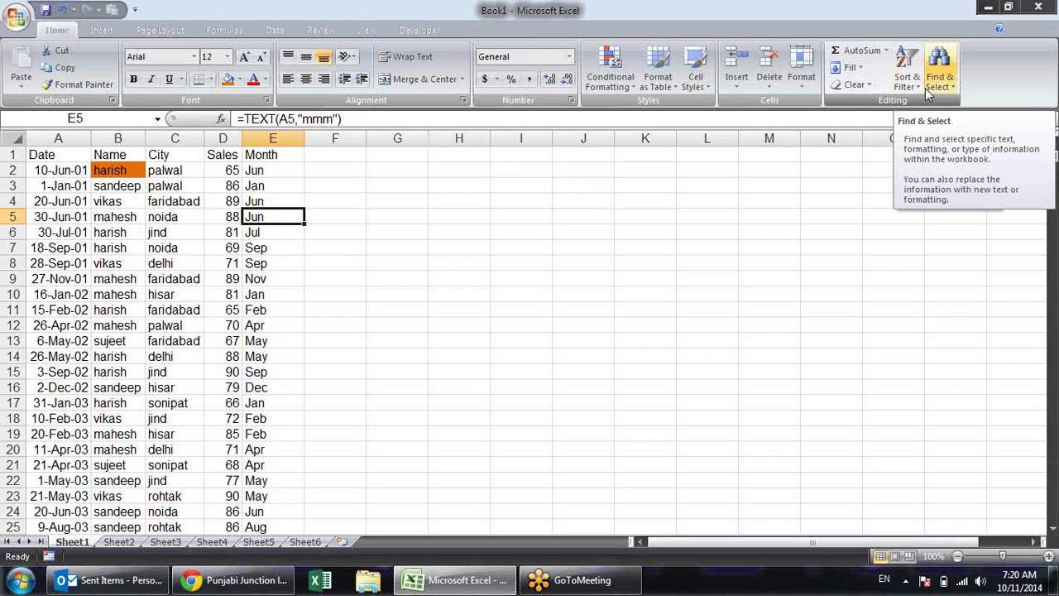
click(278, 201)
click(270, 248)
click(274, 233)
click(275, 202)
click(276, 182)
click(271, 232)
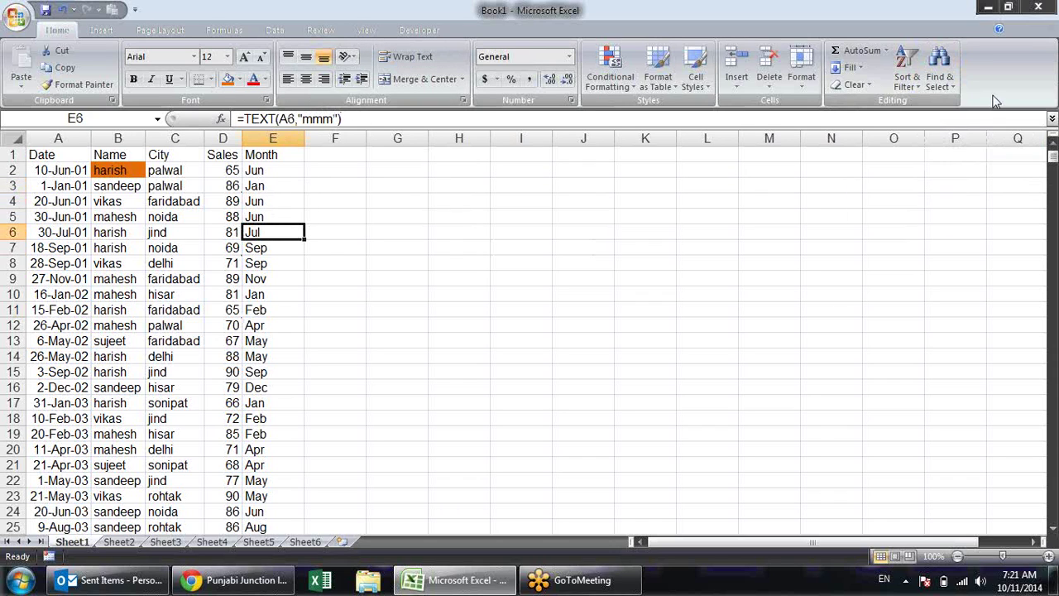
click(920, 86)
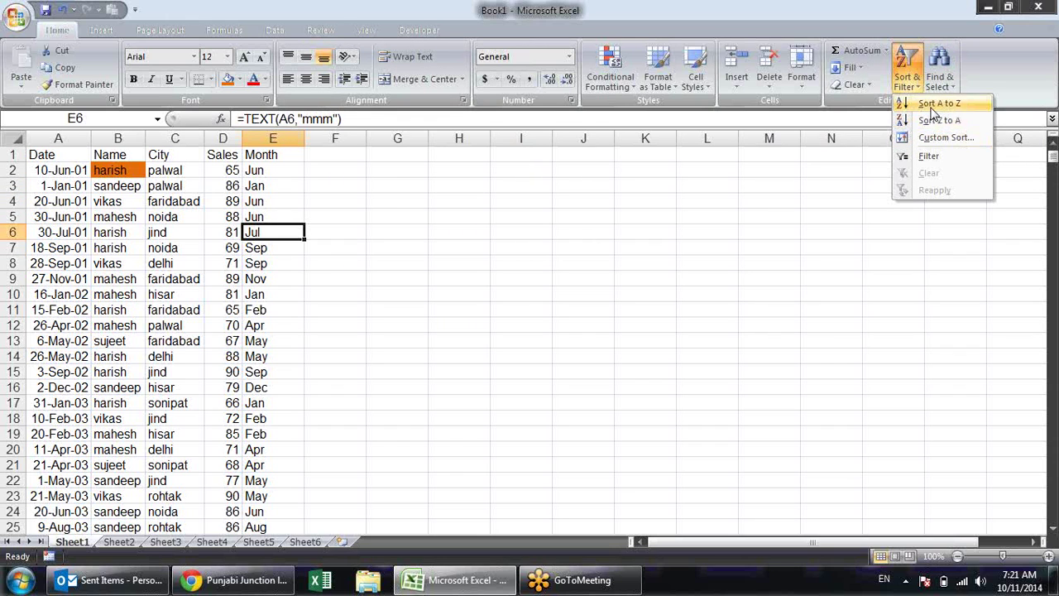
Sort the table A to Z by Month, putting Apr rows first
click(958, 105)
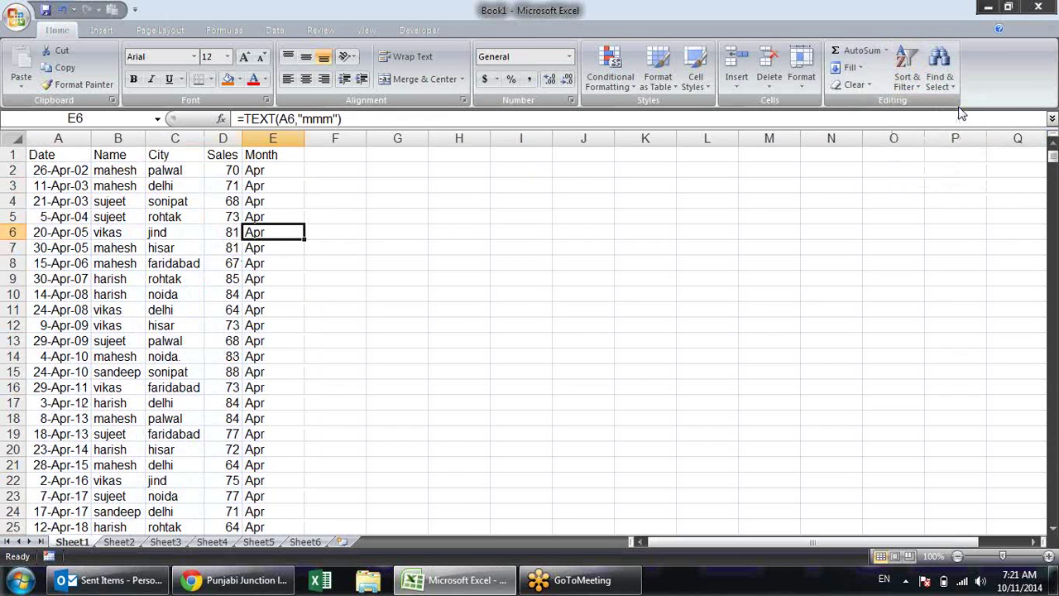
scroll(261, 265, down, 6)
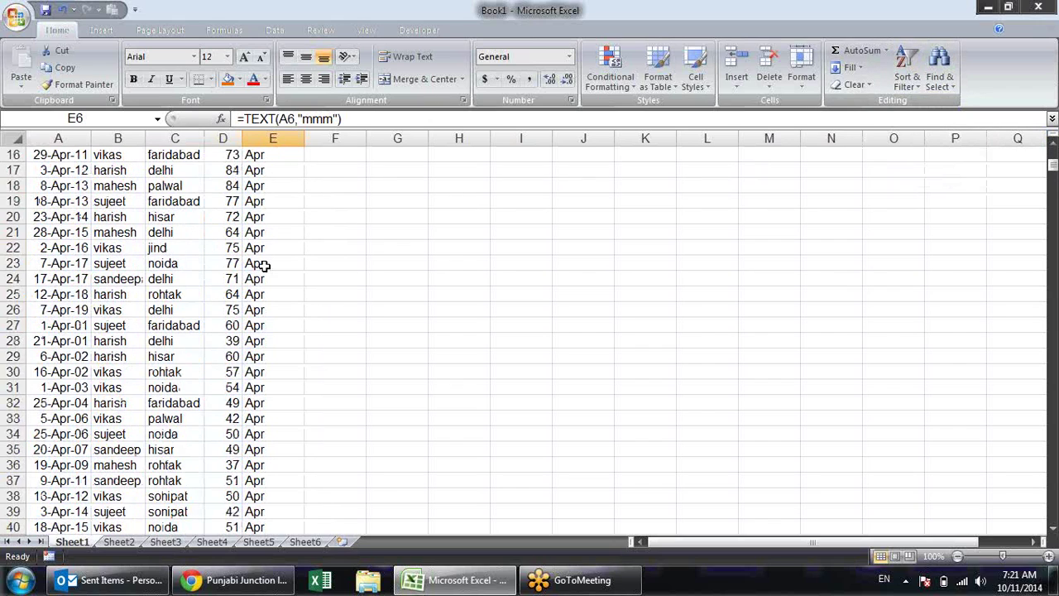
scroll(263, 265, down, 6)
scroll(263, 265, down, 7)
click(263, 265)
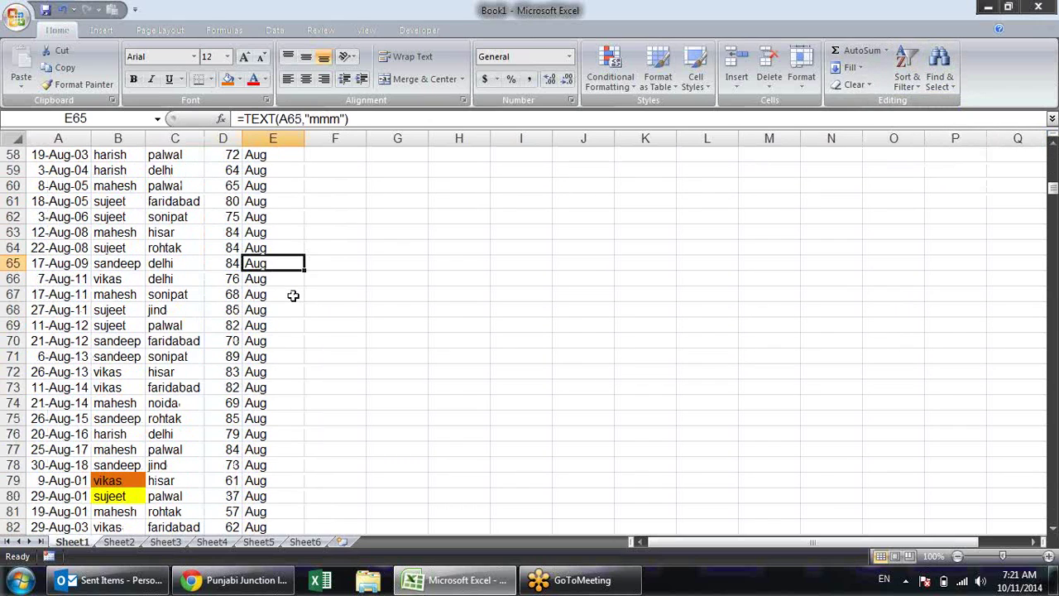
Review the sorted rows down to E119, then return up to cell E6
scroll(293, 295, down, 6)
scroll(293, 295, down, 7)
scroll(293, 295, down, 4)
click(273, 306)
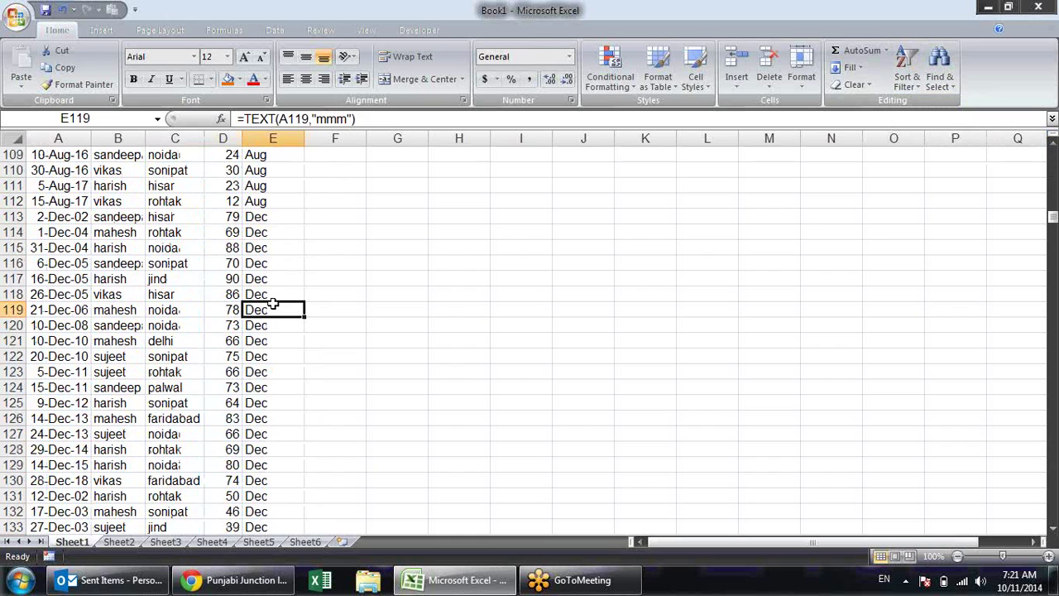
scroll(273, 305, up, 6)
scroll(273, 305, up, 7)
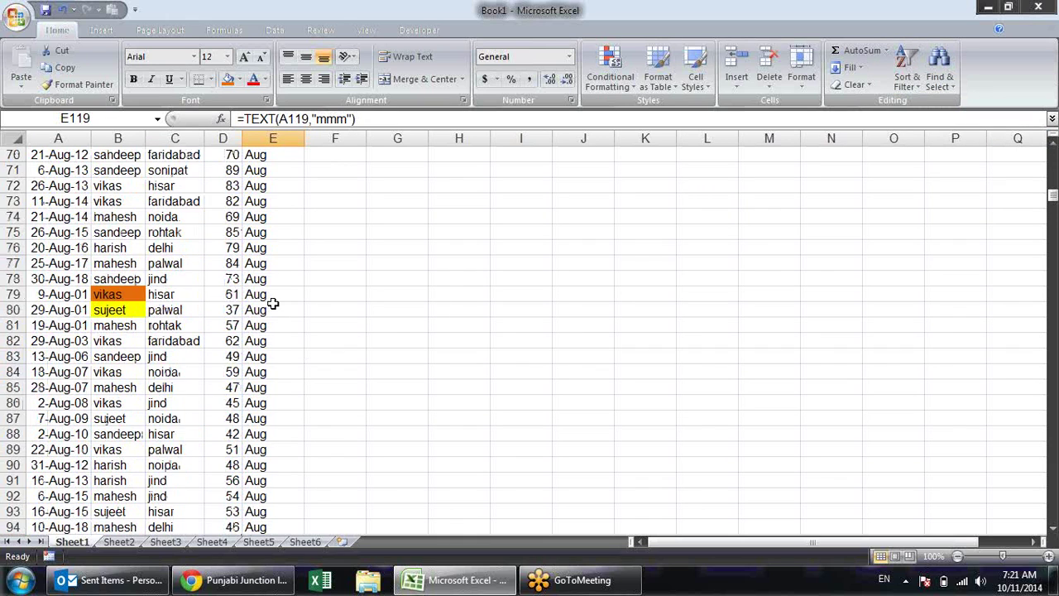
scroll(273, 304, up, 9)
scroll(273, 305, up, 7)
scroll(273, 305, up, 7)
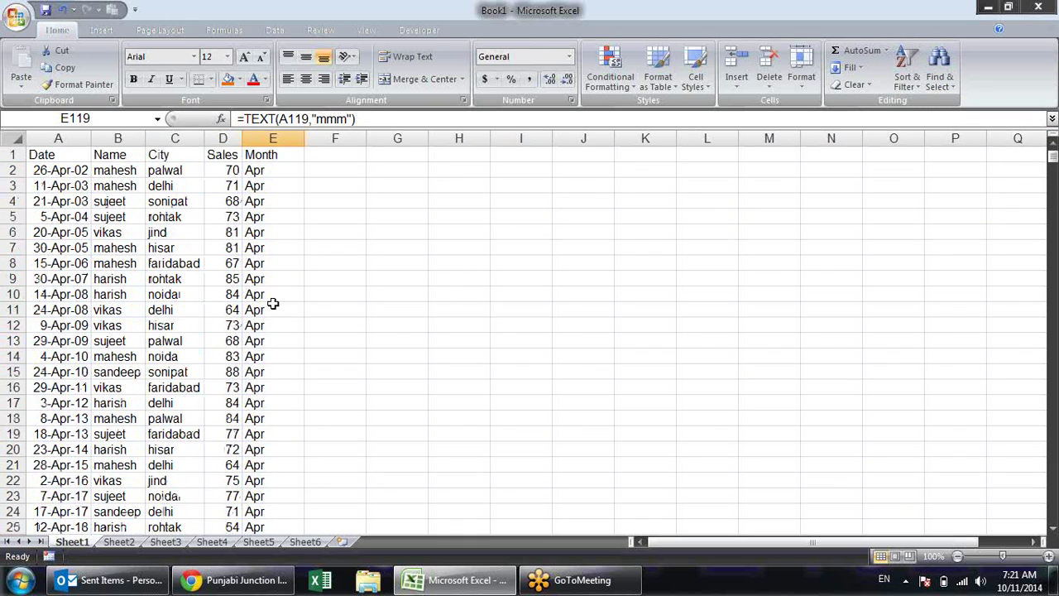
click(273, 233)
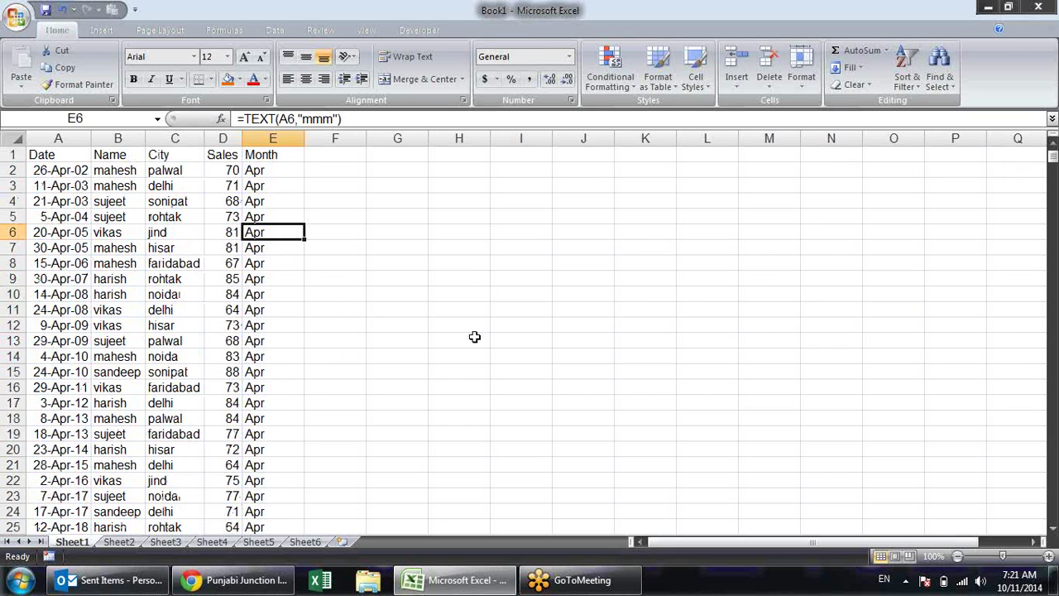
Sort by Month using the Jan, Feb, Mar custom list order in the Sort dialog
key(alt+d)
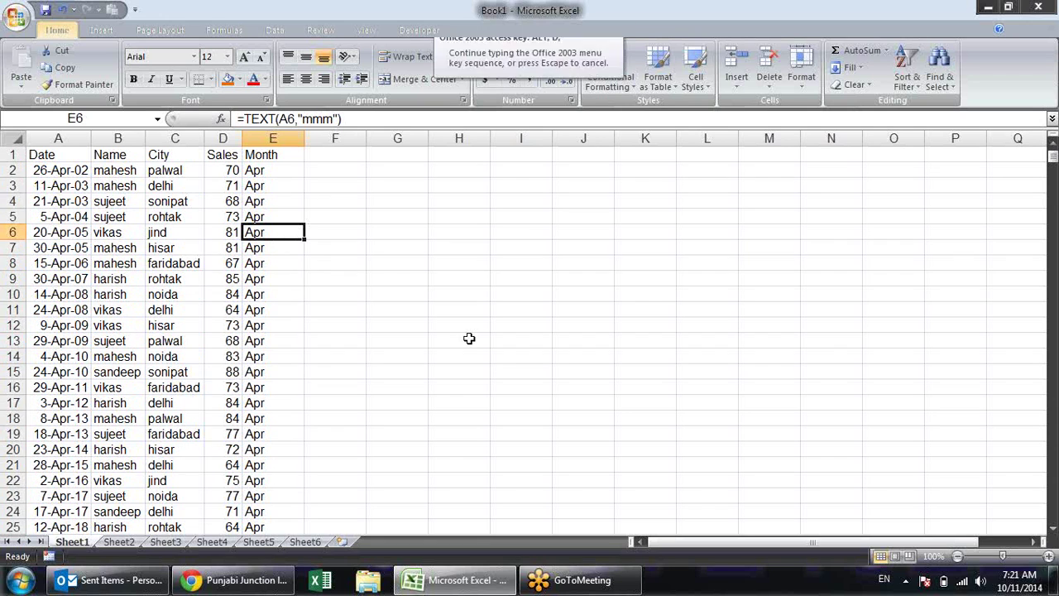
key(s)
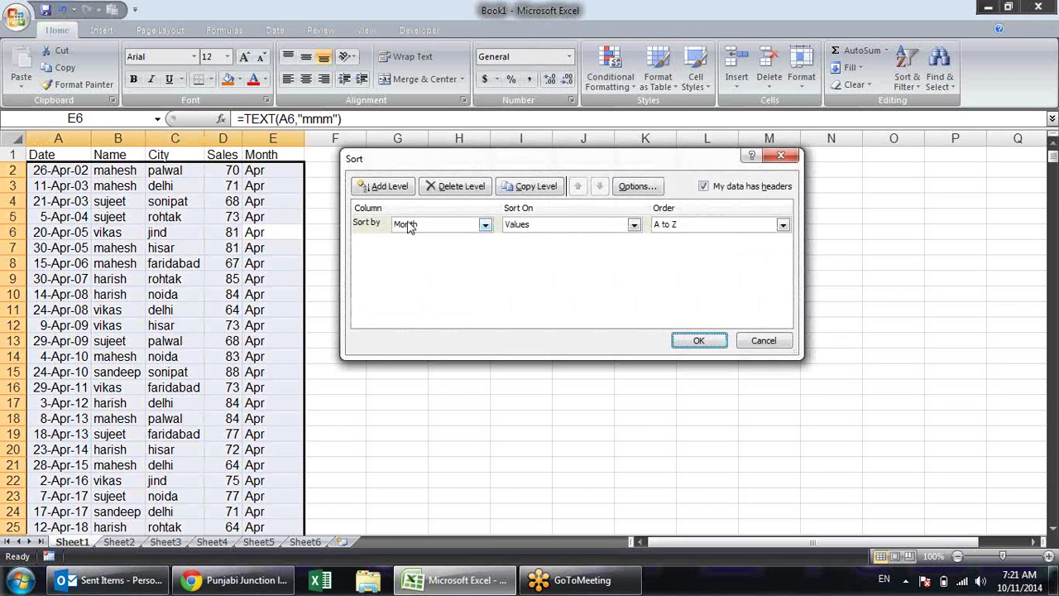
click(780, 227)
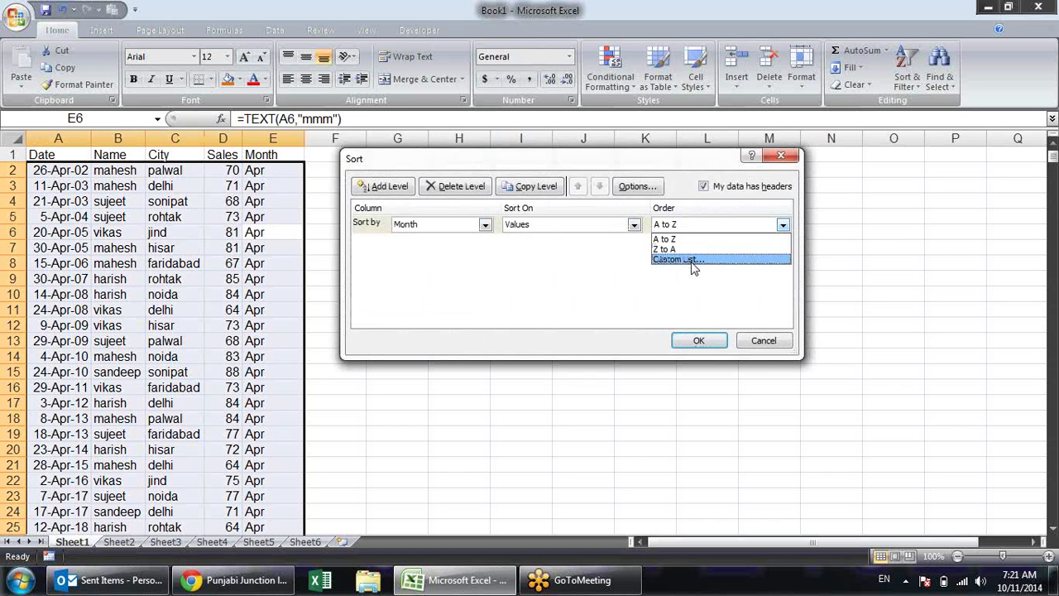
click(694, 259)
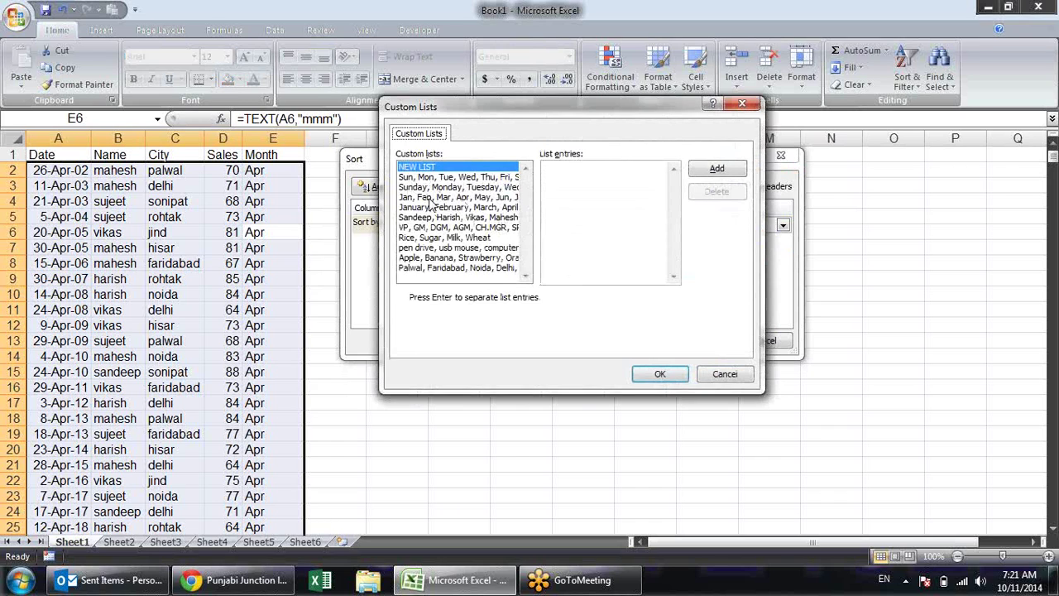
click(429, 199)
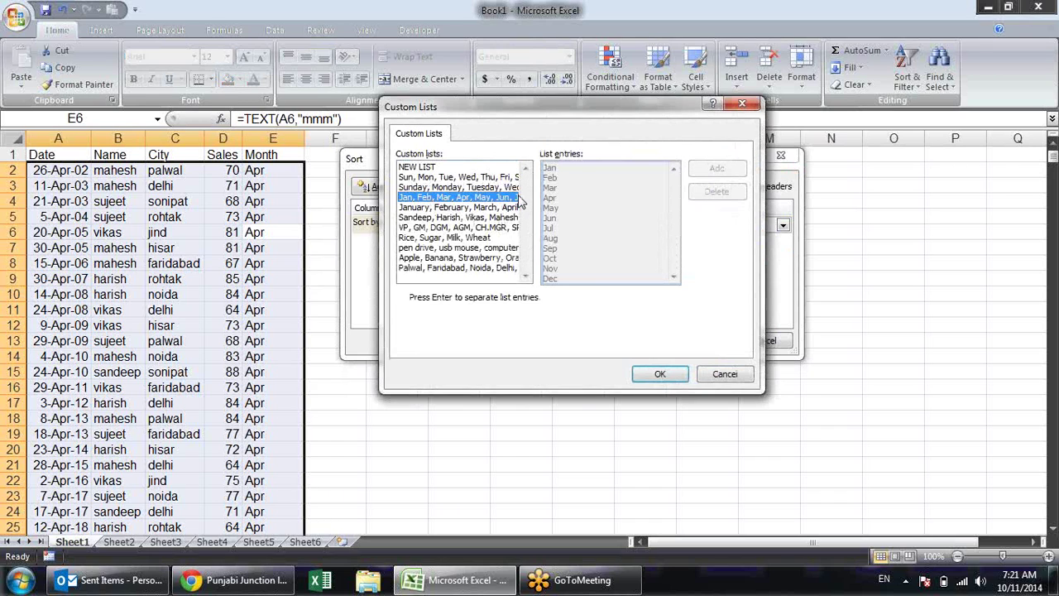
click(662, 374)
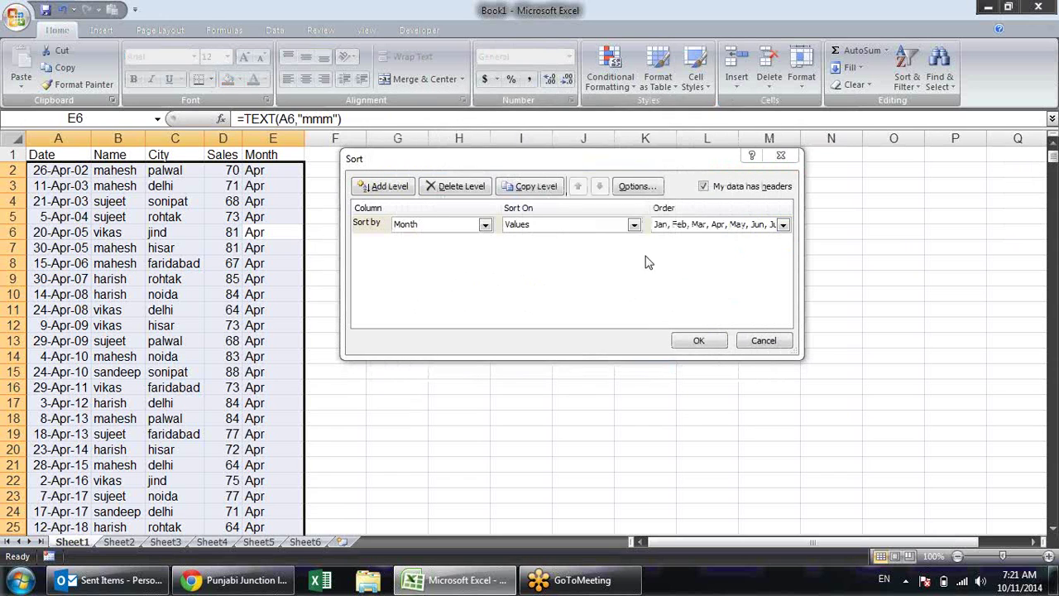
click(701, 340)
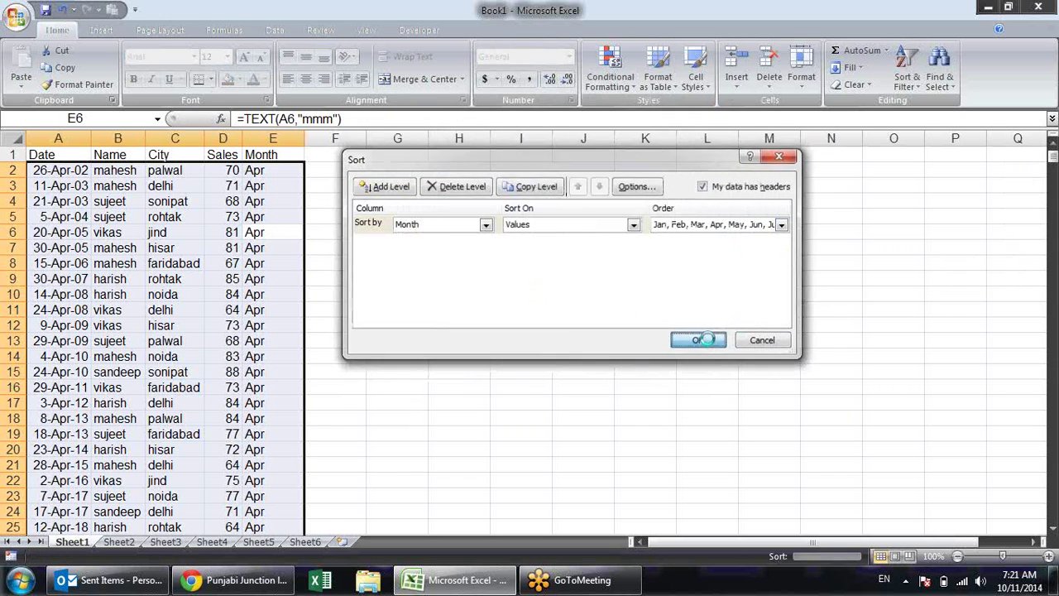
Scroll down to E114 where March rows begin, then jump back to the Month header
scroll(342, 420, down, 7)
scroll(341, 424, down, 7)
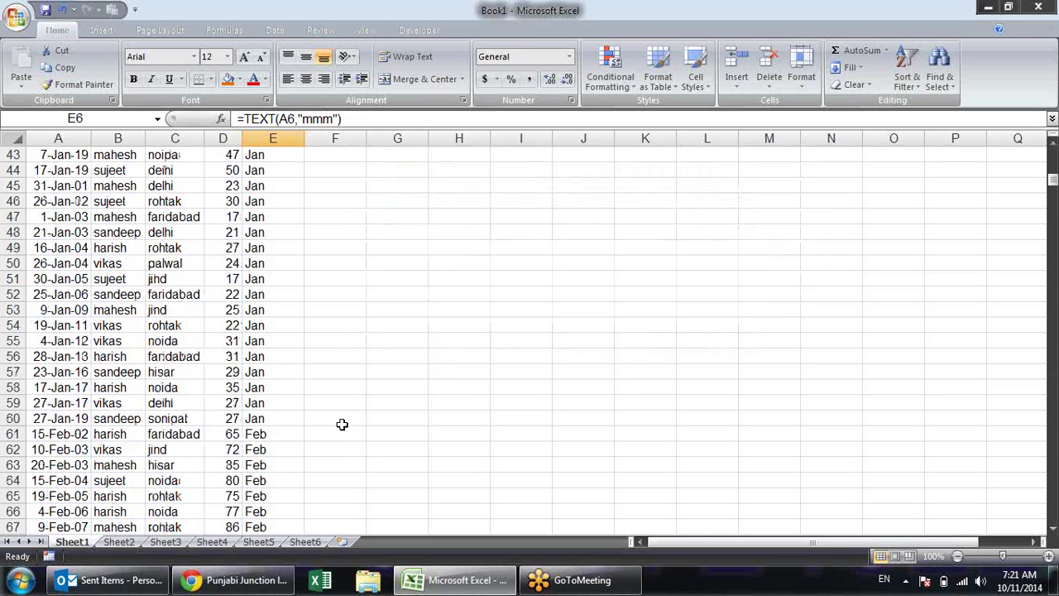
scroll(342, 425, down, 1)
scroll(331, 434, down, 6)
scroll(330, 425, down, 5)
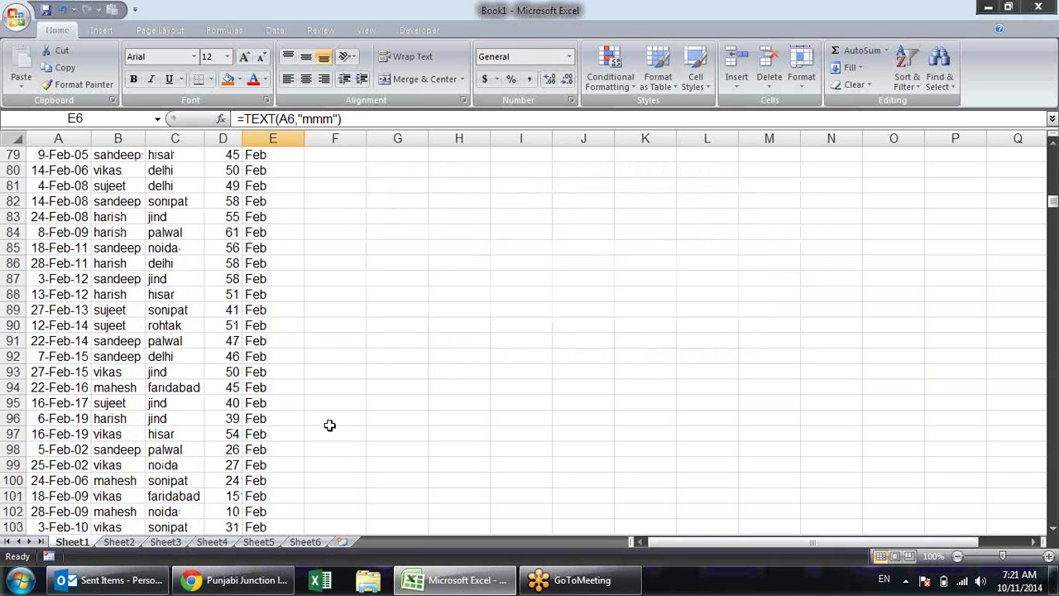
scroll(330, 425, down, 5)
scroll(327, 422, down, 1)
click(281, 418)
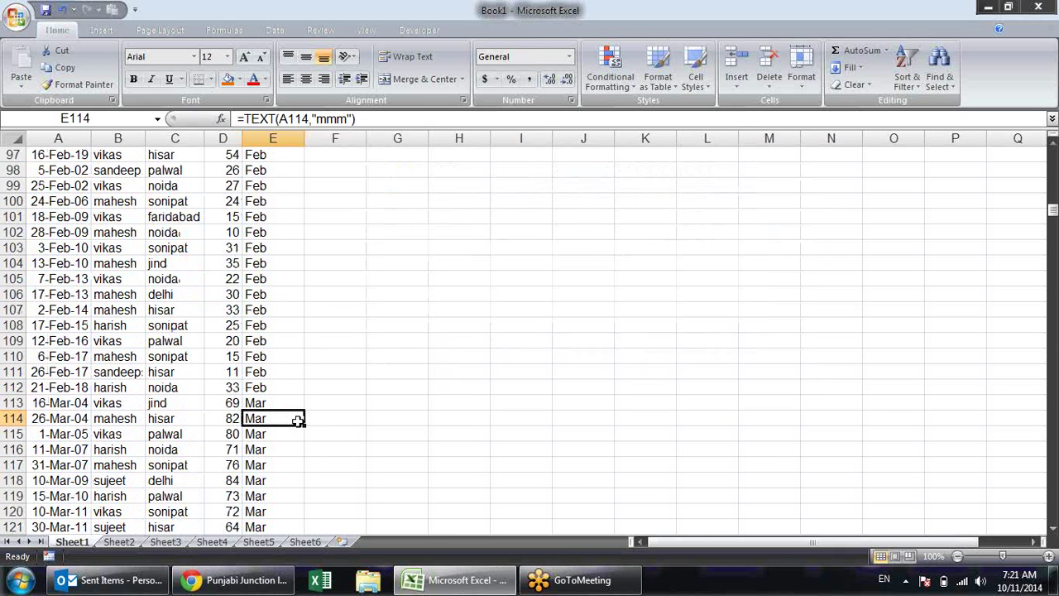
key(ctrl+Up)
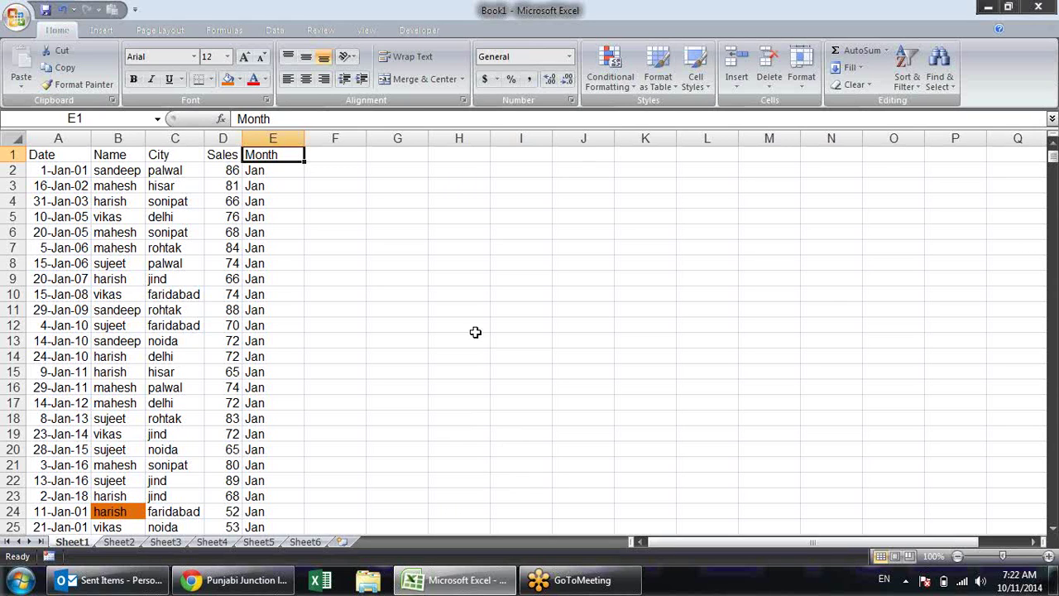
drag(520, 172, 520, 325)
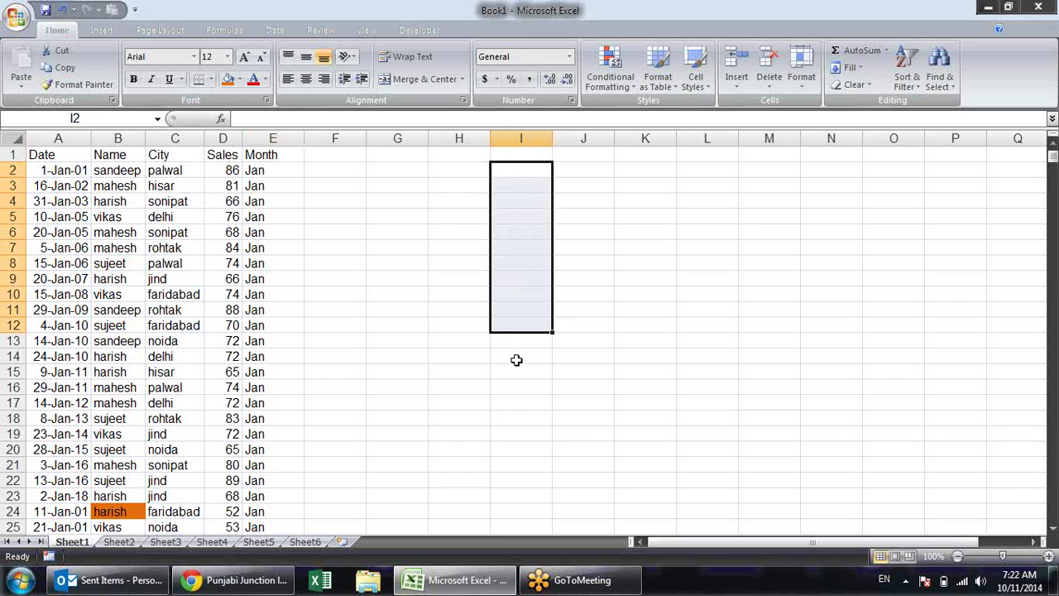
click(519, 183)
click(518, 206)
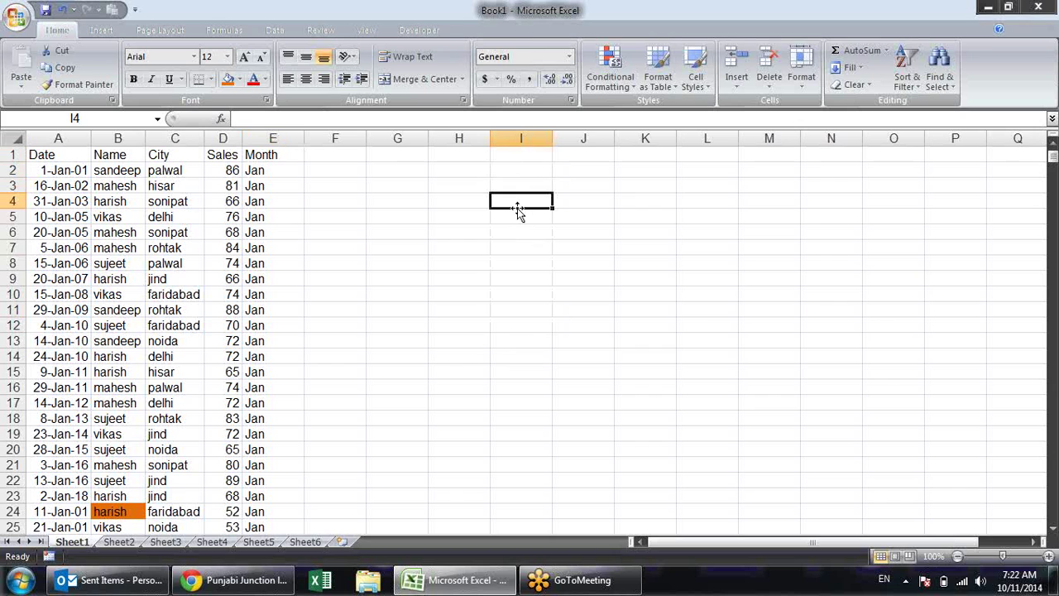
click(517, 215)
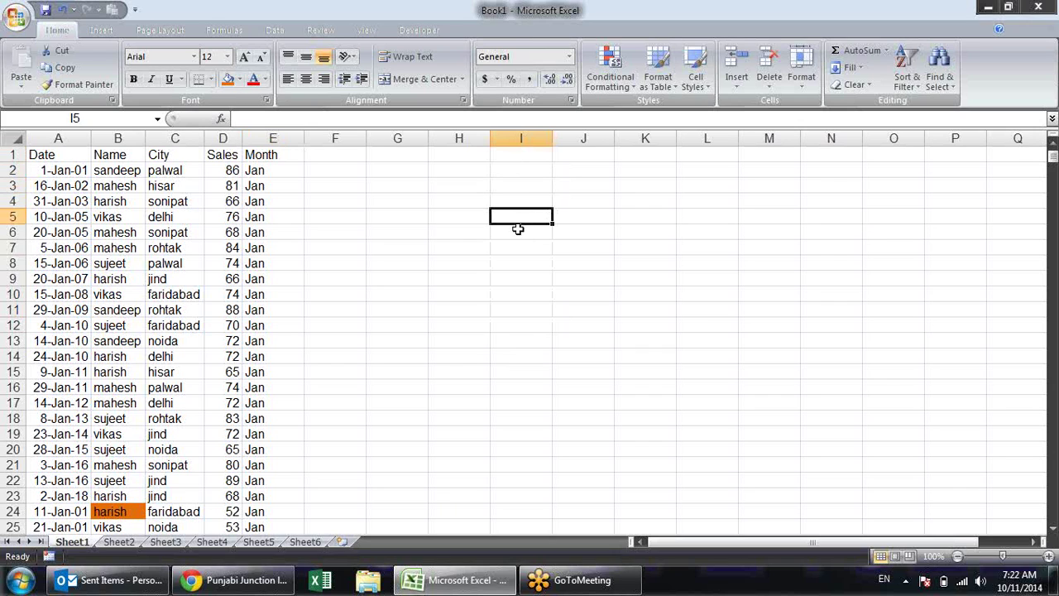
click(522, 245)
drag(522, 155, 522, 247)
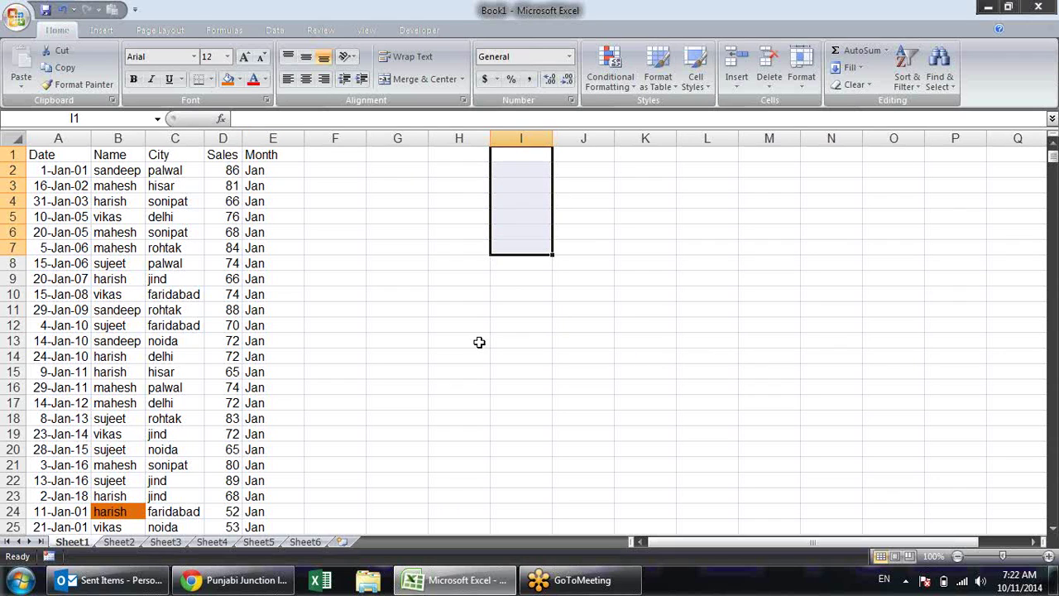
drag(291, 157, 291, 394)
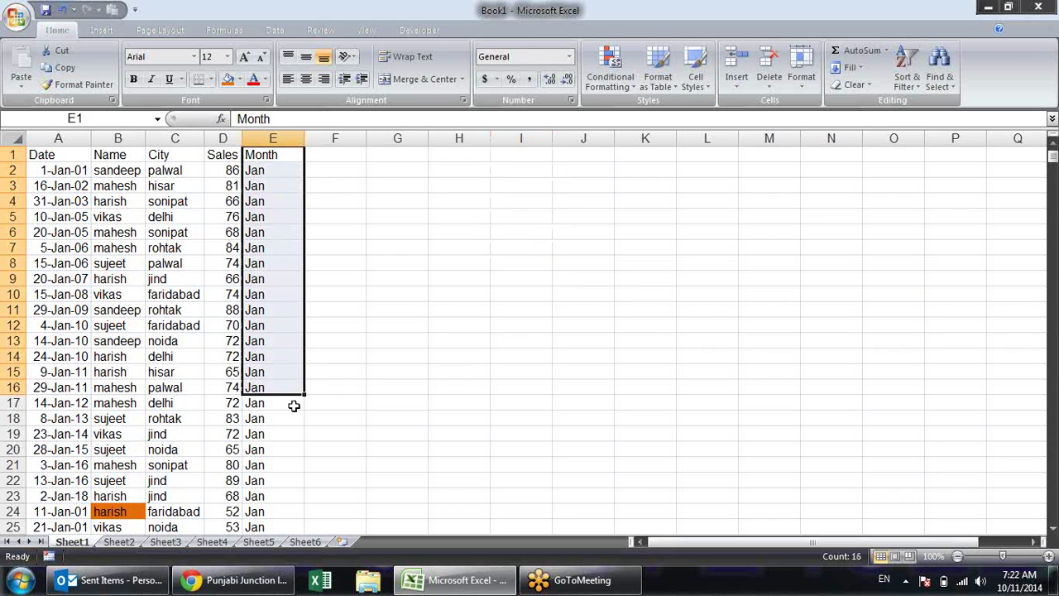
click(383, 352)
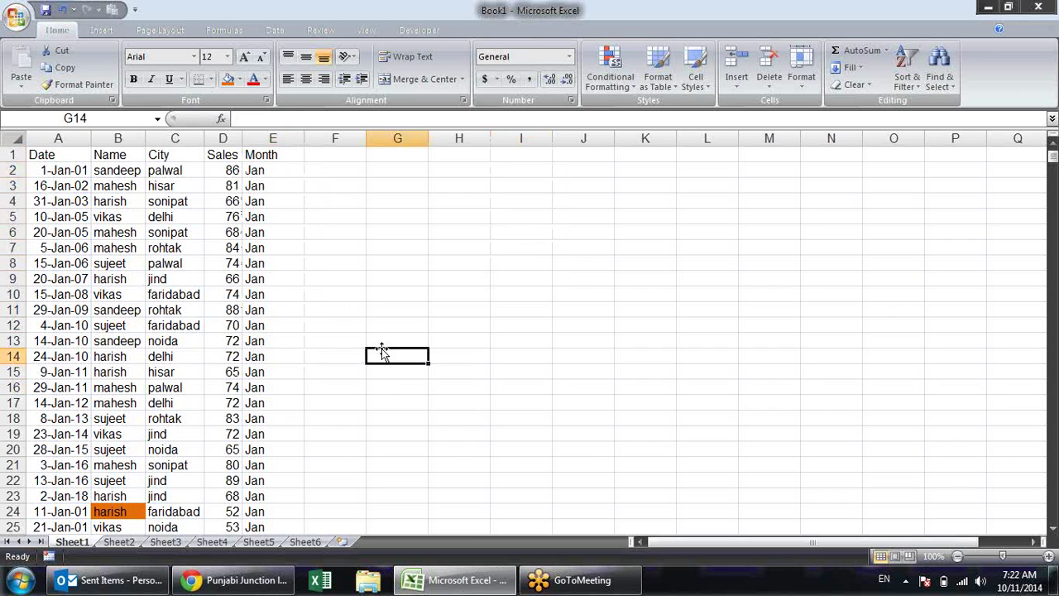
click(291, 247)
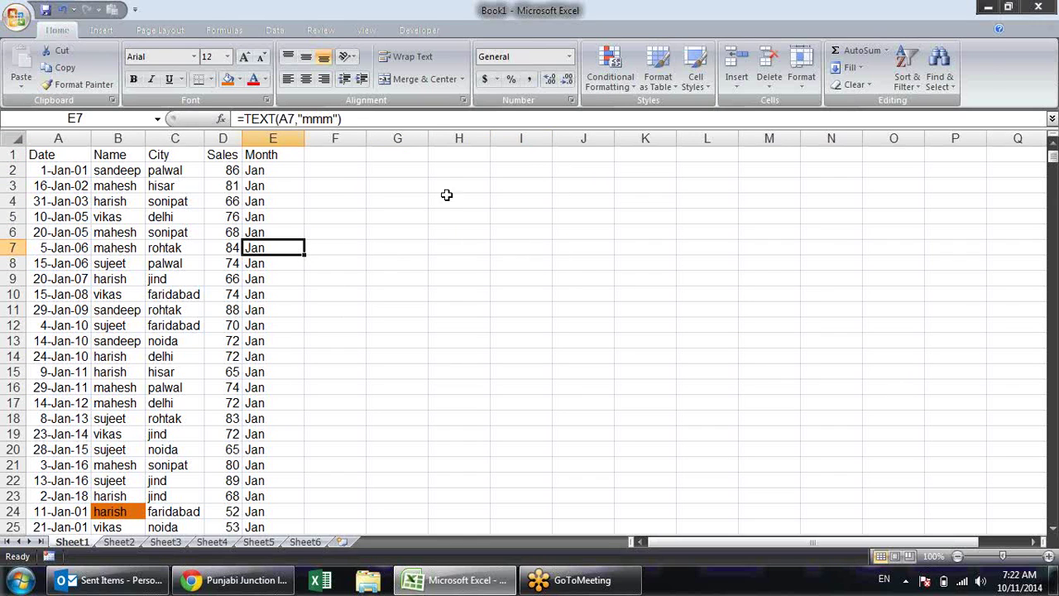
click(17, 18)
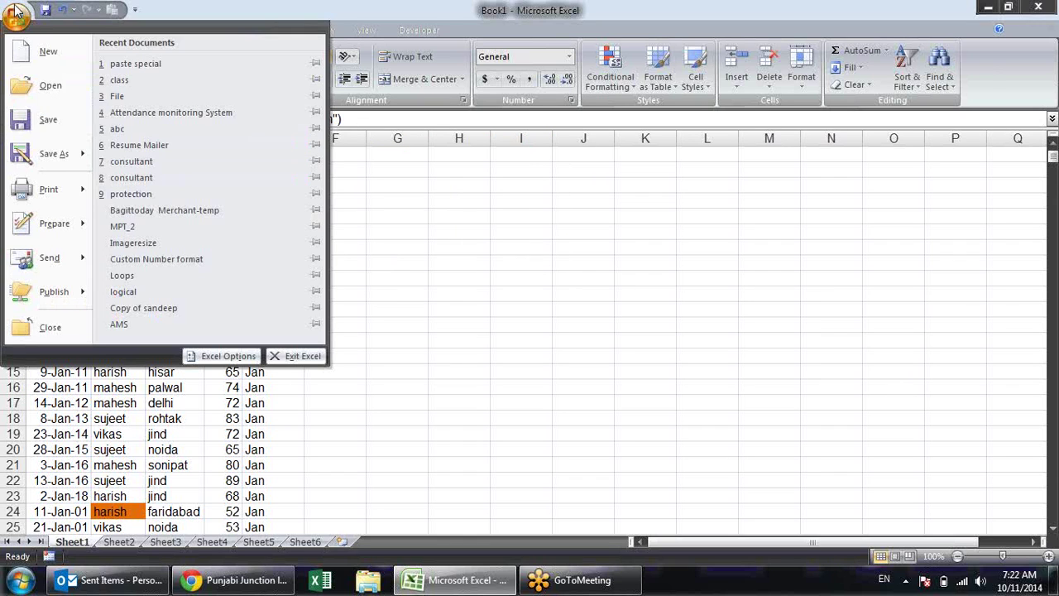
Close Excel Options unchanged, then inspect cells D2, E4, A2 and A1
click(236, 360)
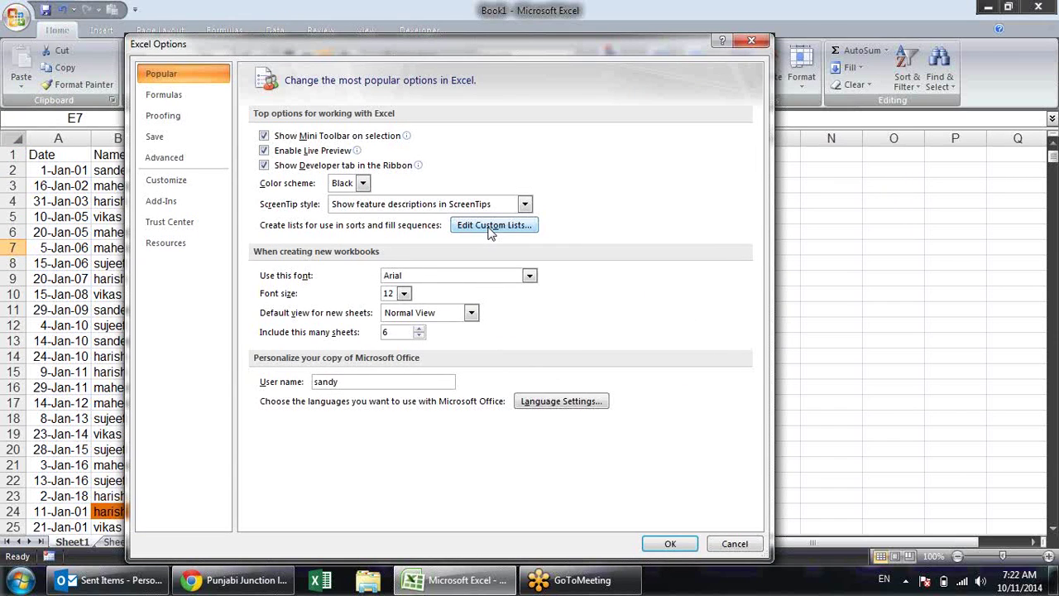
click(750, 41)
click(644, 232)
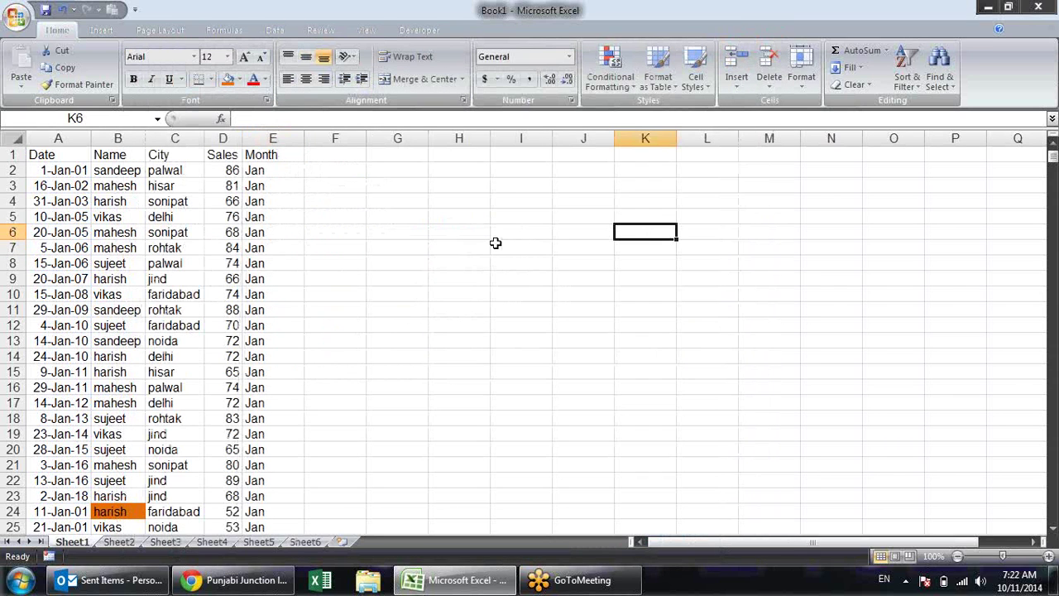
click(235, 172)
click(269, 202)
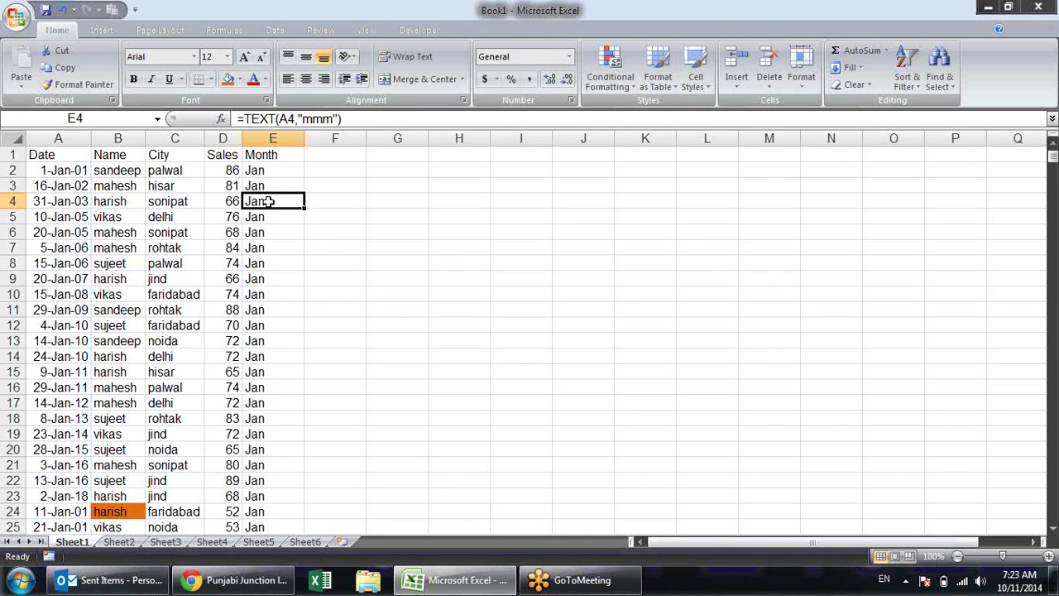
click(63, 174)
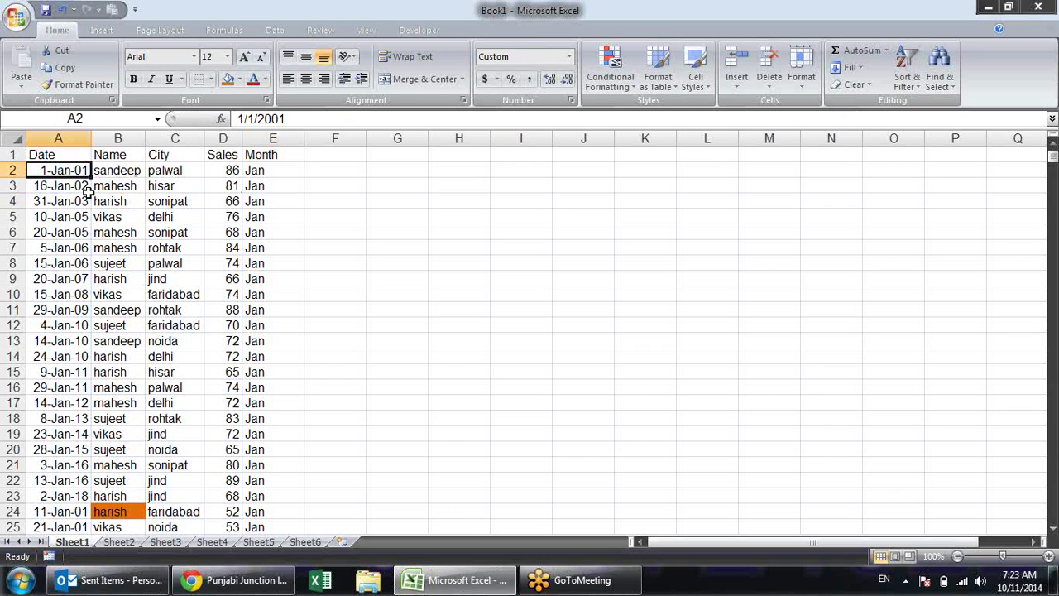
click(83, 154)
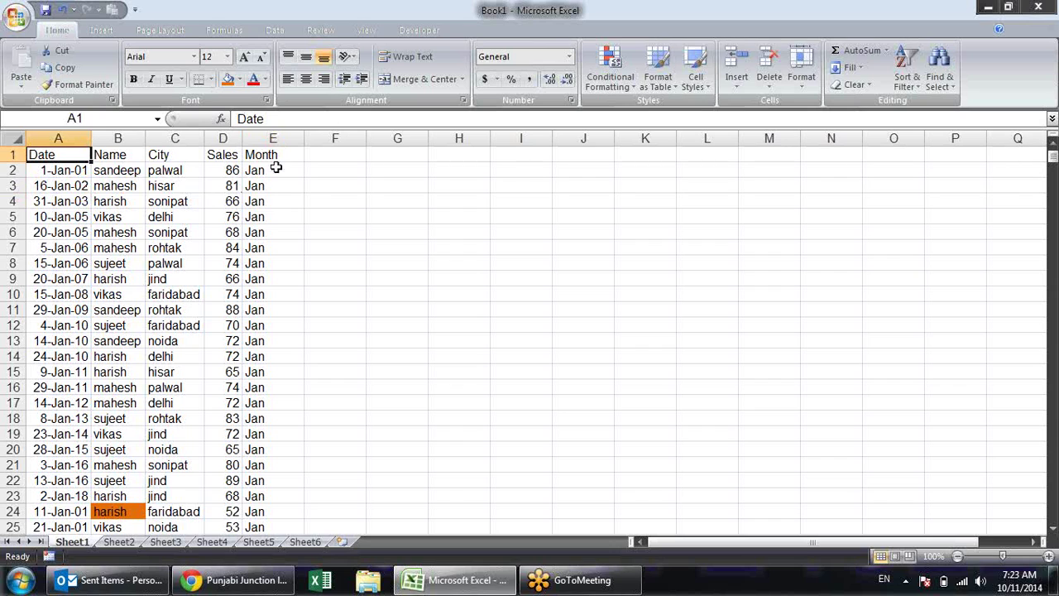
click(264, 156)
click(56, 151)
click(906, 86)
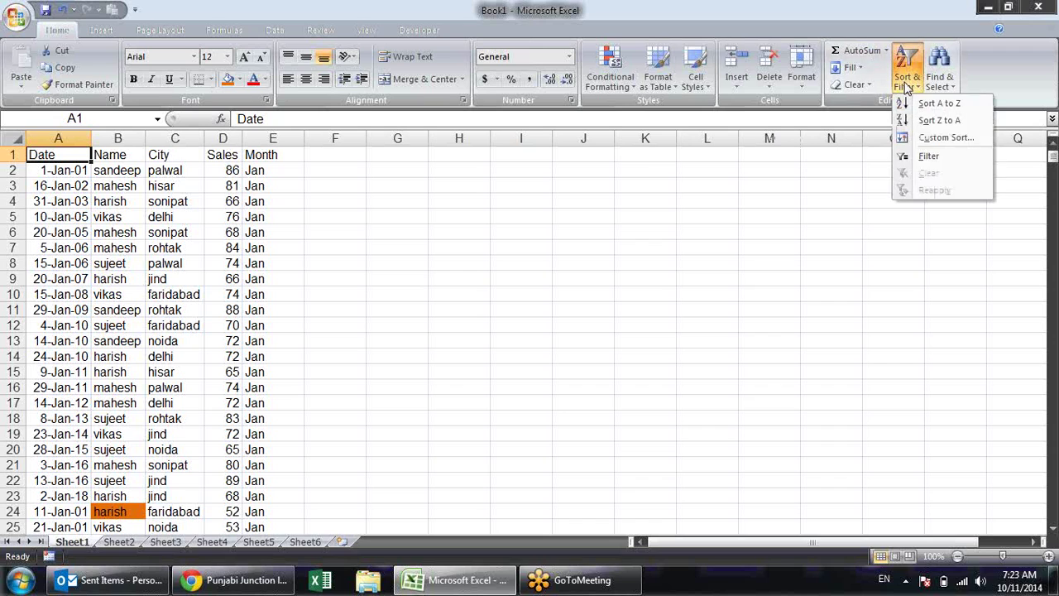
click(910, 157)
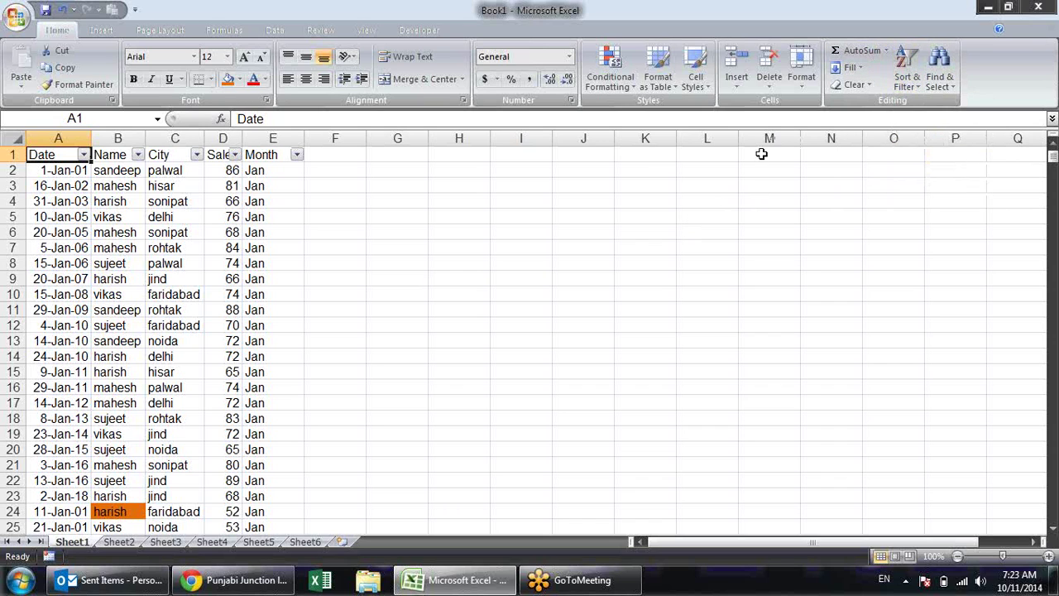
click(910, 83)
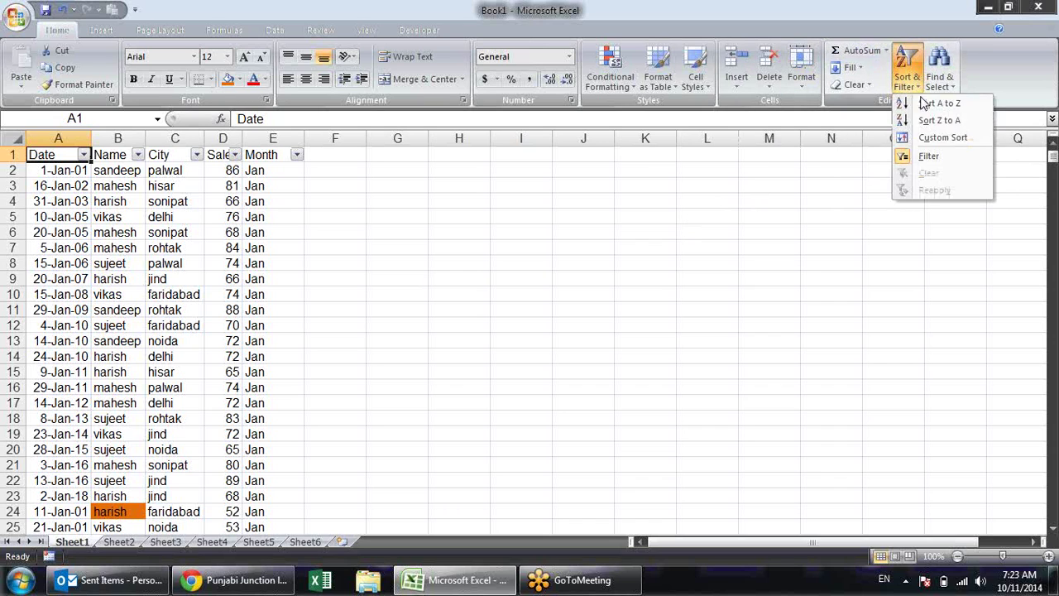
click(929, 156)
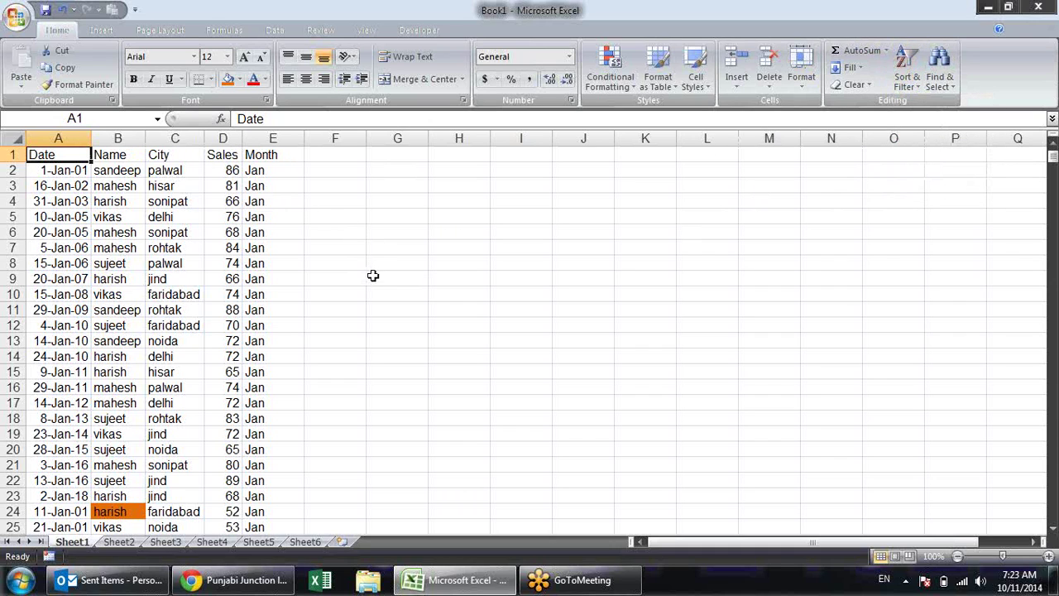
key(ctrl+shift+l)
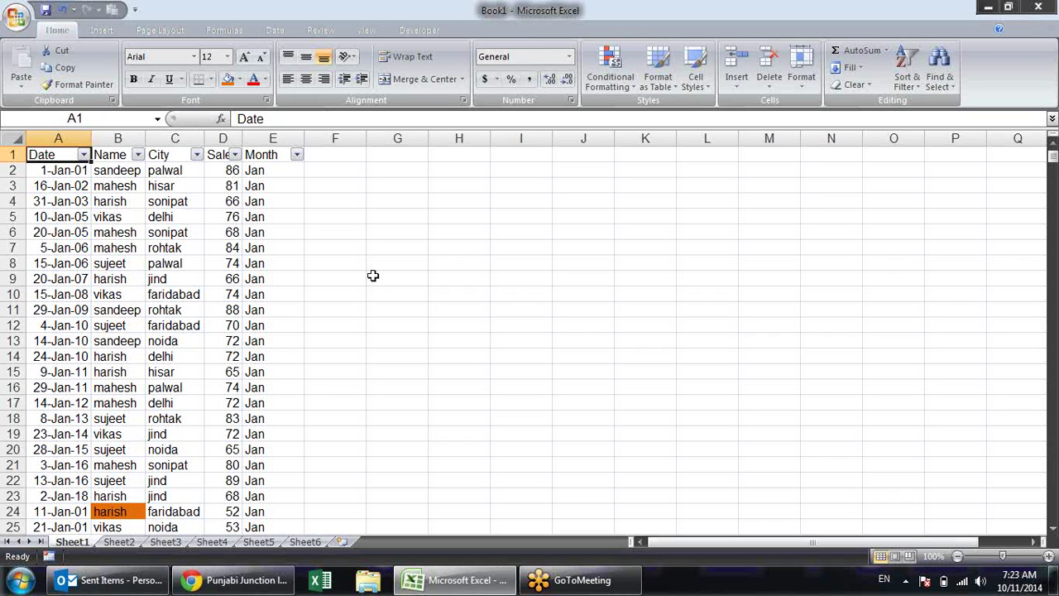
key(ctrl+shift+l)
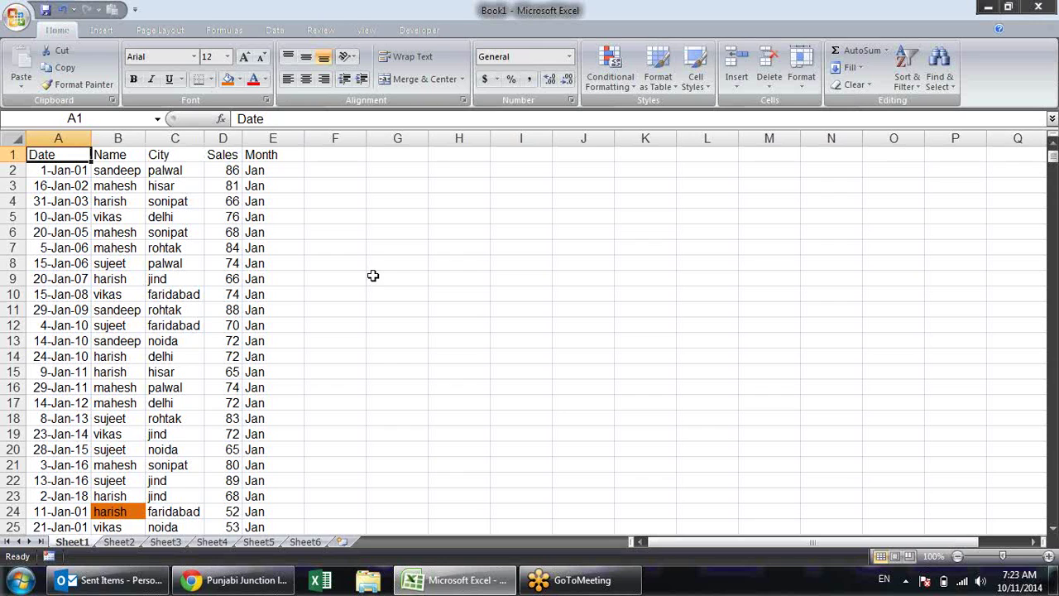
click(276, 30)
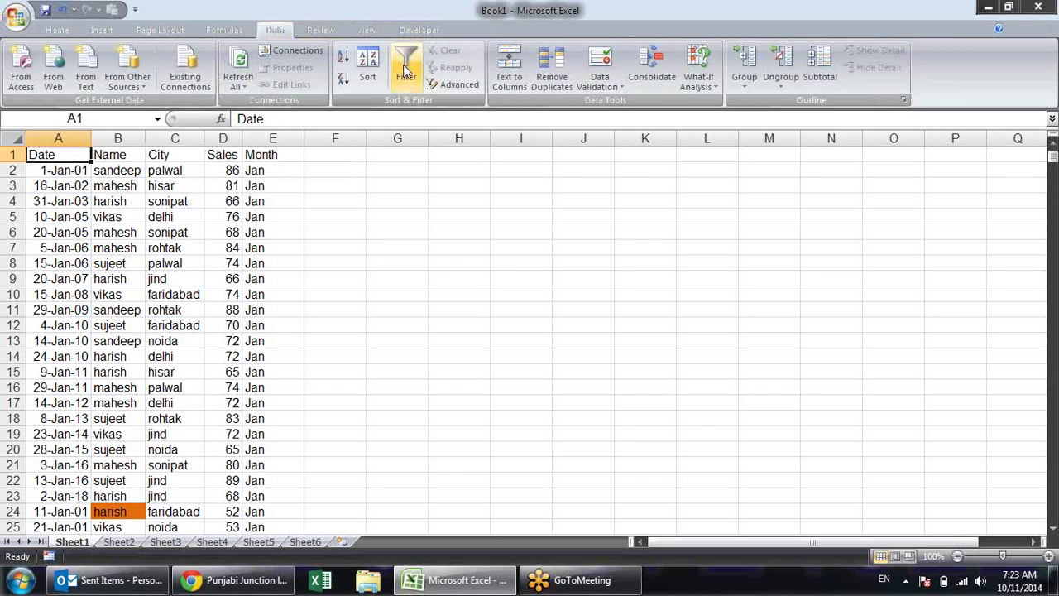
key(alt+a)
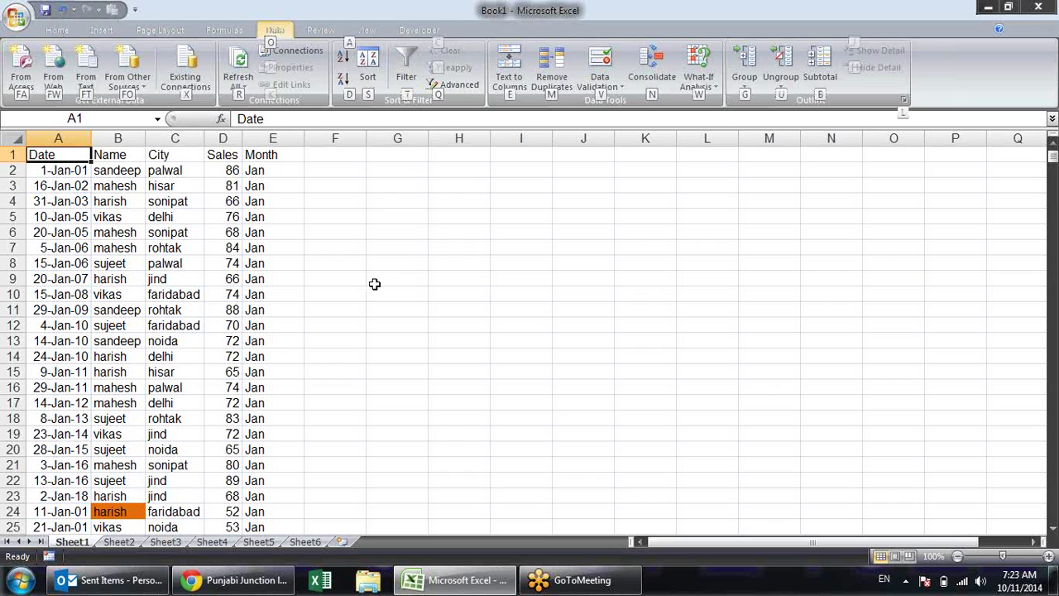
key(t)
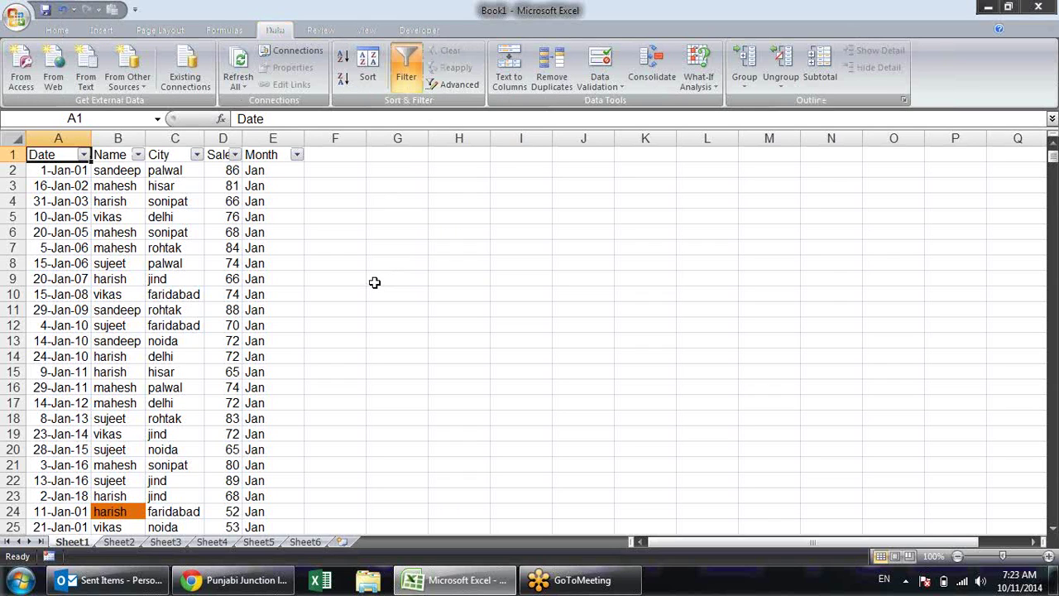
key(alt+a)
key(t)
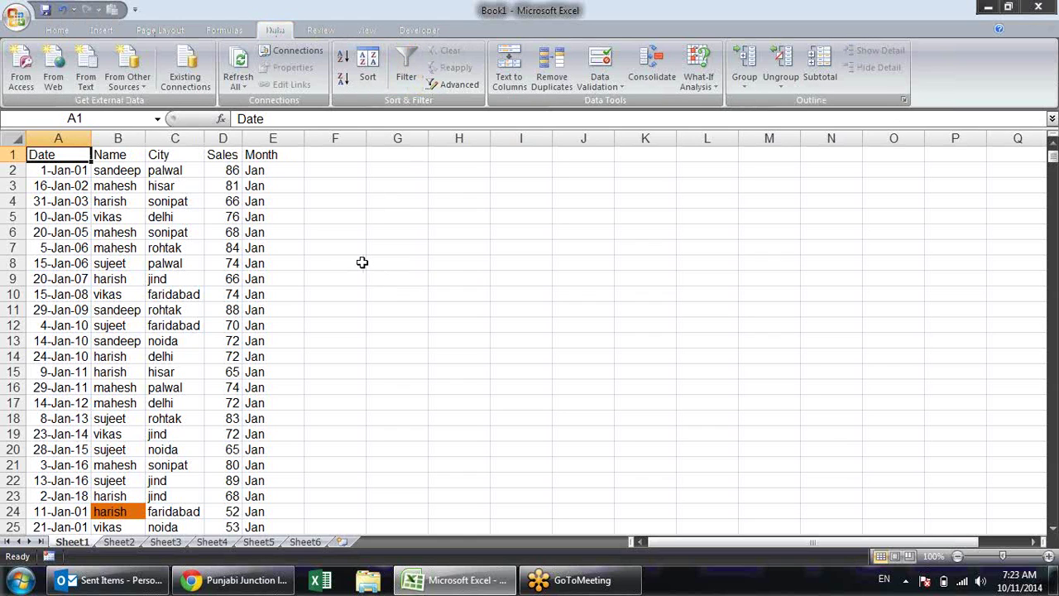
click(57, 30)
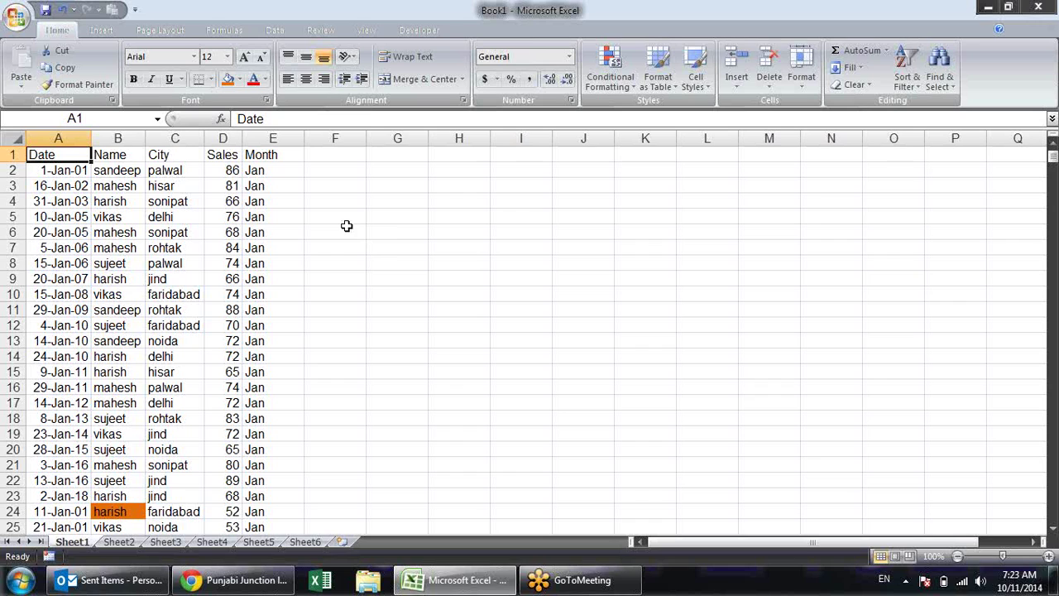
click(222, 201)
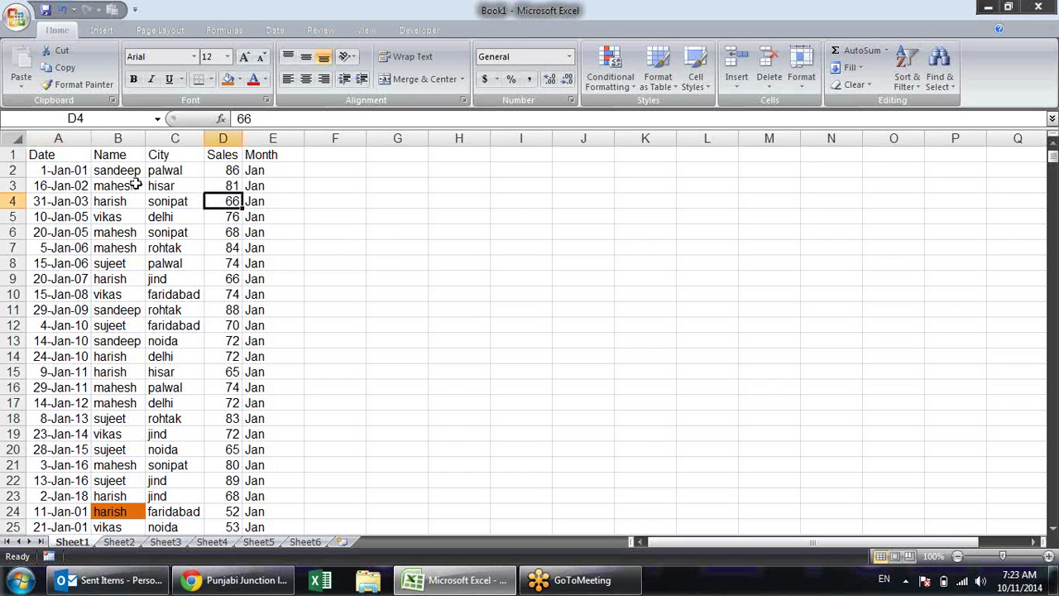
Turn on AutoFilter for headers A1:E1 and preview the Date, Name and Sales filter lists
drag(62, 157, 273, 155)
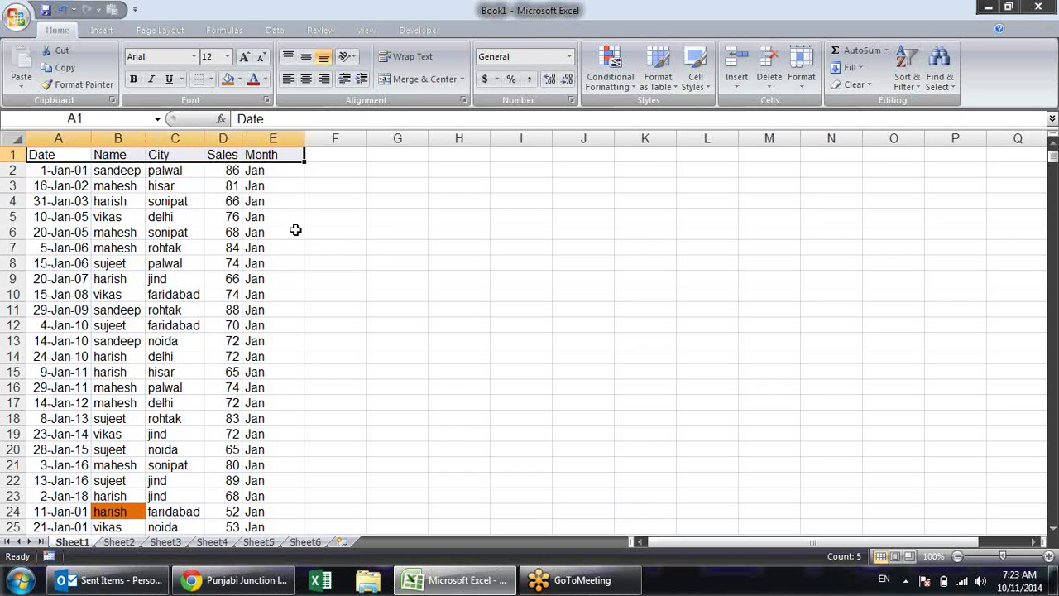
key(ctrl+shift+l)
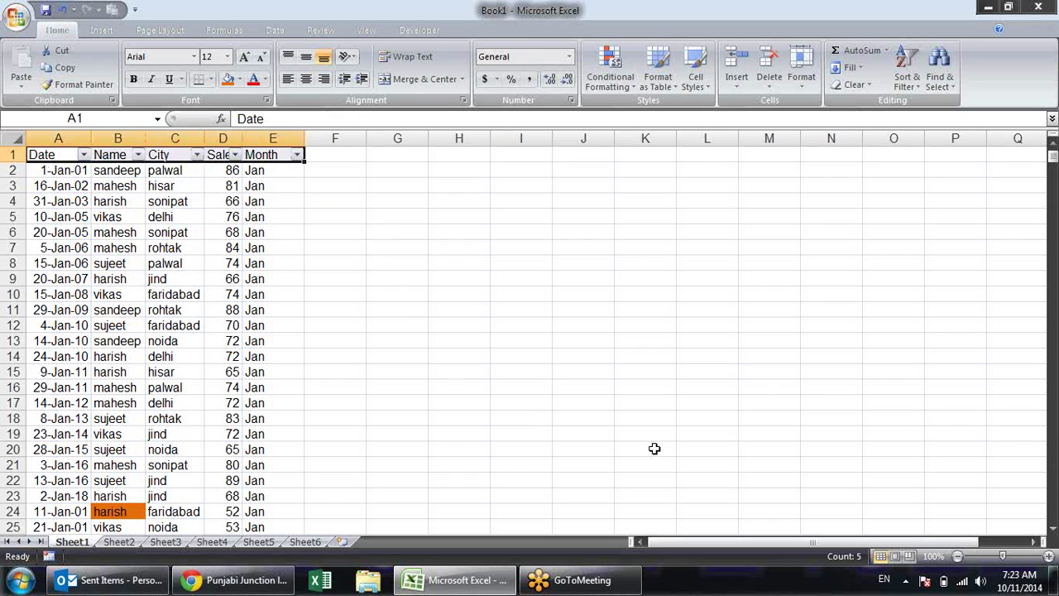
click(449, 293)
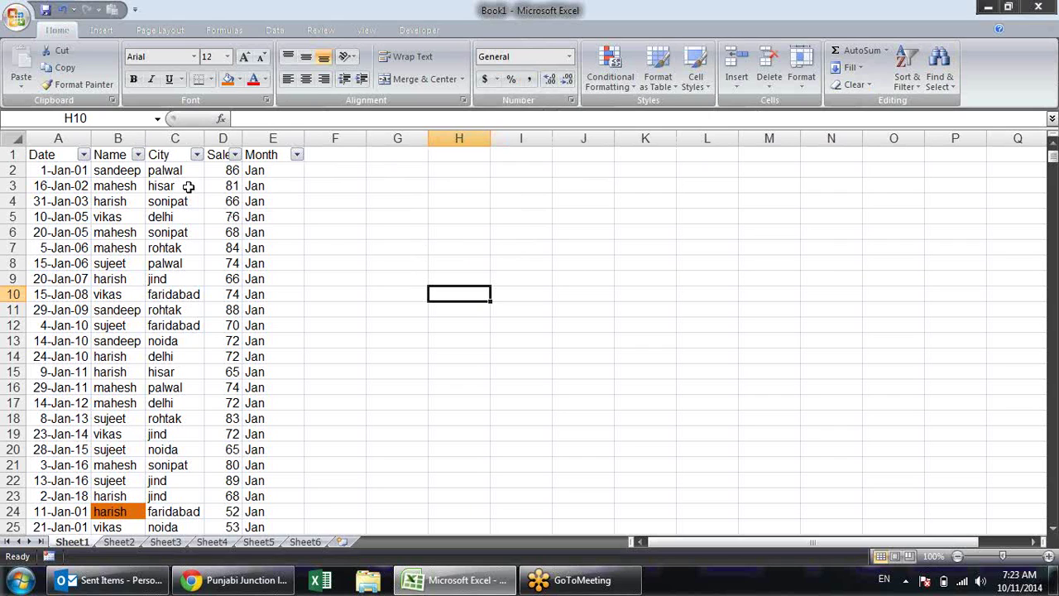
click(85, 155)
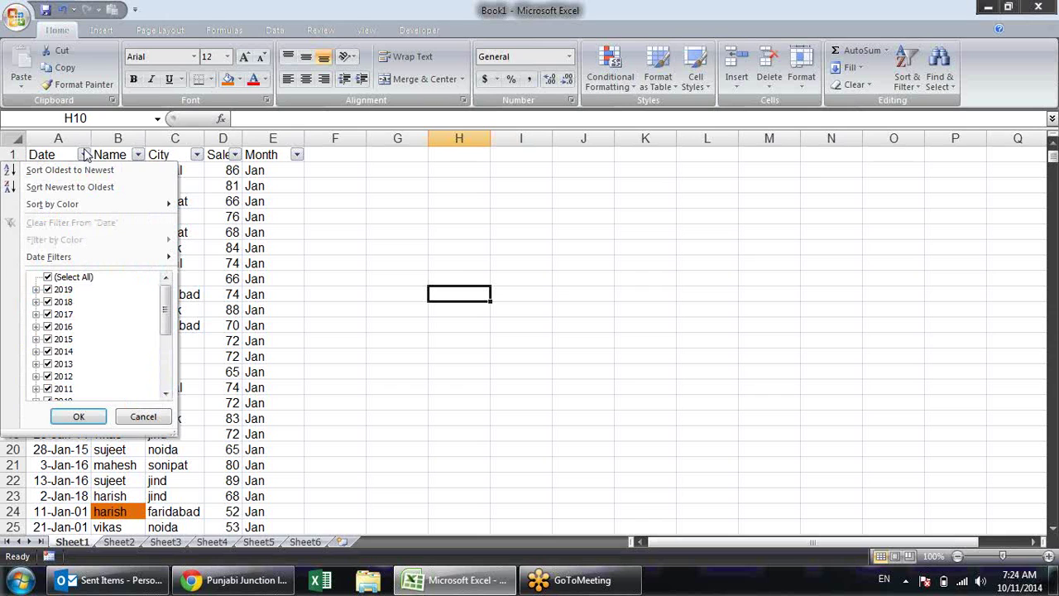
click(138, 154)
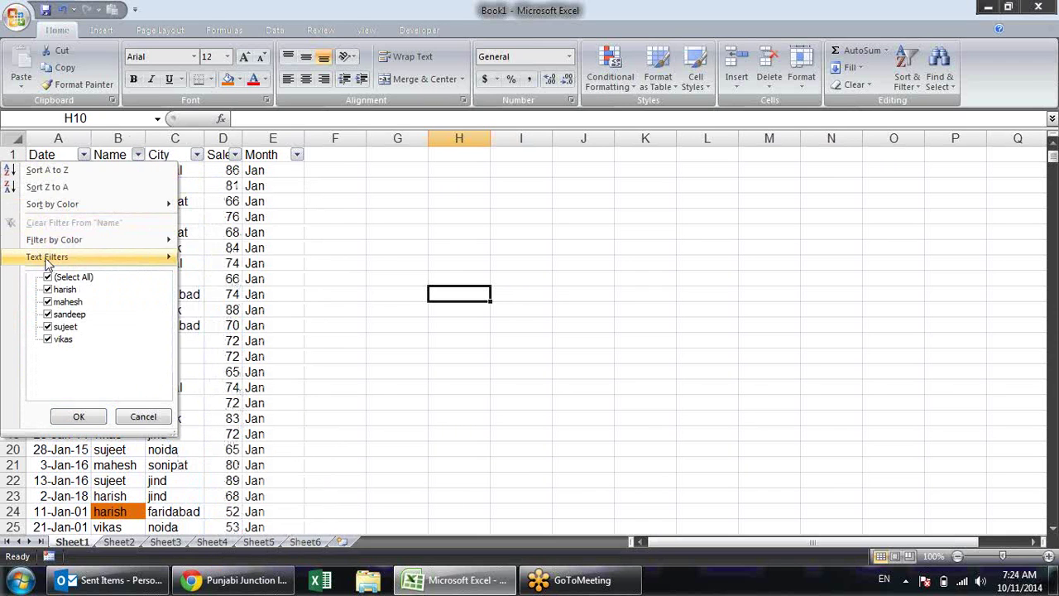
mouse_move(47, 256)
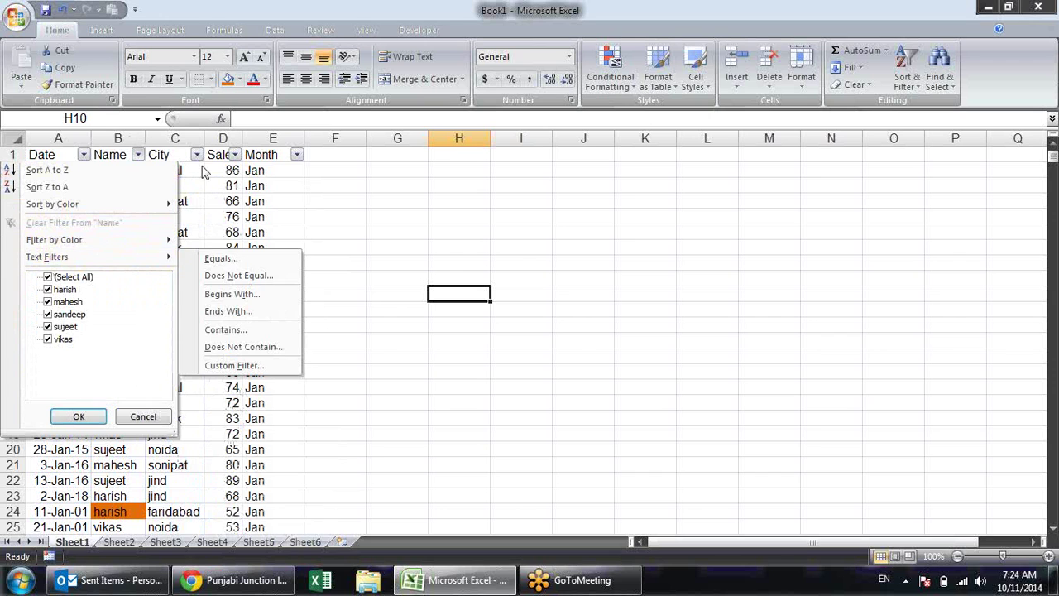
click(235, 155)
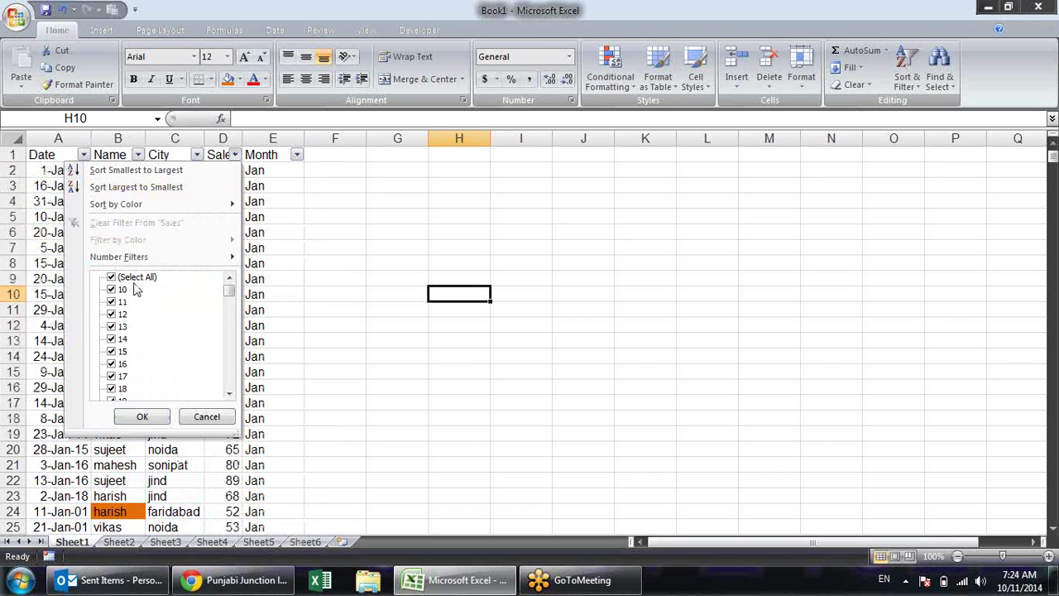
mouse_move(119, 257)
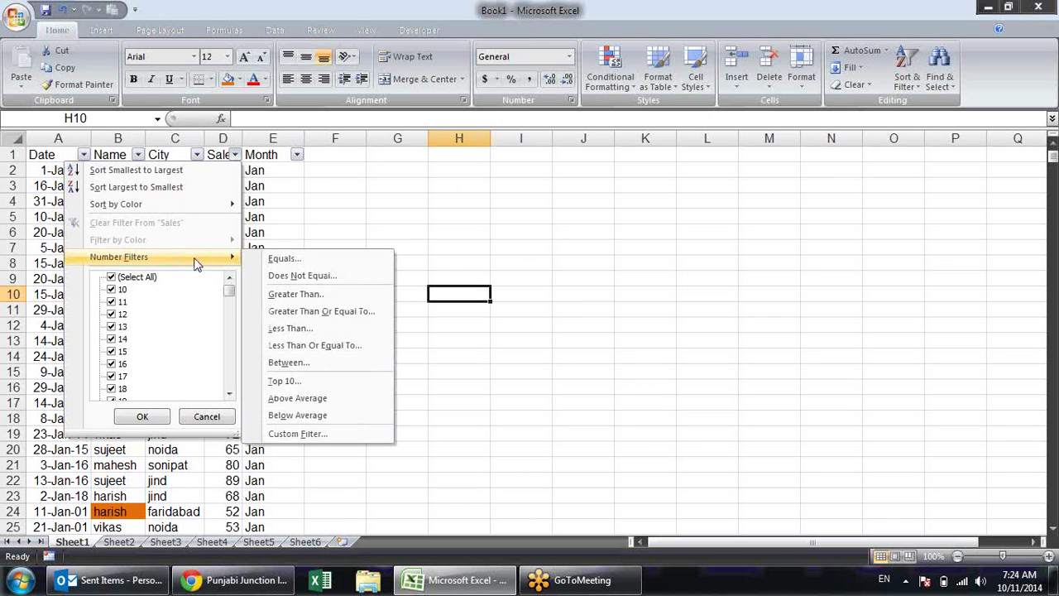
click(406, 216)
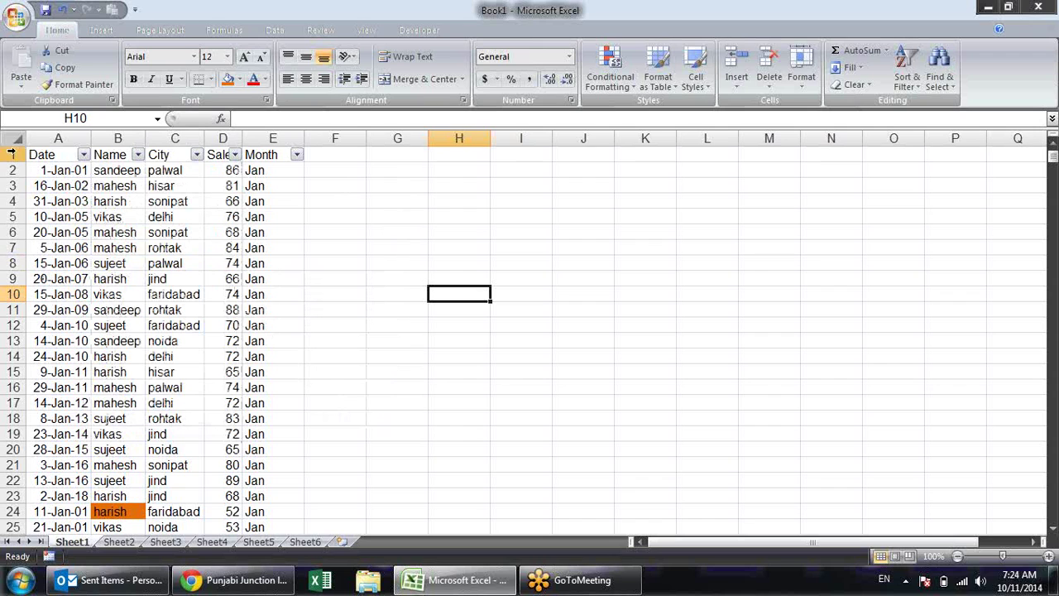
In the Date filter, browse 2019's dates and clear every year
click(84, 155)
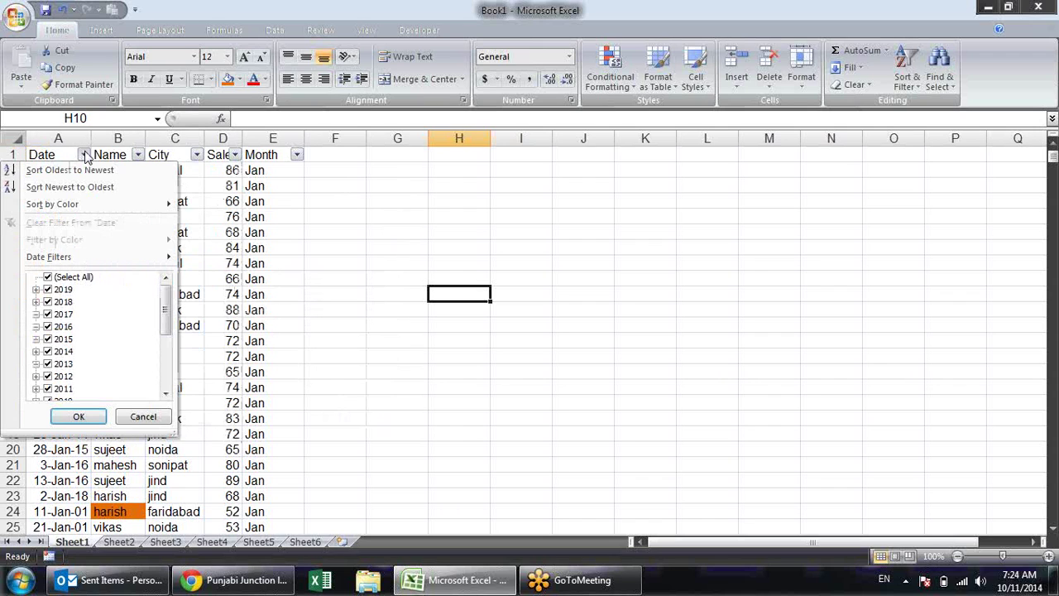
mouse_move(165, 312)
mouse_down()
mouse_move(163, 361)
mouse_move(164, 298)
mouse_up()
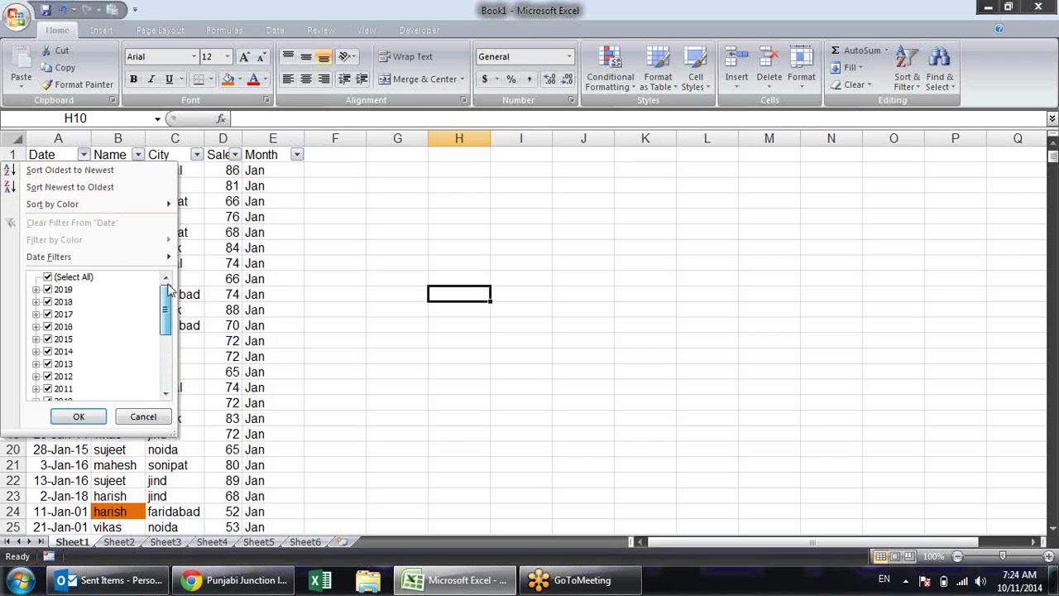
click(36, 290)
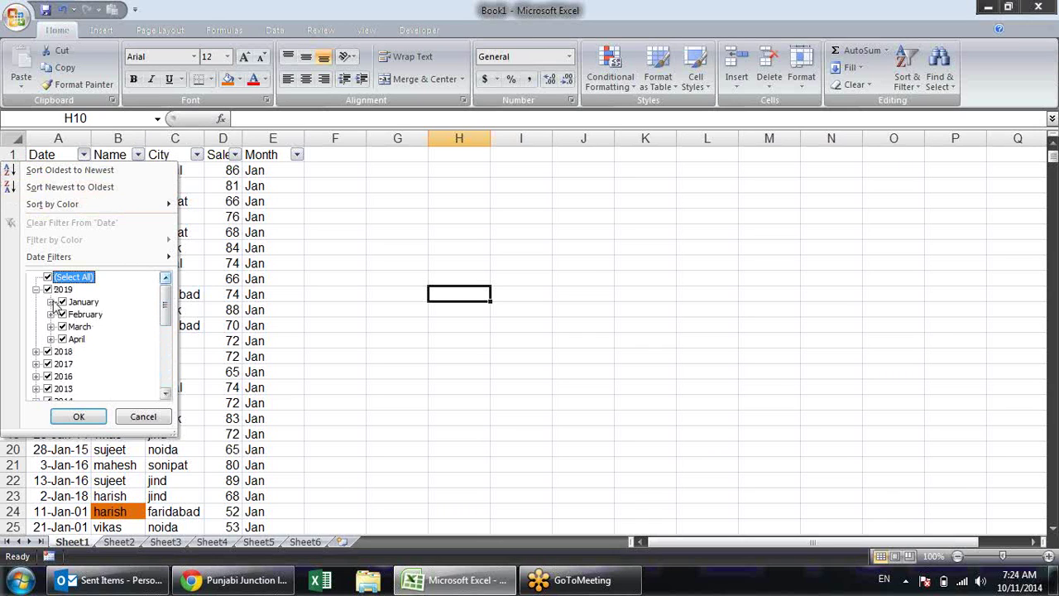
click(51, 301)
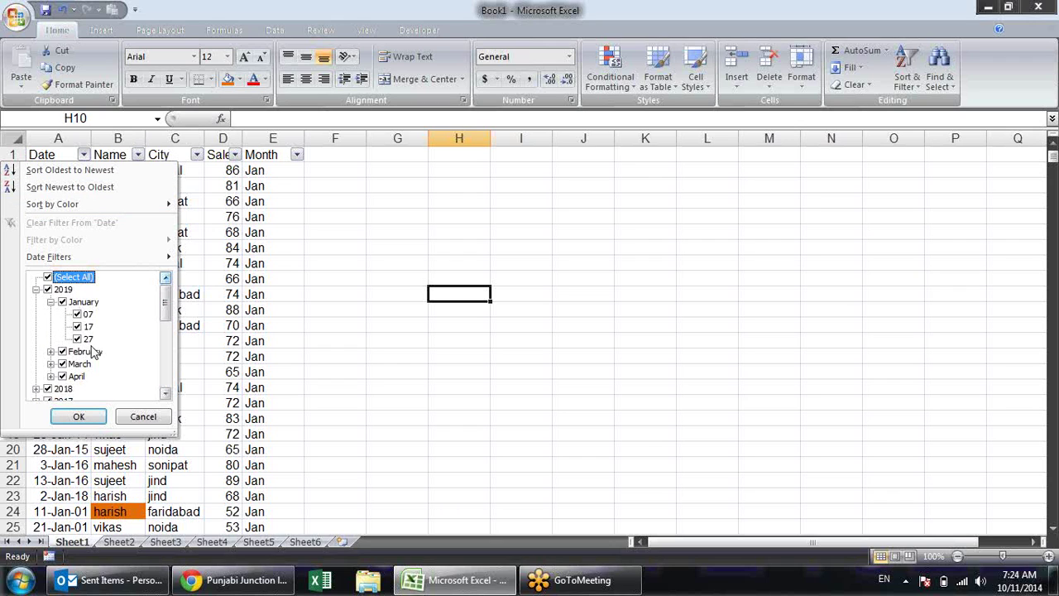
click(35, 290)
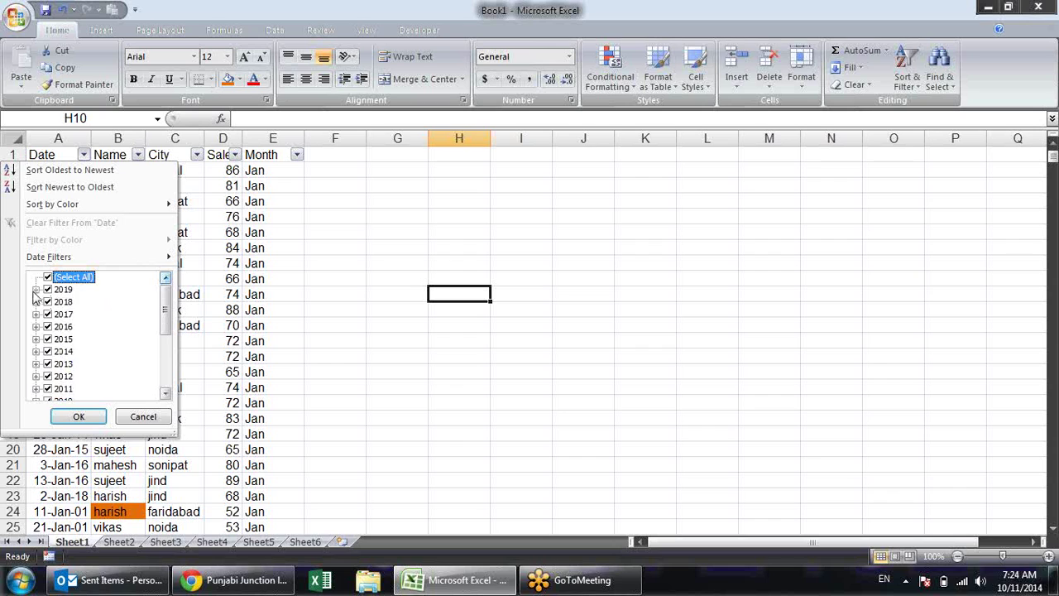
click(48, 279)
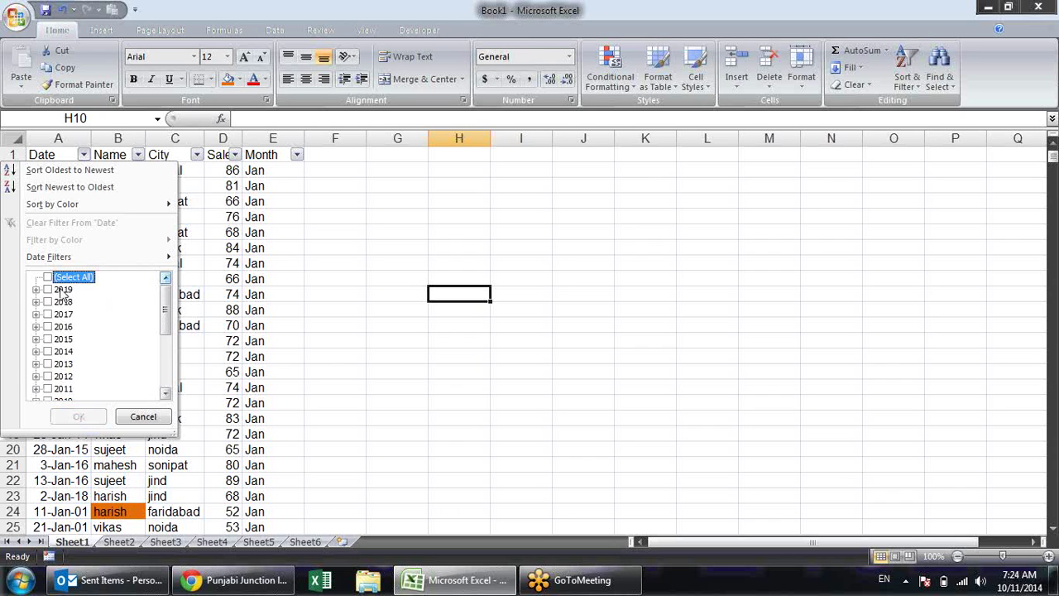
mouse_move(172, 306)
mouse_down()
mouse_move(166, 371)
mouse_move(175, 347)
mouse_up()
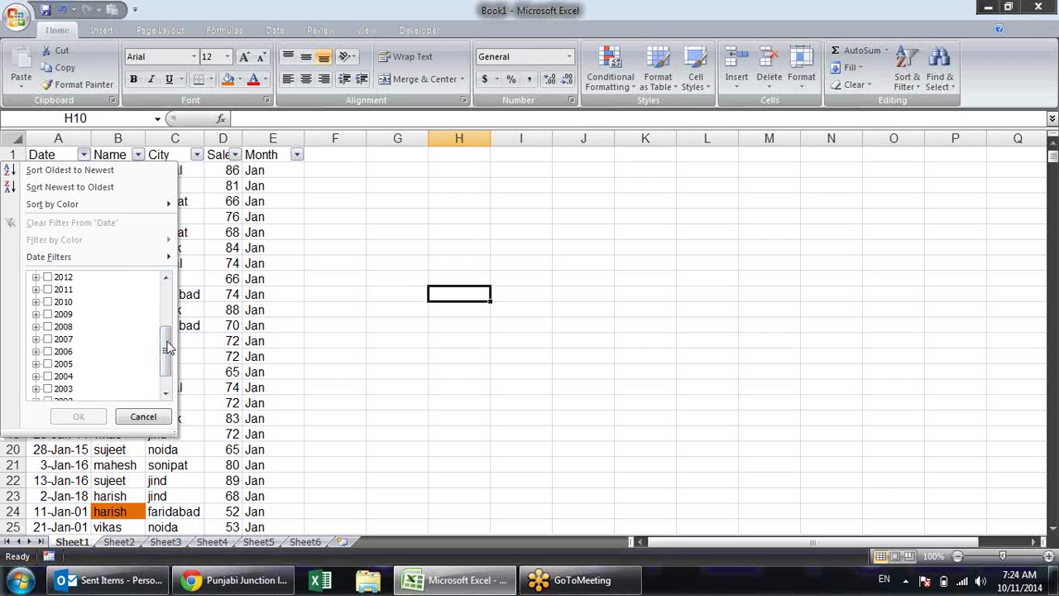
drag(167, 349, 166, 331)
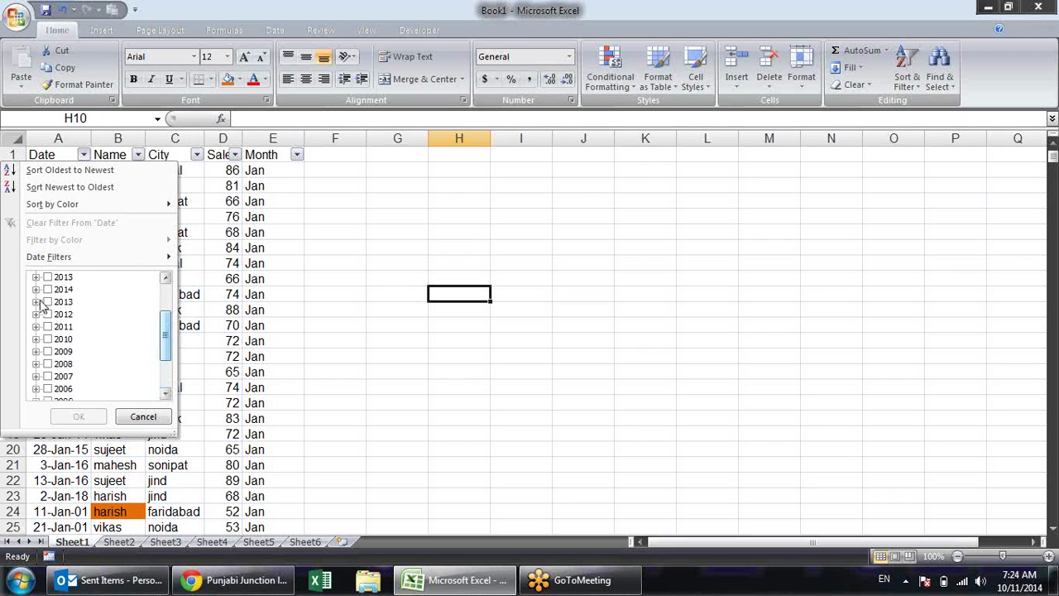
Include April through December 2013 in the Date filter
click(36, 303)
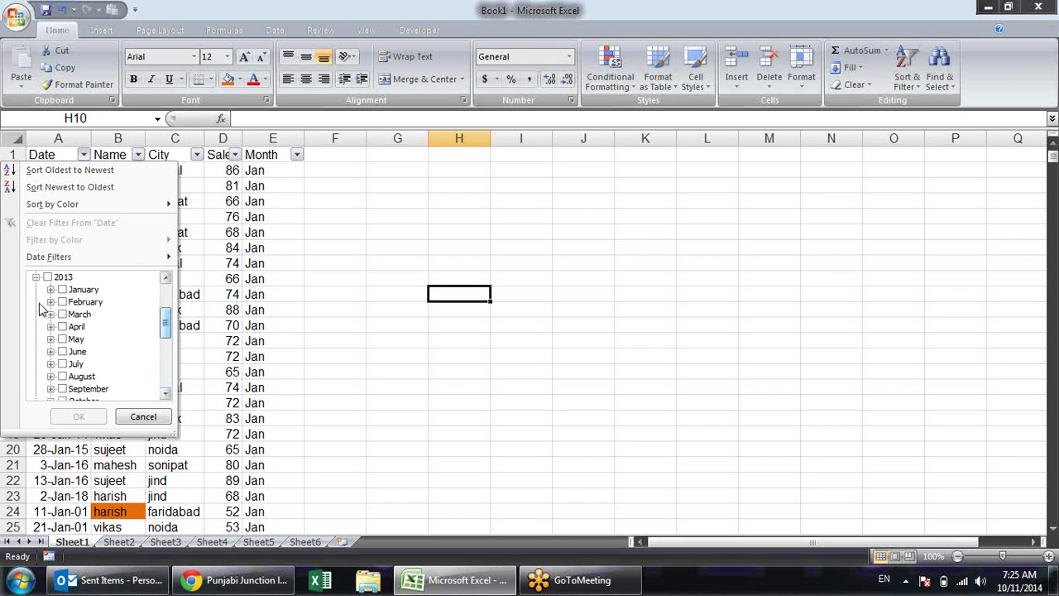
click(49, 277)
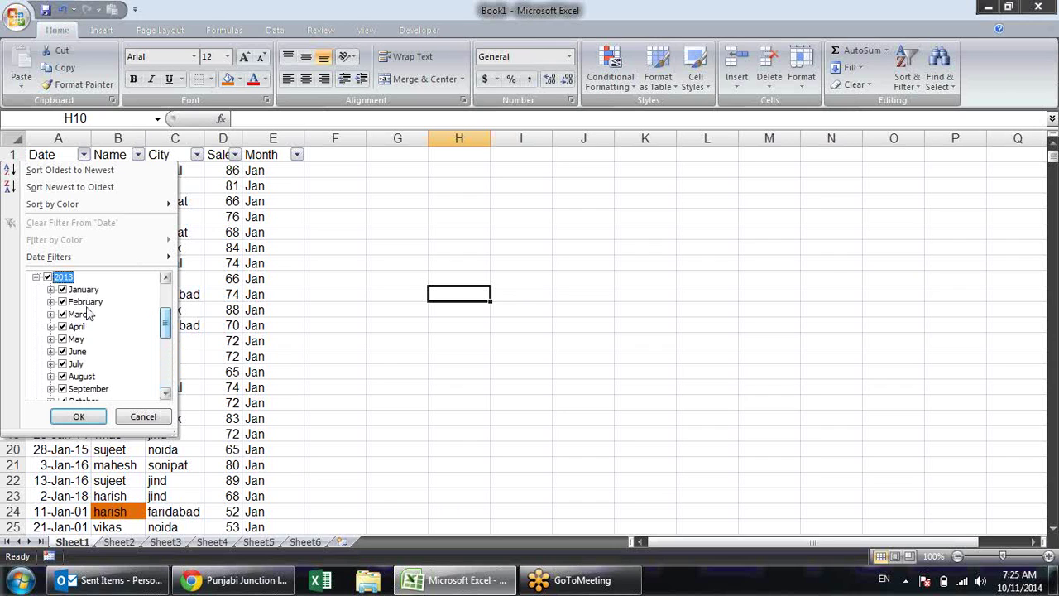
click(62, 290)
click(62, 302)
click(62, 314)
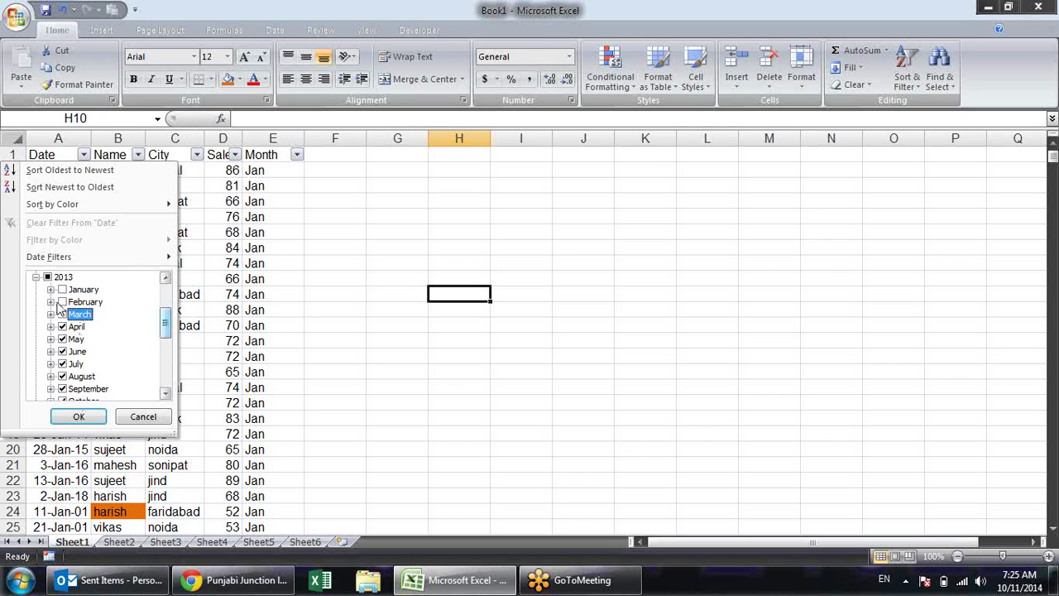
click(36, 278)
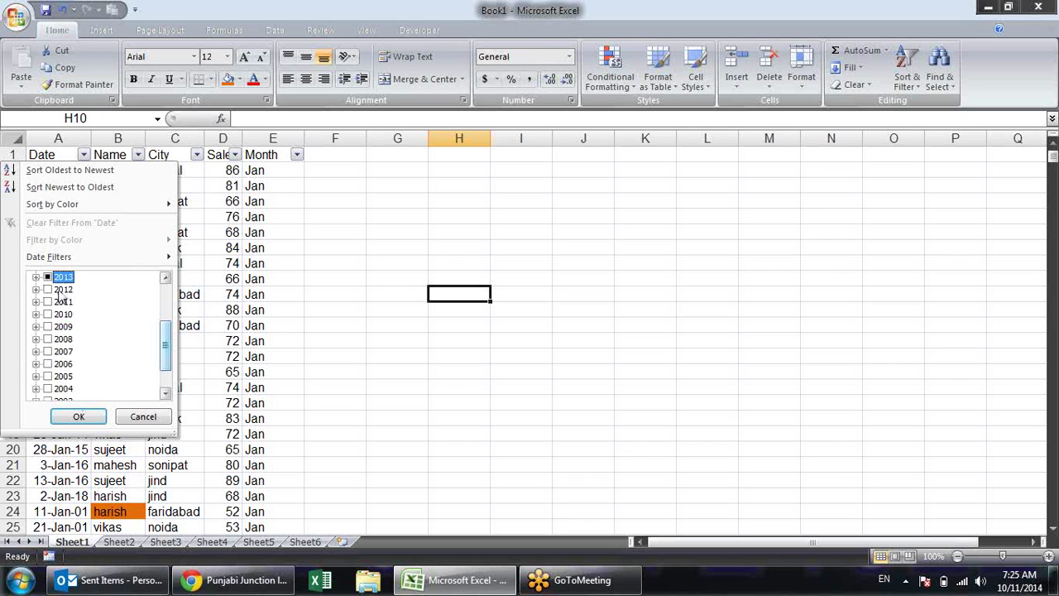
click(165, 278)
click(166, 278)
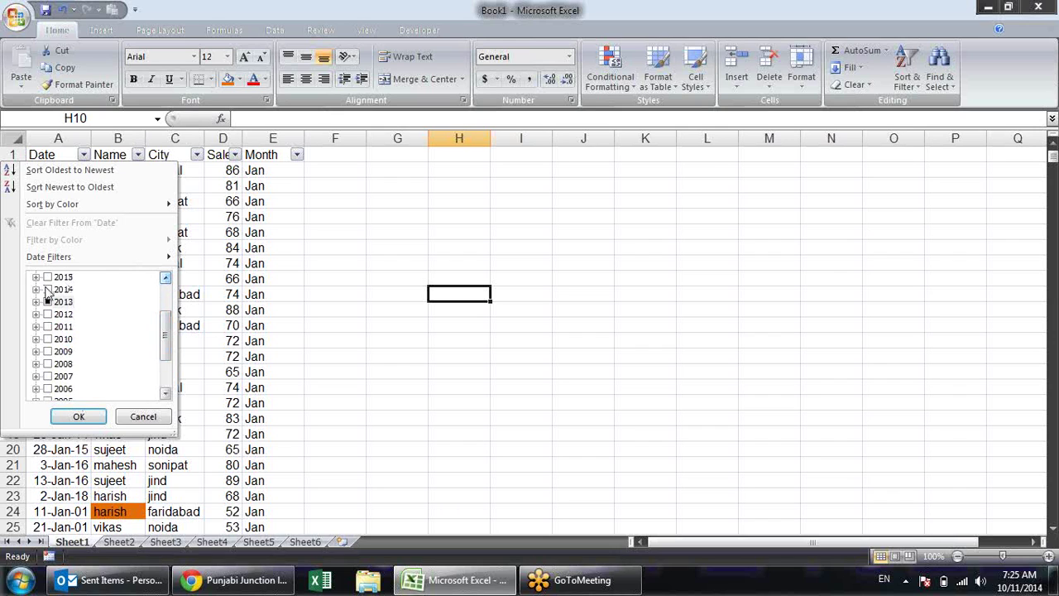
Add January–March 2014 and apply the Apr 2013–Mar 2014 filter
click(36, 290)
click(62, 290)
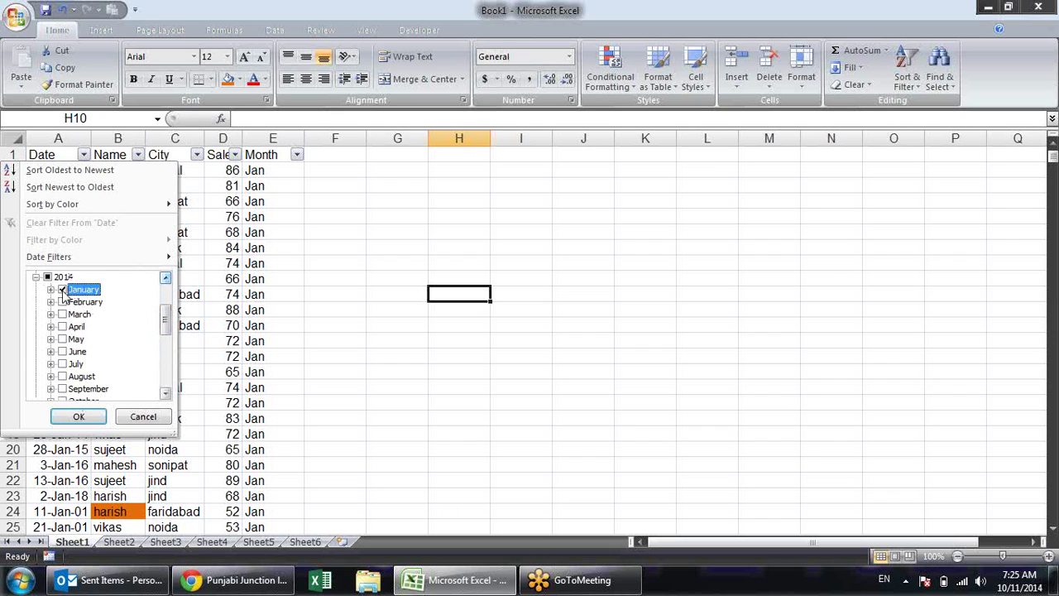
click(62, 302)
click(63, 314)
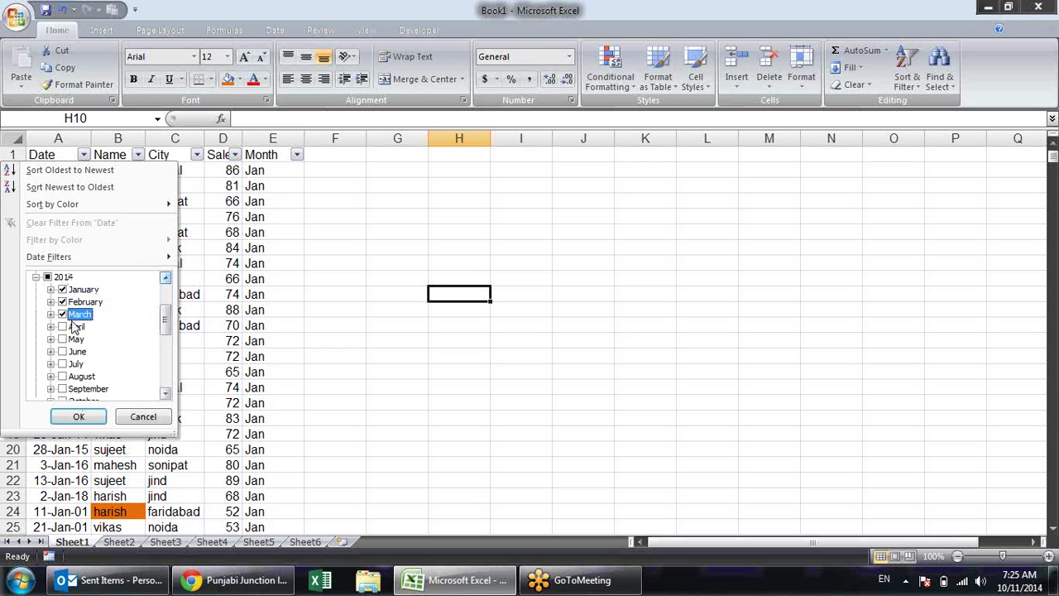
click(36, 277)
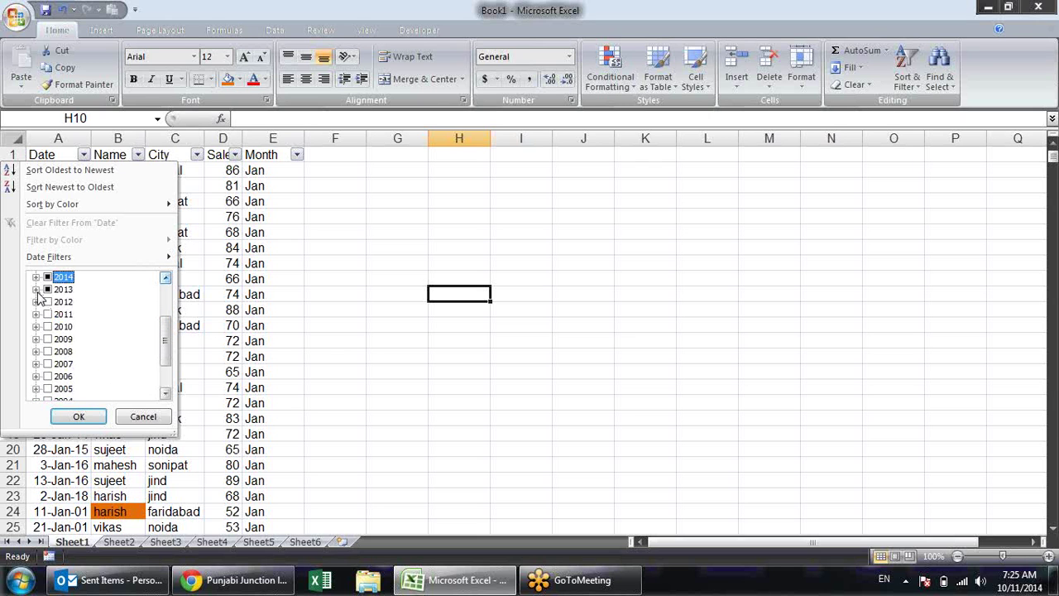
click(86, 415)
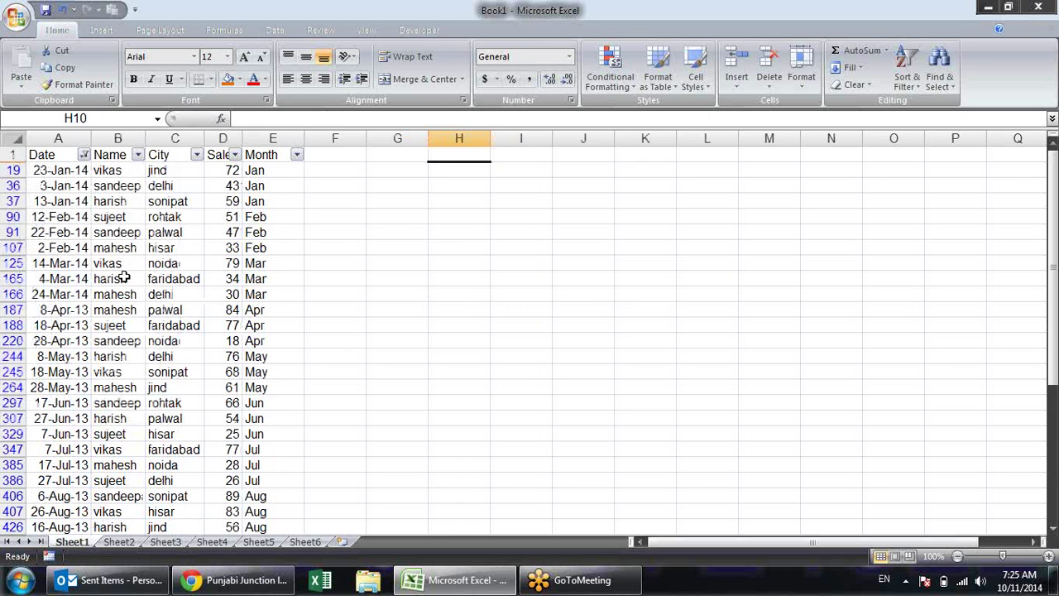
Review the filtered rows, then reselect all dates to show every row
scroll(123, 279, down, 2)
scroll(122, 279, down, 4)
scroll(123, 279, up, 1)
scroll(122, 279, up, 2)
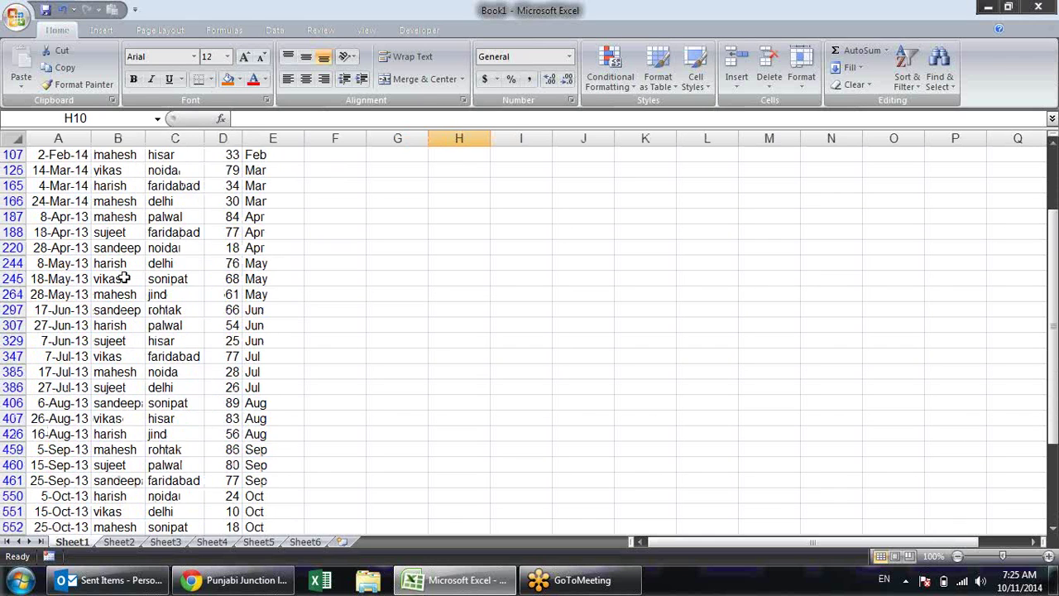
scroll(122, 279, up, 3)
click(84, 155)
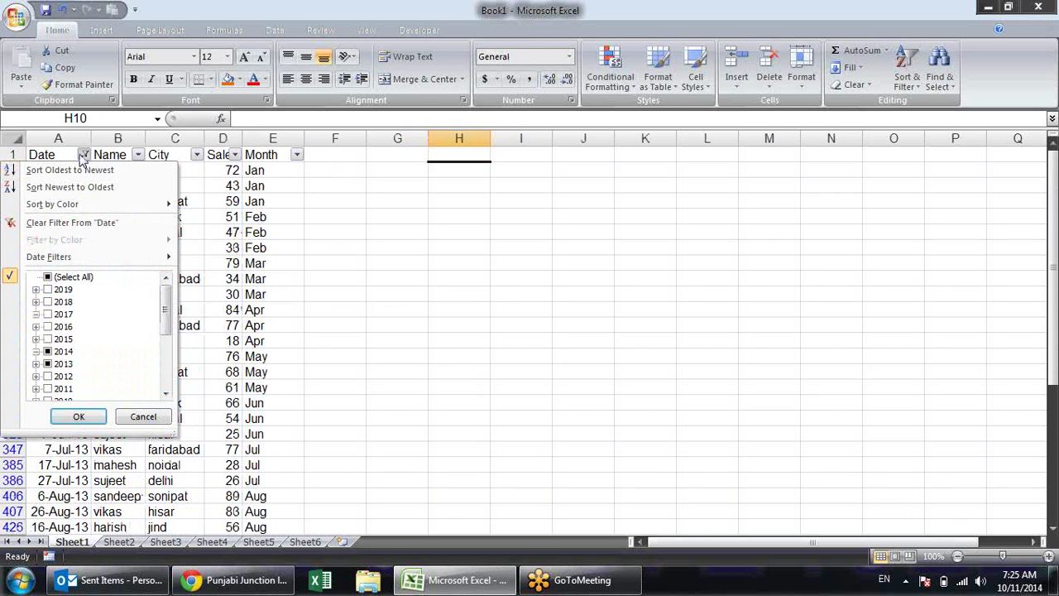
click(55, 281)
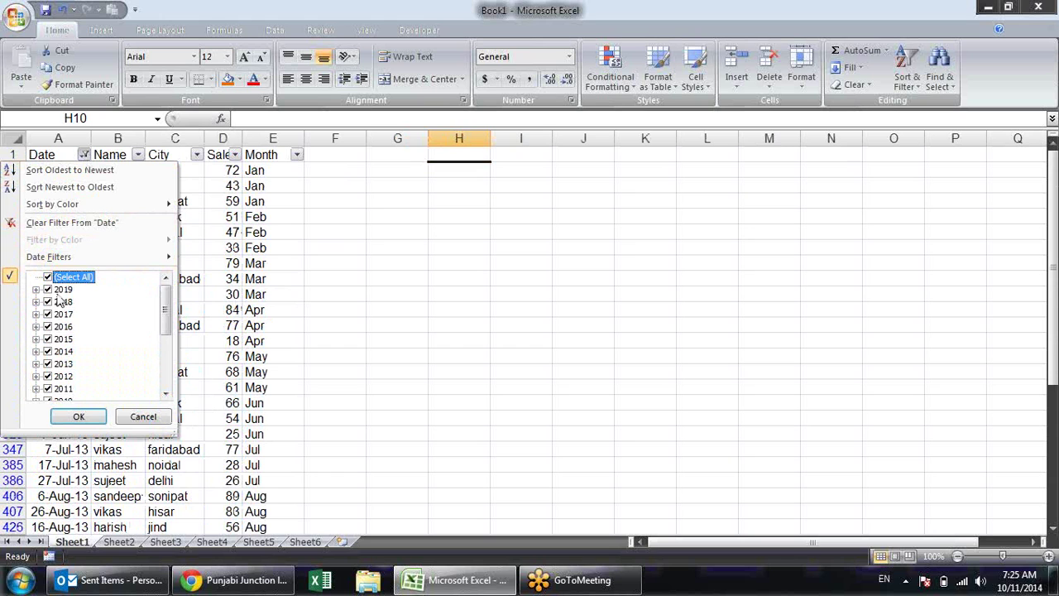
click(79, 418)
click(327, 279)
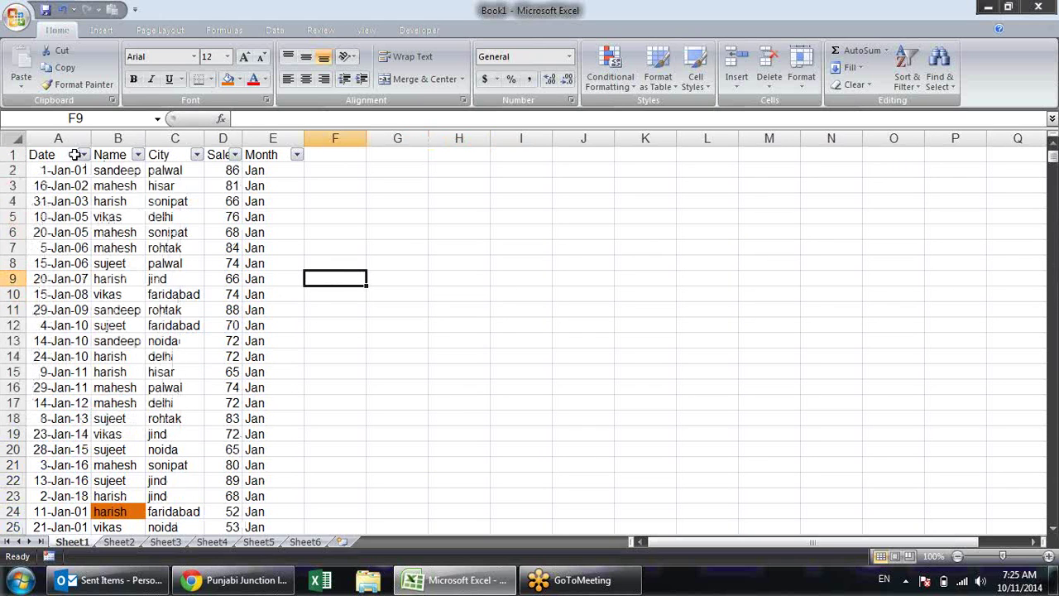
Check the dates in A4, A8, A6 and A2, briefly previewing the Date filter
click(60, 201)
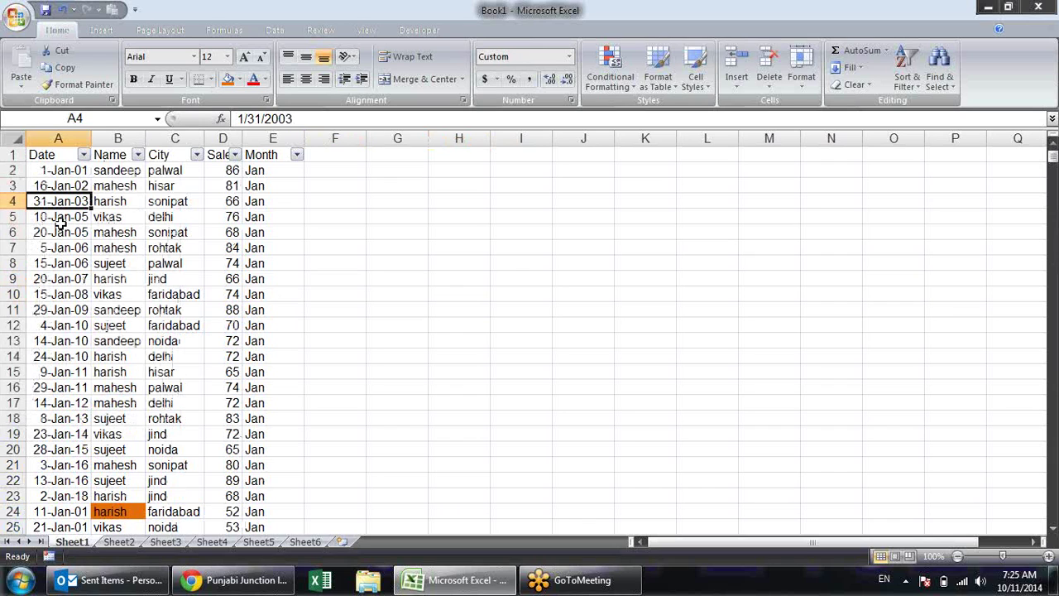
click(84, 155)
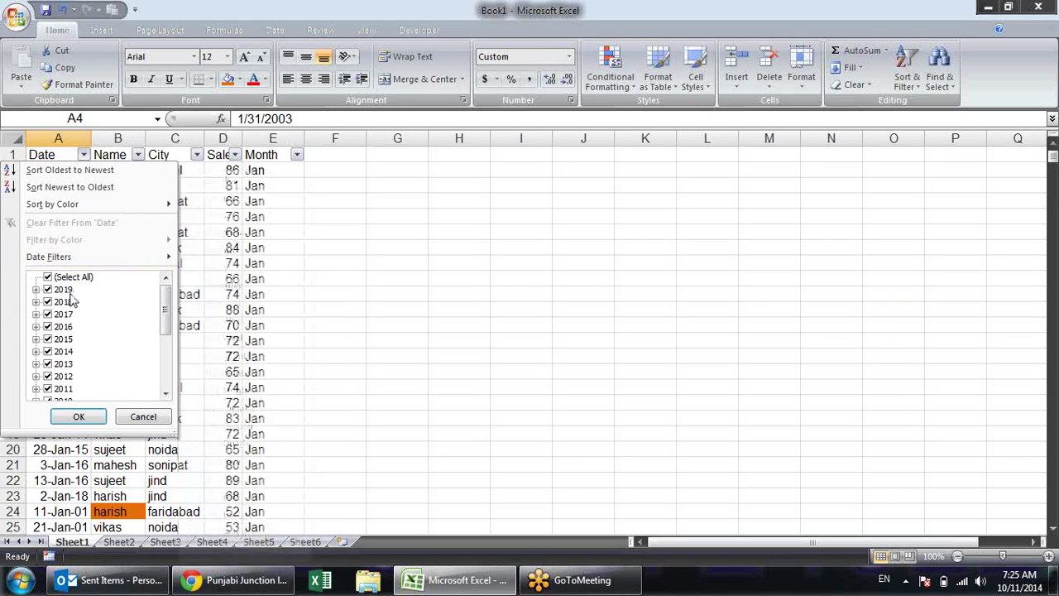
click(48, 478)
click(47, 262)
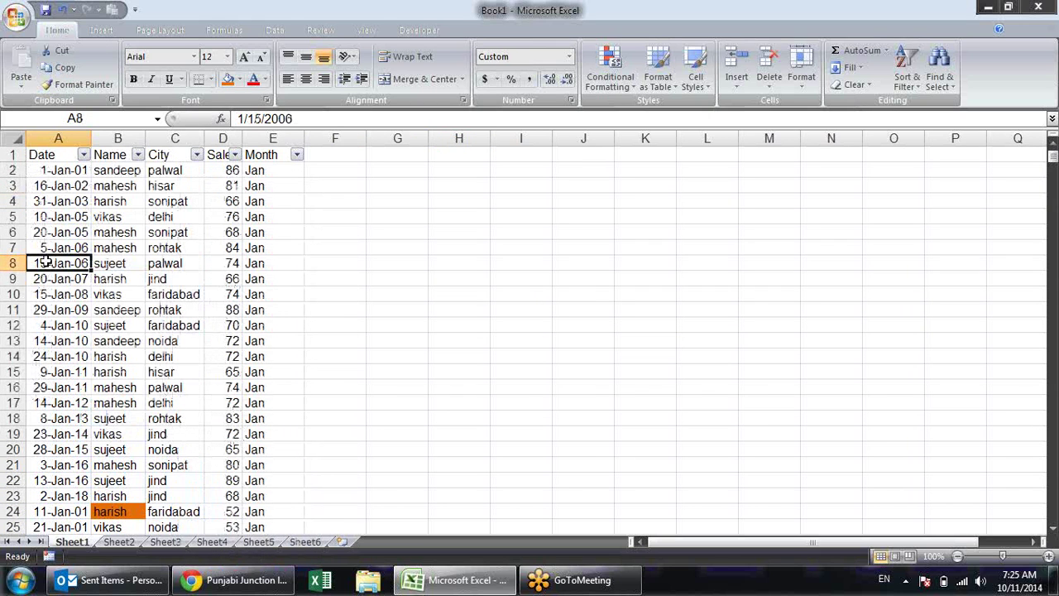
click(45, 232)
click(47, 202)
click(51, 172)
Check more dates in A2–A9, then open the Date column's filter options
click(47, 202)
click(51, 243)
click(46, 274)
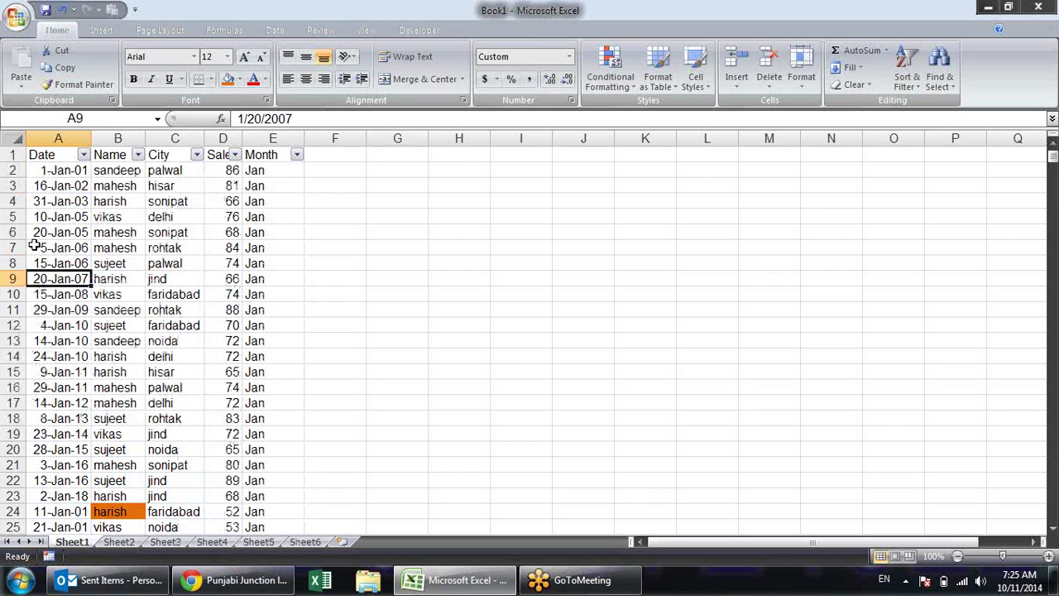
click(36, 203)
click(38, 180)
click(48, 168)
click(46, 199)
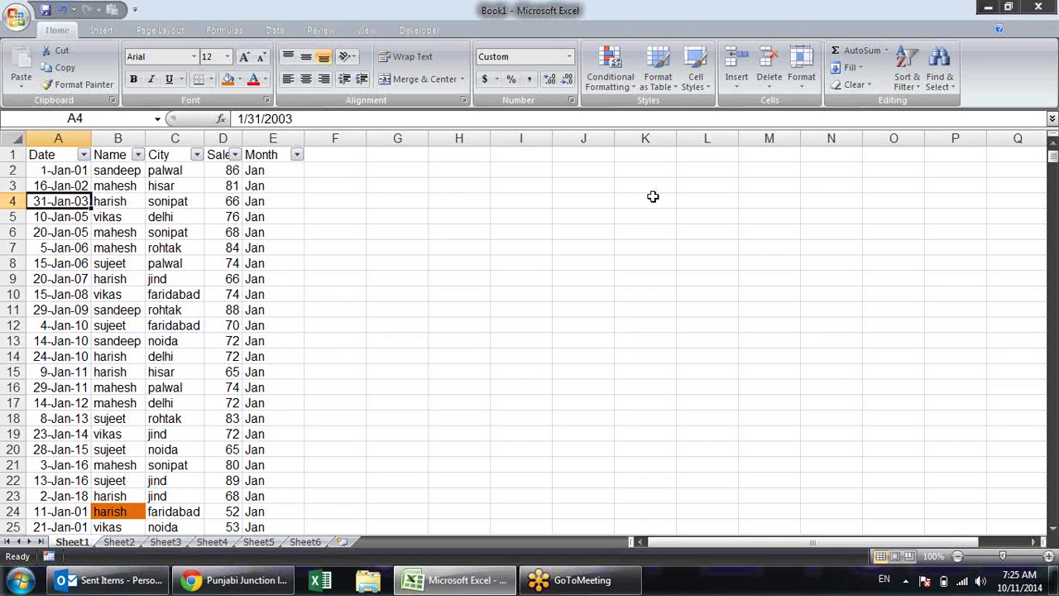
click(84, 154)
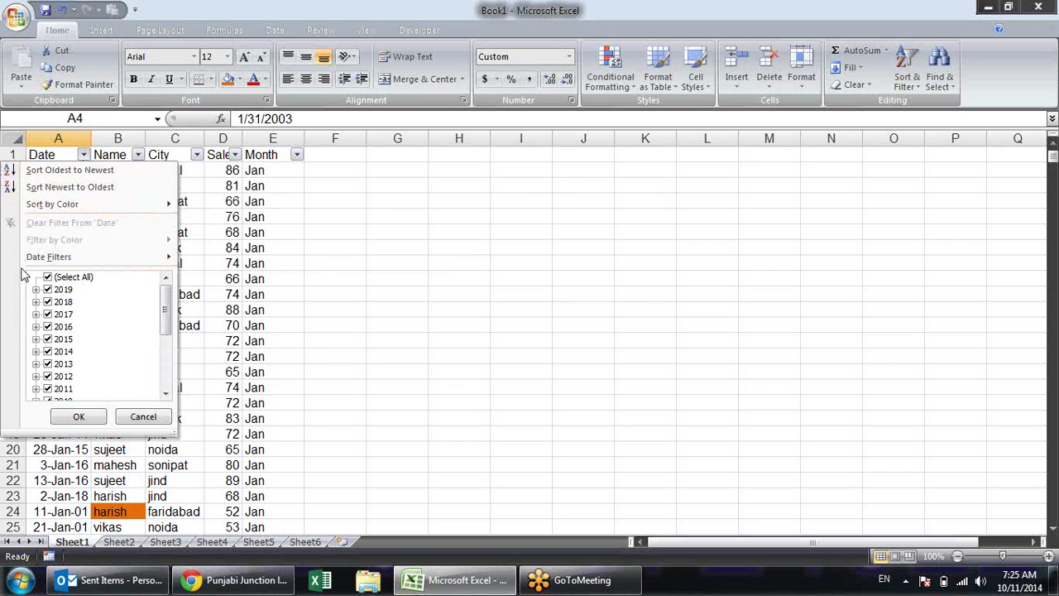
mouse_move(91, 257)
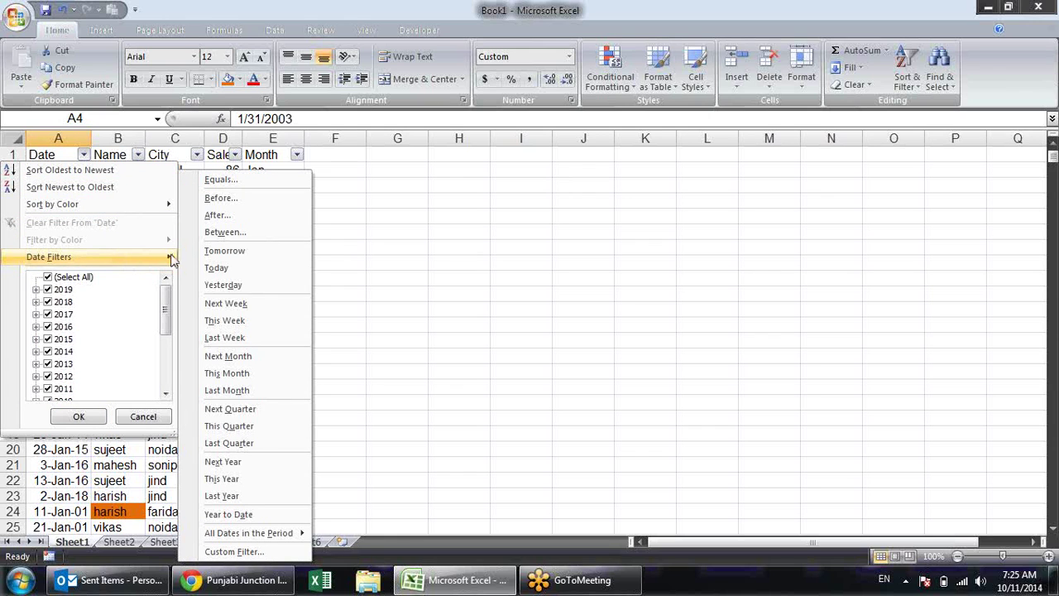
Apply a custom Equals date filter for 6-Feb-19
click(258, 187)
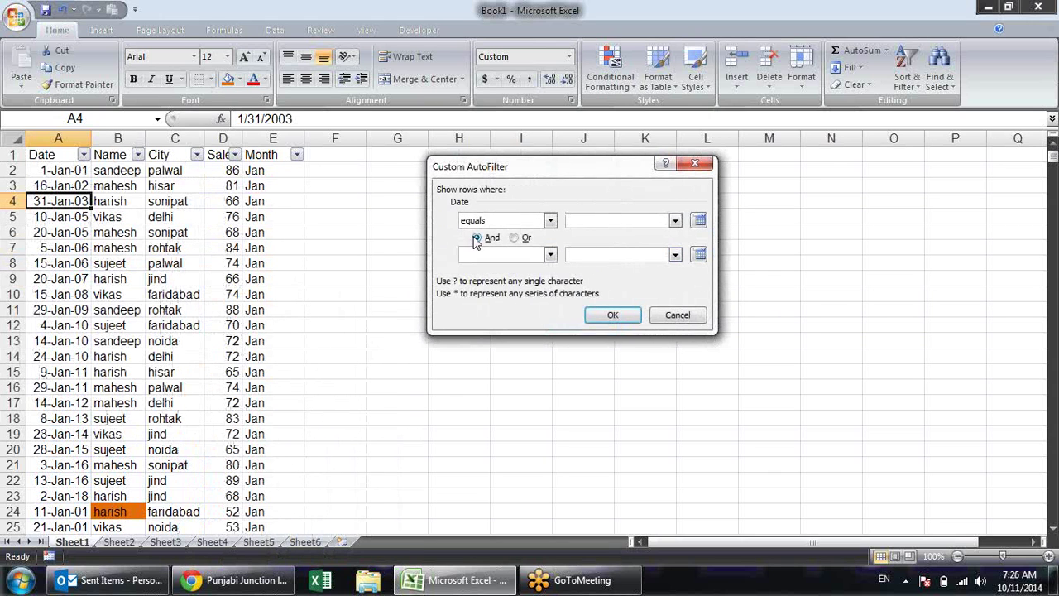
click(675, 221)
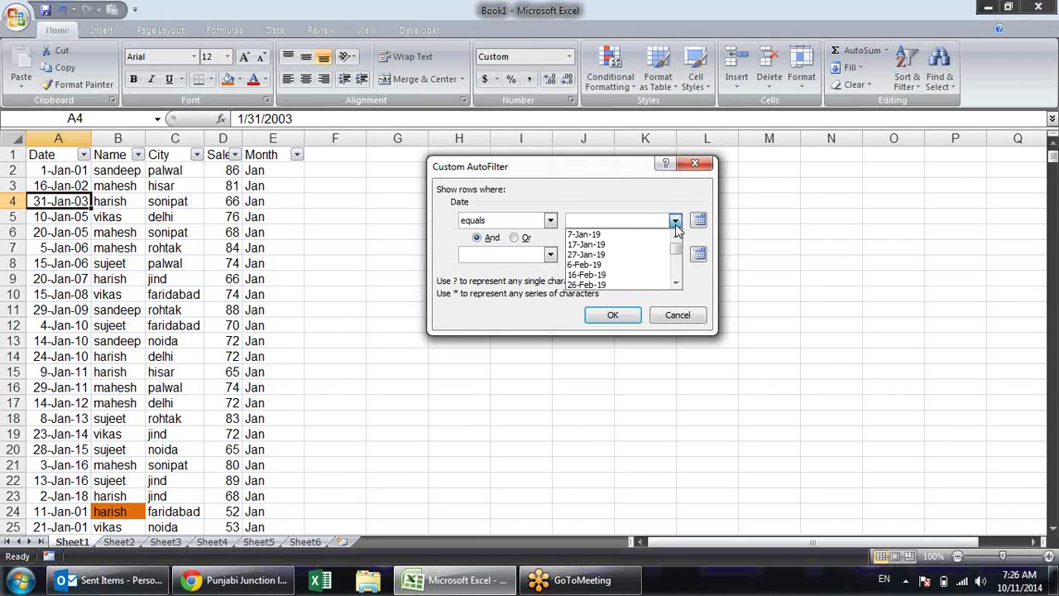
click(633, 265)
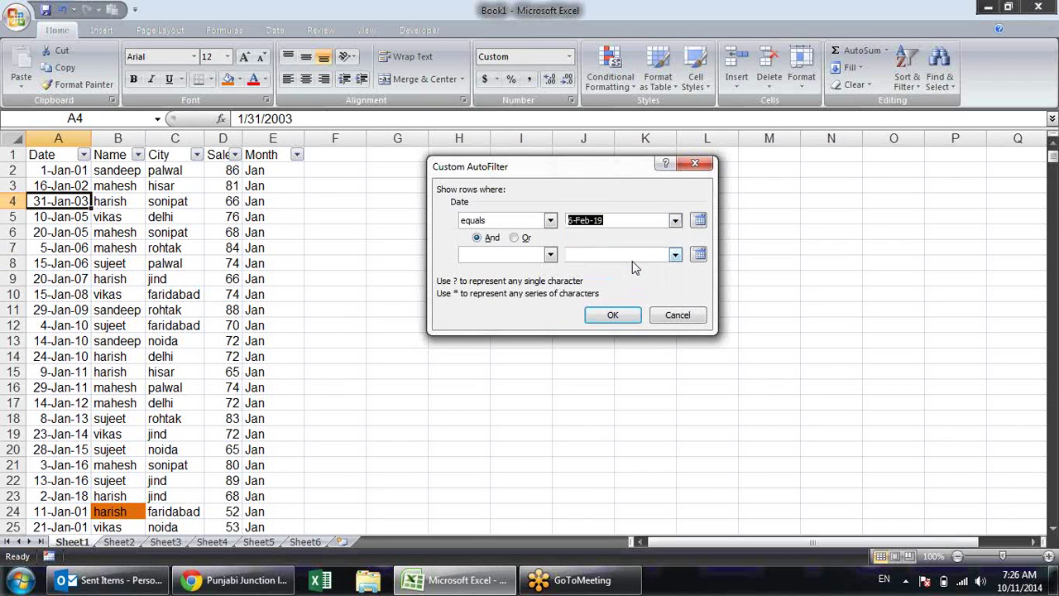
click(612, 315)
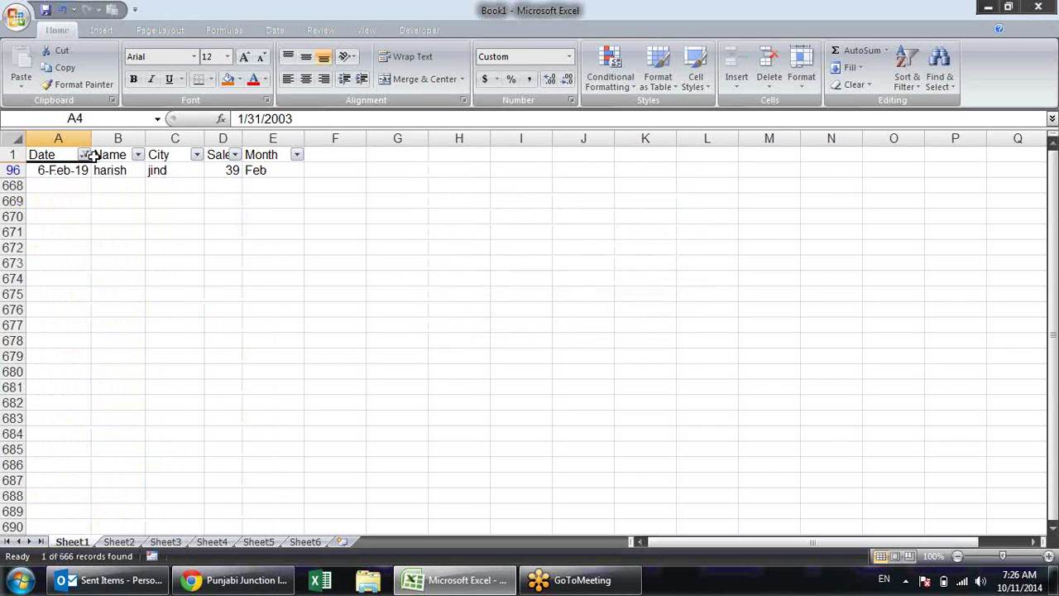
Preview a Before custom filter, cancel it, and select row cells A96:E96
click(84, 156)
mouse_move(49, 256)
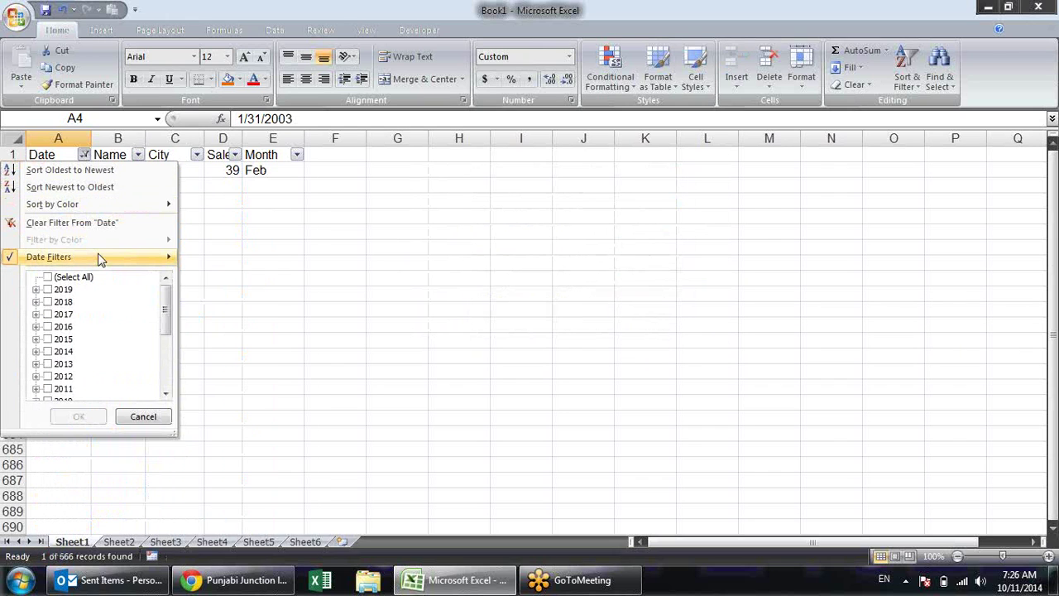
click(231, 201)
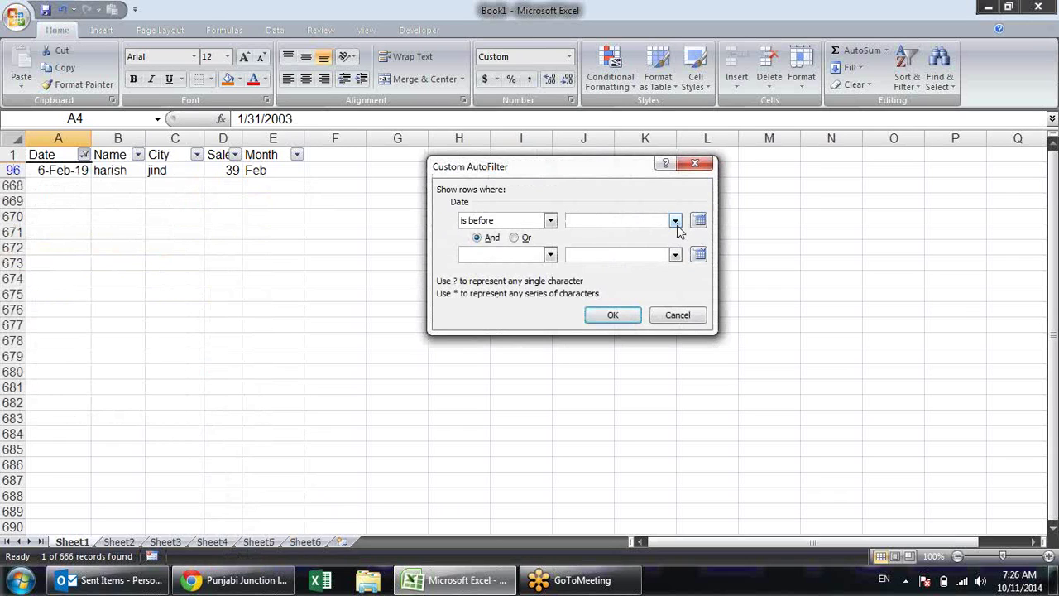
key(Escape)
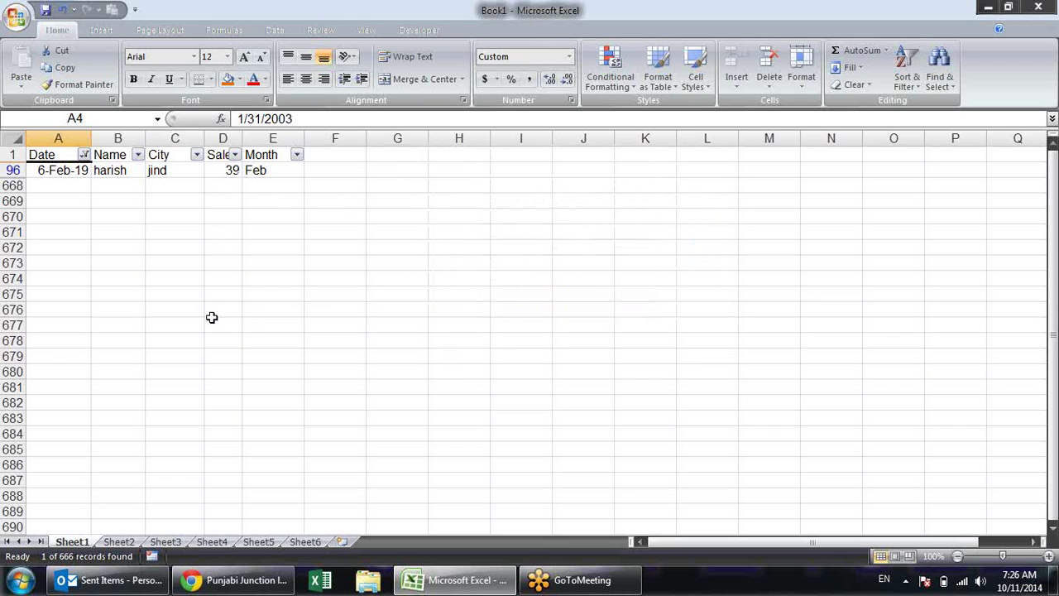
drag(78, 171, 270, 172)
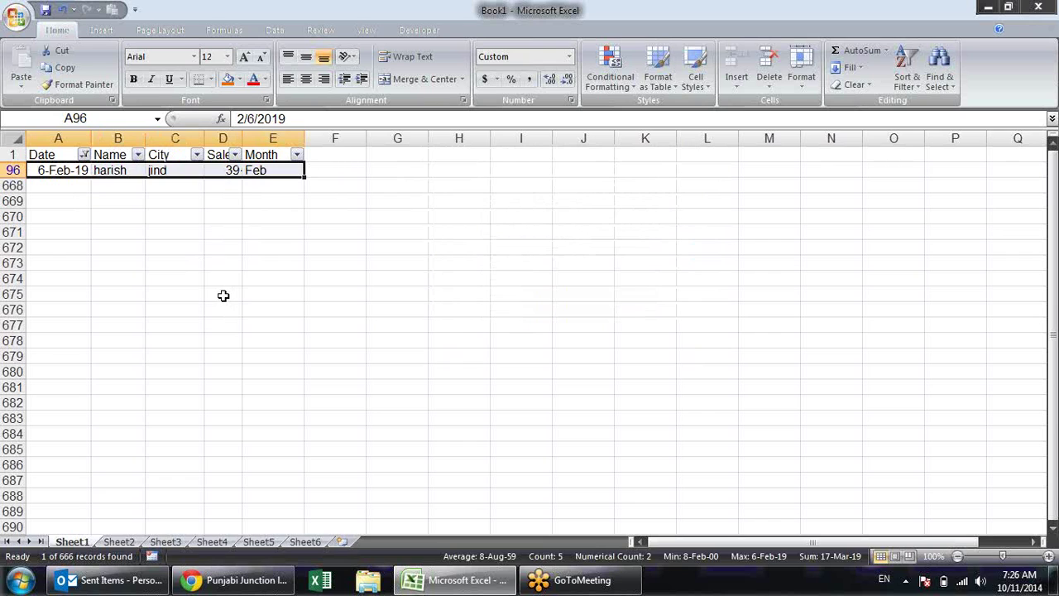
Reset the Date filter to (Select All) so rows from every year show again
click(106, 186)
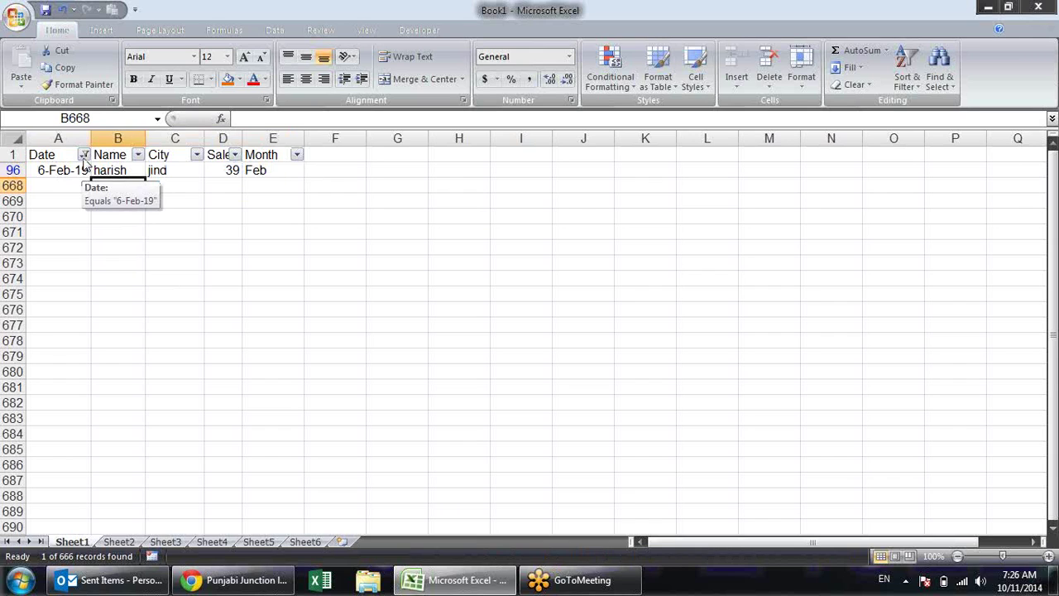
click(83, 155)
mouse_move(53, 203)
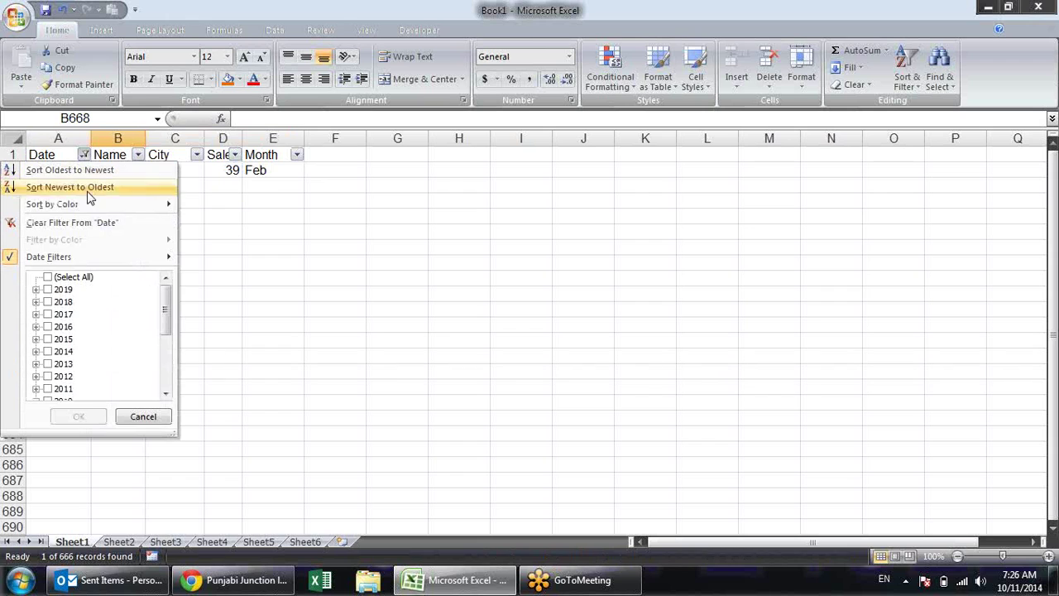
click(351, 262)
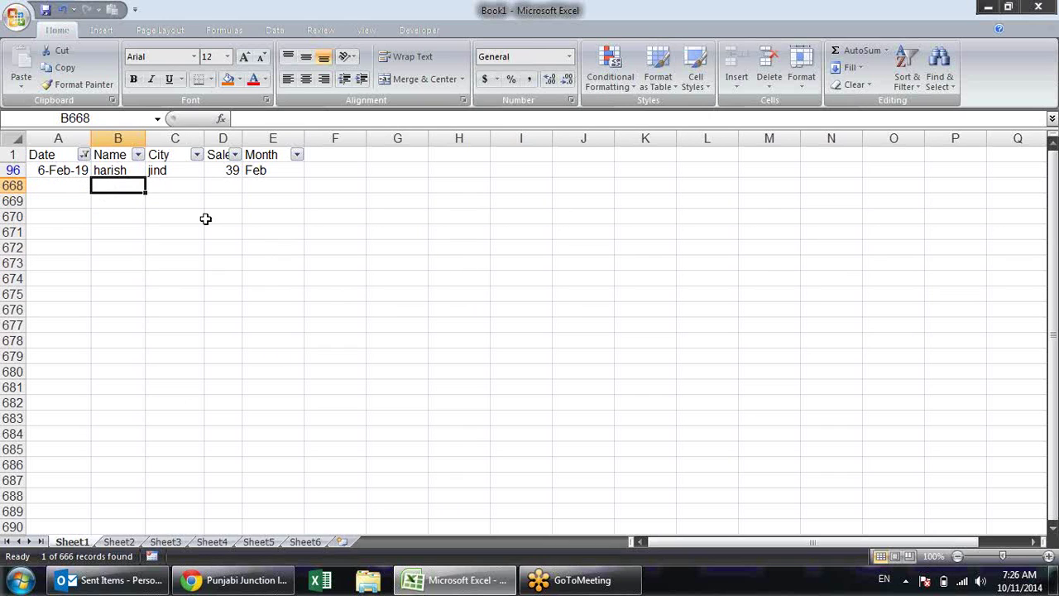
click(83, 155)
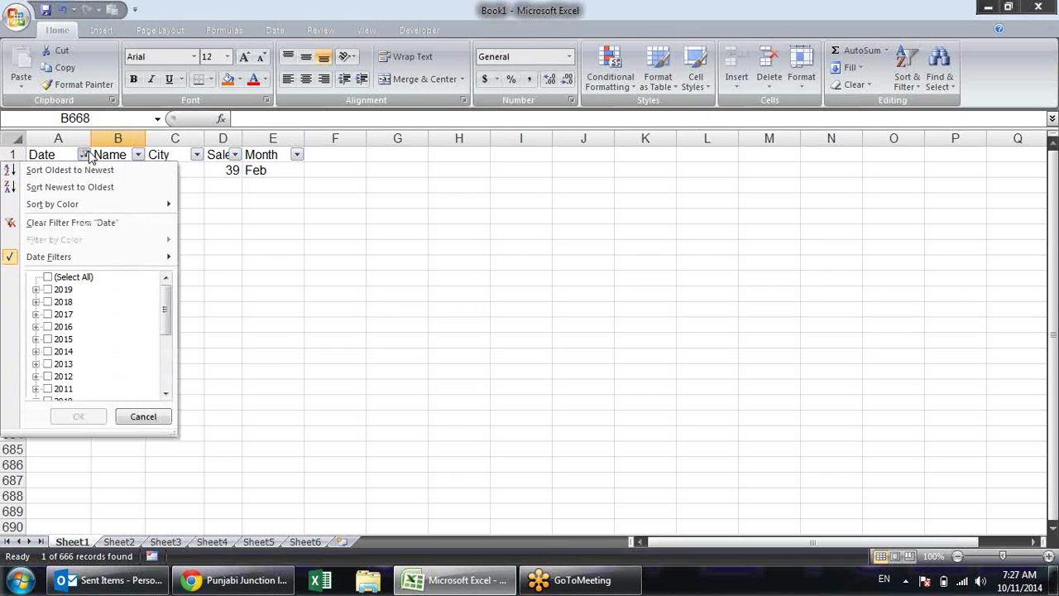
click(69, 279)
click(79, 416)
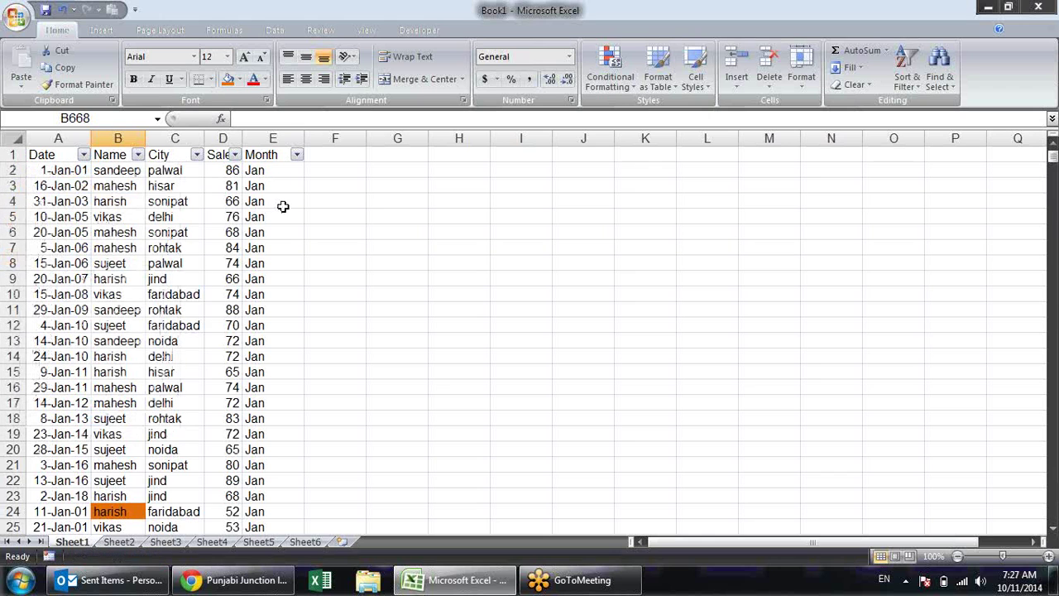
Filter the Date column to 2019 only, leaving 10 of 666 records visible
click(310, 207)
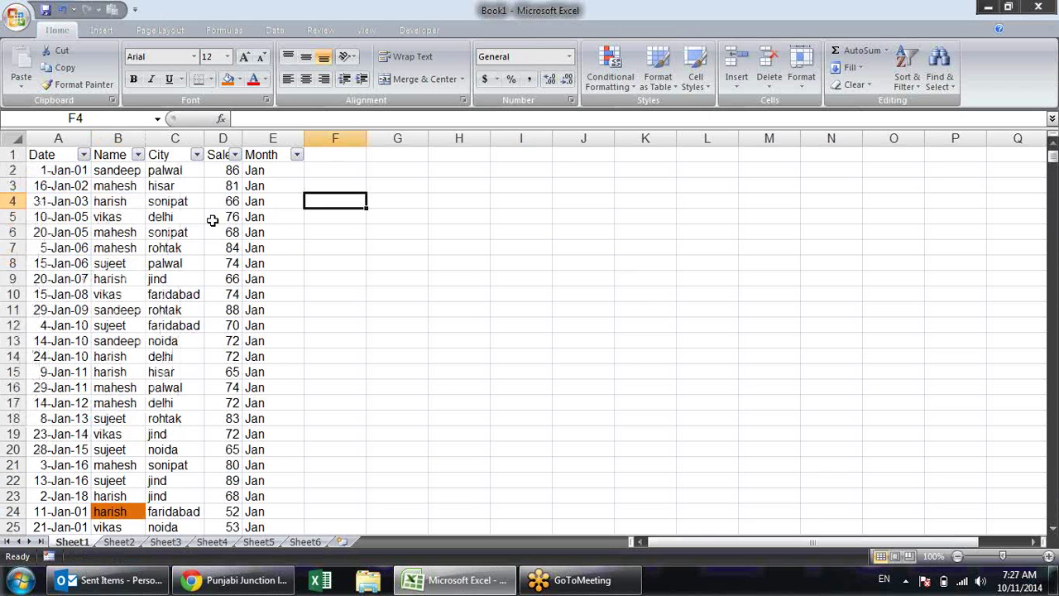
click(84, 155)
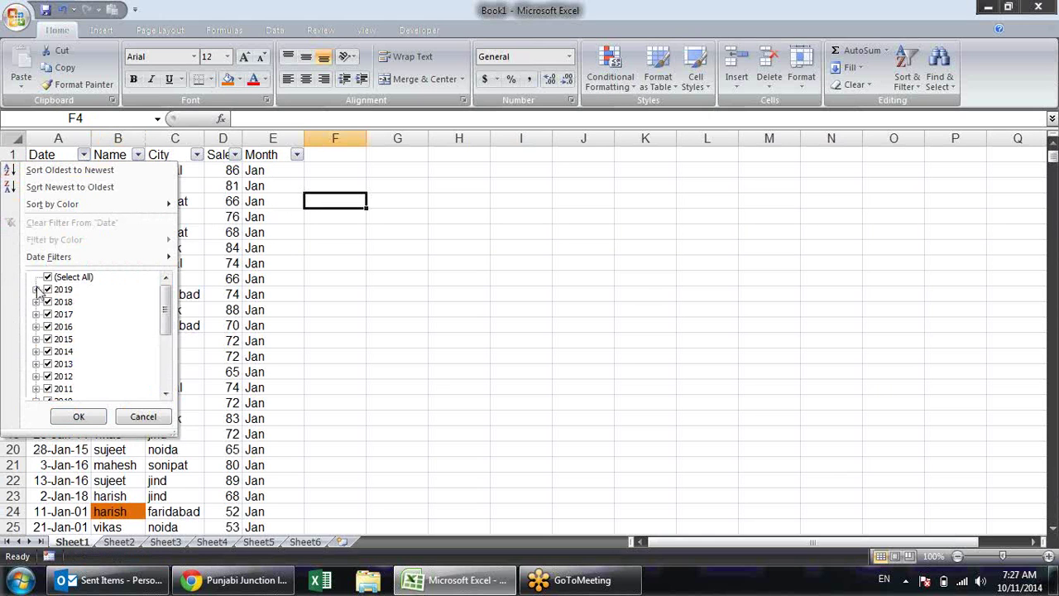
click(47, 277)
click(47, 289)
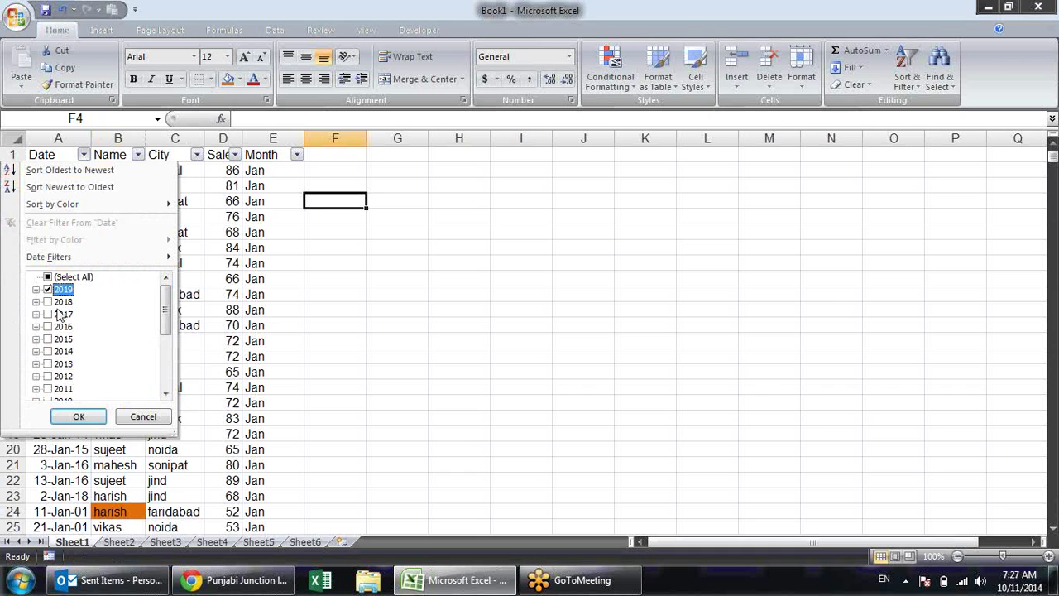
click(80, 416)
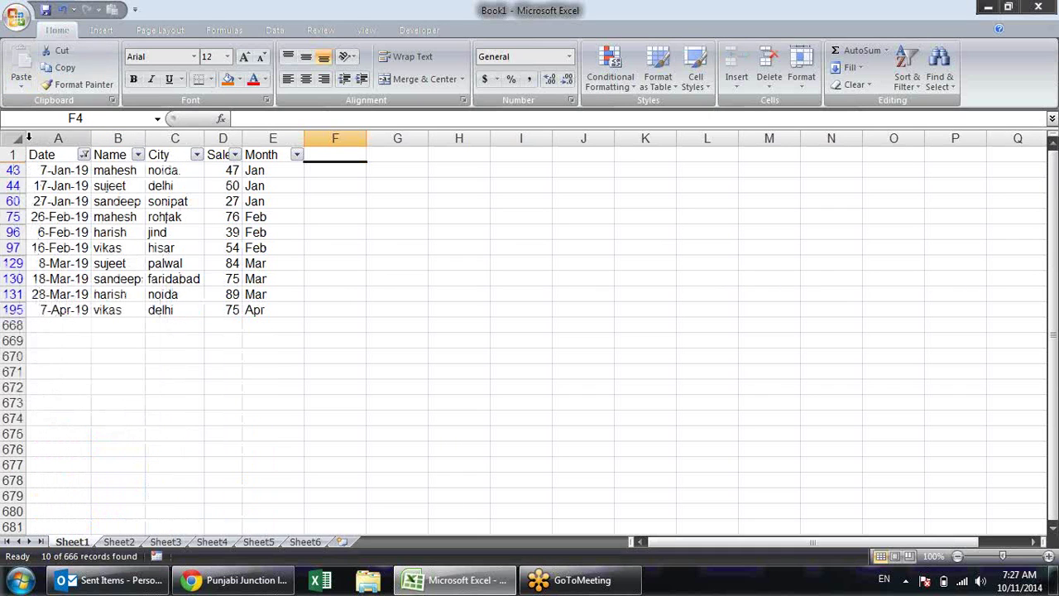
Select the filtered 2019 table A1:E195 with its header row, reselecting after a cancelled copy
drag(38, 159, 280, 305)
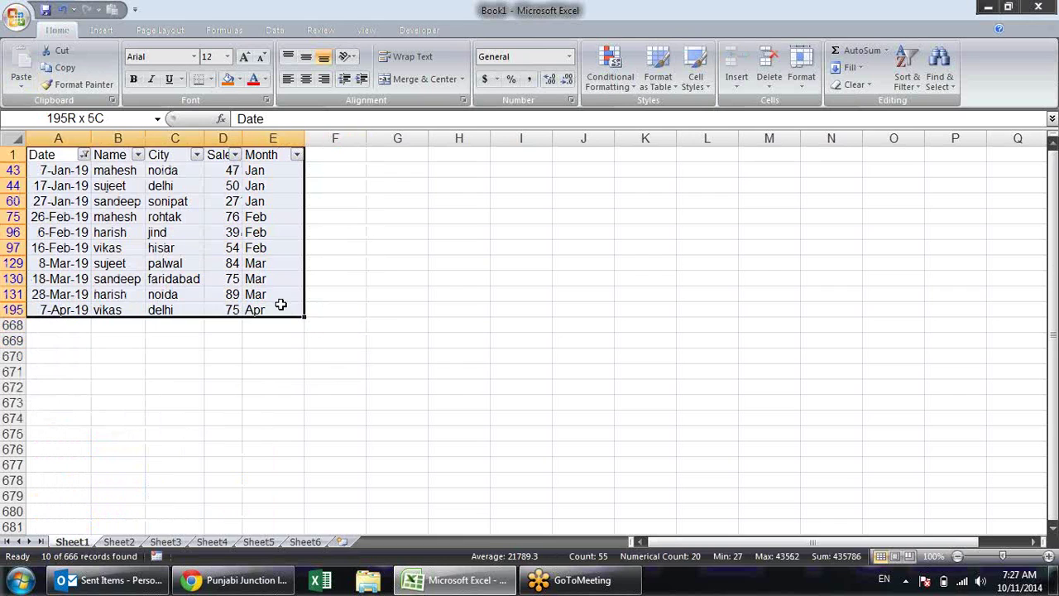
key(ctrl+c)
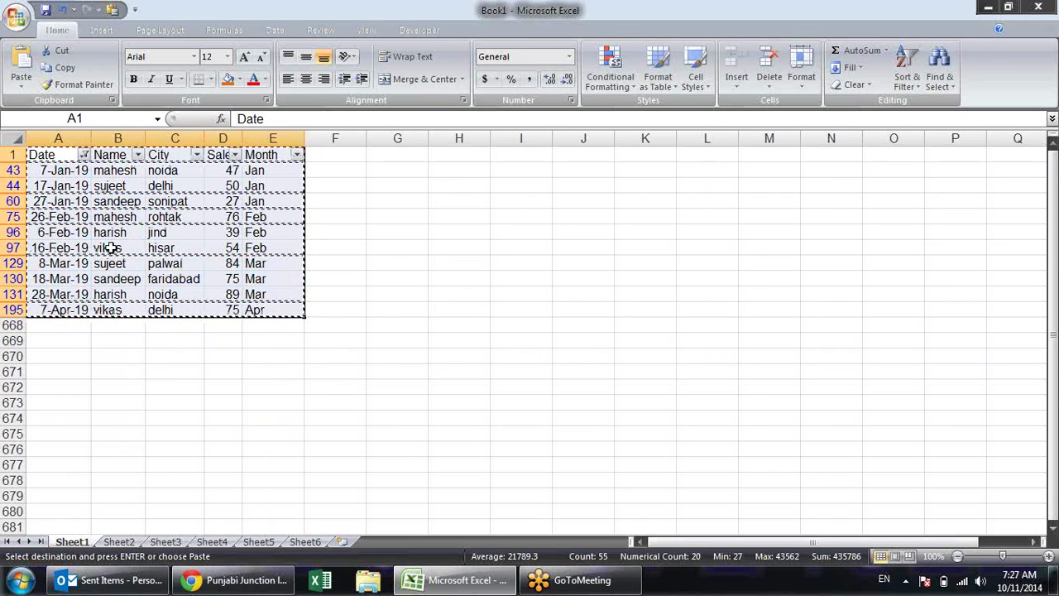
key(Escape)
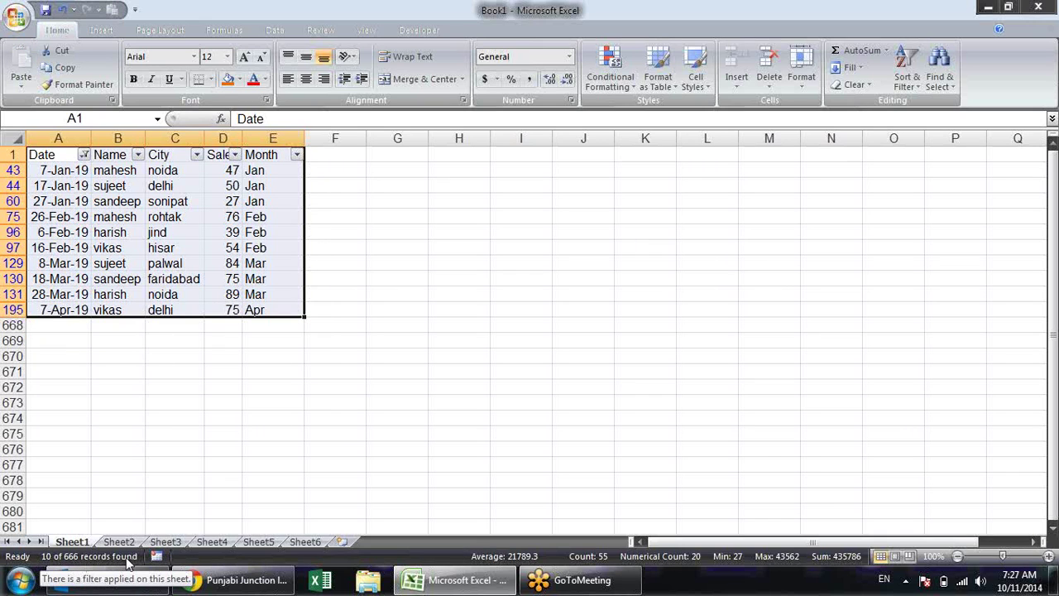
click(271, 388)
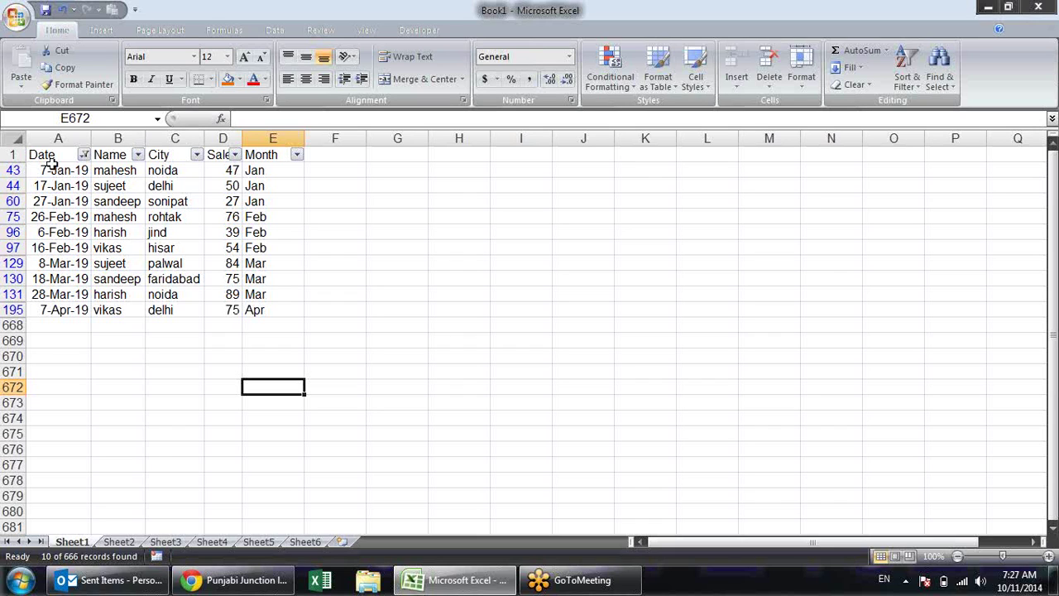
drag(60, 155, 270, 309)
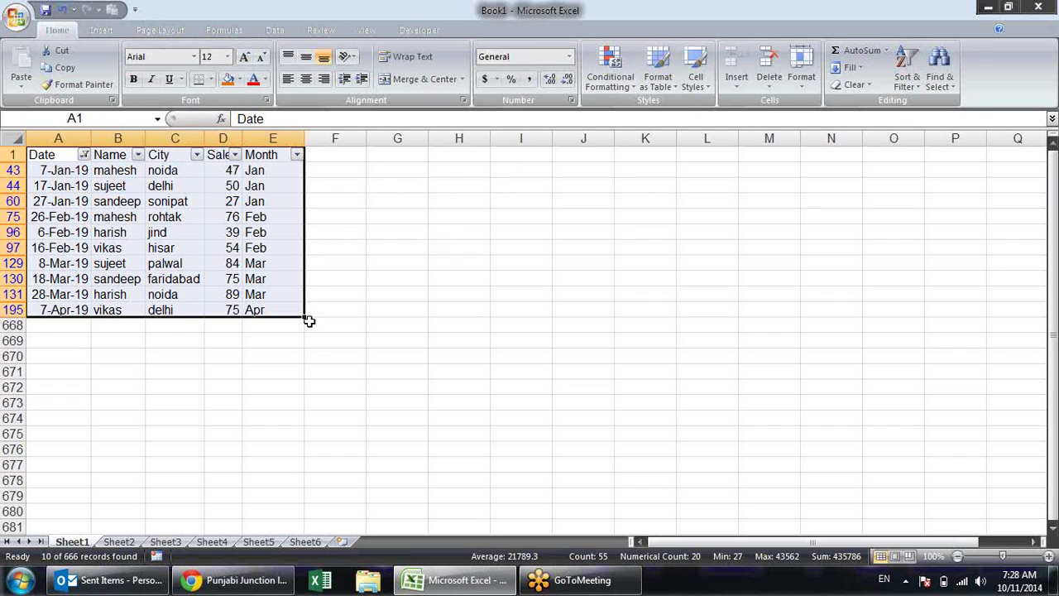
Select only the visible cells of the filtered table via Go To Special and copy them
click(950, 83)
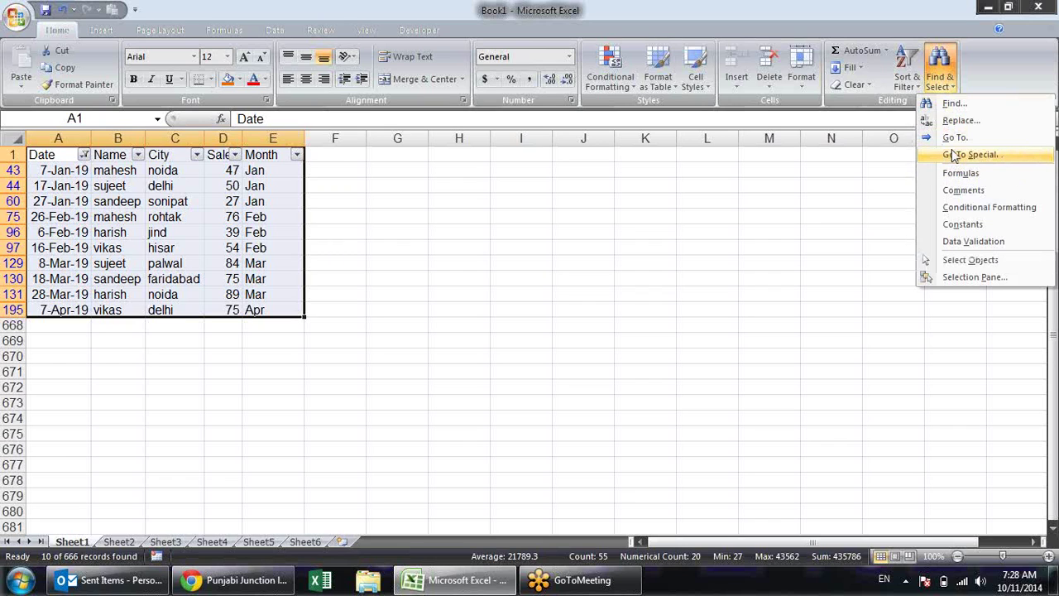
click(956, 155)
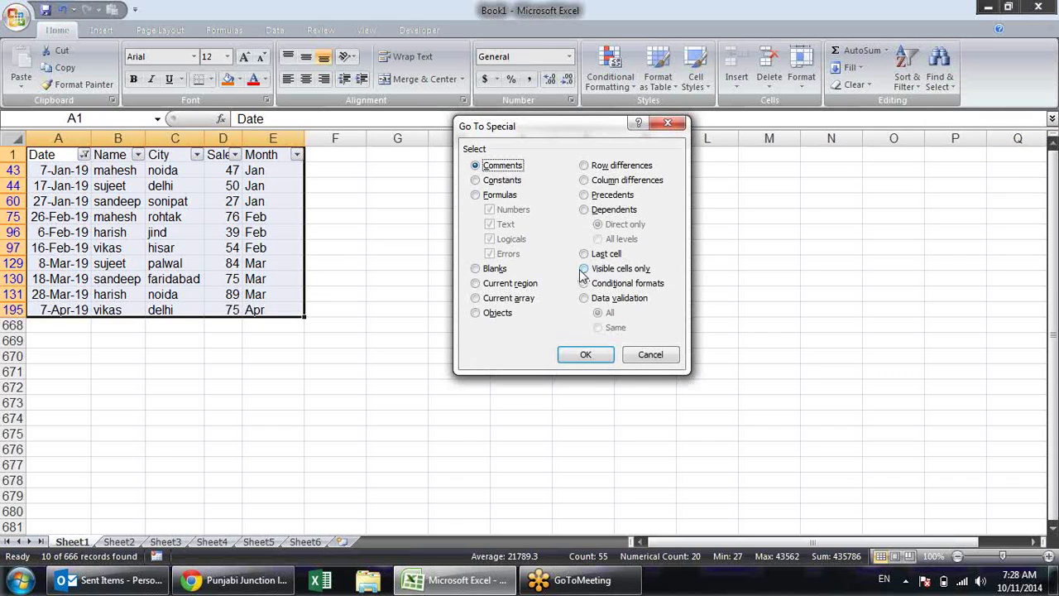
click(585, 269)
click(595, 354)
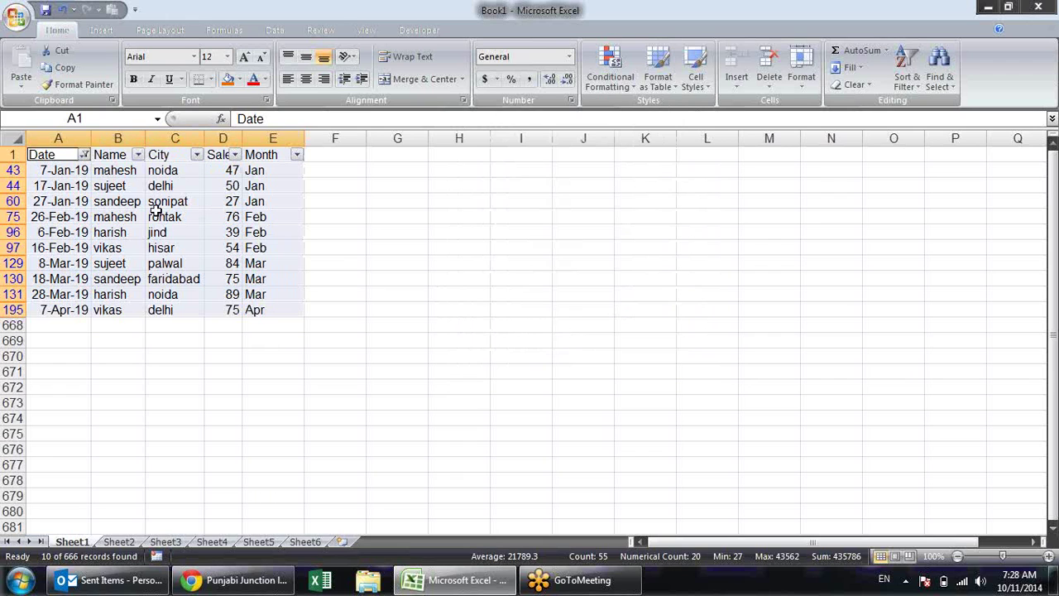
key(ctrl+c)
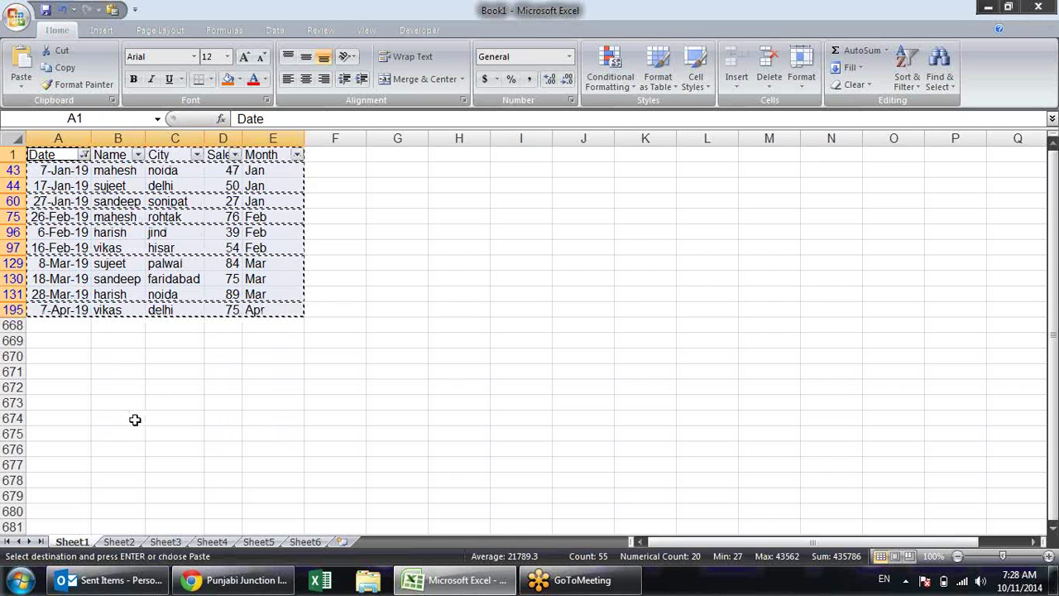
Paste the 2019 rows into Sheet2 at A1, autofit column A, then return to Sheet1
click(118, 541)
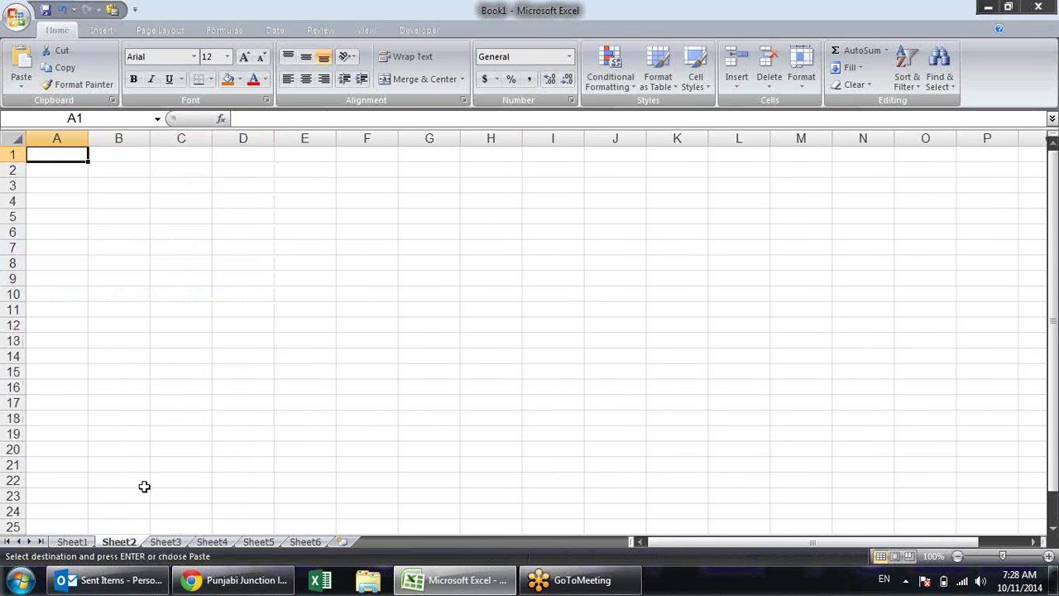
key(ctrl+v)
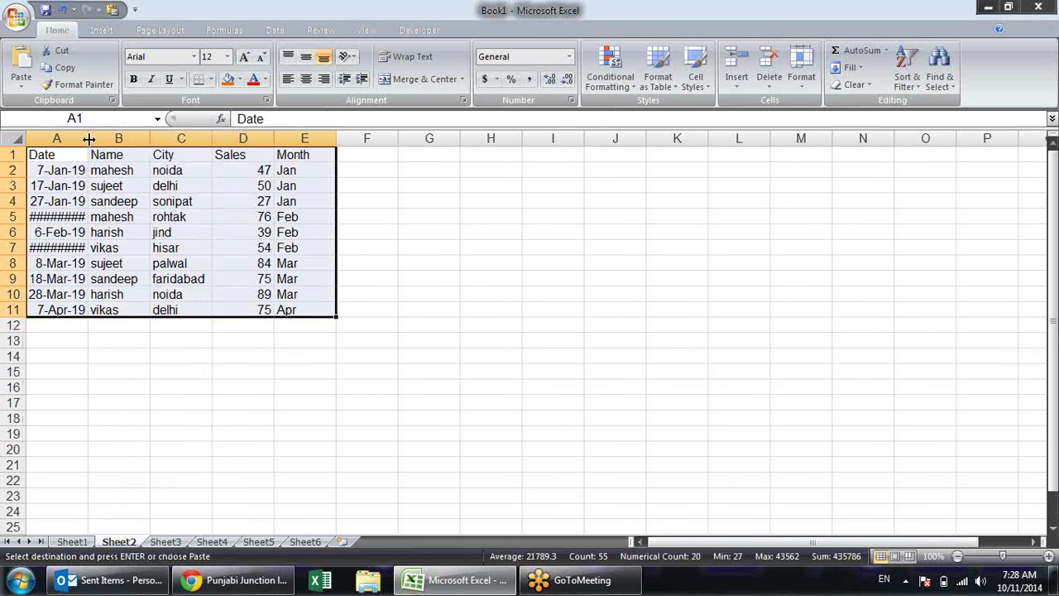
double_click(88, 139)
click(190, 358)
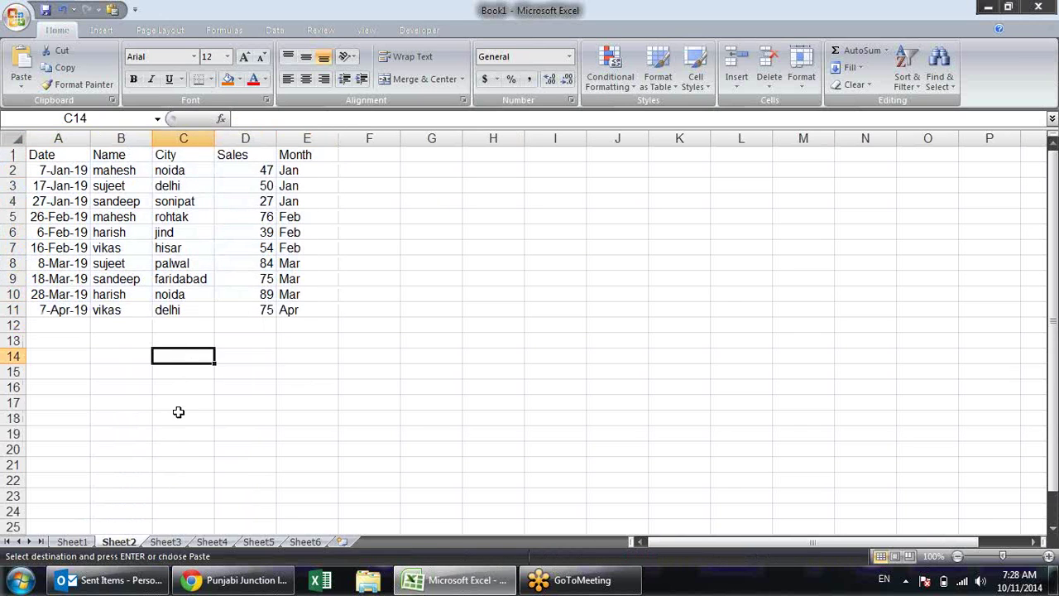
click(72, 541)
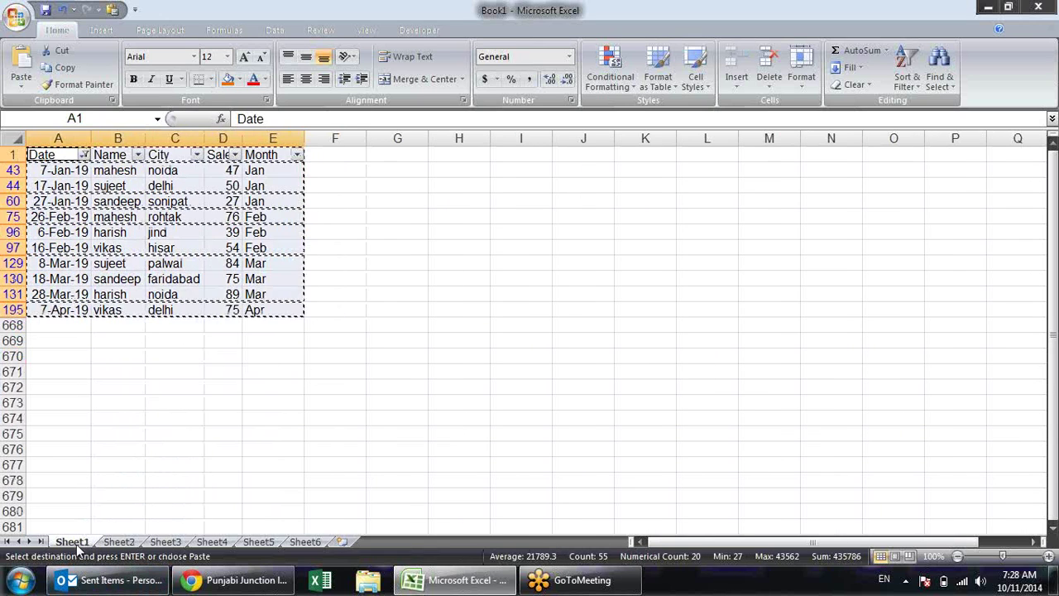
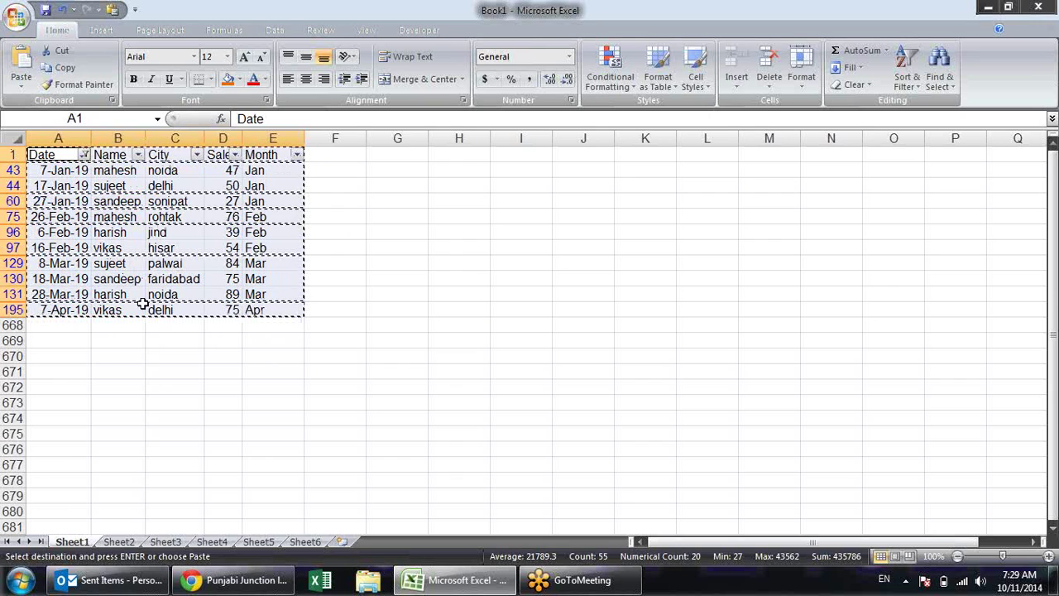
Cancel the pending copy and select only the visible filtered cells with Go To Special
key(Escape)
click(396, 202)
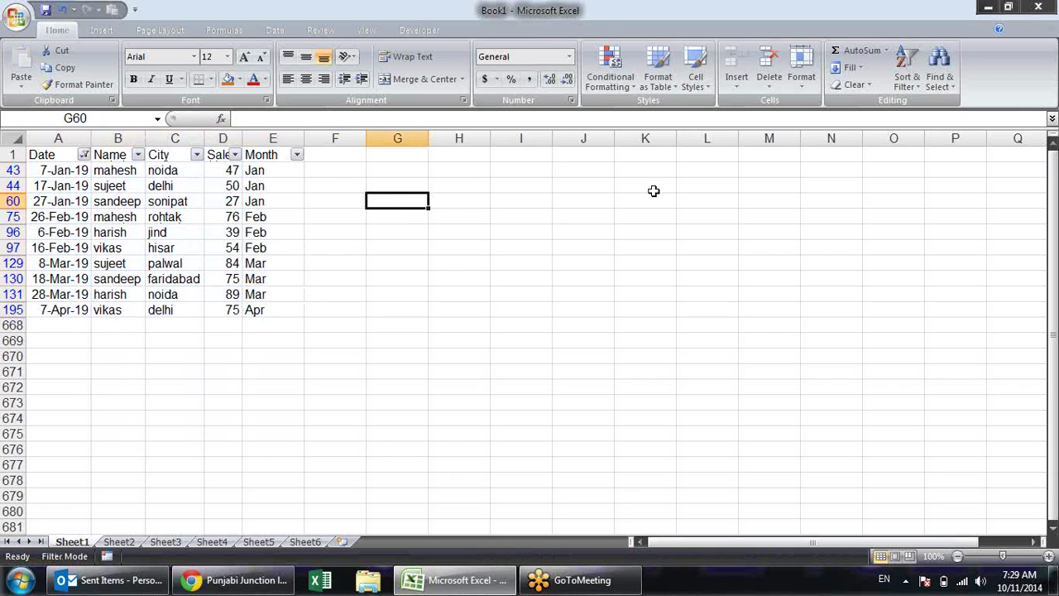
click(951, 83)
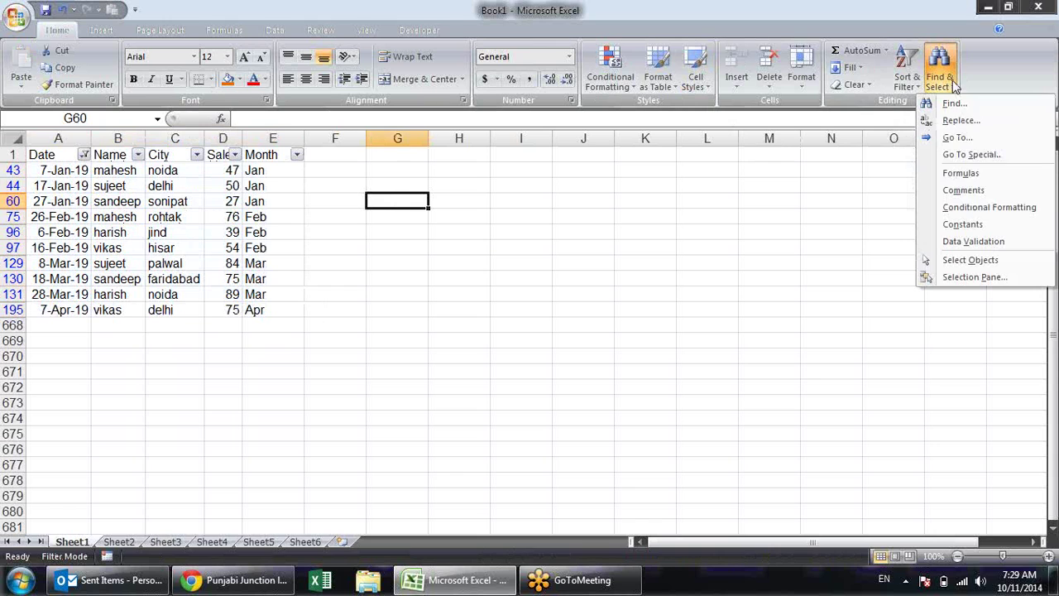
click(964, 157)
click(612, 269)
click(599, 353)
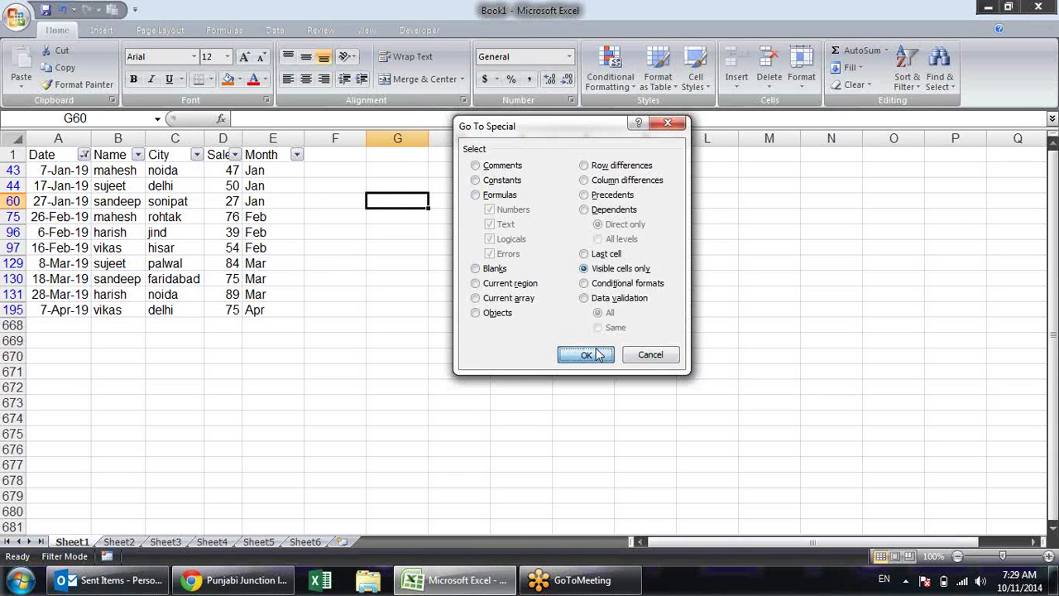
click(353, 245)
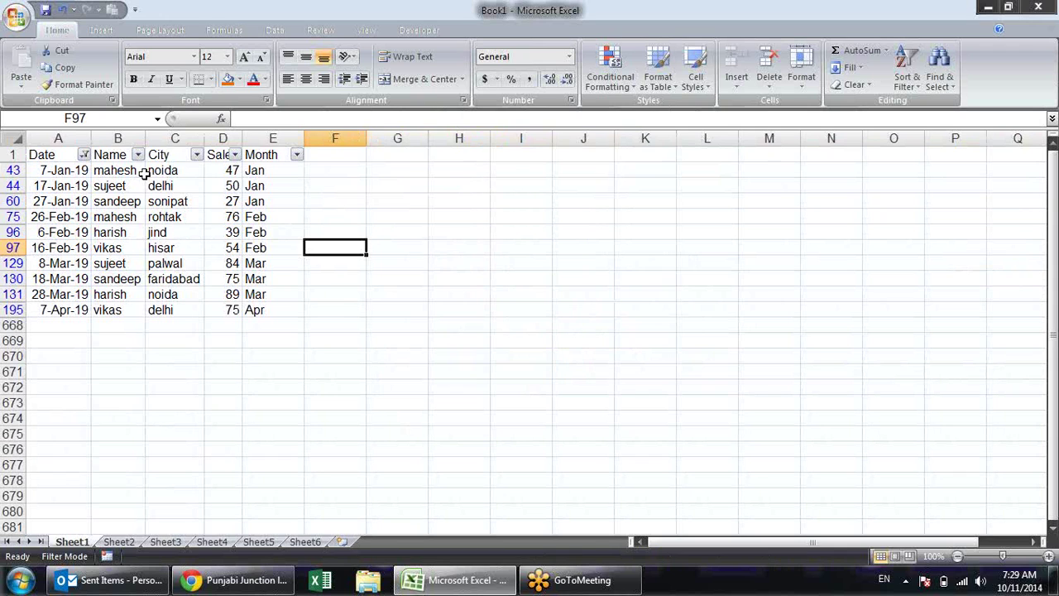
Clear the Date filter so every date is shown again
click(83, 155)
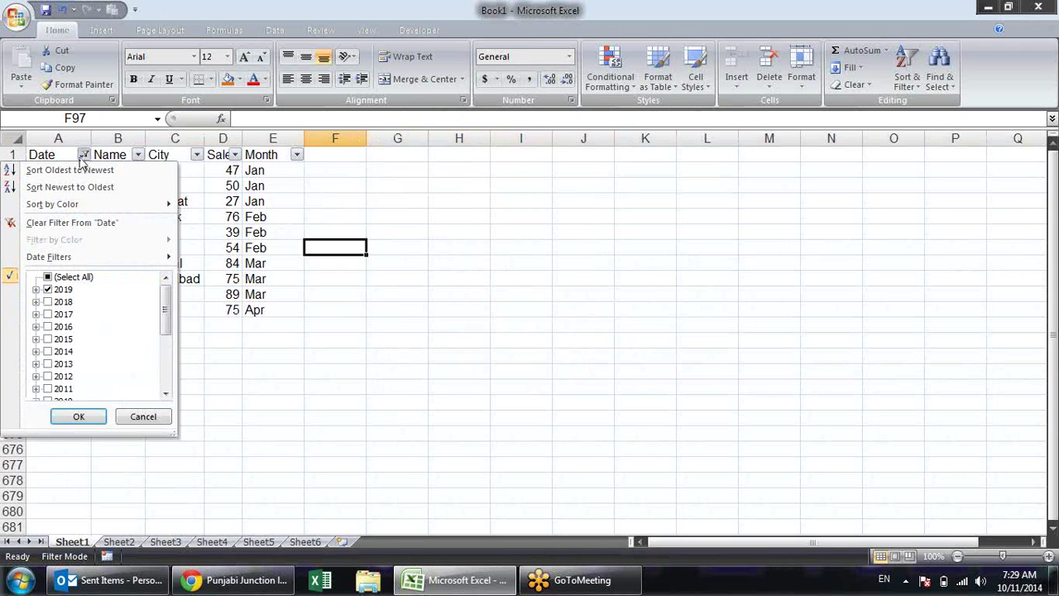
click(68, 277)
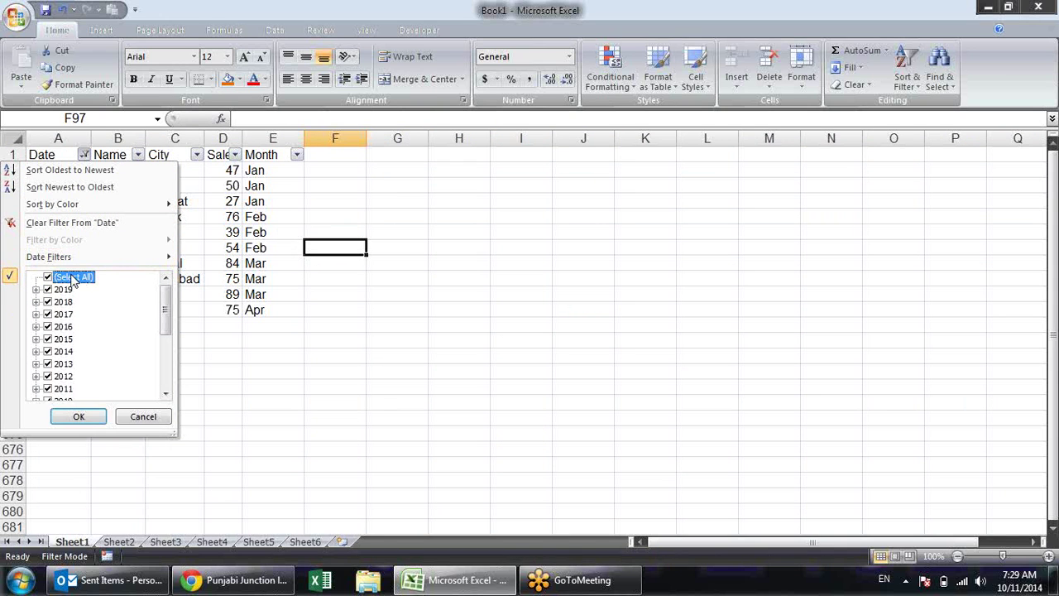
click(78, 416)
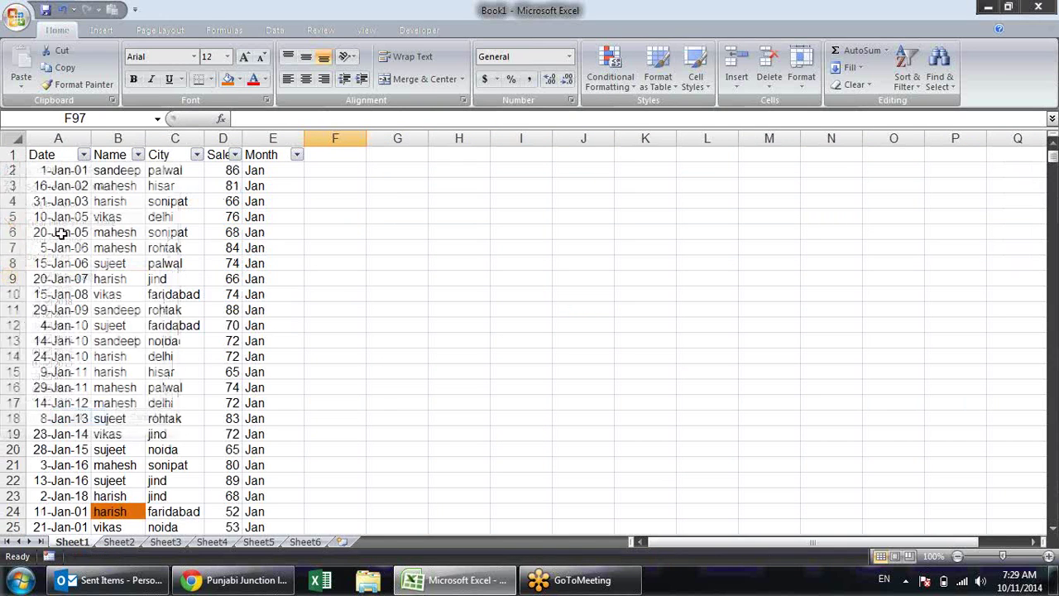
Filter the Date column to dates before 7-Dec-01
click(83, 155)
mouse_move(49, 256)
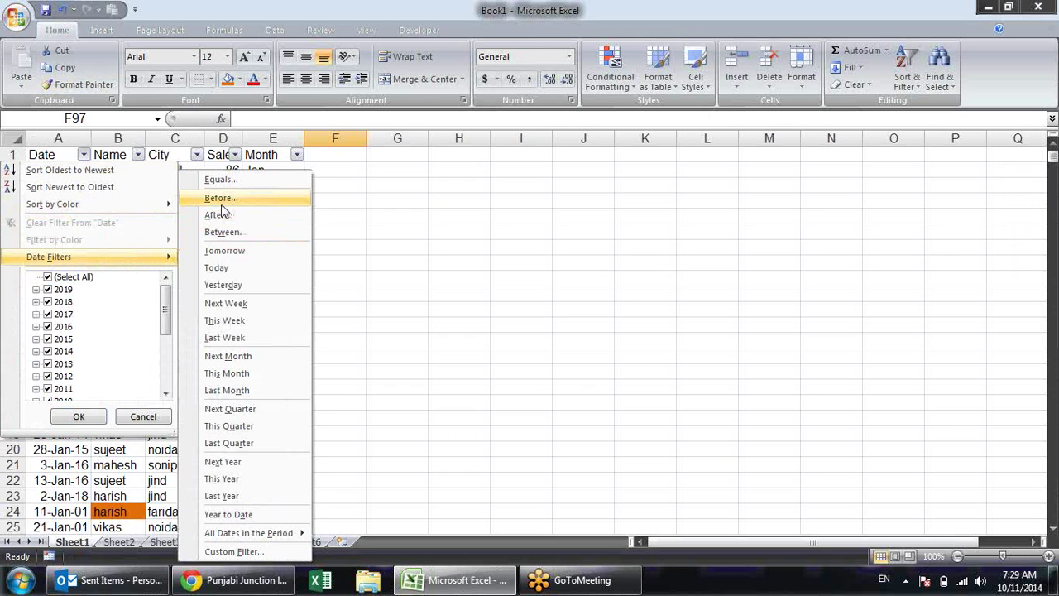
click(221, 202)
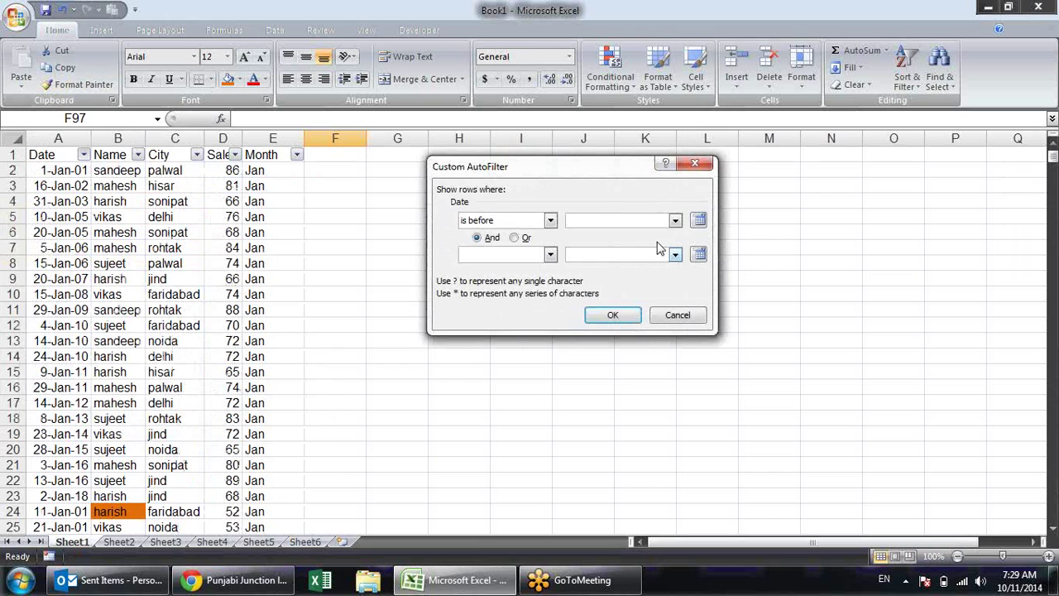
click(674, 221)
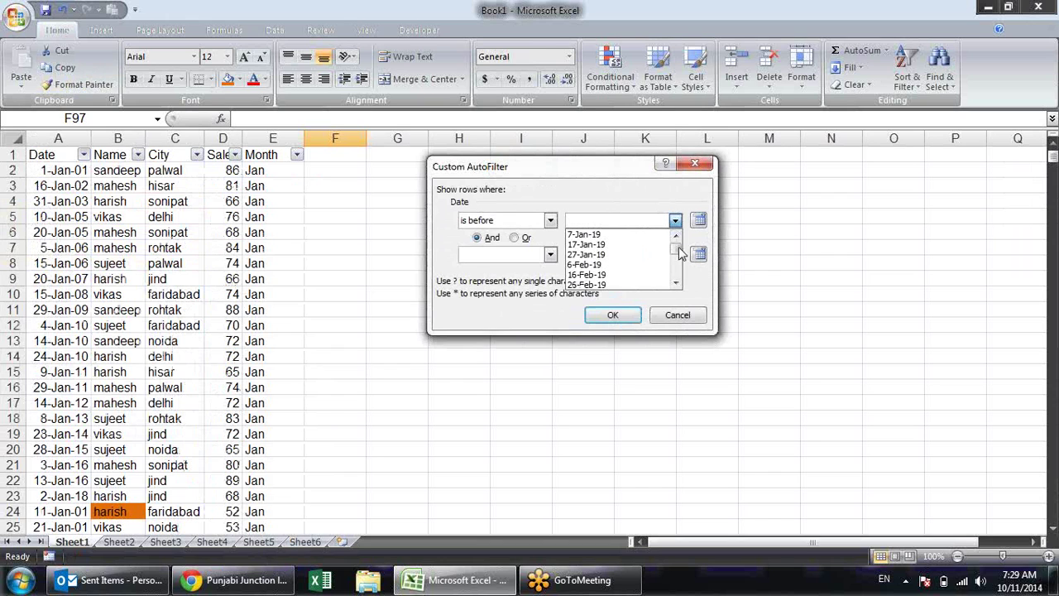
drag(676, 248, 676, 269)
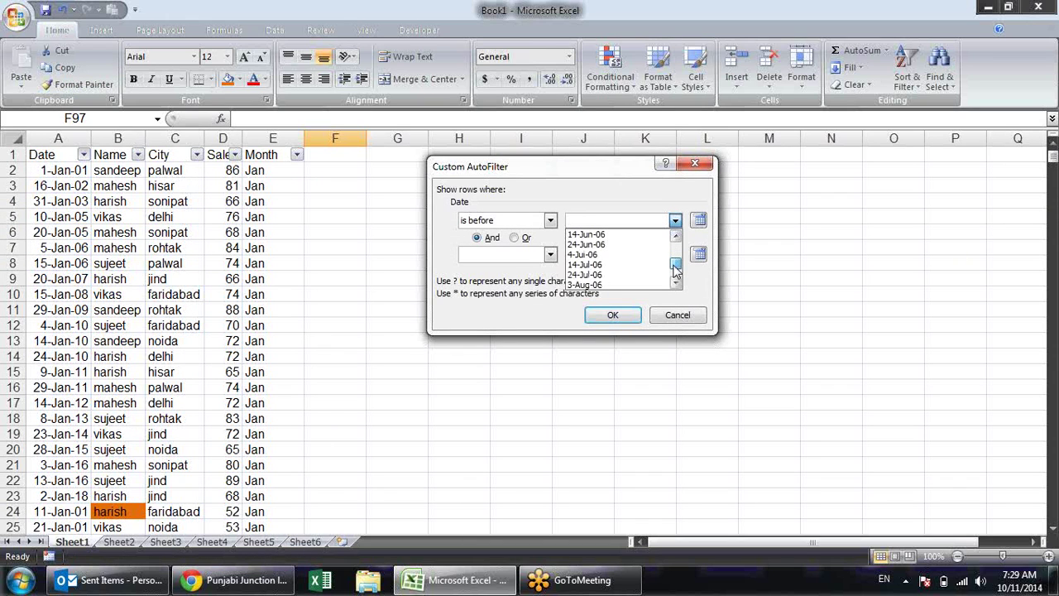
click(662, 264)
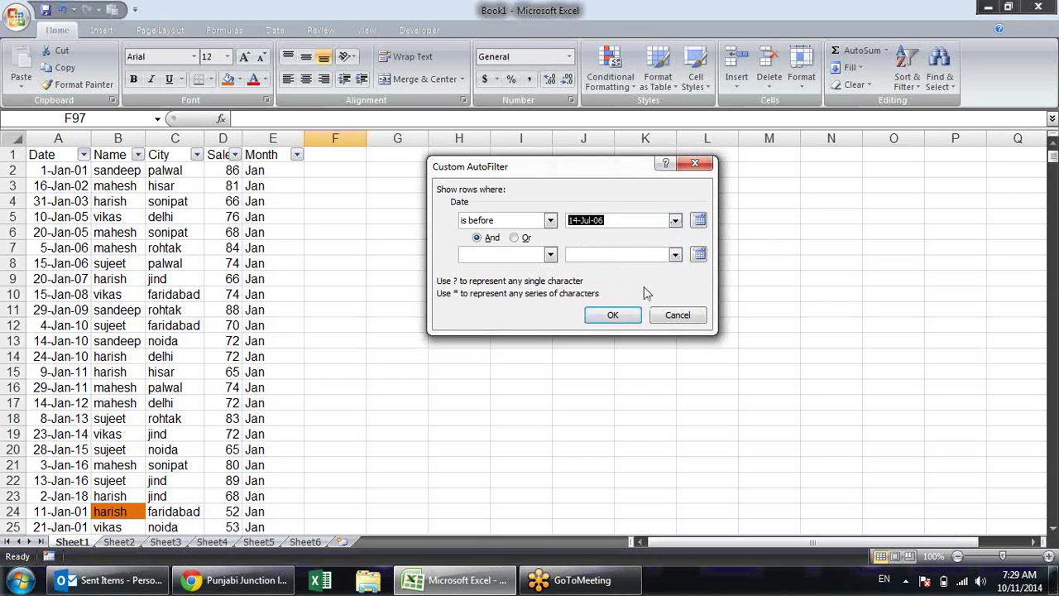
click(675, 220)
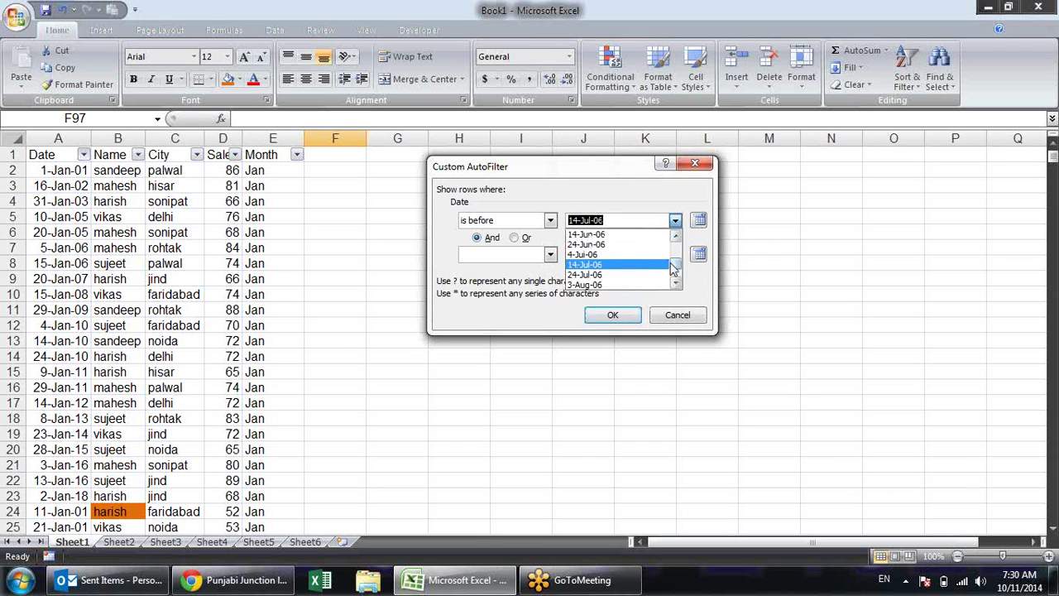
scroll(672, 267, up, 5)
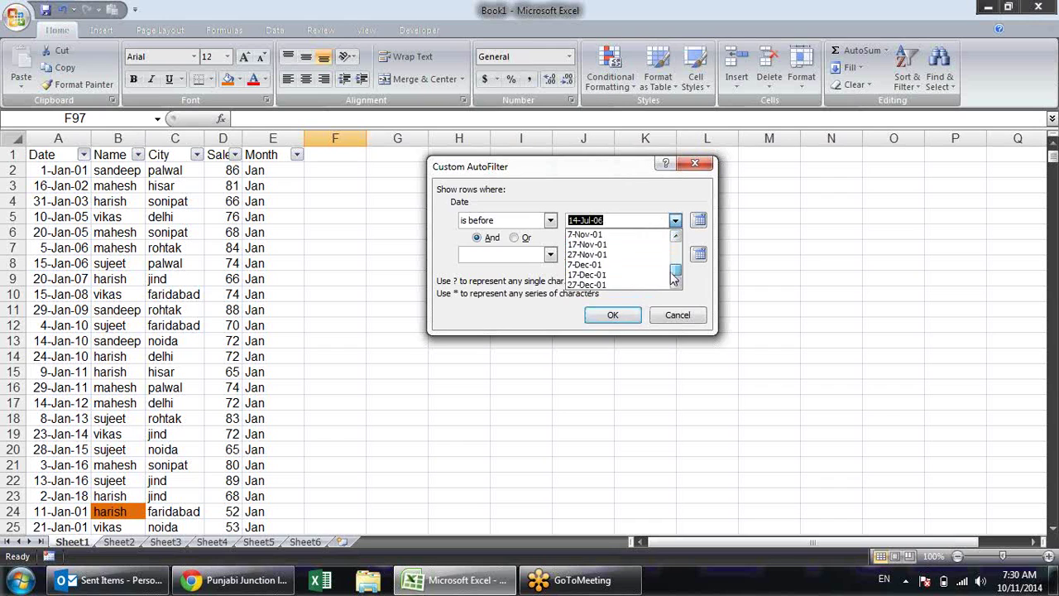
click(629, 265)
click(612, 314)
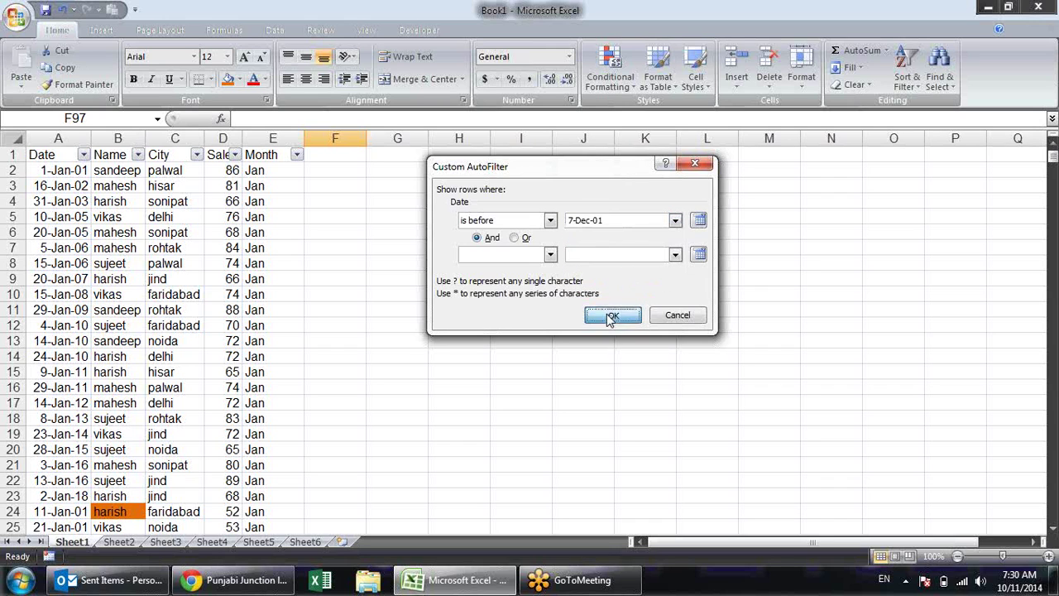
Review the 32 filtered rows from 1-Jan-01 to 17-Nov-01
scroll(73, 190, down, 2)
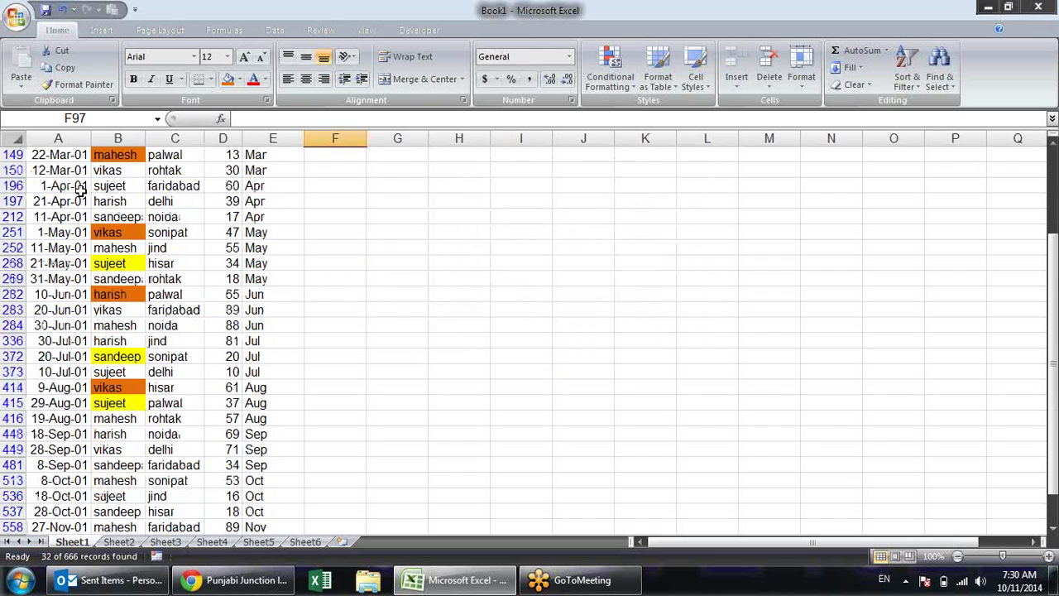
scroll(83, 201, down, 2)
scroll(83, 201, down, 1)
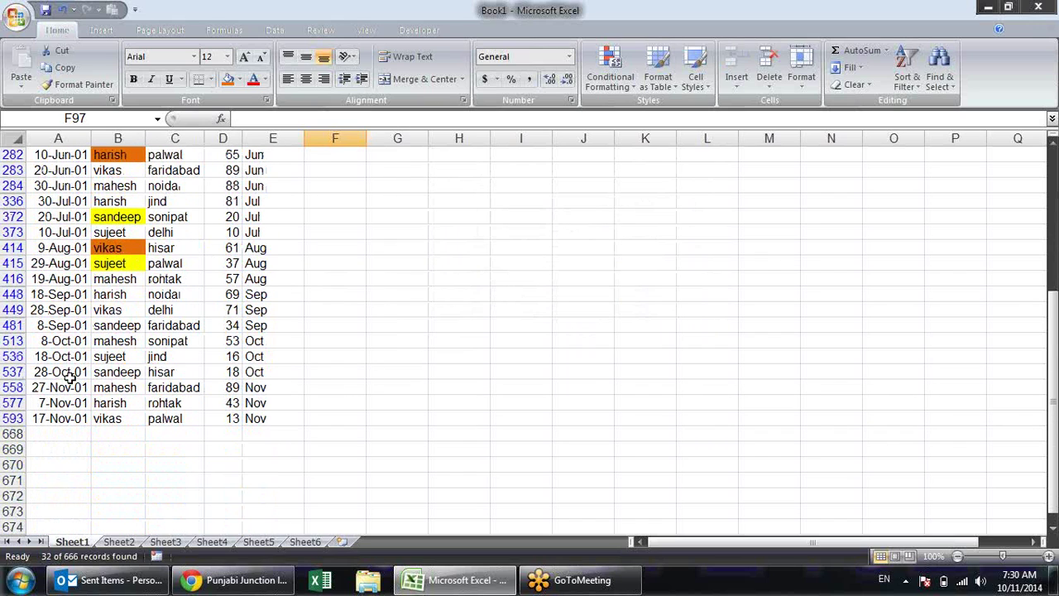
scroll(71, 368, up, 1)
scroll(71, 361, up, 1)
scroll(72, 355, up, 1)
scroll(57, 341, up, 1)
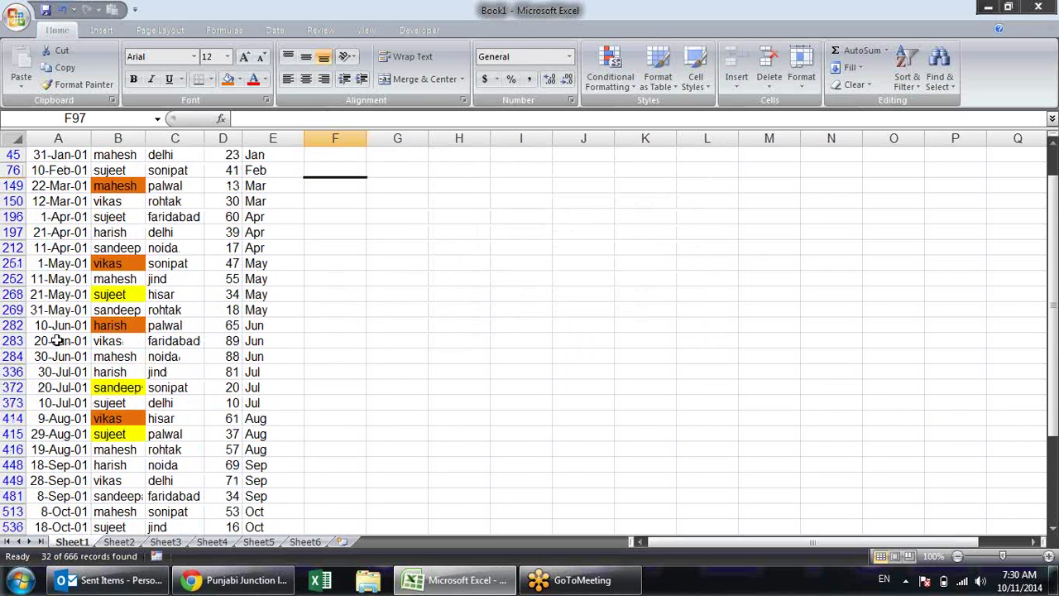
scroll(56, 340, up, 2)
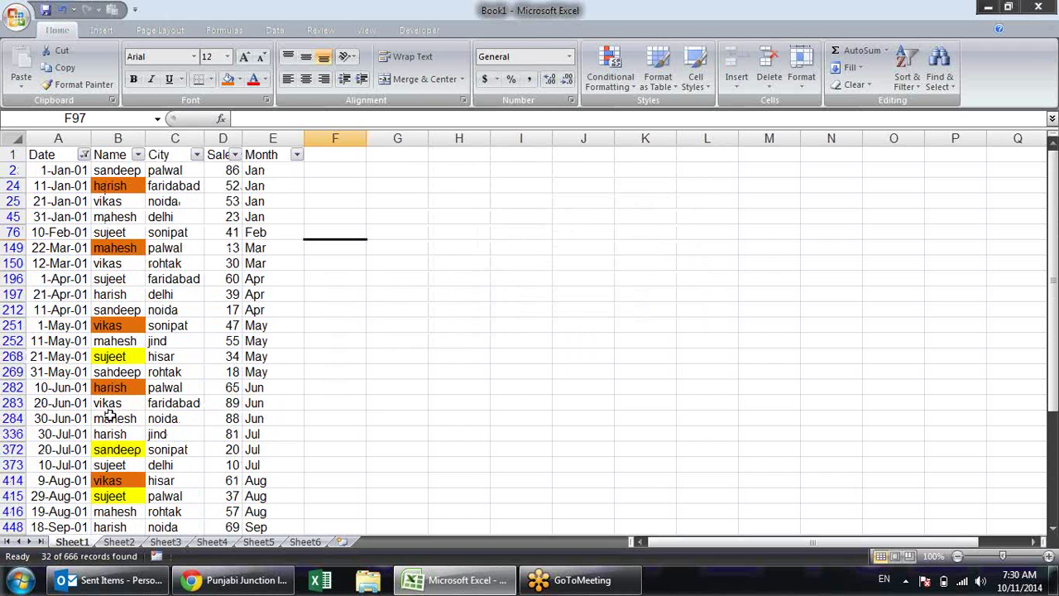
click(84, 154)
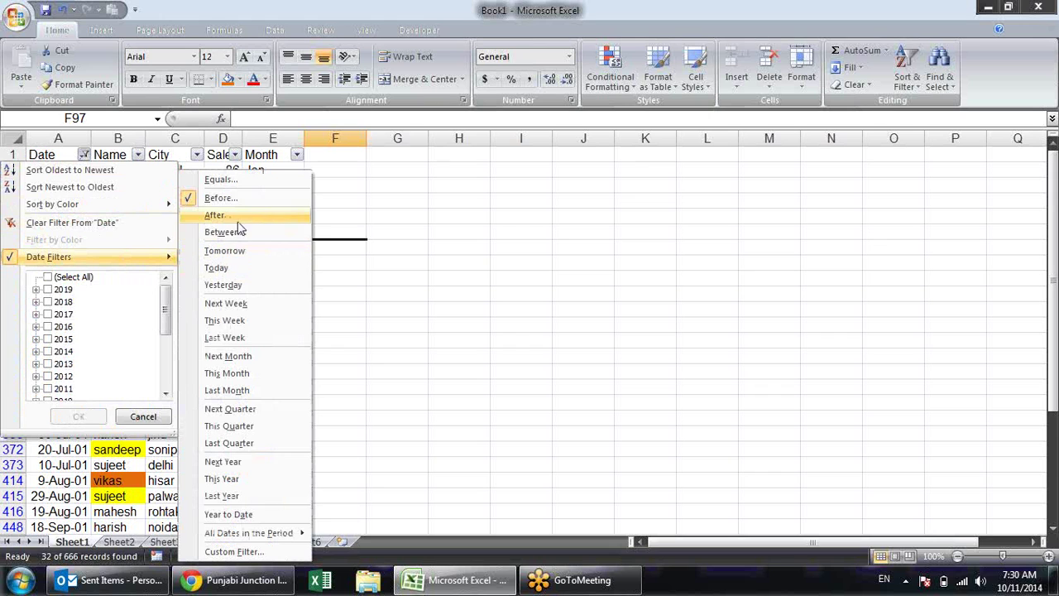
Filter the Date column to dates after 7-Jan-19
click(245, 219)
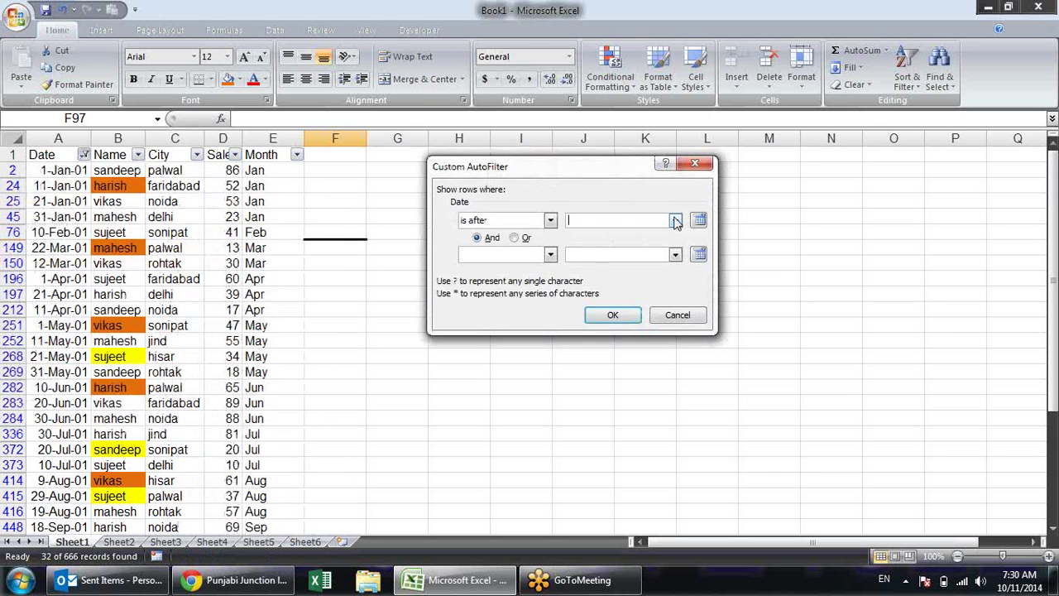
click(675, 220)
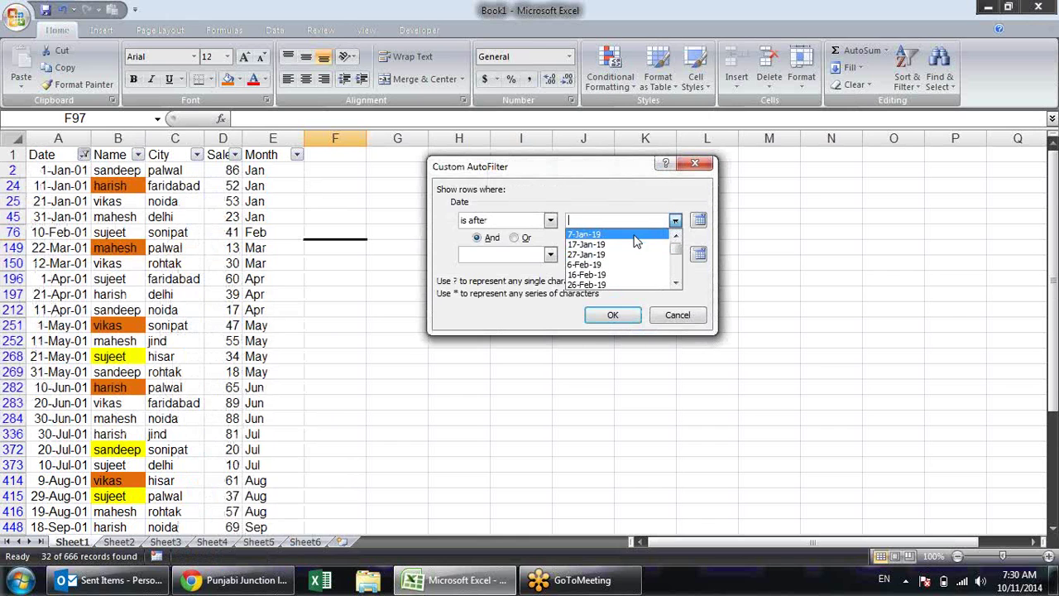
click(608, 234)
click(612, 315)
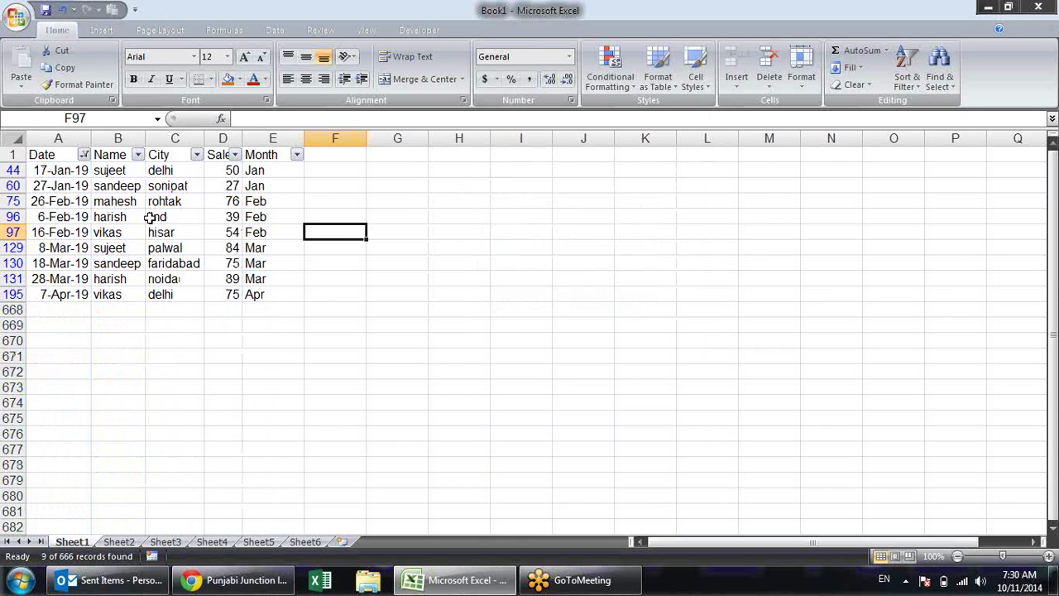
Select the filtered 2019 dates in column A, then just cell A60
drag(54, 171, 58, 293)
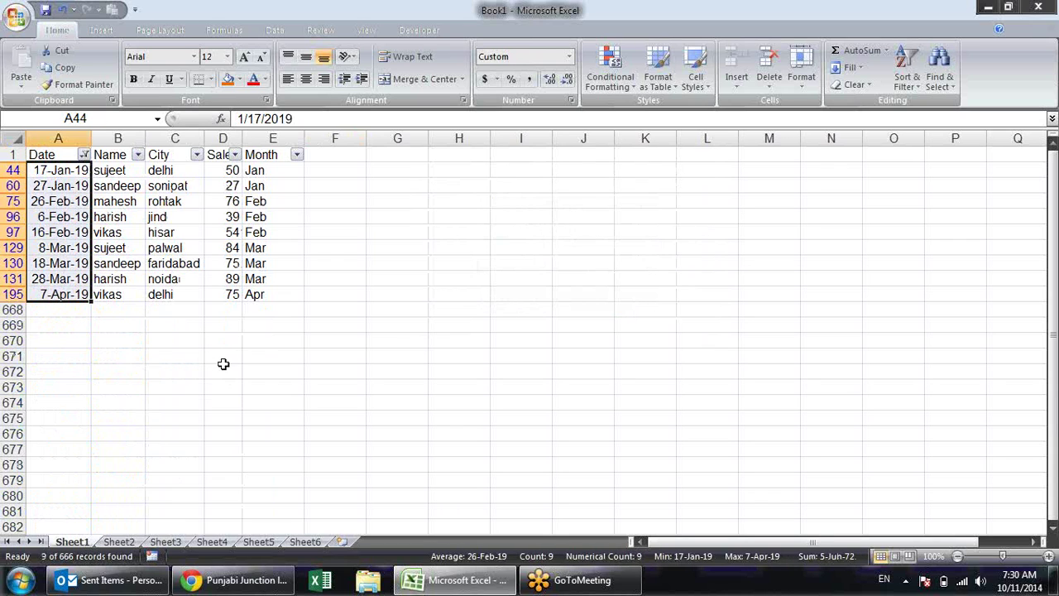
click(79, 187)
click(85, 155)
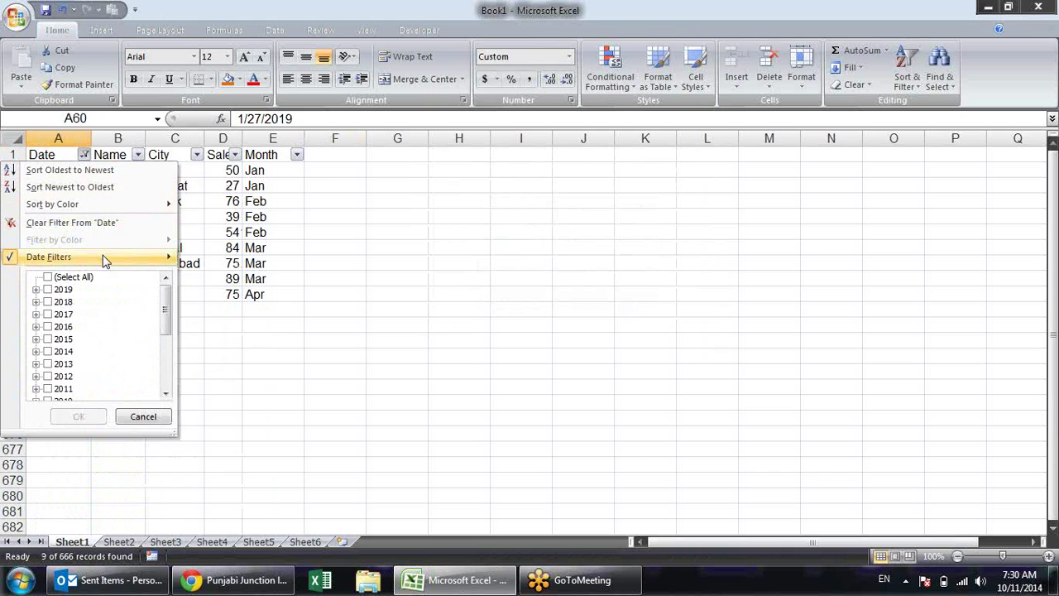
Apply a Date filter between 1-Apr-13 and 31-Mar-14
mouse_move(49, 256)
click(216, 235)
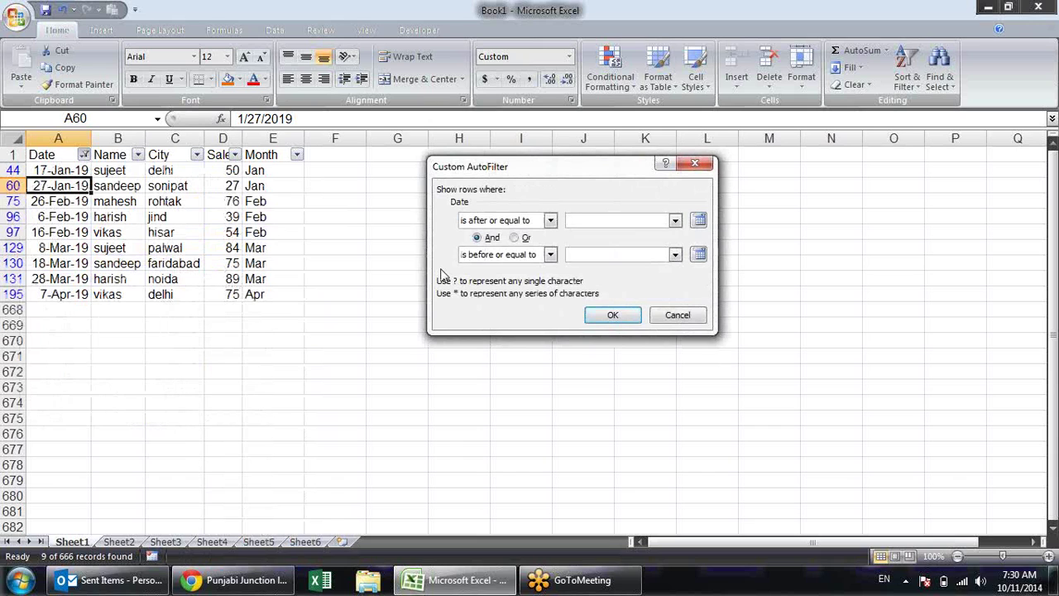
text(31-mar-14)
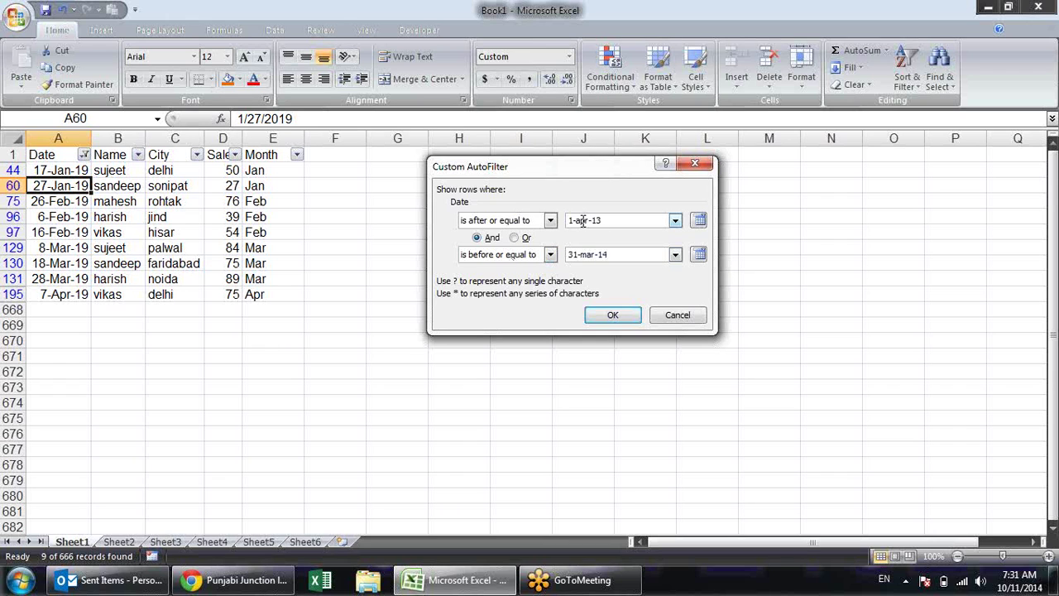
click(613, 316)
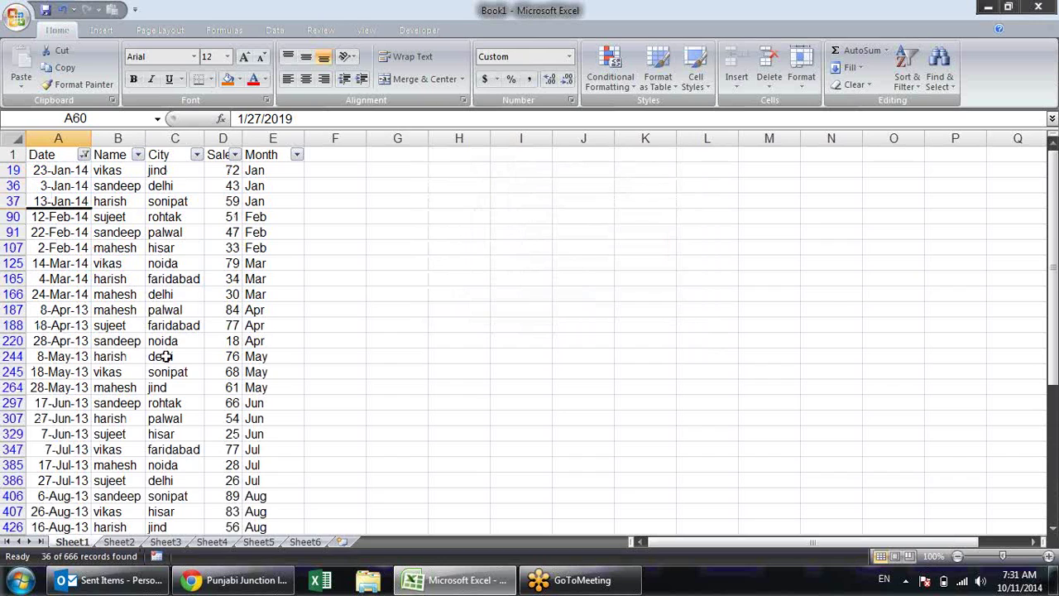
Browse the 36 filtered records and select cell B90
scroll(147, 278, down, 2)
scroll(150, 278, down, 3)
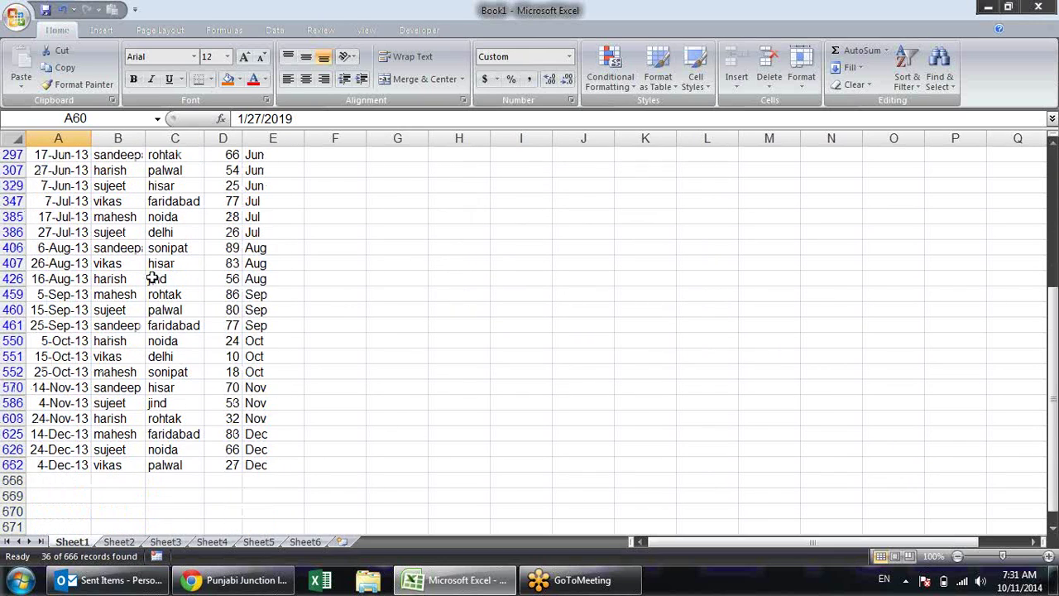
scroll(152, 278, up, 3)
scroll(151, 278, up, 2)
click(114, 217)
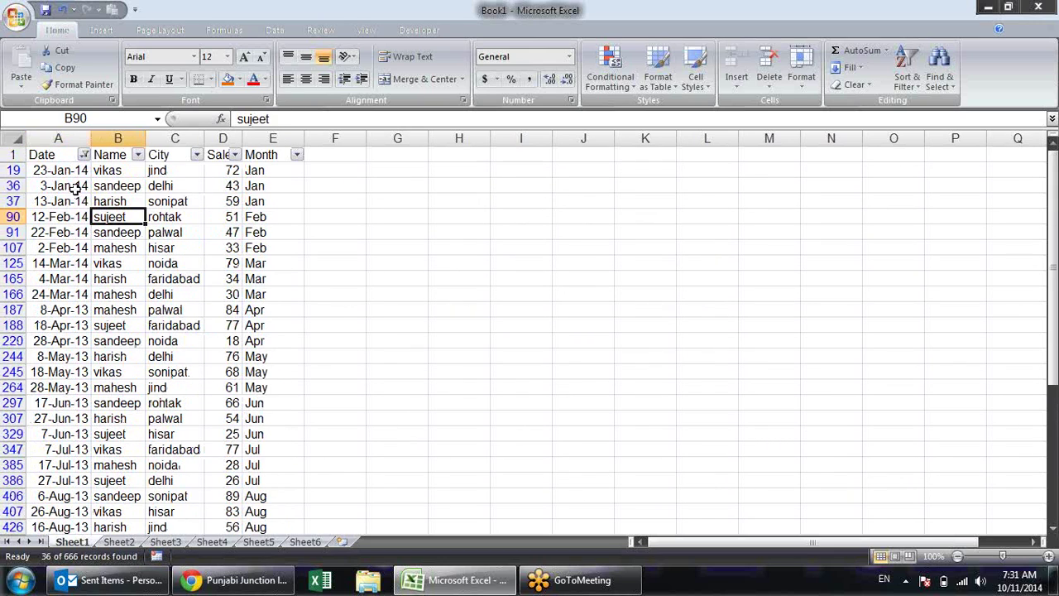
click(84, 155)
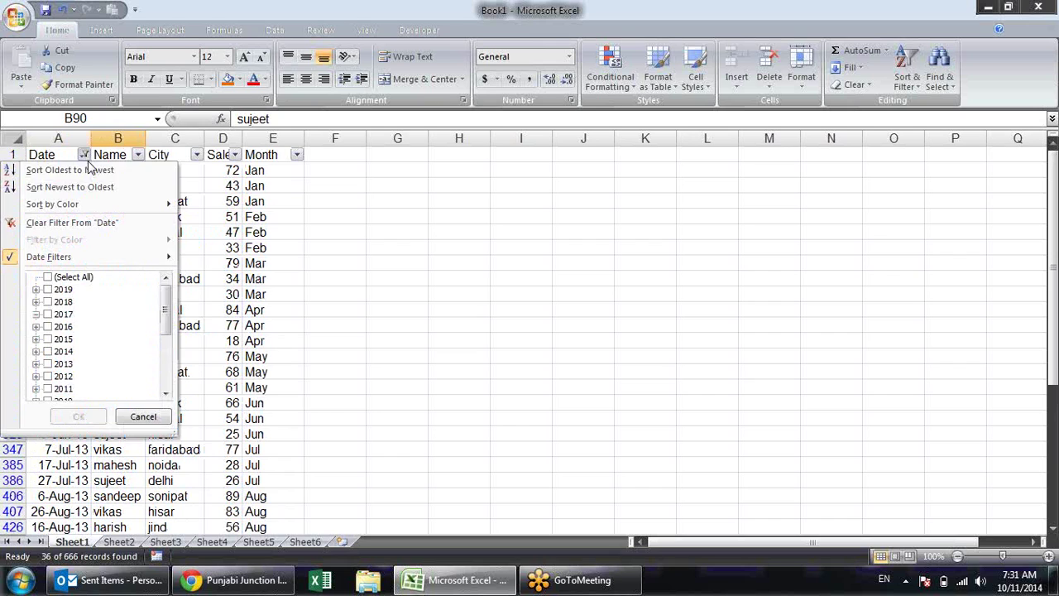
mouse_move(83, 257)
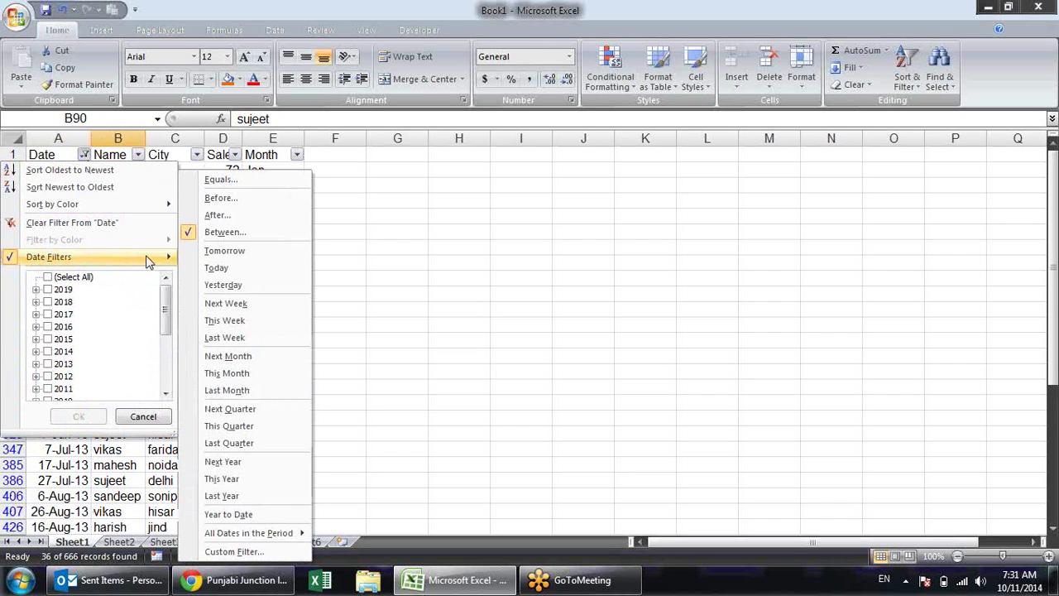
Clear the Date filter so all rows are shown
click(237, 251)
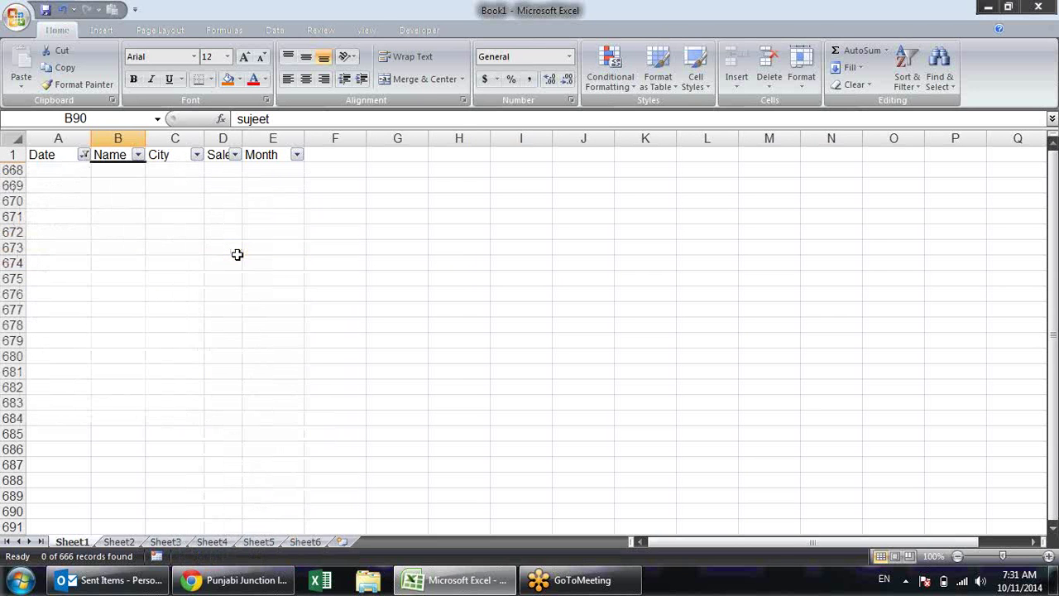
click(84, 155)
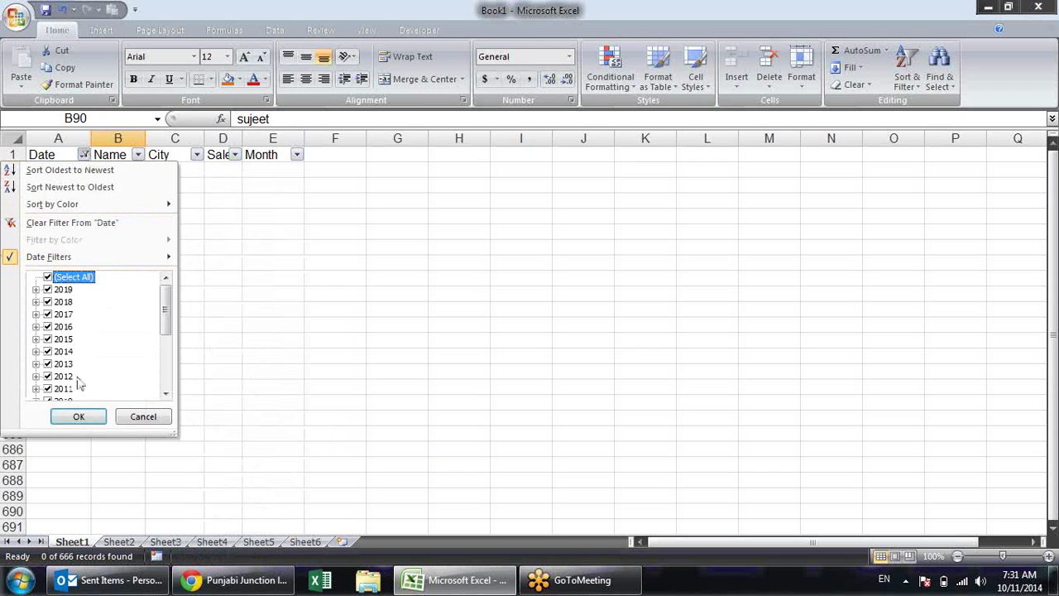
click(79, 416)
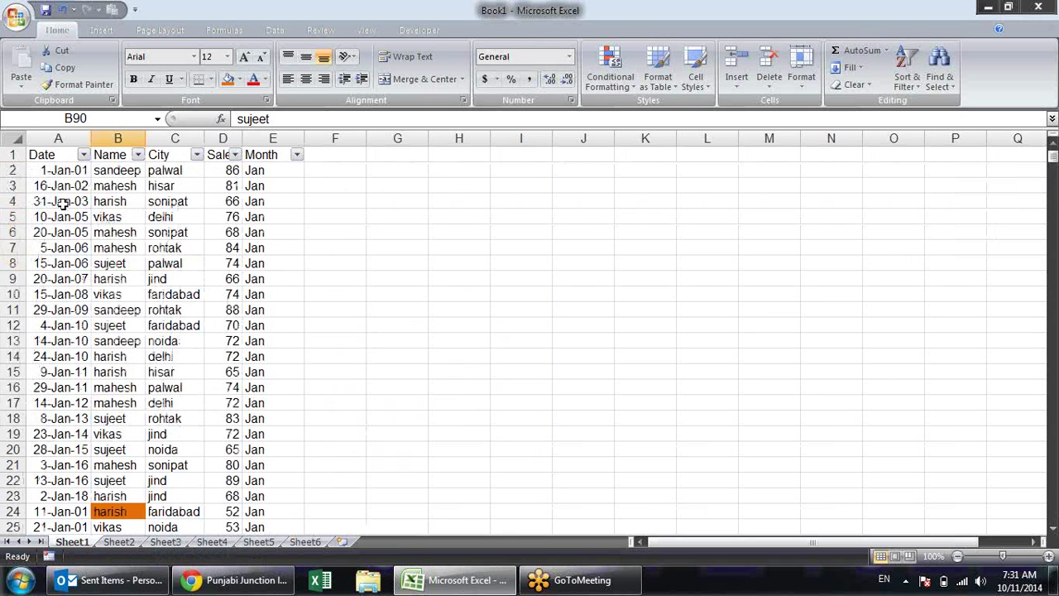
Enter today's date, 11-Oct-14, into cells A8 and A9
click(82, 263)
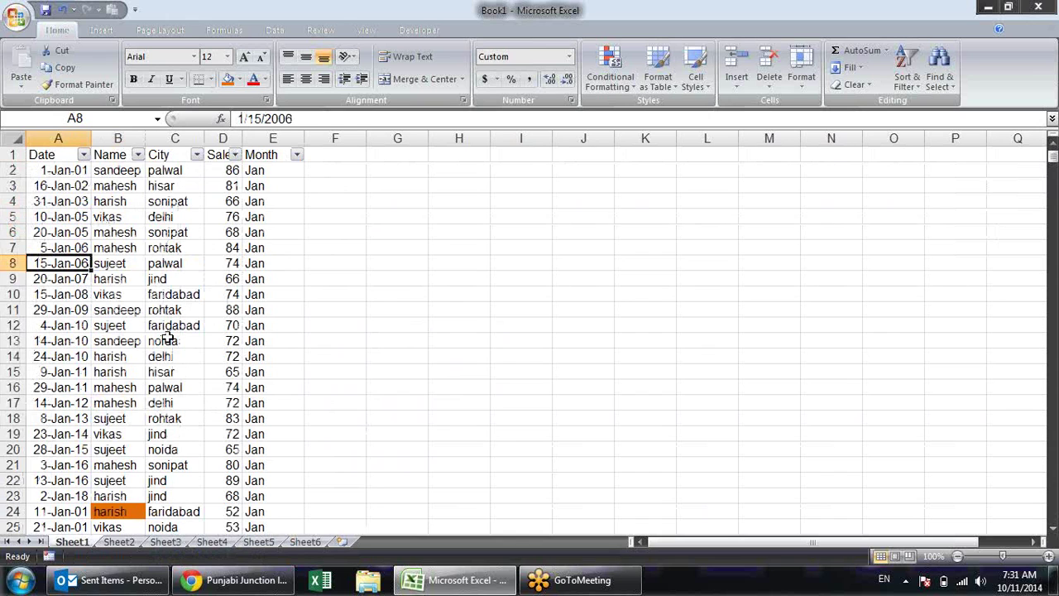
key(ctrl+semicolon)
key(Return)
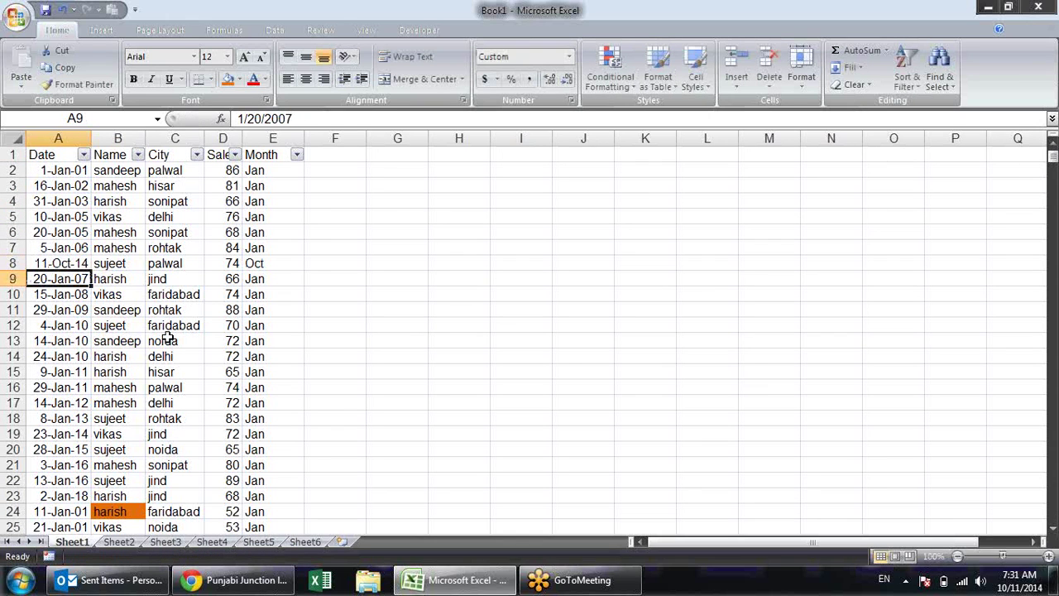
key(ctrl+semicolon)
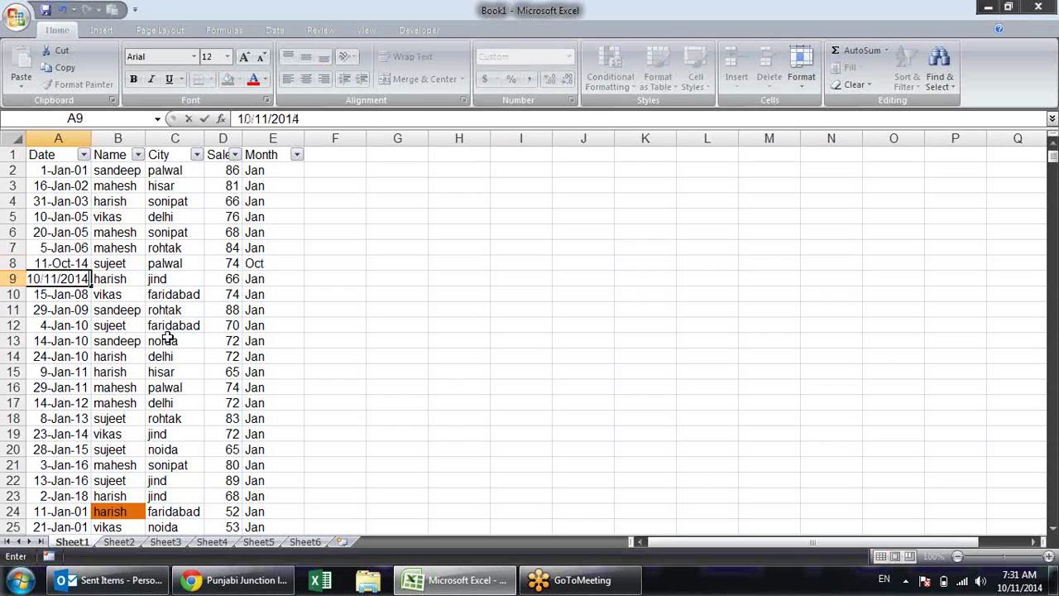
key(Return)
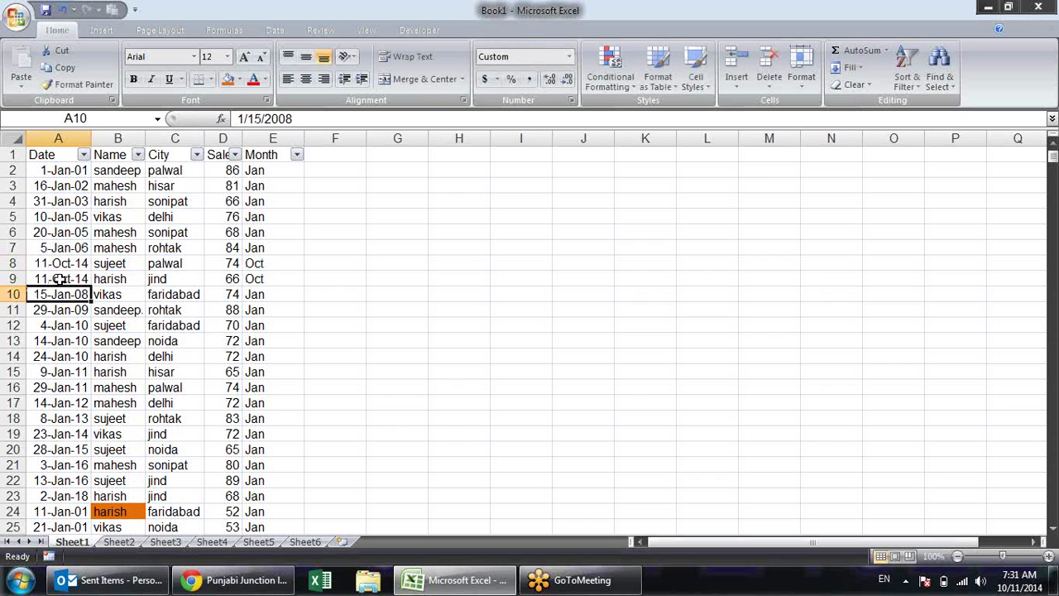
Change the date in A9 to 12-Oct-14
click(60, 277)
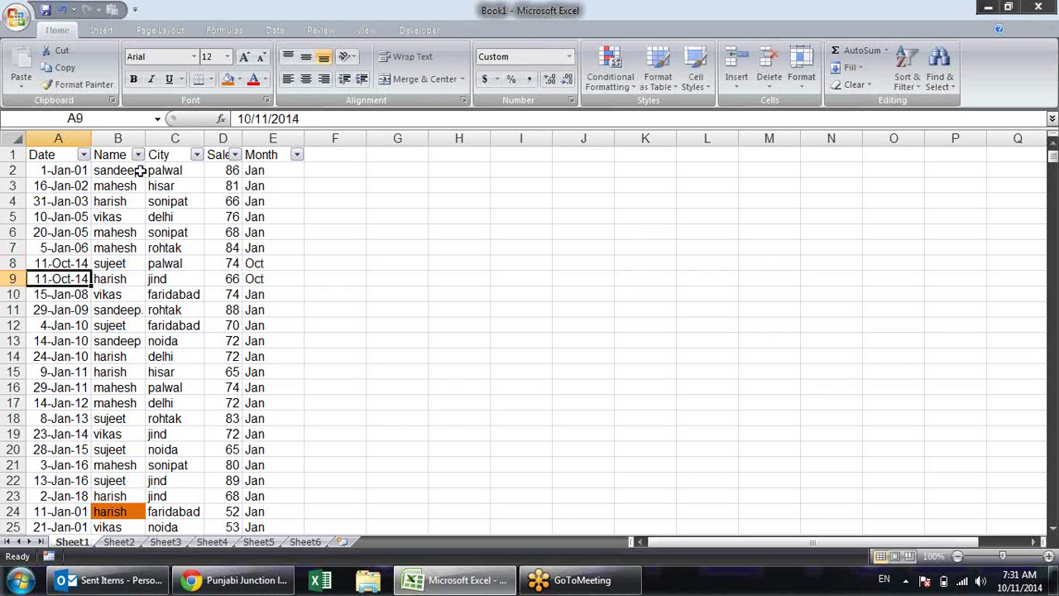
click(269, 118)
key(BackSpace)
text(2)
key(Return)
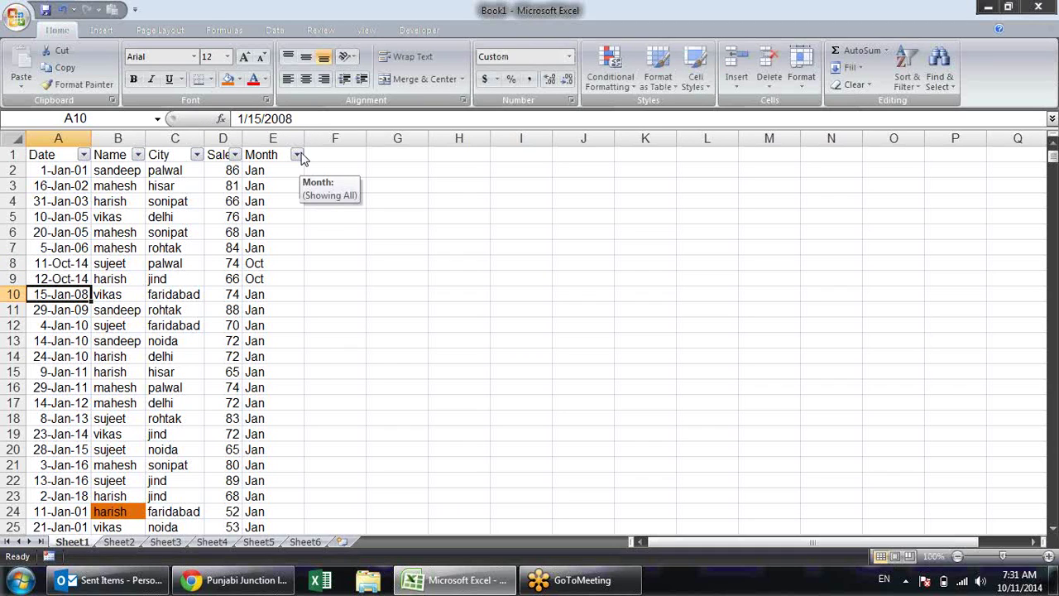
Enter 10-Oct-14 into cell A10
key(ctrl+semicolon)
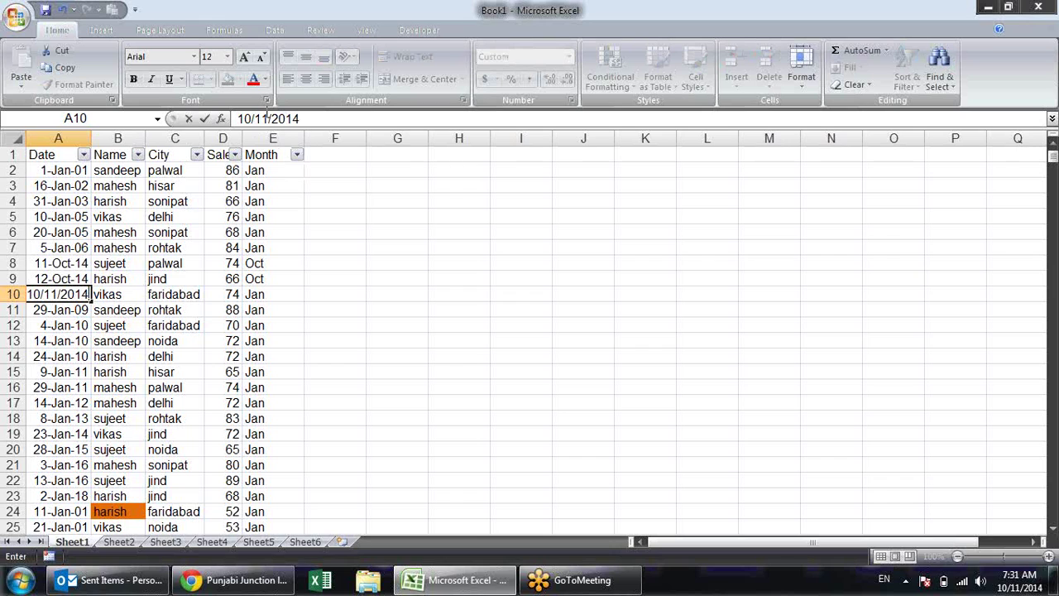
key(BackSpace)
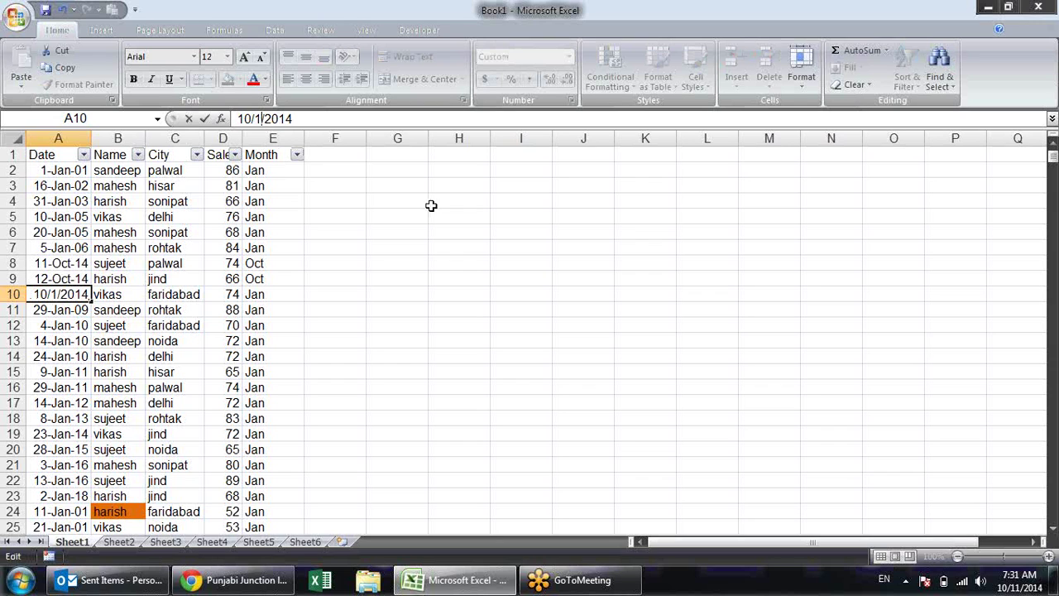
text(0)
key(Return)
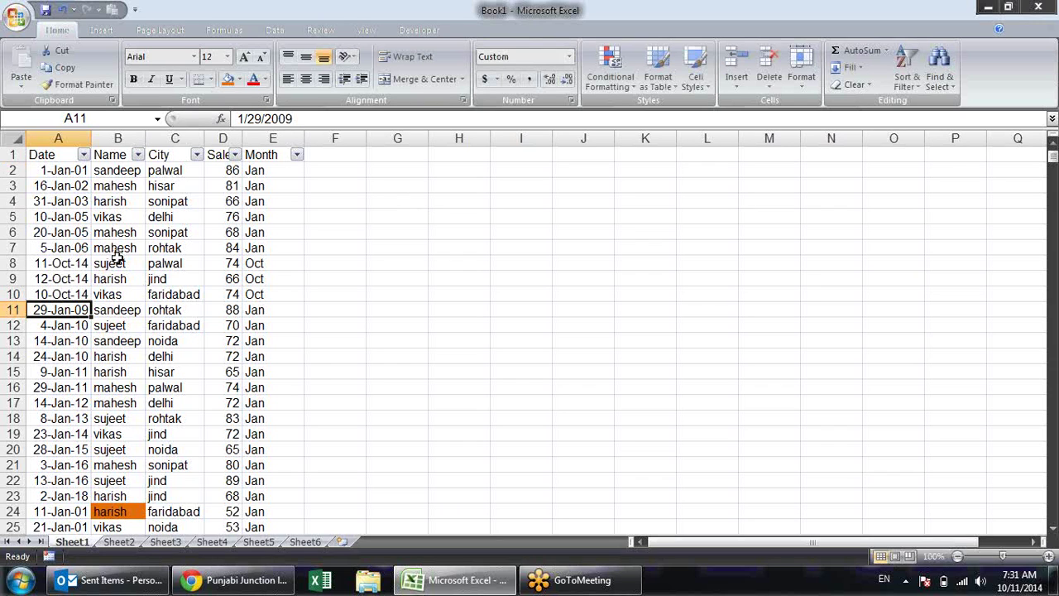
click(83, 155)
mouse_move(50, 256)
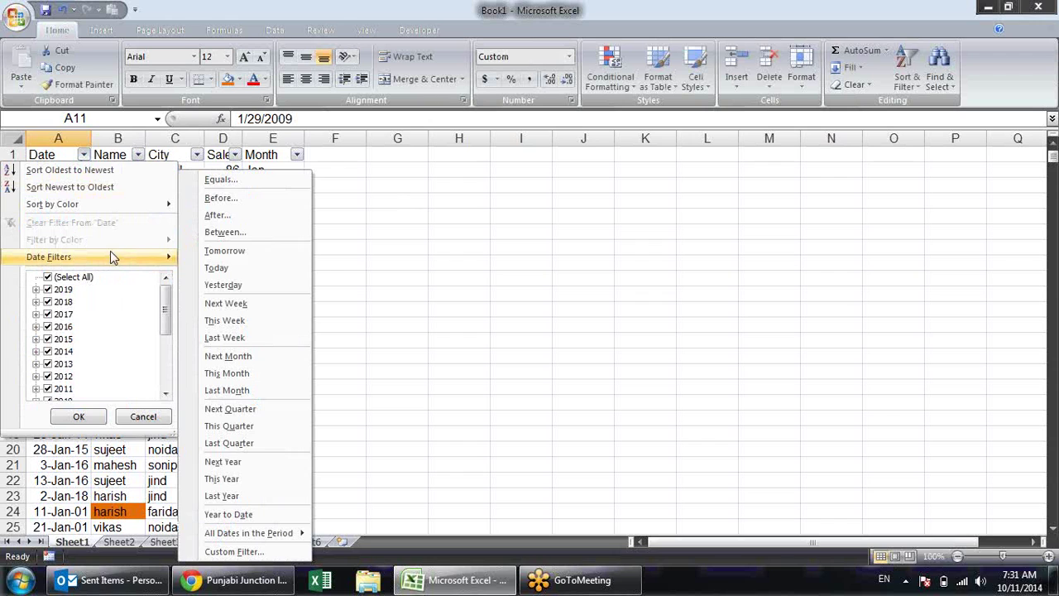
Try the Tomorrow, Today and Yesterday date filters, checking the remaining rows
click(243, 253)
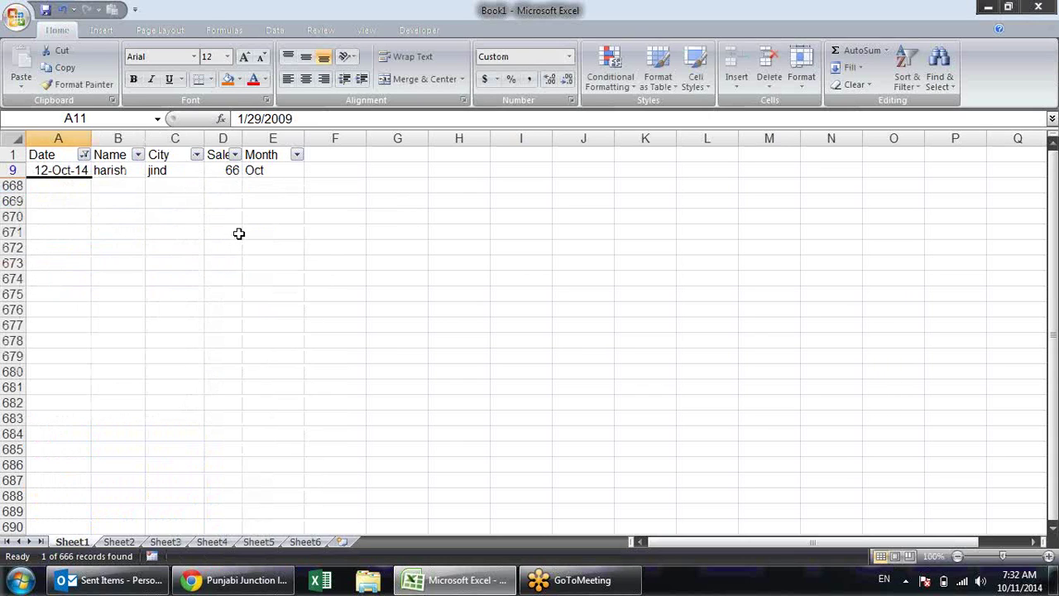
click(106, 189)
click(81, 170)
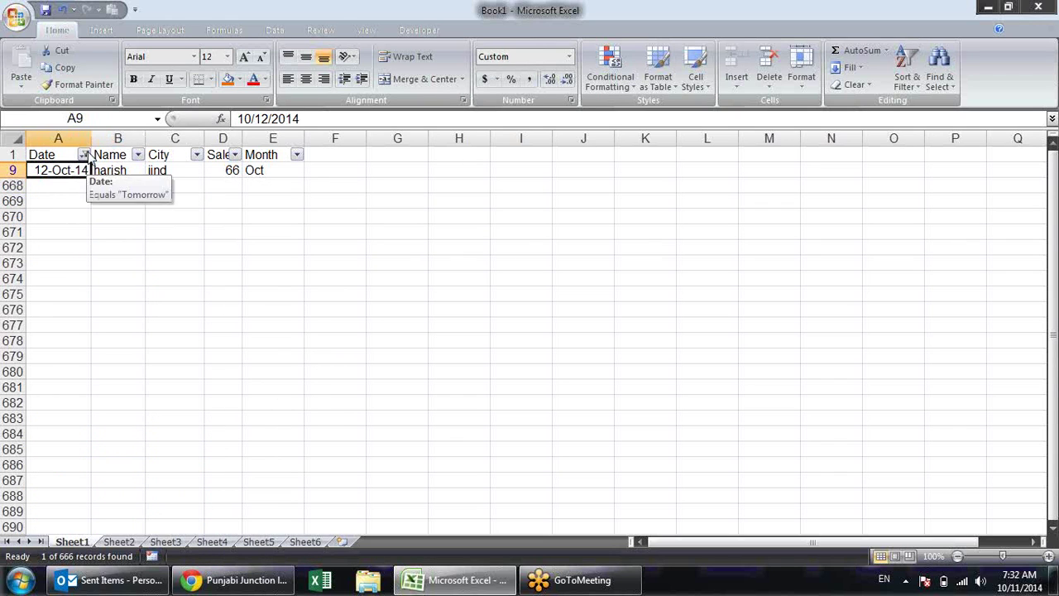
click(84, 155)
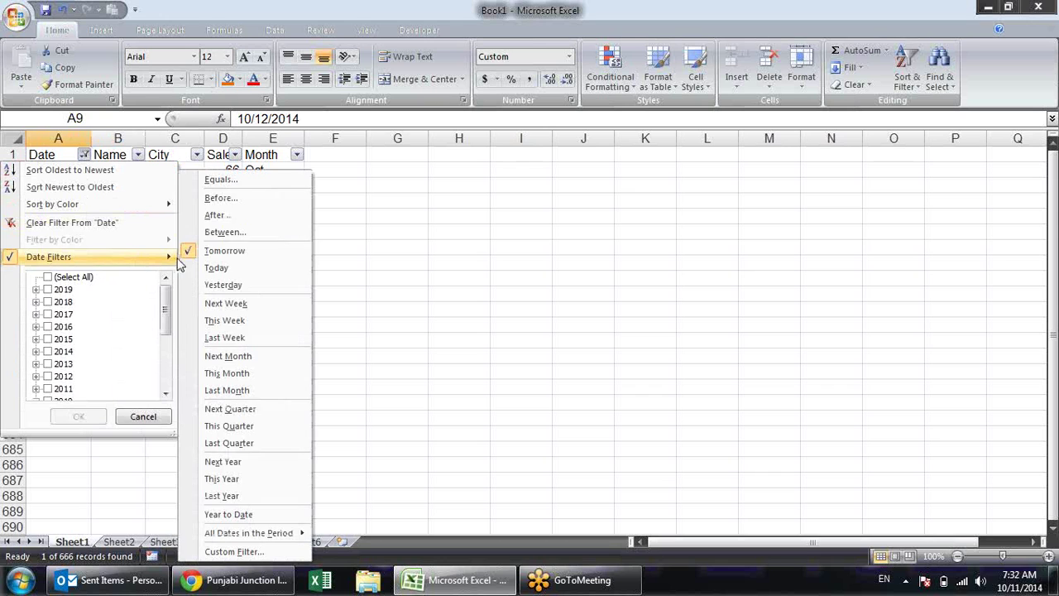
click(225, 268)
click(95, 202)
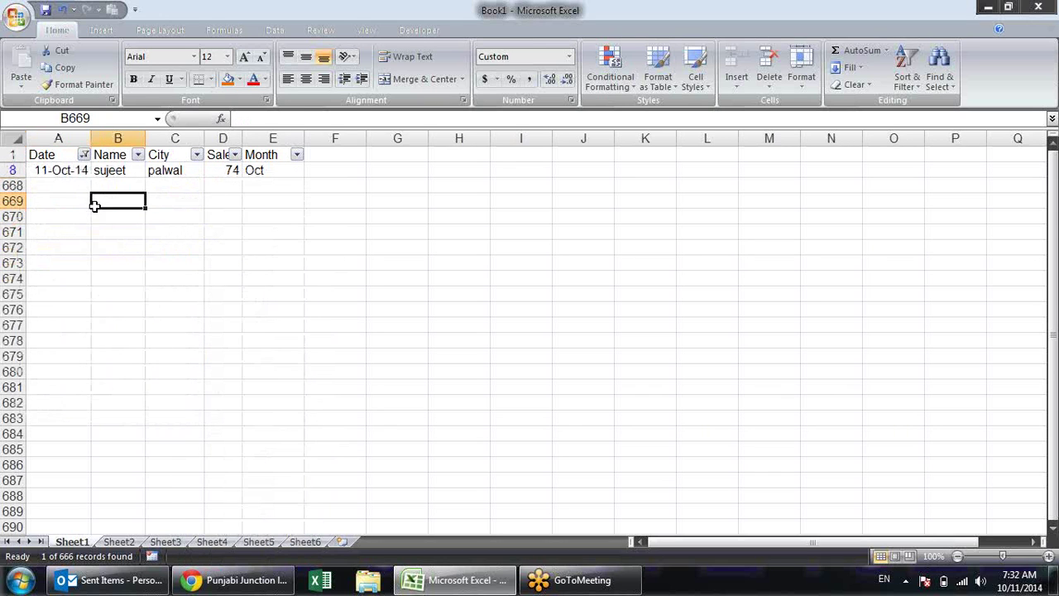
click(84, 156)
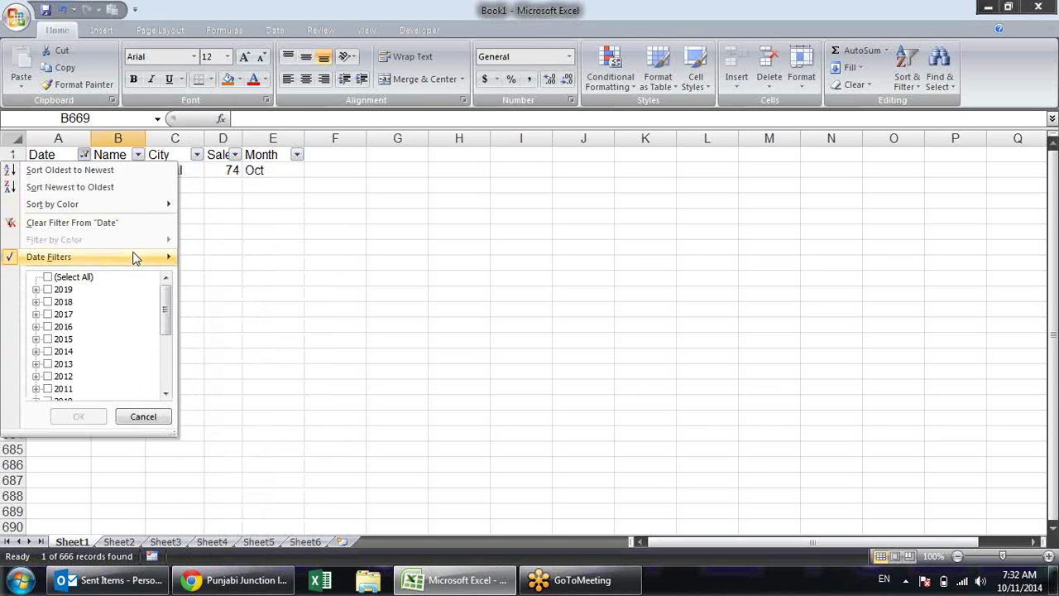
mouse_move(83, 257)
click(244, 284)
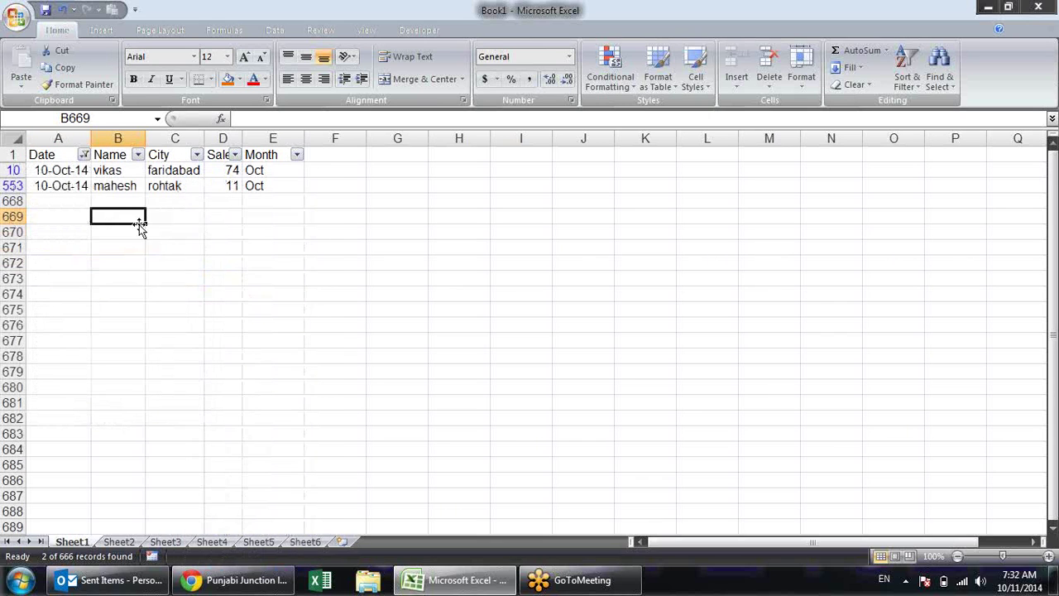
click(85, 171)
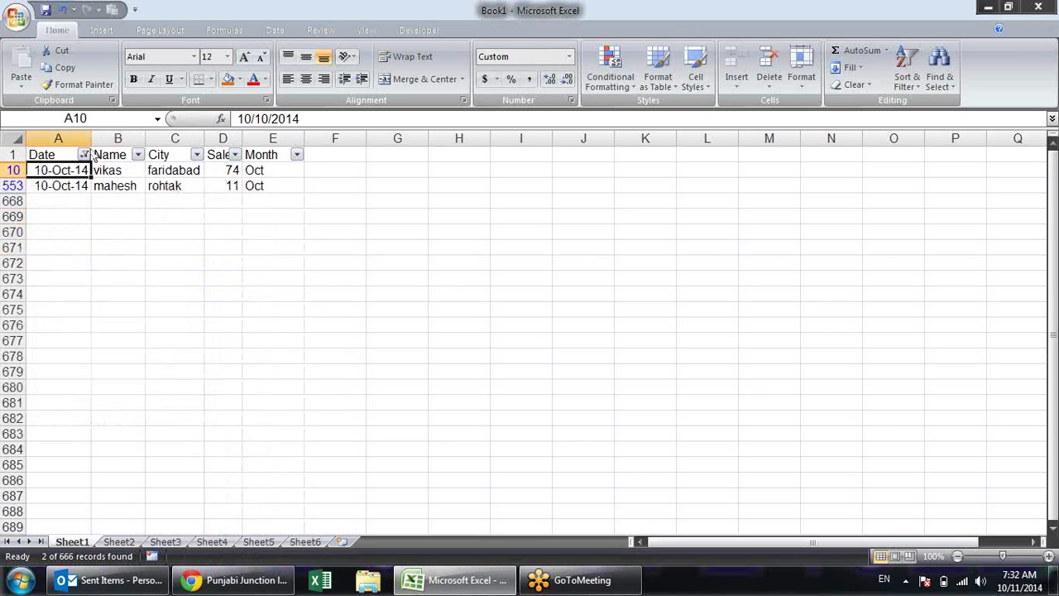
Try the Next Week, This Week and Last Week date filters
click(85, 154)
mouse_move(50, 256)
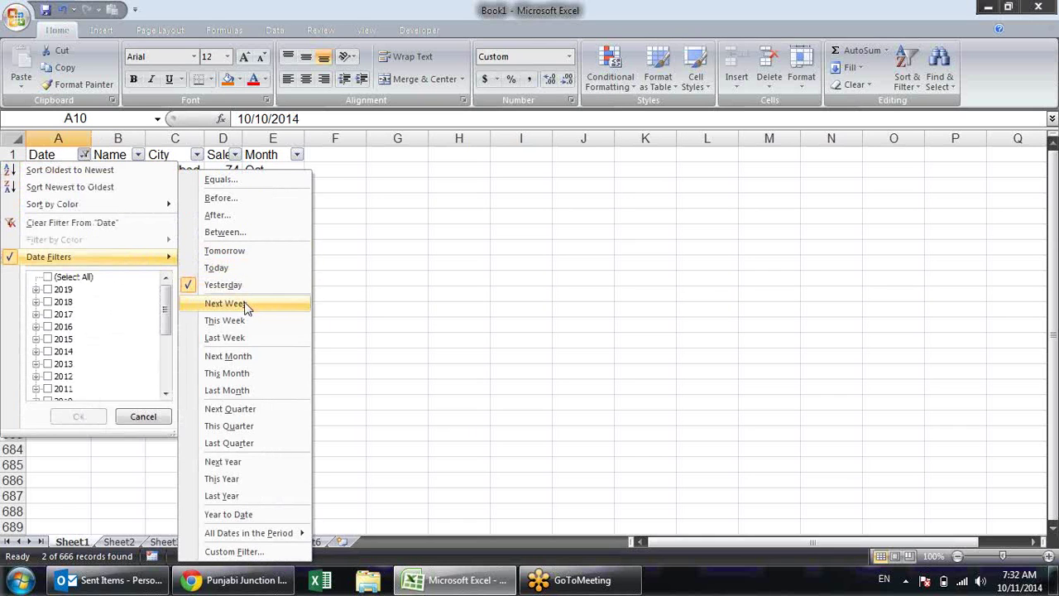
click(226, 303)
click(170, 217)
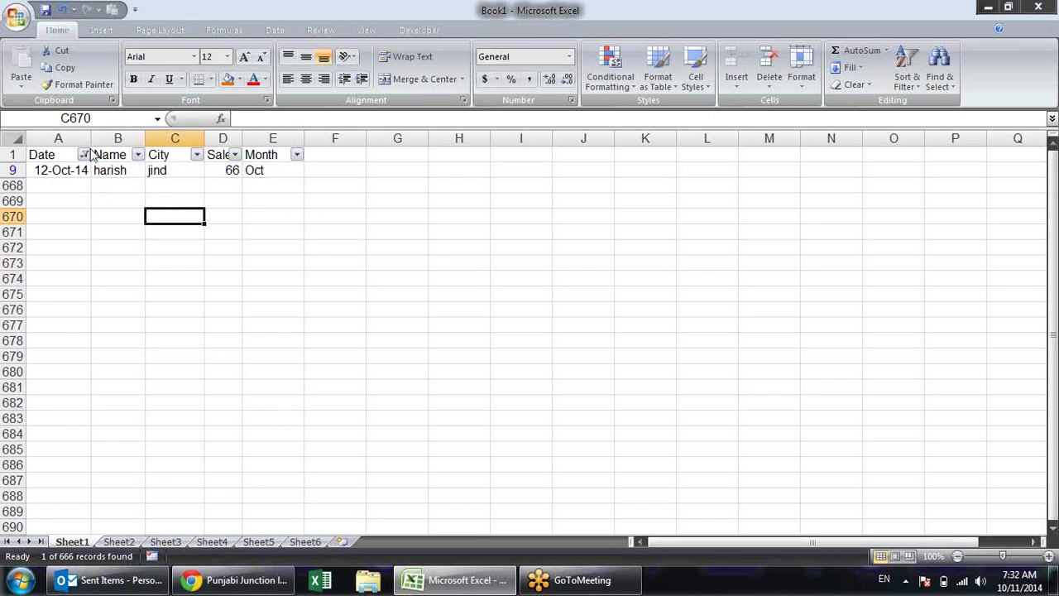
click(85, 155)
mouse_move(91, 257)
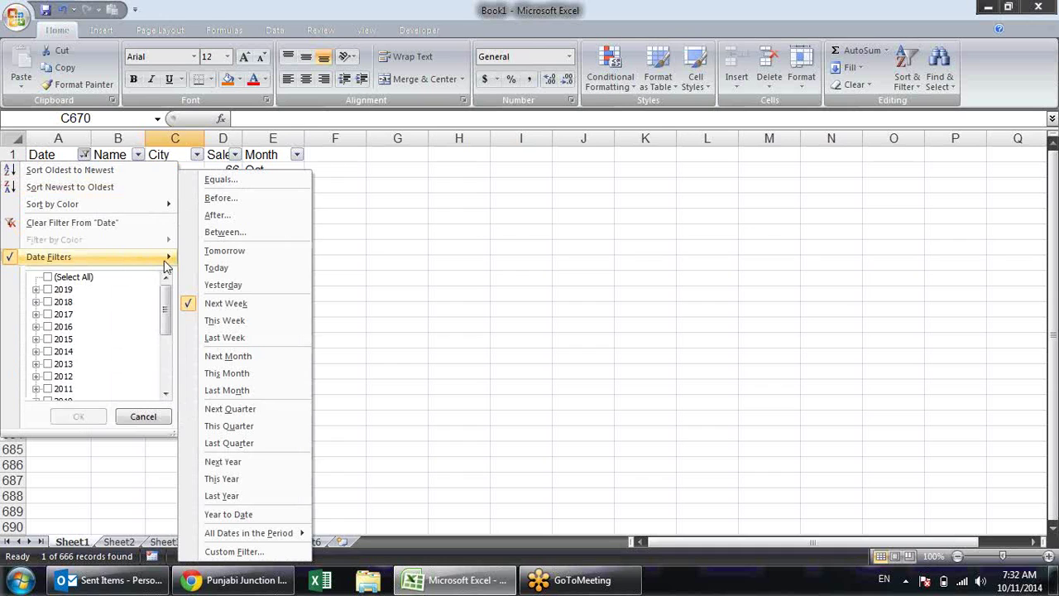
click(242, 321)
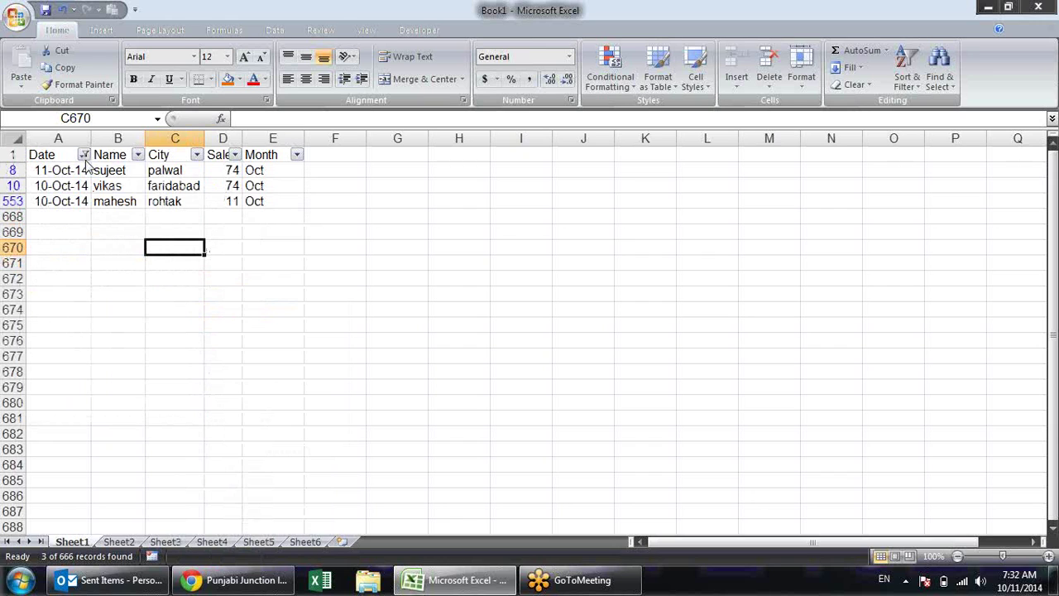
click(84, 155)
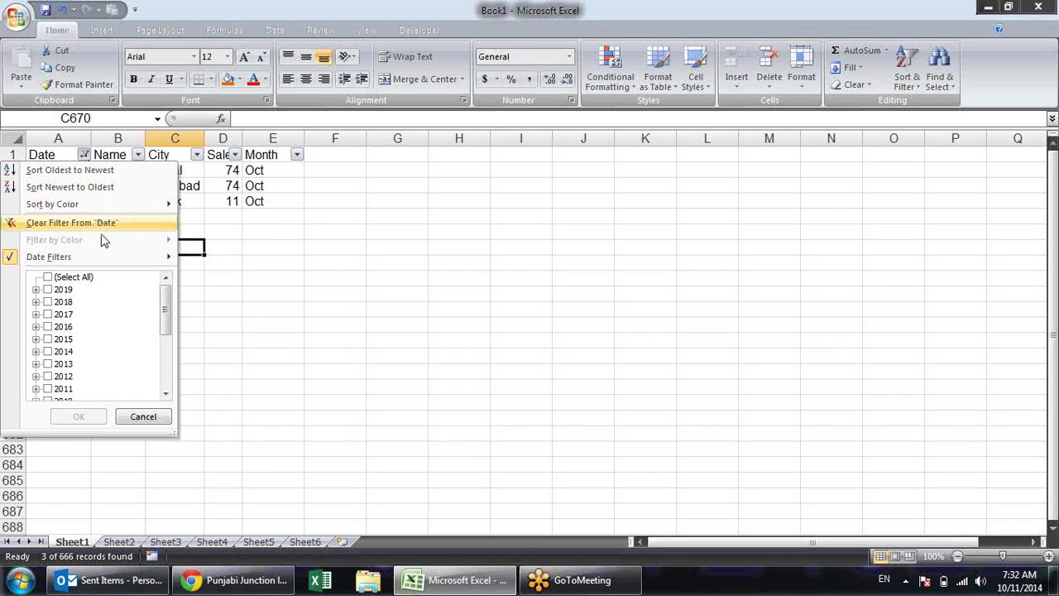
mouse_move(96, 257)
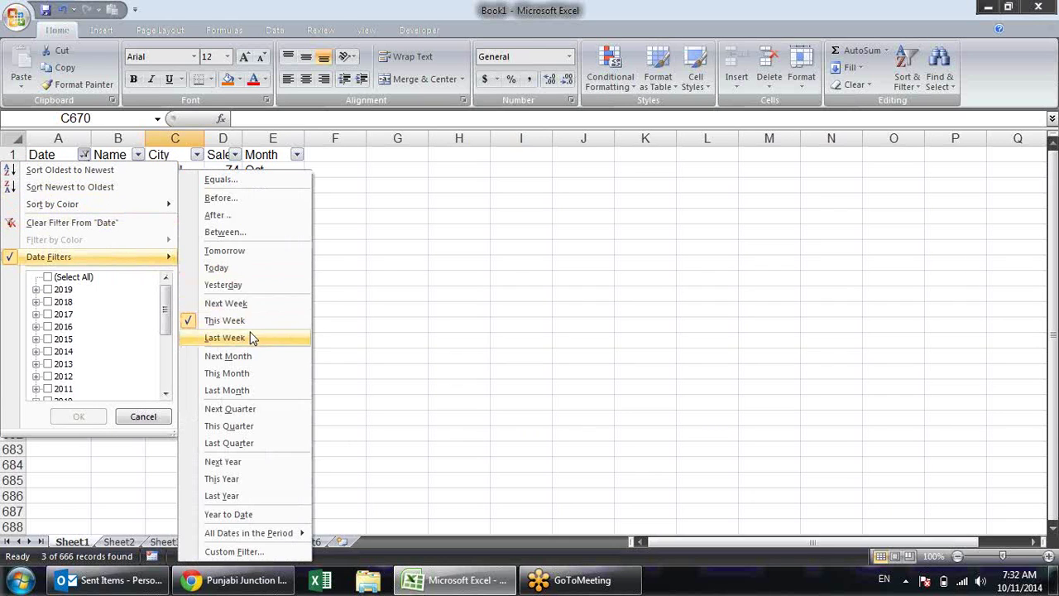
click(252, 338)
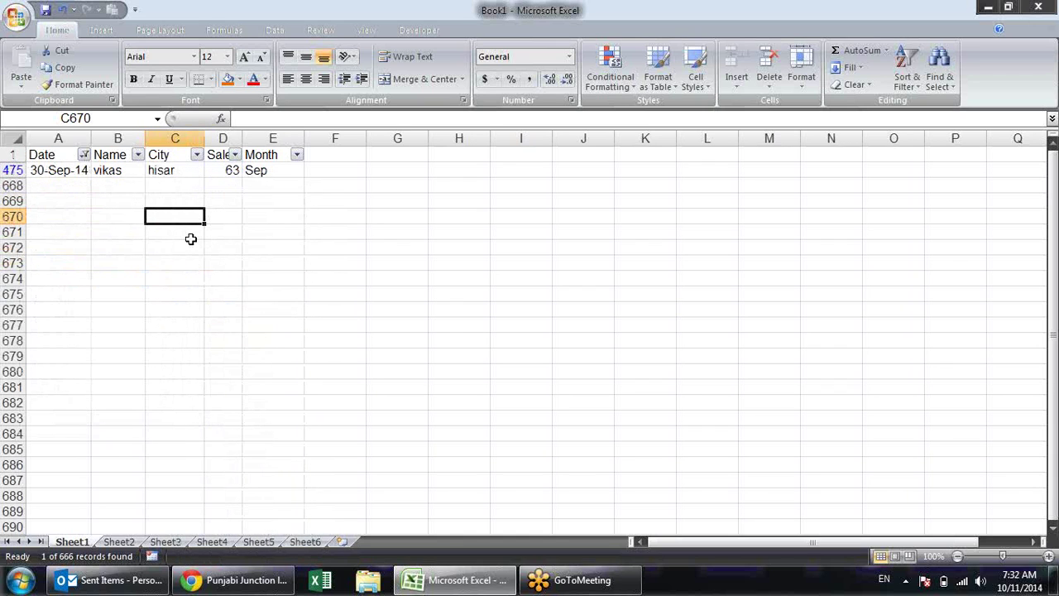
click(80, 170)
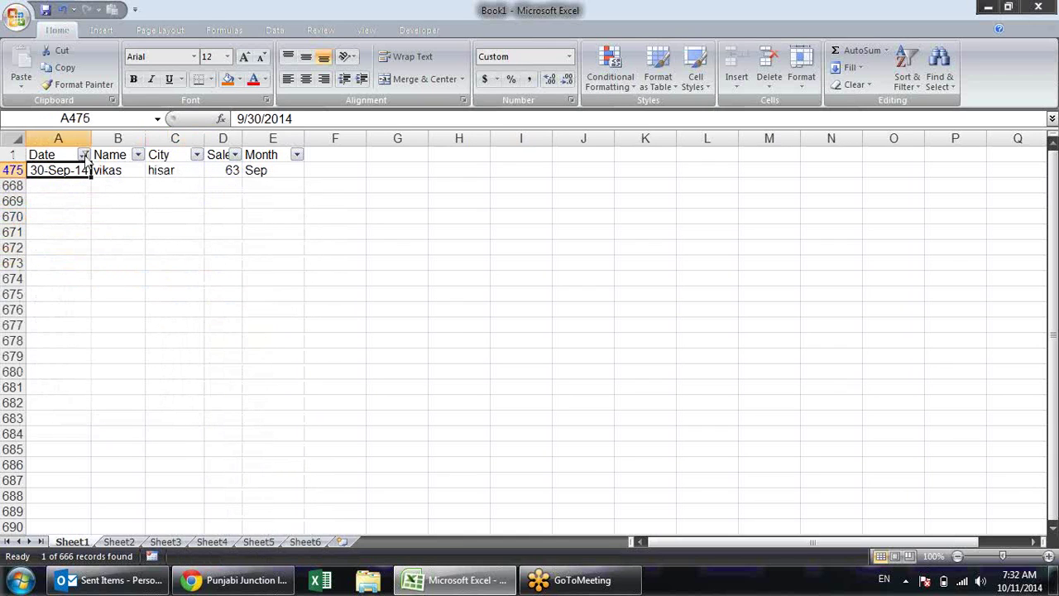
Apply Next Month, then This Month, leaving six October 2014 rows
click(85, 156)
mouse_move(49, 257)
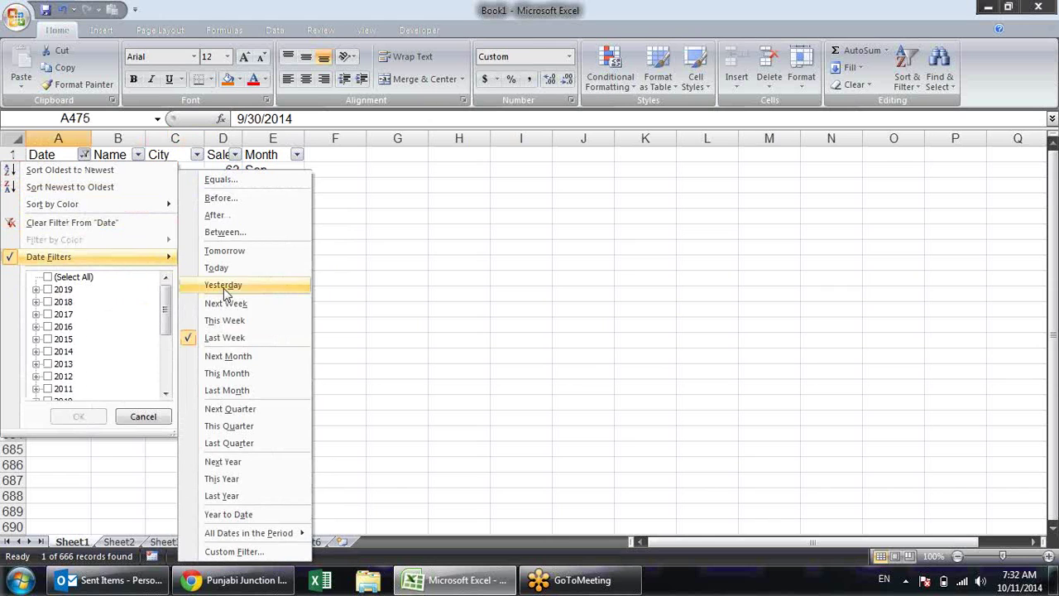
click(252, 358)
click(84, 155)
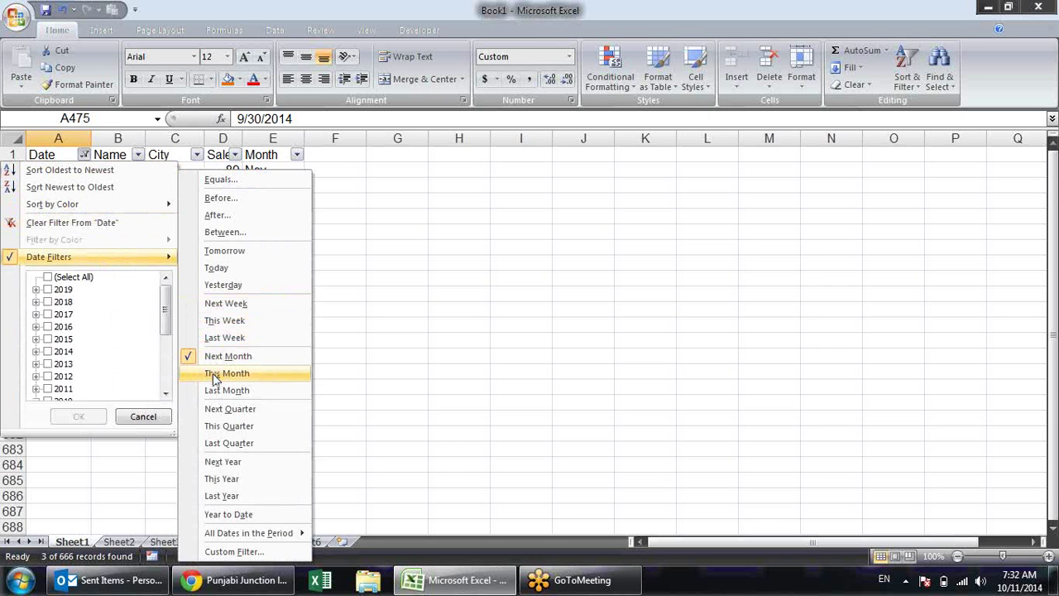
click(217, 373)
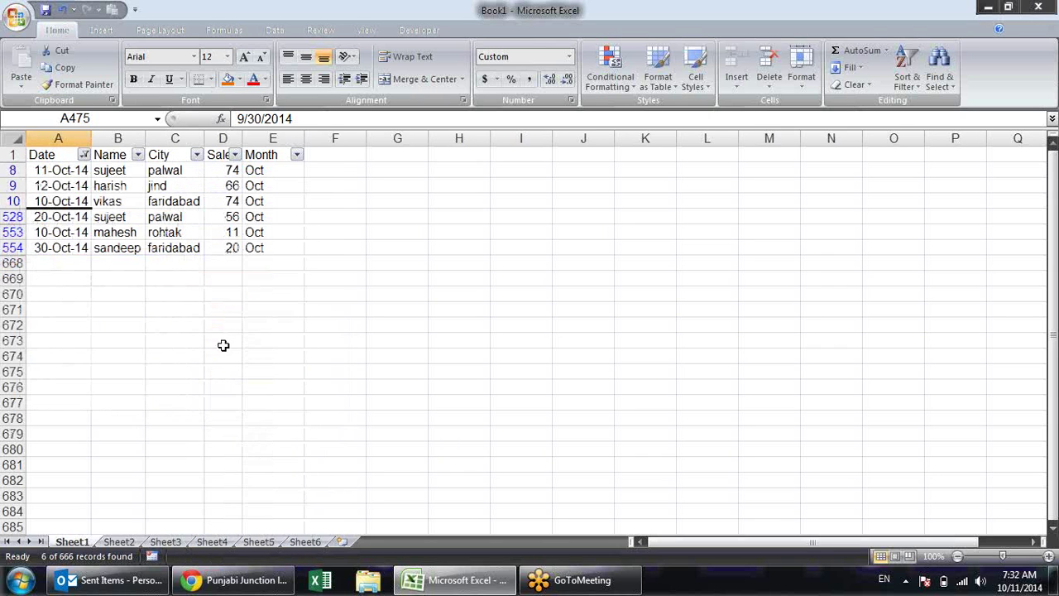
click(84, 156)
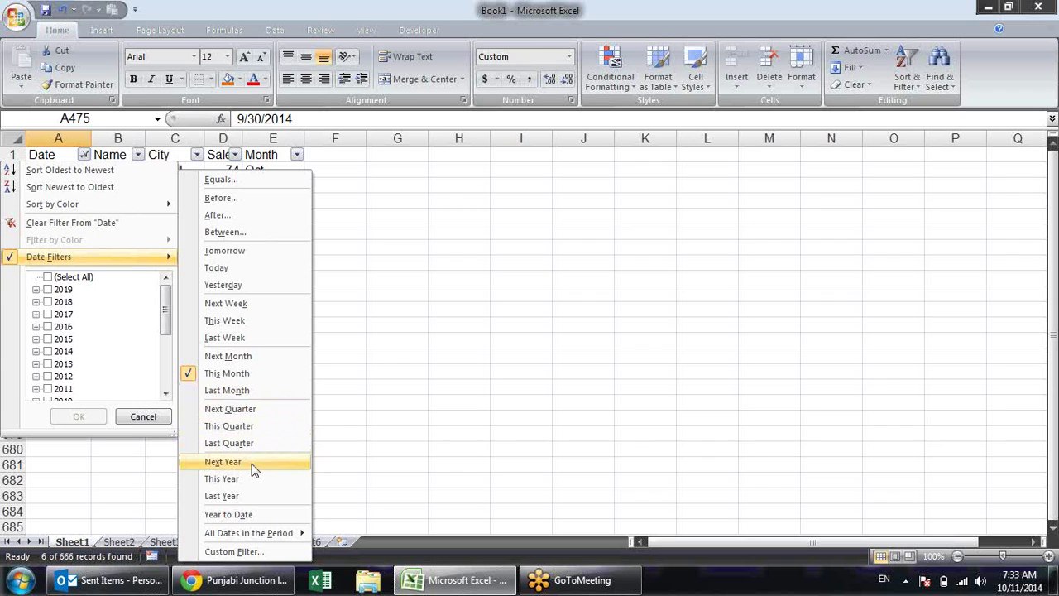
Apply the Year to Date filter and browse the 2014 rows up to A553
click(218, 518)
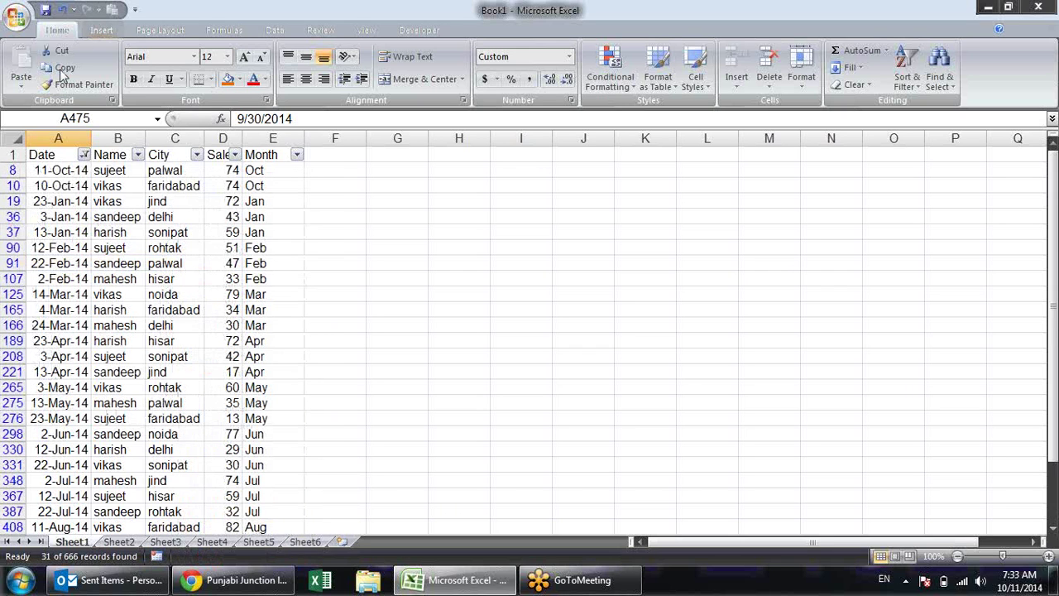
click(73, 196)
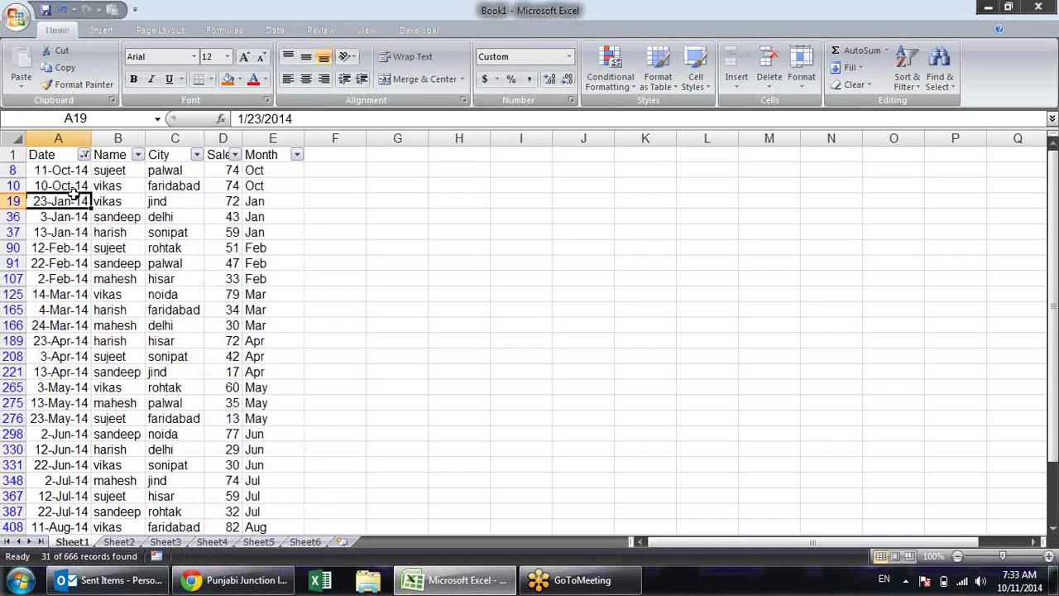
mouse_move(72, 196)
mouse_down()
mouse_move(273, 279)
mouse_move(159, 235)
mouse_up()
click(172, 297)
scroll(129, 232, down, 2)
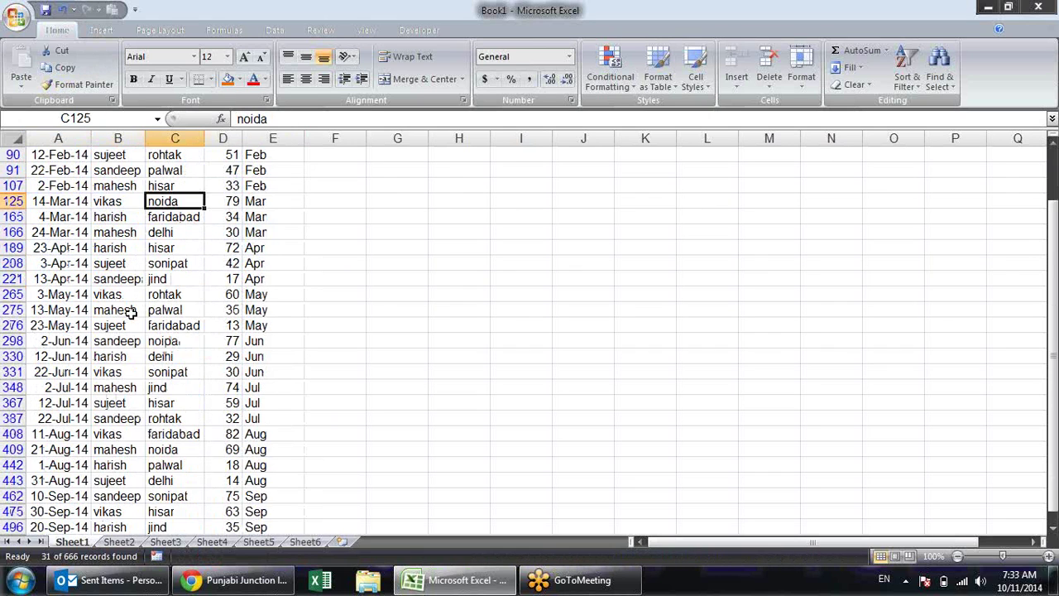
scroll(128, 232, down, 3)
click(69, 402)
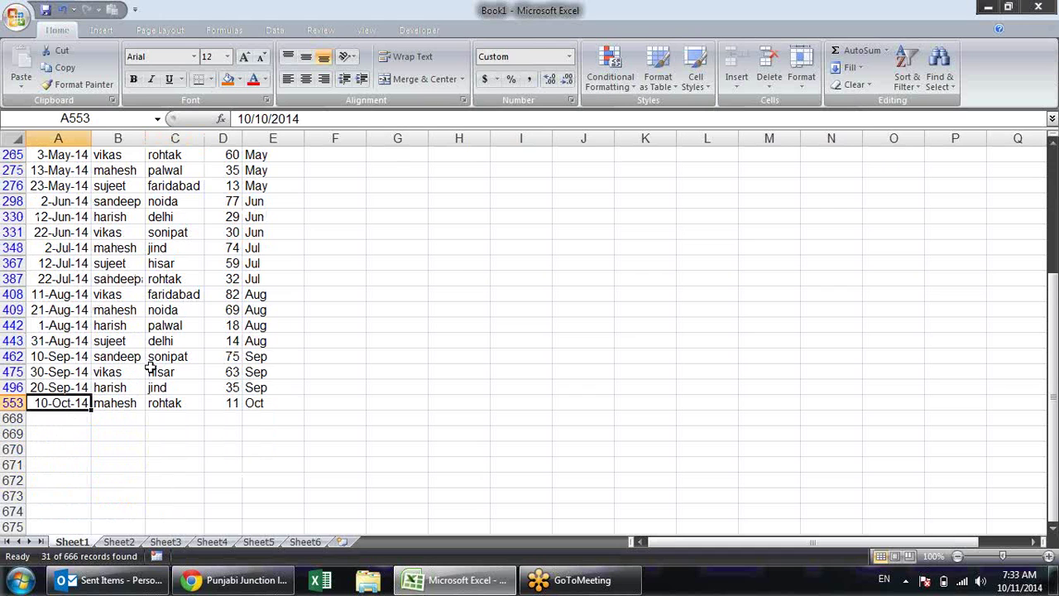
scroll(163, 350, up, 3)
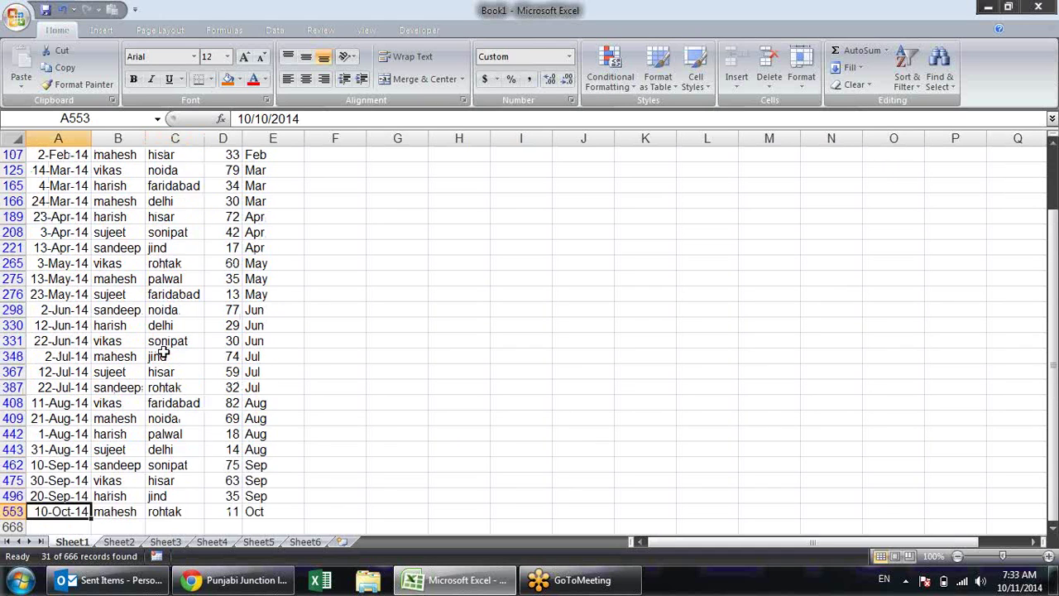
scroll(190, 352, up, 1)
scroll(158, 345, up, 3)
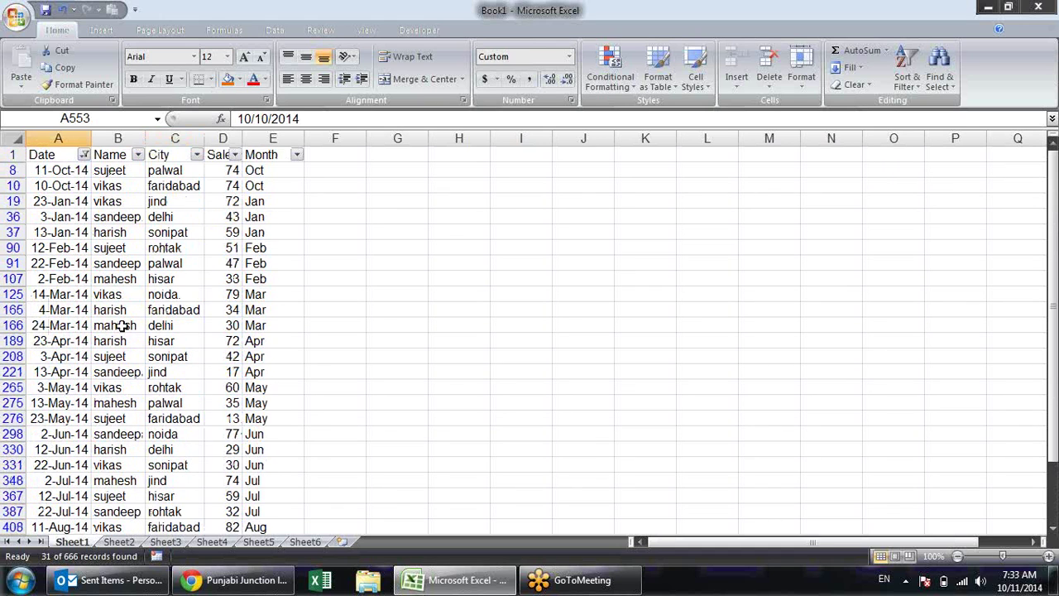
click(83, 155)
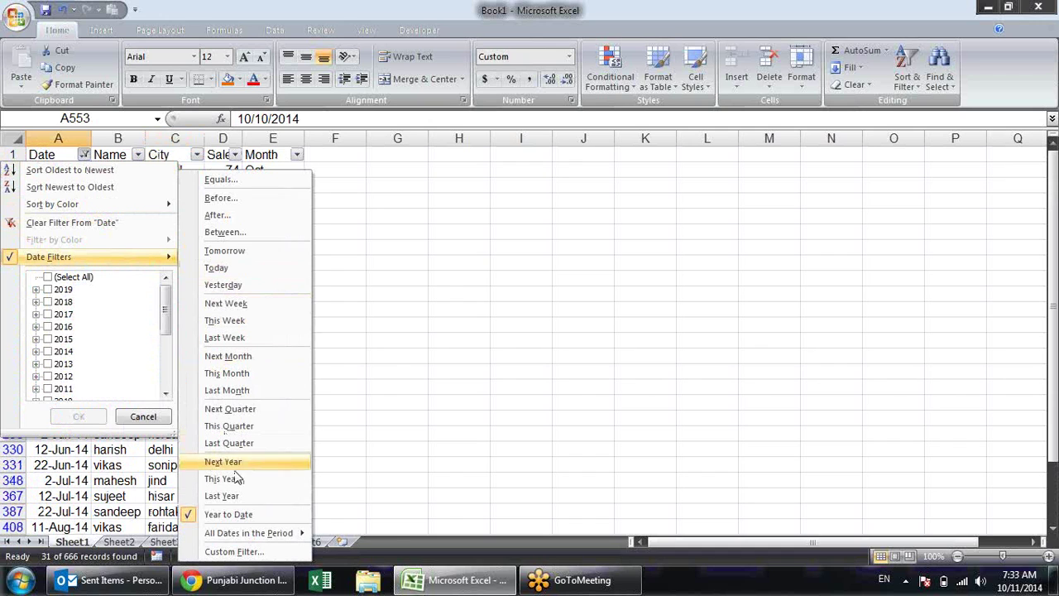
mouse_move(248, 533)
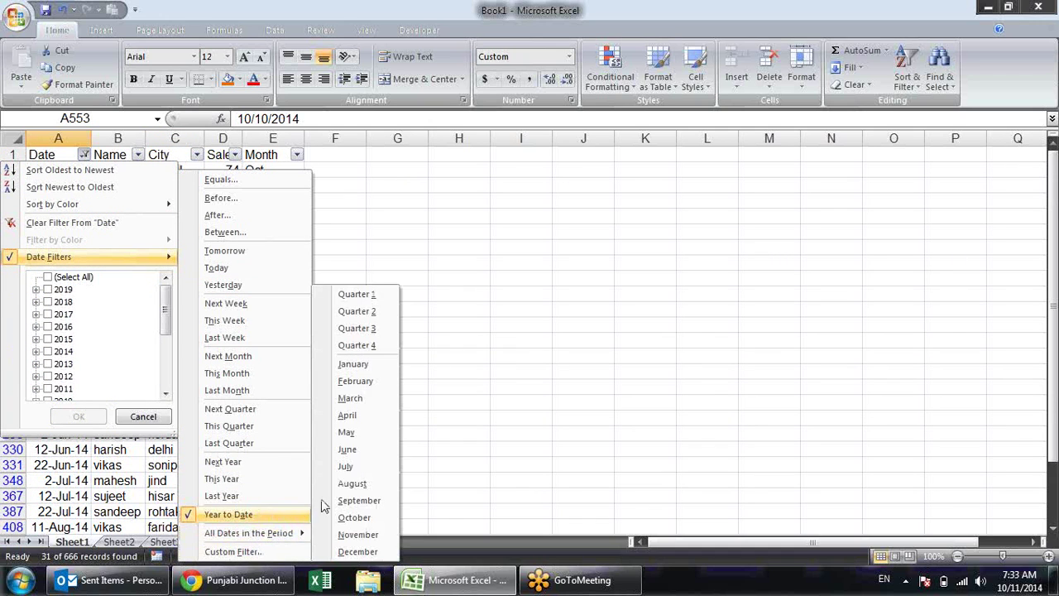
Show only January dates and check the Month formula in E3
click(361, 361)
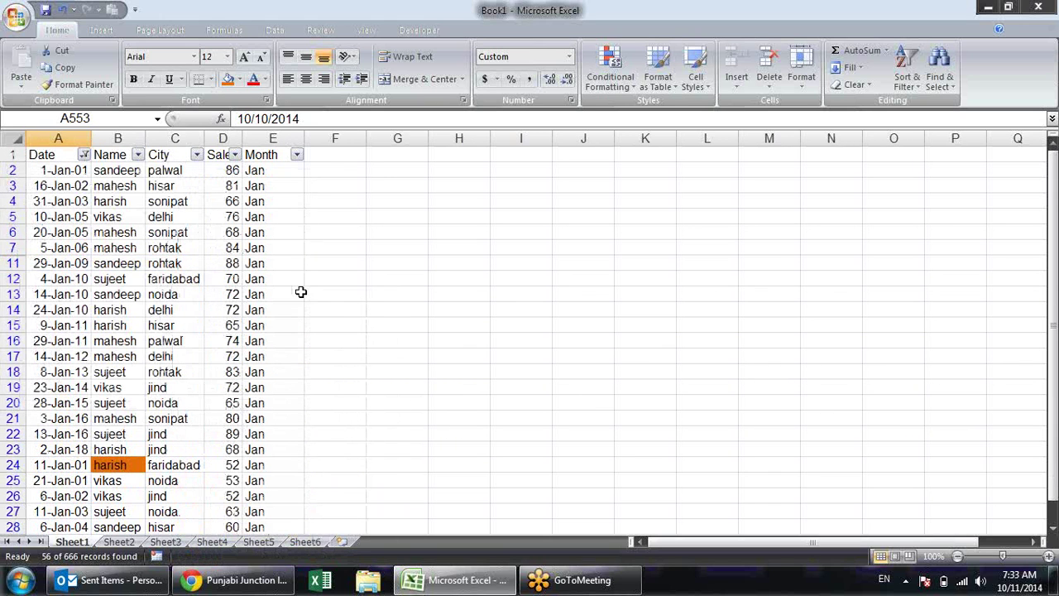
click(277, 185)
scroll(273, 256, down, 3)
scroll(273, 256, down, 3)
scroll(273, 255, down, 2)
scroll(273, 256, down, 4)
scroll(273, 256, up, 4)
scroll(273, 256, up, 4)
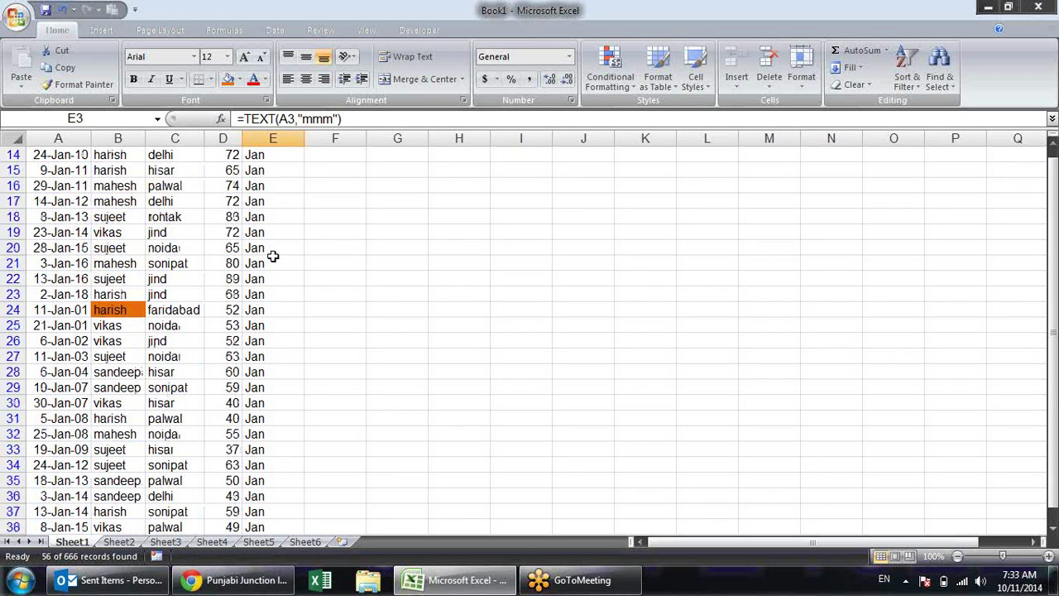
scroll(273, 255, up, 4)
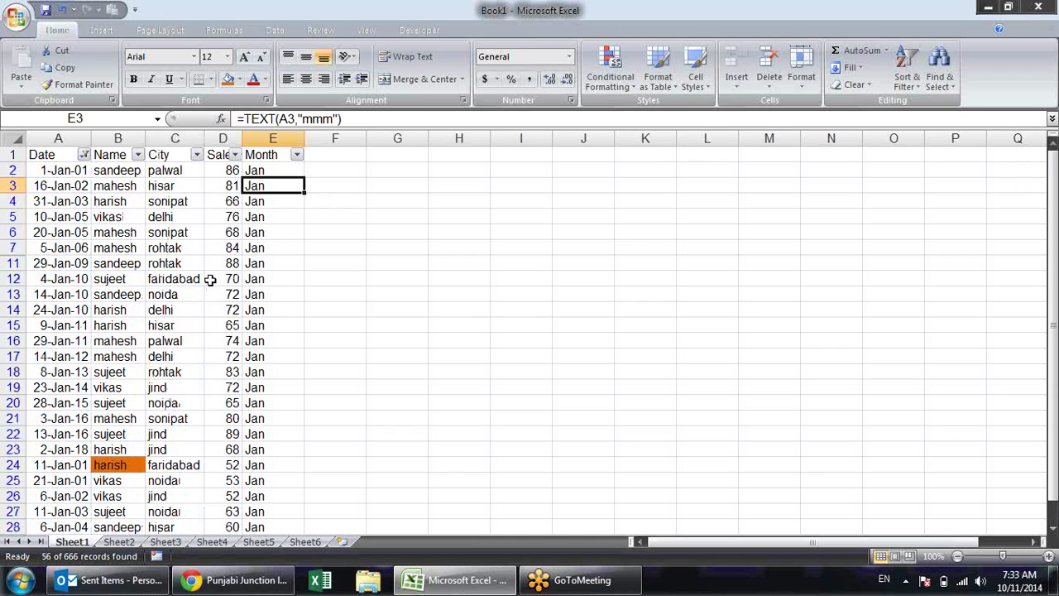
Switch the Date filter to Quarter 3 and browse the July–September rows
click(83, 154)
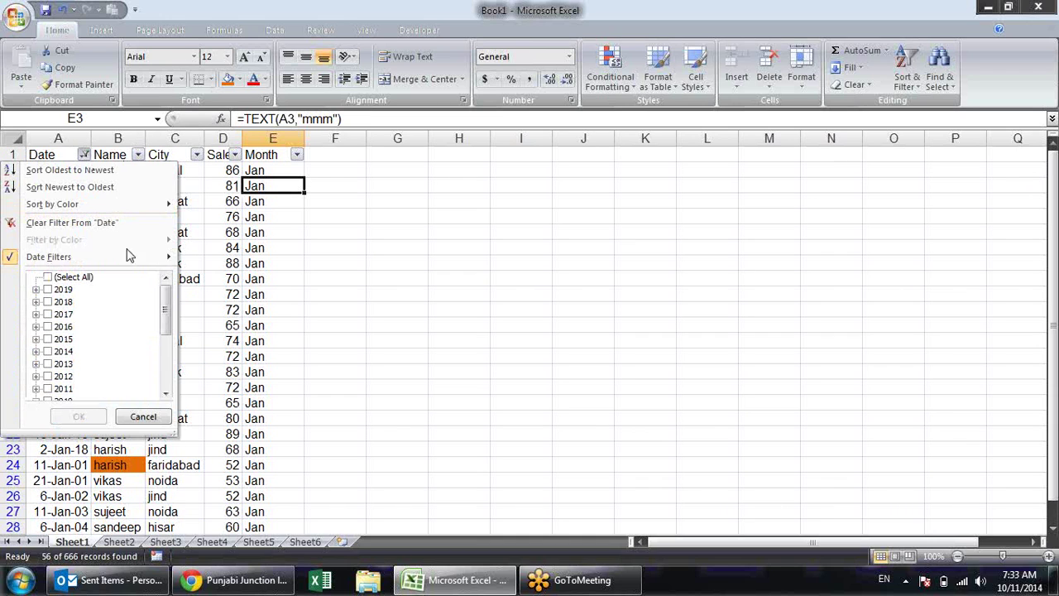
mouse_move(49, 256)
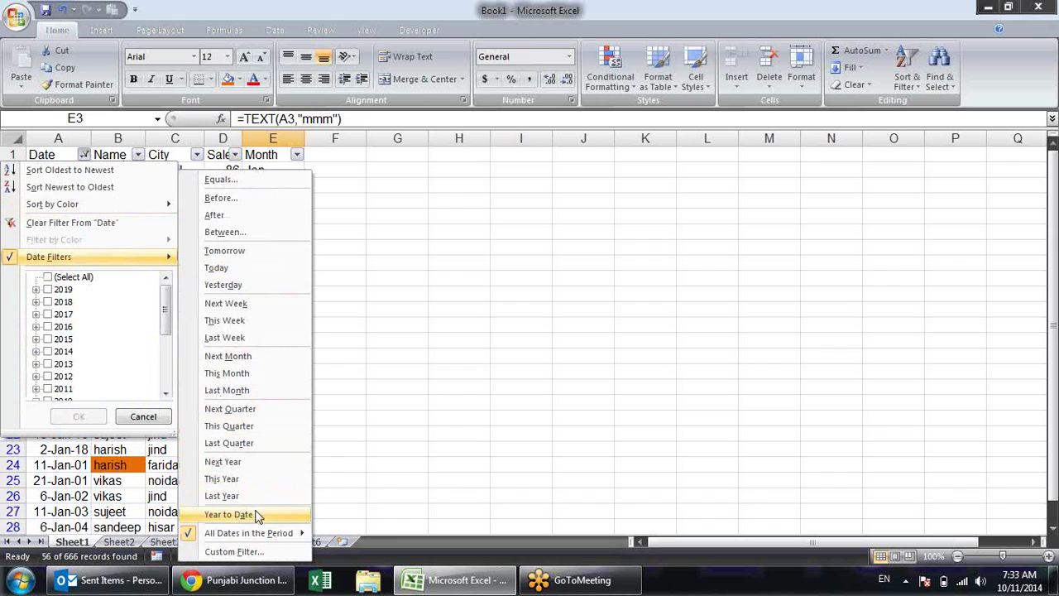
mouse_move(248, 532)
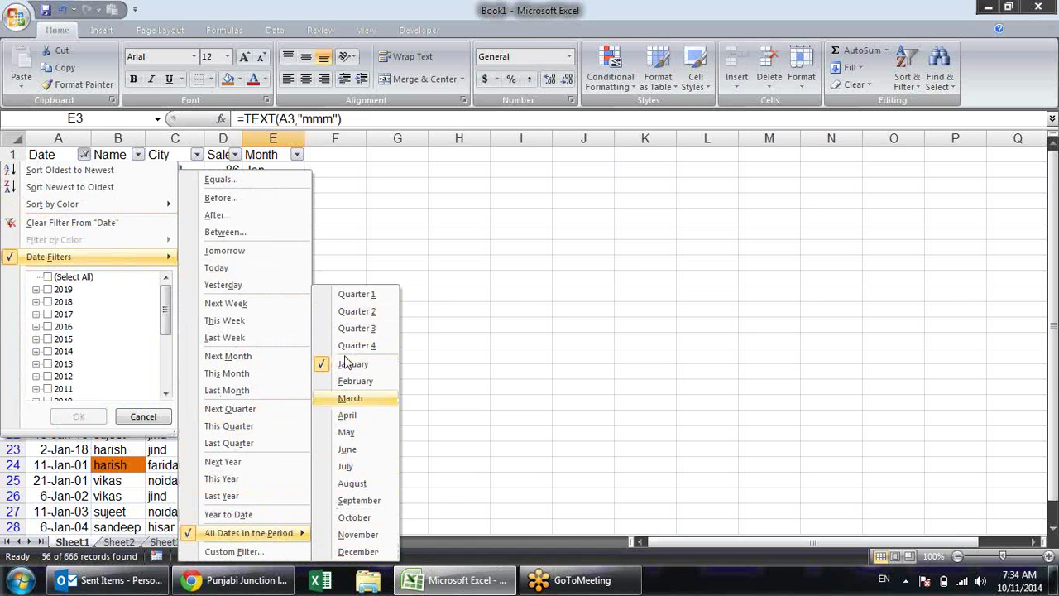
click(347, 331)
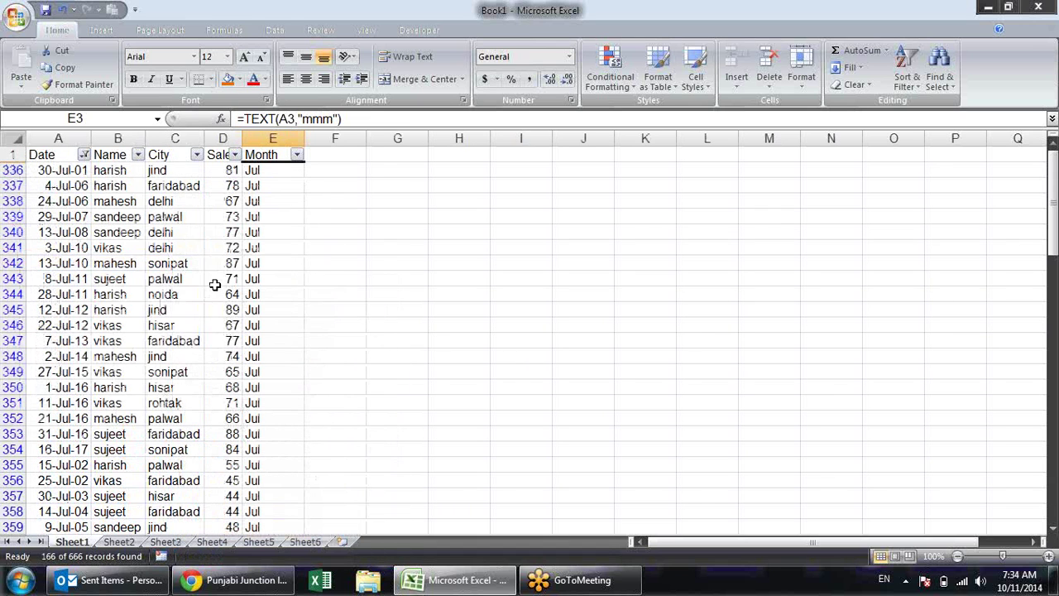
scroll(168, 258, down, 5)
scroll(168, 262, down, 7)
scroll(168, 262, down, 7)
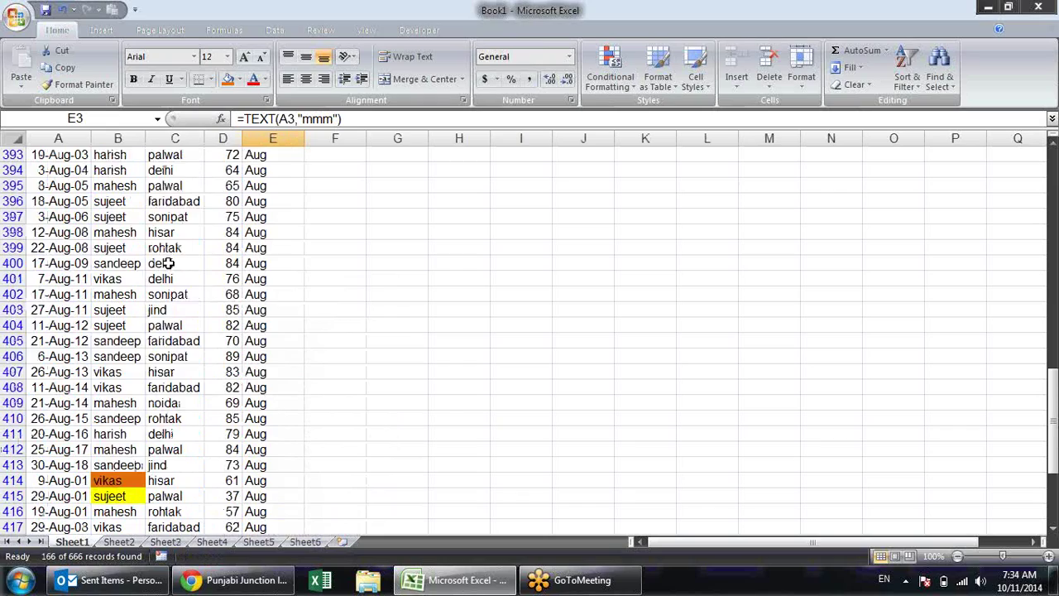
scroll(168, 263, down, 7)
scroll(170, 264, down, 7)
scroll(172, 269, down, 10)
scroll(172, 269, down, 3)
scroll(170, 271, down, 5)
scroll(171, 271, up, 10)
scroll(170, 264, up, 9)
scroll(170, 264, up, 9)
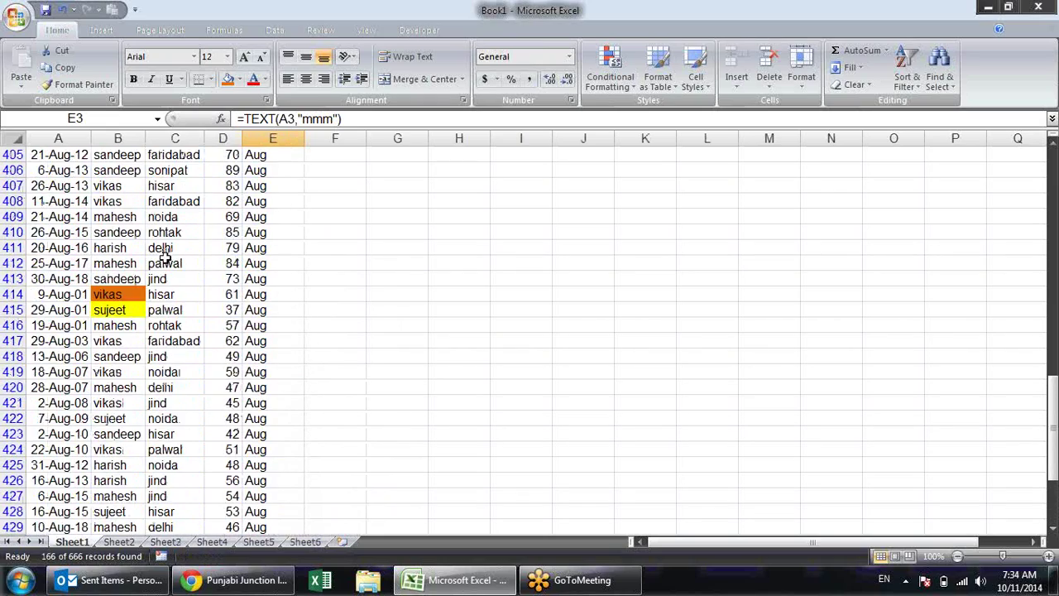
scroll(170, 264, up, 19)
scroll(170, 263, up, 4)
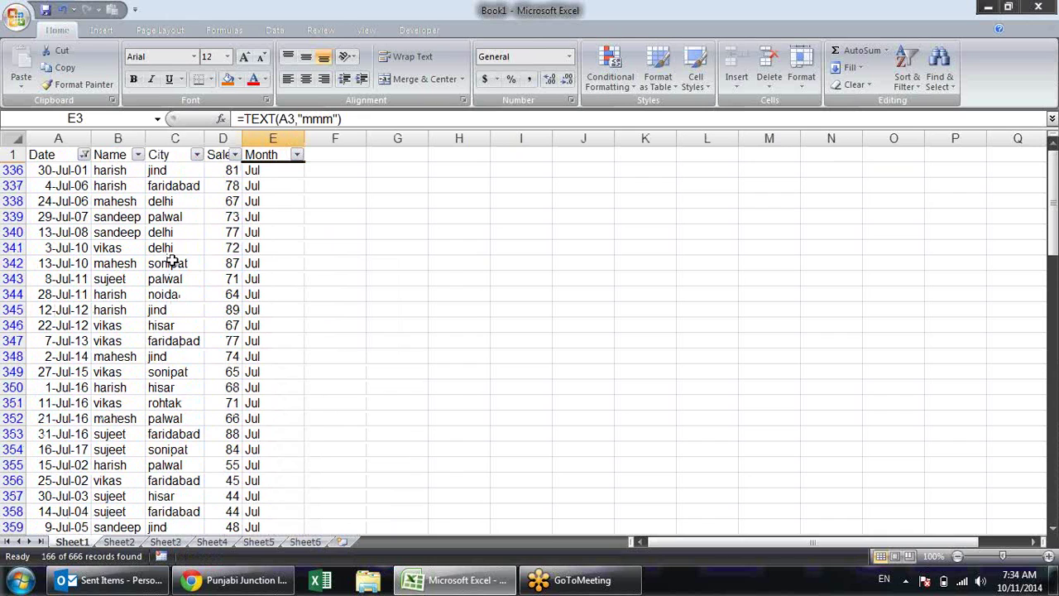
click(298, 231)
Clear the Date filter so all 666 rows return
click(83, 155)
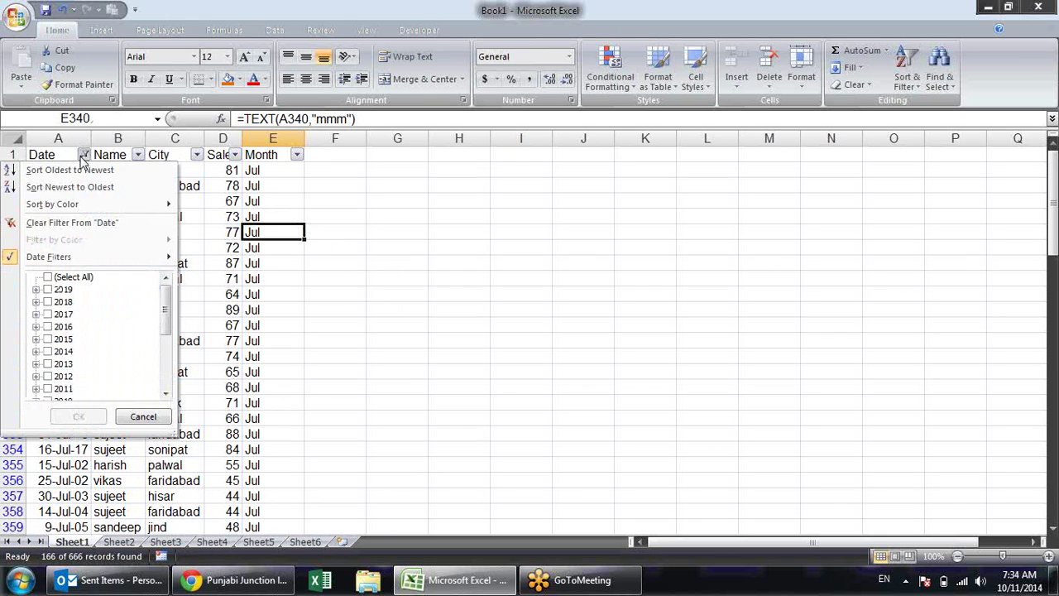
click(49, 278)
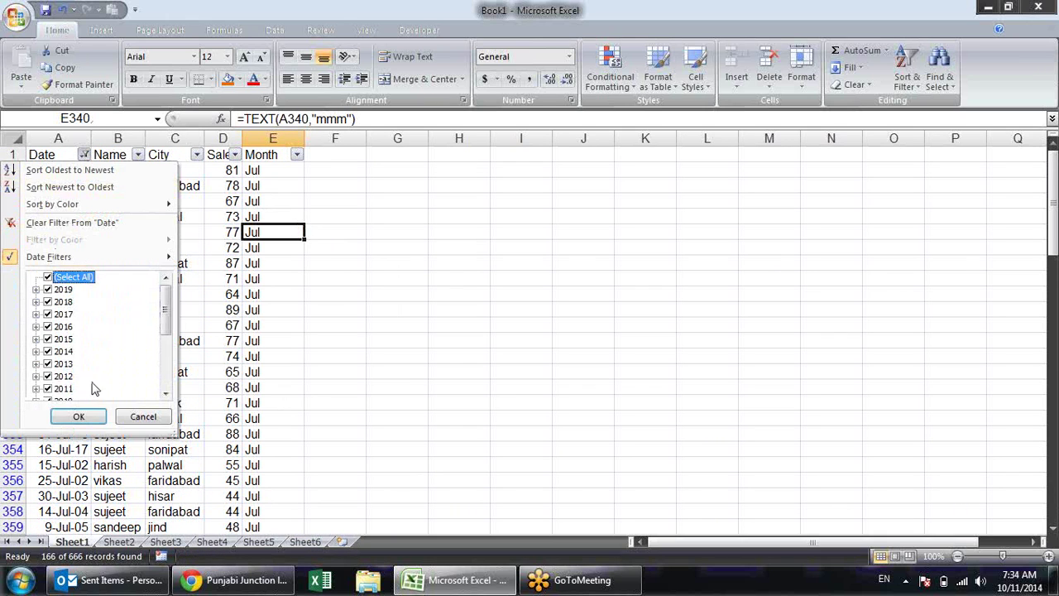
click(78, 416)
click(357, 278)
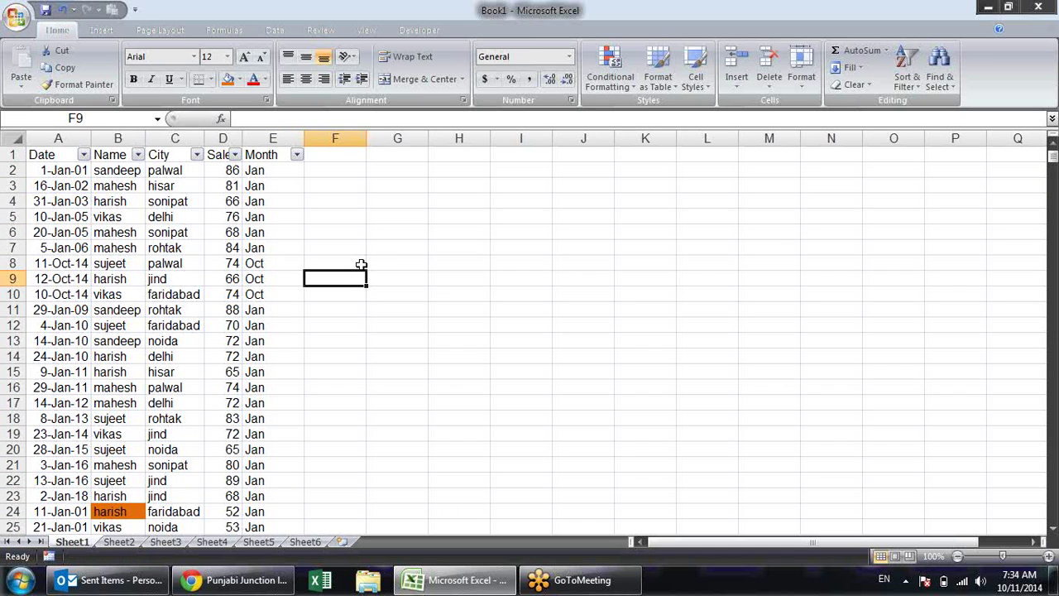
Filter the Name column to equal the chosen salesperson, showing 133 records
click(137, 155)
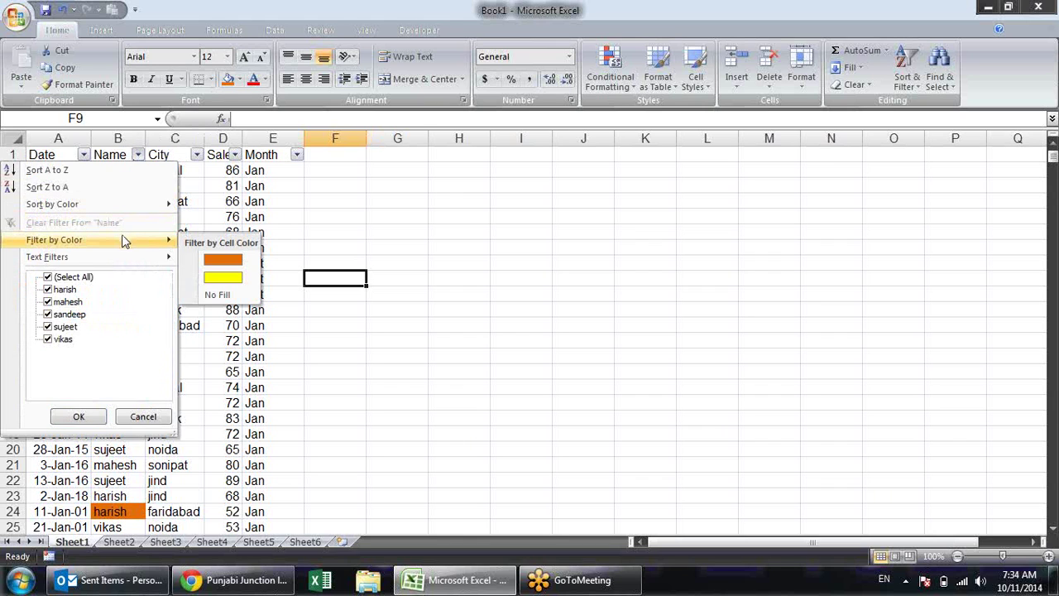
mouse_move(97, 256)
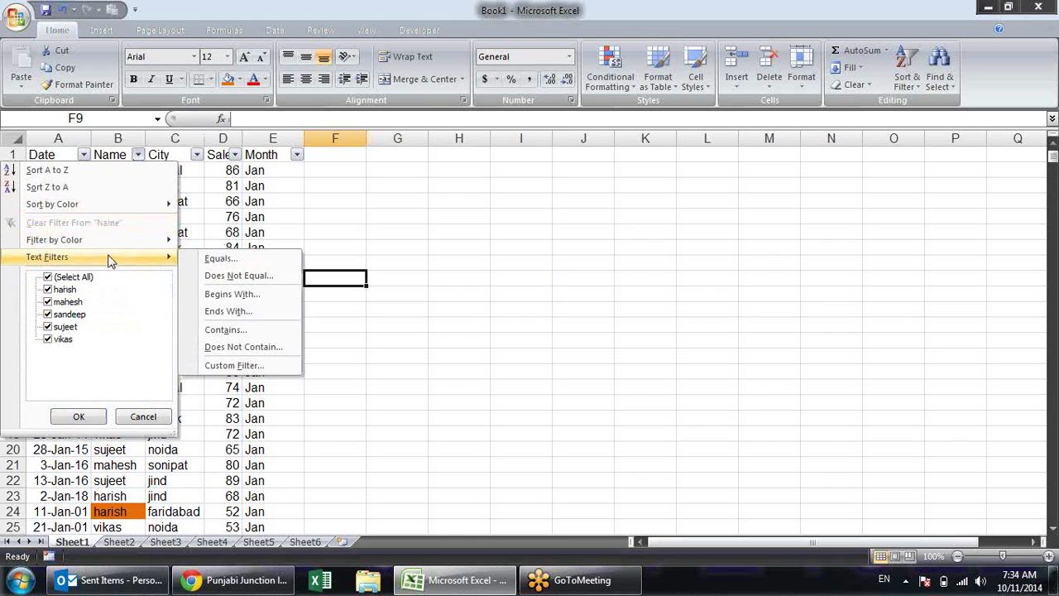
click(231, 261)
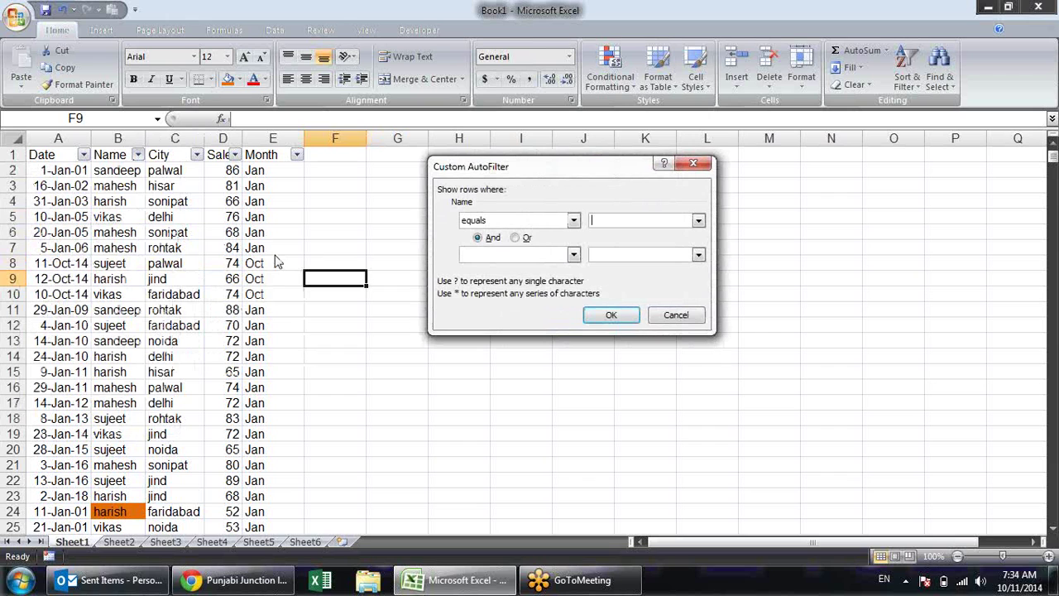
text(sandeep)
key(Return)
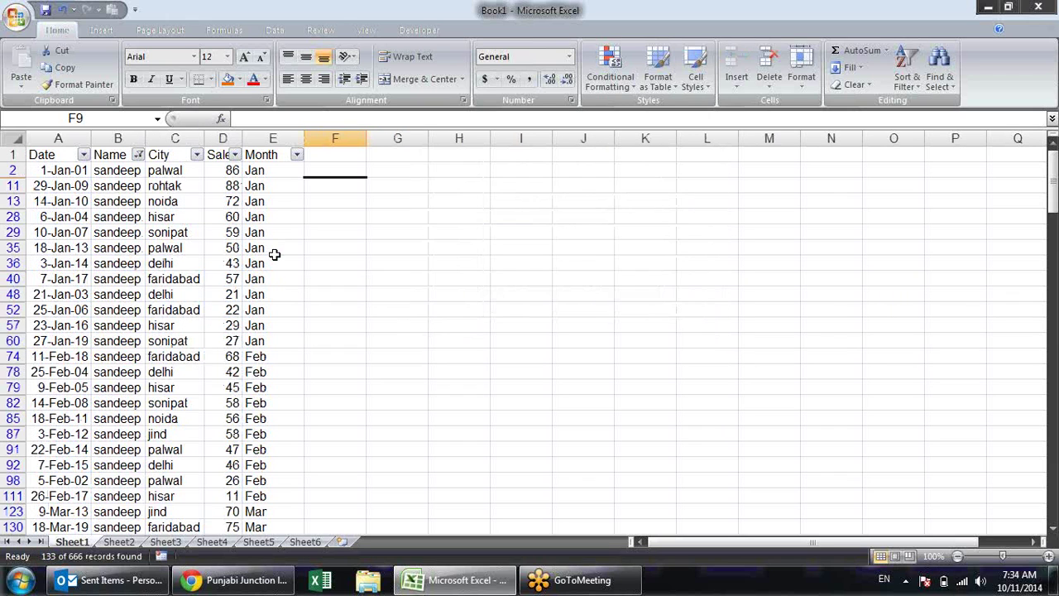
scroll(198, 260, down, 3)
scroll(182, 273, down, 2)
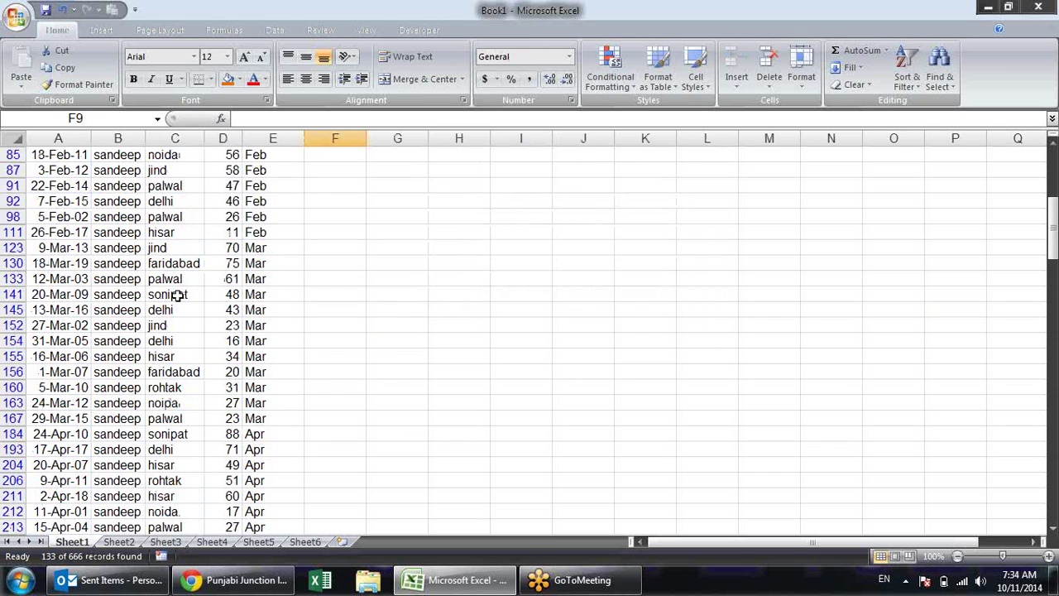
scroll(180, 290, up, 5)
click(138, 155)
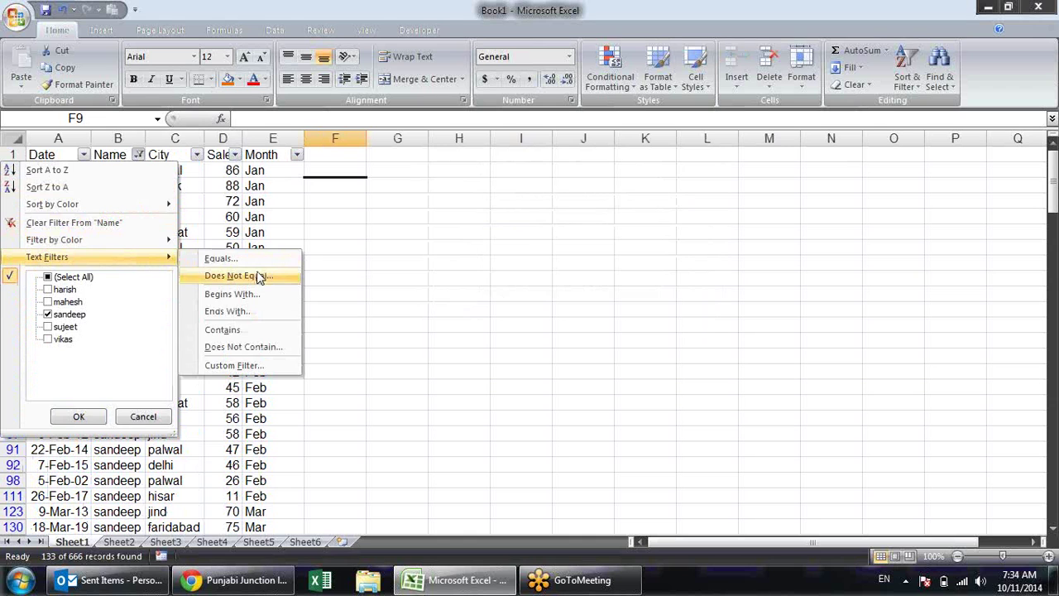
Filter the Name column to exclude one salesperson with a does-not-equal condition, then review the rows
click(259, 278)
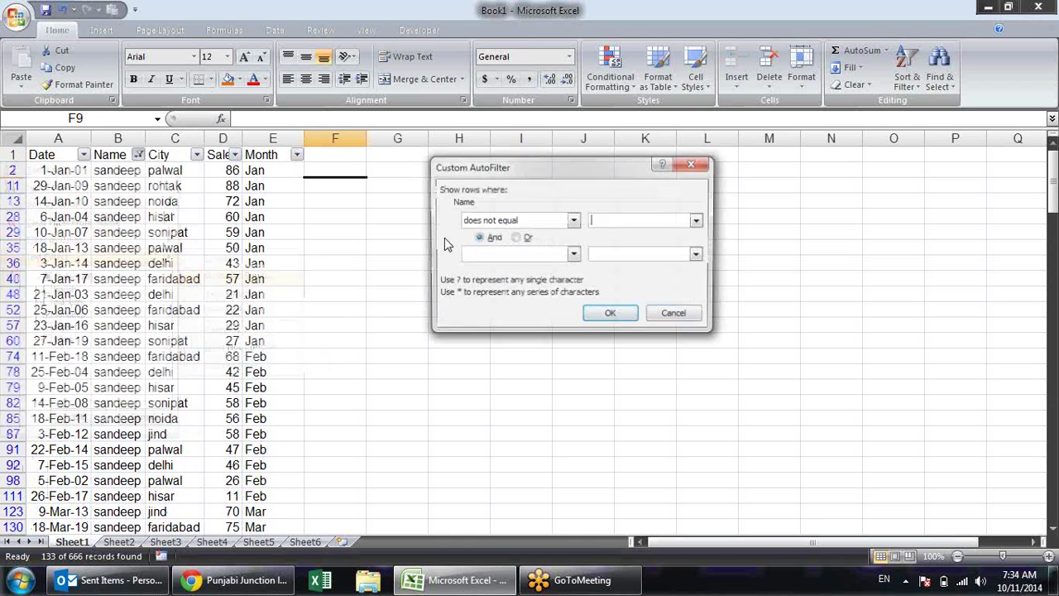
click(698, 221)
click(645, 256)
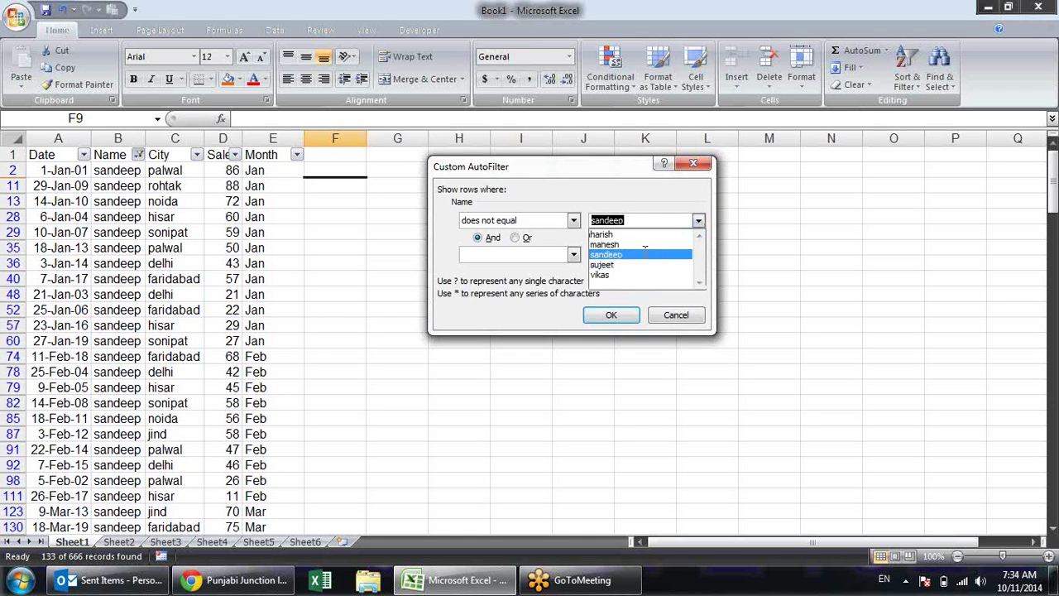
click(611, 315)
scroll(119, 339, down, 3)
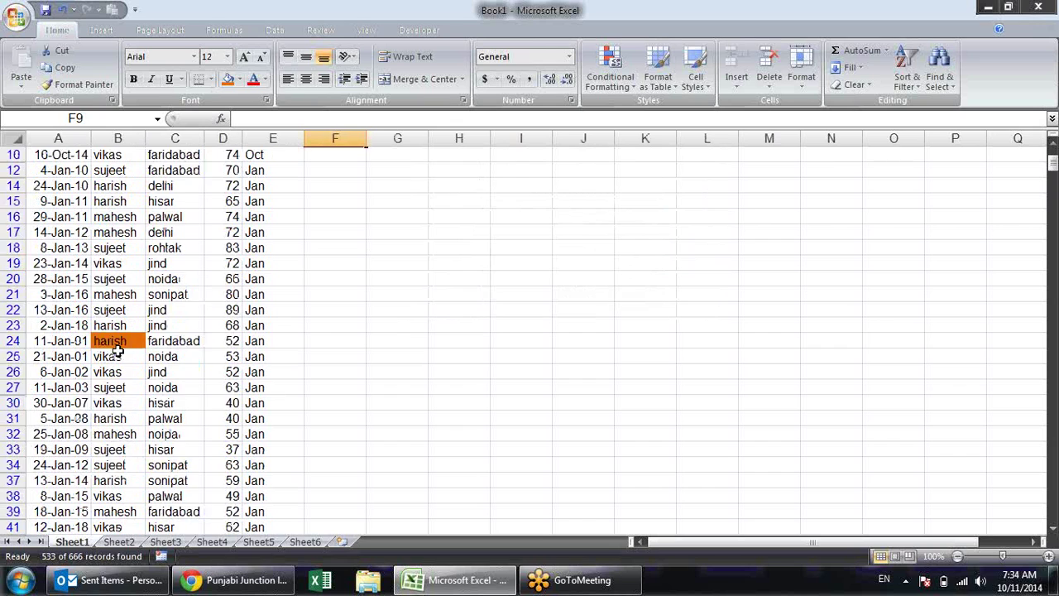
scroll(151, 352, down, 8)
scroll(160, 312, down, 5)
scroll(157, 308, up, 7)
scroll(158, 308, up, 9)
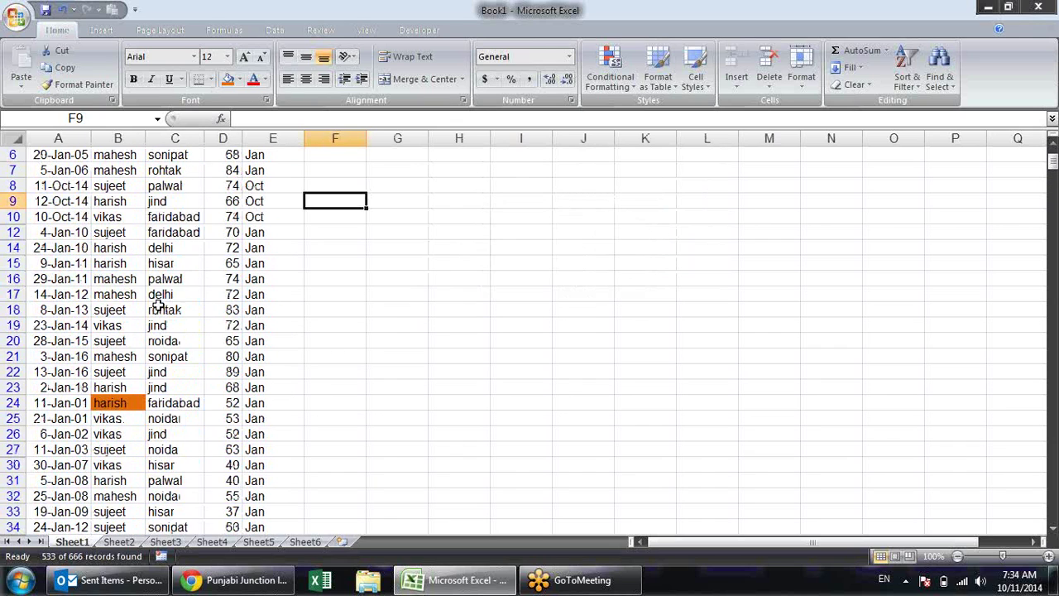
scroll(156, 303, up, 2)
Change the Name filter to names beginning with s, showing 266 of 666 records
click(138, 155)
mouse_move(47, 257)
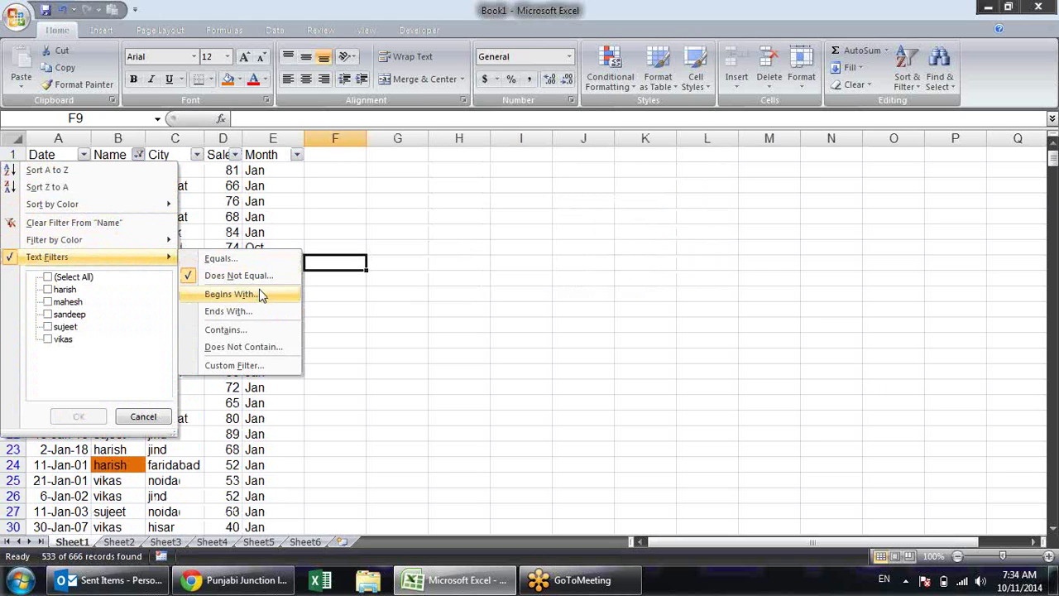
click(231, 295)
text(s)
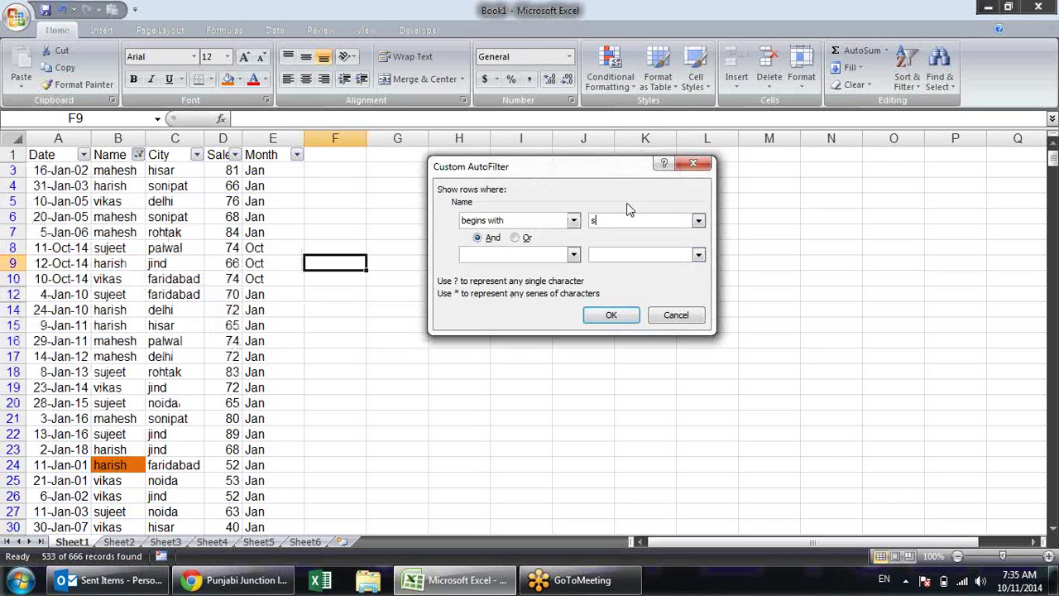
click(609, 314)
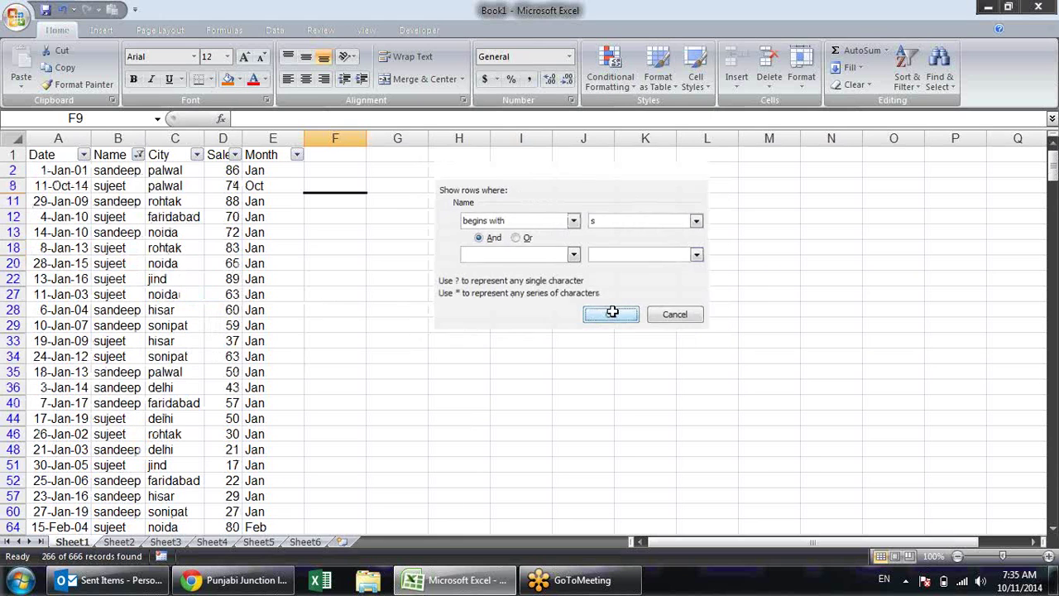
scroll(132, 328, down, 3)
scroll(131, 328, up, 3)
scroll(131, 329, down, 4)
scroll(130, 328, down, 3)
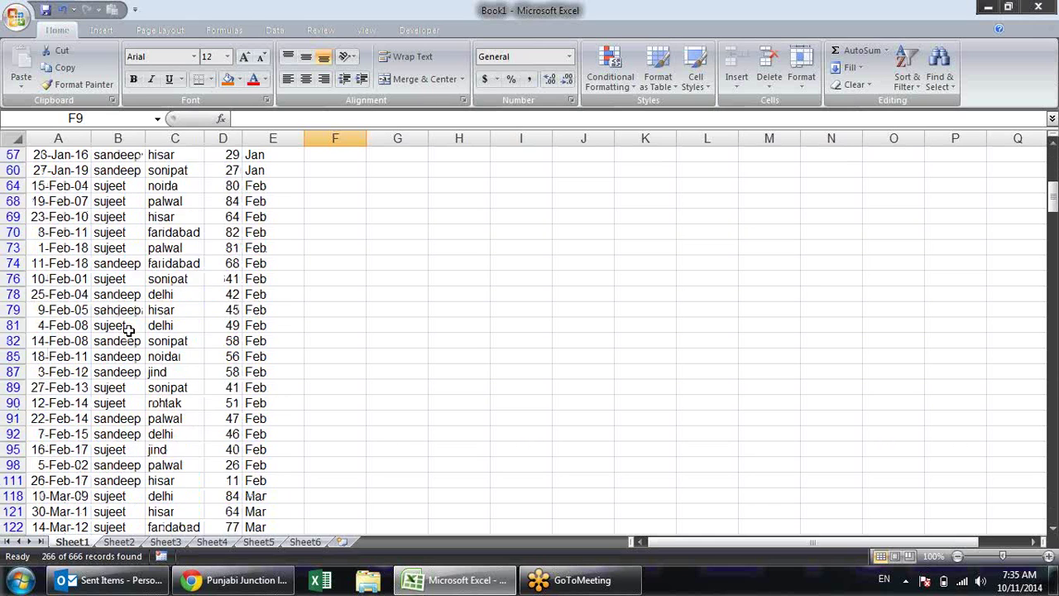
scroll(128, 328, up, 5)
scroll(131, 329, up, 3)
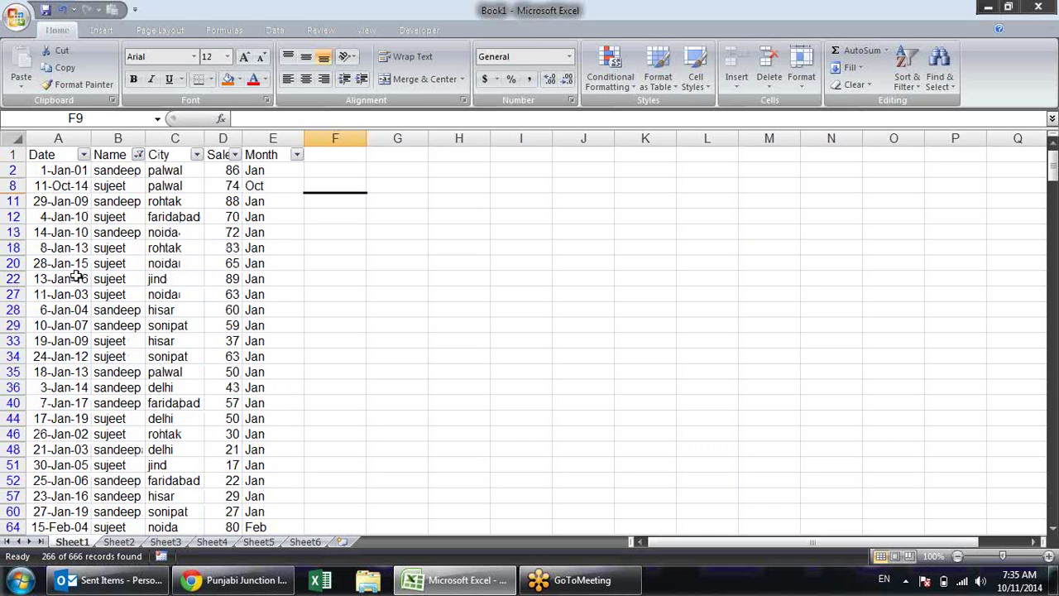
click(138, 155)
Filter Name to names ending in h and check the names that remain
mouse_move(47, 256)
click(228, 310)
text(h)
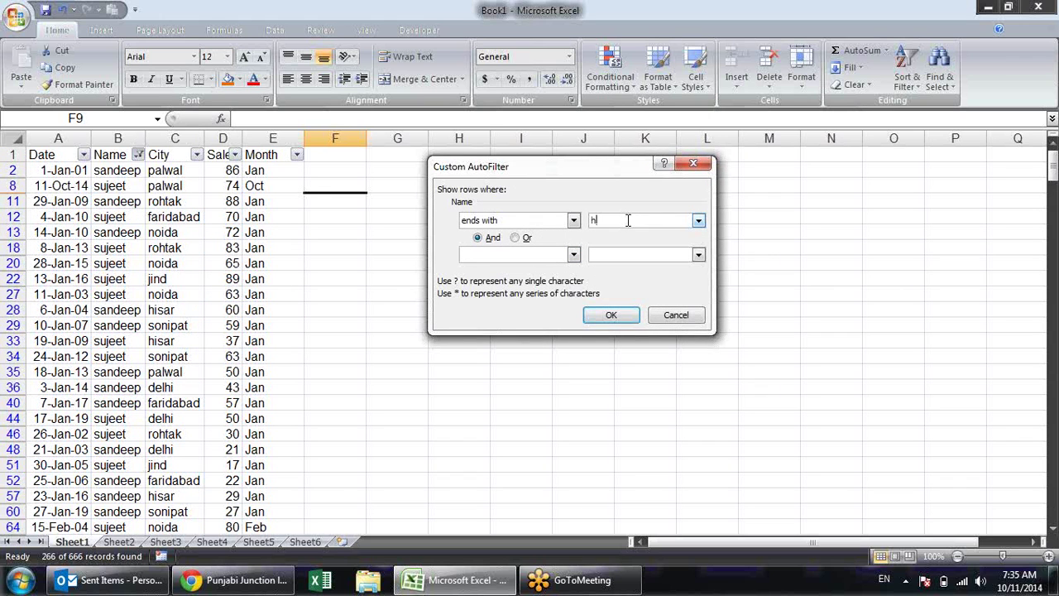
click(612, 315)
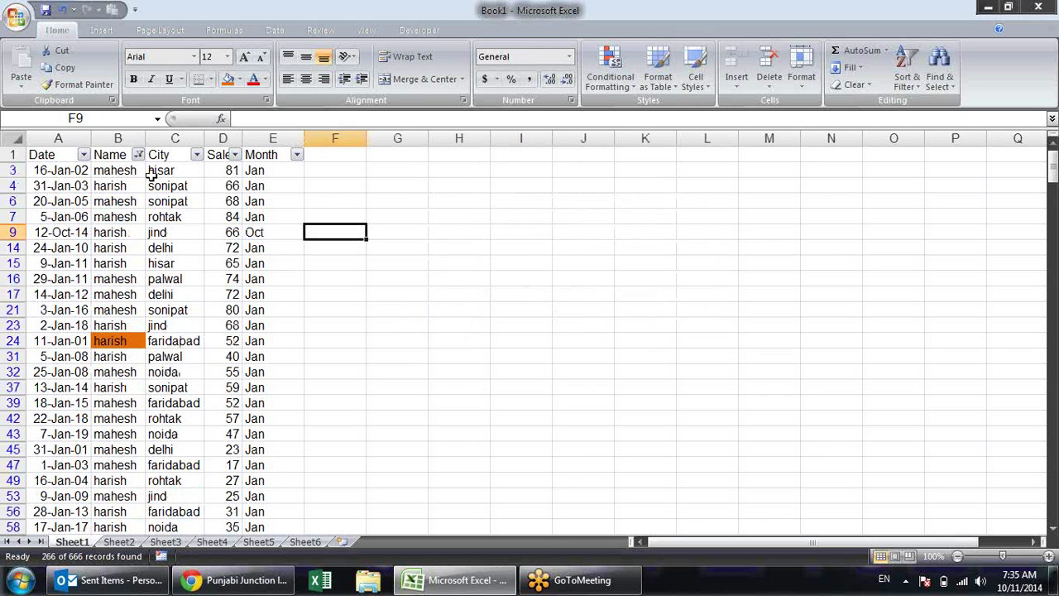
click(140, 171)
click(133, 187)
click(133, 201)
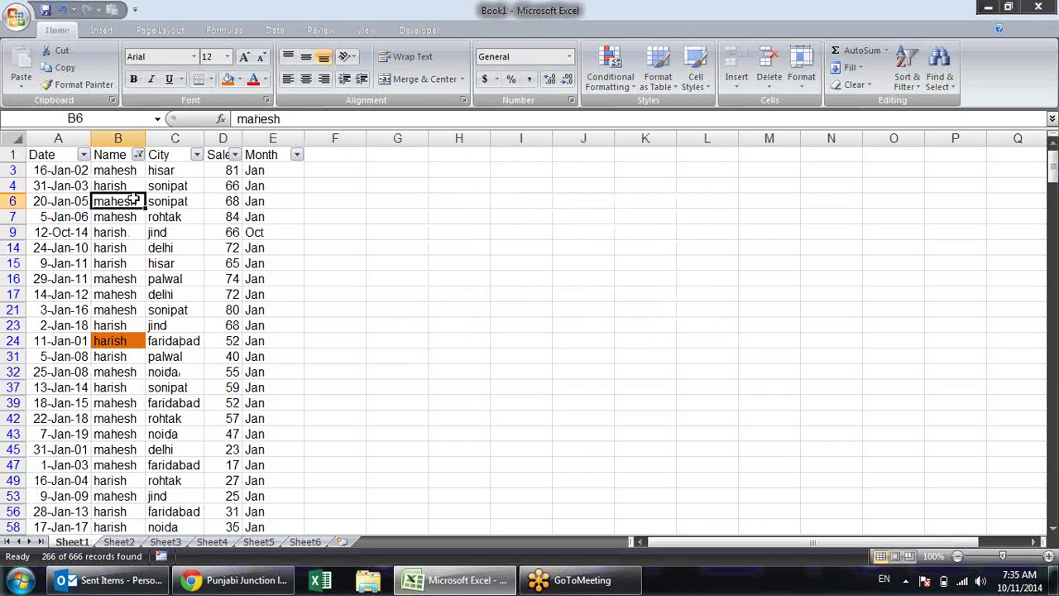
click(130, 233)
click(140, 263)
click(125, 308)
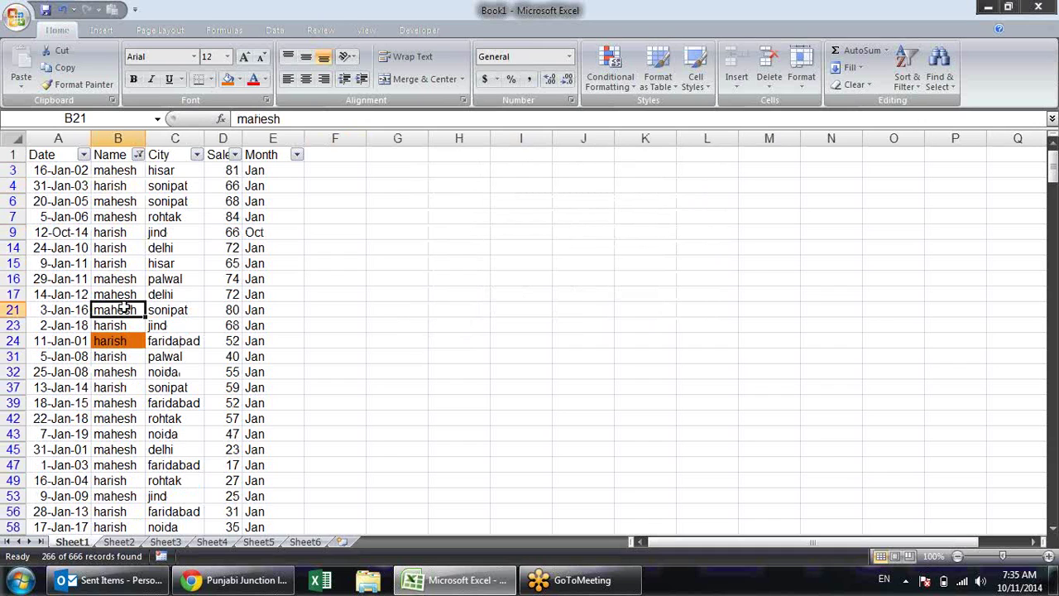
Switch the Name filter to names containing r, leaving only harish's 133 rows
click(139, 156)
mouse_move(91, 257)
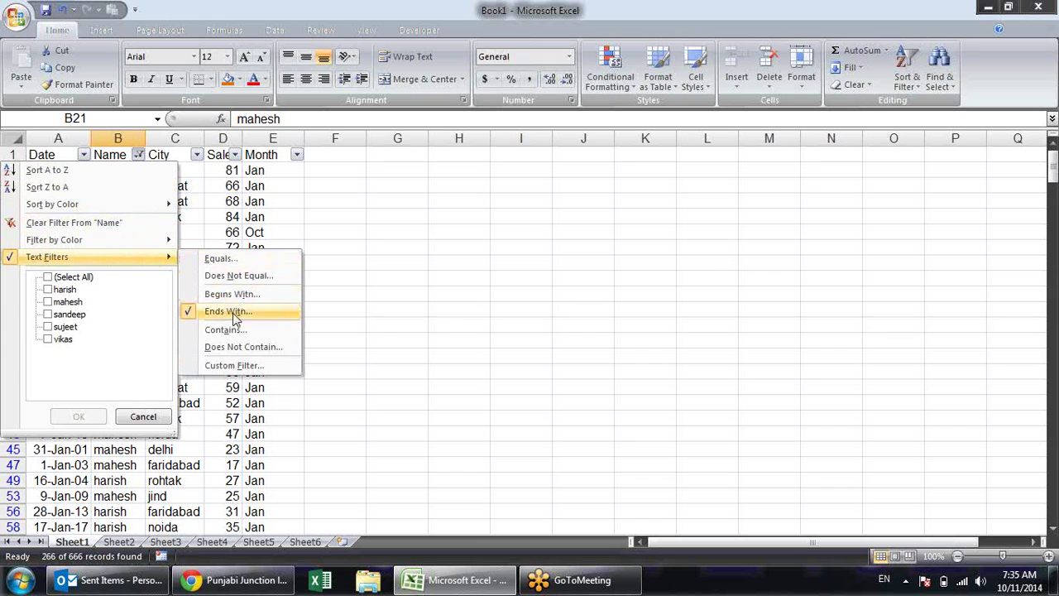
click(219, 329)
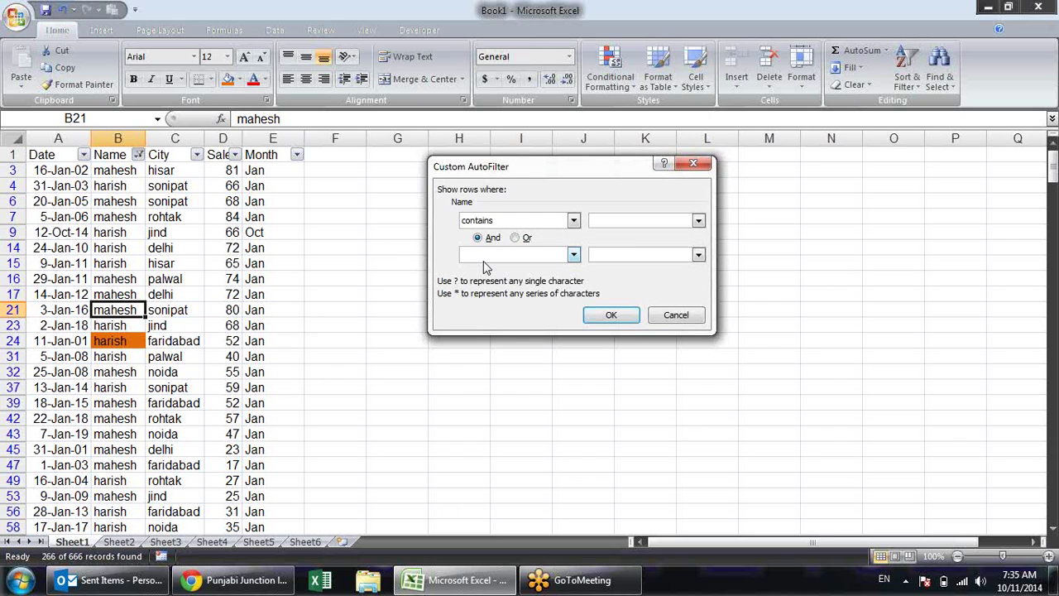
text(r)
click(604, 325)
scroll(80, 361, down, 2)
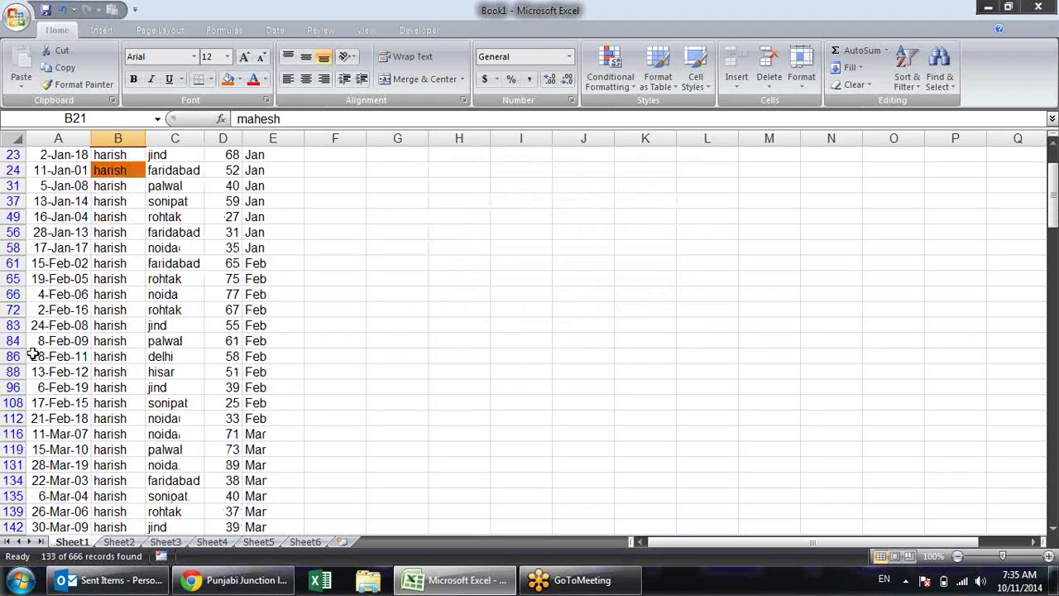
scroll(54, 347, down, 4)
scroll(53, 347, down, 3)
scroll(58, 346, down, 4)
scroll(67, 345, down, 3)
scroll(69, 343, down, 3)
scroll(70, 343, up, 3)
scroll(66, 344, up, 6)
scroll(62, 345, up, 4)
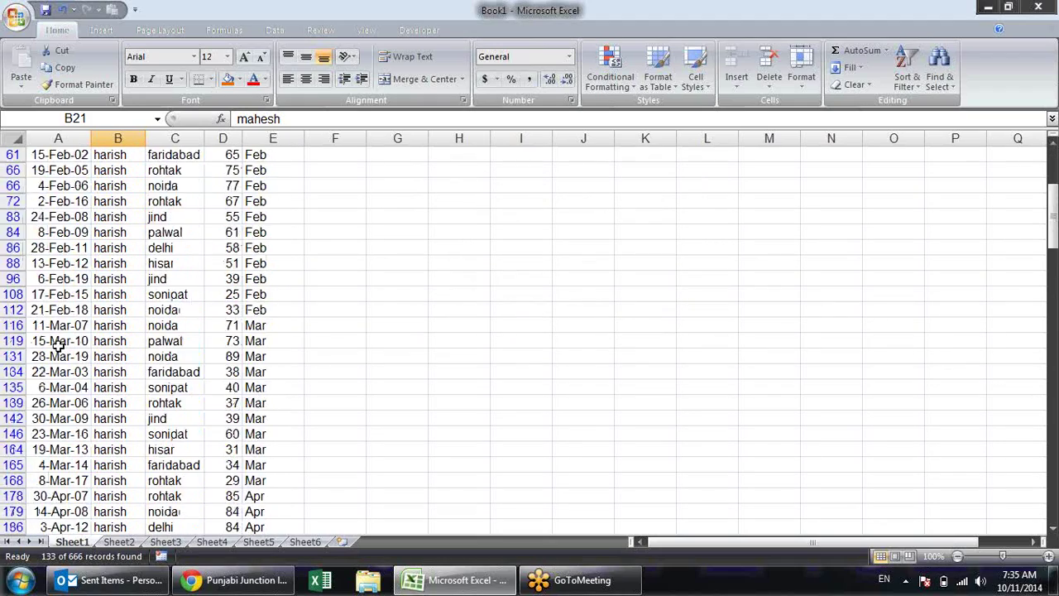
scroll(58, 346, up, 4)
scroll(58, 346, up, 1)
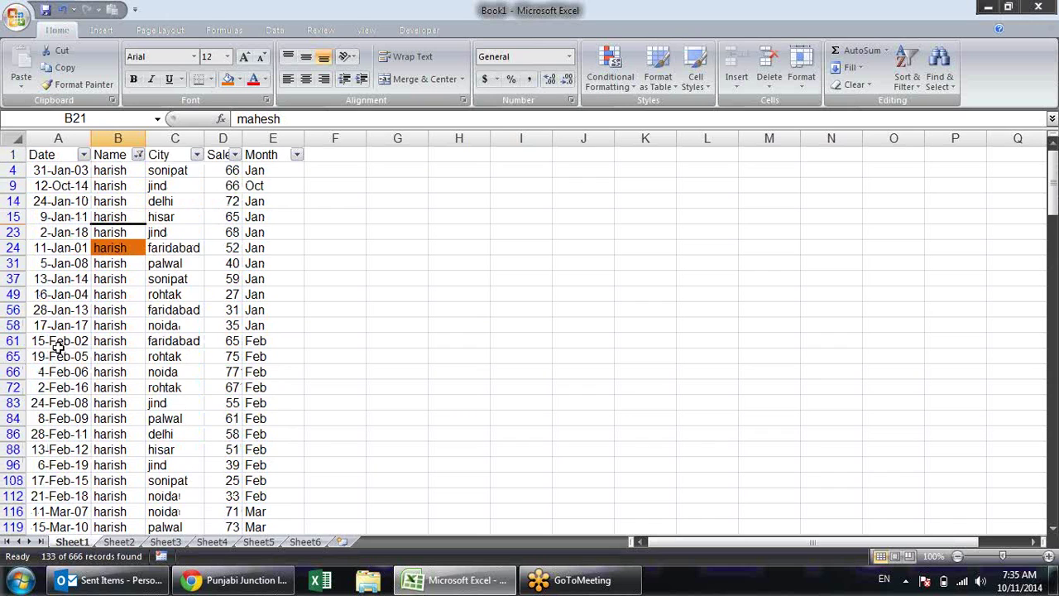
Hide names containing ee with a Does Not Contain filter and review the remaining rows
click(138, 155)
mouse_move(47, 257)
click(293, 351)
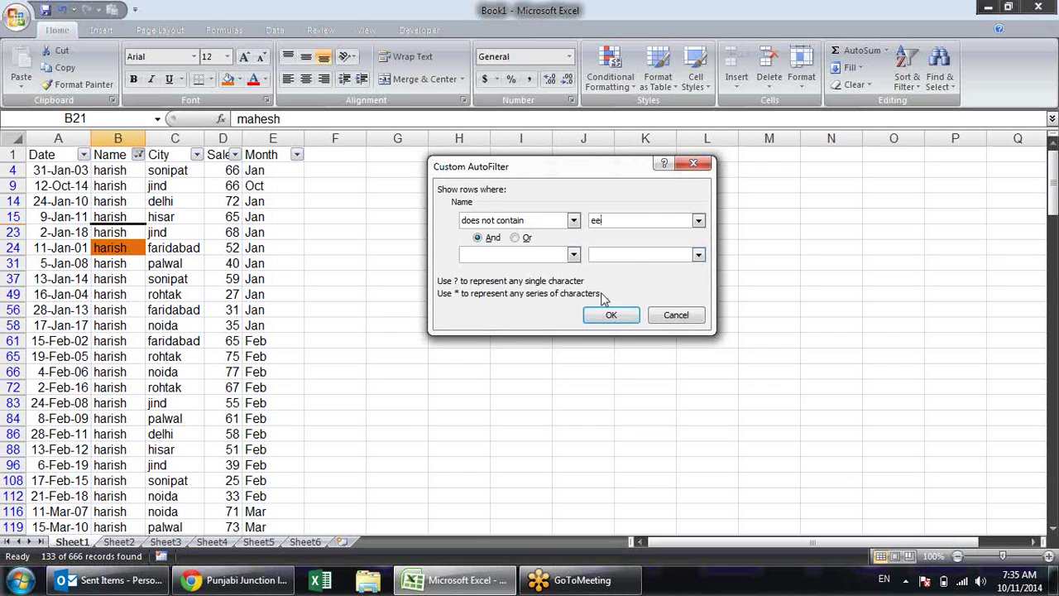
click(610, 315)
click(108, 309)
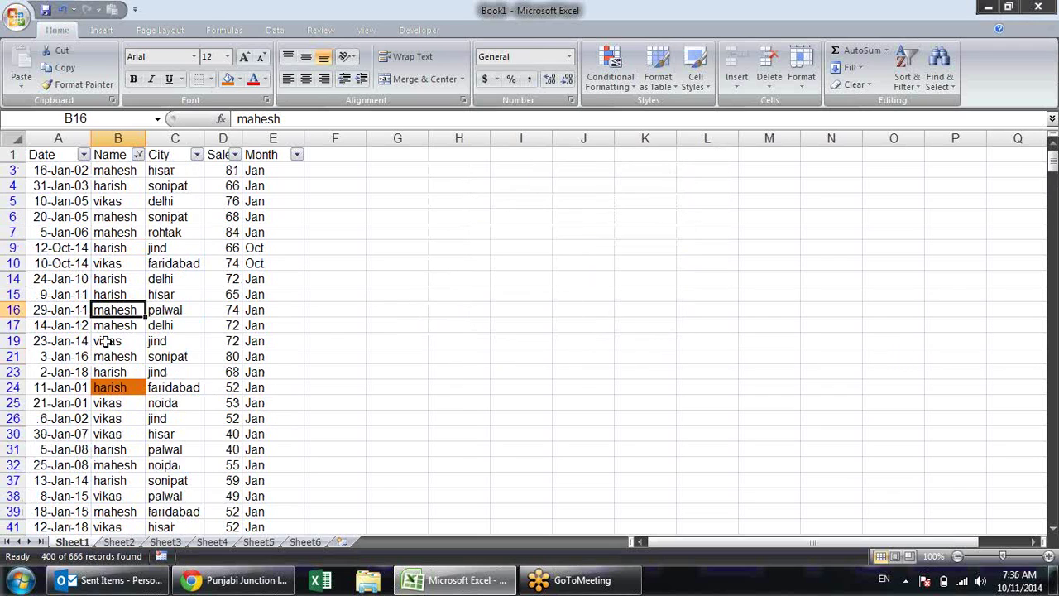
scroll(107, 341, down, 4)
scroll(109, 346, down, 5)
scroll(110, 354, down, 4)
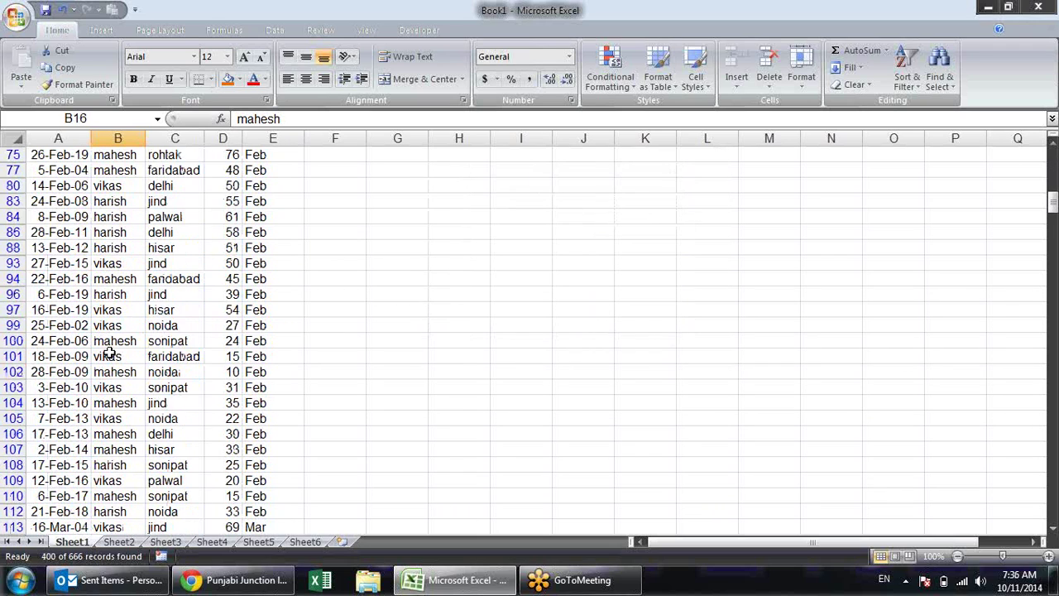
scroll(110, 354, up, 1)
scroll(106, 350, up, 4)
scroll(106, 345, up, 8)
scroll(104, 345, up, 2)
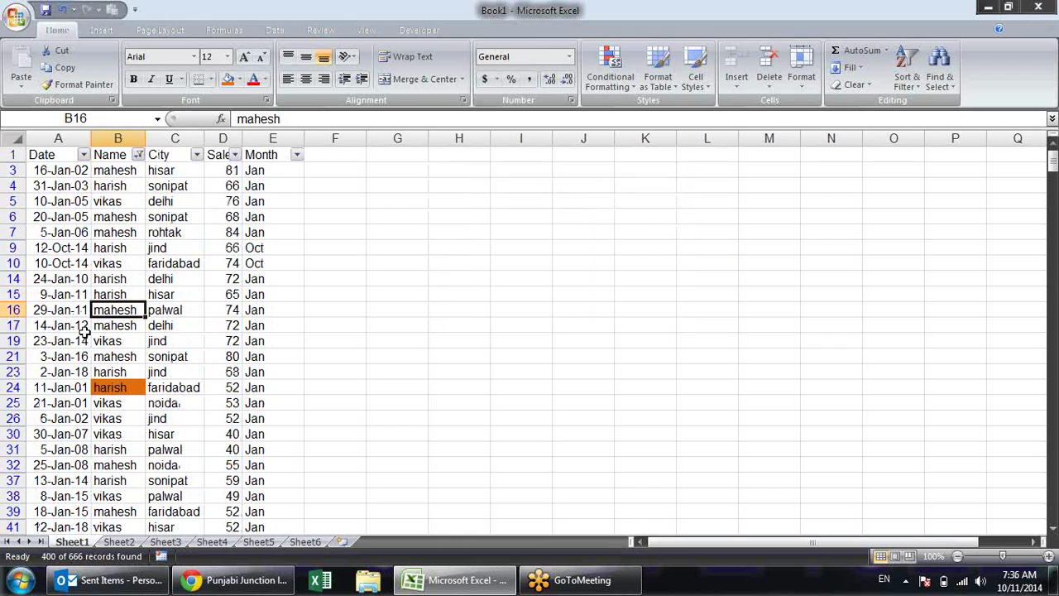
Clear the Name filter by selecting all names so all 666 records show
click(139, 154)
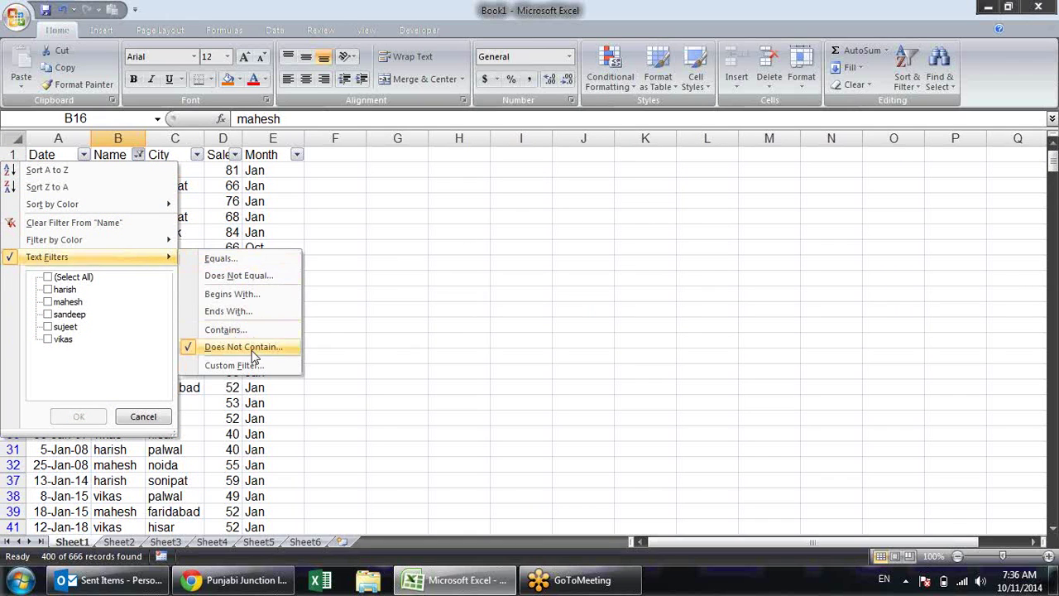
click(439, 228)
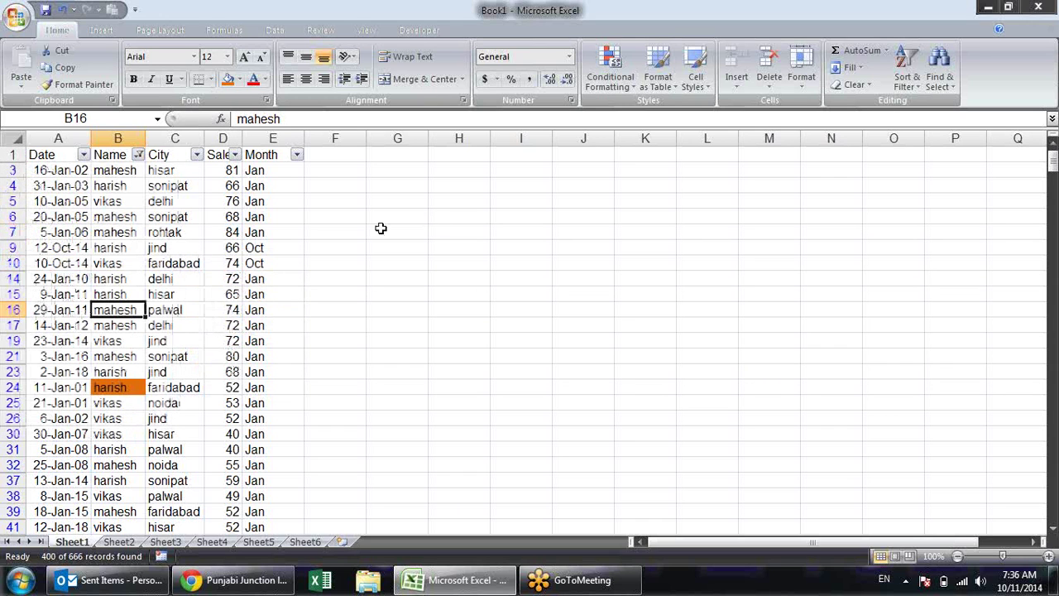
click(139, 155)
click(60, 277)
click(77, 416)
click(361, 205)
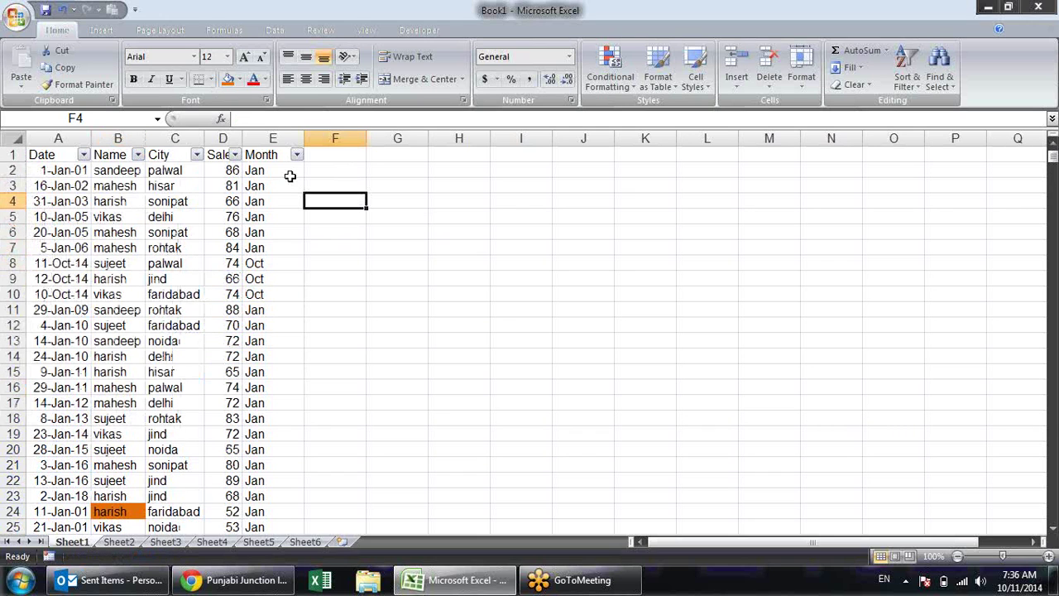
Filter Sales to show only rows where Sales equals 11
click(231, 167)
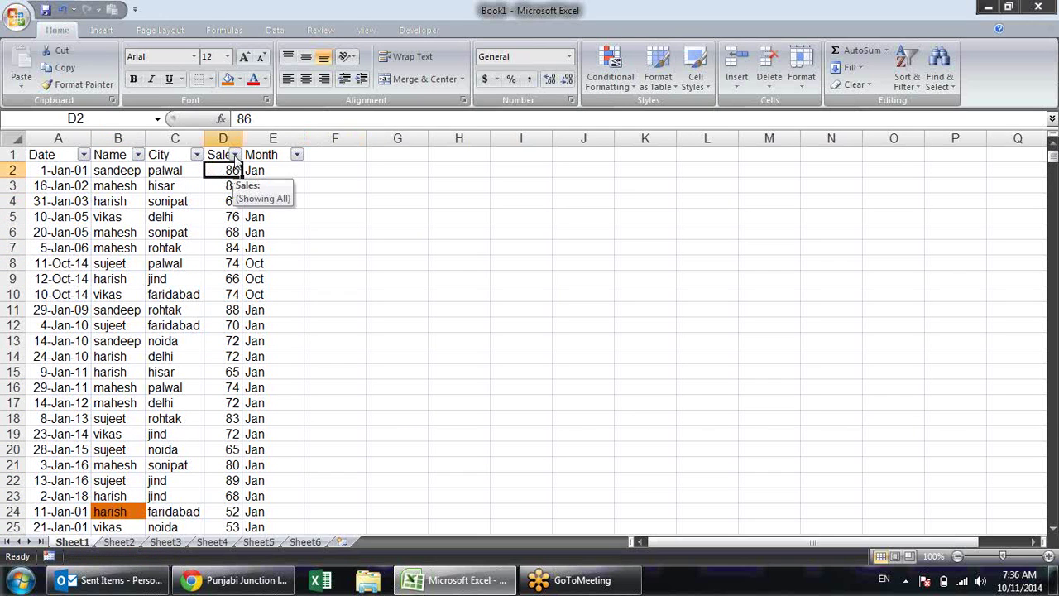
click(235, 156)
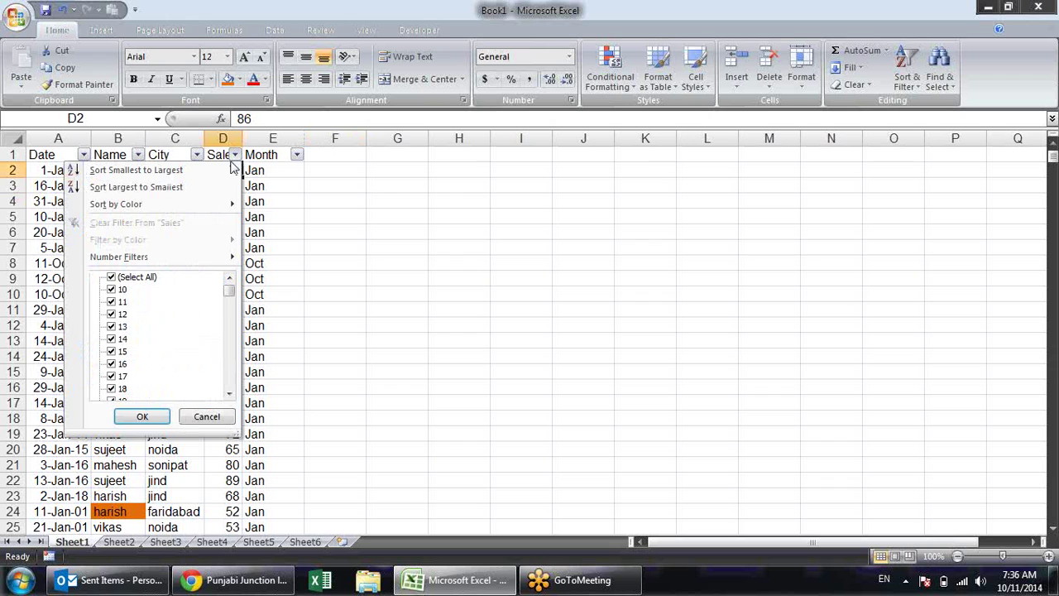
mouse_move(133, 256)
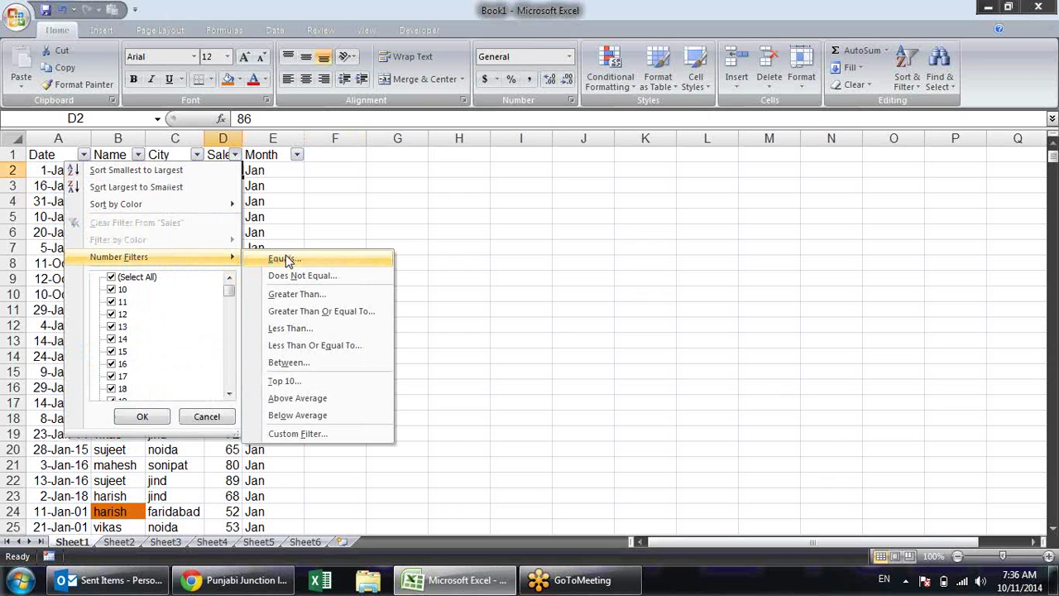
click(284, 259)
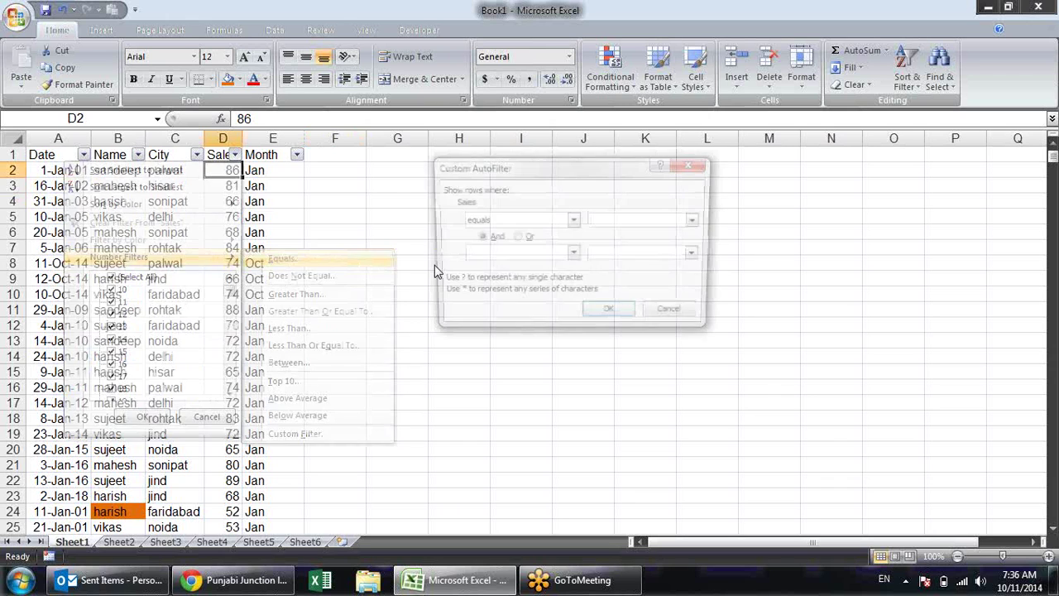
click(698, 220)
click(654, 246)
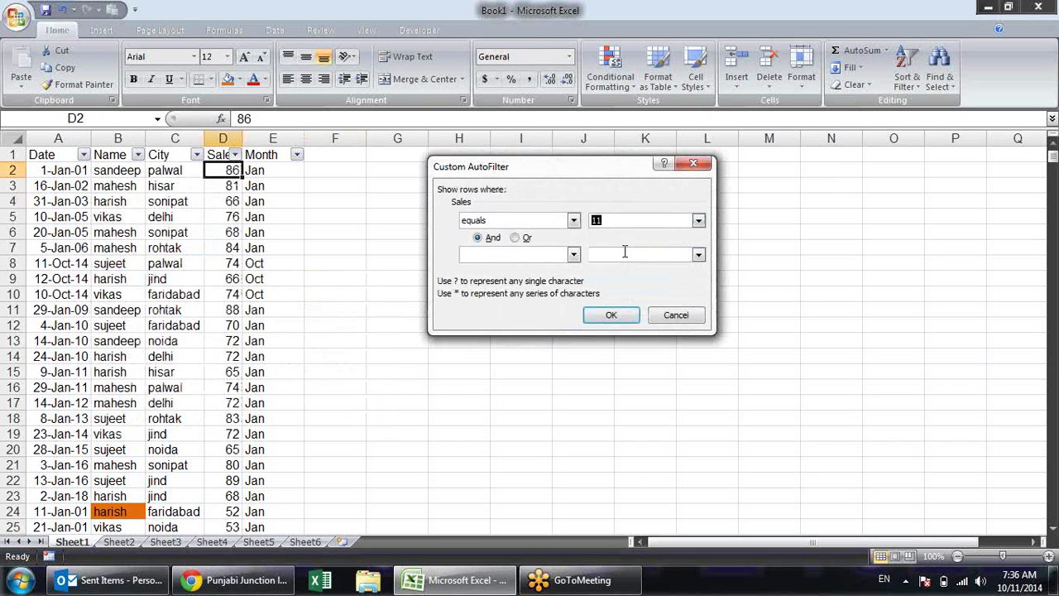
click(610, 314)
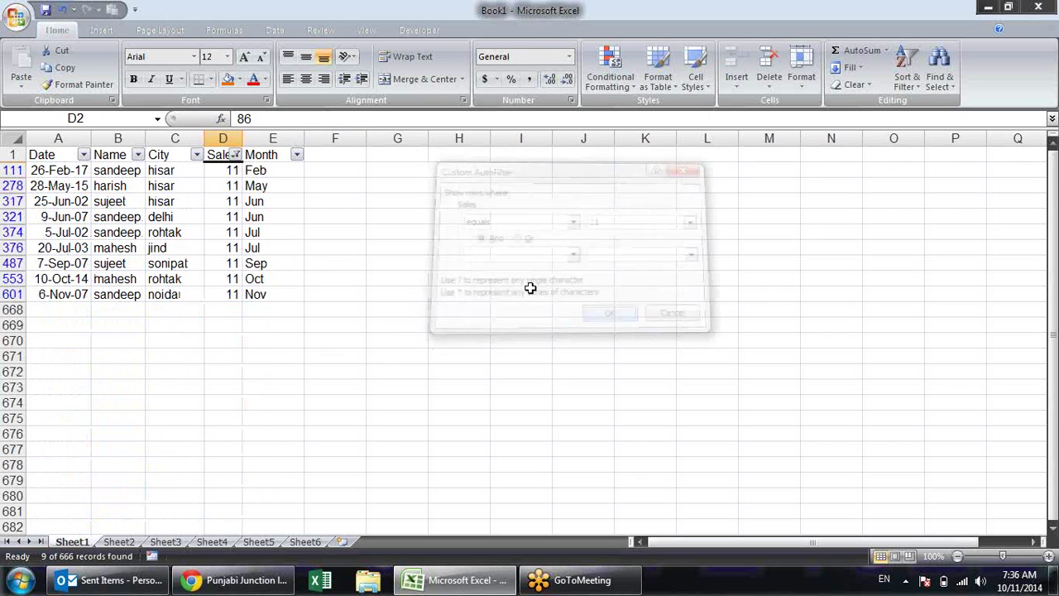
Change the Sales filter to does-not-equal 11, leaving 657 of 666 records
click(235, 155)
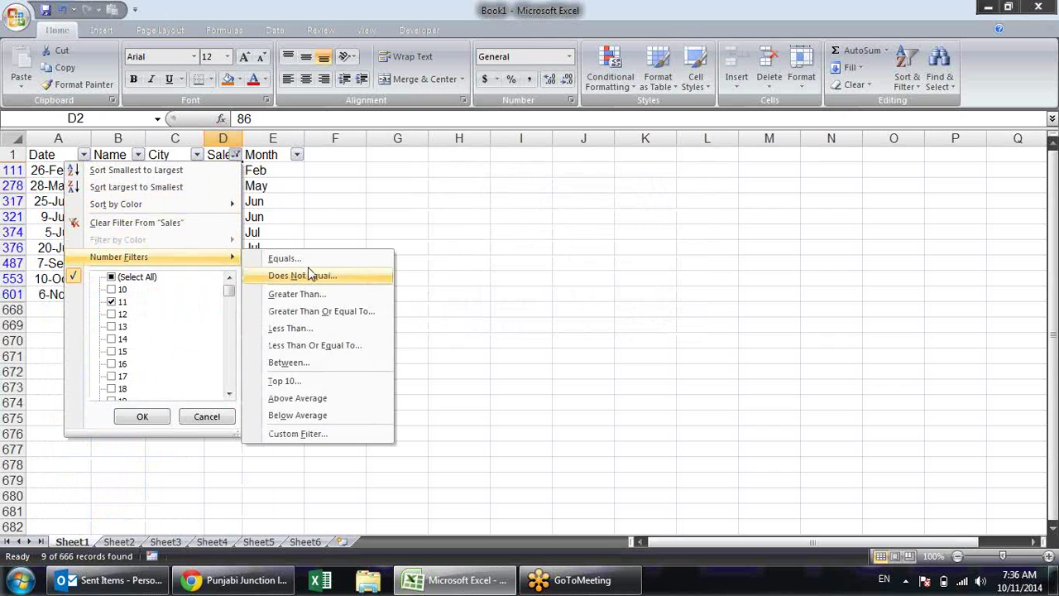
click(387, 277)
text(12)
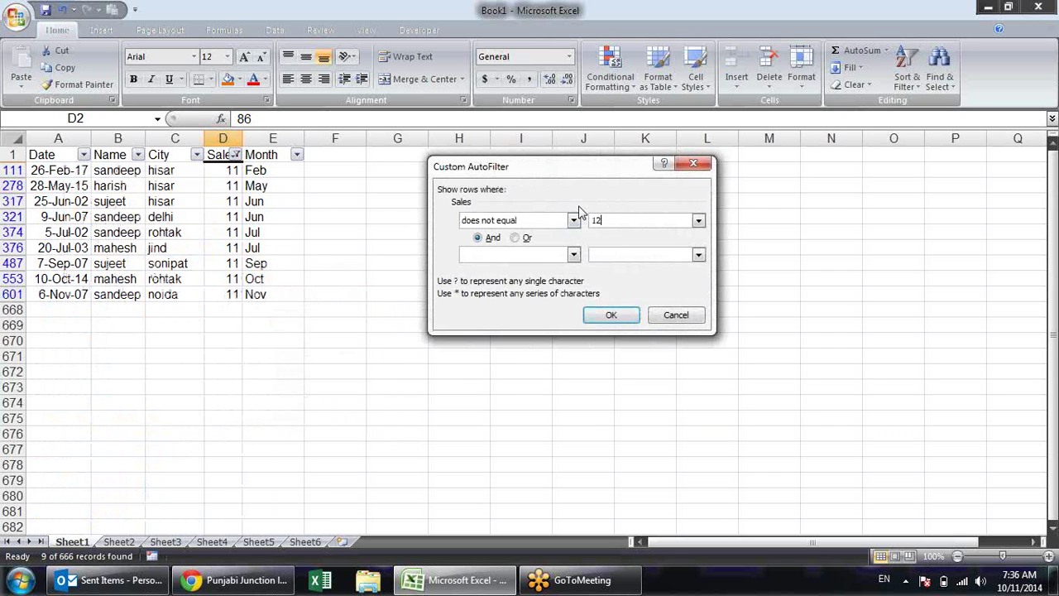
click(698, 221)
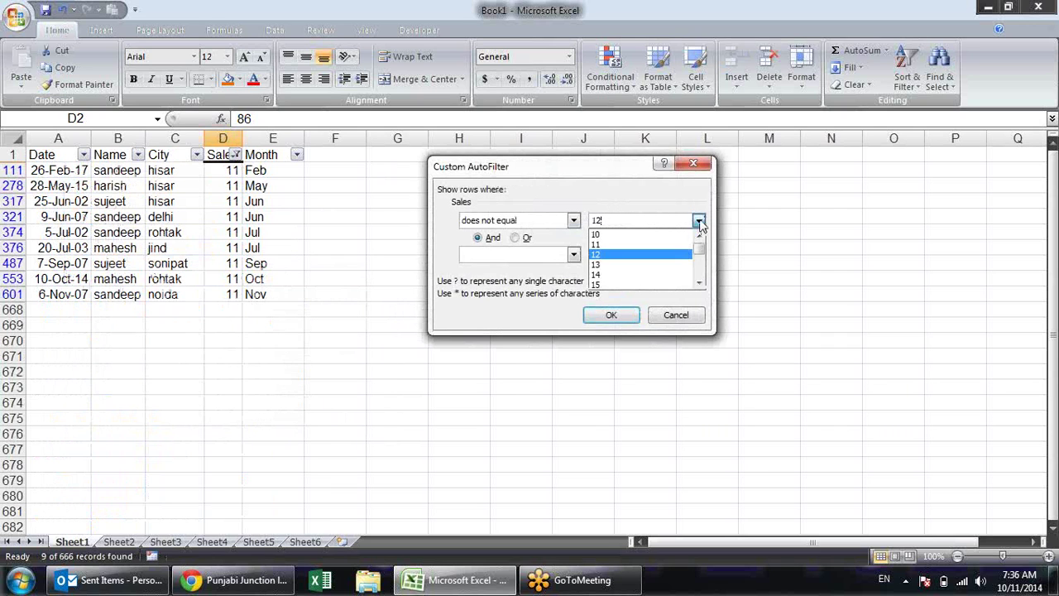
click(629, 249)
click(619, 315)
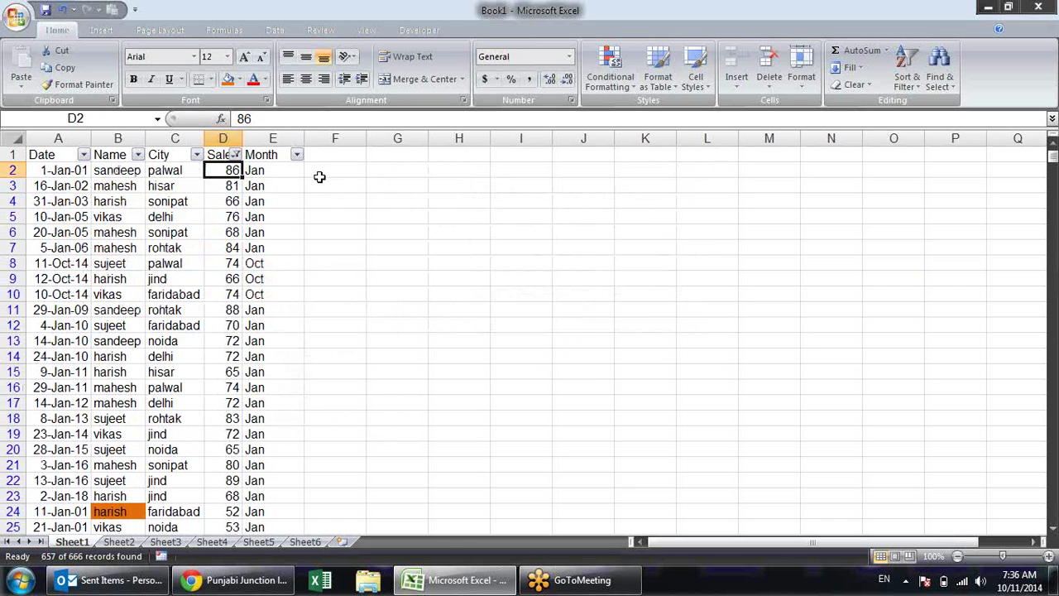
click(236, 154)
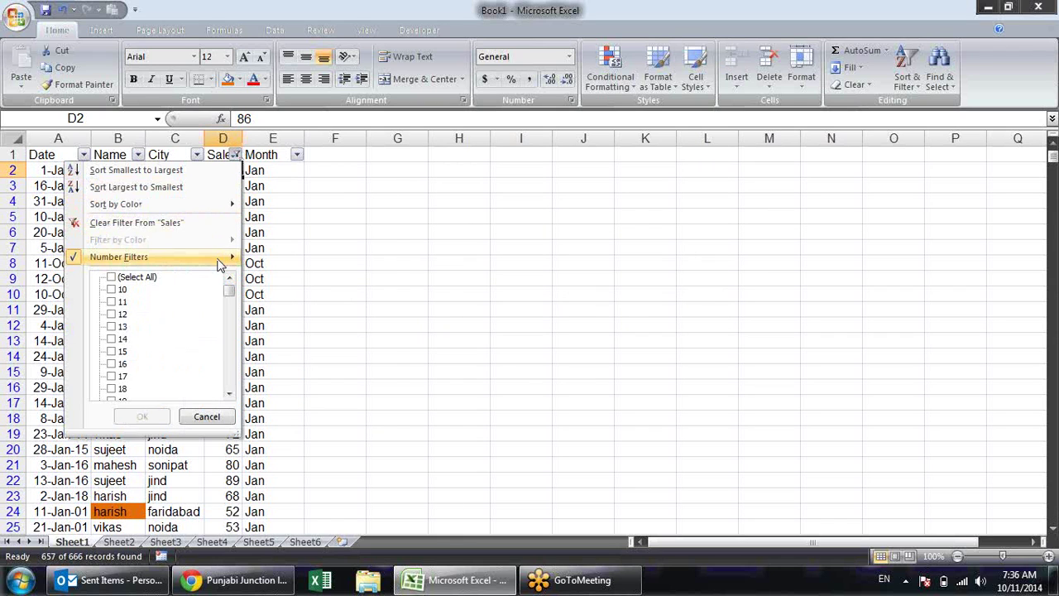
Filter Sales to values greater than 70 and scroll through the results
mouse_move(120, 257)
click(344, 296)
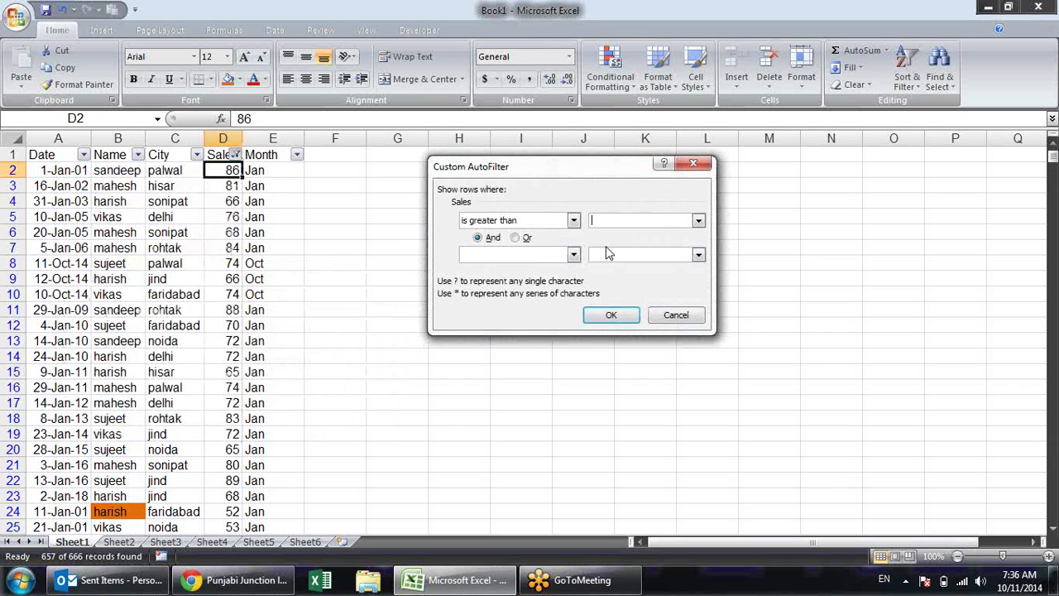
text(70)
key(Return)
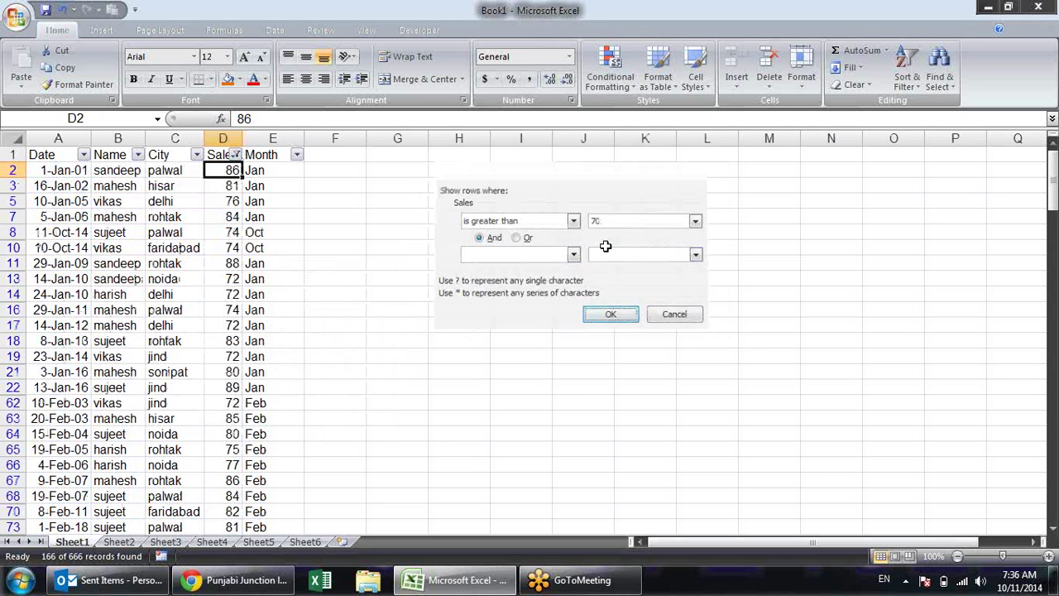
scroll(225, 286, down, 1)
scroll(225, 286, down, 2)
scroll(225, 286, up, 2)
scroll(225, 286, up, 2)
Change the Sales filter to greater than or equal to 70, showing 177 records
click(236, 156)
mouse_move(119, 256)
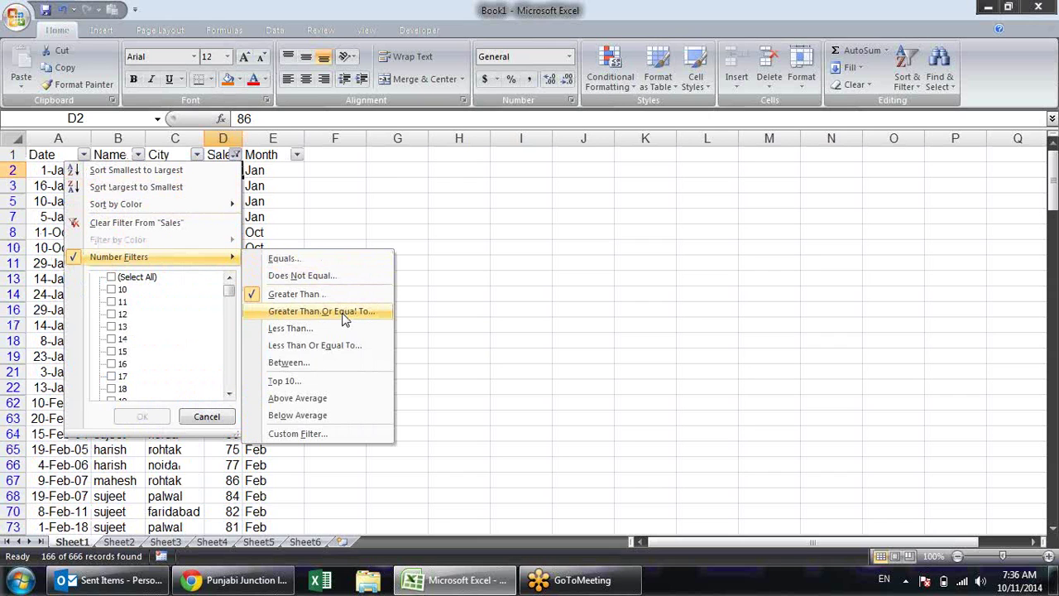
click(344, 315)
text(70)
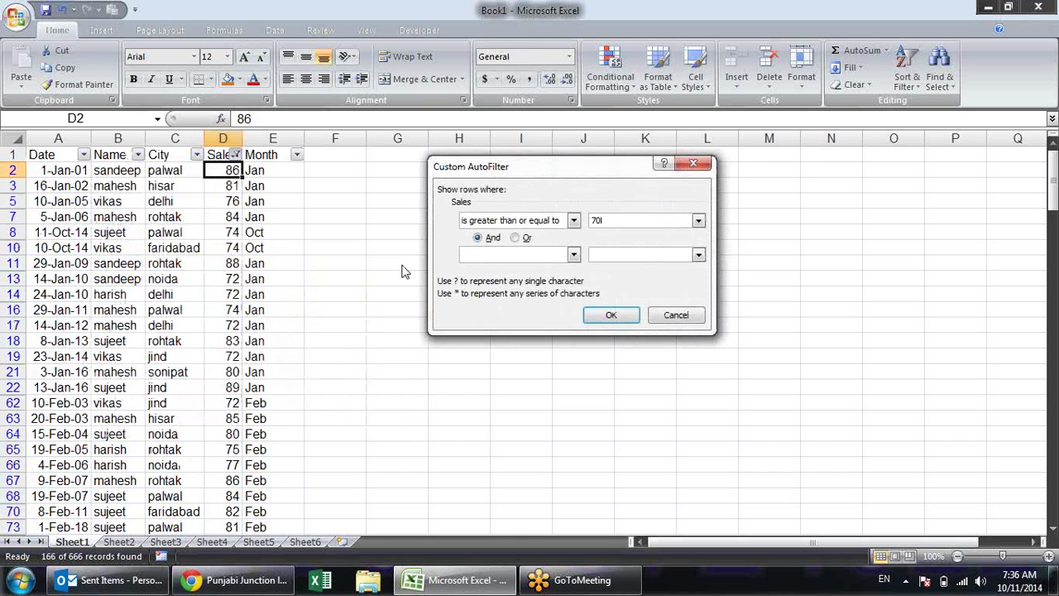
key(Return)
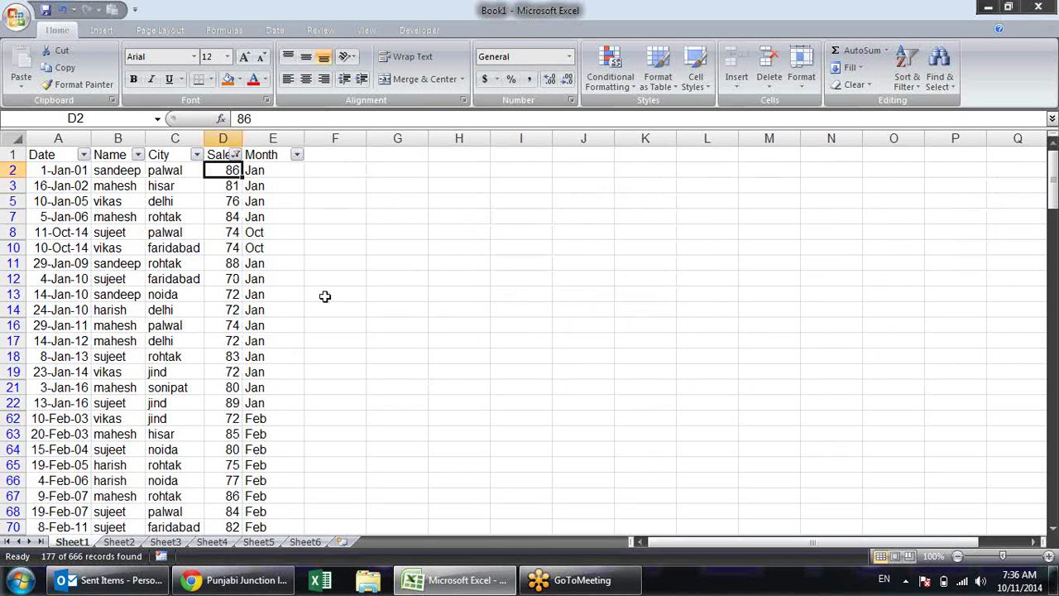
click(227, 276)
Apply a less-than number filter to the Sales column
click(236, 155)
mouse_move(118, 256)
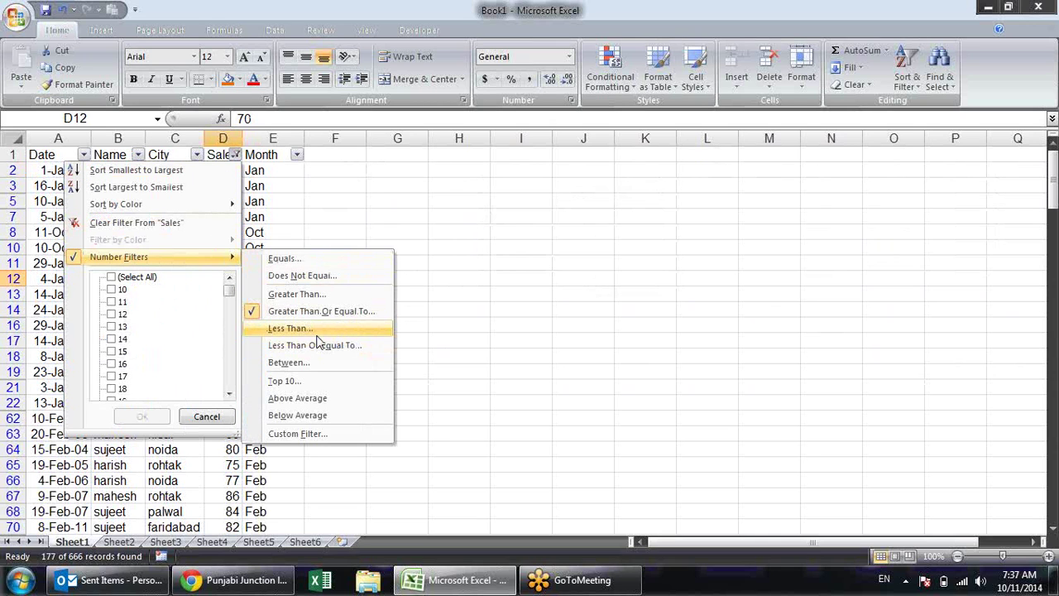
click(316, 331)
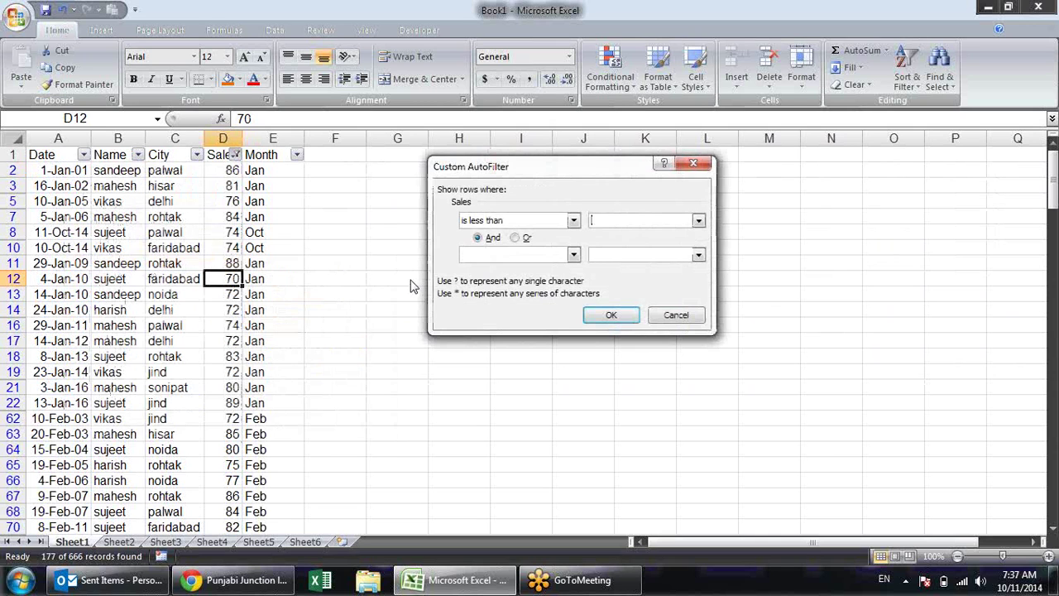
text(50)
key(Return)
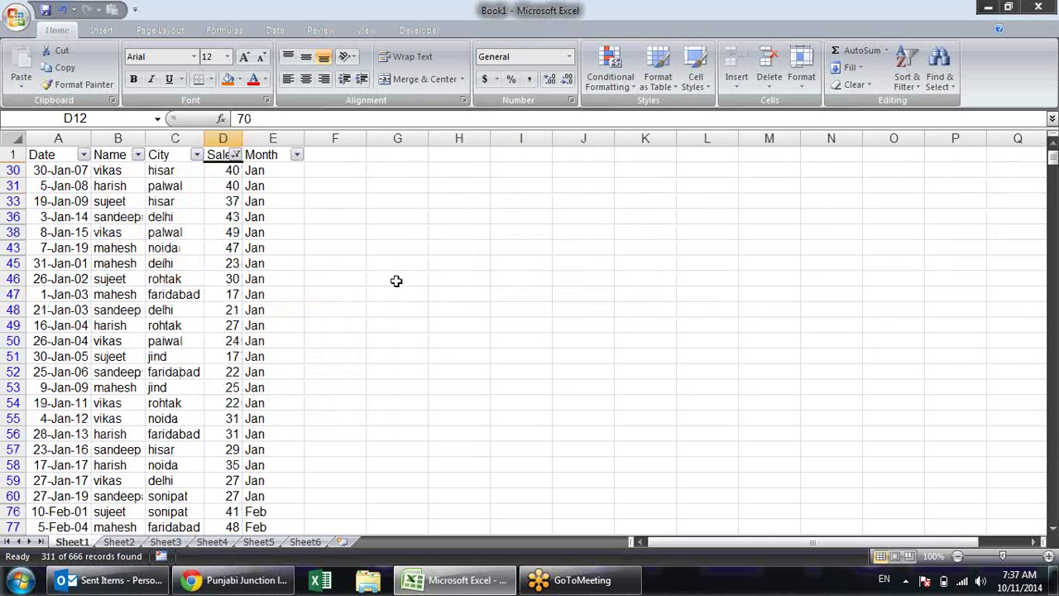
Filter Sales to a between range starting at 10, leaving 184 of 666 records
click(236, 156)
mouse_move(119, 257)
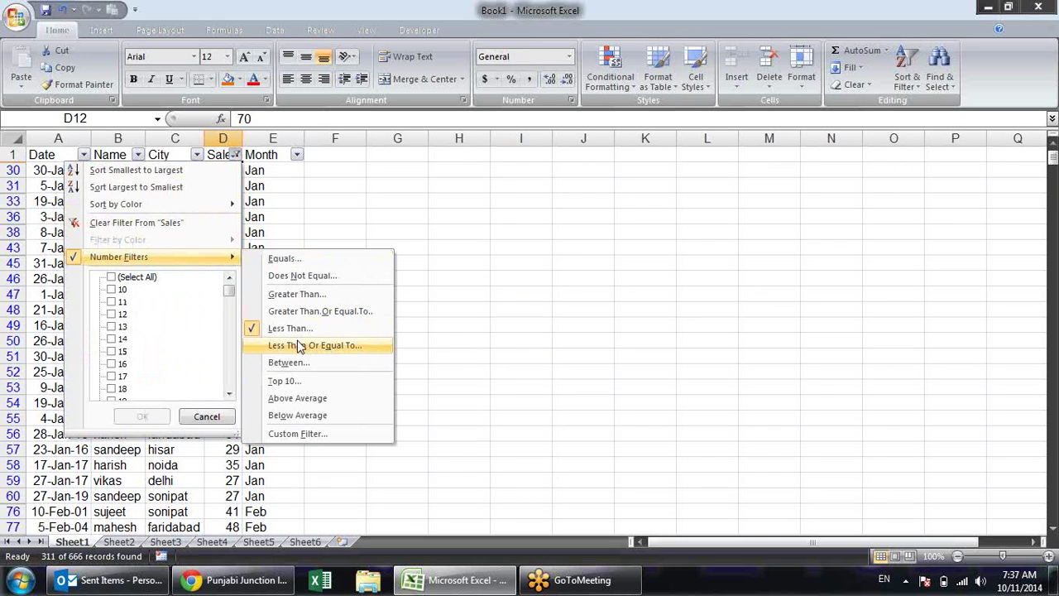
click(290, 362)
text(10)
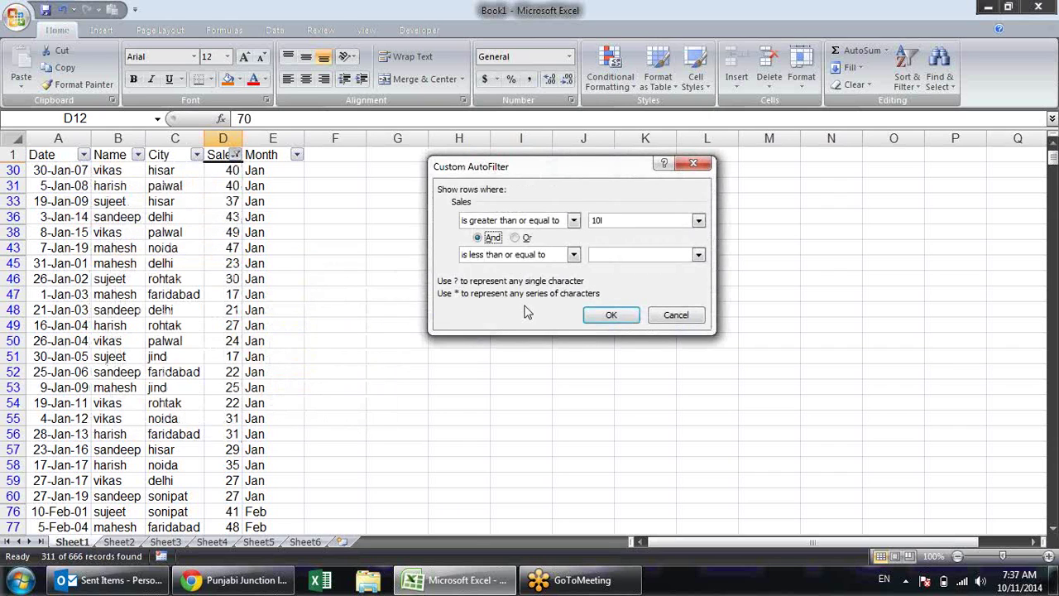
key(Tab)
key(Tab)
key(Return)
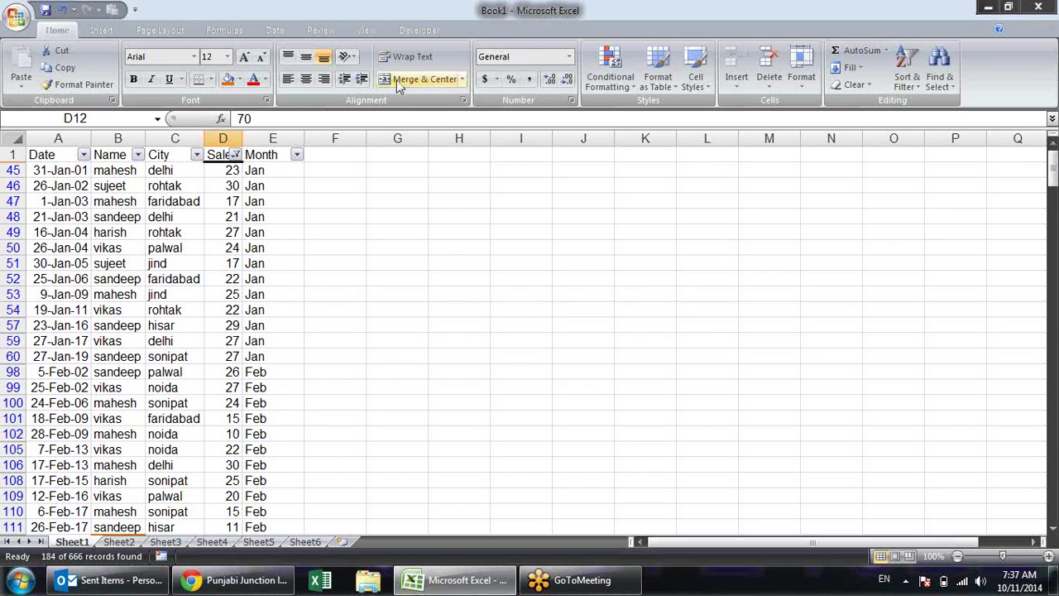
click(236, 156)
mouse_move(157, 257)
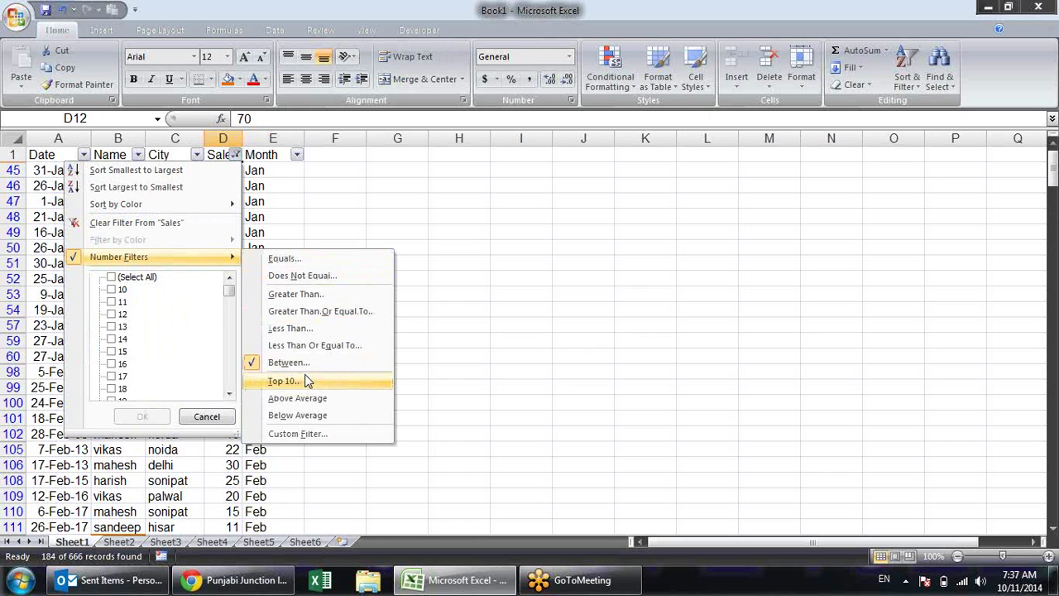
Filter Sales to the top 5 items and select the five Sales values of 90
click(284, 381)
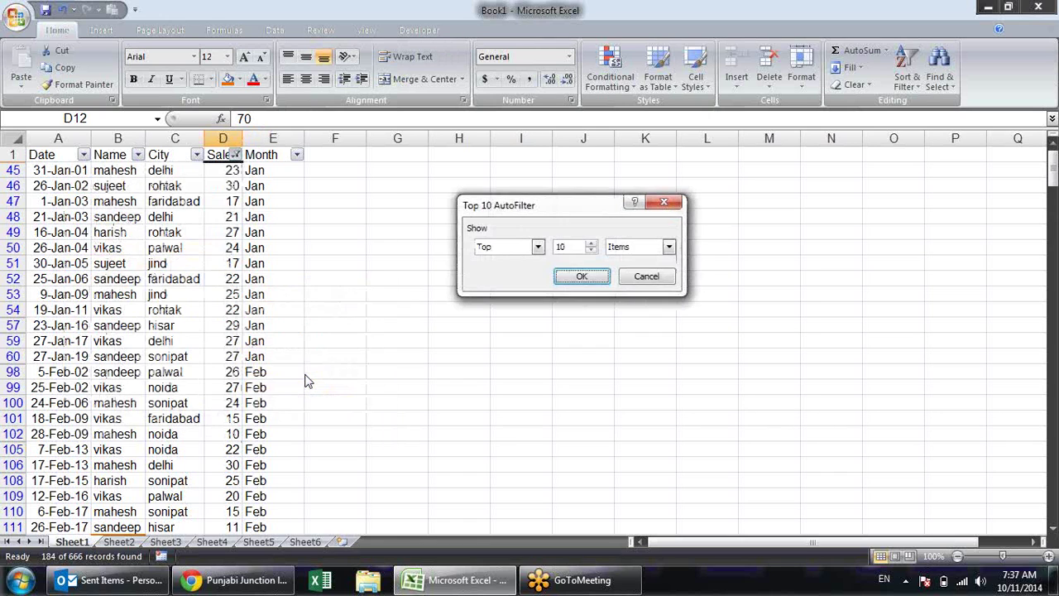
click(539, 246)
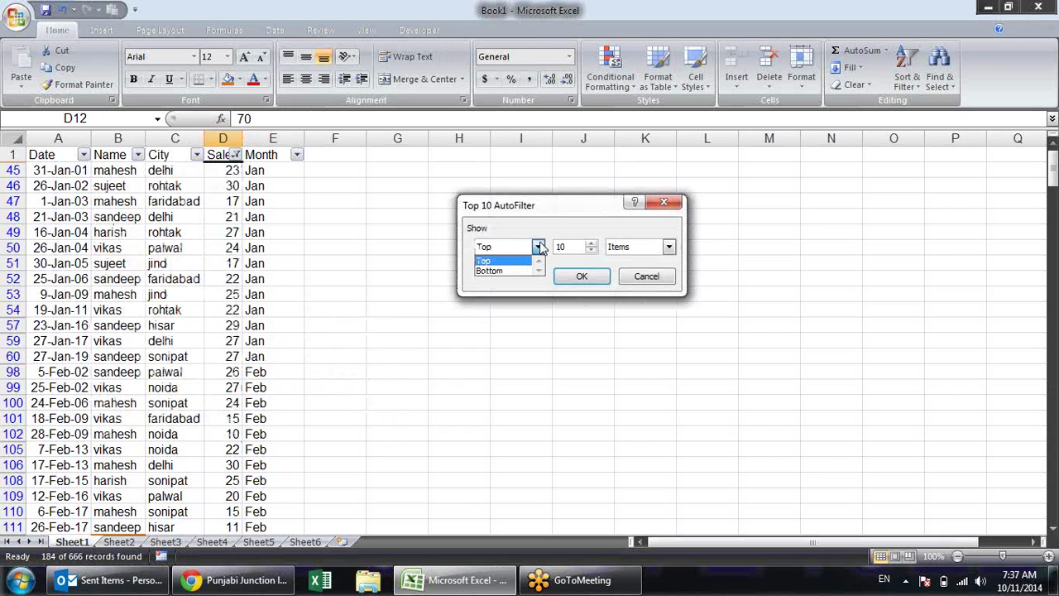
click(523, 261)
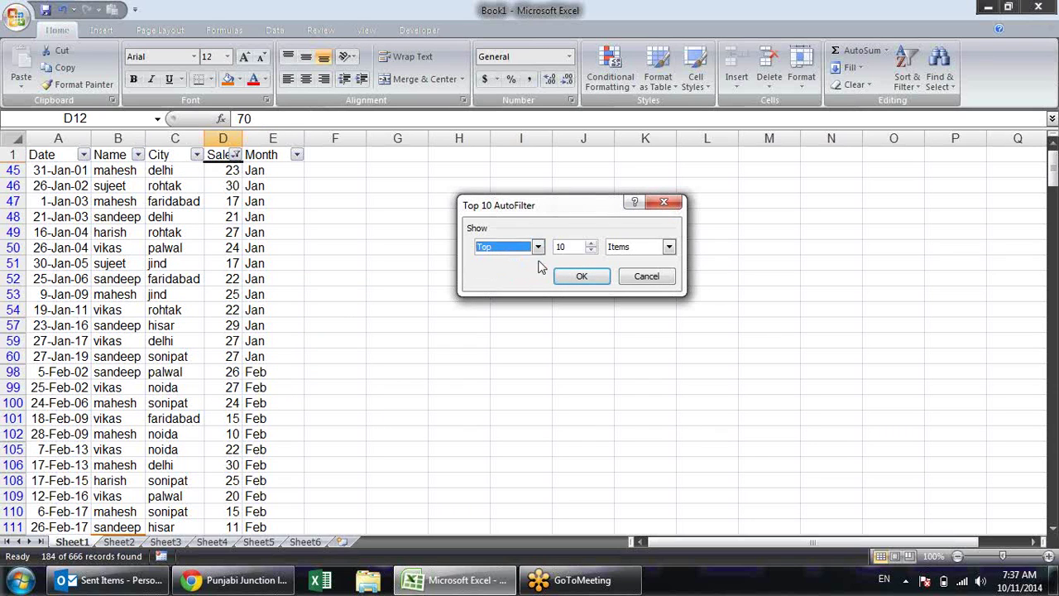
drag(570, 250, 546, 258)
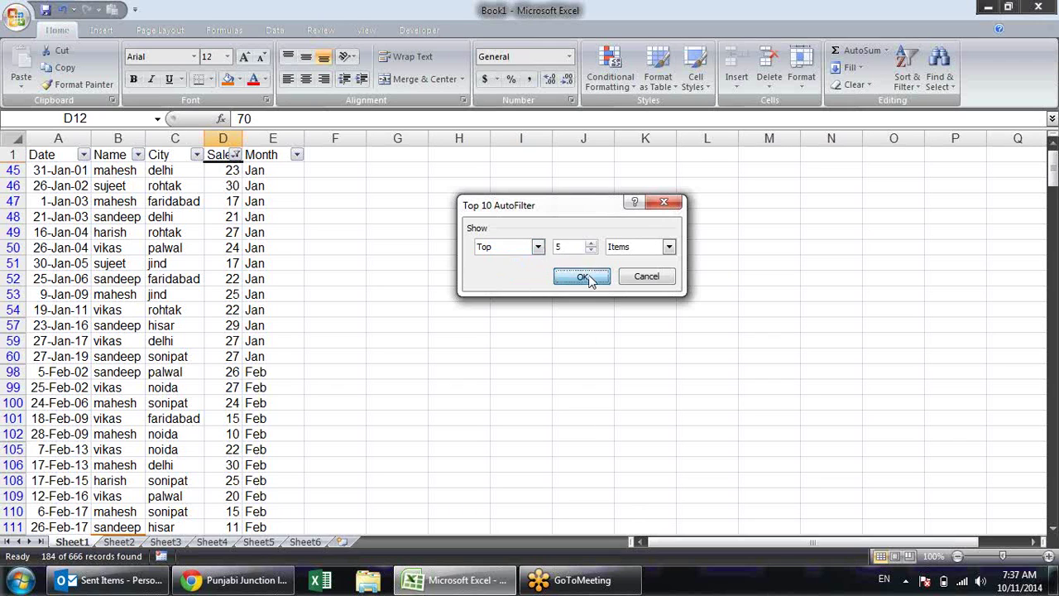
click(582, 277)
click(288, 208)
drag(221, 169, 226, 233)
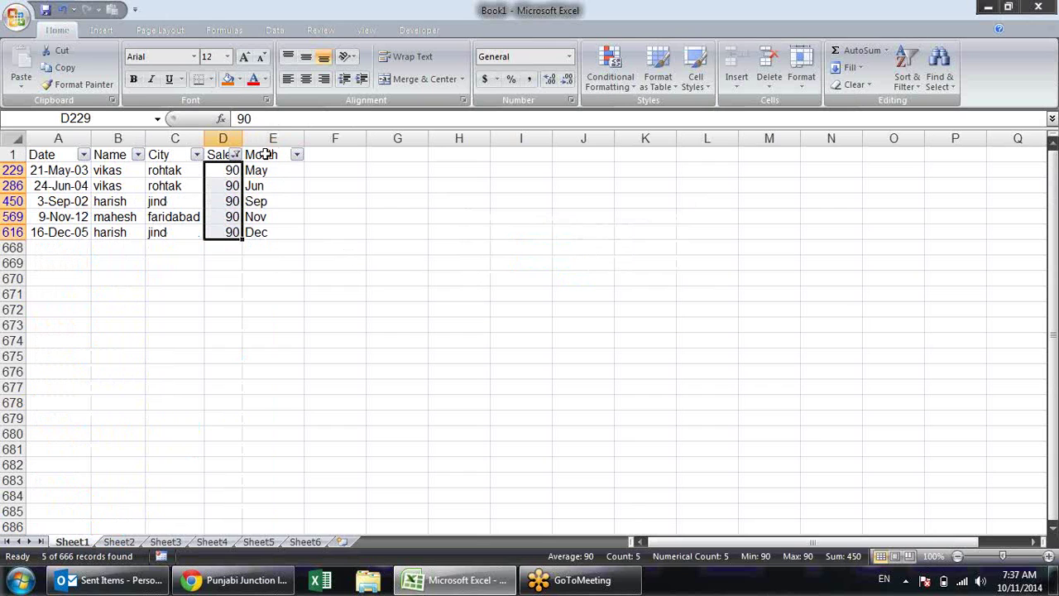
Switch the Sales filter to show the bottom 5 items instead
click(236, 156)
mouse_move(118, 256)
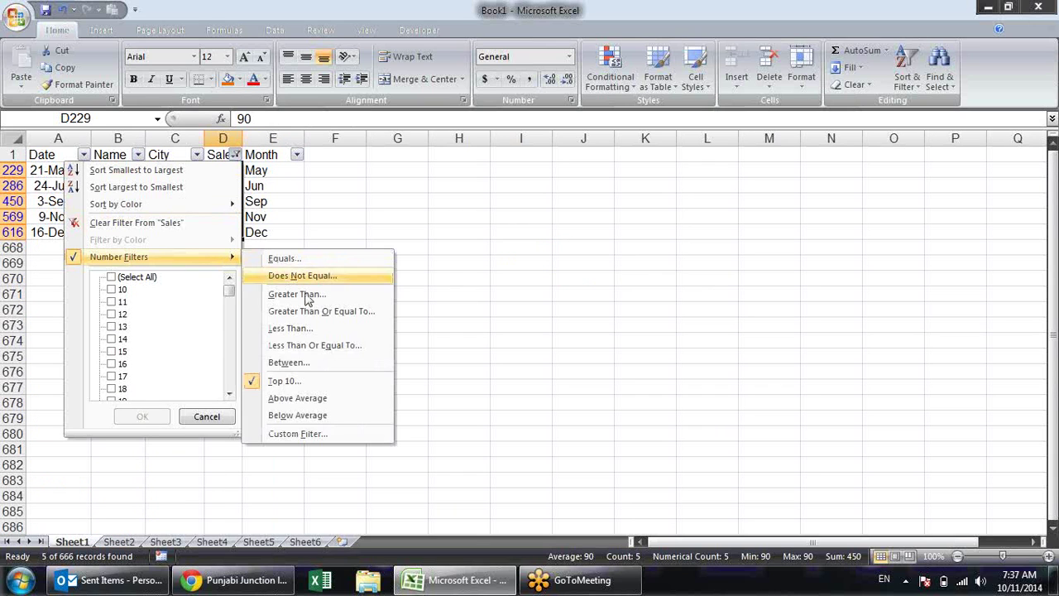
click(310, 381)
click(538, 246)
click(511, 272)
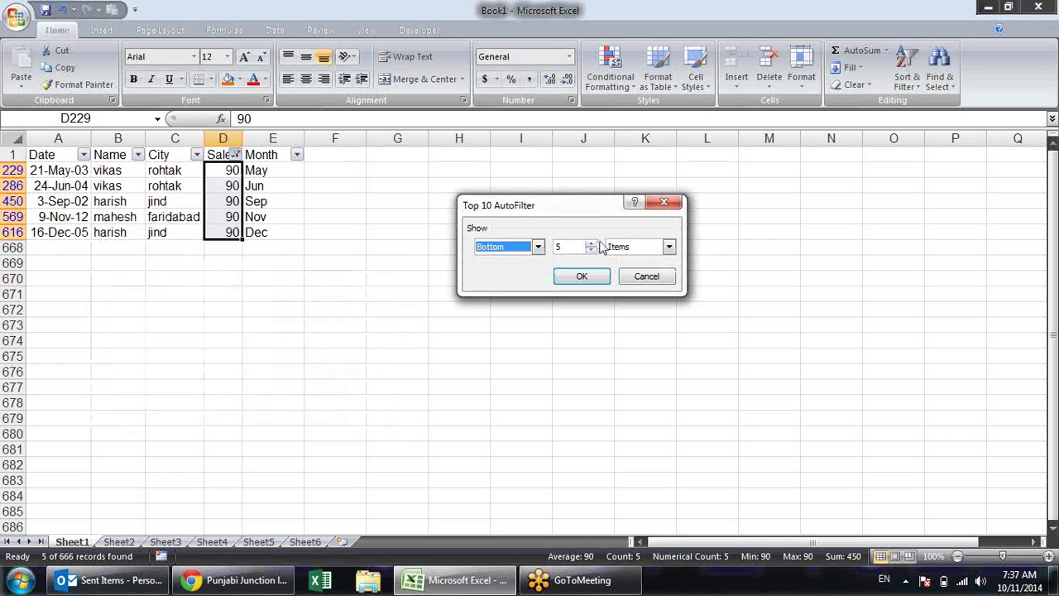
click(583, 276)
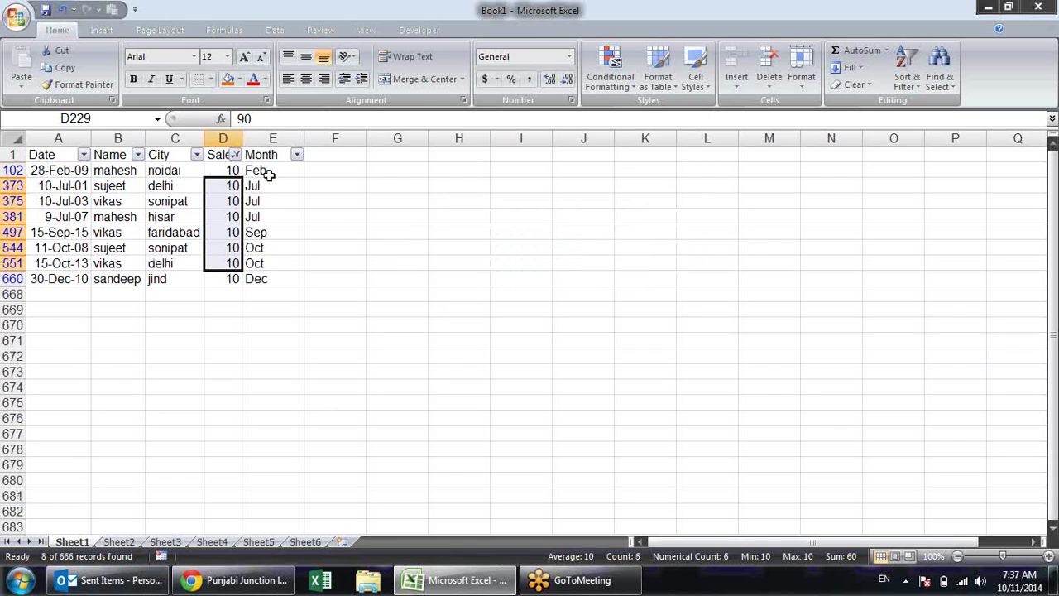
click(293, 189)
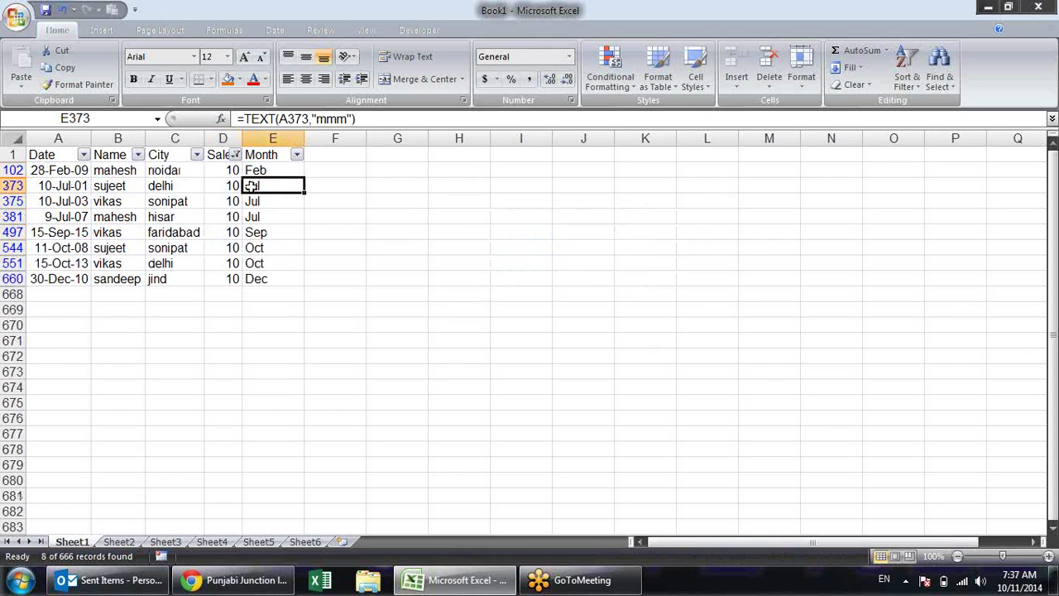
Change the Sales filter to the top 5 percent, showing 34 records with Sales 86–90
click(236, 154)
mouse_move(119, 256)
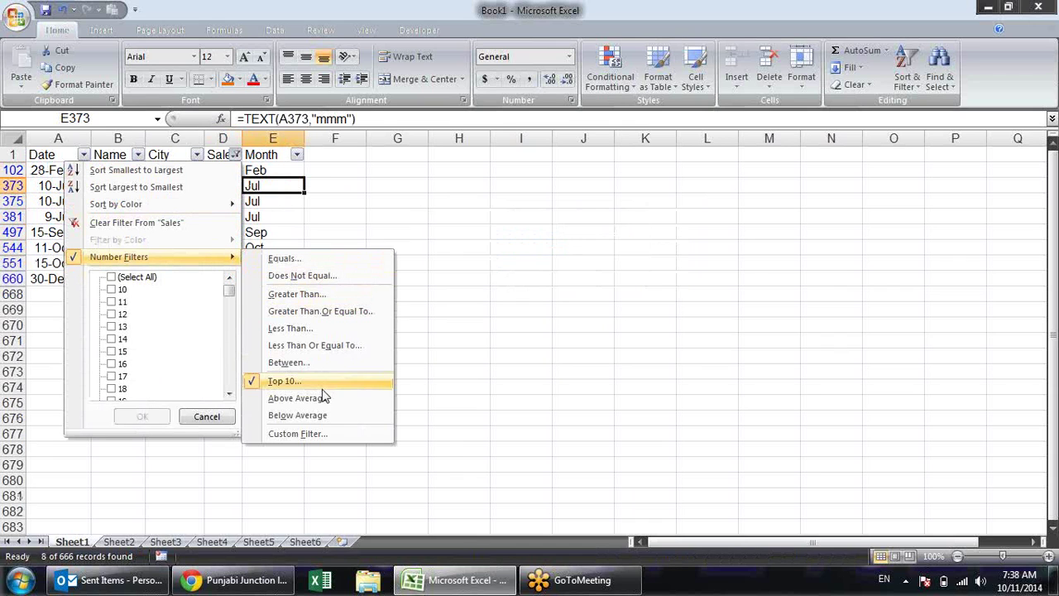
click(329, 385)
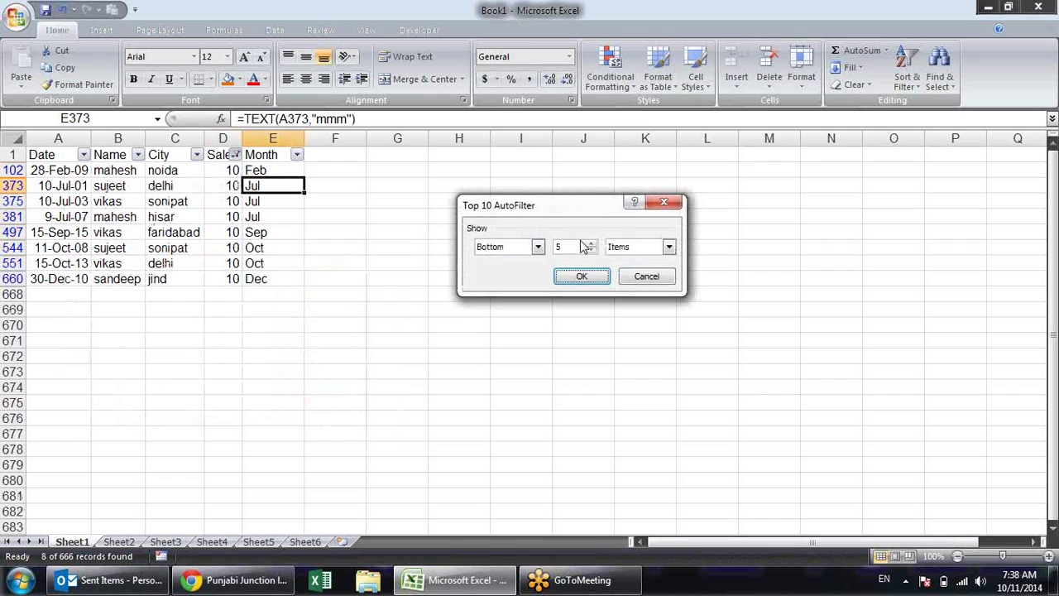
click(538, 247)
click(516, 259)
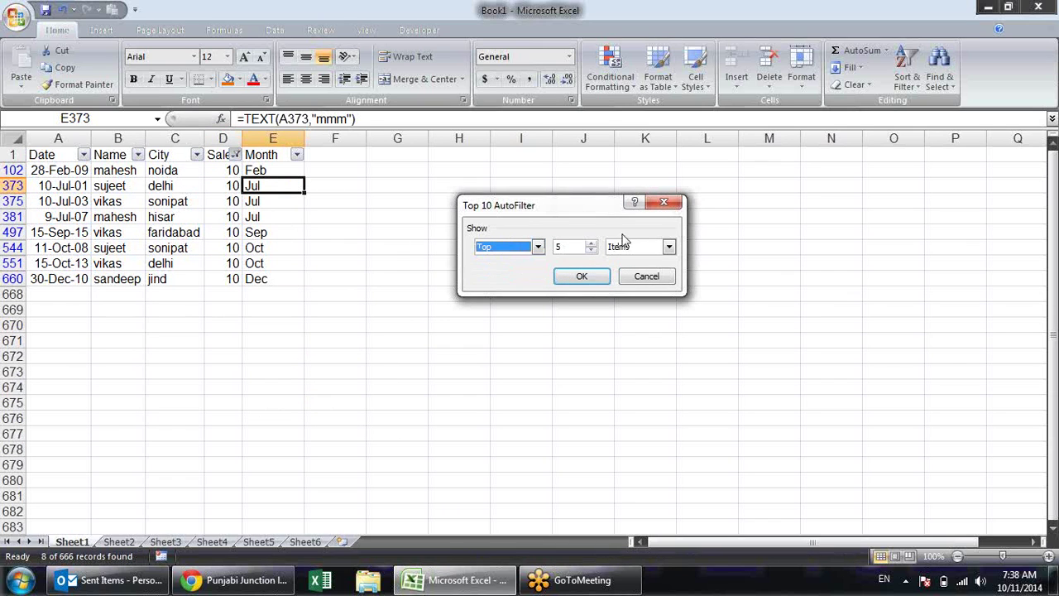
click(668, 246)
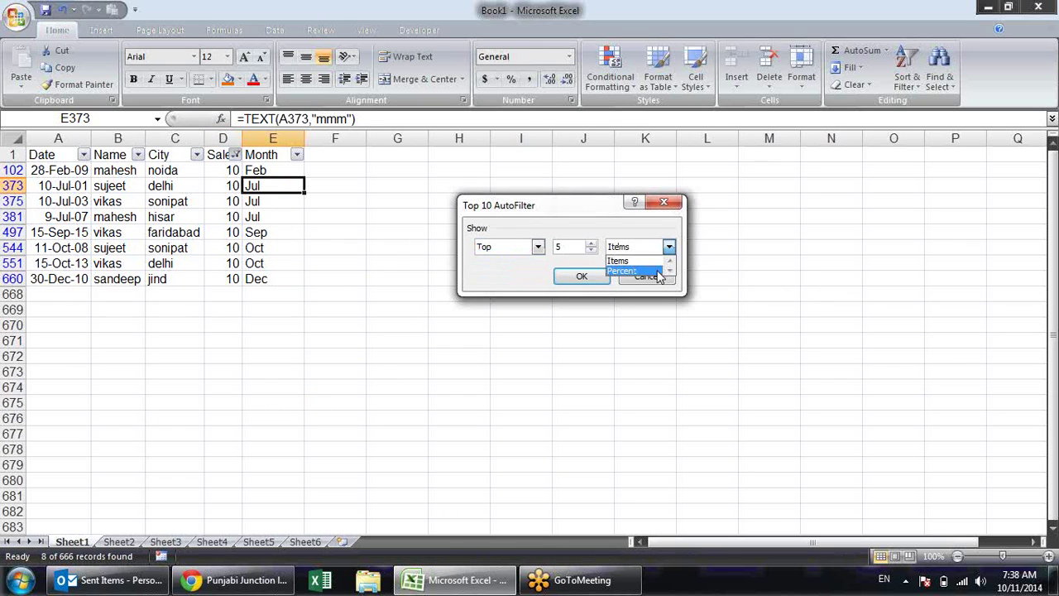
click(654, 271)
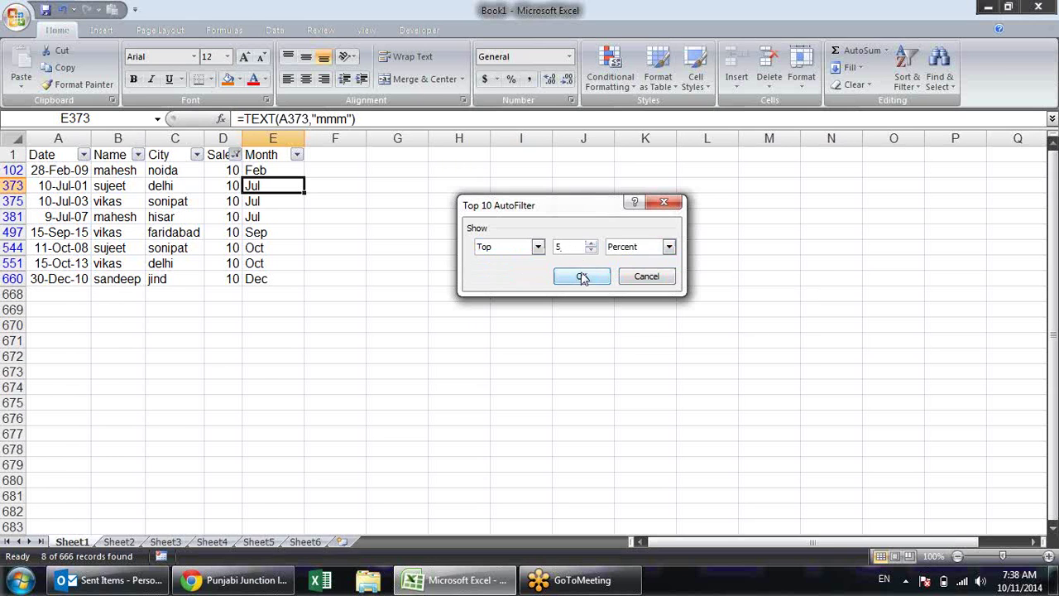
click(582, 276)
click(321, 246)
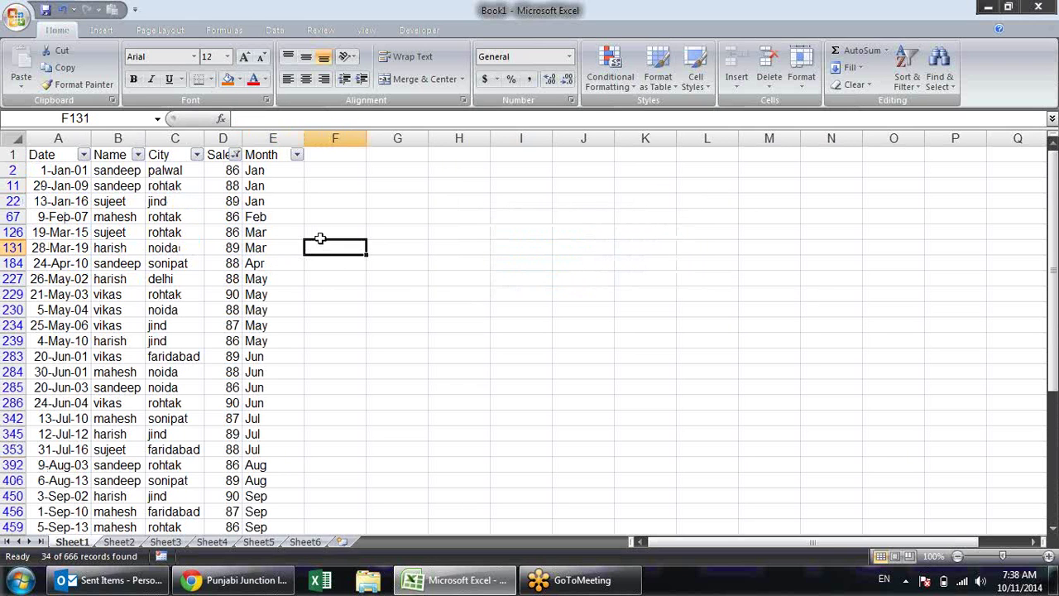
Scroll through the 34 top-5-percent Sales rows
scroll(302, 220, down, 2)
scroll(304, 221, down, 2)
scroll(303, 222, down, 2)
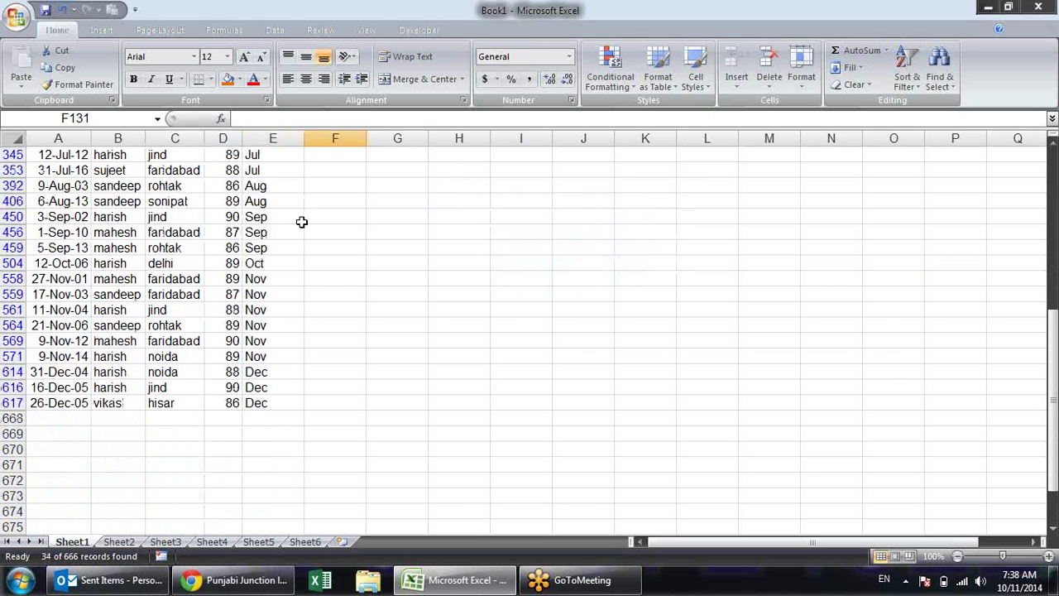
scroll(300, 215, up, 2)
scroll(298, 211, up, 1)
scroll(297, 211, up, 3)
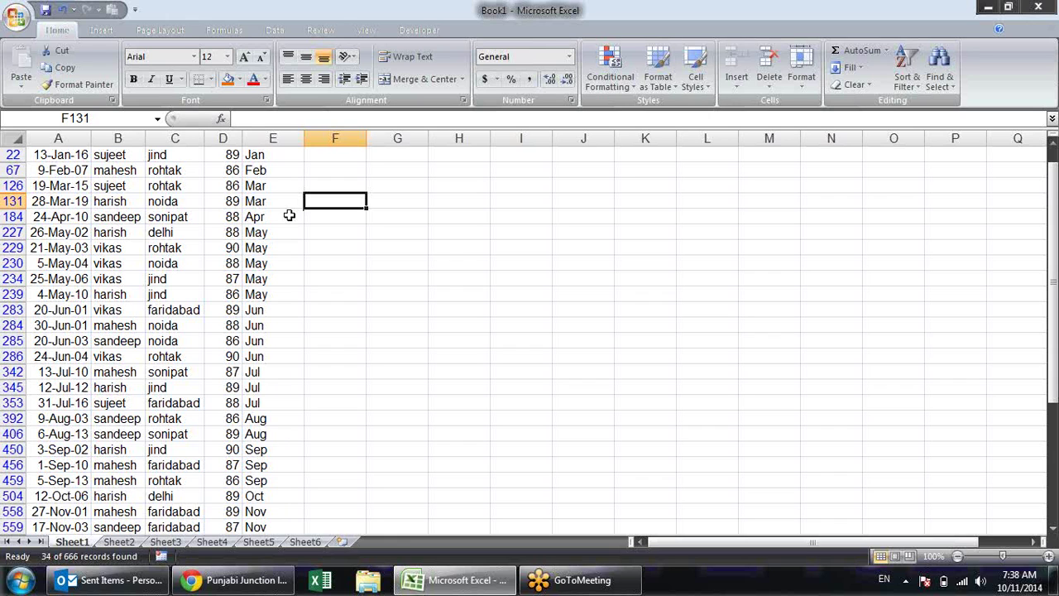
scroll(287, 215, up, 1)
scroll(286, 216, up, 1)
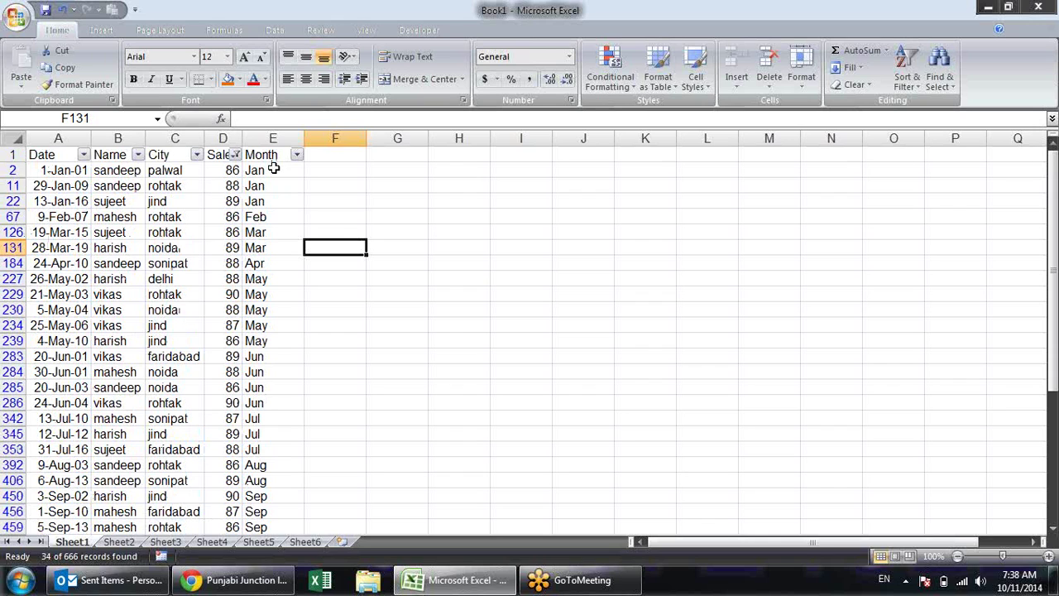
Inspect filtered cells such as E227 and the Sales value 86 in D239, then open the Sales number filters
click(248, 187)
click(233, 215)
click(252, 281)
click(221, 341)
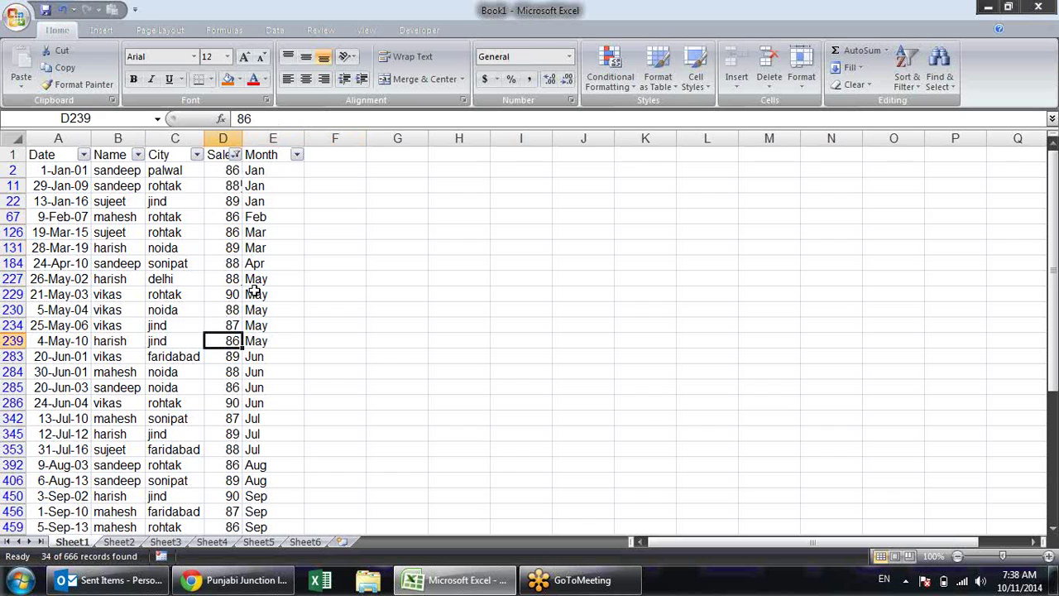
click(236, 154)
mouse_move(119, 256)
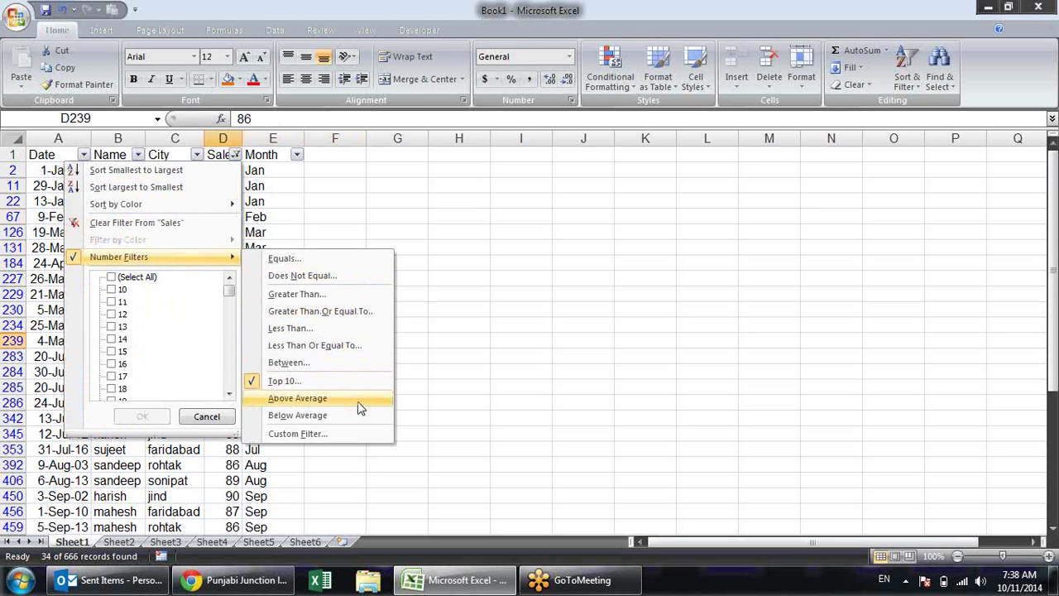
Filter Sales to Above Average records (342 shown) and select some values to check them
click(355, 398)
click(235, 263)
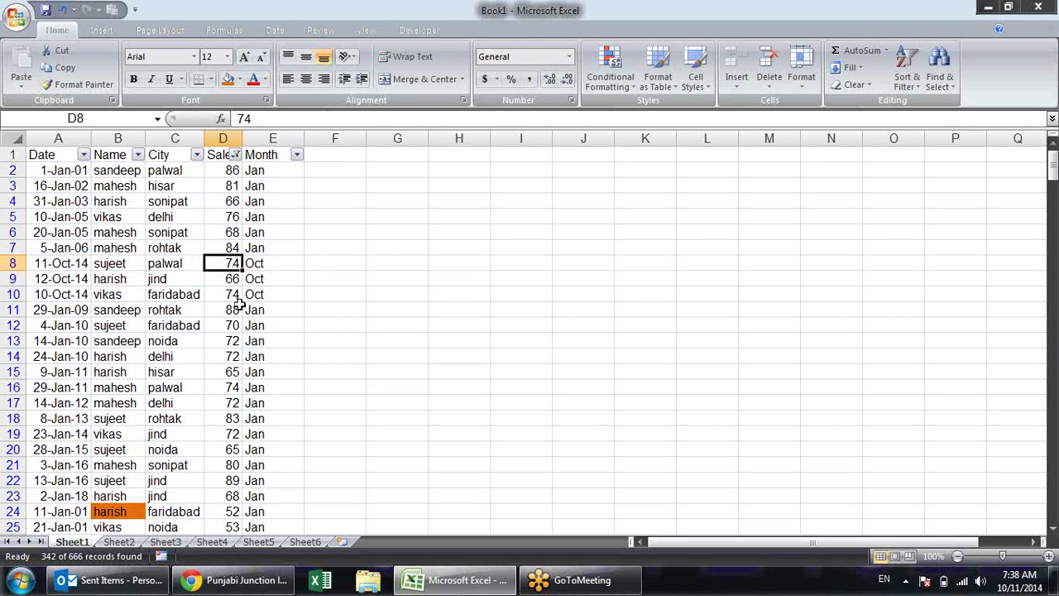
scroll(231, 309, down, 5)
scroll(231, 306, up, 1)
scroll(231, 302, up, 4)
click(236, 154)
mouse_move(119, 256)
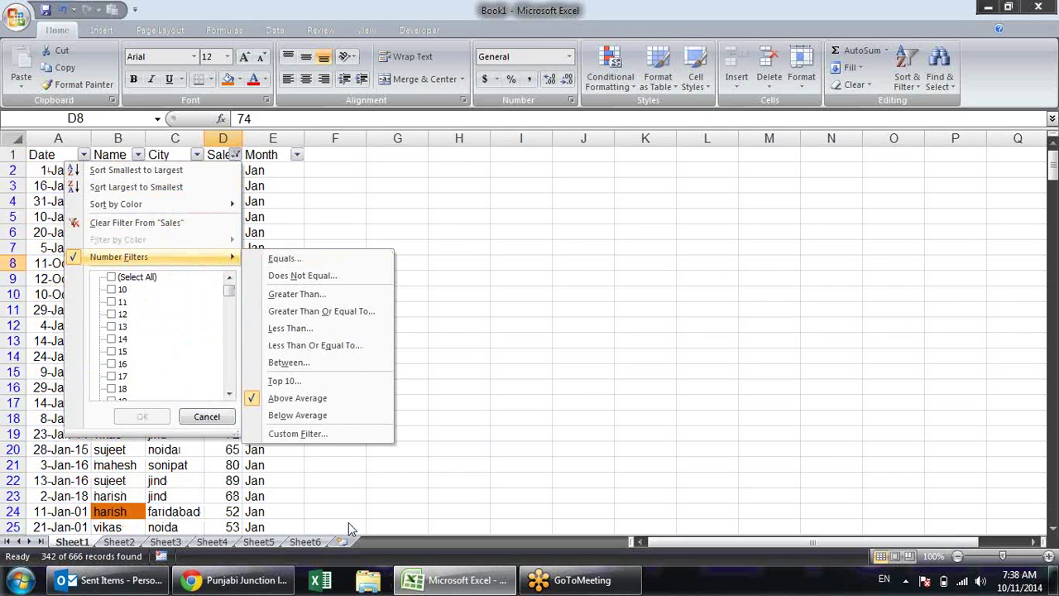
click(221, 418)
drag(221, 344, 220, 402)
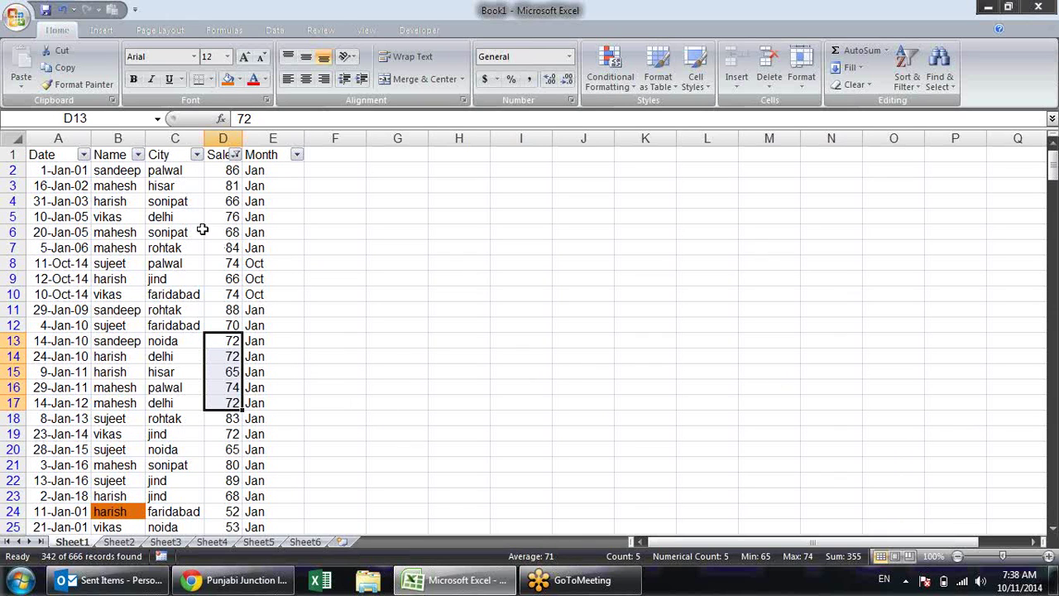
Switch the Sales filter to Below Average, showing 324 of 666 records
click(236, 155)
mouse_move(119, 257)
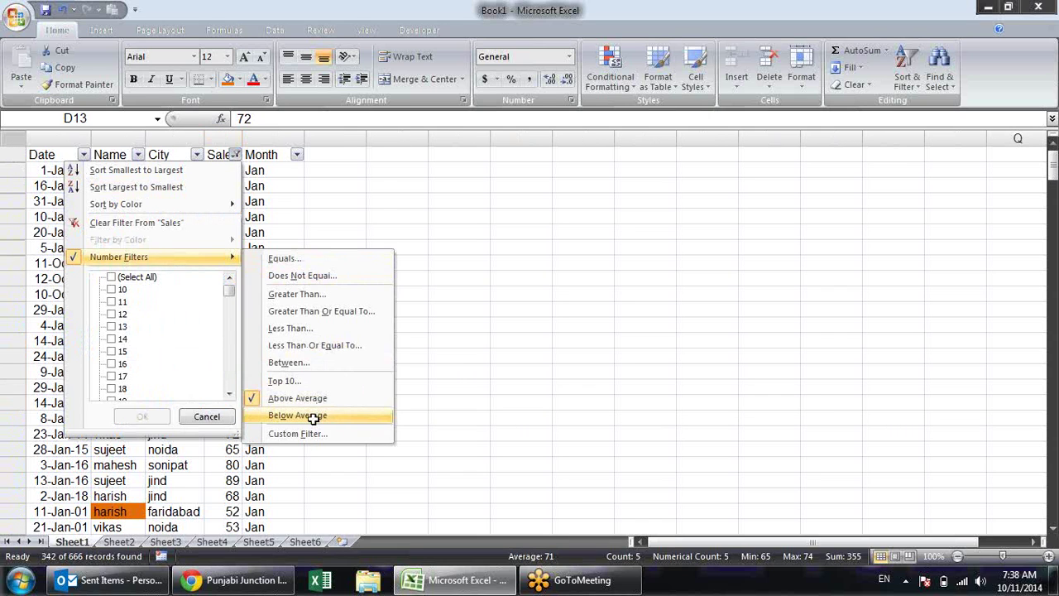
click(308, 416)
click(225, 263)
click(225, 325)
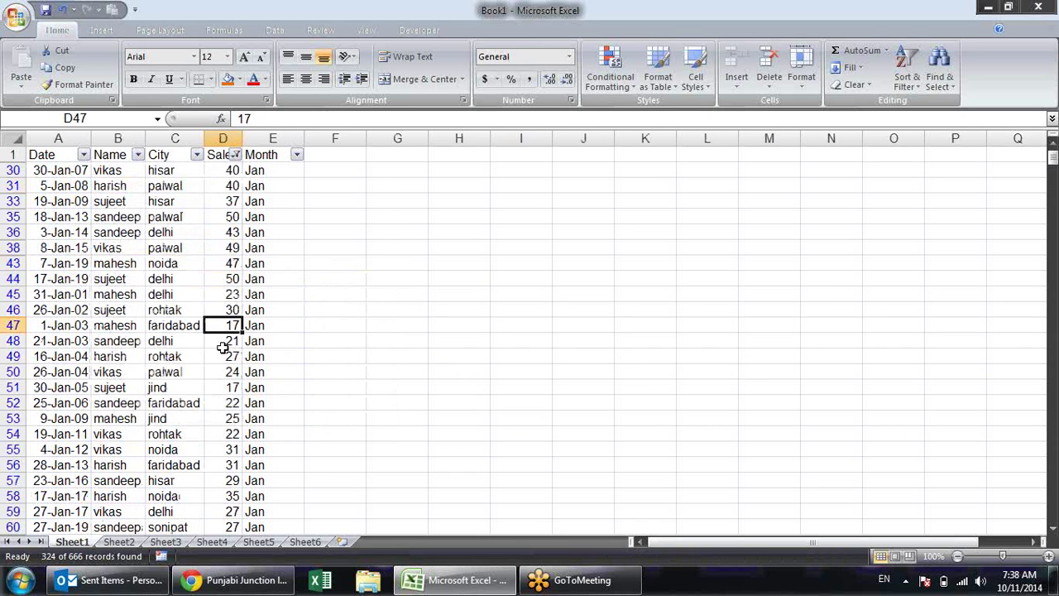
drag(224, 356, 224, 371)
click(236, 155)
mouse_move(118, 257)
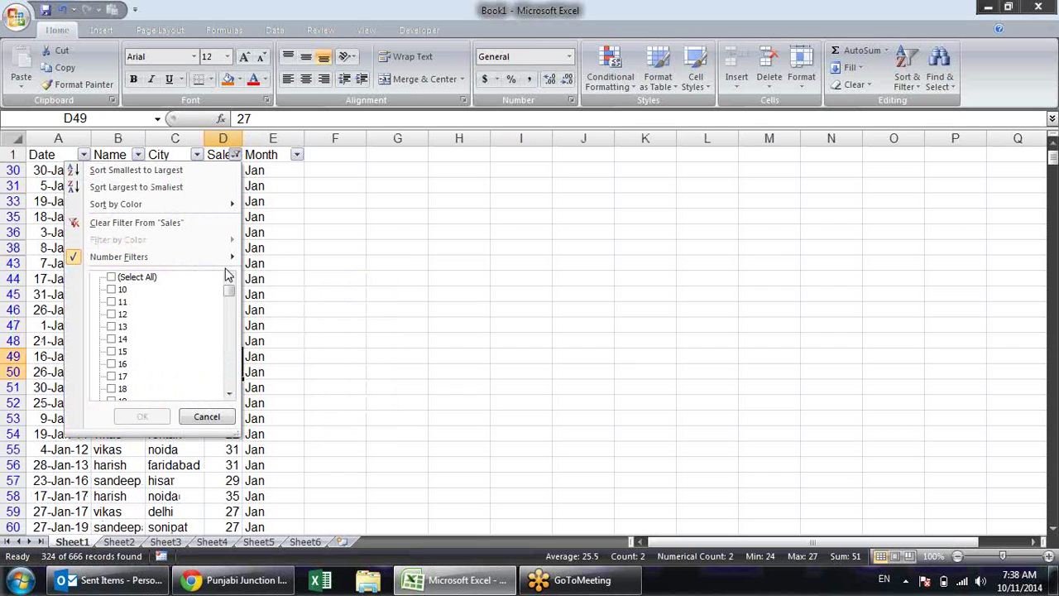
click(434, 266)
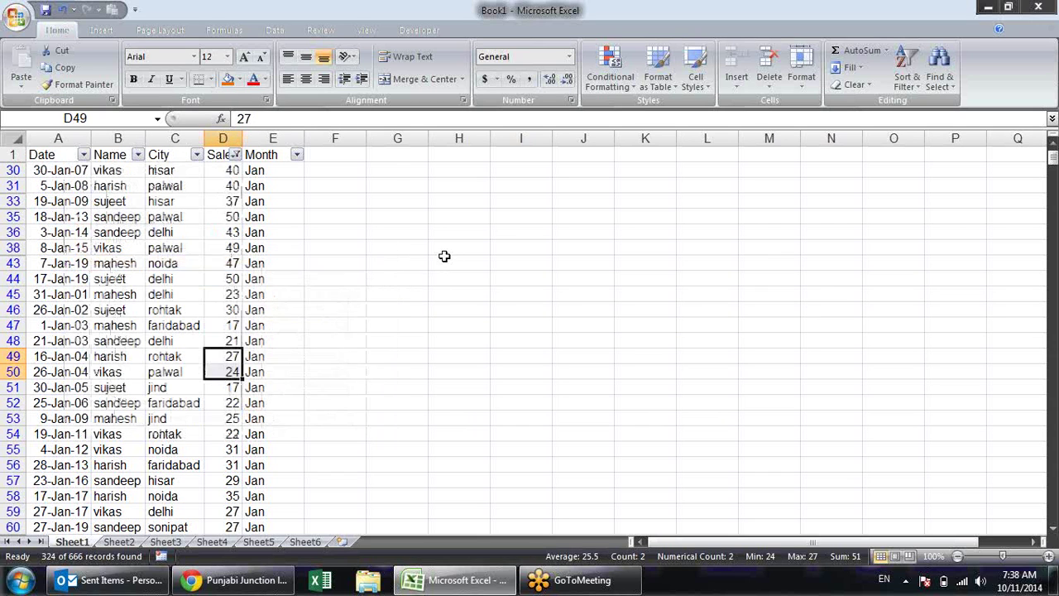
click(236, 157)
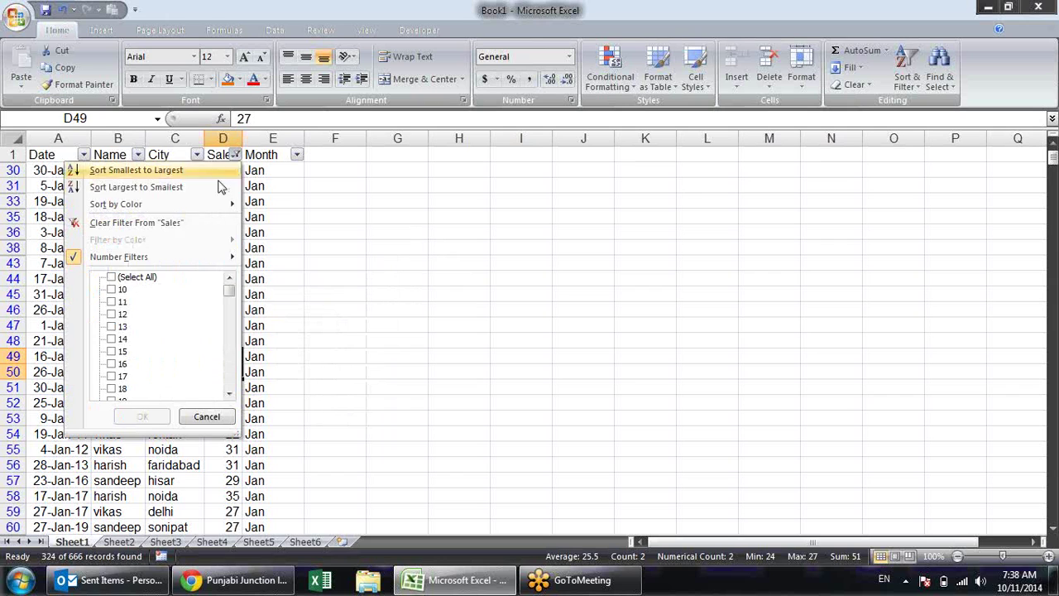
Clear the Sales filter so all records show, then copy names B2:B9, sandeep to harish
click(142, 416)
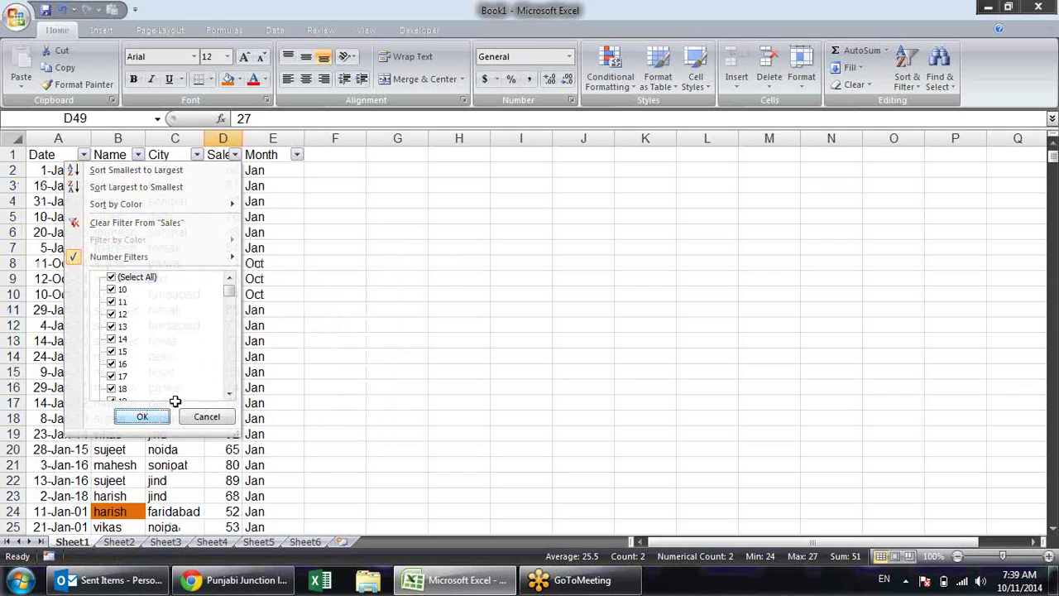
click(381, 246)
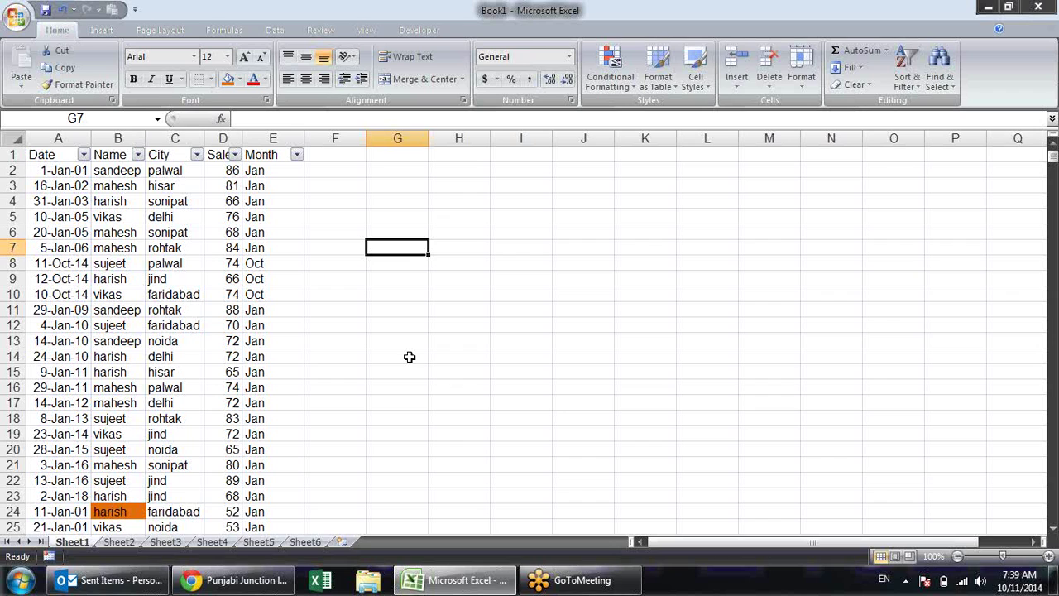
click(138, 170)
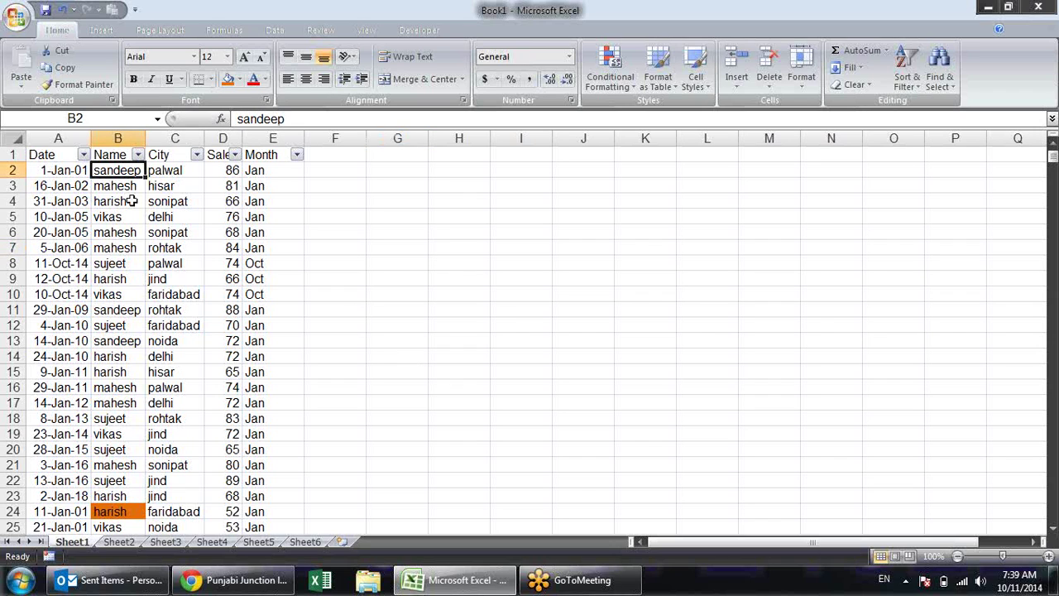
drag(131, 201, 139, 312)
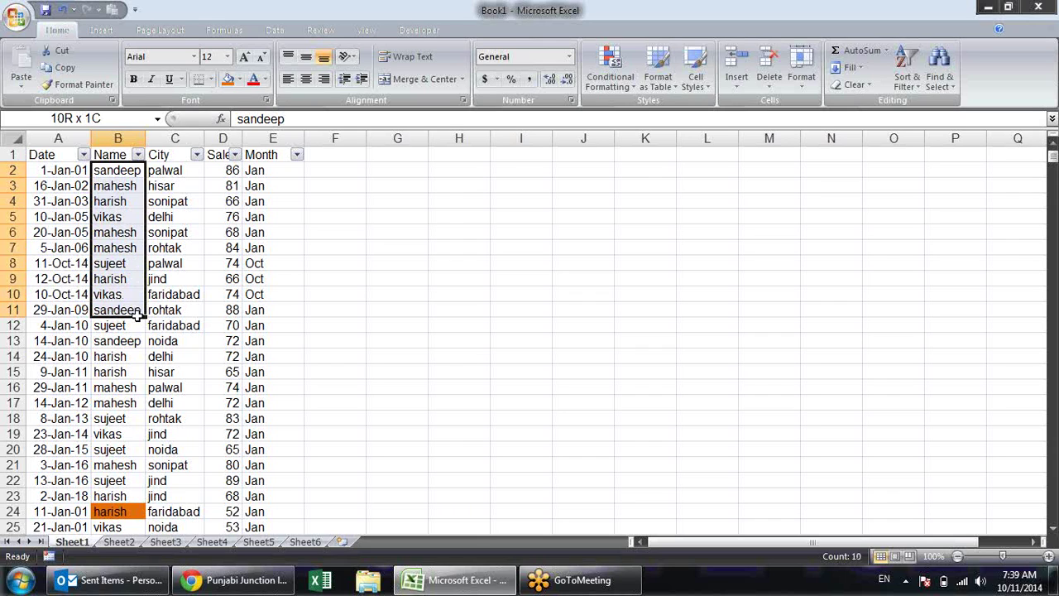
drag(137, 318, 135, 323)
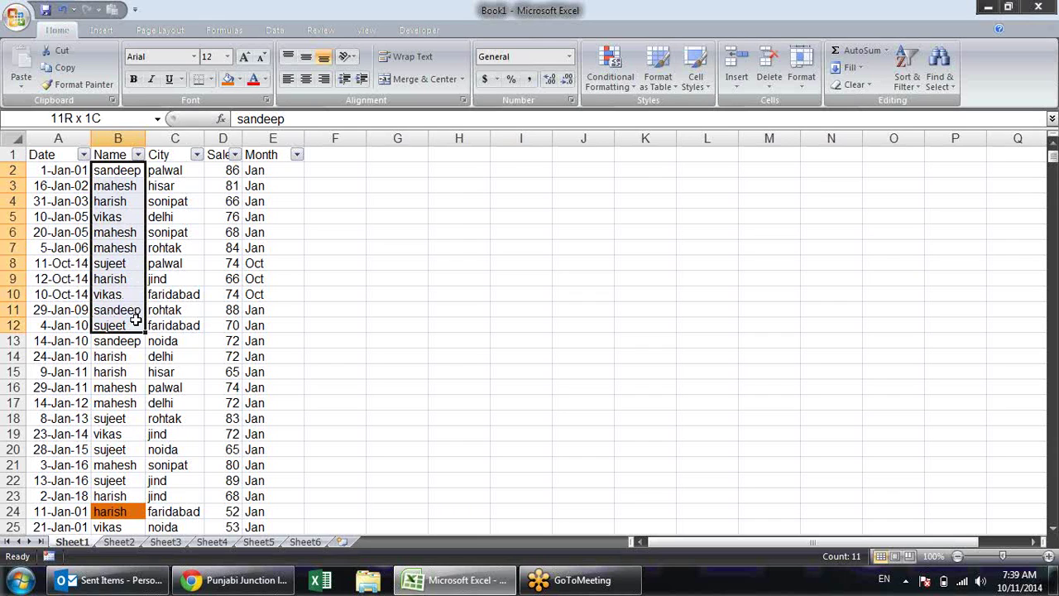
drag(135, 323, 137, 283)
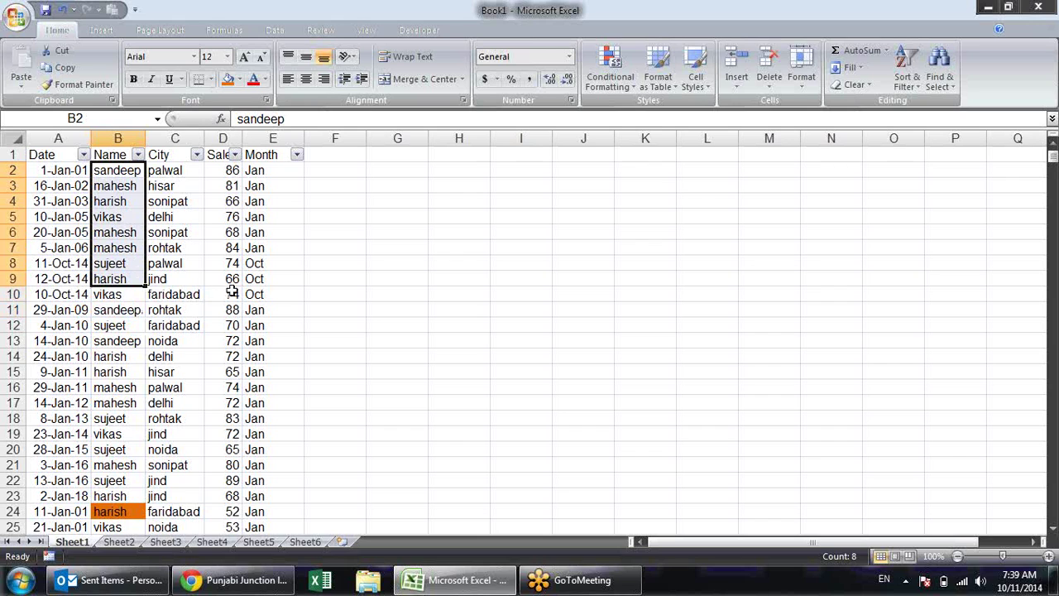
key(ctrl+c)
Paste the eight names into I2:I9 and add the heading 'Name' in I1
click(513, 229)
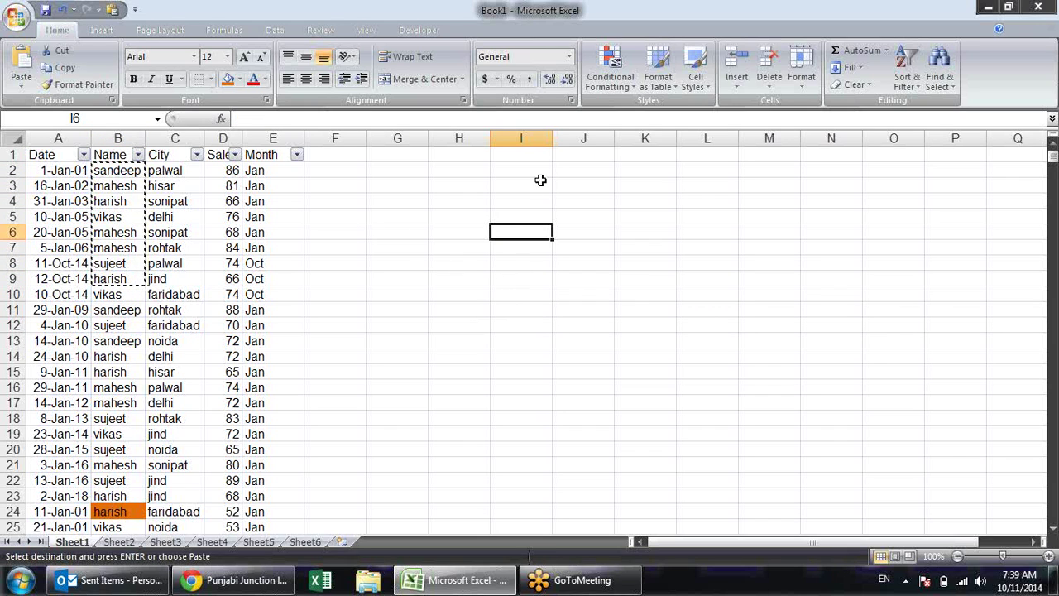
click(540, 169)
key(ctrl+v)
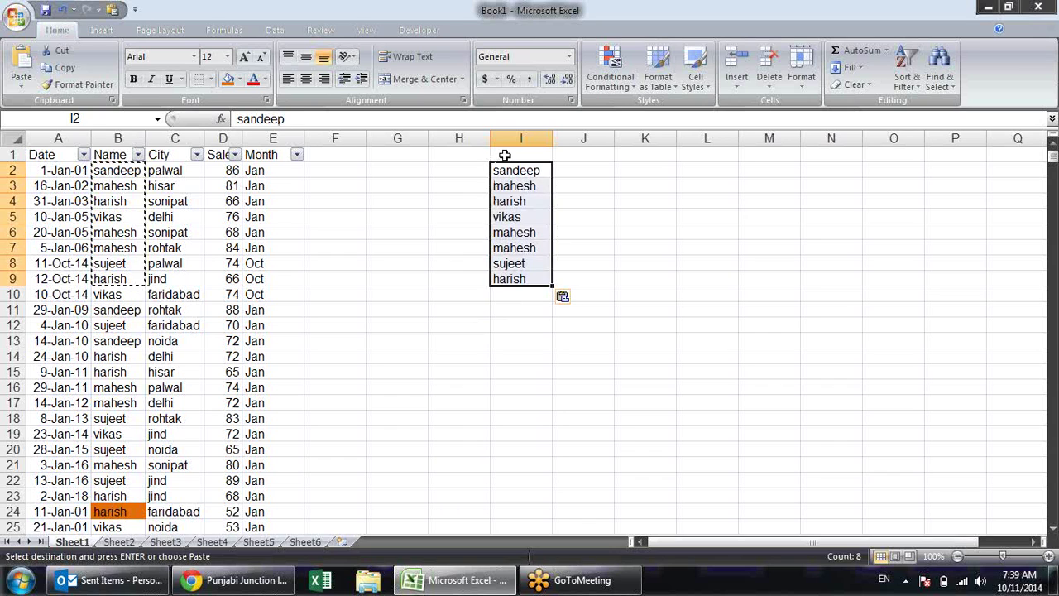
click(503, 155)
text(Nmae)
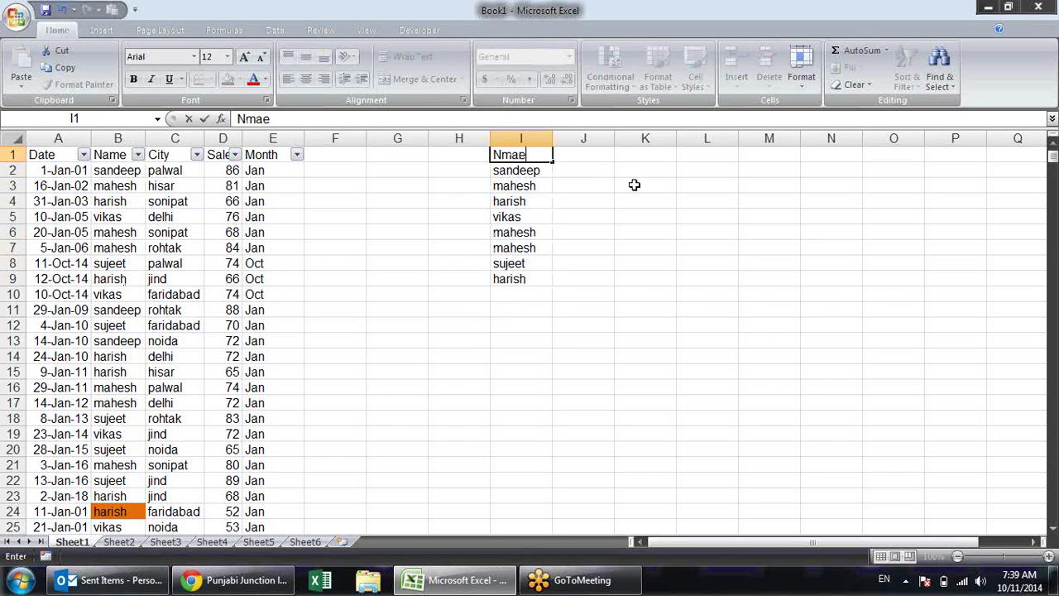
key(BackSpace)
key(BackSpace)
key(BackSpace)
text(ame)
key(Return)
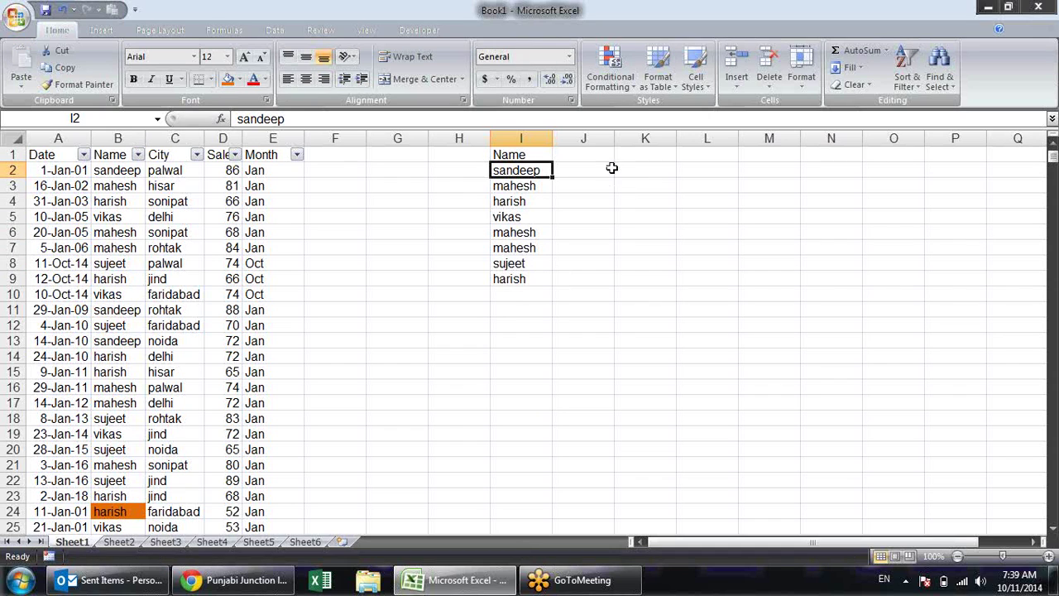
click(611, 168)
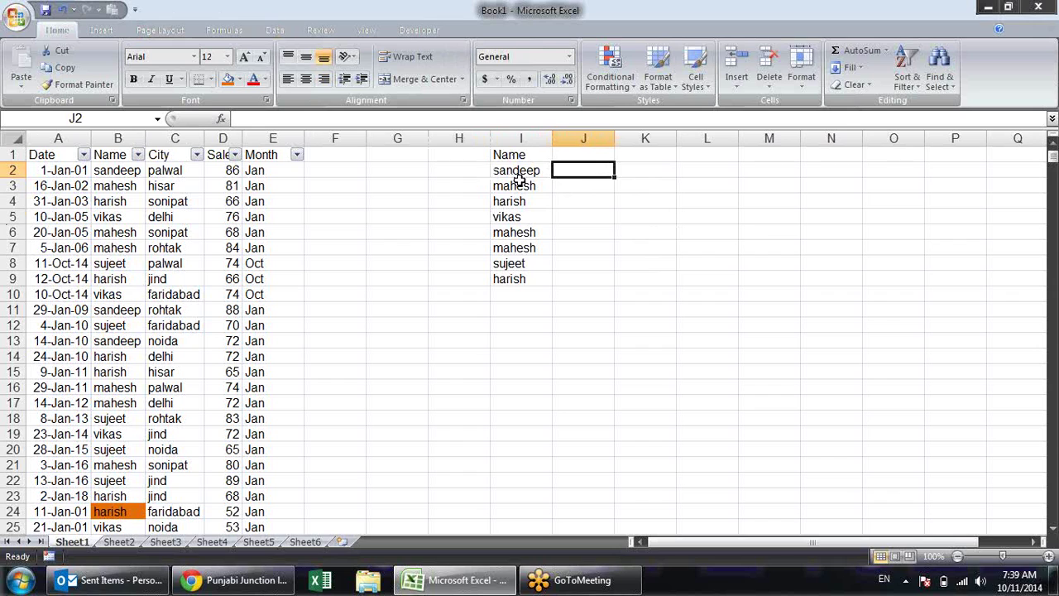
drag(533, 157, 516, 277)
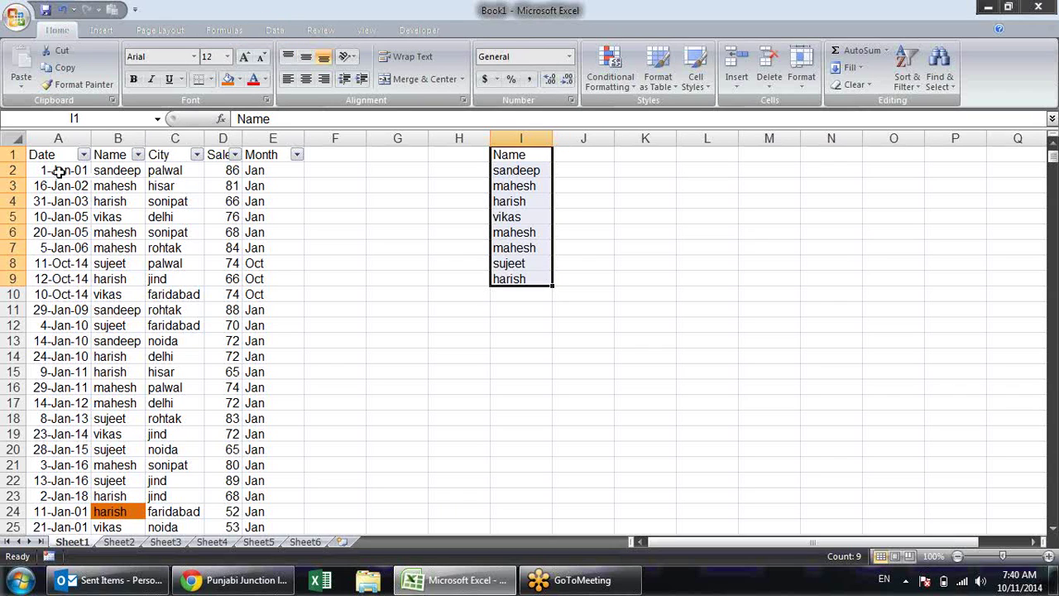
Copy the cities C2:C9 into J2:J9 and add the heading 'City' in J1
click(573, 212)
drag(538, 185, 527, 281)
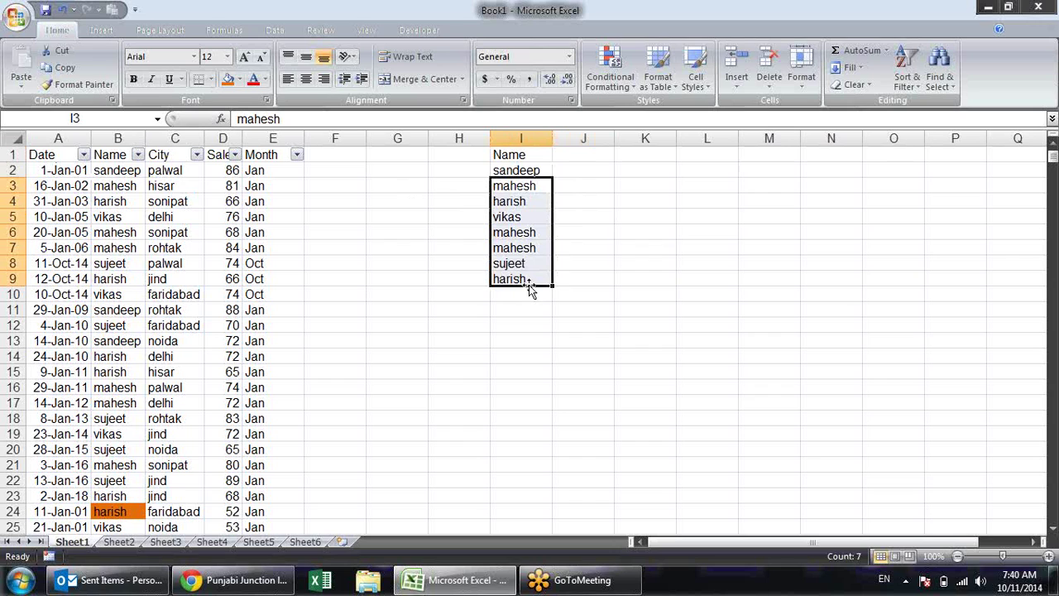
drag(163, 169, 164, 279)
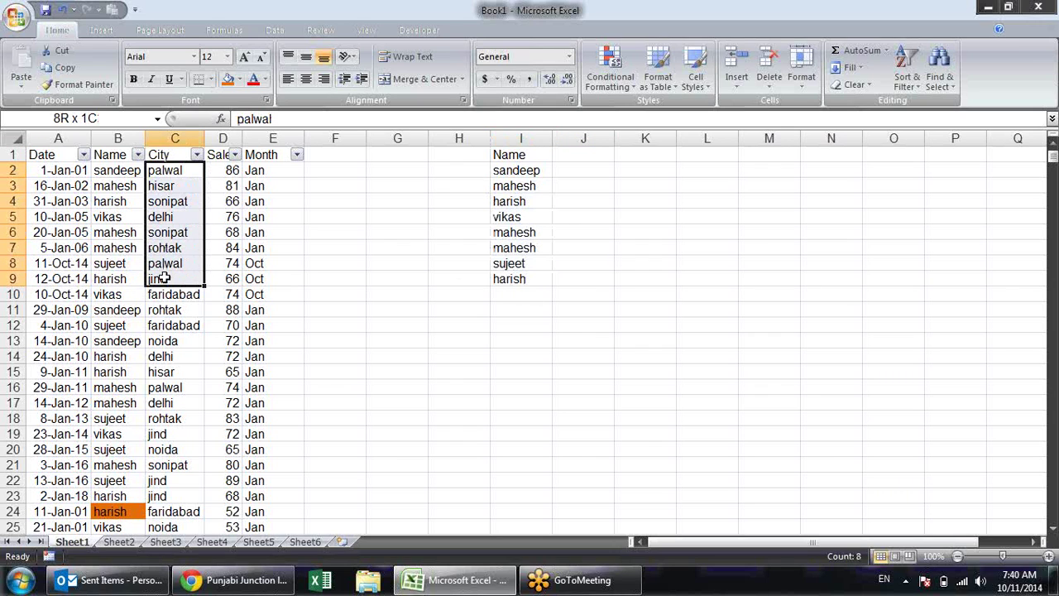
key(ctrl+c)
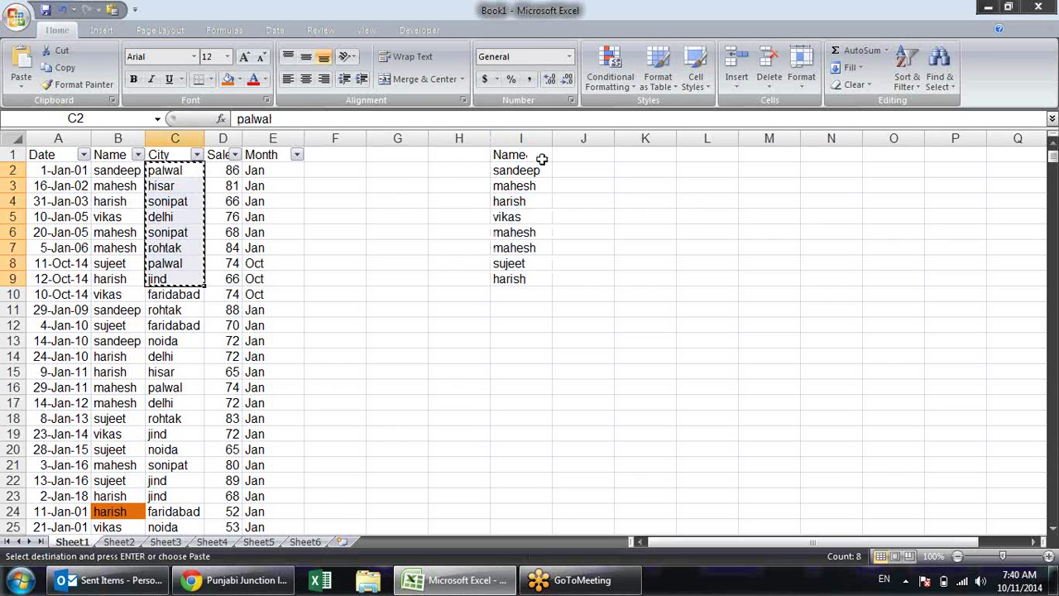
click(570, 170)
click(603, 153)
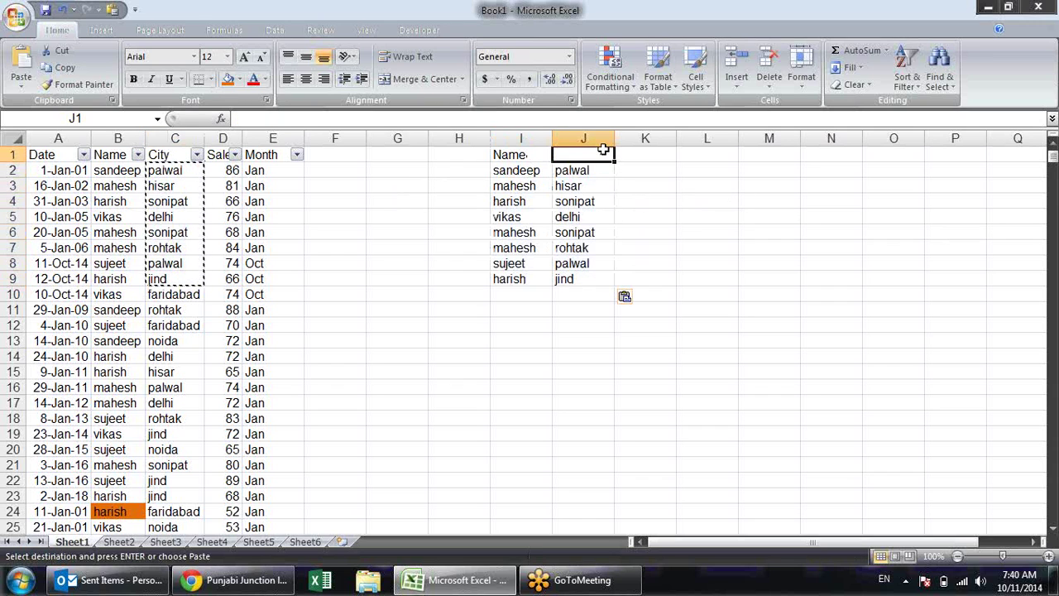
text(City)
key(Return)
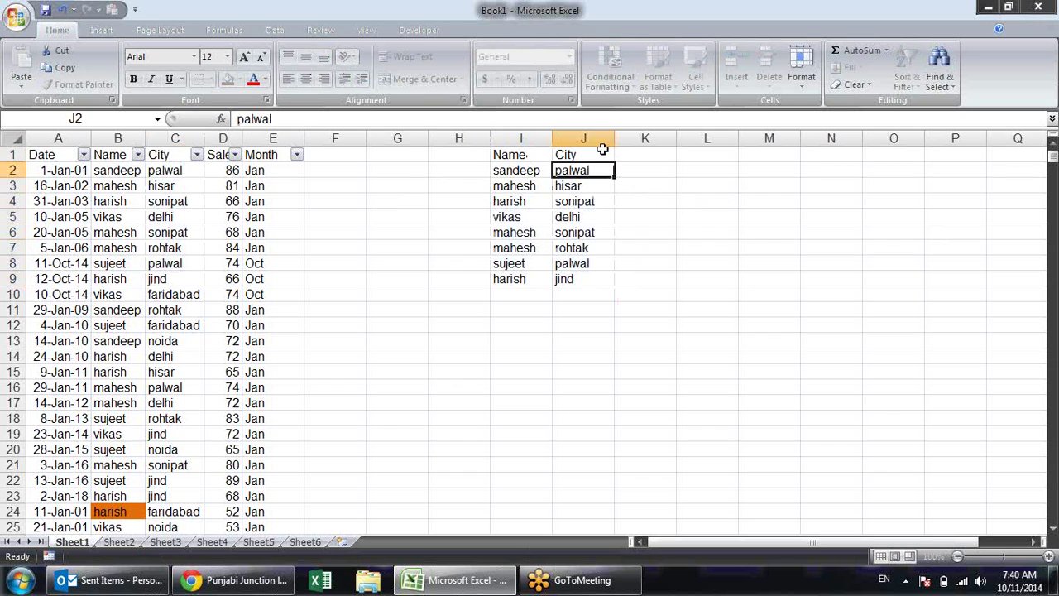
Move rows 3–9 down one row and fill row 3 with a duplicate sandeep/palwal pair
drag(527, 185, 572, 278)
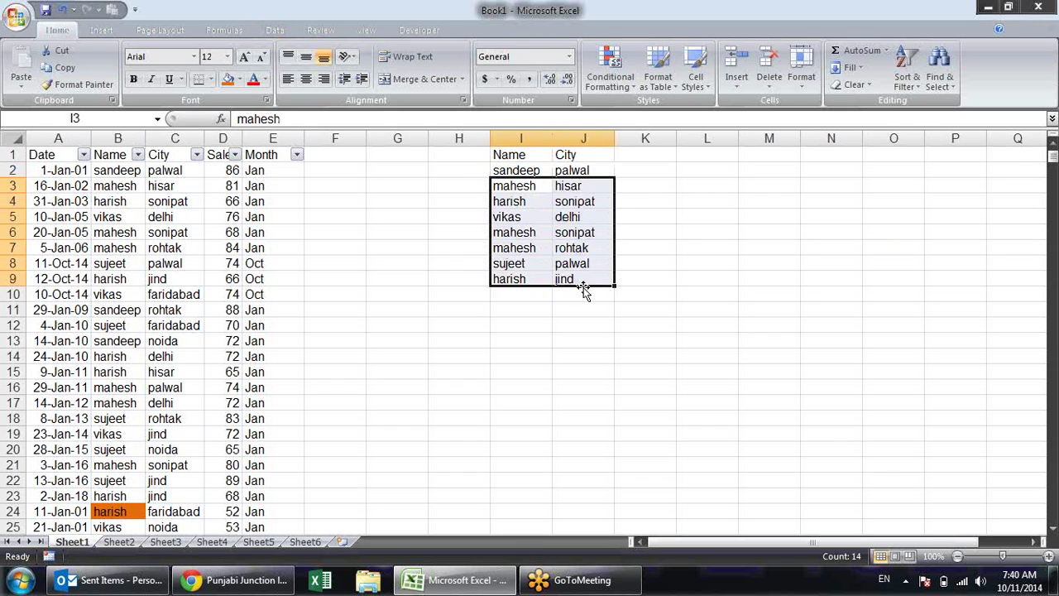
drag(583, 287, 583, 302)
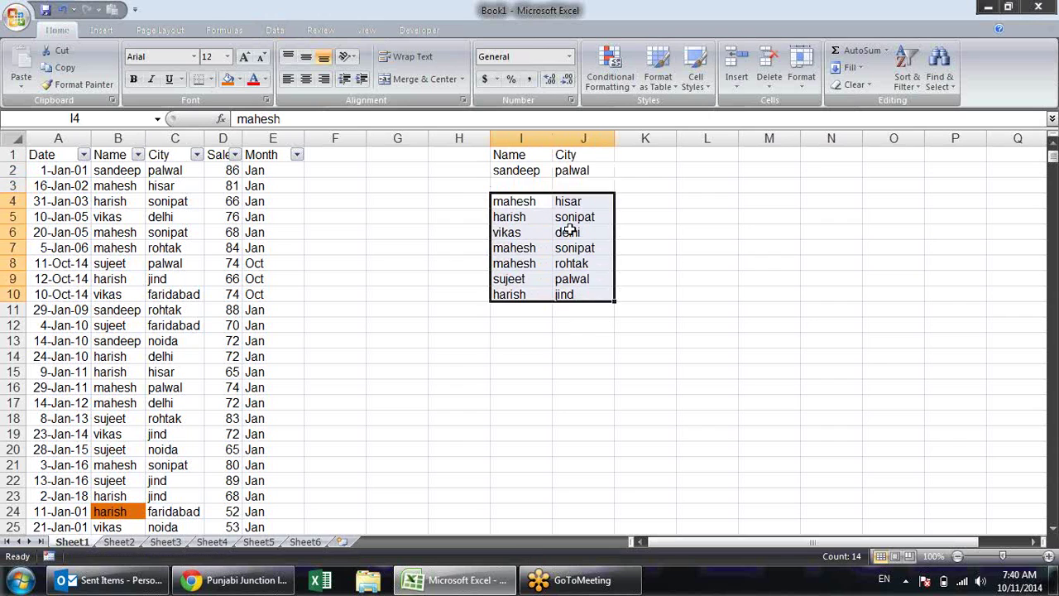
click(521, 187)
drag(520, 188, 579, 191)
key(ctrl+d)
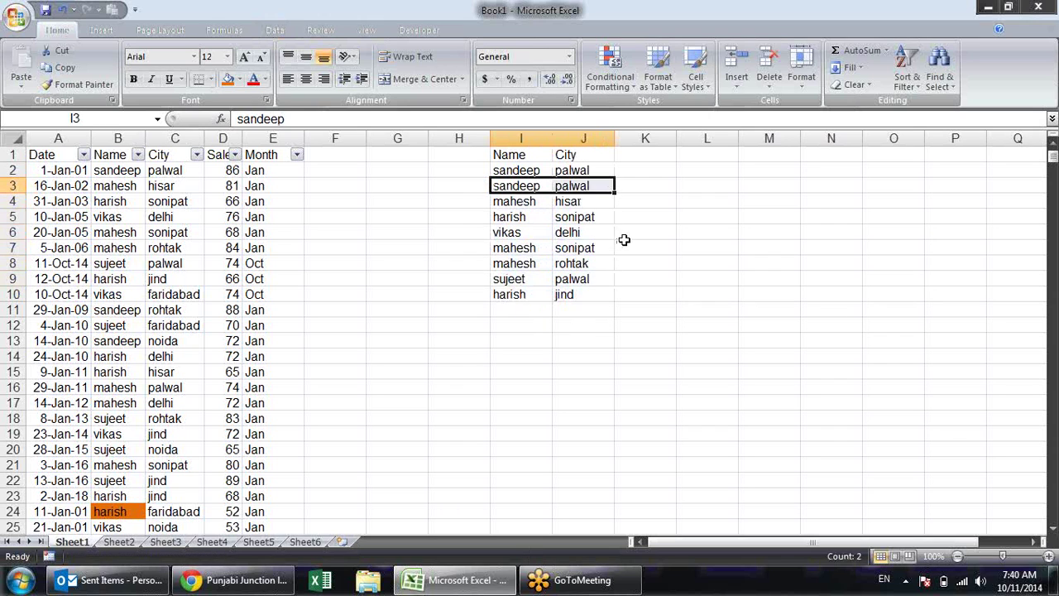
click(642, 247)
Shift the lower Name/City rows down to open a blank row beneath vikas
mouse_move(517, 250)
mouse_down()
mouse_move(598, 304)
mouse_move(601, 296)
mouse_move(600, 333)
mouse_up()
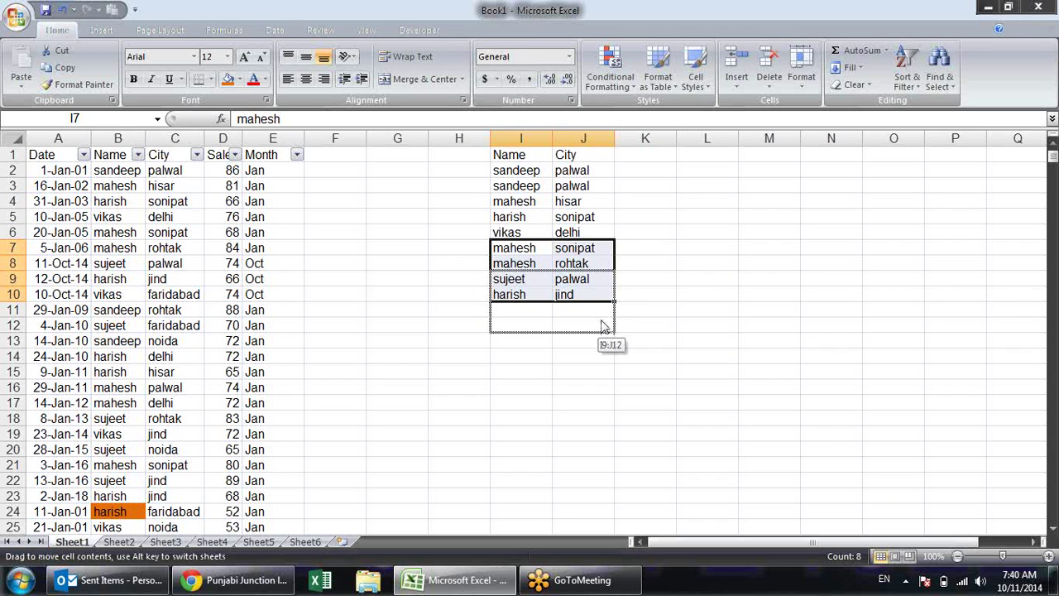
mouse_move(577, 271)
mouse_down()
mouse_move(589, 265)
mouse_move(579, 263)
mouse_up()
drag(508, 248, 568, 247)
Fill the gap with a duplicate vikas/delhi row and select the list I1:J11
key(ctrl+d)
click(607, 263)
click(653, 292)
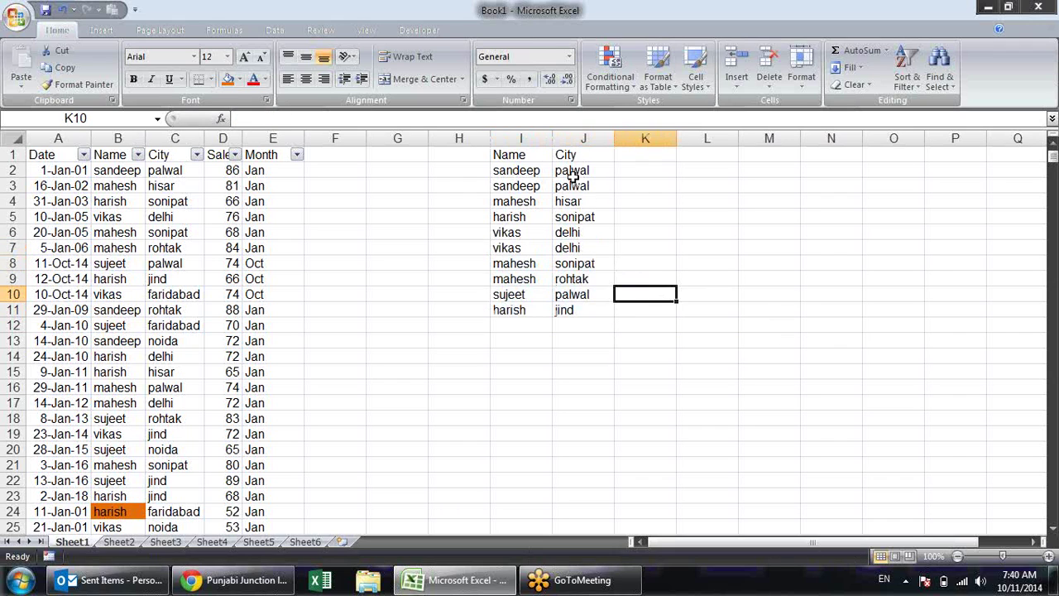
drag(528, 169, 579, 231)
mouse_move(524, 155)
mouse_down()
mouse_move(567, 318)
mouse_move(566, 308)
mouse_up()
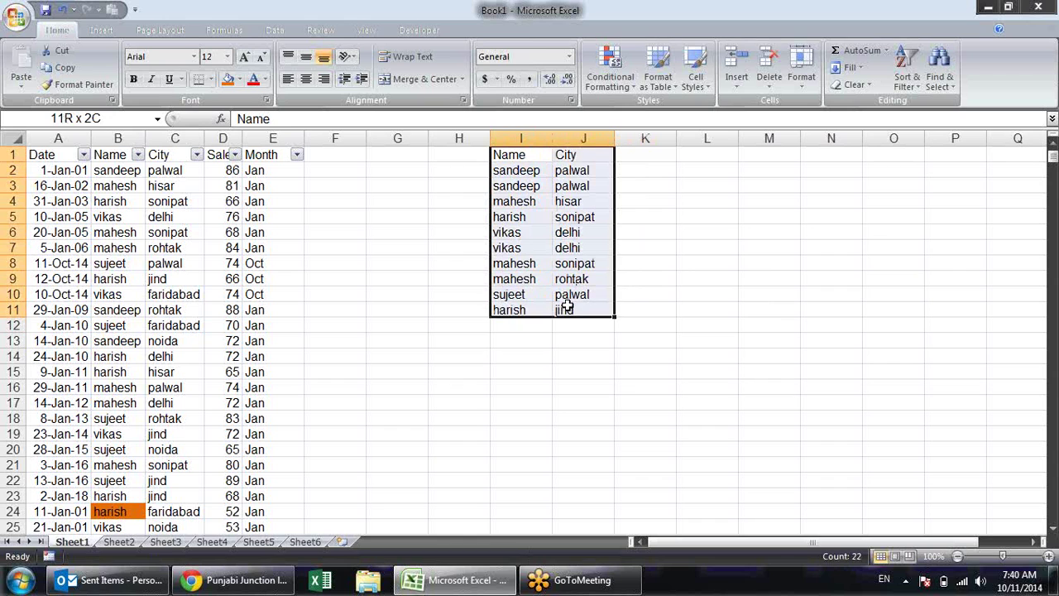
Run Remove Duplicates with 'My data has headers' on I1:J11, leaving eight unique pairs
click(276, 30)
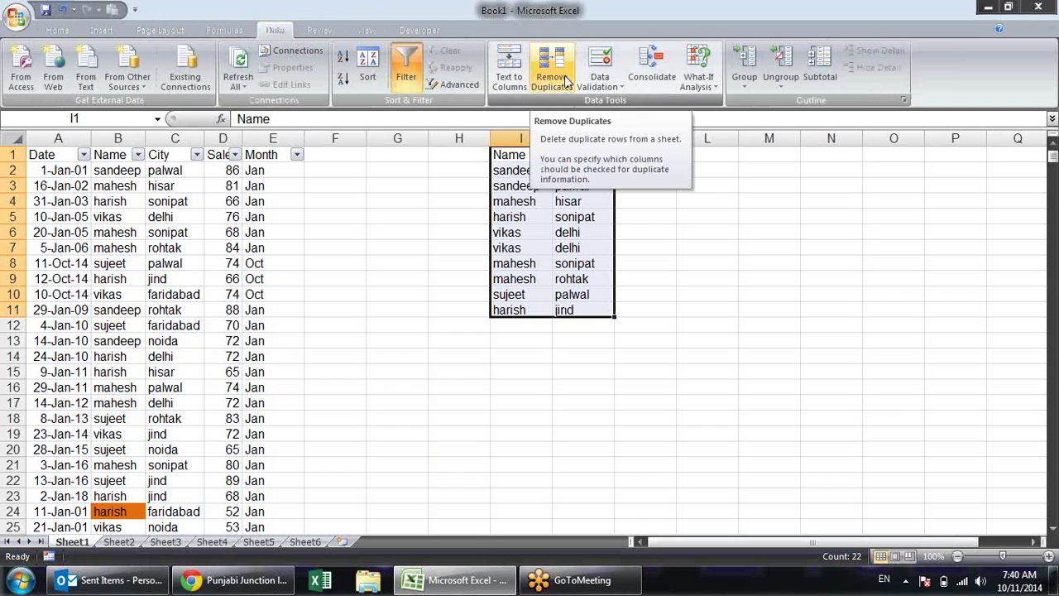
click(562, 64)
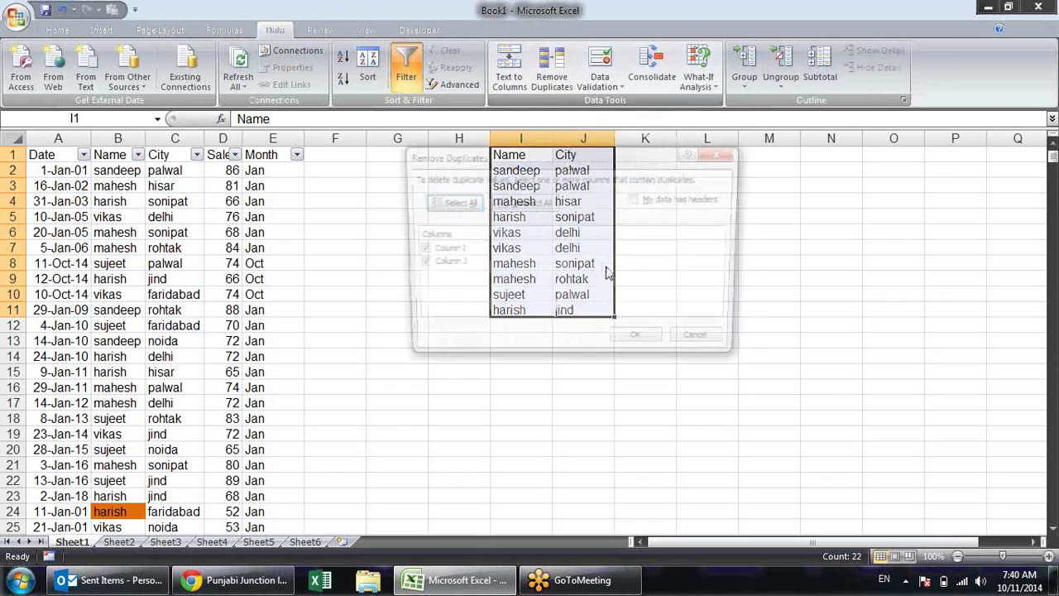
mouse_move(573, 151)
mouse_down()
mouse_move(301, 204)
mouse_move(260, 165)
mouse_up()
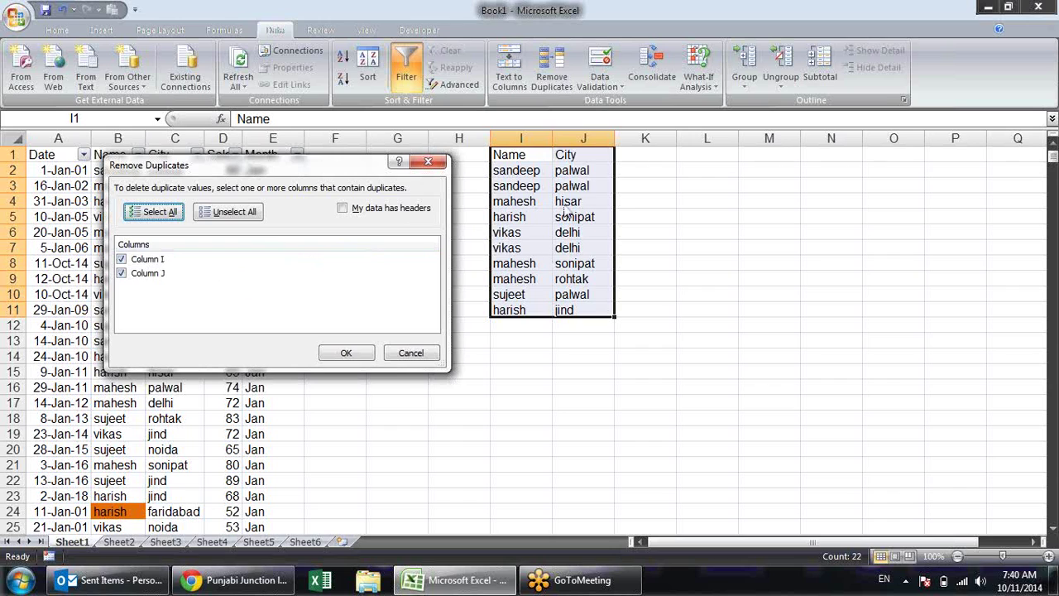
click(353, 210)
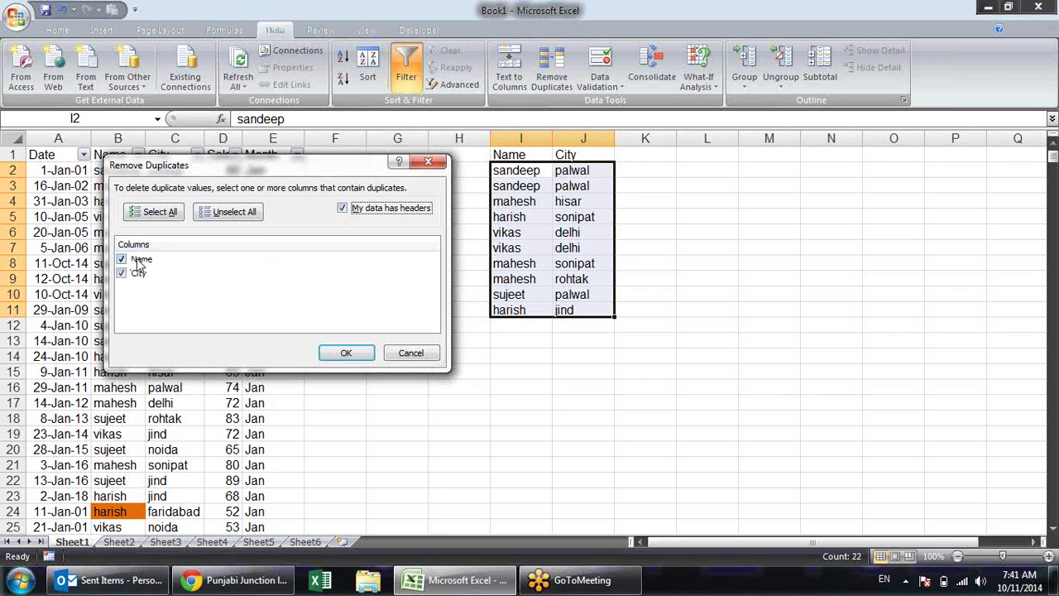
click(347, 354)
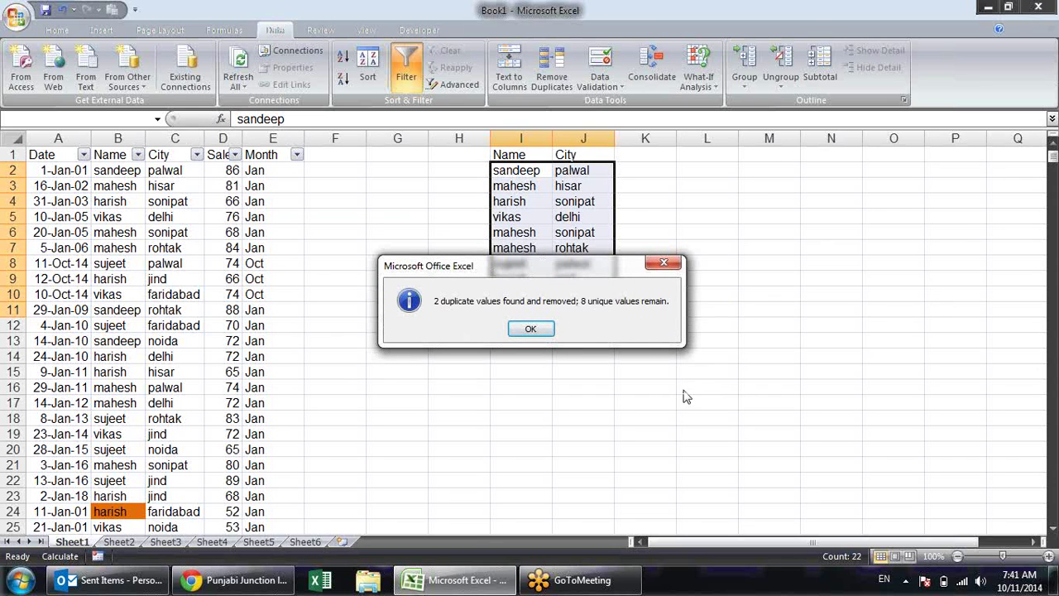
click(542, 329)
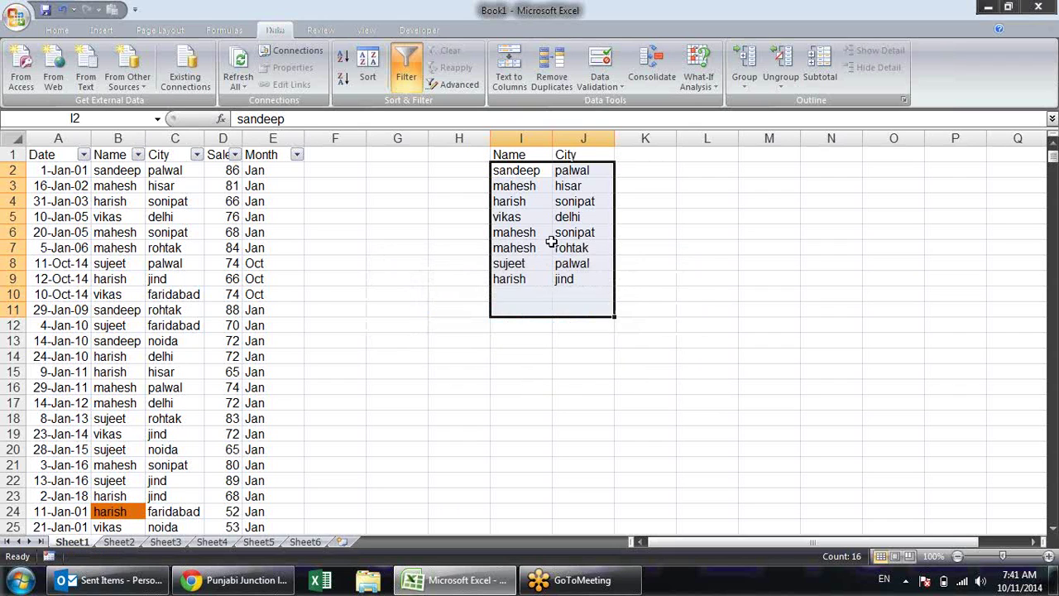
click(573, 407)
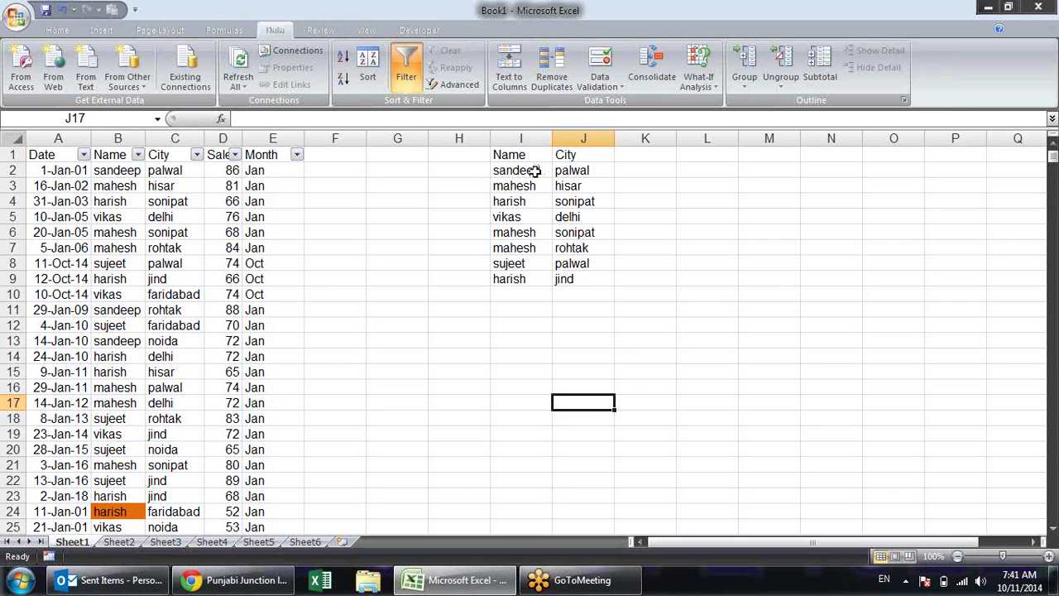
drag(536, 170, 563, 294)
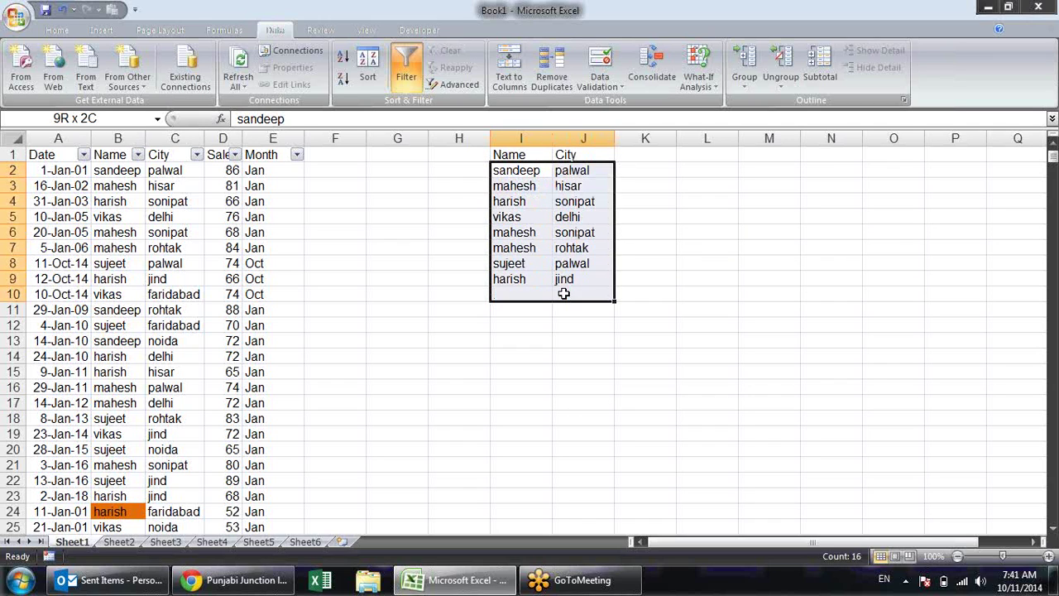
drag(563, 294, 561, 278)
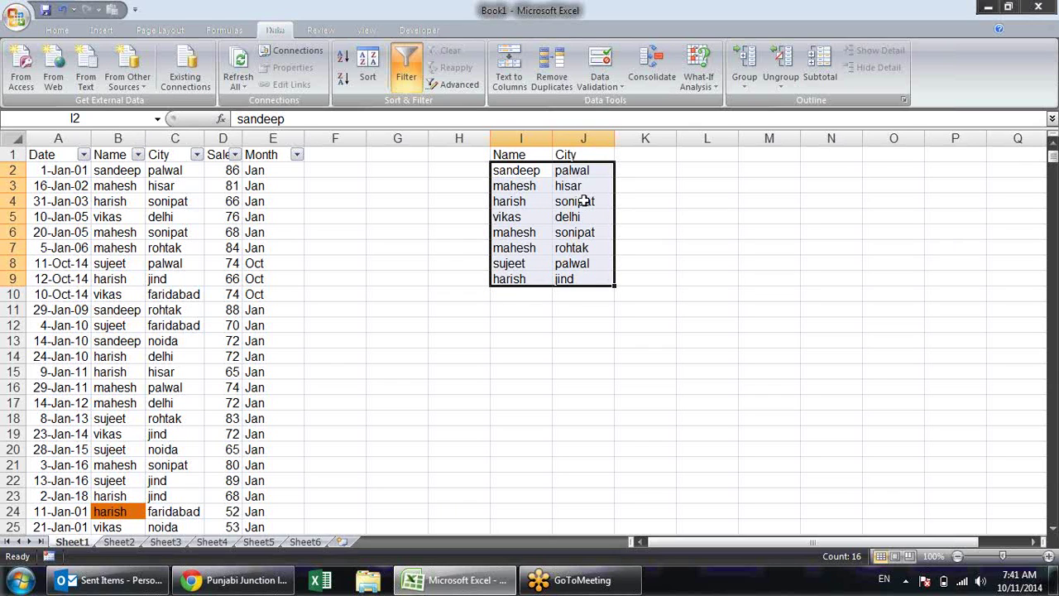
Copy the Name column I1:I9 into L1
click(629, 304)
click(538, 157)
drag(538, 157, 522, 278)
key(ctrl+c)
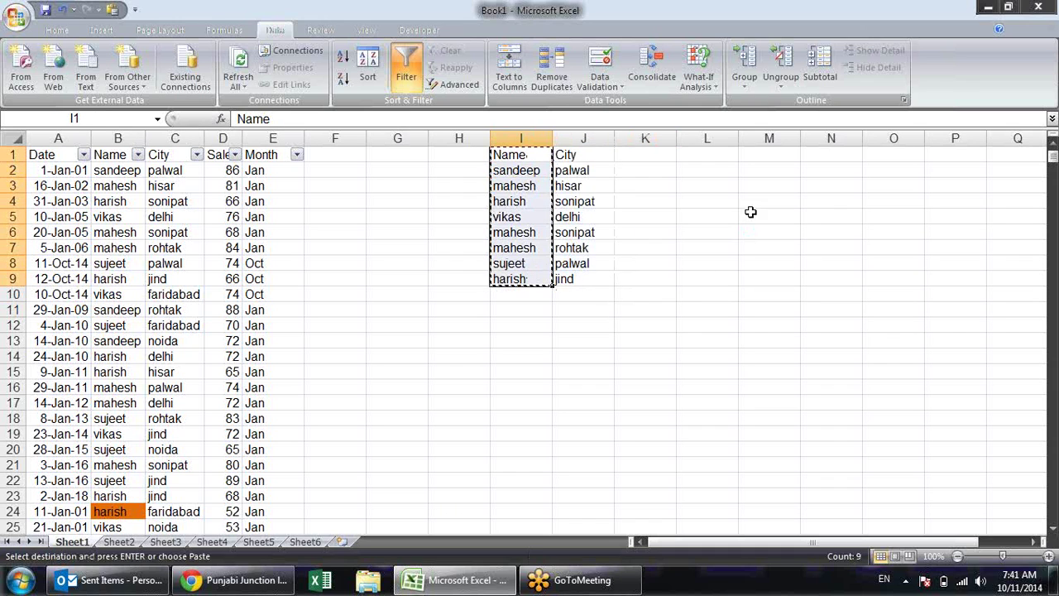
click(726, 157)
key(Return)
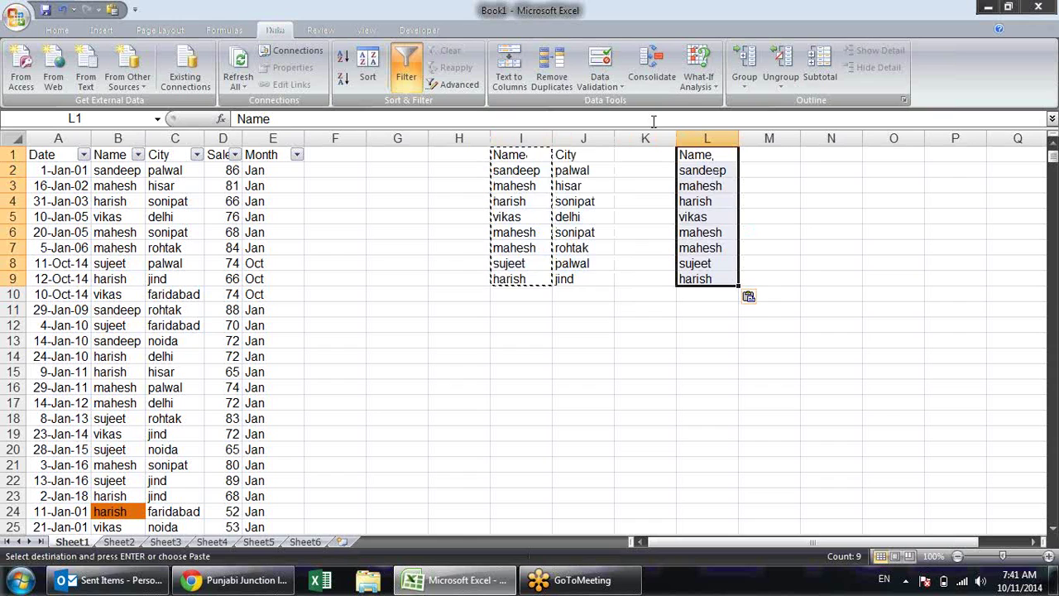
Remove duplicates from column L with headers, leaving five unique names
click(563, 73)
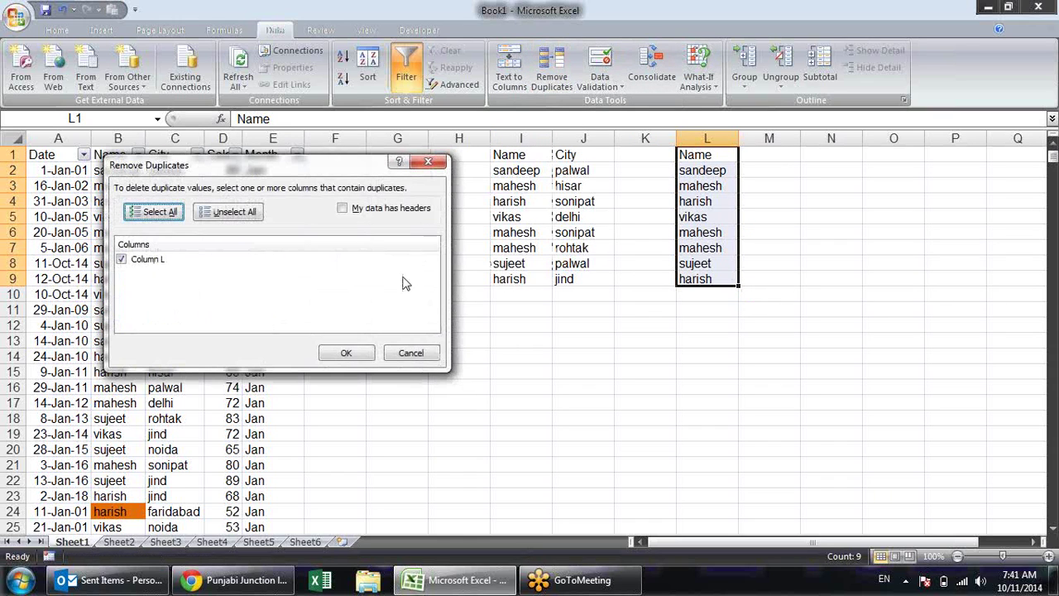
click(360, 213)
click(347, 353)
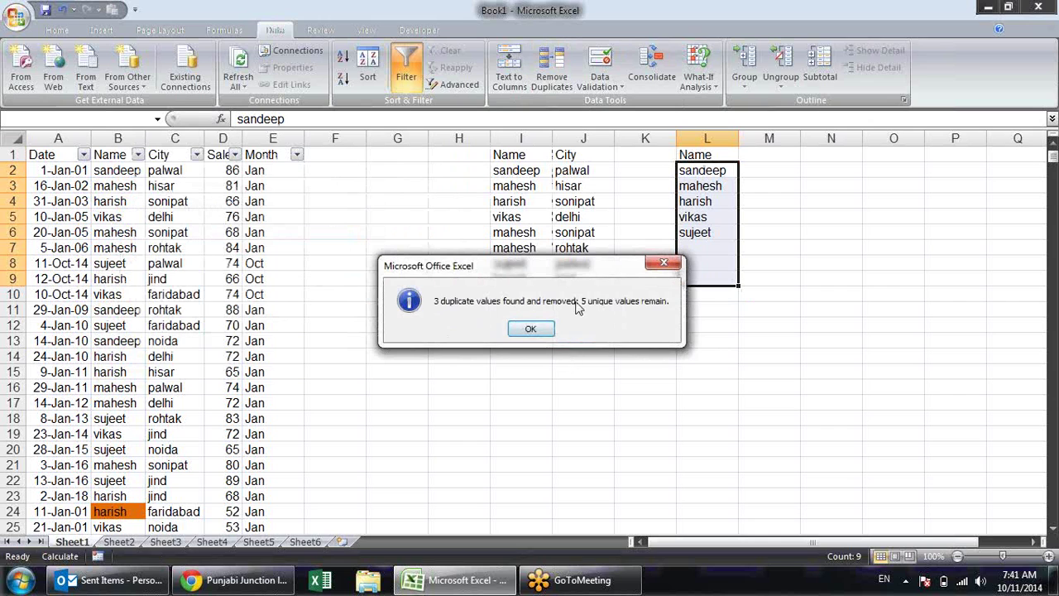
click(530, 330)
click(699, 231)
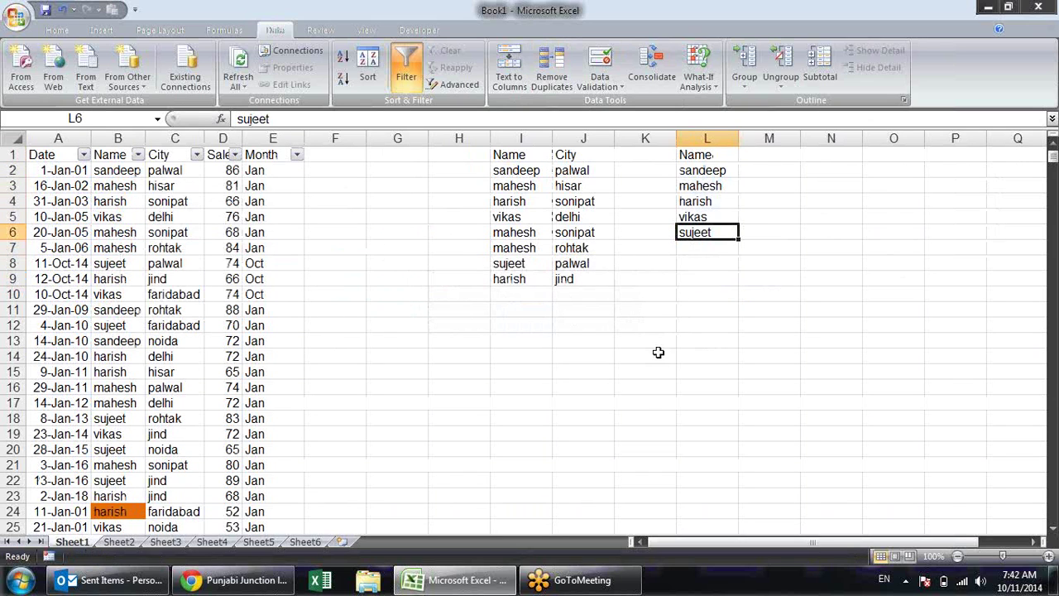
Clear the contents of column L and select the Name/City rows I2:J9
click(709, 139)
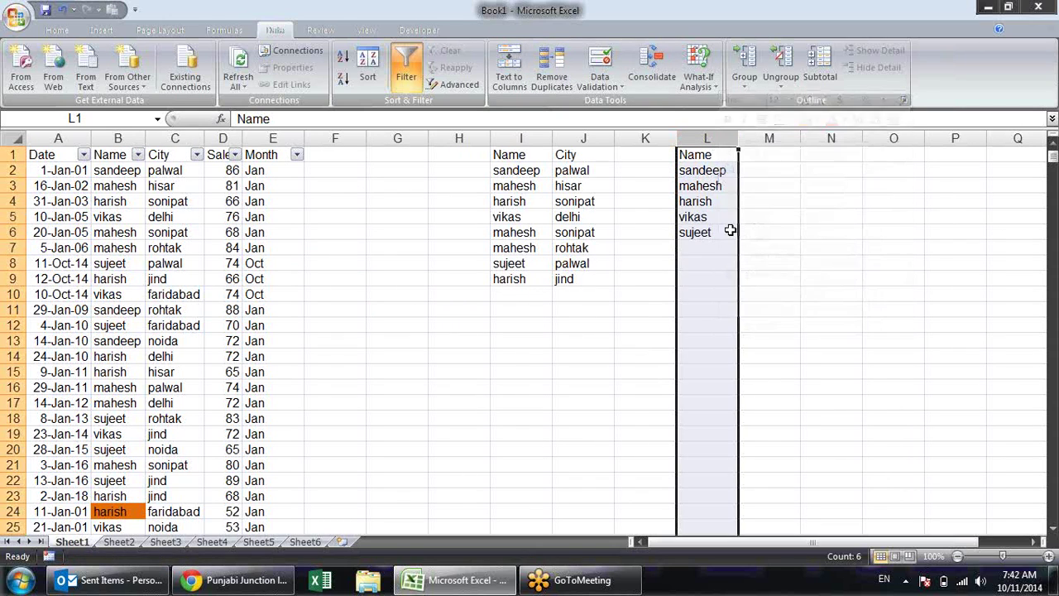
right_click(730, 141)
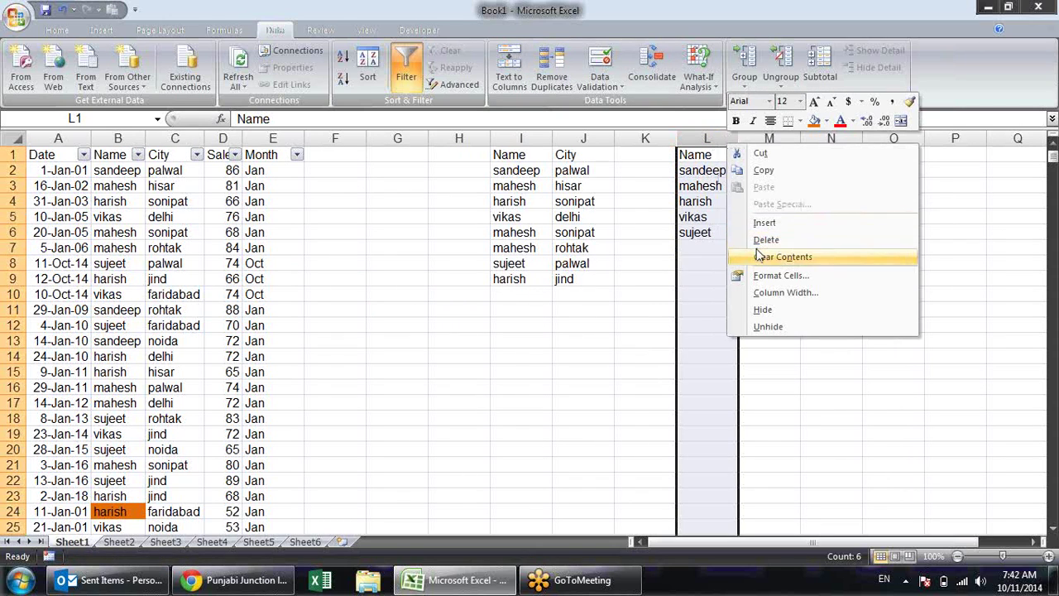
click(760, 239)
click(644, 189)
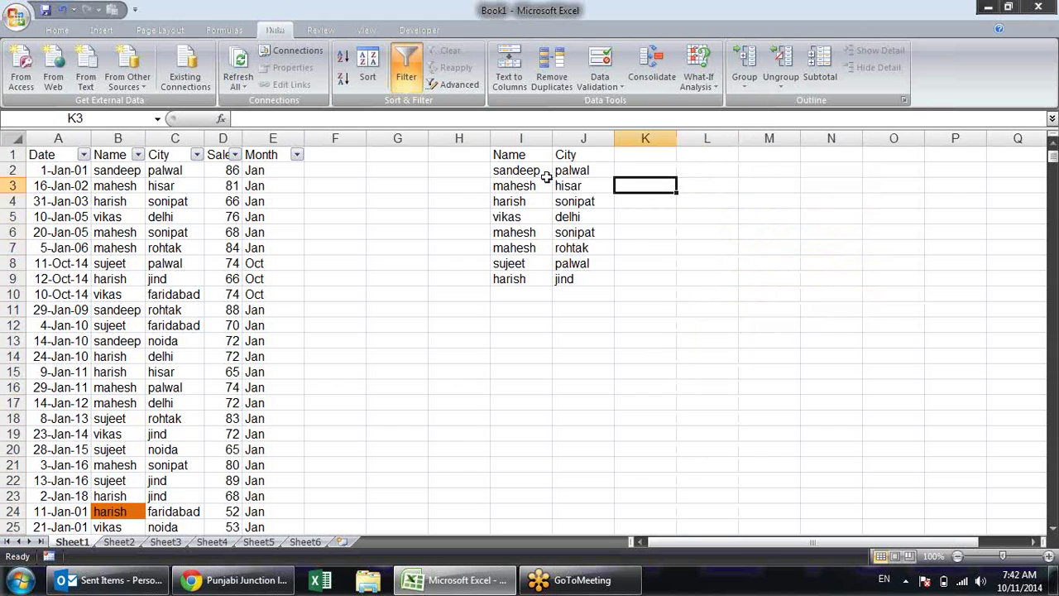
drag(546, 176, 568, 279)
Copy I2:J9 and paste the eight Name/City pairs into I10:J17
key(ctrl+c)
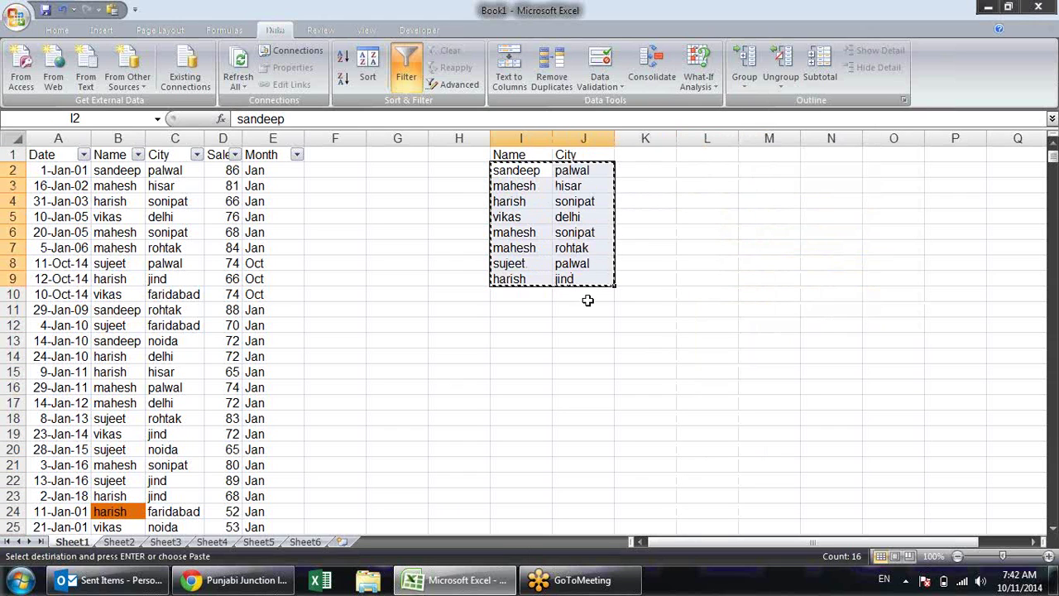
click(547, 297)
key(ctrl+v)
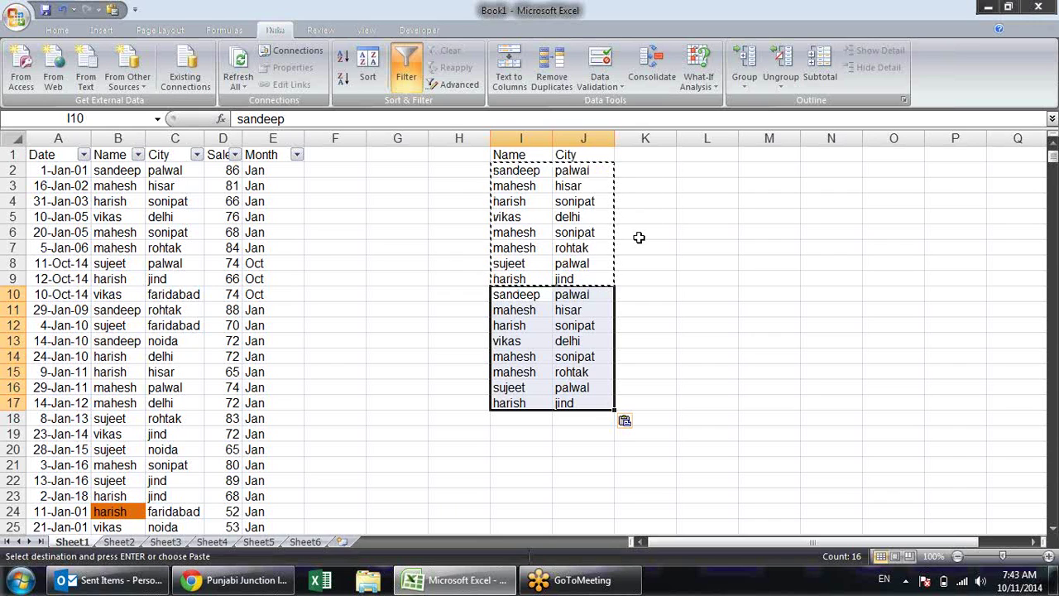
Clear the repeated rows 10–17, leaving the eight unique Name/City pairs in I2:J9
key(Delete)
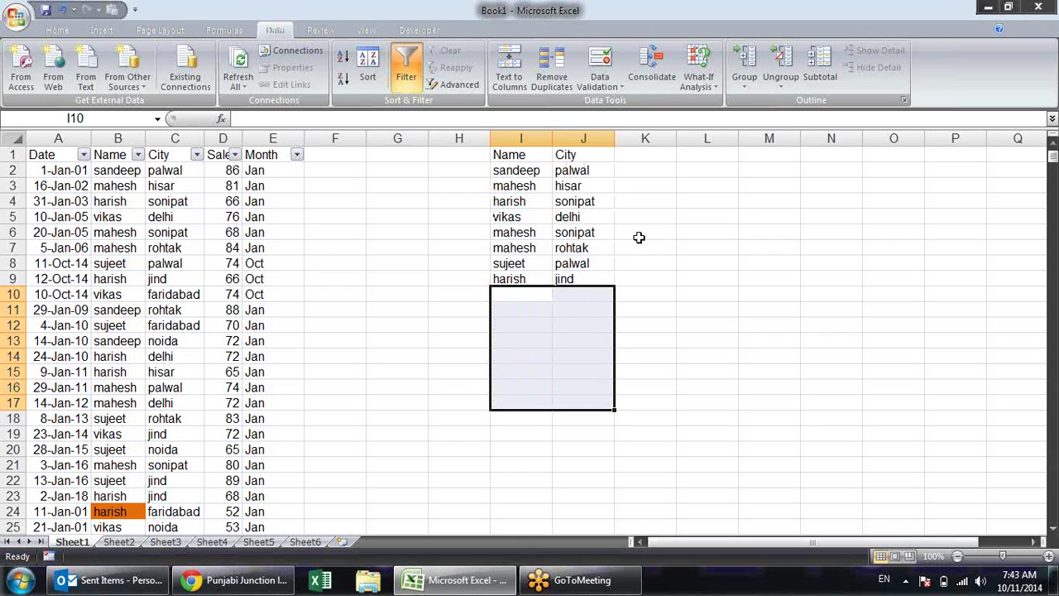
click(672, 264)
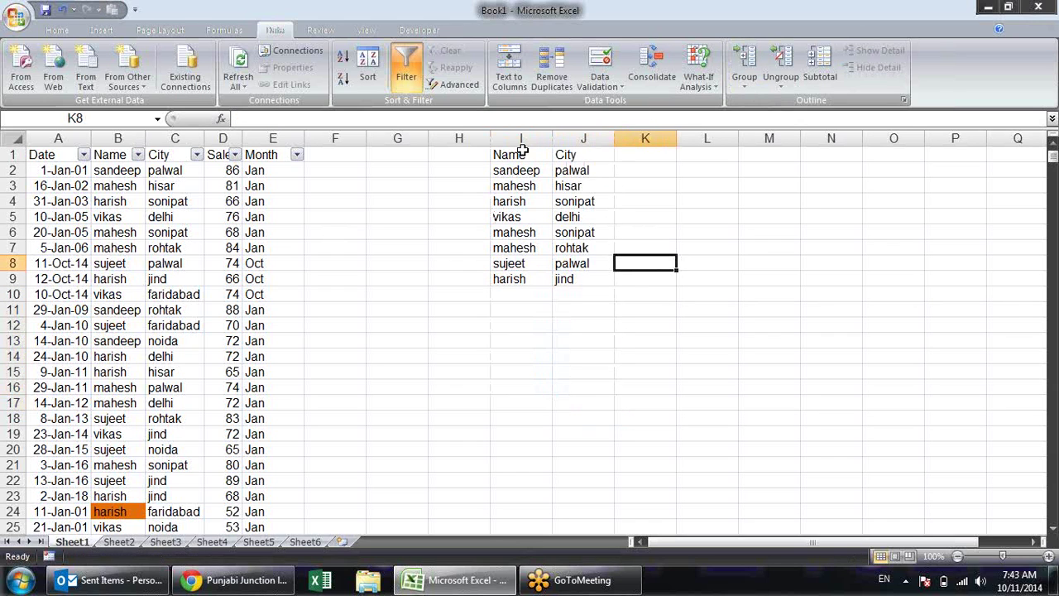
drag(521, 149, 571, 149)
key(alt+e)
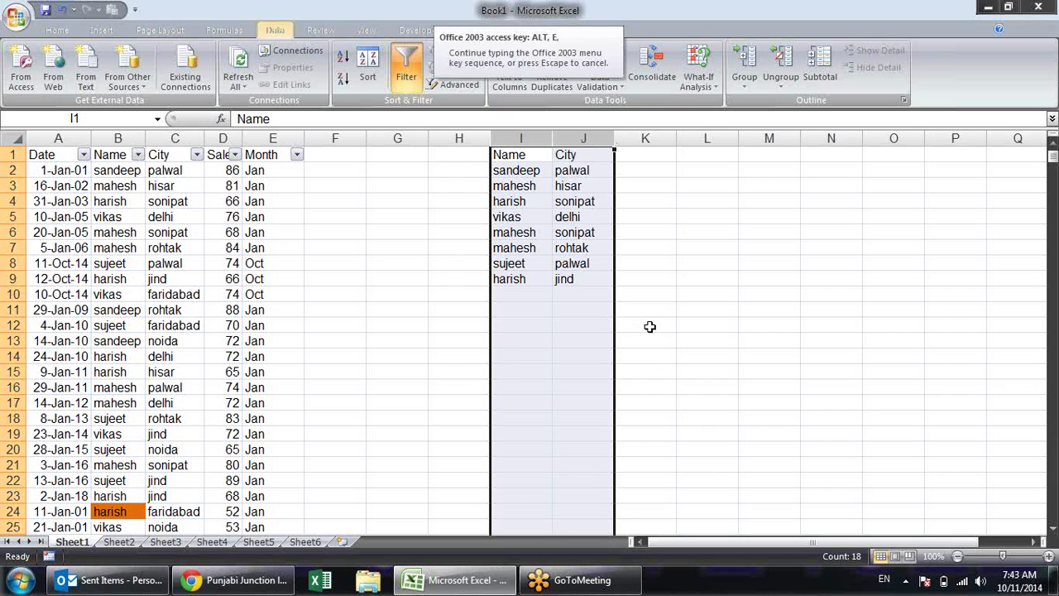
key(d)
click(499, 309)
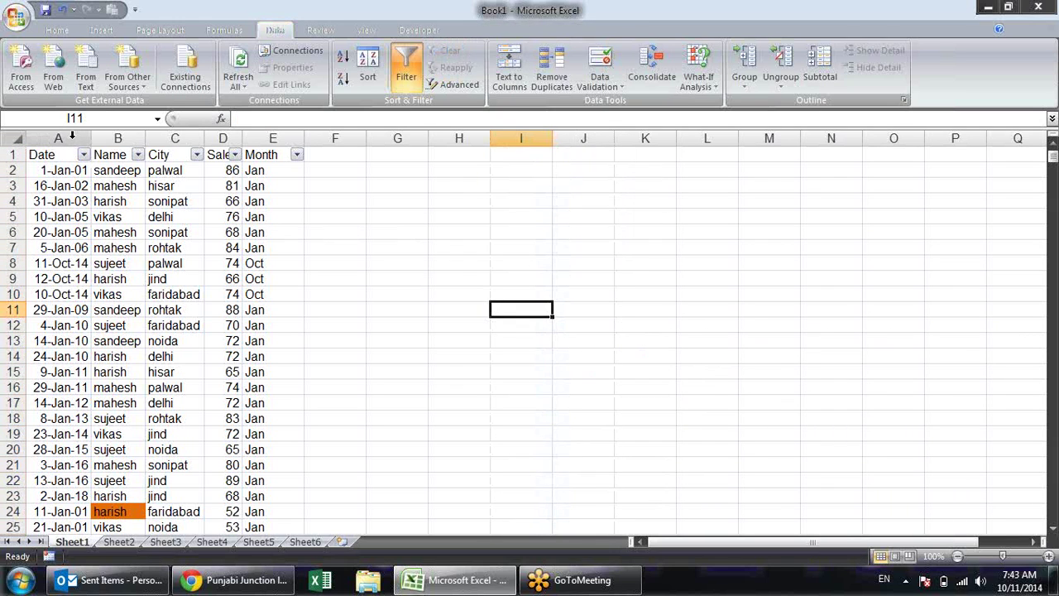
click(399, 187)
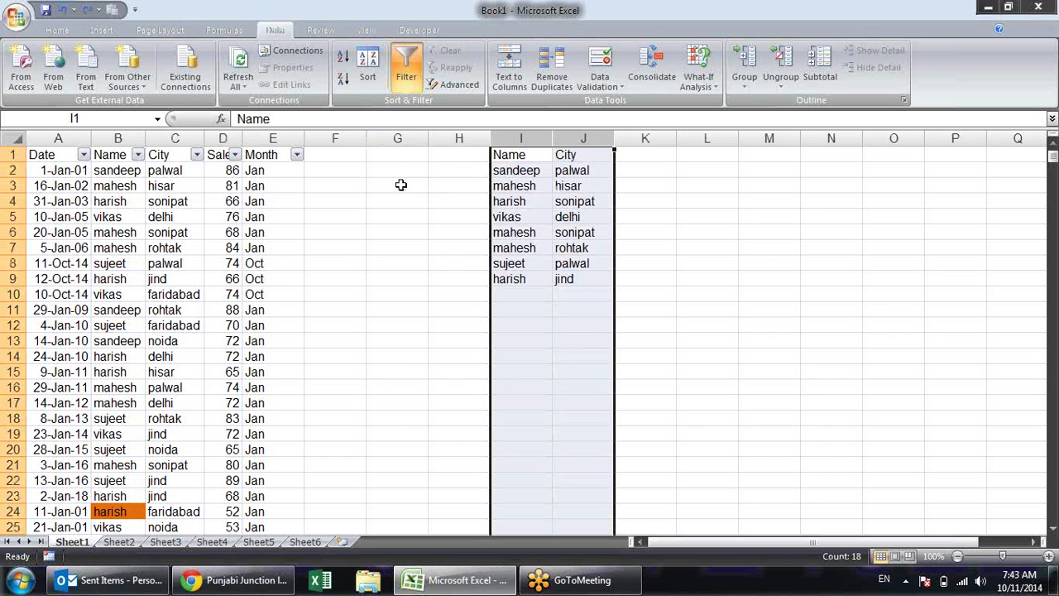
click(668, 235)
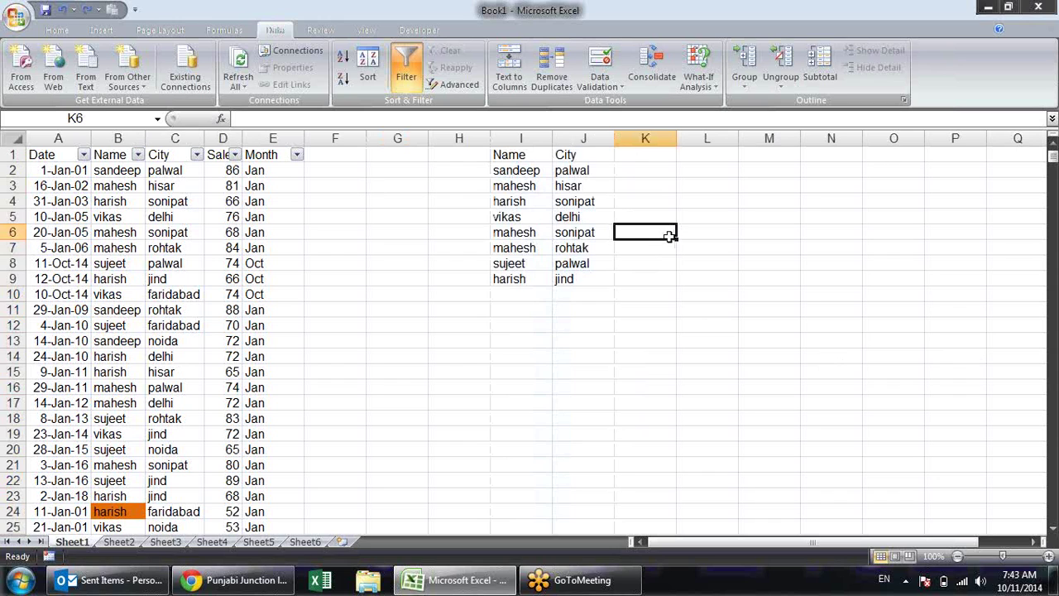
click(657, 170)
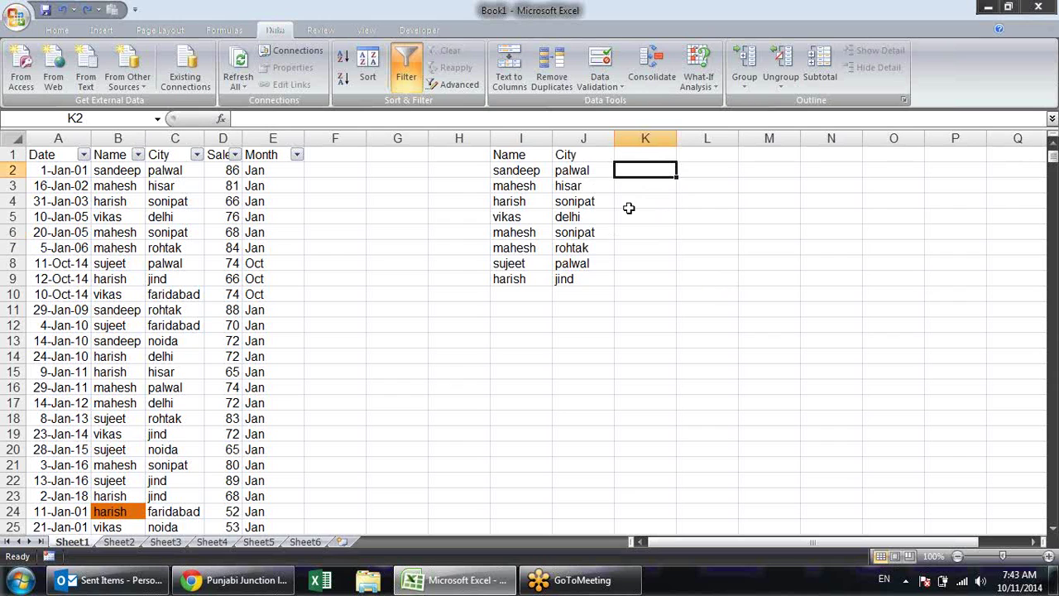
click(474, 170)
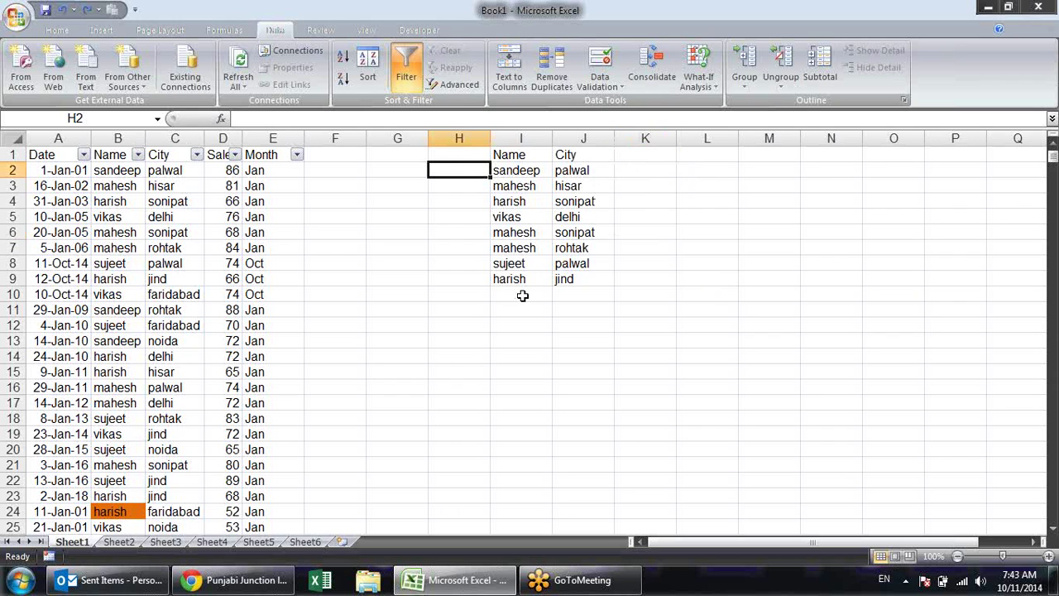
Enter =COUNTIF(I2:I2,I2) in H2, check its result of 1, then delete it
text(=co)
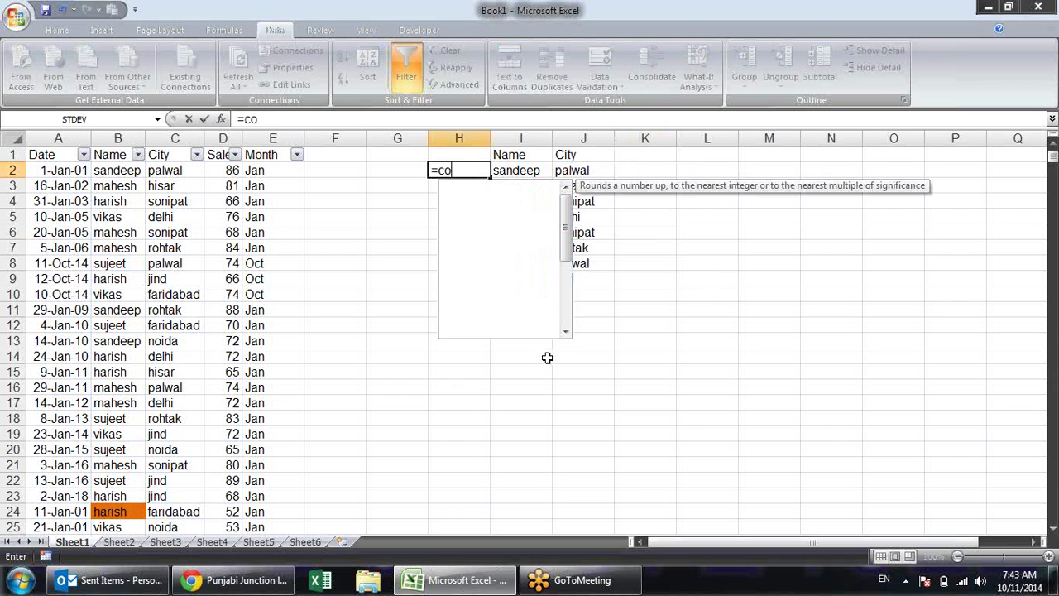
text(u)
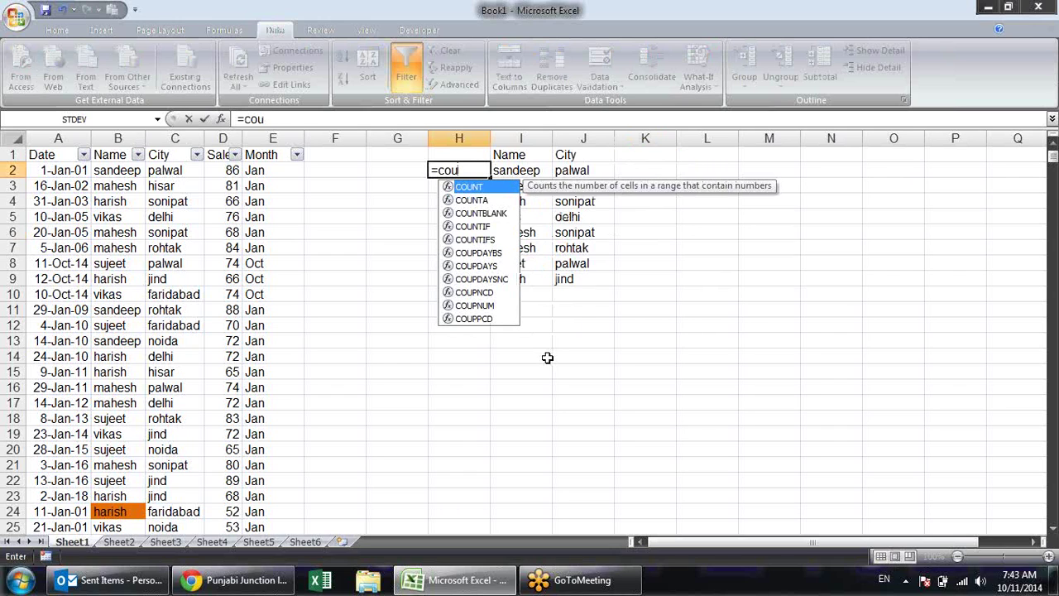
text(nt)
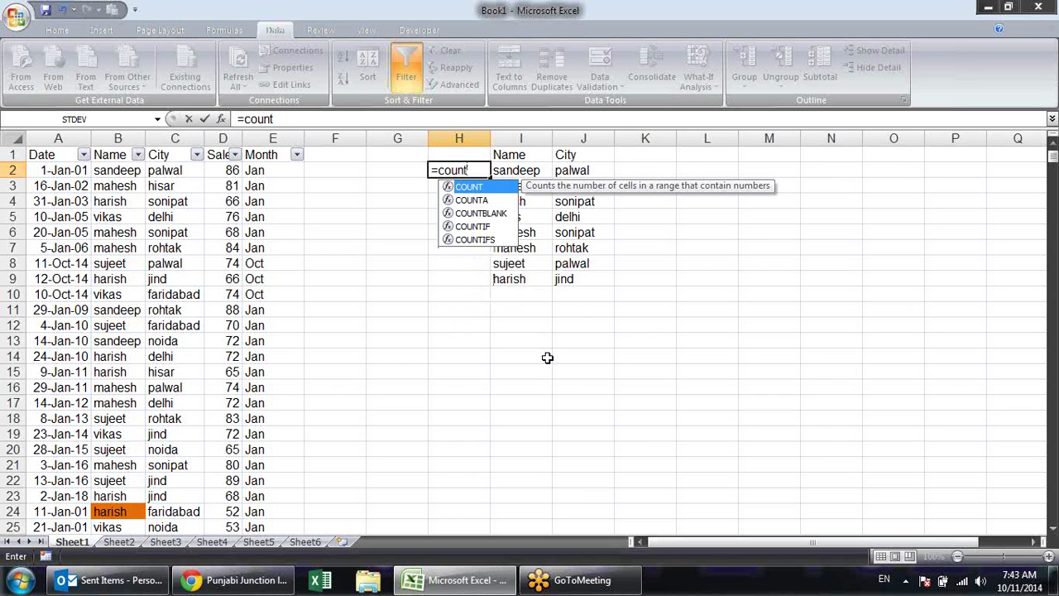
key(BackSpace)
key(BackSpace)
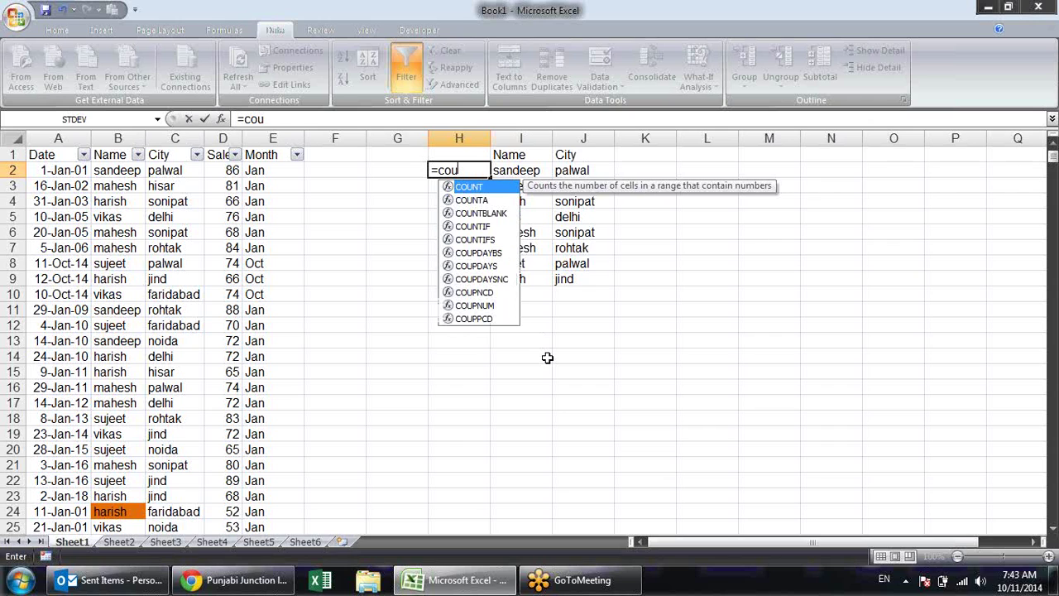
key(BackSpace)
key(BackSpace)
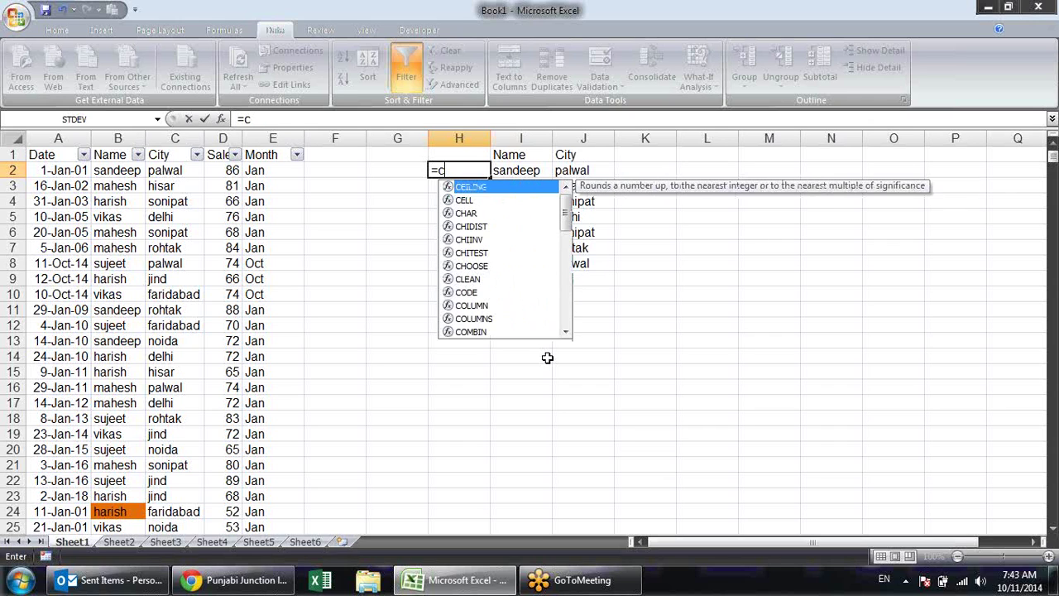
text(ount)
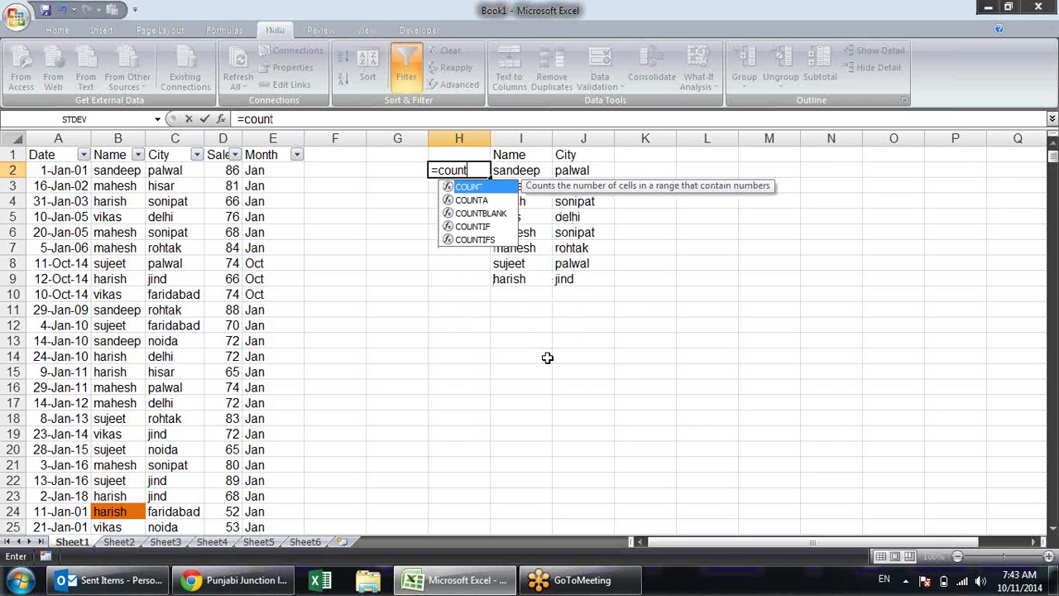
text(if)
key(Tab)
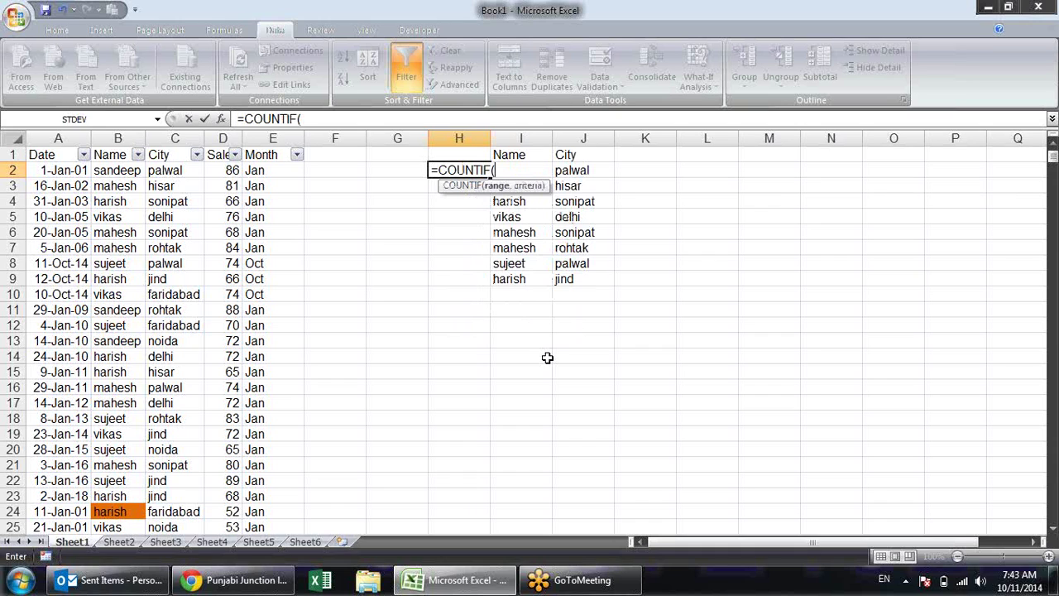
key(Right)
key(F8)
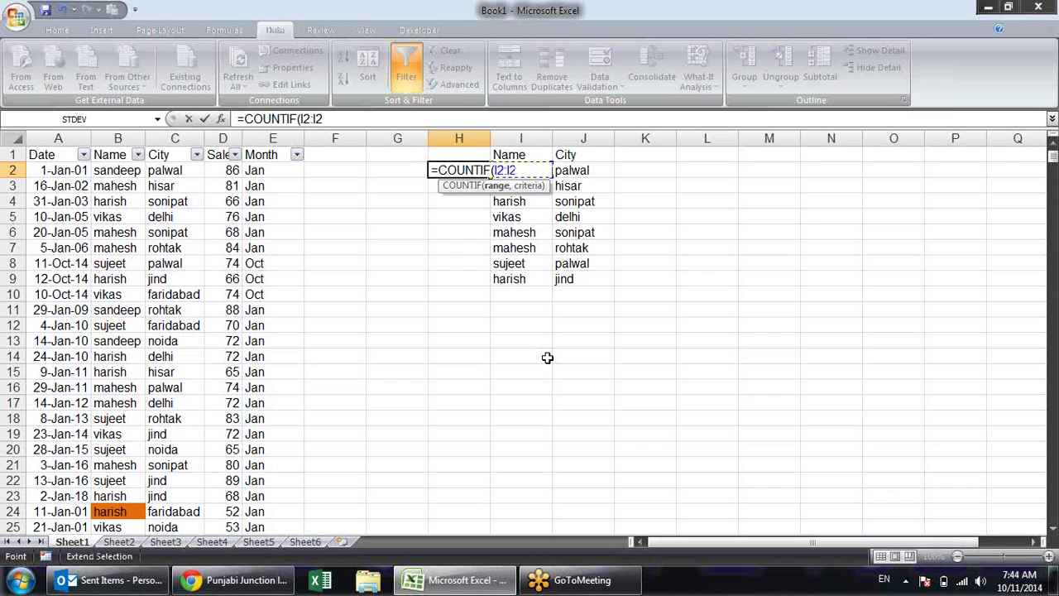
text(,)
key(Right)
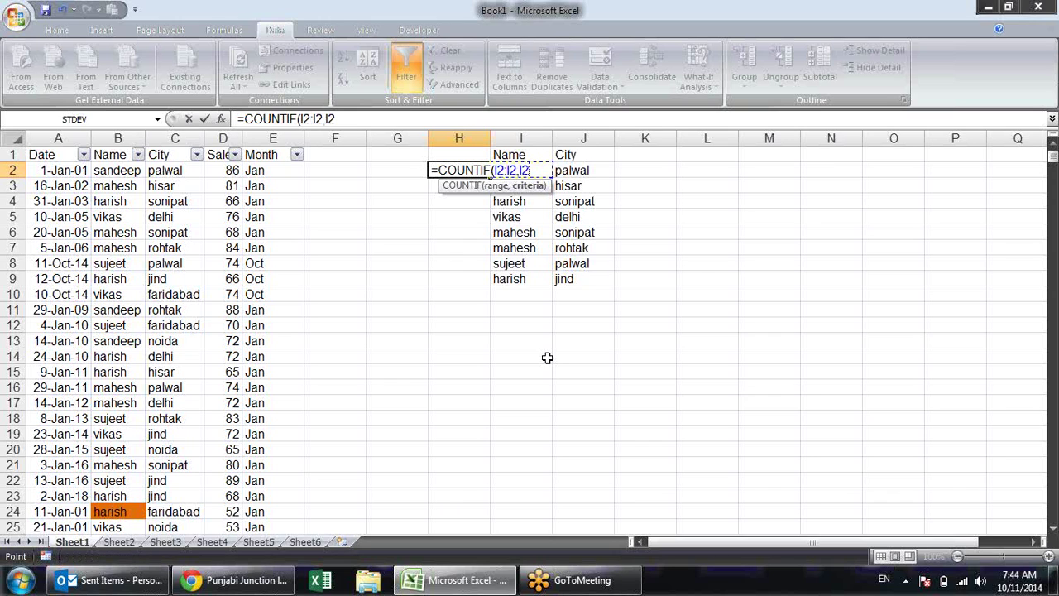
key(Return)
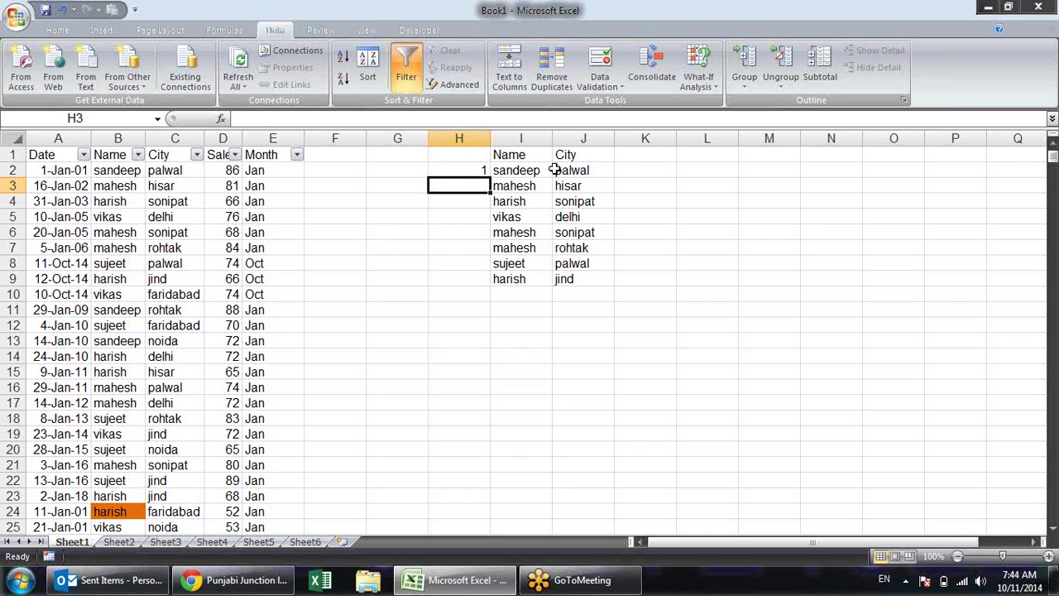
click(480, 171)
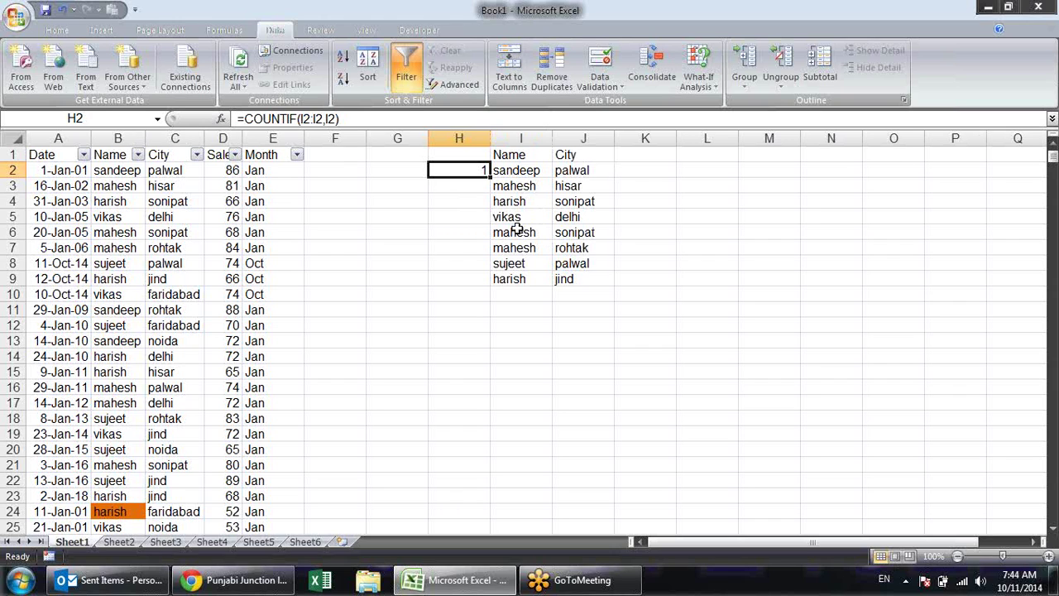
key(Delete)
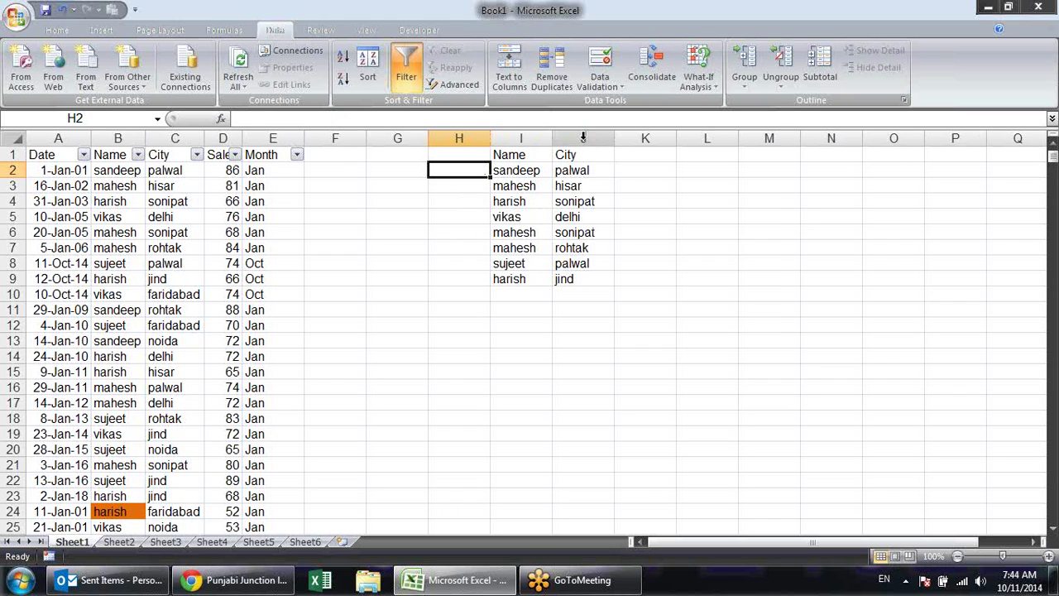
Delete the City column J and enter =COUNT(I1:I9) in J2
right_click(584, 138)
click(651, 238)
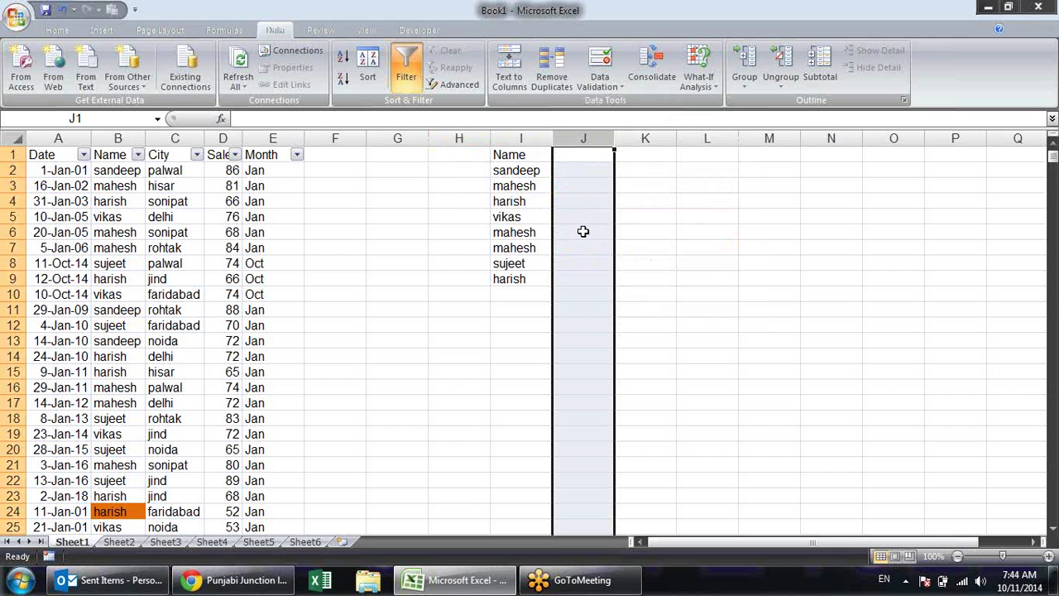
click(583, 217)
click(582, 172)
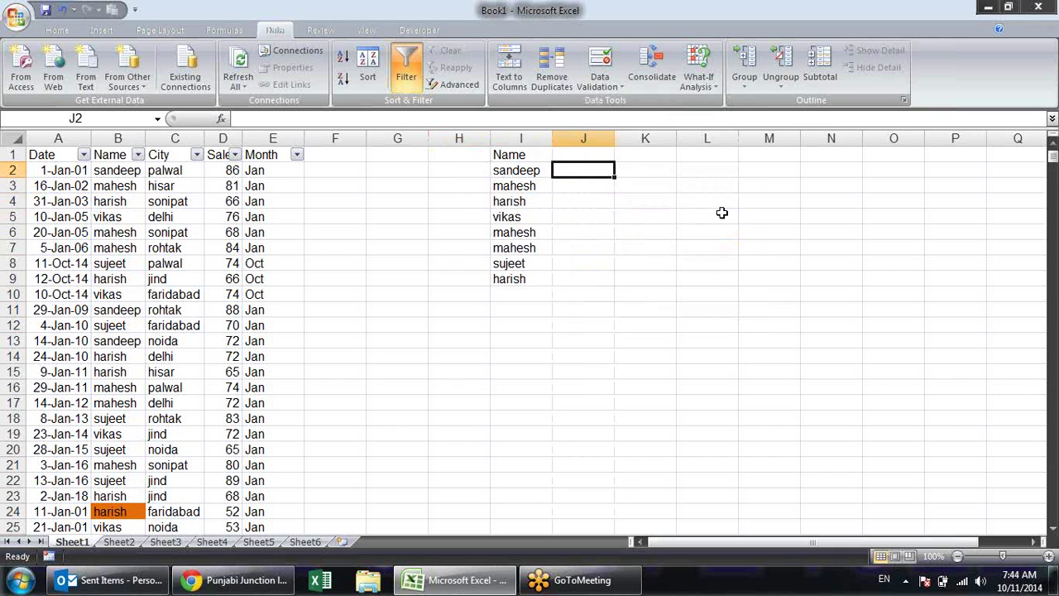
text(=coun)
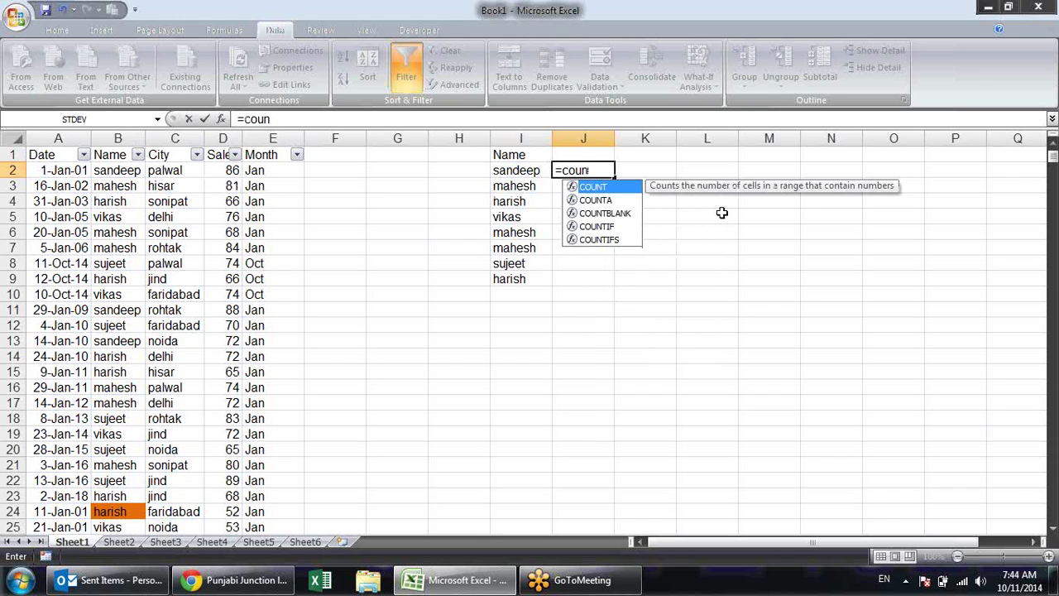
key(Tab)
drag(532, 155, 538, 283)
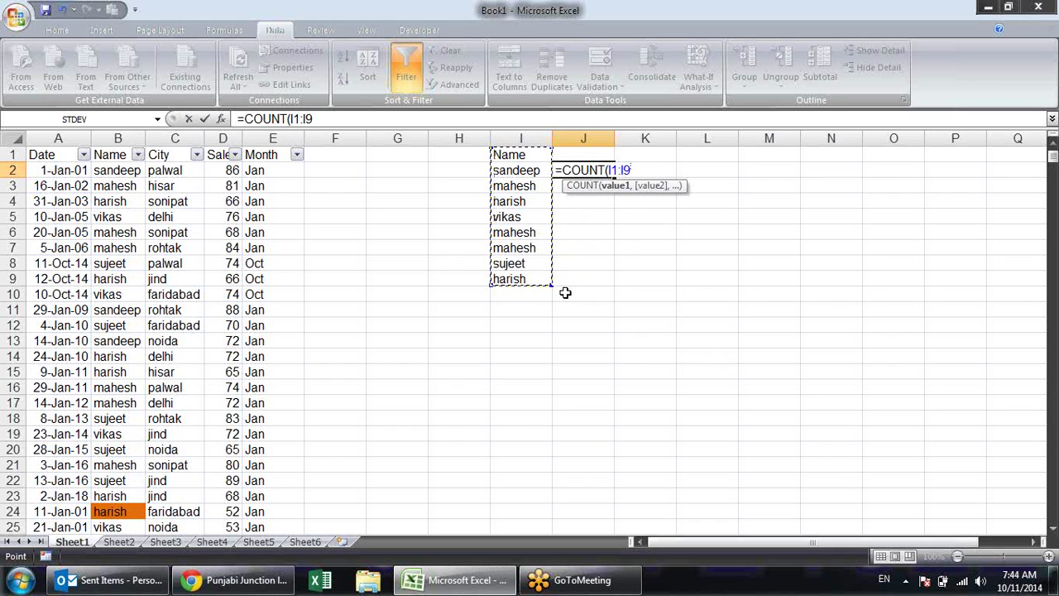
text())
key(Return)
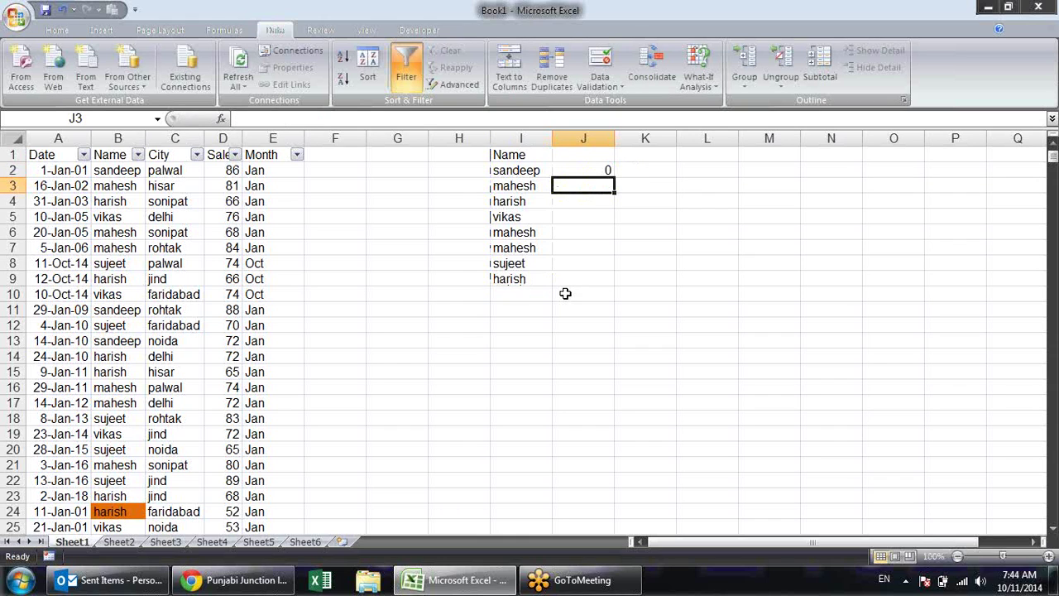
Test COUNT by entering 1 in I2 and I3, then undo the test entries
key(Up)
key(Left)
text(1)
key(Return)
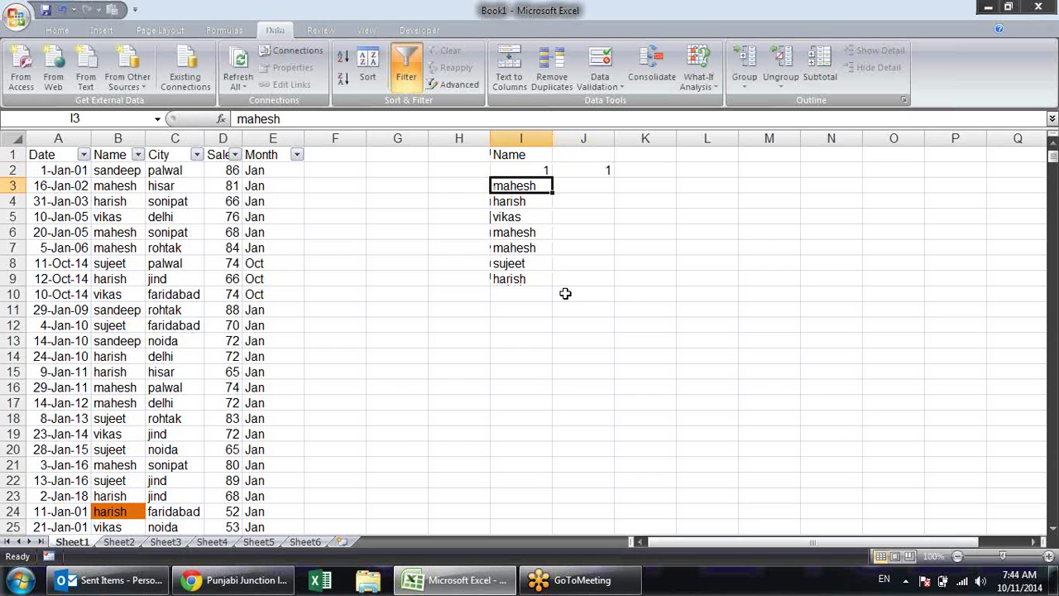
text(1)
key(Return)
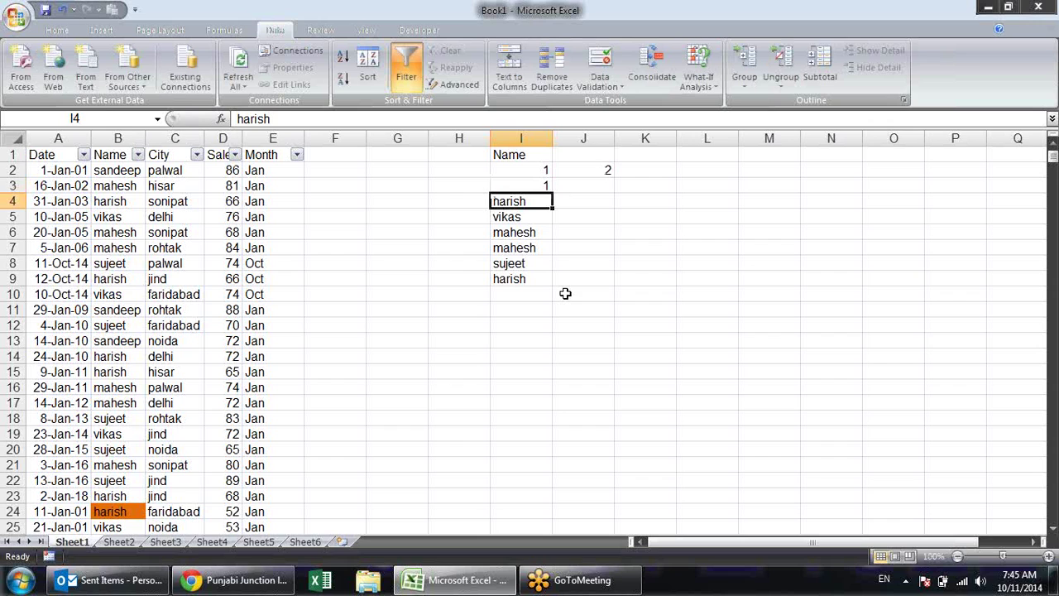
key(ctrl+z)
key(ctrl+z)
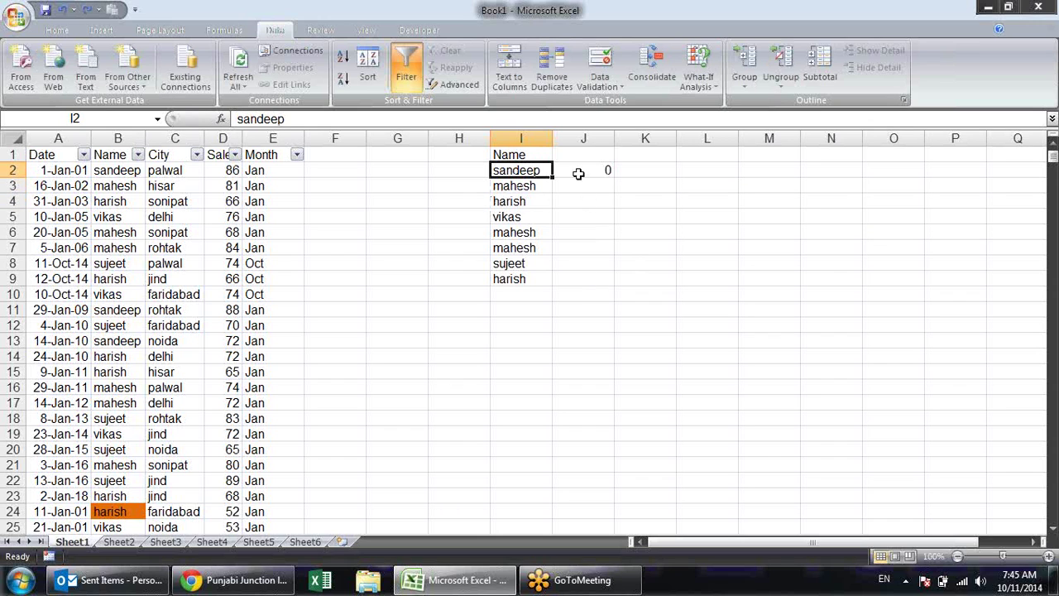
Change the J2 formula to =COUNTA(I1:I9), which returns 9
click(577, 169)
key(F2)
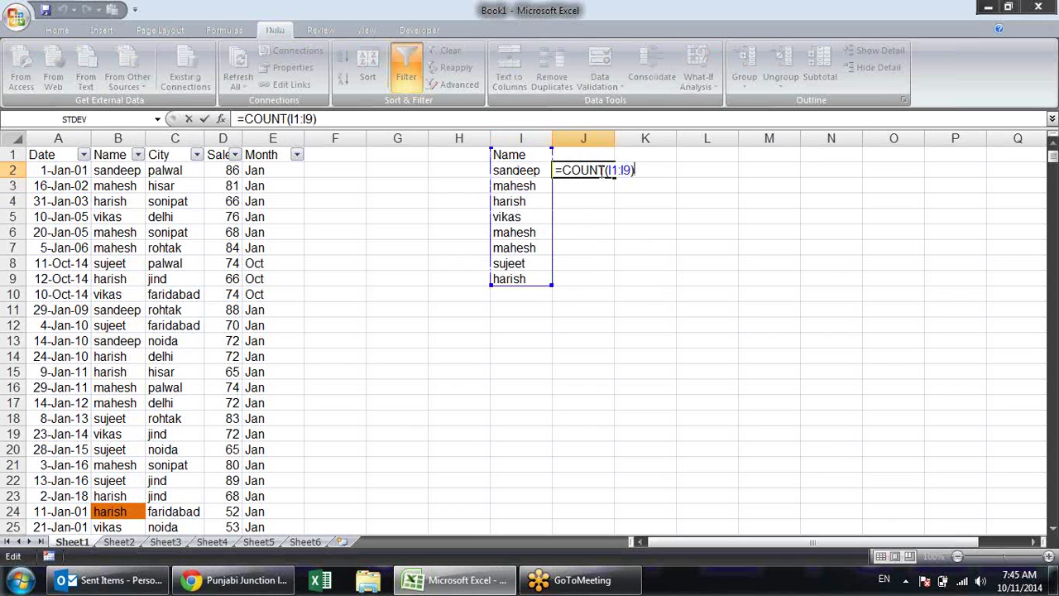
click(606, 170)
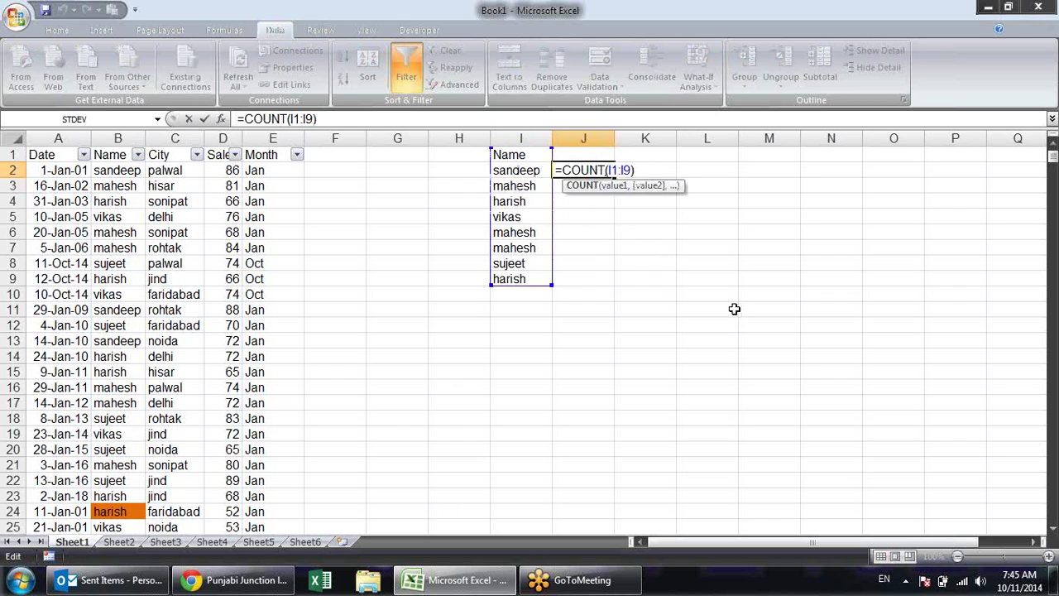
text(a)
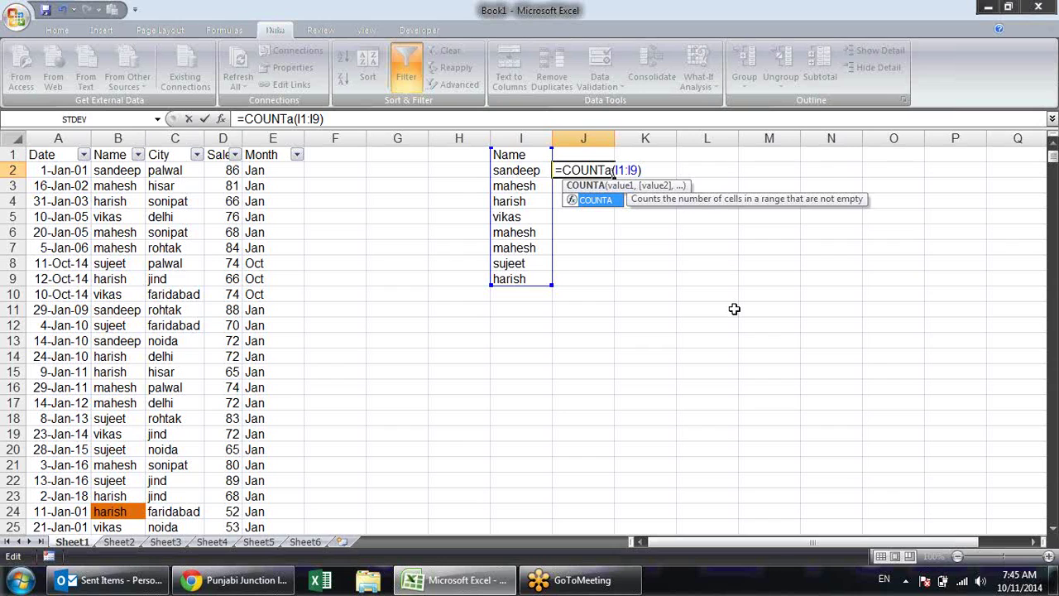
key(Return)
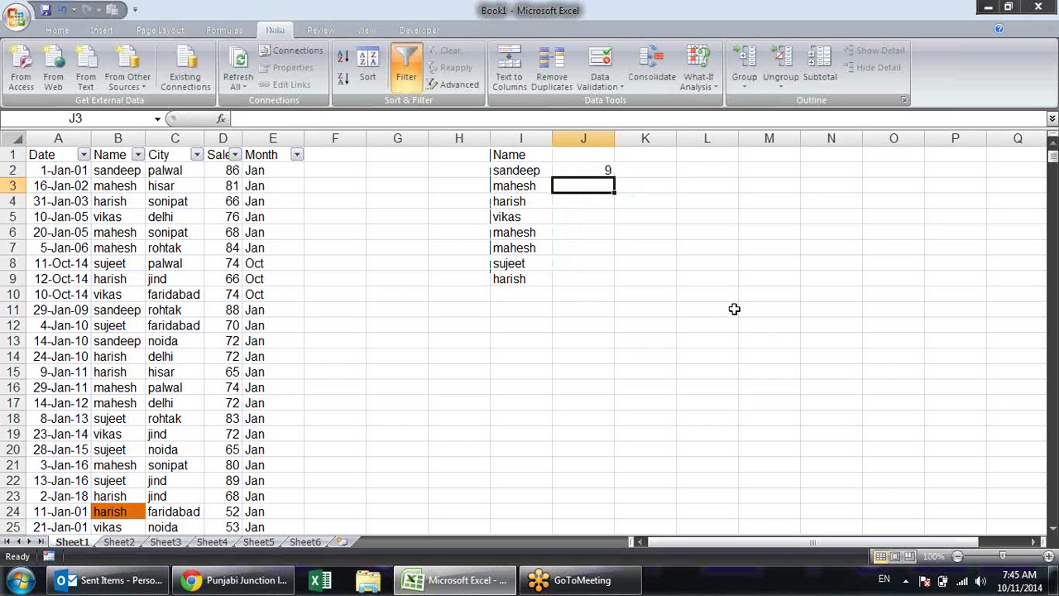
key(Up)
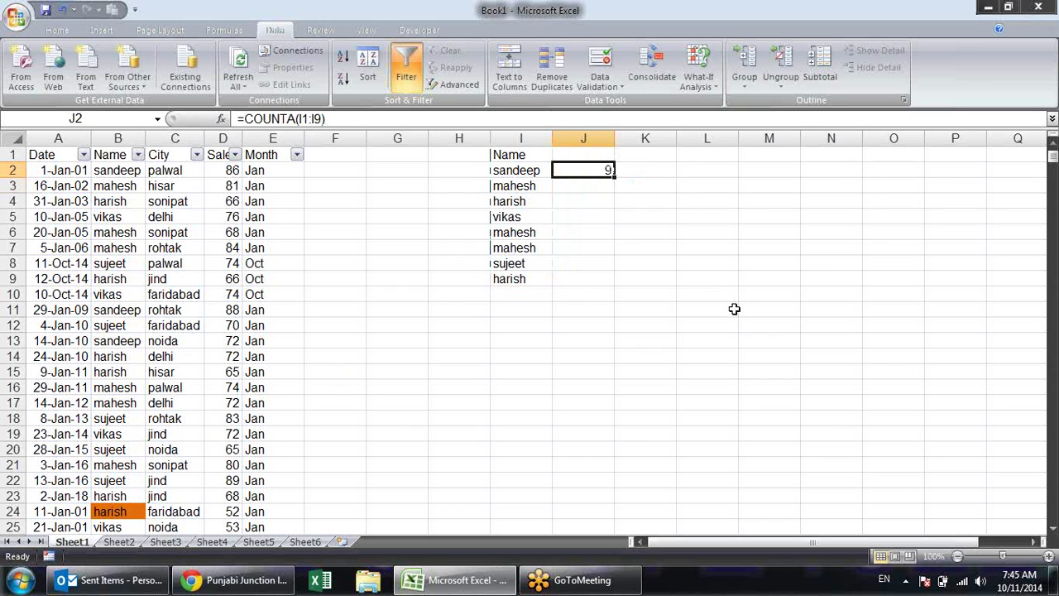
Start a COUNTBLANK formula over I1:I10, then cancel it to keep COUNTA
text(=coun)
key(Down)
key(Down)
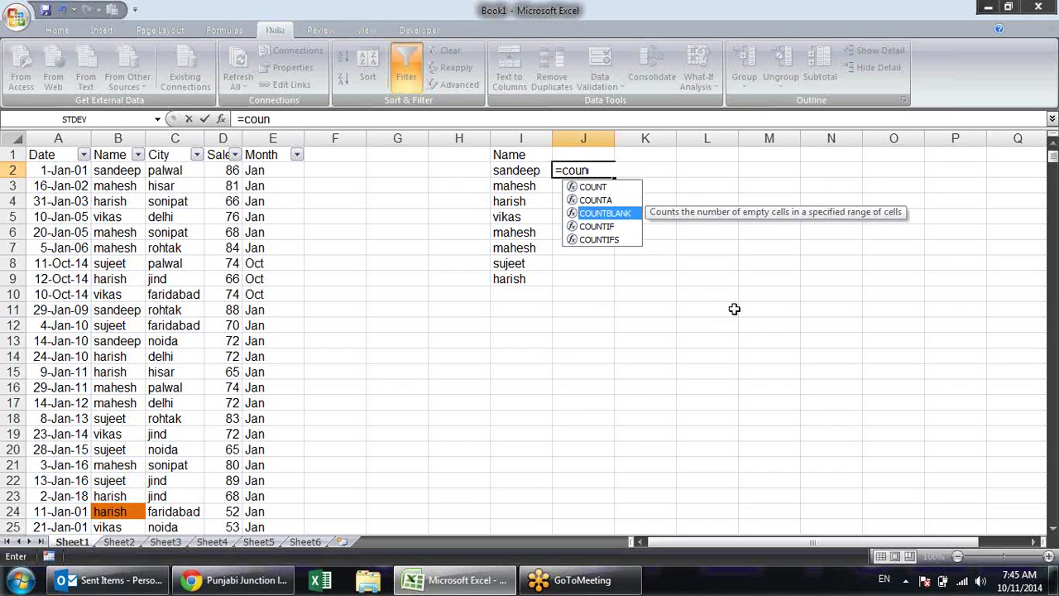
key(Tab)
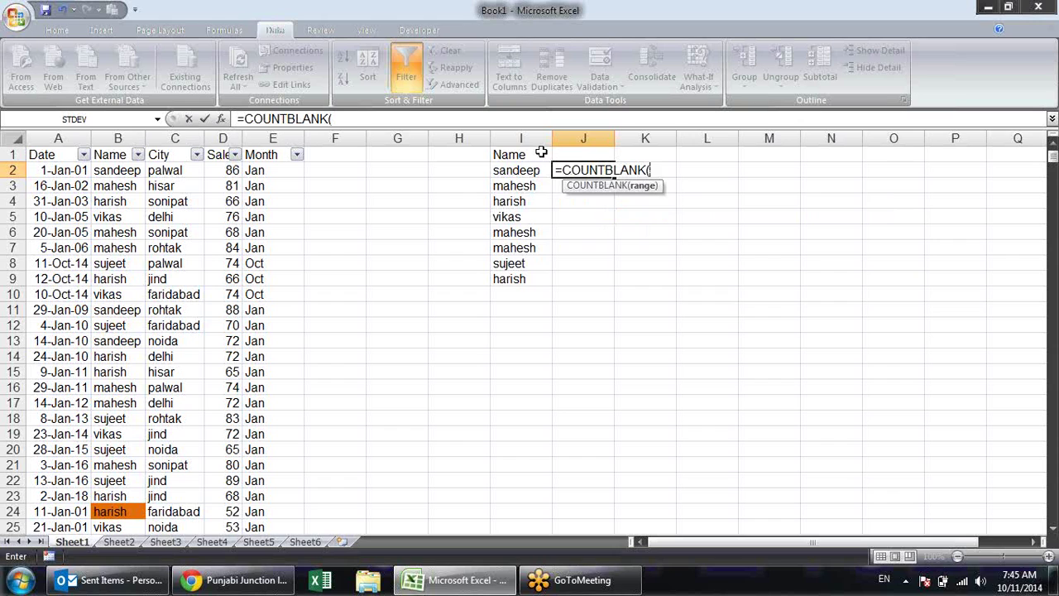
drag(538, 154, 507, 295)
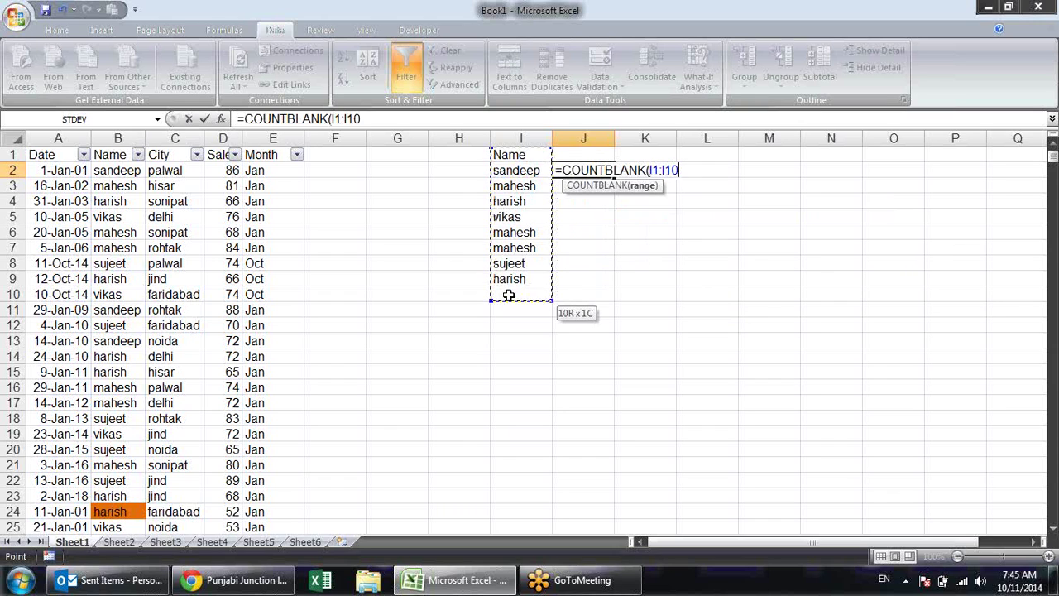
drag(507, 296, 507, 296)
key(Escape)
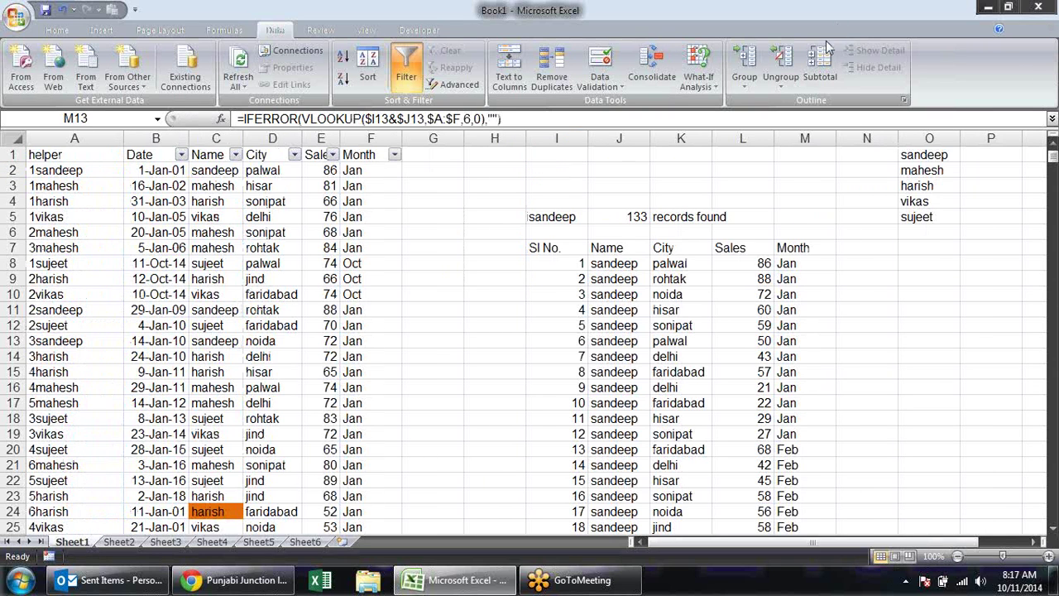
click(422, 230)
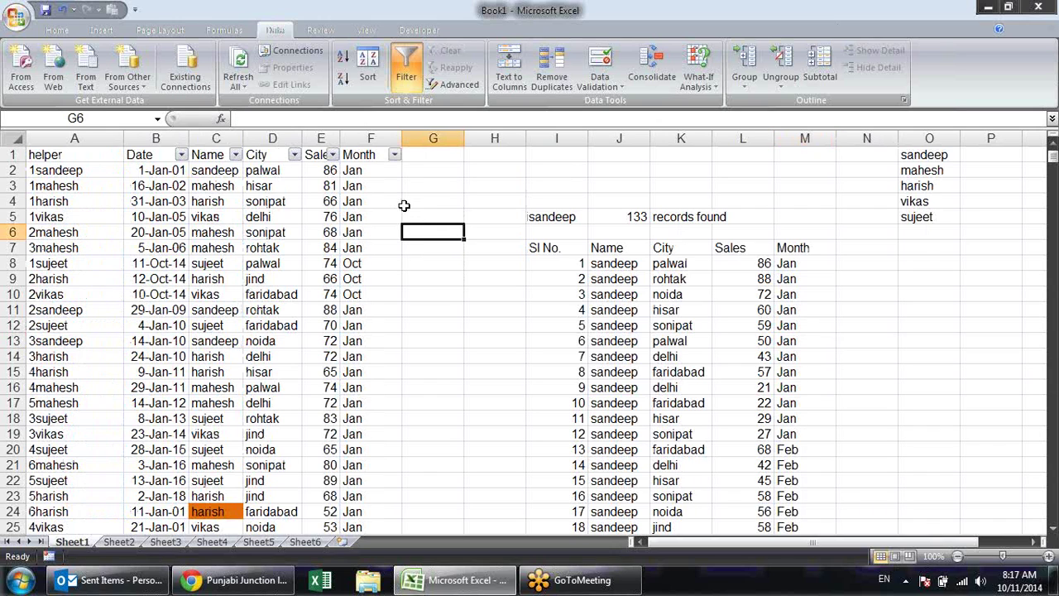
click(177, 160)
drag(180, 160, 351, 526)
key(ctrl+shift+Down)
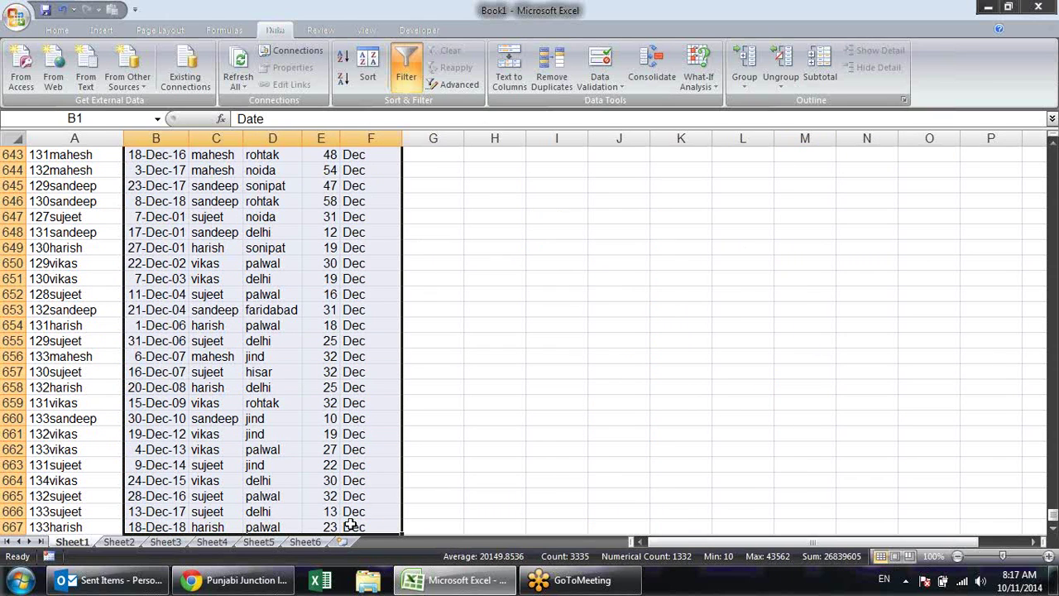
key(ctrl+c)
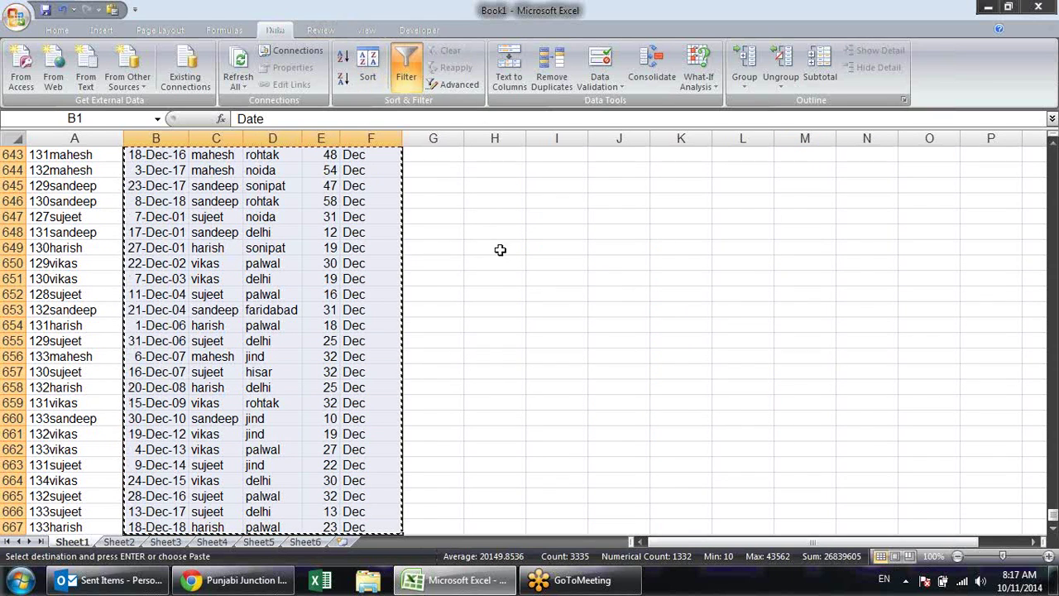
click(165, 541)
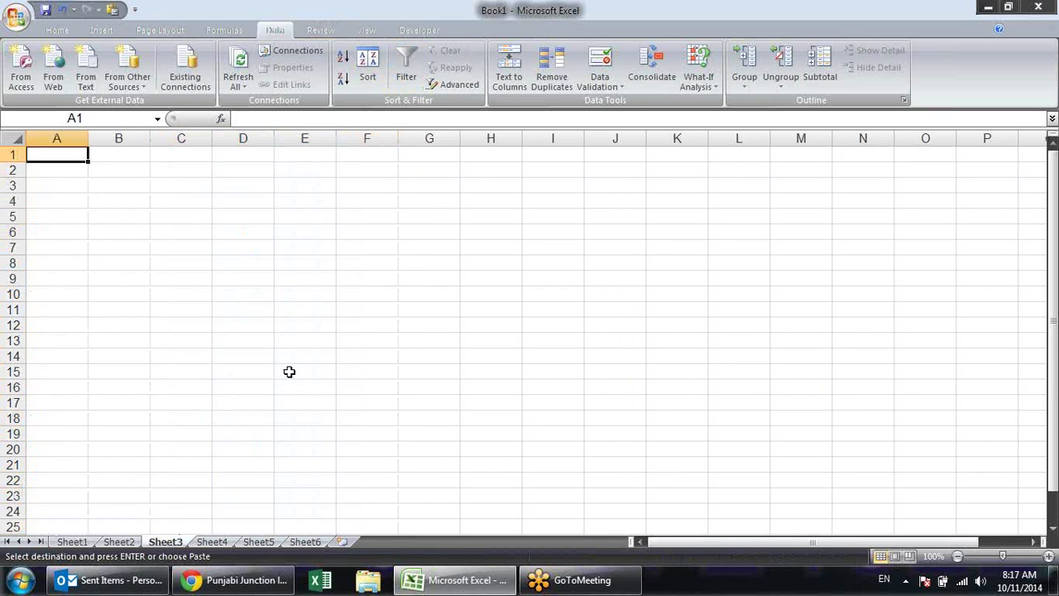
key(ctrl+v)
click(489, 230)
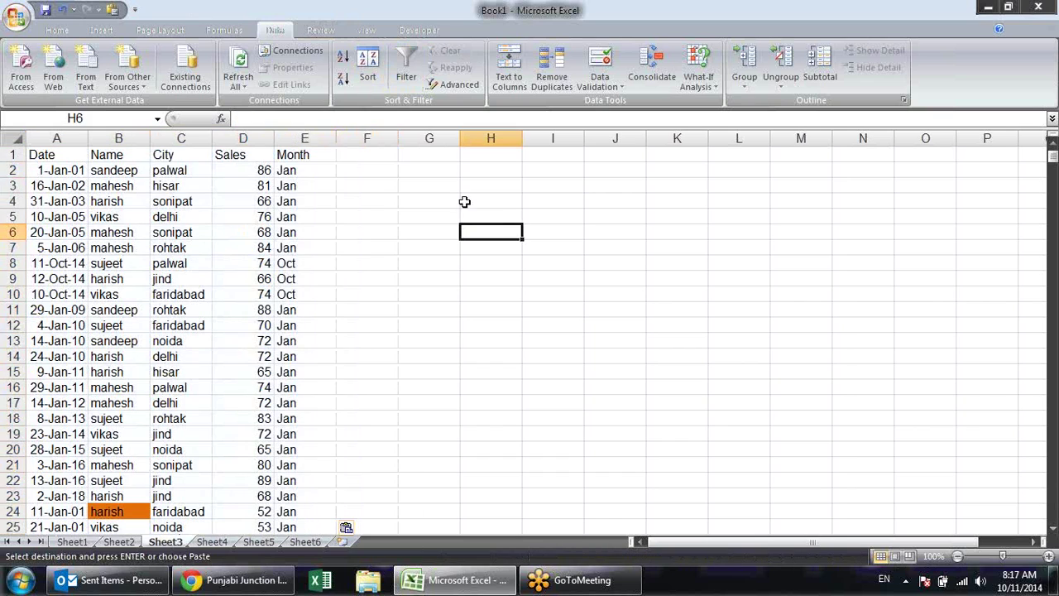
click(305, 138)
right_click(318, 138)
click(380, 238)
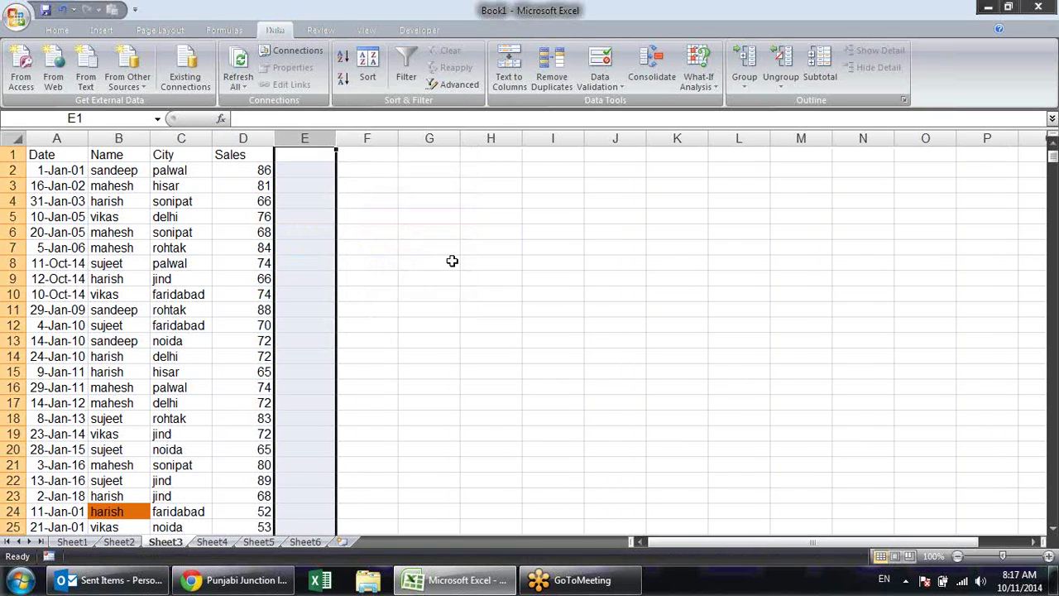
click(451, 261)
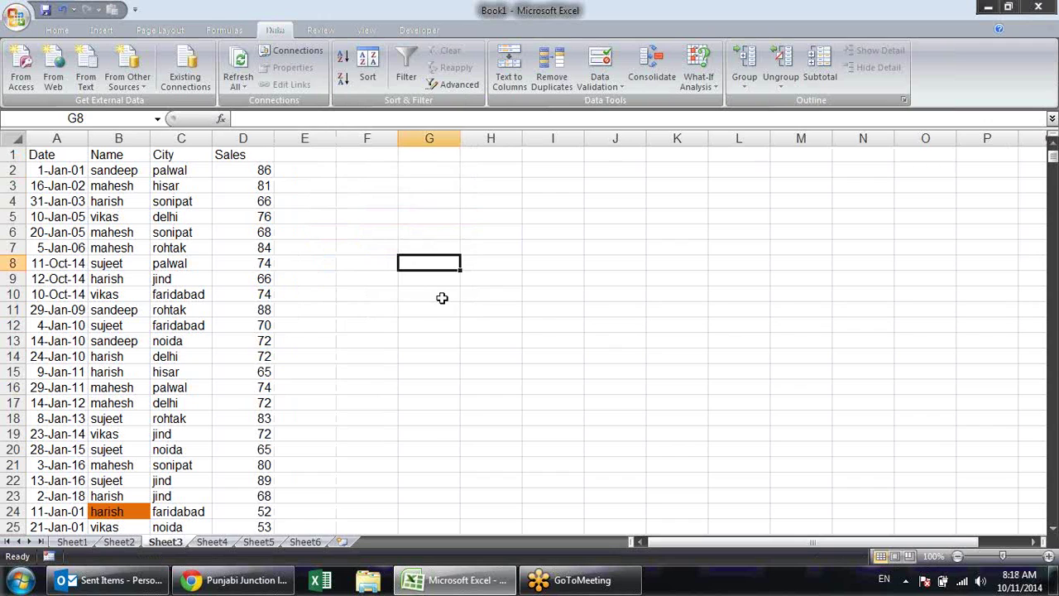
click(108, 169)
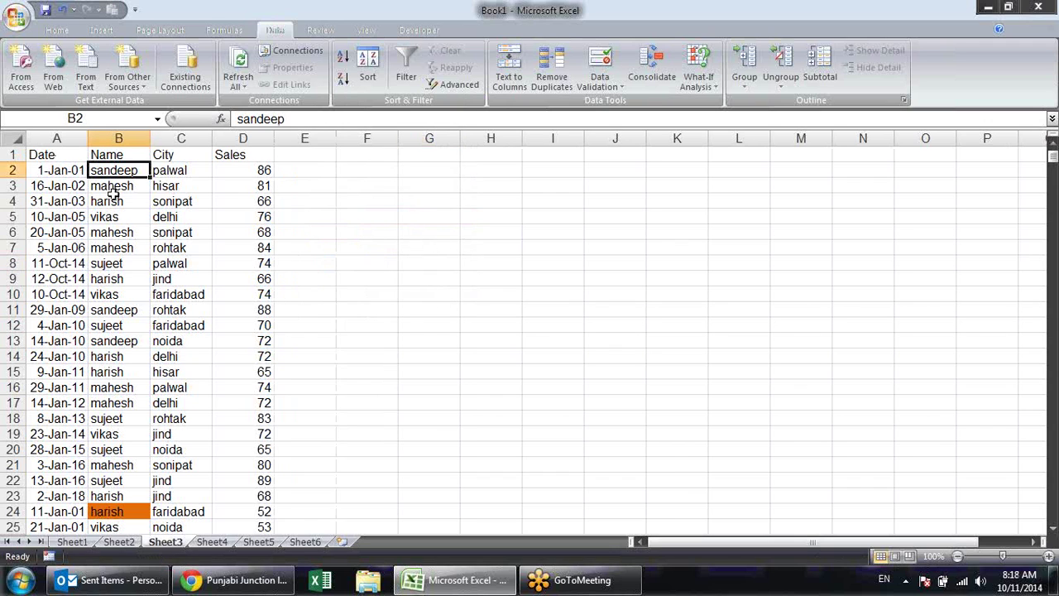
drag(107, 201, 133, 290)
drag(124, 154, 141, 261)
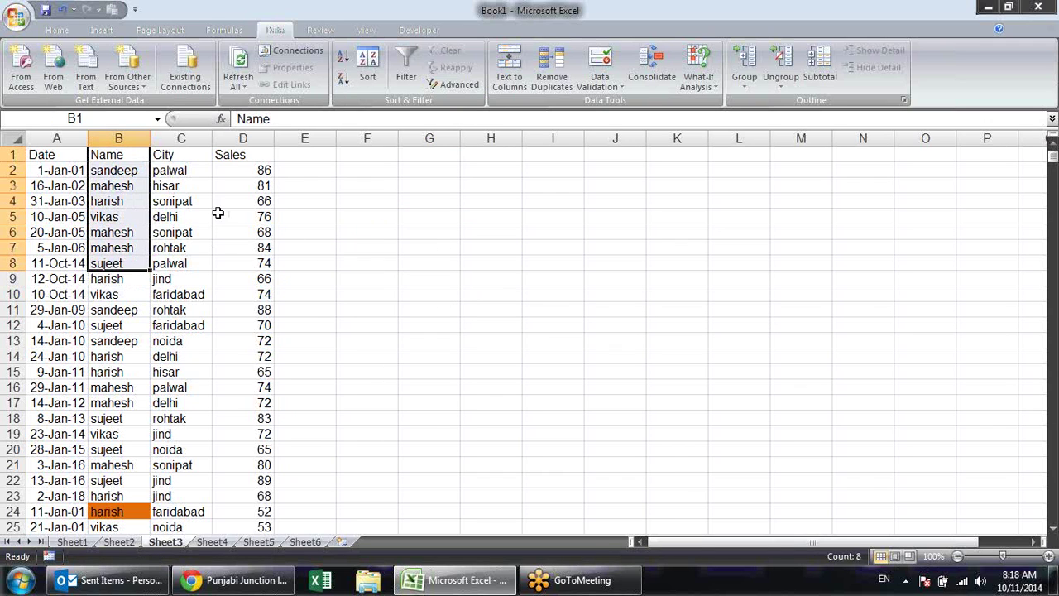
drag(240, 216, 46, 218)
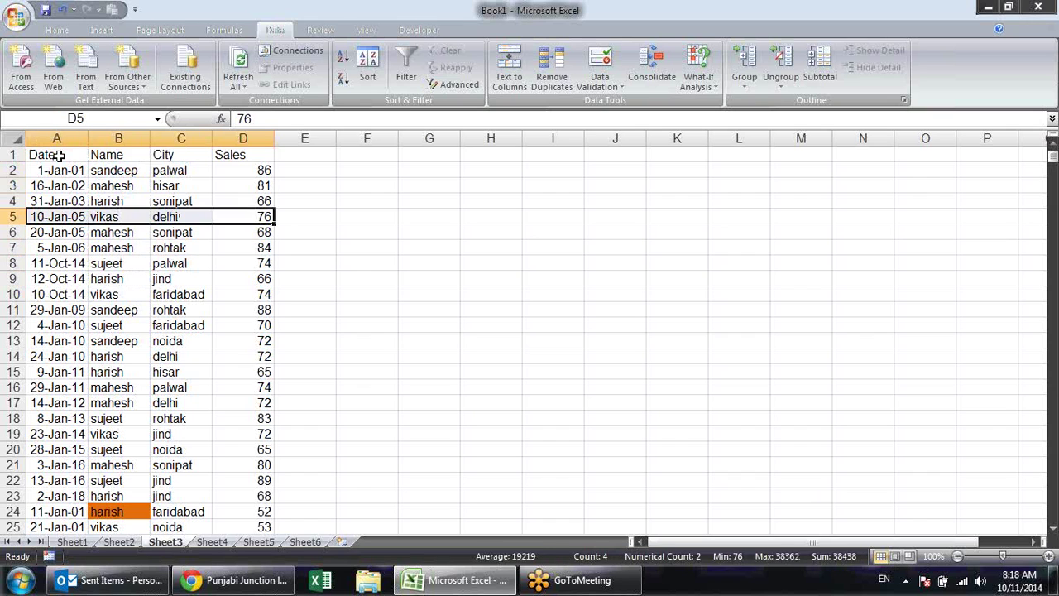
drag(58, 151, 267, 303)
click(231, 368)
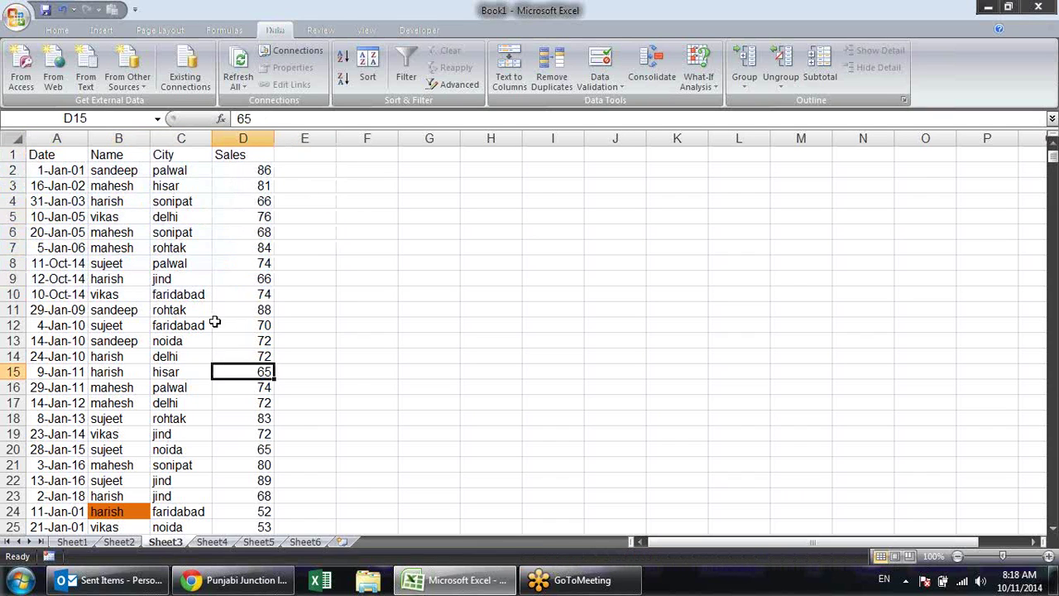
click(71, 186)
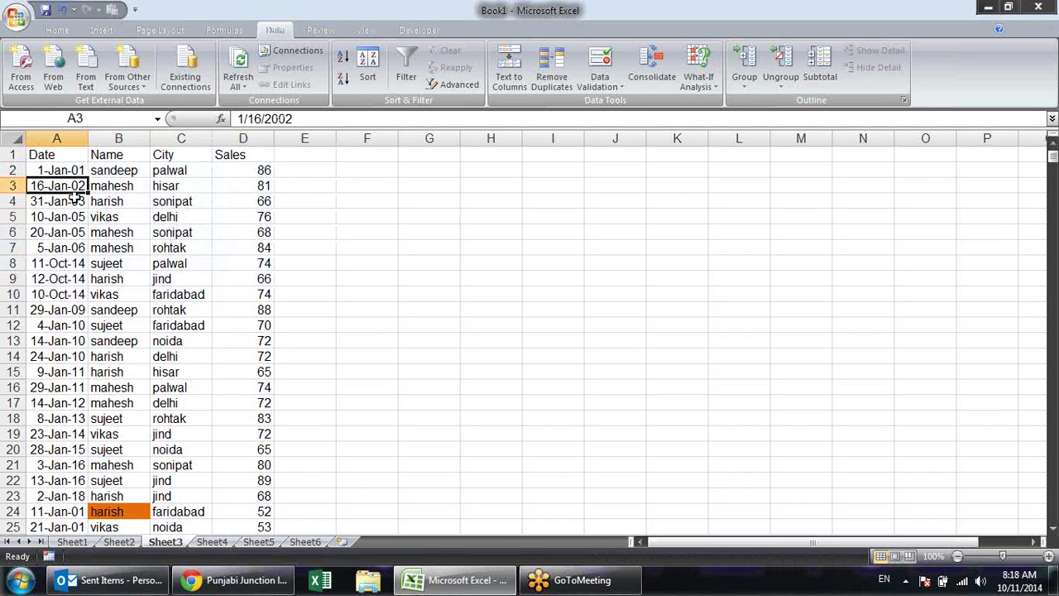
click(177, 232)
click(68, 246)
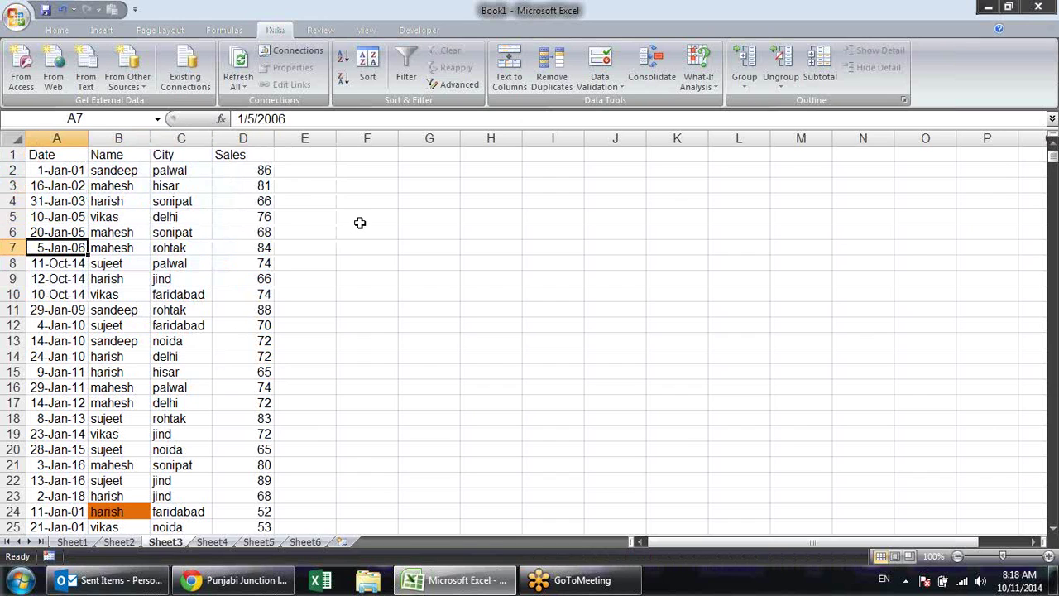
click(407, 266)
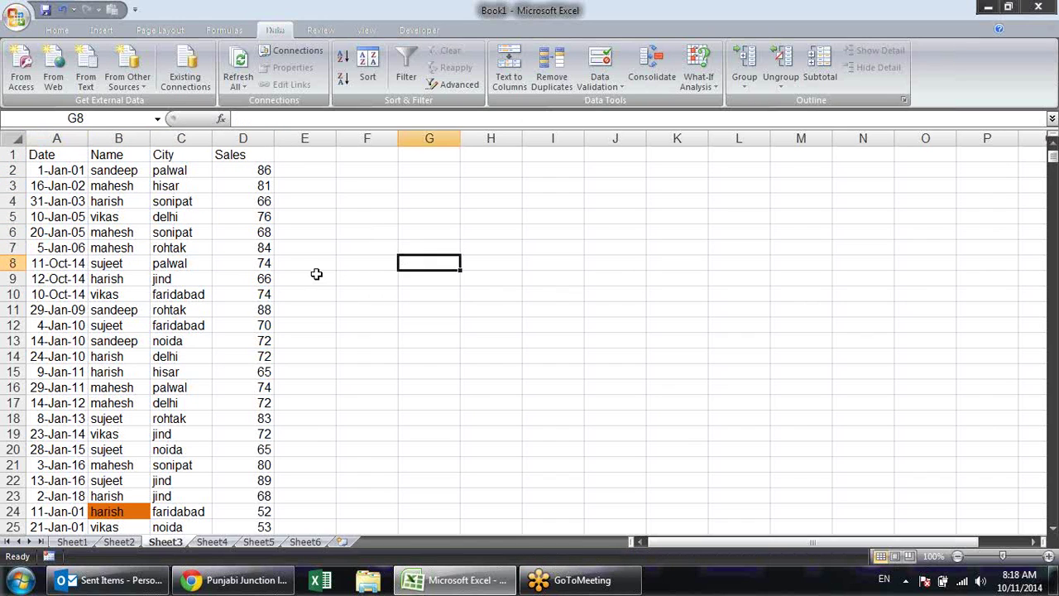
click(258, 234)
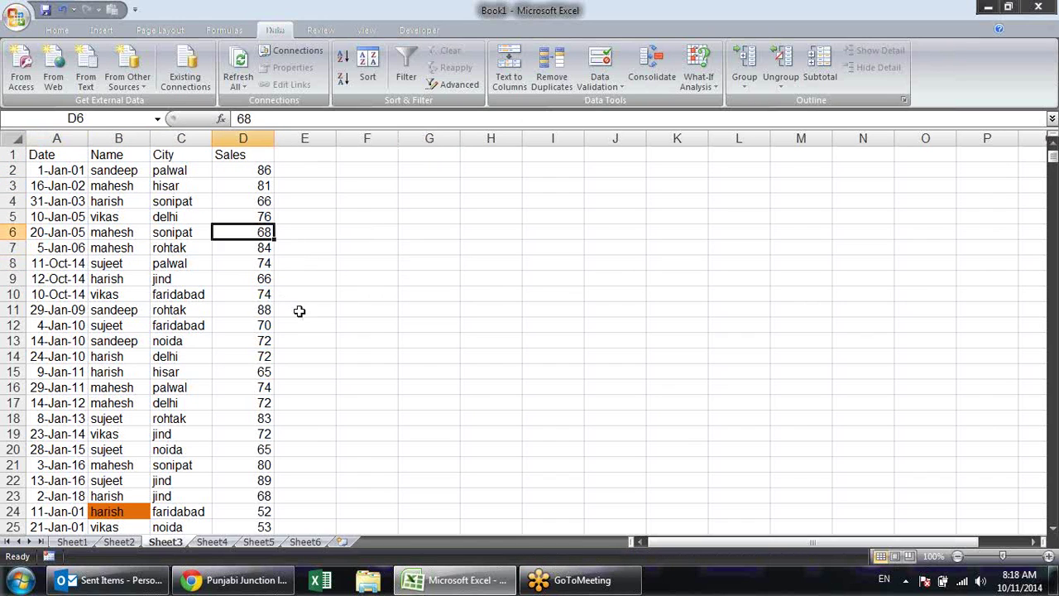
click(81, 218)
click(191, 173)
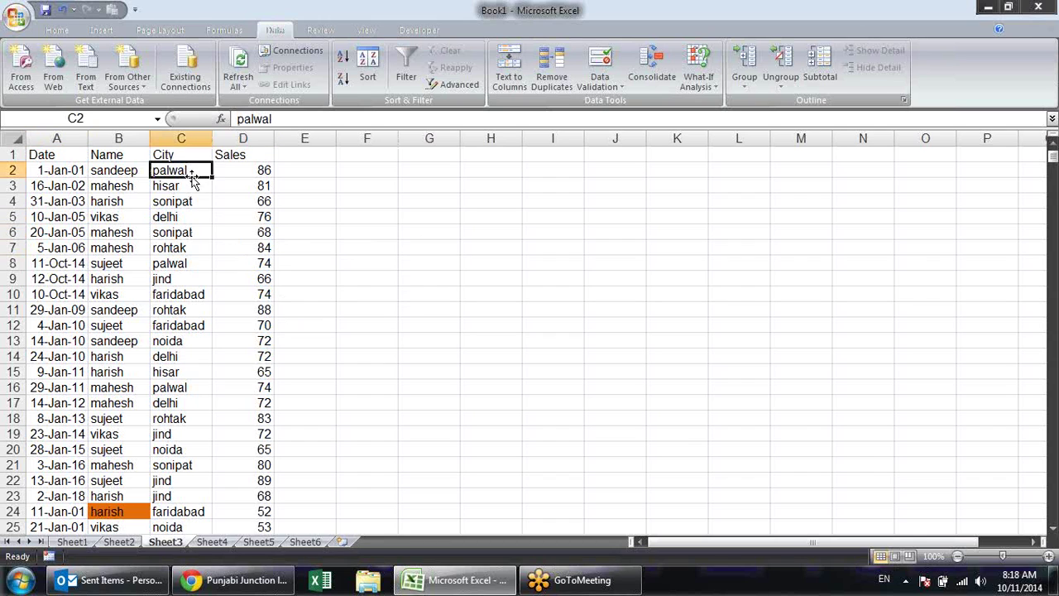
click(250, 182)
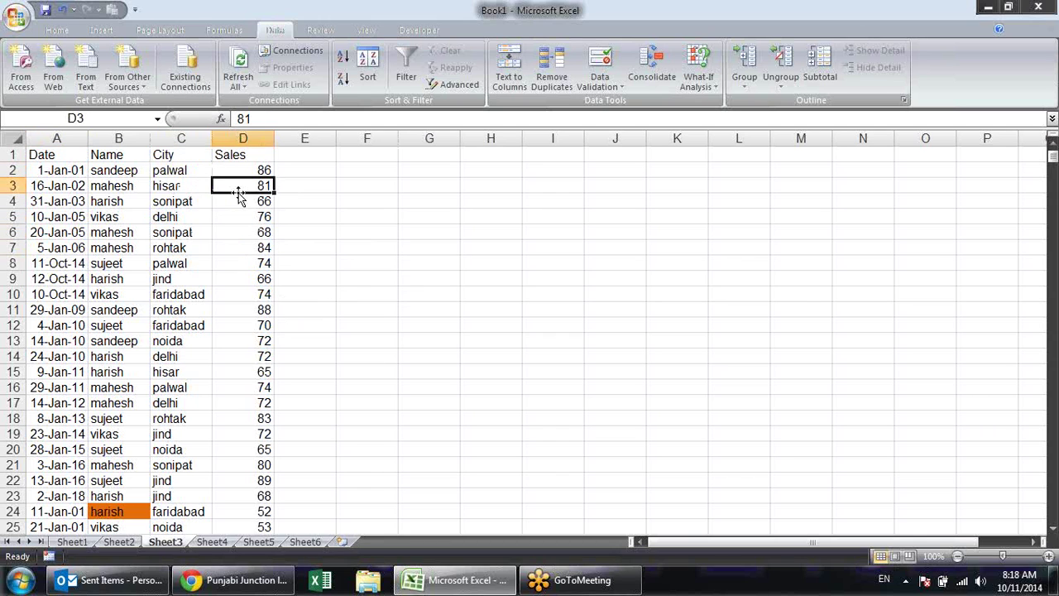
click(124, 172)
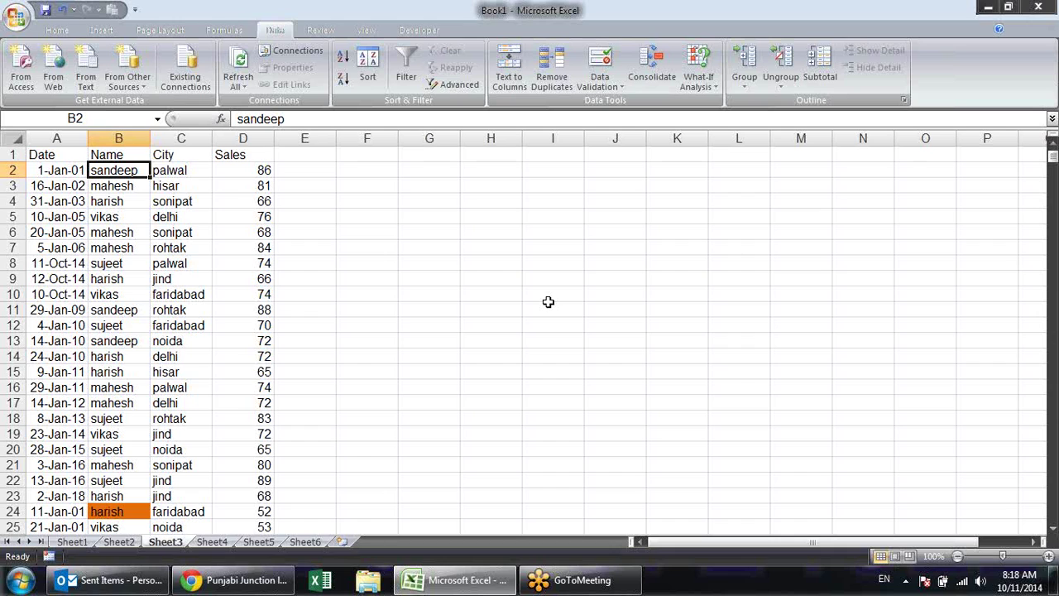
click(142, 211)
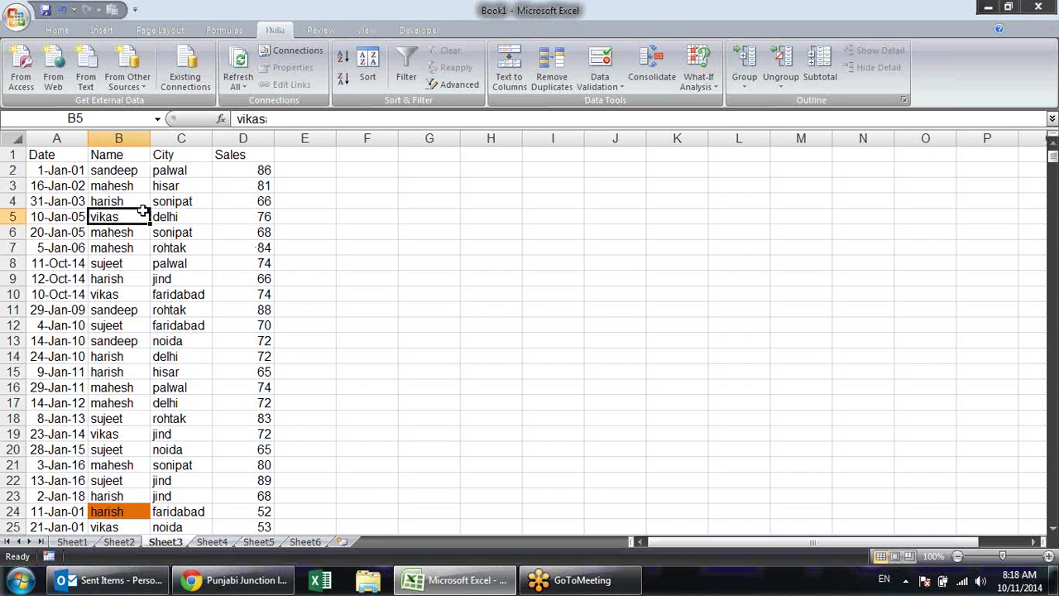
click(169, 231)
click(129, 217)
click(69, 158)
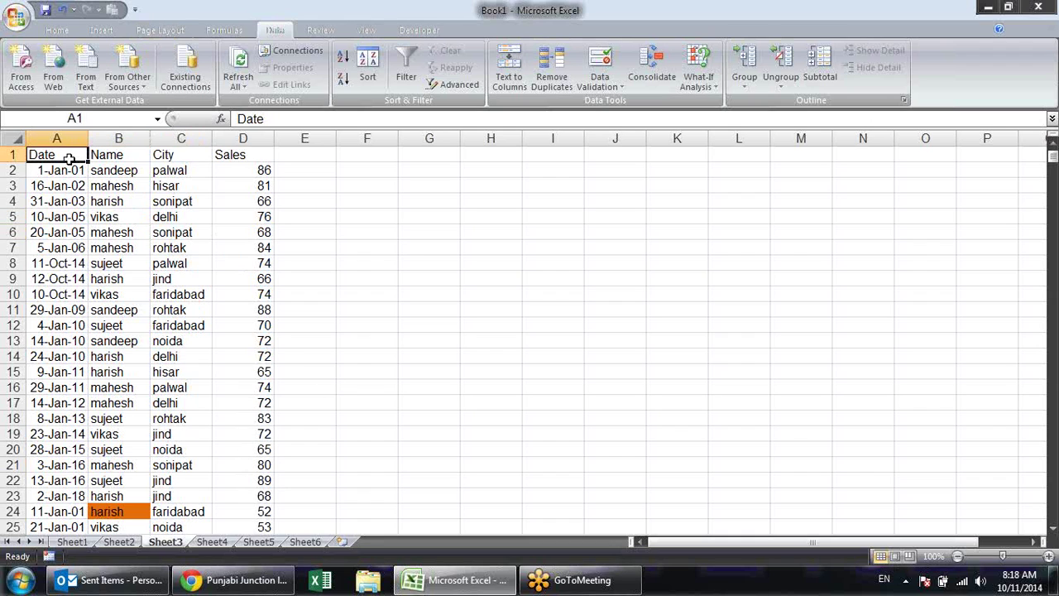
click(105, 183)
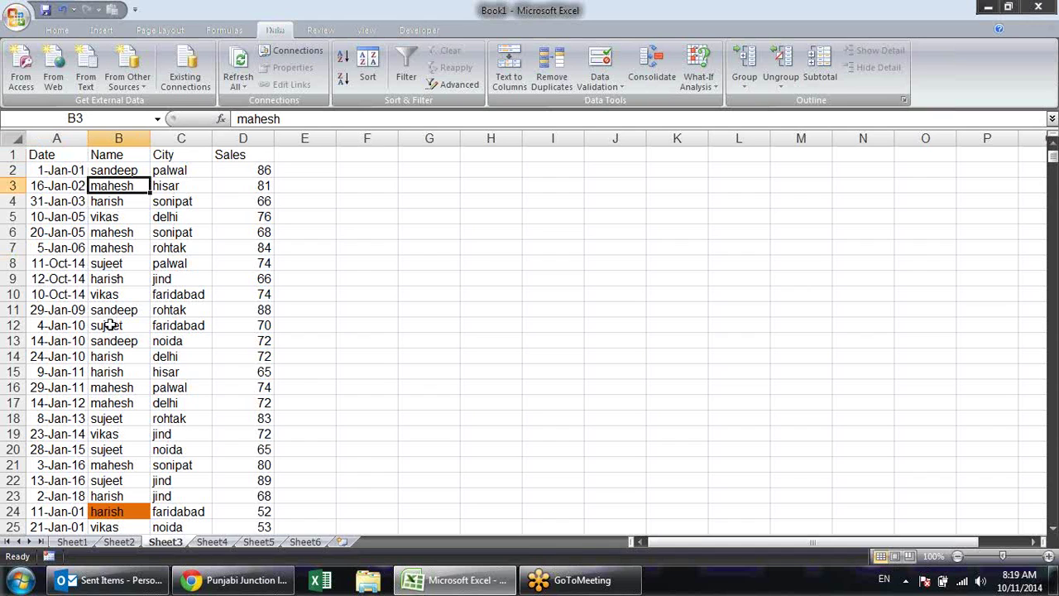
key(ctrl+a)
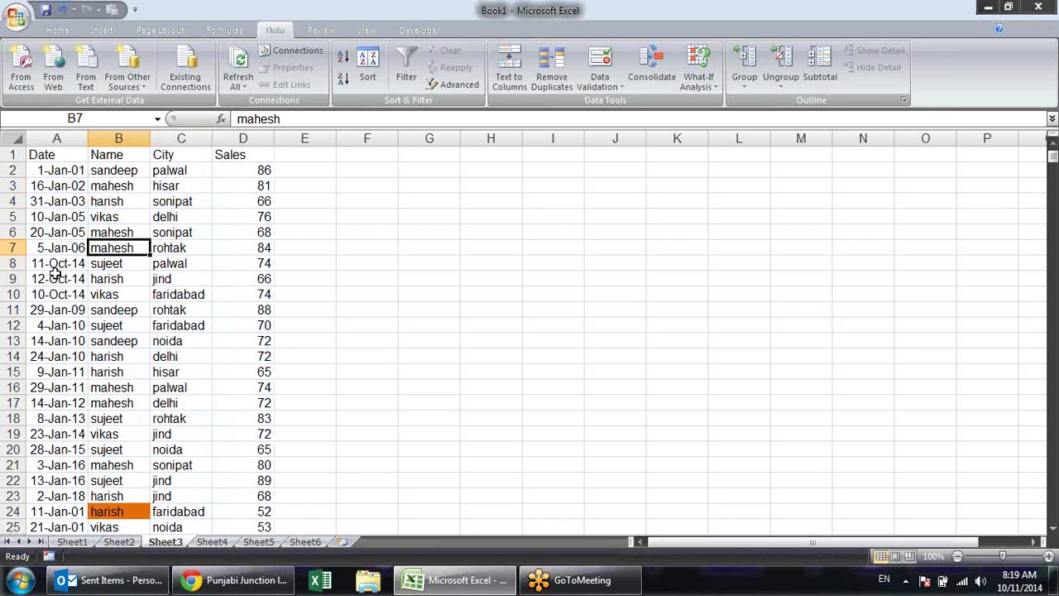
click(141, 156)
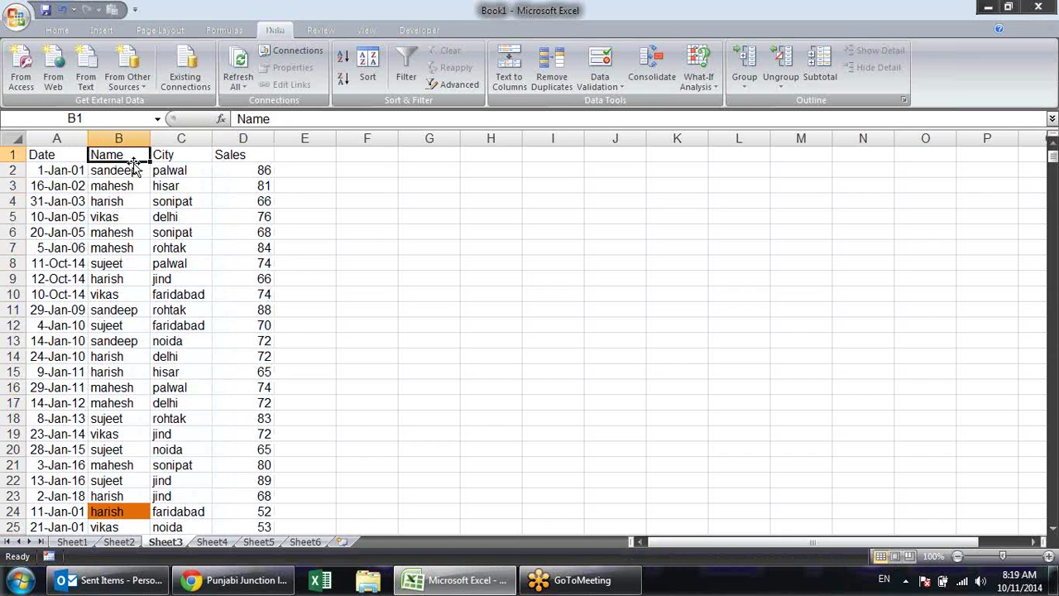
click(97, 292)
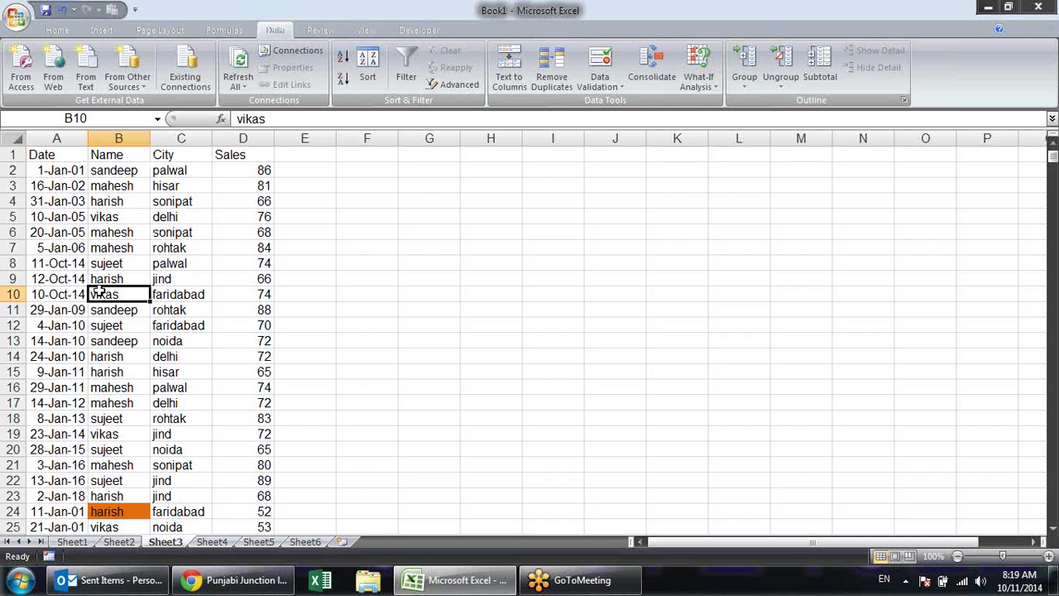
Insert an empty PivotTable from Sheet3!$A$1:$D$667 onto a new worksheet
click(103, 35)
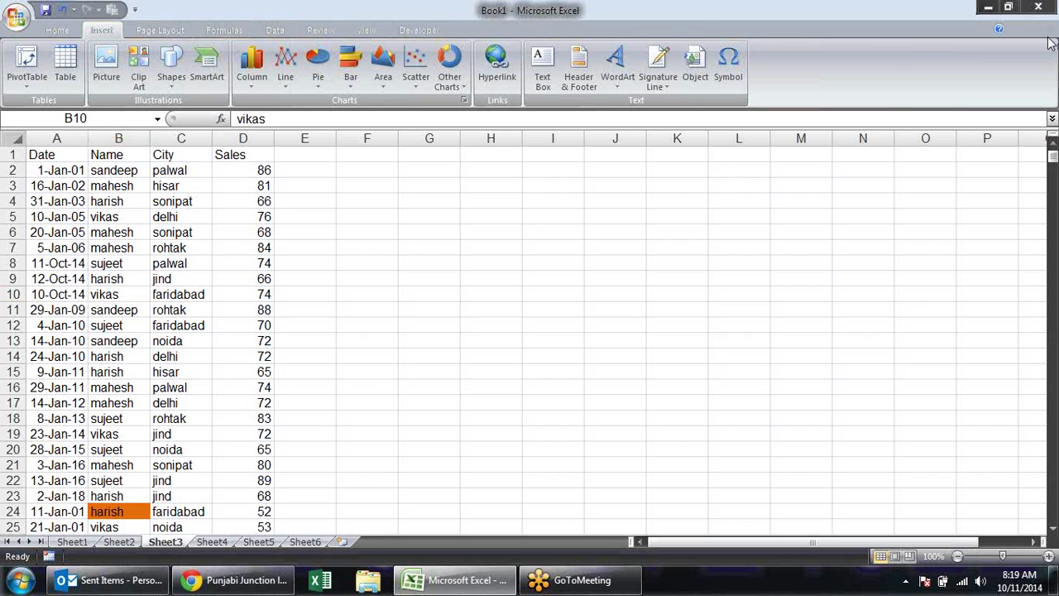
click(31, 91)
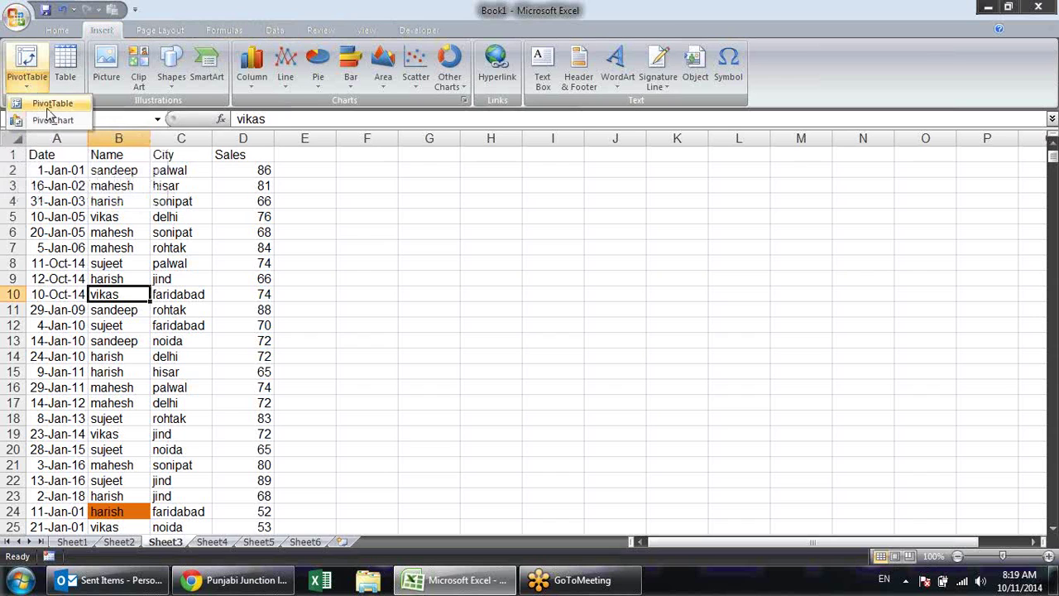
click(52, 104)
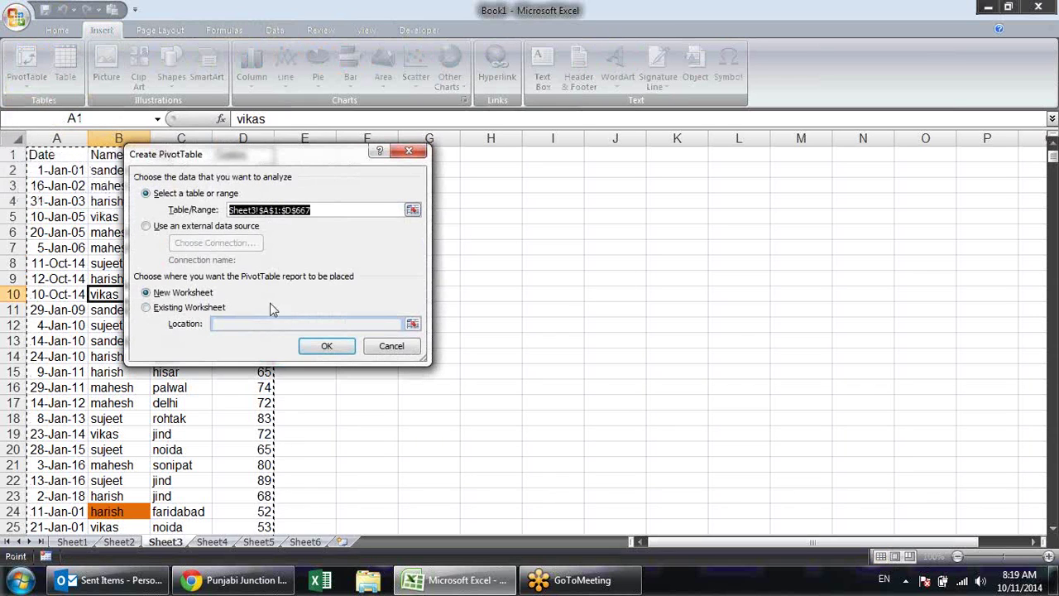
click(319, 347)
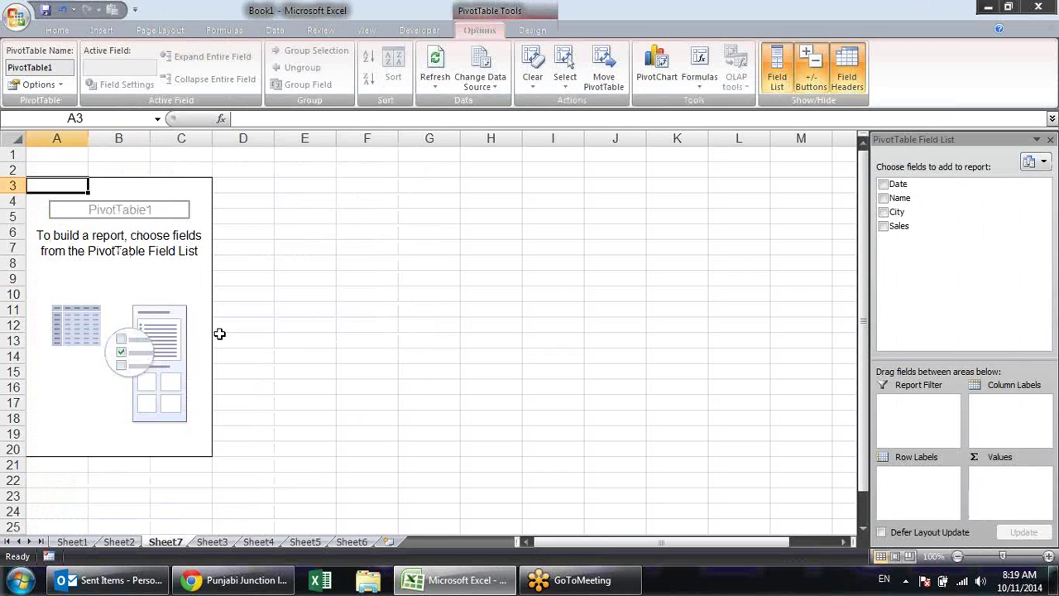
click(212, 541)
click(138, 230)
click(126, 306)
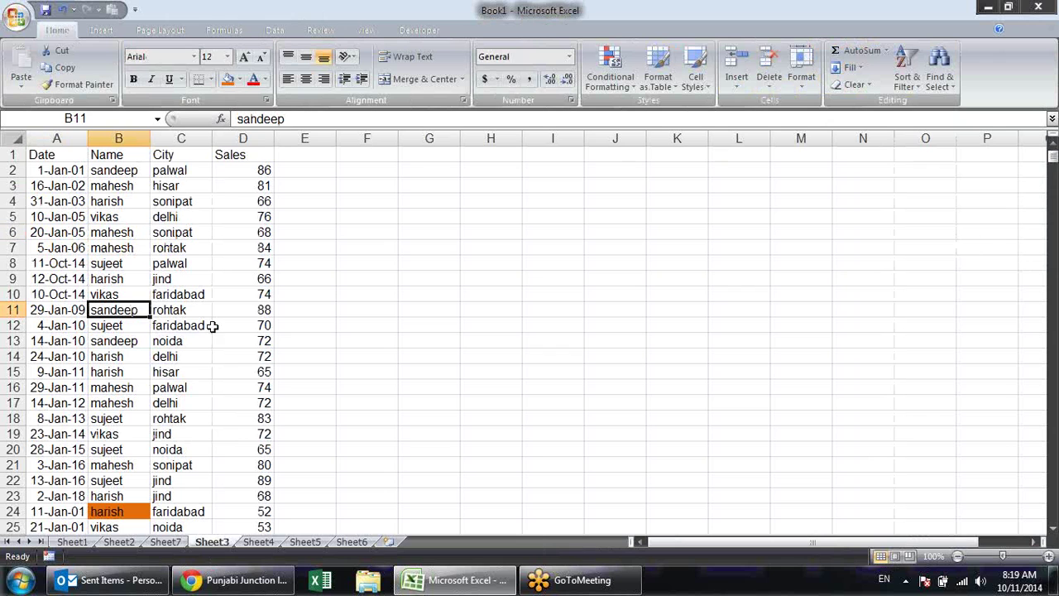
key(ctrl+a)
scroll(218, 199, down, 7)
scroll(216, 199, up, 5)
scroll(216, 199, up, 2)
click(101, 232)
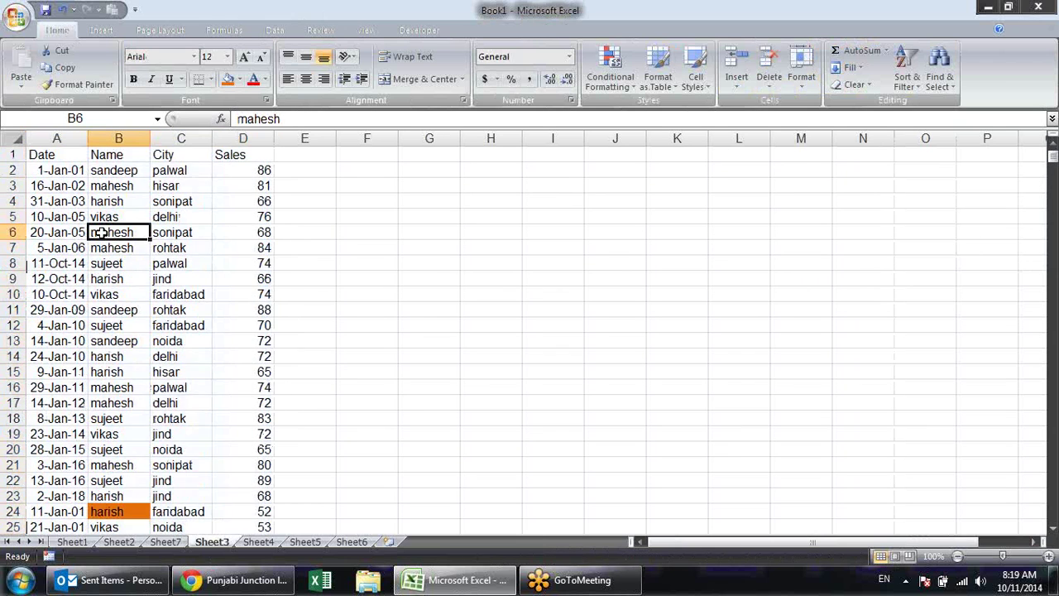
click(169, 543)
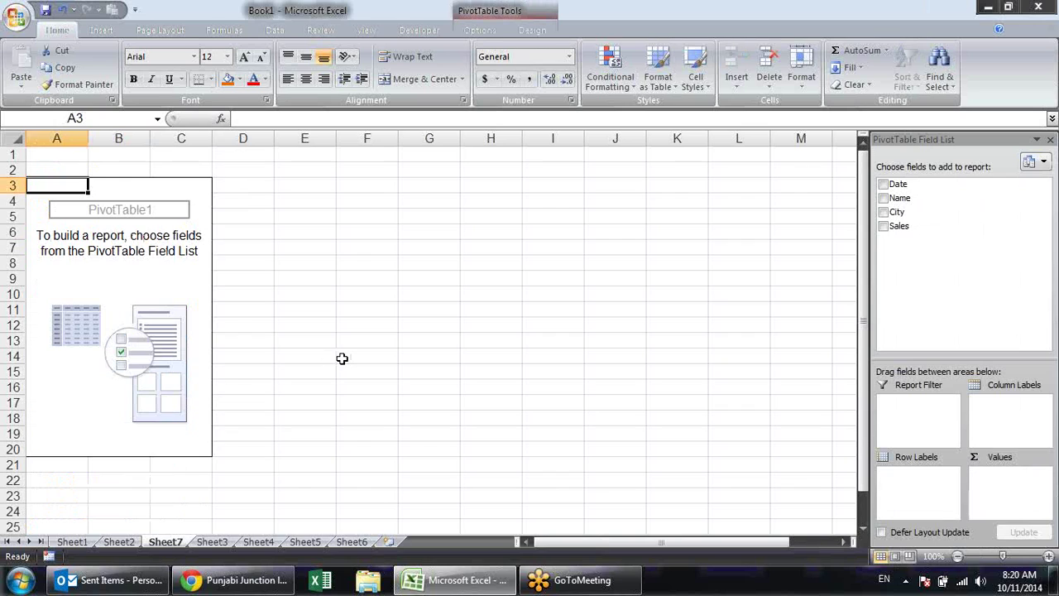
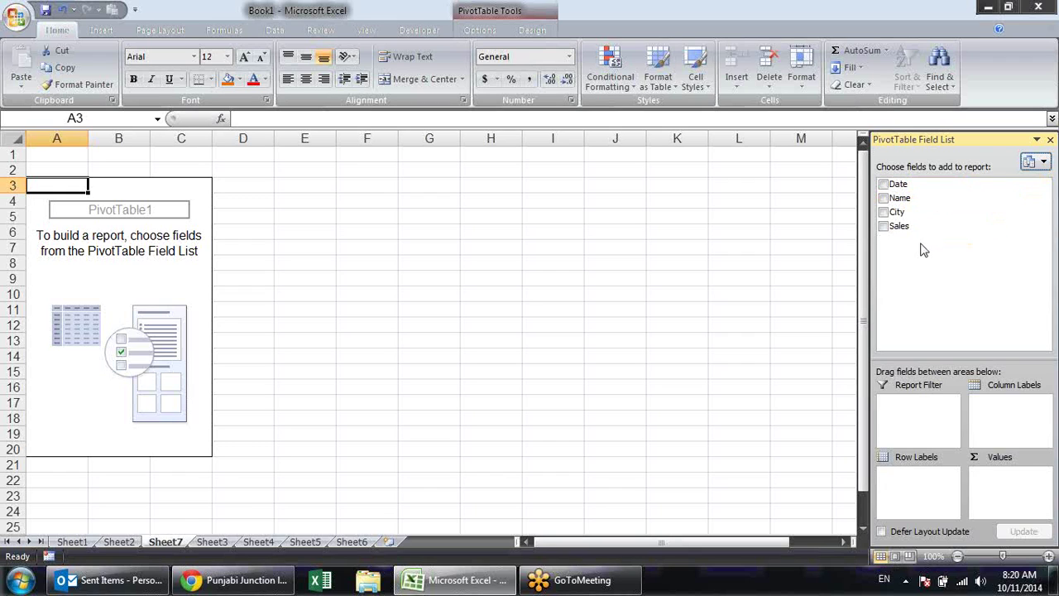
Add Name to the PivotTable, try it in Column Labels, then return it to Row Labels
click(884, 197)
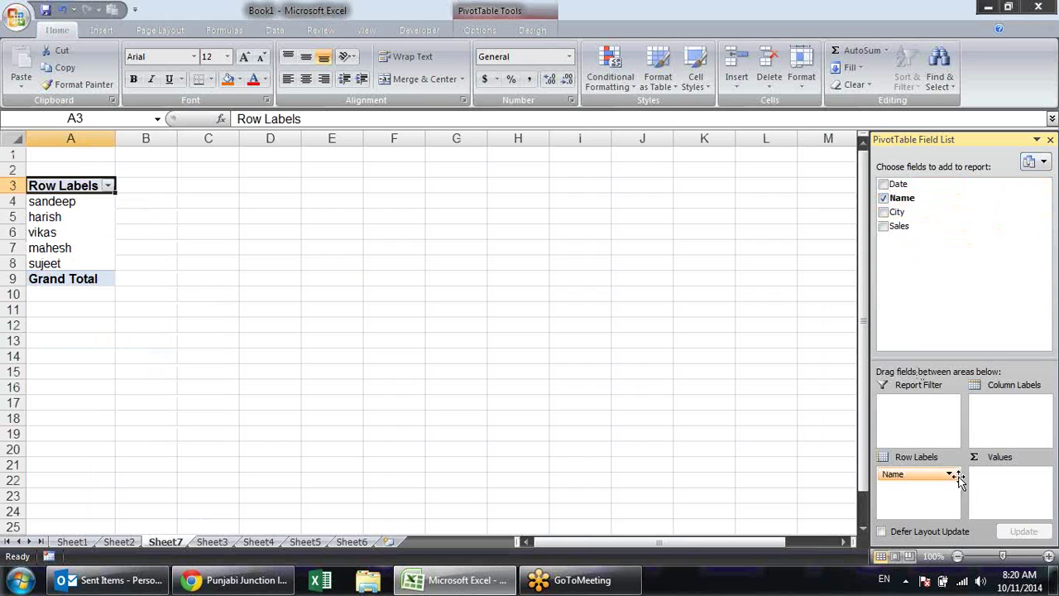
mouse_move(901, 198)
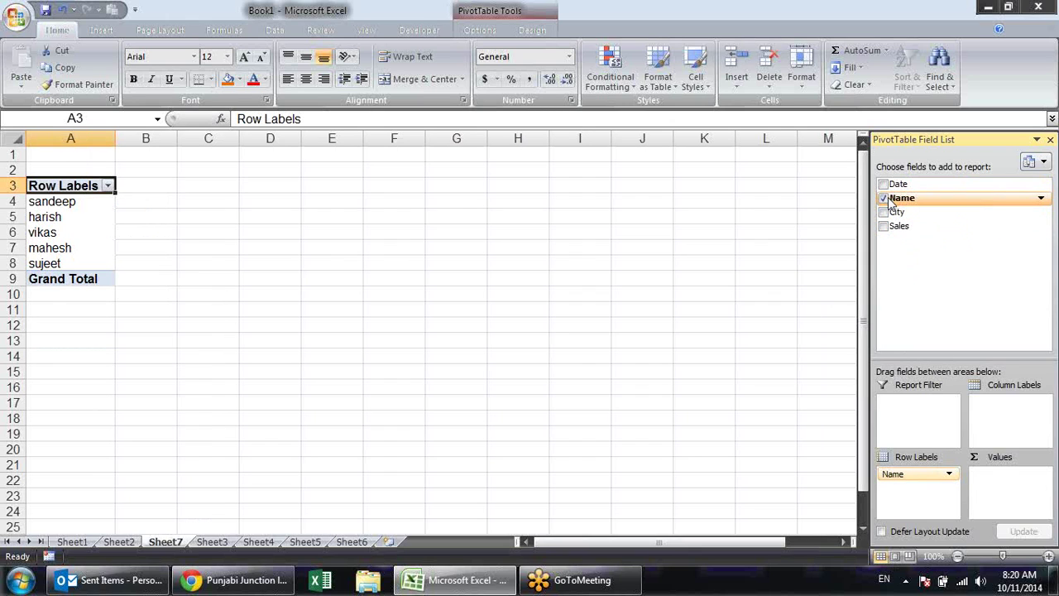
click(883, 198)
click(882, 197)
click(883, 197)
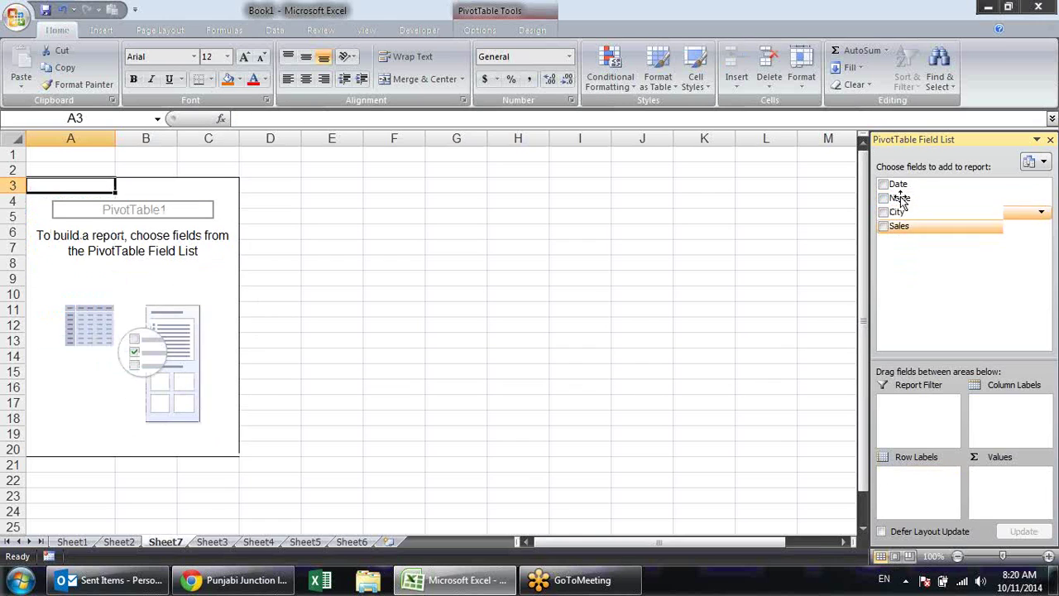
click(883, 197)
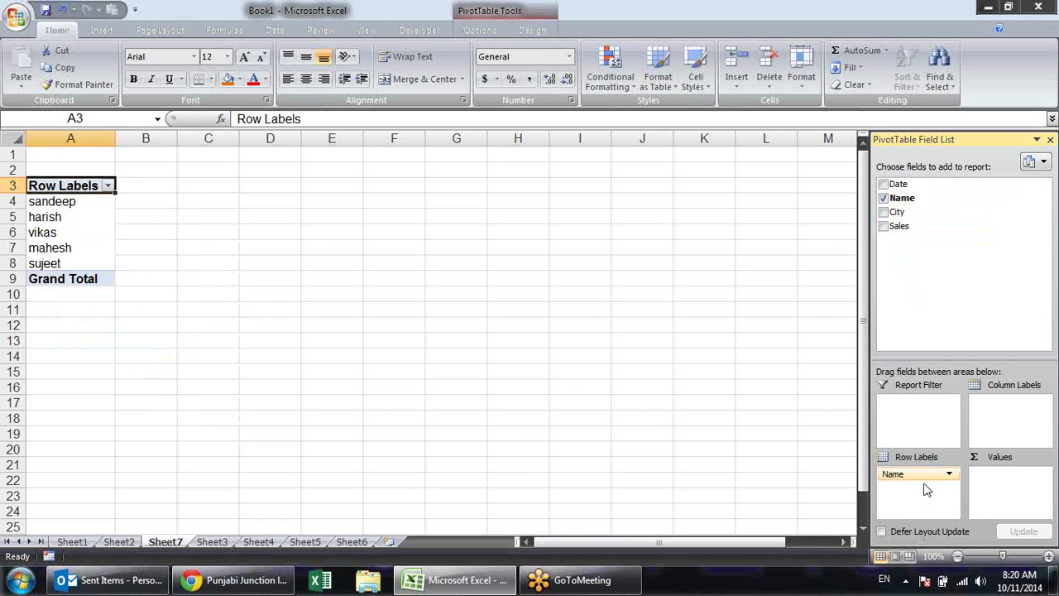
drag(918, 474, 1002, 423)
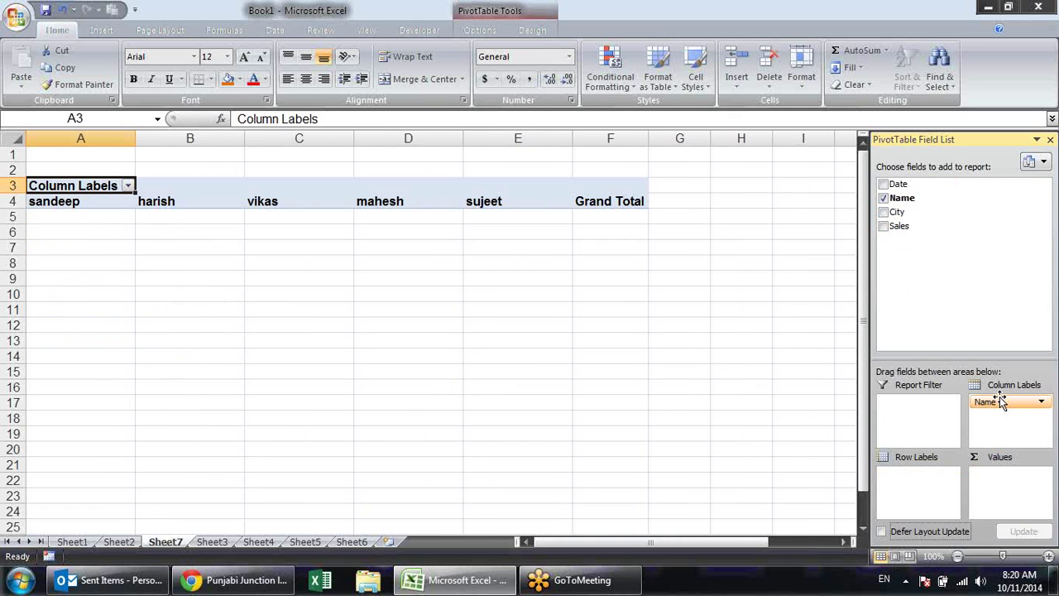
mouse_move(1000, 402)
mouse_down()
mouse_move(918, 488)
mouse_move(1009, 405)
mouse_move(1009, 482)
mouse_move(927, 404)
mouse_move(931, 513)
mouse_move(929, 486)
mouse_up()
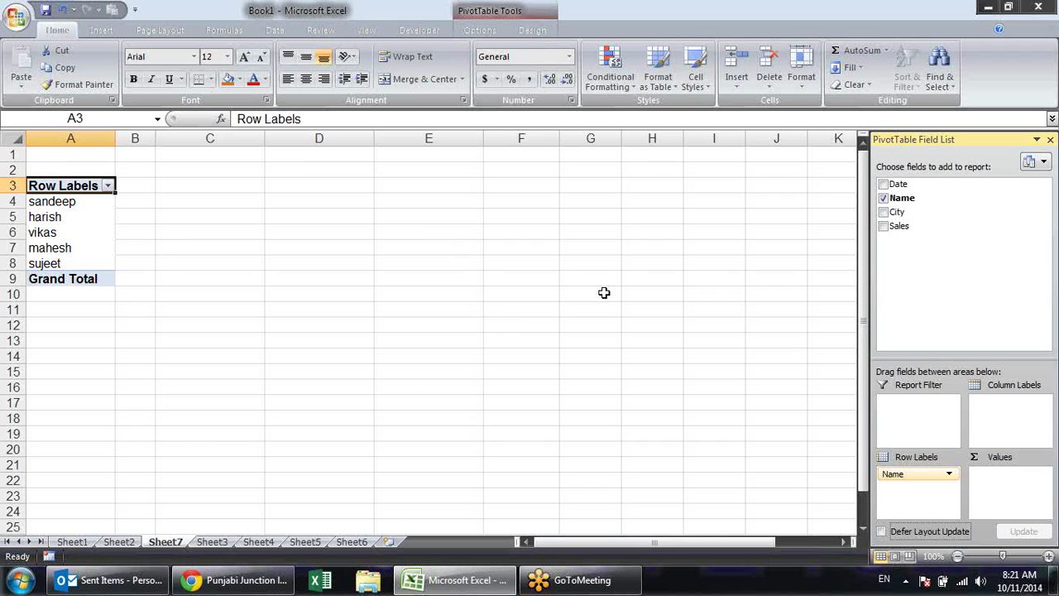
mouse_move(899, 226)
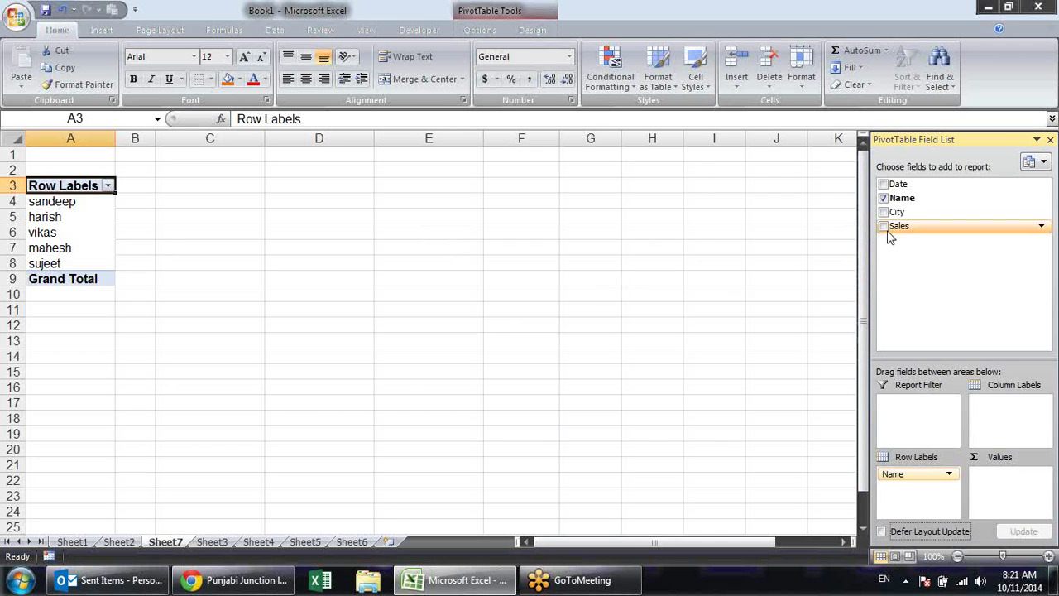
Add Sales to the Values area as Sum of Sales, leaving its field settings unchanged
click(885, 226)
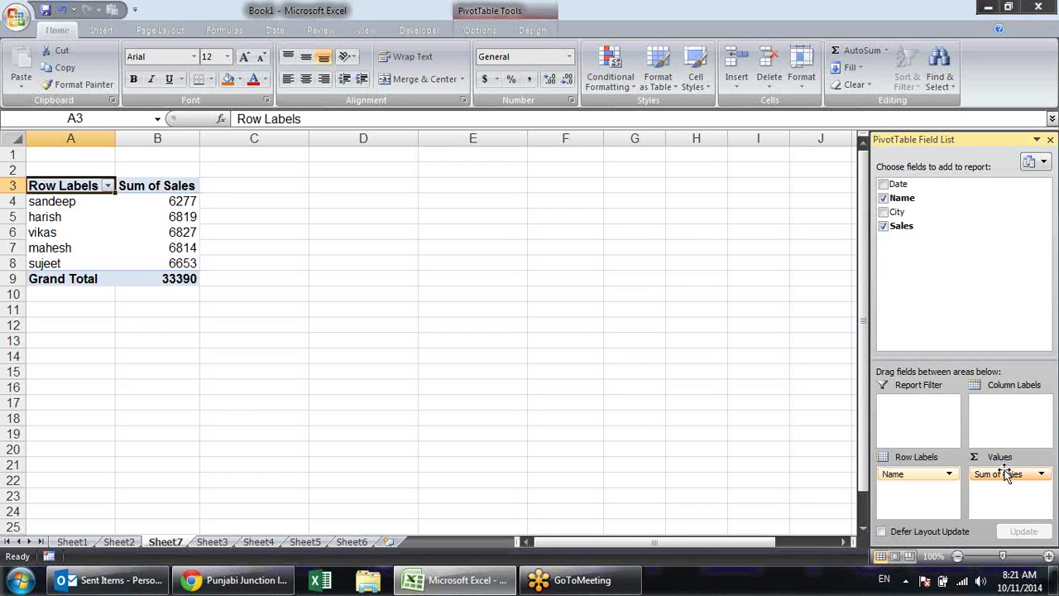
click(1013, 479)
mouse_move(1012, 478)
mouse_down()
mouse_move(926, 490)
mouse_move(993, 488)
mouse_up()
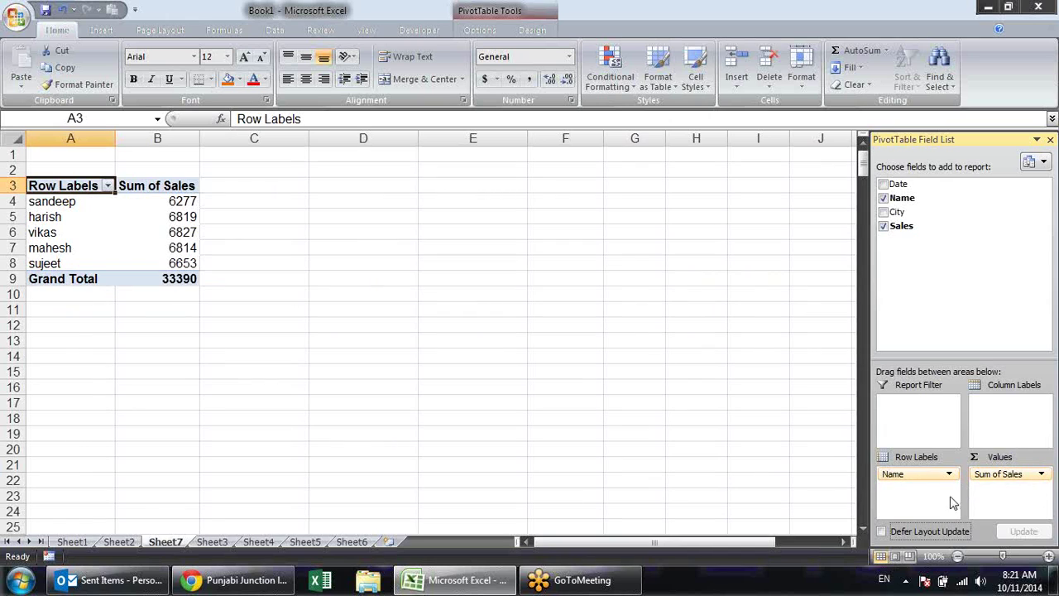
click(1043, 474)
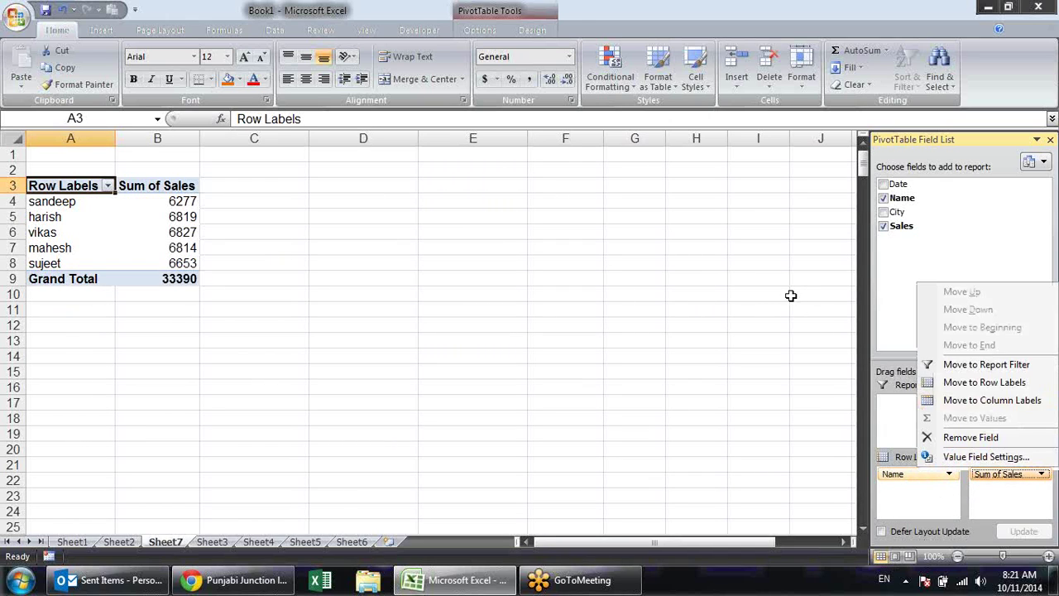
click(790, 295)
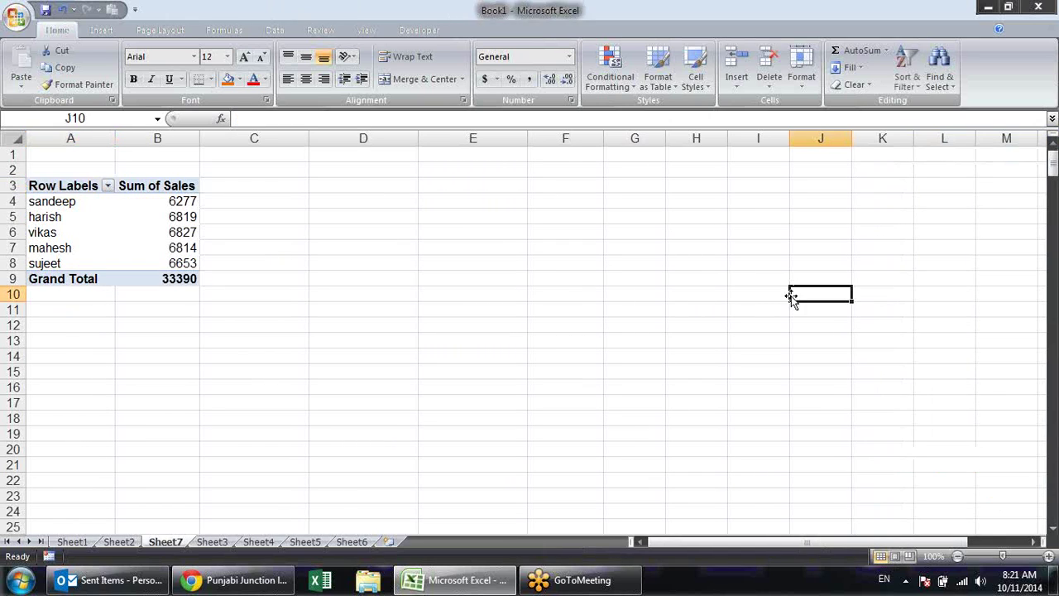
Click through the Sum of Sales totals in column B, starting from cell B5
click(139, 213)
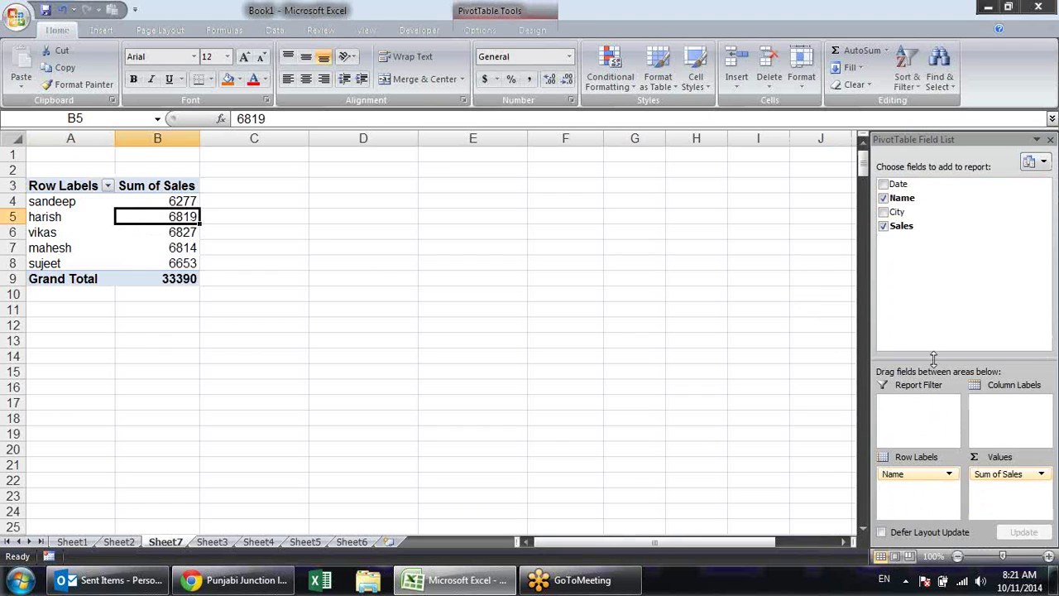
click(437, 220)
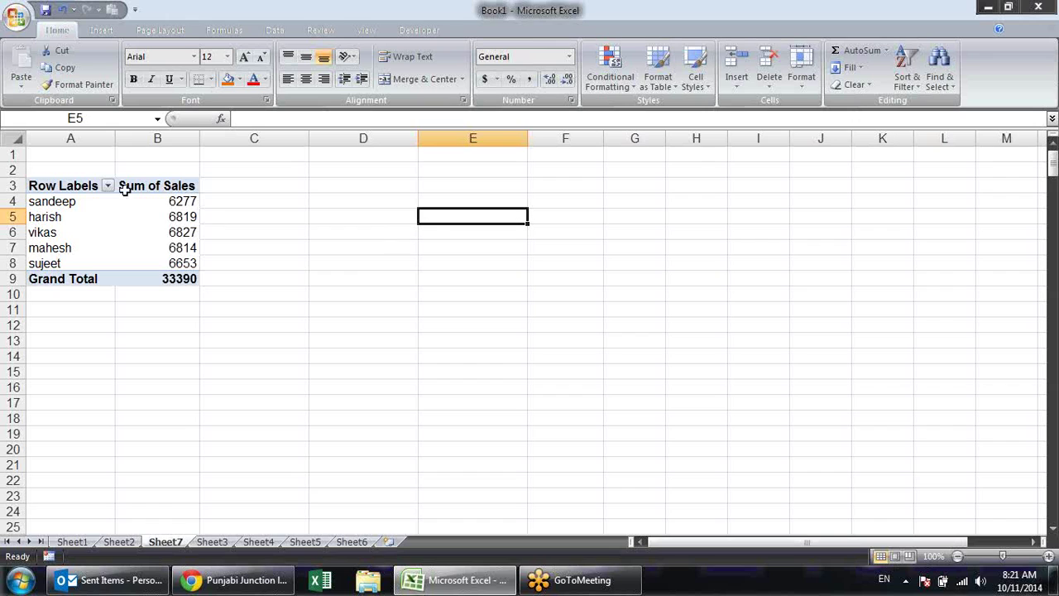
click(141, 213)
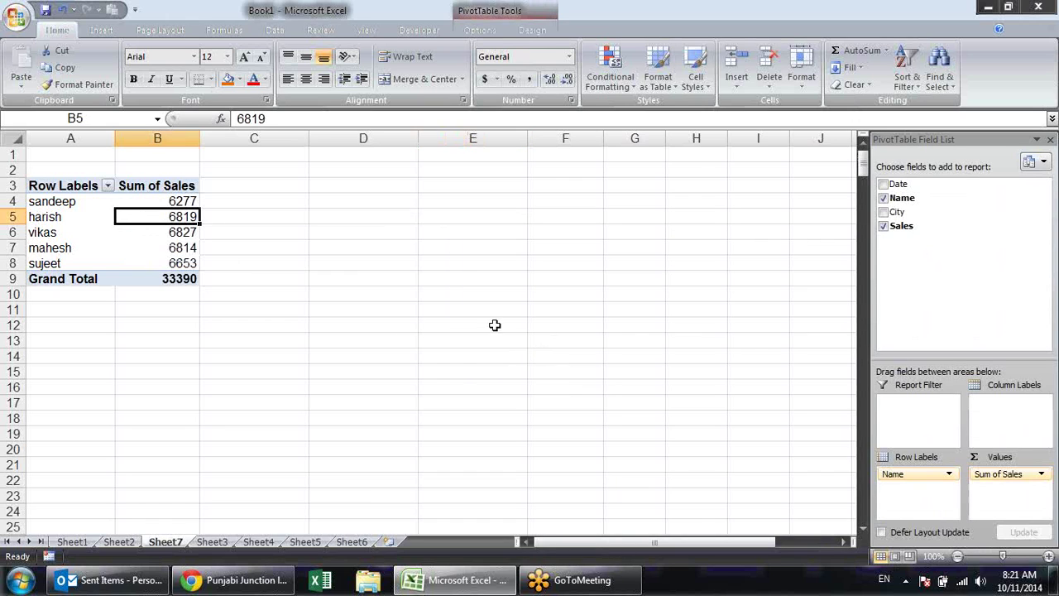
click(170, 203)
click(155, 218)
click(149, 240)
drag(161, 260, 159, 248)
Recheck each name's sales total down to B8, then select the first name in A4
click(180, 220)
click(179, 203)
click(177, 219)
click(165, 247)
click(159, 265)
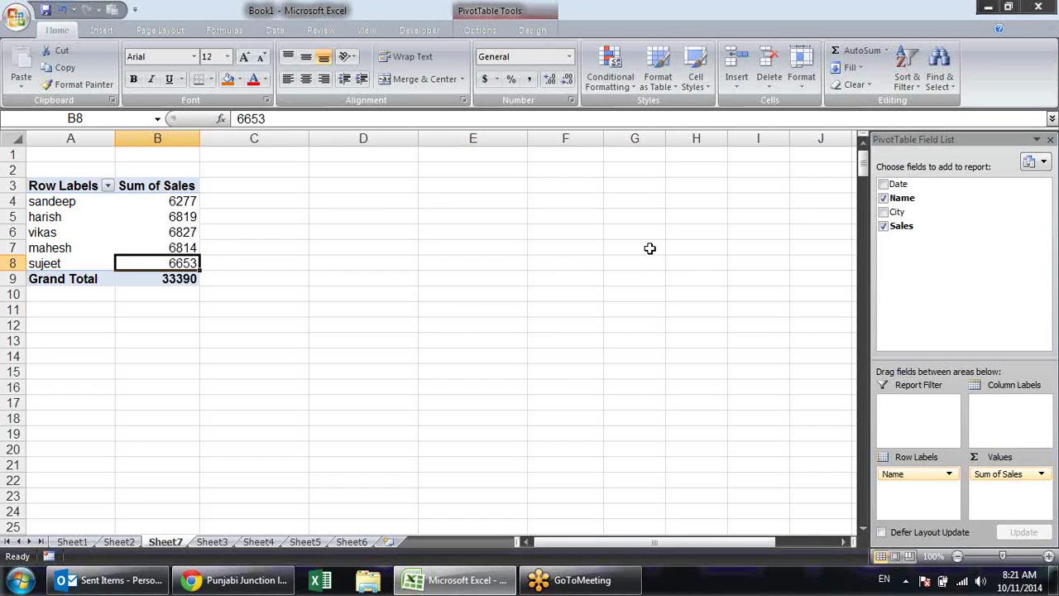
click(89, 193)
click(90, 201)
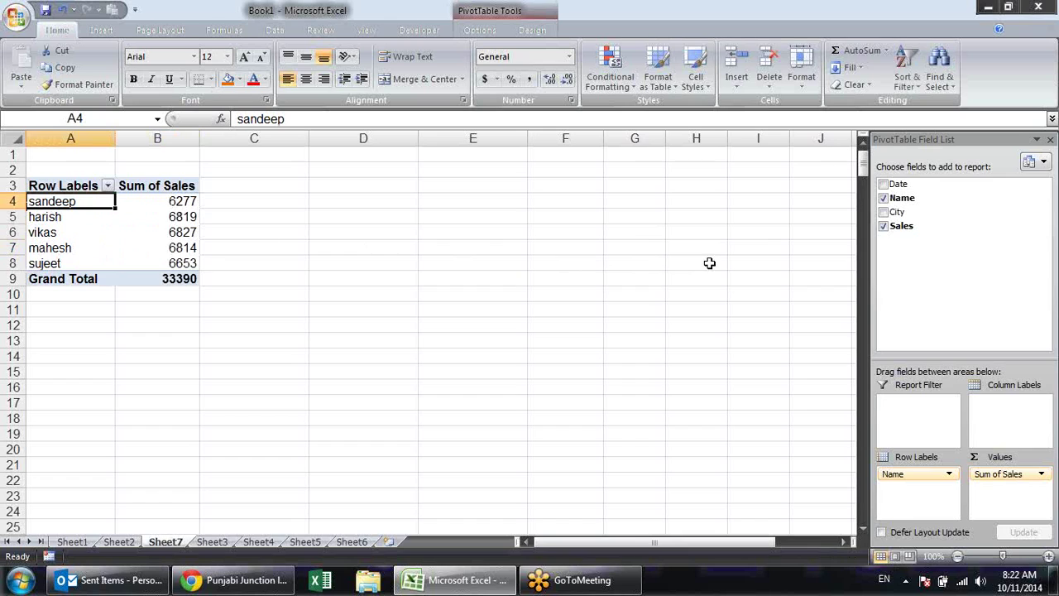
Add City to the pivot, try it in Row Labels, and settle it in Column Labels
click(884, 212)
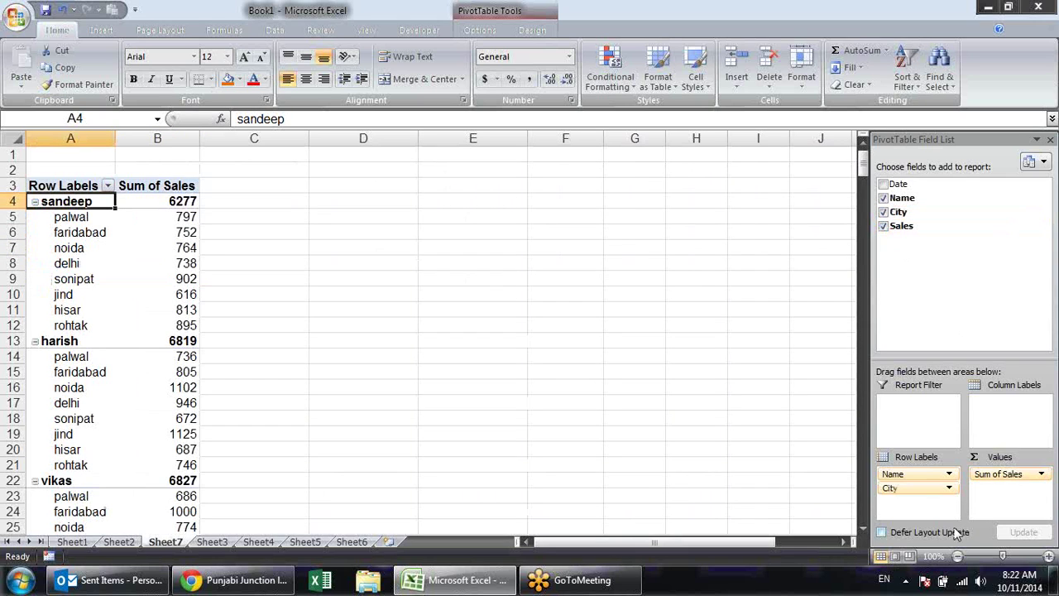
drag(893, 488, 1024, 431)
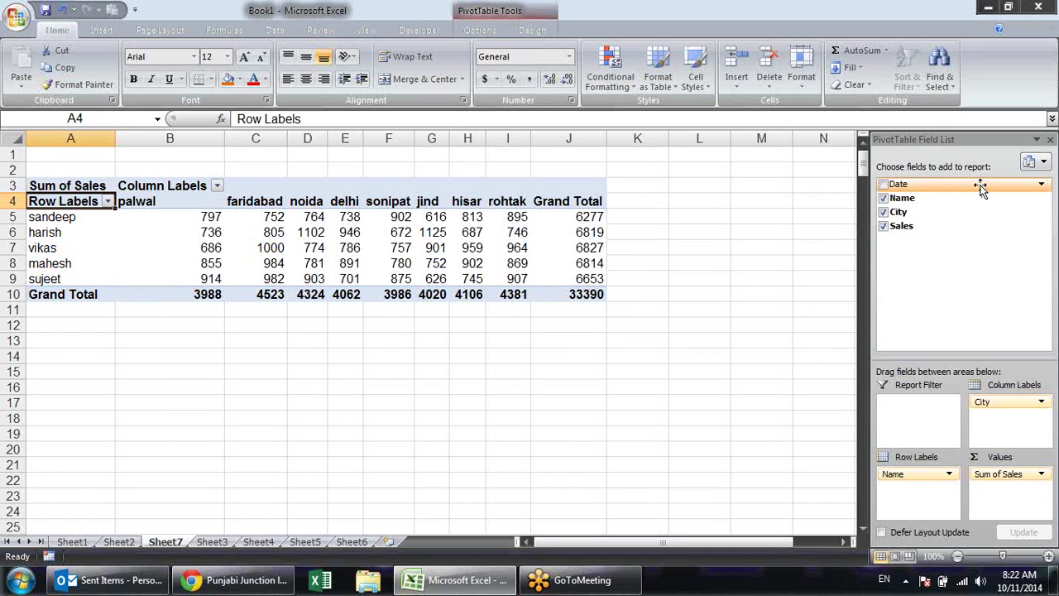
drag(982, 403, 918, 490)
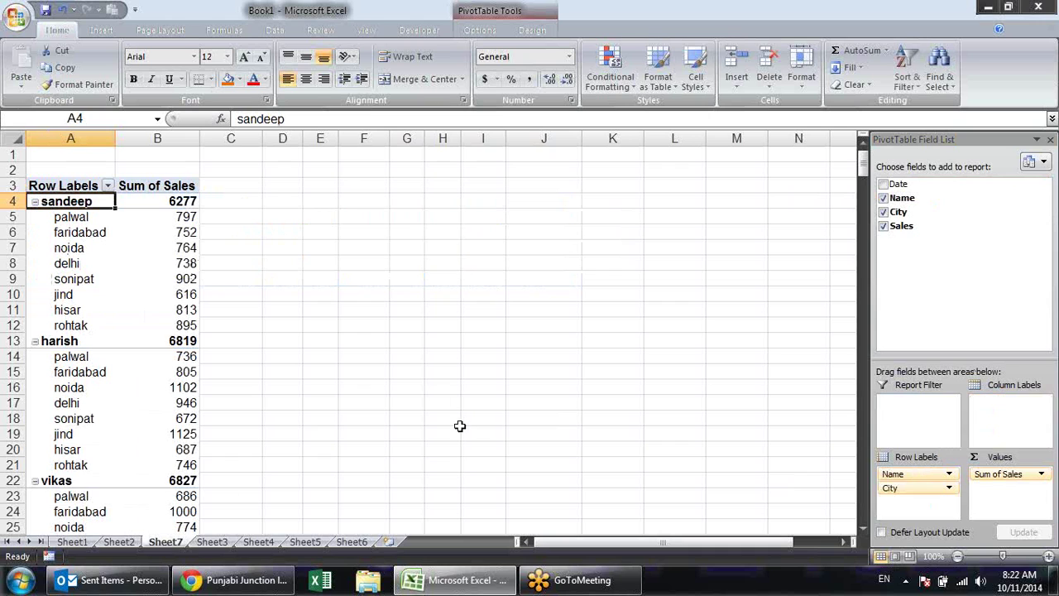
drag(898, 488, 1022, 418)
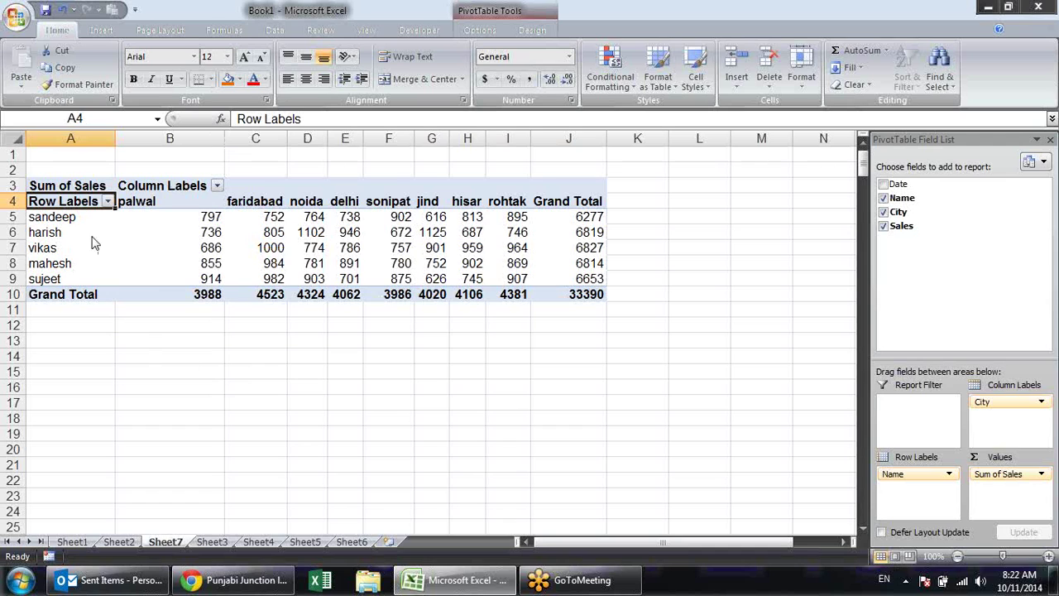
Arrow through the city values, from palwal across to the row totals and grand total 33390
key(Down)
key(Right)
key(Left)
key(Right)
key(Up)
key(Down)
key(Down)
key(Up)
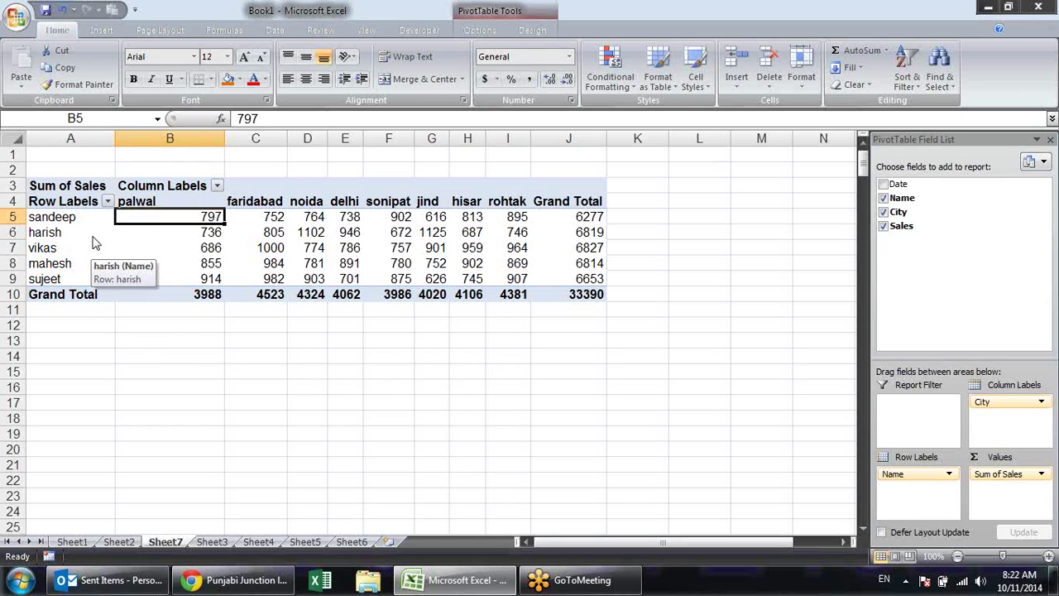
key(Right)
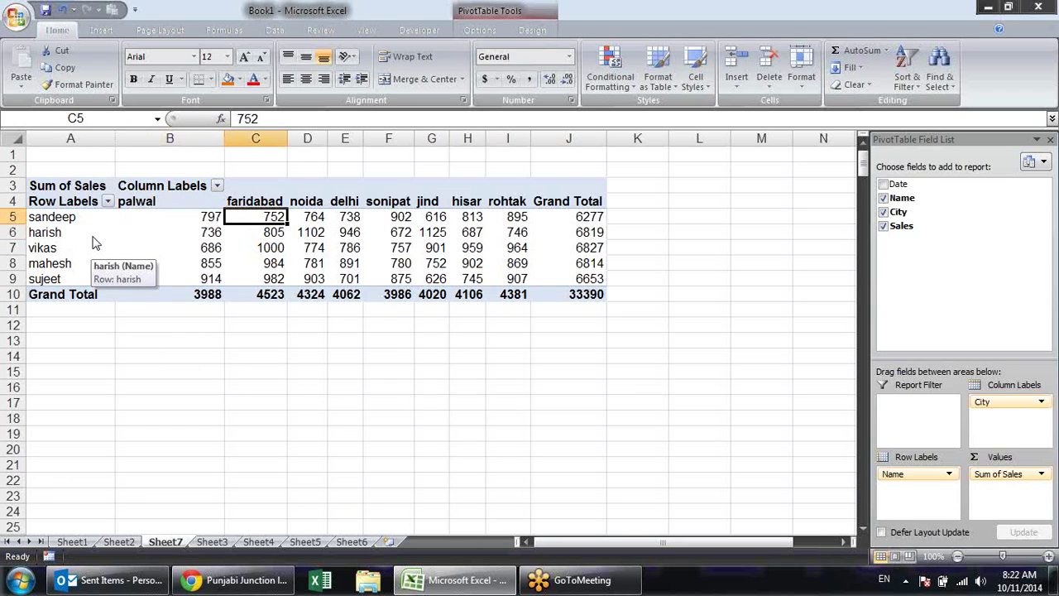
key(Right)
key(Right)
key(Right)
key(Right)
key(Right)
key(Right)
key(Right)
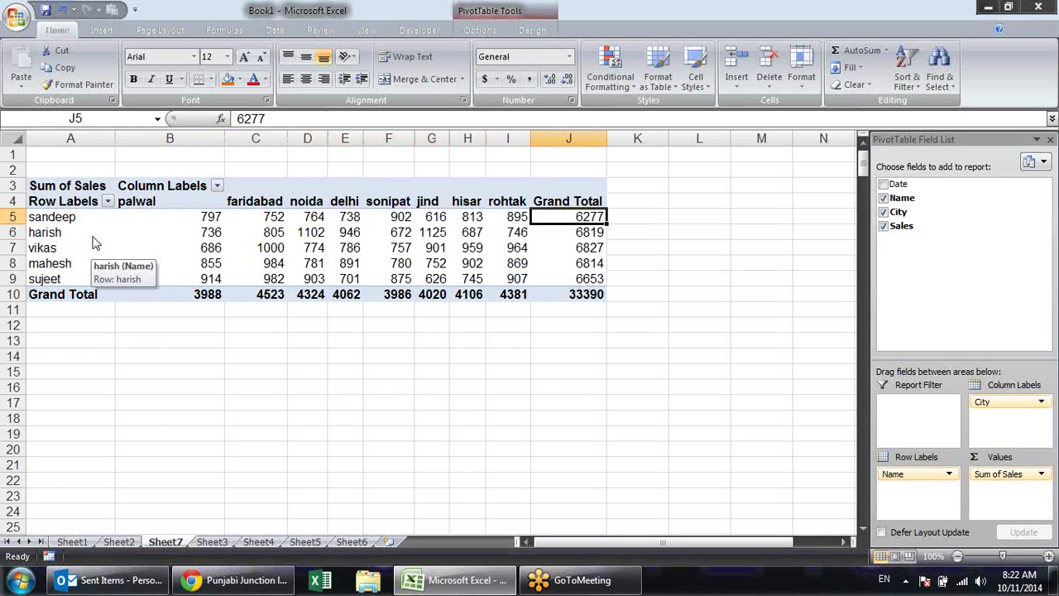
key(Down)
key(Down)
key(Down)
key(Down)
key(Down)
key(Left)
key(Left)
key(Left)
key(Left)
key(Left)
key(Left)
key(Left)
key(Left)
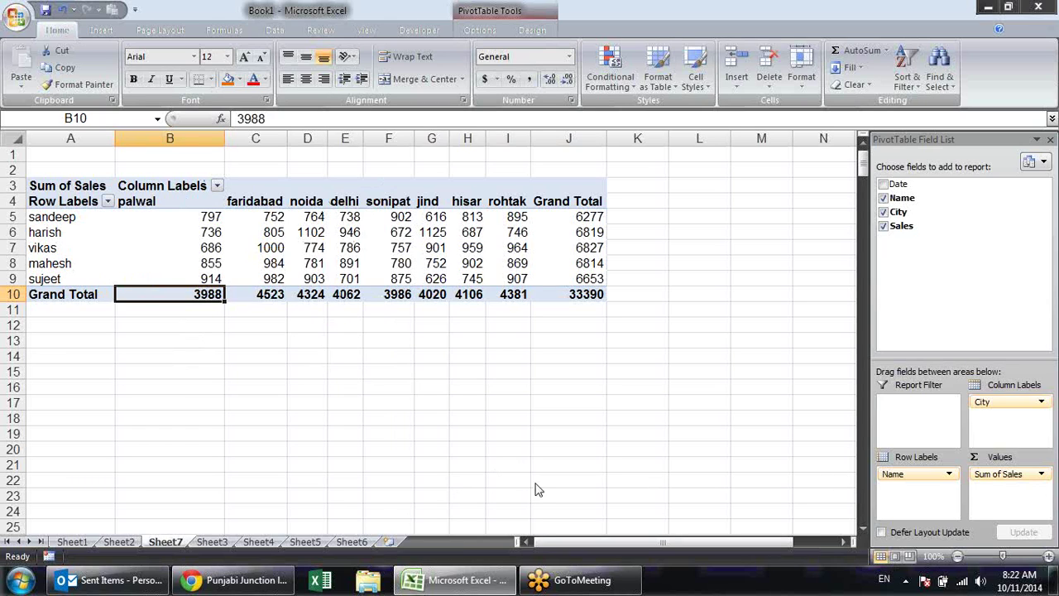
Move City to the rows, drag it out of the pivot, and put Name back in Row Labels
mouse_move(996, 407)
mouse_down()
mouse_move(912, 496)
mouse_move(995, 415)
mouse_up()
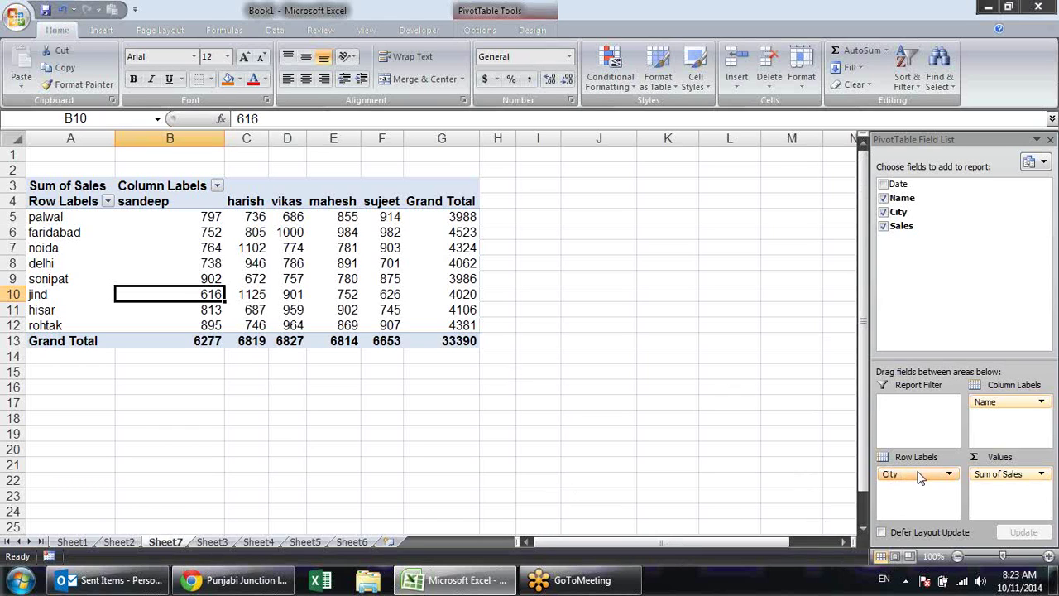
drag(921, 478, 767, 244)
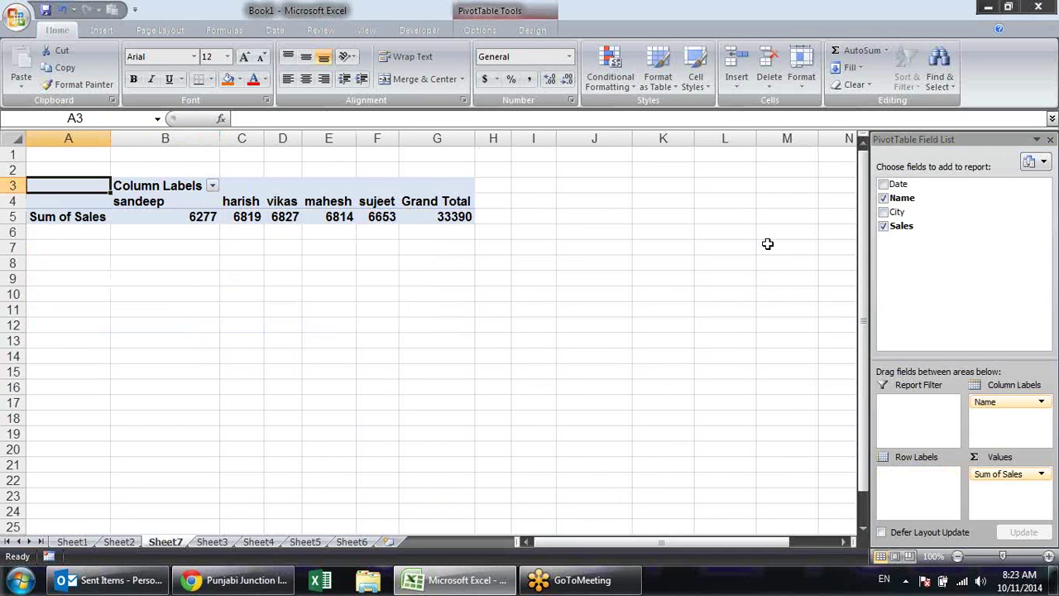
drag(1003, 402, 915, 480)
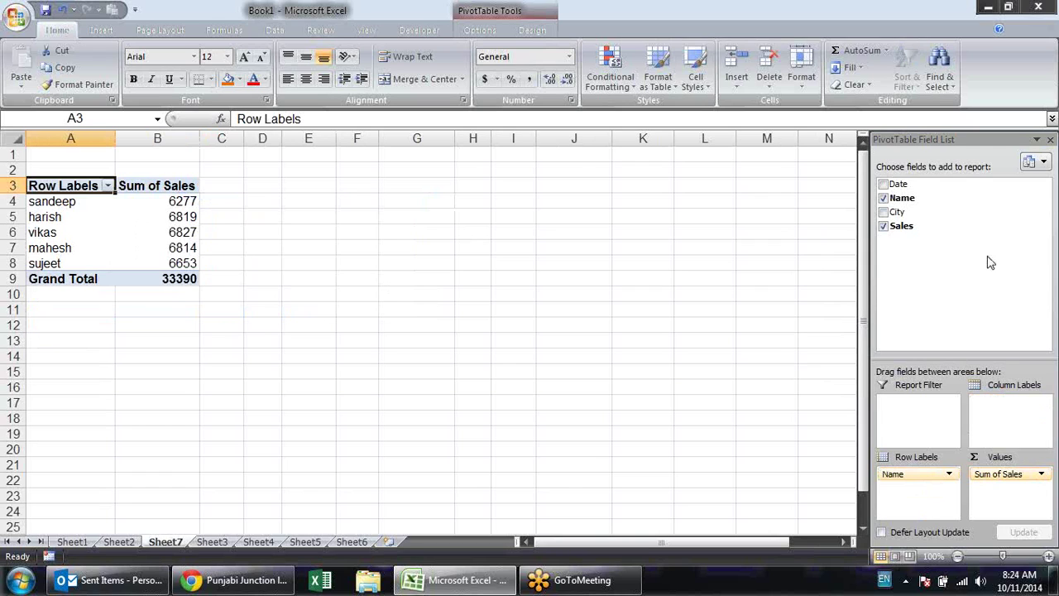
Add Date to the rows, remove it again, and nest City under each name
click(883, 183)
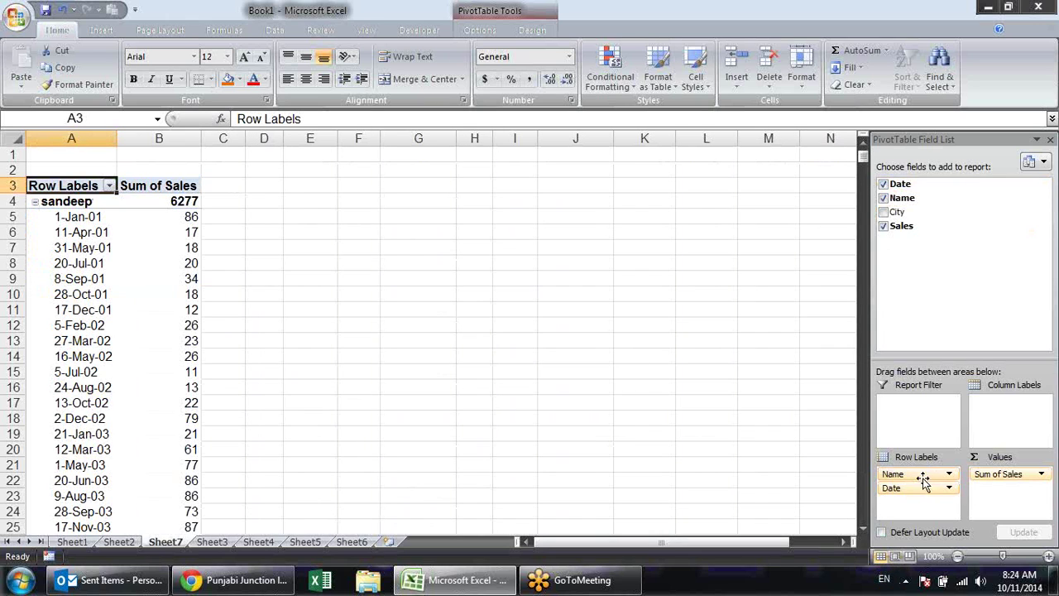
drag(925, 488, 935, 435)
drag(902, 213, 905, 496)
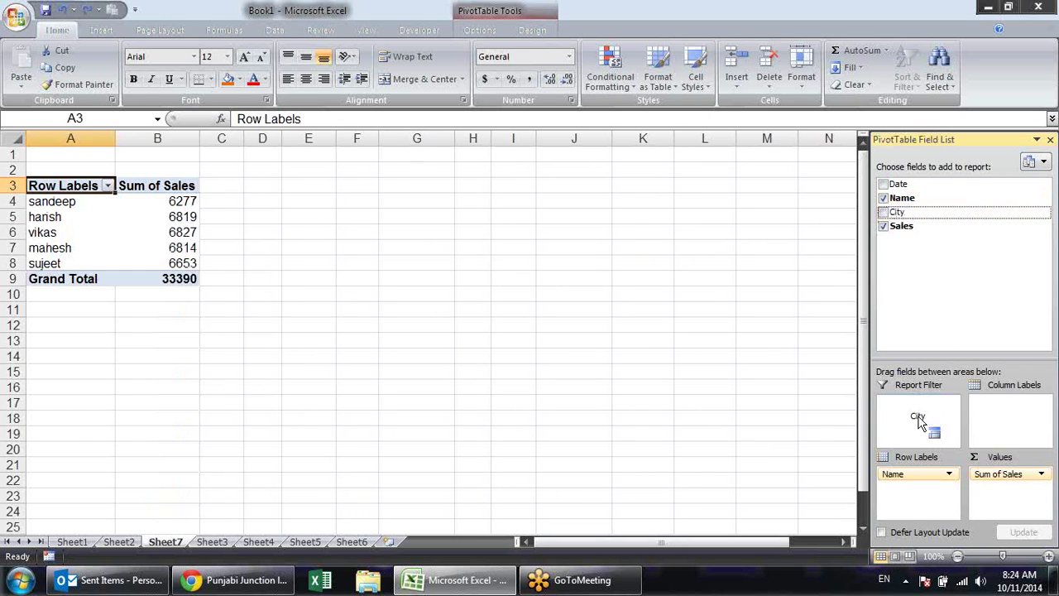
Look over the city rows and sales values under each name
click(70, 201)
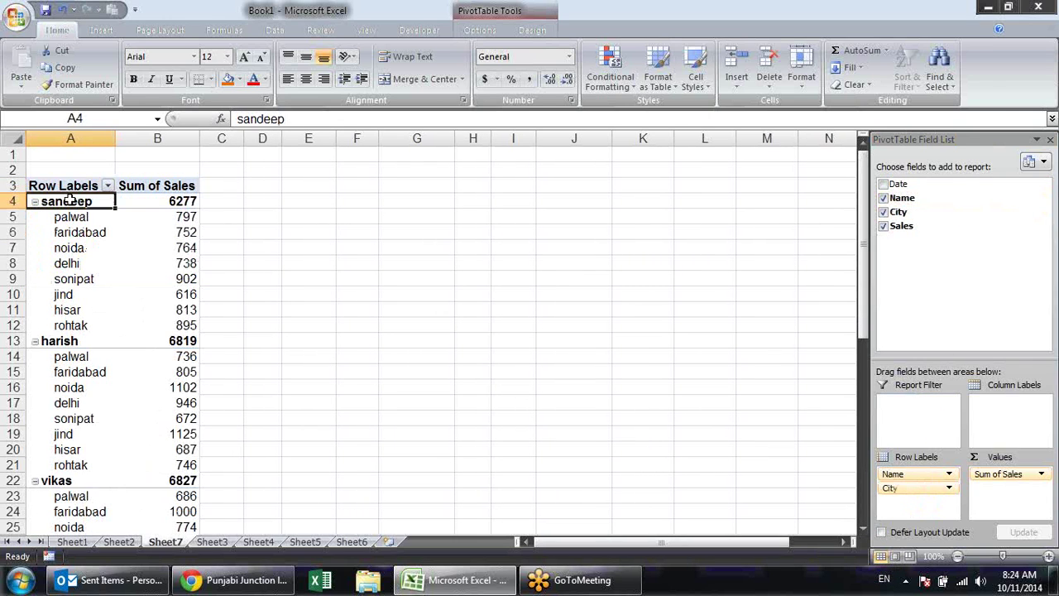
click(78, 217)
click(172, 217)
click(101, 234)
click(164, 234)
click(87, 248)
click(172, 250)
click(91, 278)
click(176, 279)
click(72, 308)
Check the palwal entries, such as vikas 686 and sujeet 914, then drag City out of the rows
drag(886, 479, 916, 470)
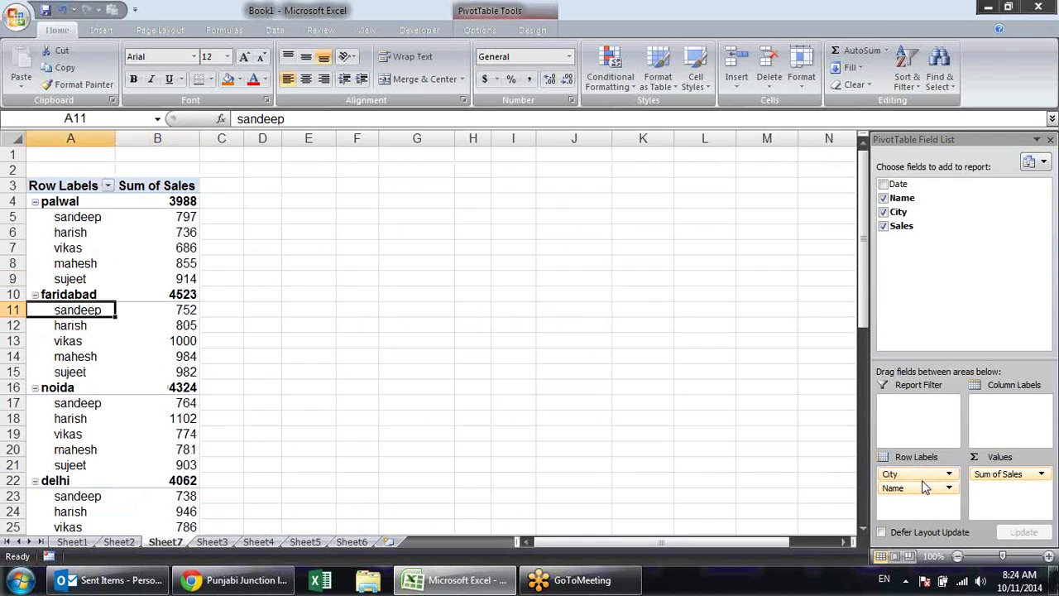
click(65, 204)
click(99, 233)
click(82, 248)
click(166, 246)
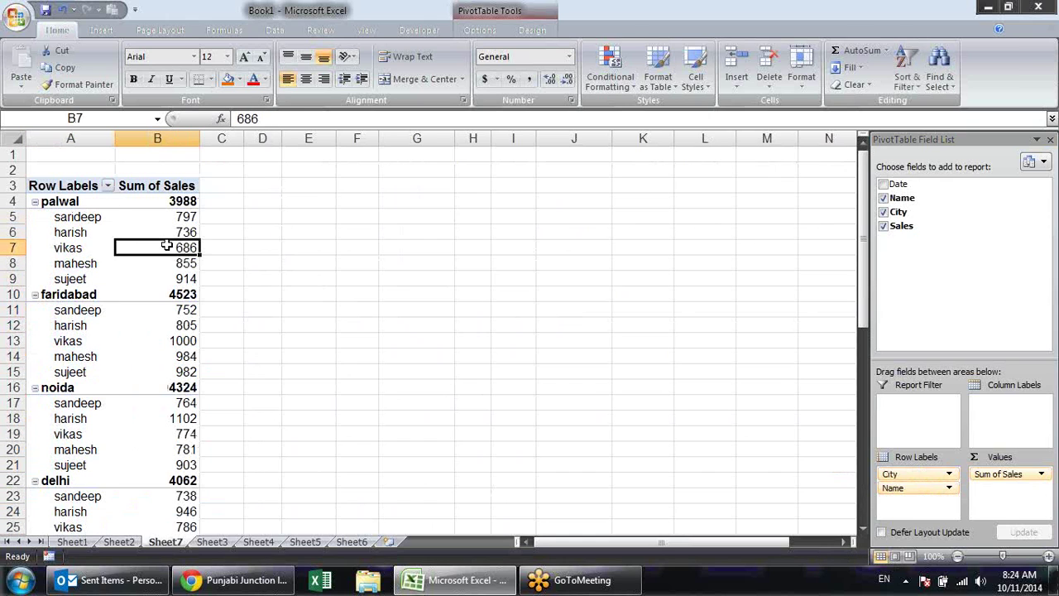
click(83, 278)
click(158, 277)
drag(943, 475, 711, 430)
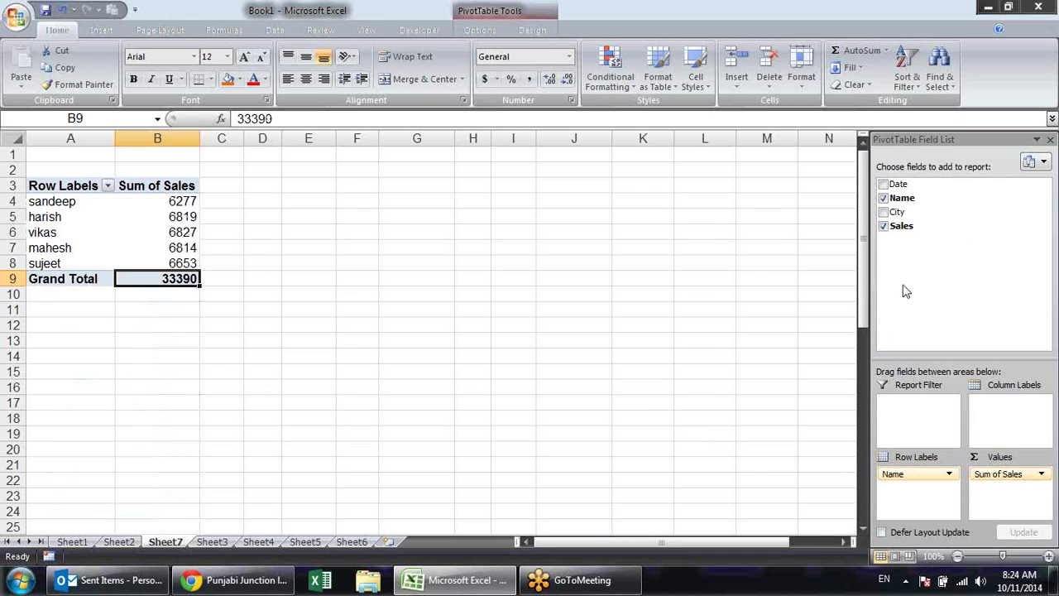
Put Date above Name in Row Labels so each date groups its salesperson, e.g. 1-Jan-01 sandeep 86
drag(899, 184, 922, 496)
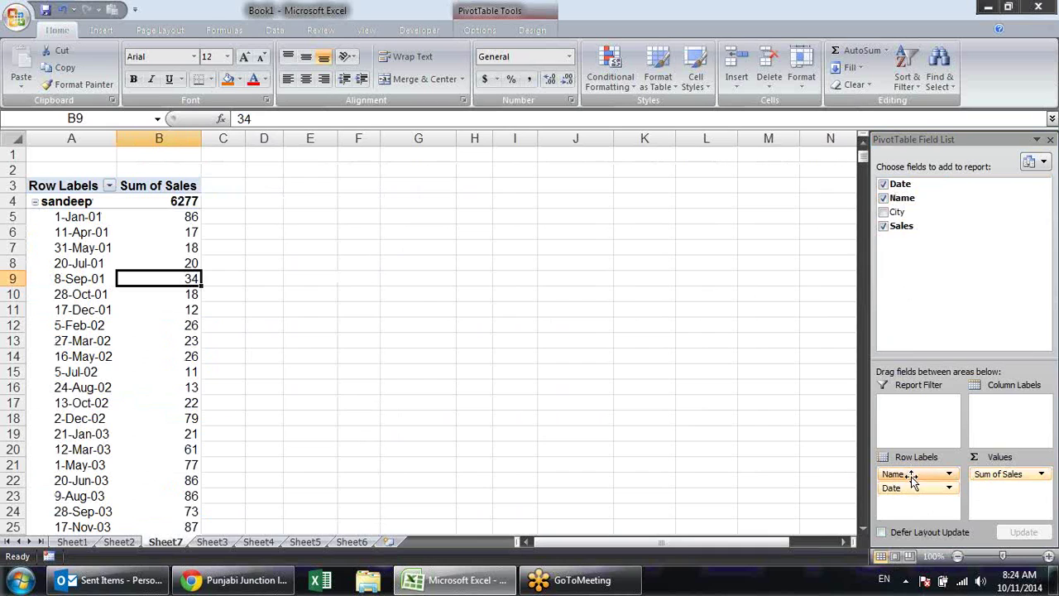
mouse_move(910, 486)
mouse_down()
mouse_move(905, 467)
mouse_move(918, 475)
mouse_up()
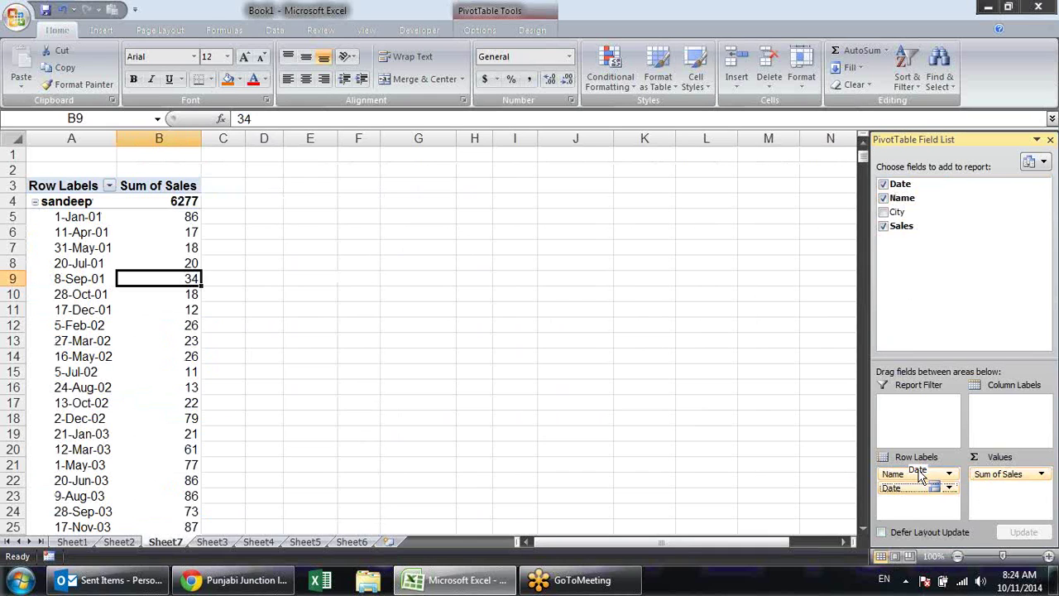
drag(919, 477, 916, 470)
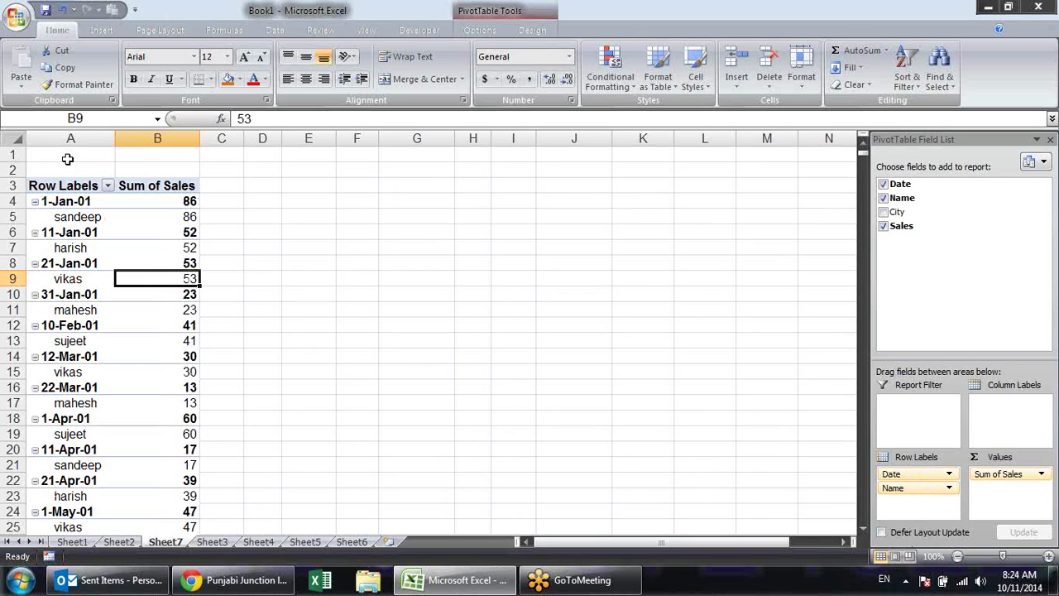
click(70, 202)
click(97, 220)
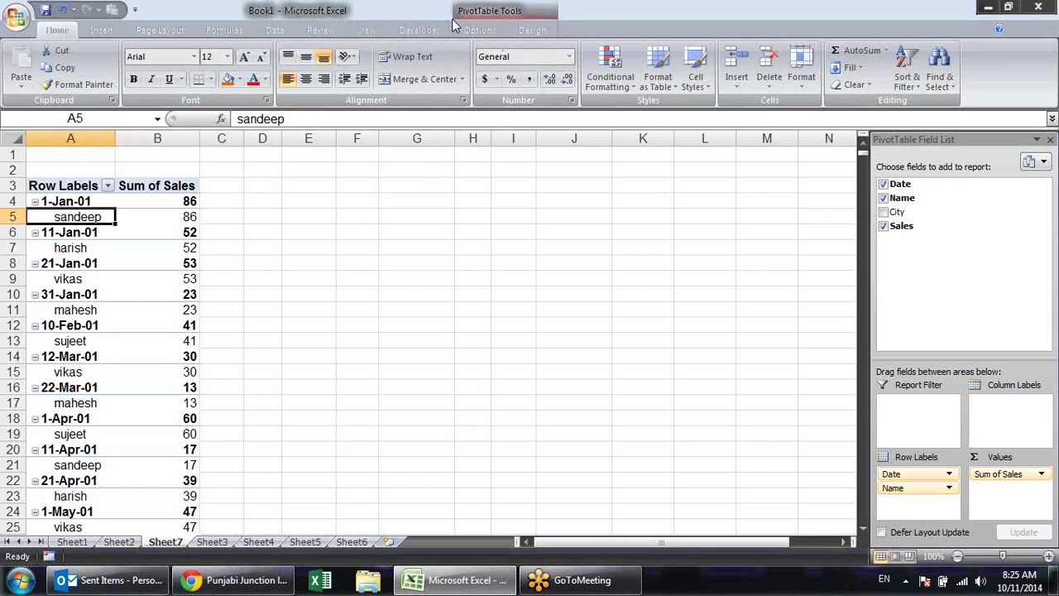
Switch between the PivotTable Design and Options ribbons, then select 1-Jan-01 in A4 so Date is active
click(516, 30)
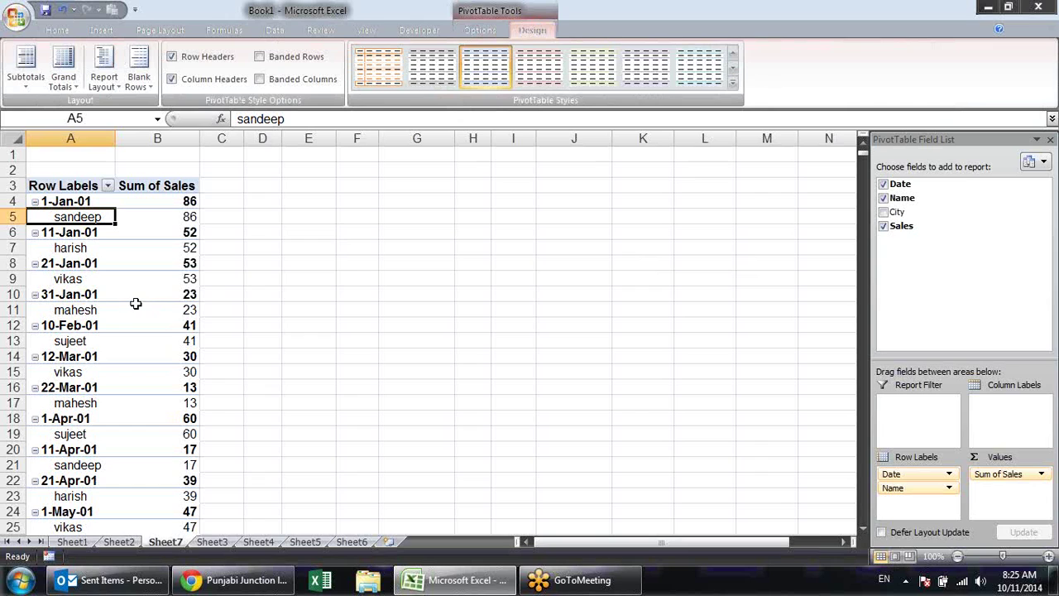
click(488, 32)
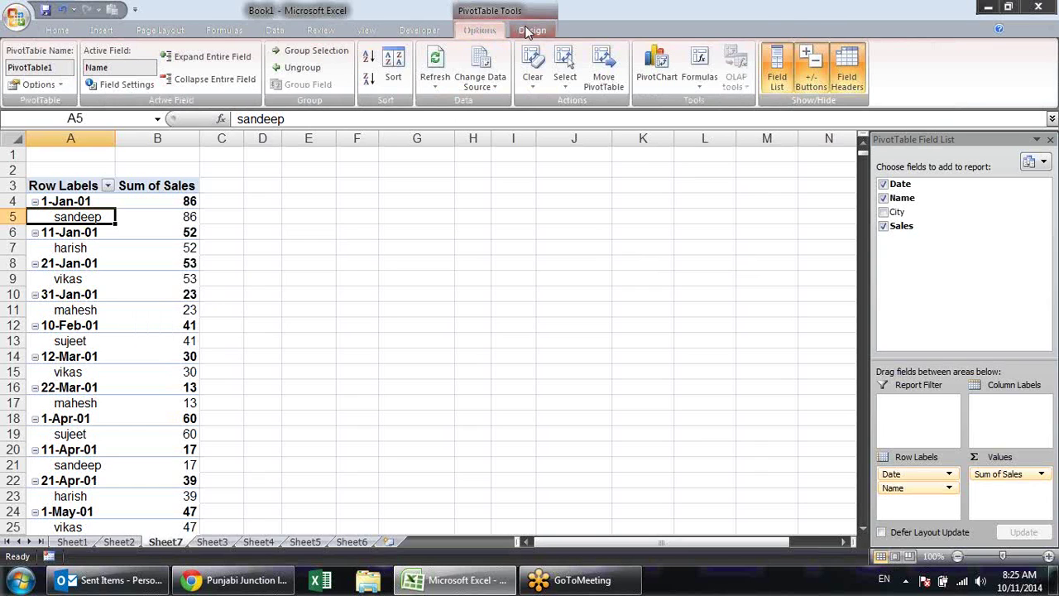
click(527, 30)
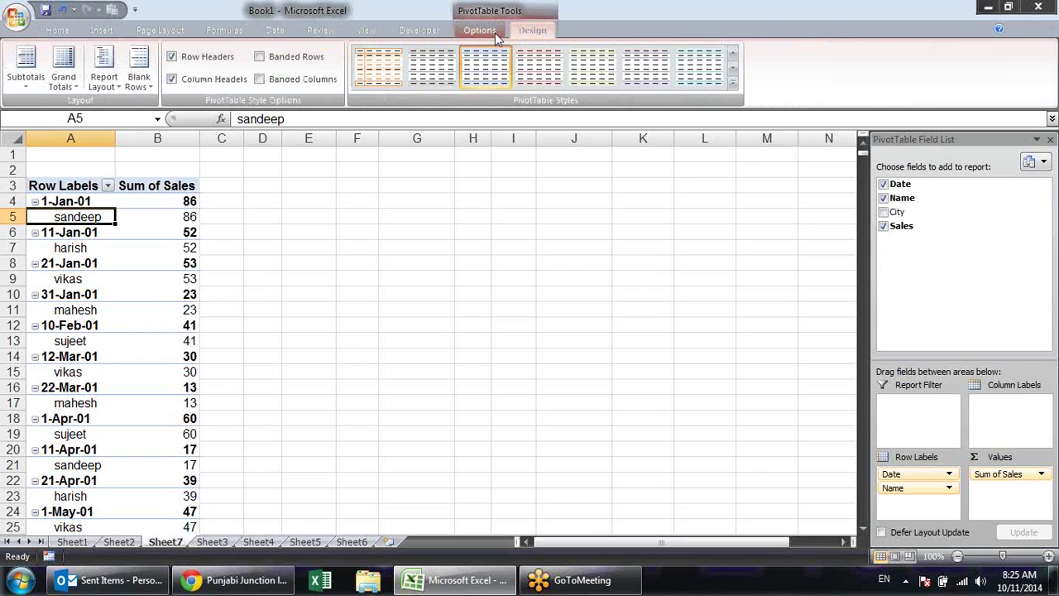
click(495, 32)
scroll(486, 29, down, 1)
scroll(494, 28, up, 1)
scroll(494, 28, down, 1)
scroll(493, 30, up, 1)
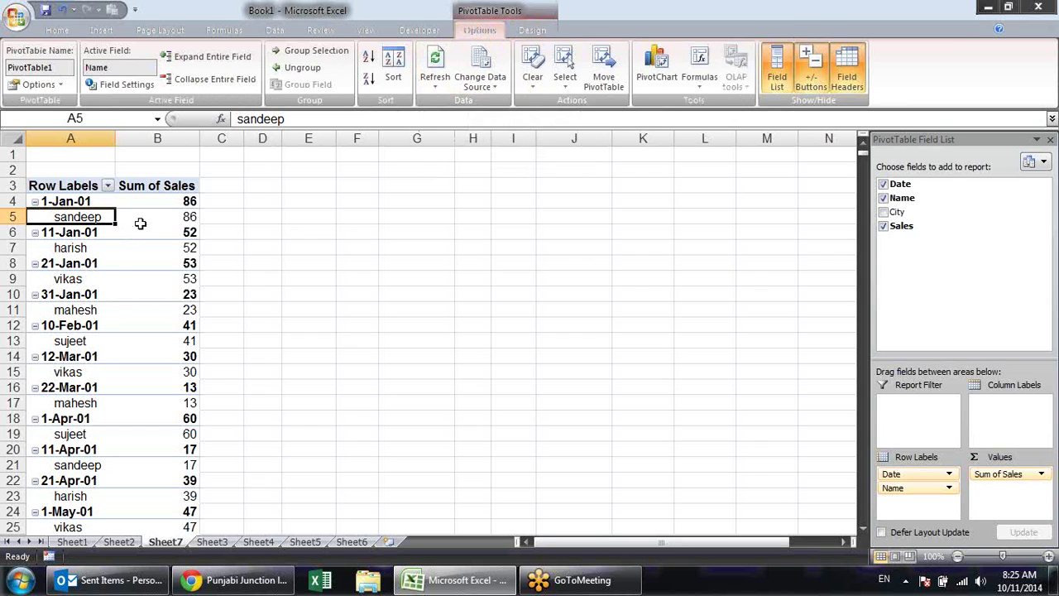
click(79, 201)
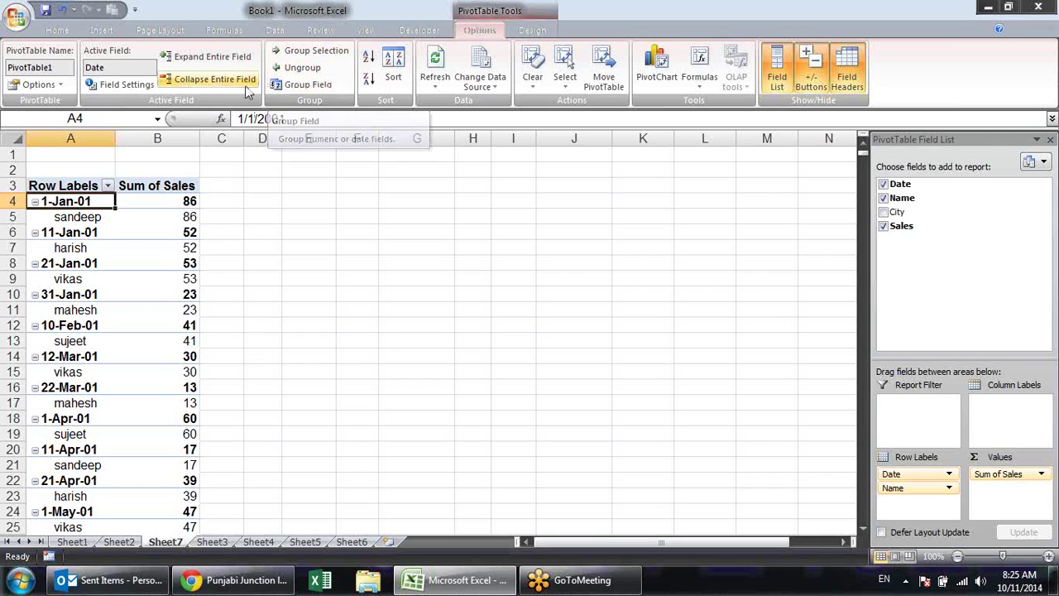
Group the Date field by Months in the Grouping dialog
click(299, 90)
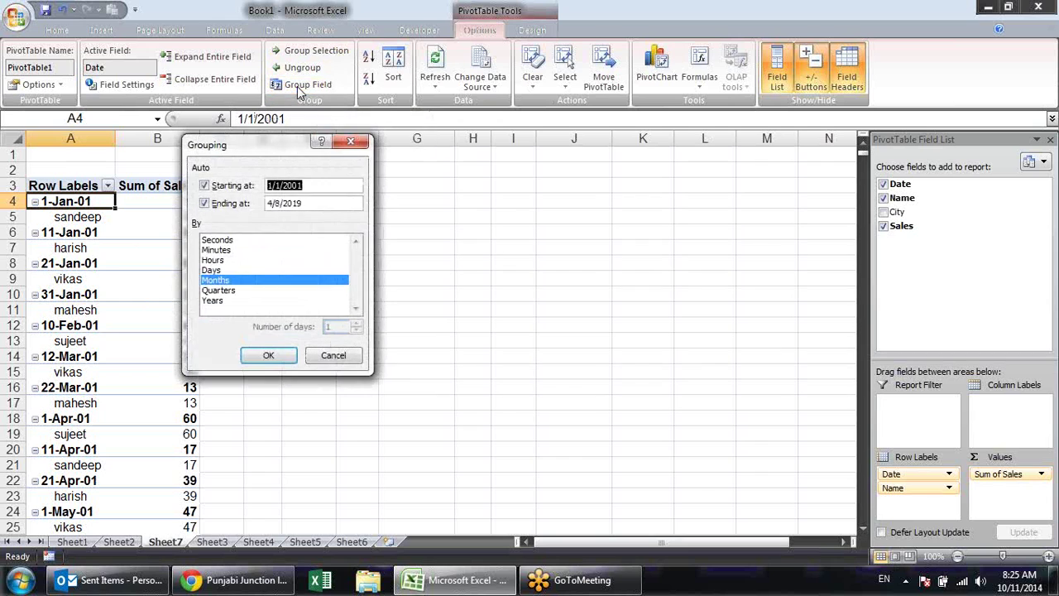
drag(249, 134, 332, 140)
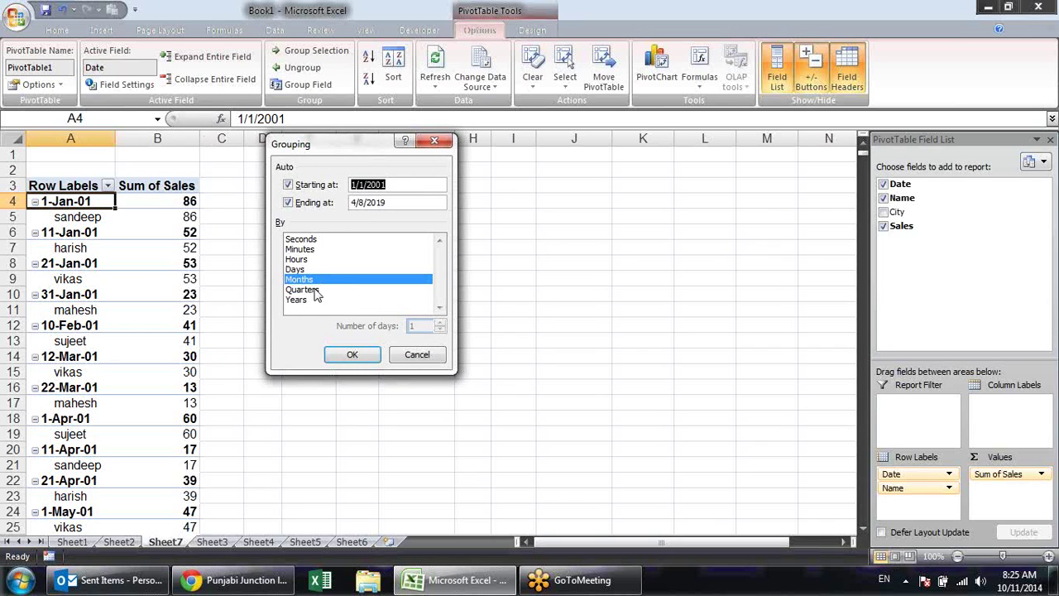
click(352, 356)
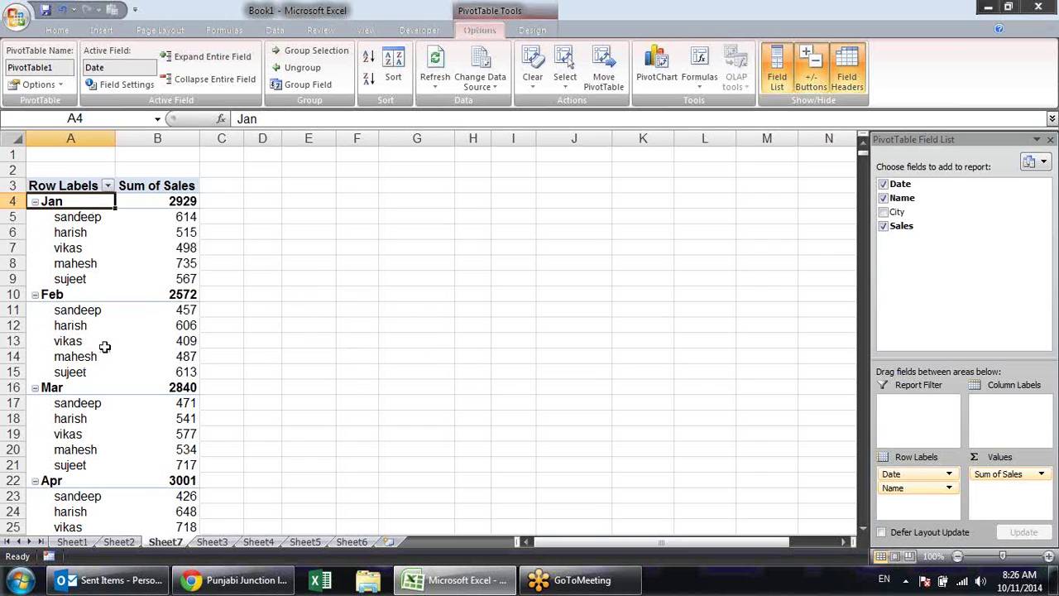
Scroll through the monthly groups Jan to Dec, each with its names beneath
scroll(104, 346, down, 4)
scroll(104, 340, down, 1)
scroll(108, 341, down, 2)
scroll(113, 340, down, 3)
scroll(112, 340, down, 3)
scroll(112, 340, down, 3)
scroll(114, 340, down, 3)
scroll(113, 340, up, 2)
scroll(110, 331, up, 10)
scroll(109, 319, up, 5)
scroll(103, 325, up, 2)
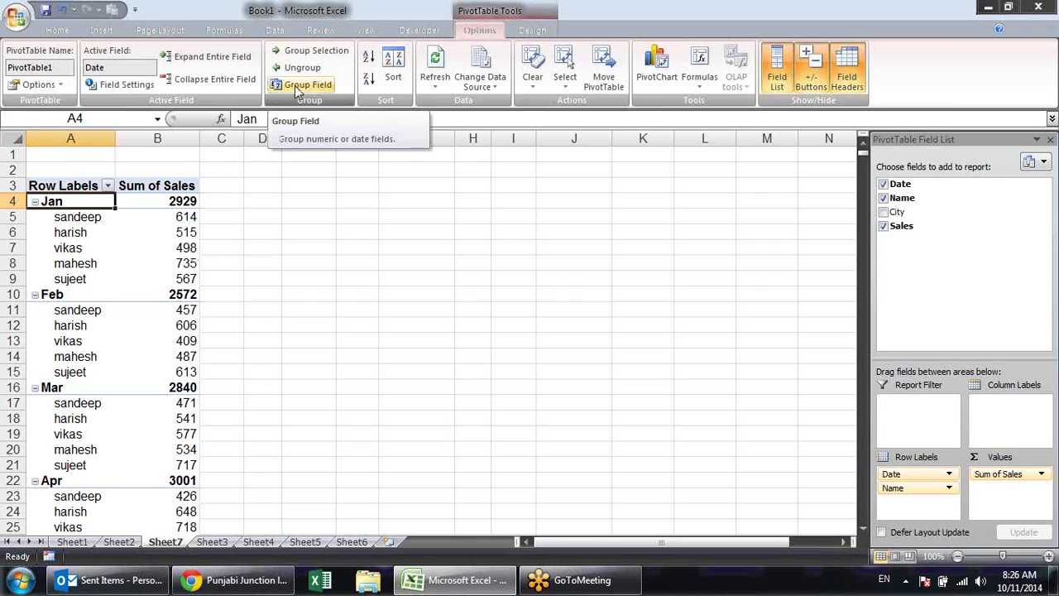
Regroup the dates by Years and Months so 2001 heads the rows, with Jan 214 beneath
click(295, 85)
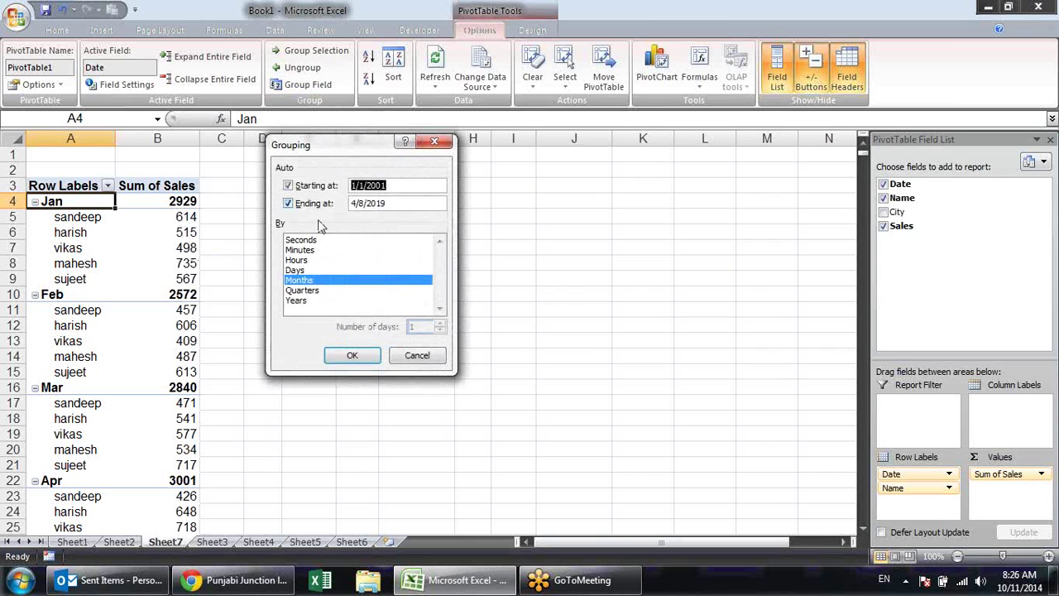
click(310, 301)
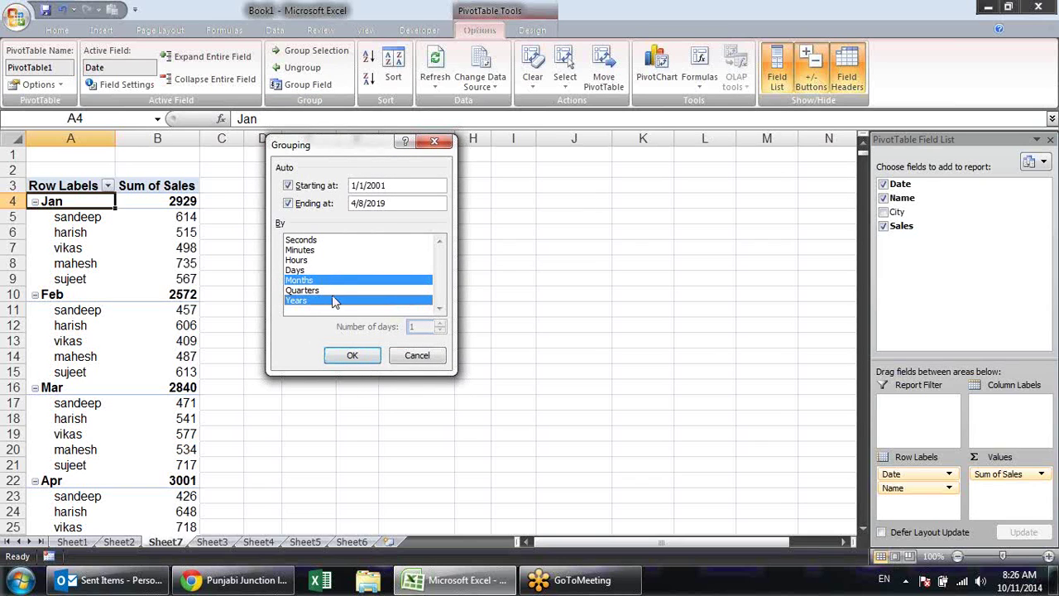
click(351, 356)
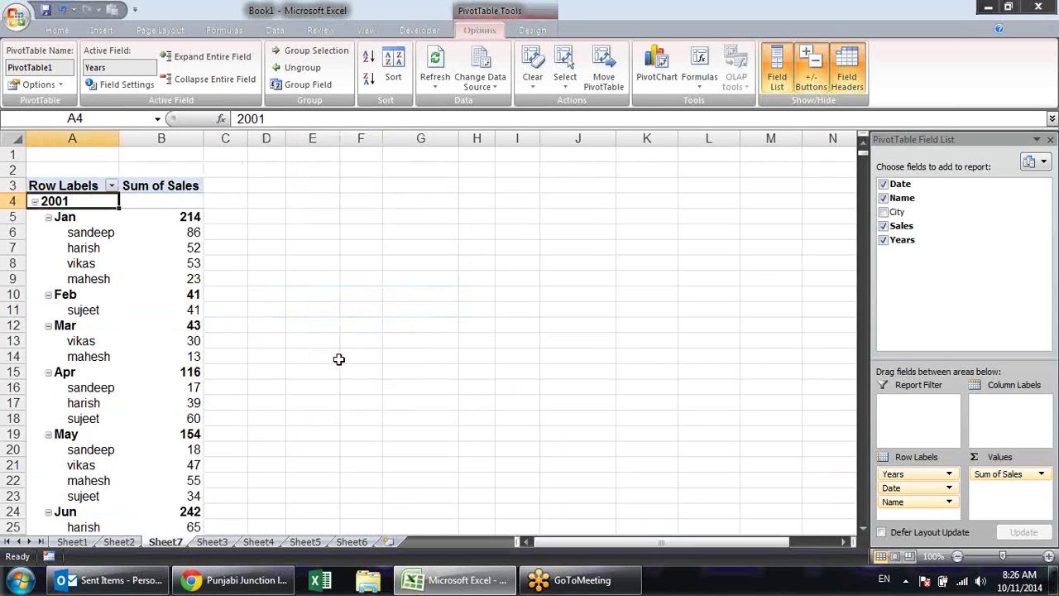
click(303, 267)
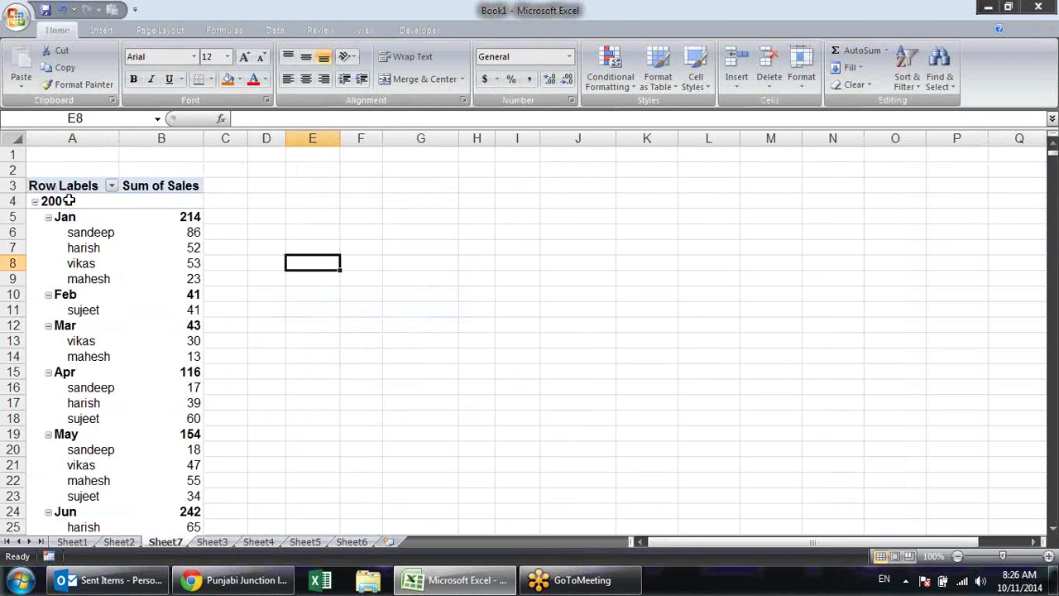
click(55, 201)
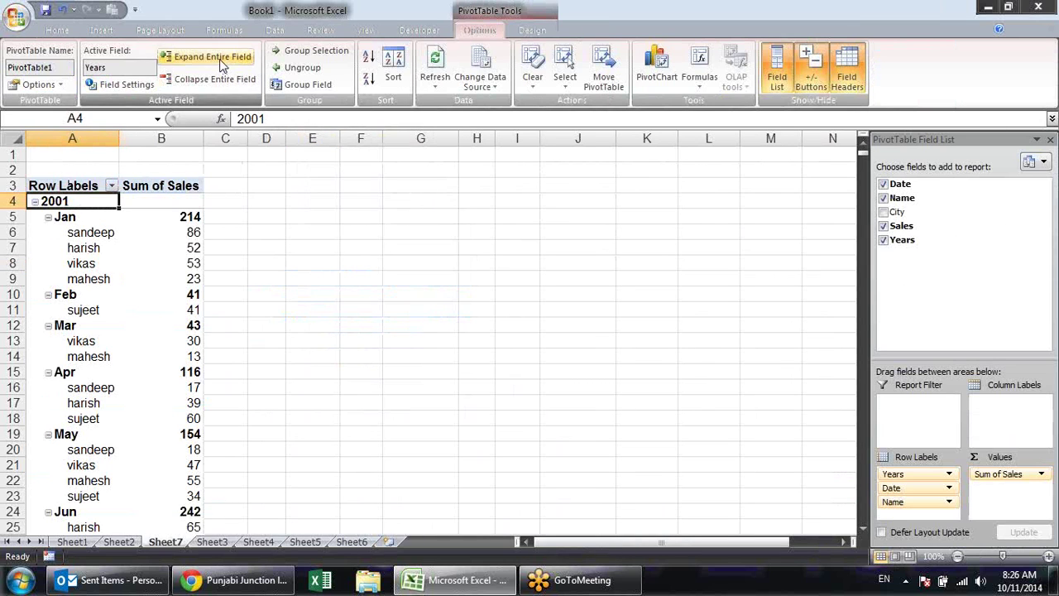
Collapse the pivot to yearly totals, then expand 2014 to inspect it and collapse it again
click(207, 83)
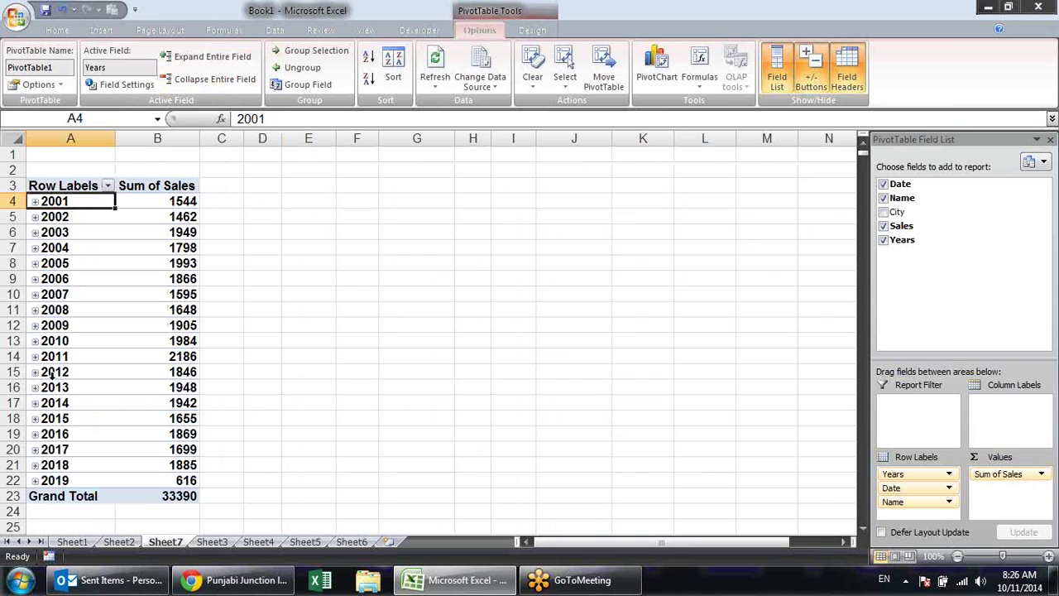
scroll(82, 327, down, 3)
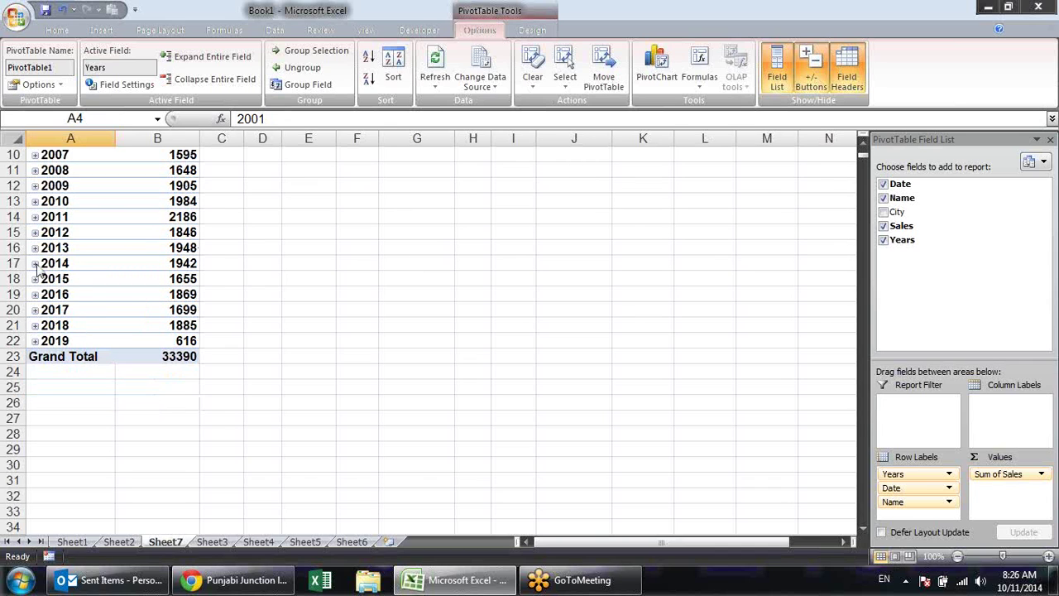
click(35, 263)
scroll(218, 269, down, 2)
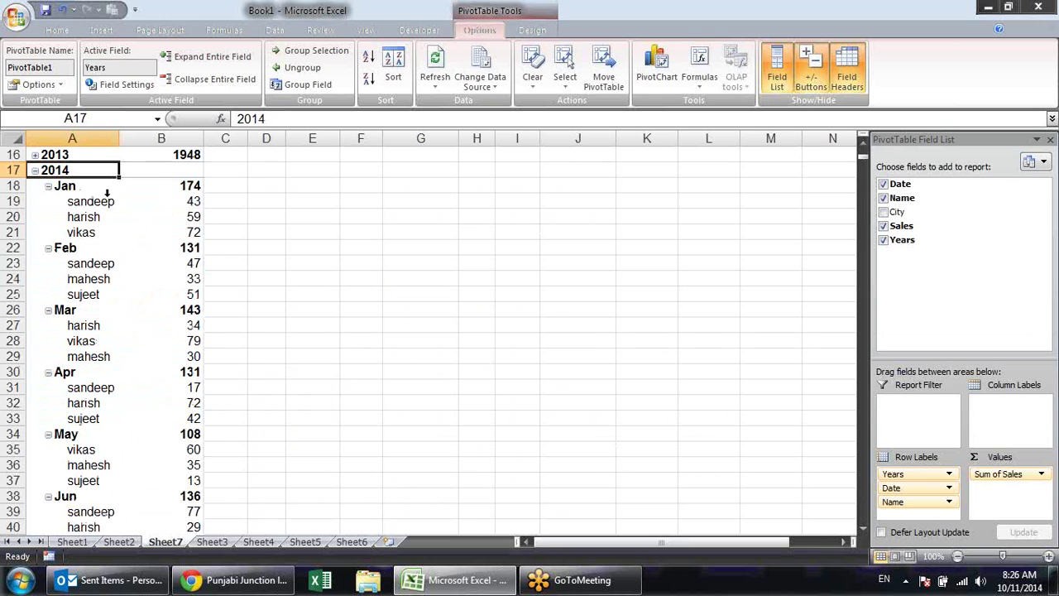
scroll(135, 335, down, 2)
scroll(134, 336, down, 2)
scroll(134, 341, down, 4)
scroll(134, 341, down, 1)
scroll(138, 343, down, 3)
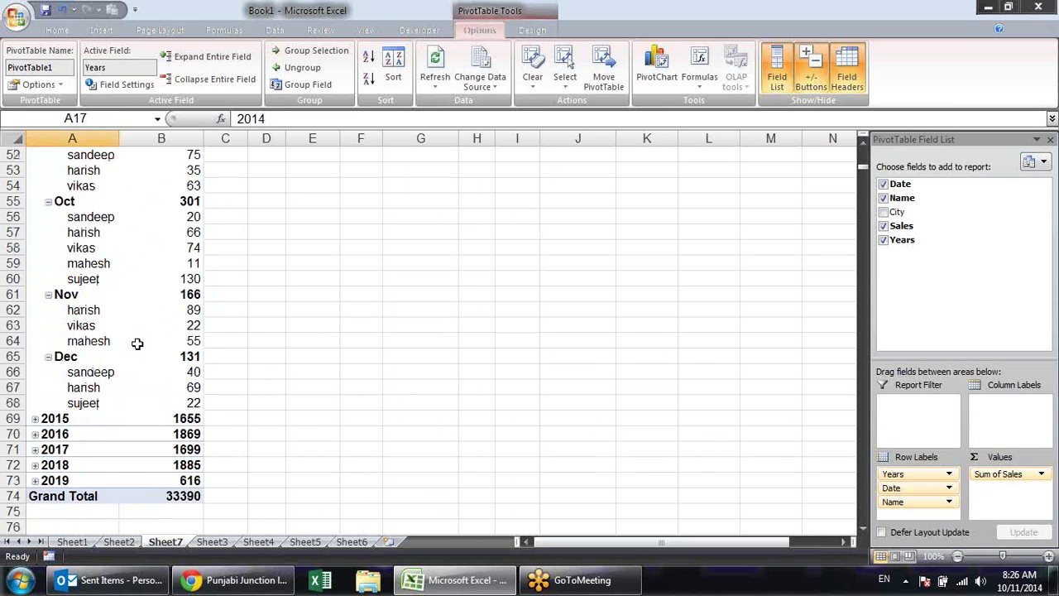
scroll(137, 343, up, 6)
scroll(137, 343, up, 6)
scroll(137, 344, up, 2)
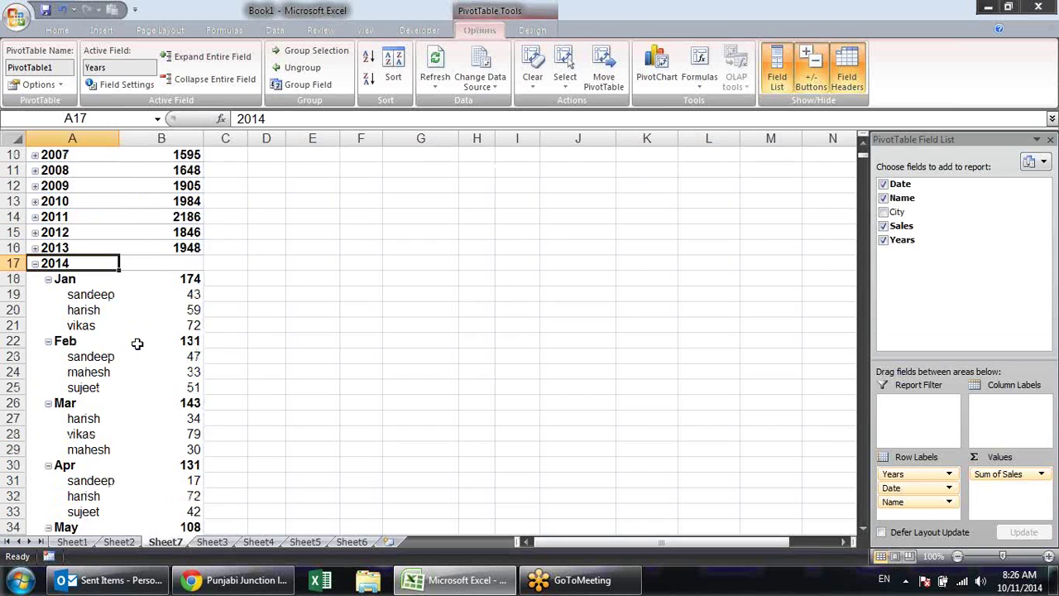
click(35, 263)
scroll(145, 219, up, 3)
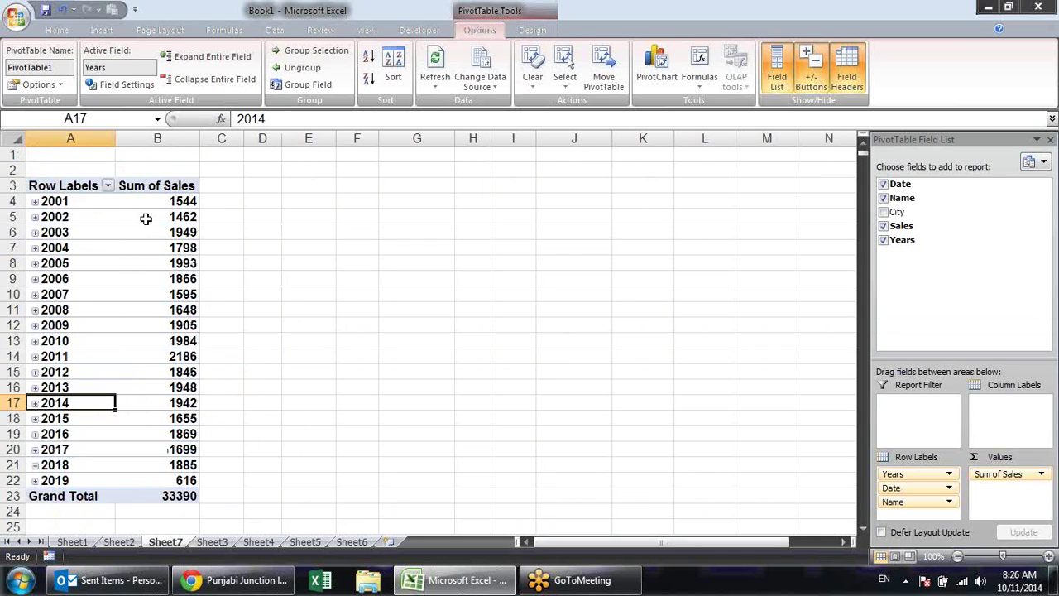
Expand 2001, then collapse all months, expand them to show names, and collapse them again
click(35, 201)
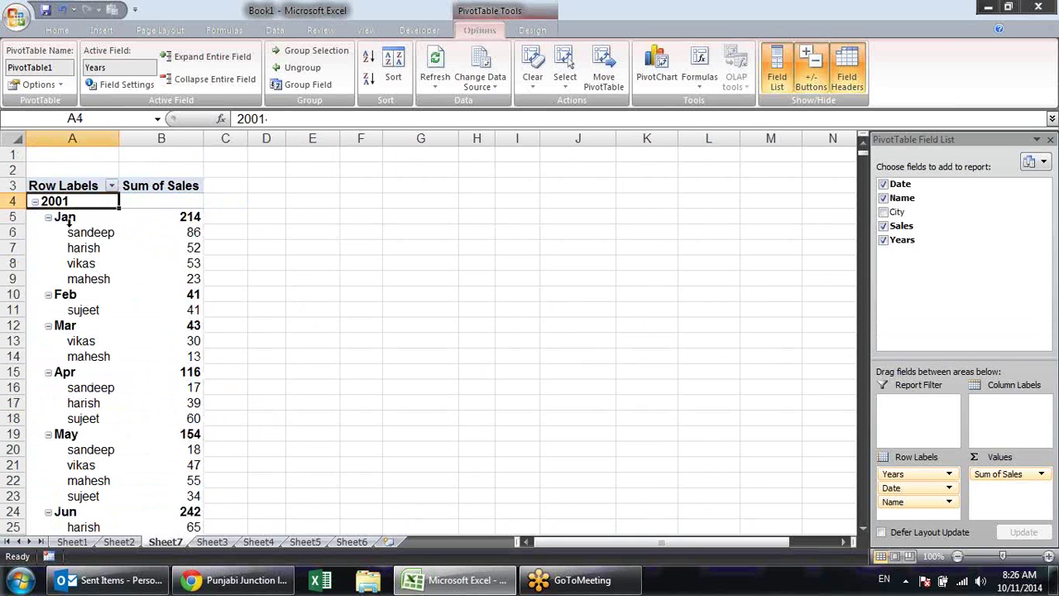
click(69, 220)
click(242, 81)
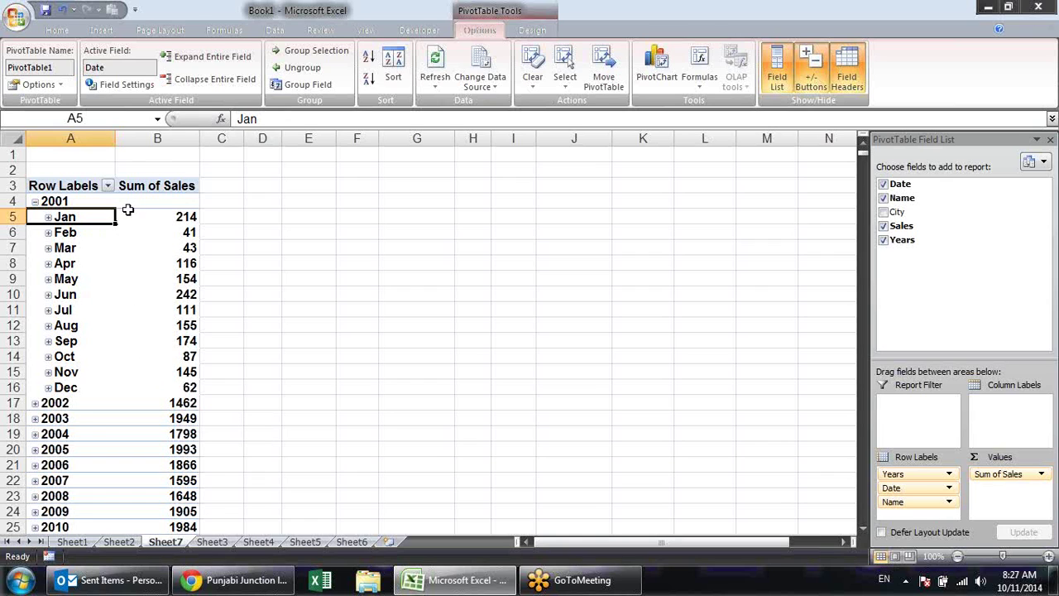
click(191, 59)
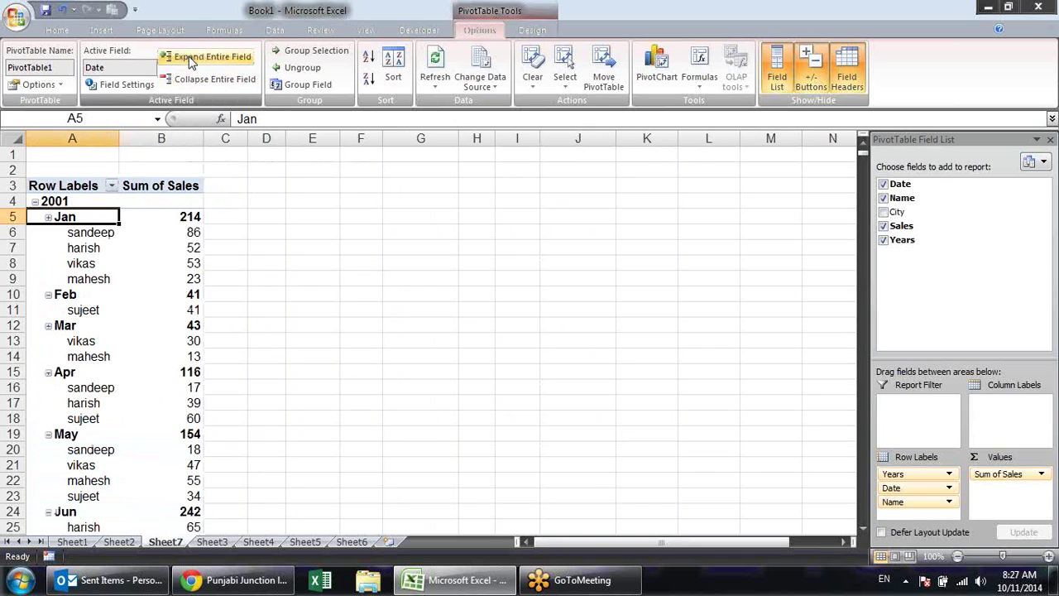
click(192, 83)
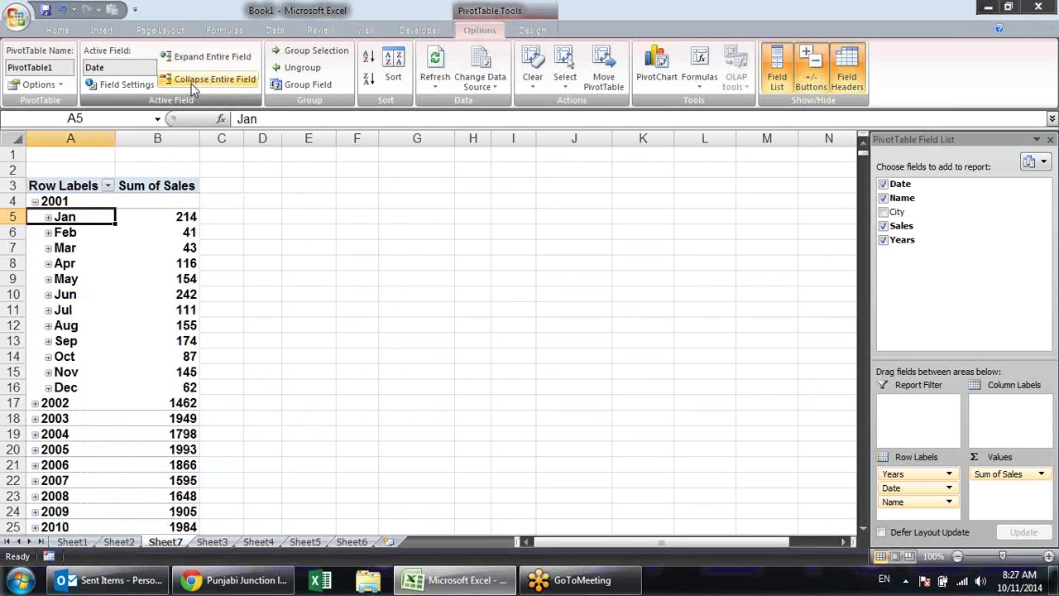
Expand 2001 and Jan to show January's per-name sales, then collapse Jan and 2001
click(35, 202)
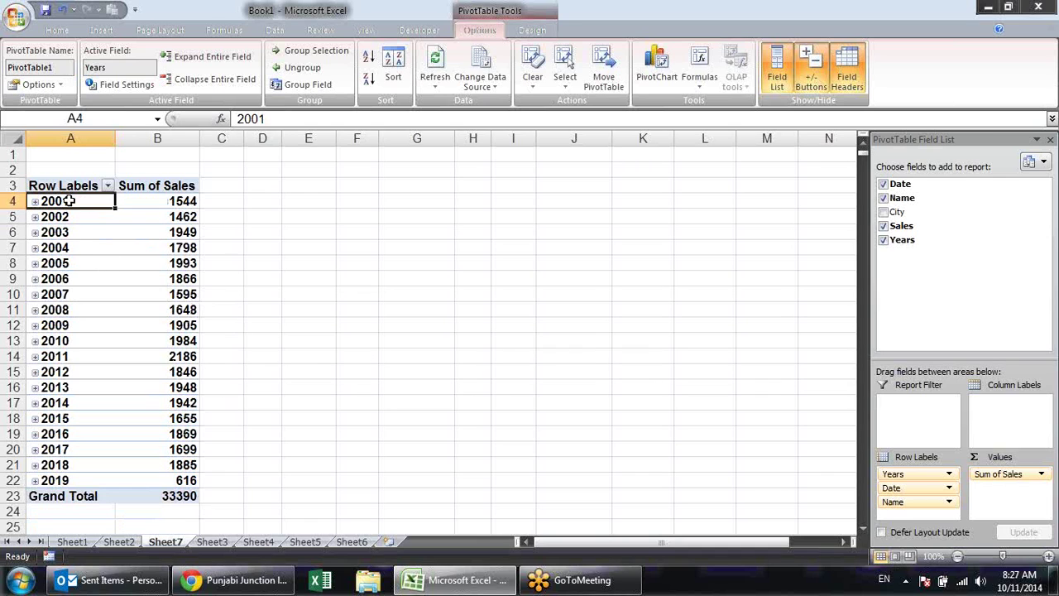
click(35, 202)
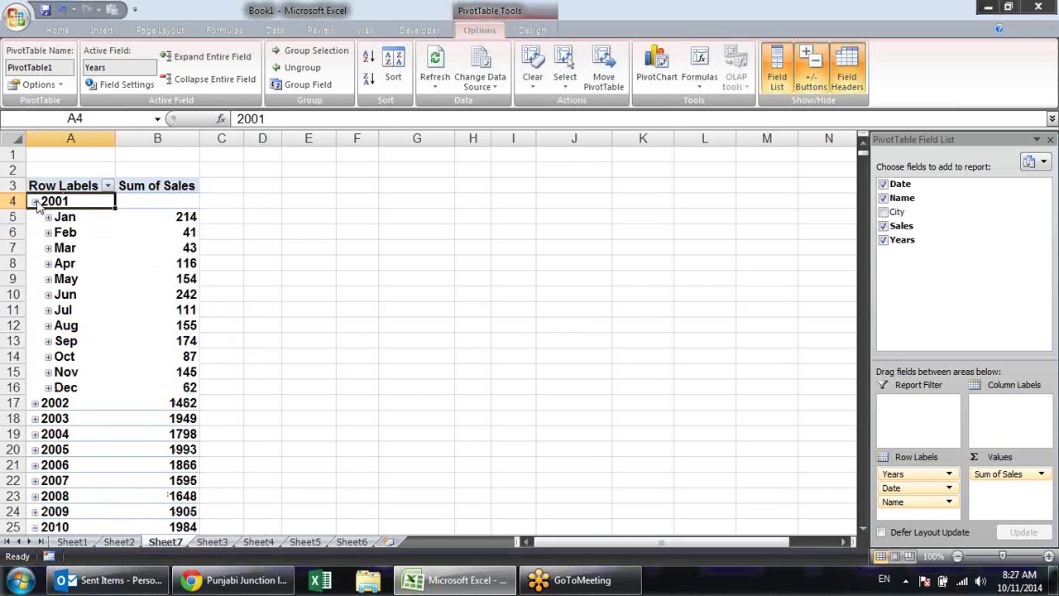
click(49, 217)
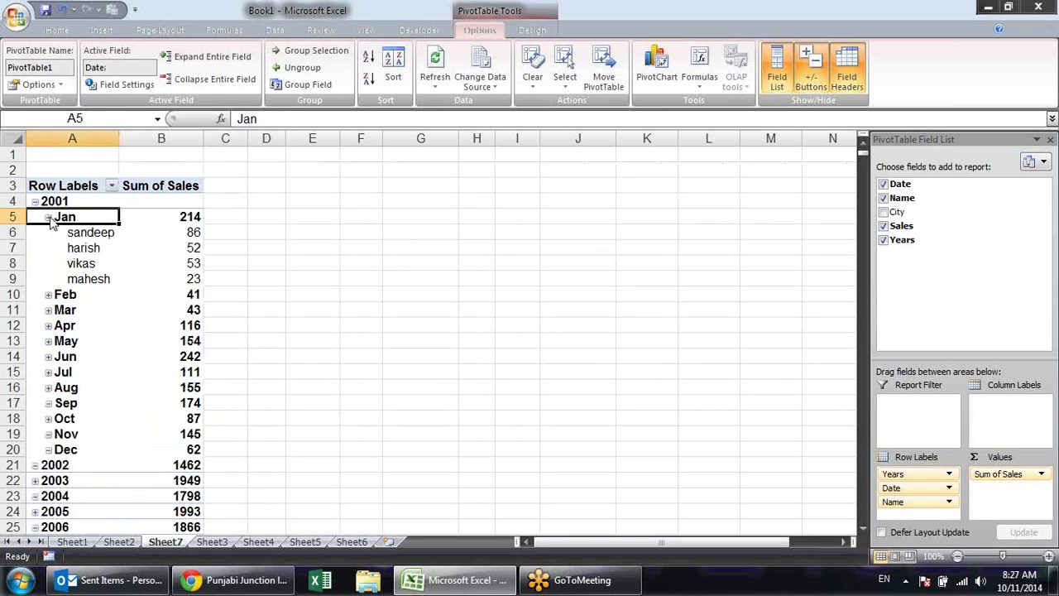
click(49, 217)
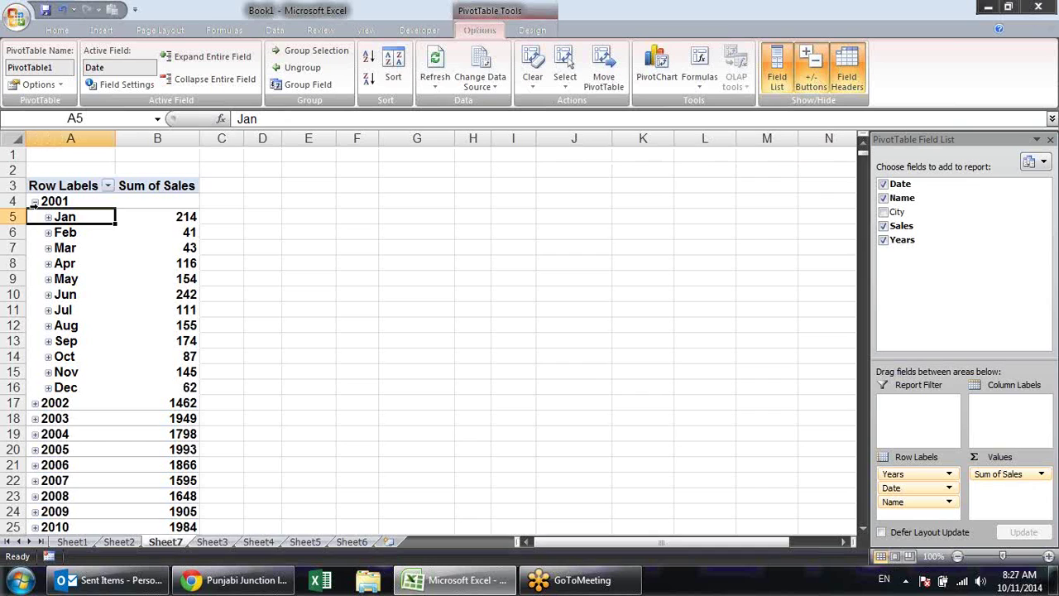
click(34, 202)
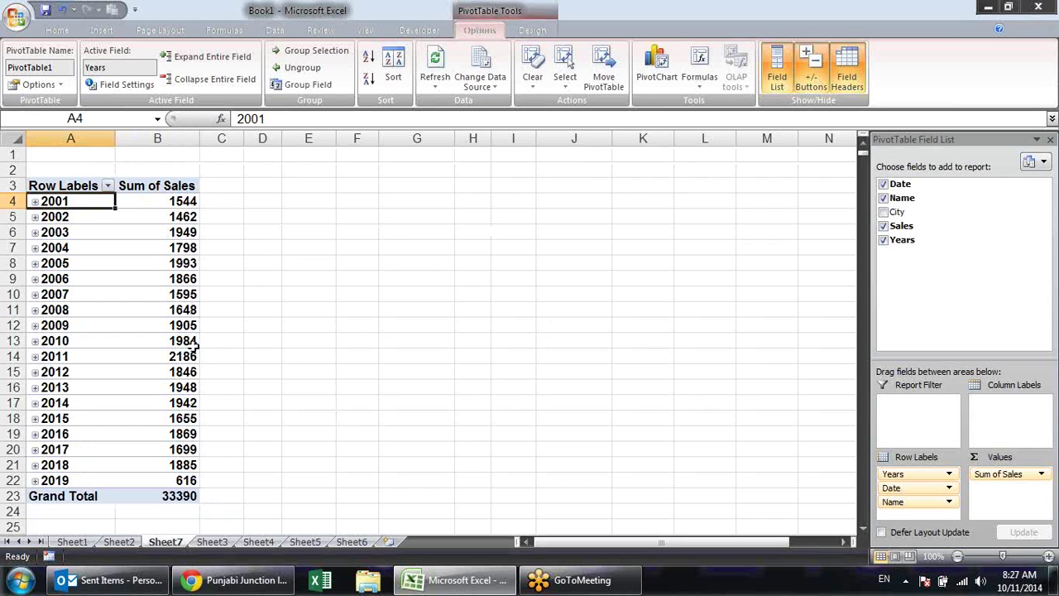
Regroup Date by Days instead of Months and Years, then drag Date out of Row Labels
click(302, 90)
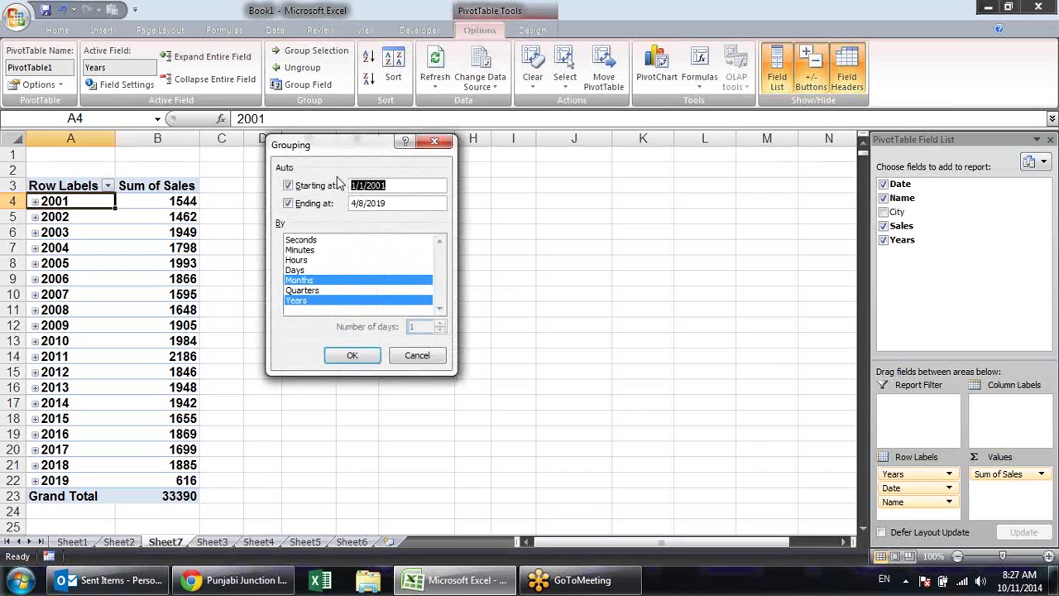
click(332, 282)
click(332, 302)
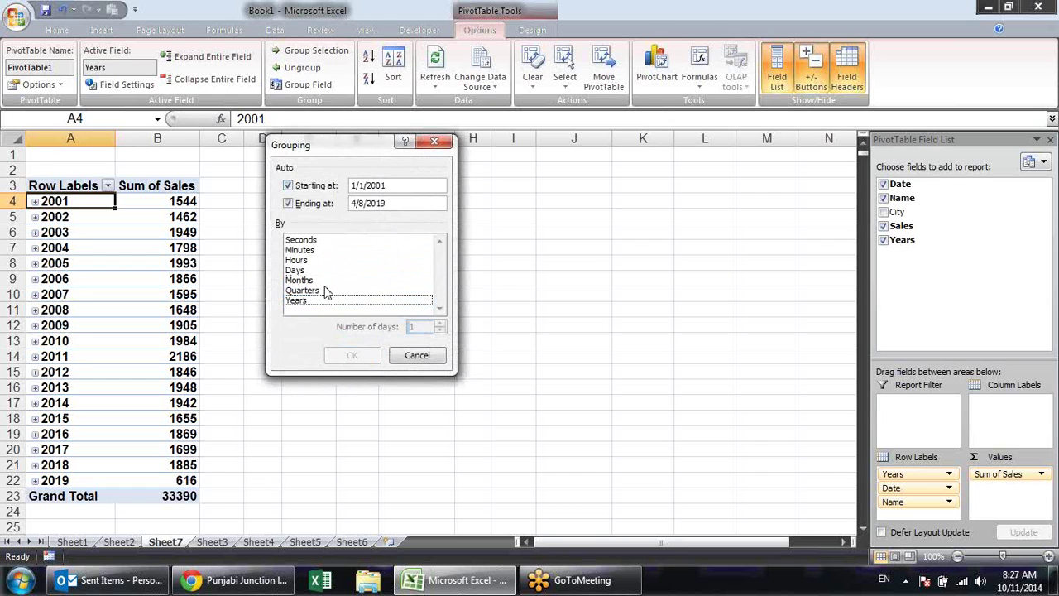
click(325, 271)
click(358, 353)
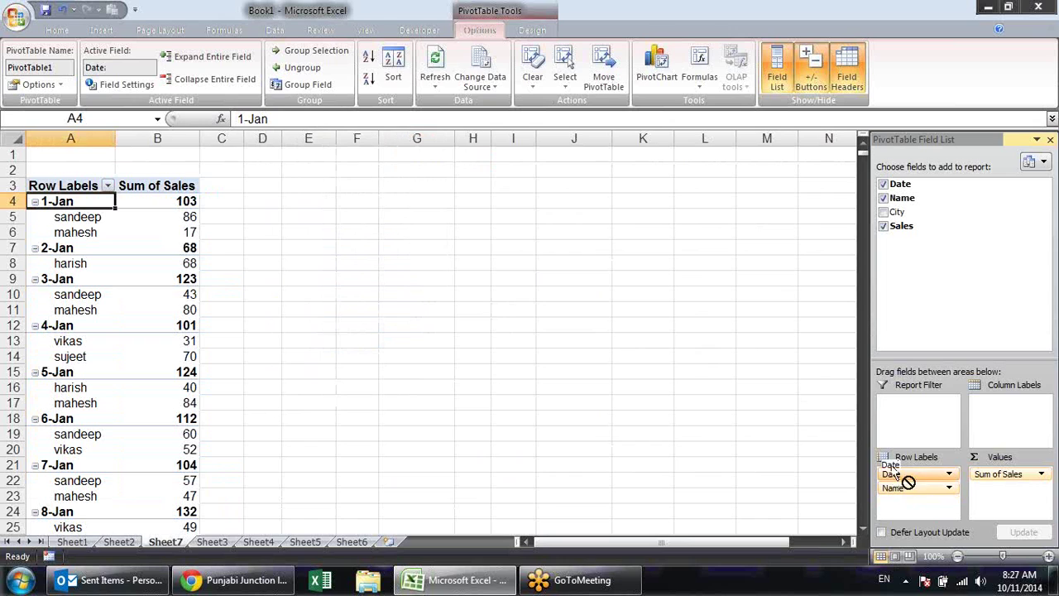
drag(905, 476, 819, 314)
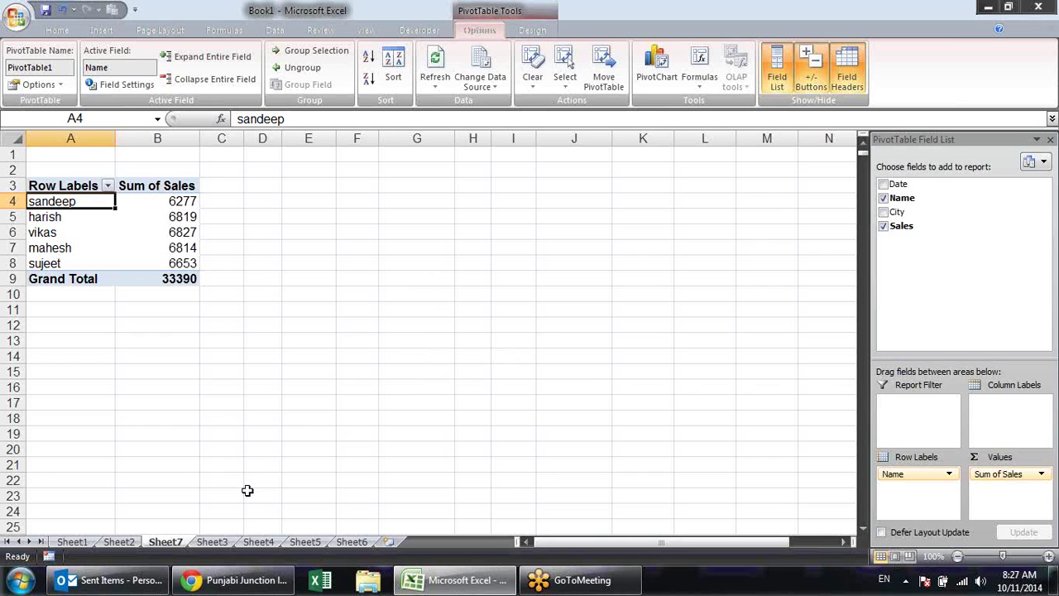
click(211, 541)
Enter the heading 'Qty' in cell E1, correcting the 'Aty' typo
click(302, 160)
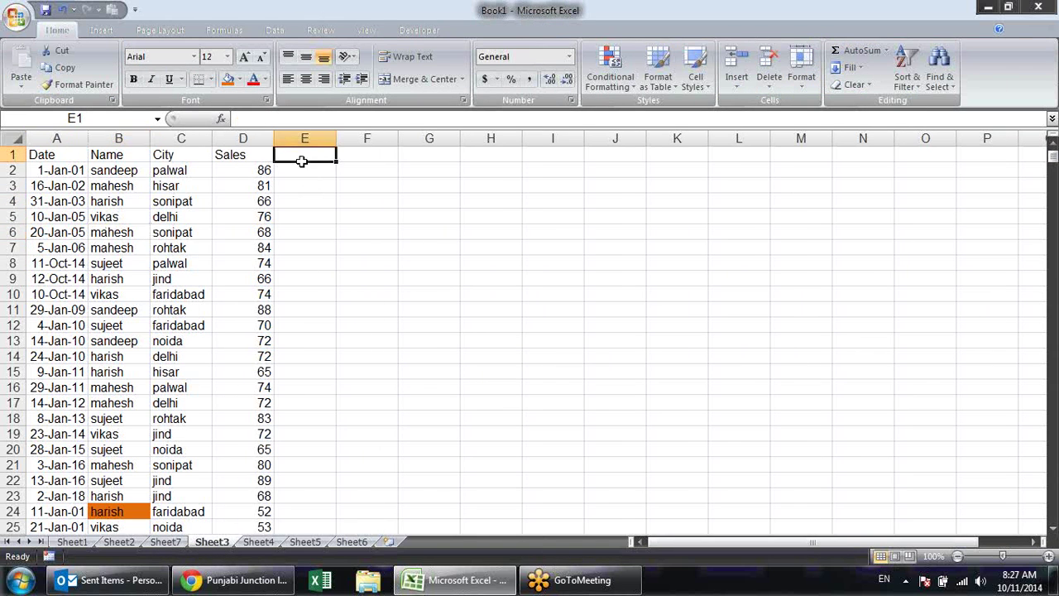
text(Aty)
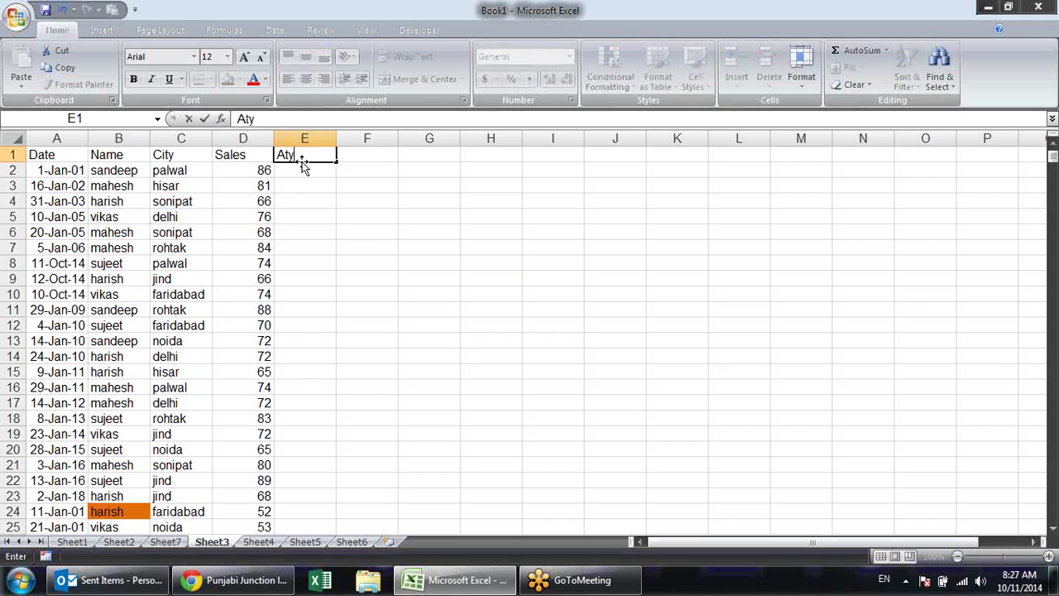
key(Return)
key(Up)
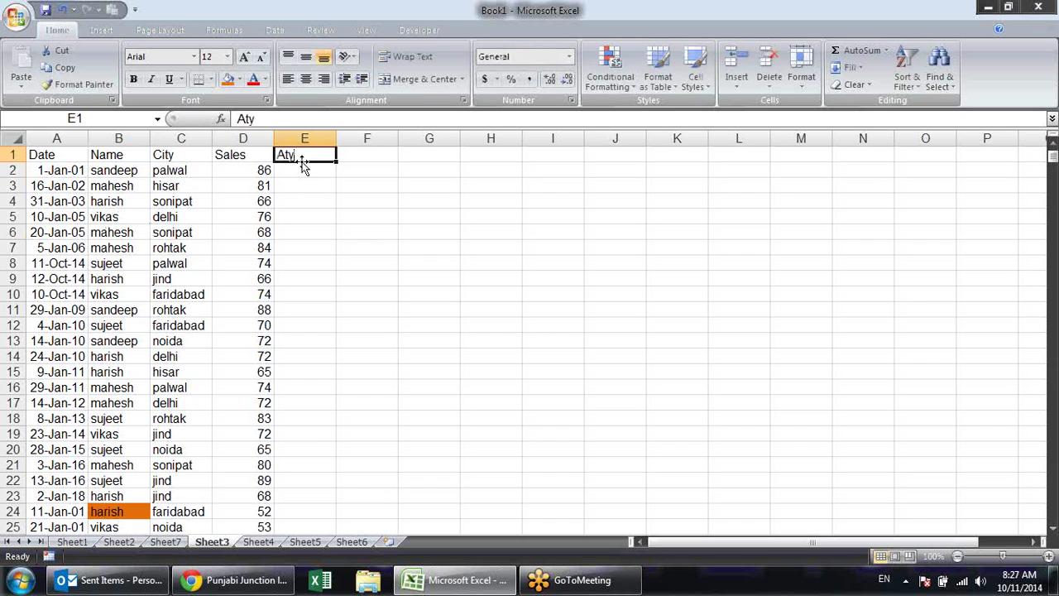
text(Qty)
key(Return)
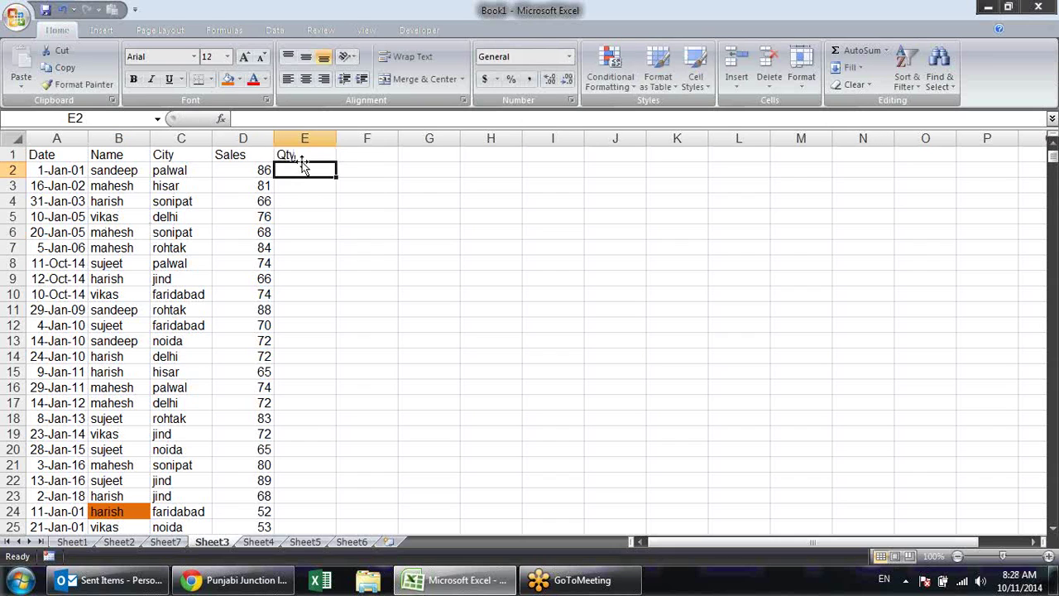
Enter =RANDBETWEEN(10,200) in E2 and fill it down the Qty column
text(=ran)
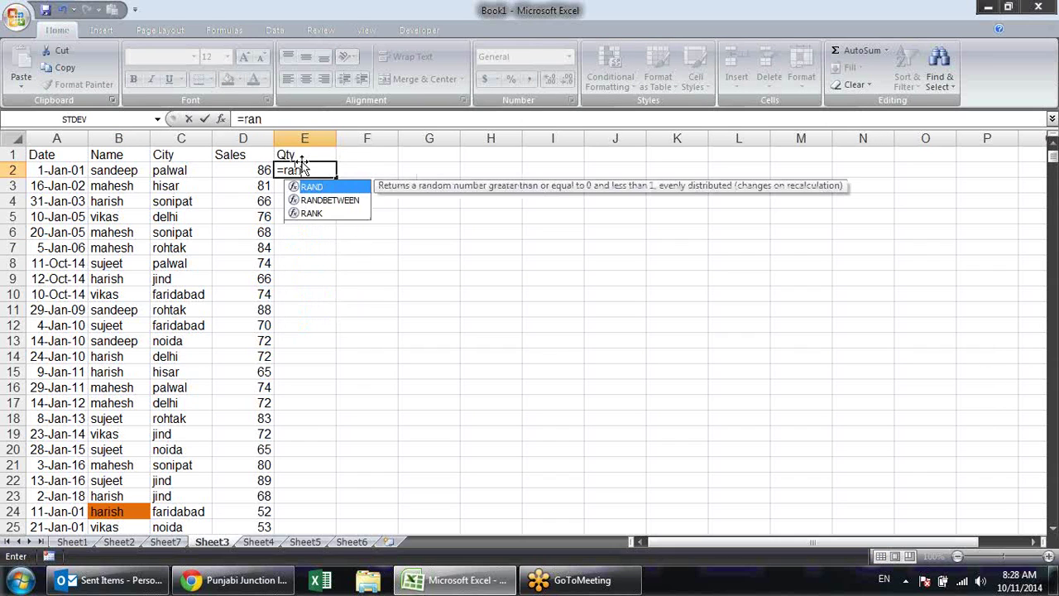
key(Down)
key(Tab)
text(10,)
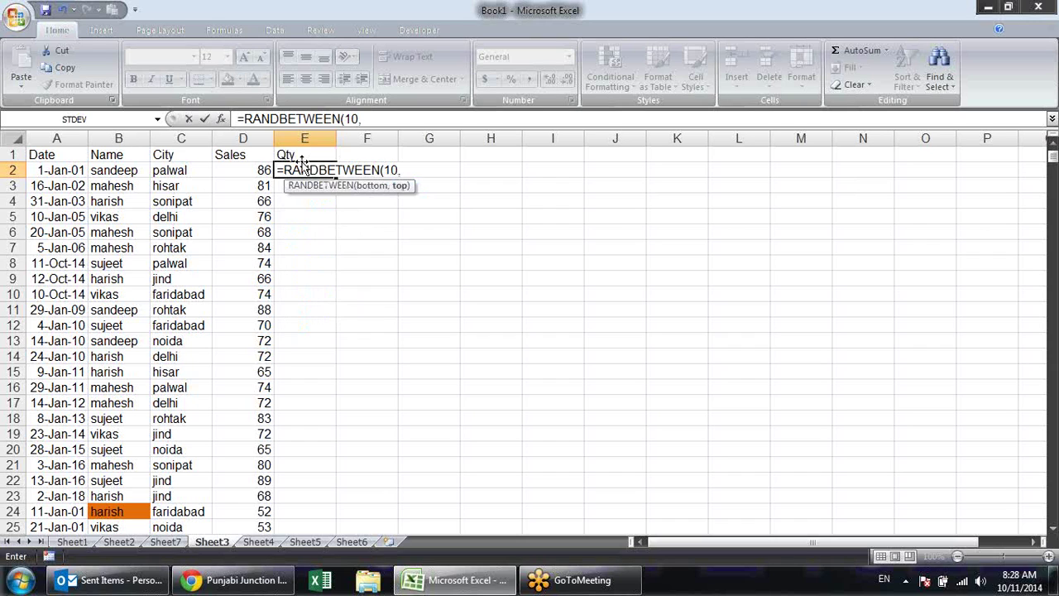
text(200)
key(Return)
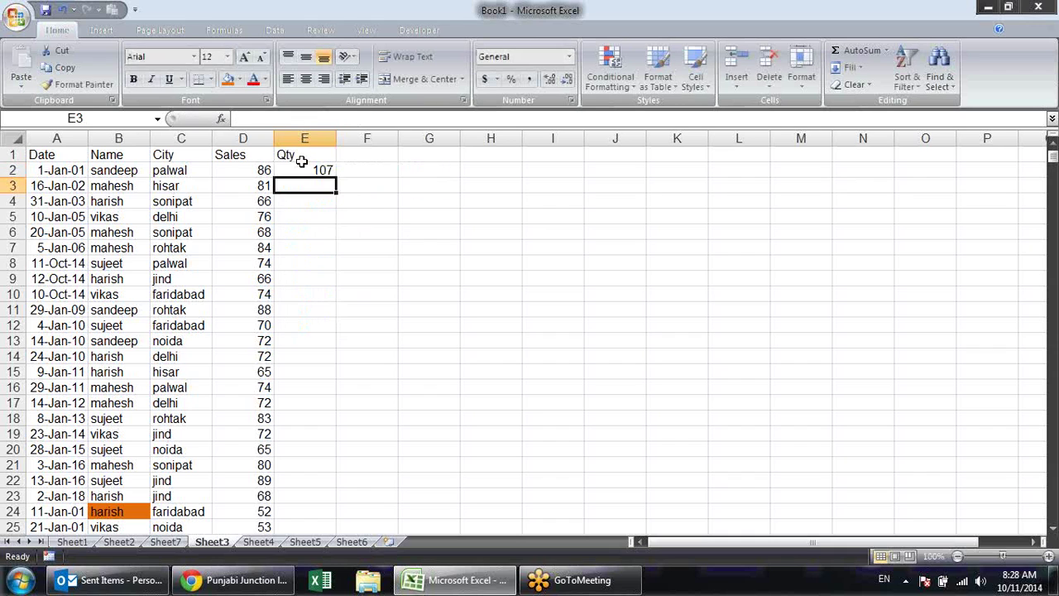
click(326, 170)
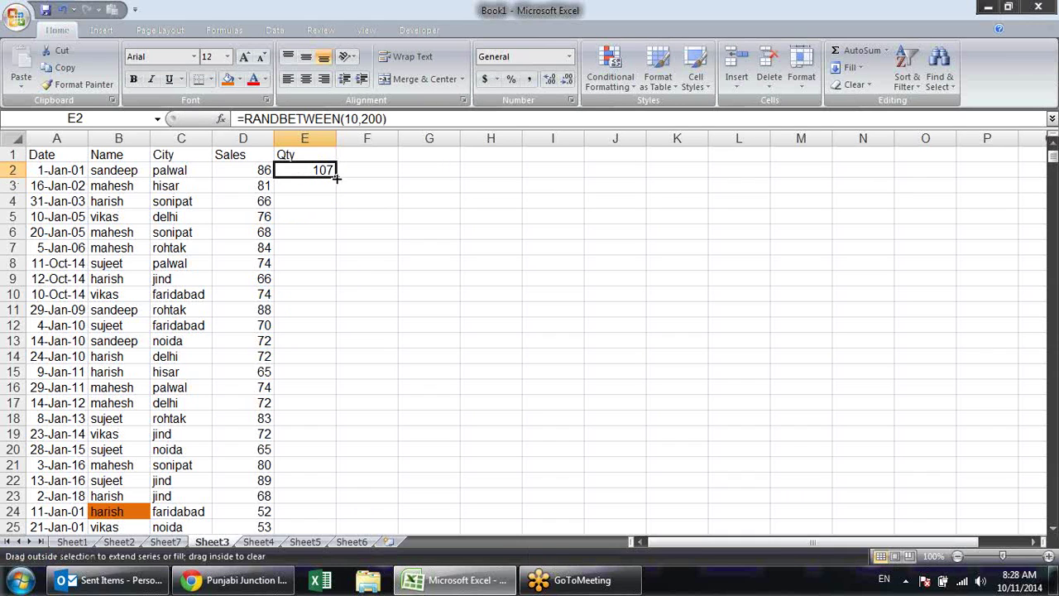
double_click(336, 176)
Copy the Qty column and paste it back as fixed values only
key(ctrl+c)
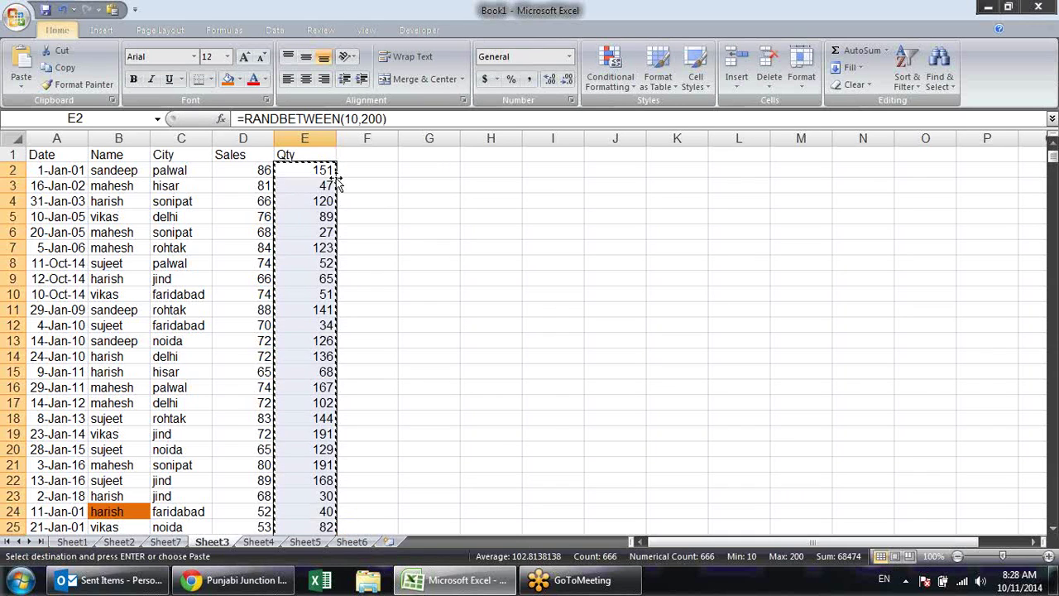
key(ctrl+alt+v)
key(v)
key(Return)
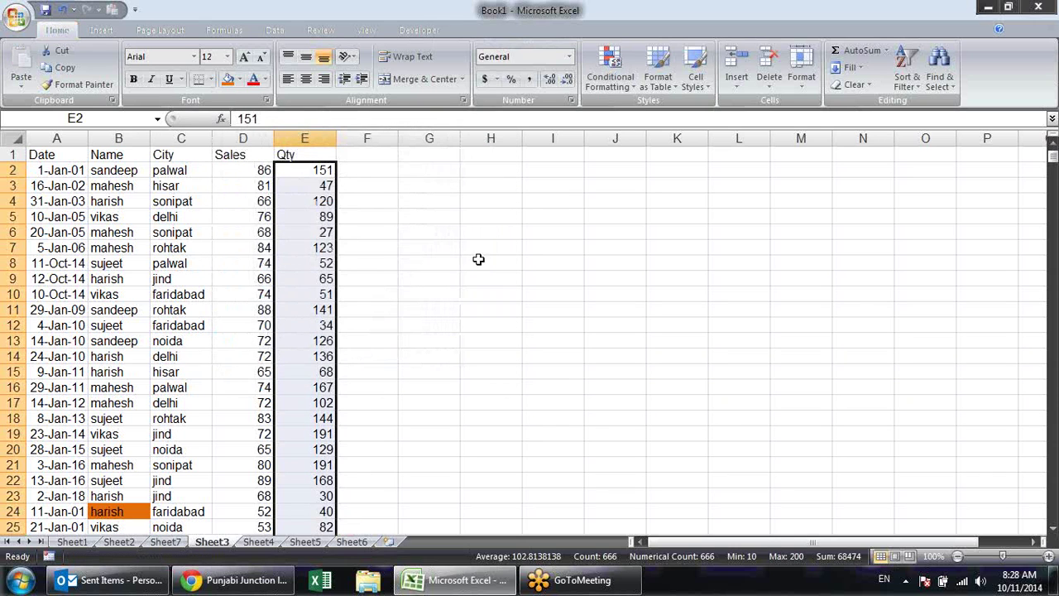
click(439, 275)
click(72, 541)
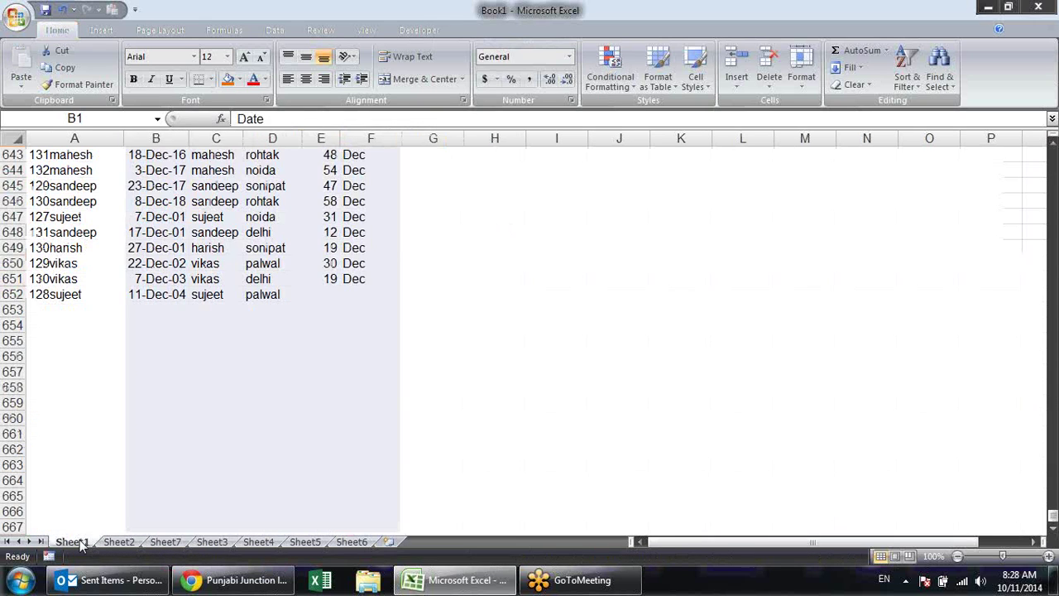
Check a Qty value on Sheet3, then go back to the pivot on Sheet7
click(169, 543)
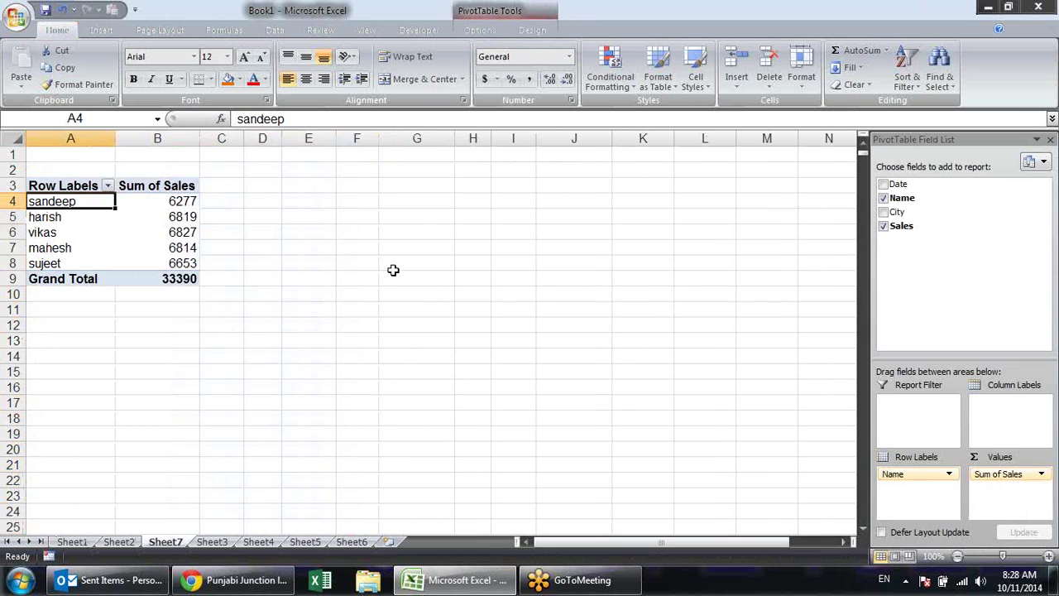
click(217, 543)
click(279, 294)
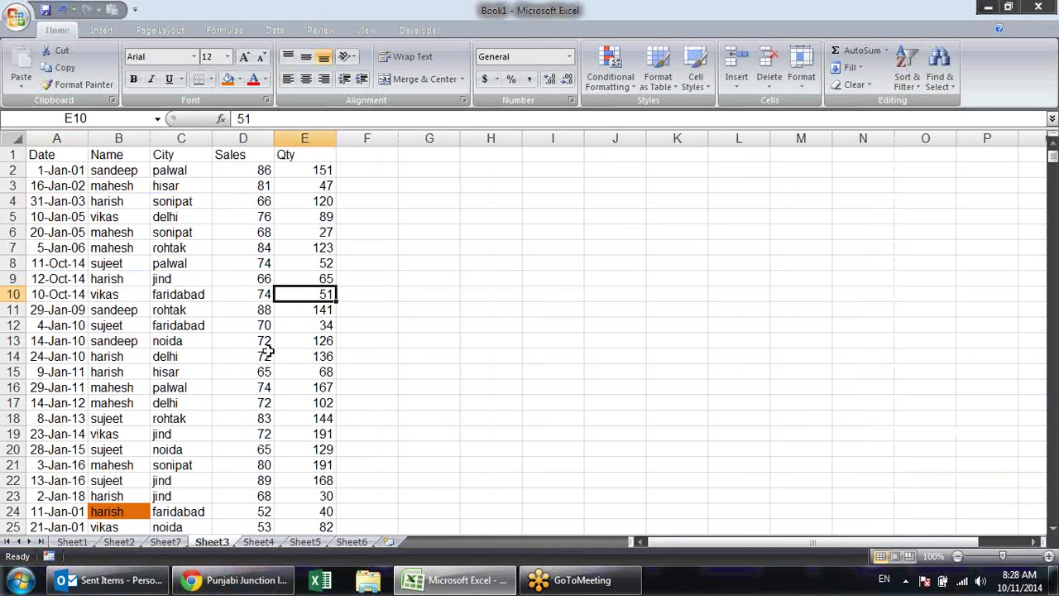
click(164, 542)
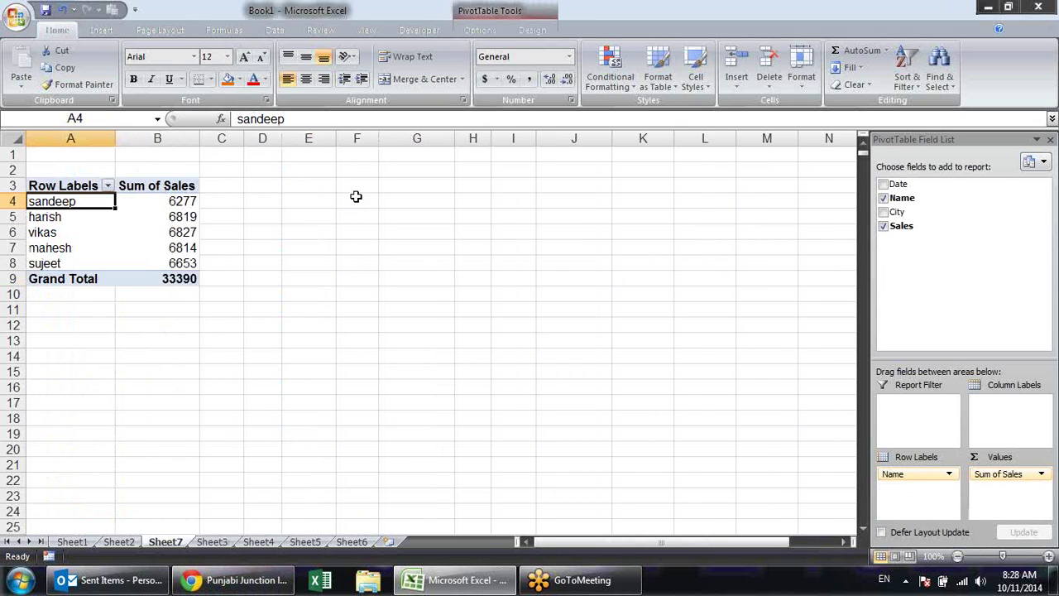
Open Change Data Source and select a range from A1 with Ctrl+Shift+Down and Right
click(484, 32)
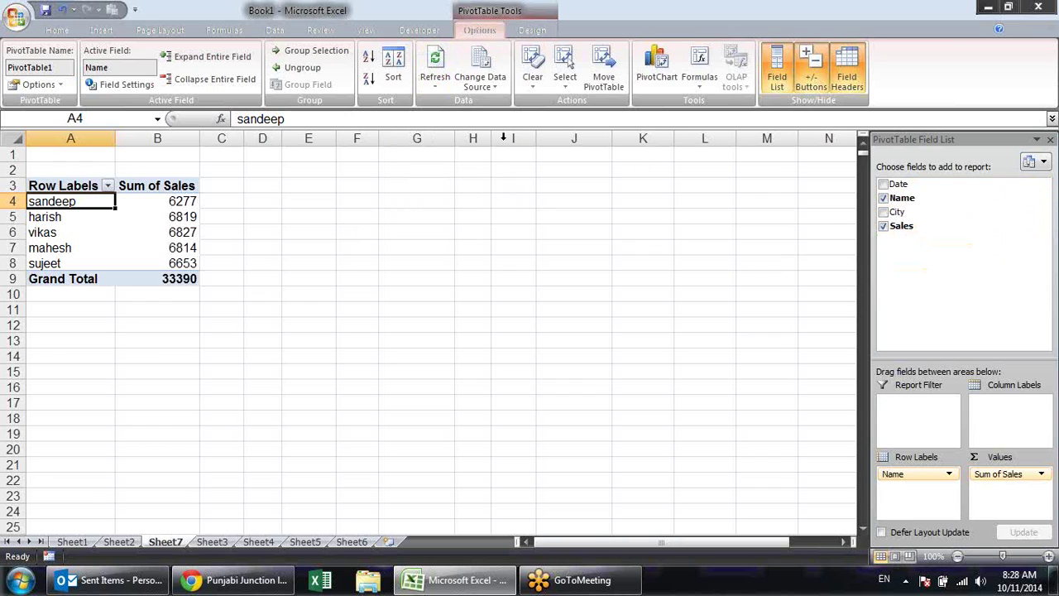
click(491, 87)
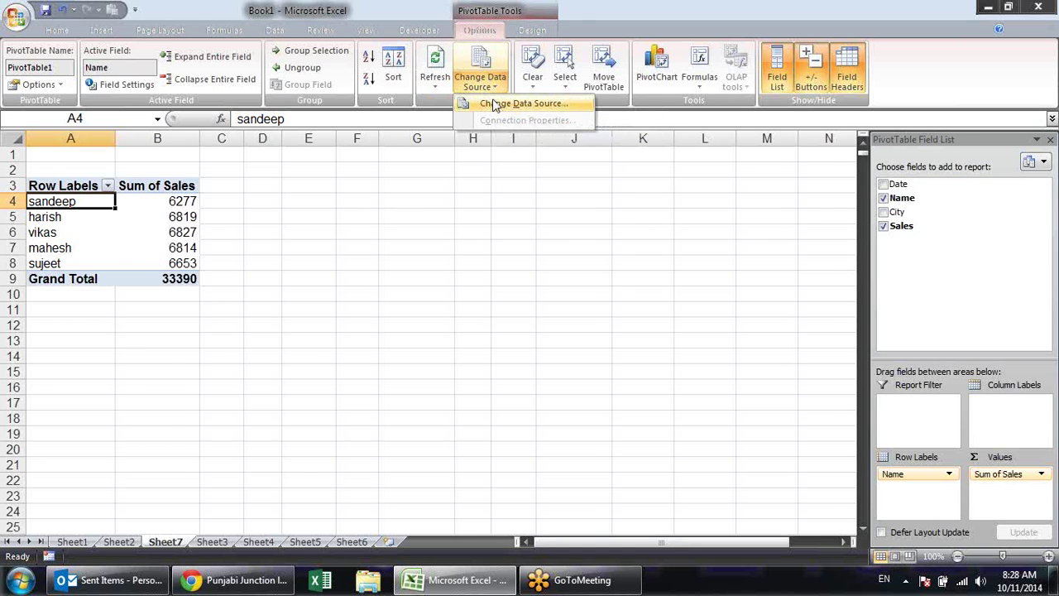
click(494, 104)
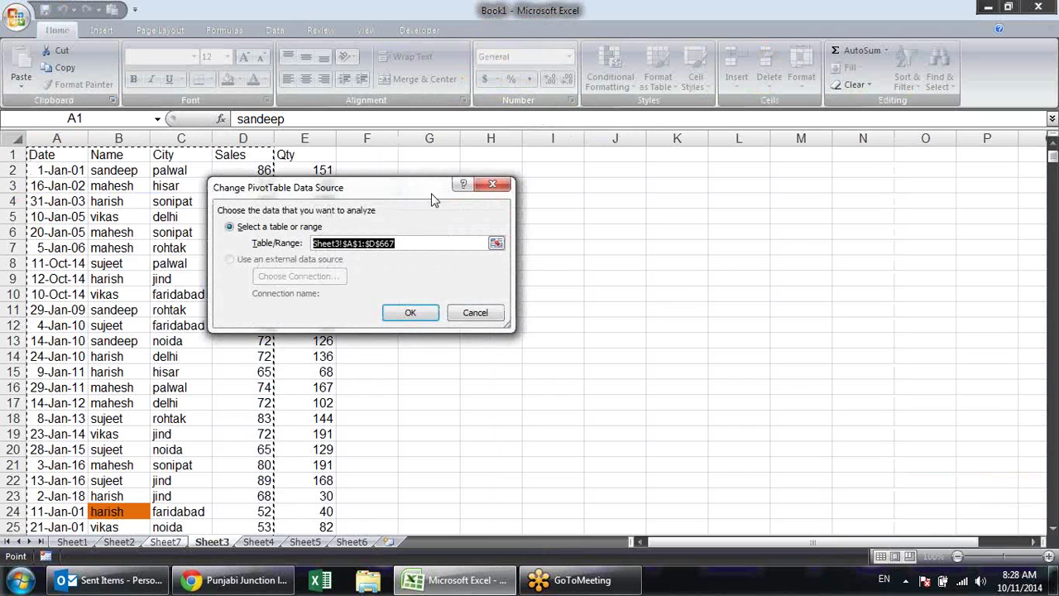
drag(393, 186, 535, 216)
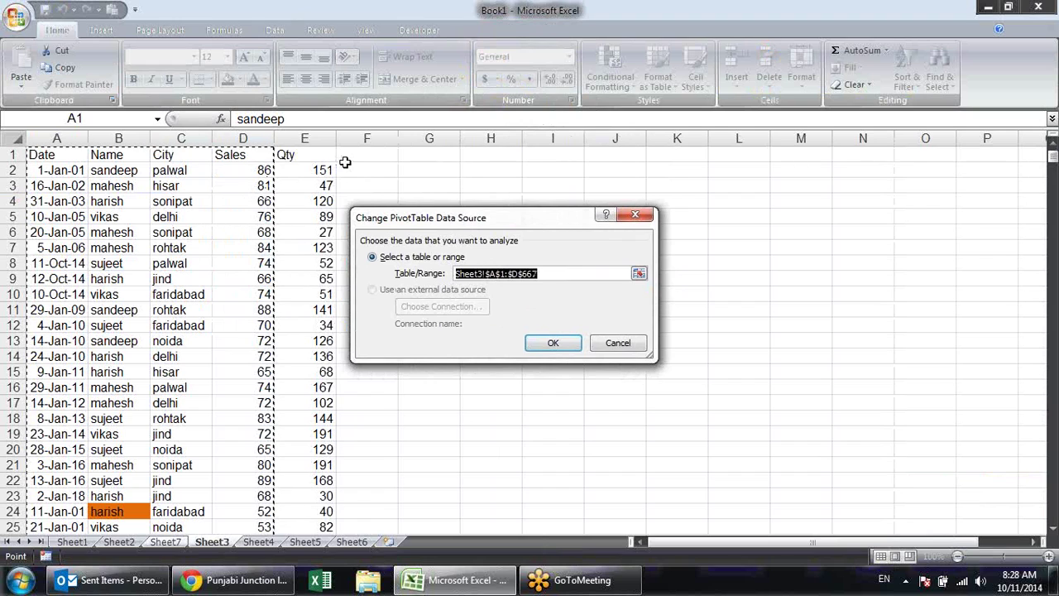
click(518, 273)
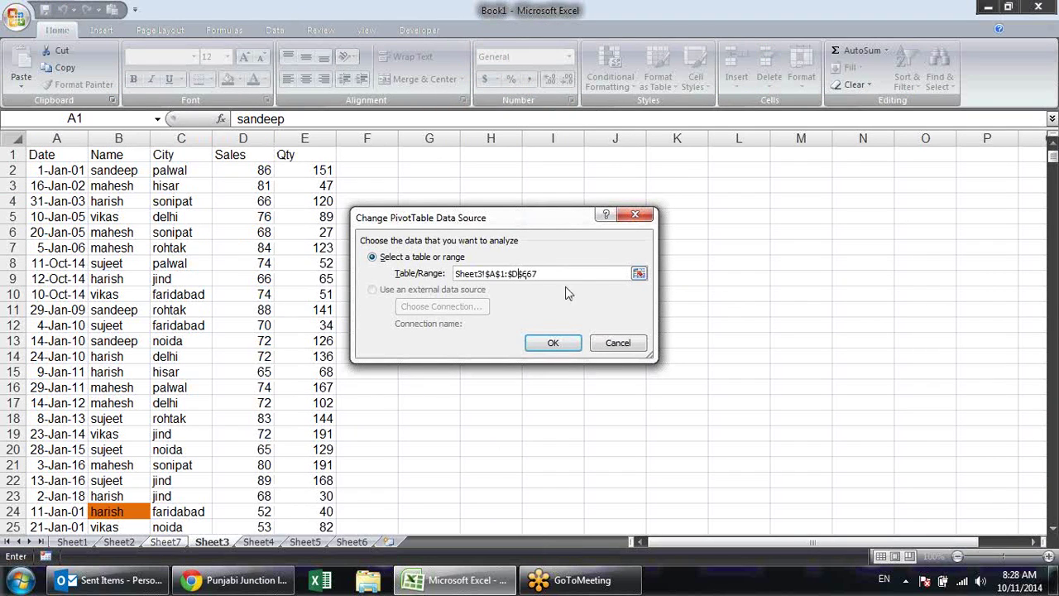
click(639, 273)
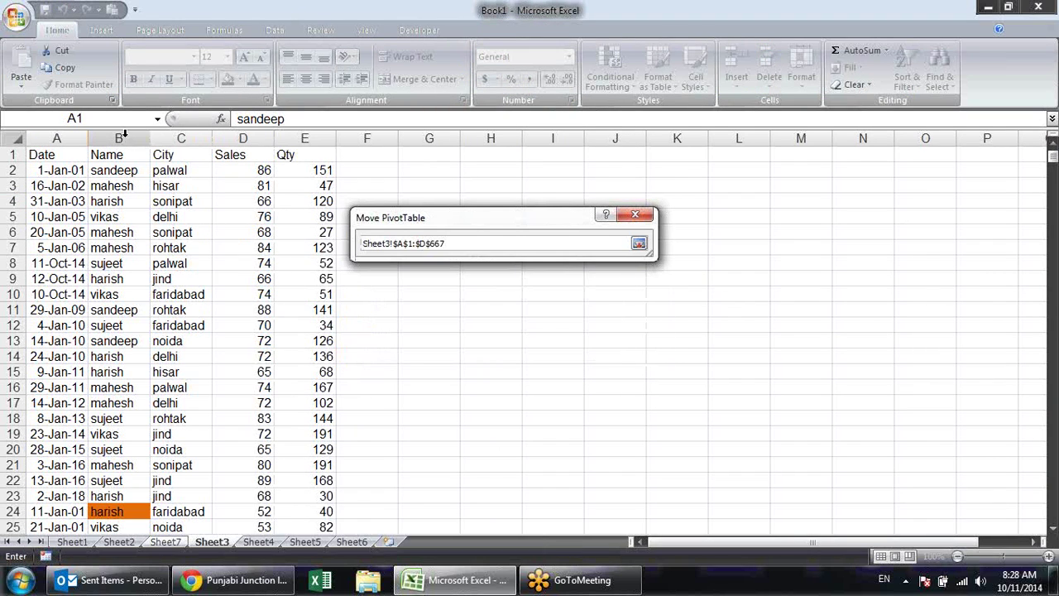
click(35, 156)
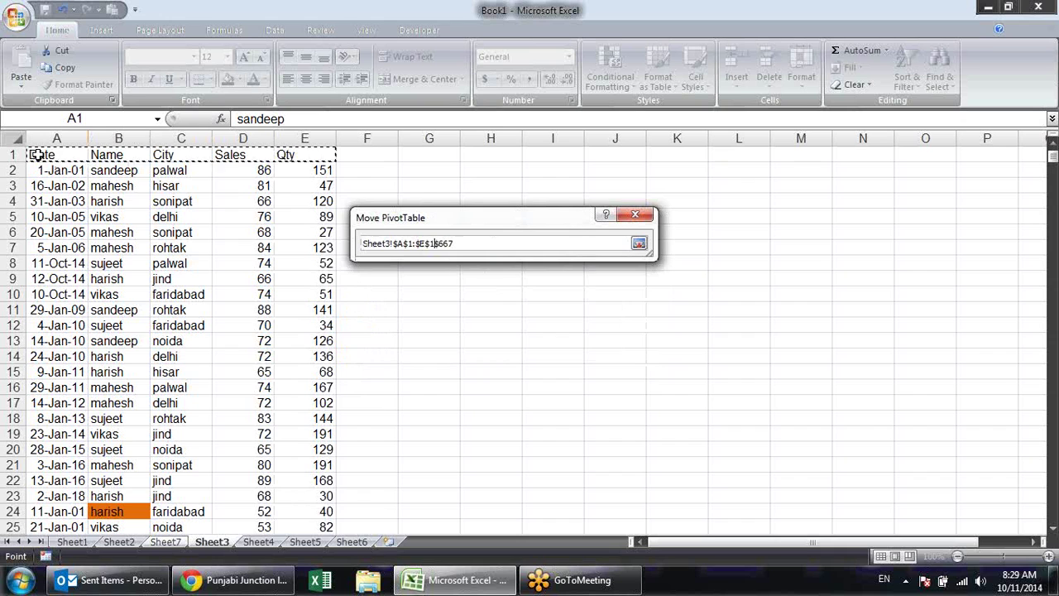
key(ctrl+shift+Down)
key(ctrl+shift+Right)
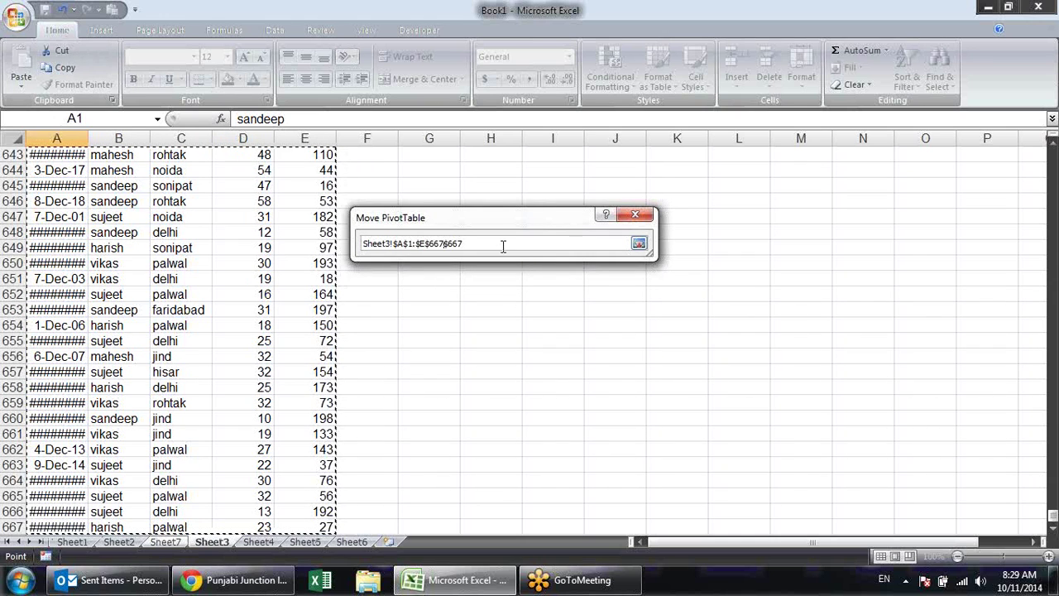
Reselect the source as Sheet3!$A$1:$E$667 using Ctrl+Home and Ctrl+Shift+End, and confirm
drag(501, 243, 278, 218)
key(BackSpace)
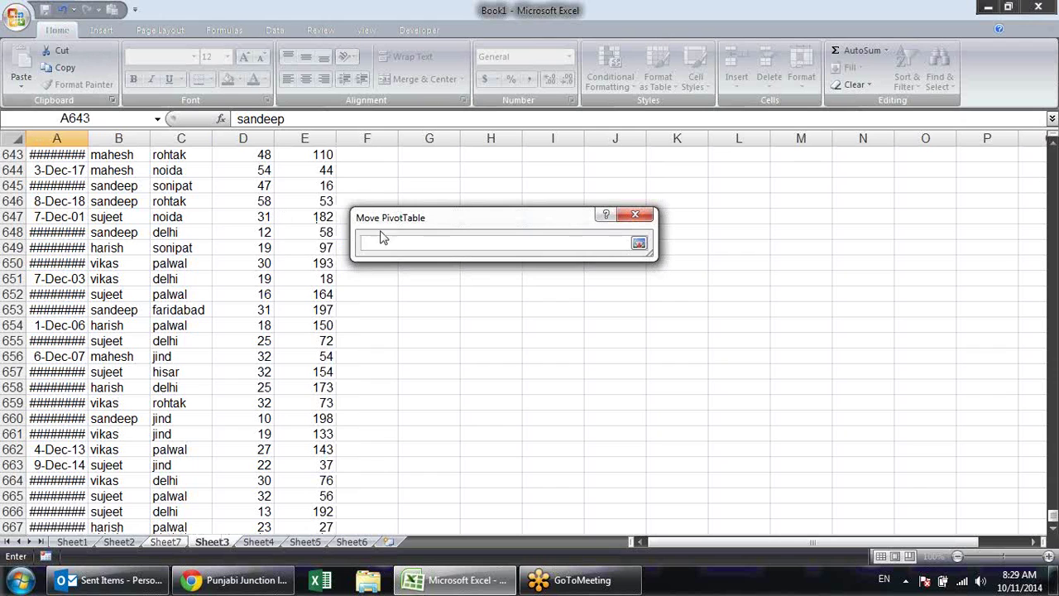
click(638, 242)
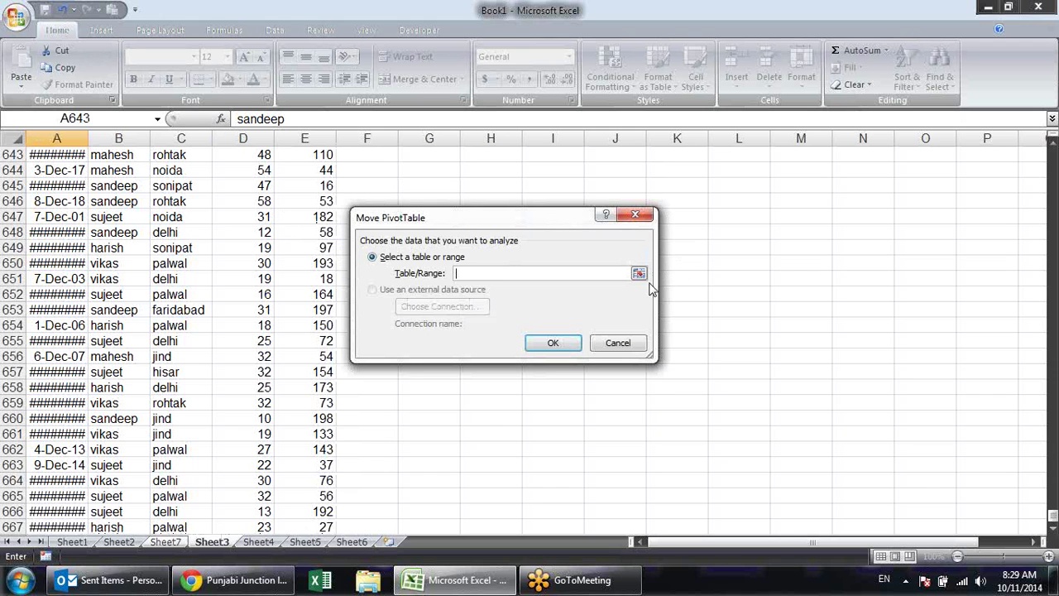
click(639, 273)
scroll(75, 201, up, 5)
scroll(66, 182, up, 2)
scroll(65, 169, up, 2)
click(64, 166)
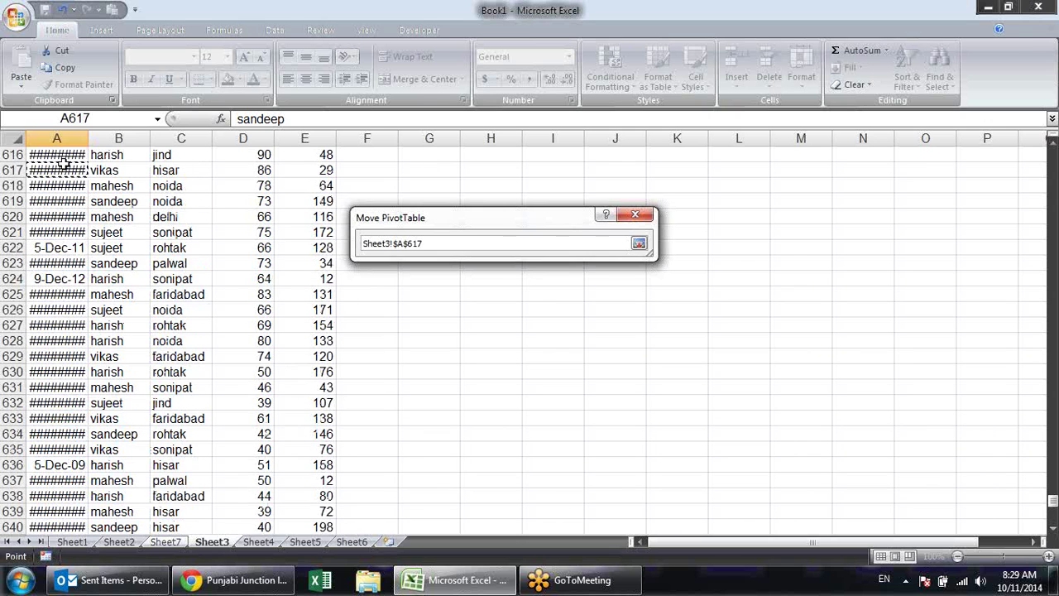
key(ctrl+Home)
key(ctrl+shift+End)
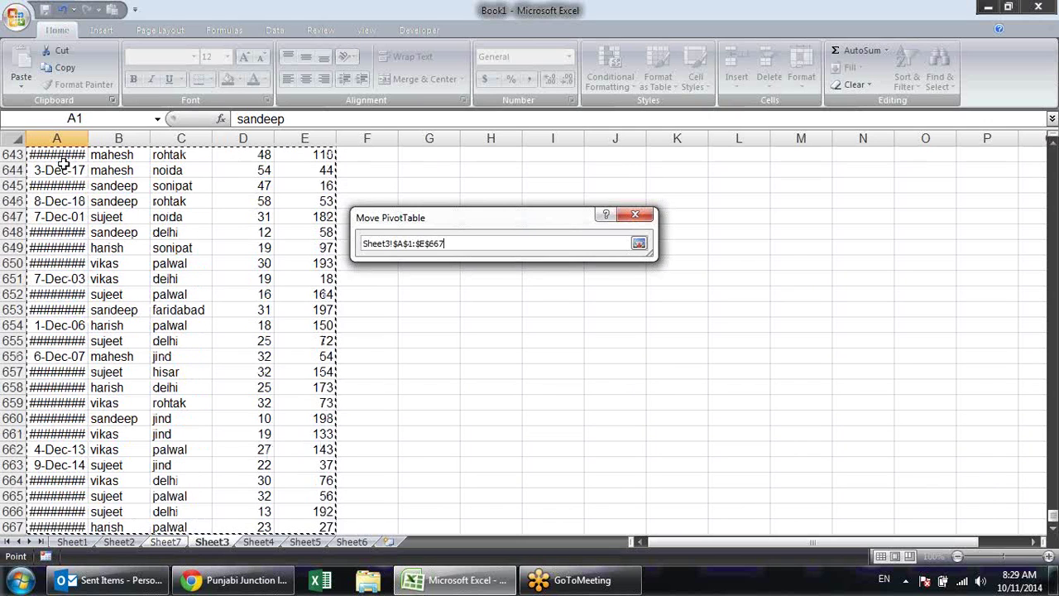
key(Return)
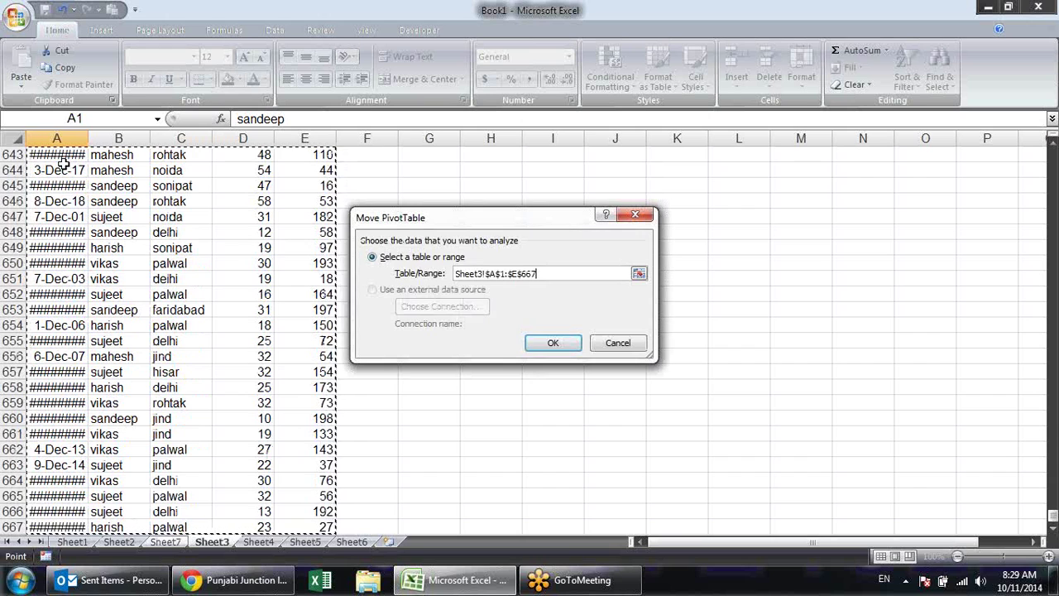
click(552, 342)
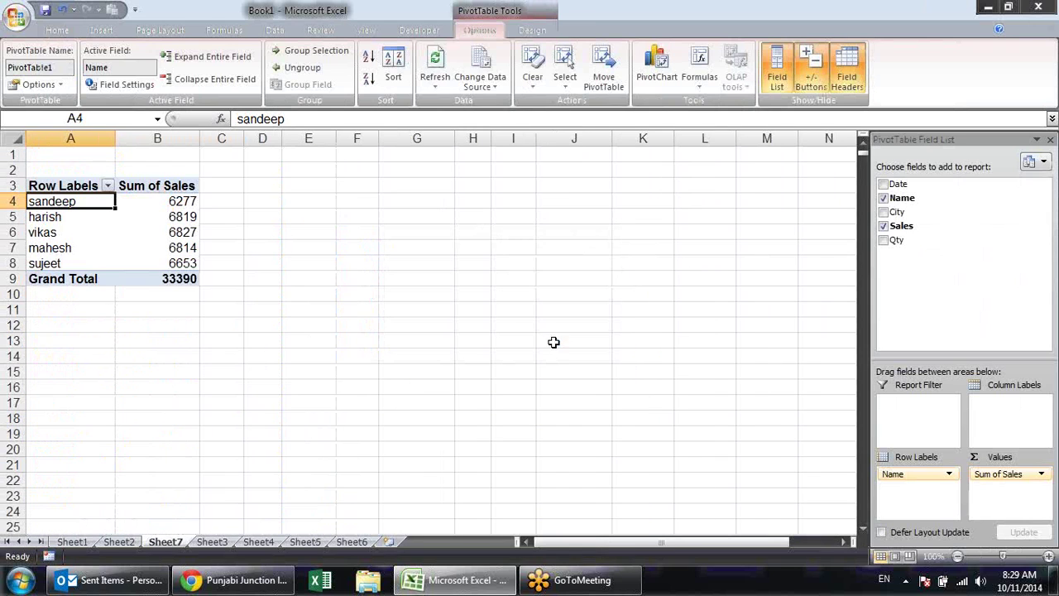
mouse_move(951, 240)
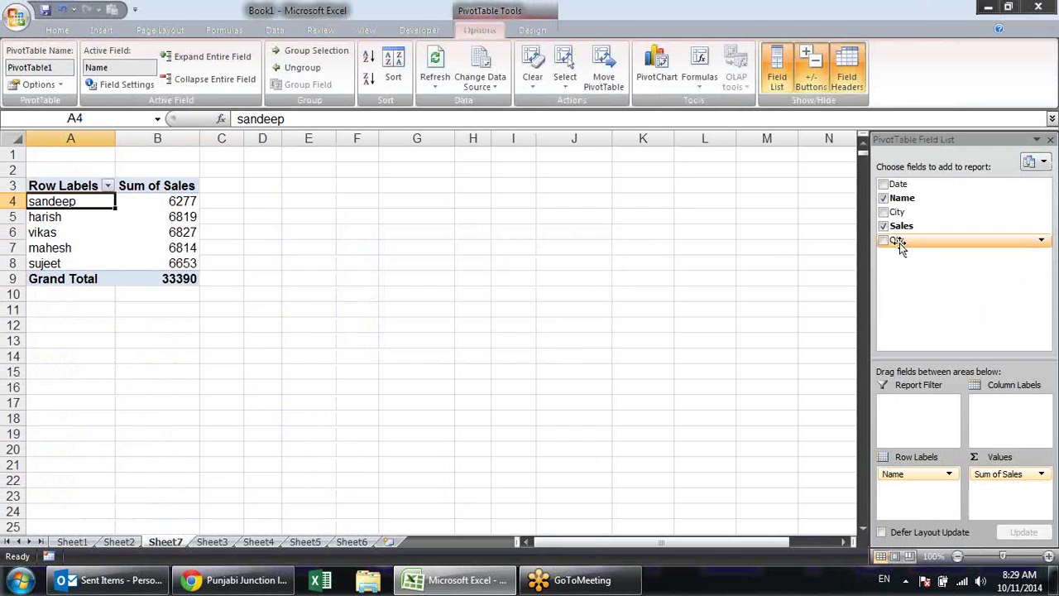
Add the Qty field to the pivot and check the resulting Sales and Qty values
click(883, 240)
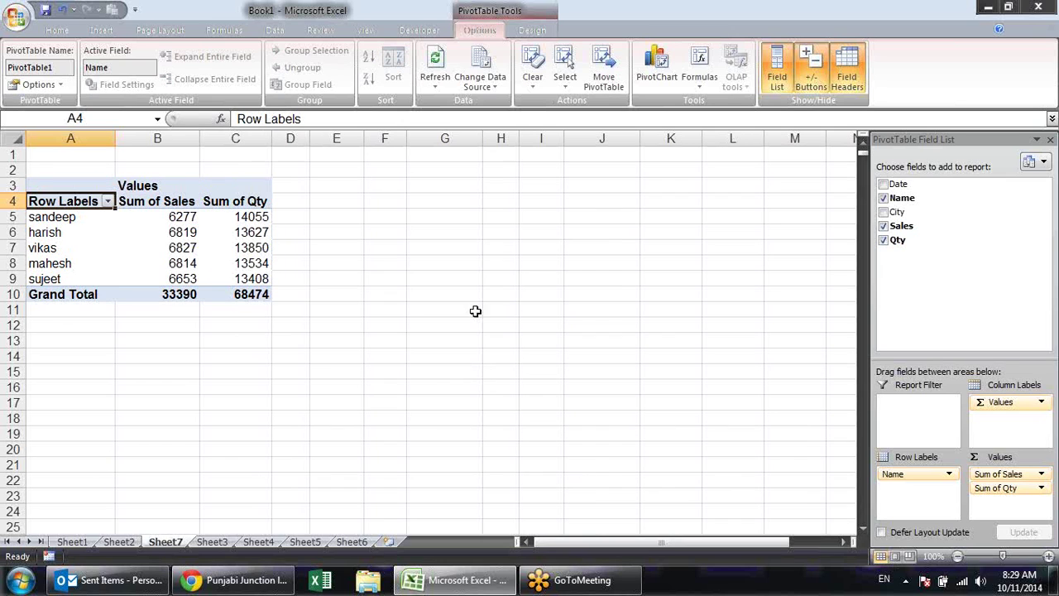
click(180, 232)
click(233, 217)
click(158, 214)
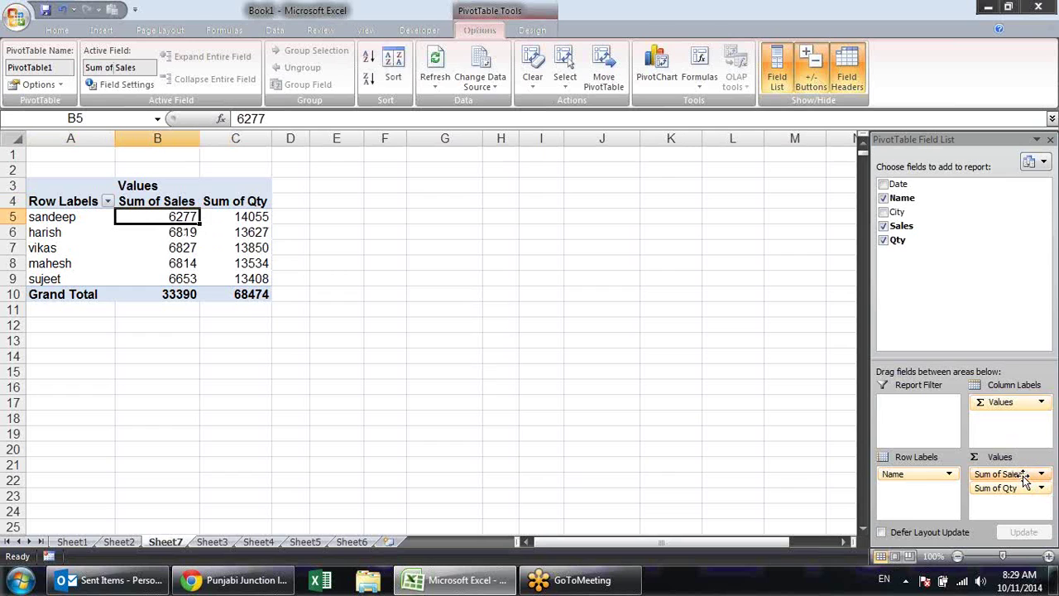
click(1023, 478)
click(1023, 488)
click(1023, 516)
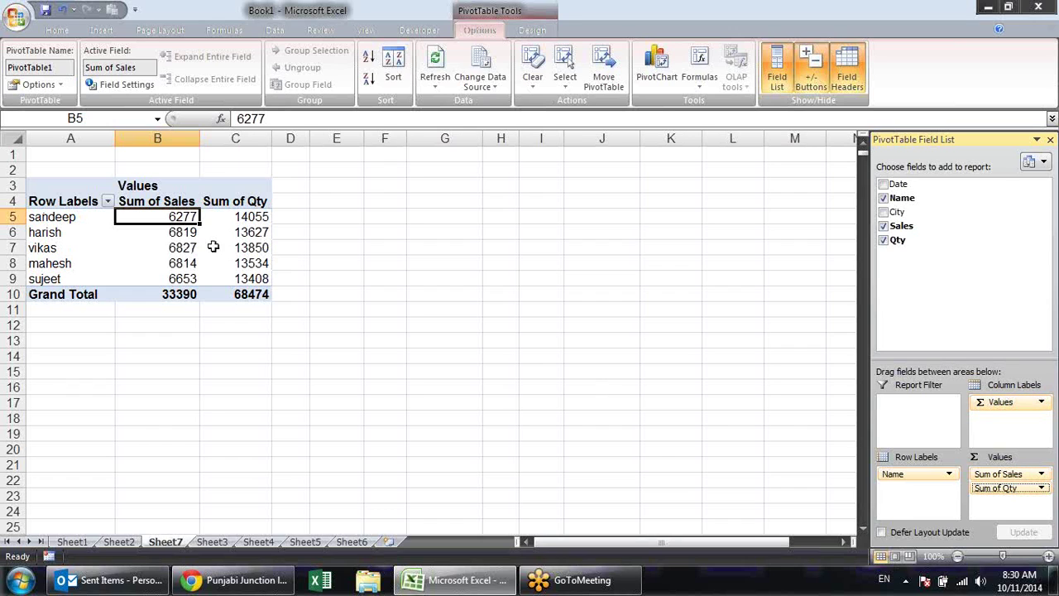
Move the Values field into Column Labels so Sum of Qty sits beside Sum of Sales
click(1020, 403)
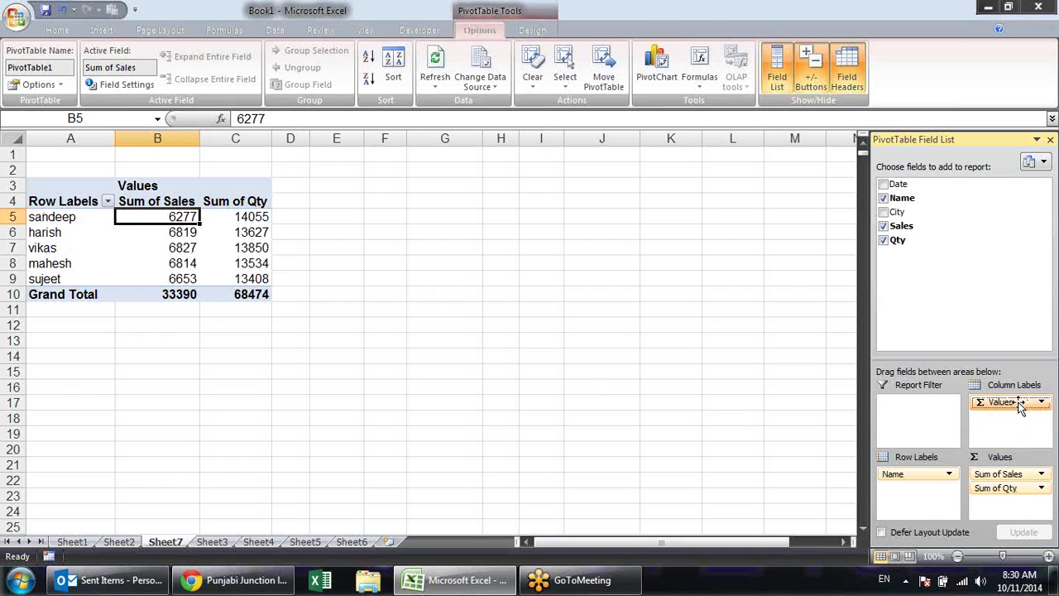
drag(1021, 404, 901, 493)
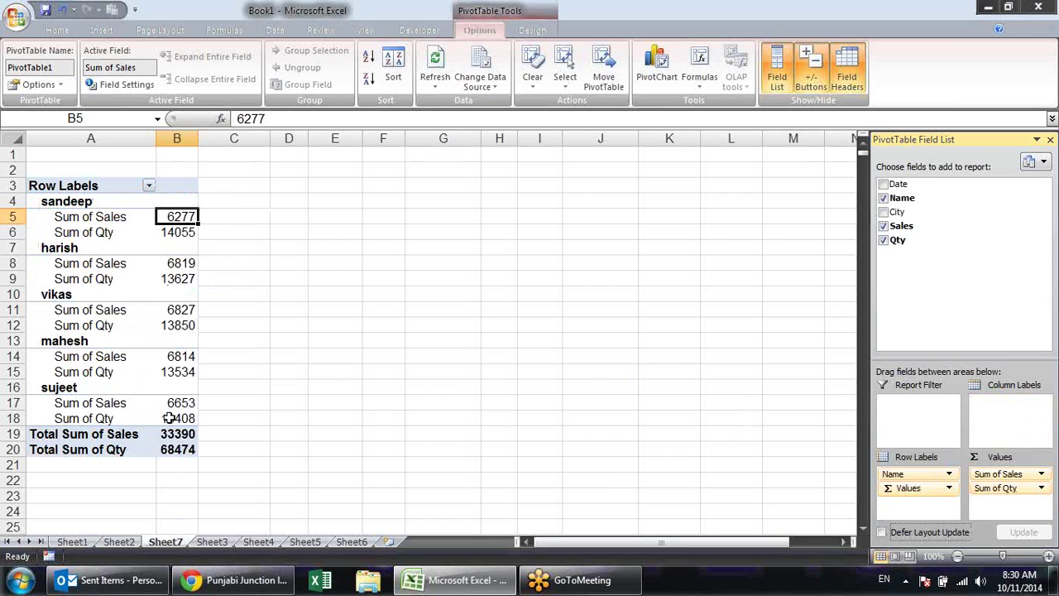
click(937, 489)
mouse_move(937, 489)
mouse_down()
mouse_move(1004, 425)
mouse_move(992, 447)
mouse_up()
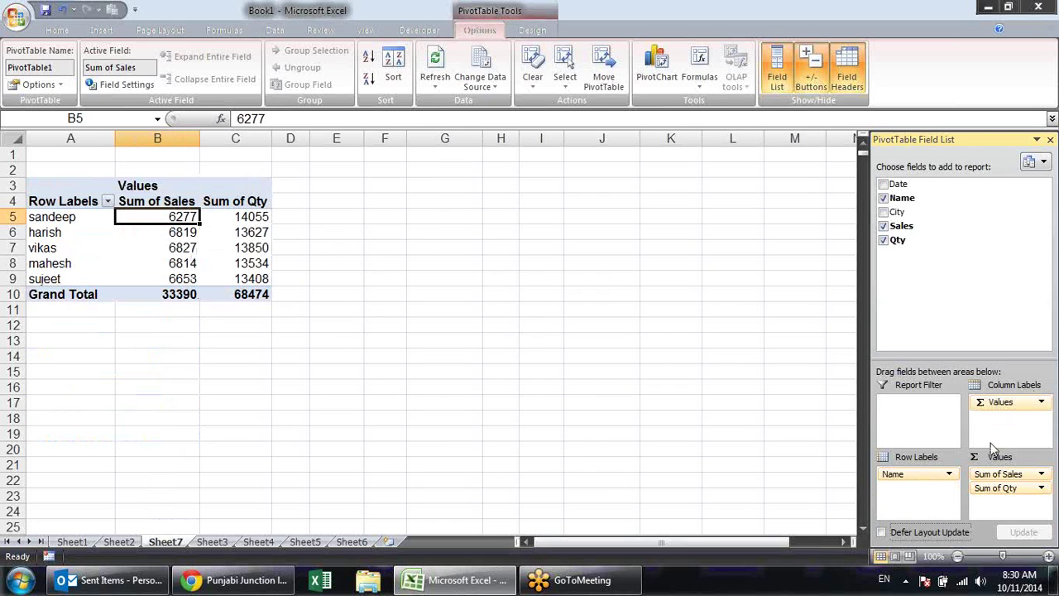
mouse_move(1003, 402)
mouse_down()
mouse_move(929, 495)
mouse_move(1001, 414)
mouse_up()
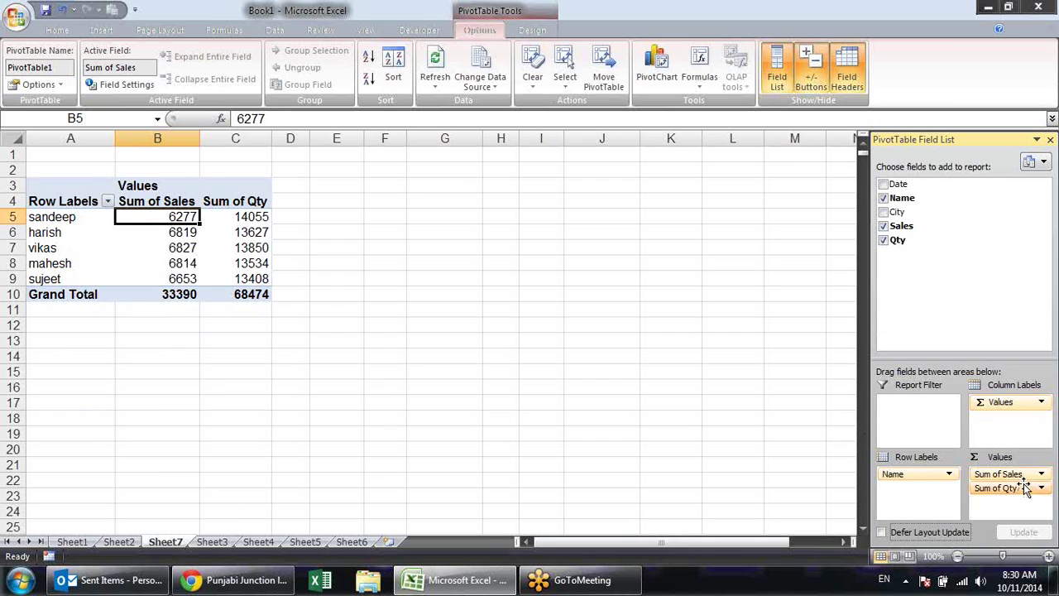
Move Qty into Column Labels and look over the individual Qty headings, such as 19
drag(997, 488, 1030, 435)
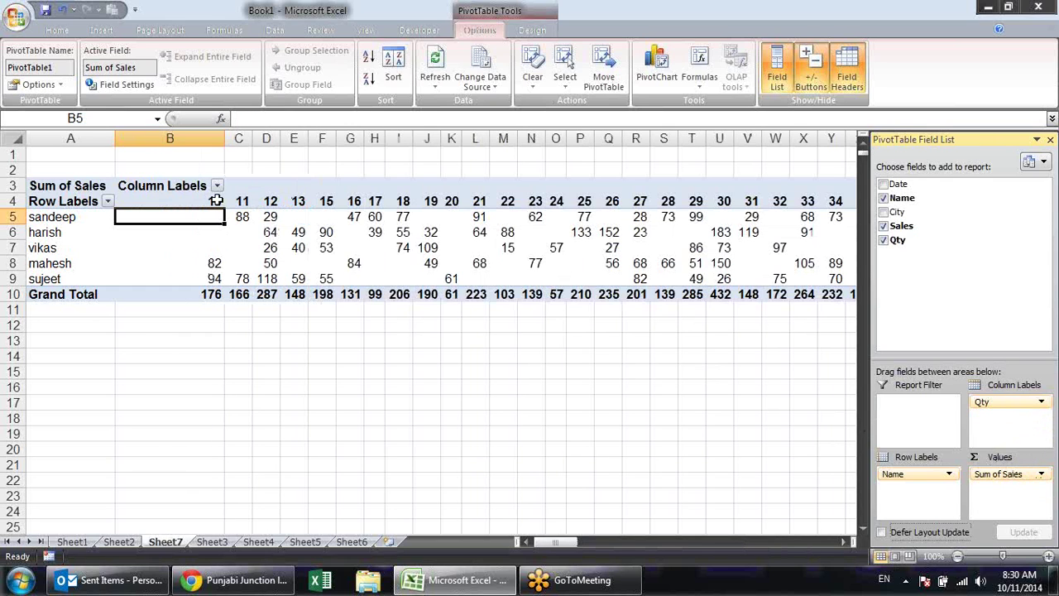
click(215, 201)
click(302, 203)
click(377, 201)
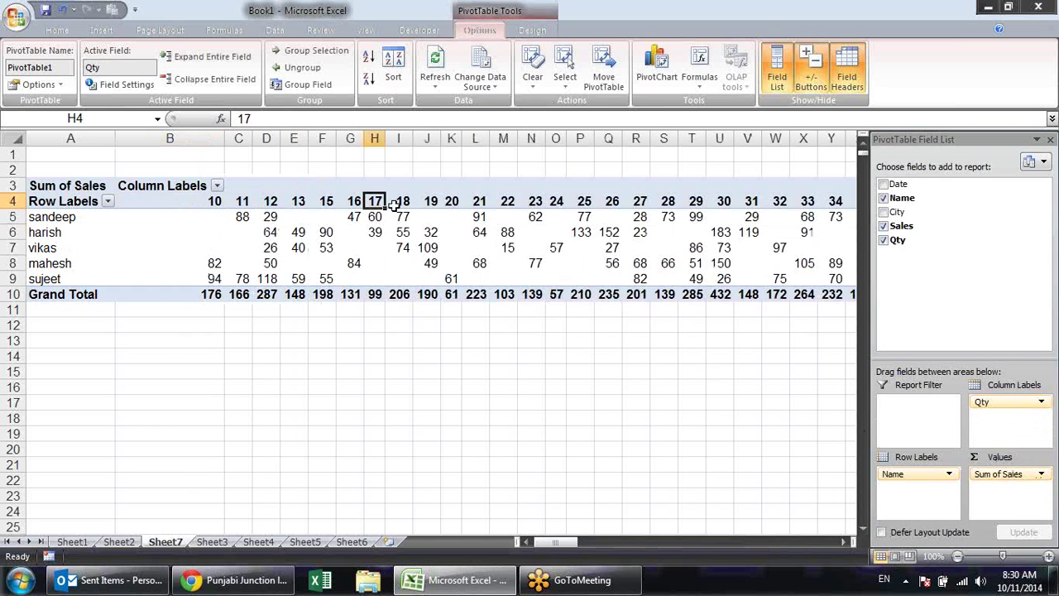
click(430, 203)
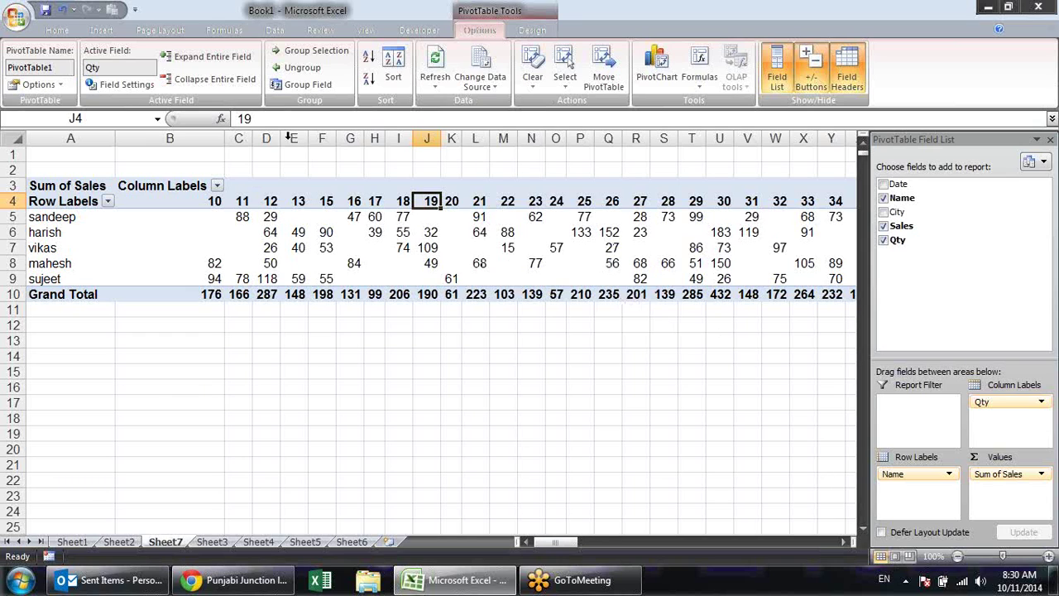
Group the Qty headings into bands of 20 and narrow column B
click(239, 201)
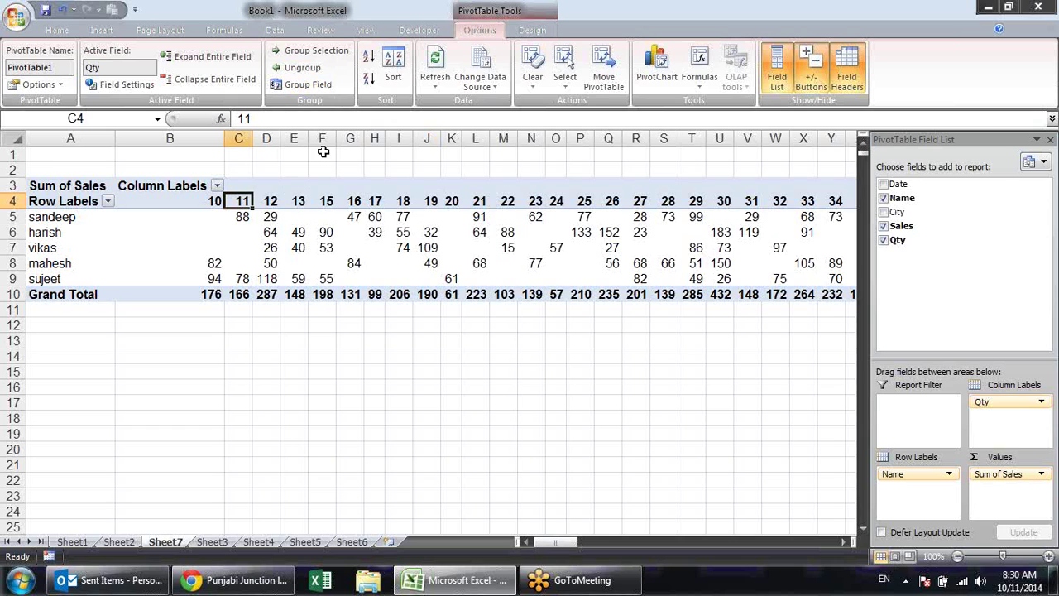
click(308, 84)
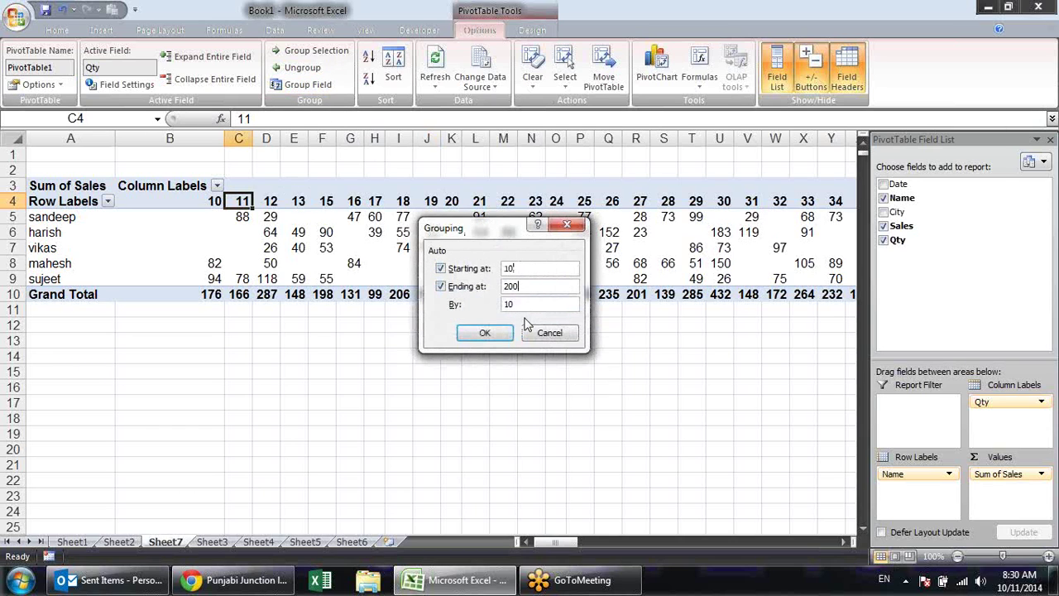
drag(524, 307, 503, 304)
click(485, 332)
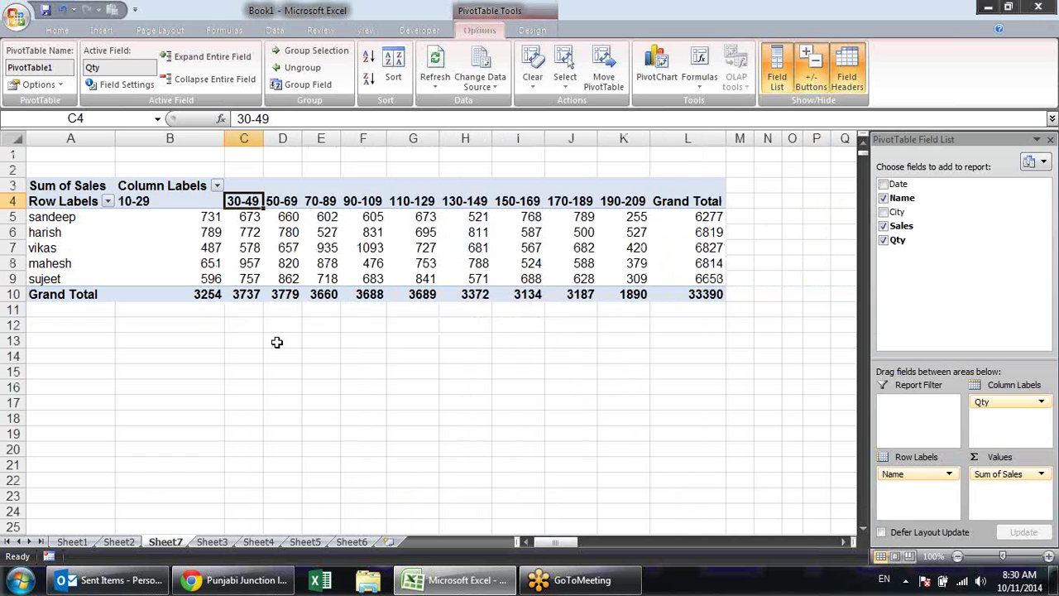
click(277, 342)
drag(225, 134, 174, 139)
click(141, 201)
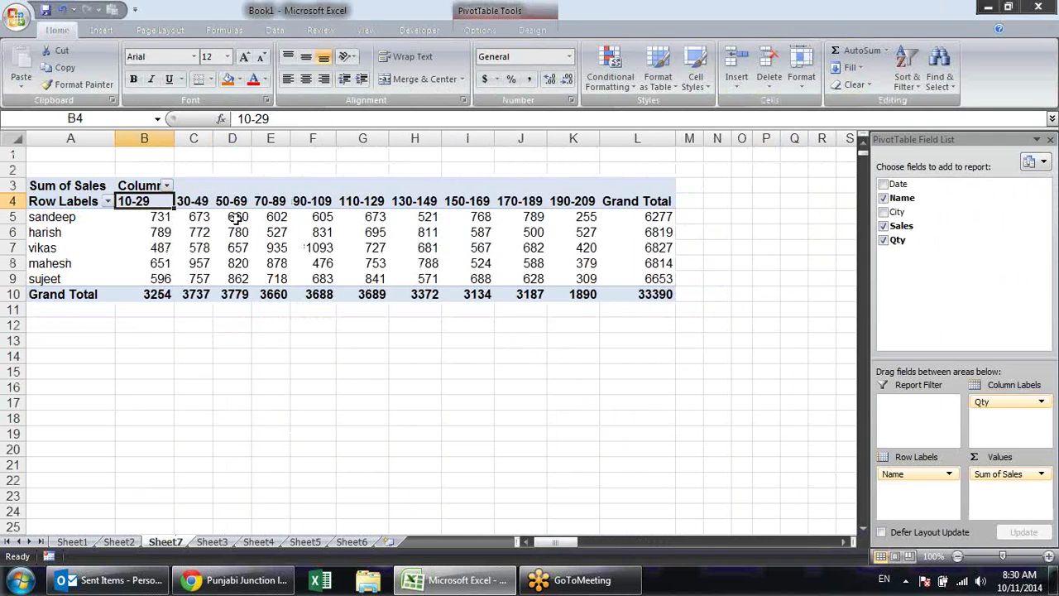
click(205, 204)
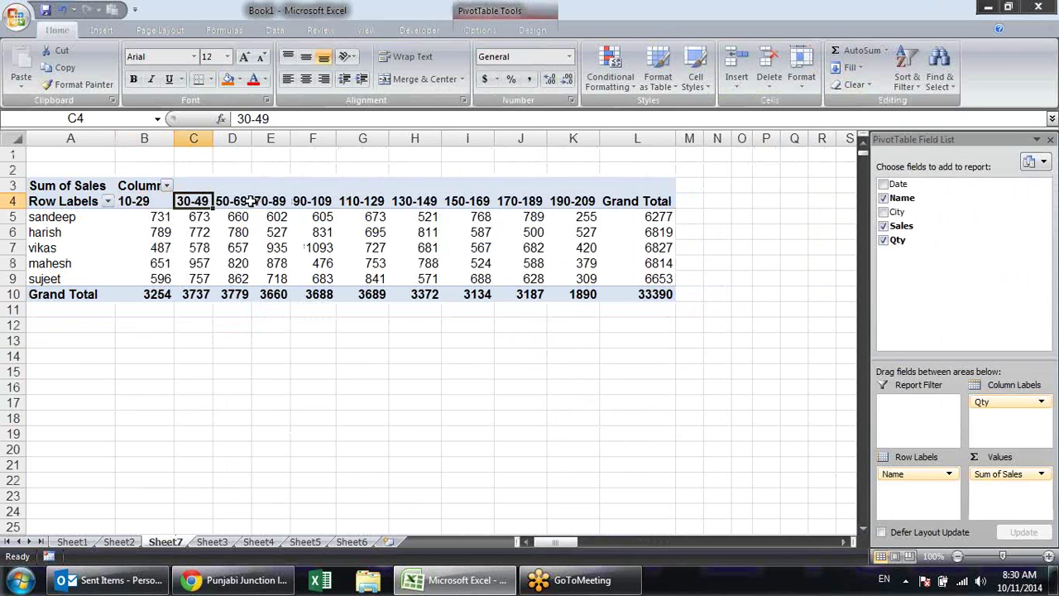
click(248, 201)
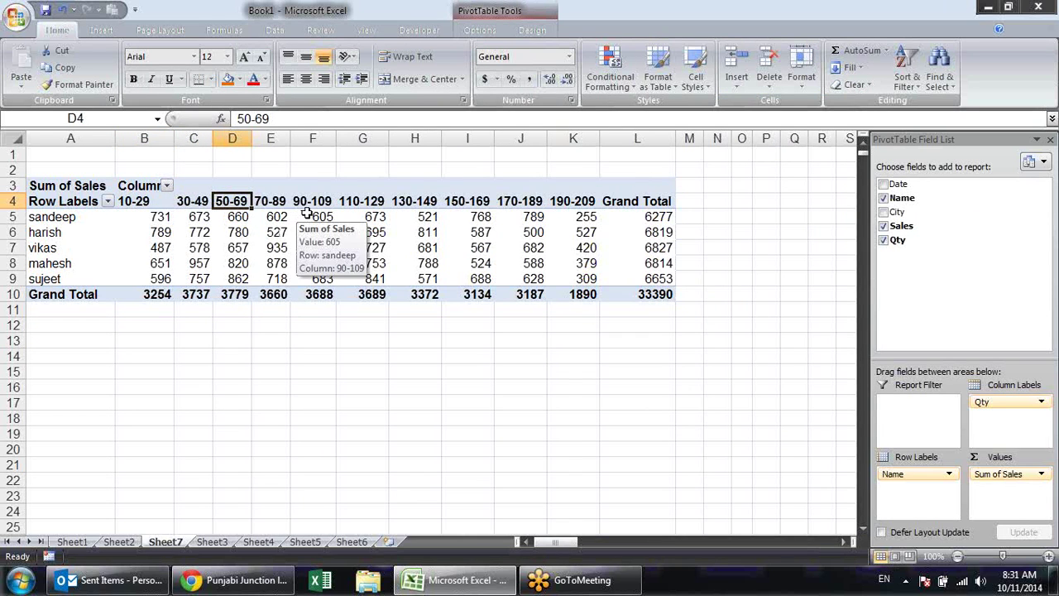
click(285, 202)
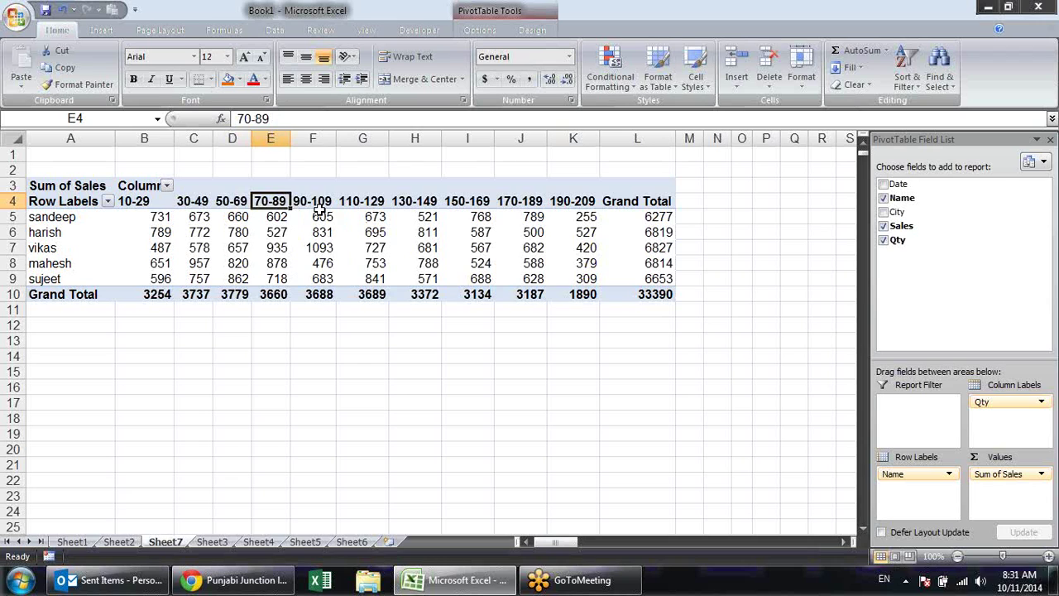
click(319, 203)
click(375, 205)
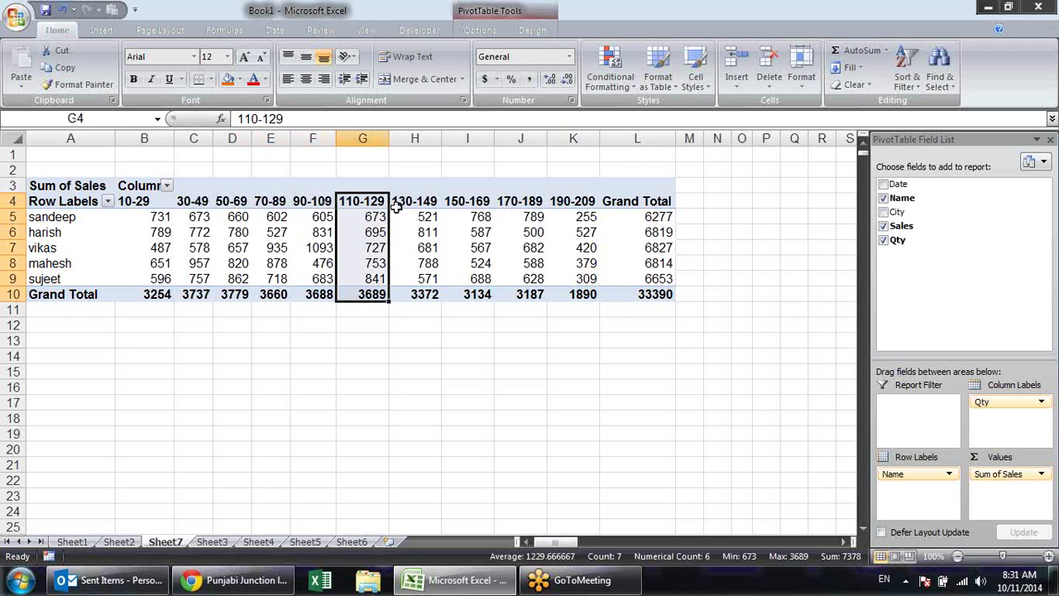
click(422, 202)
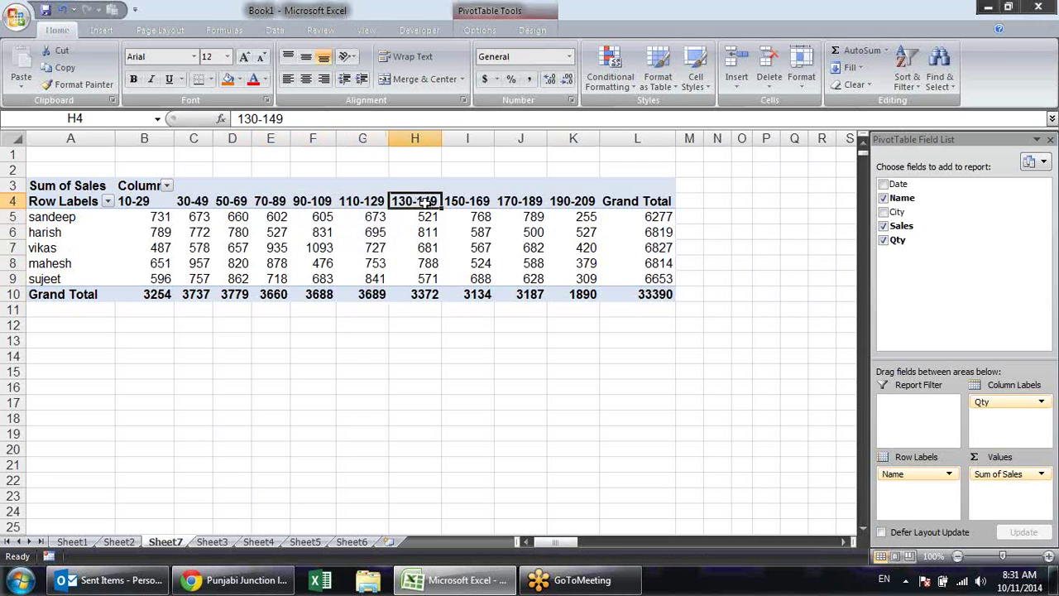
click(170, 214)
click(191, 213)
click(246, 217)
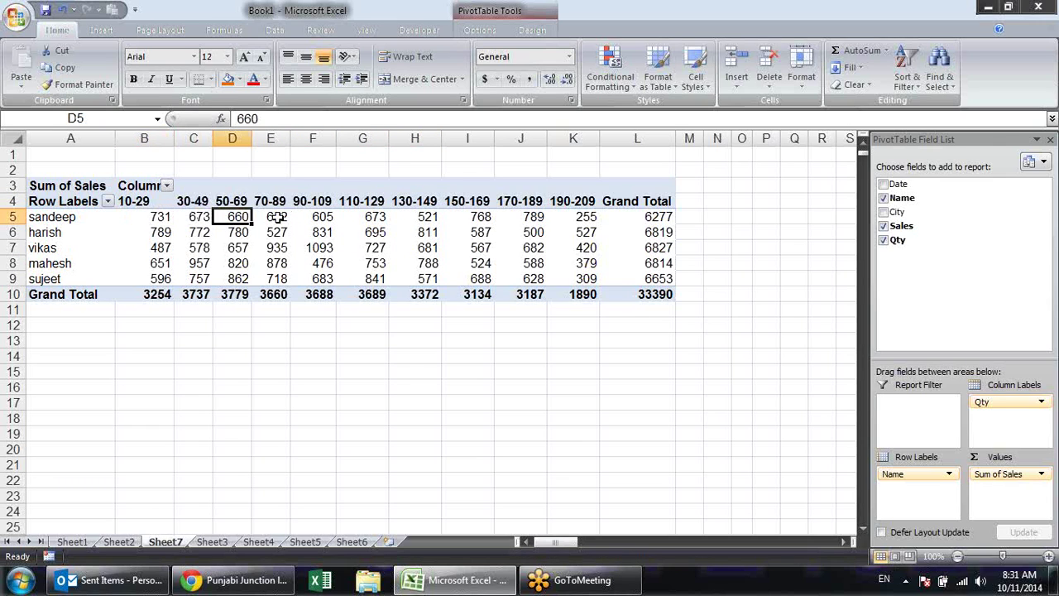
click(282, 213)
click(321, 217)
click(364, 217)
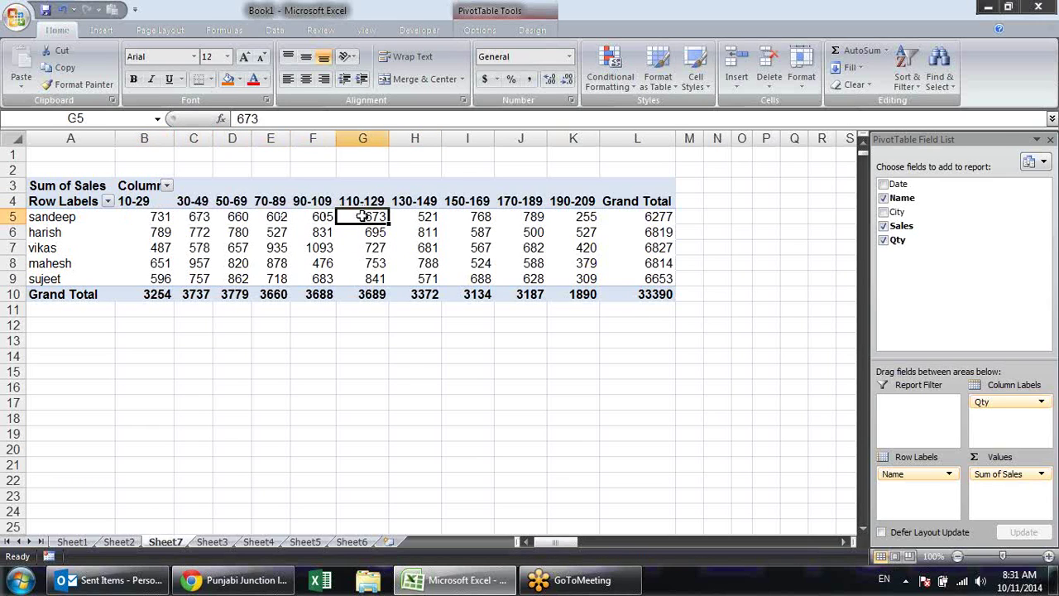
click(413, 214)
click(481, 216)
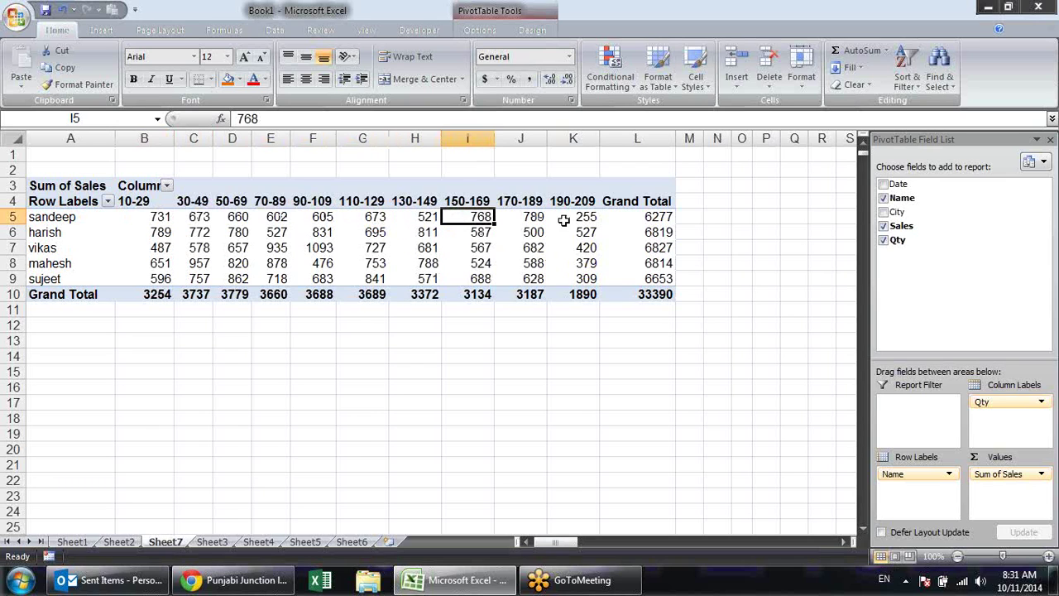
click(536, 216)
click(589, 217)
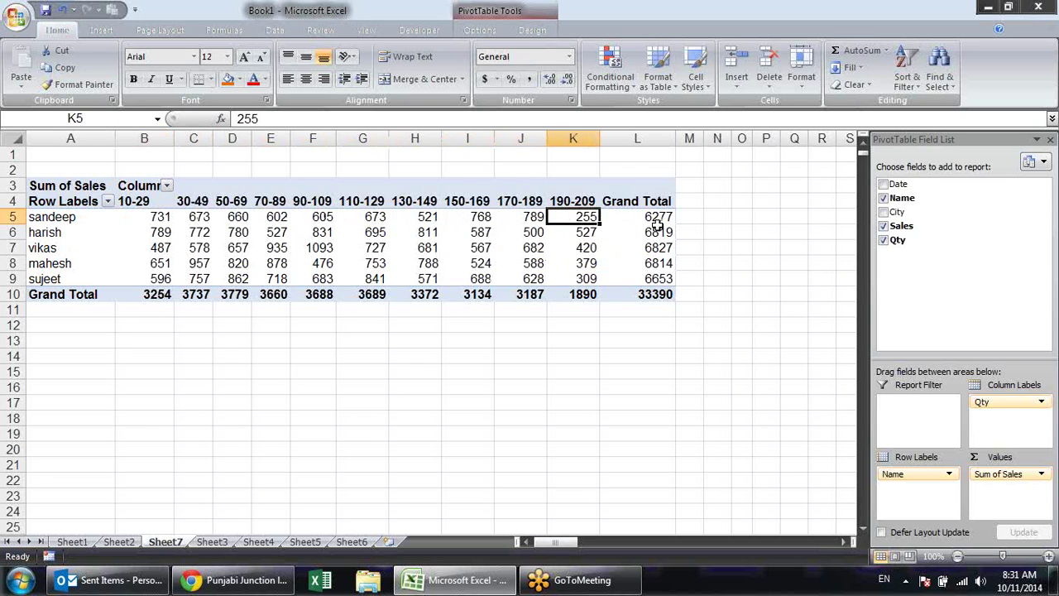
click(658, 225)
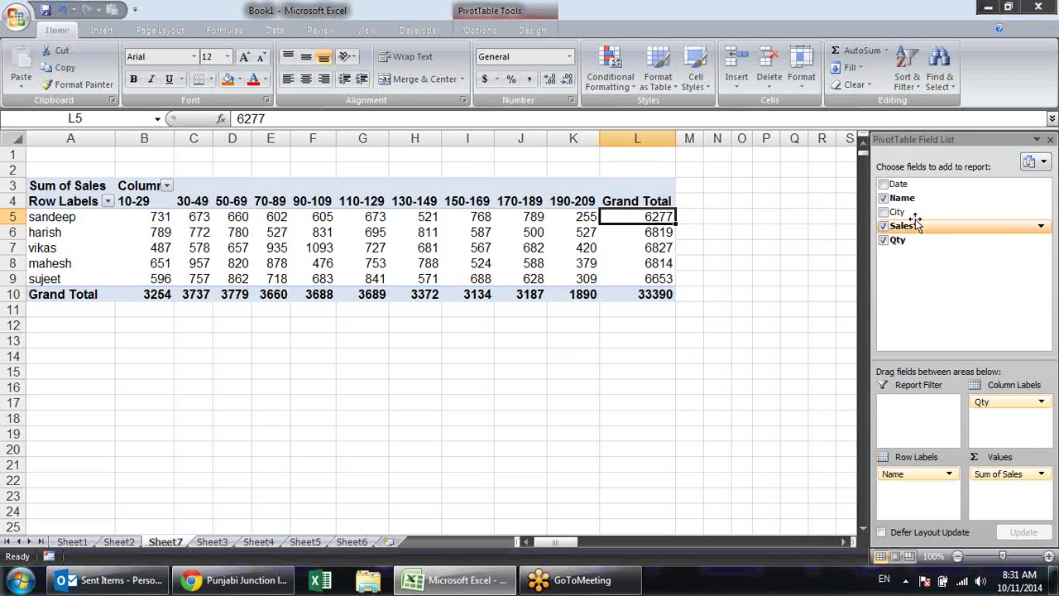
click(885, 213)
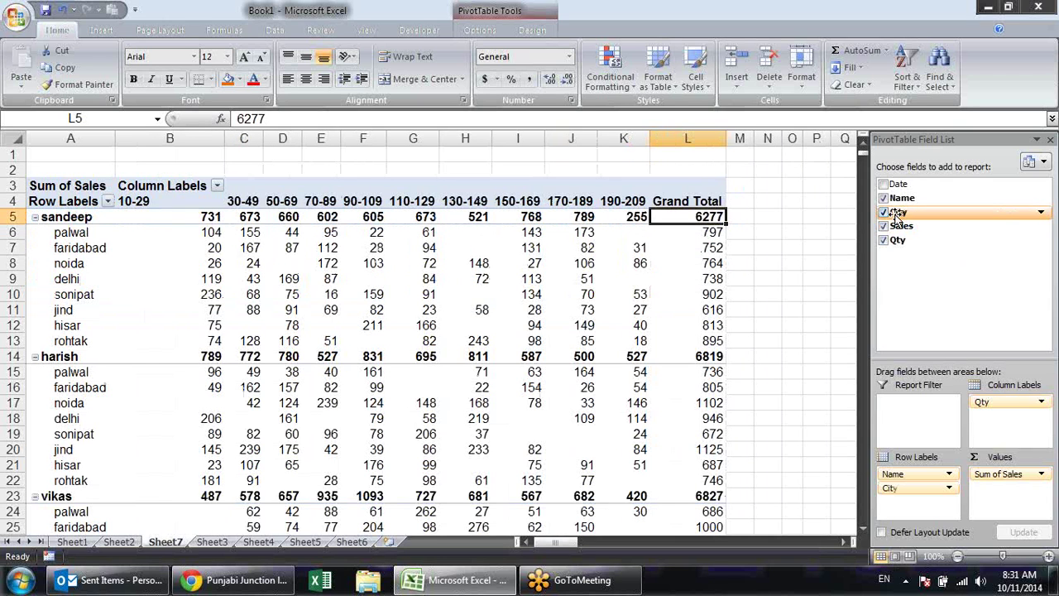
click(885, 212)
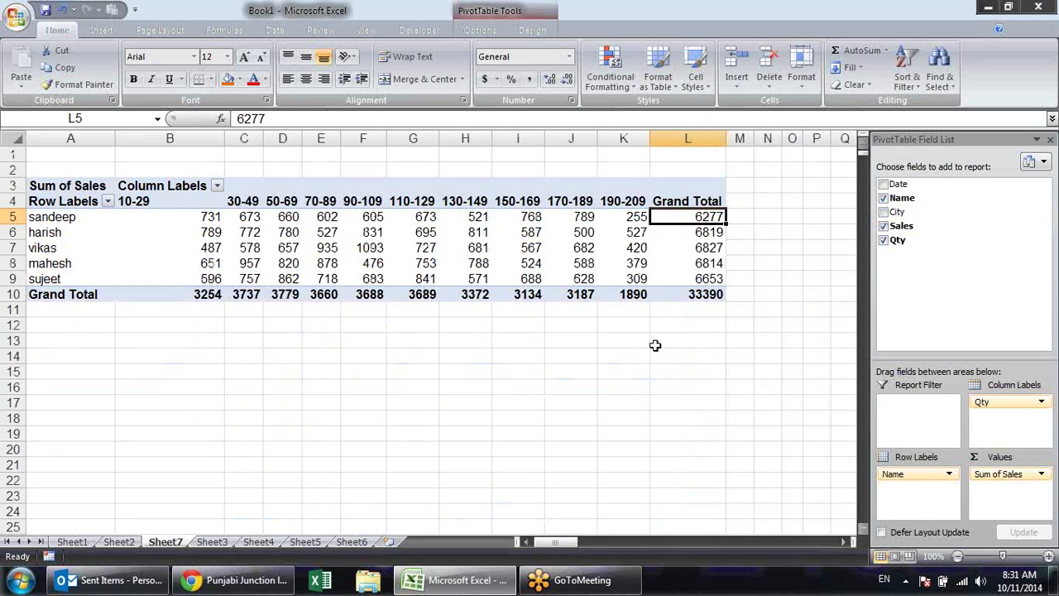
click(371, 412)
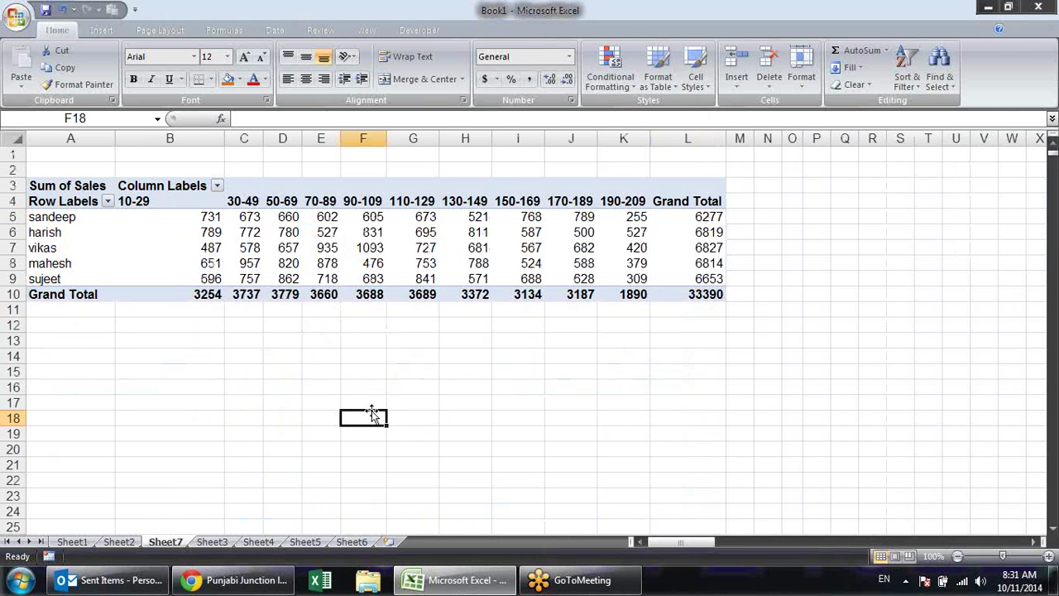
click(324, 359)
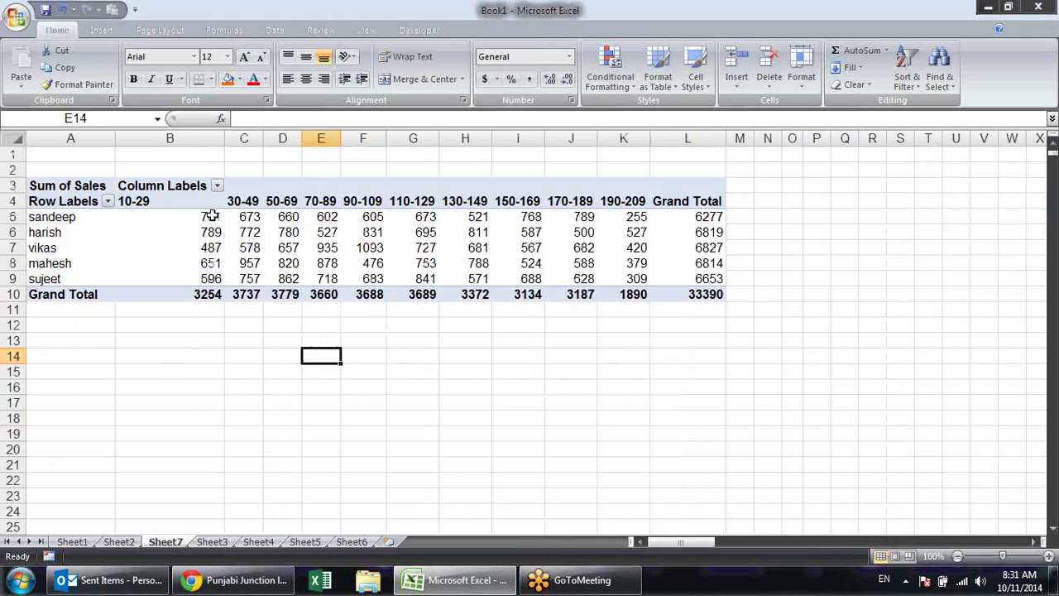
click(210, 215)
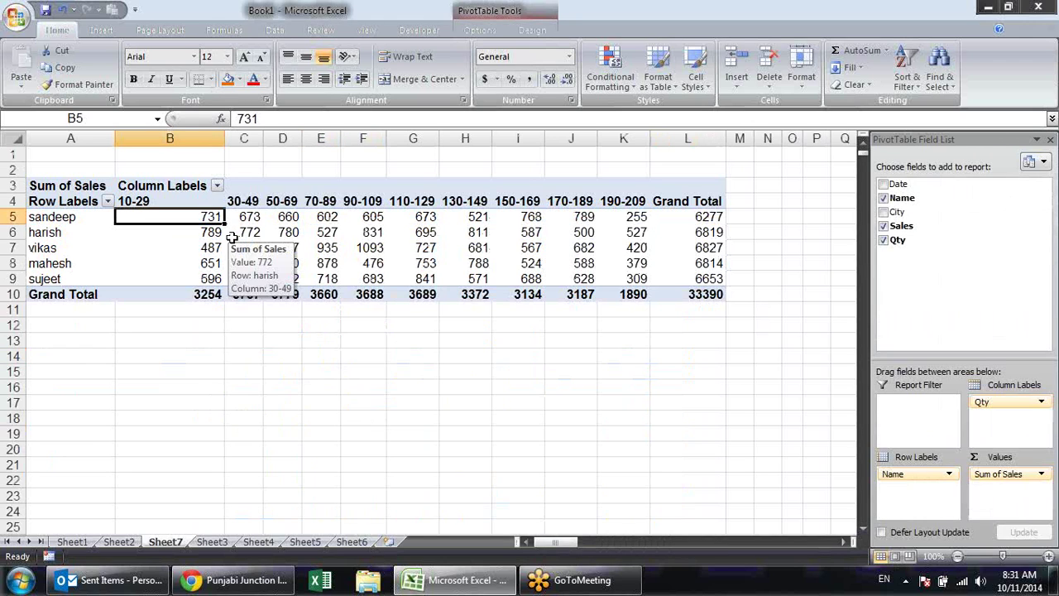
mouse_move(203, 217)
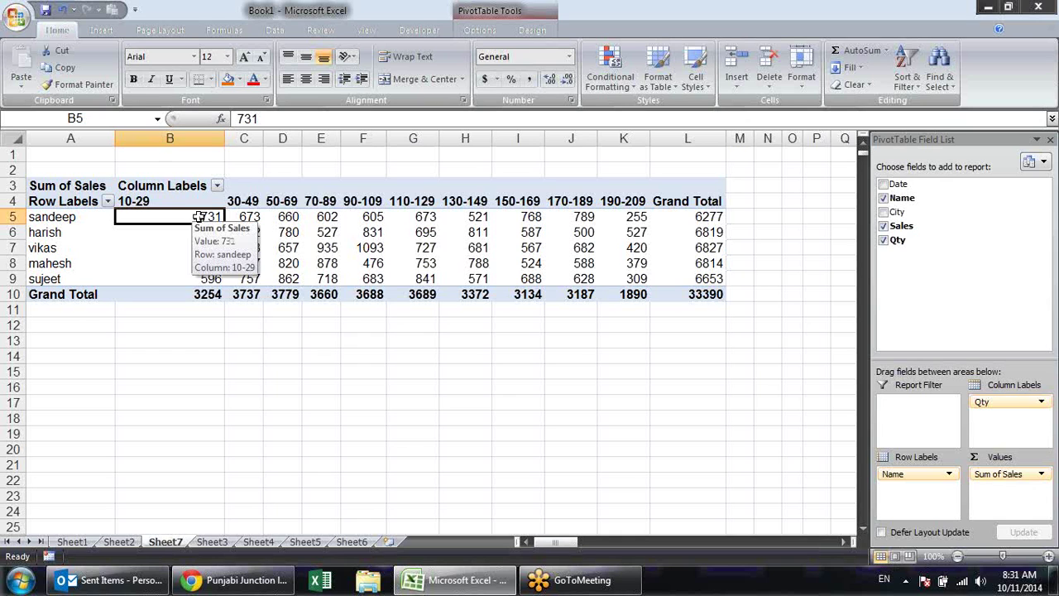
double_click(199, 217)
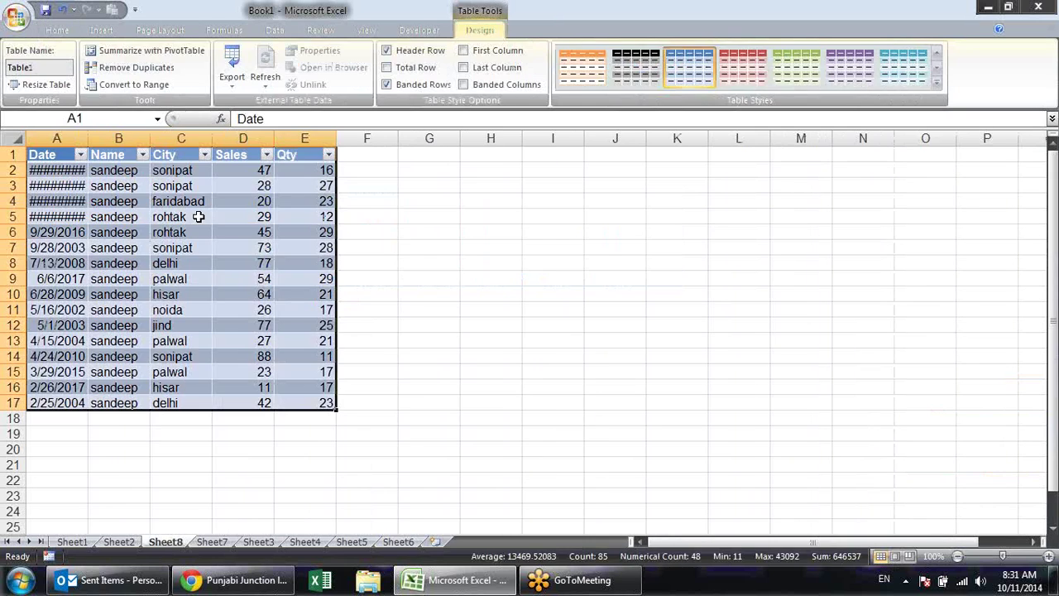
click(376, 236)
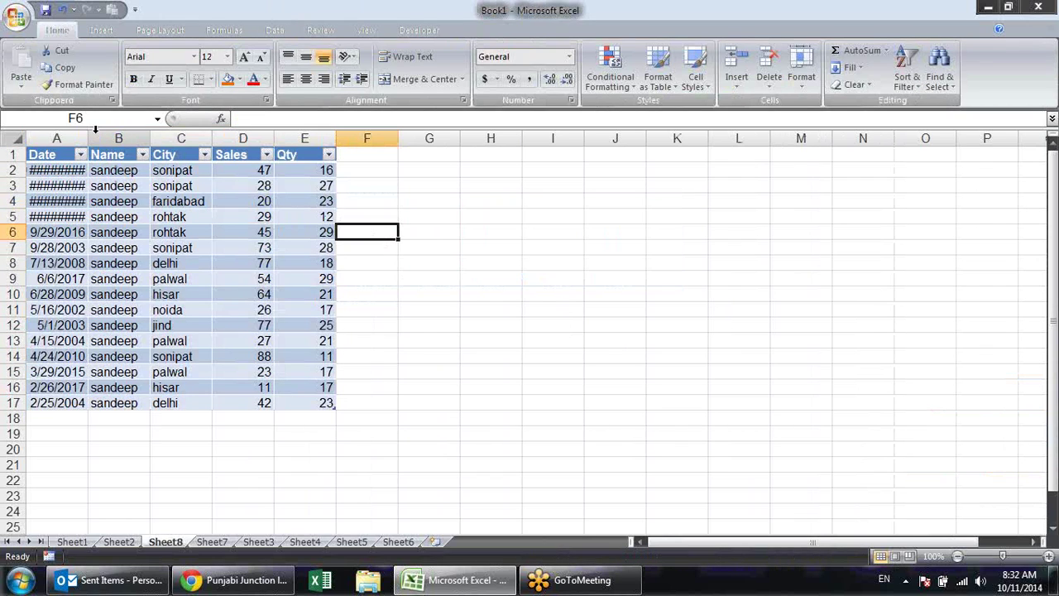
double_click(88, 136)
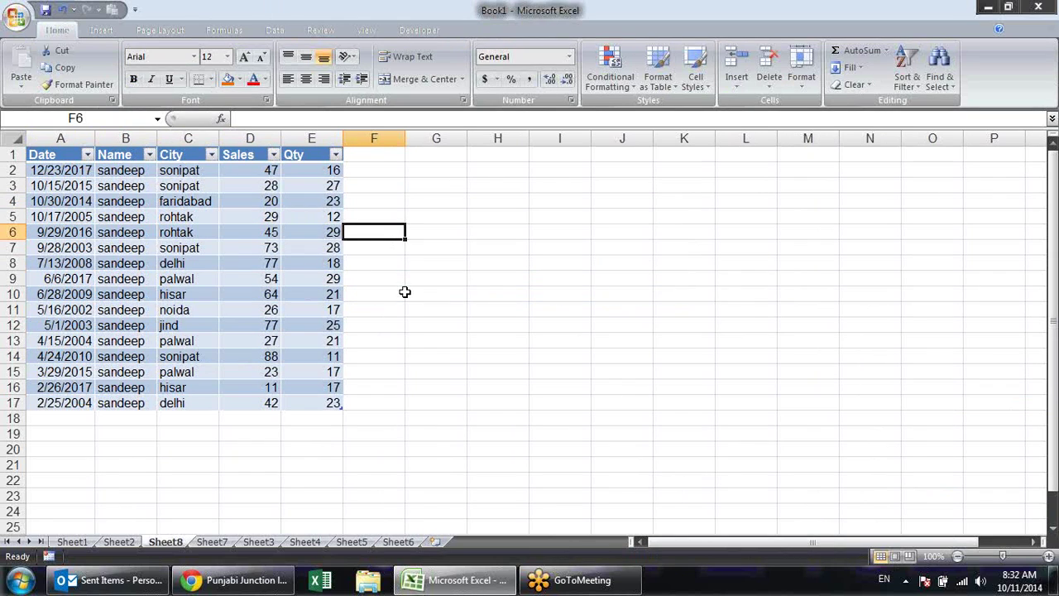
right_click(174, 542)
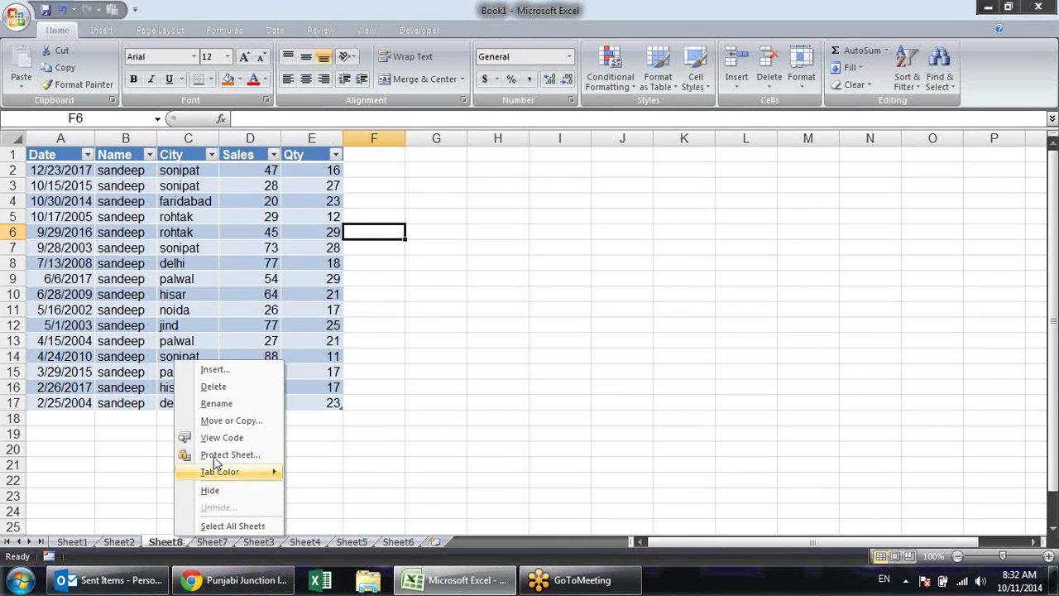
click(237, 387)
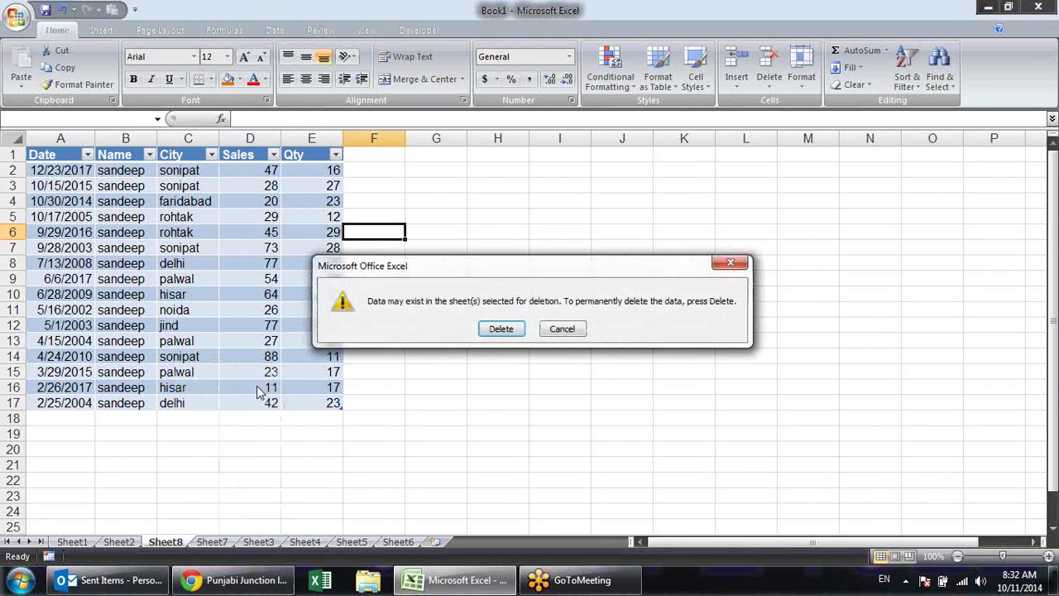
click(501, 329)
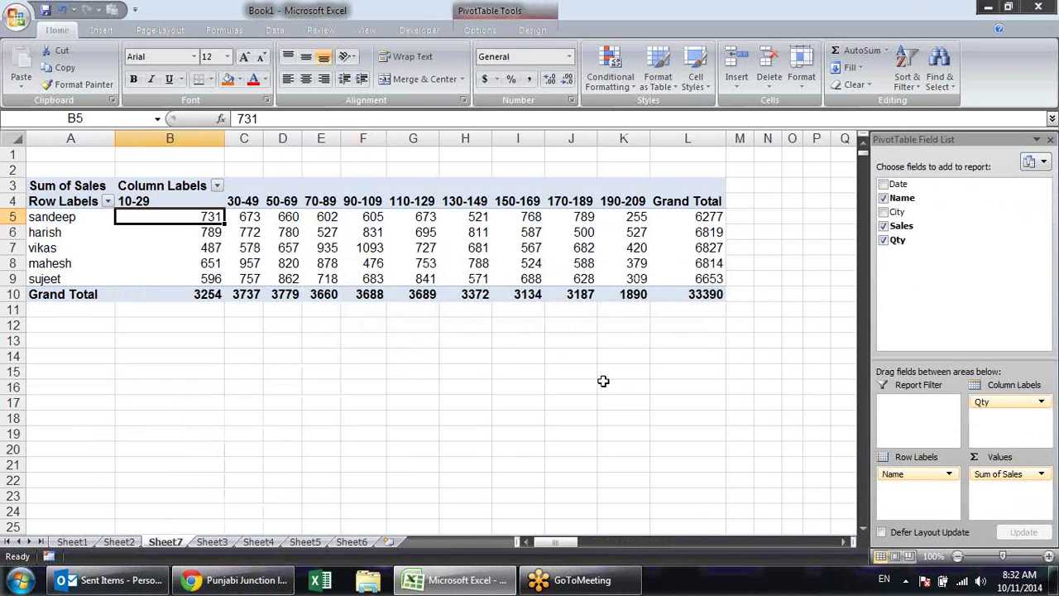
click(722, 217)
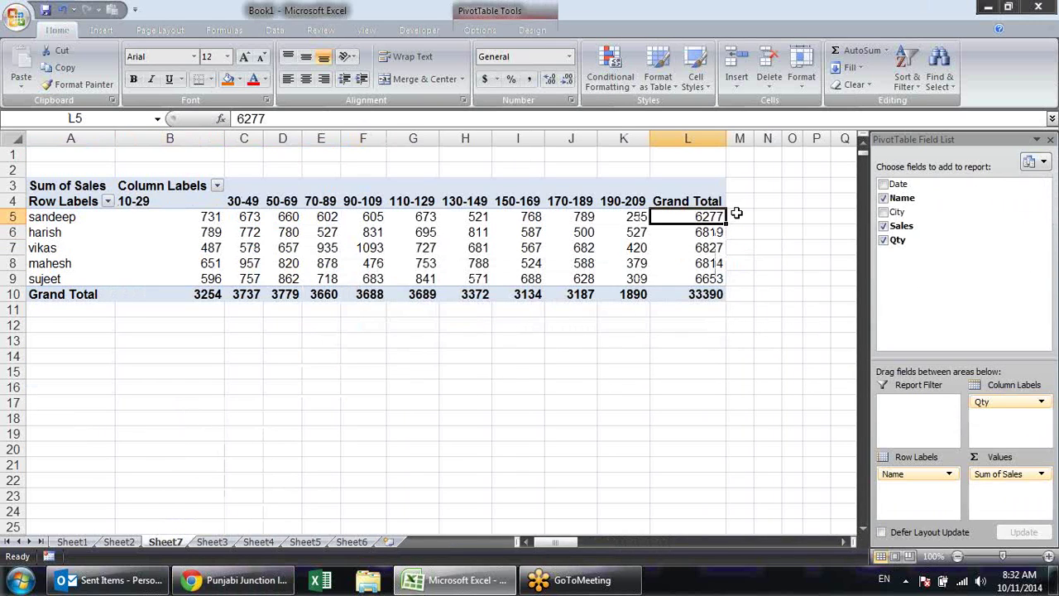
double_click(711, 215)
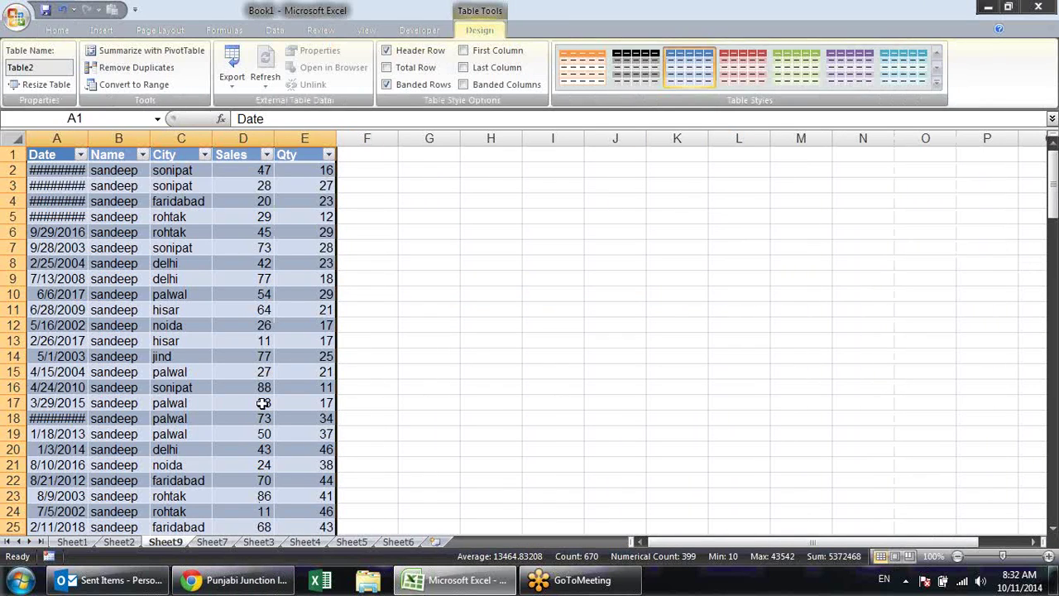
scroll(282, 374, down, 6)
scroll(282, 375, down, 7)
scroll(283, 375, down, 8)
scroll(282, 375, down, 7)
scroll(282, 375, down, 11)
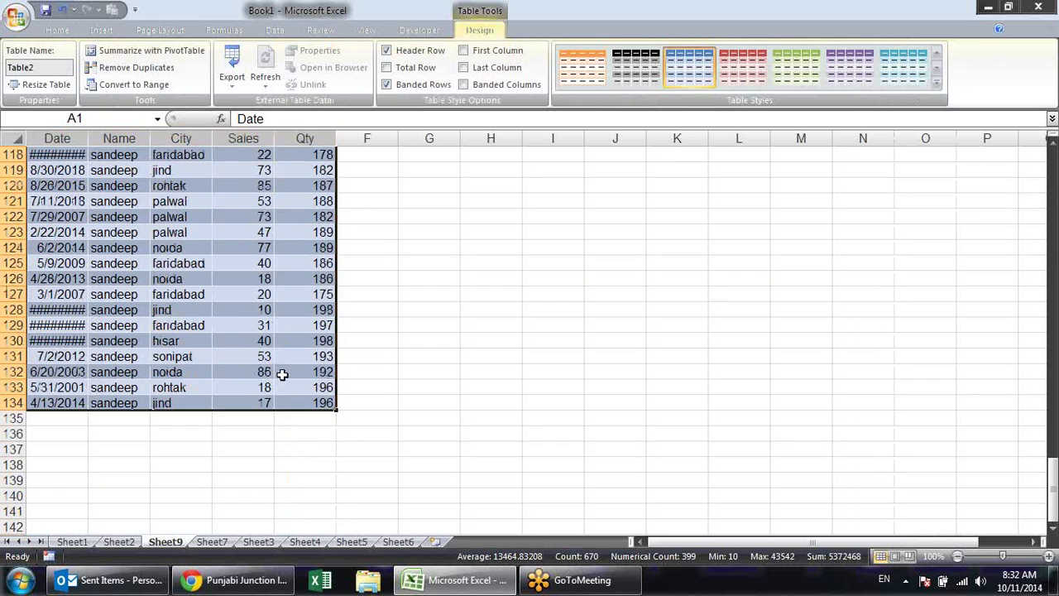
right_click(175, 549)
click(238, 392)
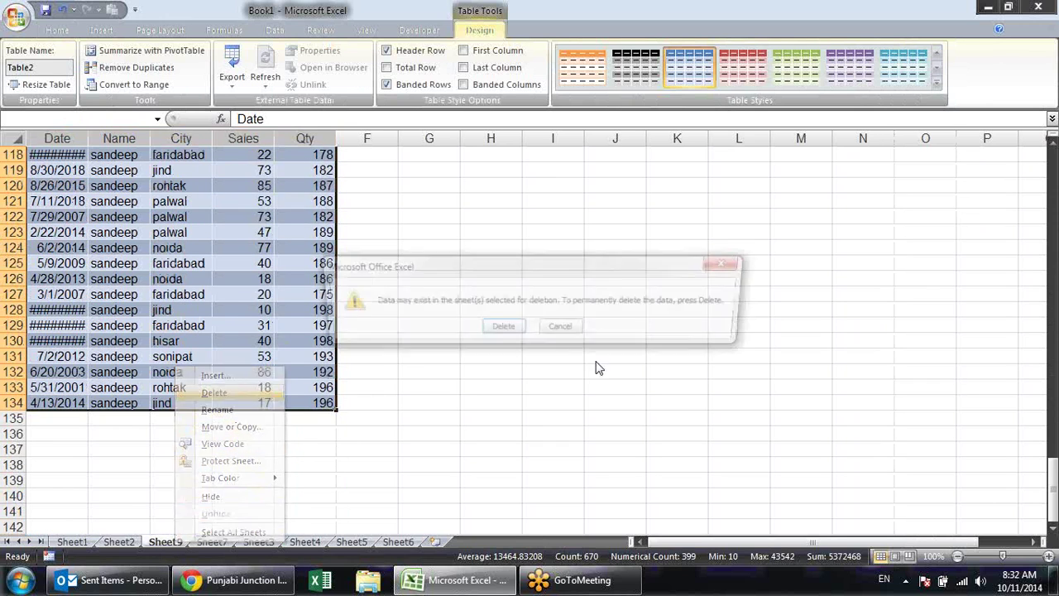
click(431, 353)
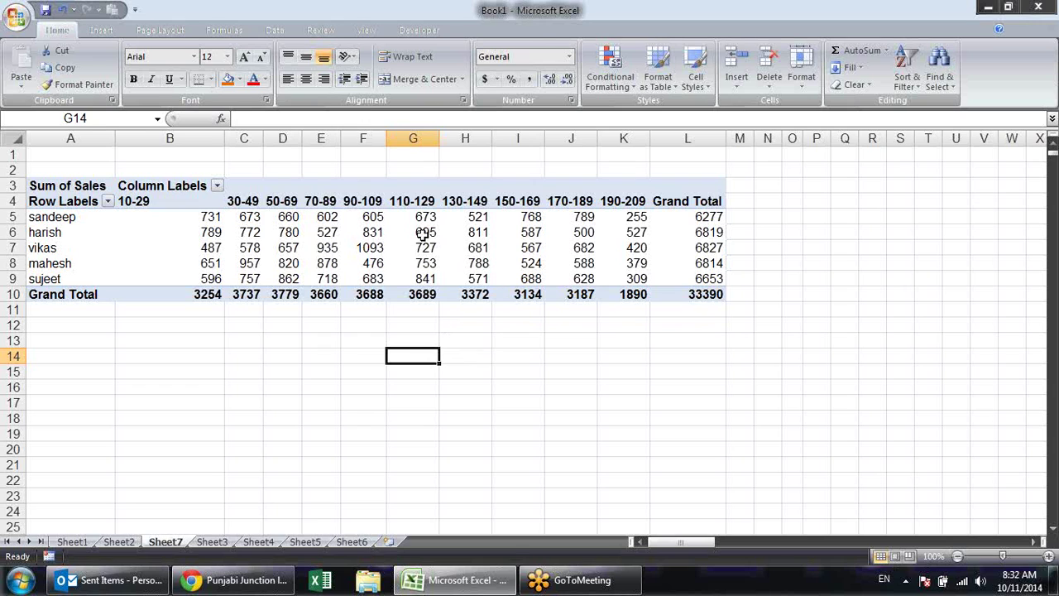
Ungroup the Qty bands from the 30-49 heading, then drag Qty out of Column Labels
click(370, 216)
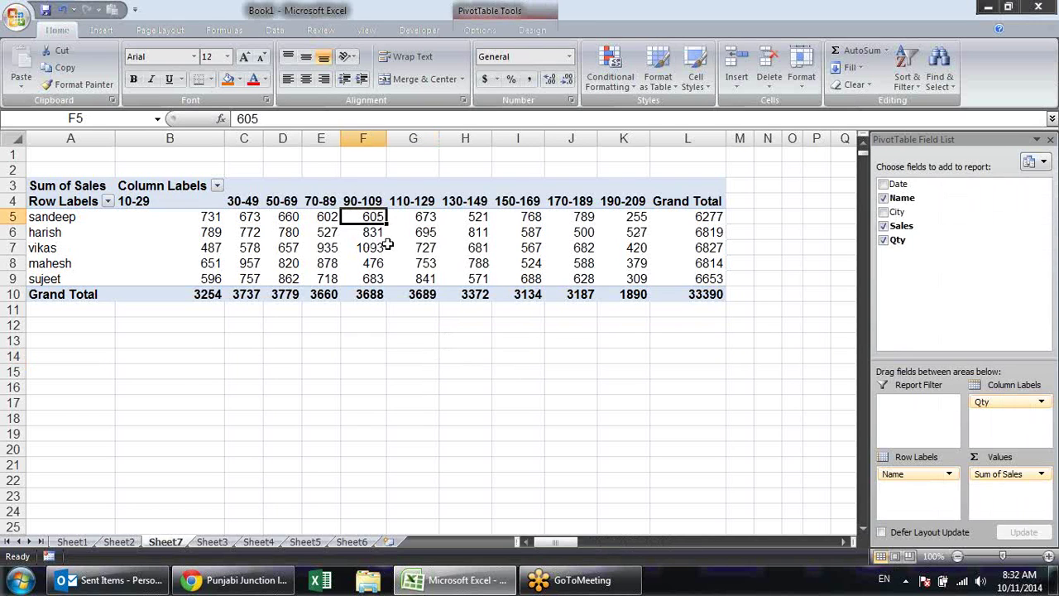
click(231, 200)
click(480, 30)
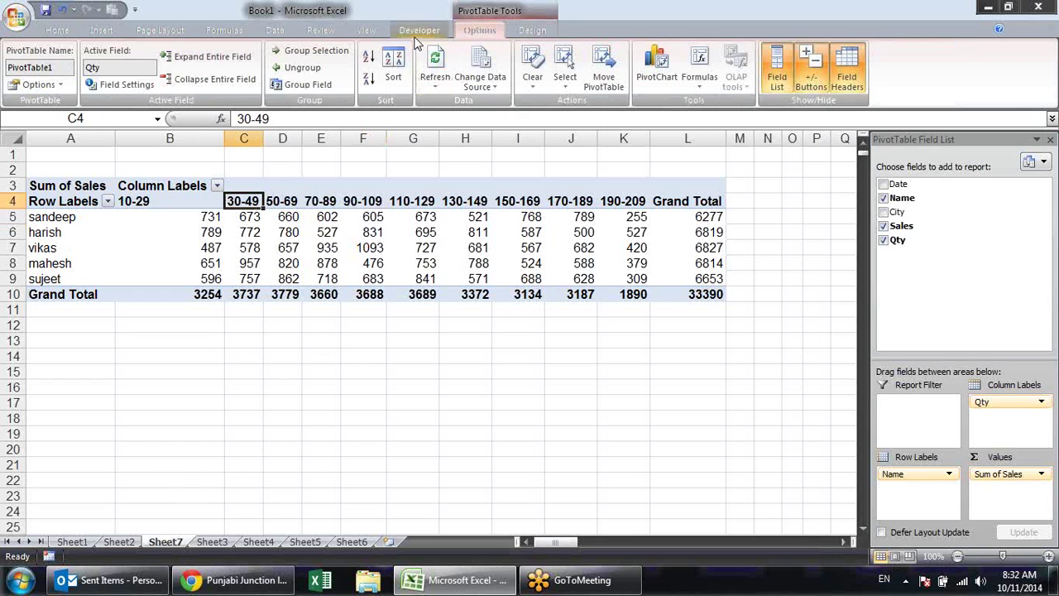
click(311, 84)
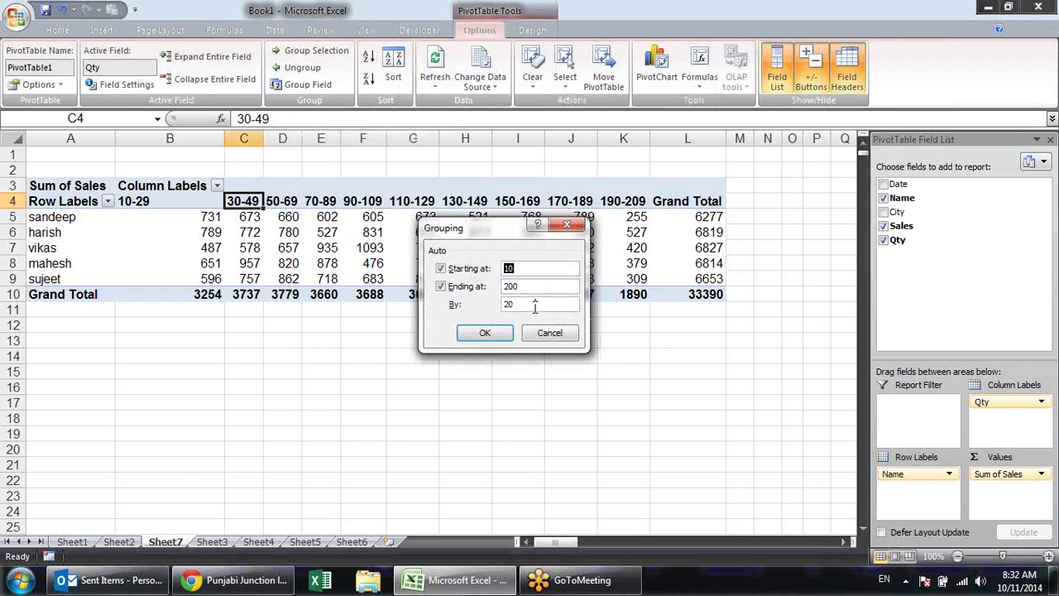
key(Escape)
click(300, 67)
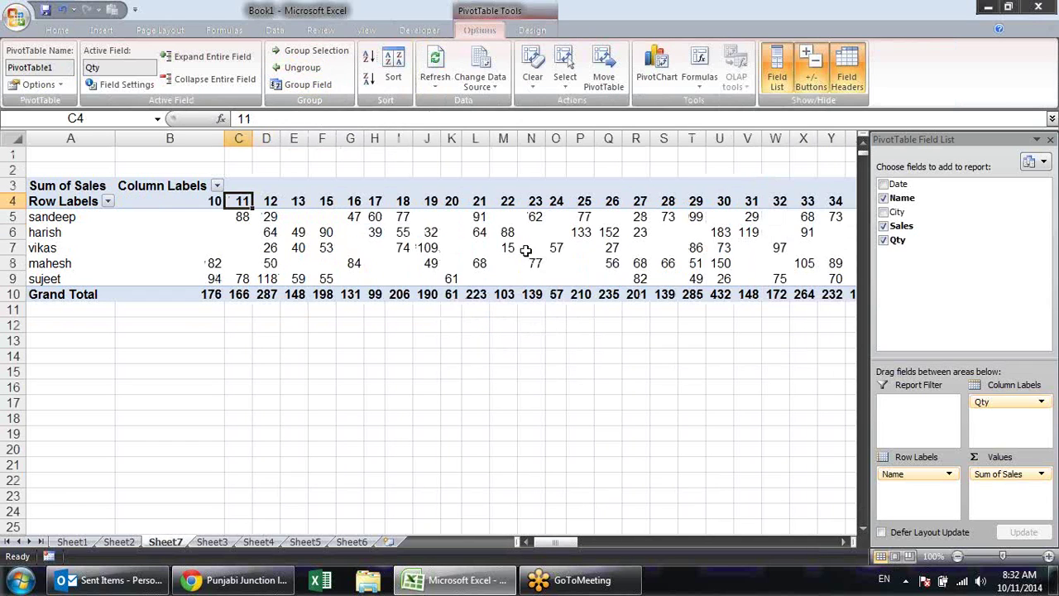
drag(1026, 403, 716, 374)
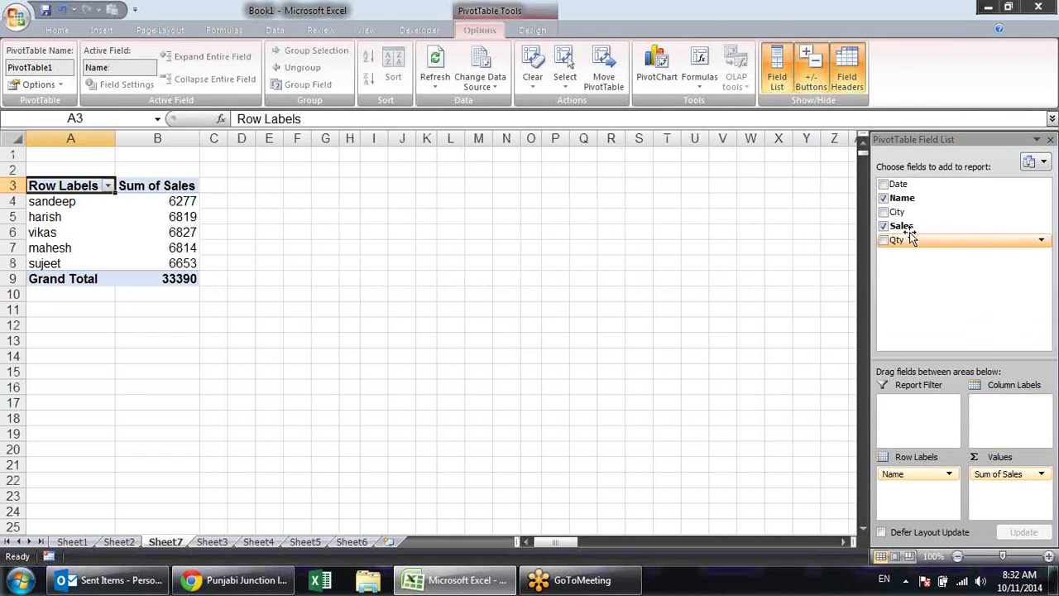
Add City to Row Labels under Name and check values like sandeep's noida 764
click(884, 212)
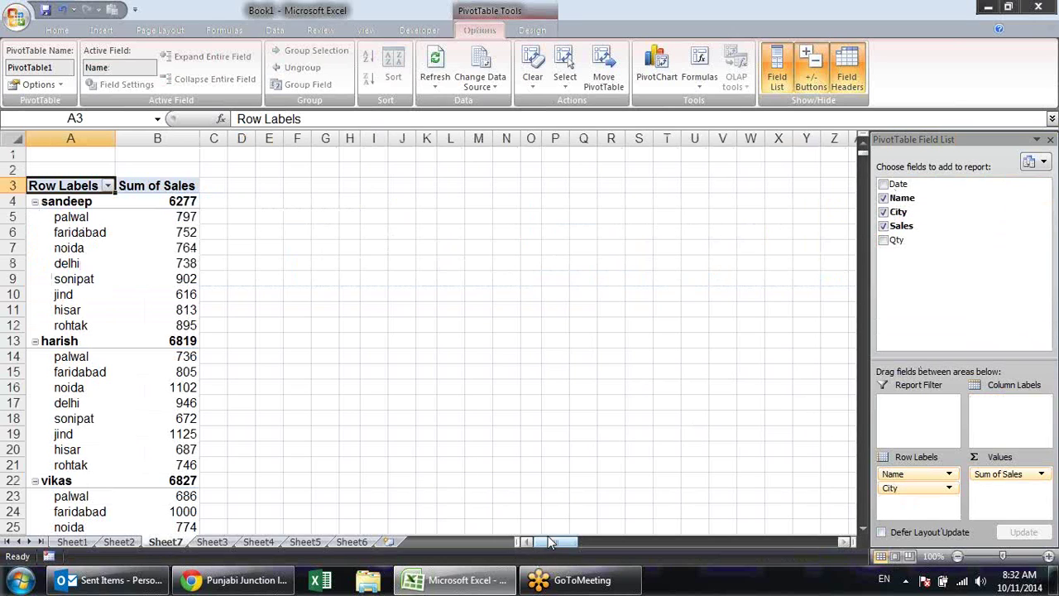
click(247, 262)
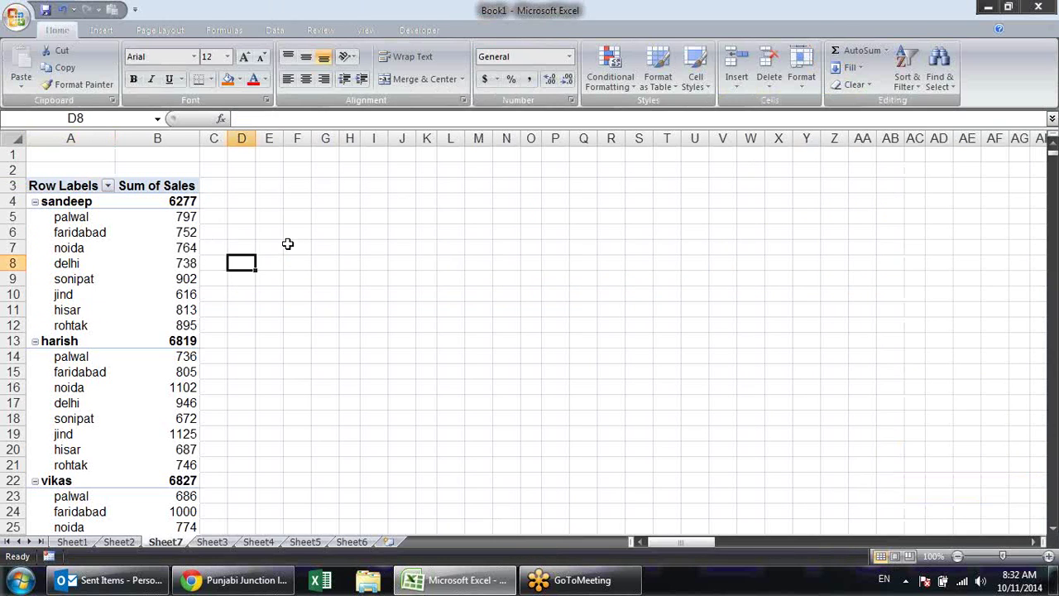
click(159, 248)
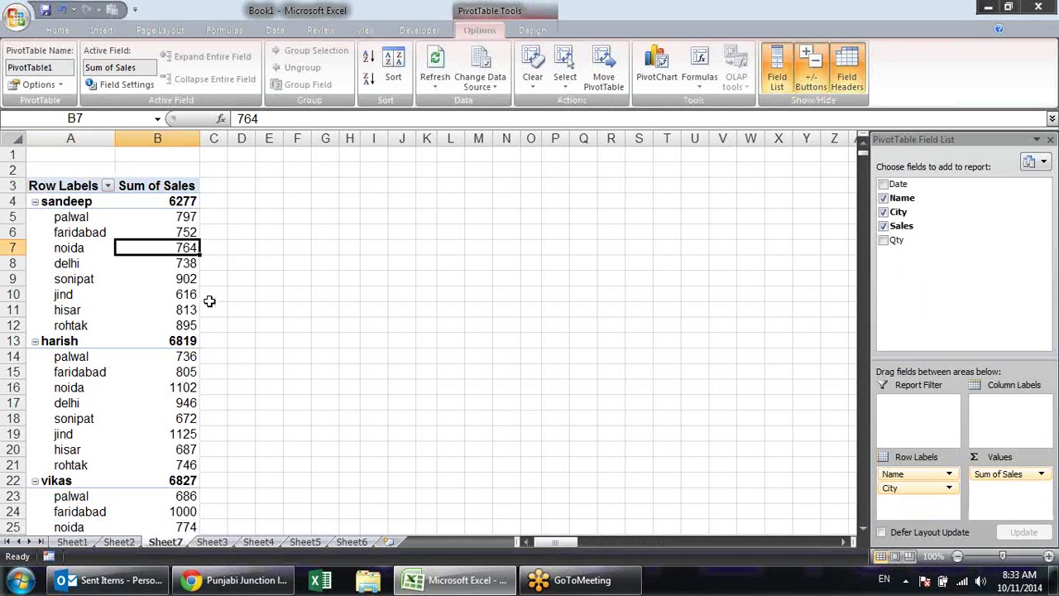
right_click(132, 277)
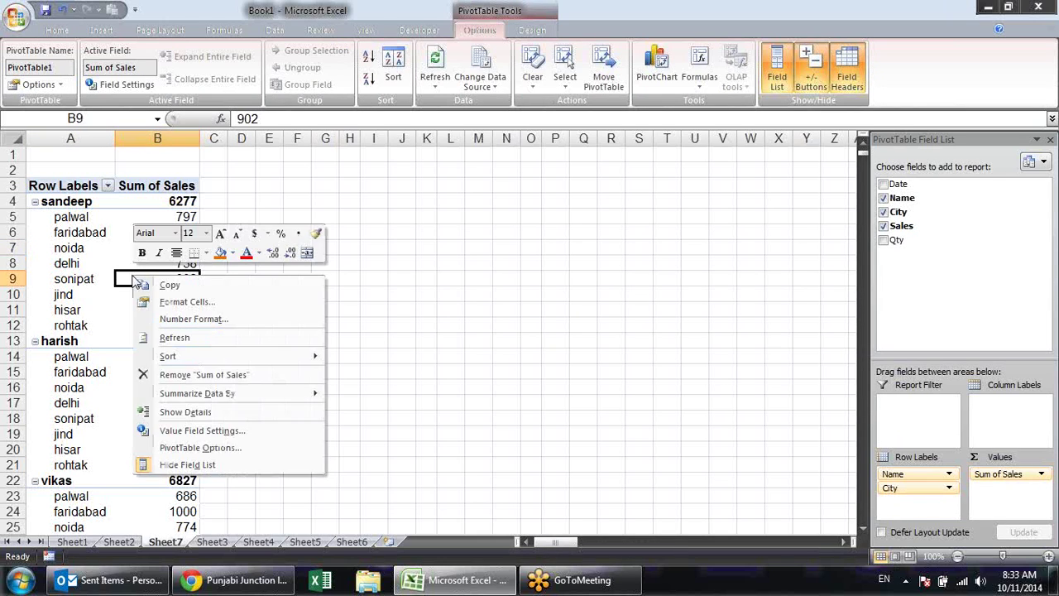
key(Escape)
Click through sandeep's heading and city rows: faridabad, delhi and rohtak
click(70, 201)
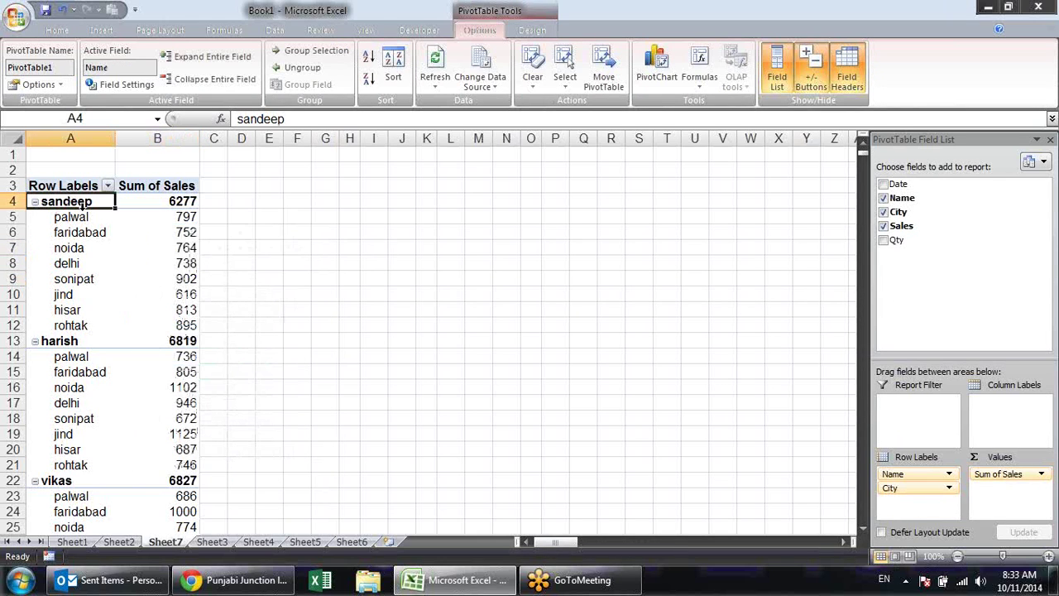
click(75, 232)
click(66, 263)
click(58, 325)
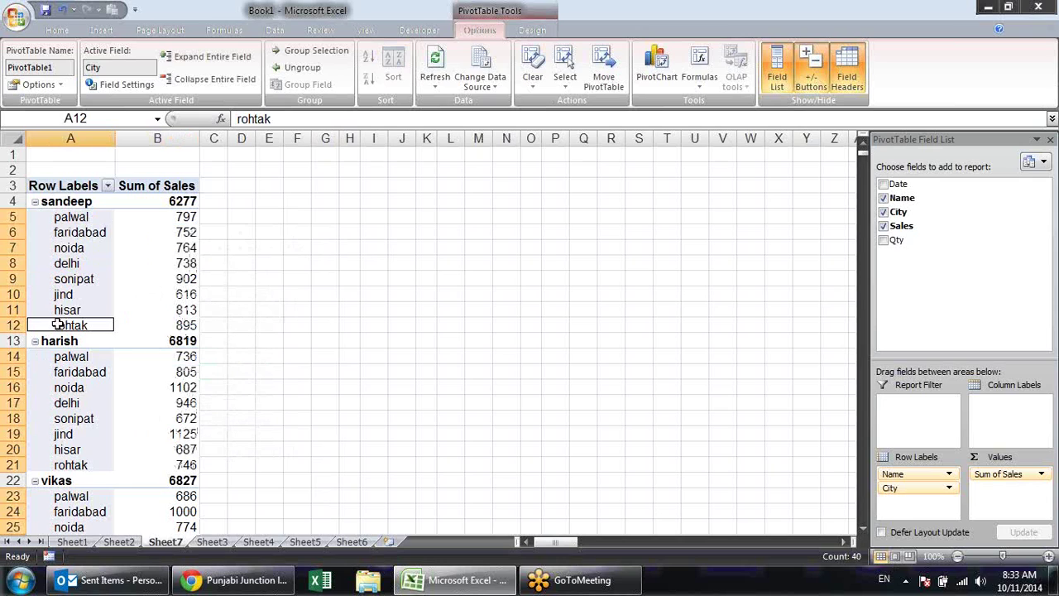
click(62, 201)
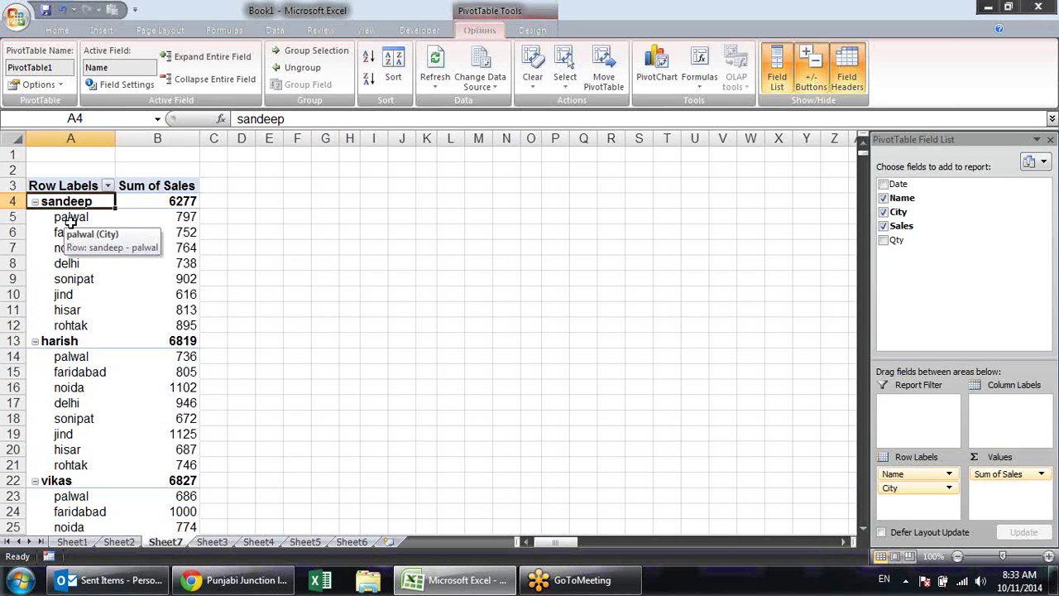
Turn on Classic PivotTable layout on the Display tab of PivotTable Options
right_click(109, 256)
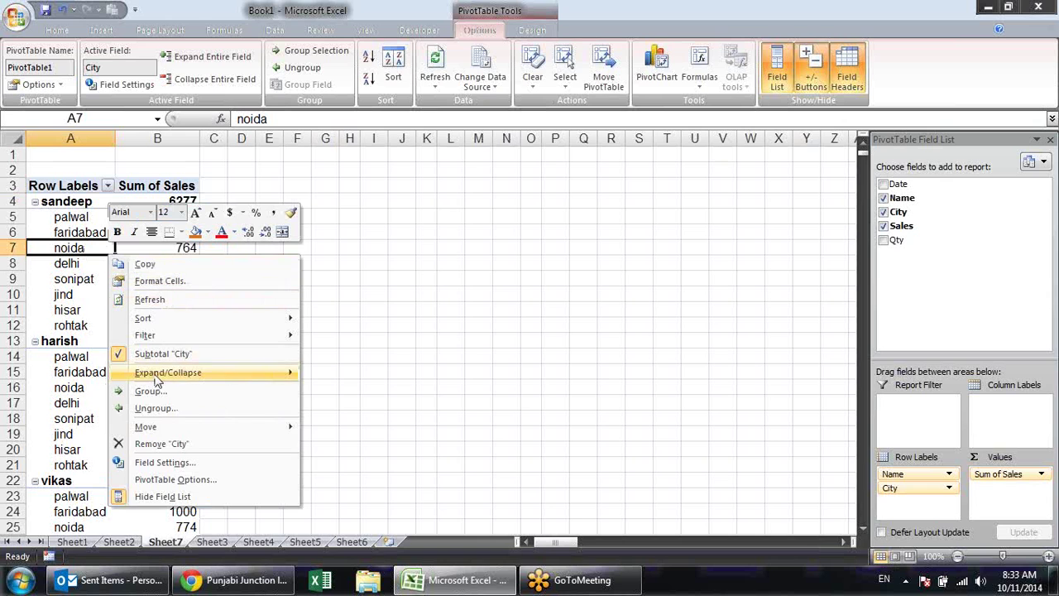
click(203, 486)
drag(193, 240, 381, 155)
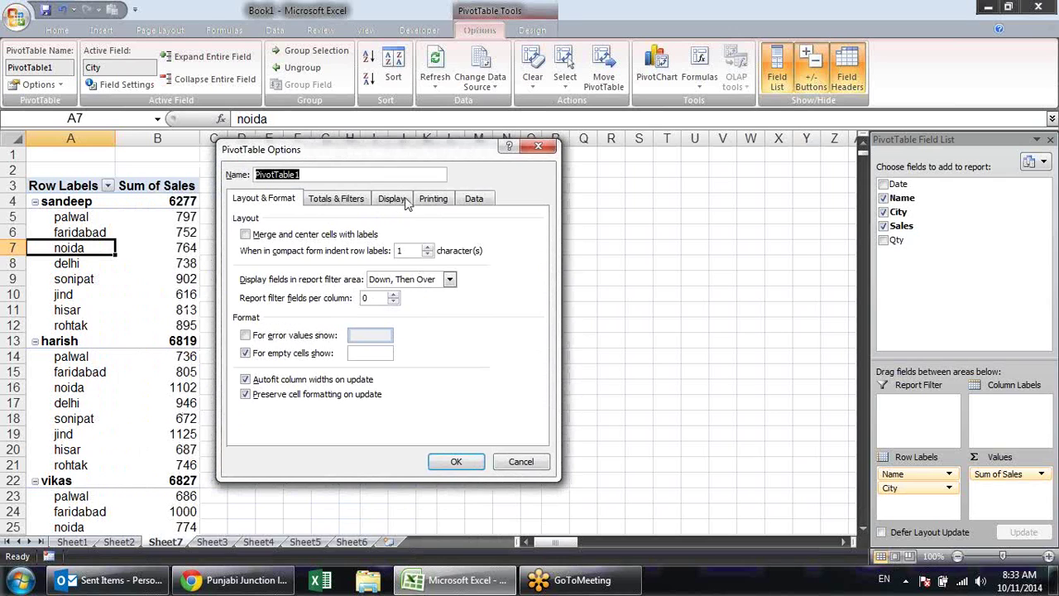
click(391, 199)
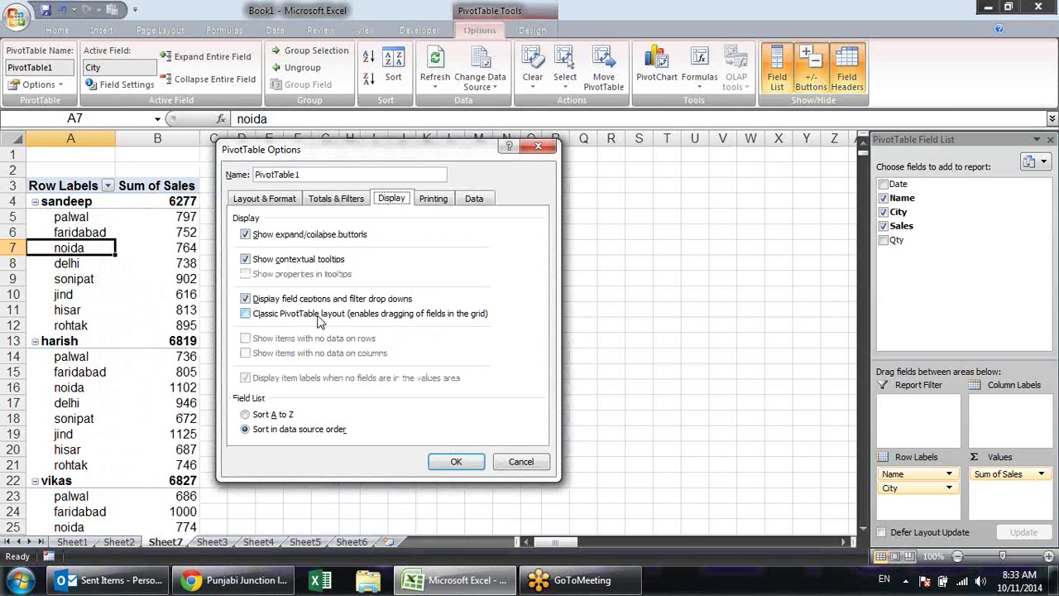
click(319, 321)
click(454, 461)
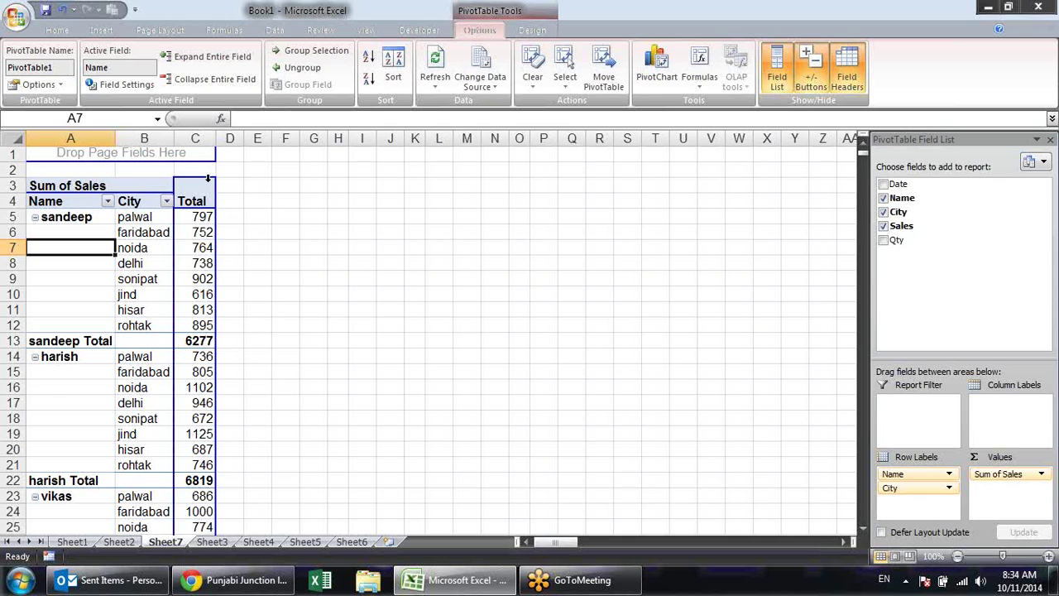
Untick Subtotal "Name" from the sandeep Total row's context menu
scroll(173, 296, down, 3)
scroll(203, 207, up, 2)
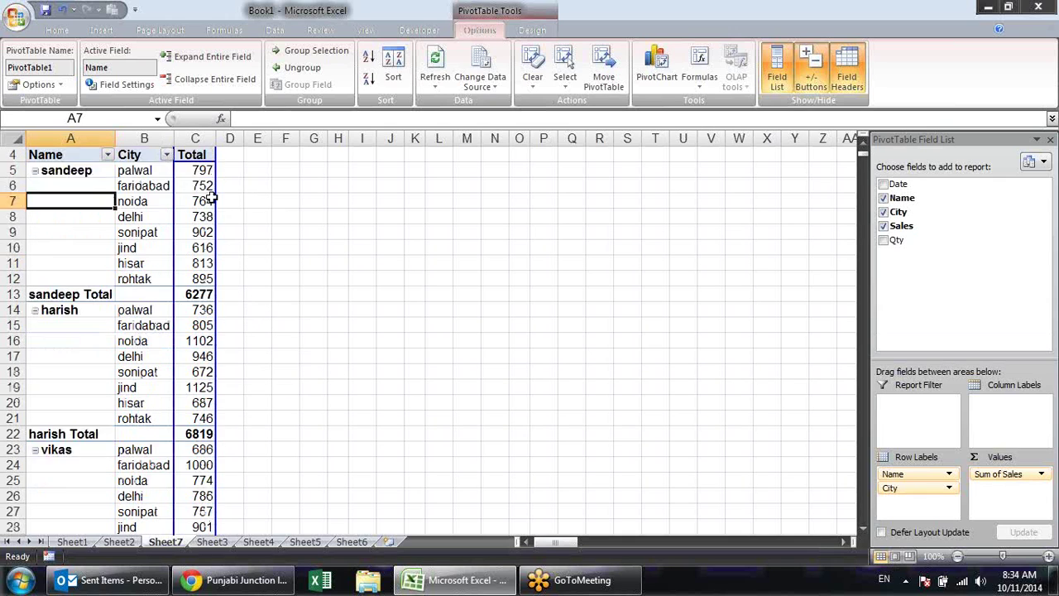
scroll(124, 264, up, 1)
click(76, 341)
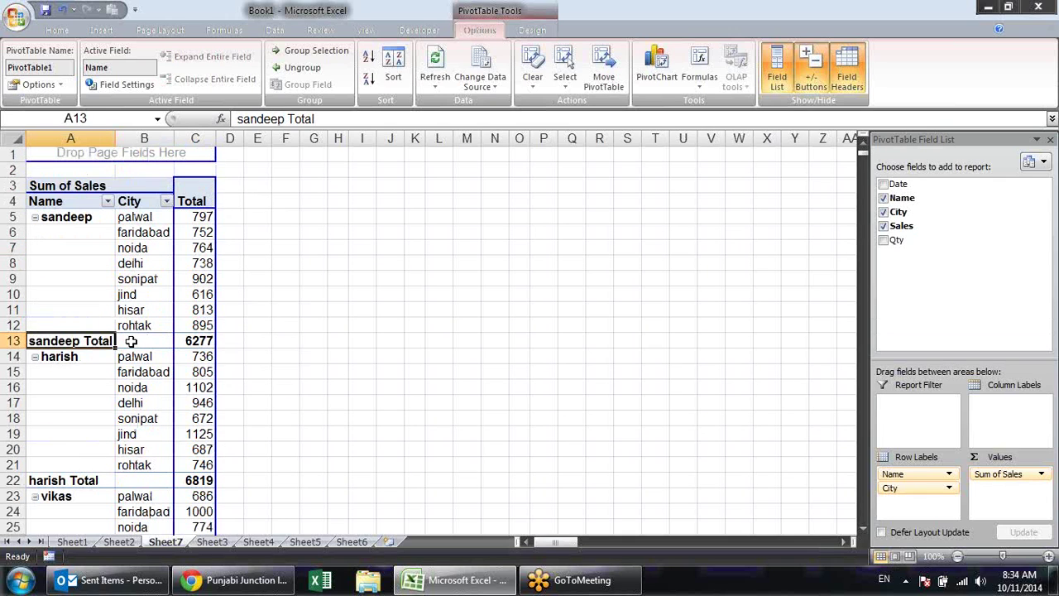
scroll(108, 432, down, 1)
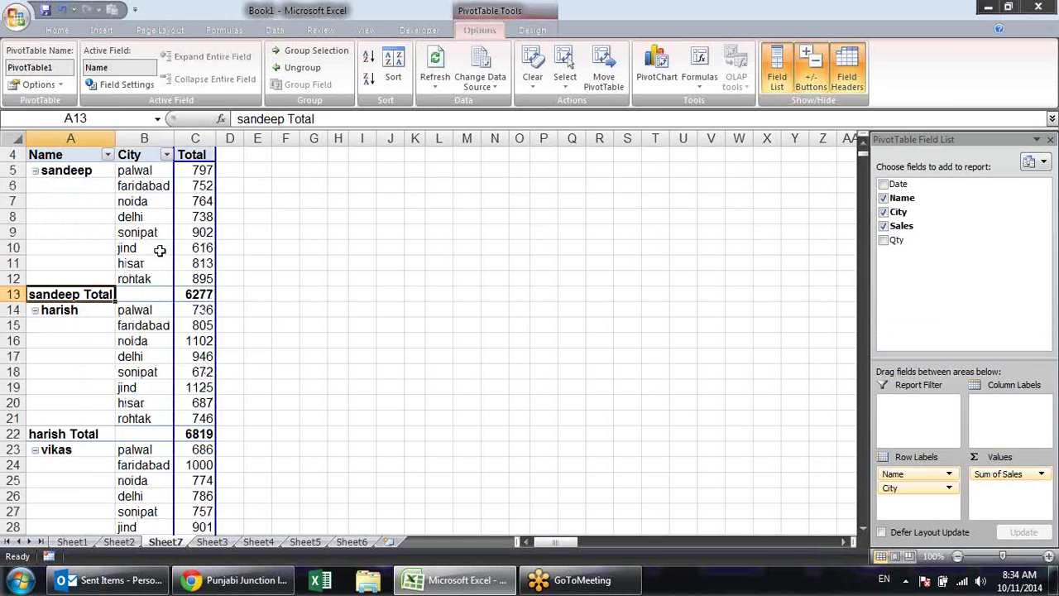
scroll(166, 255, up, 1)
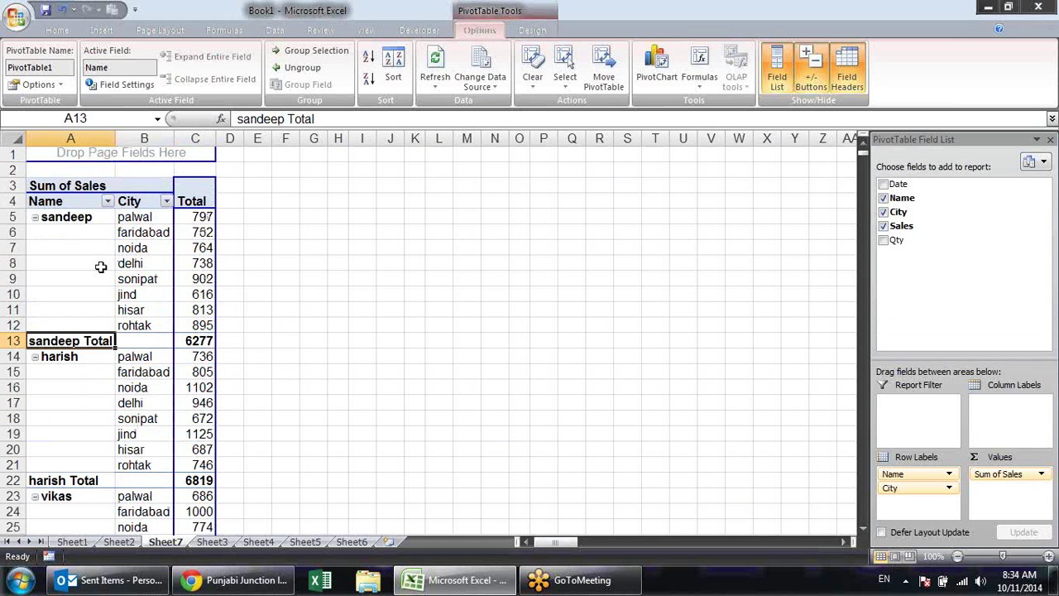
right_click(83, 332)
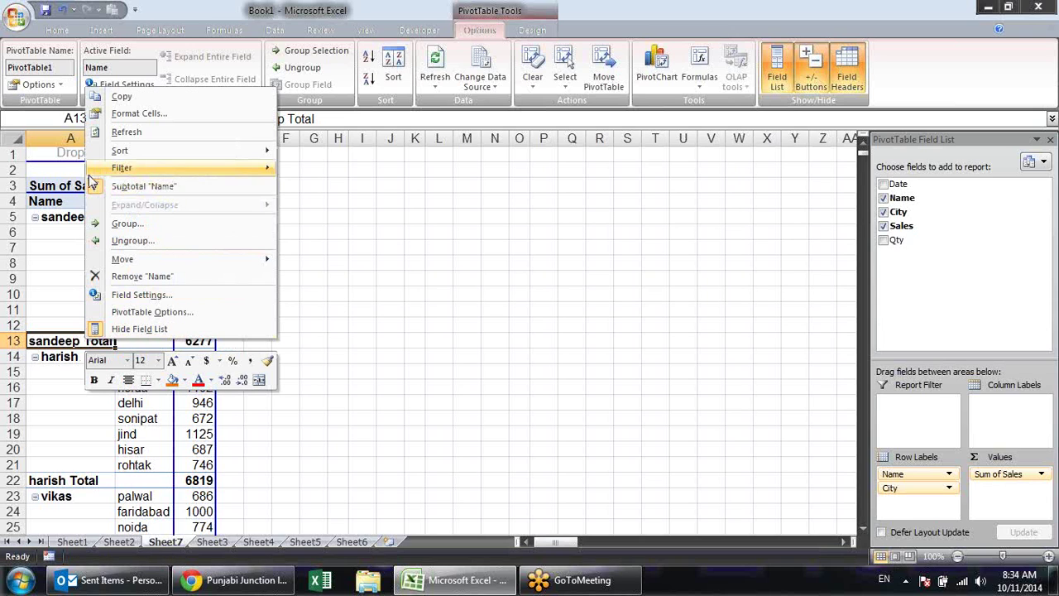
click(165, 187)
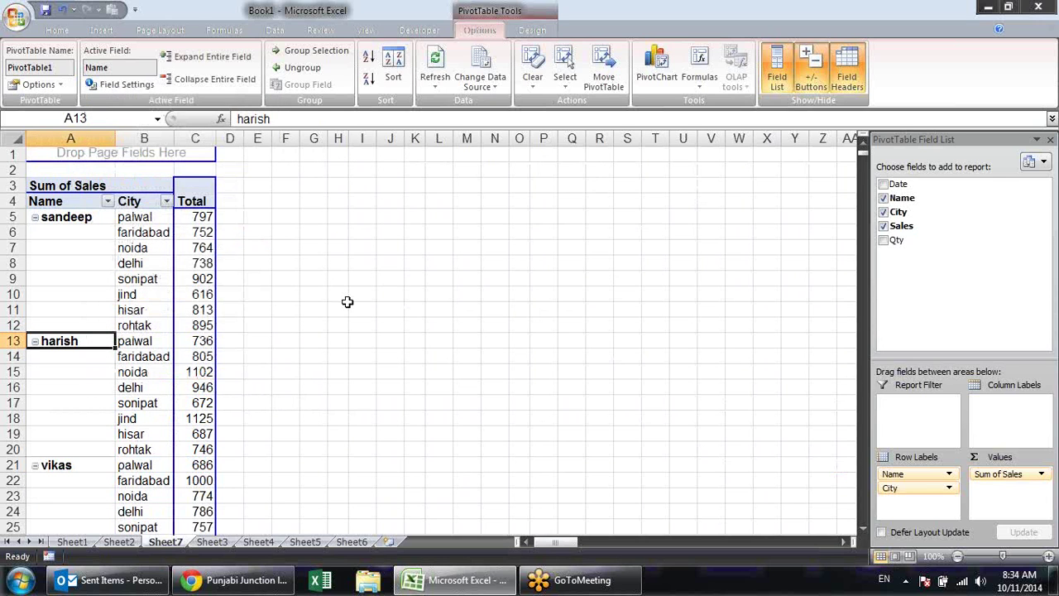
Review the result, selecting sandeep's block A5:A12 and then clicking off the pivot
scroll(220, 232, down, 3)
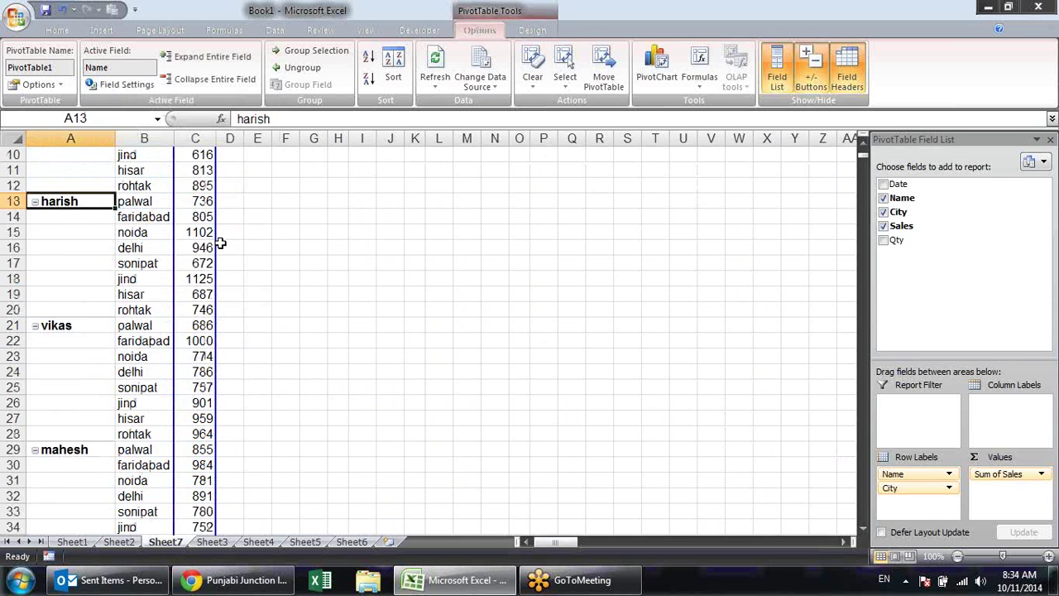
scroll(221, 240, down, 5)
scroll(220, 249, up, 5)
scroll(219, 249, up, 3)
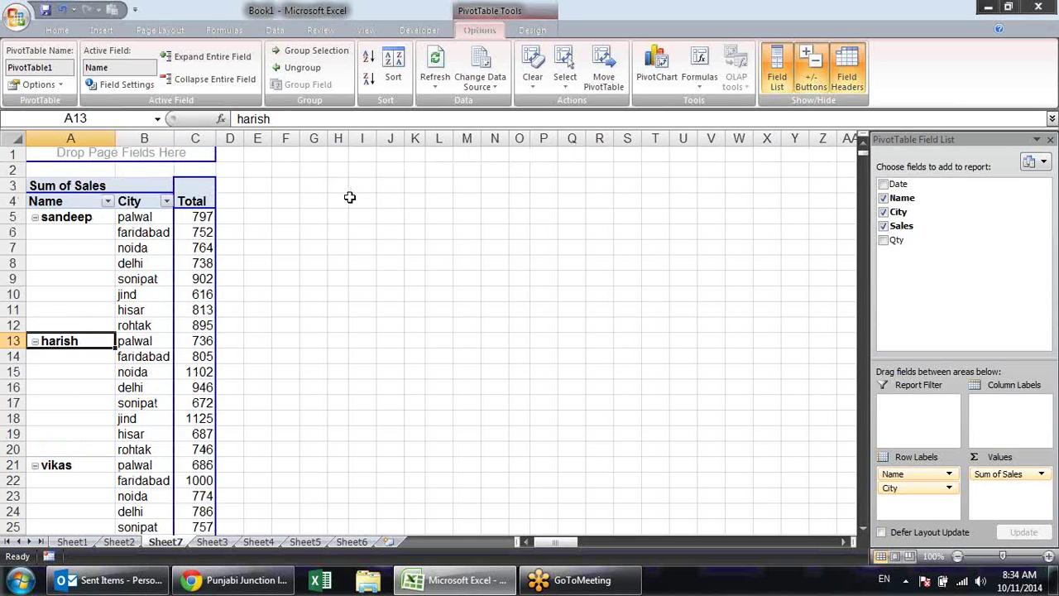
drag(92, 225, 87, 326)
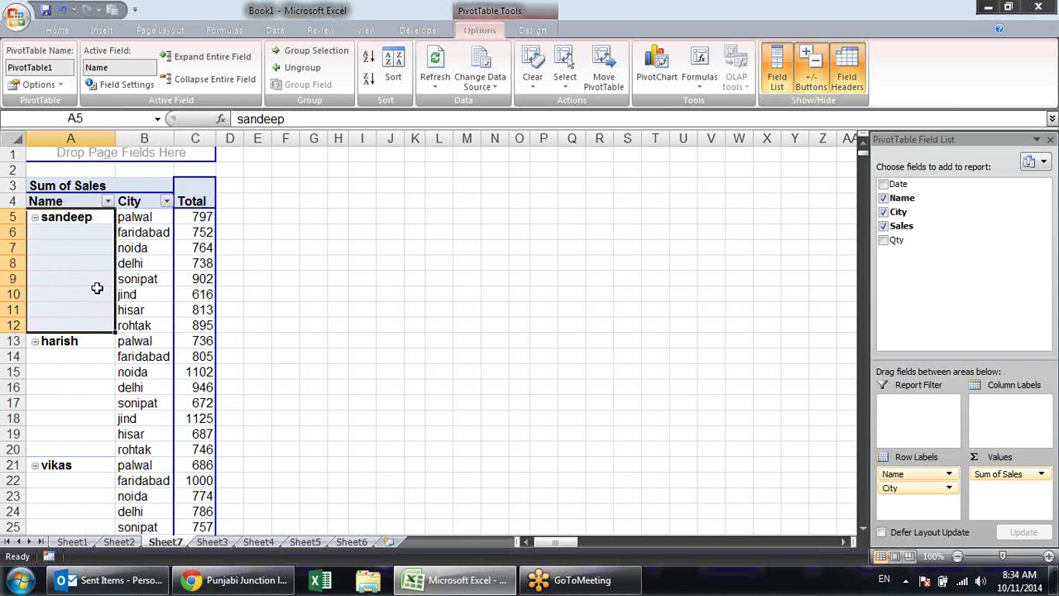
click(314, 308)
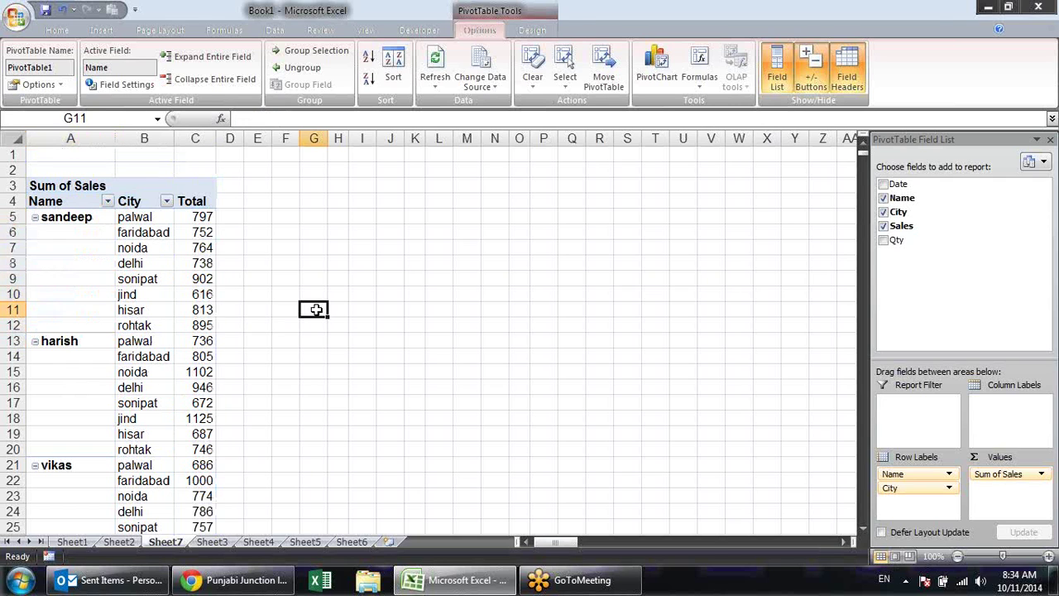
click(53, 247)
Enable 'Merge and center cells with labels' in PivotTable Options and review the merged name blocks
right_click(90, 249)
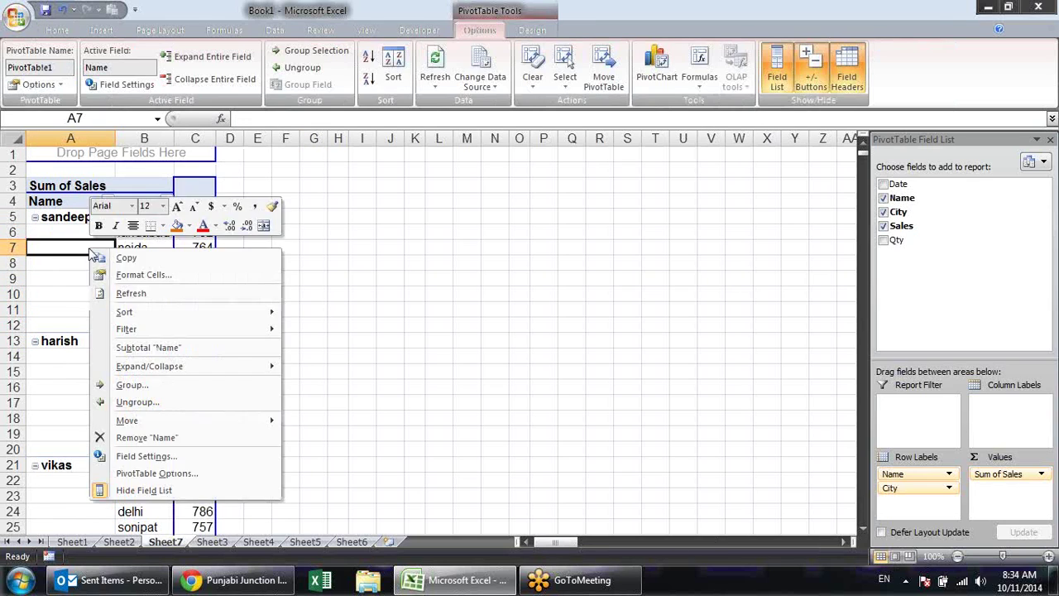
click(163, 472)
mouse_move(296, 238)
mouse_down()
mouse_move(794, 172)
mouse_move(595, 169)
mouse_up()
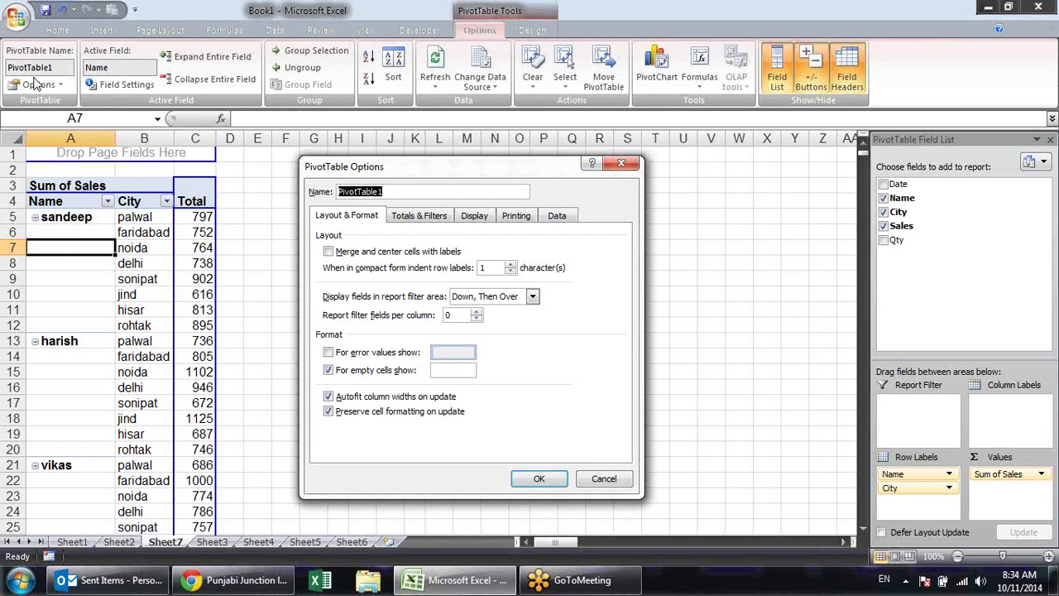
click(341, 251)
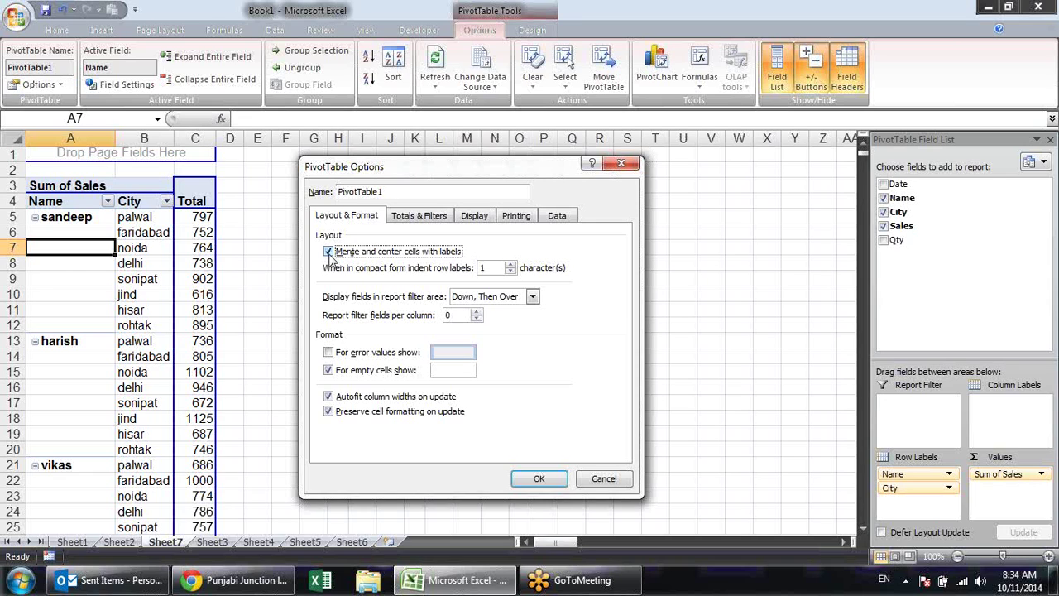
click(541, 480)
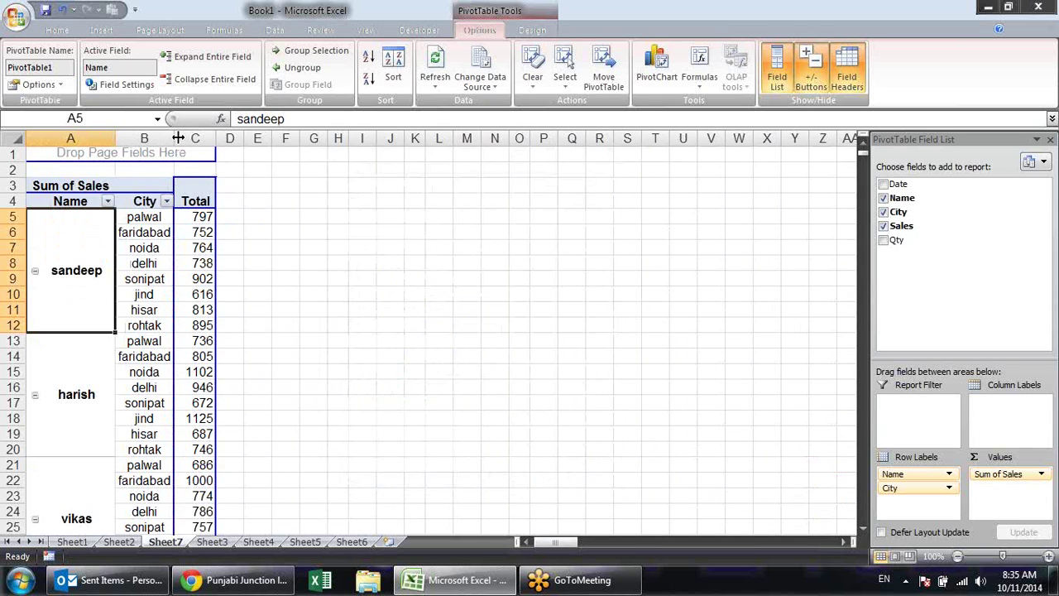
scroll(93, 272, down, 3)
scroll(95, 276, down, 5)
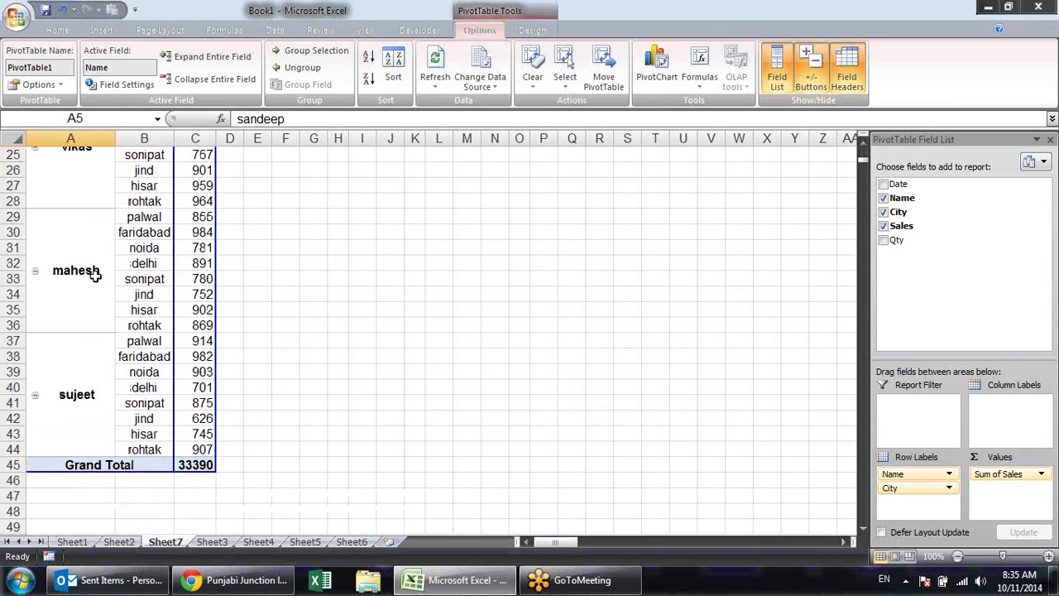
scroll(96, 276, up, 5)
scroll(92, 274, up, 3)
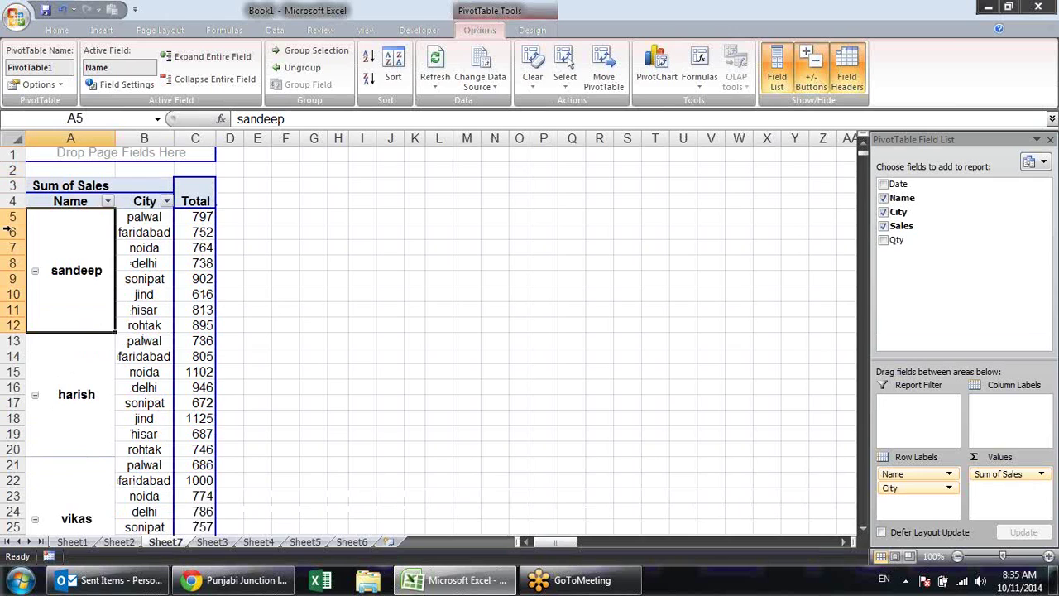
click(532, 31)
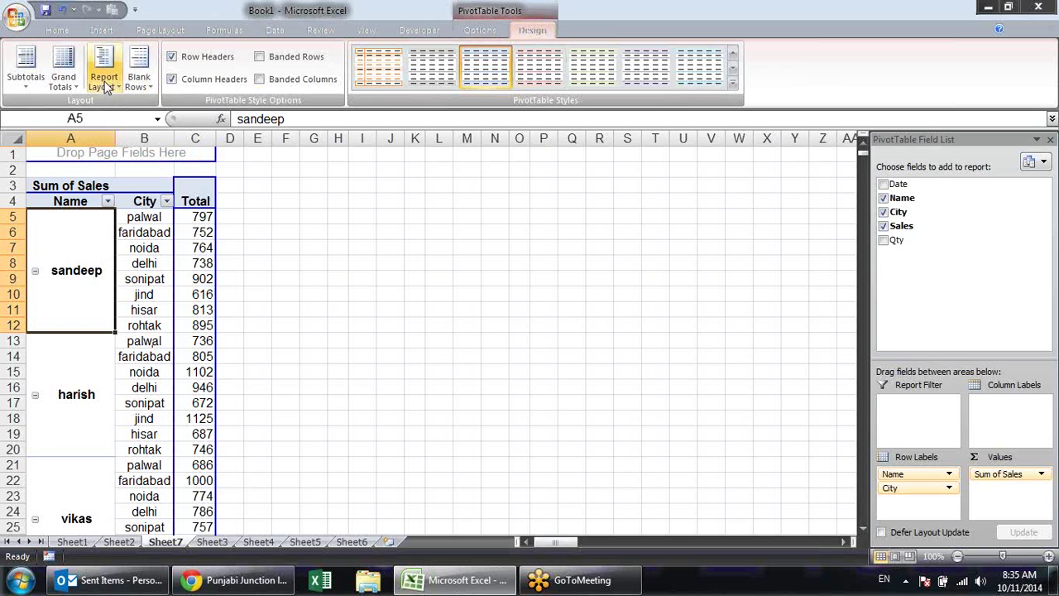
click(141, 83)
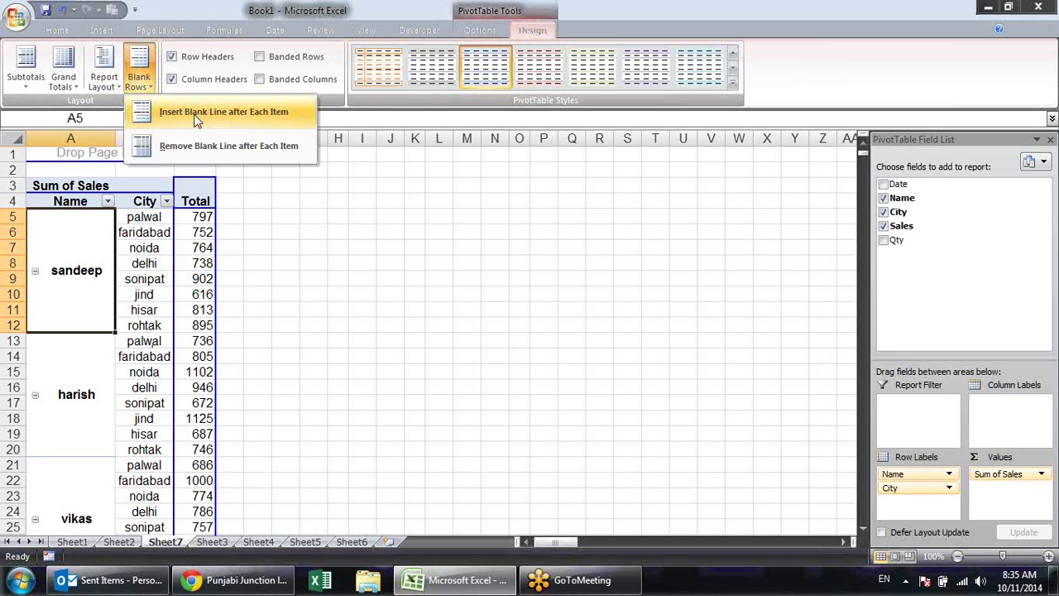
click(273, 111)
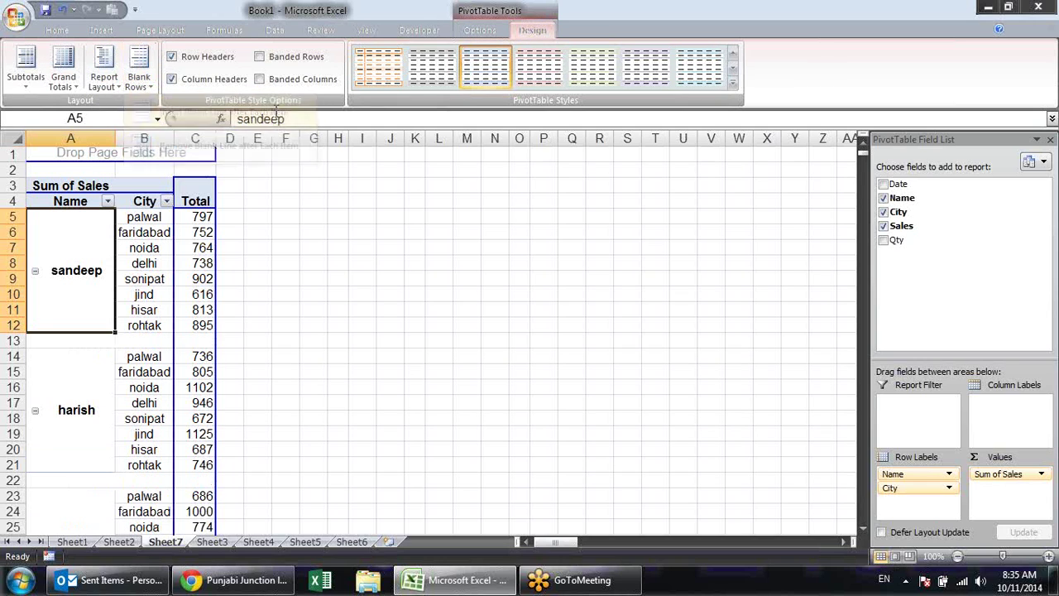
click(265, 352)
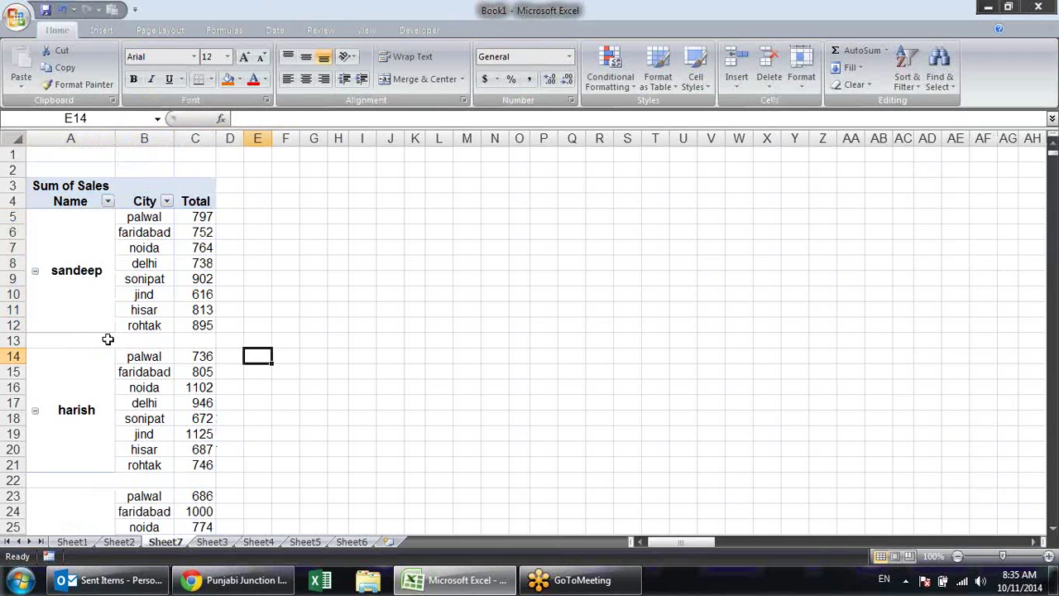
click(108, 339)
click(189, 339)
scroll(130, 342, down, 3)
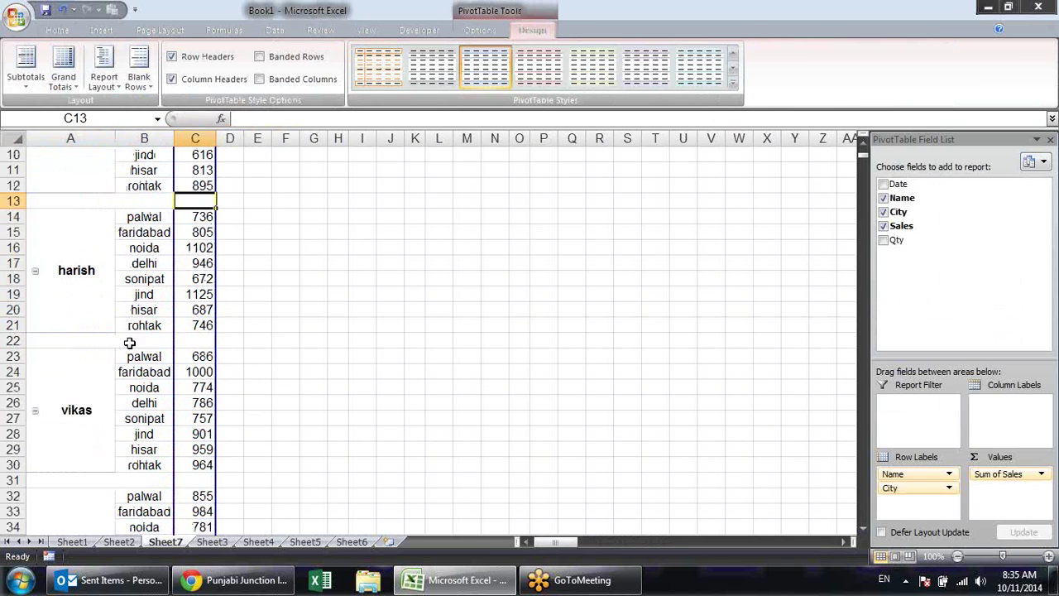
click(111, 351)
click(130, 341)
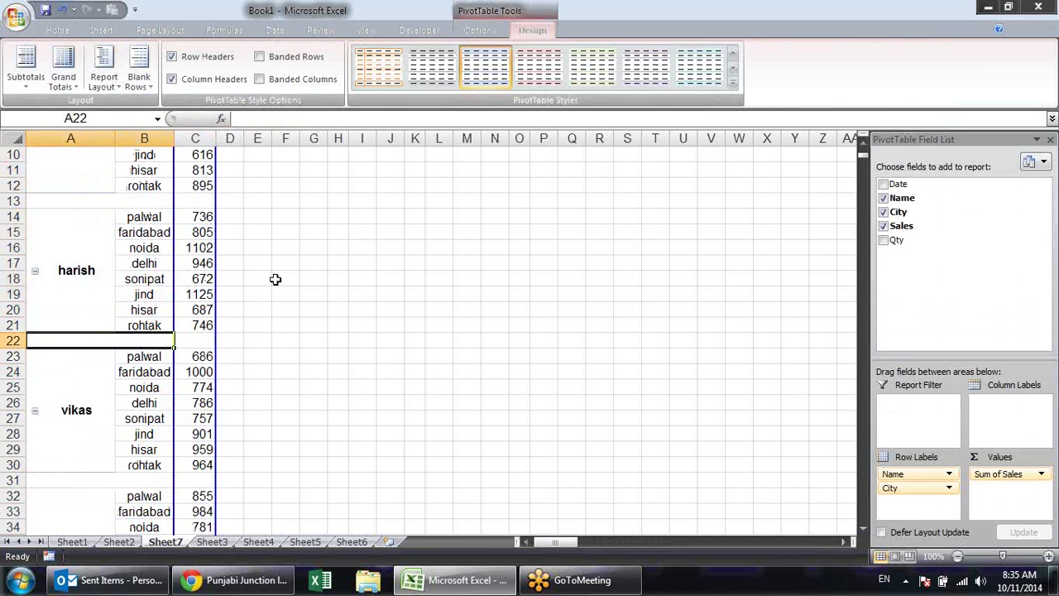
scroll(276, 279, up, 3)
click(138, 70)
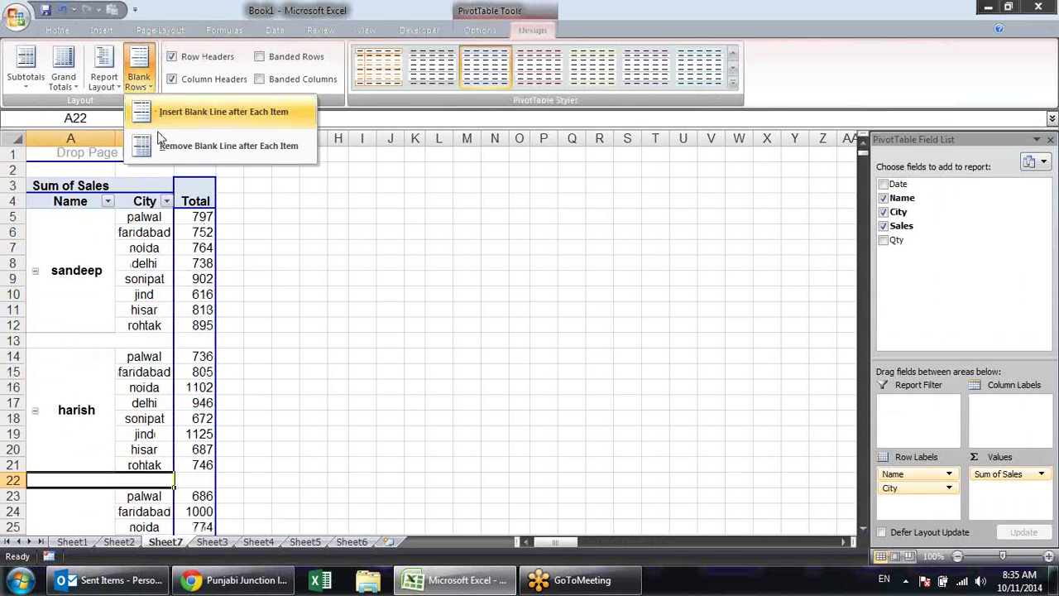
click(158, 144)
click(337, 294)
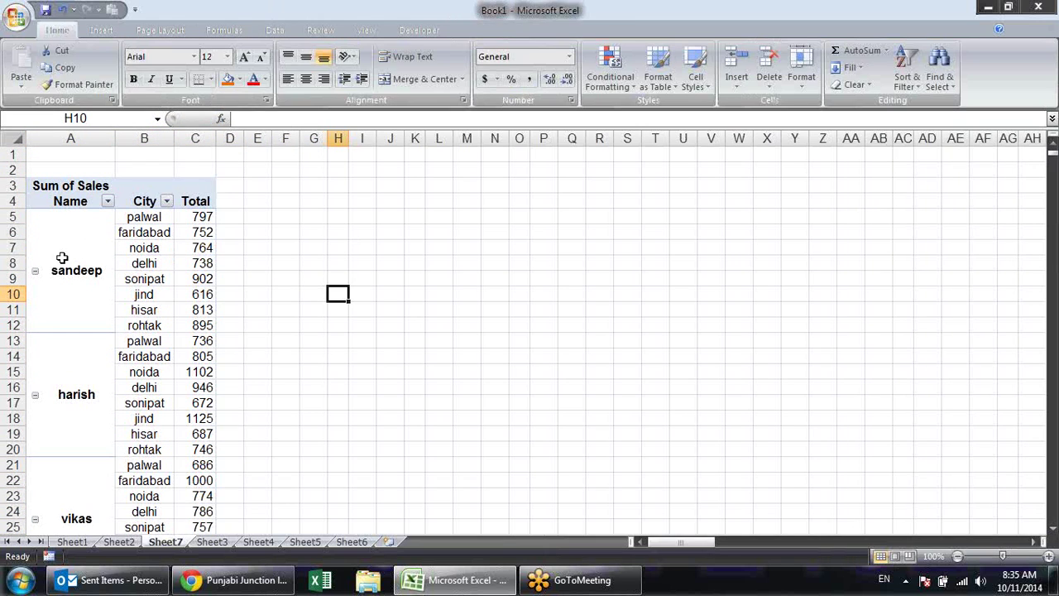
click(62, 258)
Uncheck 'Merge and center cells with labels' in PivotTable Options so each name sits in a plain cell
right_click(81, 257)
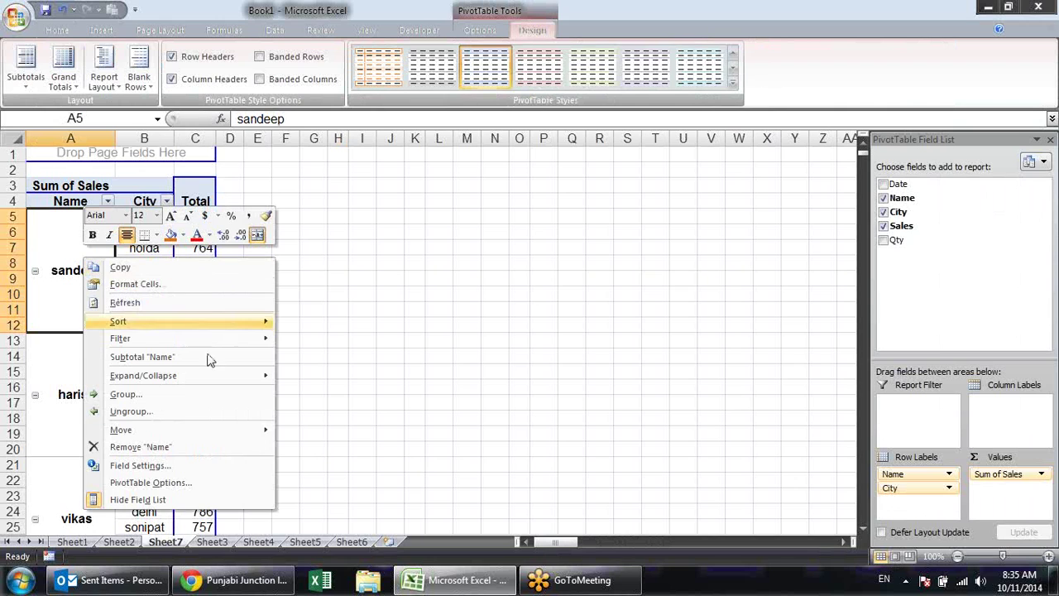
click(211, 483)
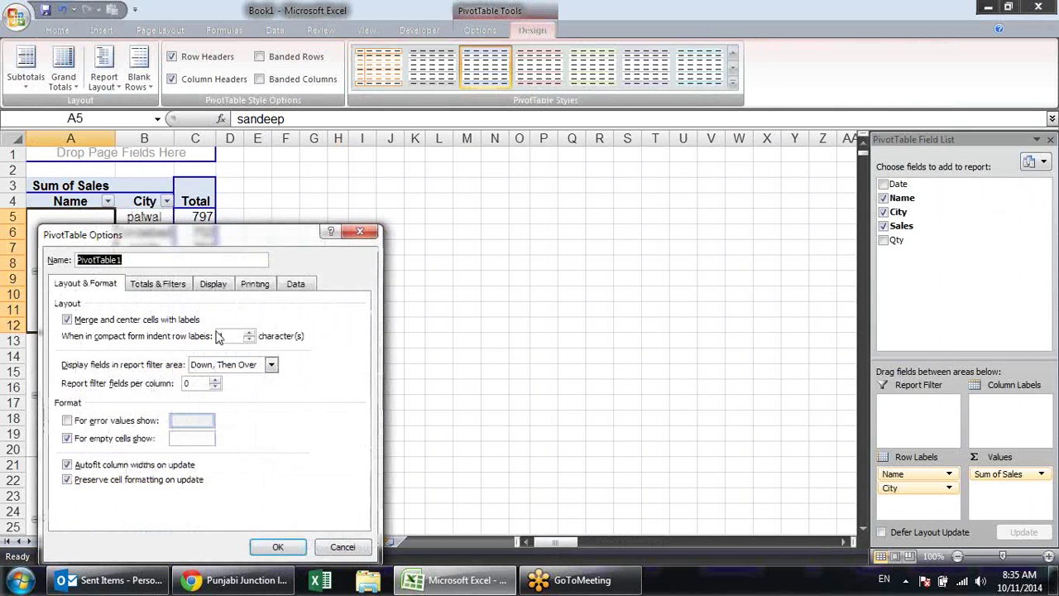
click(116, 321)
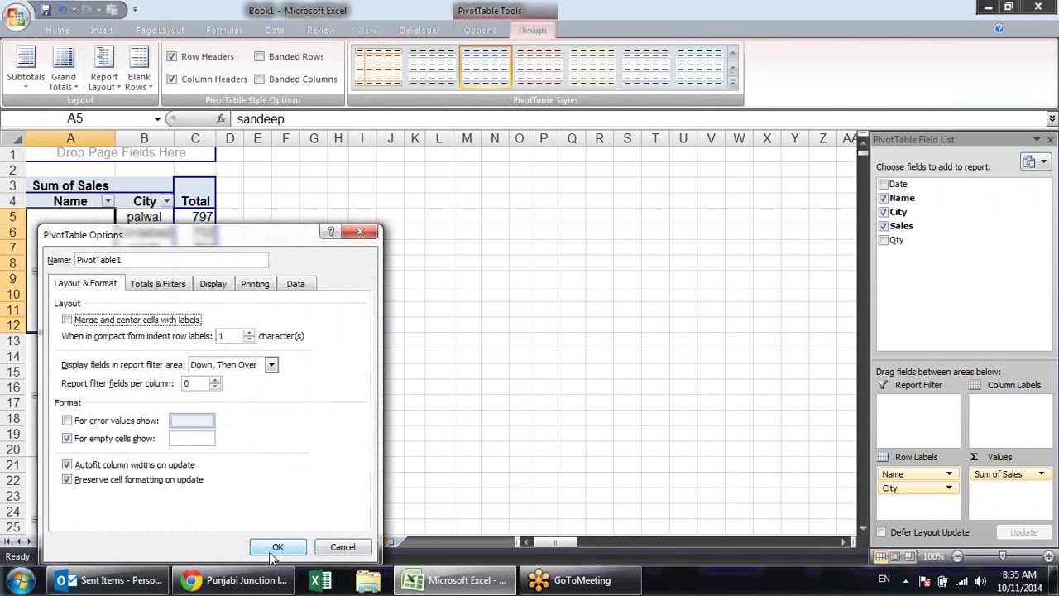
click(273, 547)
click(308, 295)
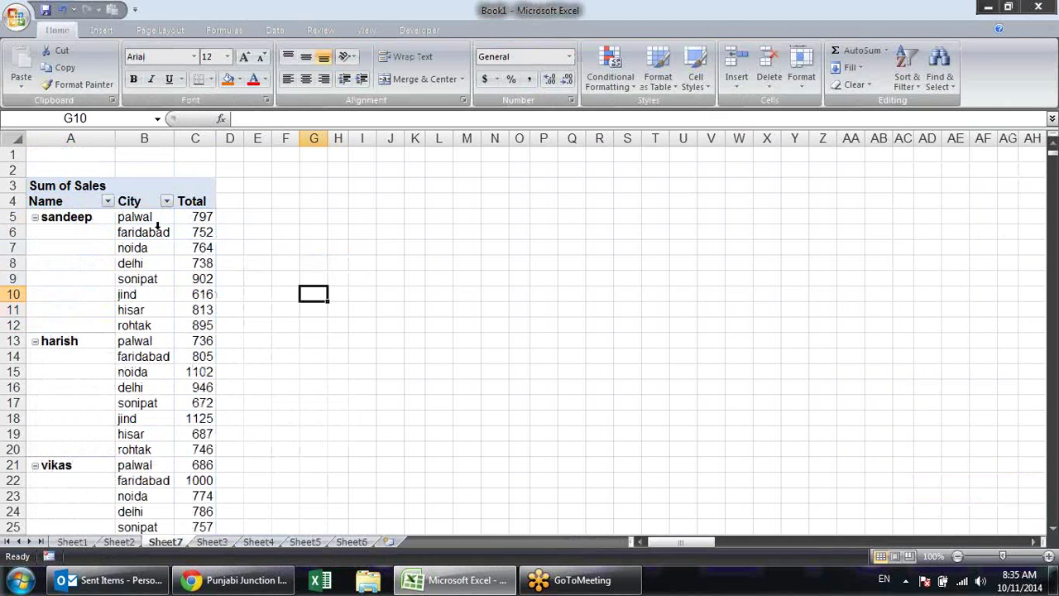
click(154, 231)
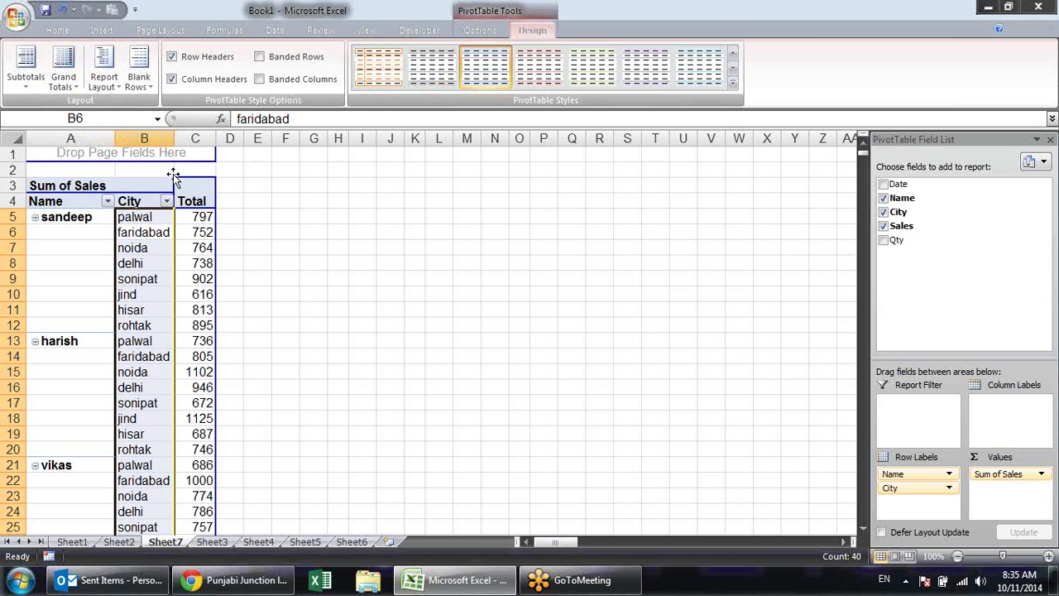
Show subtotals at the bottom of each salesperson group
scroll(173, 170, down, 5)
scroll(165, 178, down, 6)
scroll(158, 184, up, 4)
scroll(149, 188, up, 6)
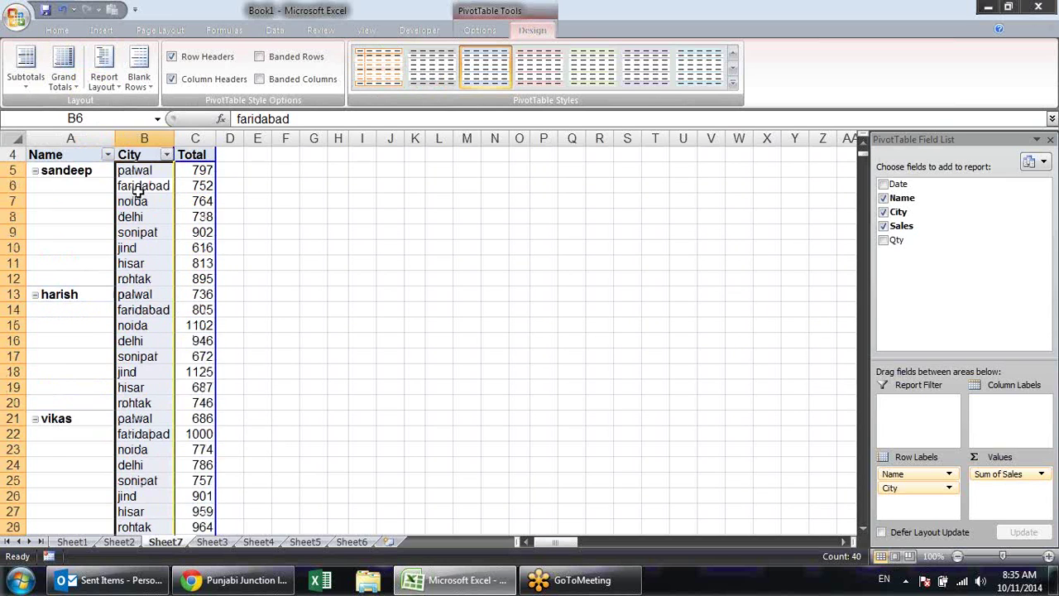
scroll(118, 178, up, 1)
click(29, 86)
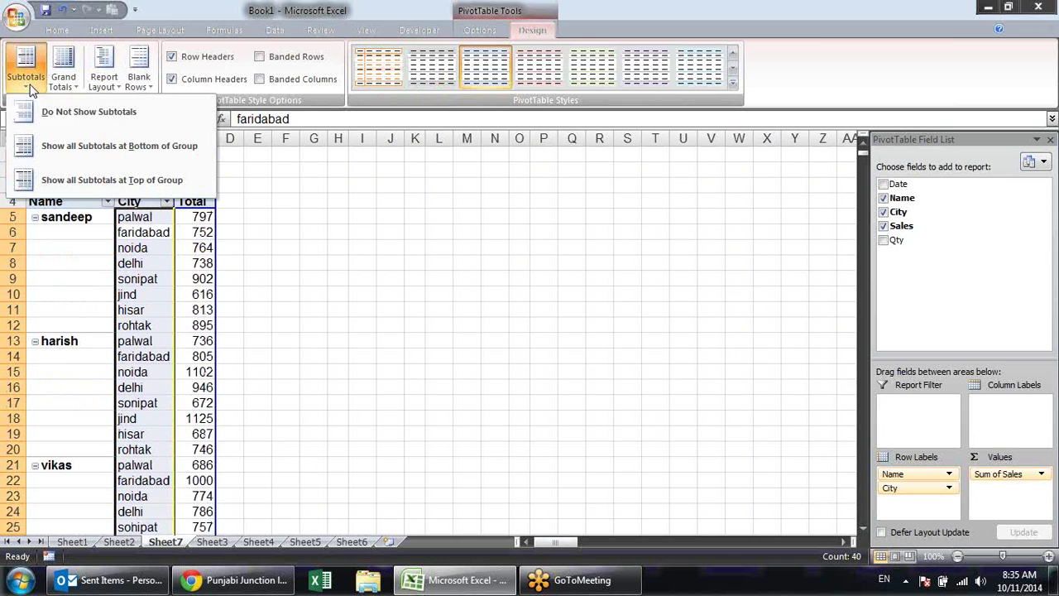
click(71, 156)
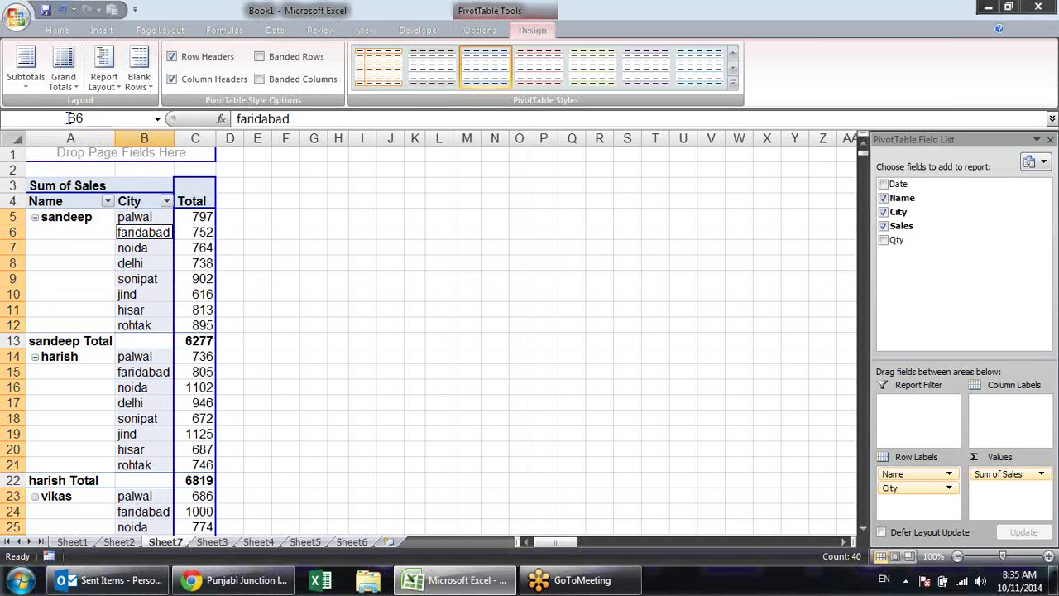
Hide all subtotals, then show them at the top of each group, checking sandeep Total 6277
click(26, 66)
click(58, 113)
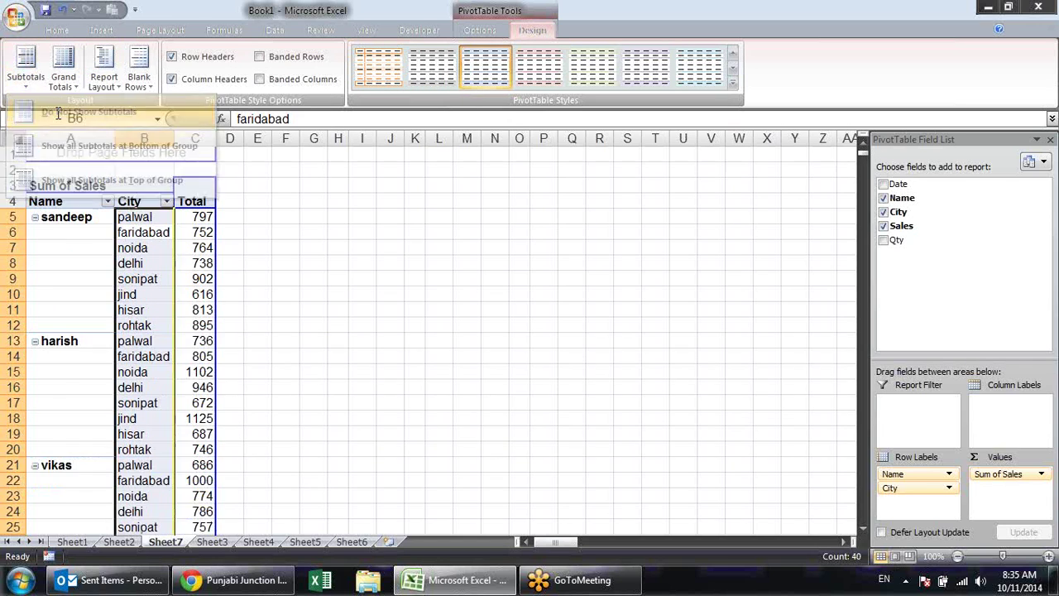
click(25, 66)
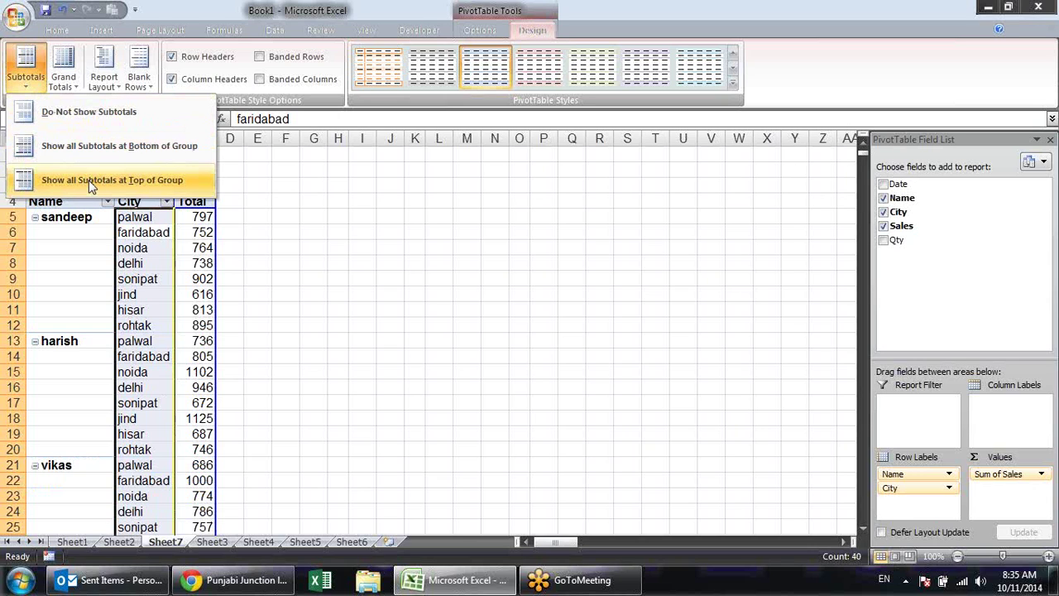
click(91, 180)
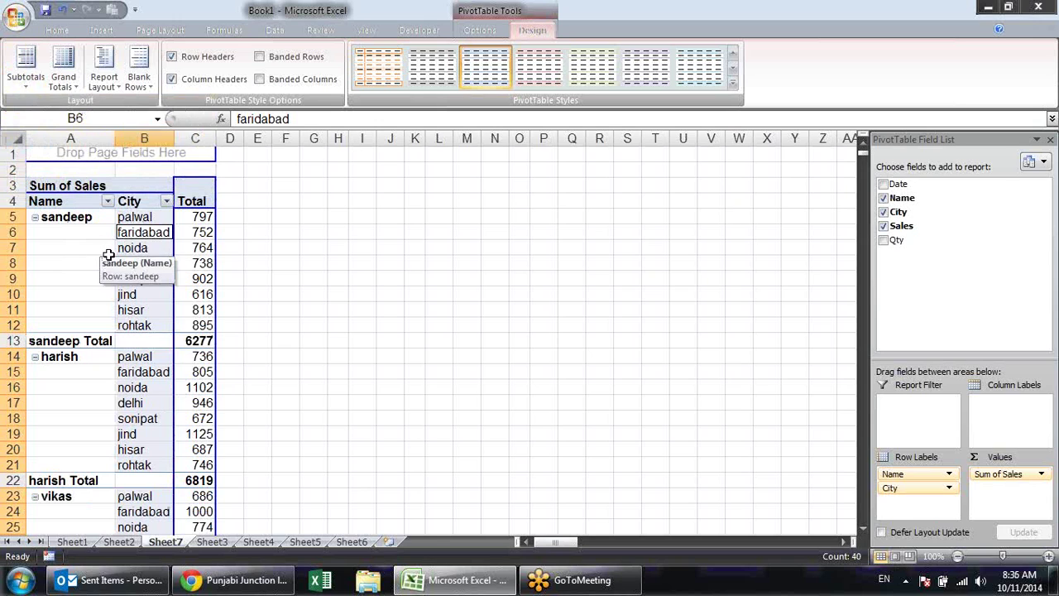
click(78, 342)
click(102, 219)
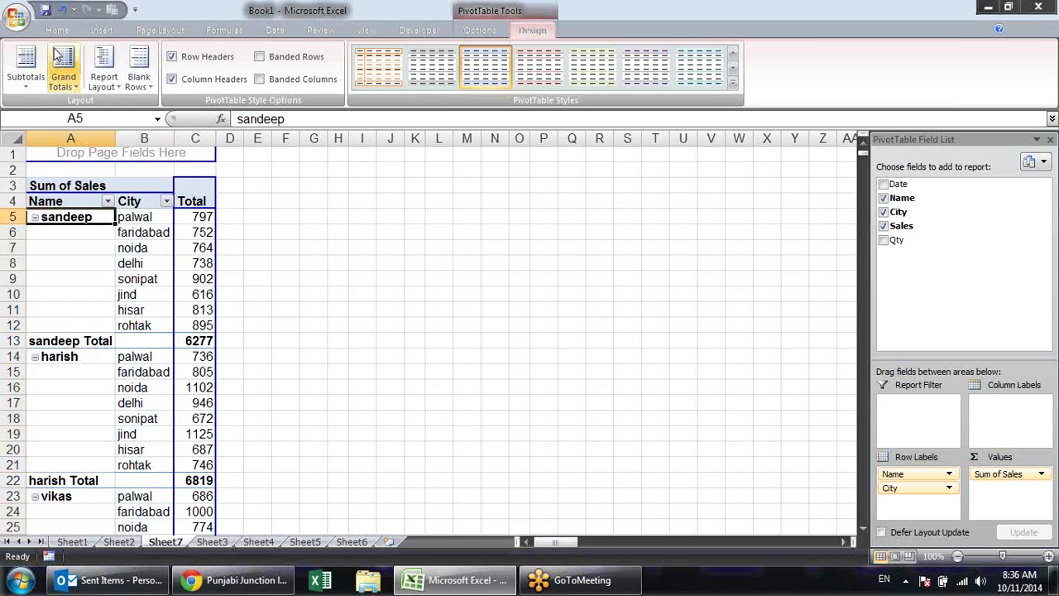
Cycle the report layout through Compact, Outline and Tabular Form, ending on Compact Form
click(112, 77)
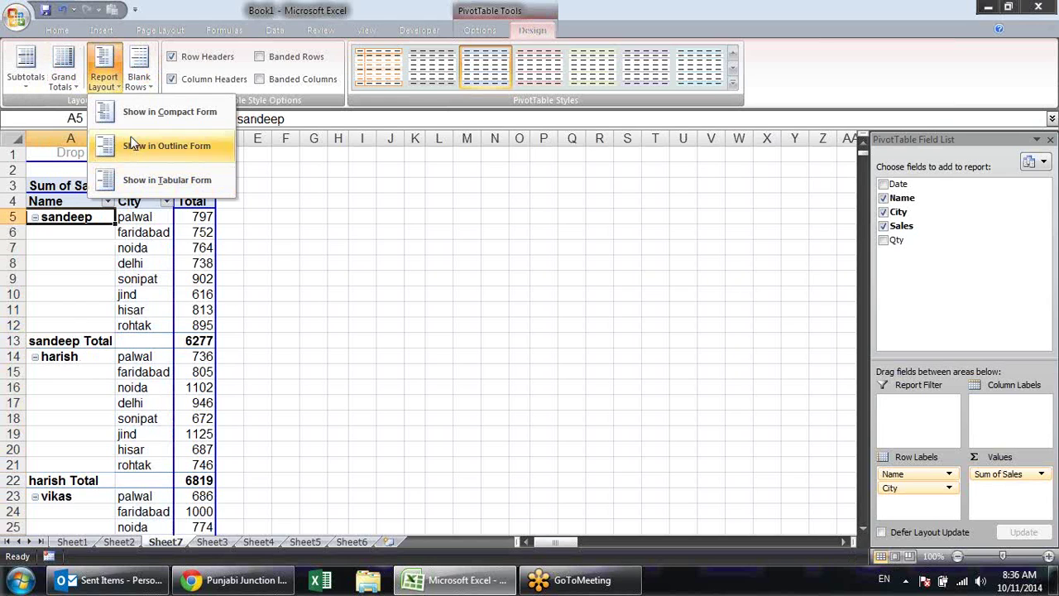
click(135, 110)
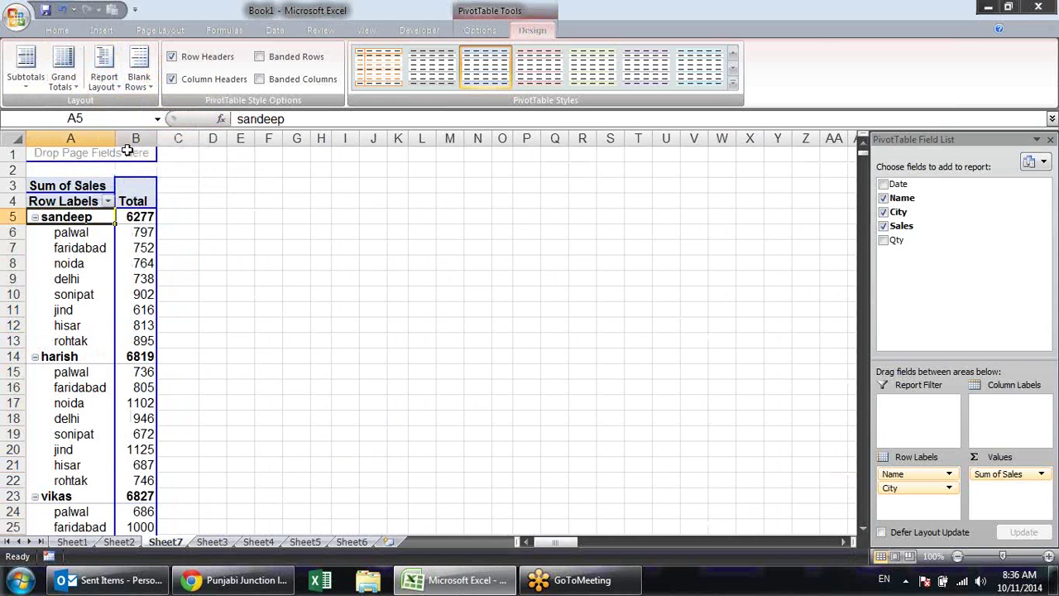
click(101, 82)
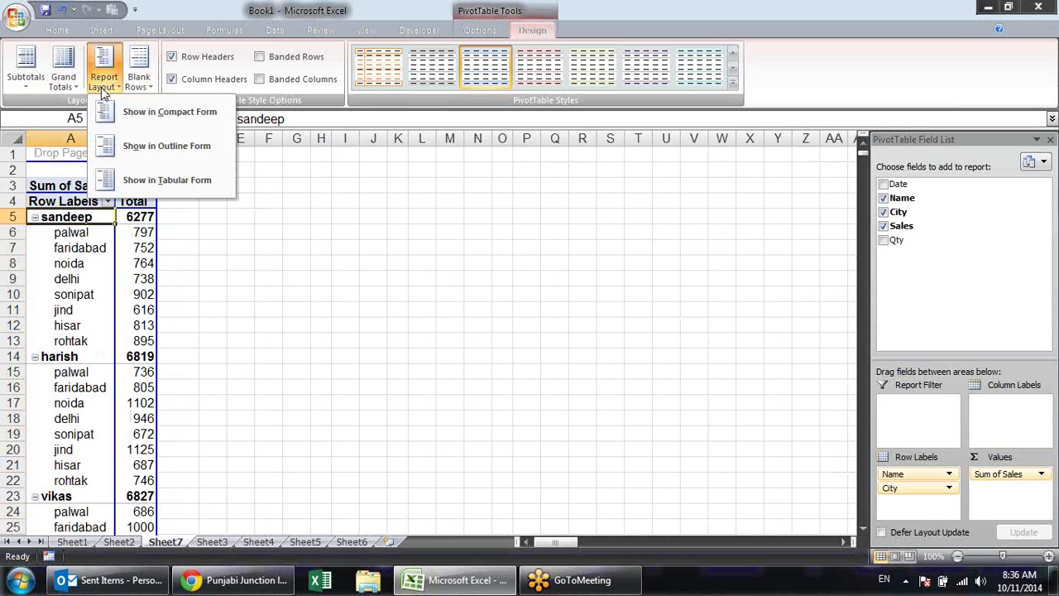
click(137, 141)
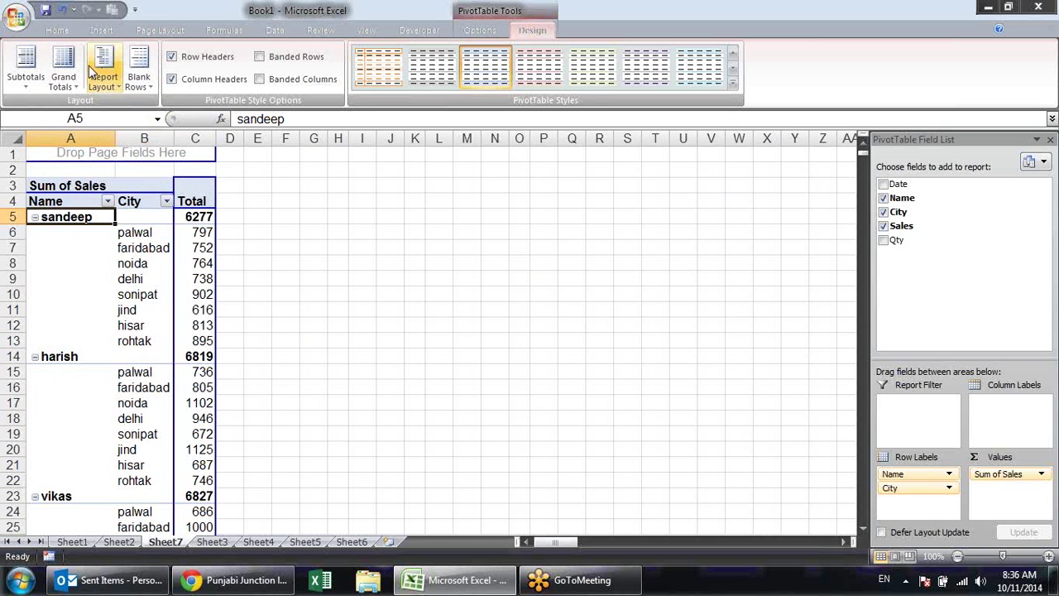
click(103, 74)
click(165, 177)
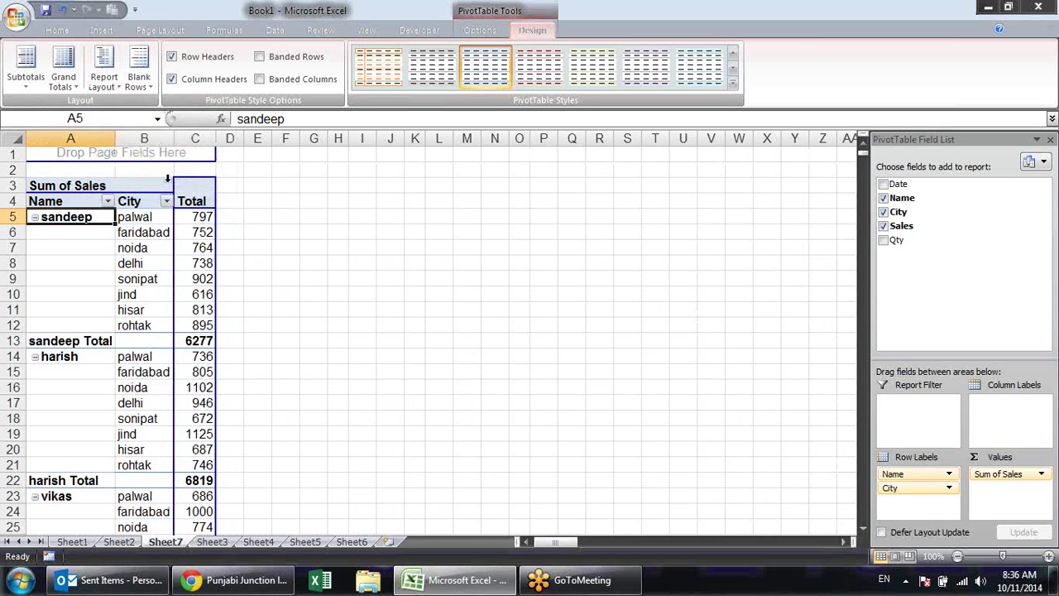
click(107, 84)
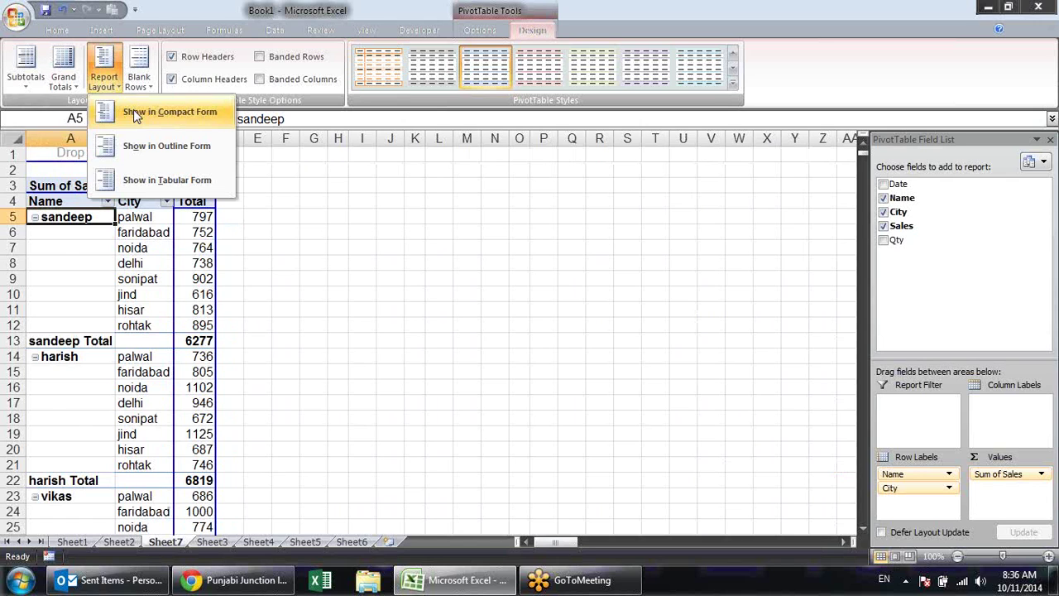
click(136, 109)
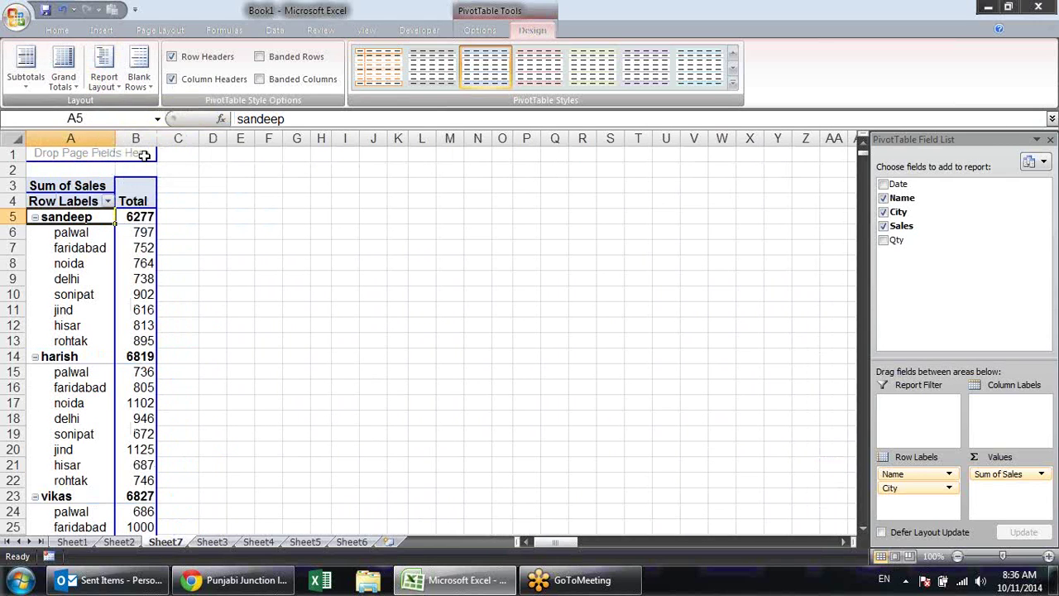
click(26, 78)
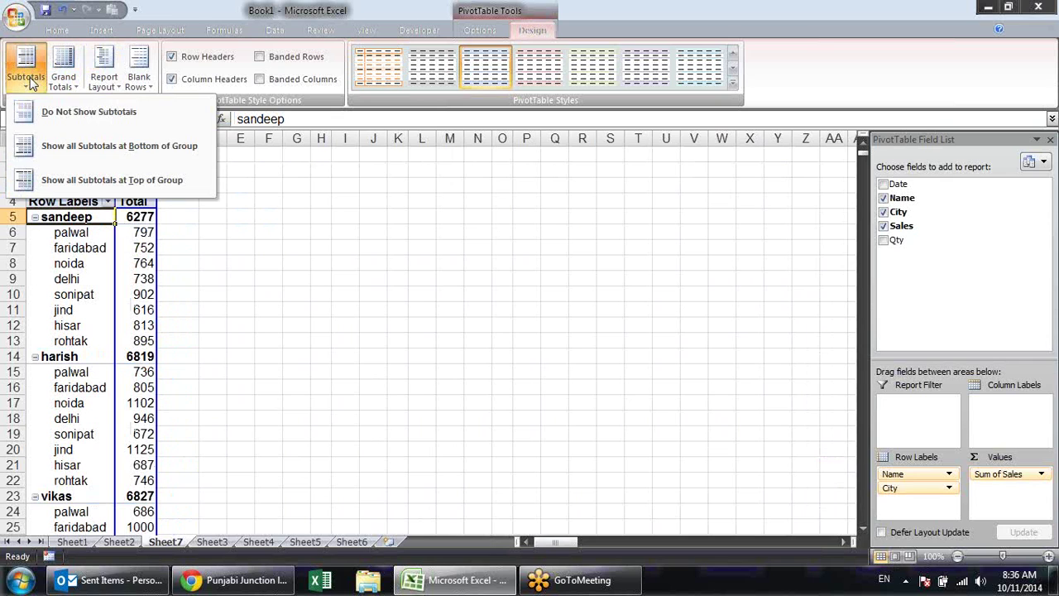
click(113, 148)
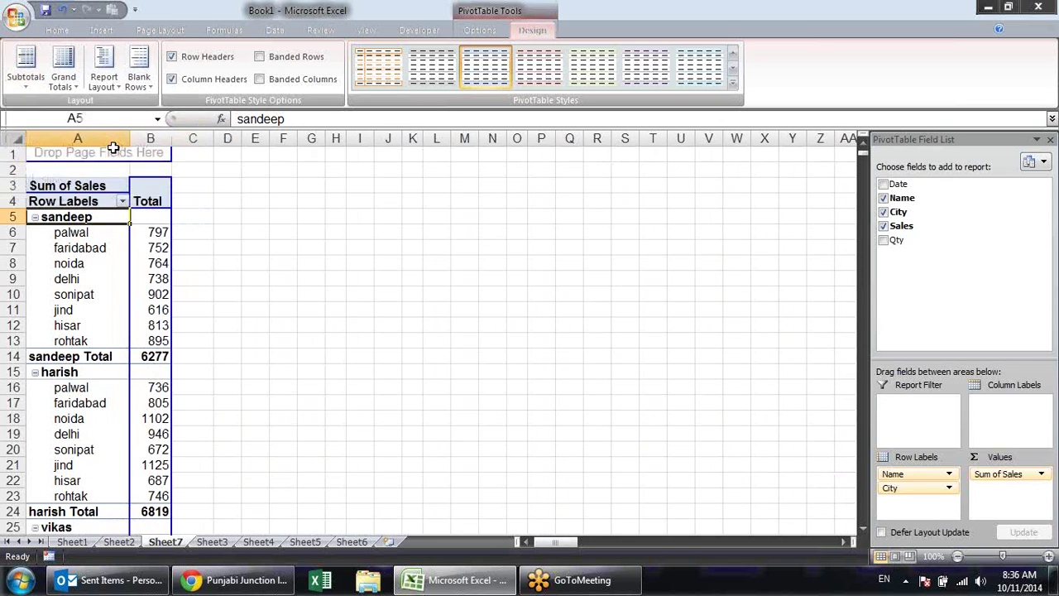
click(113, 359)
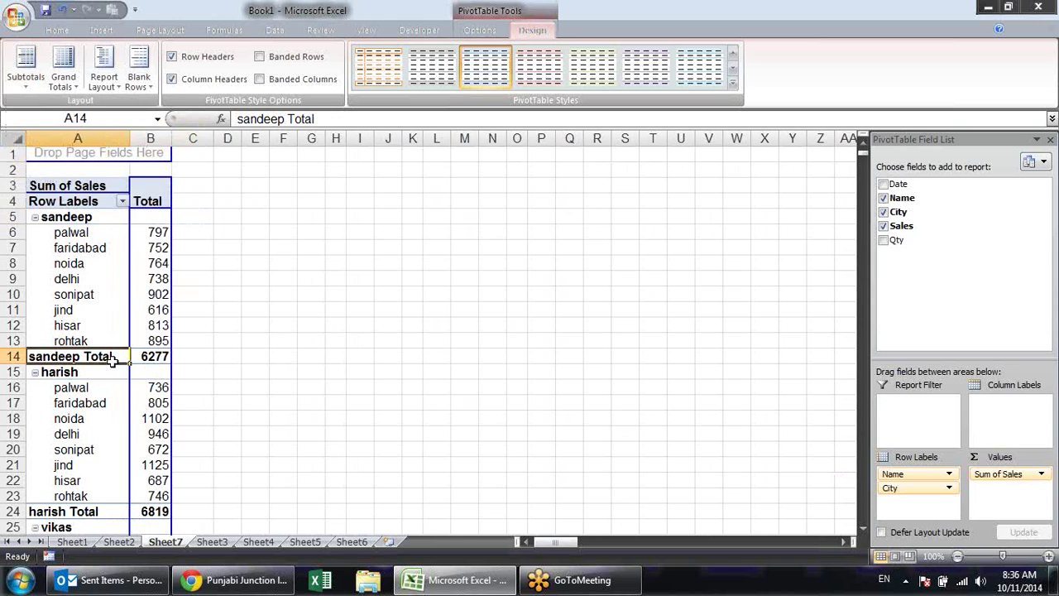
click(36, 89)
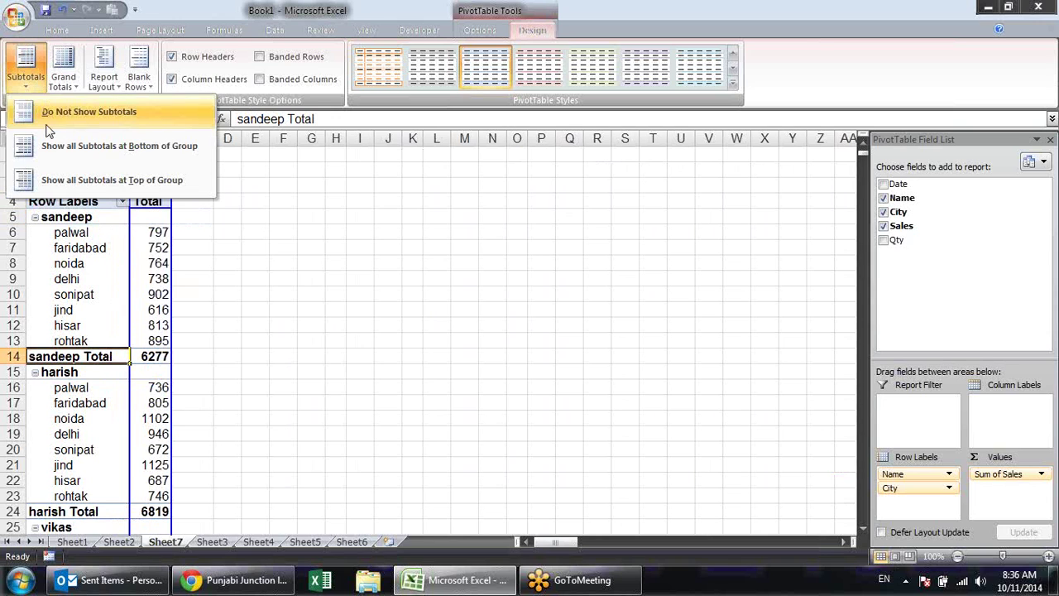
click(58, 179)
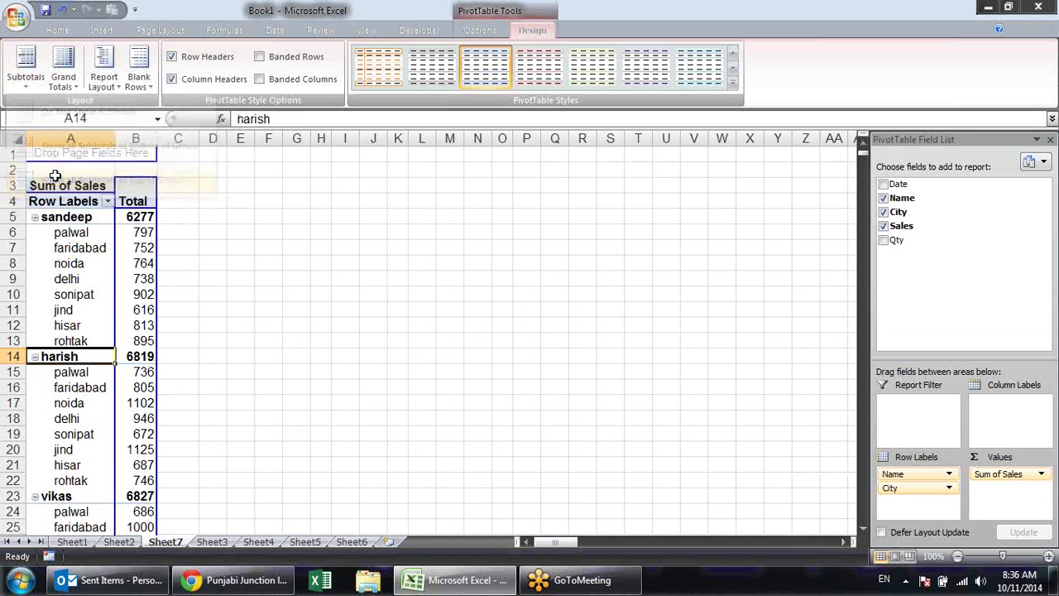
click(133, 215)
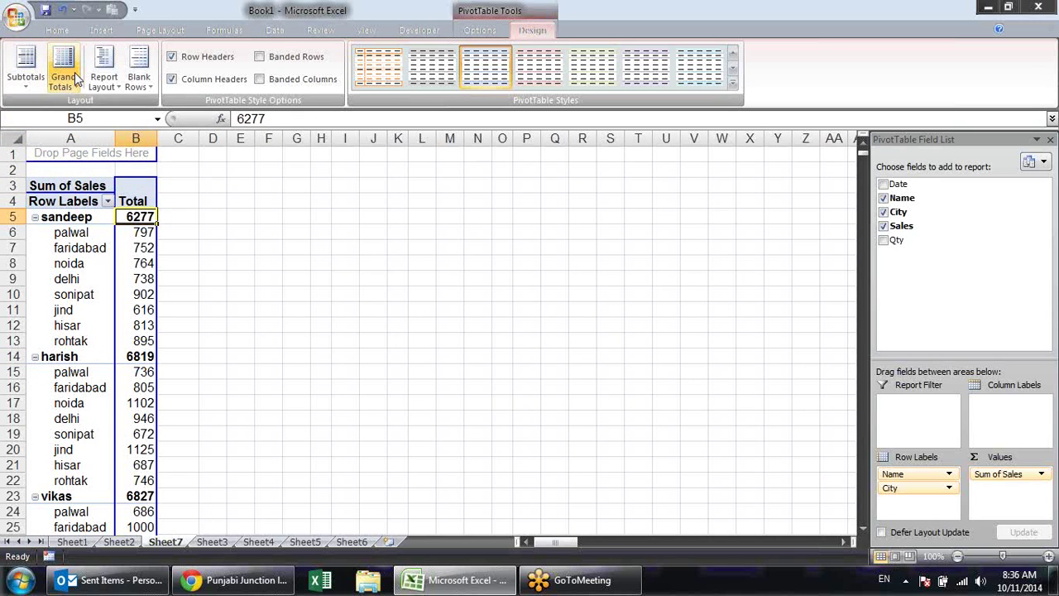
click(74, 72)
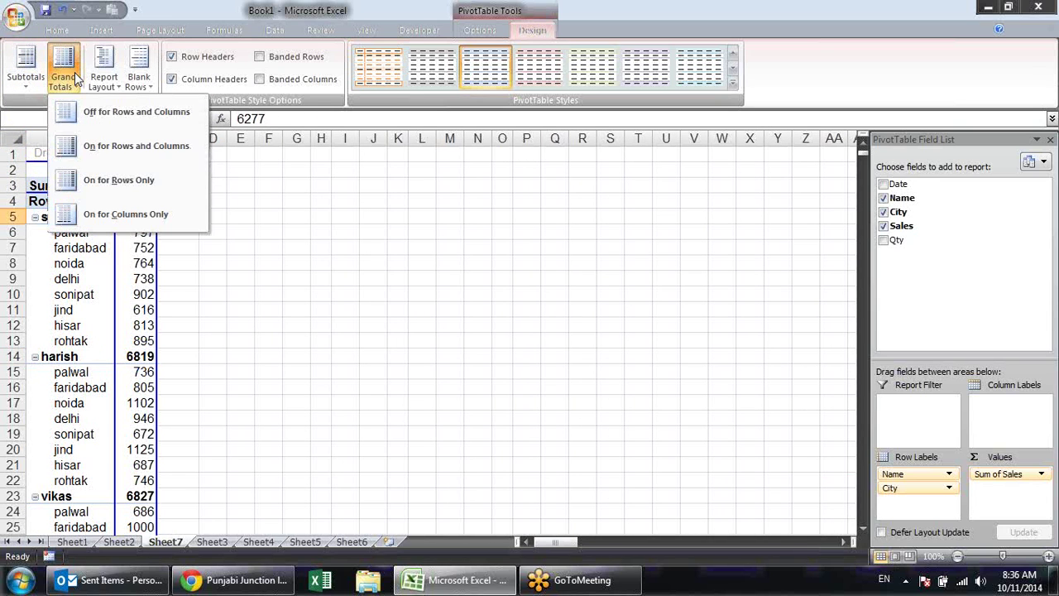
click(294, 276)
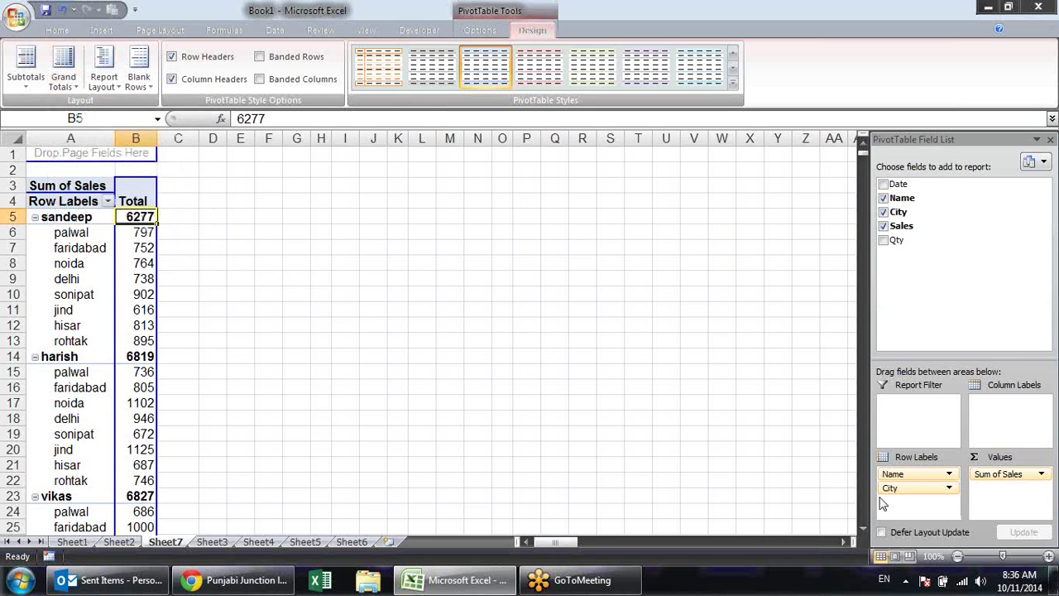
Move City into the column labels and turn grand totals off for rows and columns
drag(904, 488, 1034, 418)
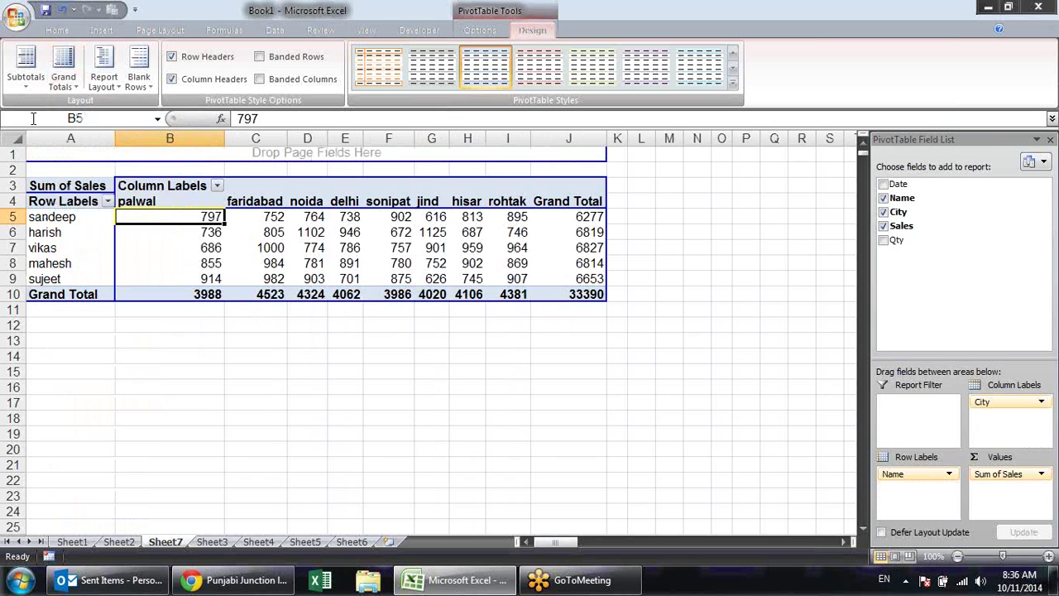
click(572, 227)
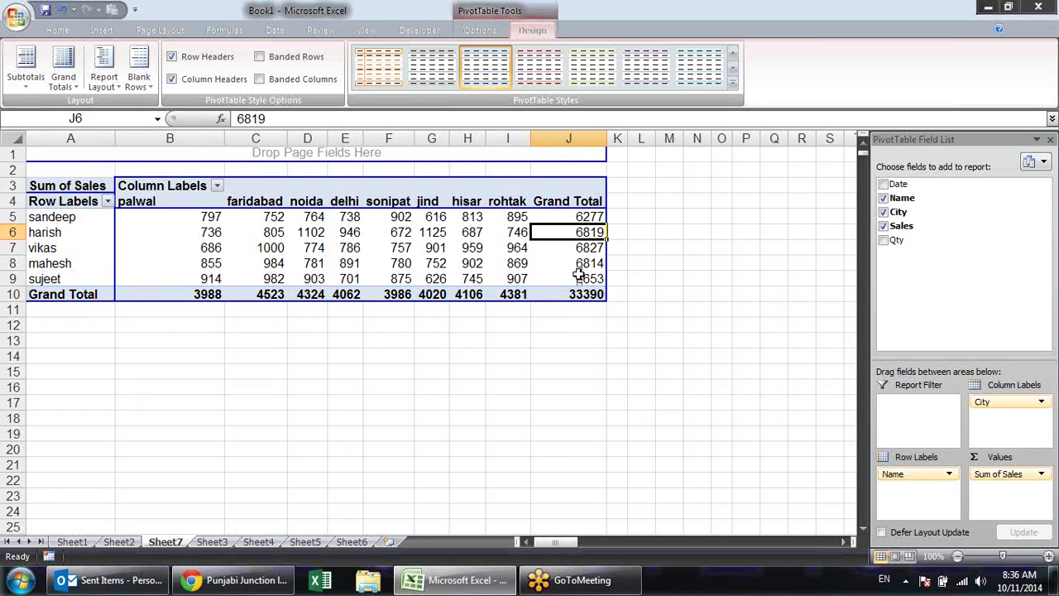
click(497, 295)
click(73, 87)
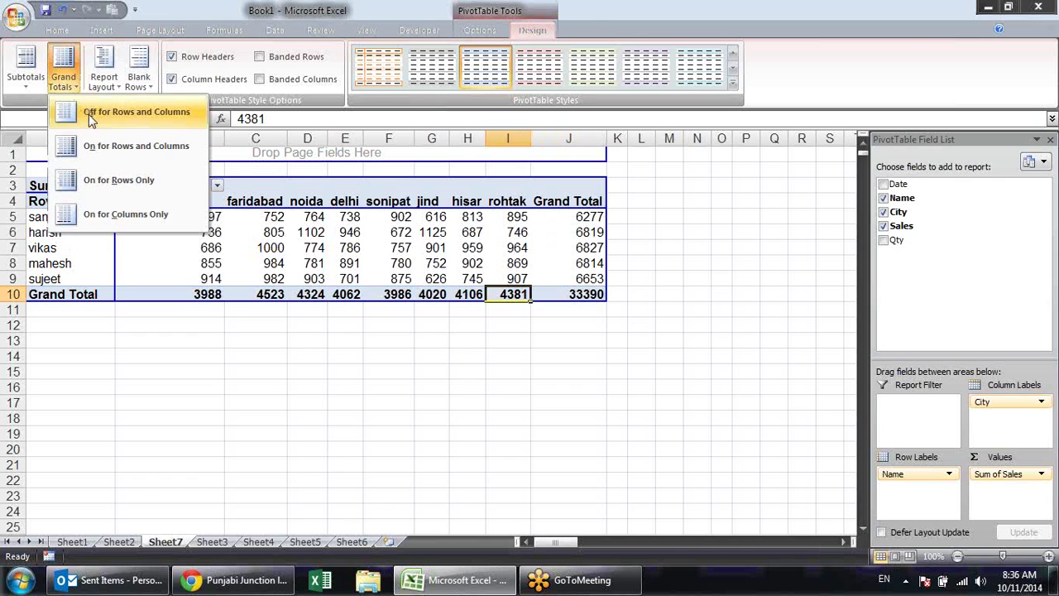
click(89, 113)
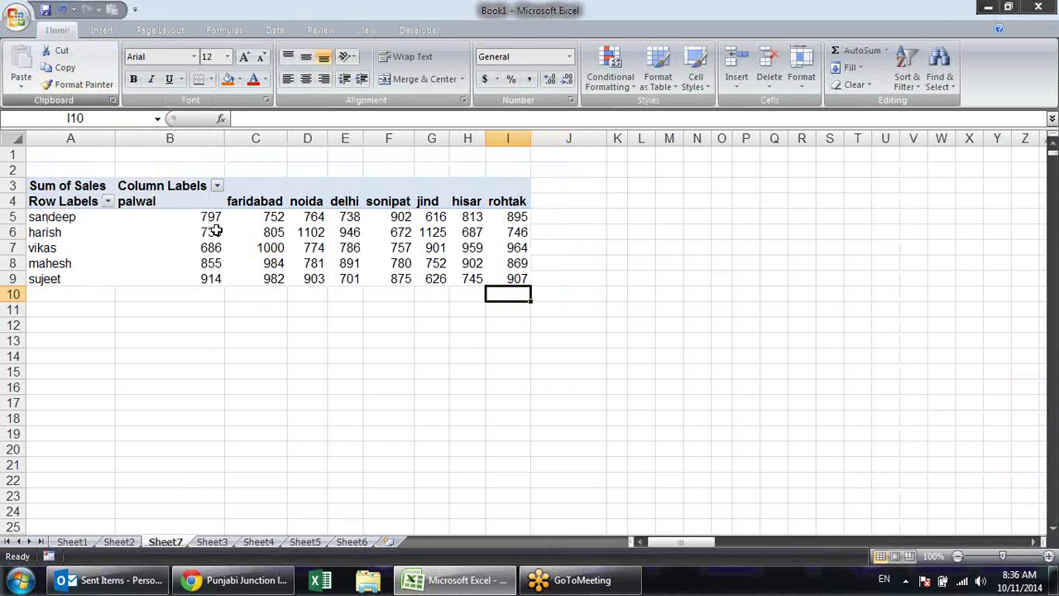
click(236, 248)
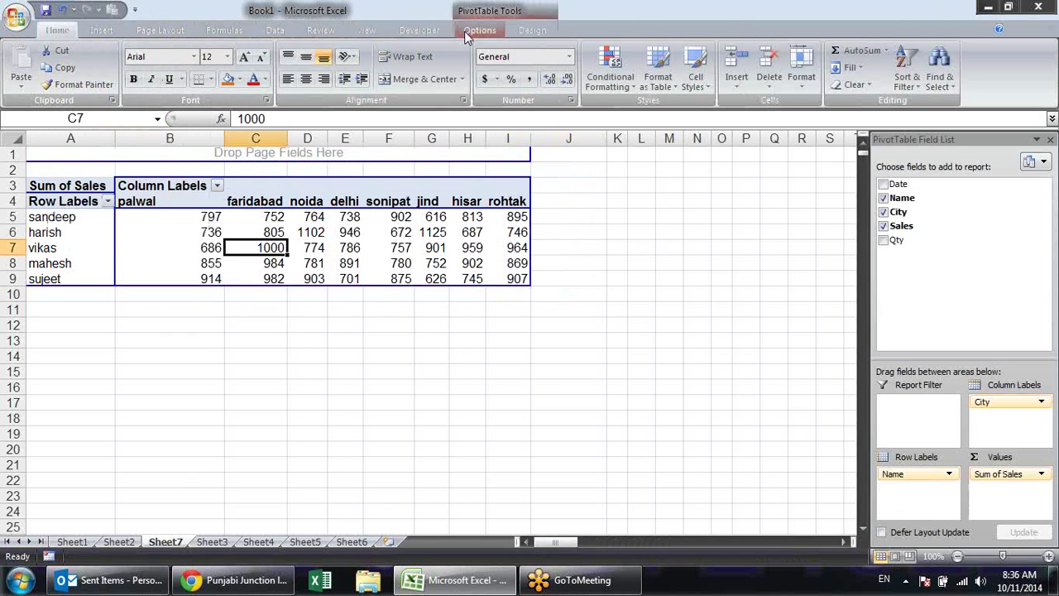
Try grand totals on for rows and columns, then rows only, finishing with columns only
click(476, 30)
click(532, 30)
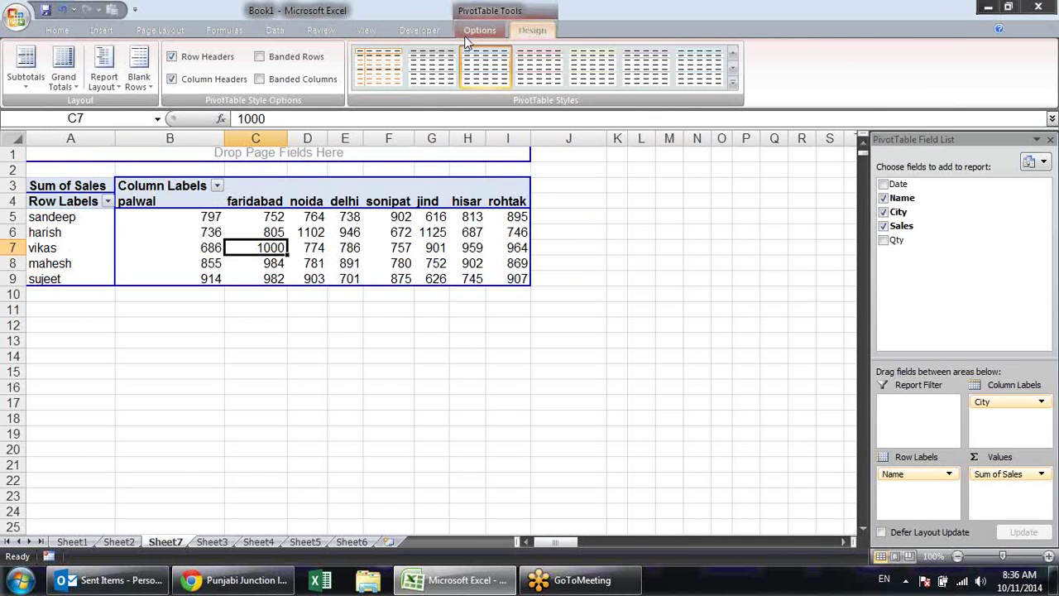
click(64, 66)
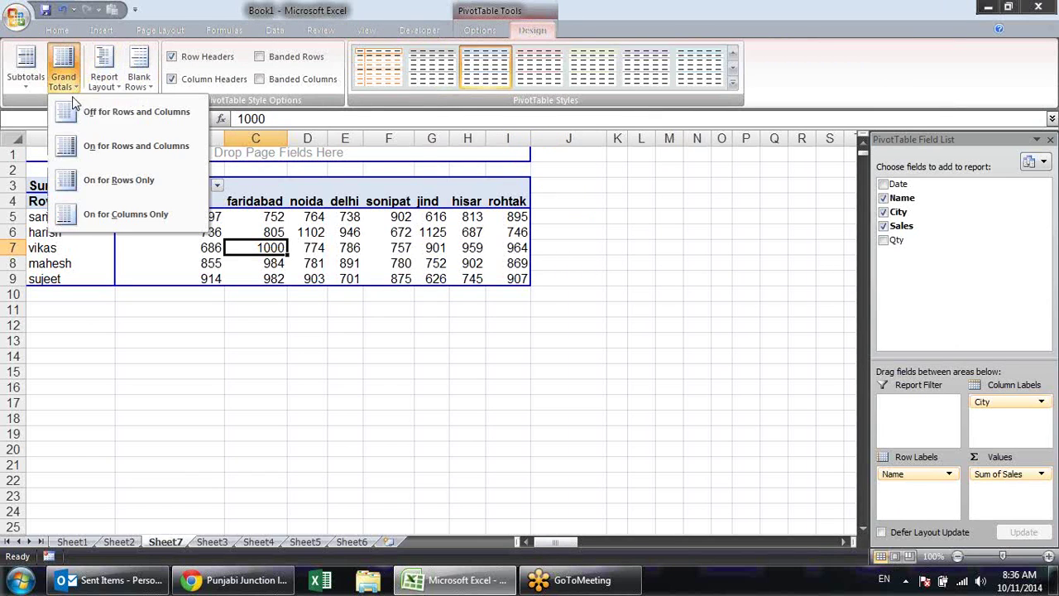
click(118, 149)
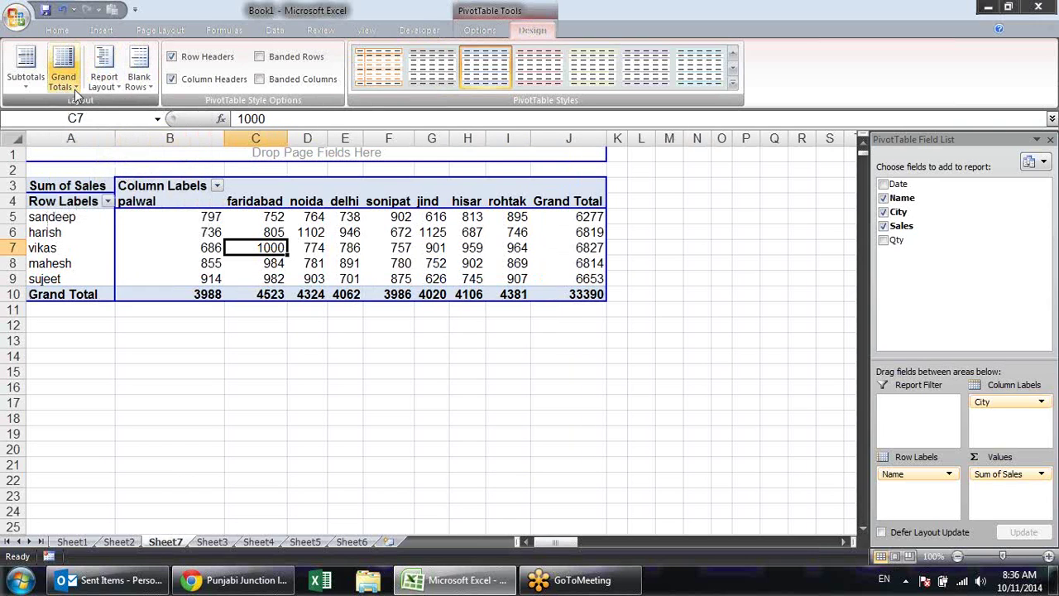
click(74, 89)
click(95, 173)
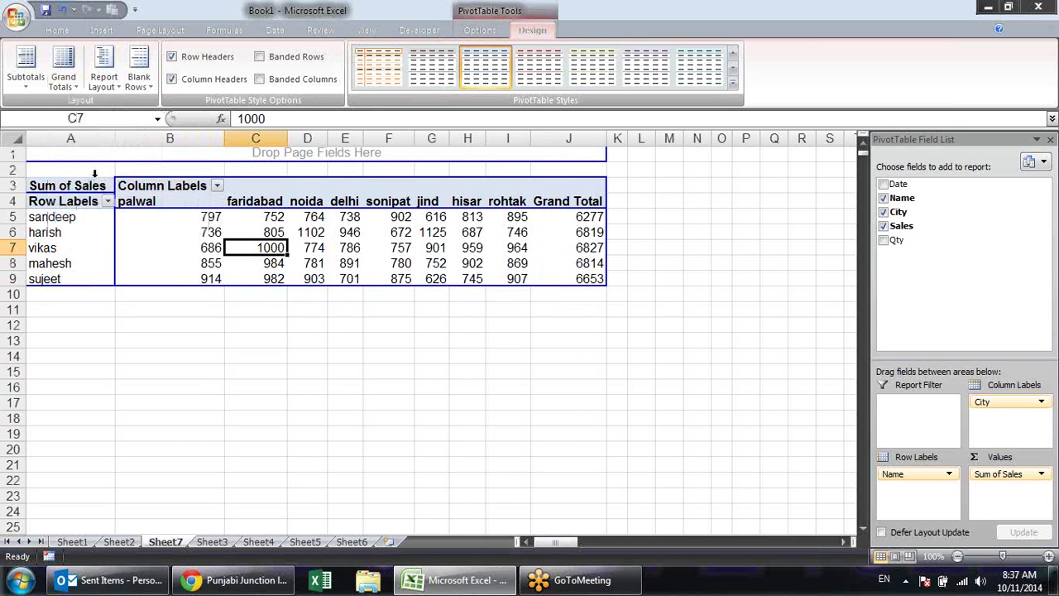
click(64, 79)
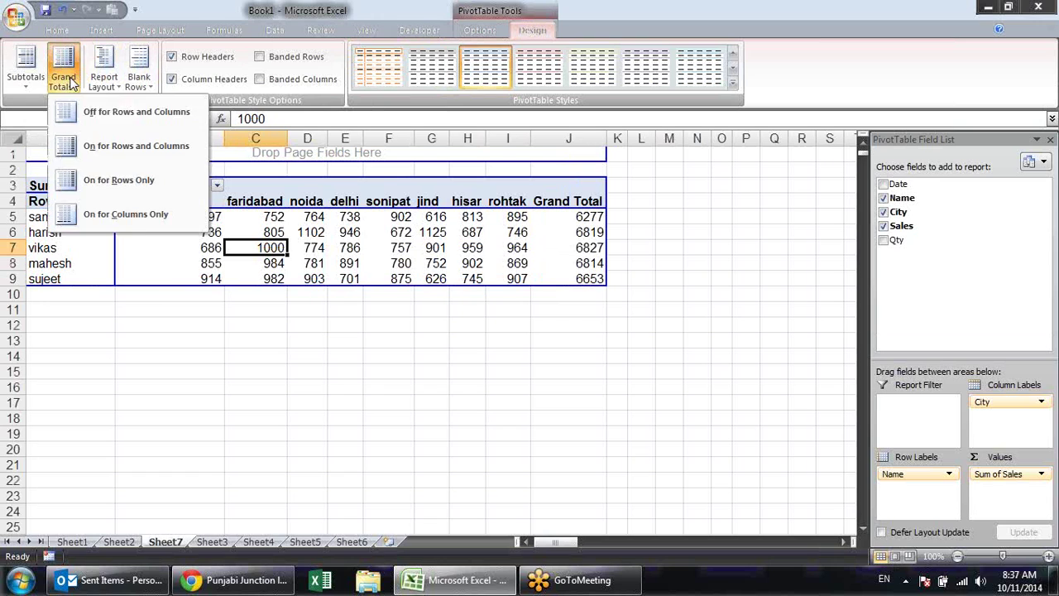
click(138, 217)
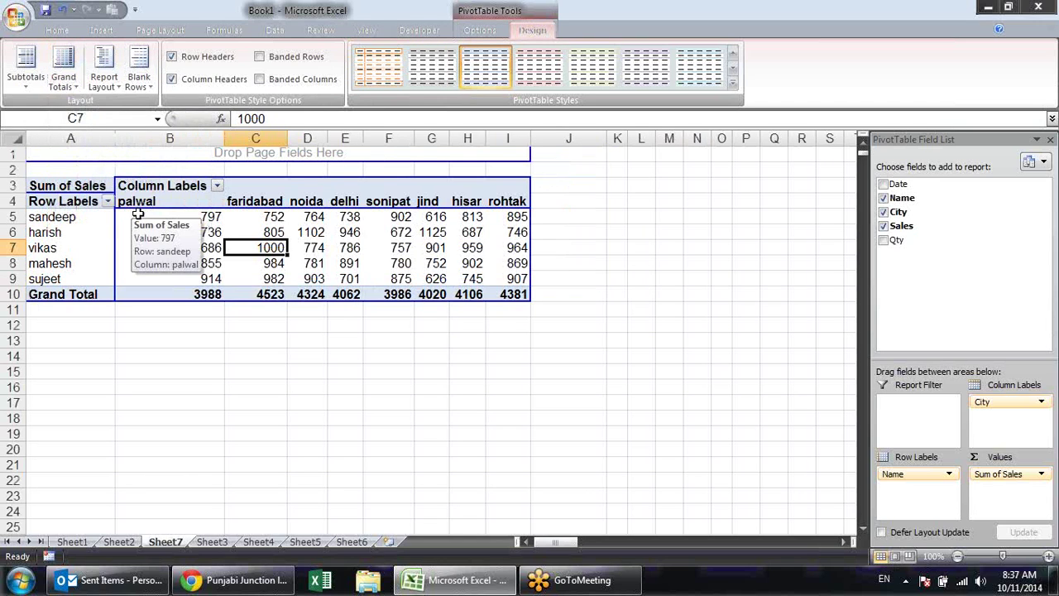
Turn grand totals off, try Tabular then Compact layout, and set grand totals on for rows and columns
click(107, 87)
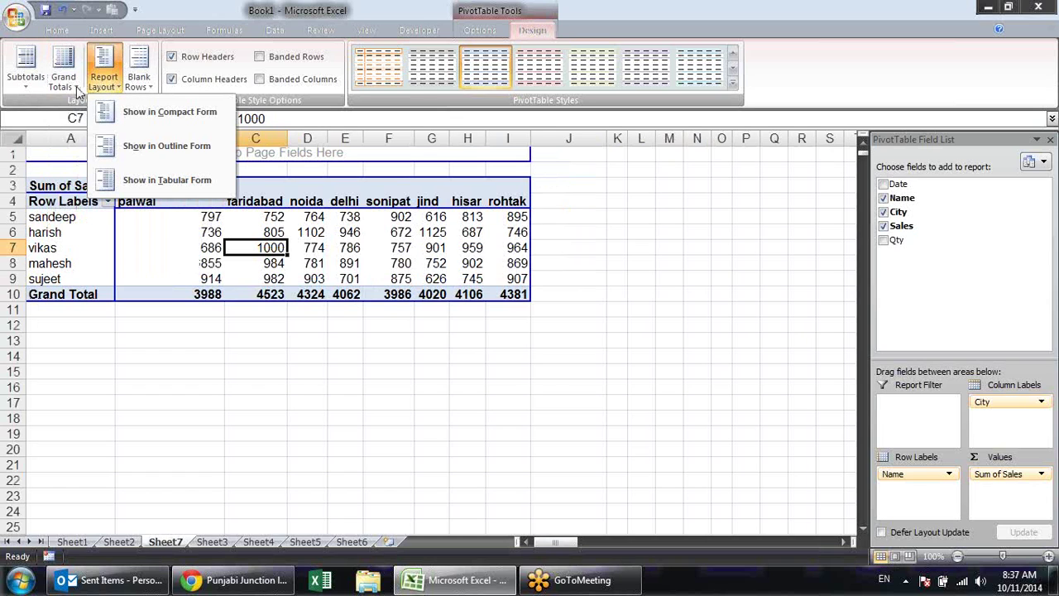
click(72, 86)
click(122, 116)
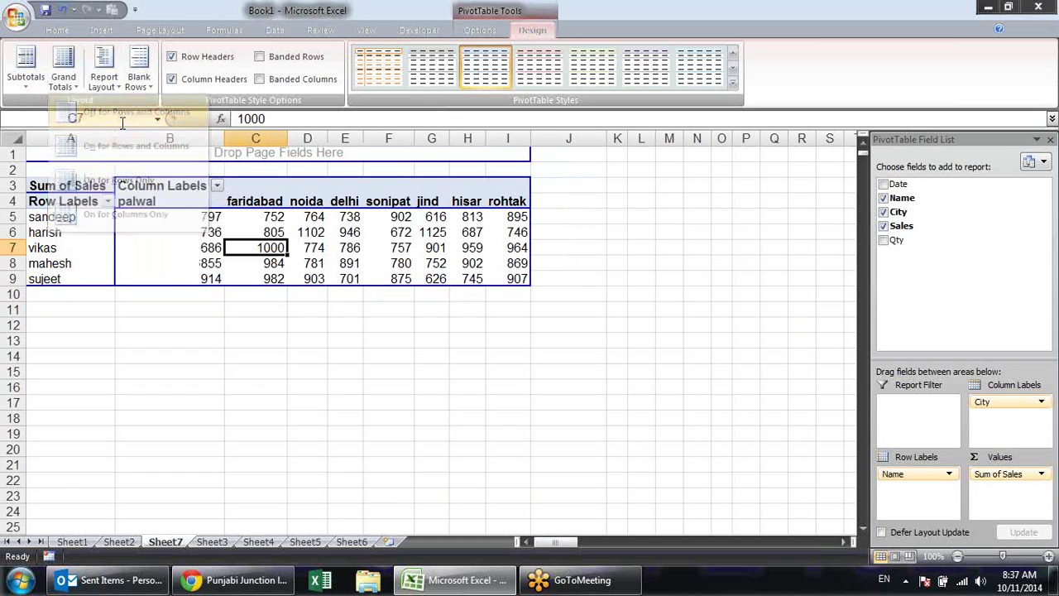
click(104, 90)
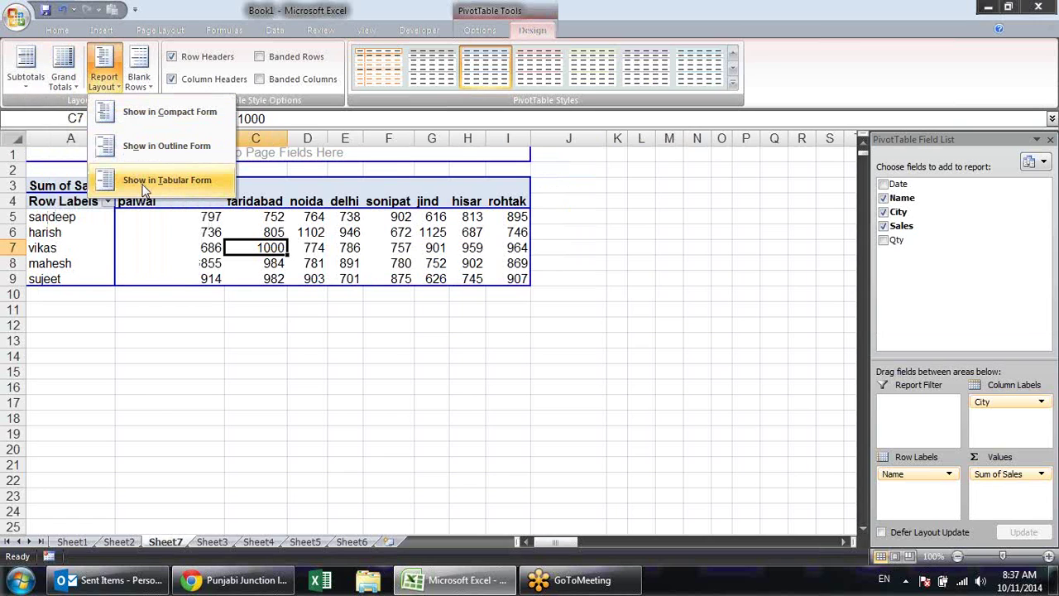
click(144, 181)
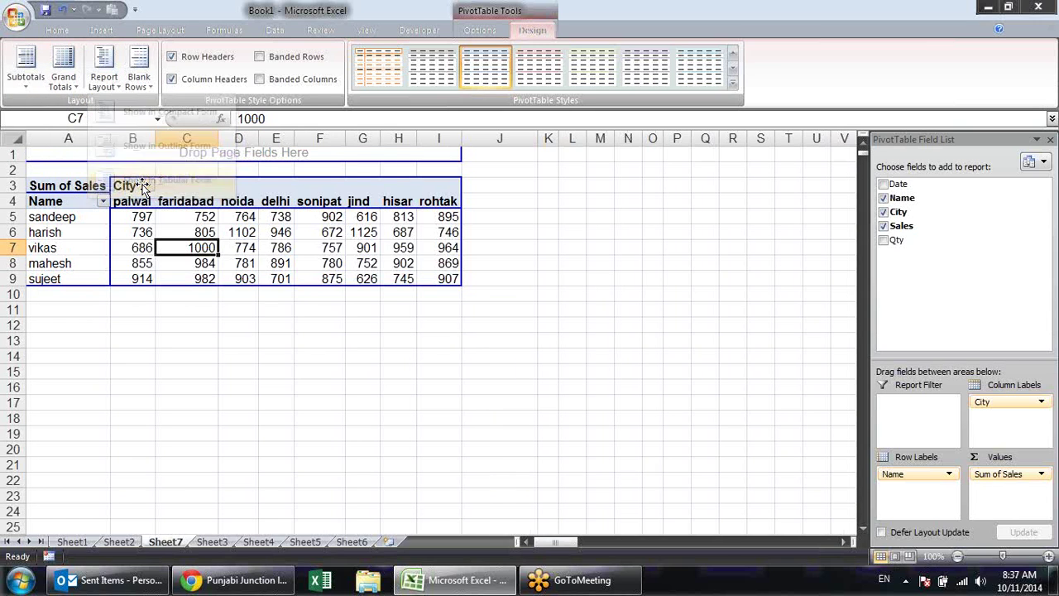
click(103, 80)
click(157, 108)
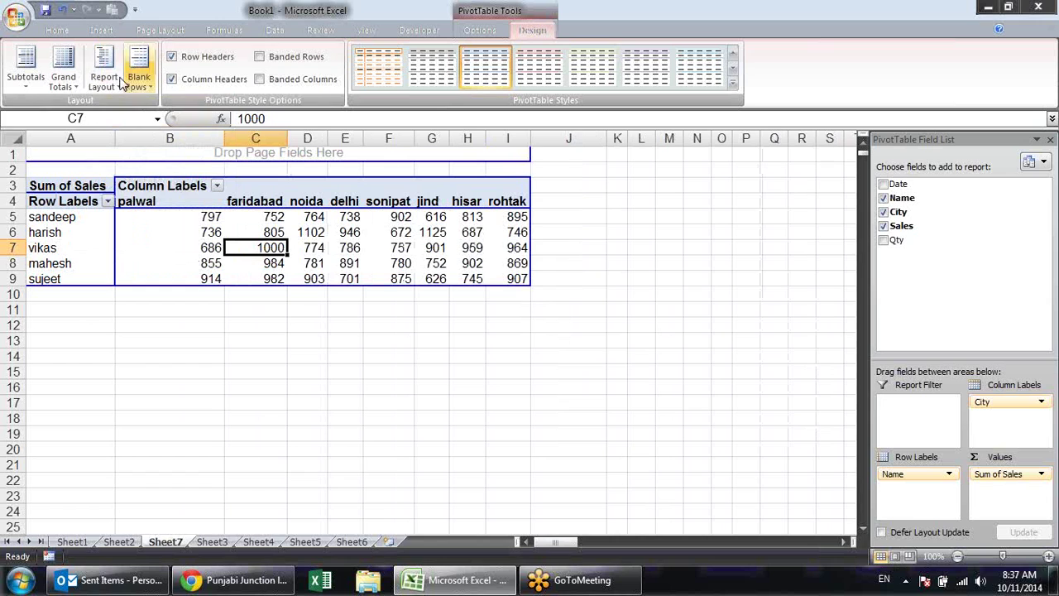
click(72, 76)
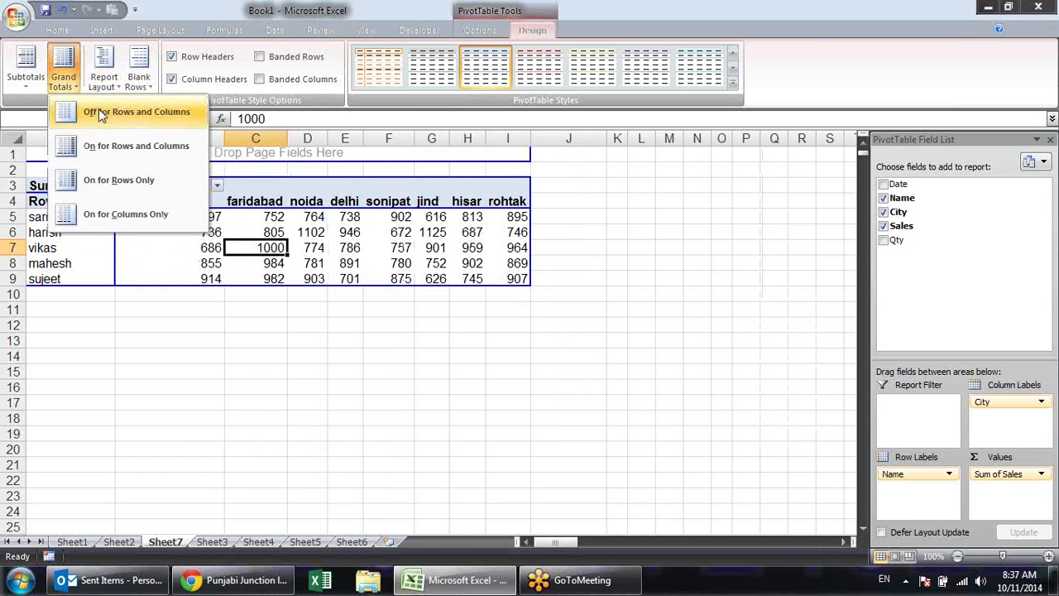
click(115, 142)
Add the Qty field so each city shows Sum of Qty beside Sum of Sales
click(697, 338)
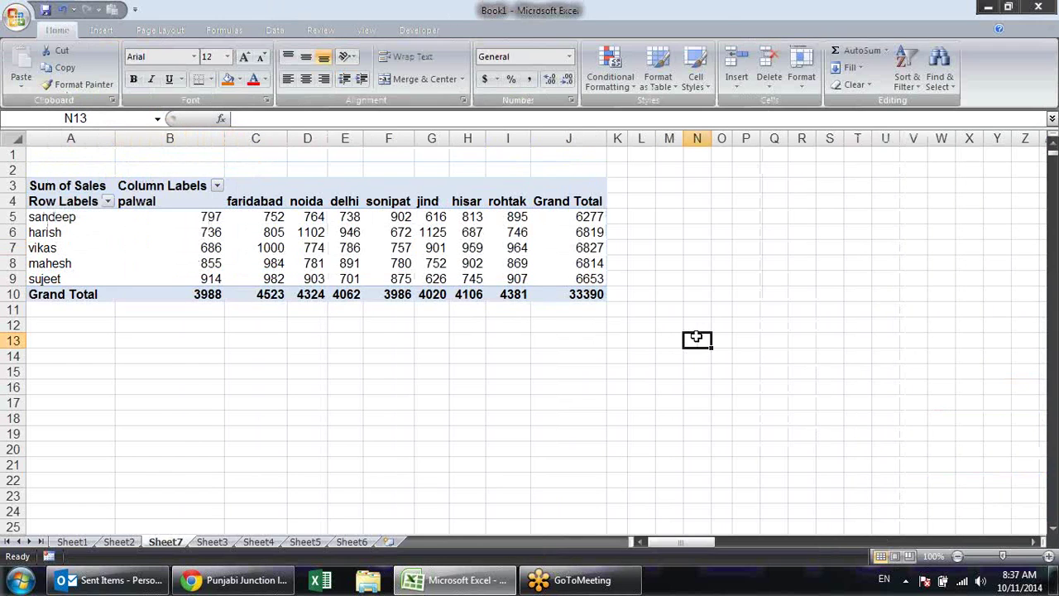
click(596, 235)
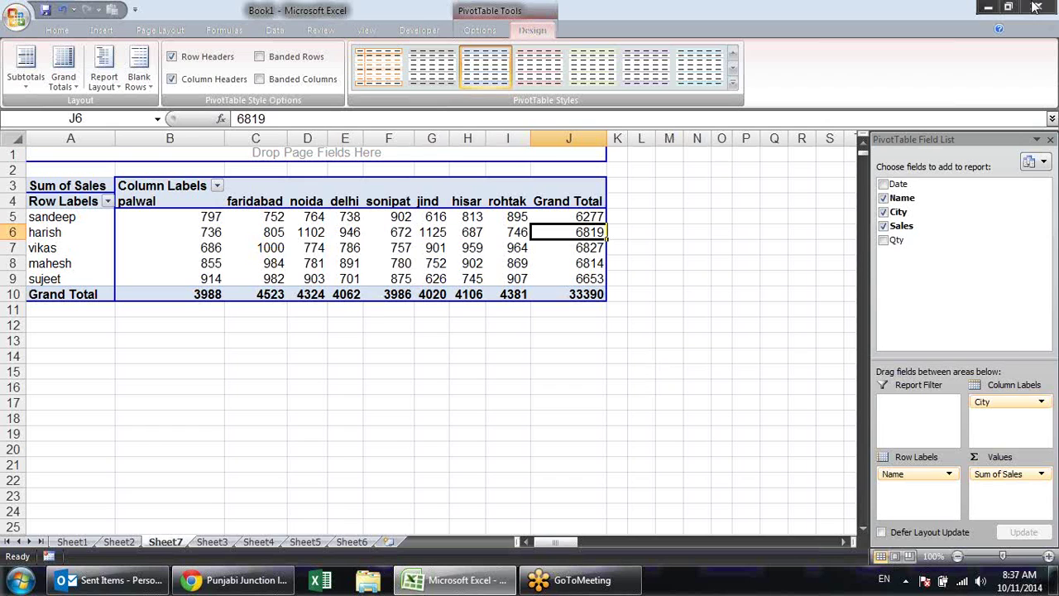
click(884, 240)
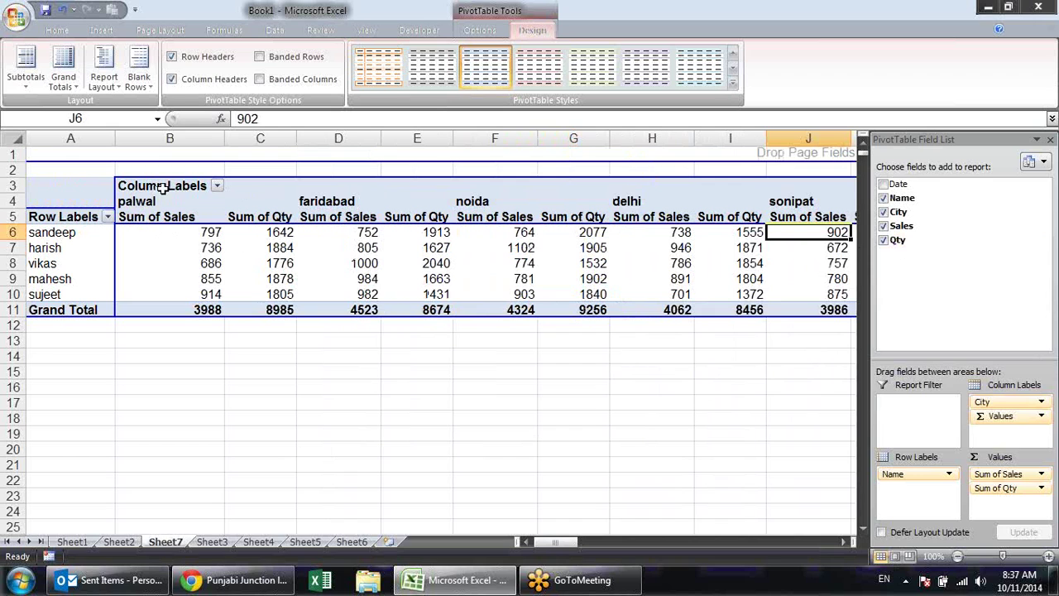
click(165, 220)
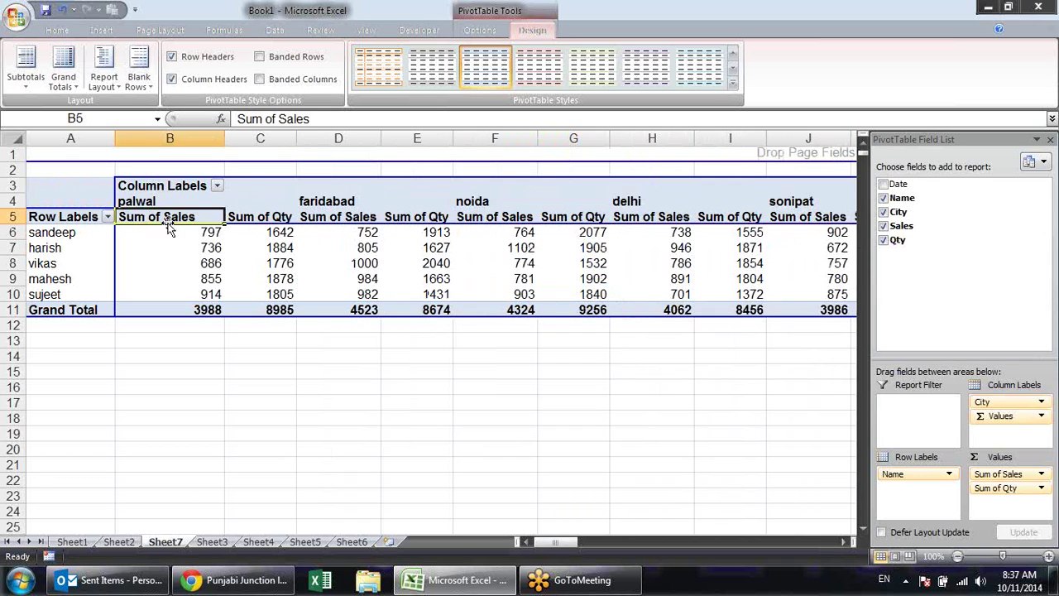
Move Σ Values above City in Column Labels so all city Sales columns come before Qty columns
click(248, 218)
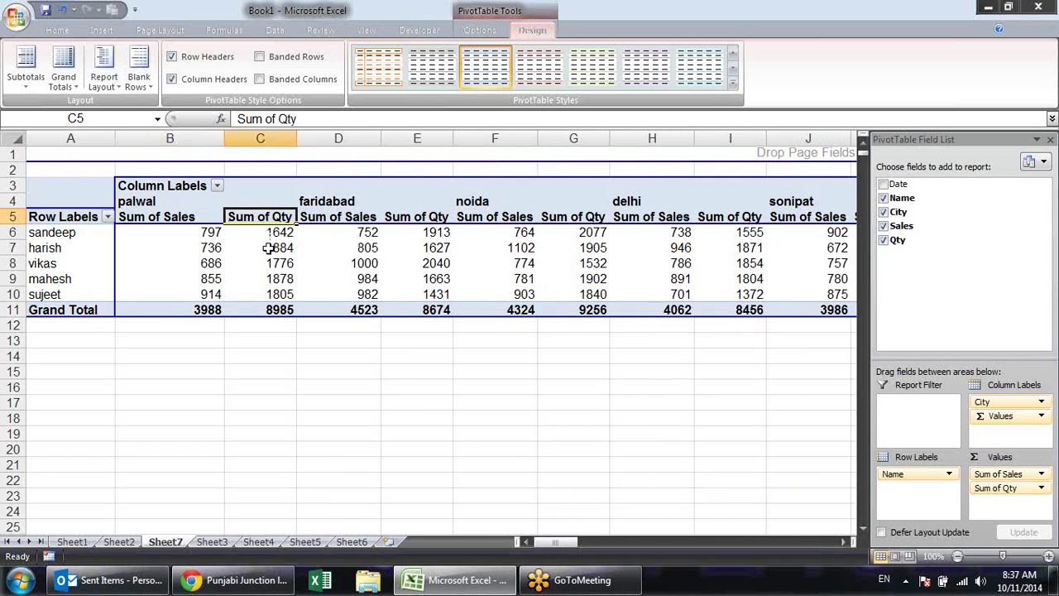
click(147, 195)
drag(331, 203, 409, 309)
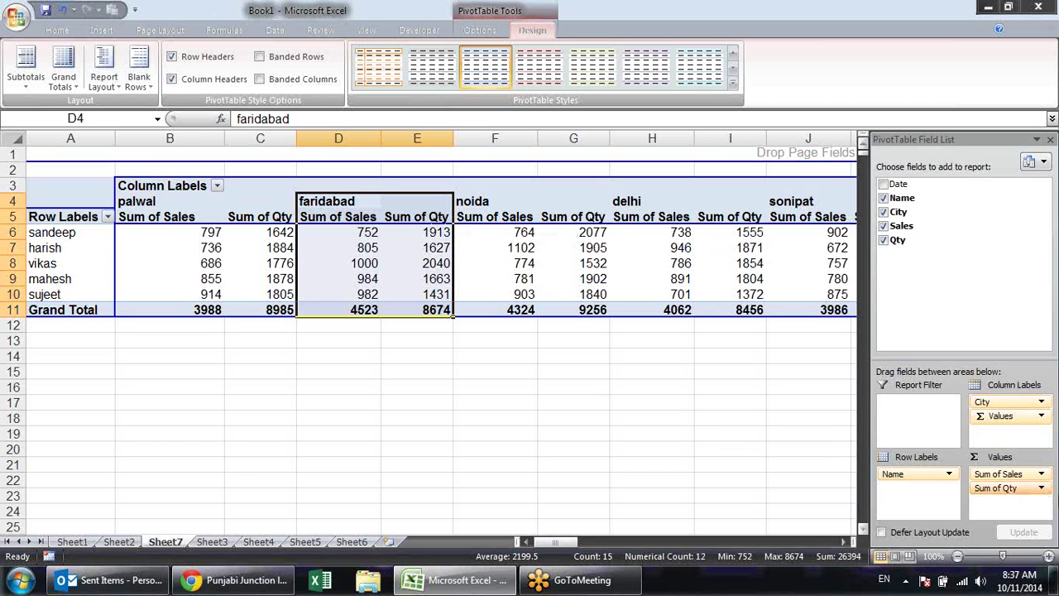
click(1011, 421)
click(994, 422)
drag(994, 422, 1003, 402)
click(431, 448)
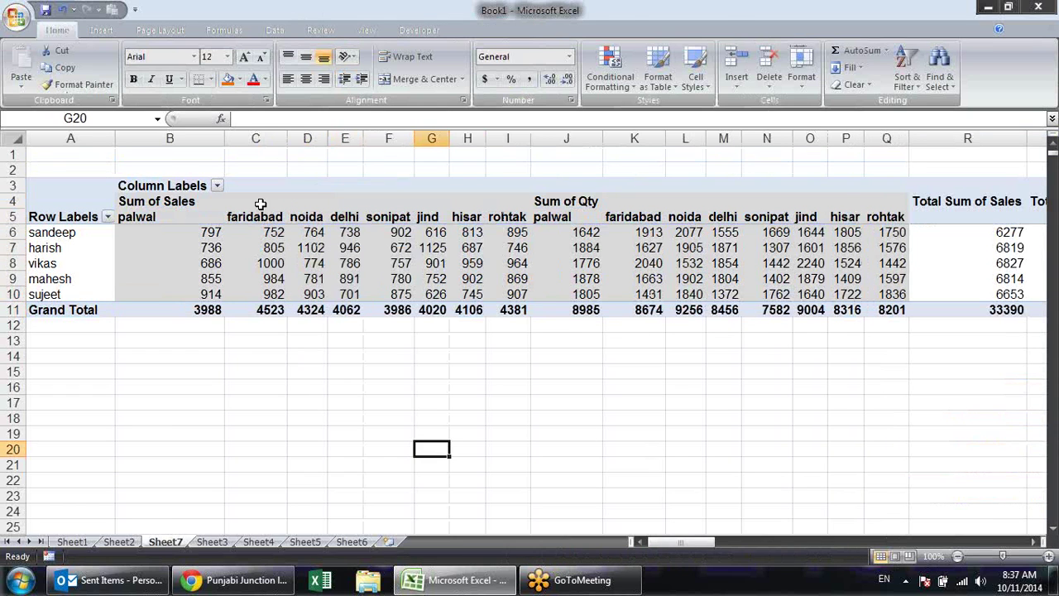
Review the regrouped columns and harish's Total Sum of Sales and Total Sum of Qty values
drag(132, 203, 529, 319)
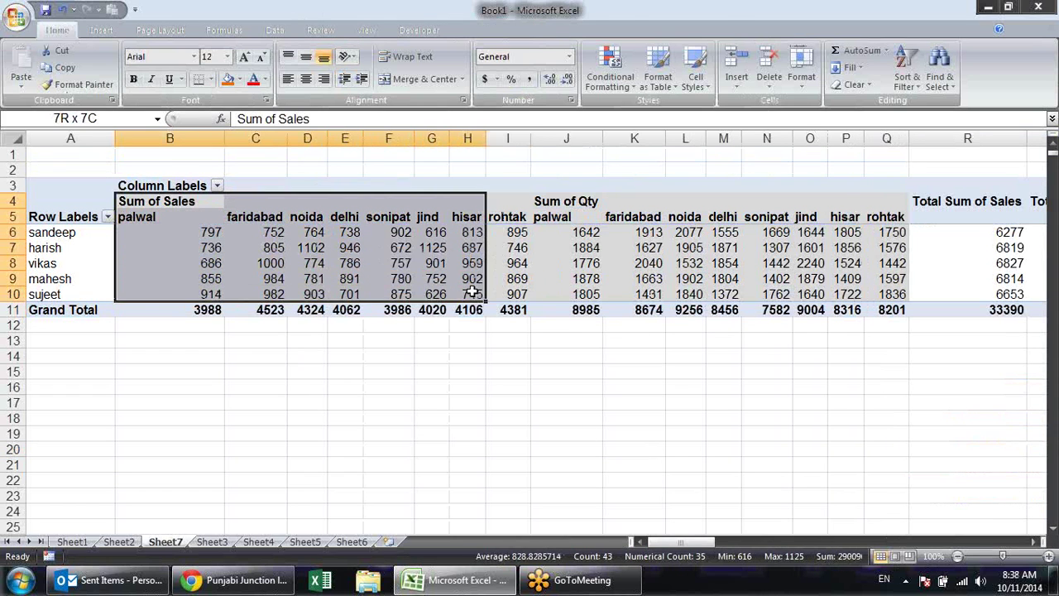
click(532, 30)
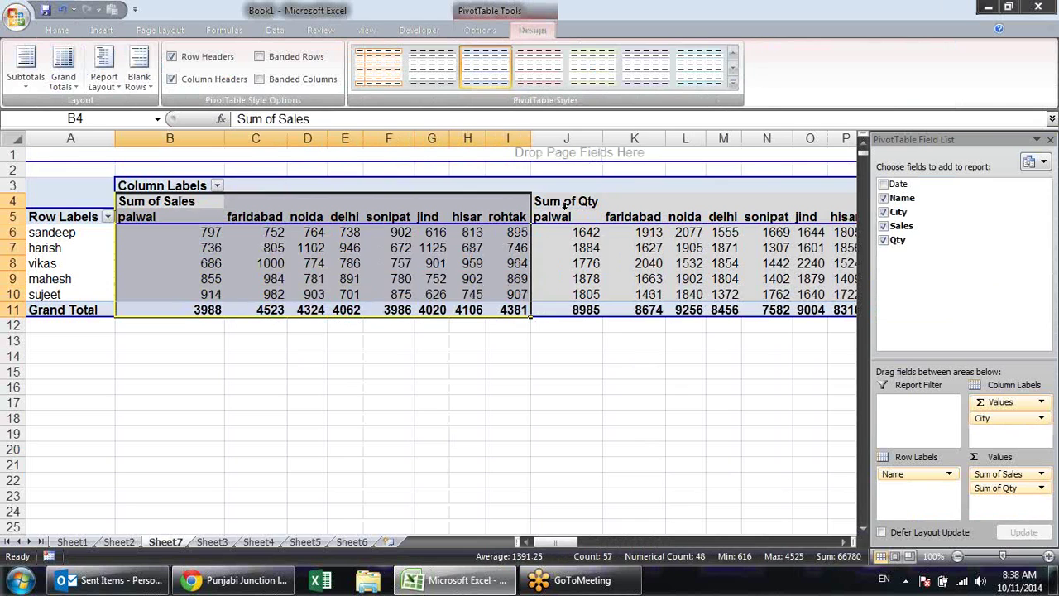
drag(566, 216, 794, 279)
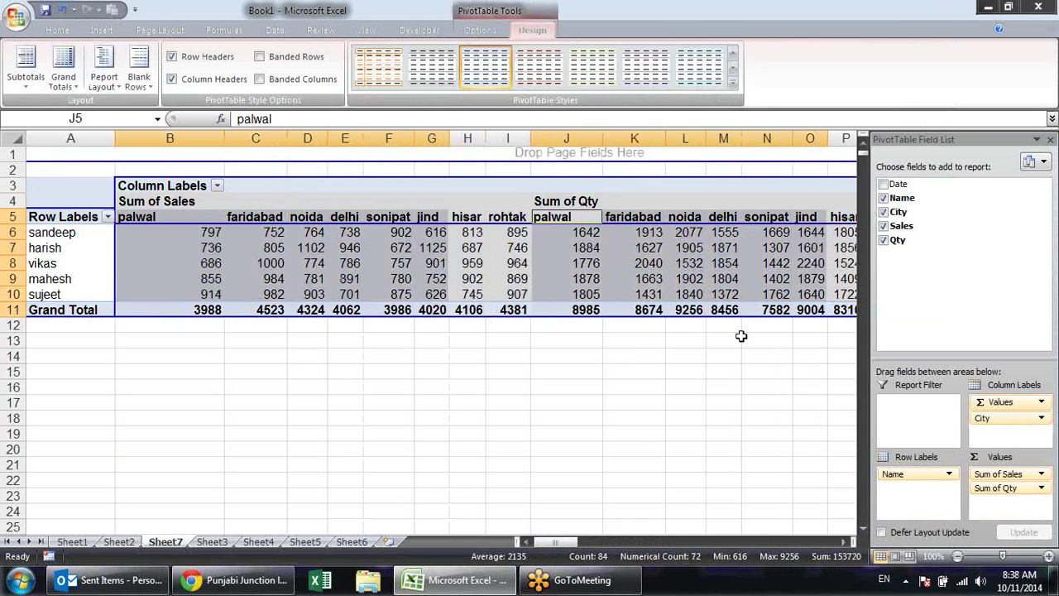
click(678, 384)
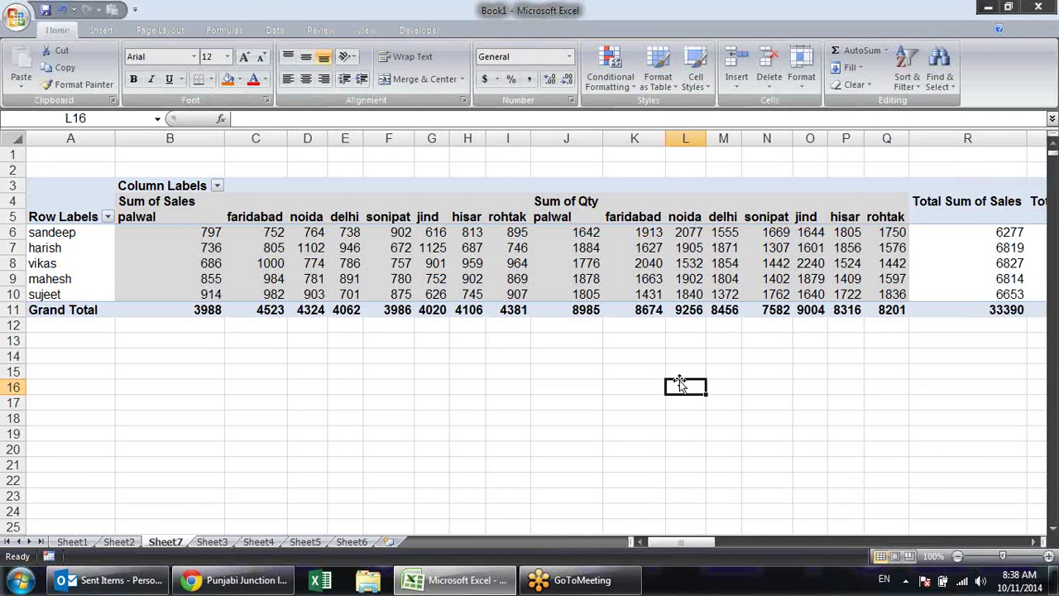
click(1034, 542)
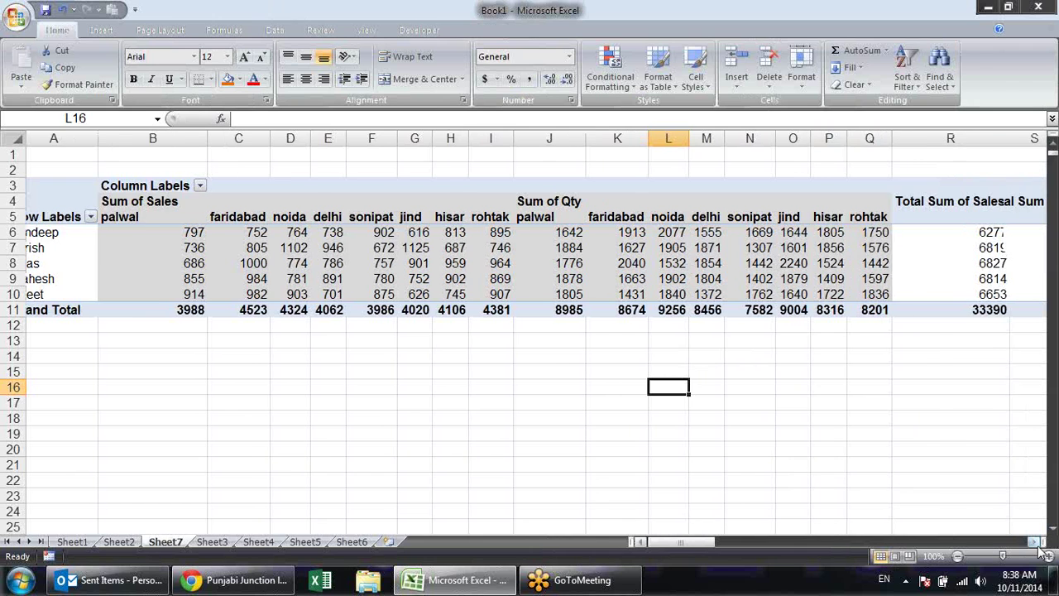
click(1034, 542)
click(794, 244)
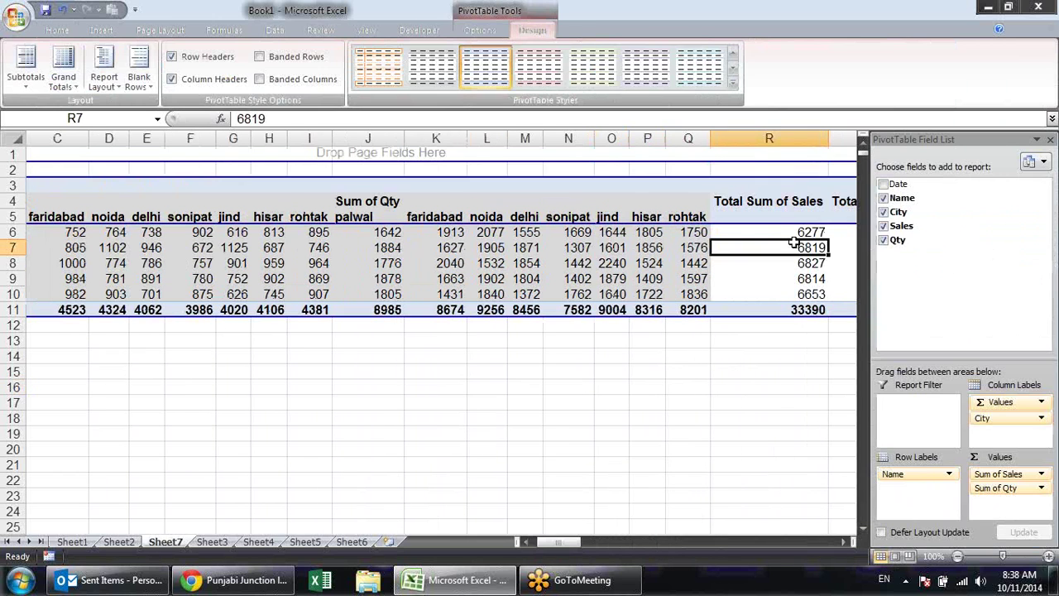
click(851, 240)
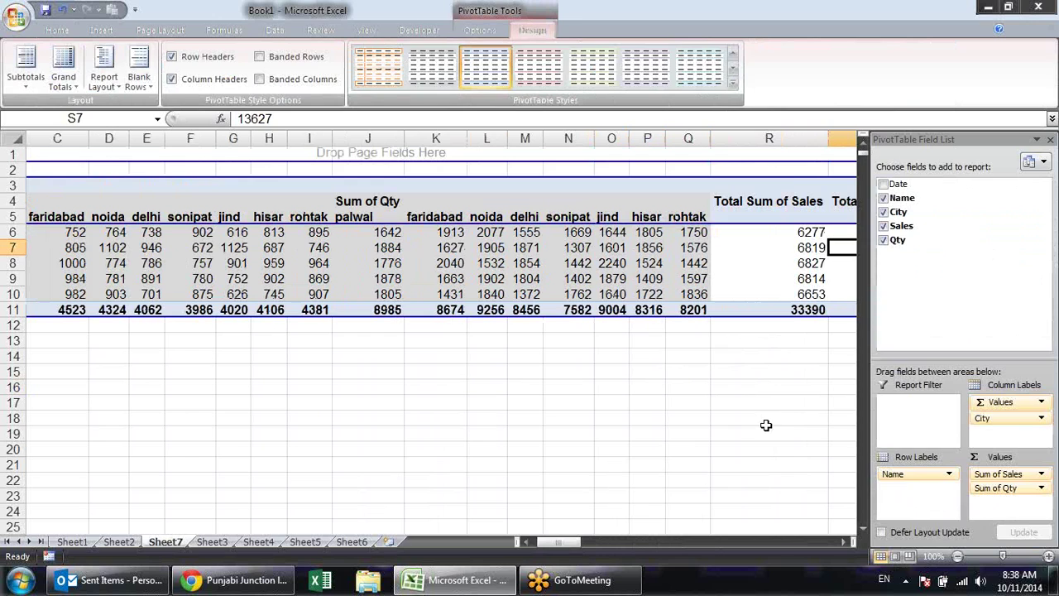
click(739, 436)
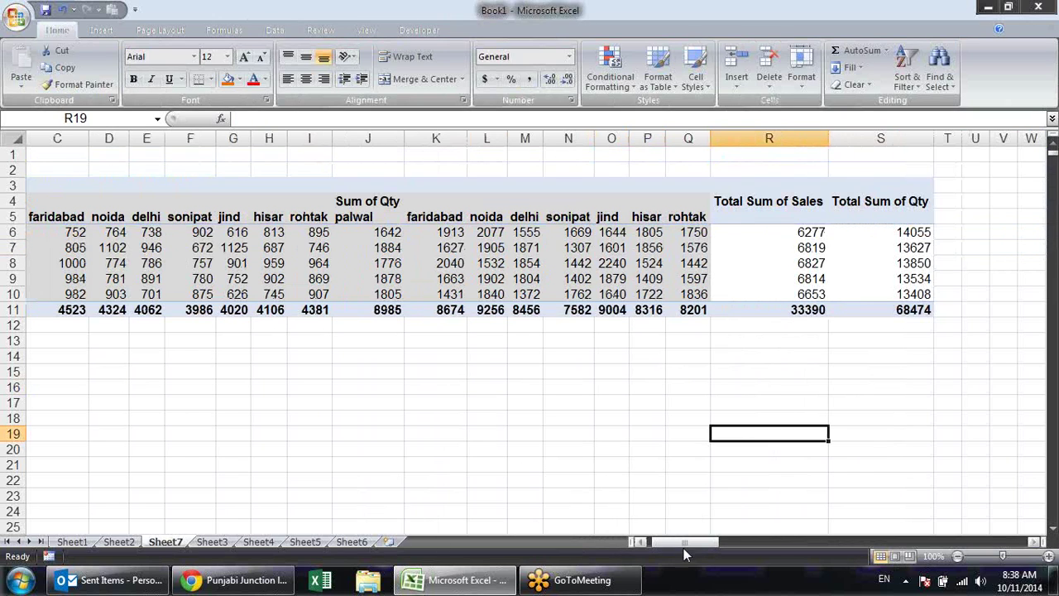
drag(681, 542, 615, 534)
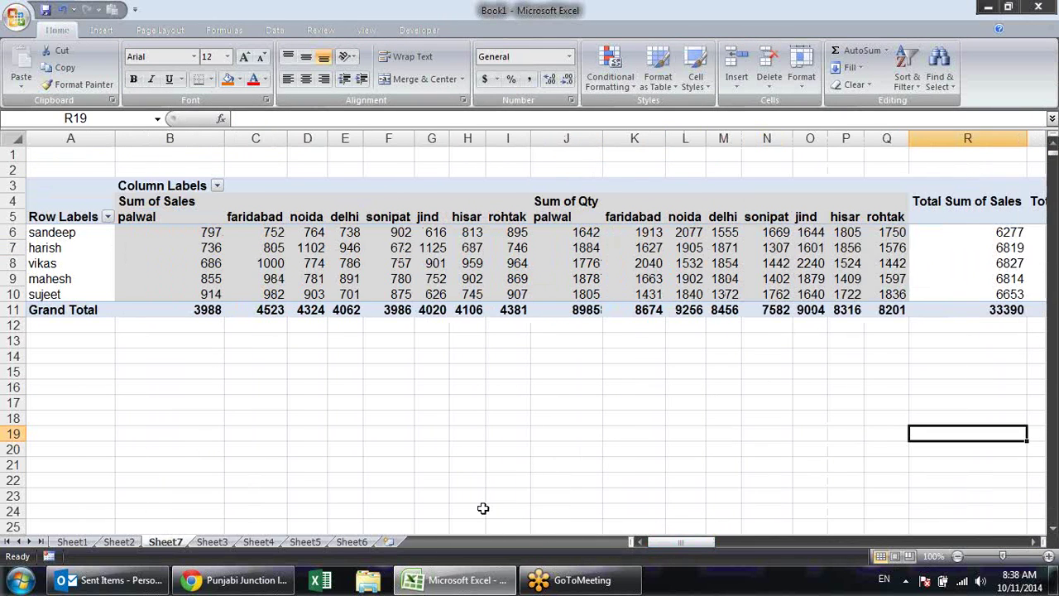
On Sheet3, rename D1 to Sales1 and fill headers Sales1 through Sales7 across D1:J1
click(256, 542)
click(217, 541)
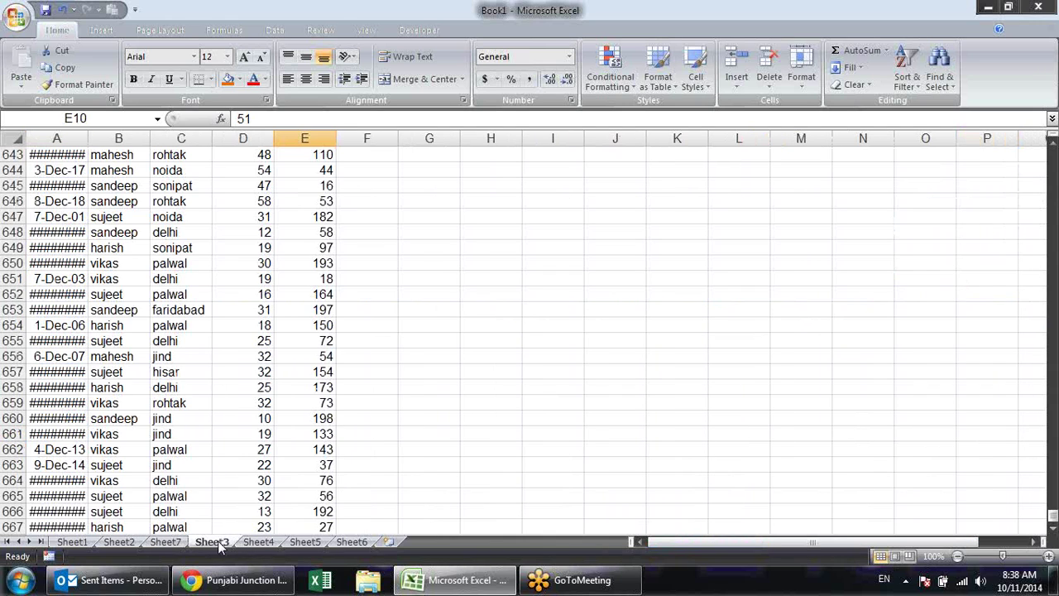
scroll(451, 169, up, 9)
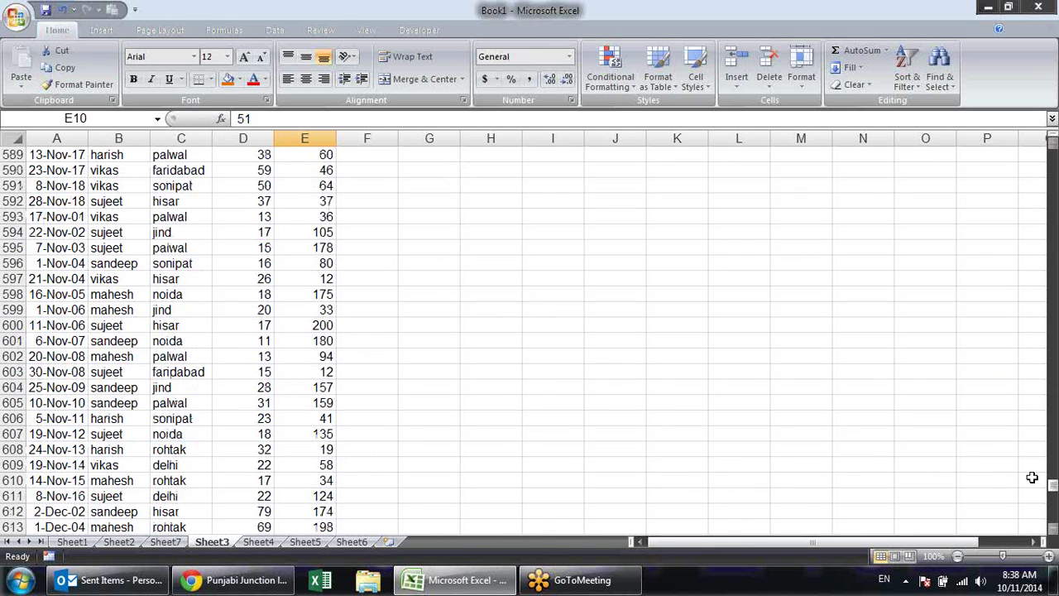
drag(1052, 488, 1052, 153)
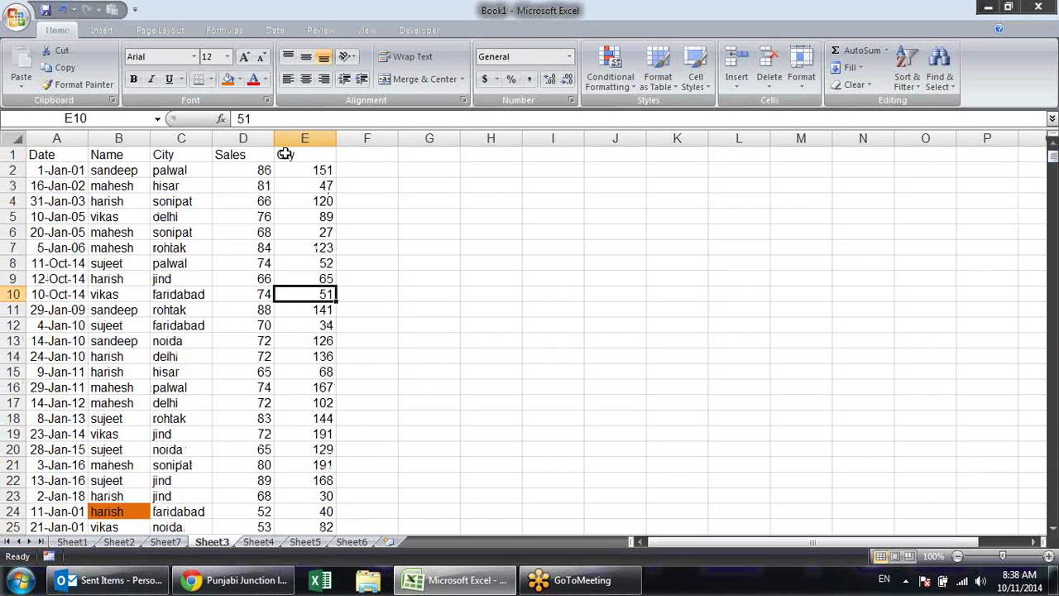
click(316, 152)
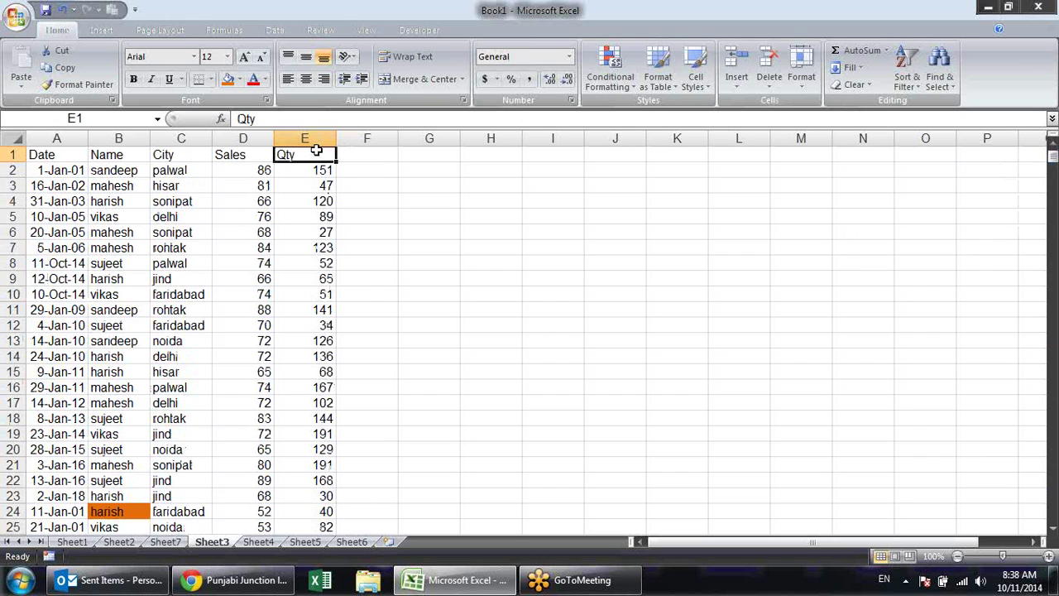
key(Left)
key(F2)
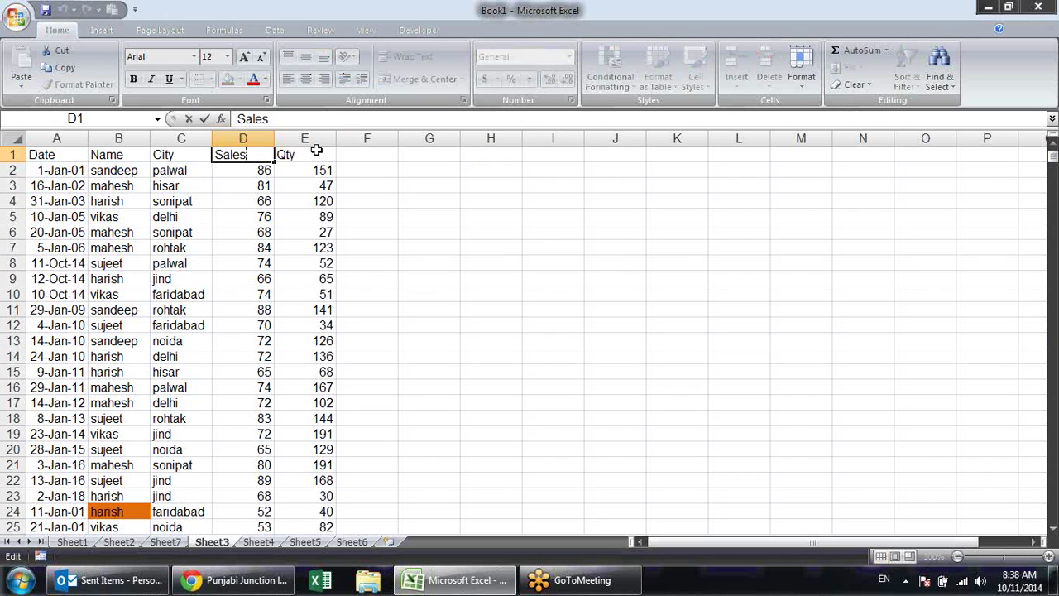
text(1)
key(Return)
key(Up)
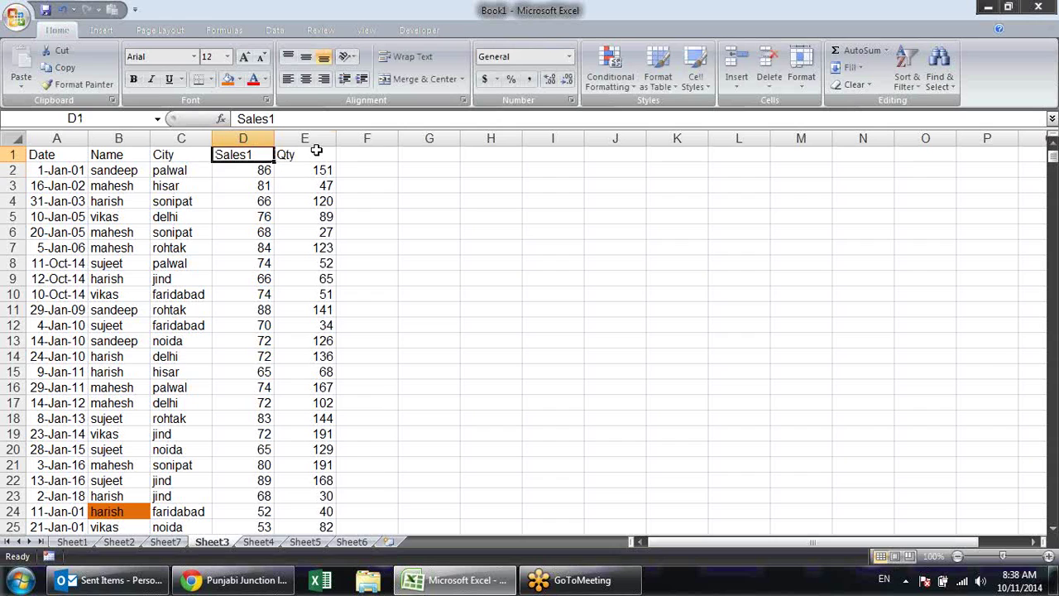
key(Right)
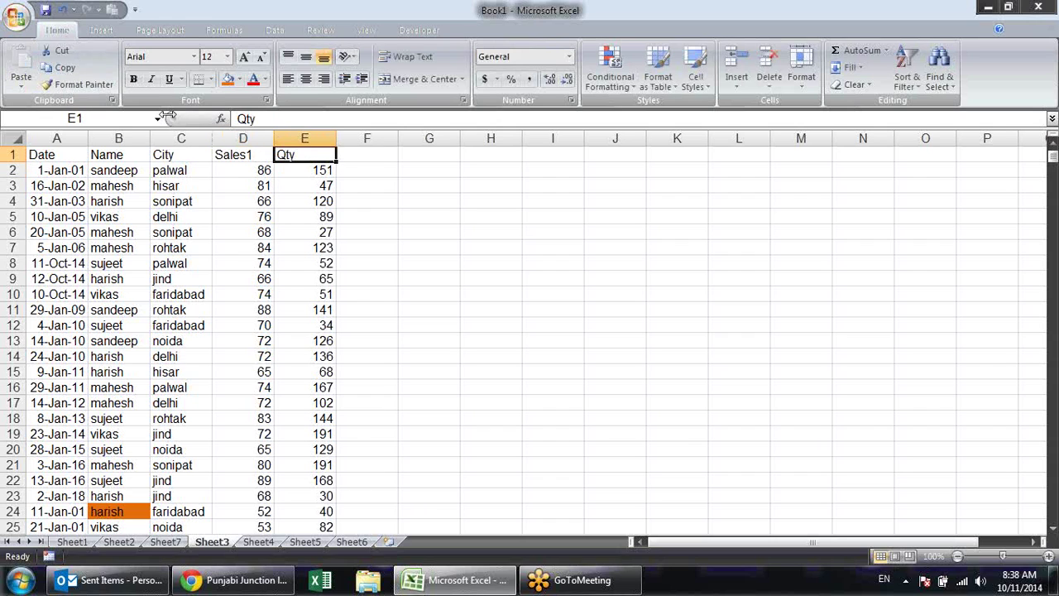
key(Left)
drag(273, 163, 555, 151)
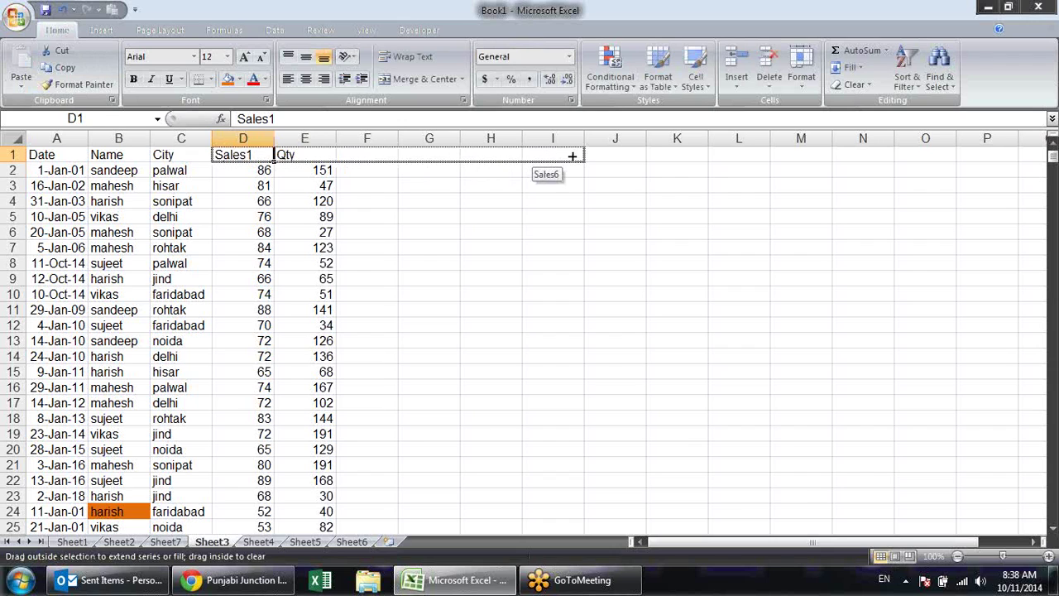
drag(613, 169, 616, 169)
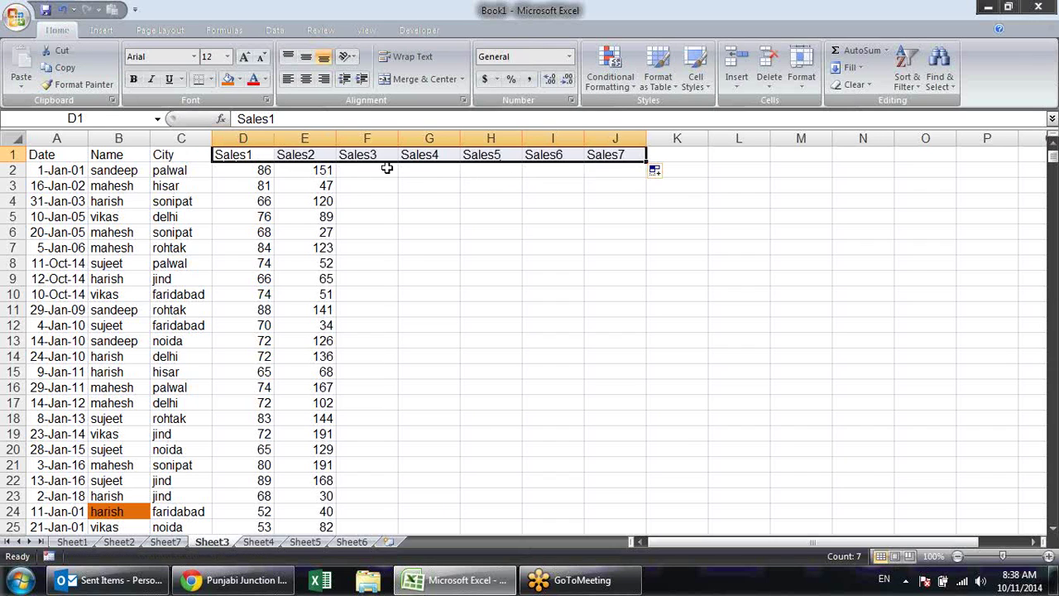
Select the data range below the headers and make a first, abandoned attempt at the random formula
click(250, 169)
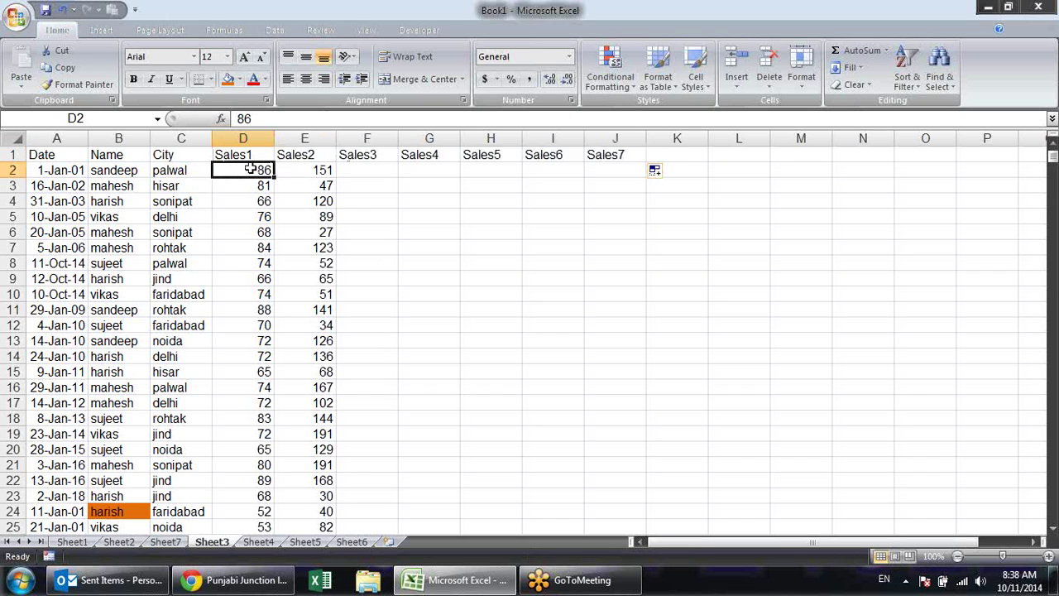
key(ctrl+shift+Right)
key(ctrl+shift+Down)
key(shift+Right)
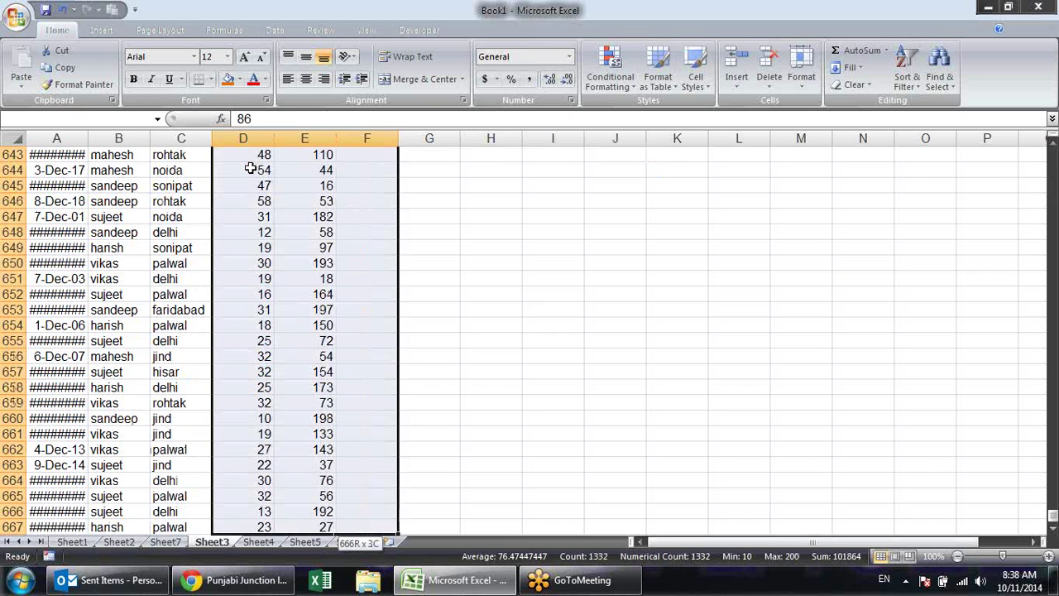
key(shift+Right)
key(ctrl+Up)
key(Down)
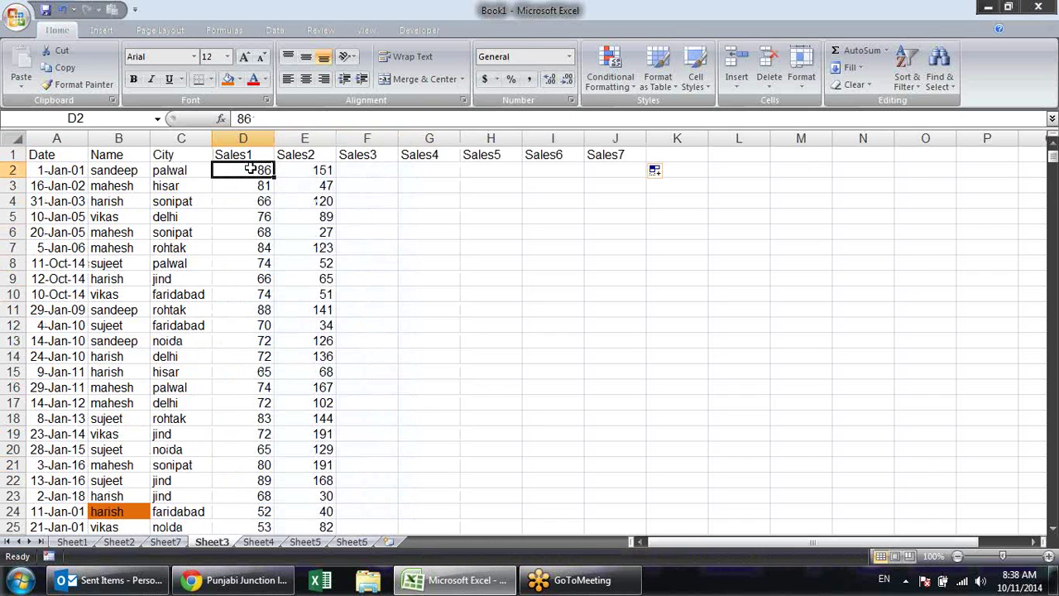
key(shift+Right)
key(shift+Right)
key(shift+Right)
key(shift+Right)
key(shift+Right)
key(shift+Right)
key(ctrl+shift+Down)
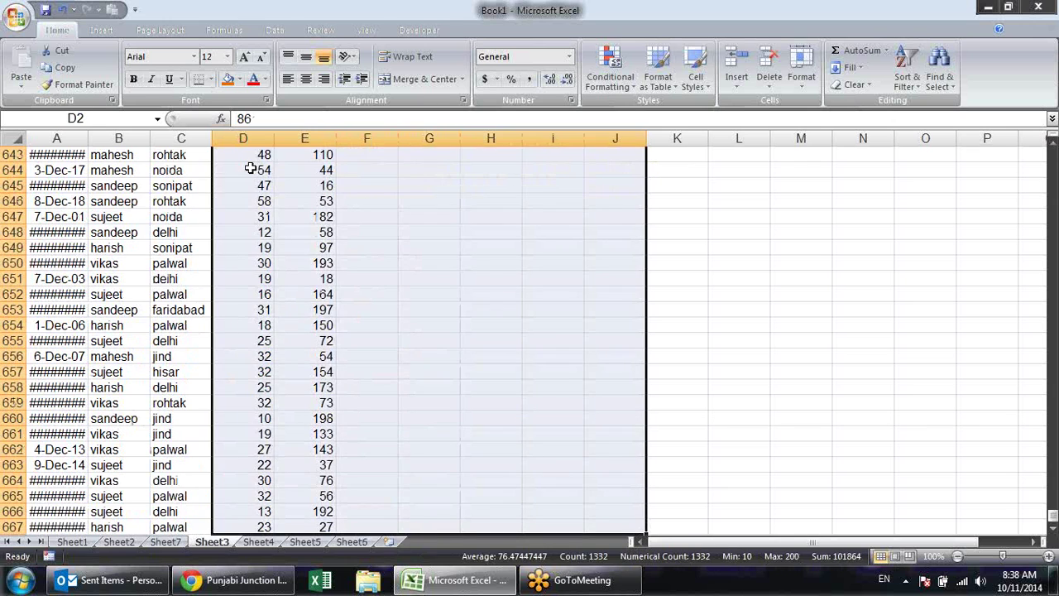
text(=ran)
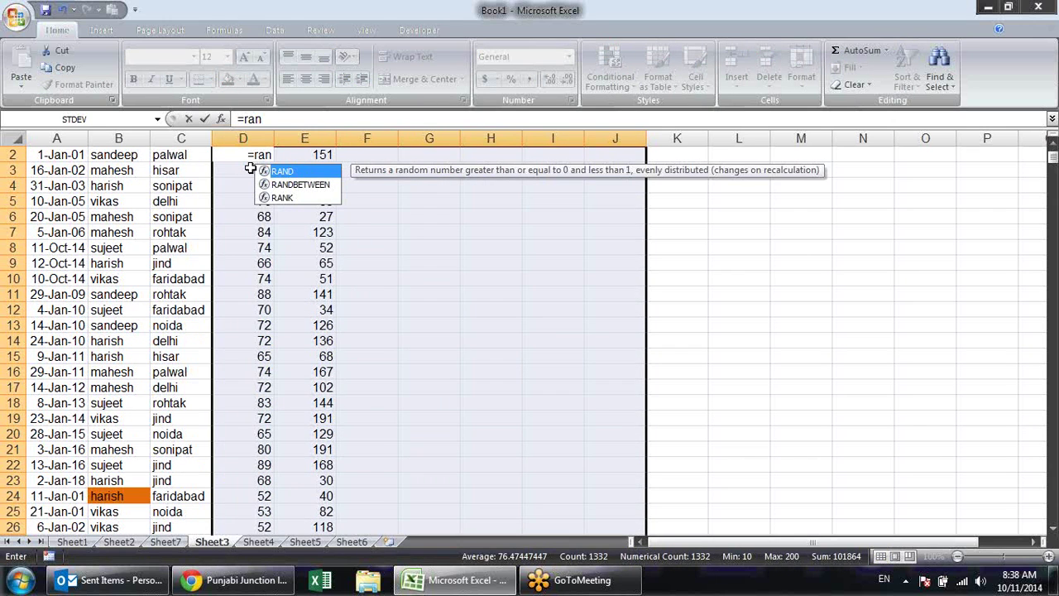
key(Return)
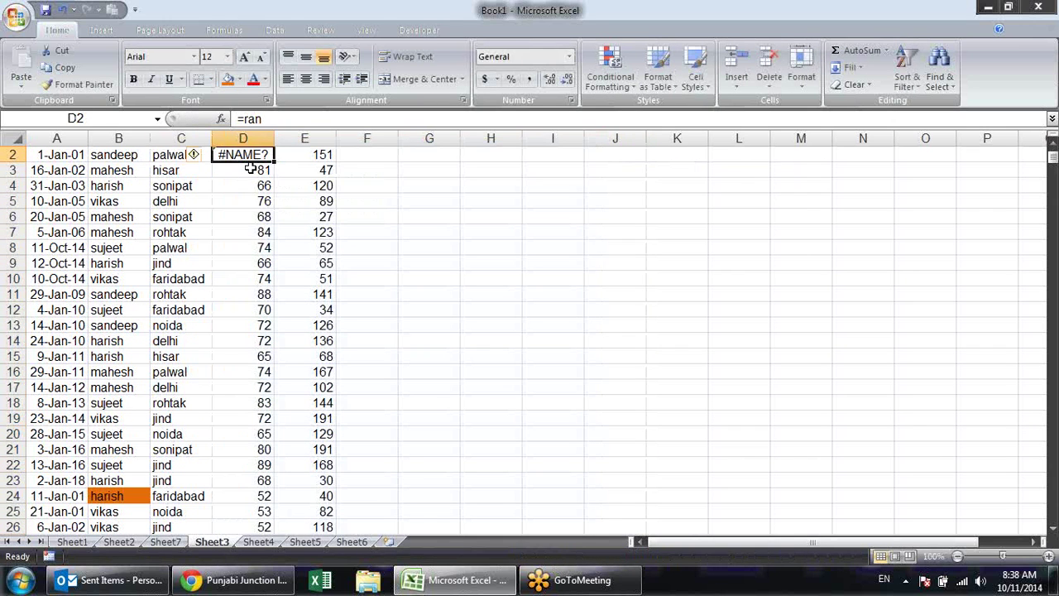
text(=ra)
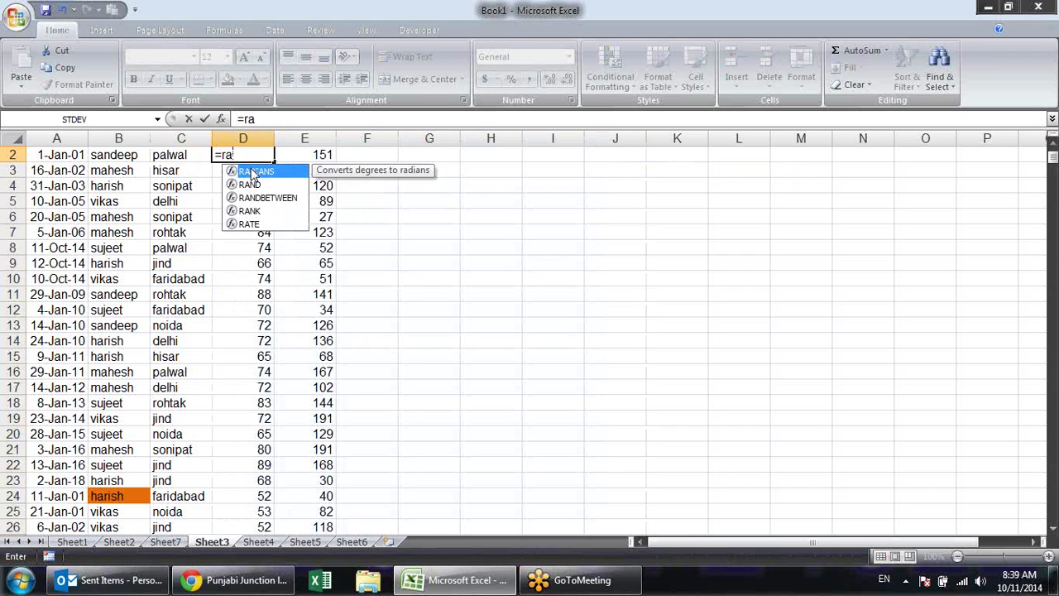
key(Escape)
key(Escape)
Fill the range D2:J667 with =RANDBETWEEN(10,90) using Ctrl+Enter
key(Up)
key(Down)
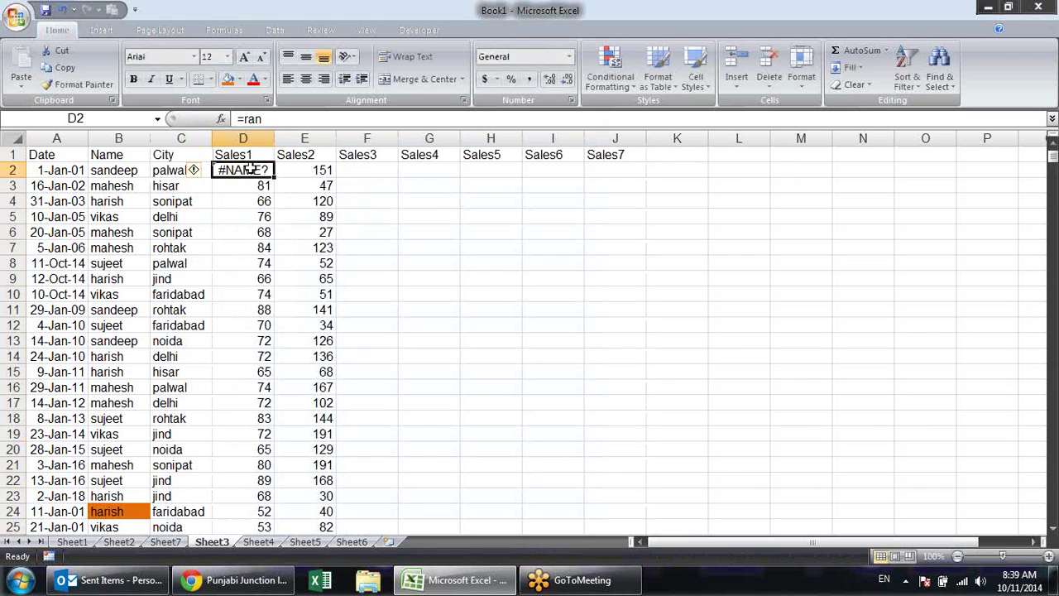
key(shift+Right)
key(shift+Right)
key(shift+Right)
key(shift+Right)
key(ctrl+shift+Down)
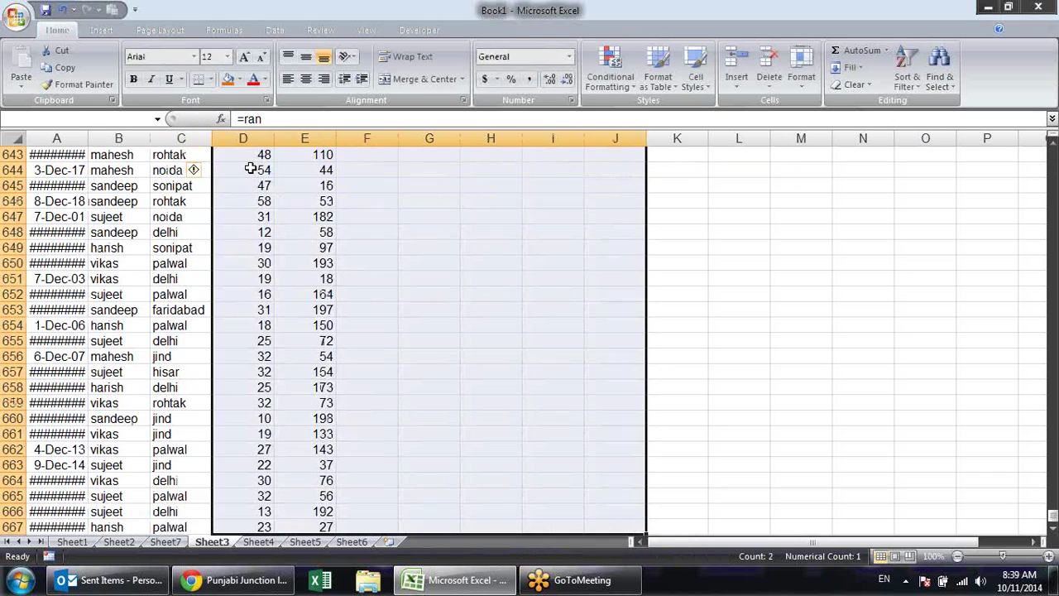
text(=)
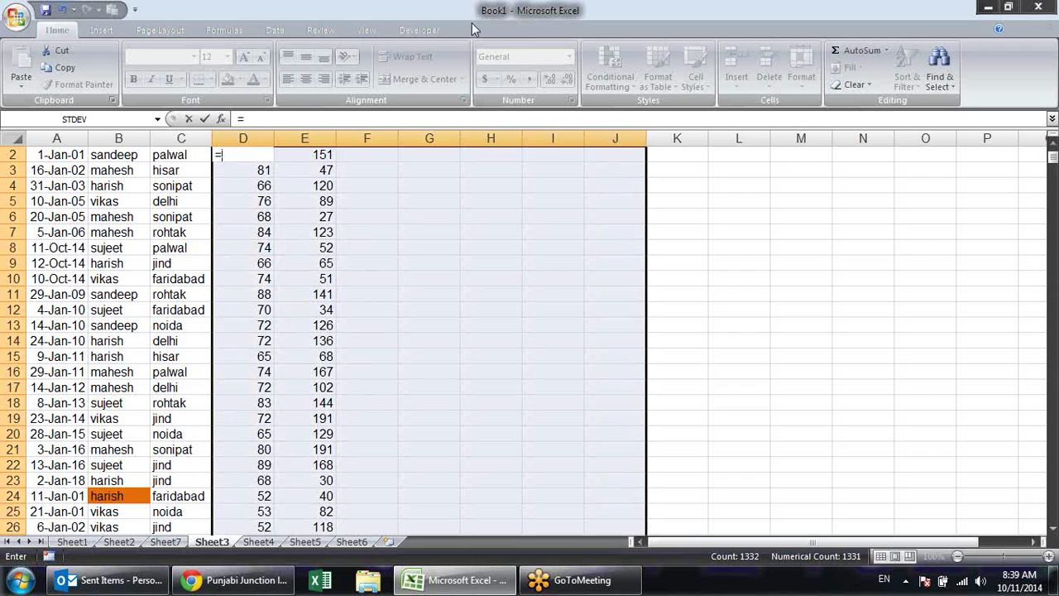
text(ra)
key(Down)
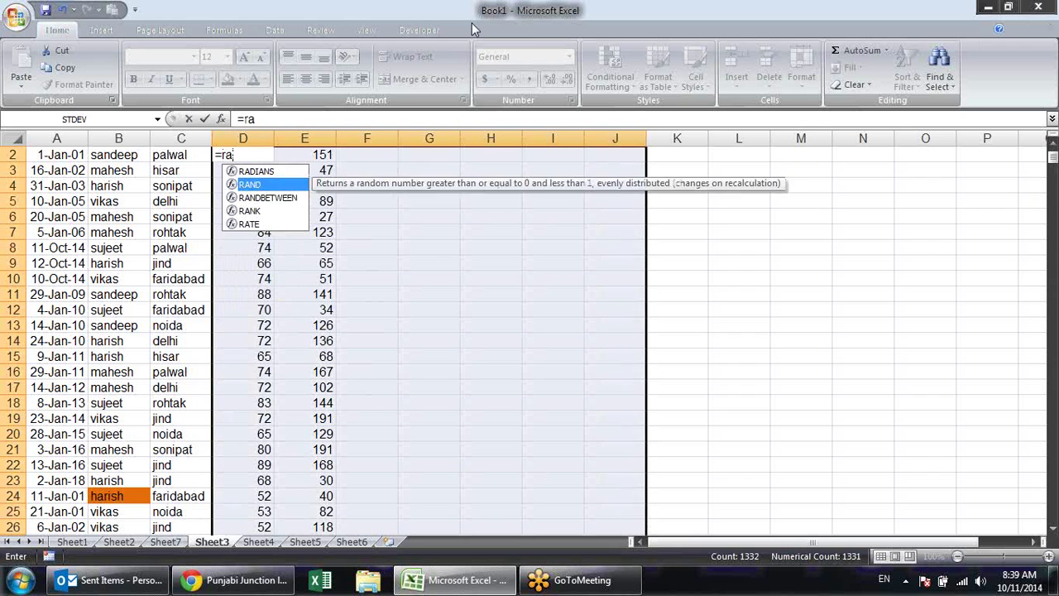
key(Down)
key(Tab)
text(0,)
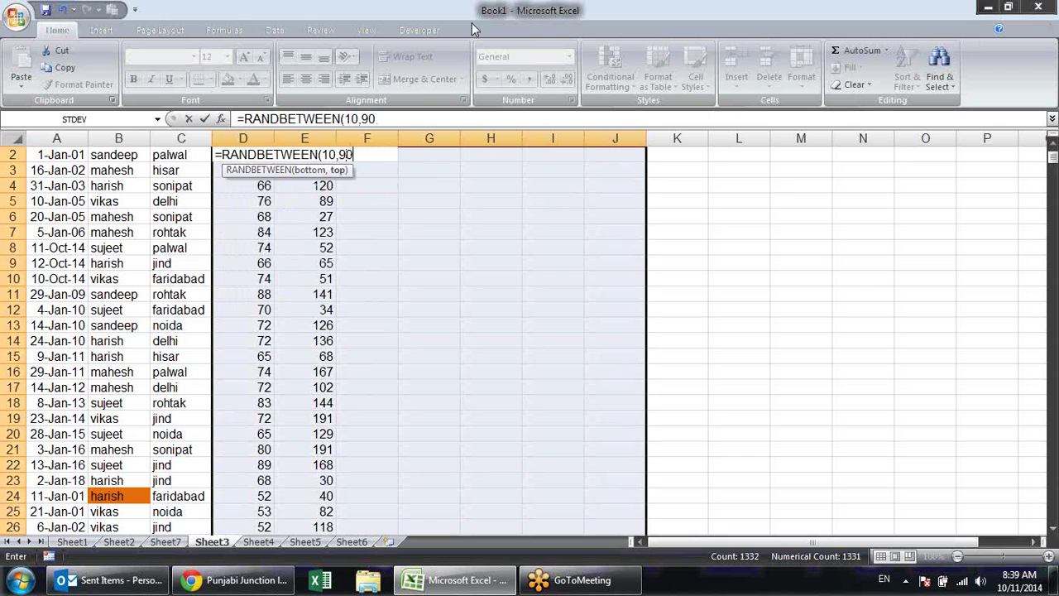
key(ctrl+Return)
Convert the random numbers to fixed values with Copy and Paste Special > Values
key(ctrl+c)
key(ctrl+alt+v)
key(v)
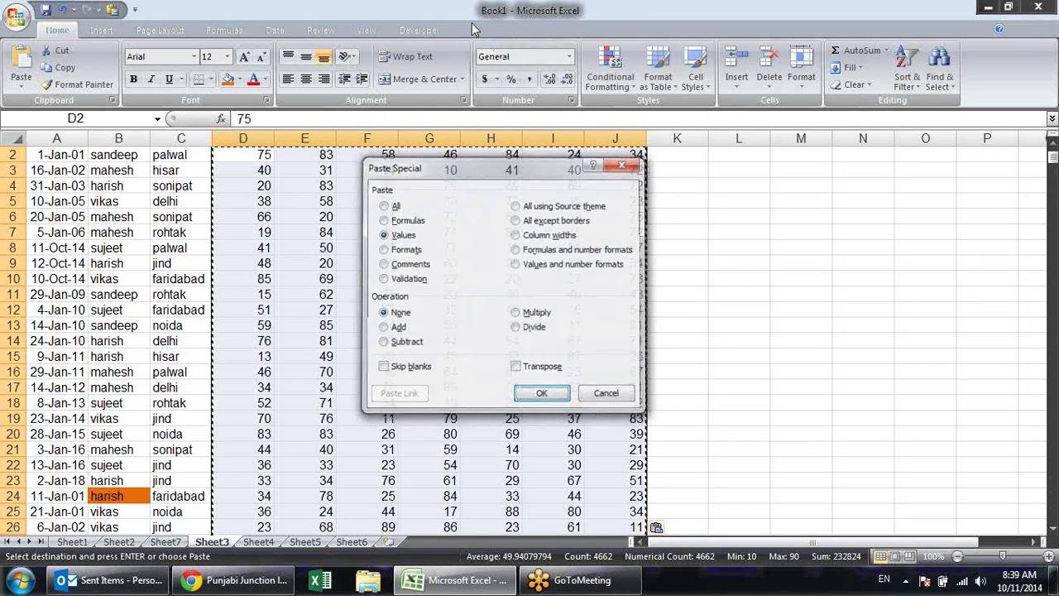
key(Return)
scroll(619, 196, up, 1)
click(288, 242)
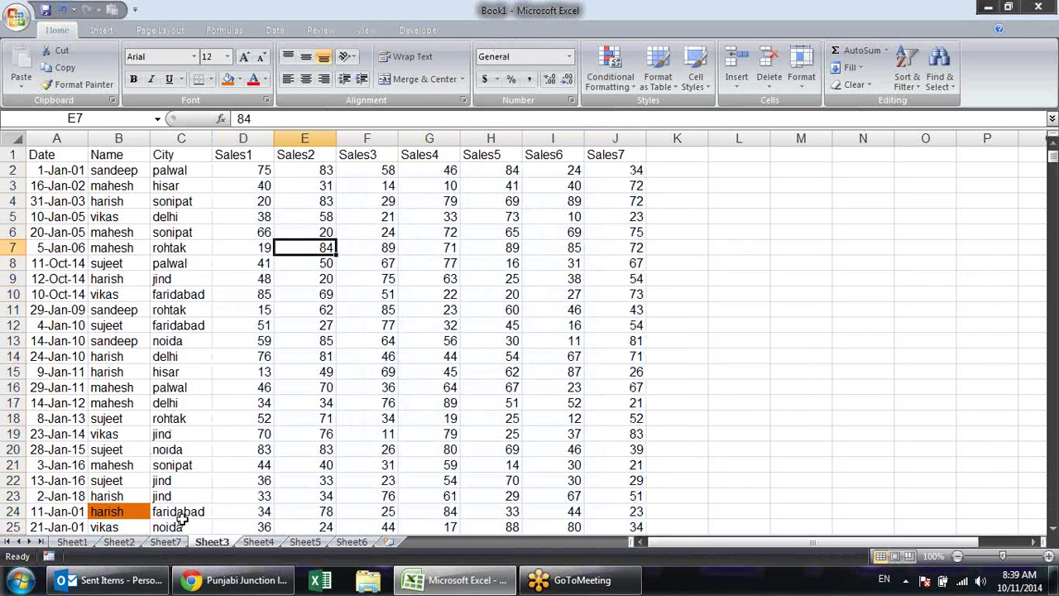
click(166, 542)
Remove Sum of Sales, Sum of Qty and City from the pivot, then re-add Sales as a value
click(431, 247)
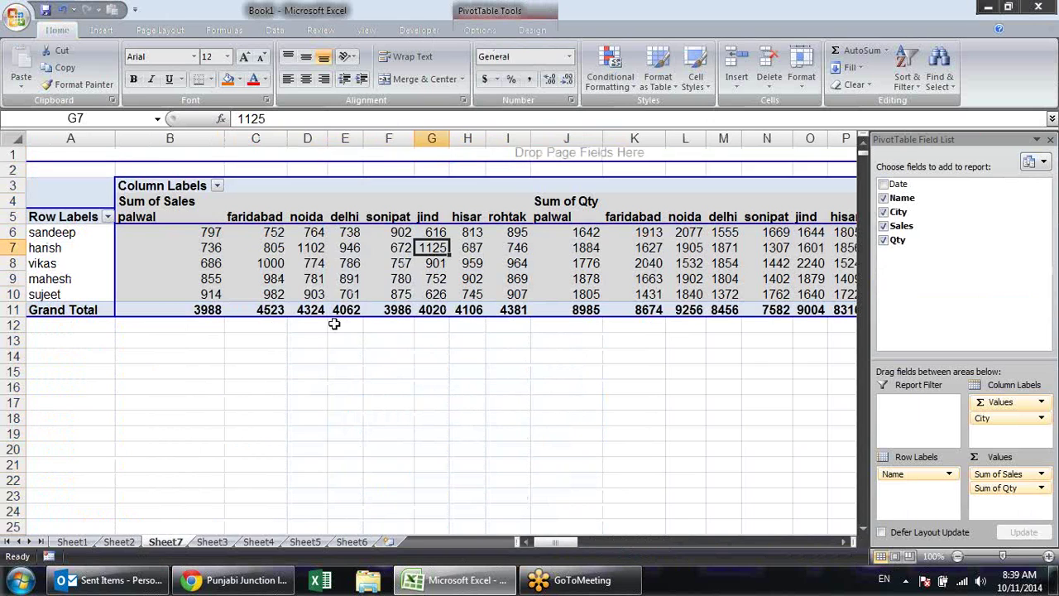
drag(996, 474, 751, 490)
drag(993, 402, 921, 224)
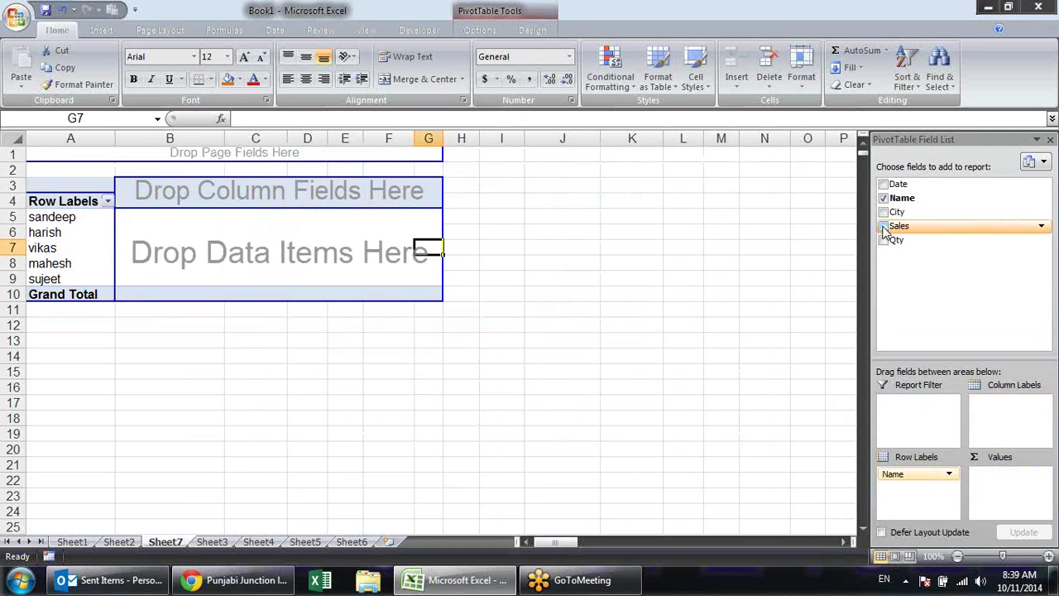
drag(883, 229, 99, 232)
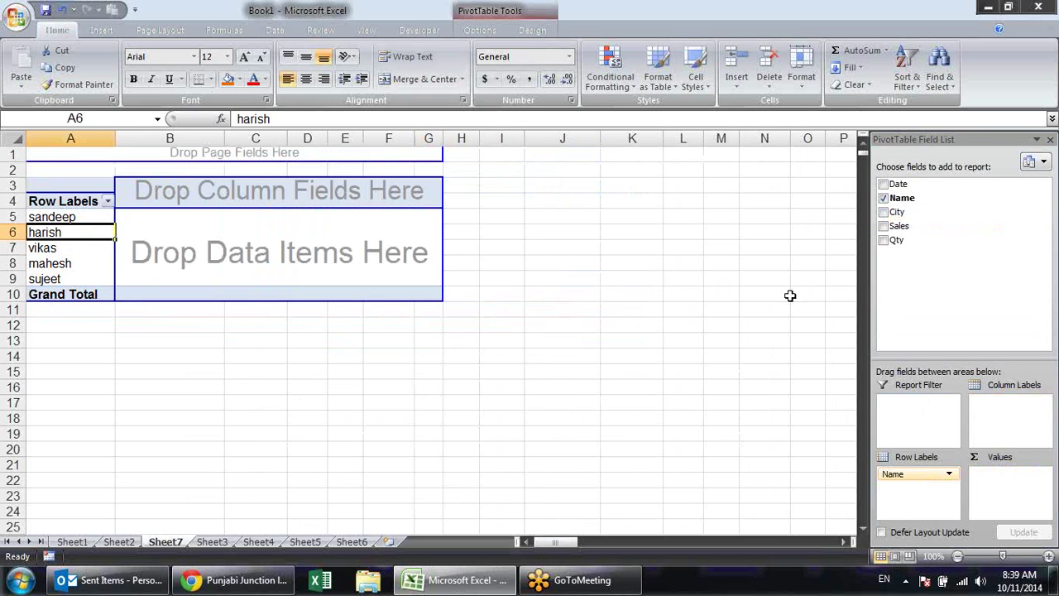
click(882, 226)
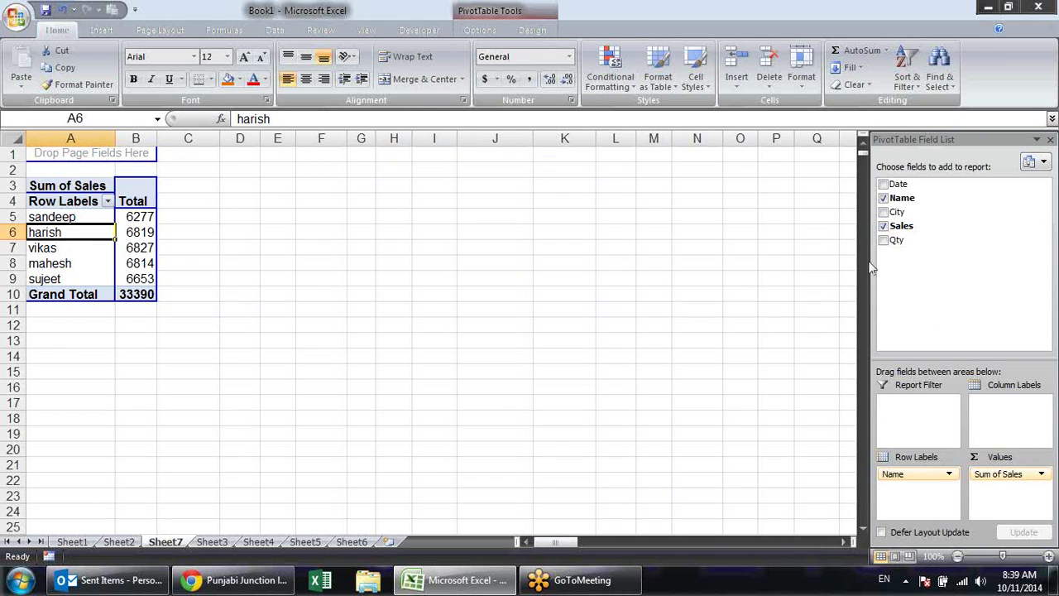
Refresh the pivot and open Change Data Source, which shows the range A1:E667
click(478, 30)
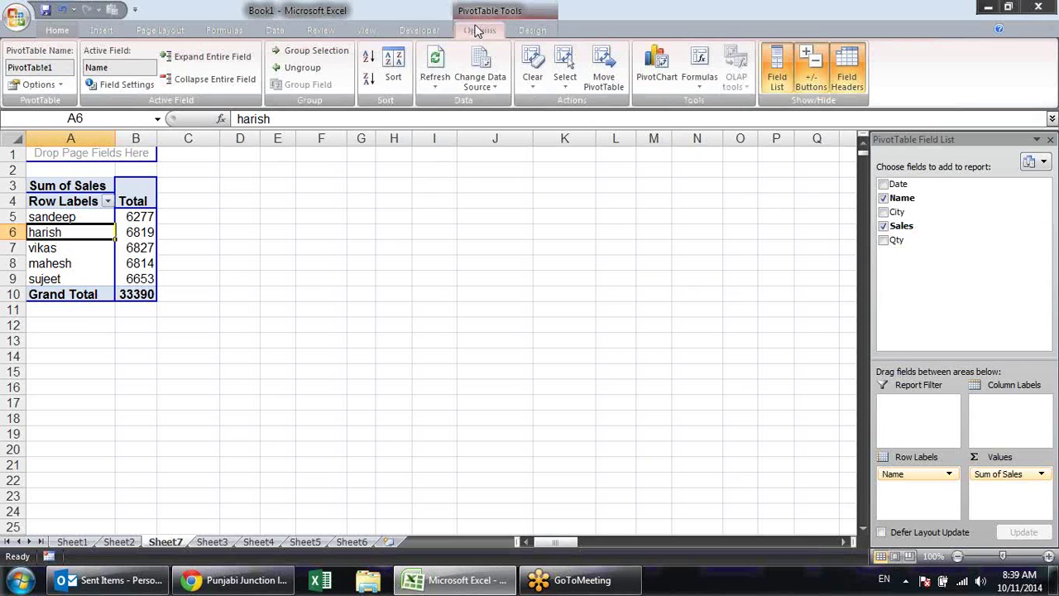
click(437, 65)
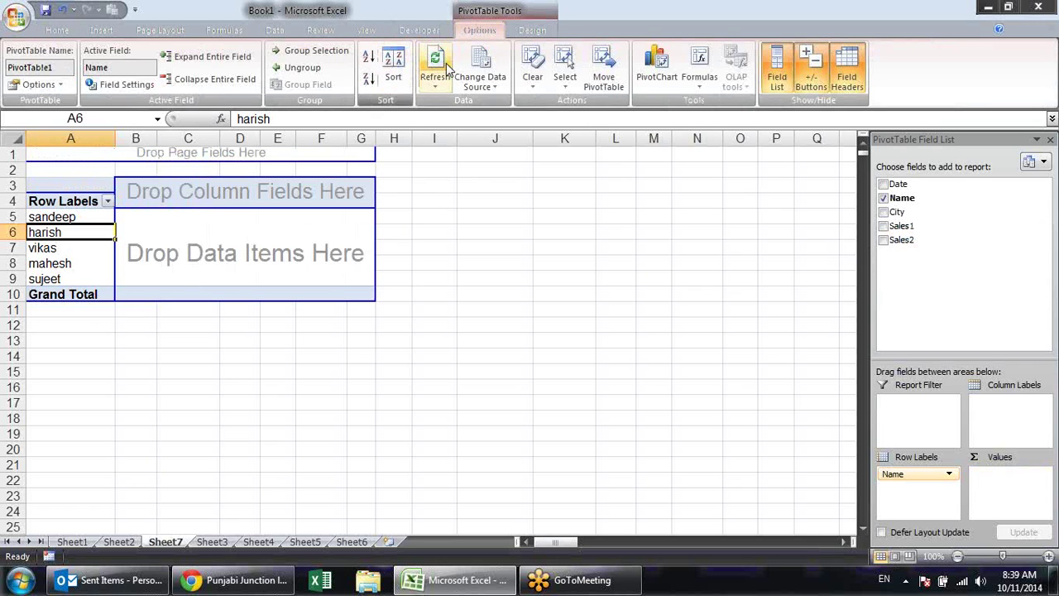
click(490, 83)
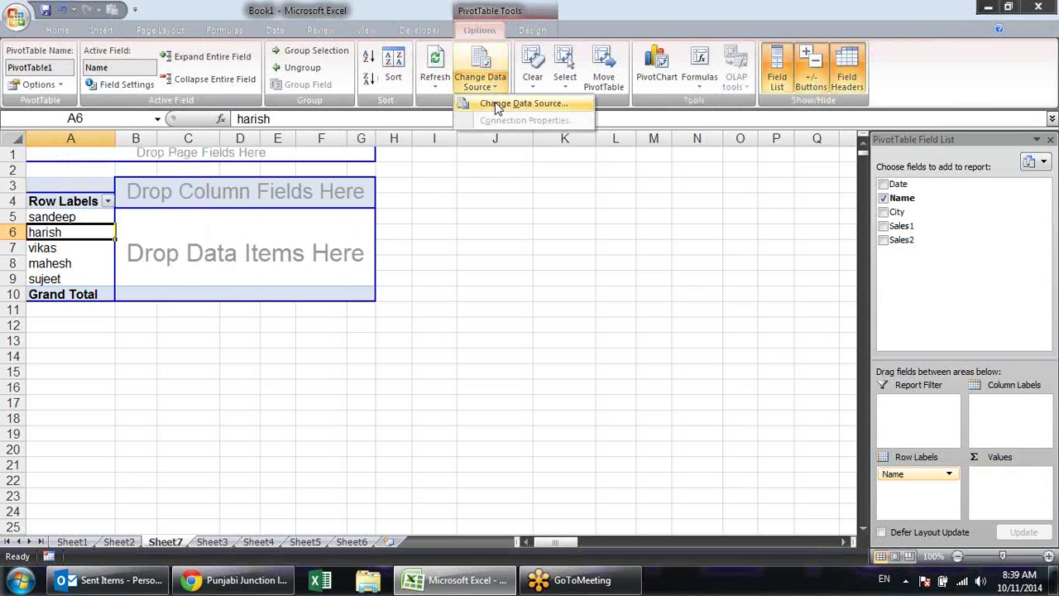
click(497, 106)
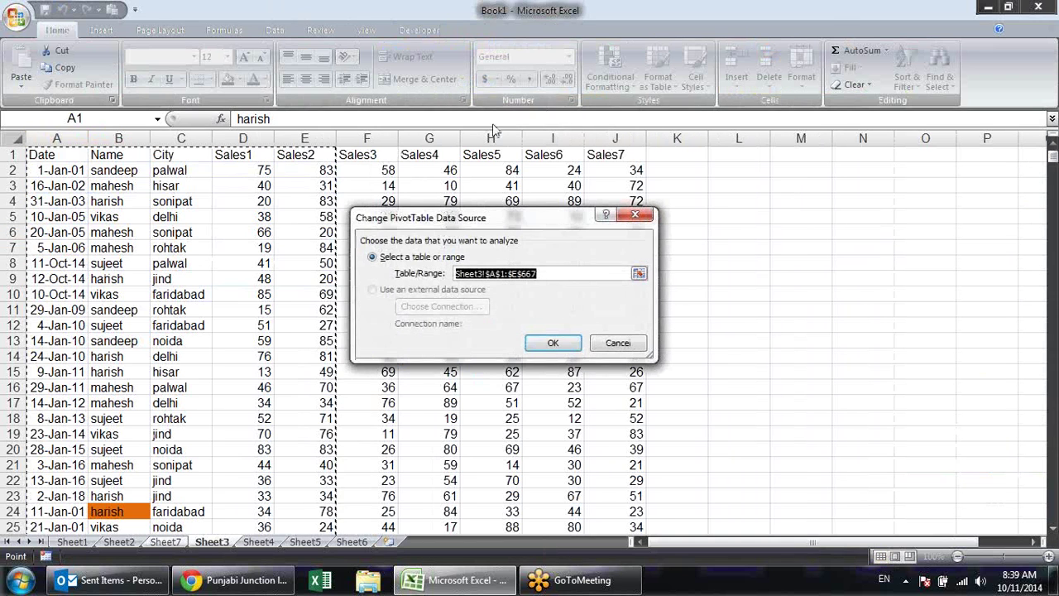
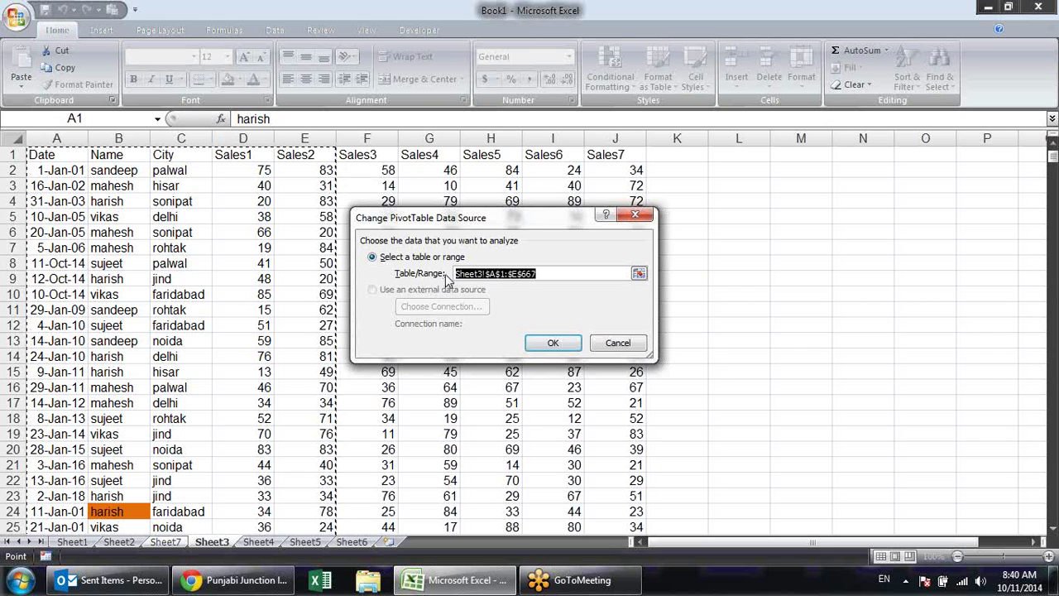
Cancel the data-source change, go to the Sheet3 sales data, and glance at the Data and Review tabs
key(Return)
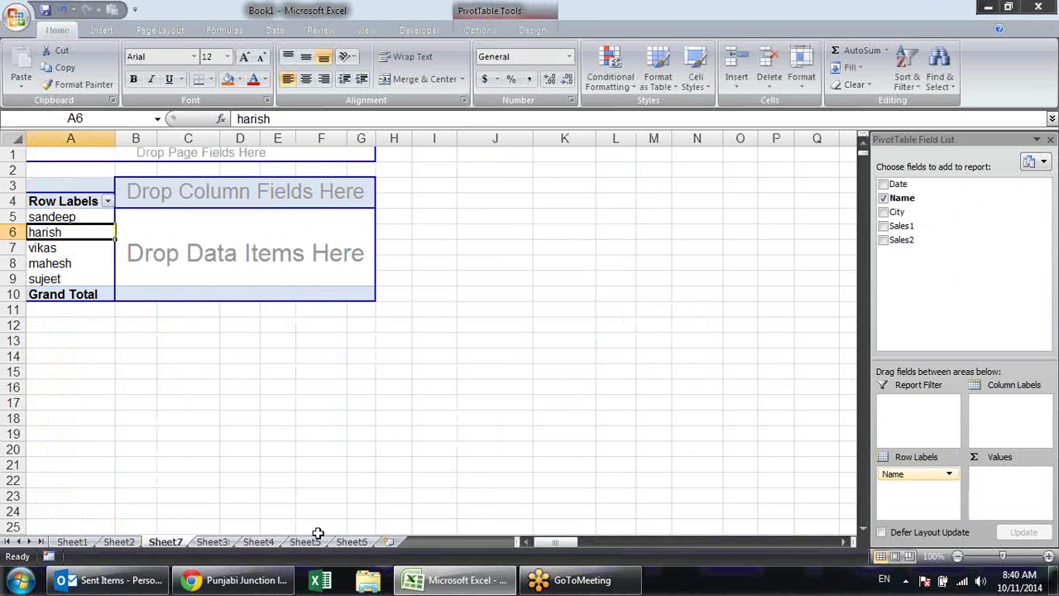
click(211, 541)
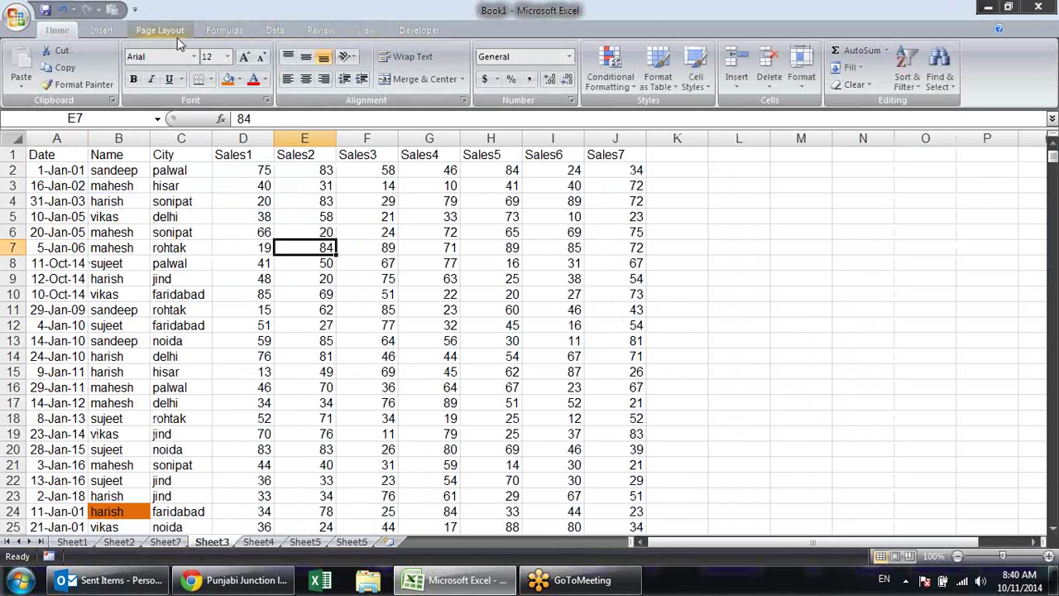
click(274, 30)
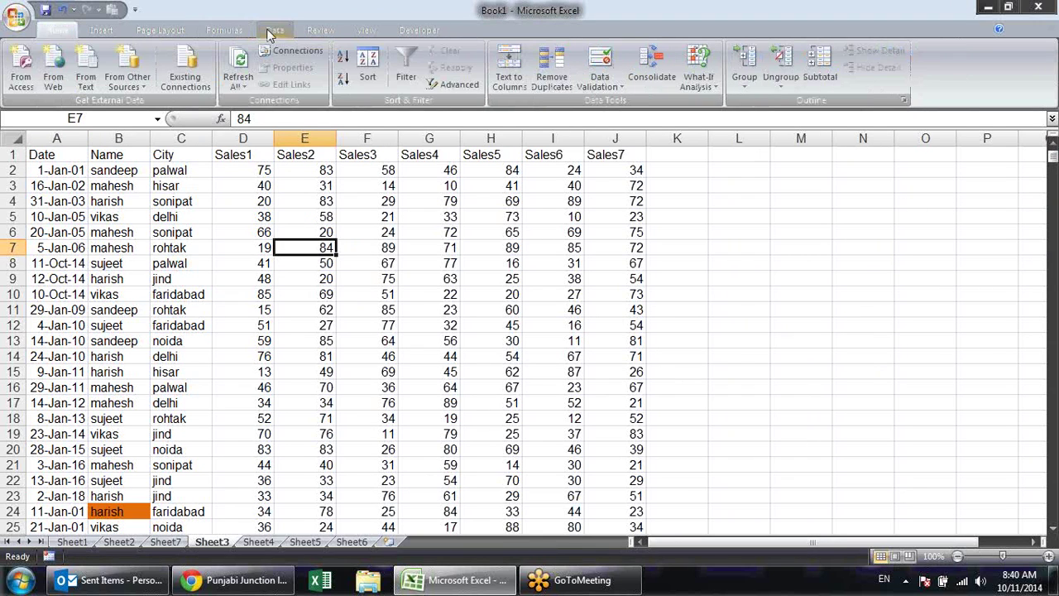
click(323, 30)
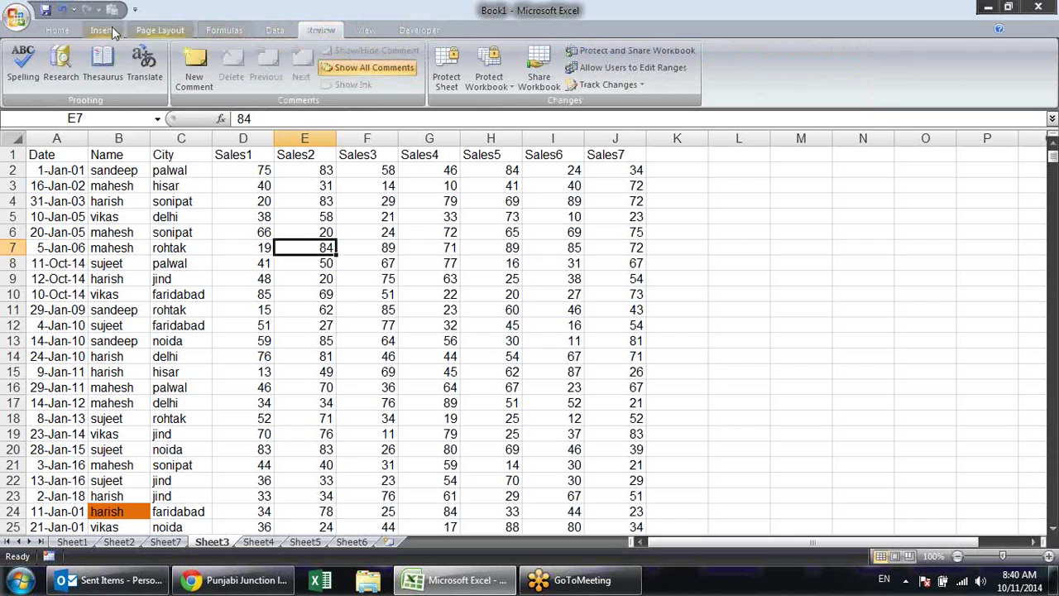
click(65, 31)
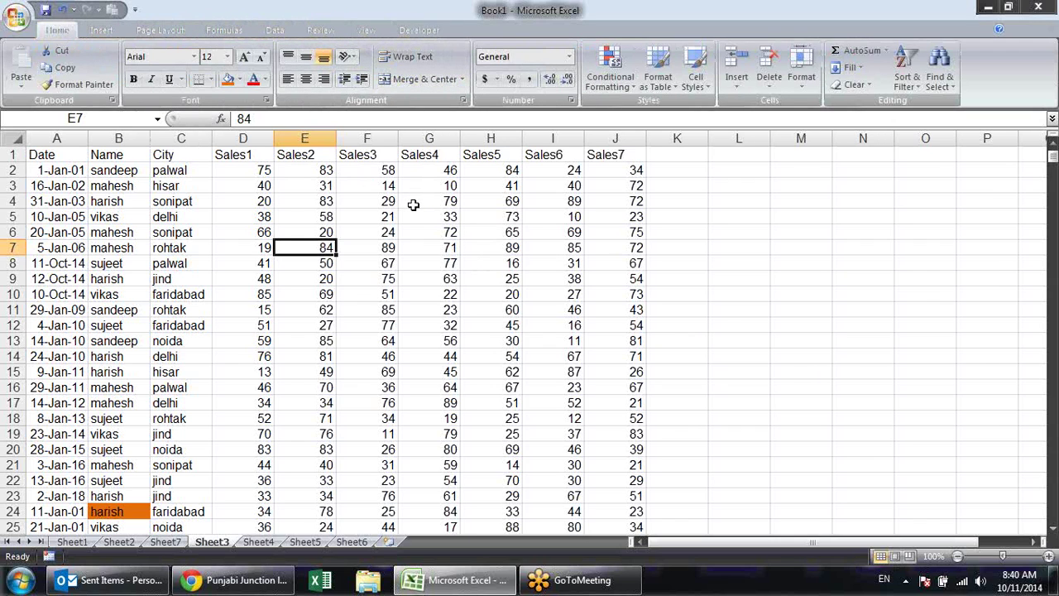
Convert $A$1:$J$667 into an Excel table with headers named Table3, then return to Sheet7
key(ctrl+t)
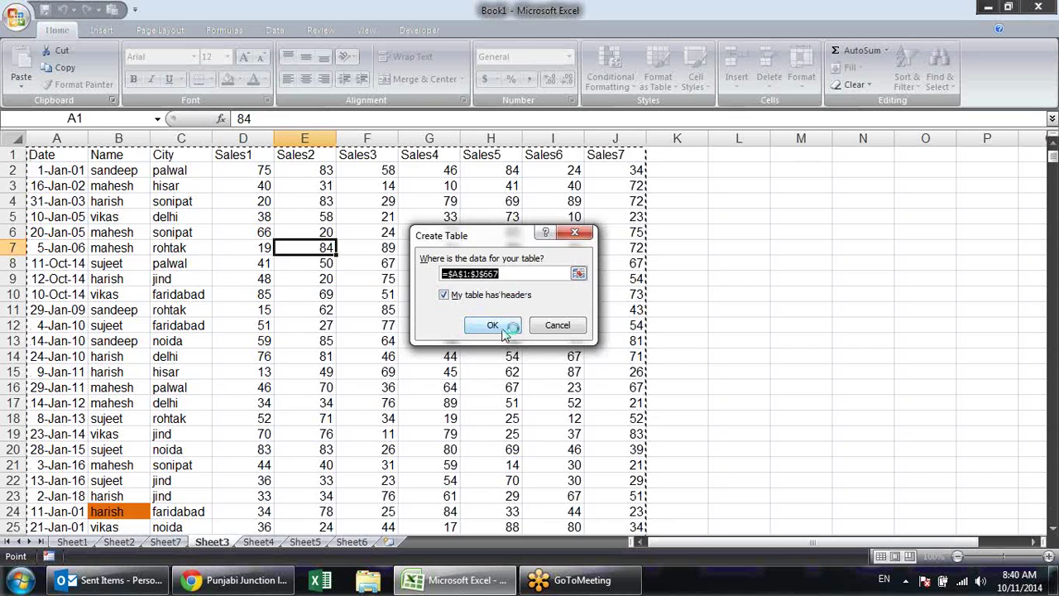
click(499, 326)
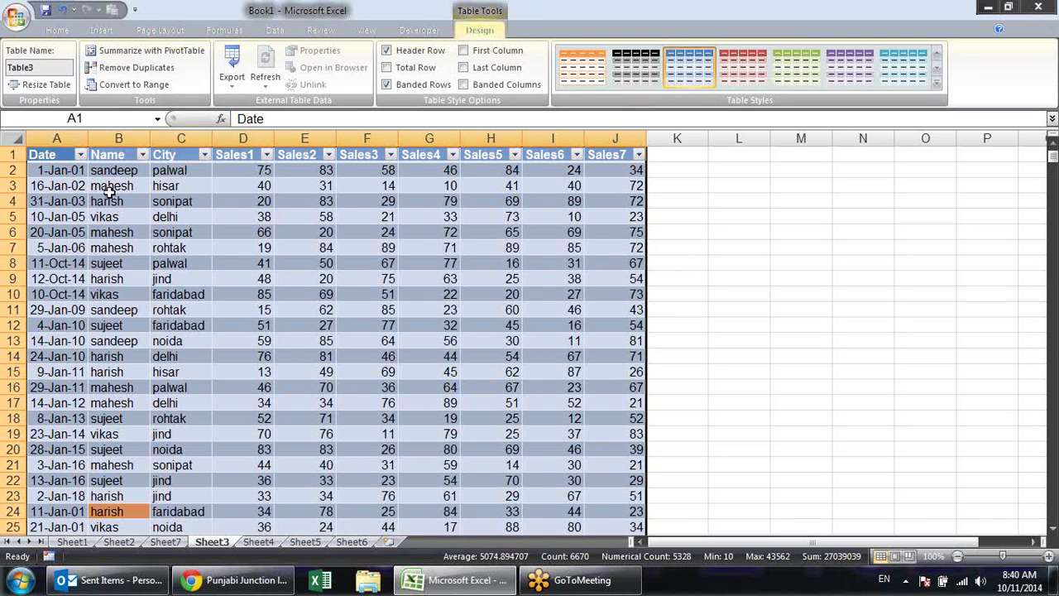
click(62, 67)
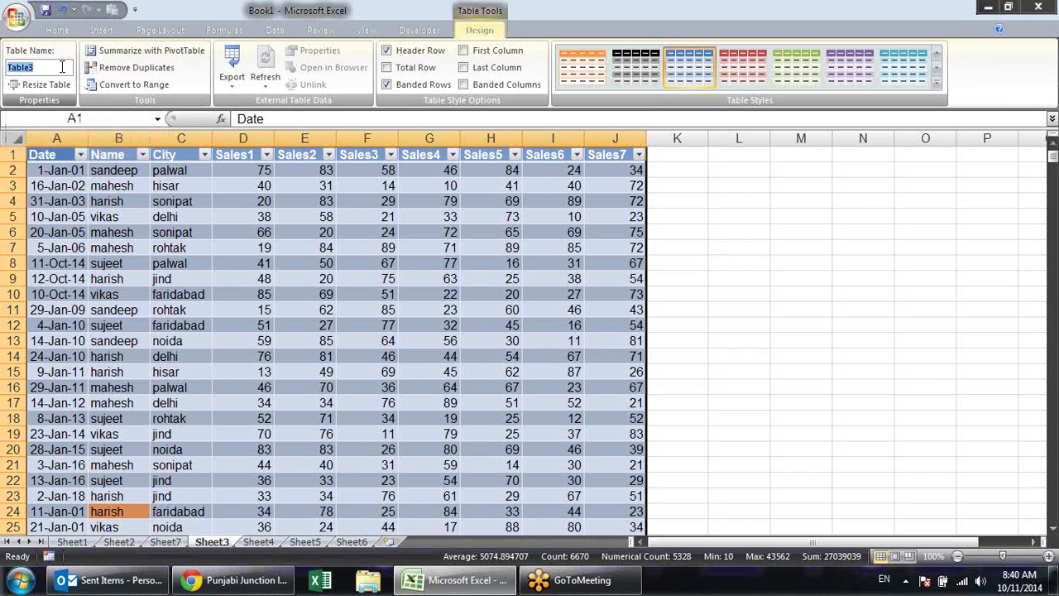
key(Return)
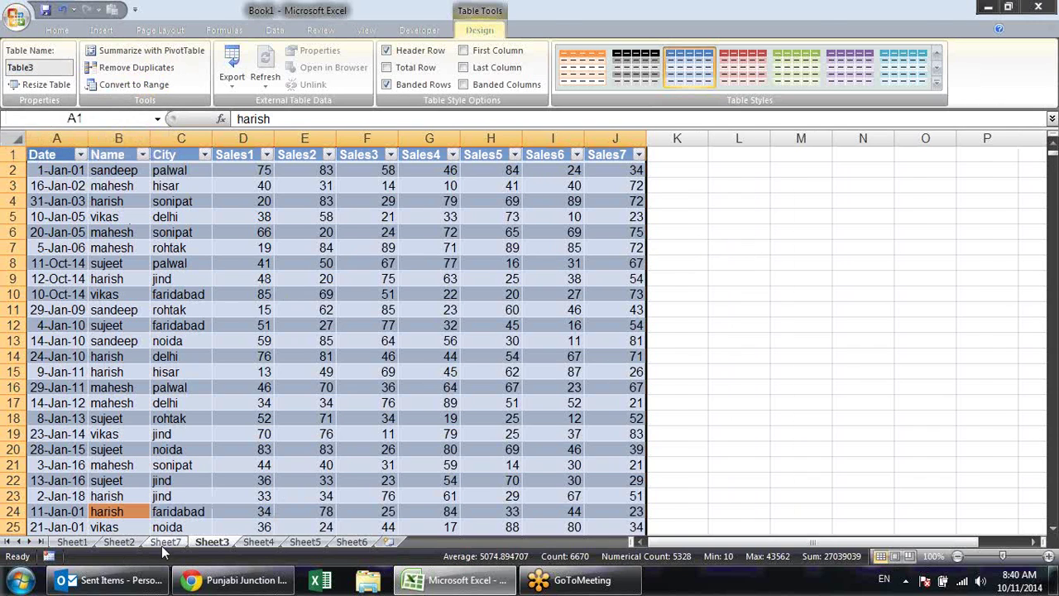
click(163, 543)
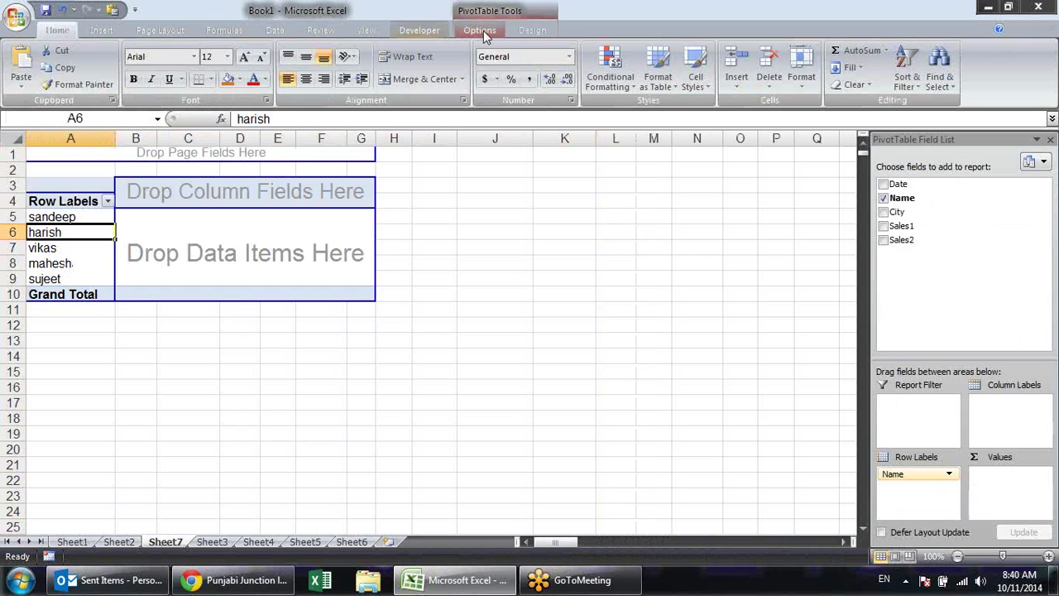
Repoint the Sheet7 pivot's data source to Sheet3!Table3 so Sales3–Sales7 become available
click(480, 30)
click(477, 77)
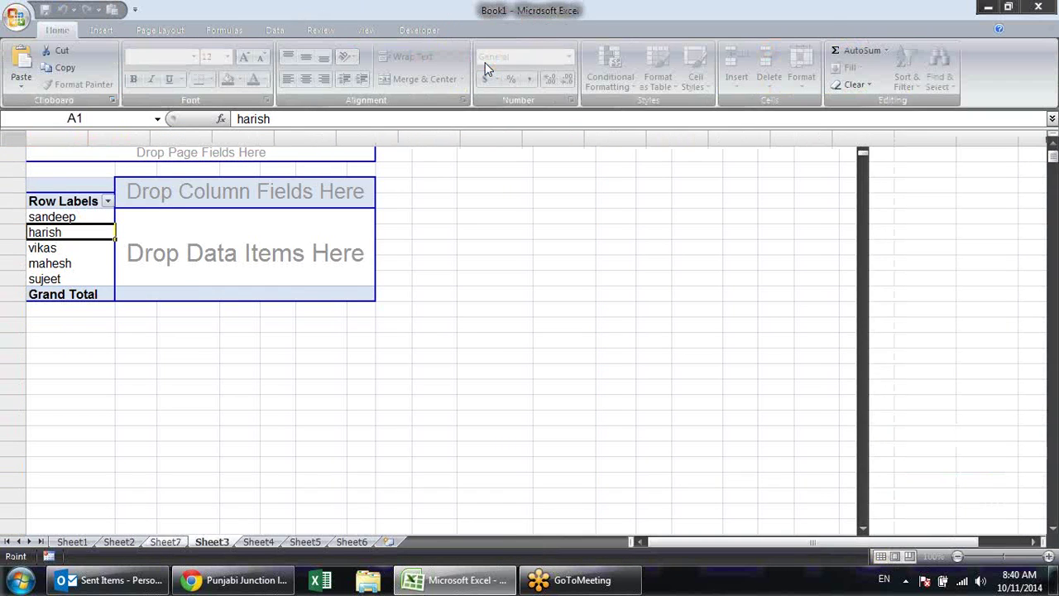
click(557, 273)
drag(558, 273, 492, 274)
click(486, 274)
double_click(486, 280)
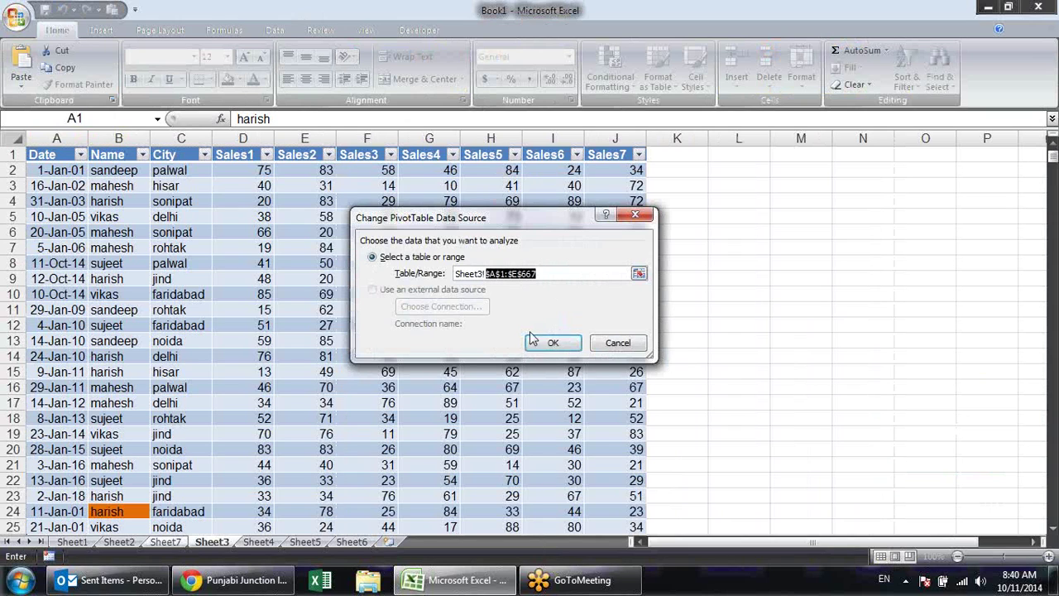
click(554, 342)
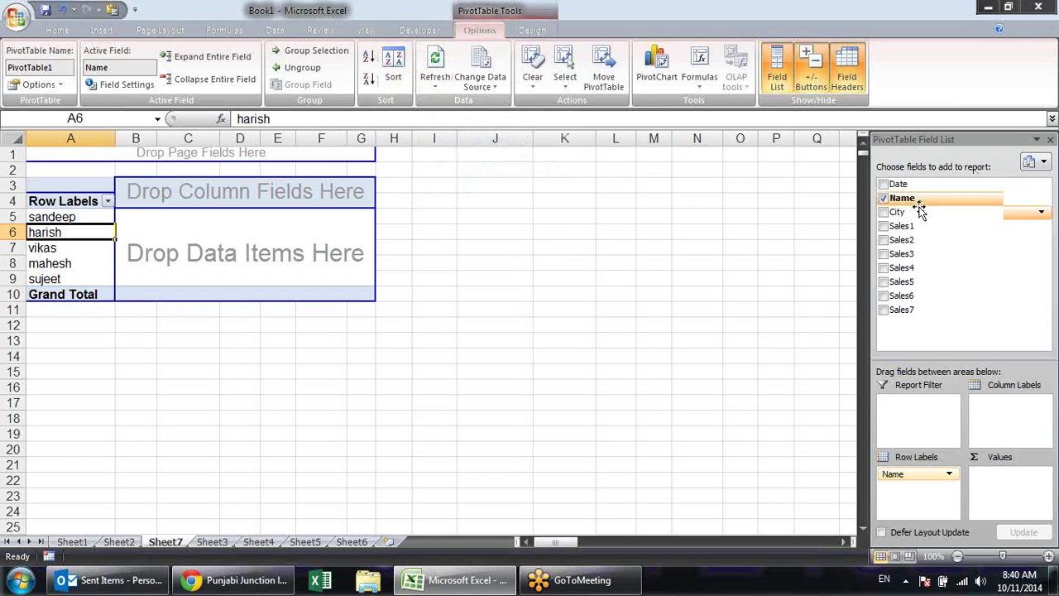
Add Sales1 through Sales7 as summed values in the pivot
click(883, 226)
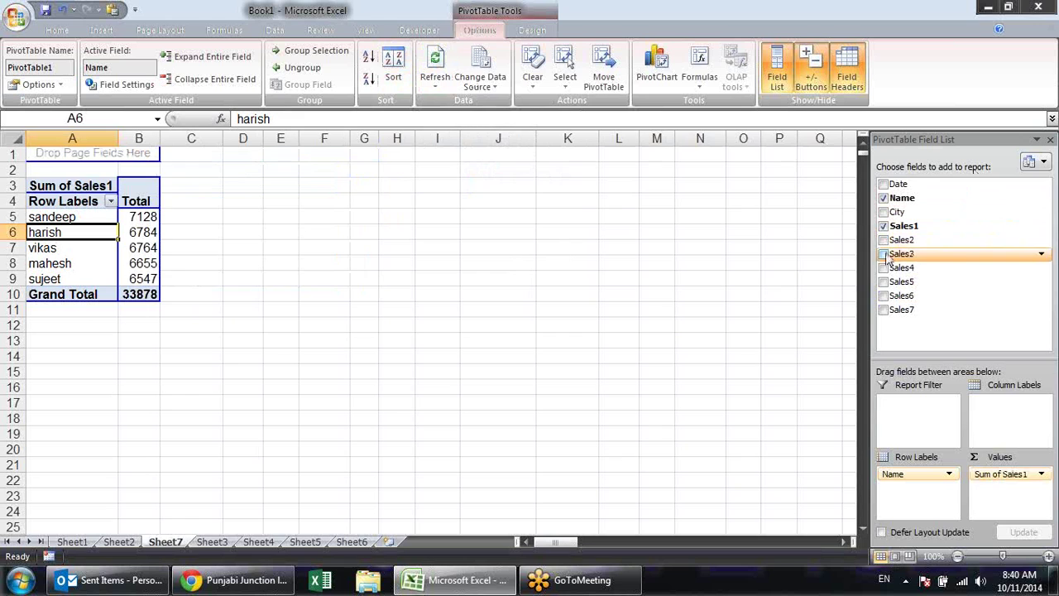
click(883, 239)
click(883, 253)
click(883, 267)
click(884, 281)
click(884, 295)
click(884, 309)
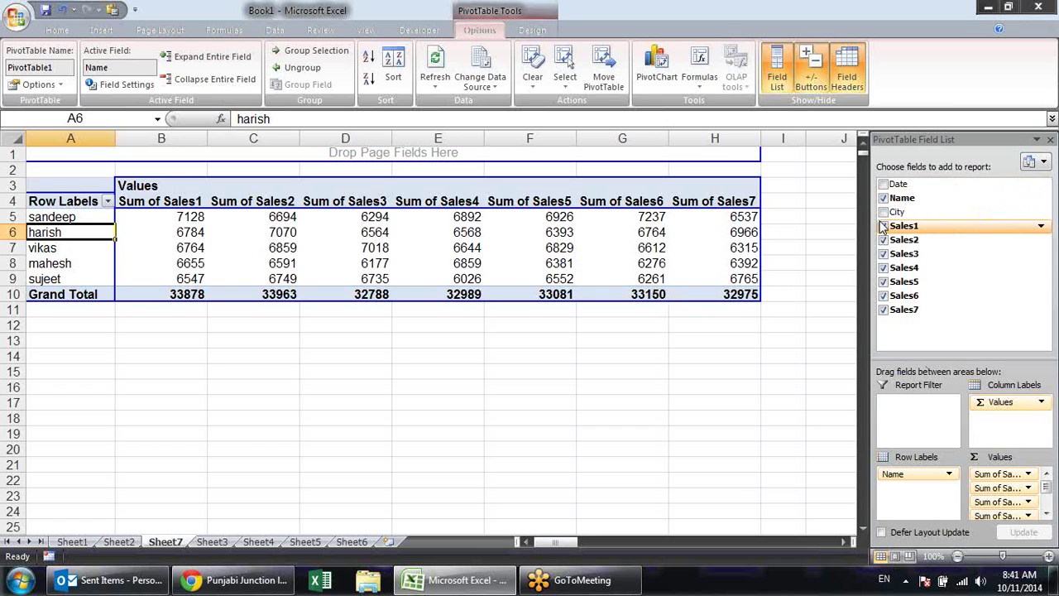
Try a City column breakdown, inspect sandeep's Sales1 city values, then remove City
drag(893, 213, 981, 422)
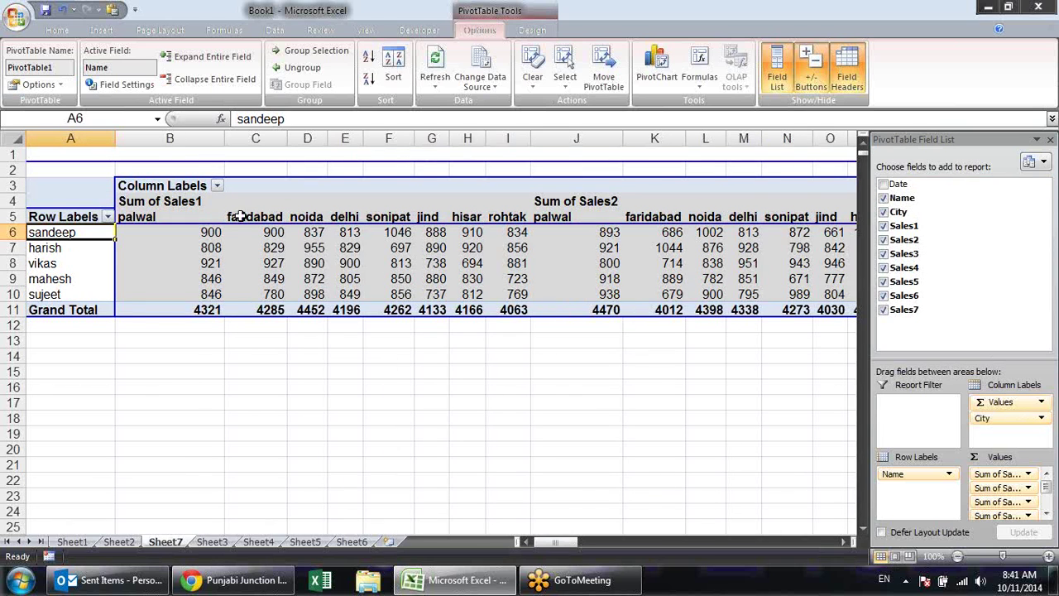
drag(209, 232, 441, 241)
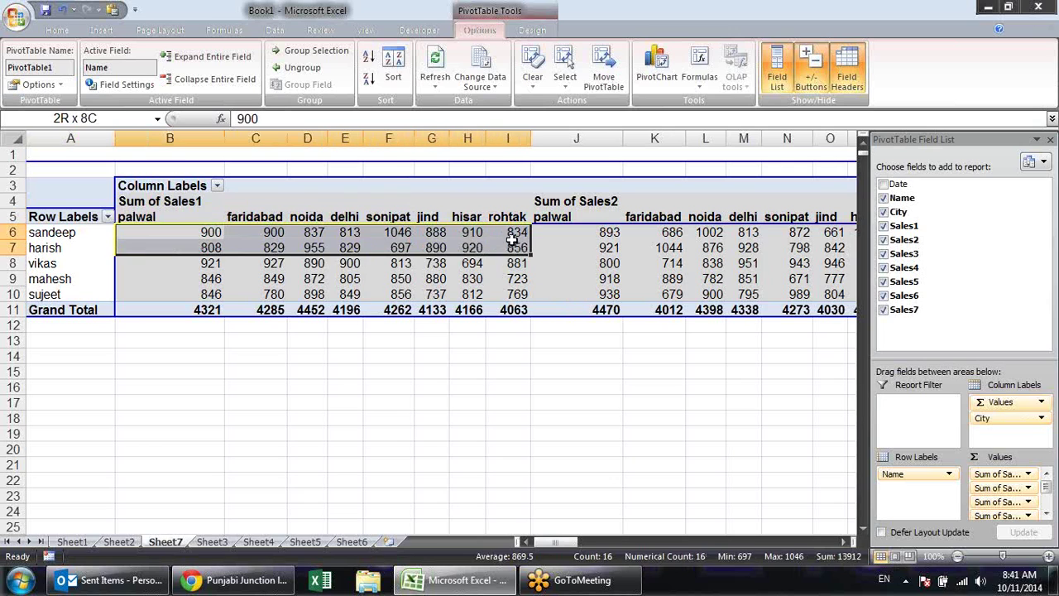
drag(441, 241, 536, 226)
click(542, 232)
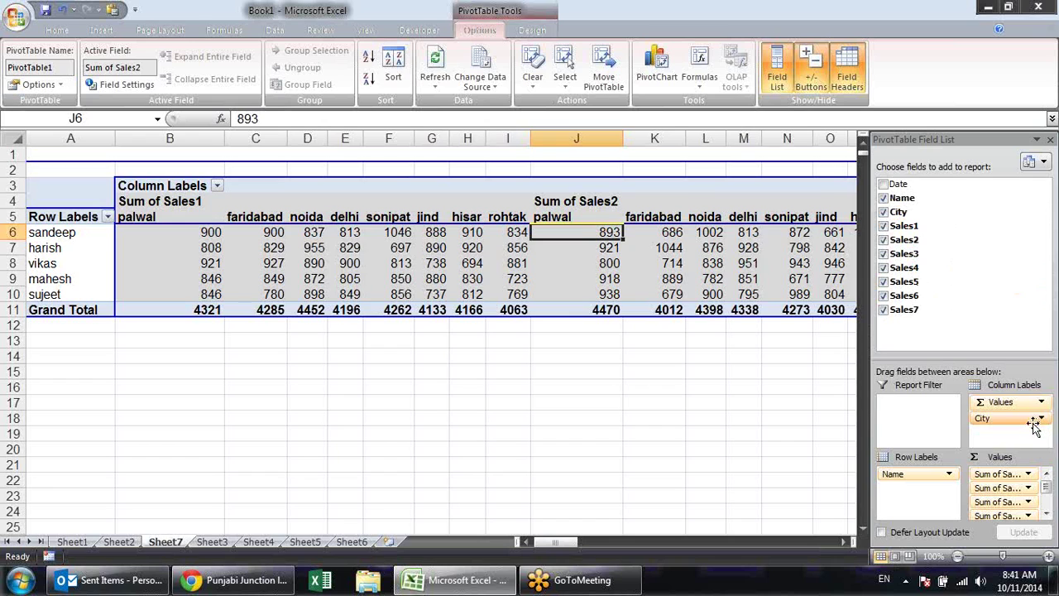
drag(1033, 423, 816, 445)
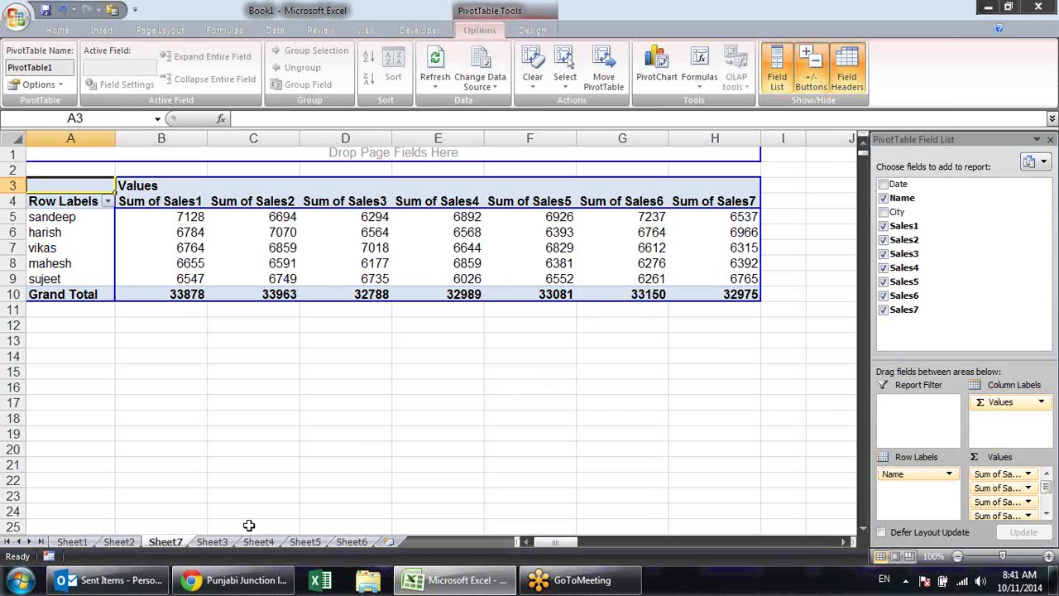
Check empty cells K1:K2 on Sheet3, then select vikas's Sum of Sales5 on Sheet7
click(211, 542)
click(676, 154)
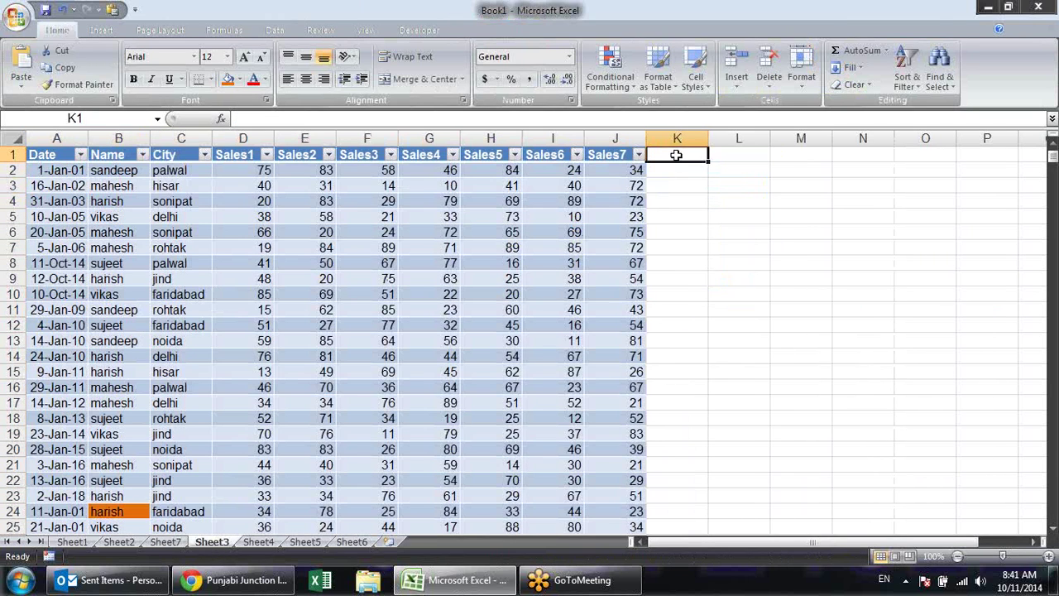
click(672, 168)
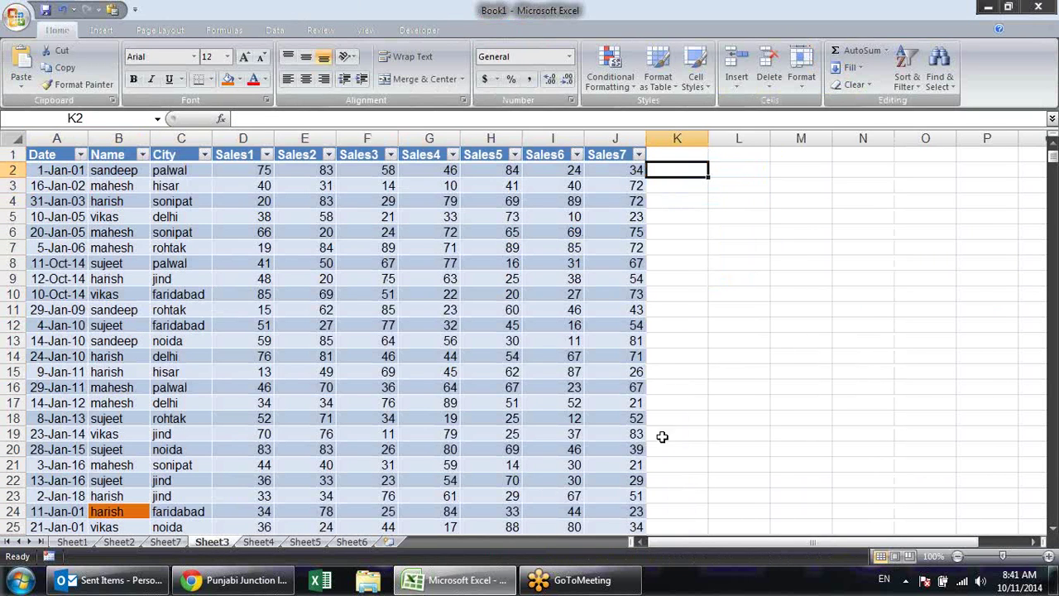
click(166, 528)
click(165, 541)
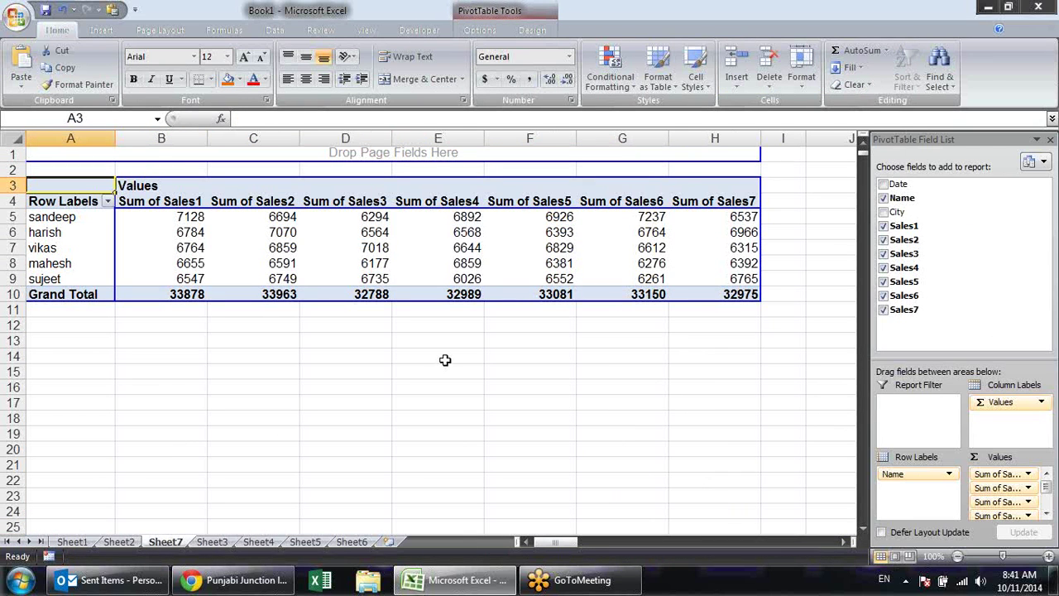
click(496, 251)
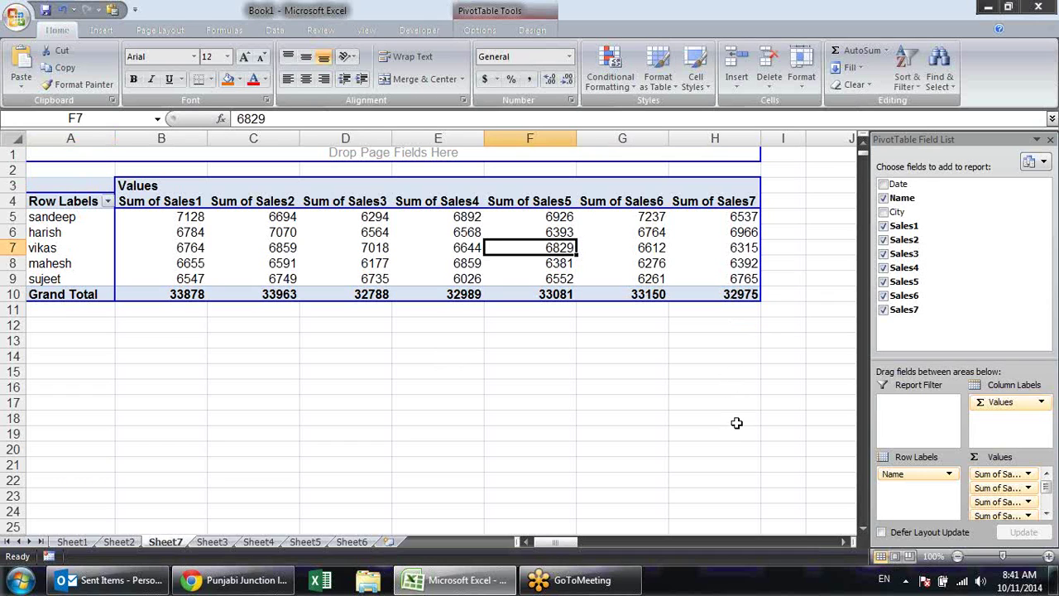
click(479, 30)
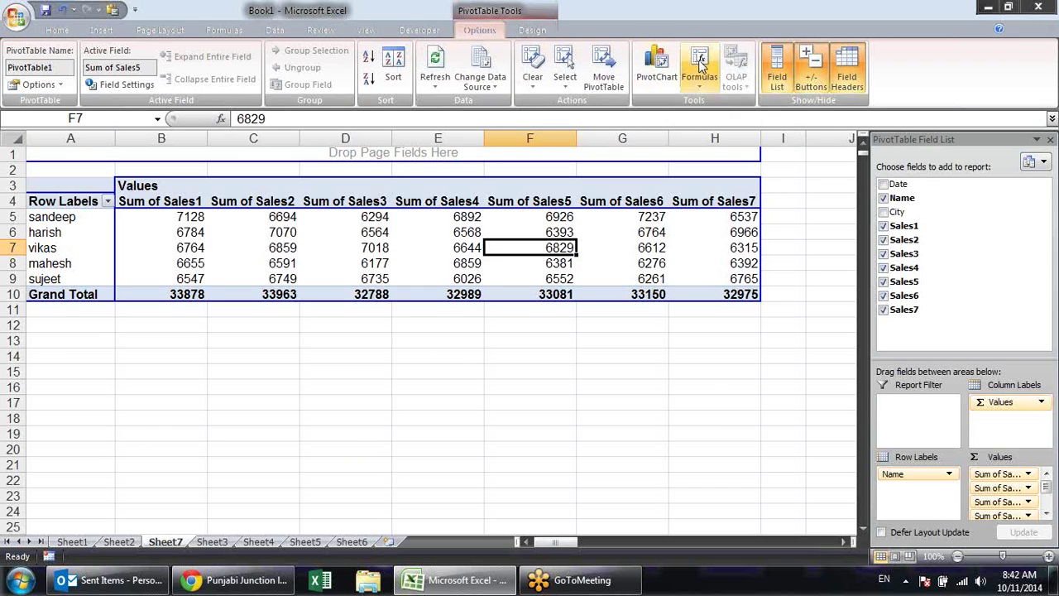
Start a calculated field named Total with the formula Sales1+Sales2+Sales3
click(705, 89)
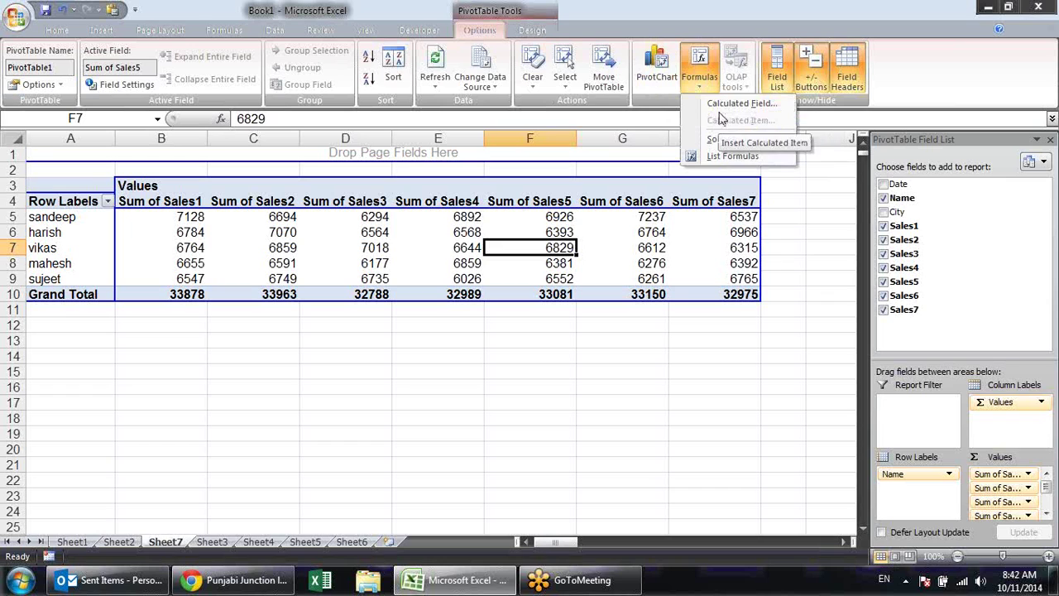
click(722, 105)
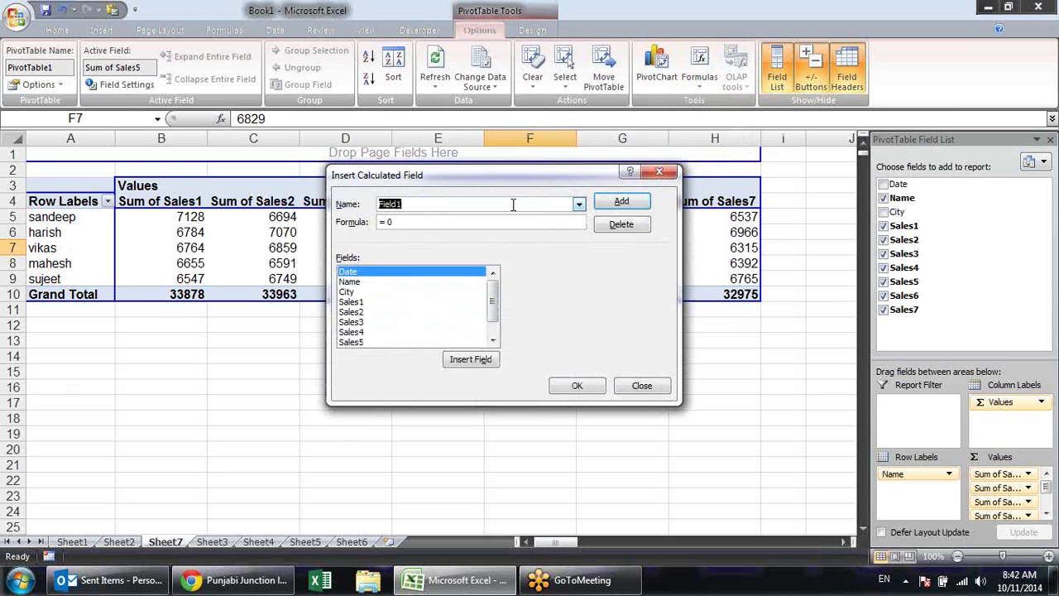
text(Total)
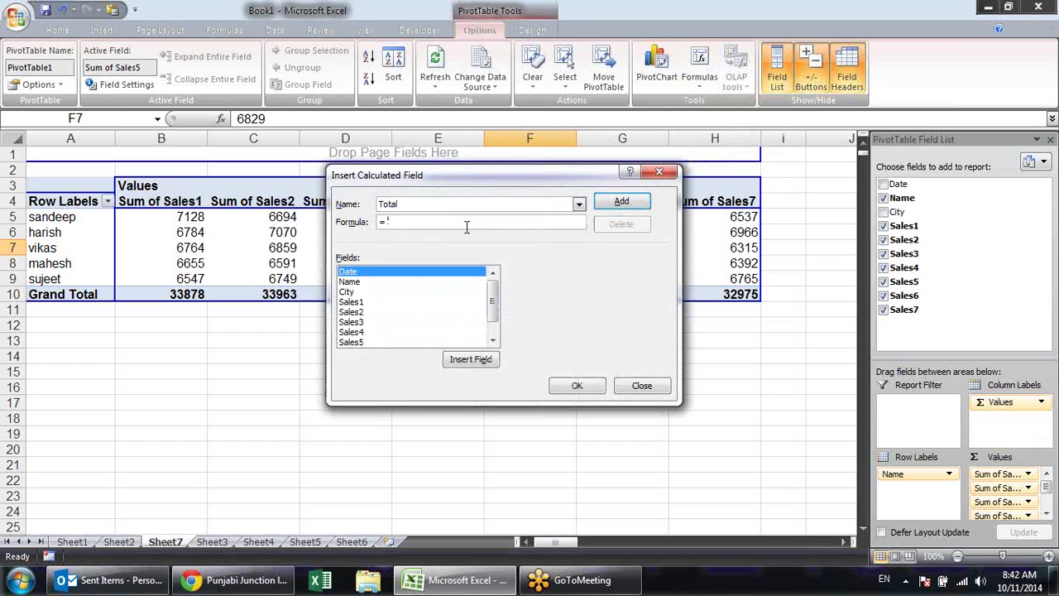
click(350, 302)
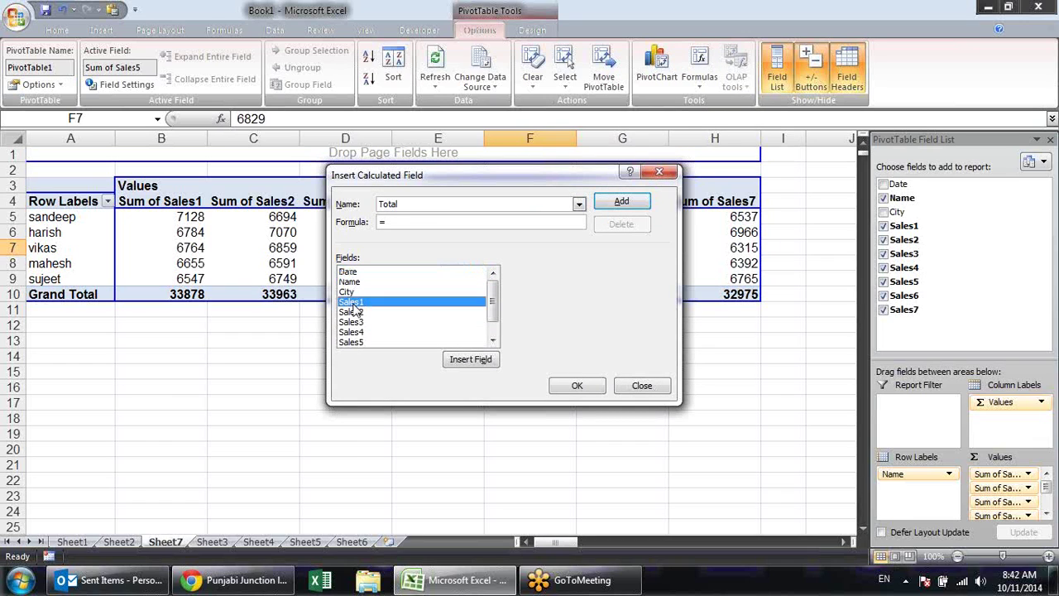
click(463, 369)
click(355, 312)
click(469, 361)
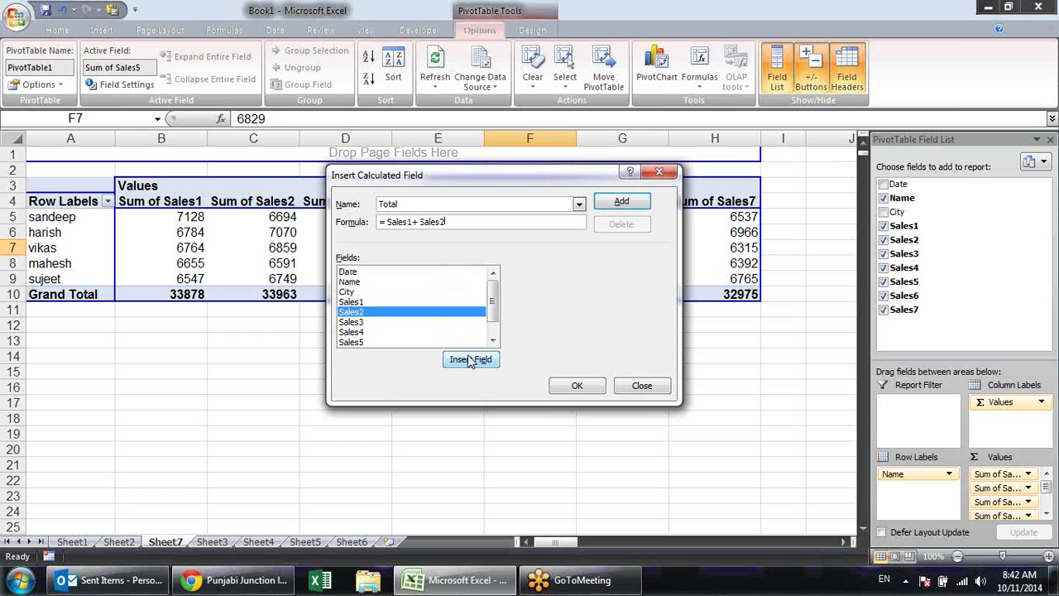
click(364, 322)
click(466, 359)
Extend the Total formula with Sales4 through Sales7 and confirm the field
text(+ Sales3+)
click(351, 331)
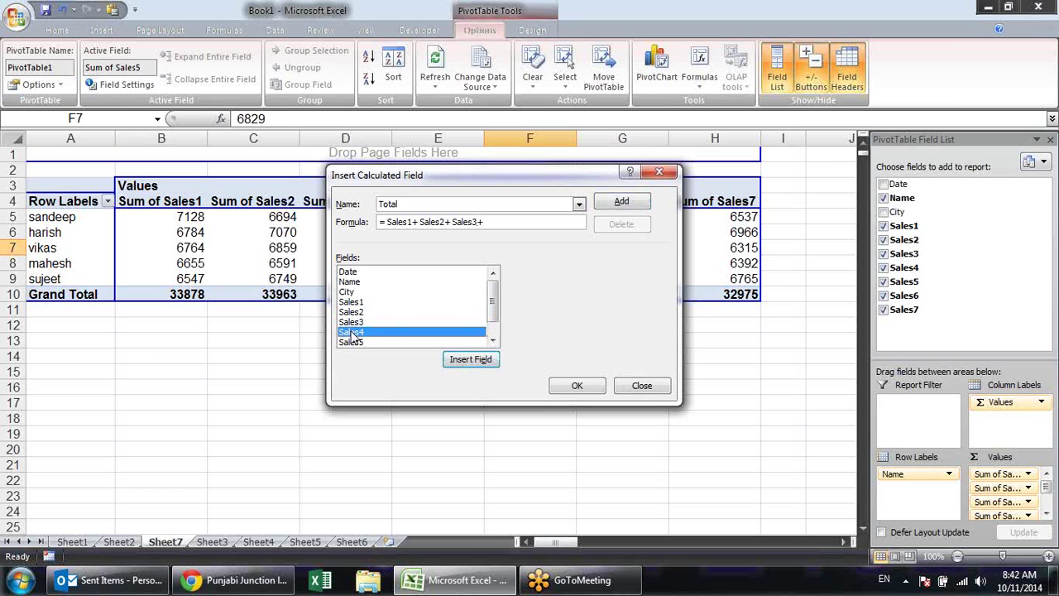
click(471, 359)
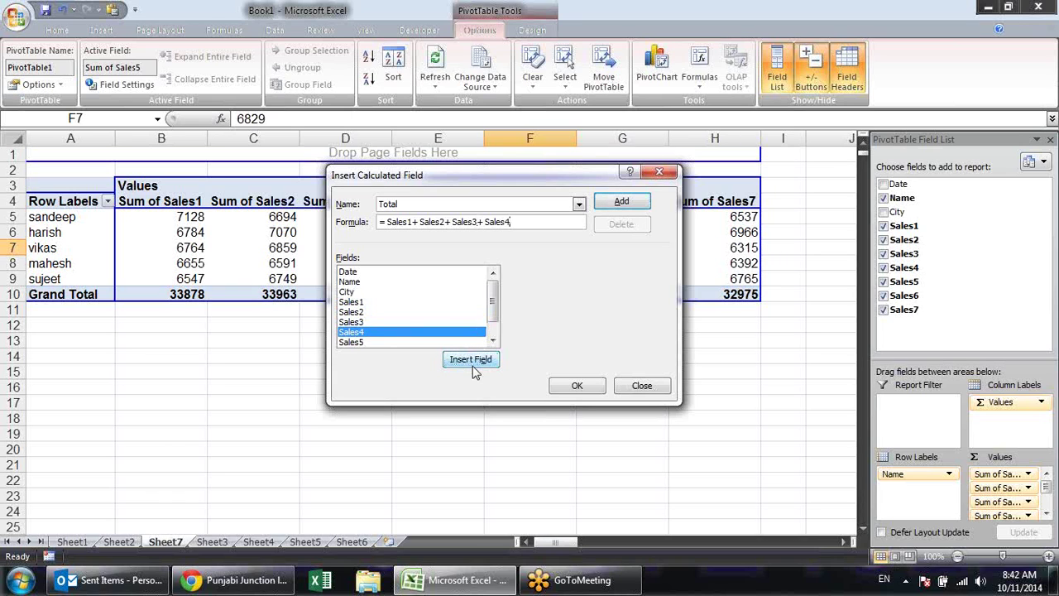
click(390, 342)
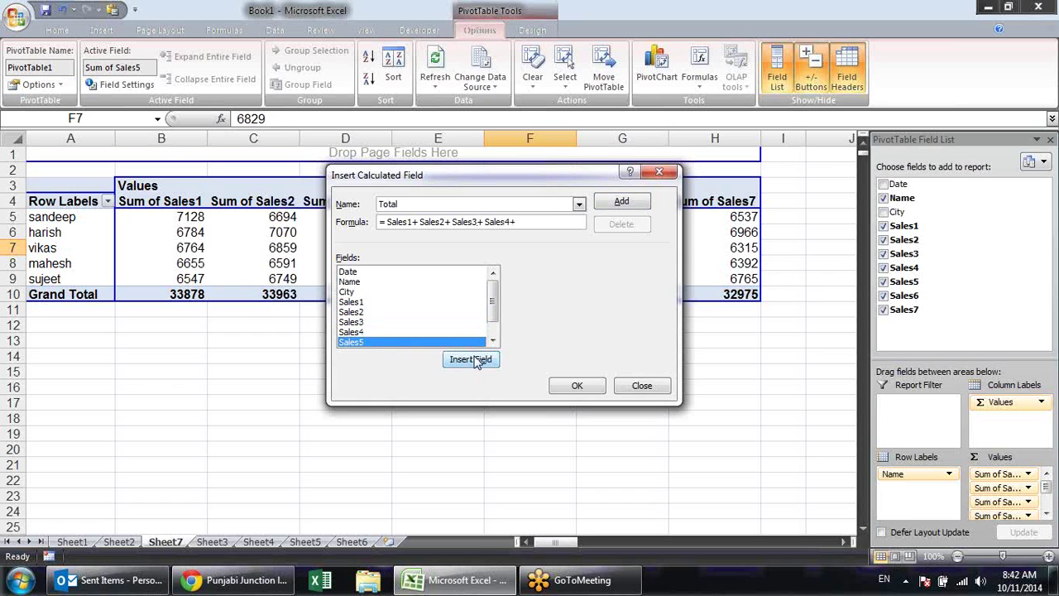
key(Return)
click(492, 342)
click(493, 342)
click(422, 340)
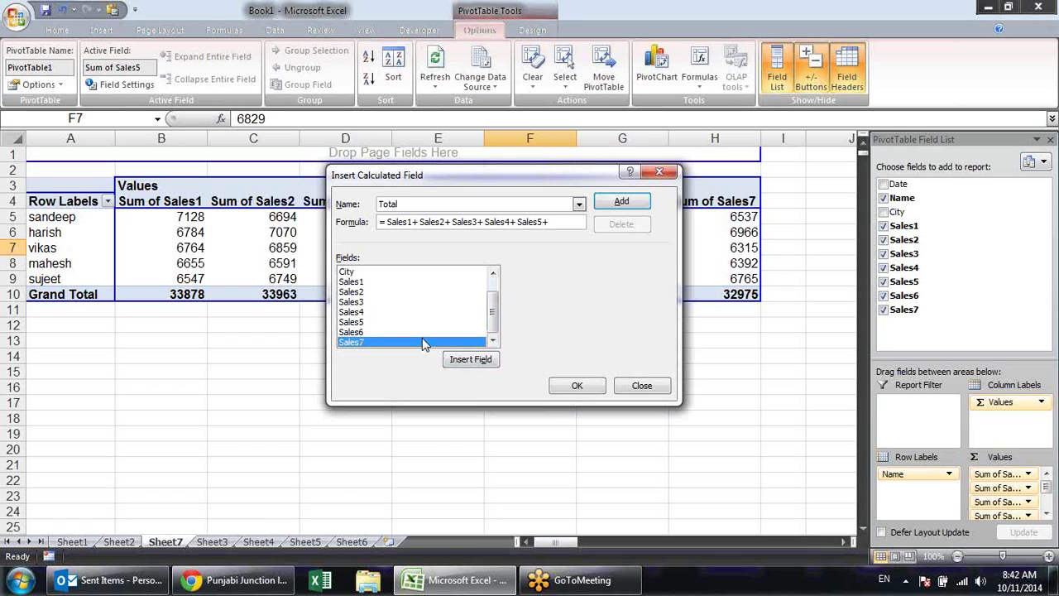
click(422, 332)
double_click(422, 333)
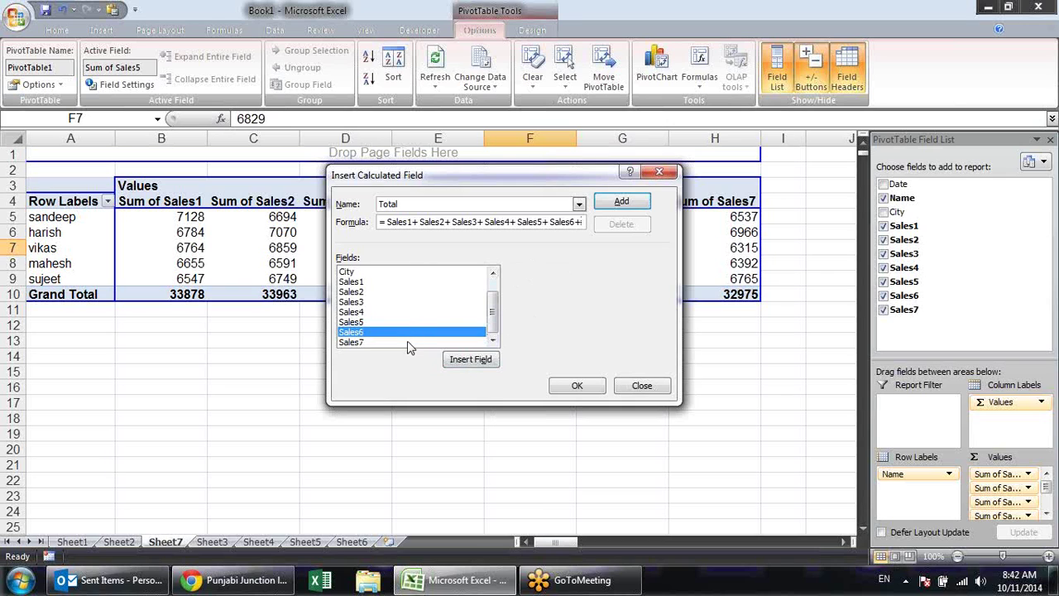
click(408, 342)
click(464, 361)
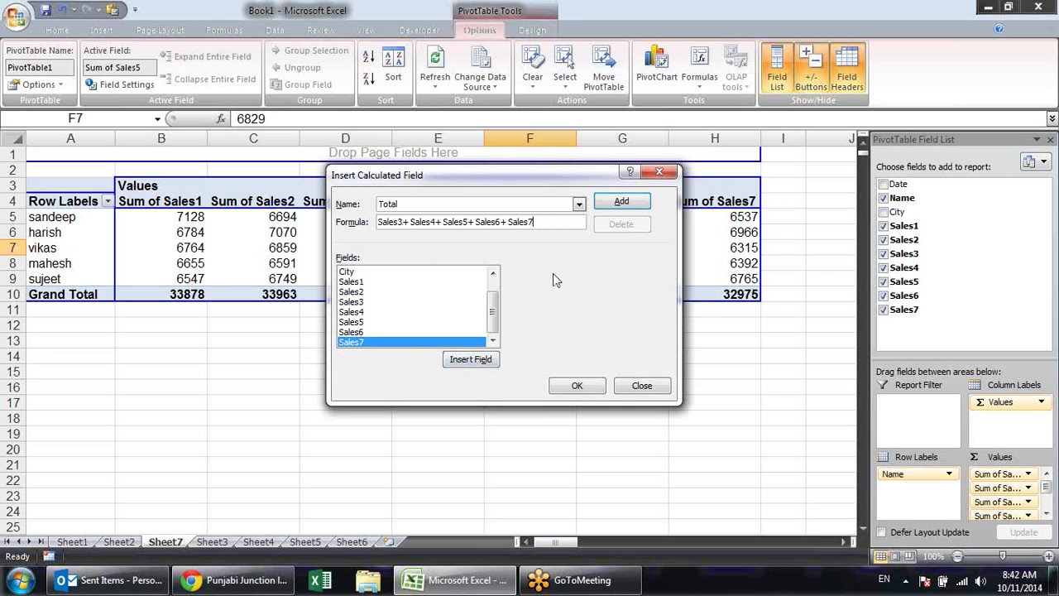
click(600, 391)
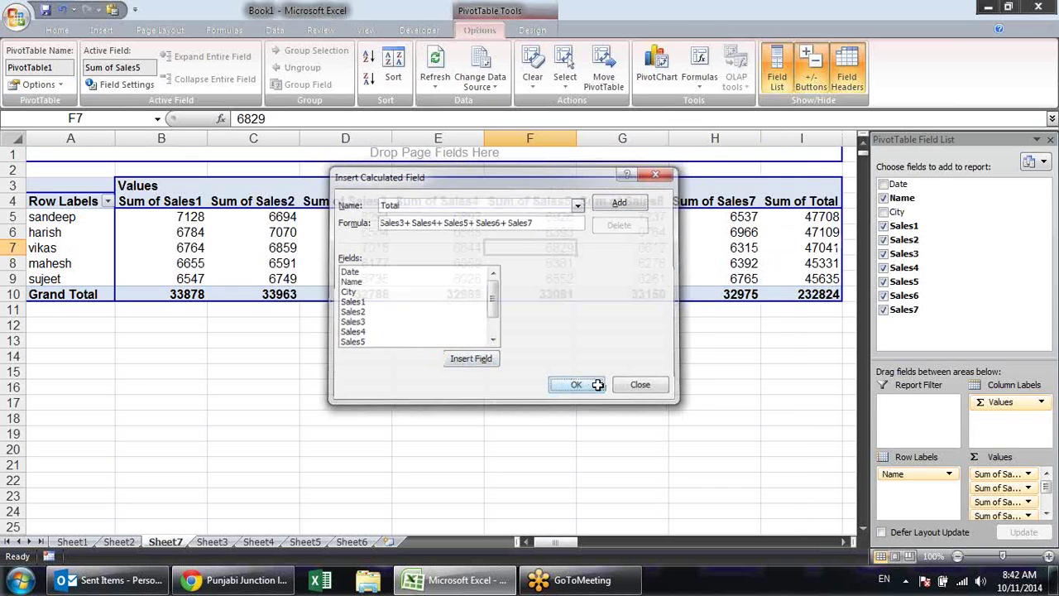
Uncheck Sales1 through Sales7 so each name shows only Sum of Total
click(823, 214)
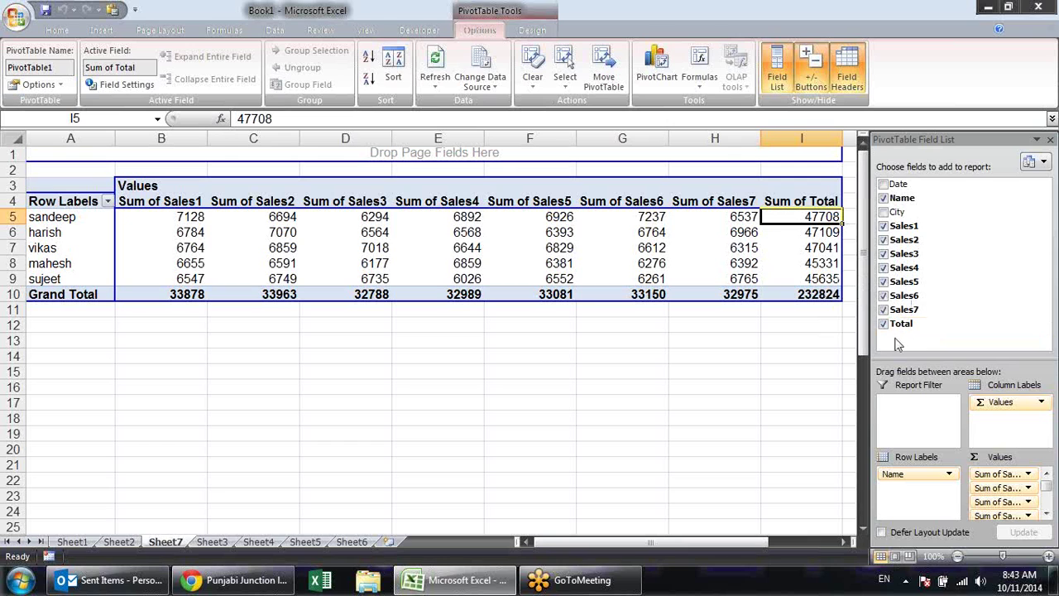
click(882, 225)
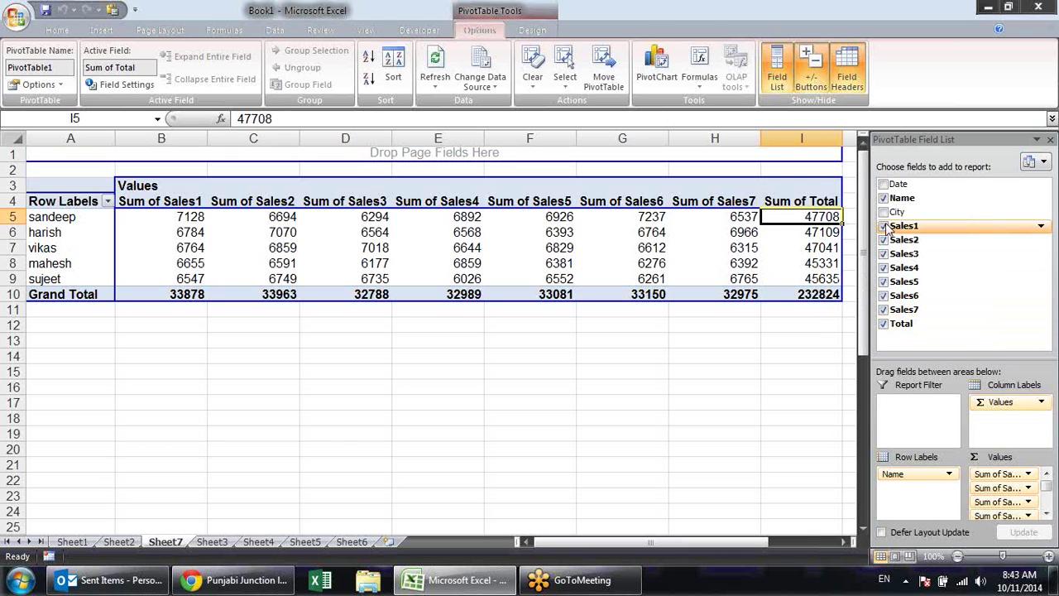
click(883, 239)
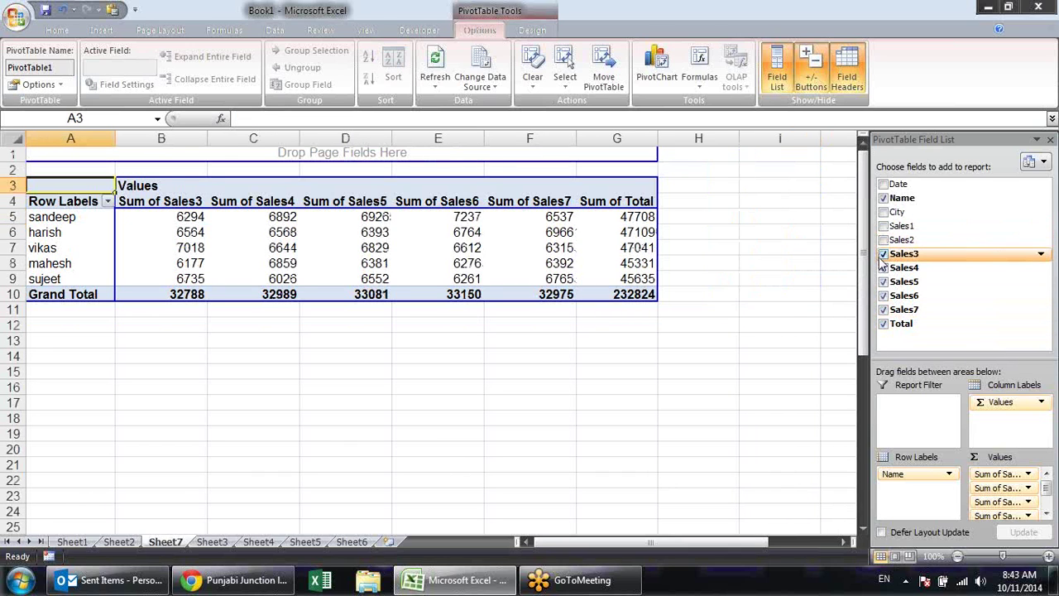
click(883, 253)
click(883, 268)
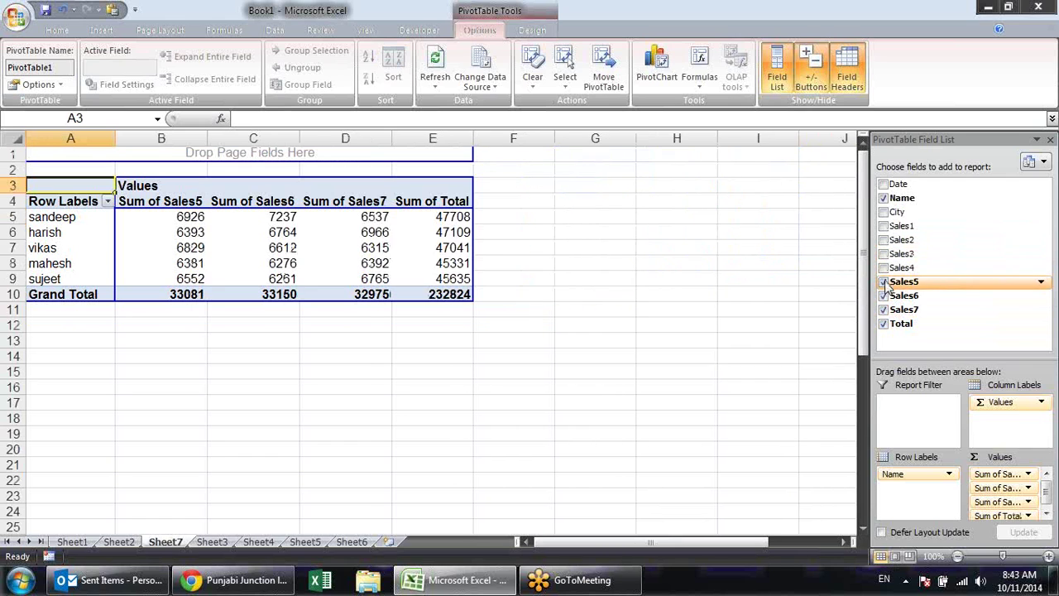
click(883, 281)
click(883, 296)
click(883, 309)
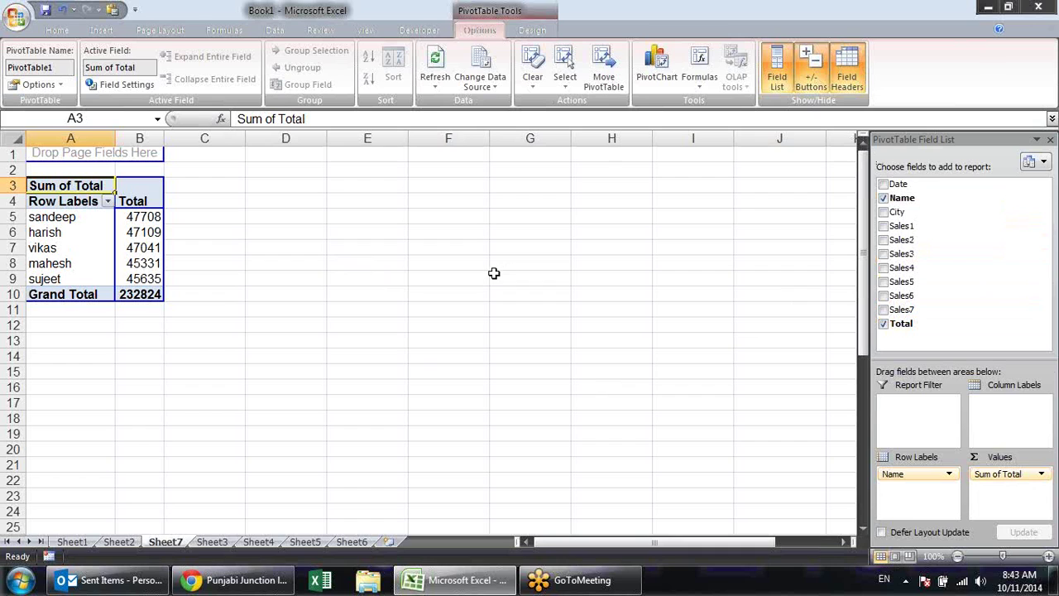
click(24, 244)
click(86, 232)
mouse_move(141, 232)
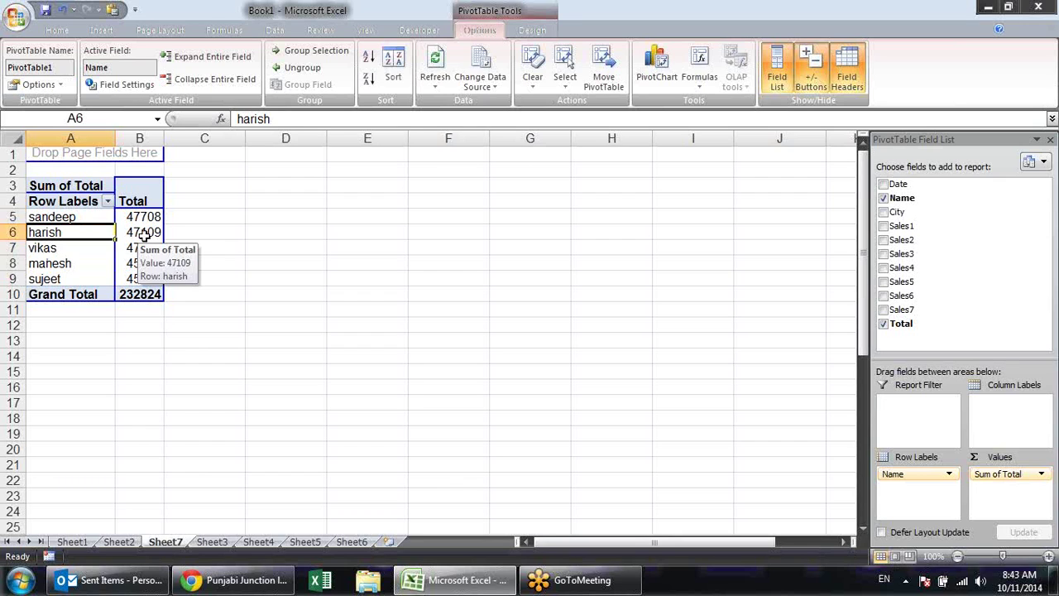
click(60, 261)
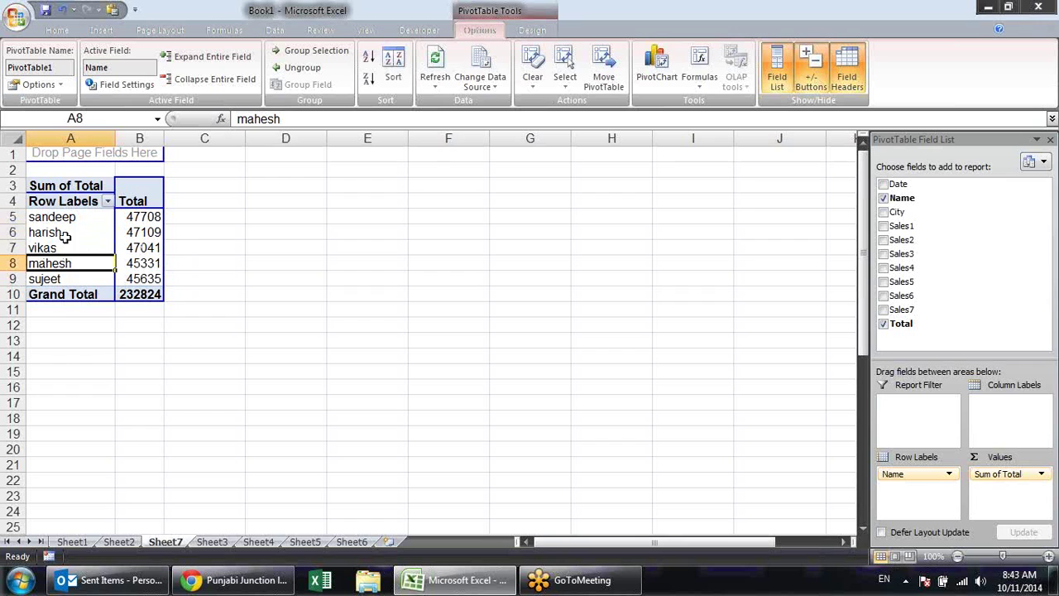
click(64, 236)
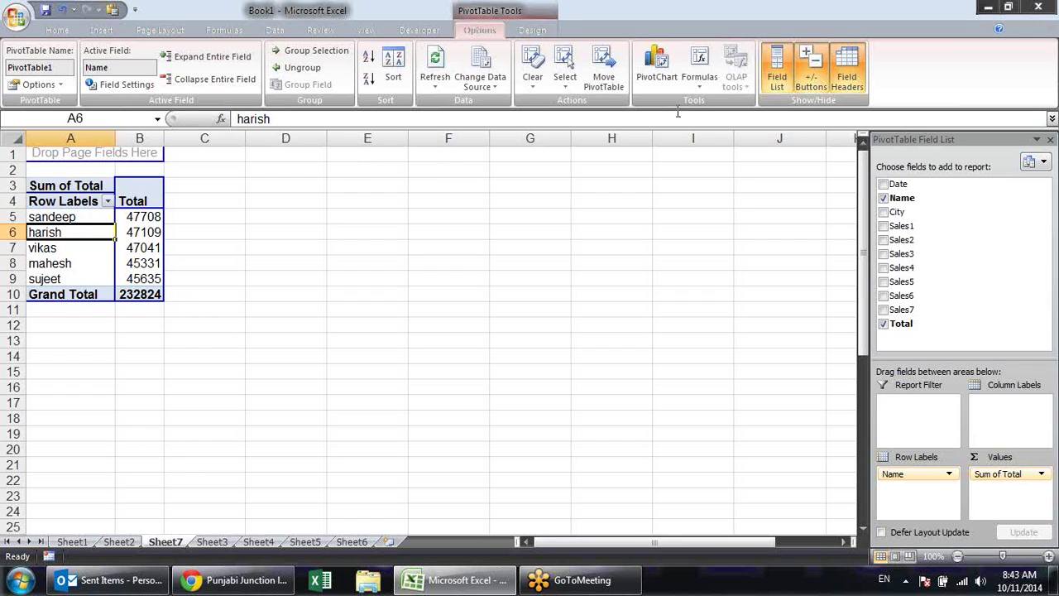
click(702, 84)
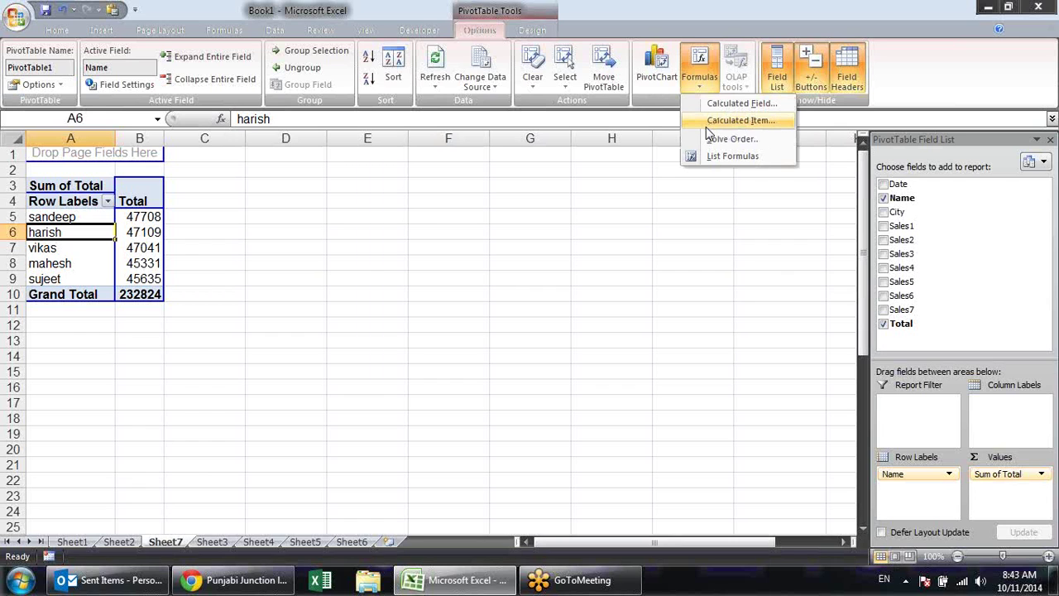
click(705, 126)
click(530, 338)
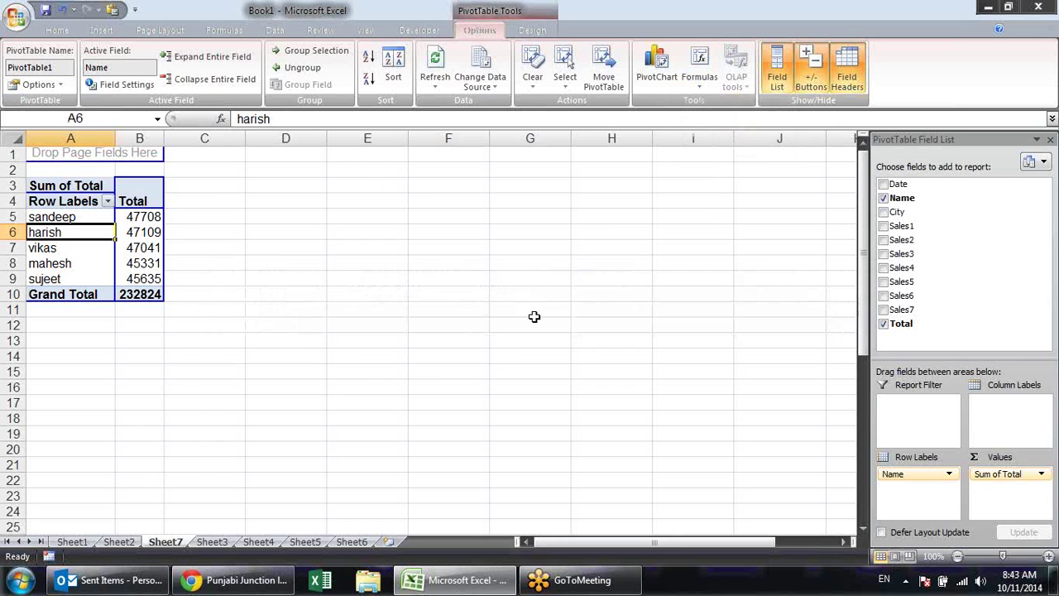
click(699, 68)
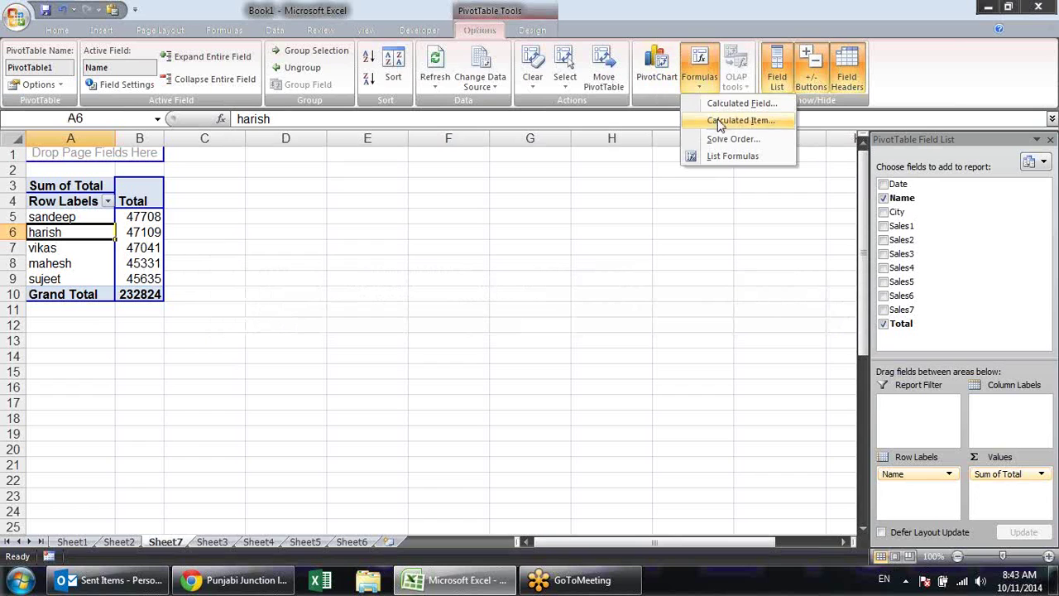
click(718, 122)
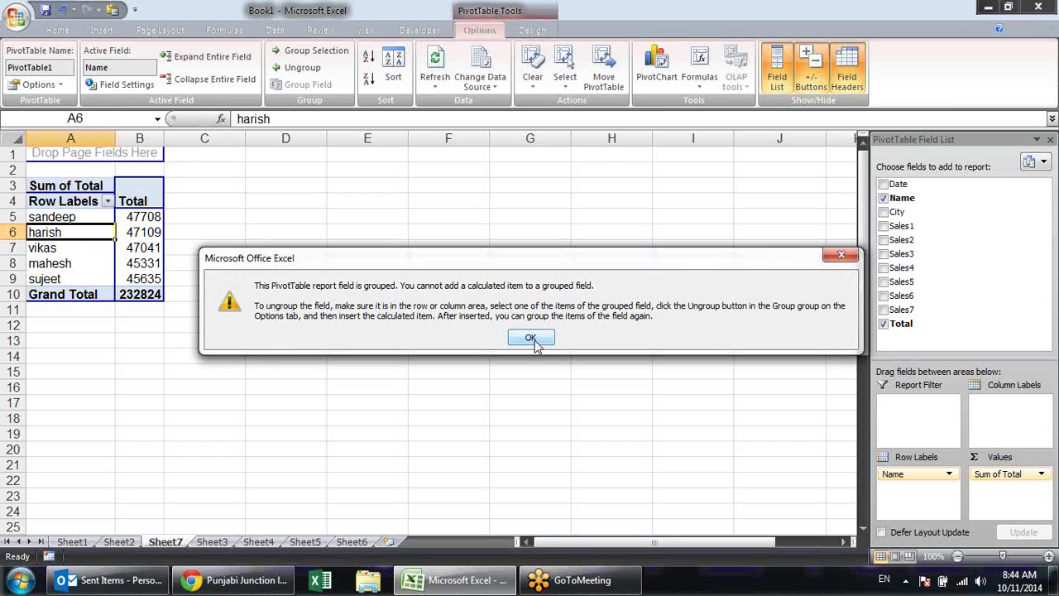
click(530, 339)
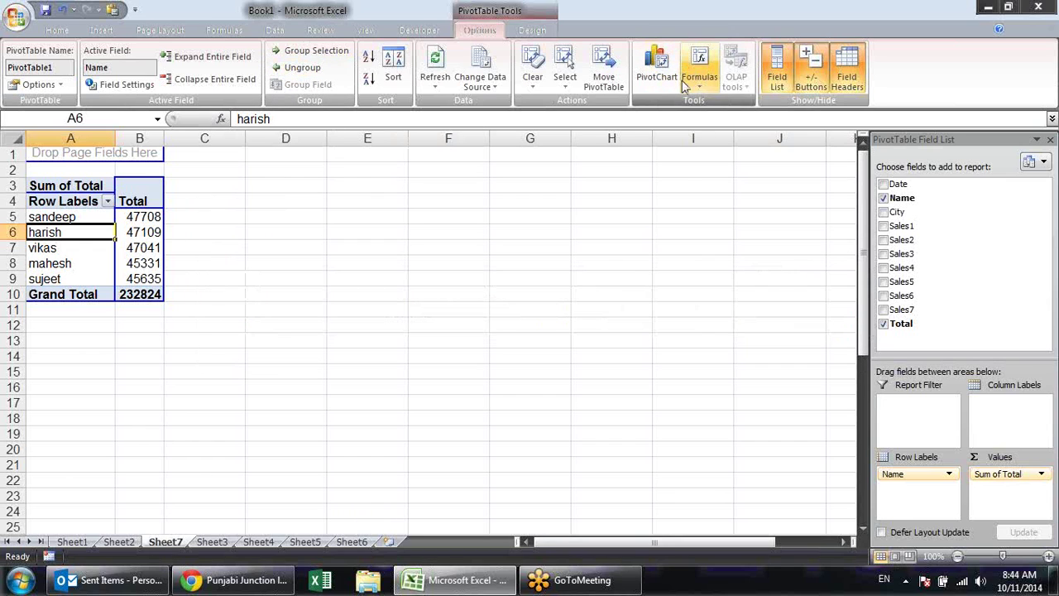
click(685, 83)
click(713, 124)
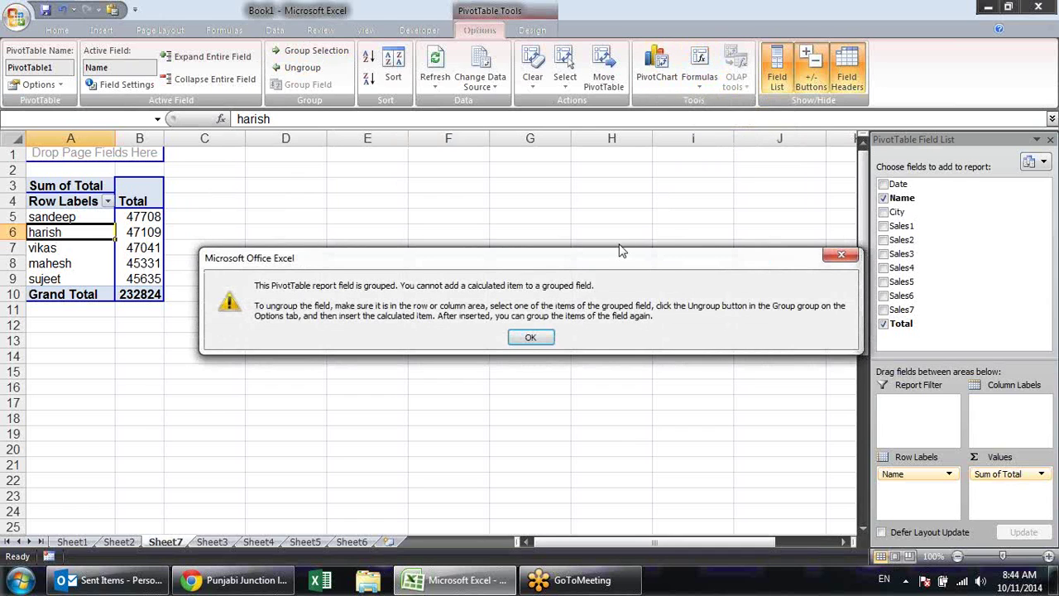
click(530, 335)
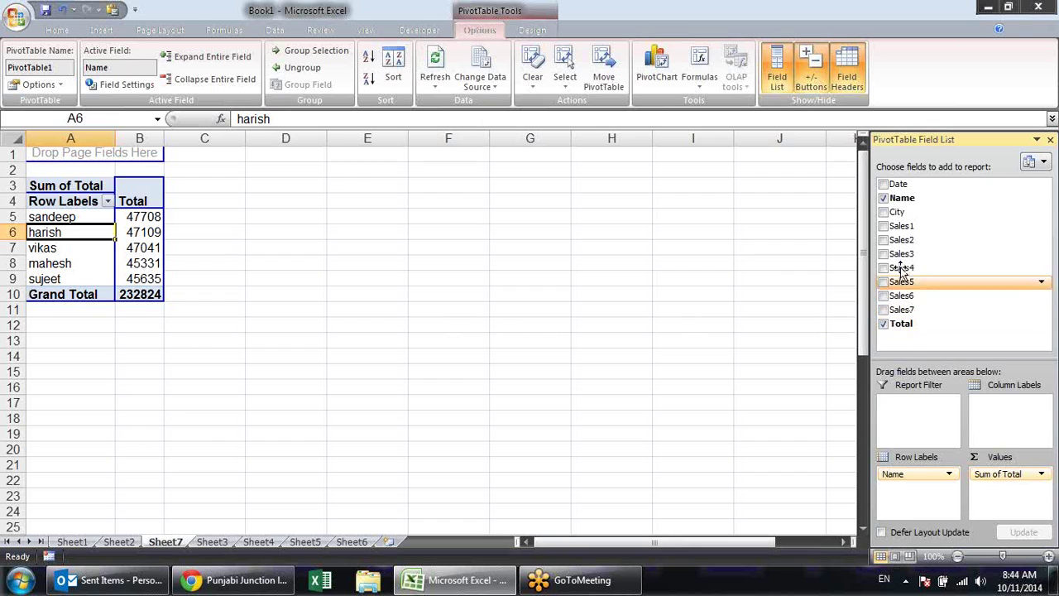
Replace Total with Sum of Sales1 and break each name down by City
click(883, 324)
click(883, 226)
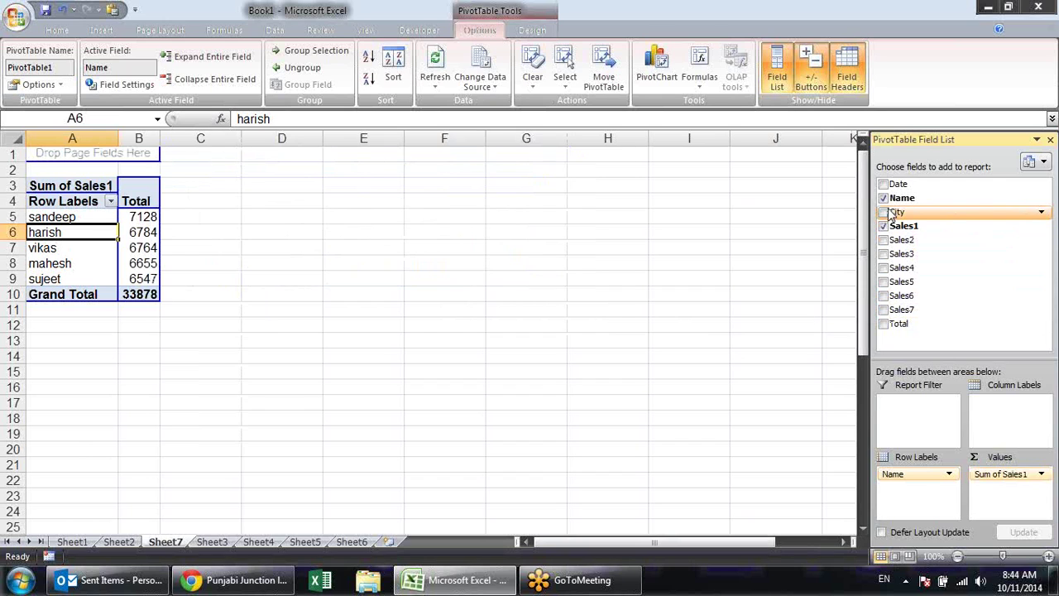
click(885, 213)
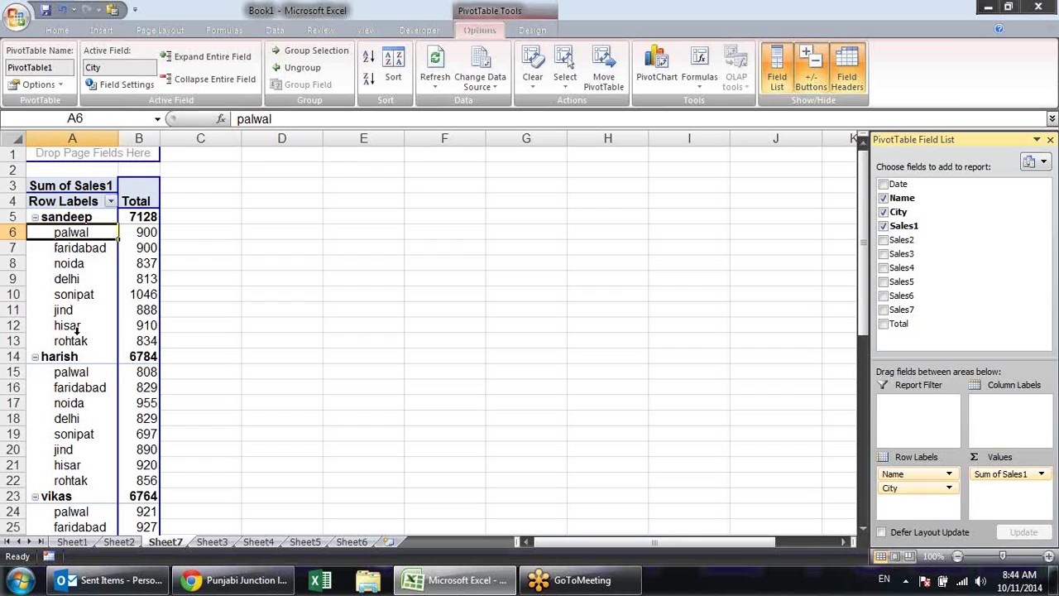
click(74, 310)
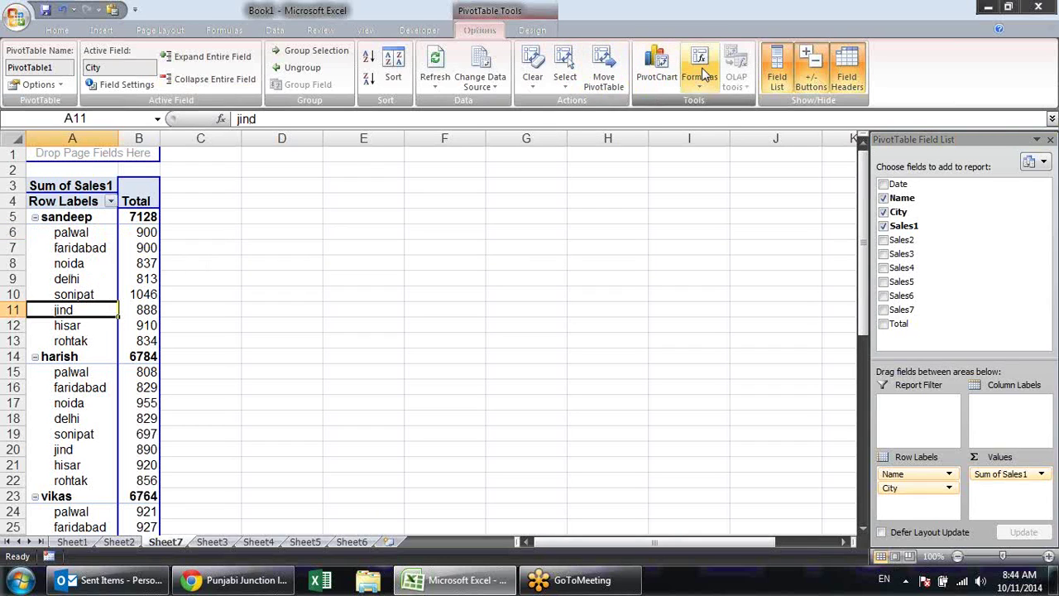
Attempt a calculated item on the City rows and view the Solve Order window, dismissing both
click(699, 70)
click(719, 120)
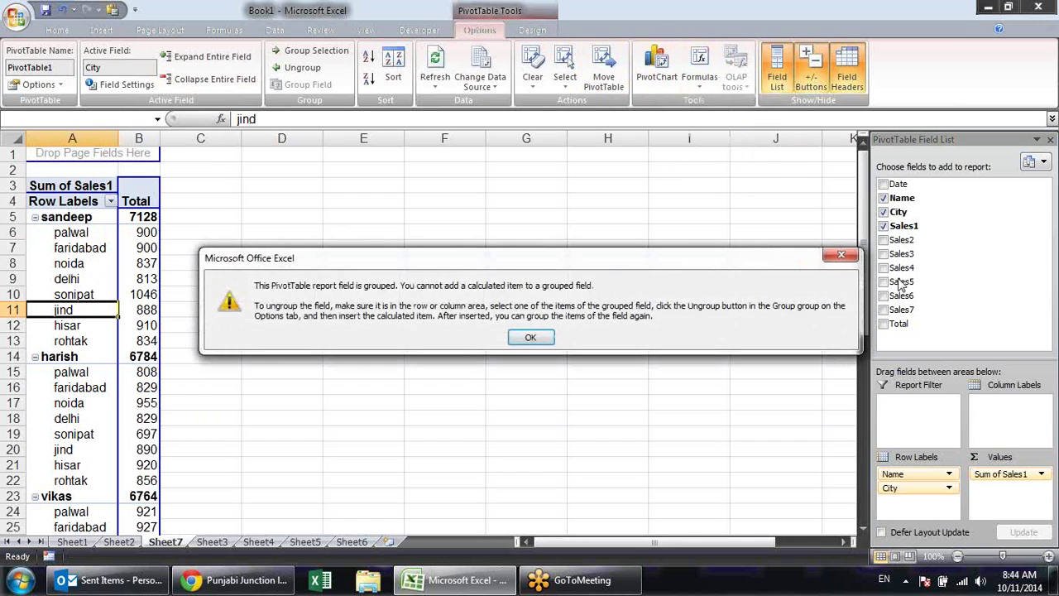
key(Return)
click(896, 321)
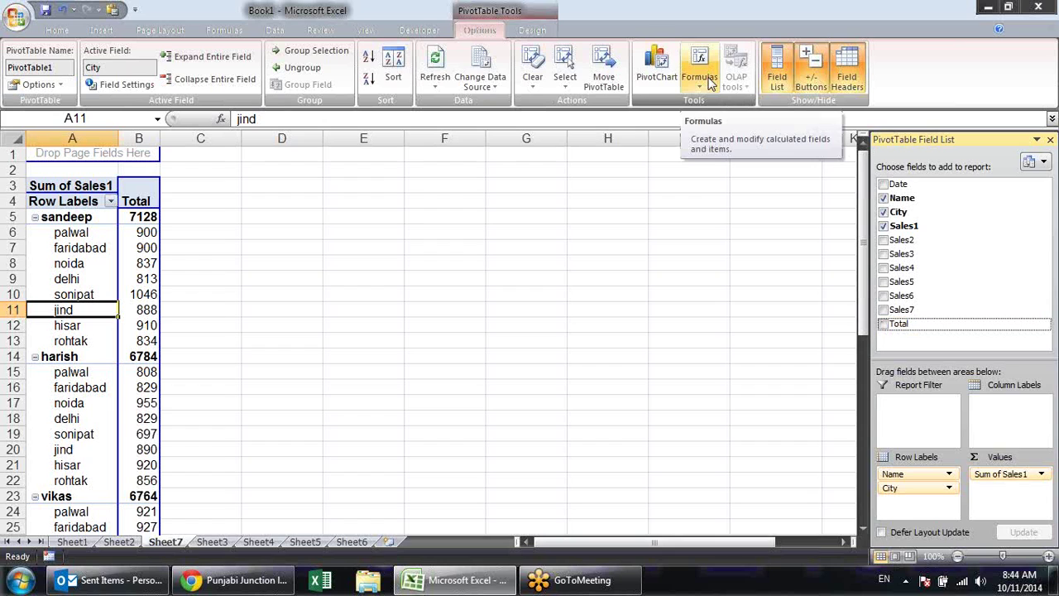
click(709, 80)
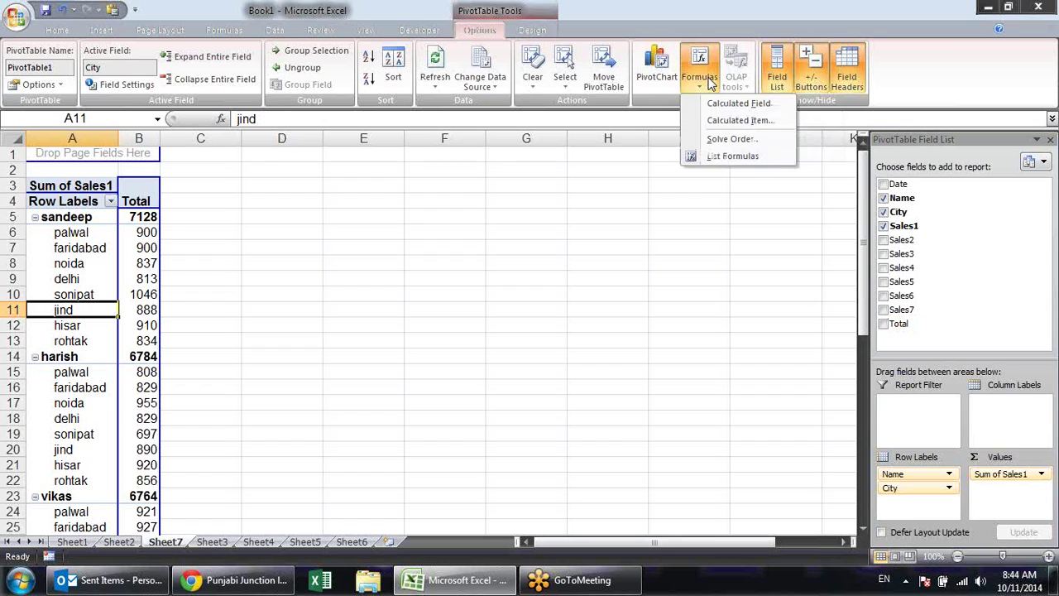
click(735, 138)
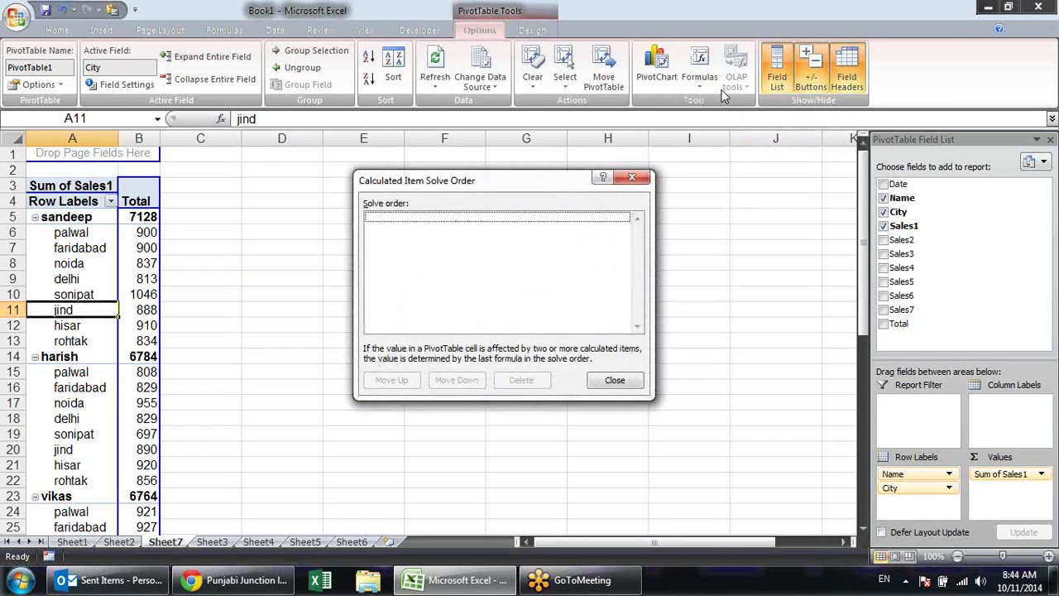
key(Escape)
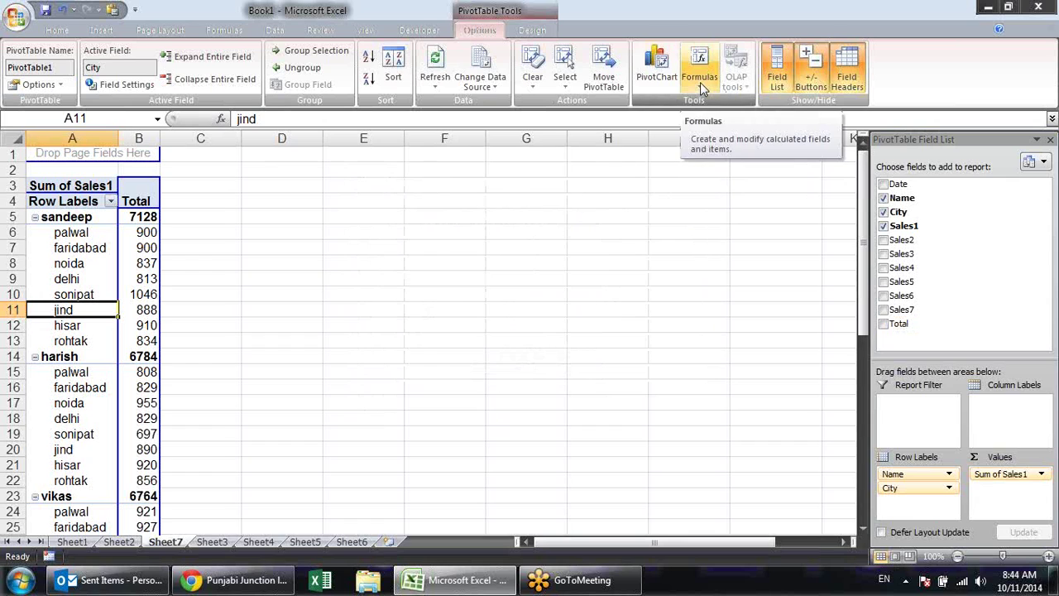
click(700, 82)
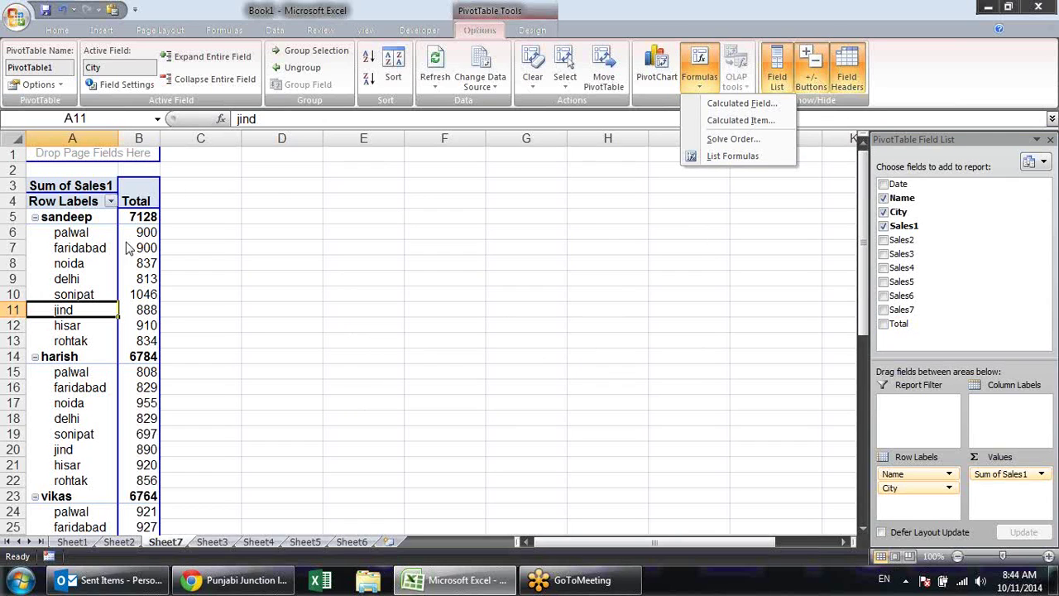
Delete the Total calculated field through the Calculated Field dialog
click(128, 248)
click(139, 247)
click(701, 77)
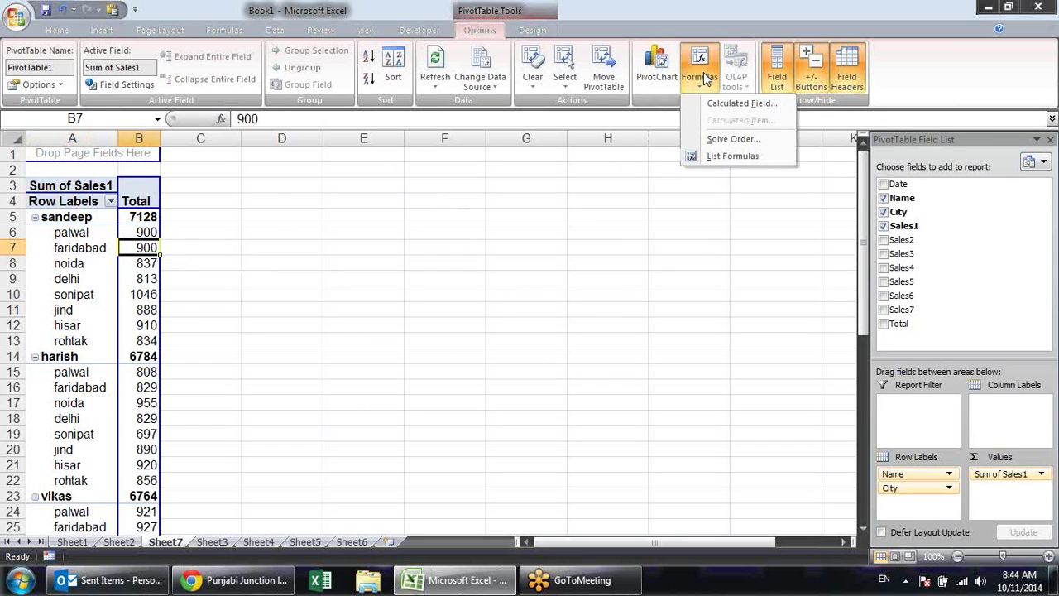
click(755, 106)
click(576, 206)
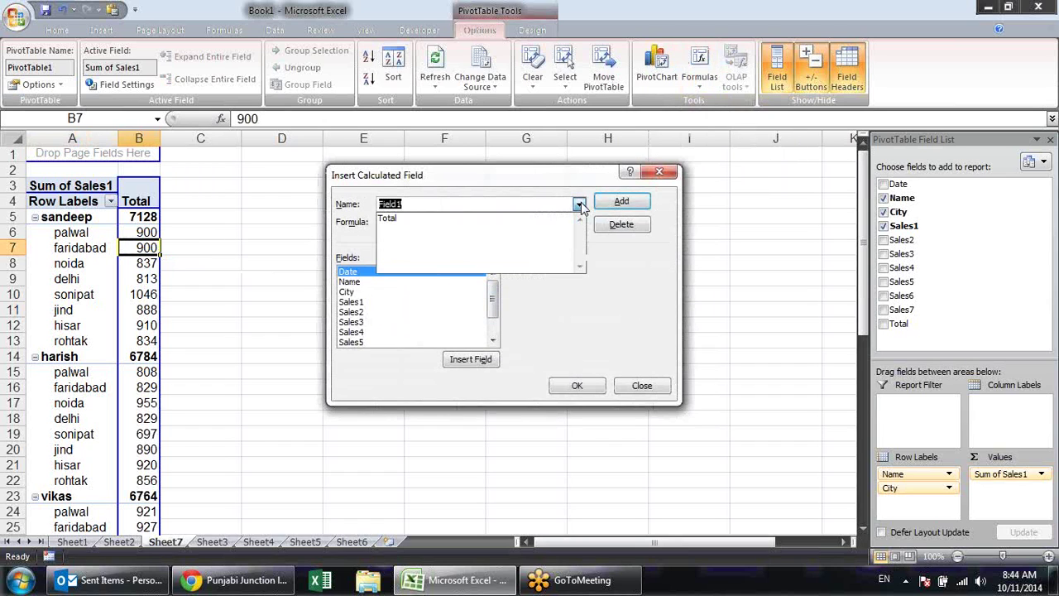
click(556, 217)
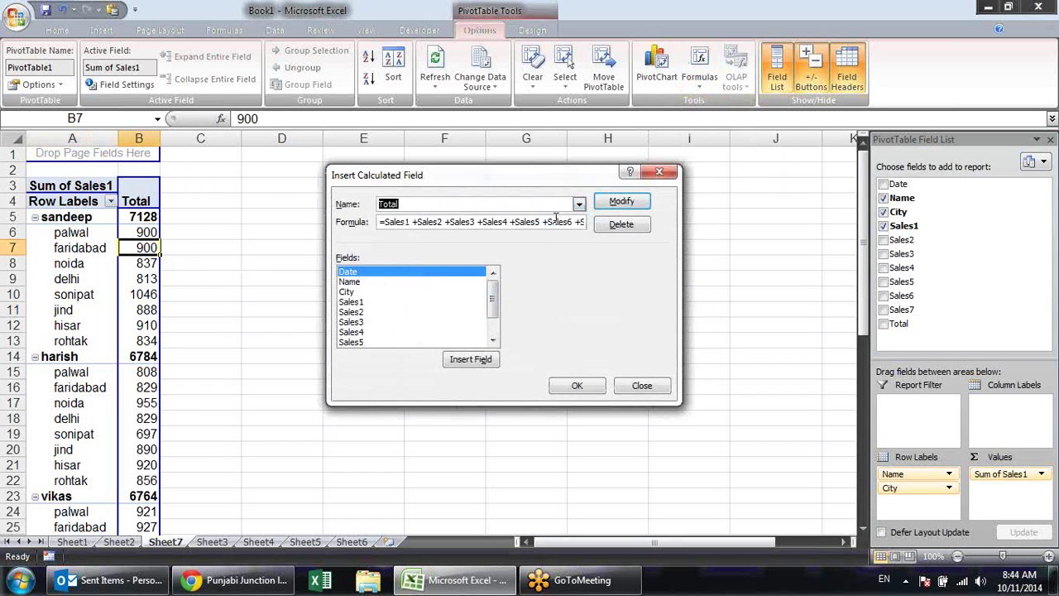
click(627, 225)
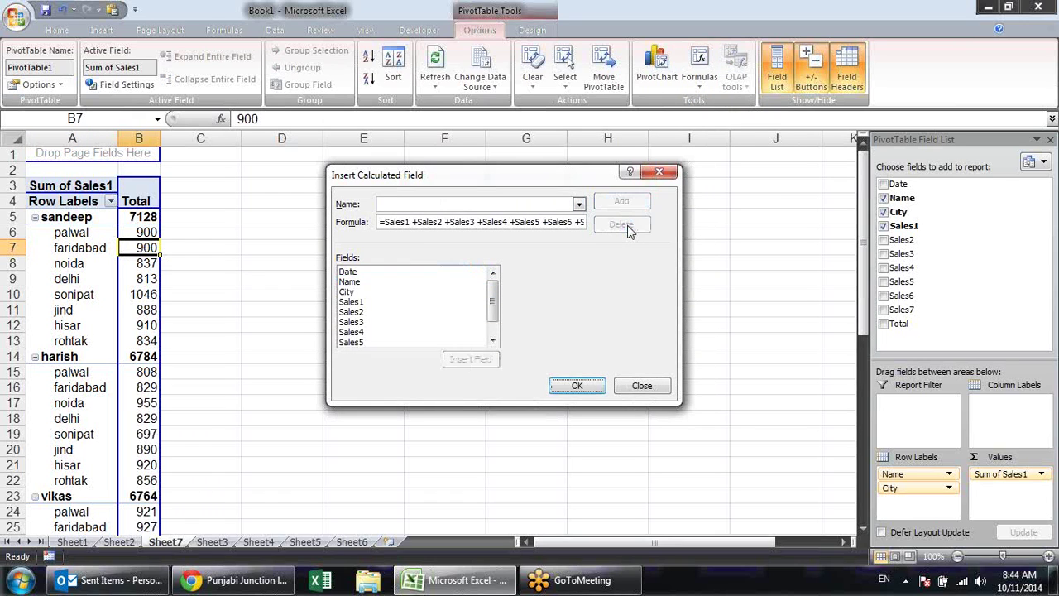
click(577, 386)
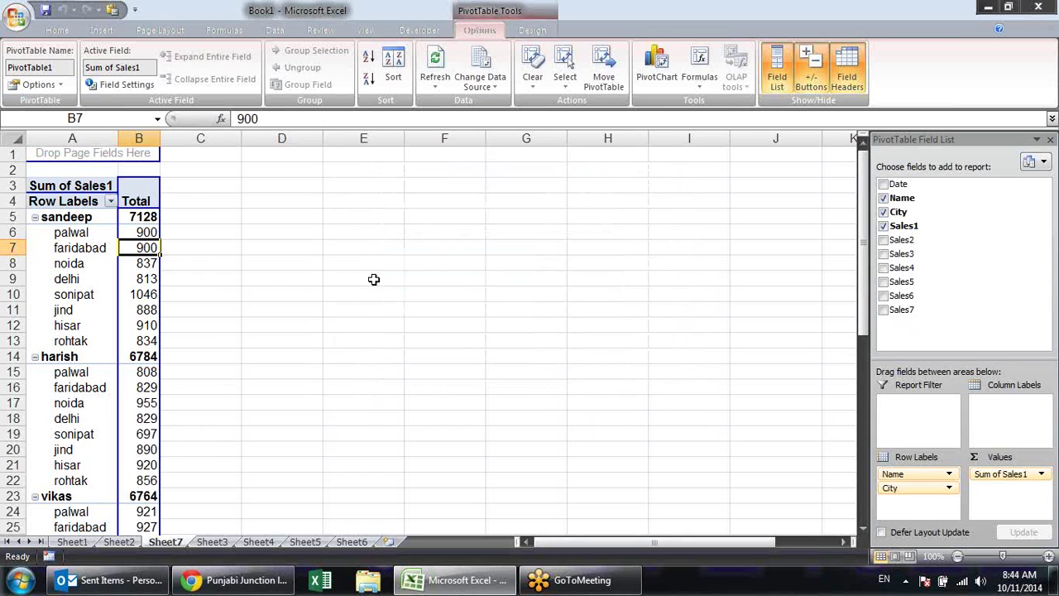
click(65, 217)
Move City to Column Labels and attempt a calculated item on the names, dismissing the warning
drag(918, 488, 1011, 422)
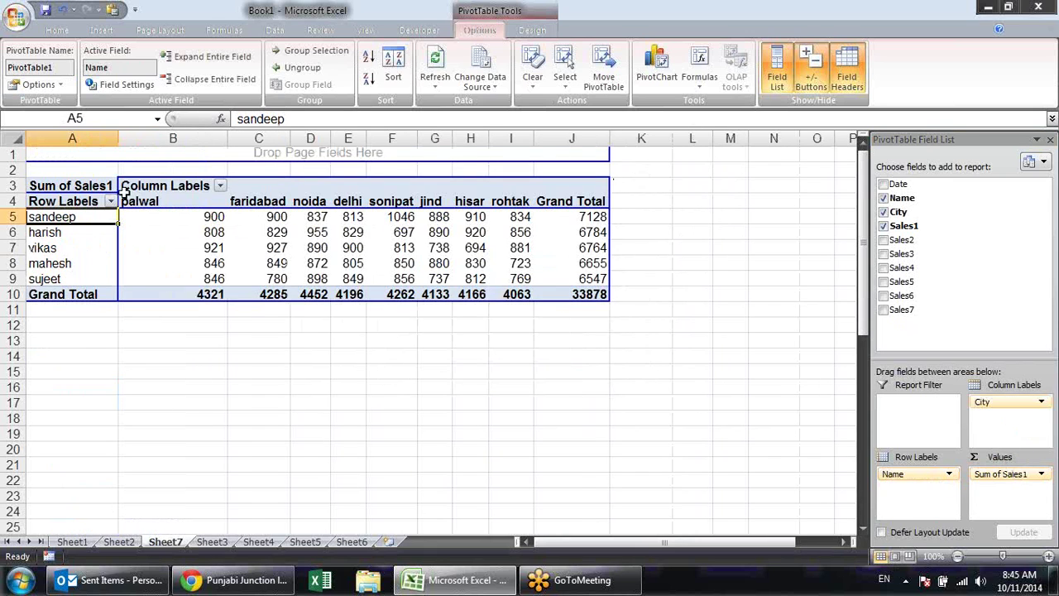
click(70, 247)
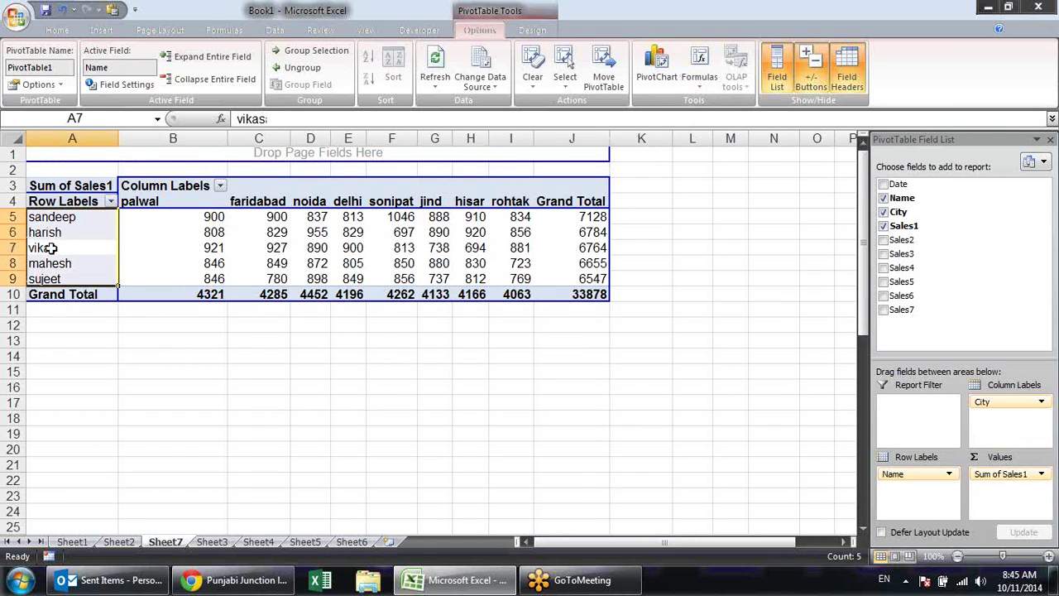
click(49, 247)
click(713, 75)
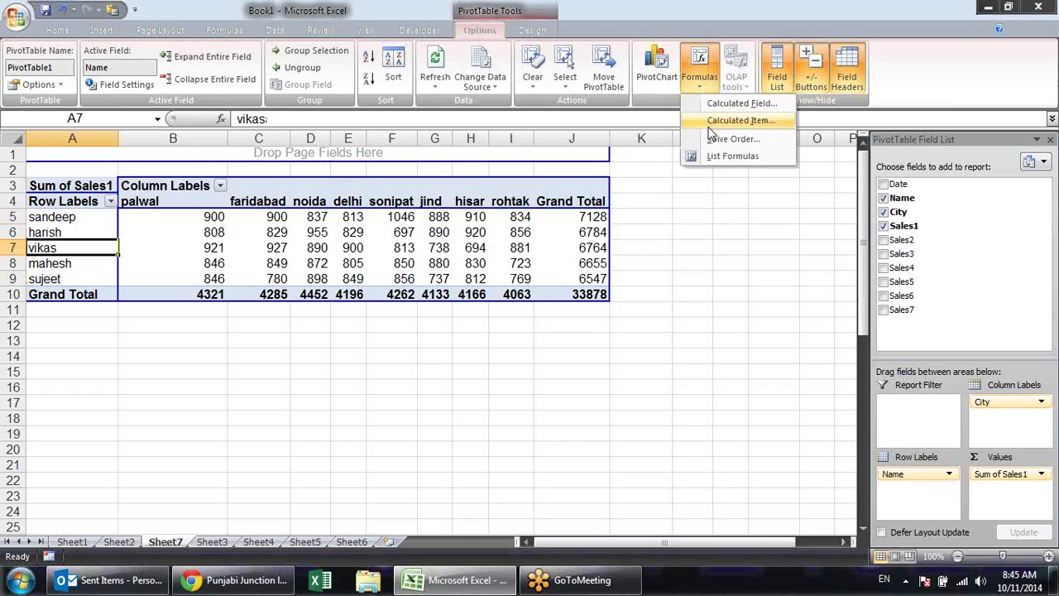
click(739, 120)
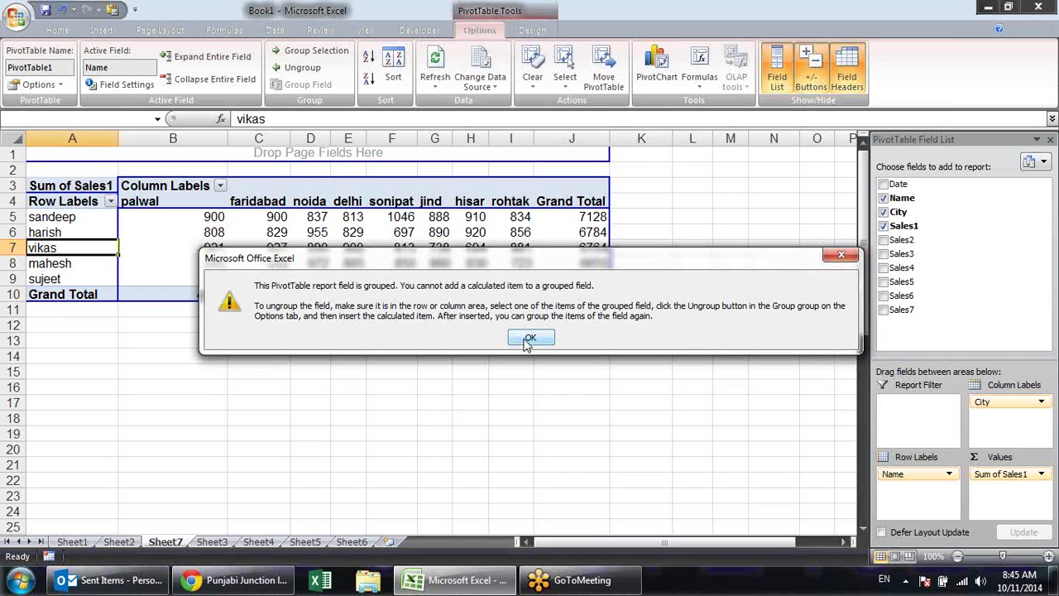
click(527, 340)
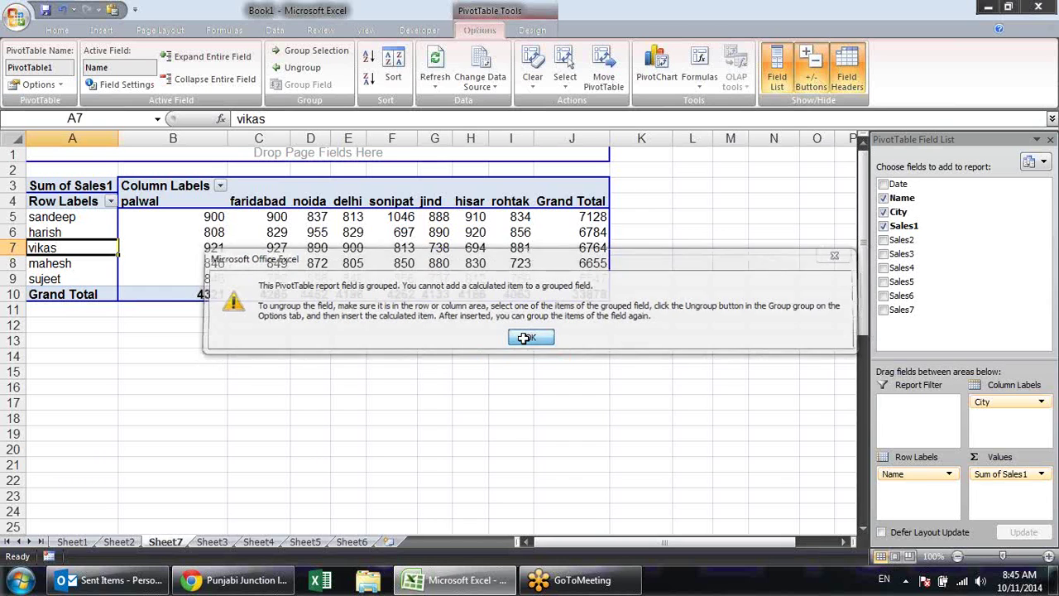
Add and then remove Date from the rows, then Clear All fields from the pivot
click(884, 184)
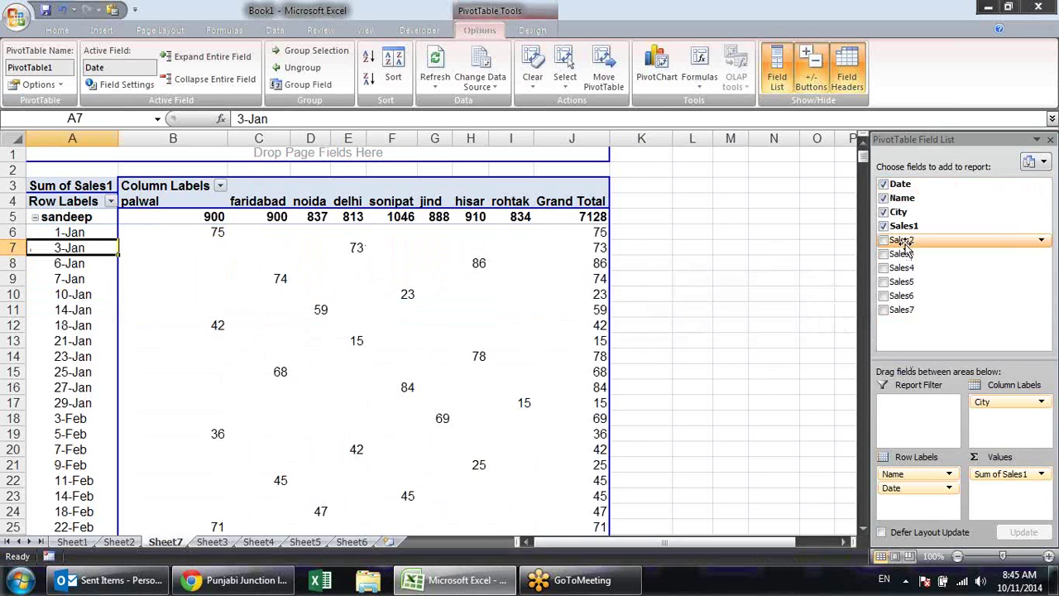
click(927, 489)
drag(771, 316, 778, 312)
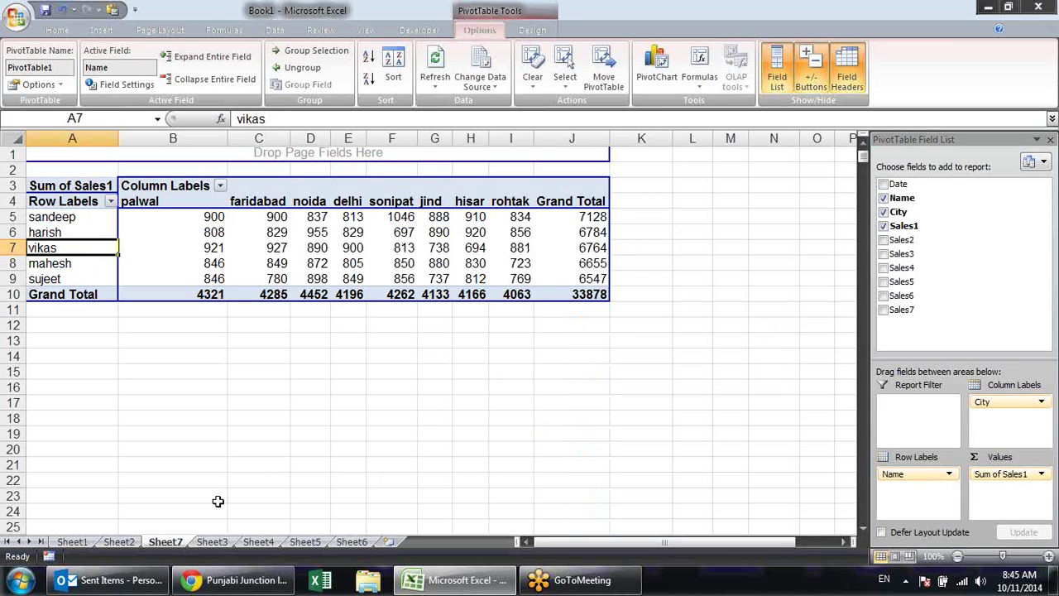
click(700, 83)
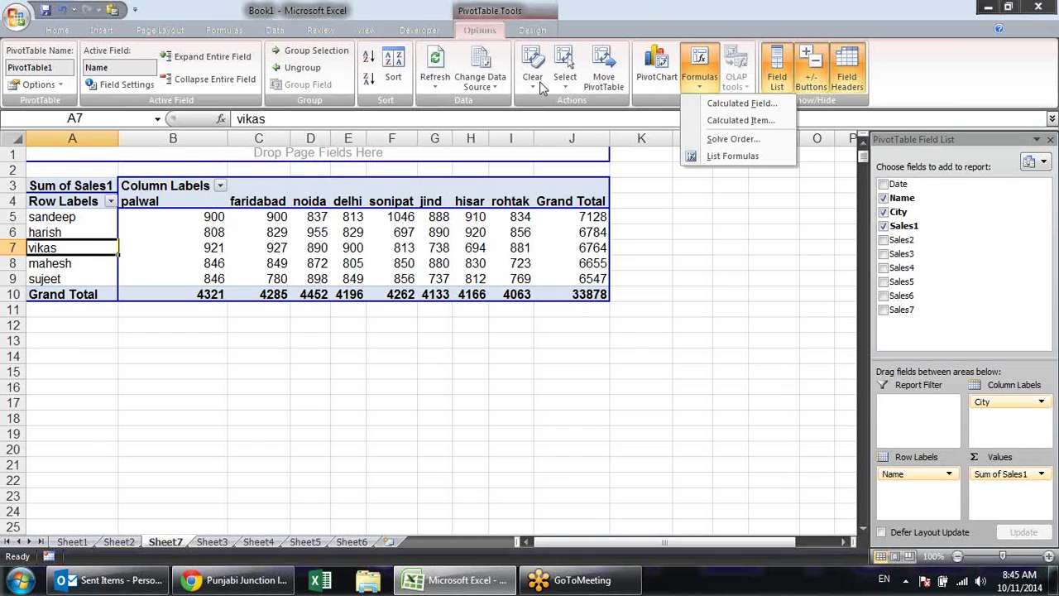
click(543, 87)
click(560, 102)
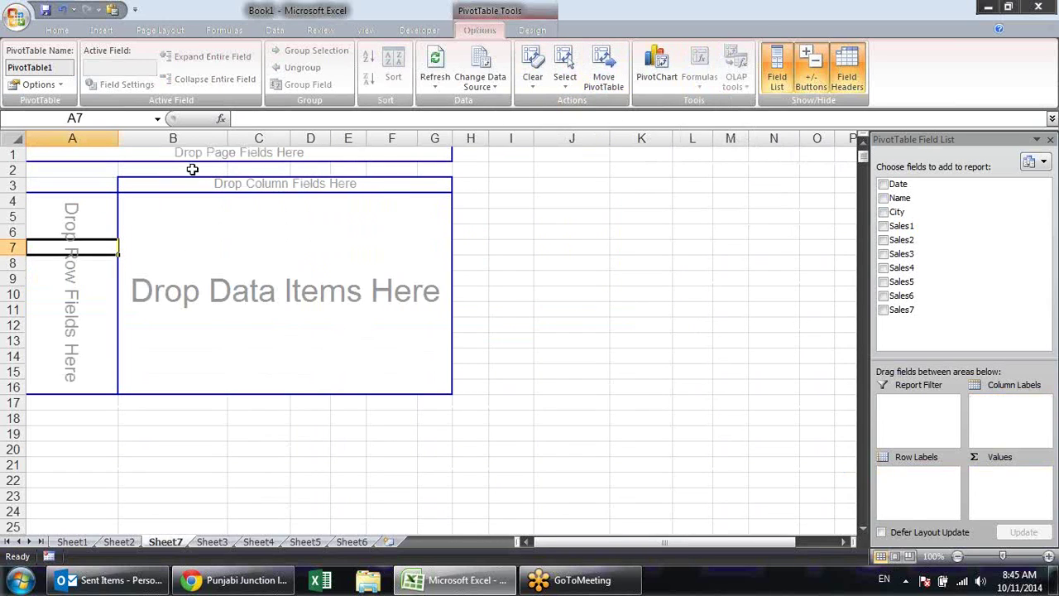
Rebuild the pivot with Name as row labels and Sum of Sales1 as values
click(884, 199)
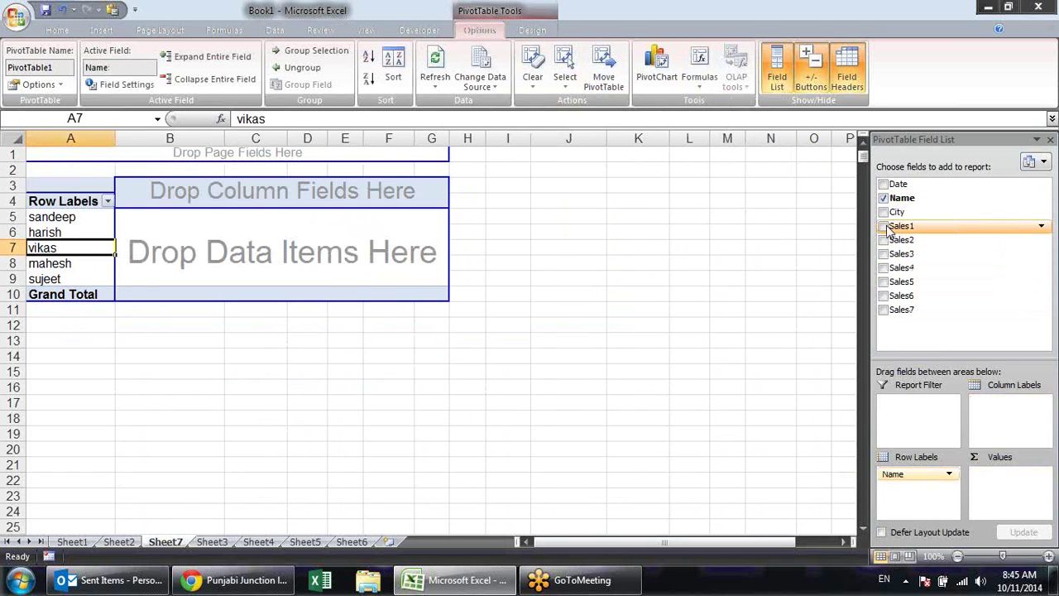
click(884, 226)
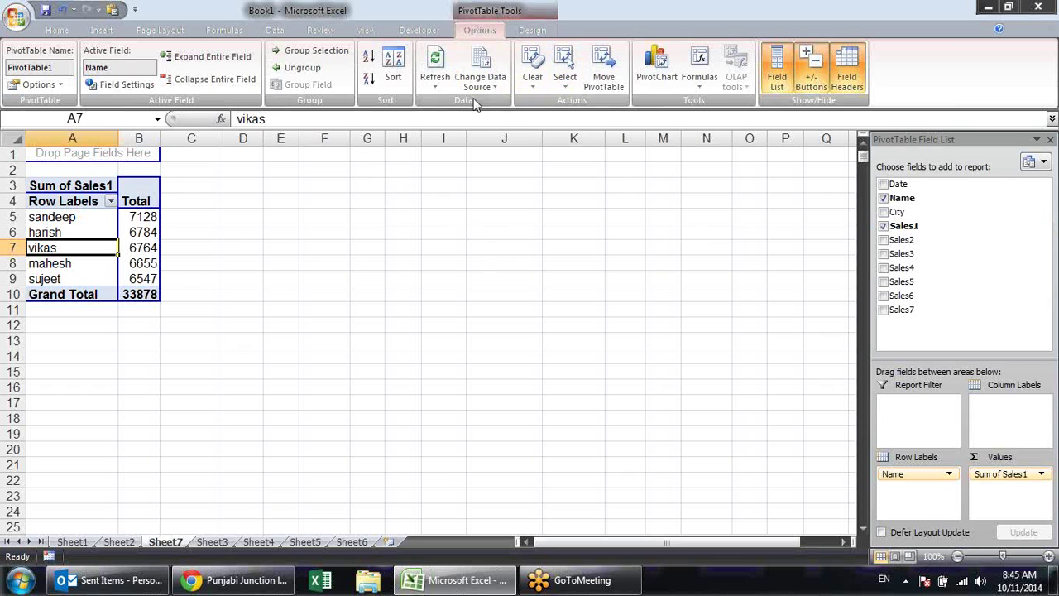
click(699, 83)
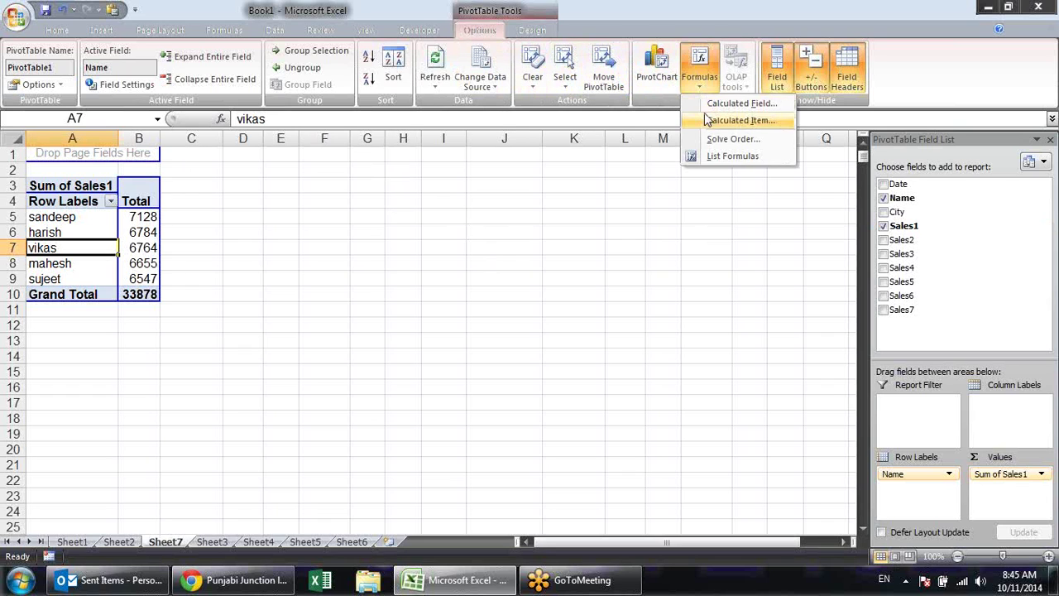
click(709, 121)
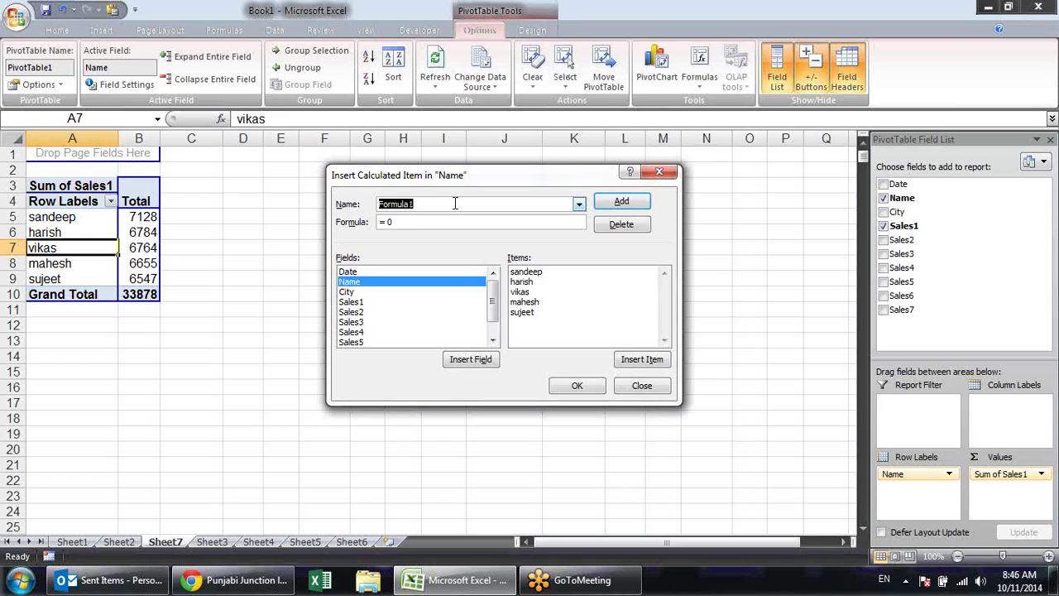
Create calculated item Formula1 on Name defined as =sandeep+harish
click(372, 293)
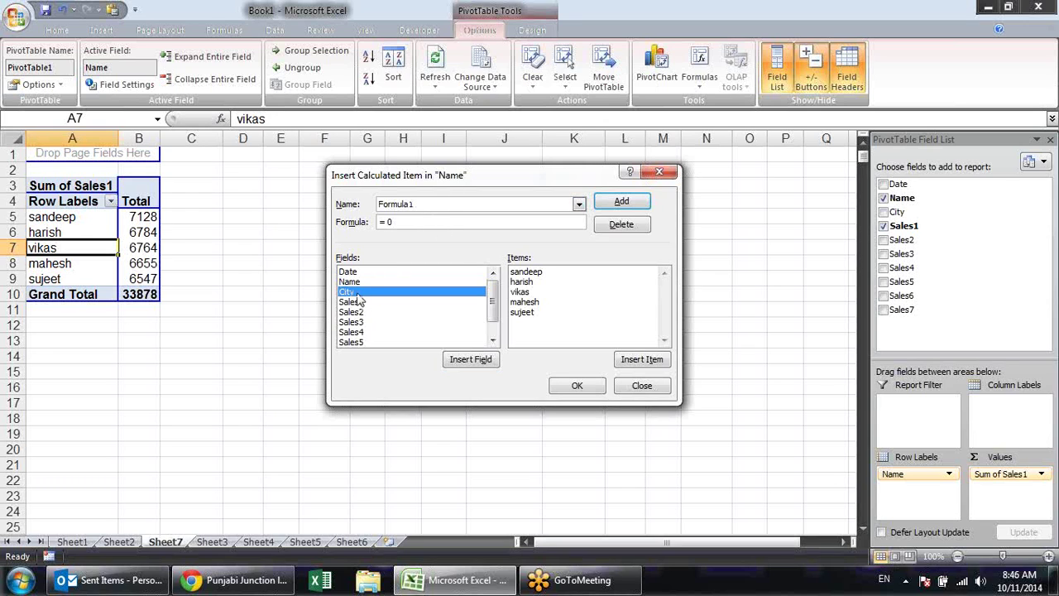
click(369, 283)
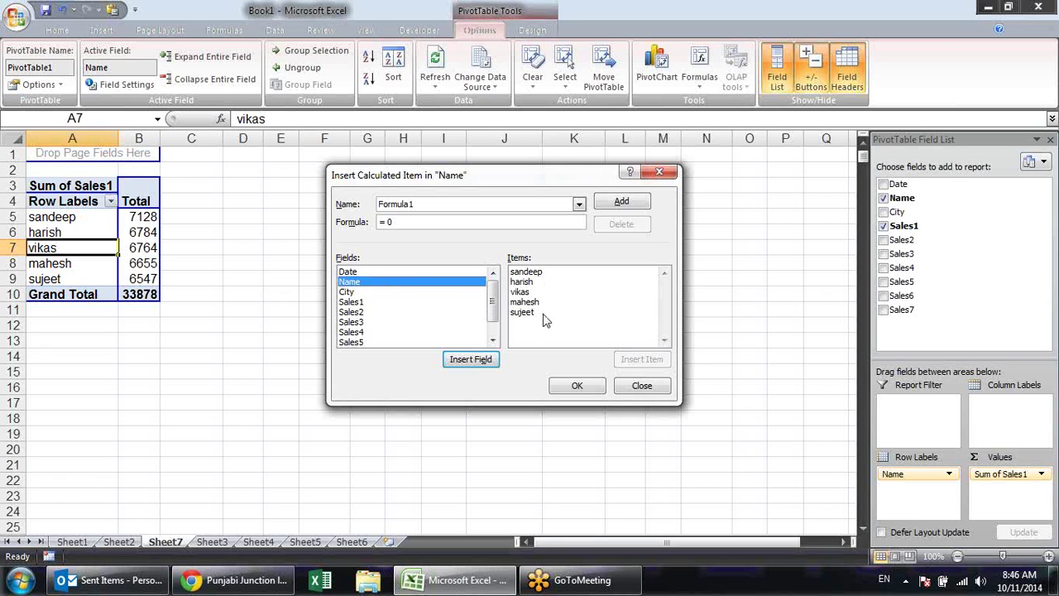
click(352, 293)
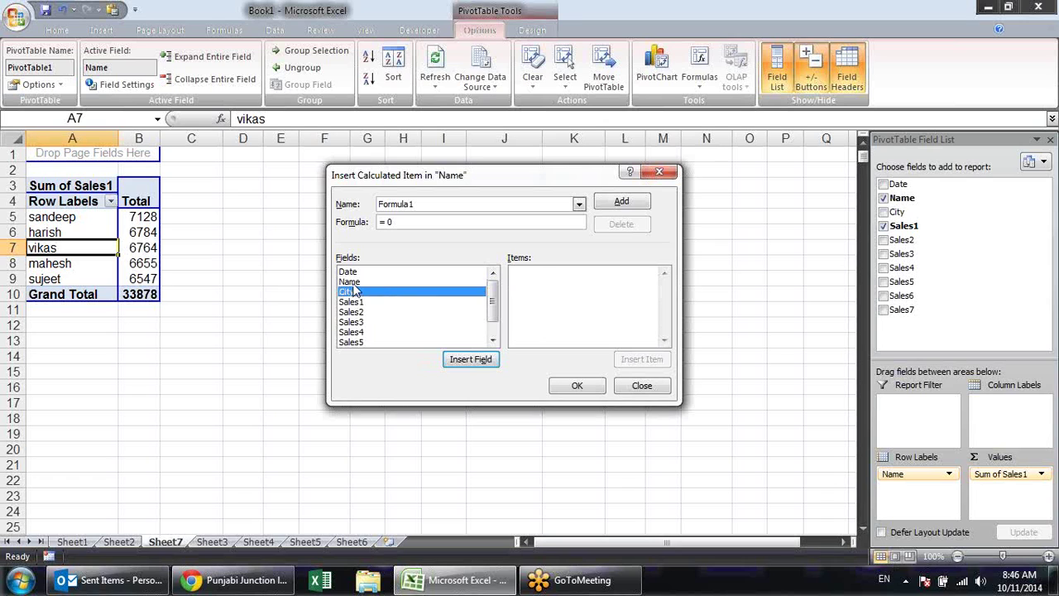
key(Up)
double_click(352, 293)
click(358, 284)
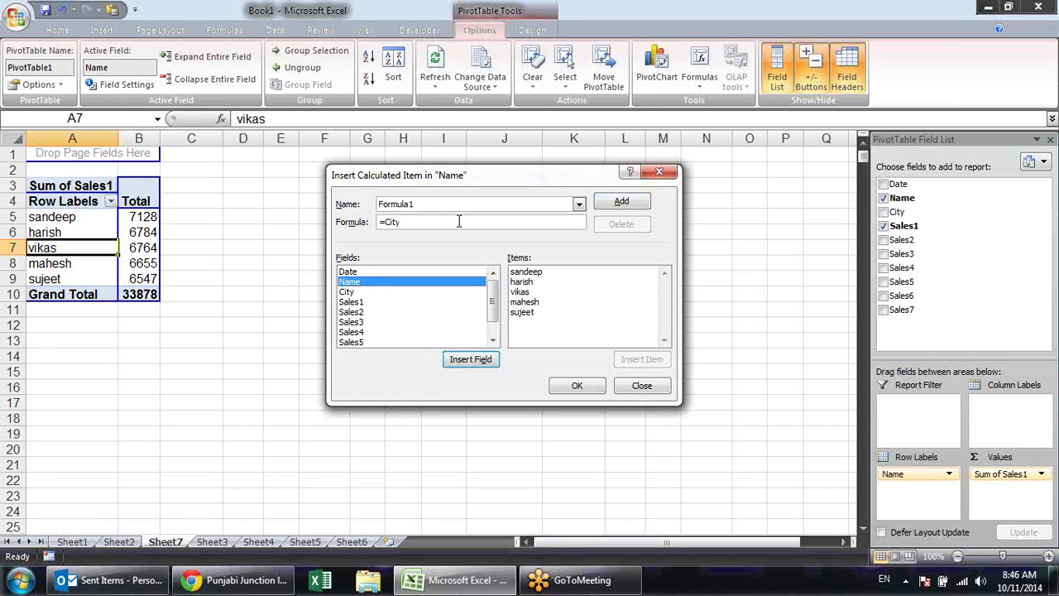
click(431, 226)
key(BackSpace)
key(BackSpace)
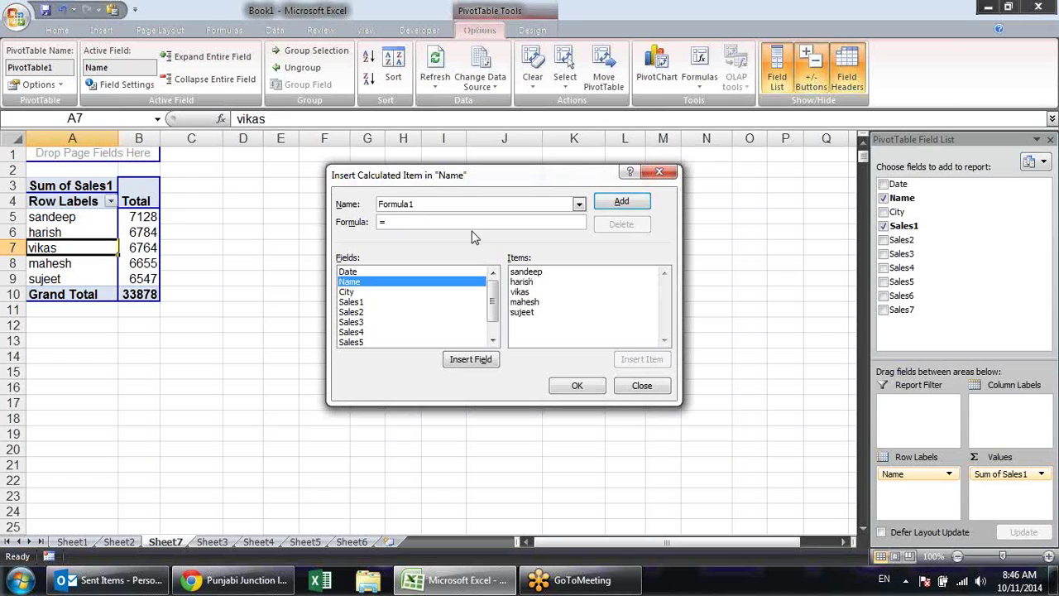
double_click(524, 273)
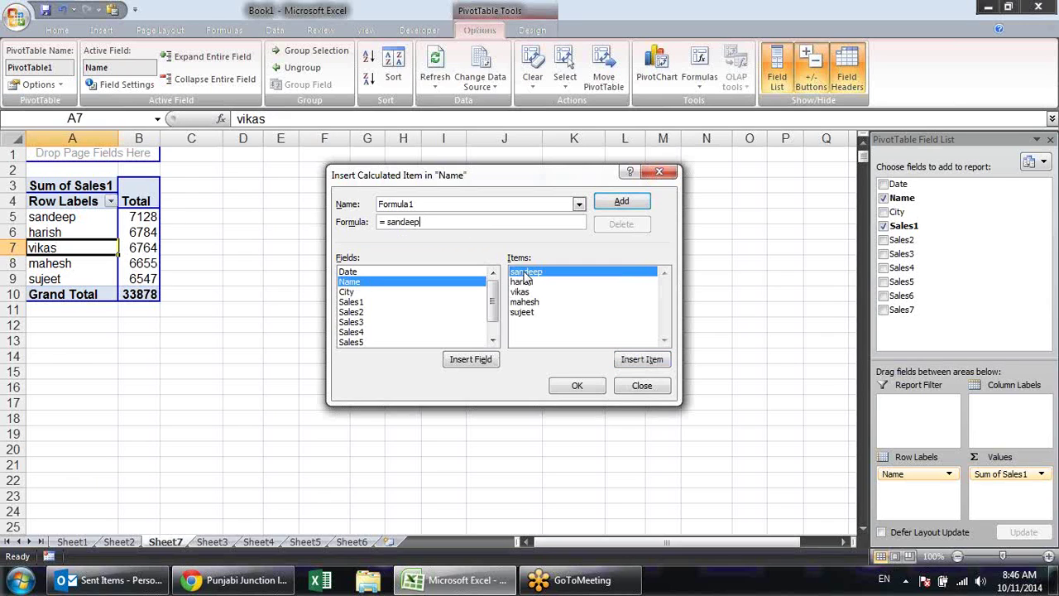
text(+)
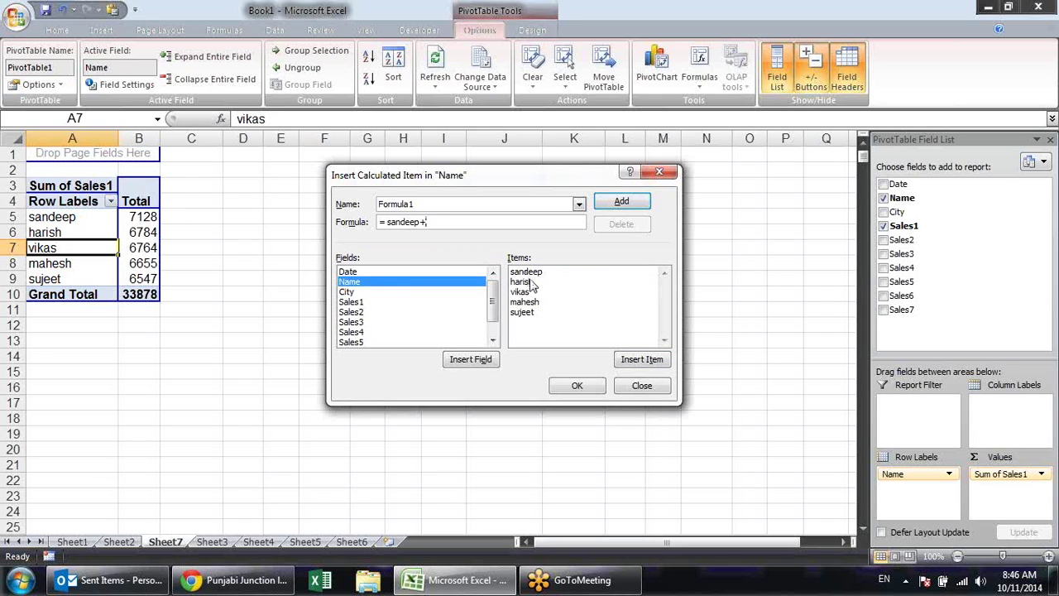
double_click(531, 282)
click(581, 386)
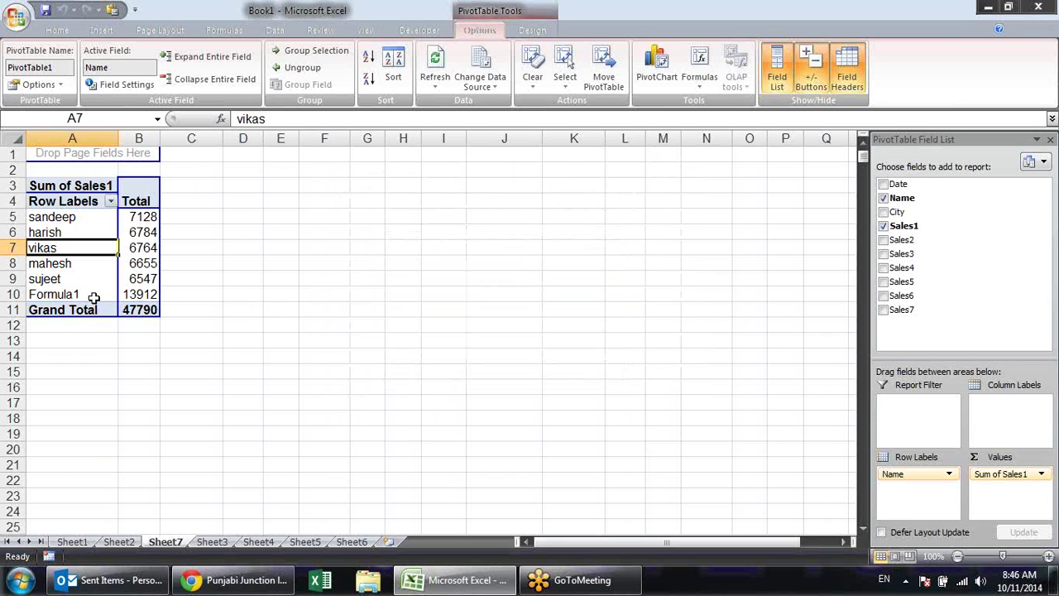
Add a calculated item named Manish with formula =sandeep +harish, totalling 13912
click(84, 295)
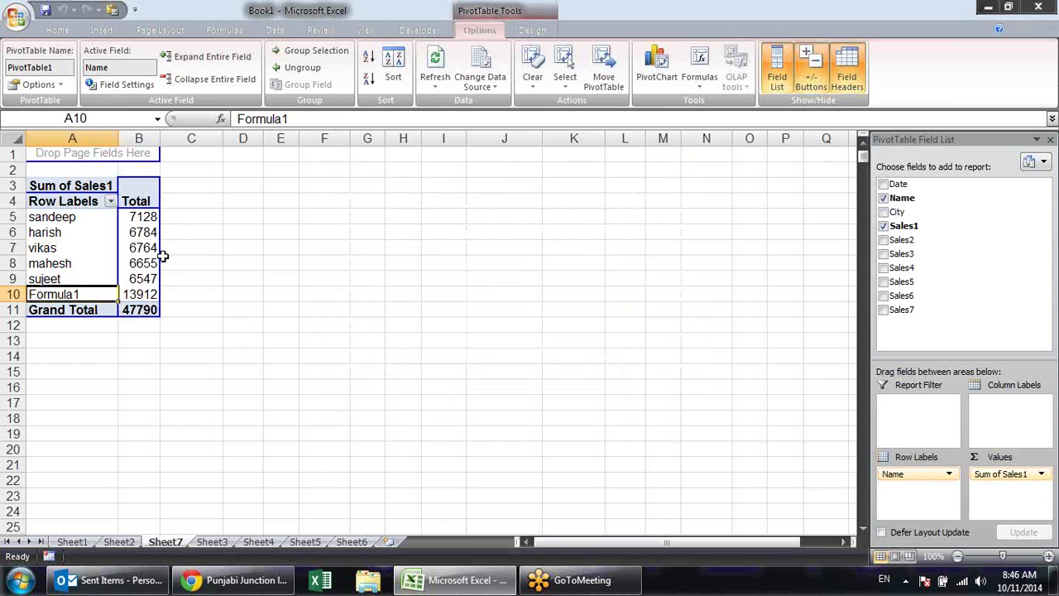
click(701, 86)
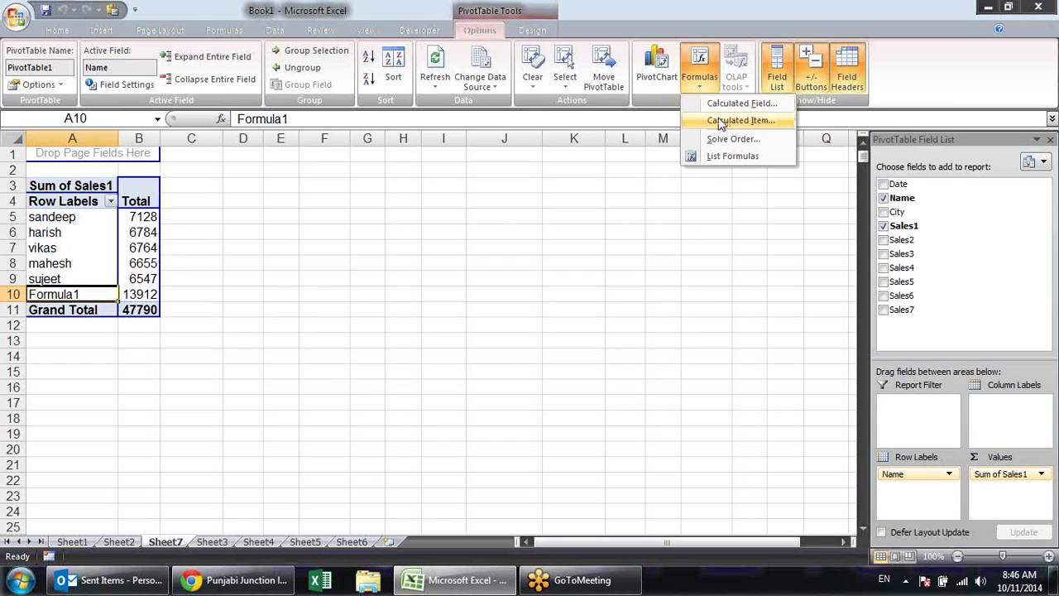
click(720, 122)
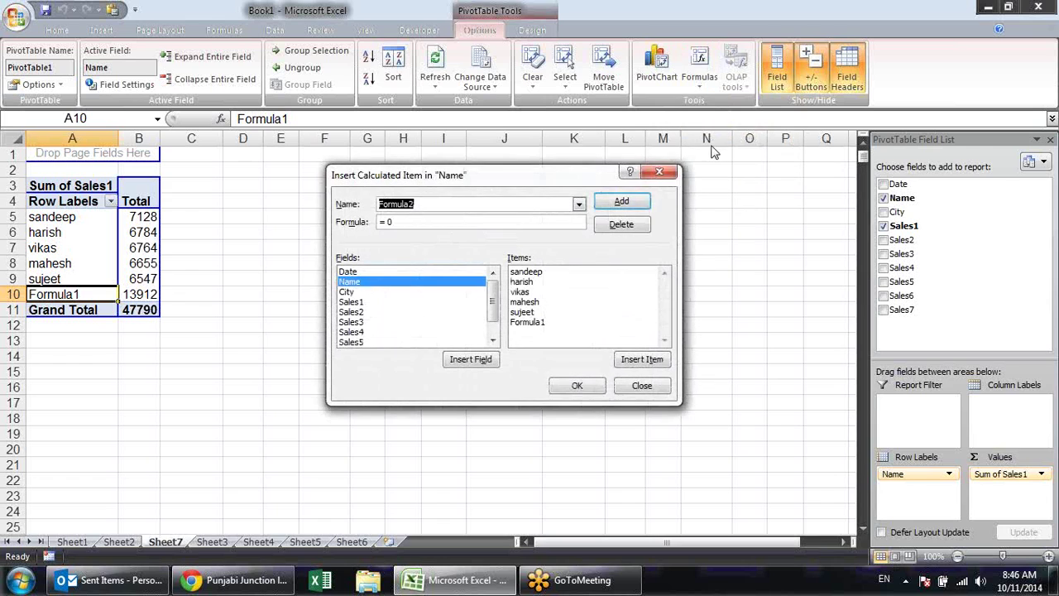
click(581, 206)
click(533, 219)
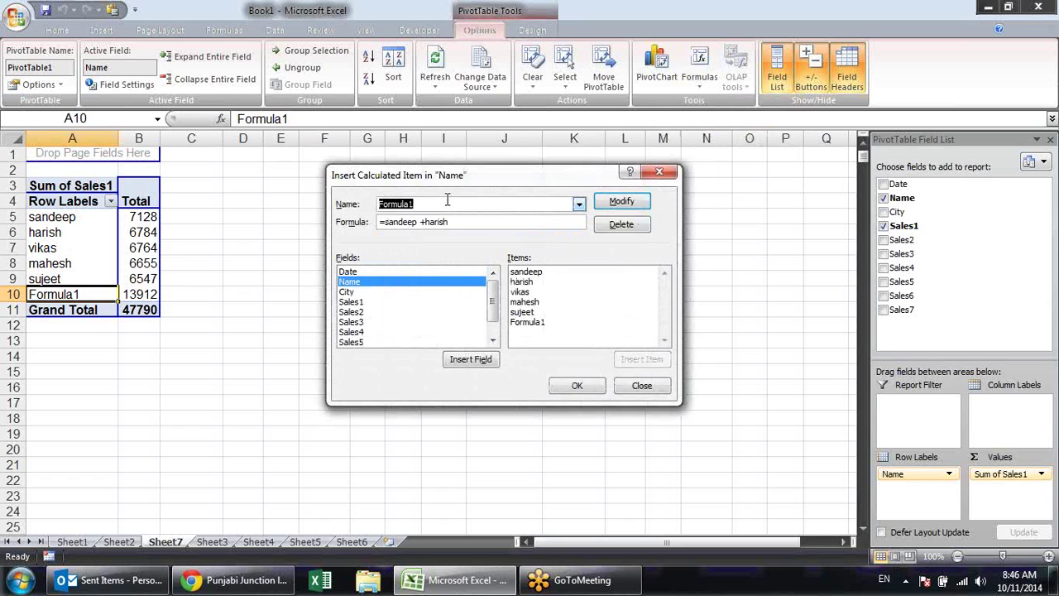
text(Manish)
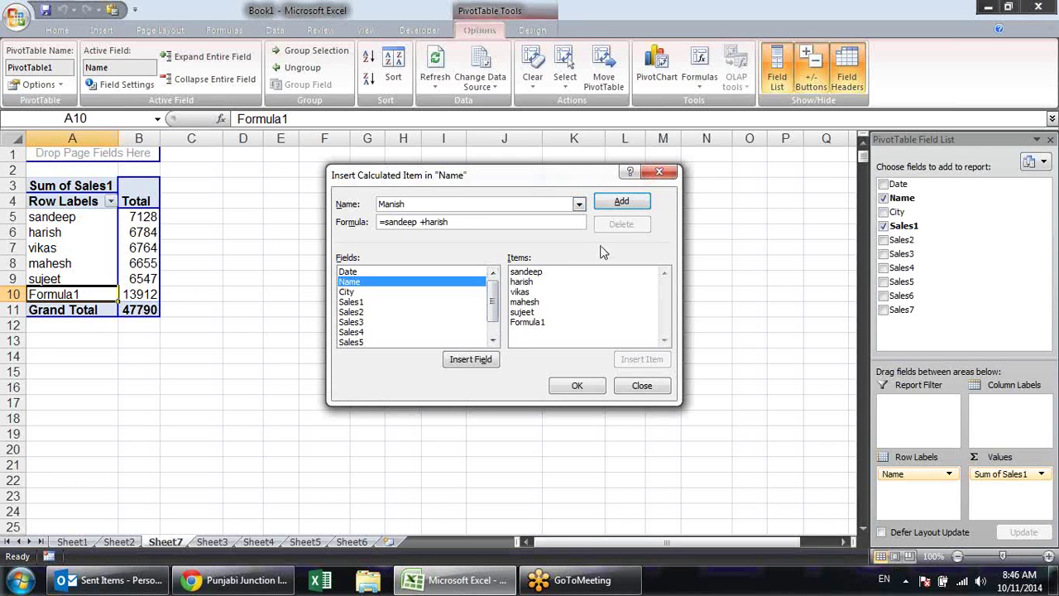
click(625, 203)
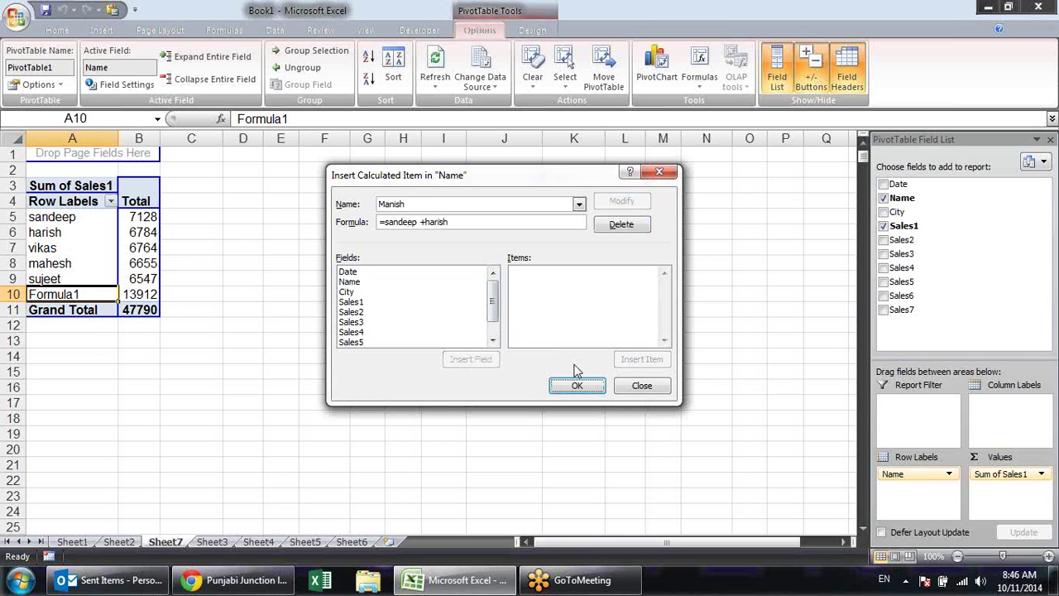
click(585, 388)
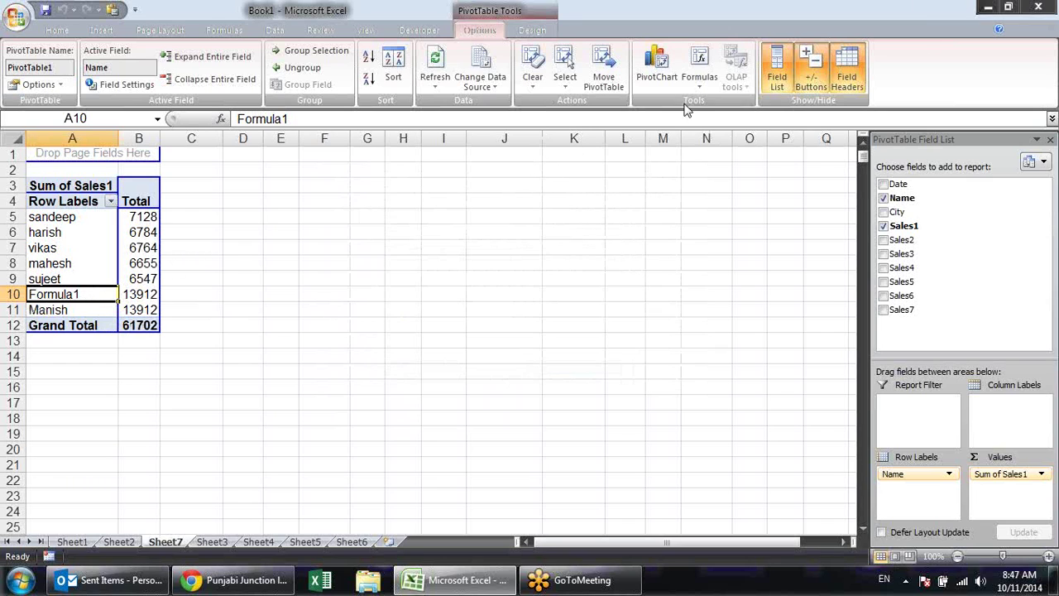
Inspect the Formula1 and Manish totals and the 61702 Grand Total in the Name pivot
click(89, 310)
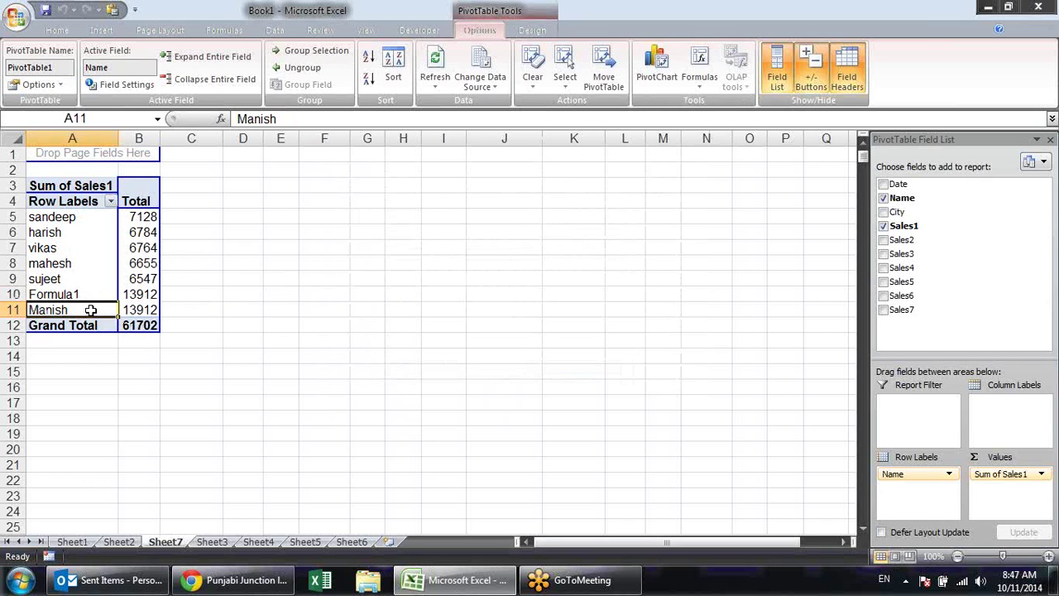
click(90, 212)
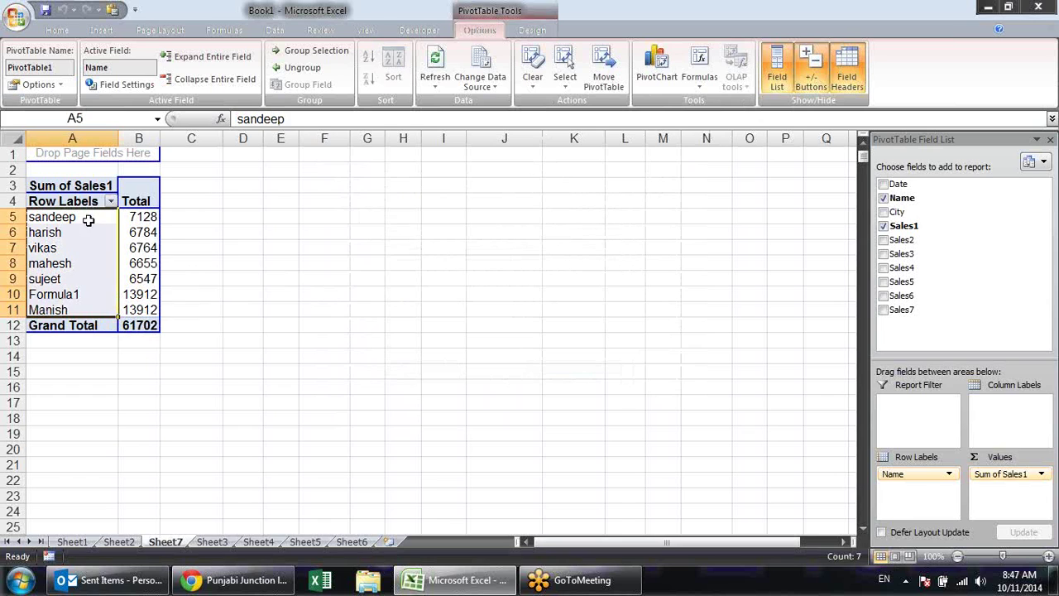
click(87, 306)
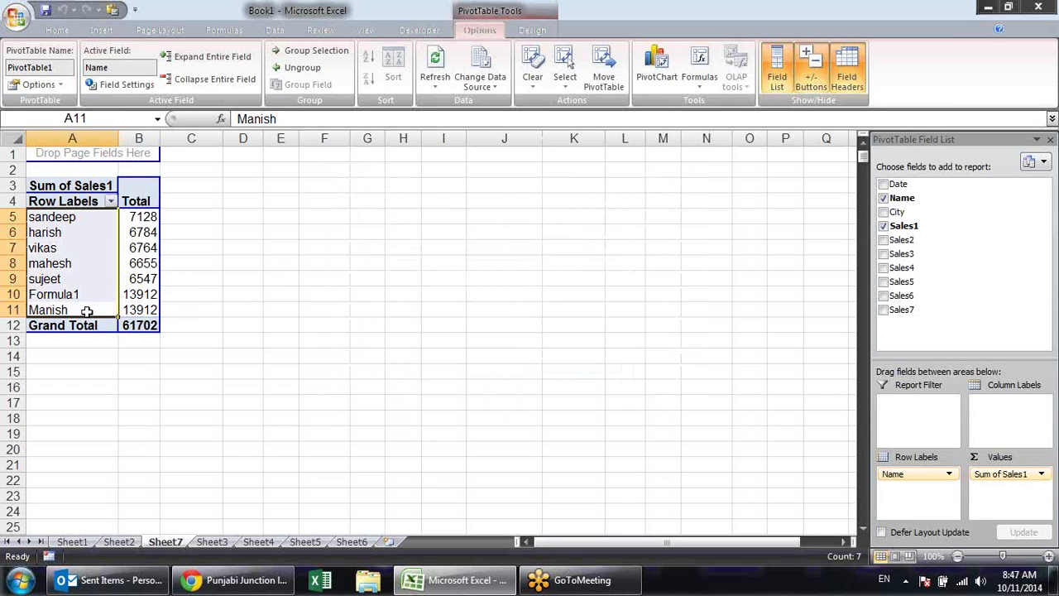
click(154, 310)
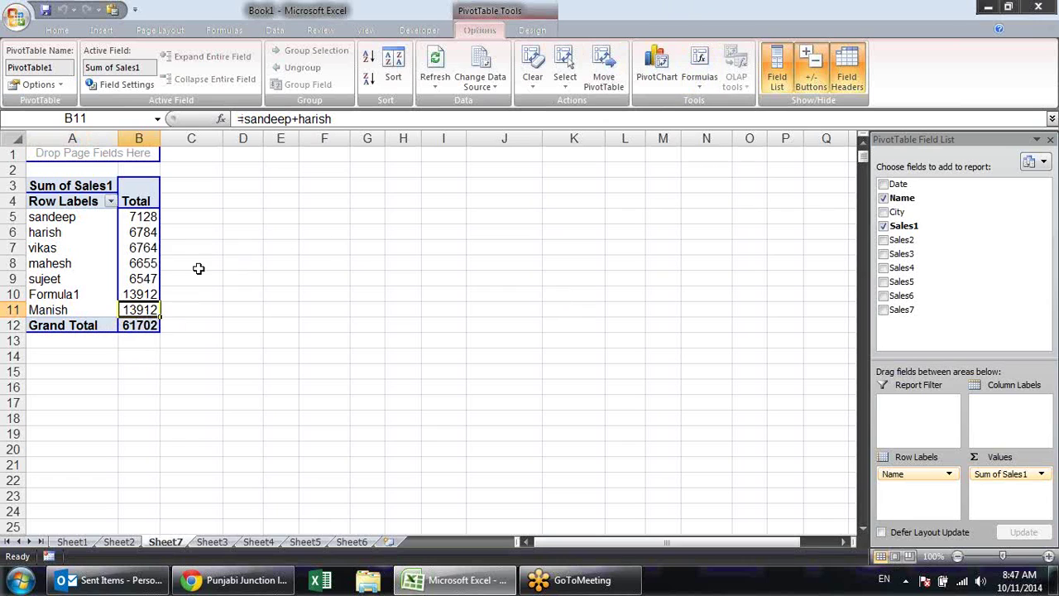
click(699, 70)
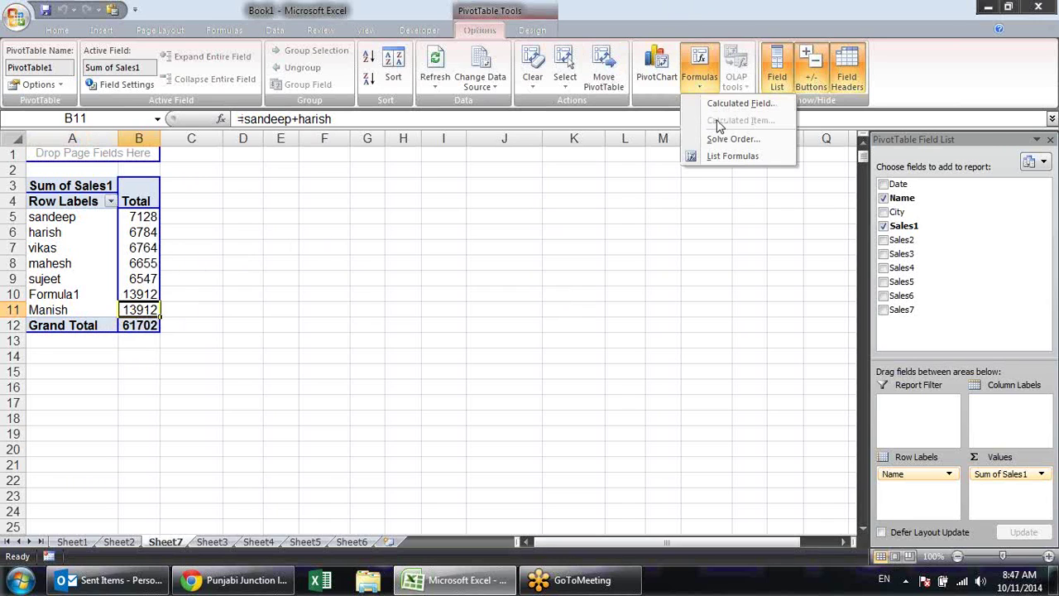
click(97, 295)
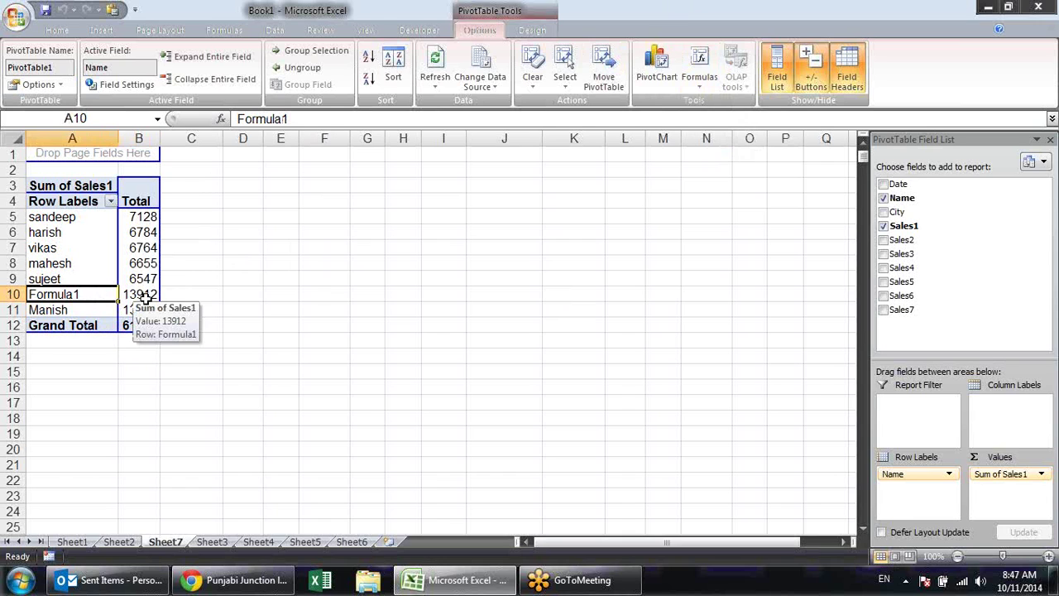
click(140, 296)
click(151, 311)
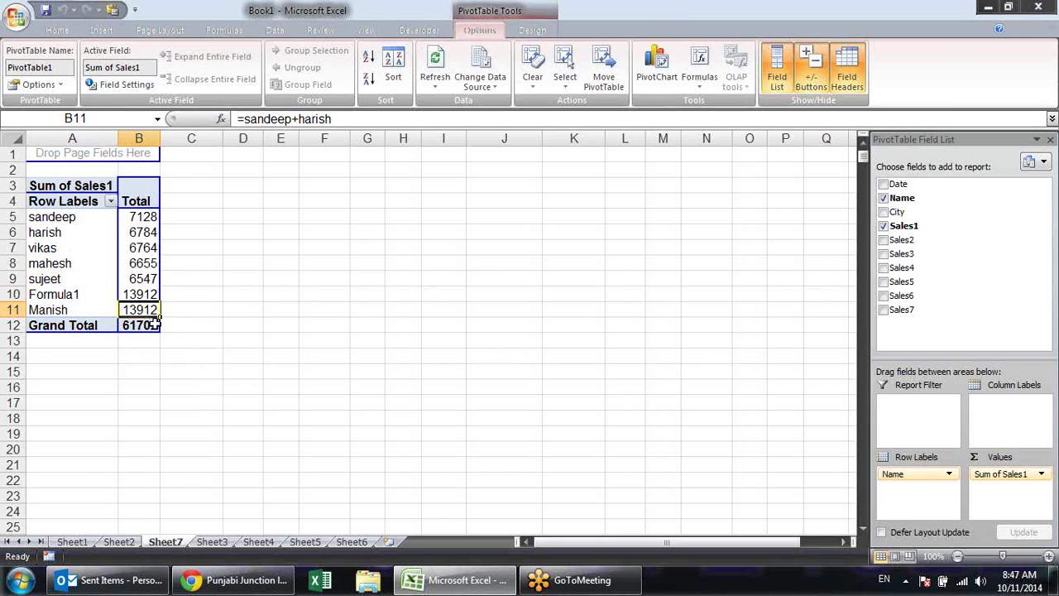
drag(153, 312, 156, 326)
click(154, 326)
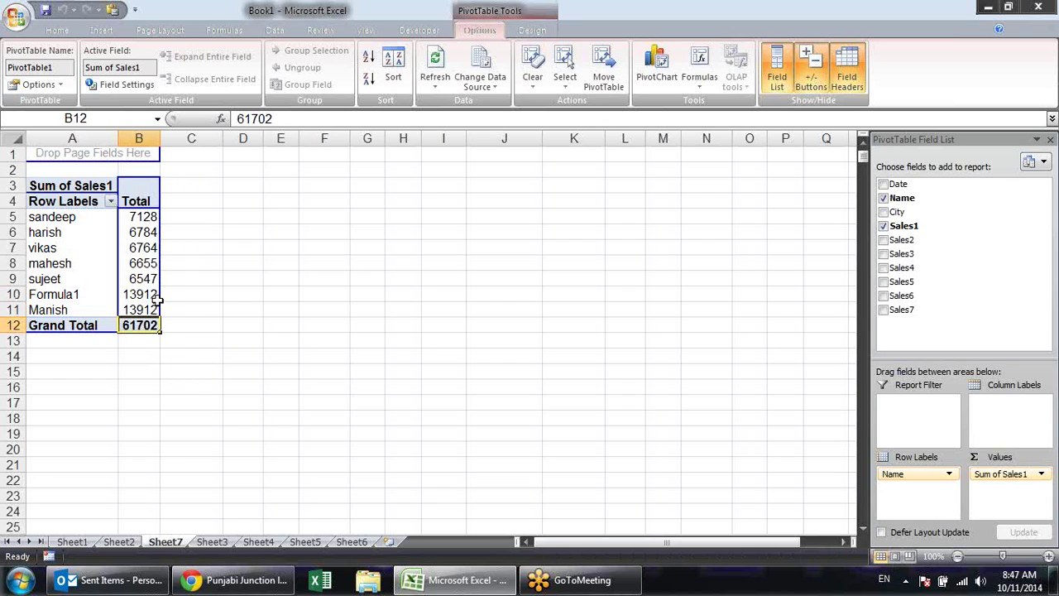
drag(153, 297, 140, 309)
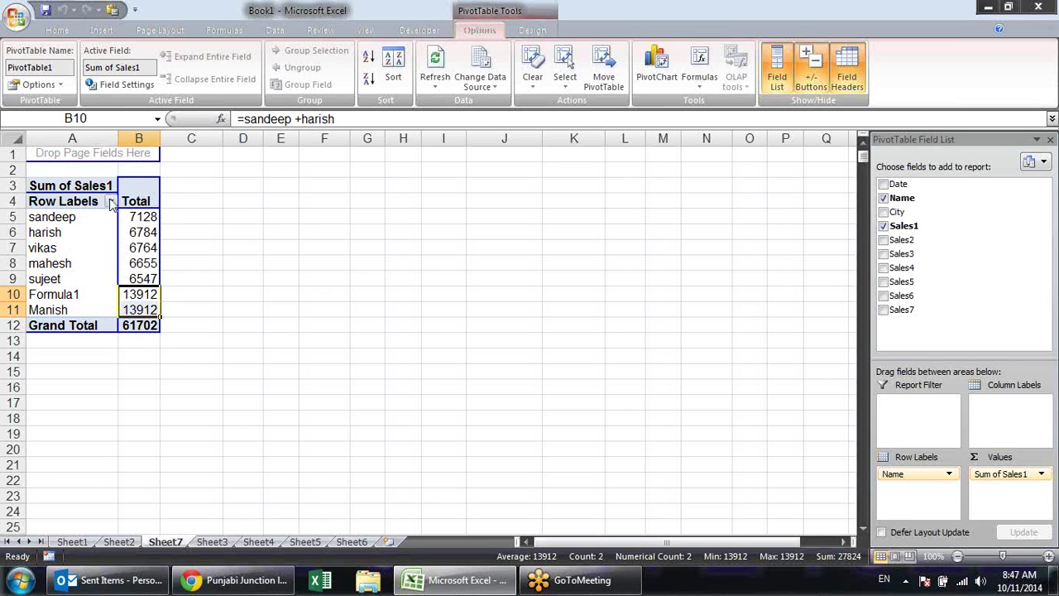
Filter out Formula1, sandeep and harish, leaving four names with a 33878 Grand Total
click(112, 204)
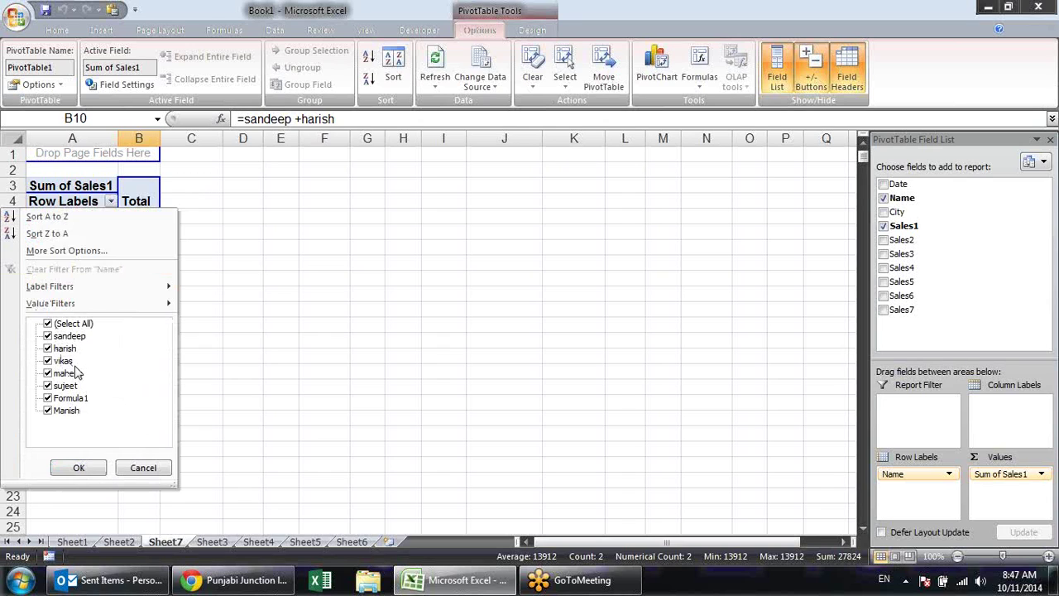
click(48, 399)
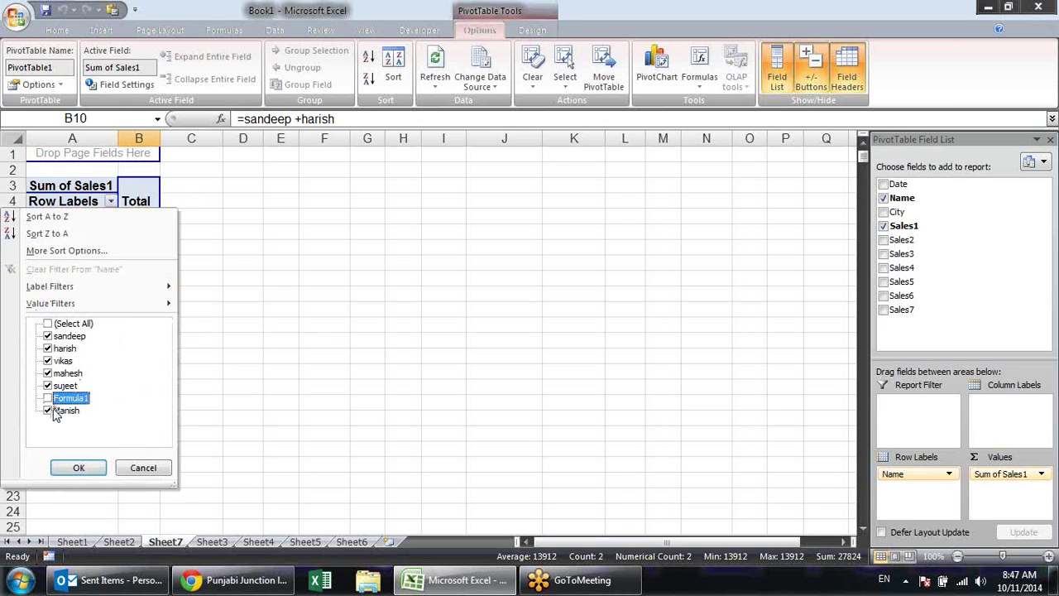
click(56, 336)
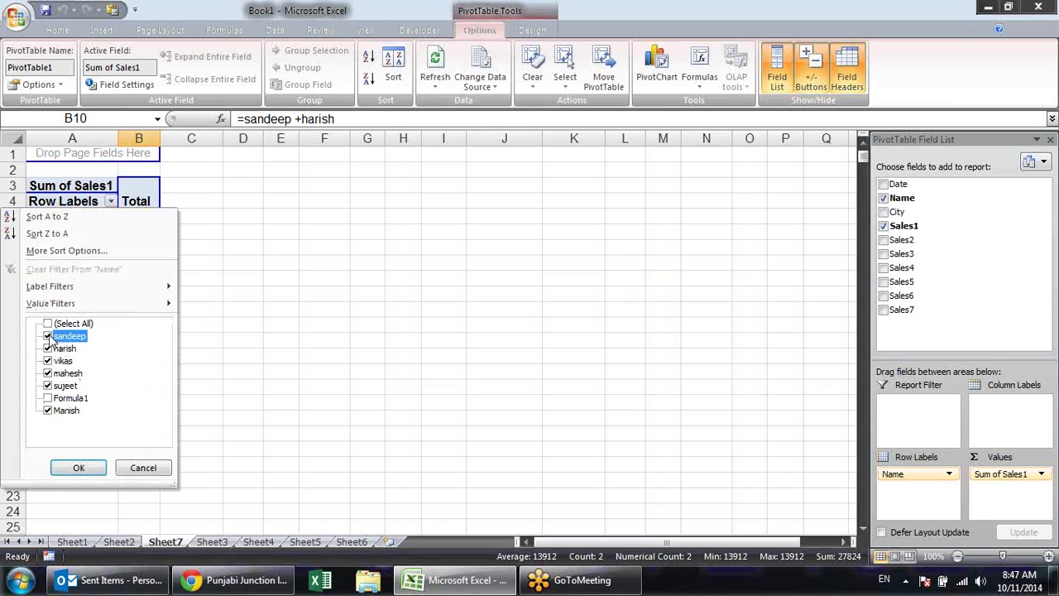
click(58, 348)
click(80, 468)
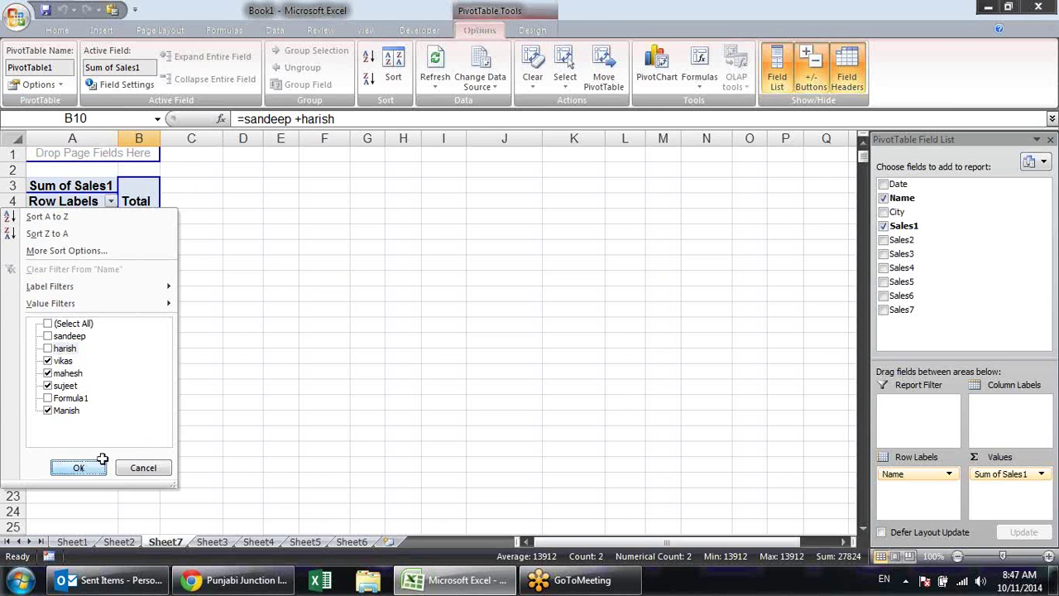
drag(146, 232, 146, 279)
click(191, 309)
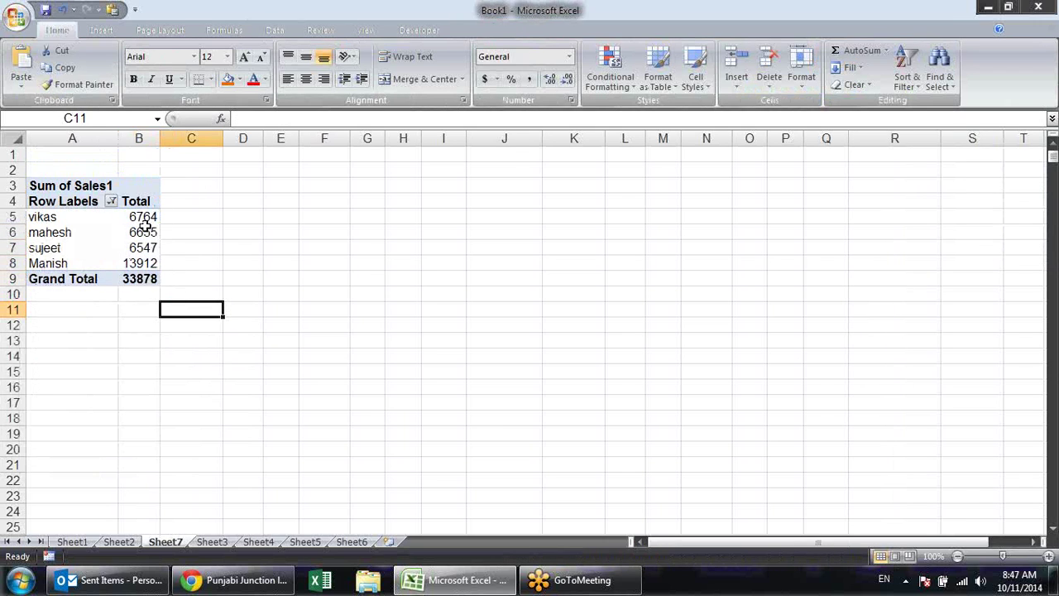
drag(145, 222, 143, 263)
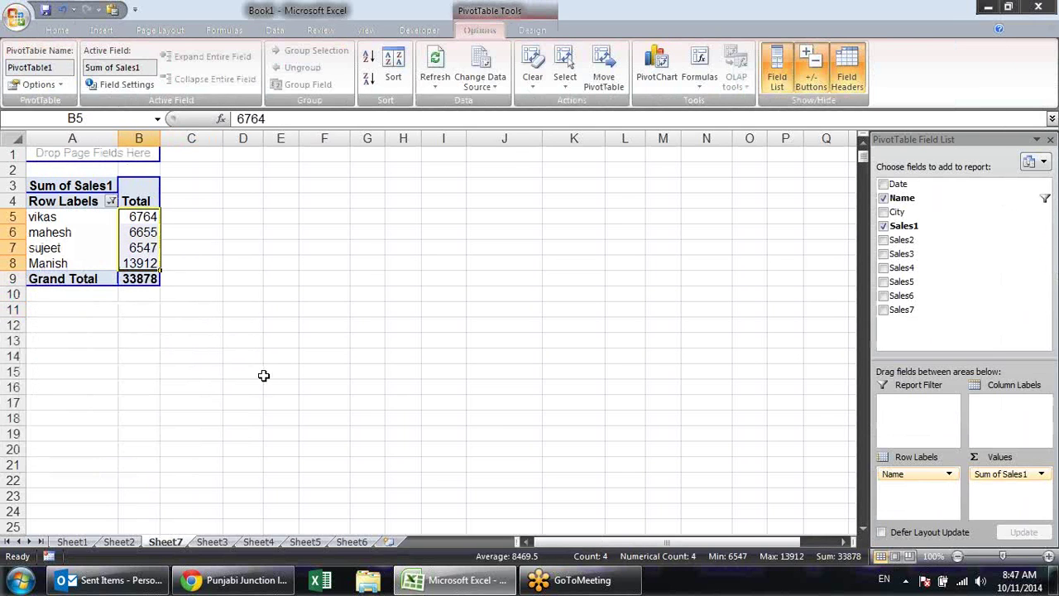
Delete the Formula1 and Manish calculated items from the Name field
click(218, 296)
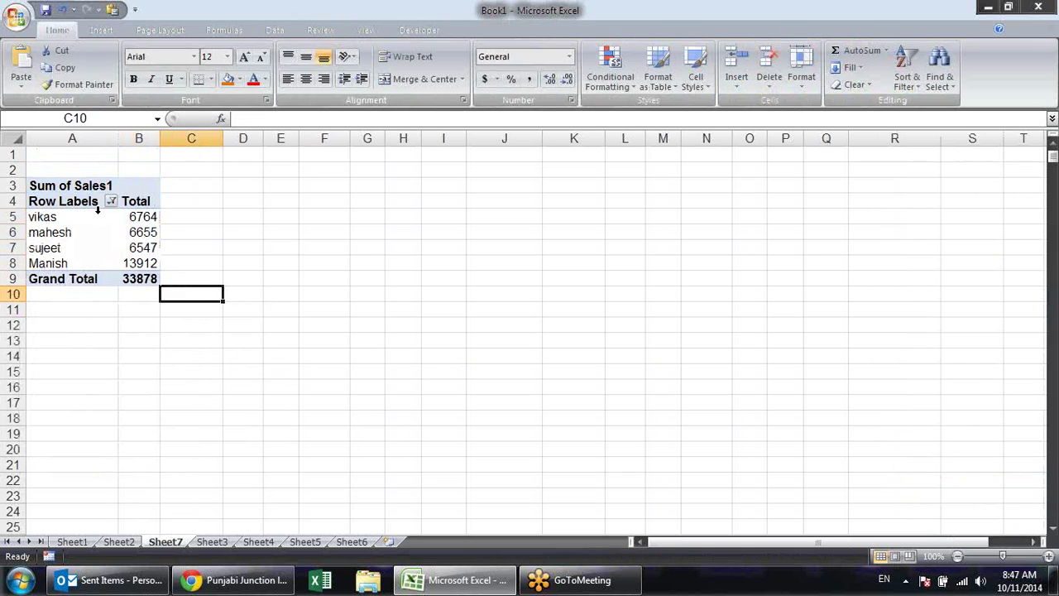
click(107, 219)
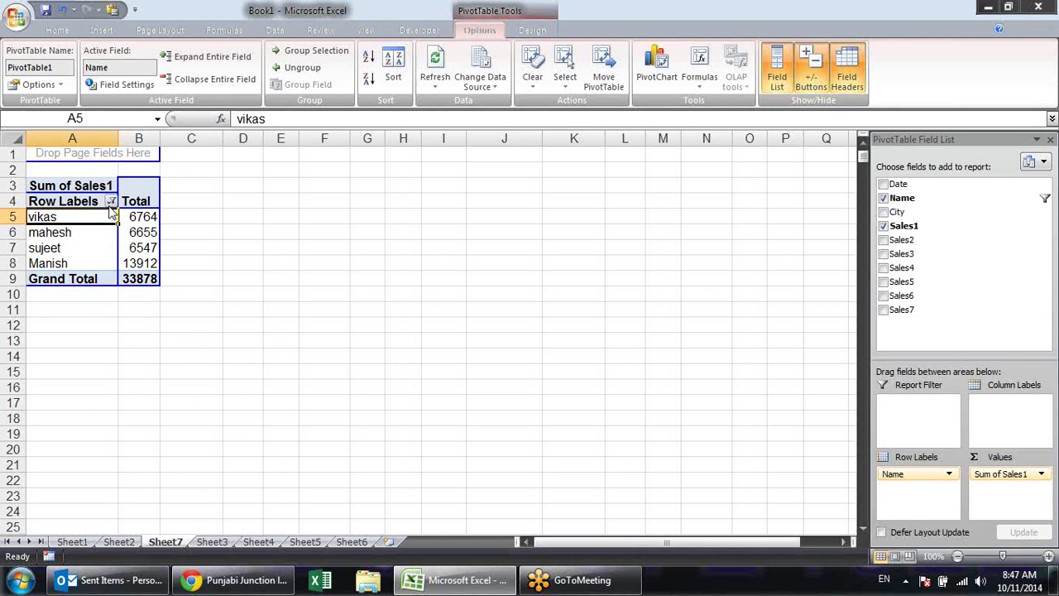
click(699, 70)
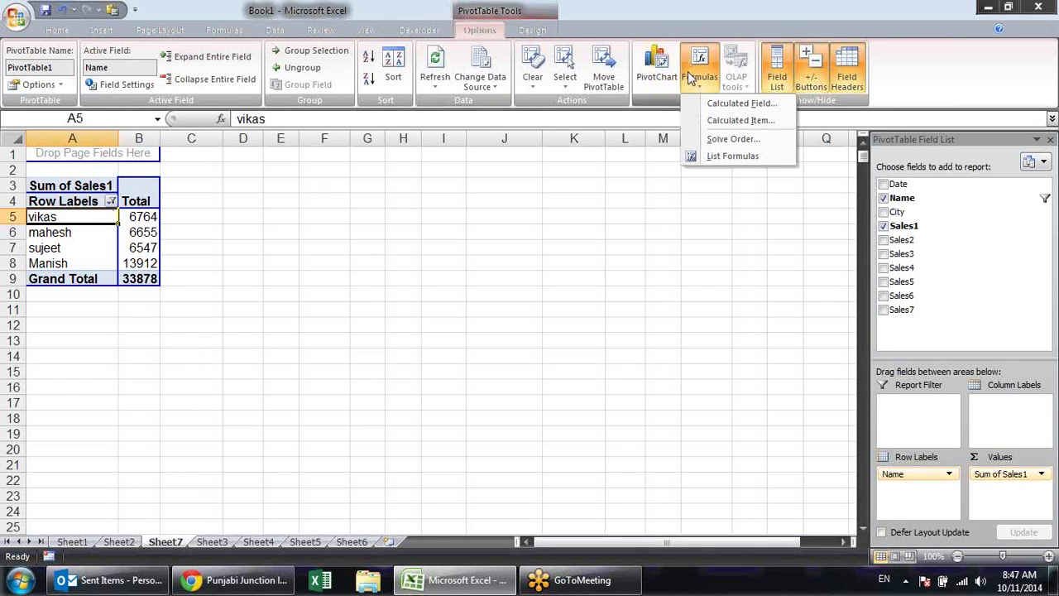
click(726, 123)
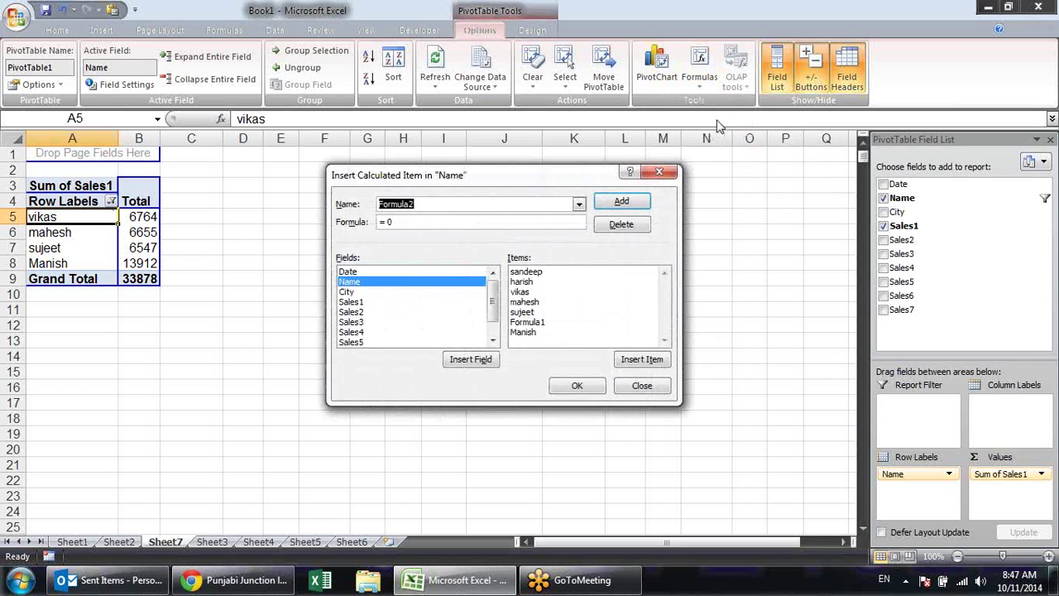
click(579, 204)
click(543, 334)
click(542, 325)
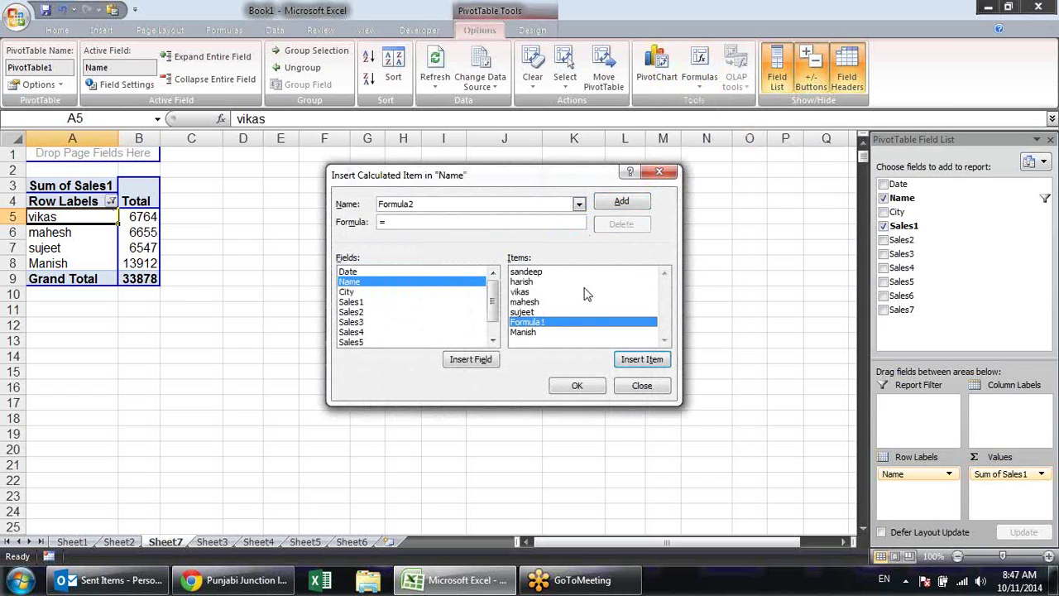
click(579, 203)
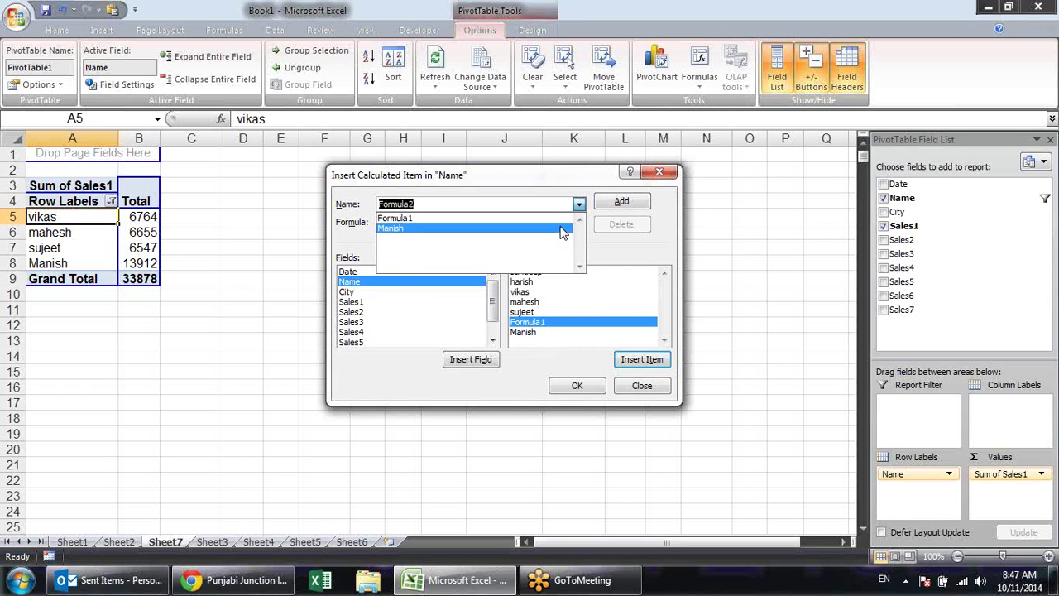
click(561, 228)
click(618, 225)
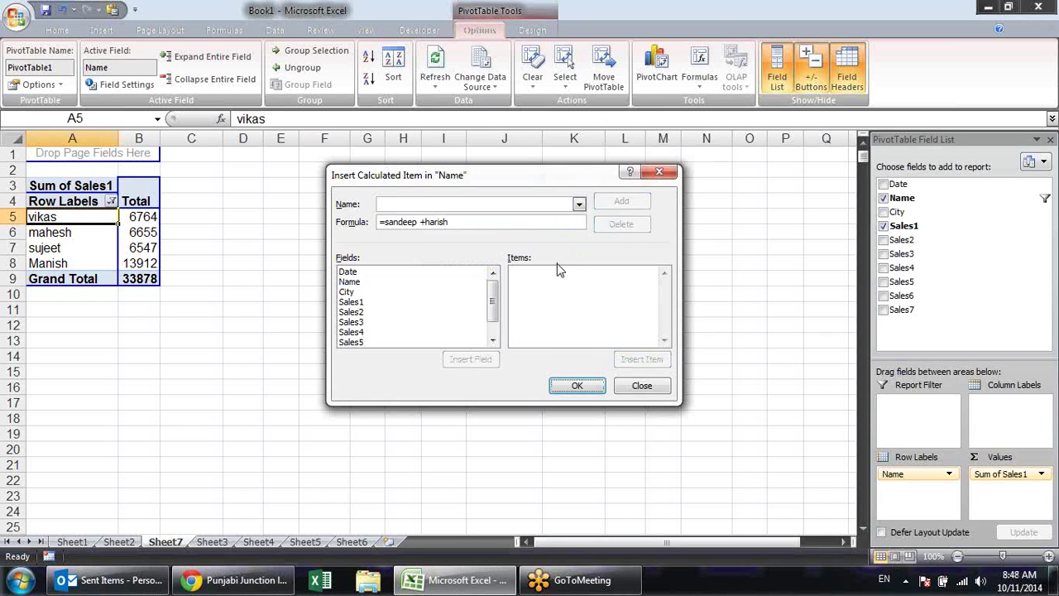
click(580, 203)
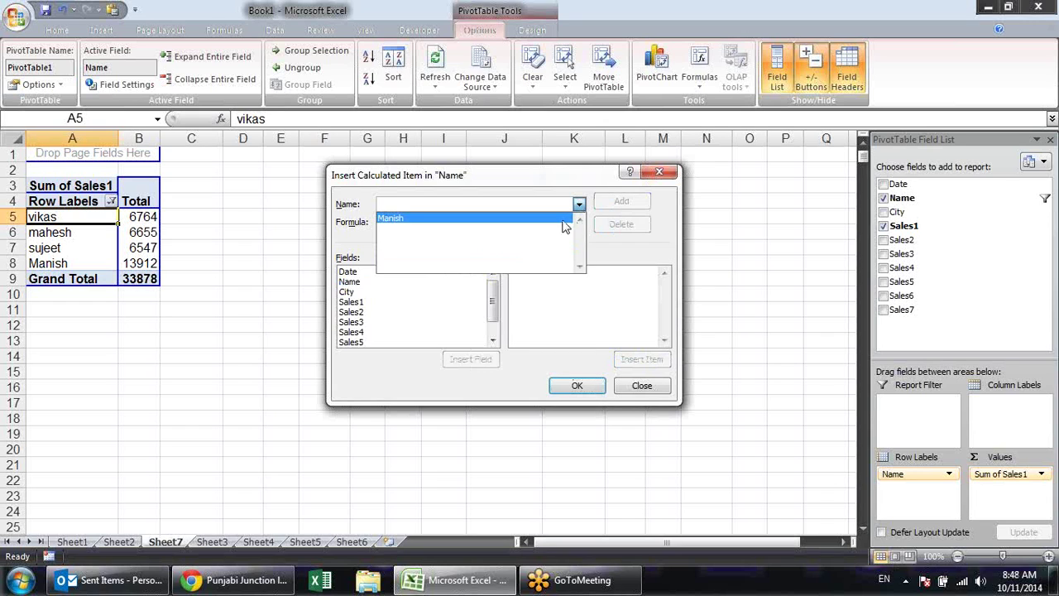
click(568, 217)
click(605, 230)
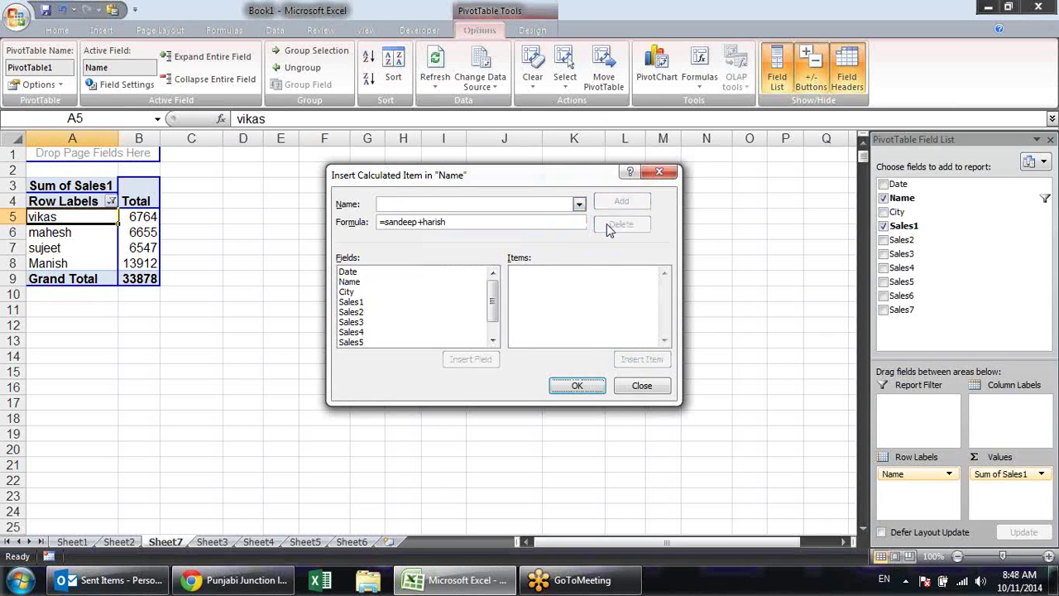
click(597, 390)
Show all five names again and break each name's Sales1 down by City
click(232, 255)
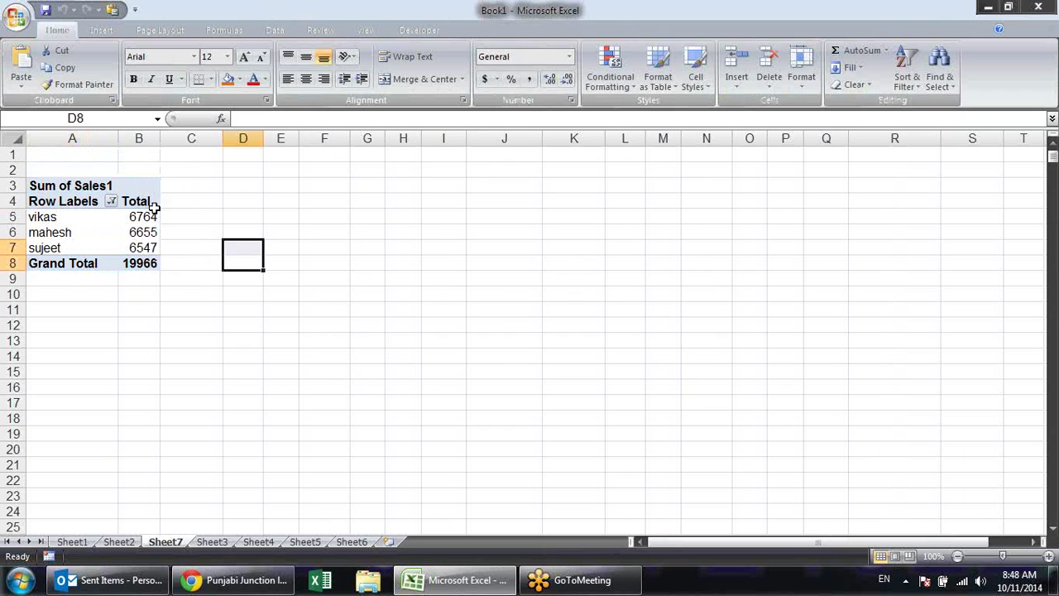
click(110, 202)
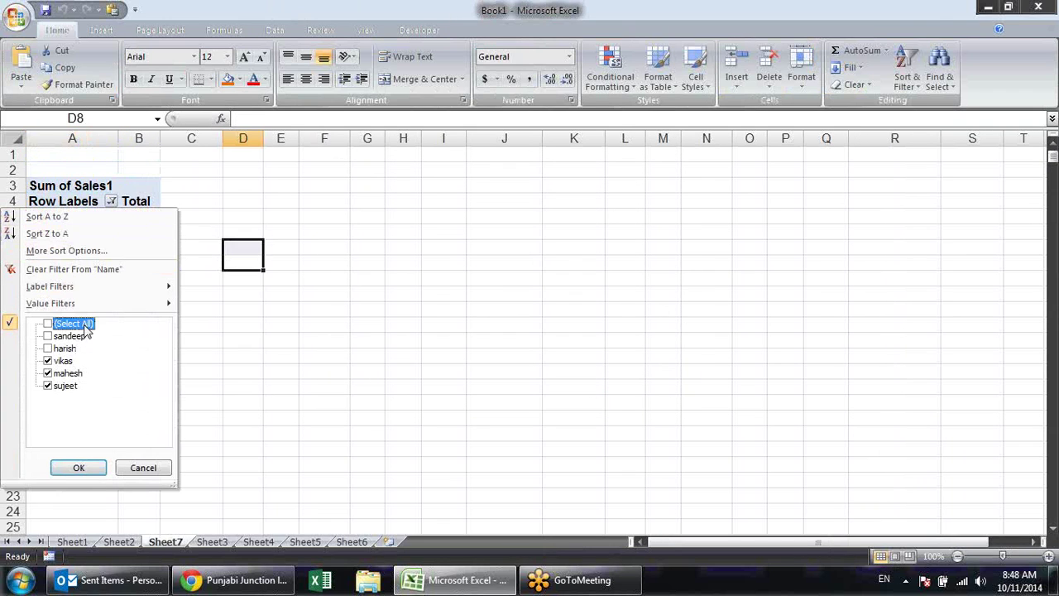
click(78, 467)
click(469, 252)
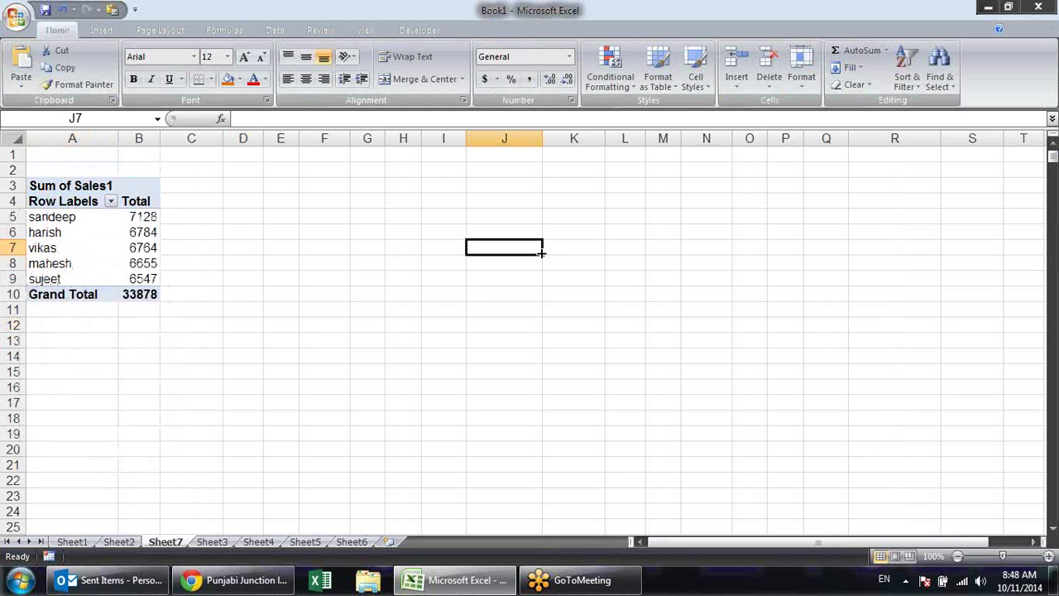
click(137, 247)
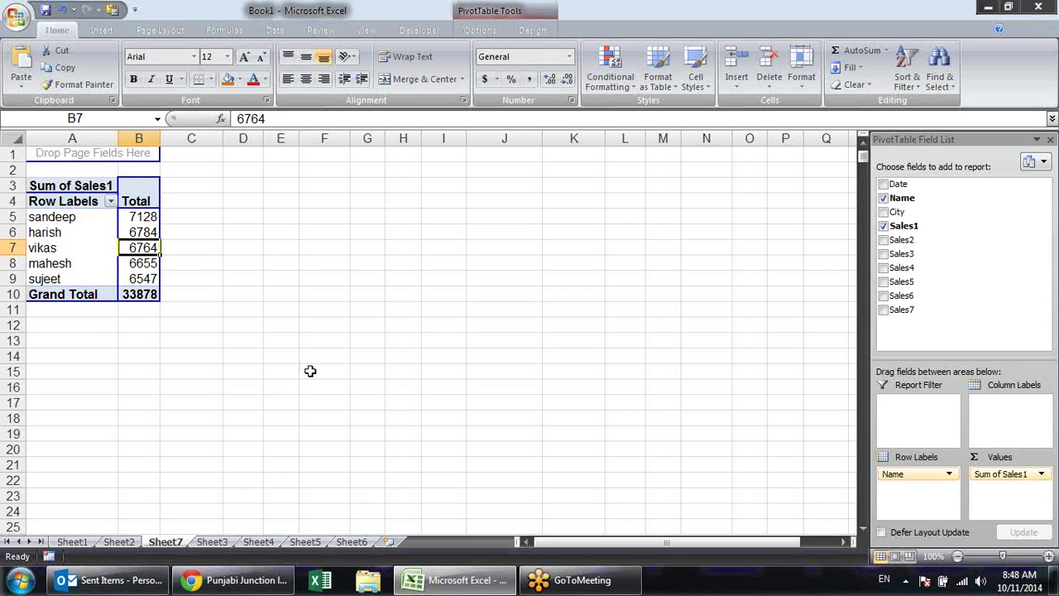
mouse_move(930, 213)
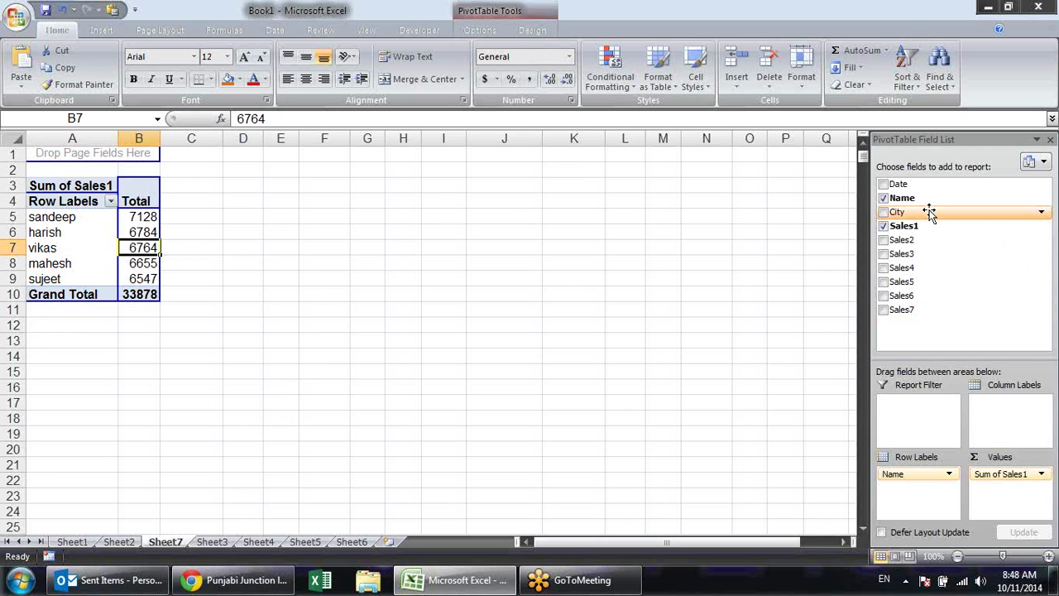
click(892, 212)
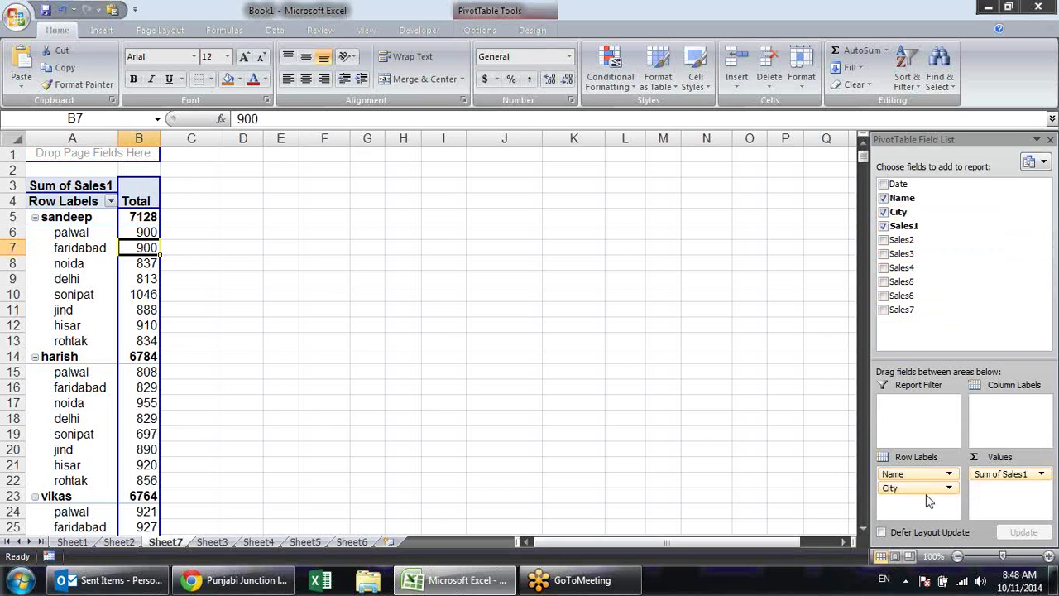
Drop City from Row Labels and add Sales2, Sales3, Sales4, Sales5, Sales6 and Sales7 sums
drag(925, 489, 735, 326)
click(883, 239)
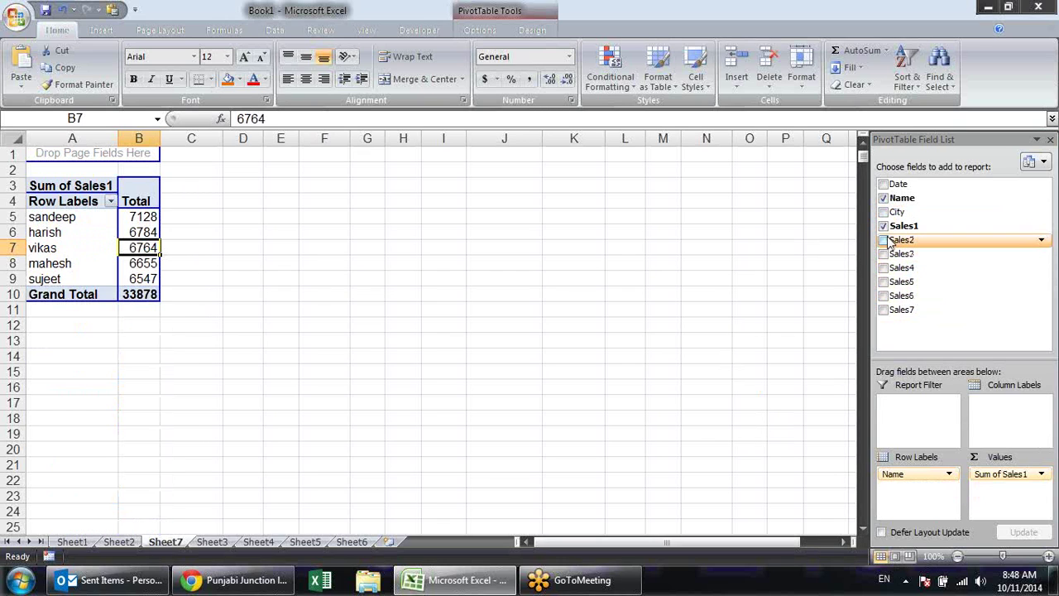
click(883, 253)
click(882, 267)
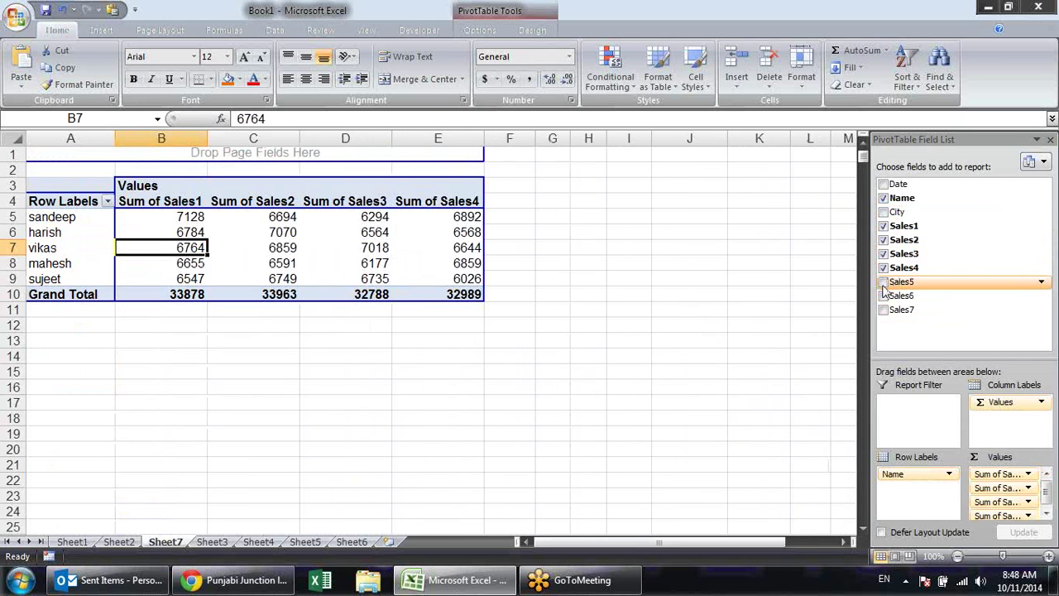
click(883, 281)
click(883, 295)
click(883, 309)
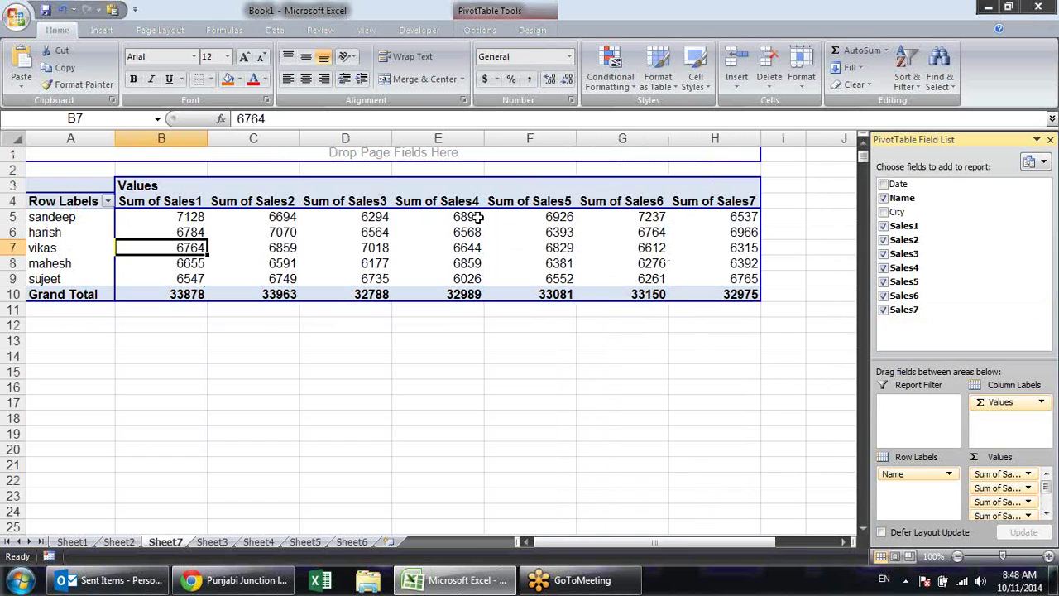
mouse_move(960, 212)
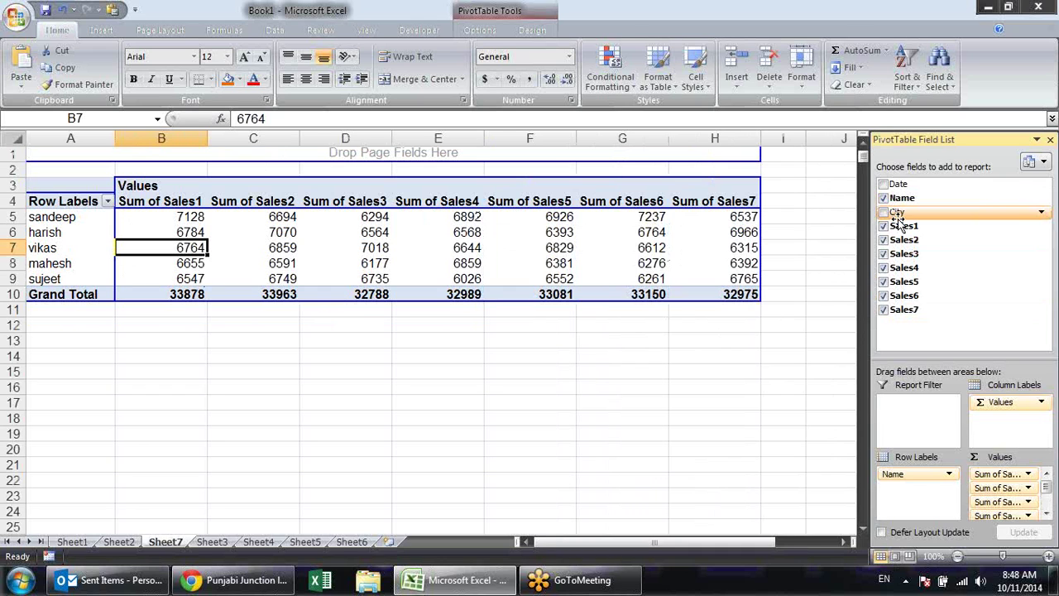
Add City and move it via Column Labels into the Report Filter, set to (All)
click(882, 212)
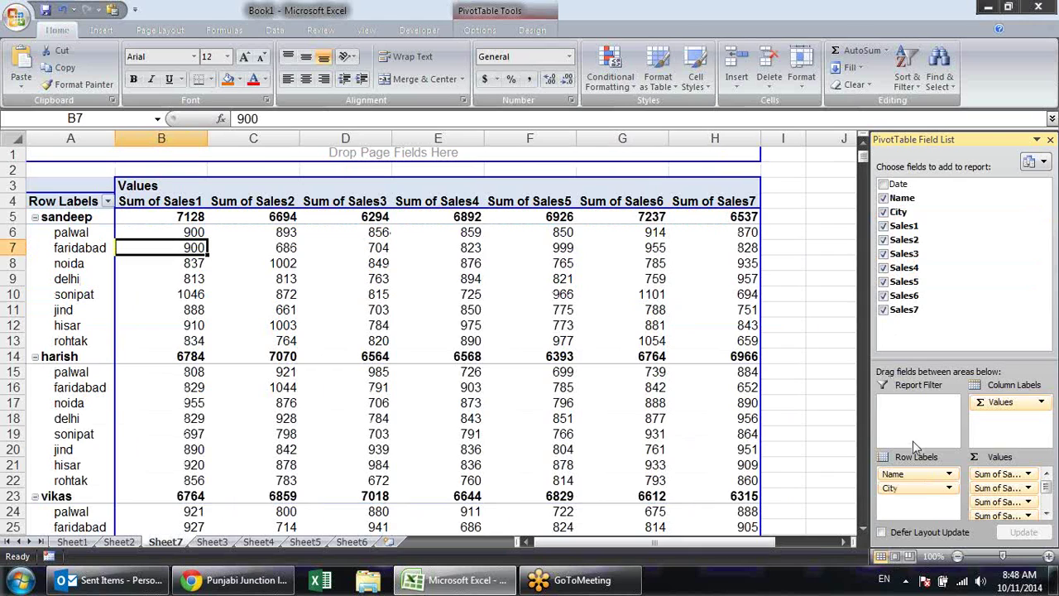
drag(917, 490, 1032, 424)
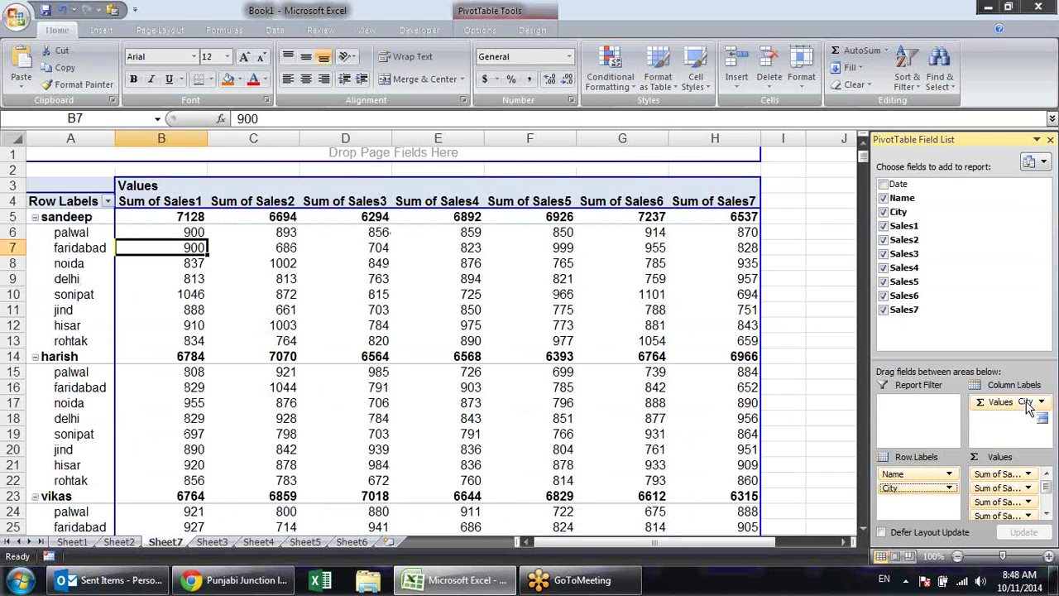
drag(1032, 423, 1029, 419)
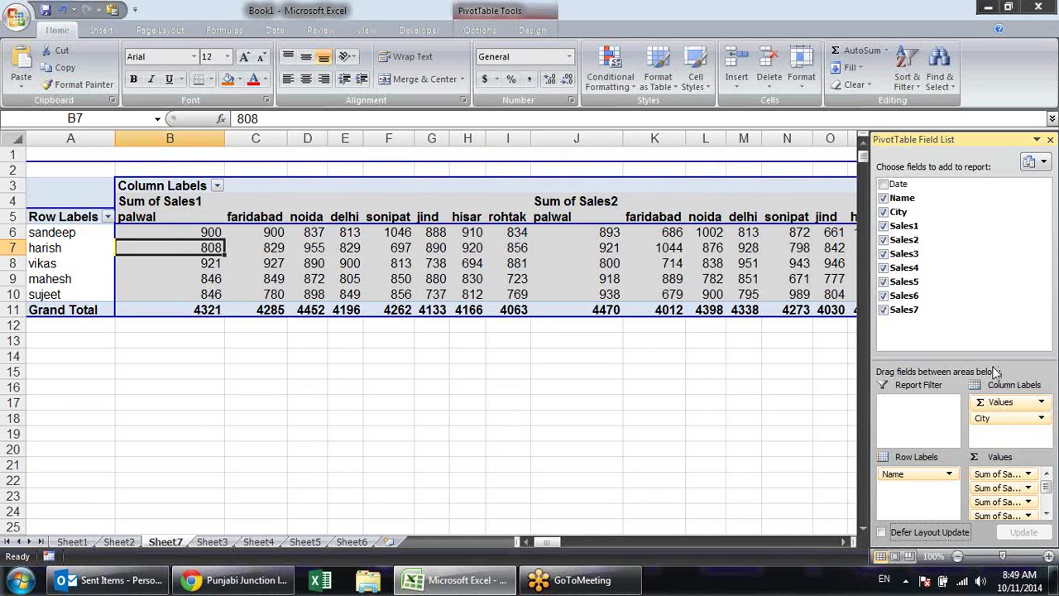
mouse_move(1003, 420)
mouse_down()
mouse_move(899, 421)
mouse_move(931, 422)
mouse_up()
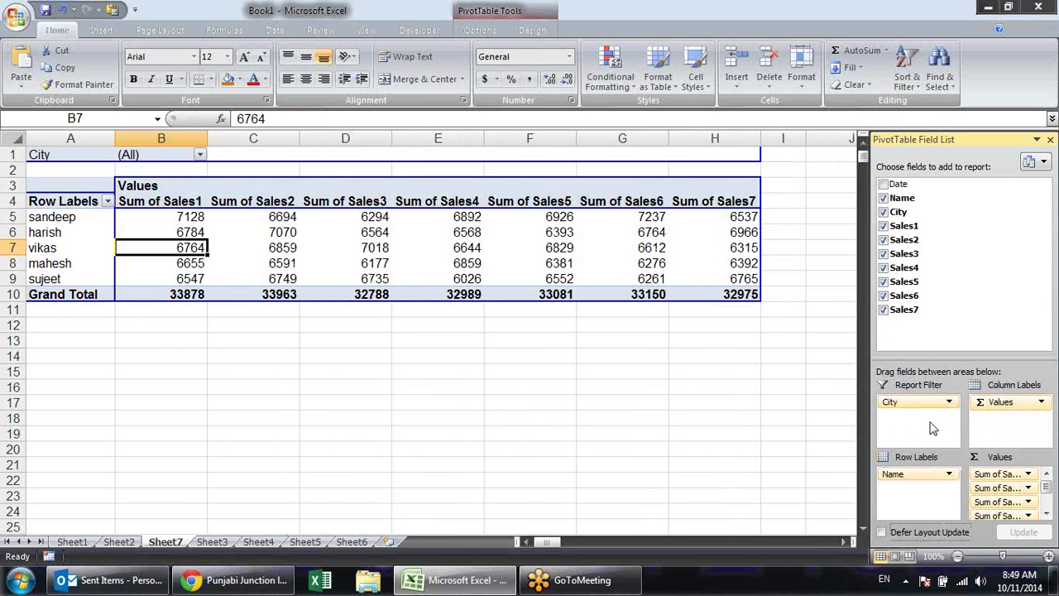
click(200, 155)
click(86, 184)
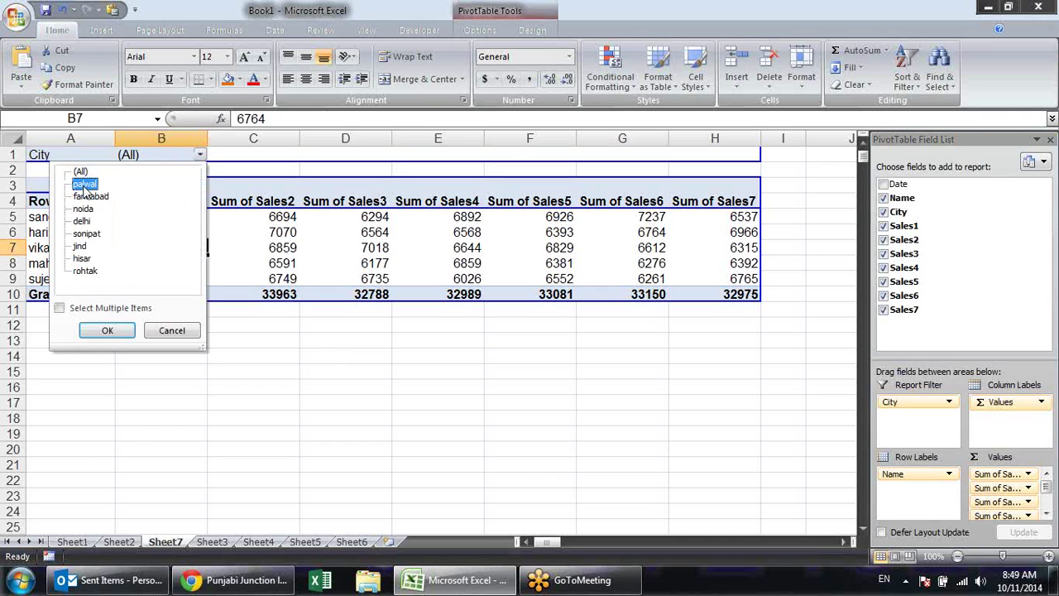
click(108, 331)
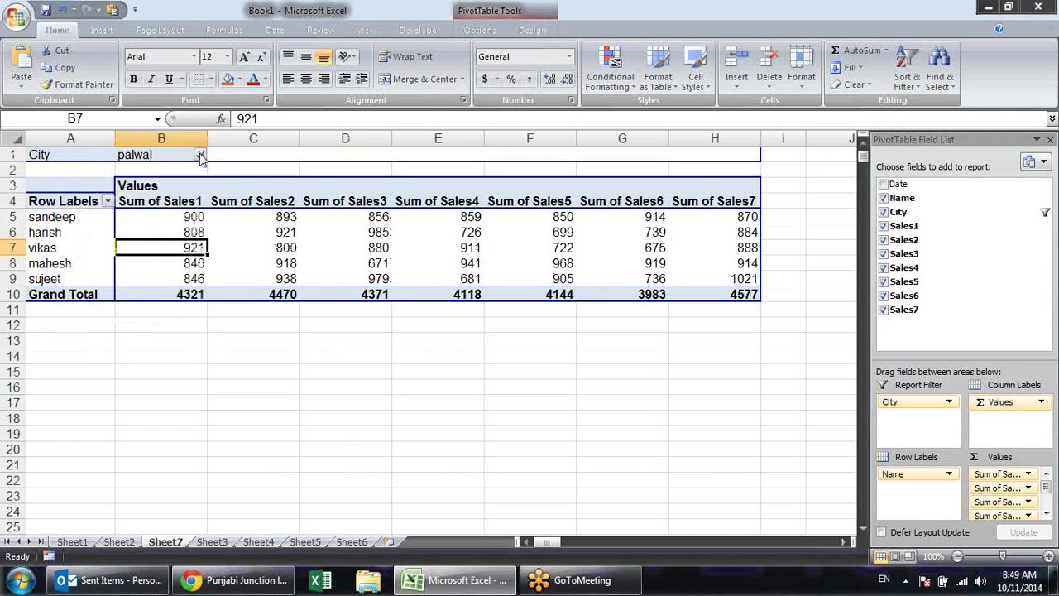
click(200, 155)
click(91, 196)
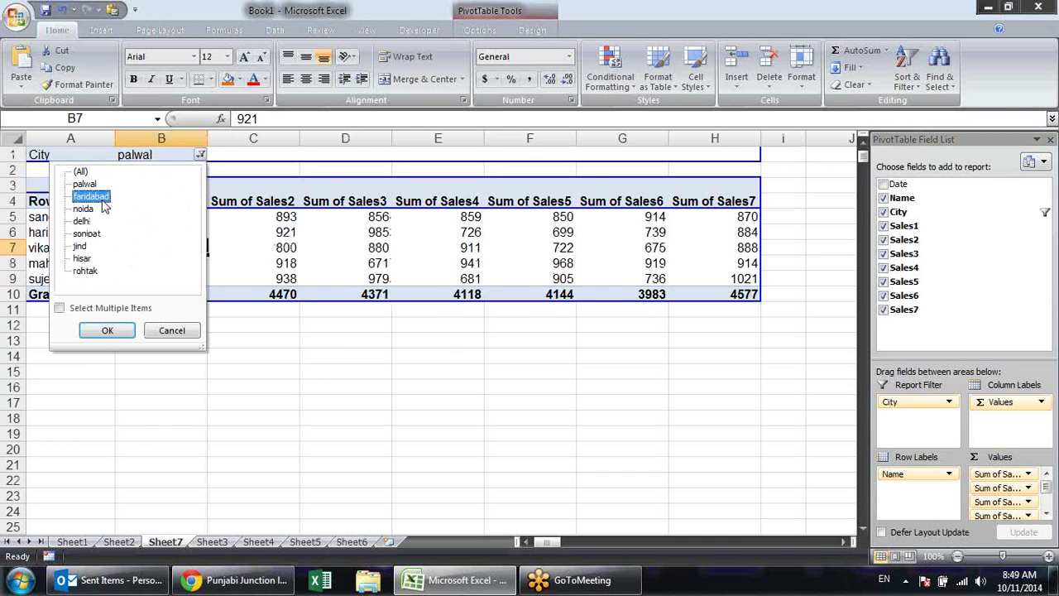
click(107, 331)
click(201, 155)
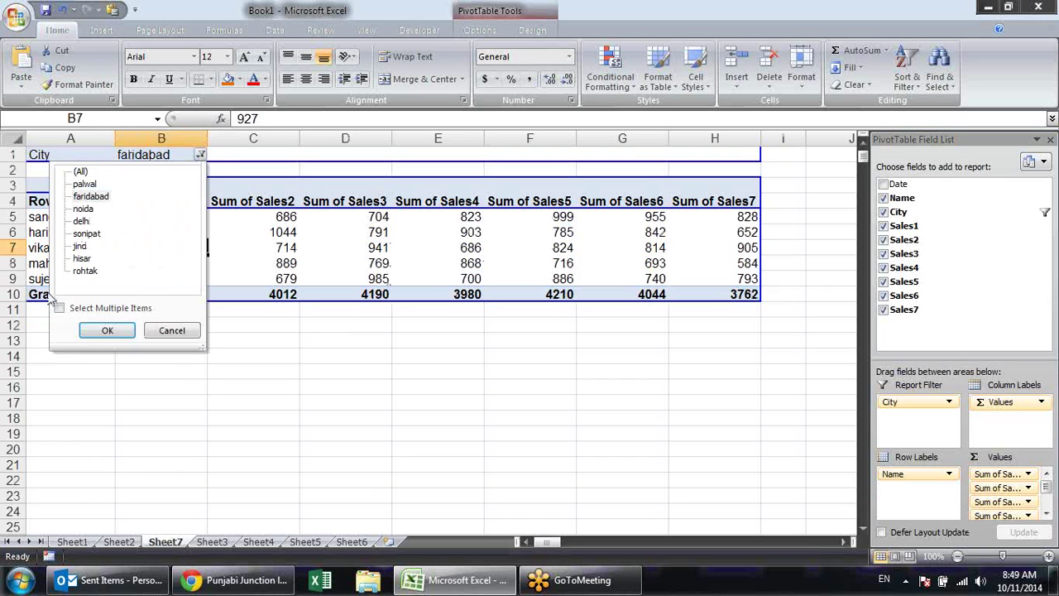
click(59, 308)
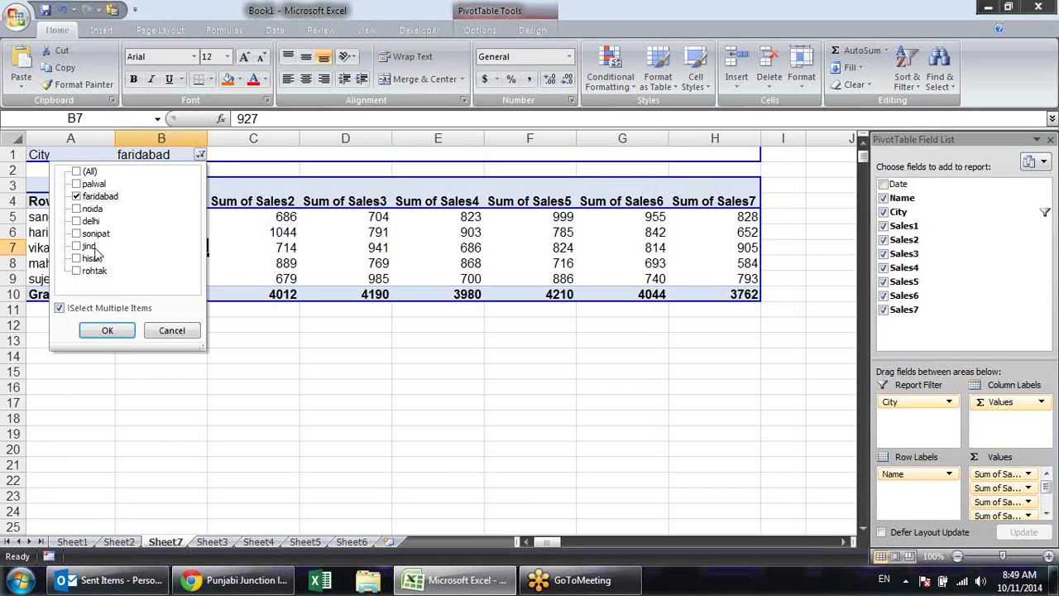
click(77, 210)
click(91, 332)
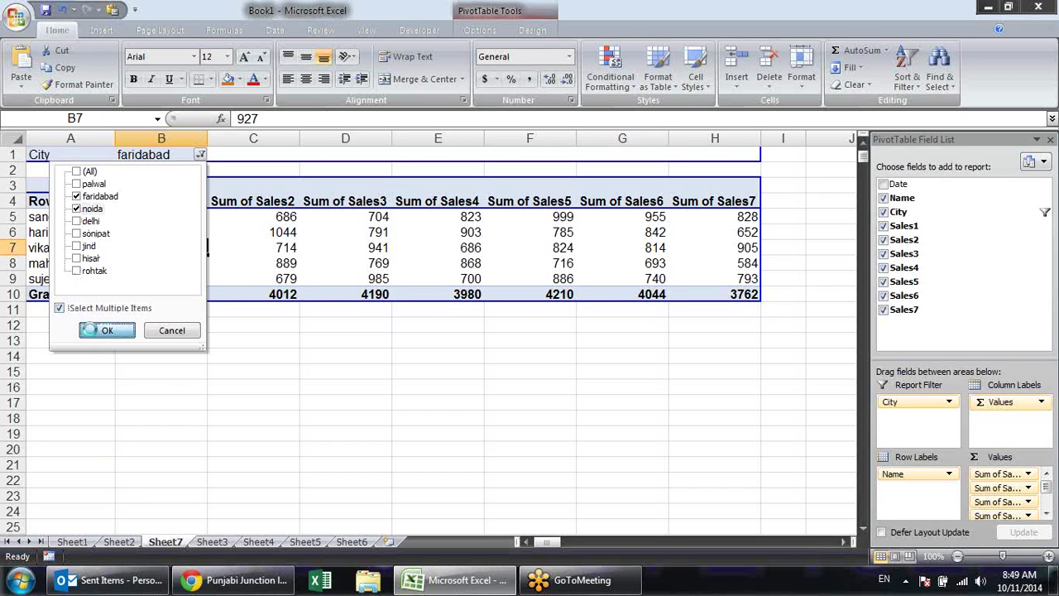
click(207, 156)
click(85, 172)
click(115, 330)
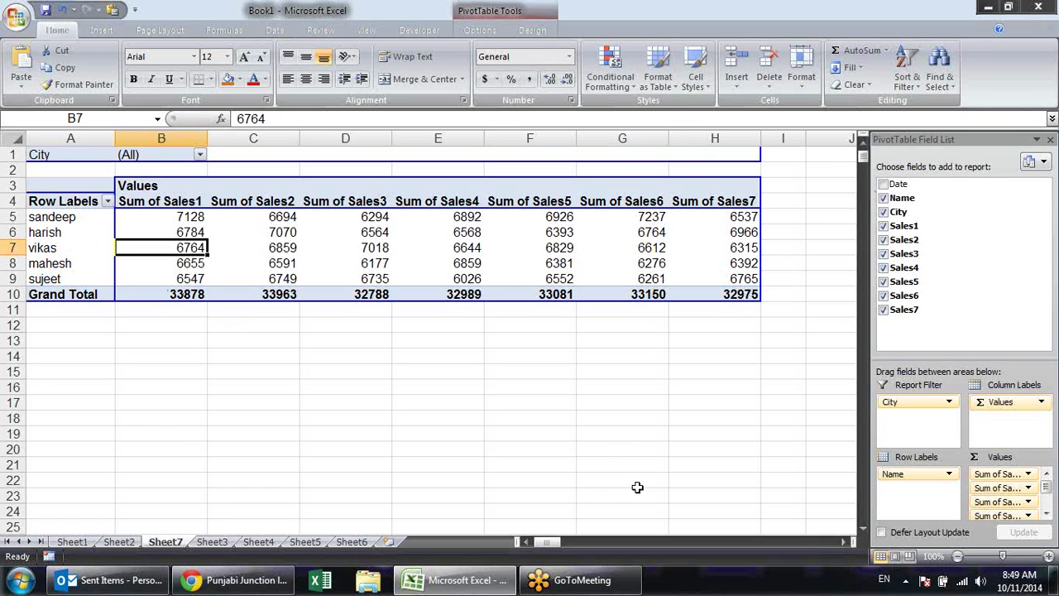
click(166, 158)
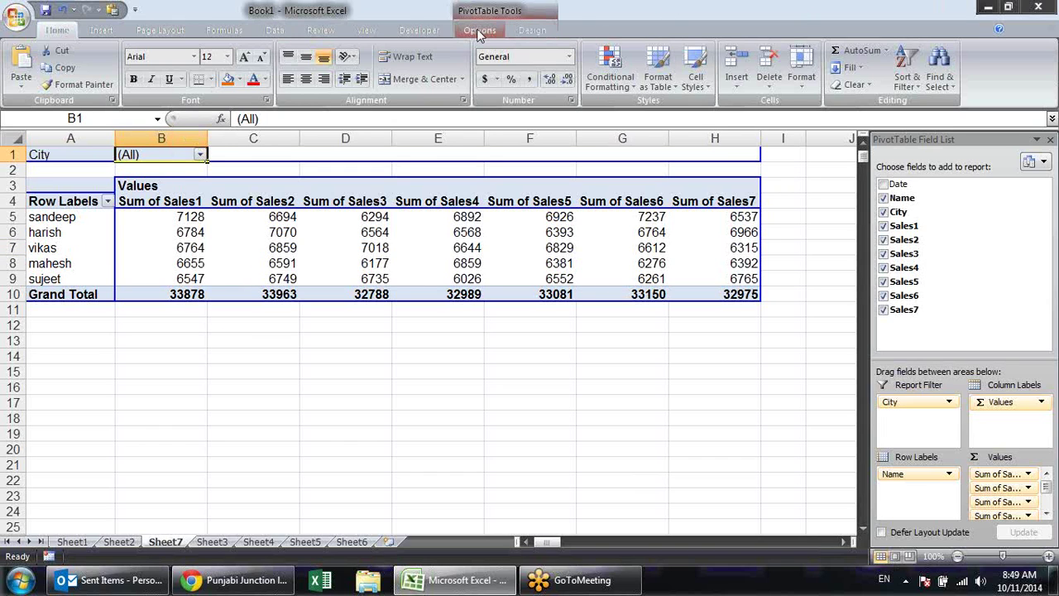
click(478, 31)
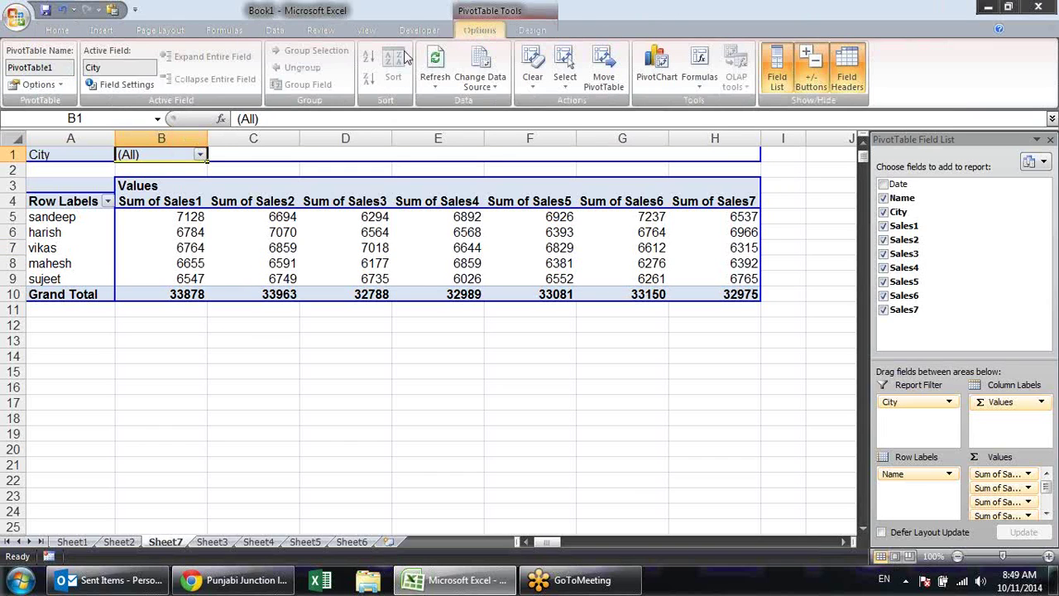
click(63, 86)
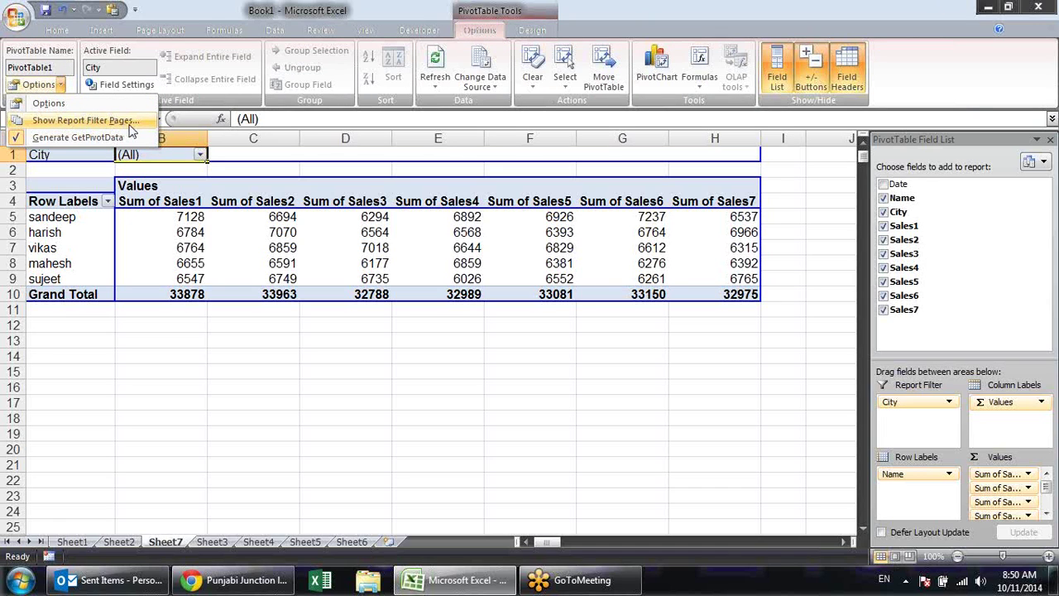
click(99, 121)
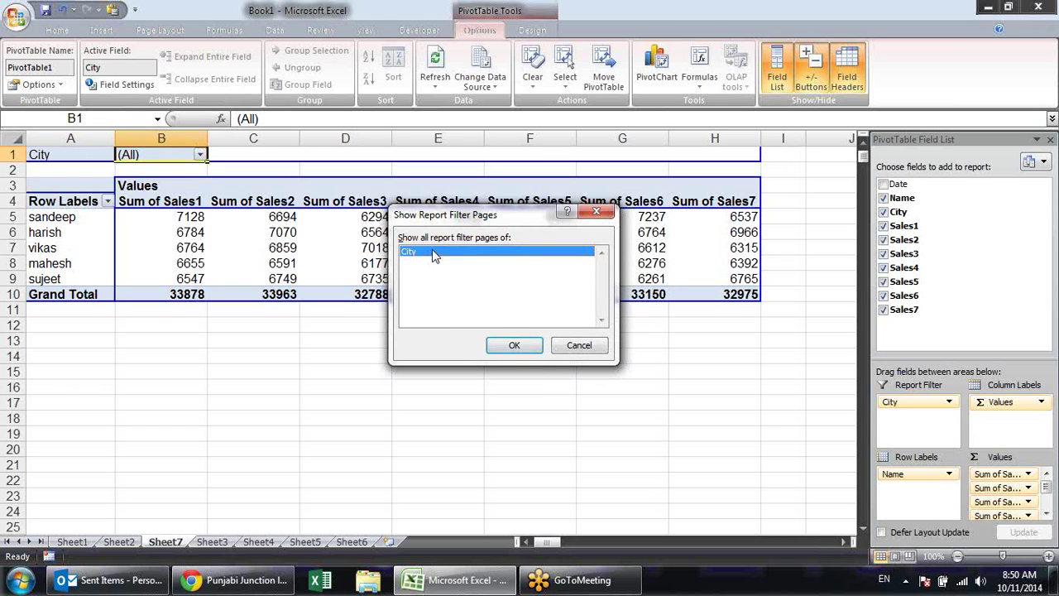
click(514, 347)
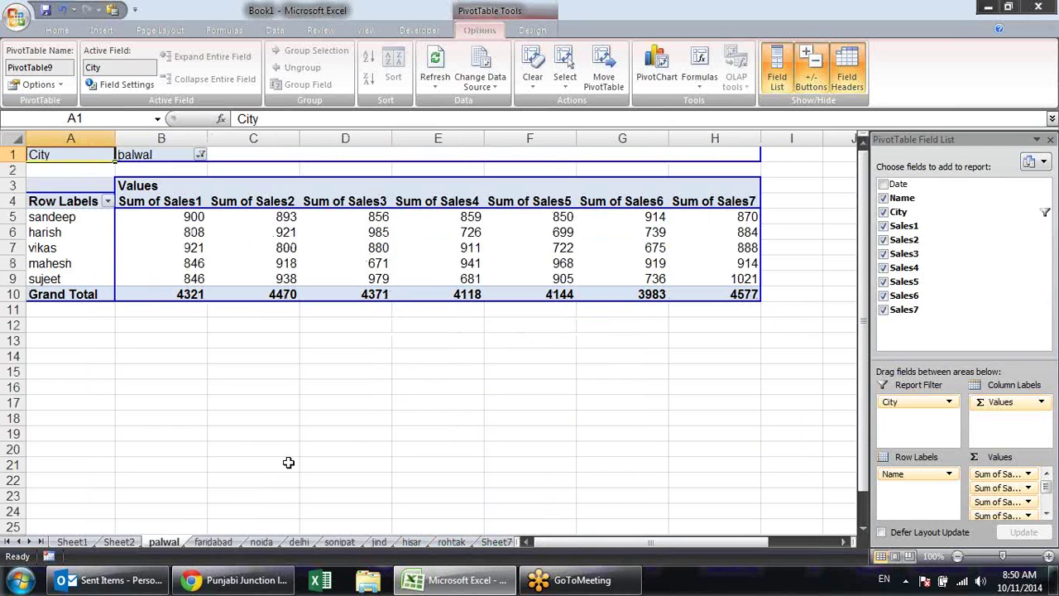
click(208, 542)
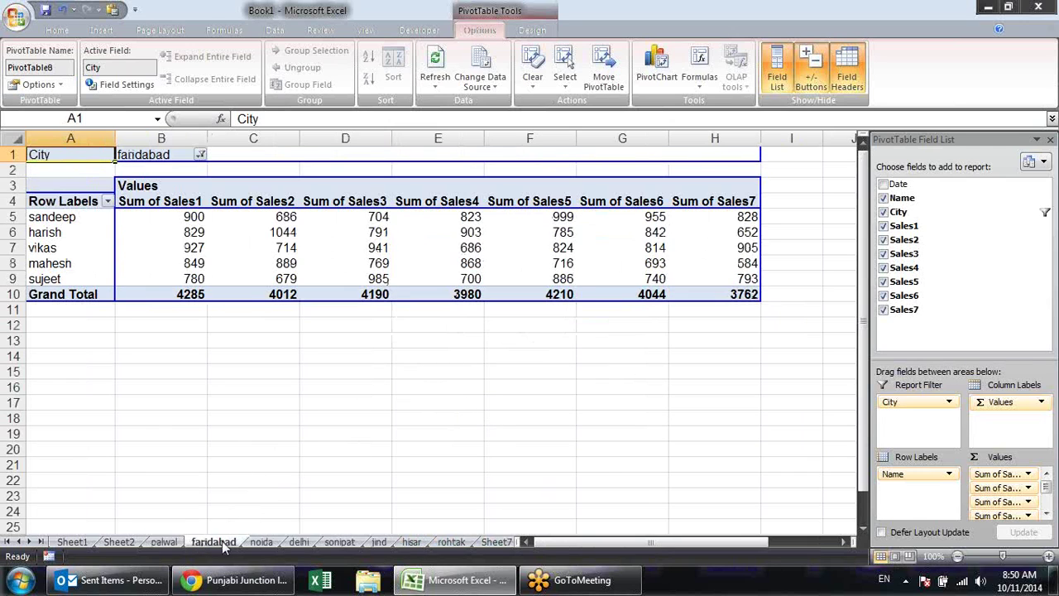
click(255, 542)
click(298, 542)
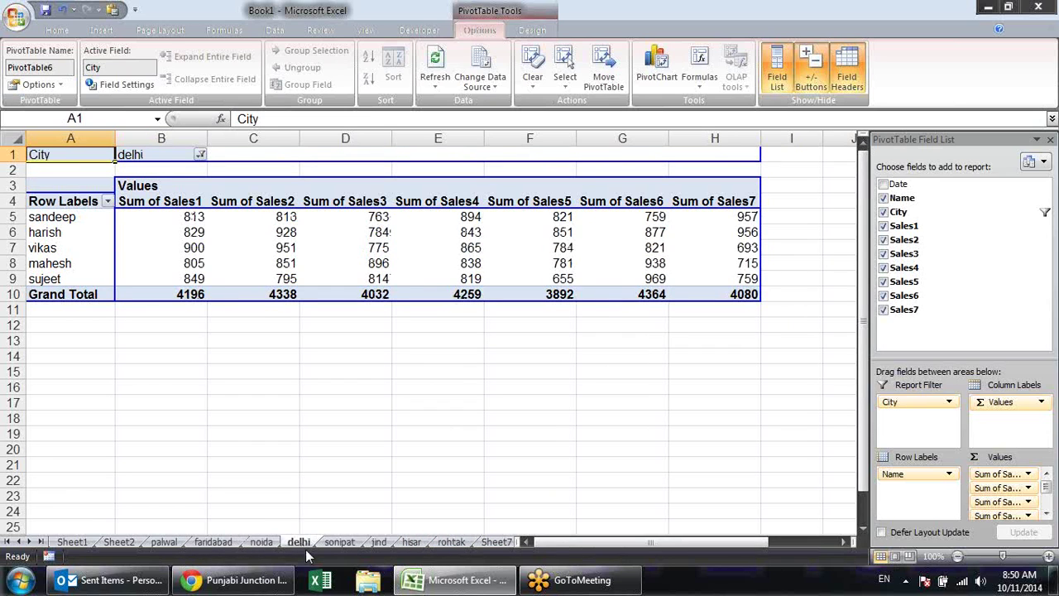
click(335, 542)
click(379, 543)
click(412, 544)
click(453, 542)
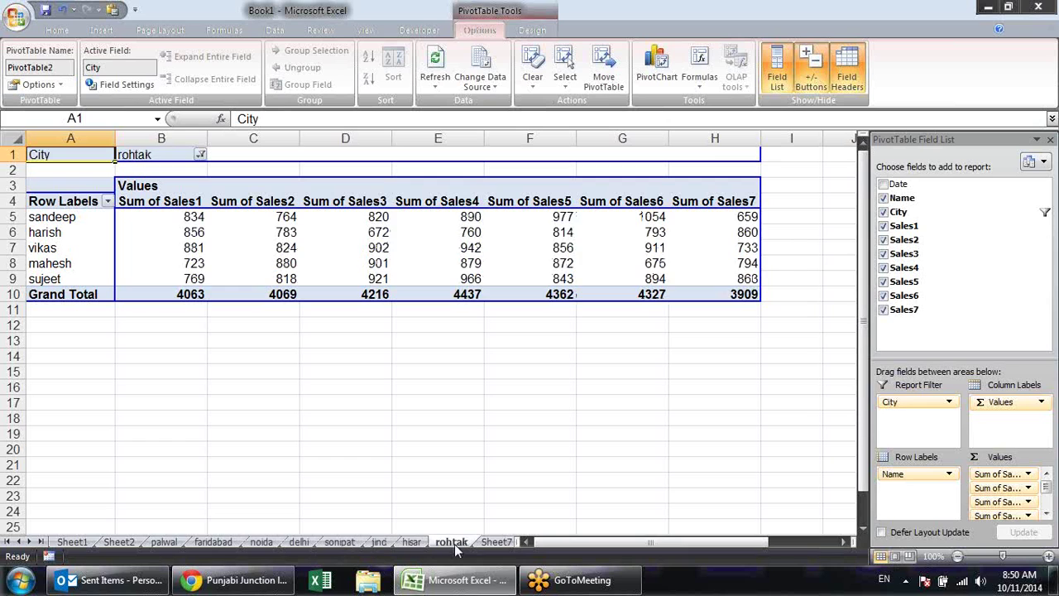
click(496, 542)
drag(521, 541, 680, 541)
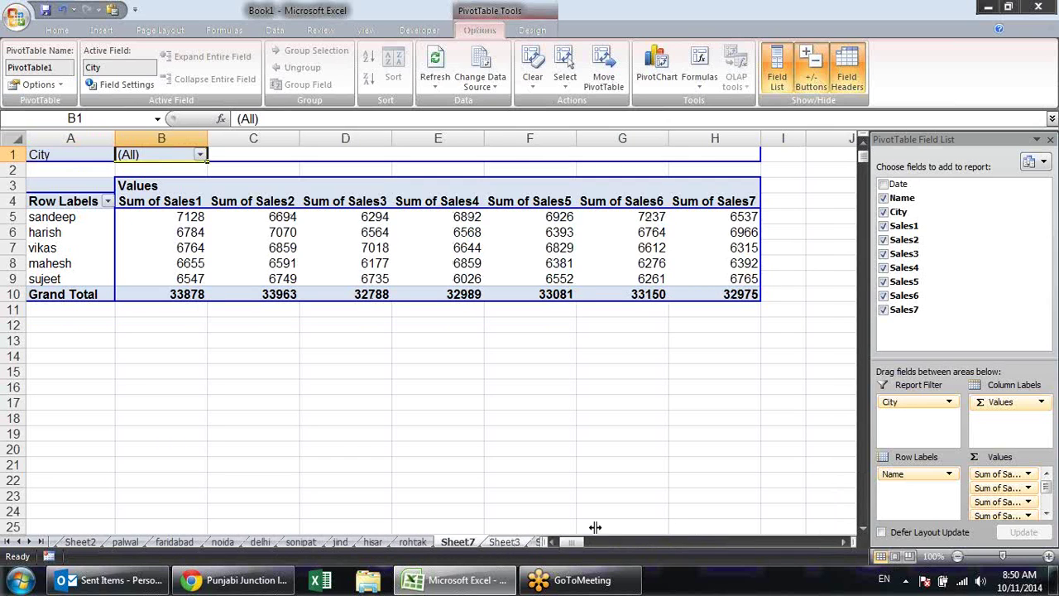
click(413, 542)
click(373, 541)
click(341, 542)
click(306, 542)
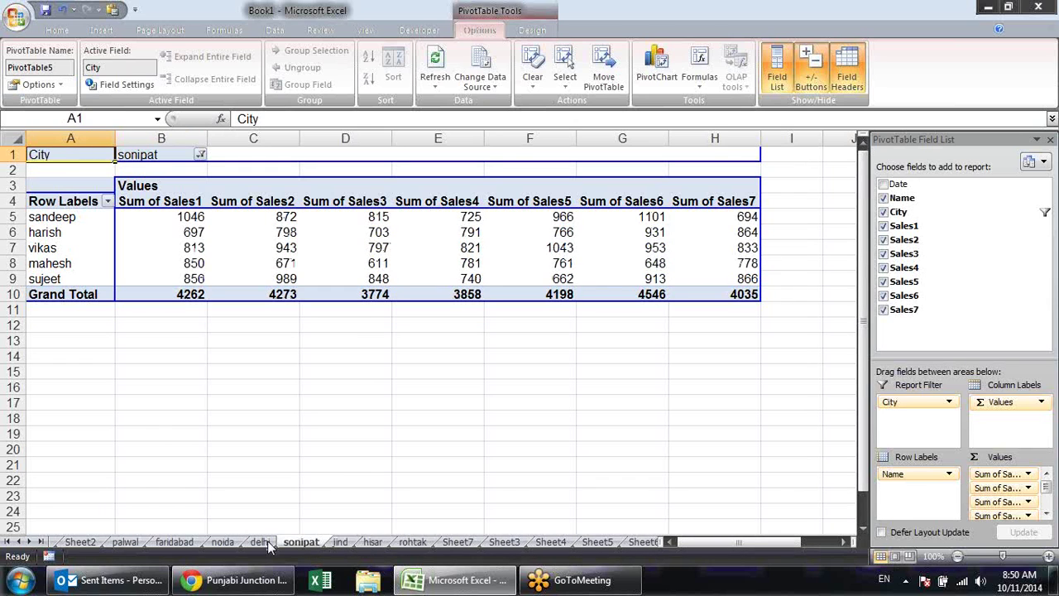
click(121, 541)
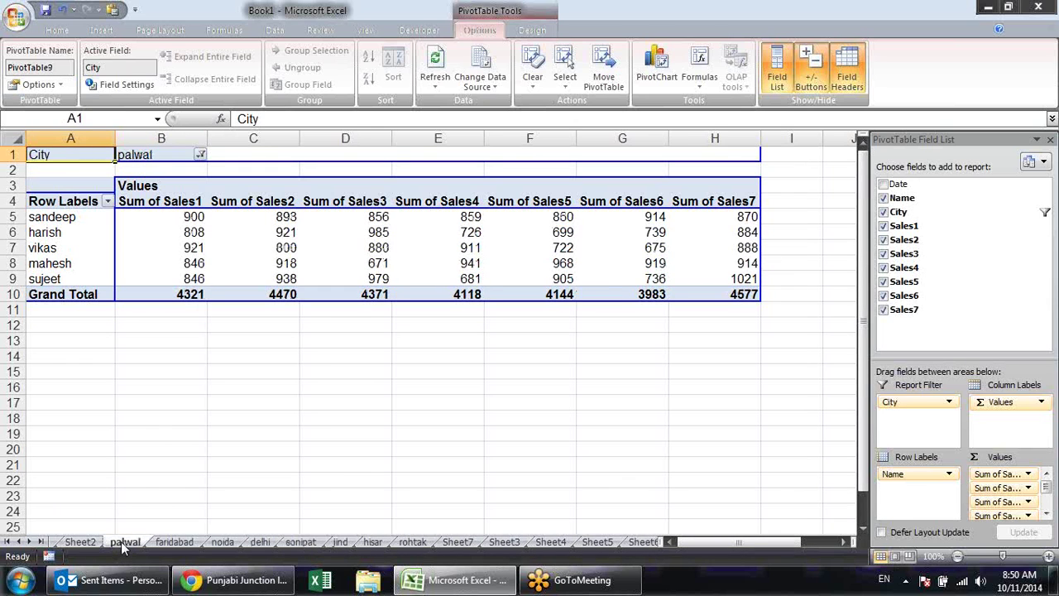
ctrl+click(413, 542)
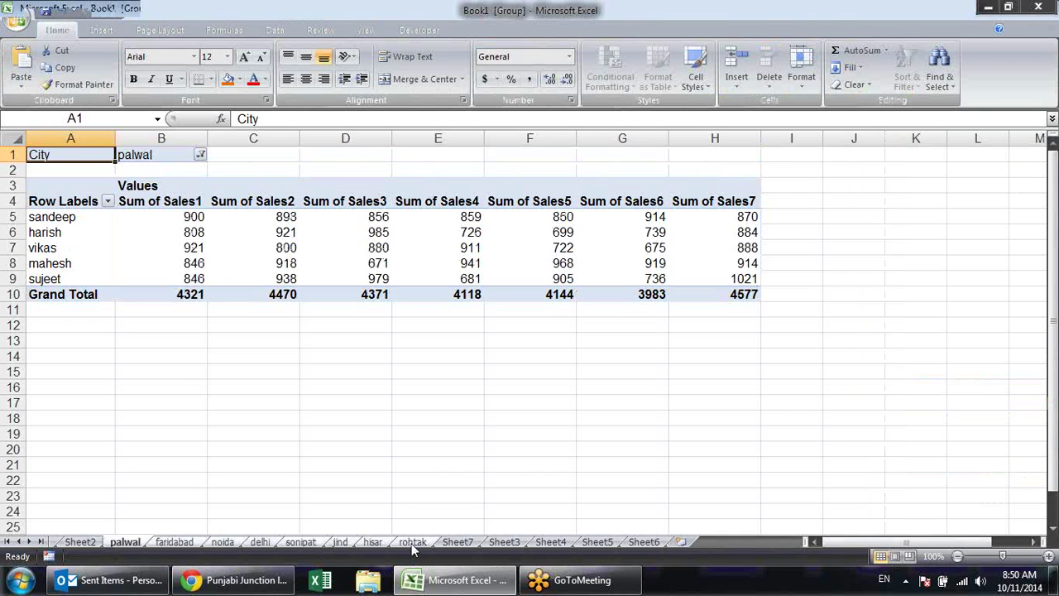
key(d)
key(s)
key(Return)
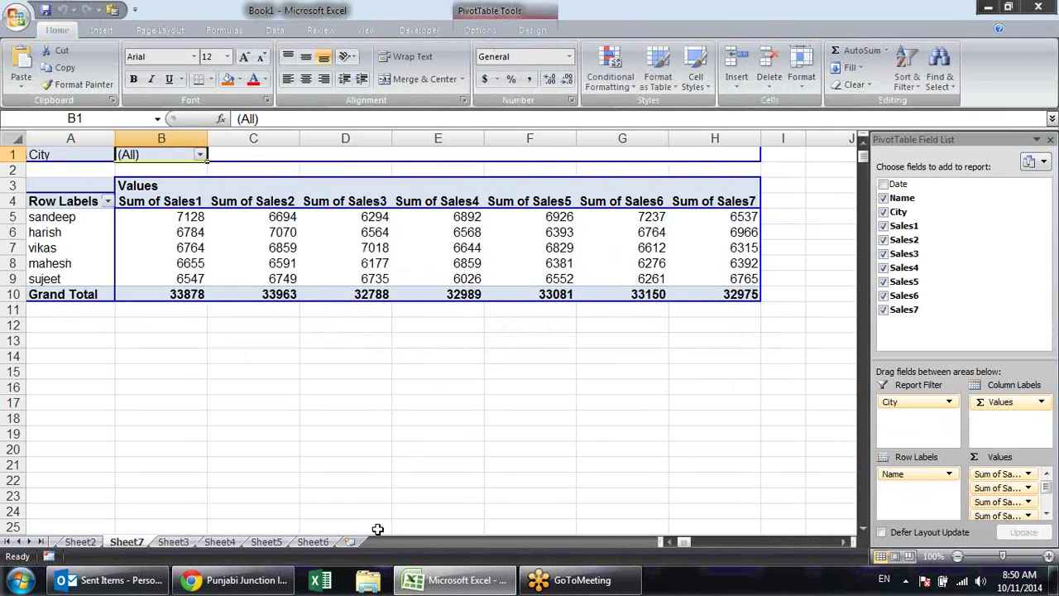
click(262, 384)
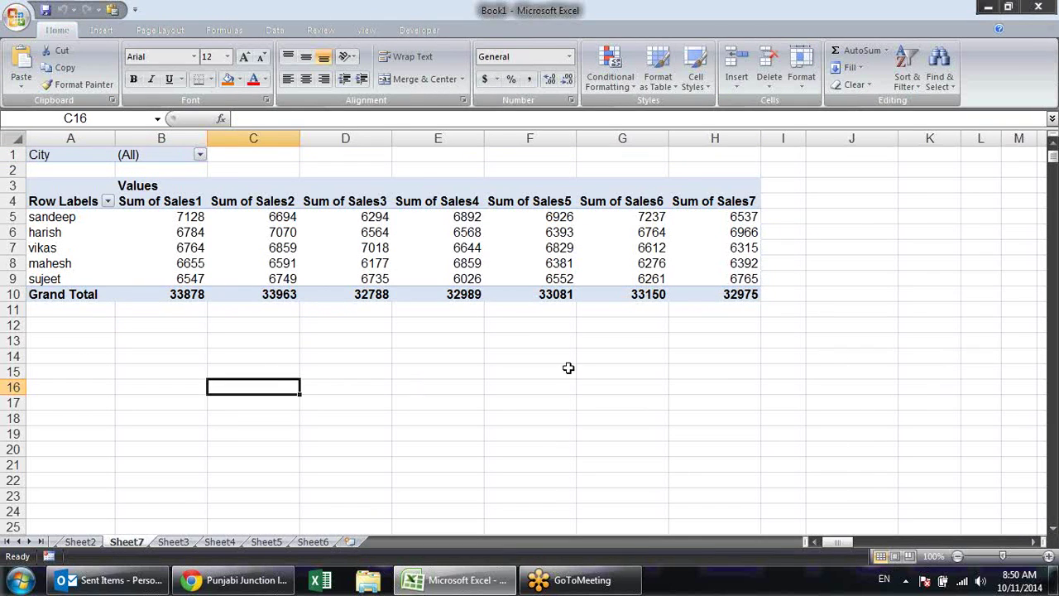
click(369, 259)
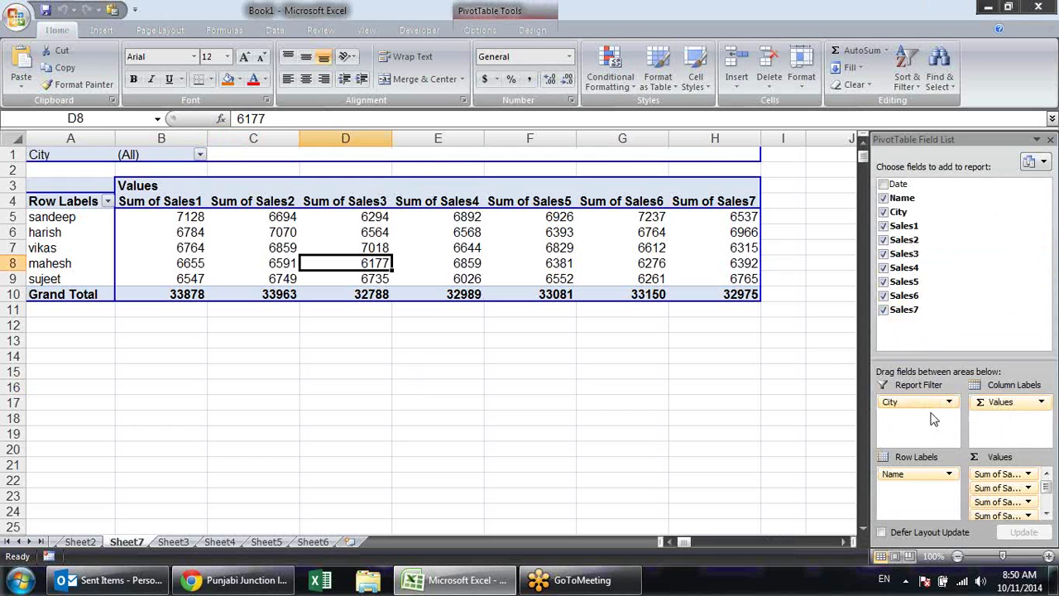
mouse_move(928, 403)
mouse_down()
mouse_move(928, 509)
mouse_move(919, 415)
mouse_up()
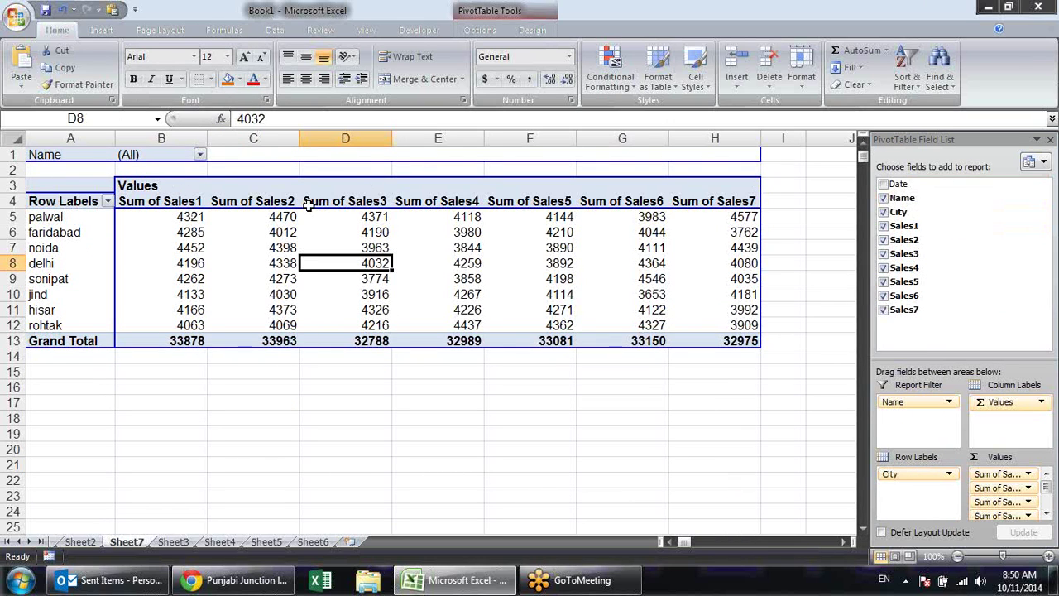
click(480, 30)
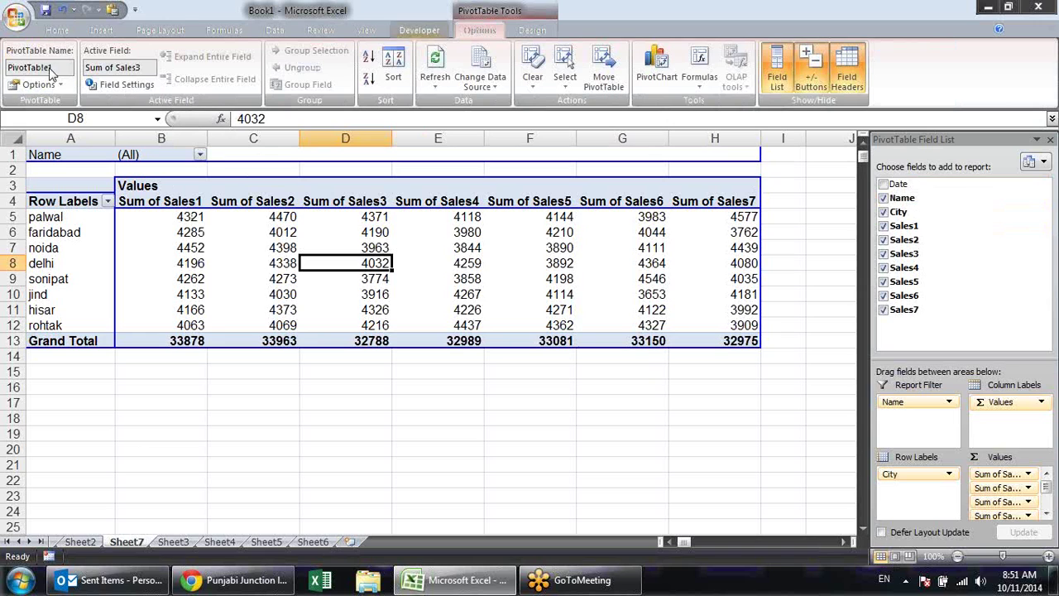
click(62, 86)
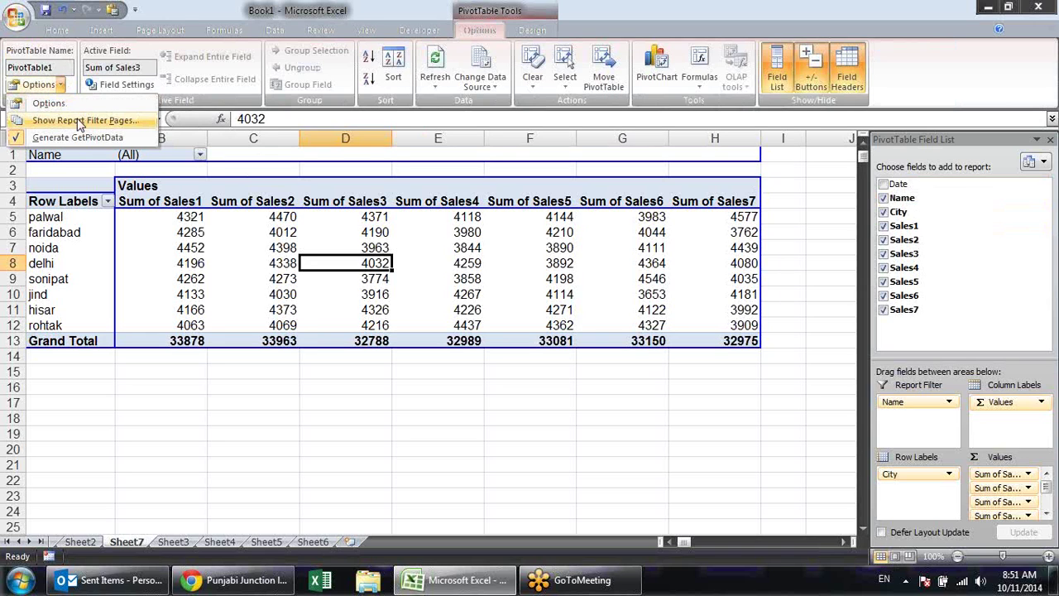
click(80, 121)
click(514, 345)
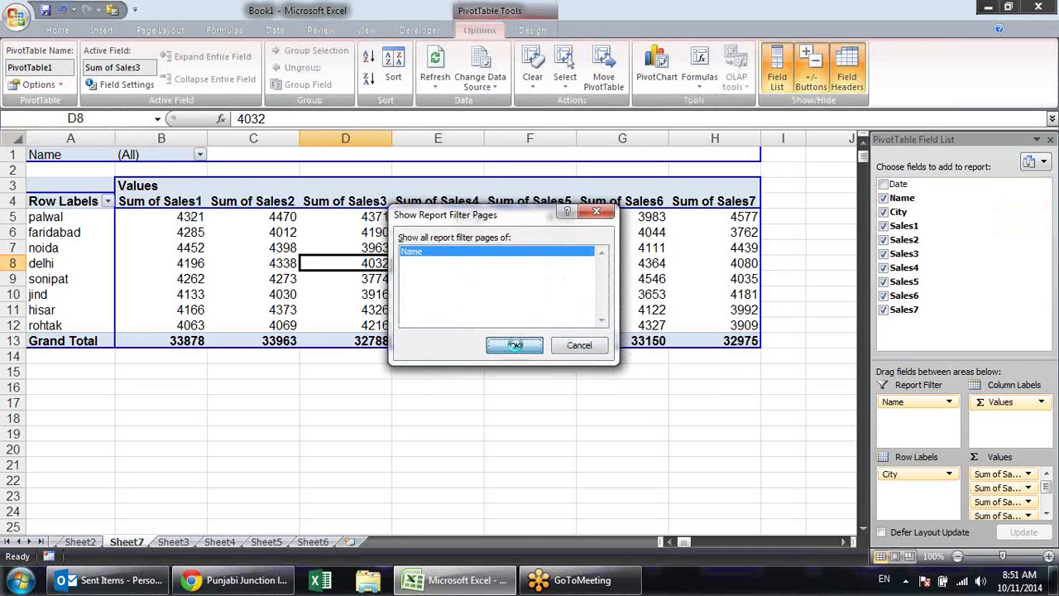
click(170, 542)
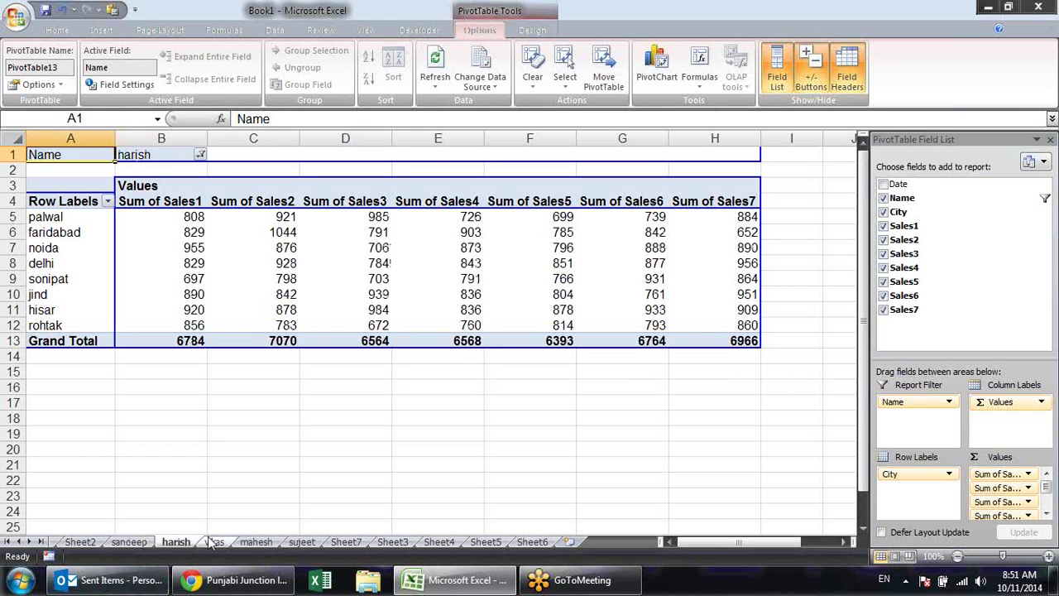
click(214, 542)
click(260, 542)
click(298, 542)
click(335, 543)
click(392, 542)
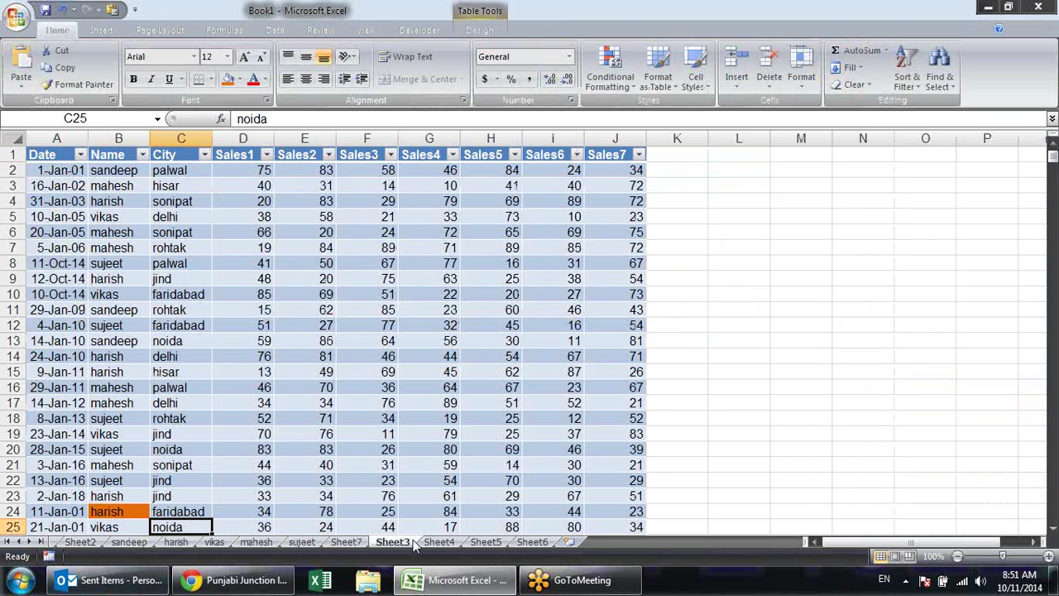
click(301, 542)
click(257, 542)
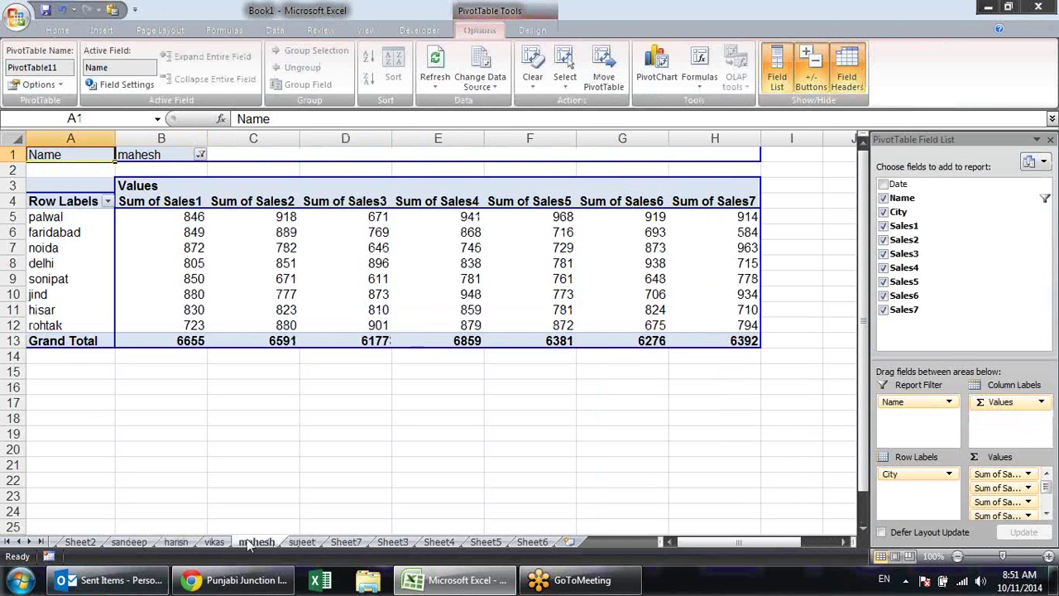
click(222, 542)
click(182, 540)
click(137, 542)
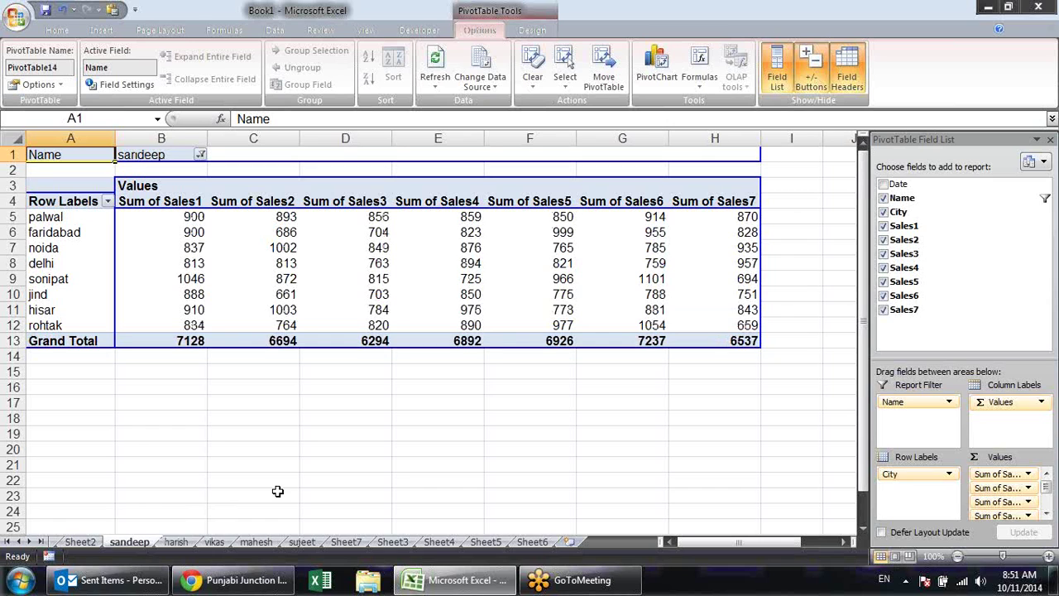
shift+click(306, 542)
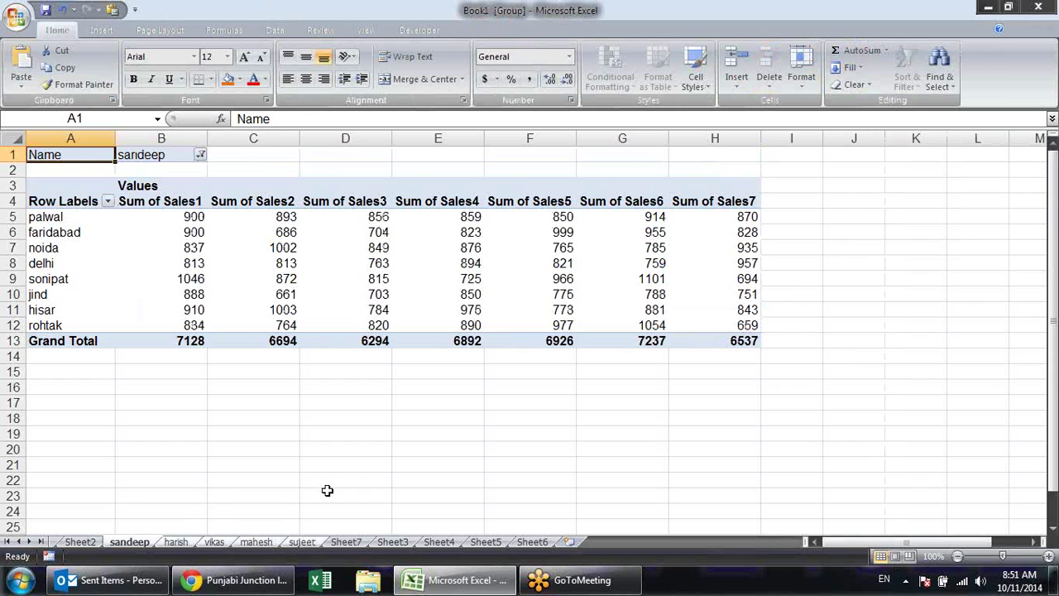
key(alt+e)
key(l)
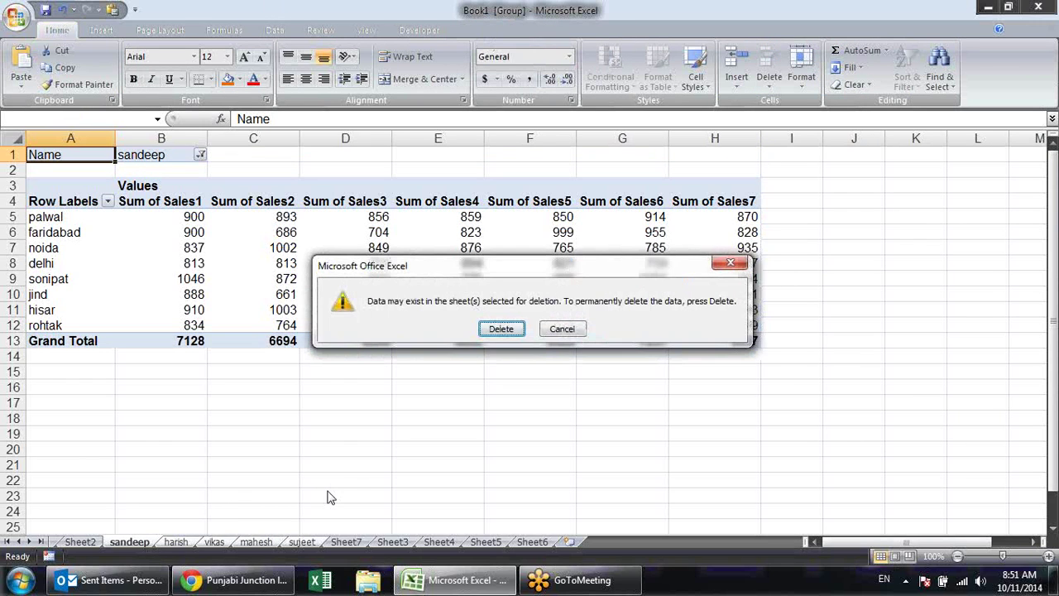
key(Return)
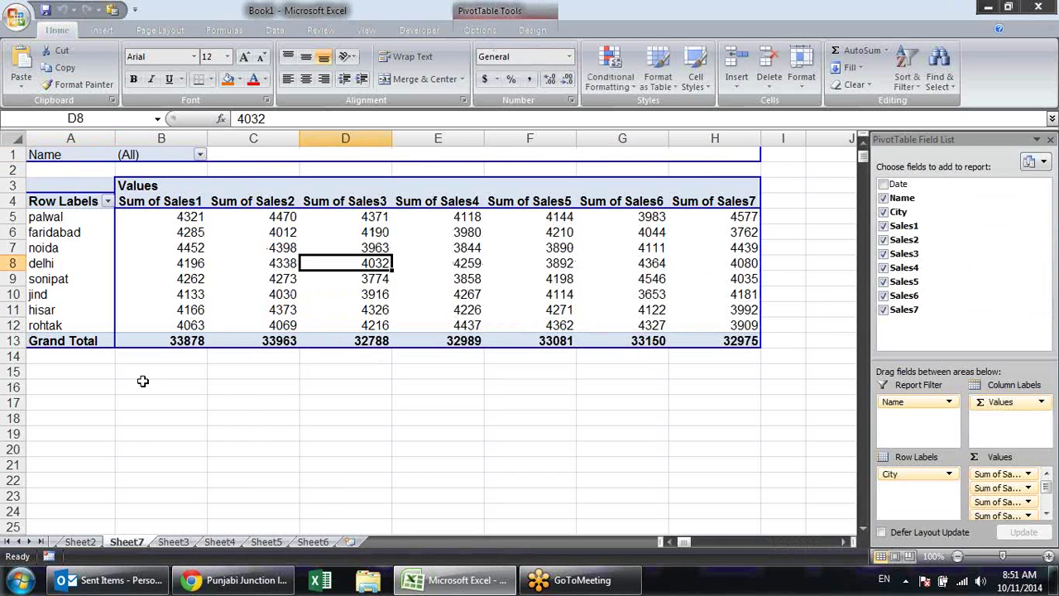
click(443, 417)
Move Name from Report Filter into Row Labels below City, nesting names under each city
click(161, 260)
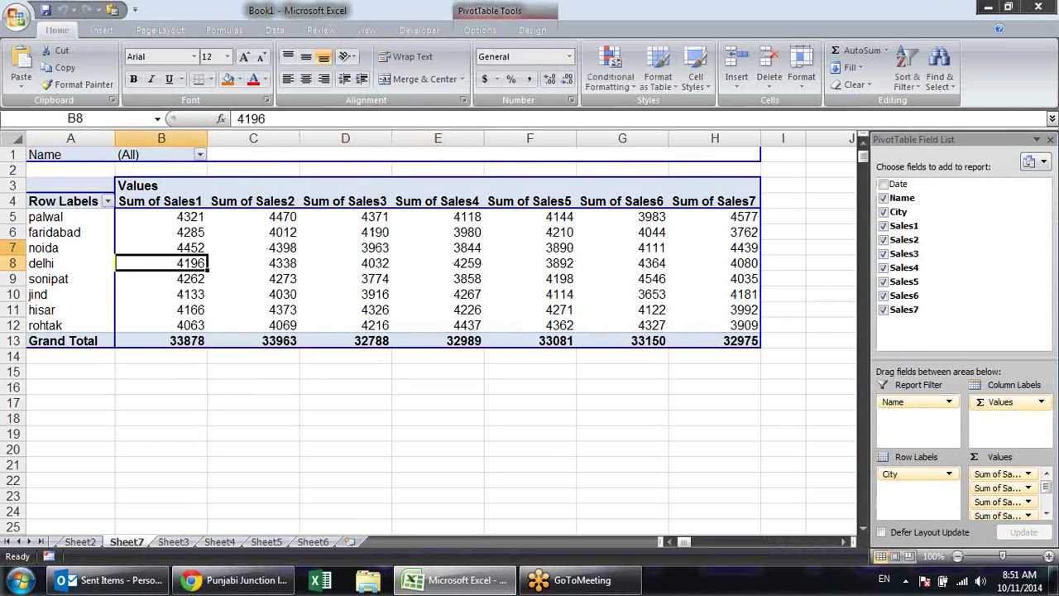
click(534, 29)
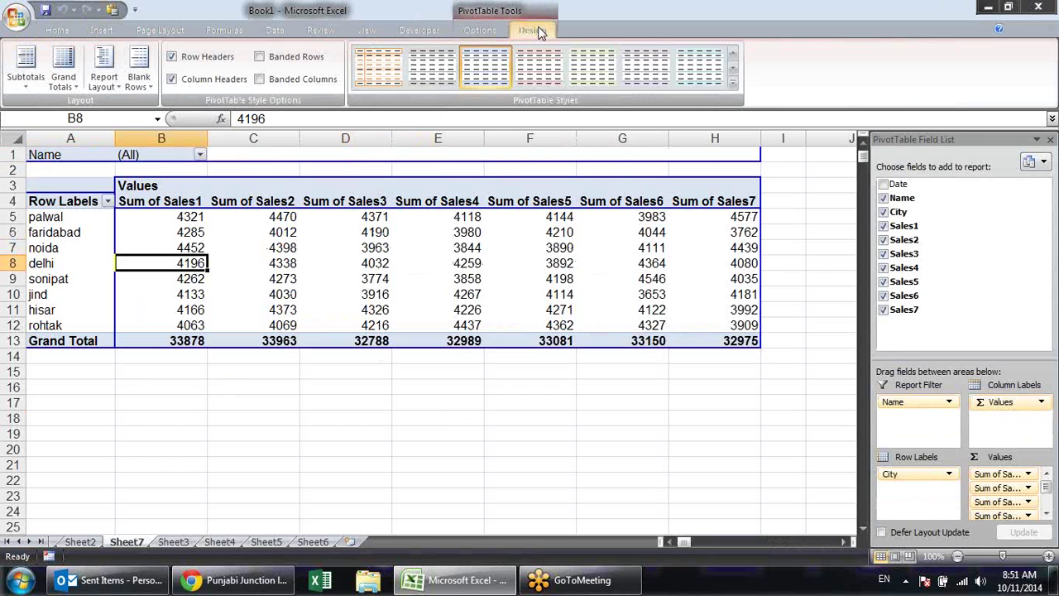
click(491, 30)
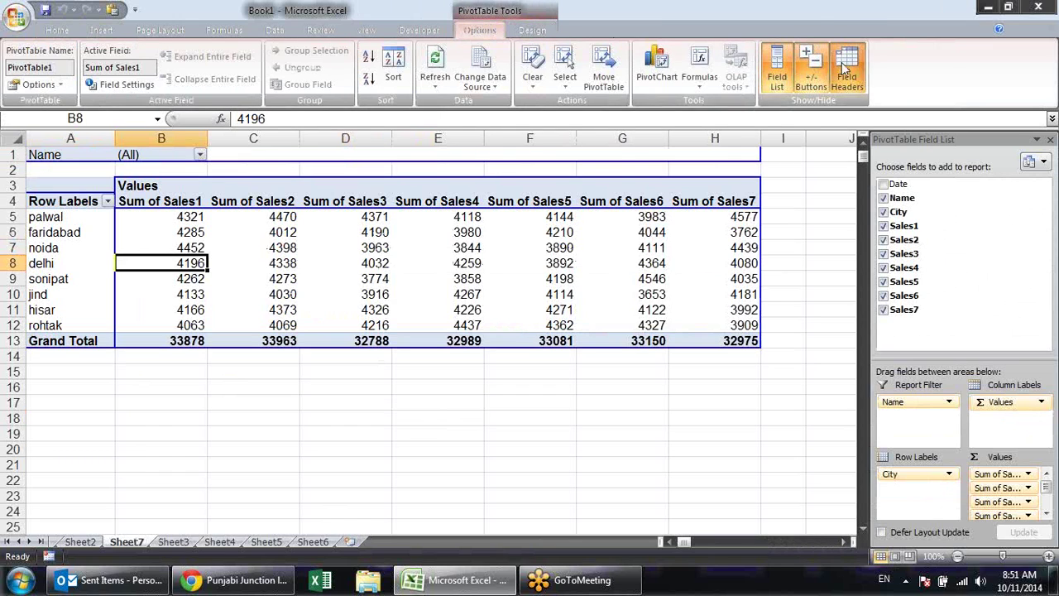
click(778, 74)
click(777, 75)
click(777, 75)
click(778, 75)
click(778, 75)
click(778, 74)
drag(898, 401, 906, 489)
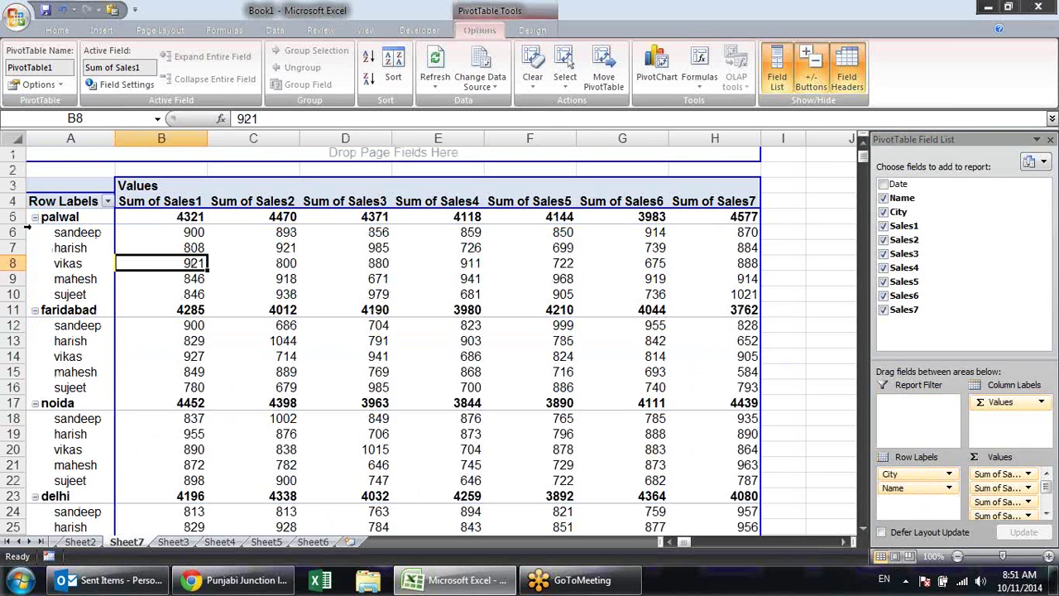
Toggle the +/- Buttons and Field Headers off and on, leaving both shown
click(815, 79)
click(815, 79)
click(817, 79)
click(817, 79)
click(852, 83)
click(855, 84)
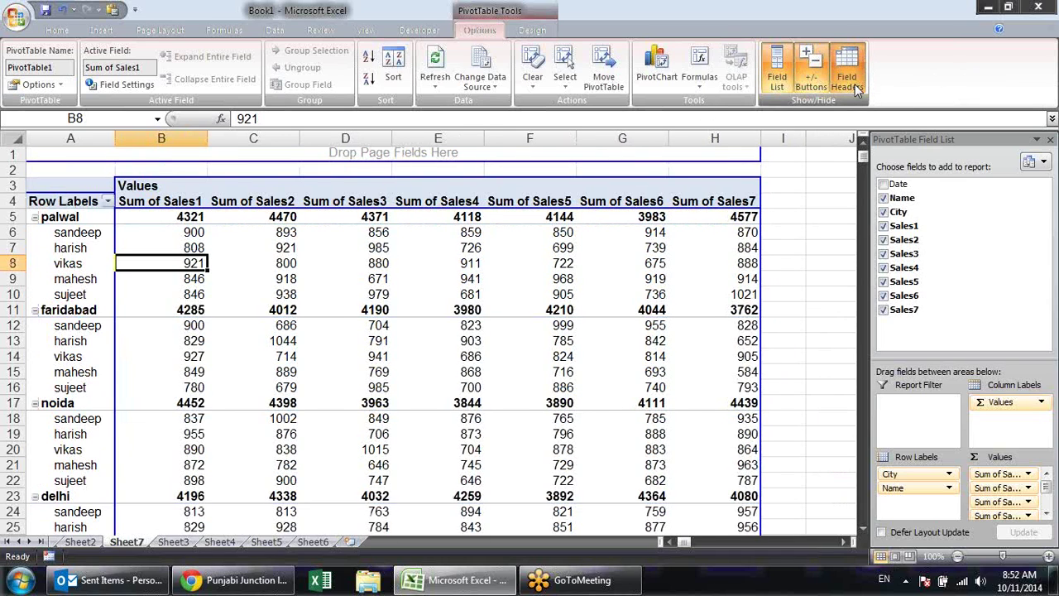
click(855, 83)
click(854, 83)
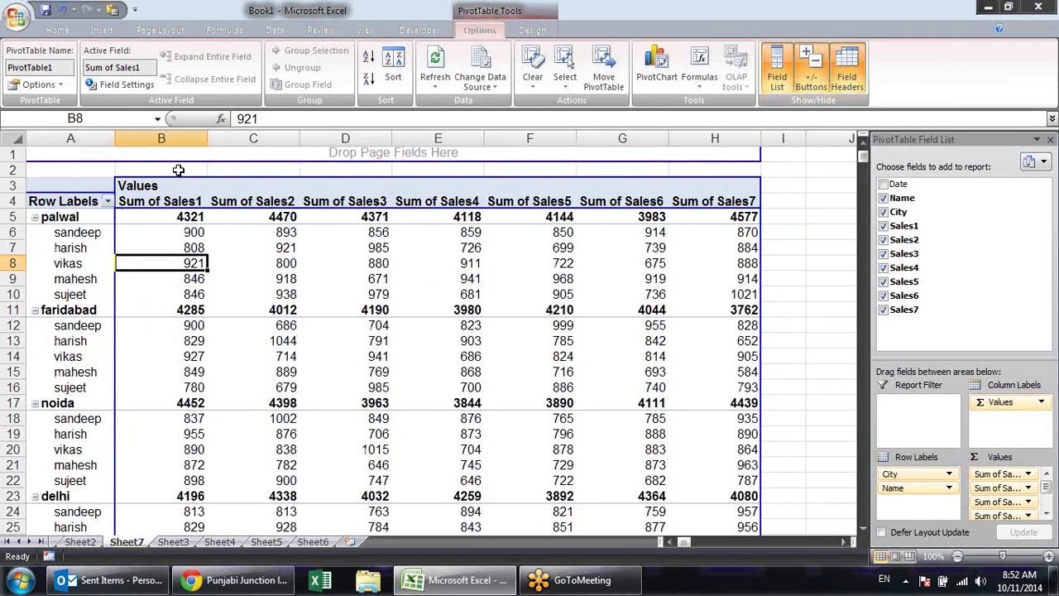
click(836, 62)
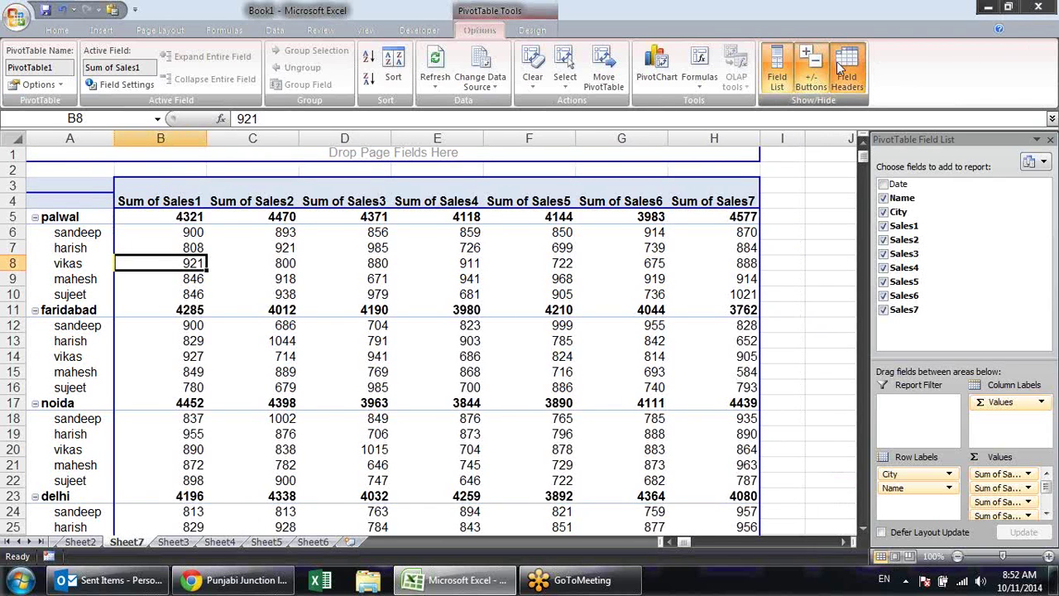
click(836, 61)
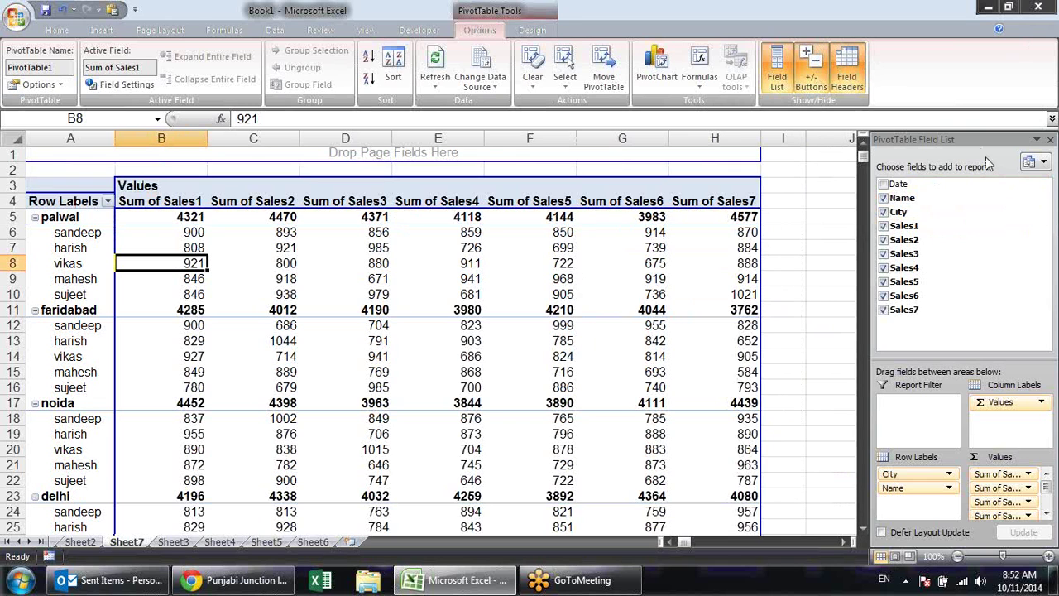
Scroll through the city-by-name breakdown, e.g. palwal's Sales1 subtotal 4321
click(802, 248)
scroll(609, 231, down, 4)
scroll(617, 258, up, 4)
scroll(616, 258, down, 6)
scroll(614, 265, down, 7)
scroll(612, 272, up, 7)
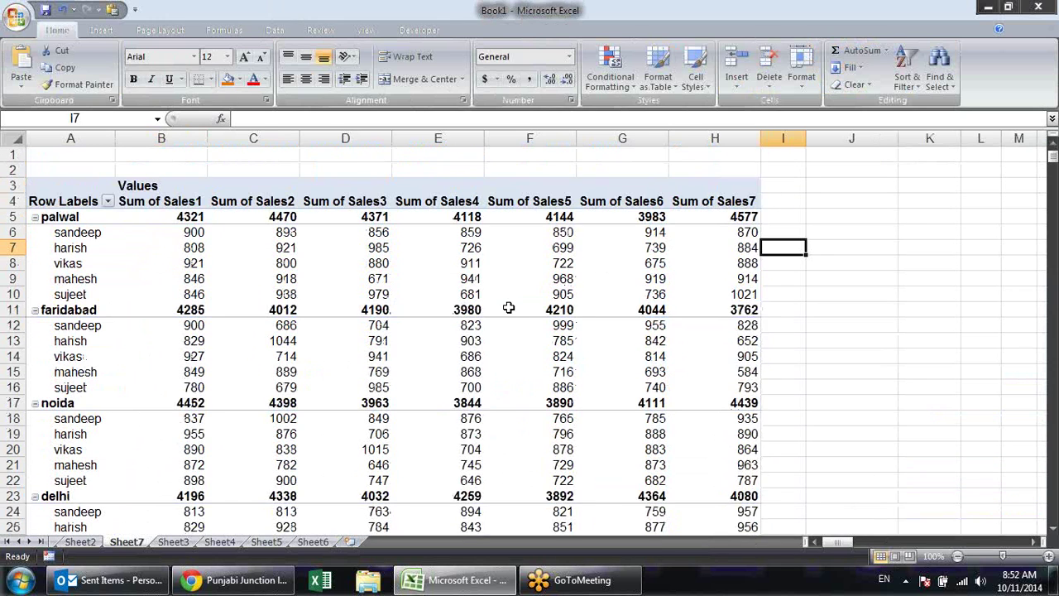
click(507, 307)
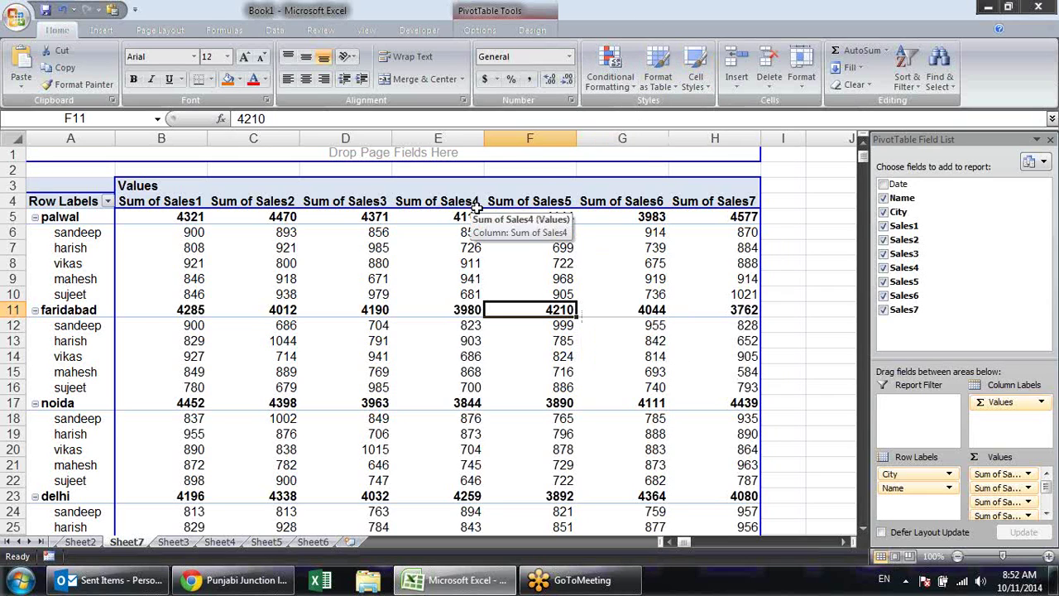
scroll(447, 265, down, 2)
scroll(436, 228, up, 2)
click(274, 252)
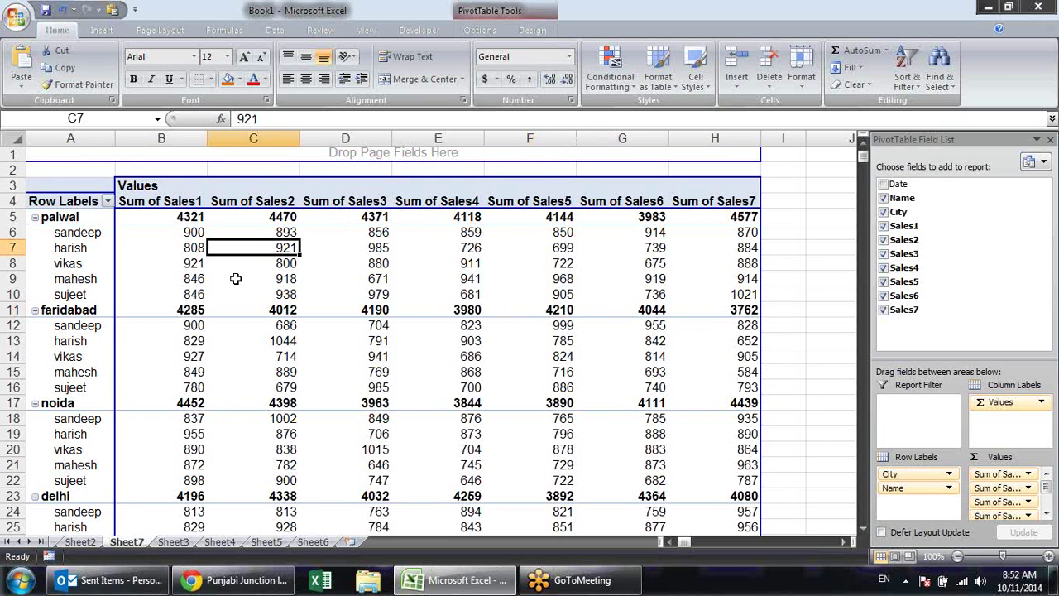
click(501, 324)
click(488, 354)
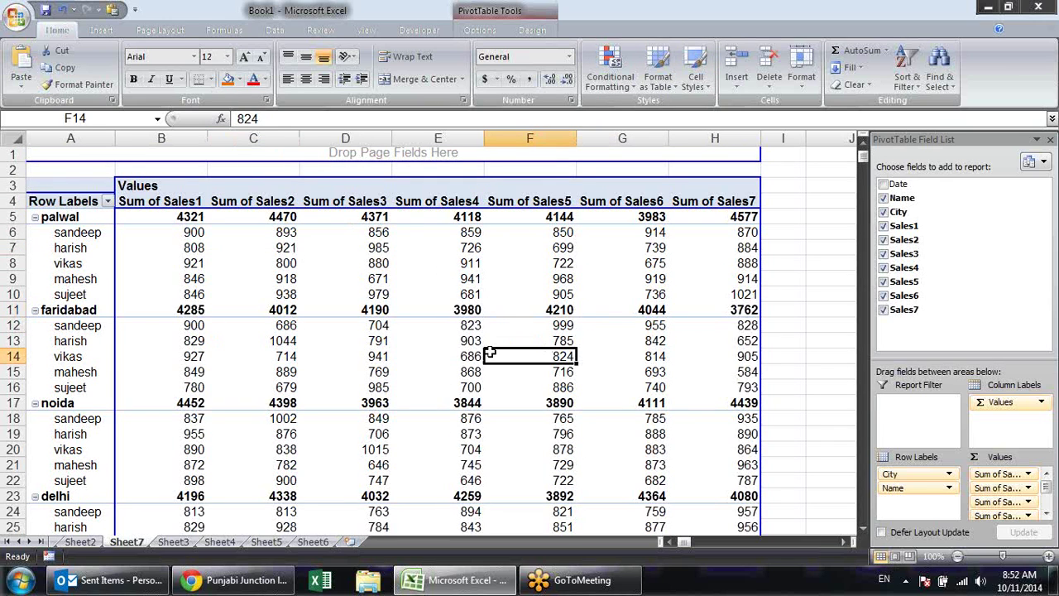
click(487, 281)
click(436, 263)
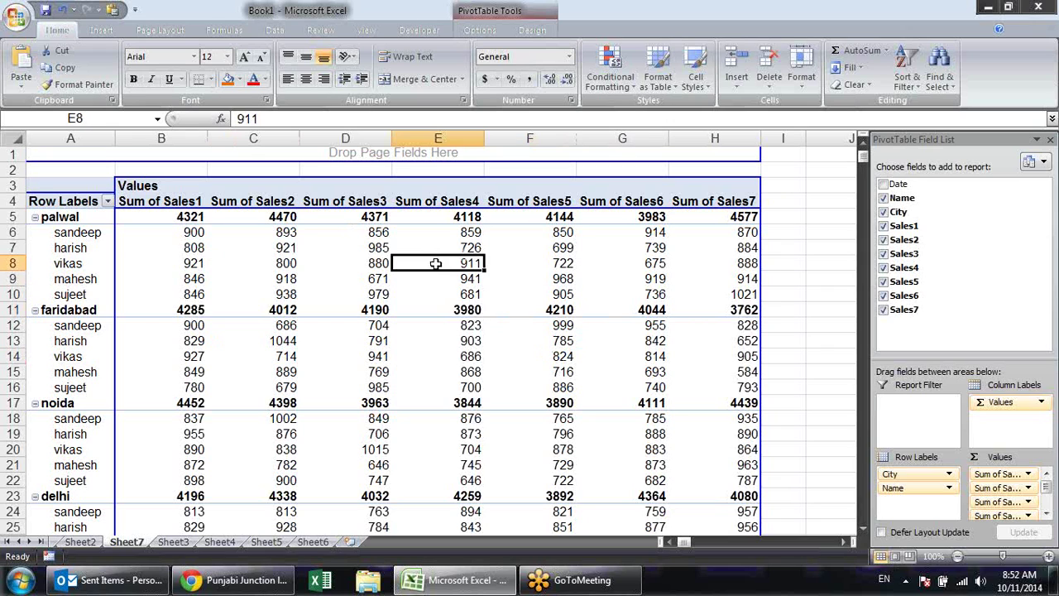
click(372, 281)
click(294, 263)
click(217, 280)
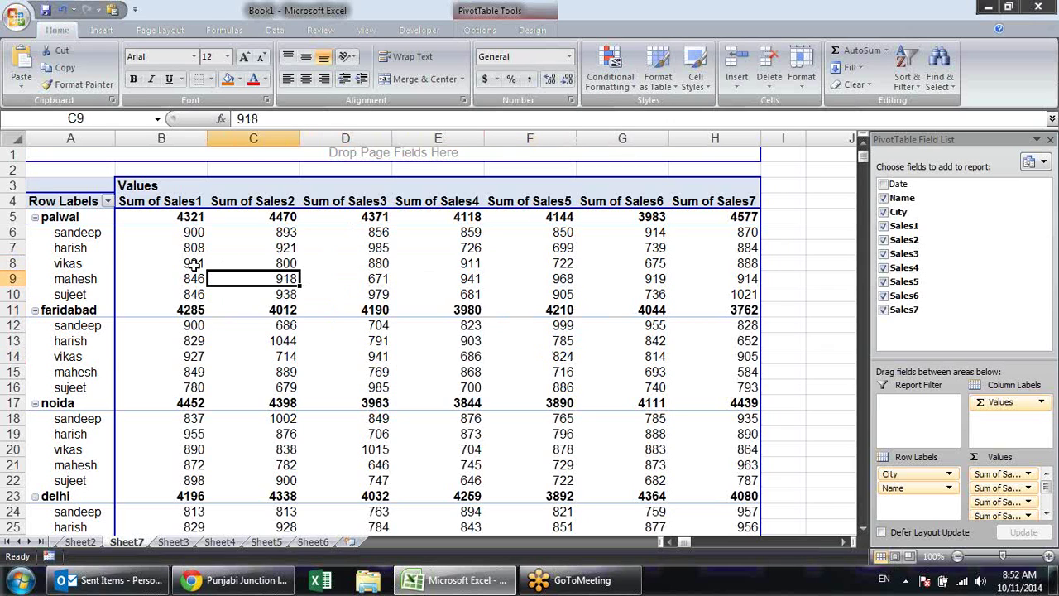
click(193, 263)
mouse_move(377, 294)
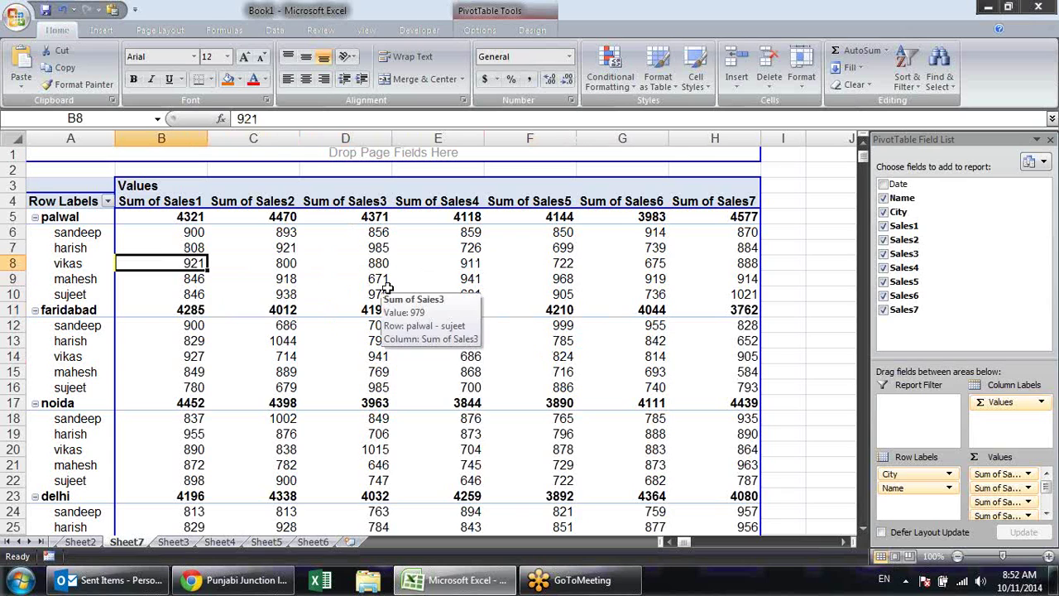
click(569, 249)
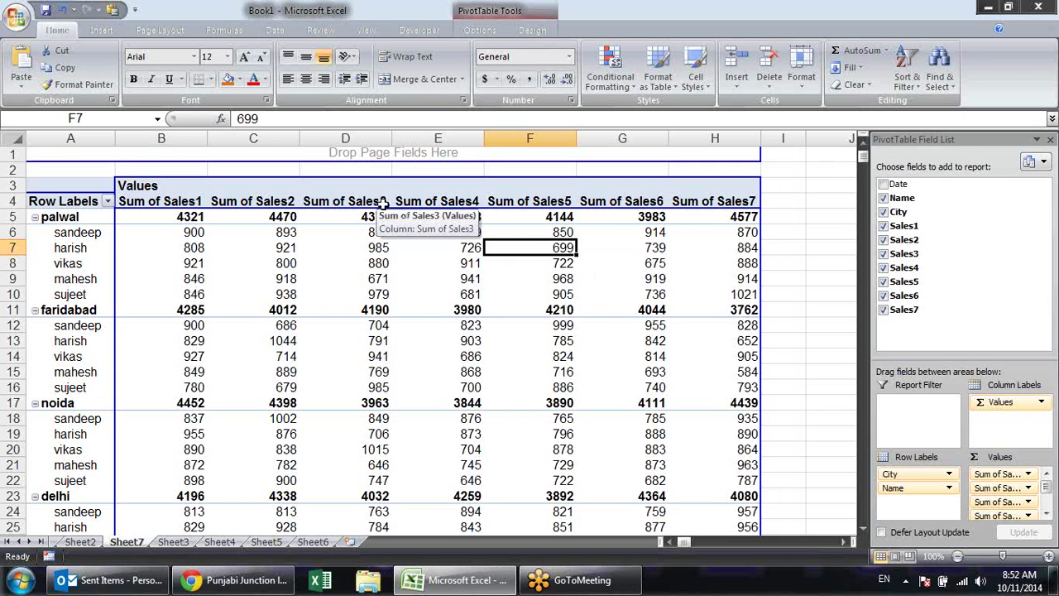
click(174, 542)
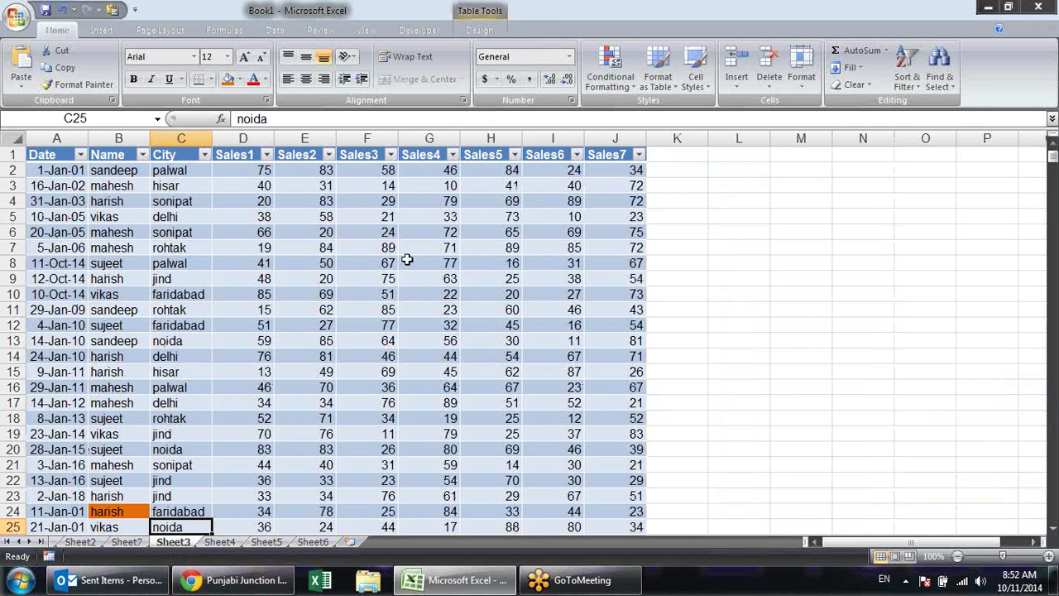
click(139, 542)
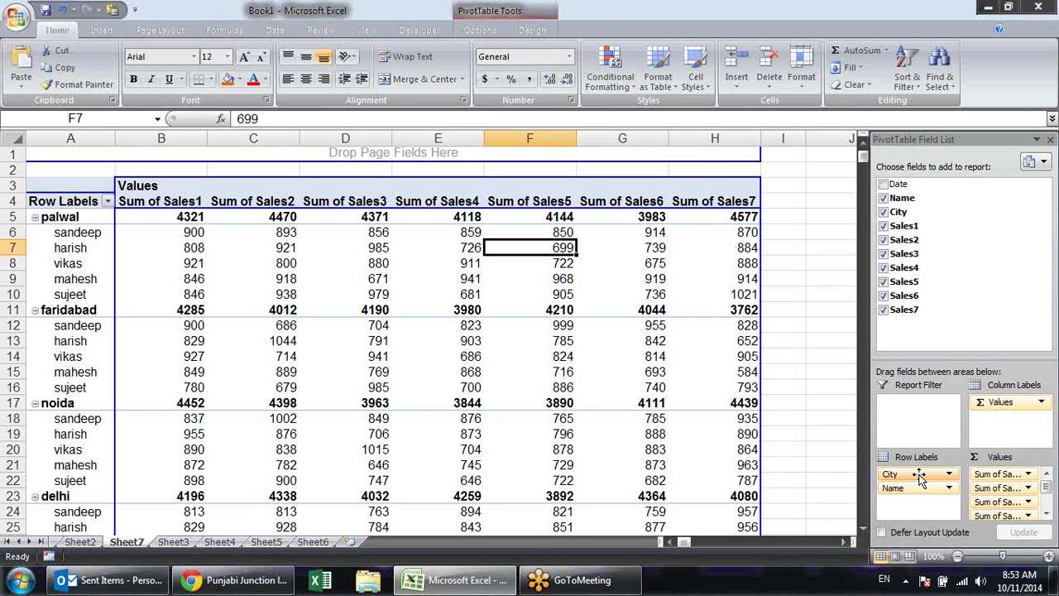
Remove City from the rows, then copy the pivot A3:H10 and paste it at A13
drag(918, 477, 824, 365)
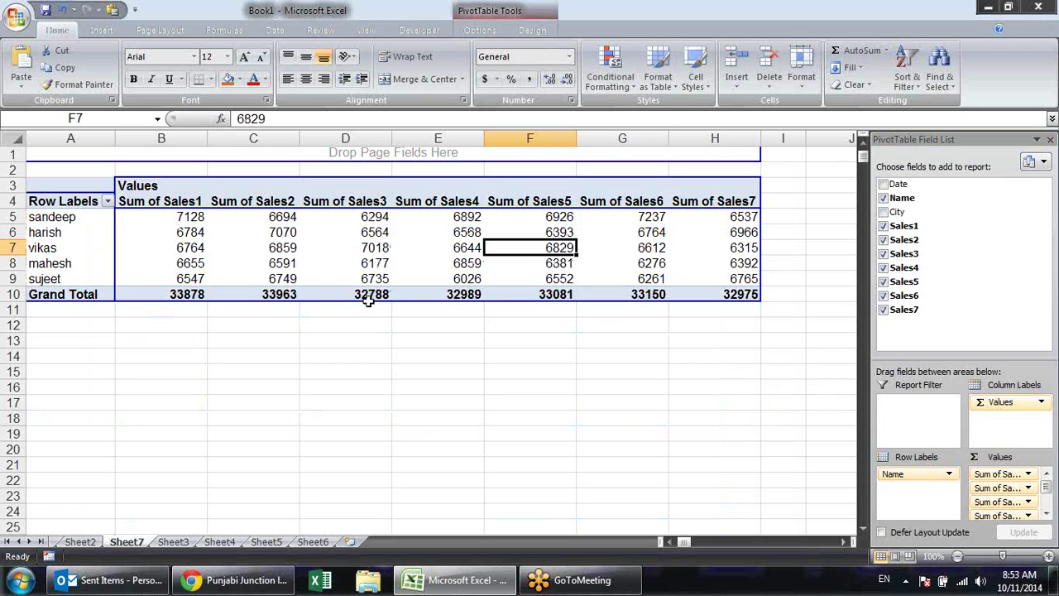
drag(69, 221, 81, 279)
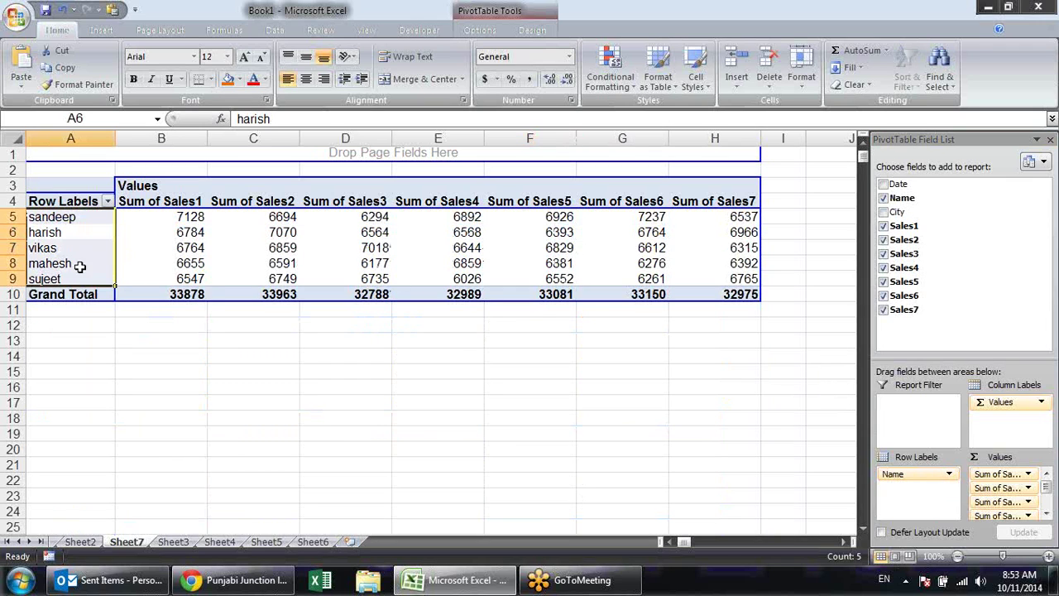
click(263, 403)
click(91, 335)
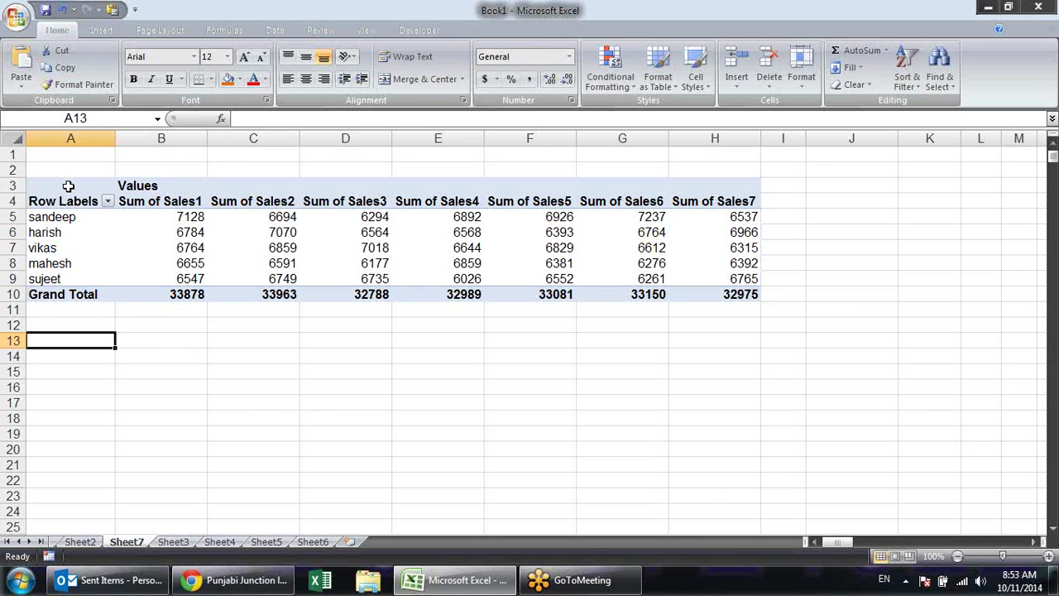
drag(69, 186, 741, 303)
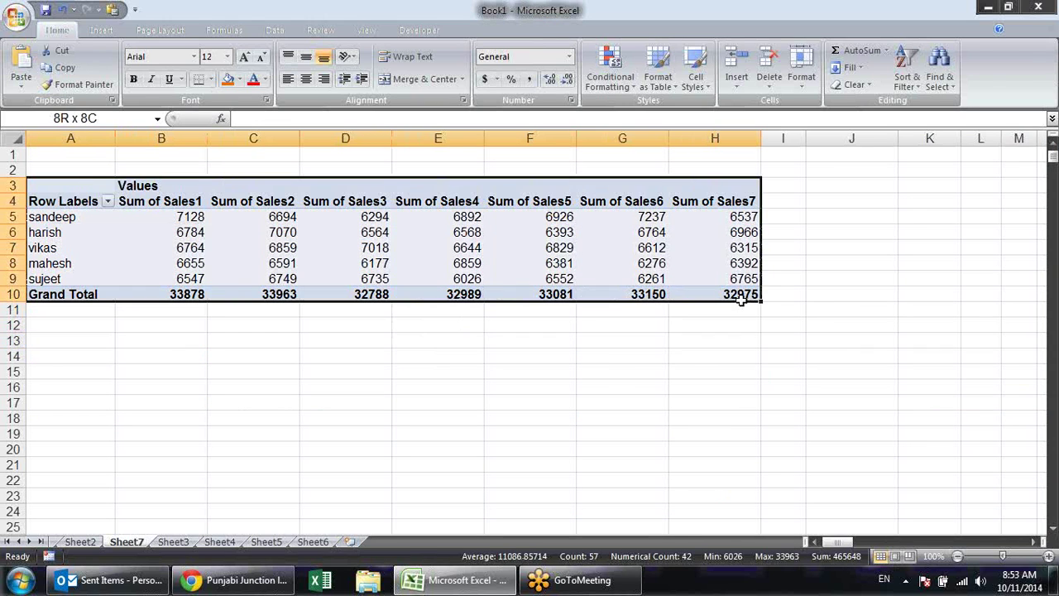
key(ctrl+c)
click(52, 344)
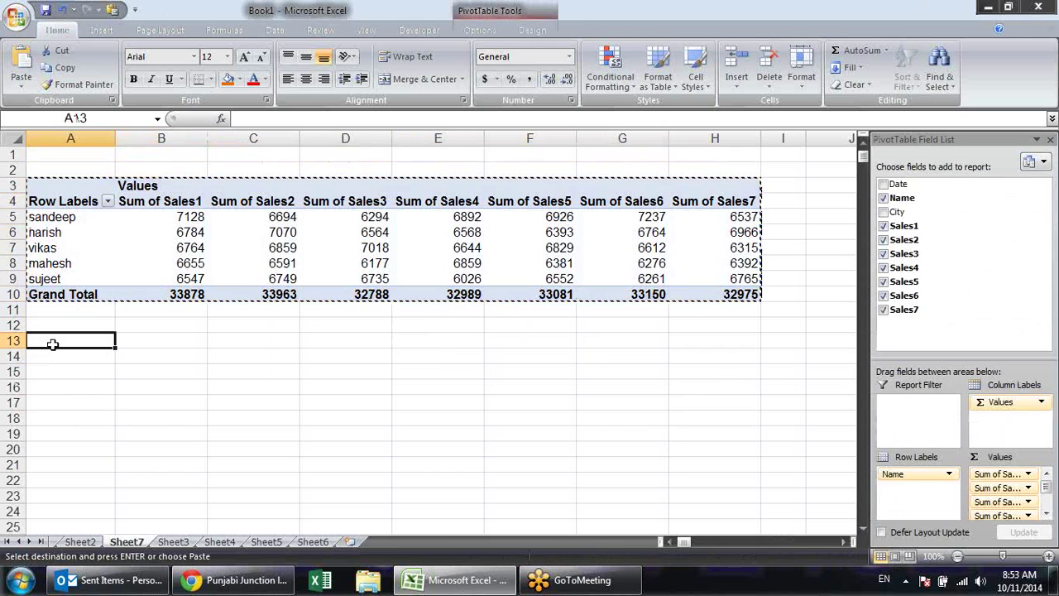
key(ctrl+v)
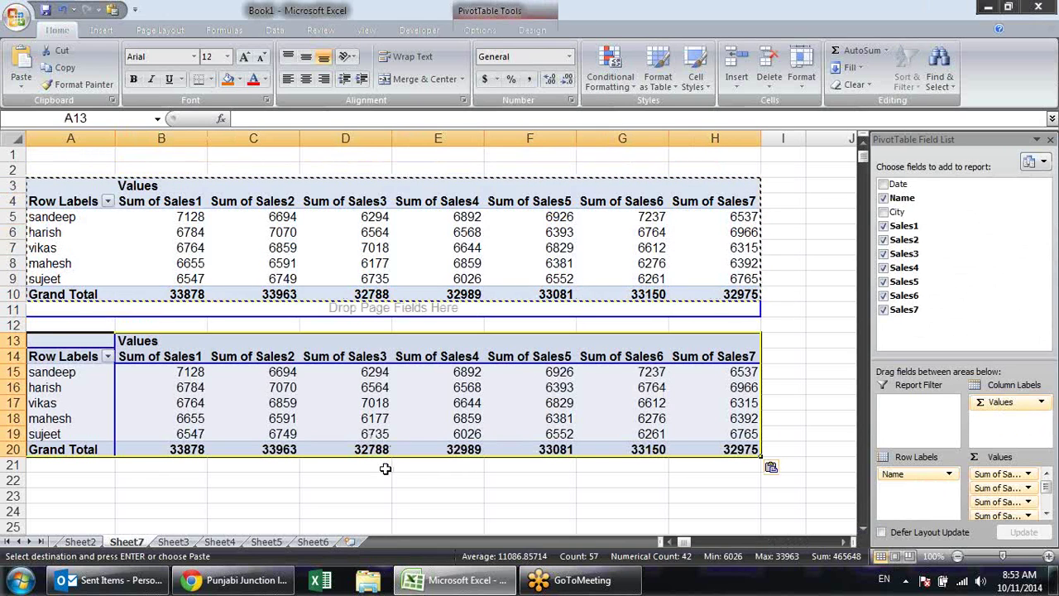
Compare values between the original and copied pivot tables, such as the Sales5 figures
click(364, 479)
click(147, 385)
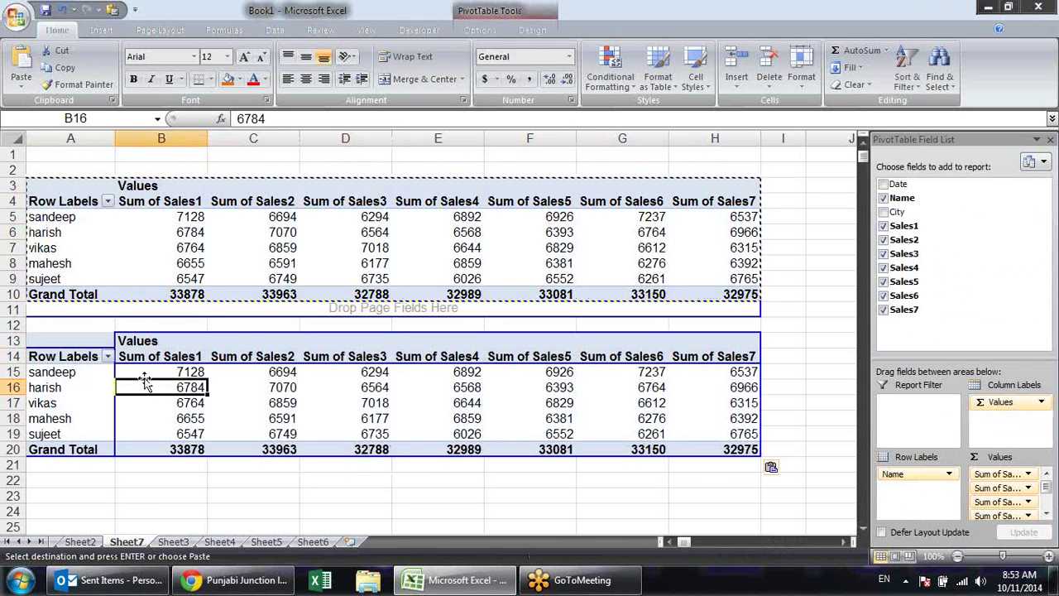
click(217, 265)
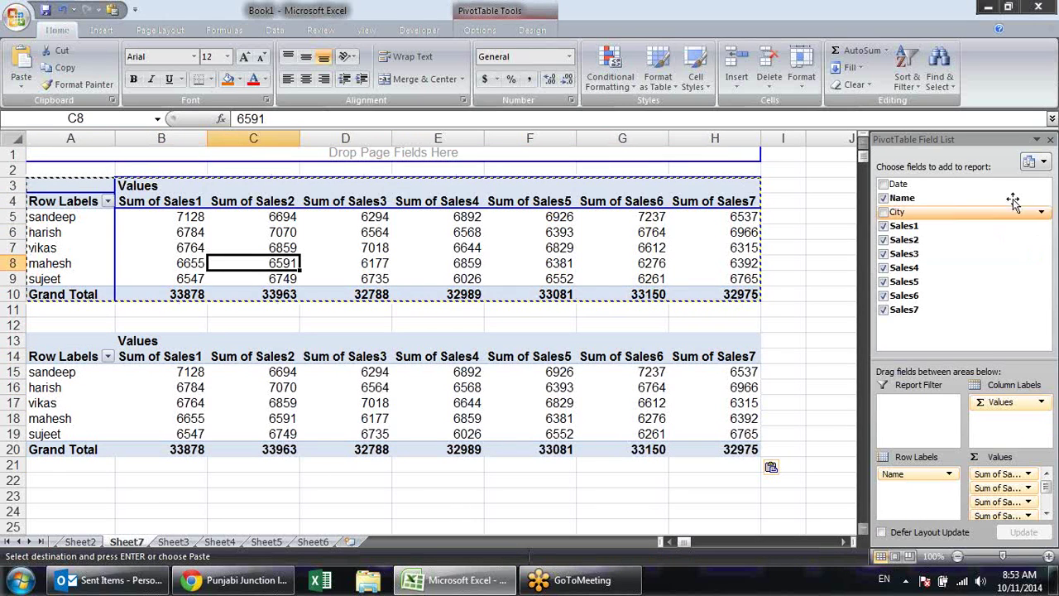
click(422, 386)
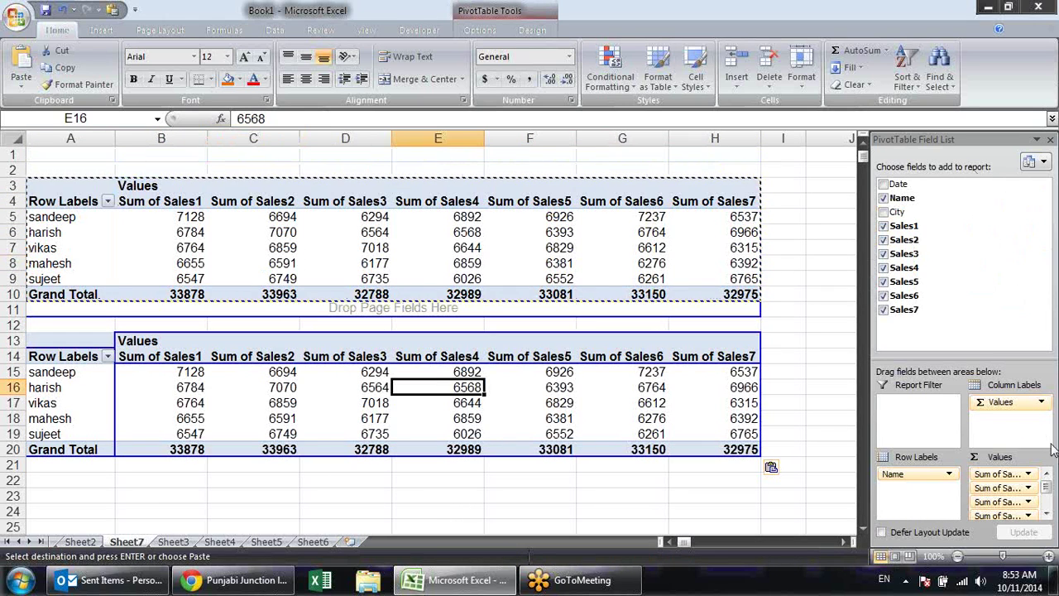
click(555, 249)
click(555, 373)
click(555, 263)
click(555, 402)
click(550, 201)
drag(550, 387, 548, 395)
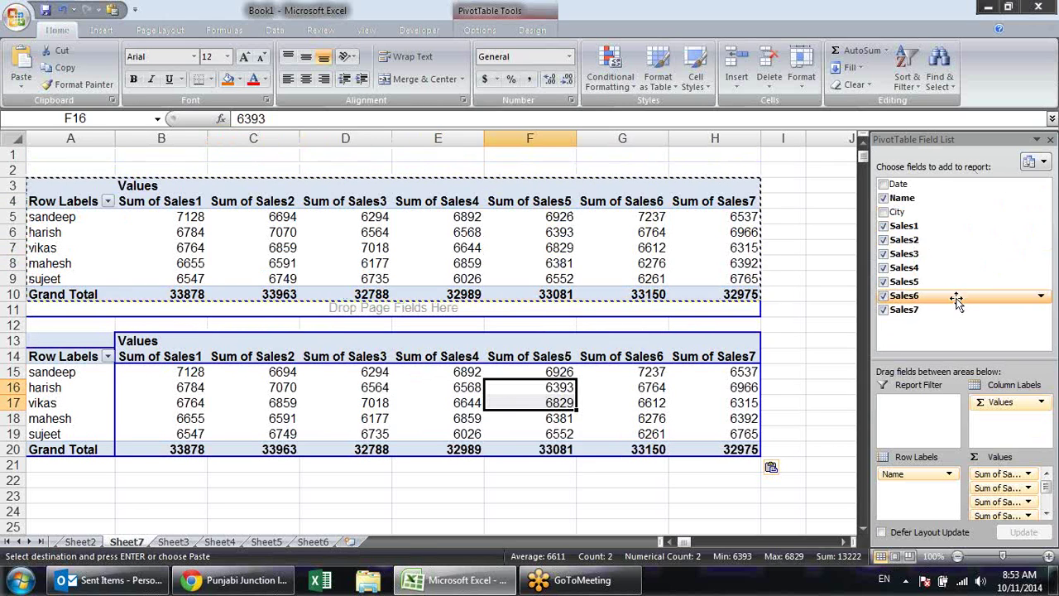
click(255, 389)
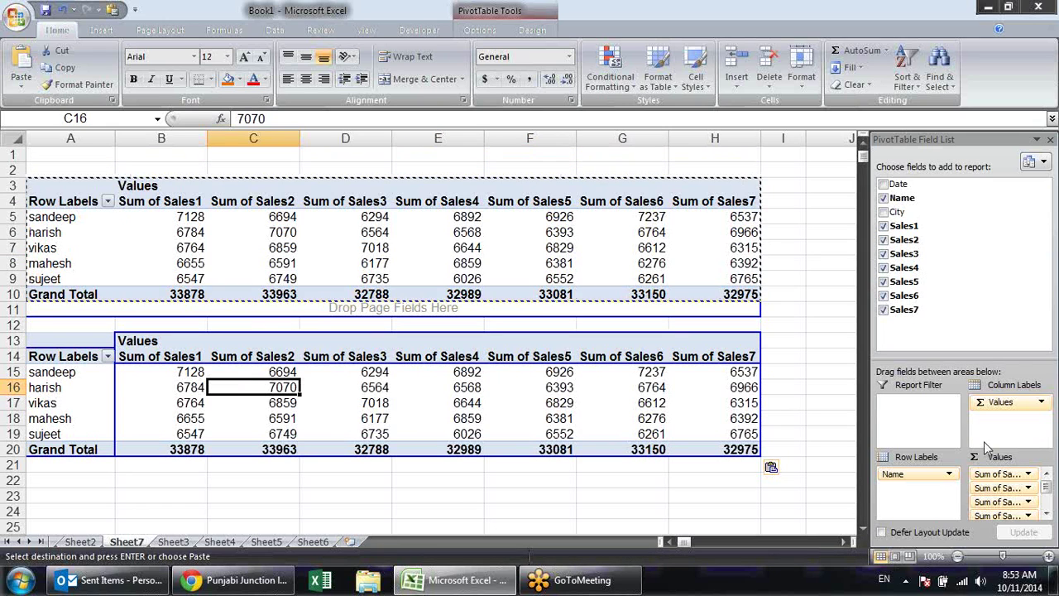
Regroup the copied pivot's rows by City, e.g. palwal 4321, and clear the copy marquee
mouse_move(897, 212)
mouse_down()
mouse_move(932, 496)
mouse_move(808, 465)
mouse_up()
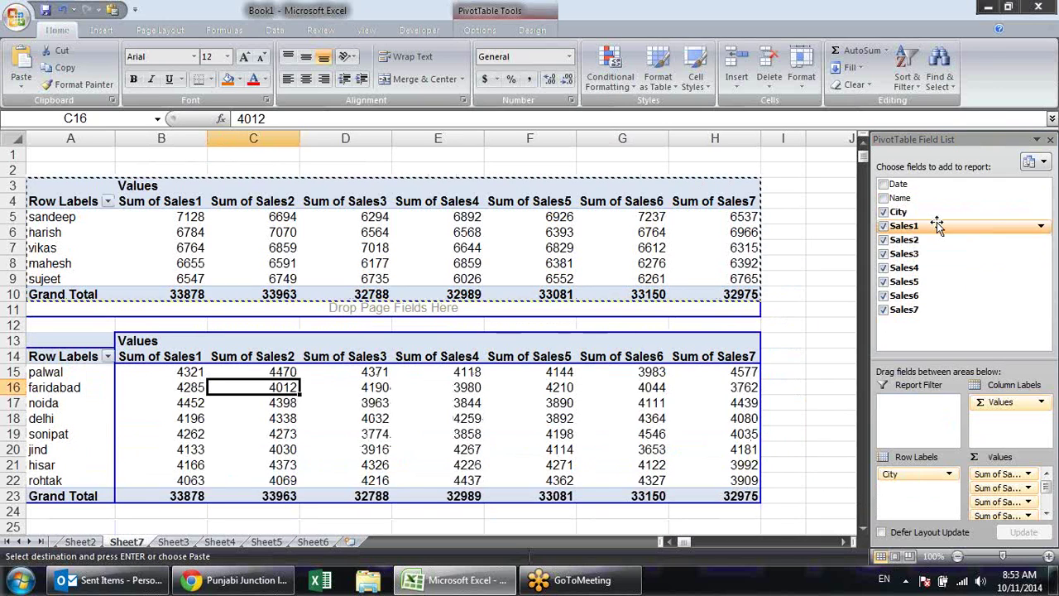
click(678, 232)
key(Escape)
click(203, 220)
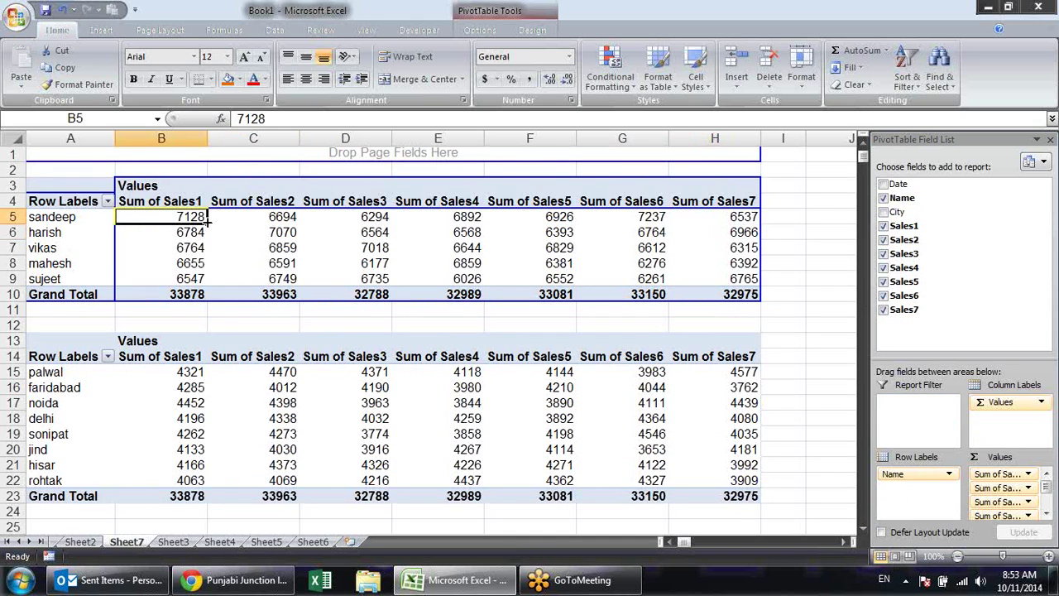
click(223, 400)
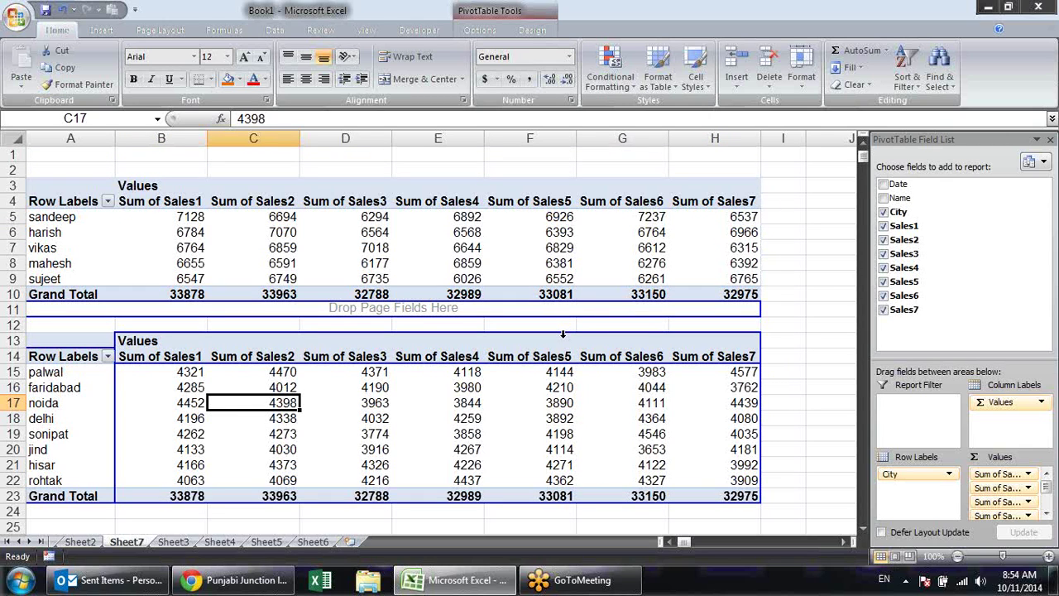
scroll(633, 308, down, 2)
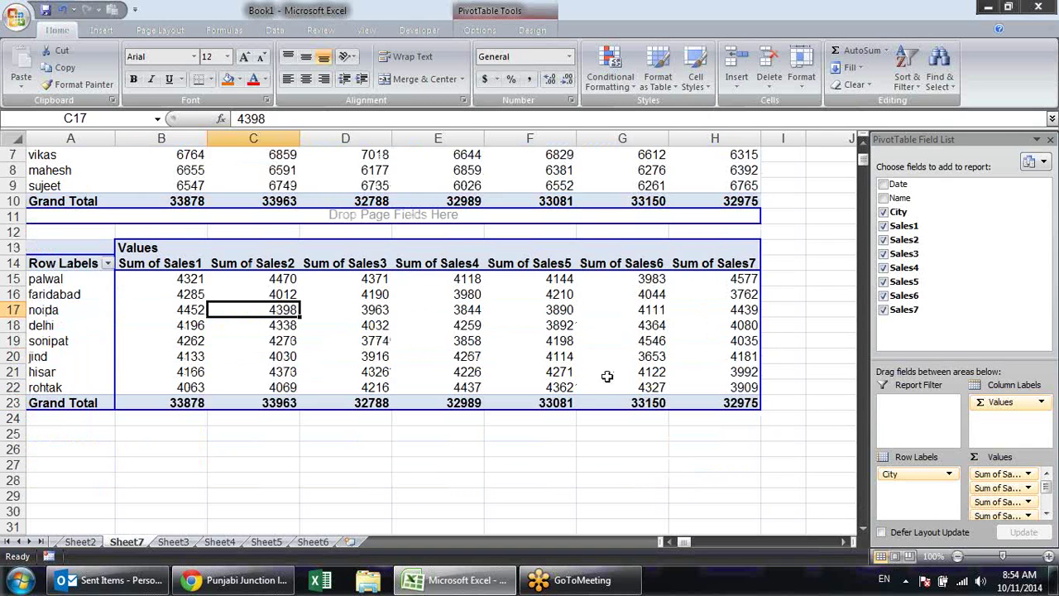
scroll(585, 393, up, 2)
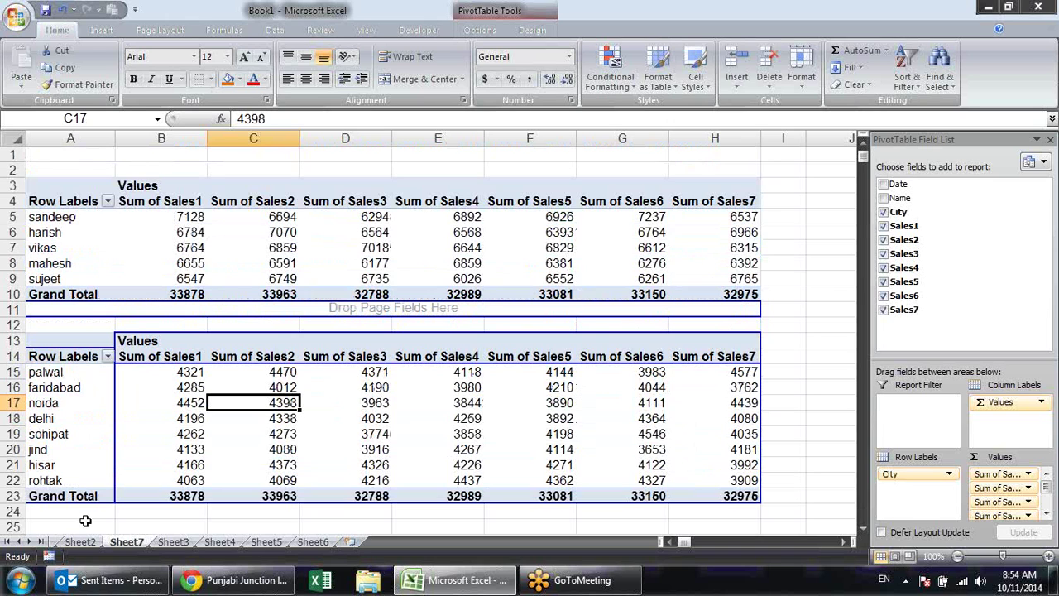
Switch to Sheet3 and scroll to the last row of the data table
click(189, 546)
scroll(225, 406, down, 7)
scroll(225, 414, down, 9)
scroll(907, 387, down, 1)
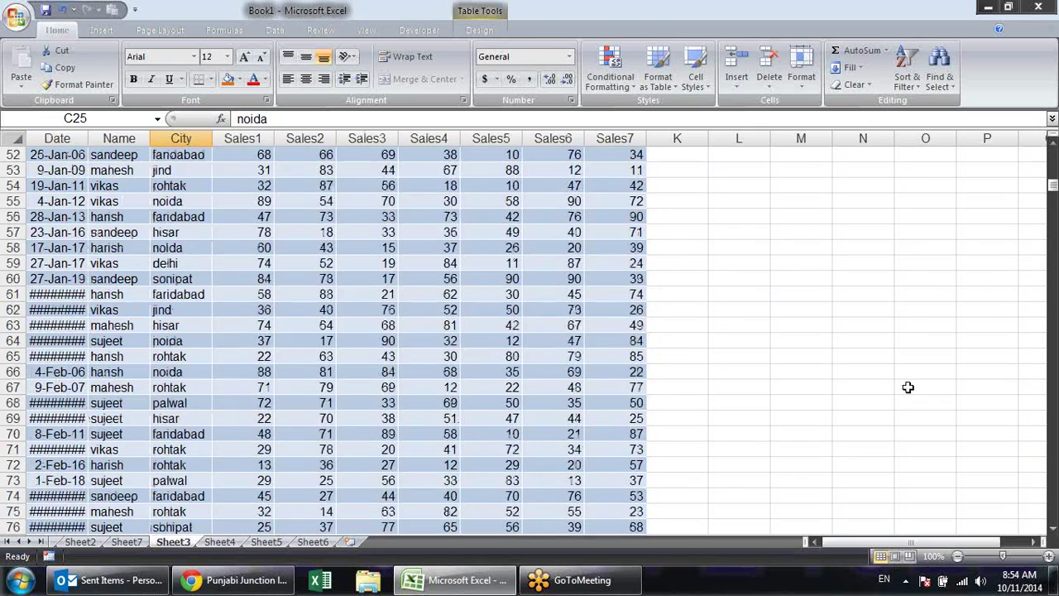
click(1055, 293)
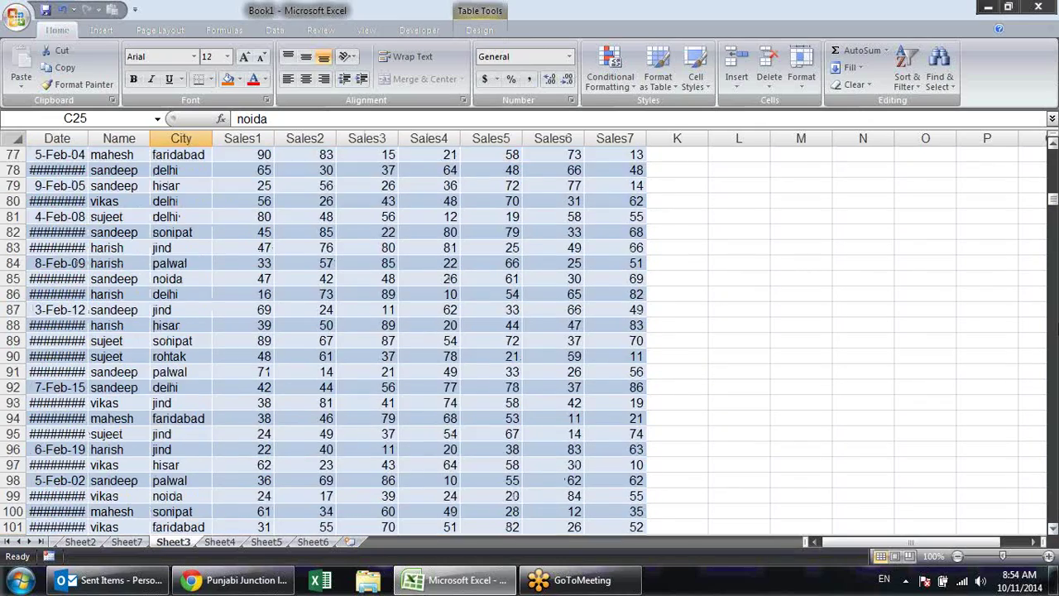
click(1055, 332)
click(1056, 333)
drag(1056, 332, 1056, 517)
scroll(334, 366, down, 4)
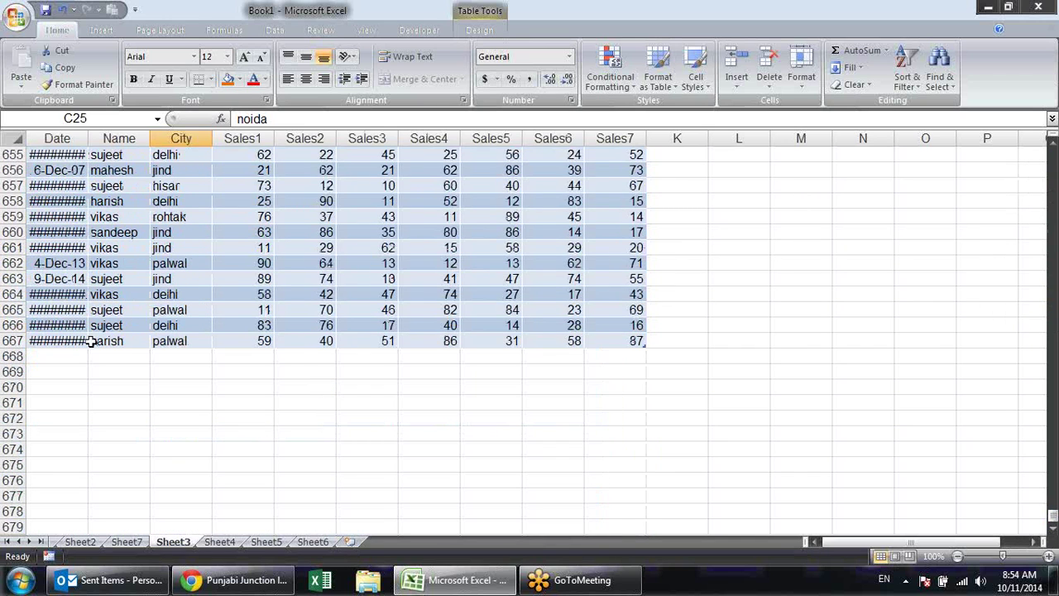
Enter row 668 with date 12/18/2018, the salesperson's name and goa, filling sales down from row 667
click(60, 357)
text(12/18/2018)
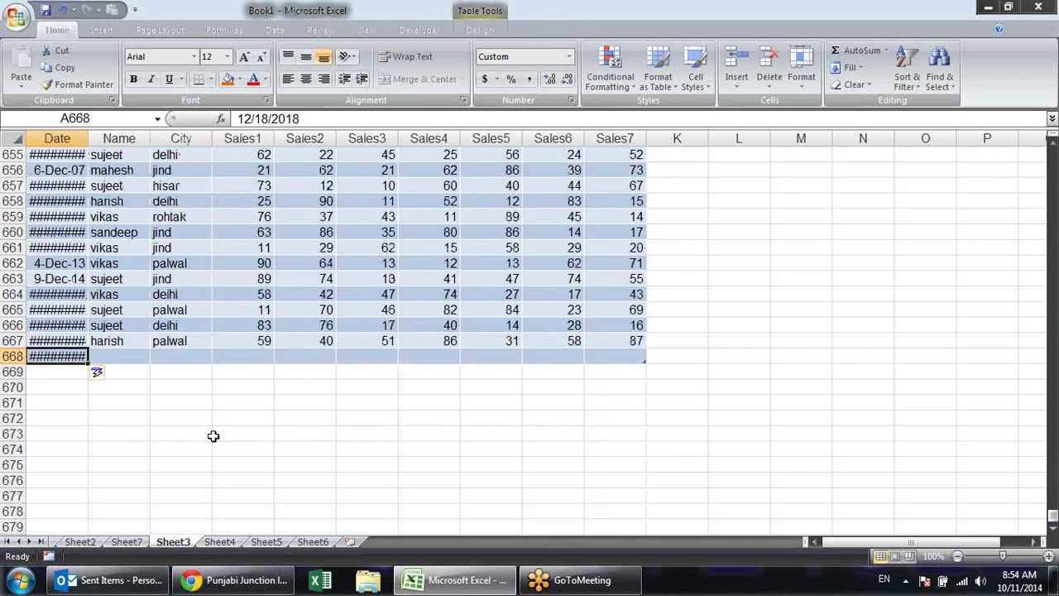
key(Tab)
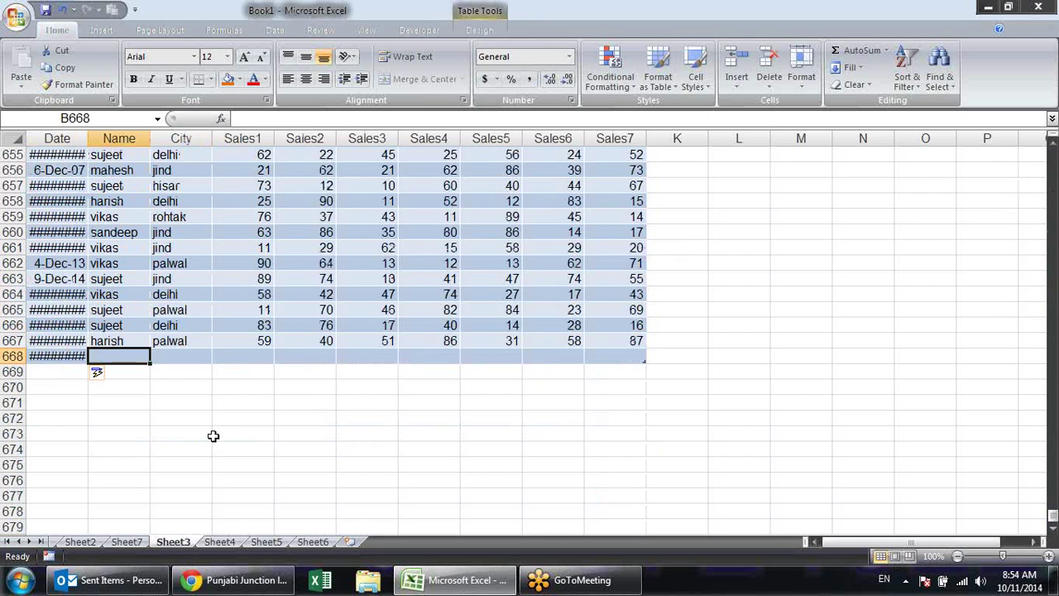
text(abhi)
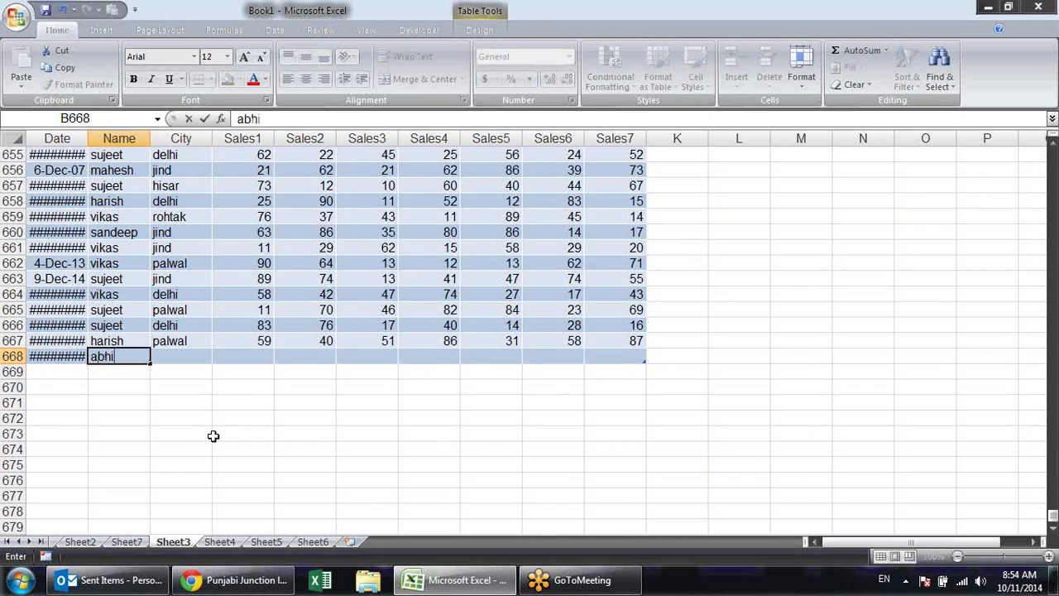
text(shek)
key(Tab)
text(goa)
key(Tab)
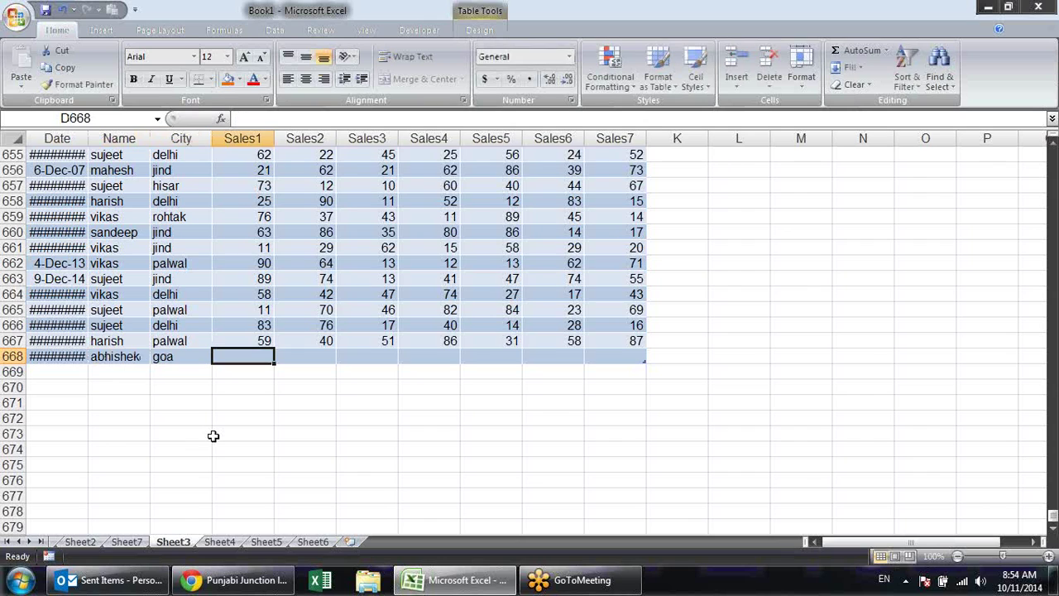
key(shift+Right)
key(shift+Right)
key(shift+Right)
key(shift+Right)
key(shift+Right)
key(shift+Right)
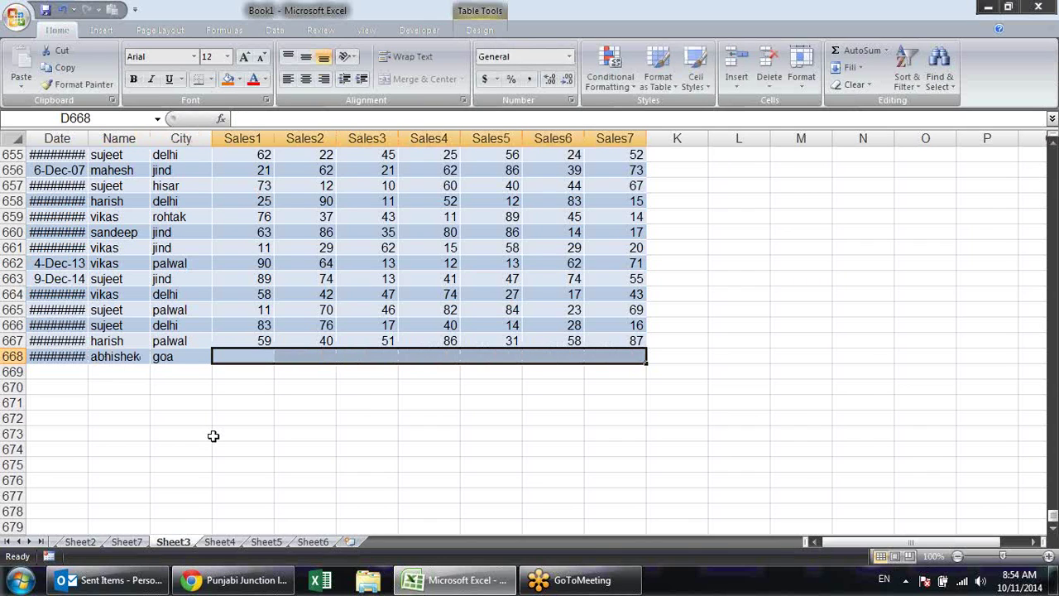
key(ctrl+d)
click(220, 444)
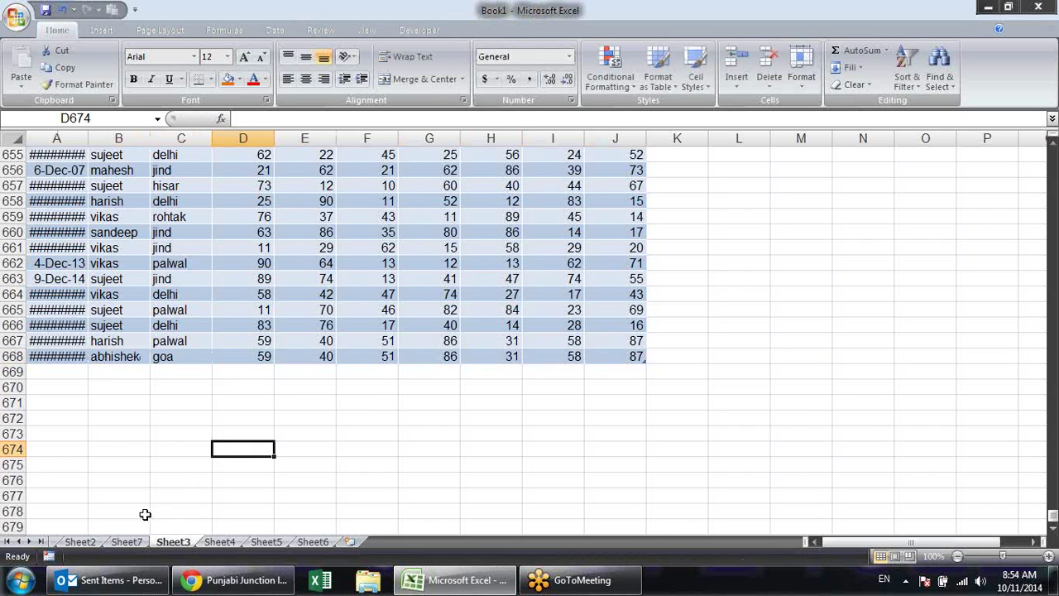
Refresh the Sheet7 pivots and check the new goa rows and the 33937 Sales1 Grand Total
click(128, 541)
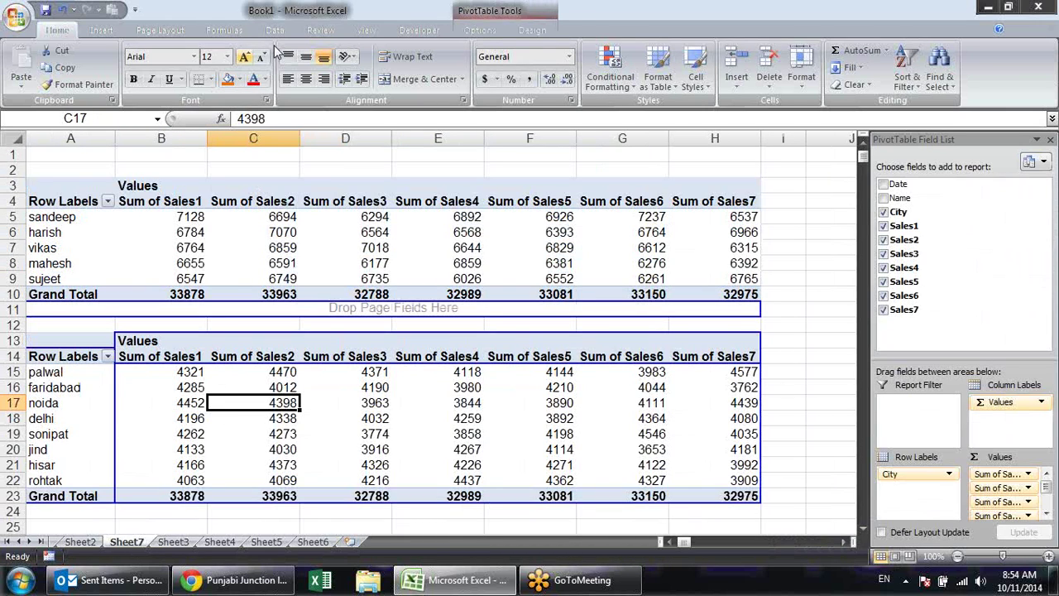
click(480, 30)
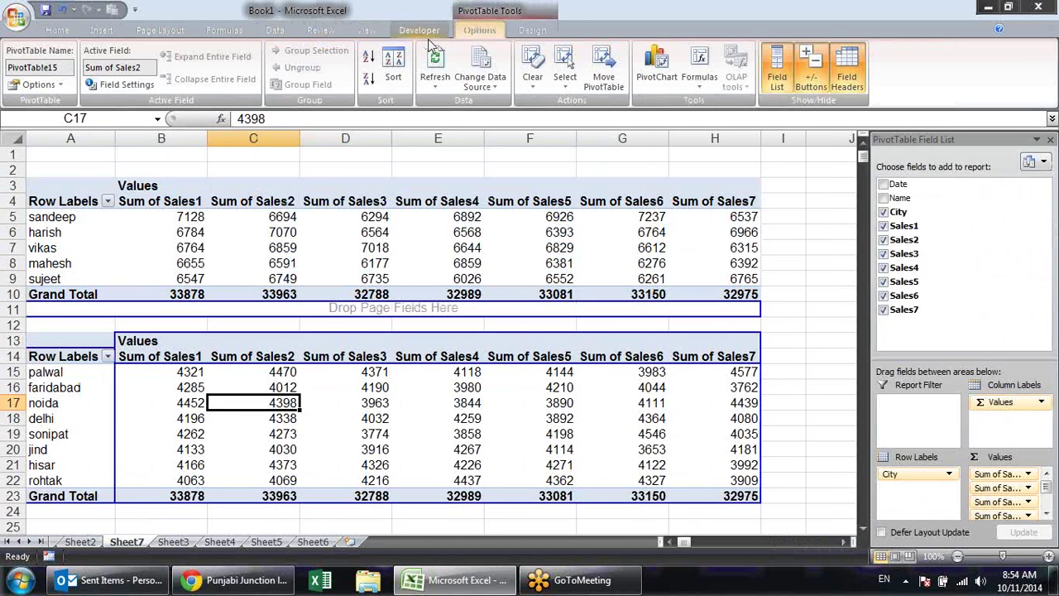
click(436, 62)
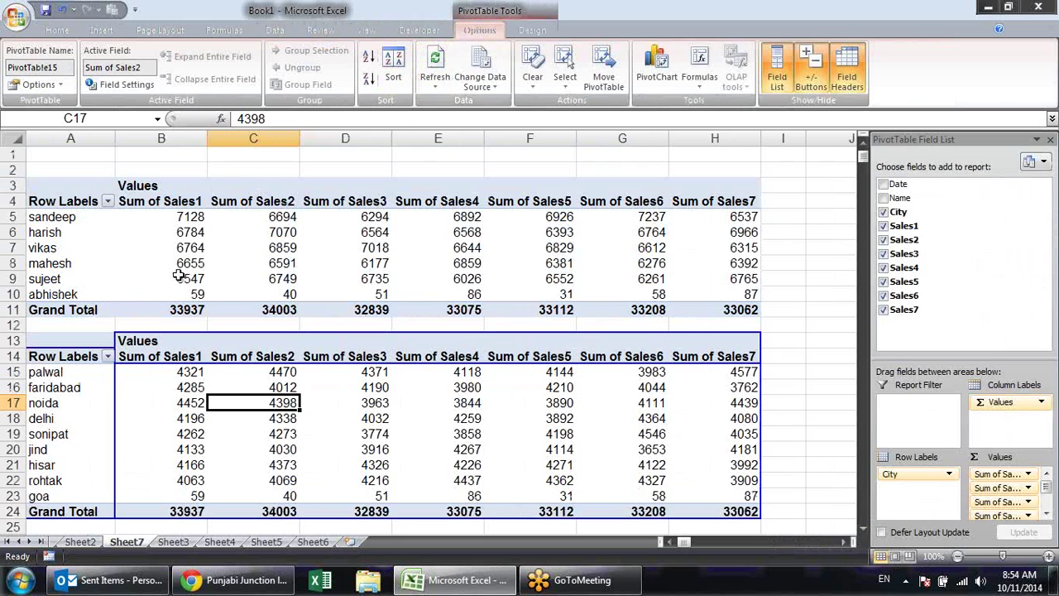
click(75, 297)
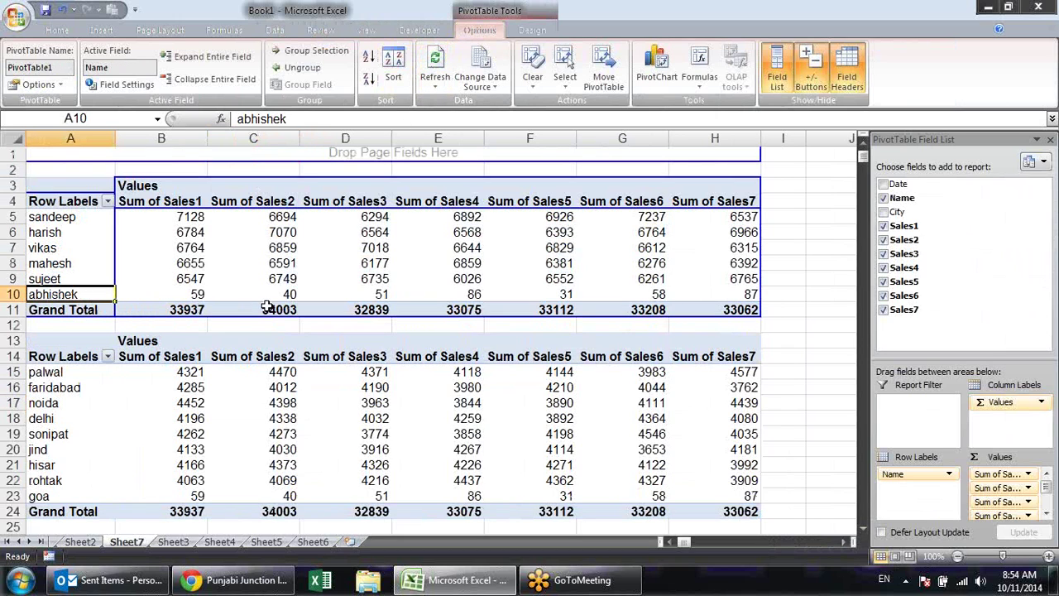
scroll(250, 418, down, 1)
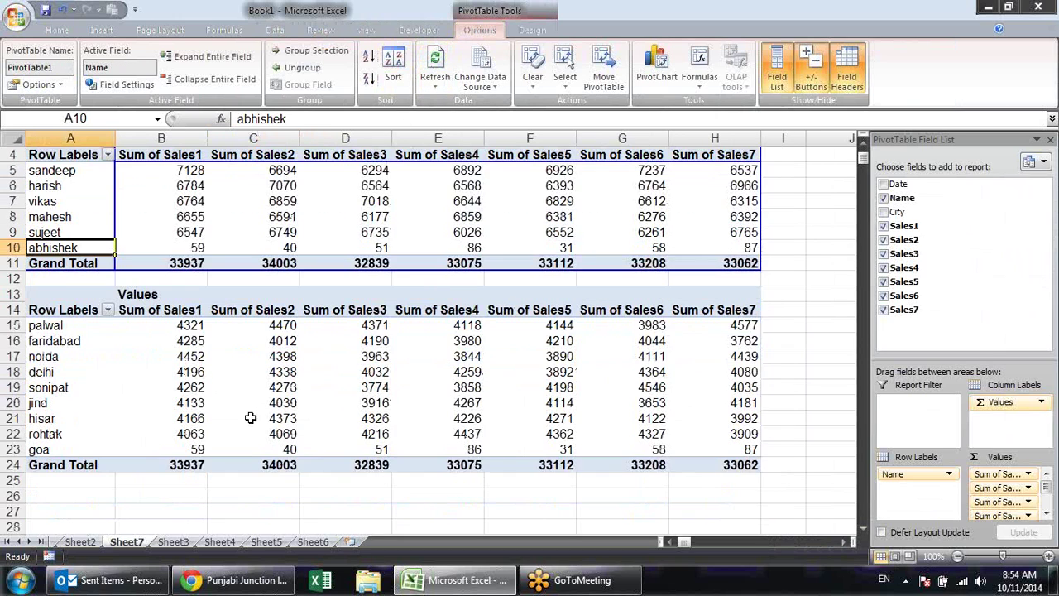
click(52, 449)
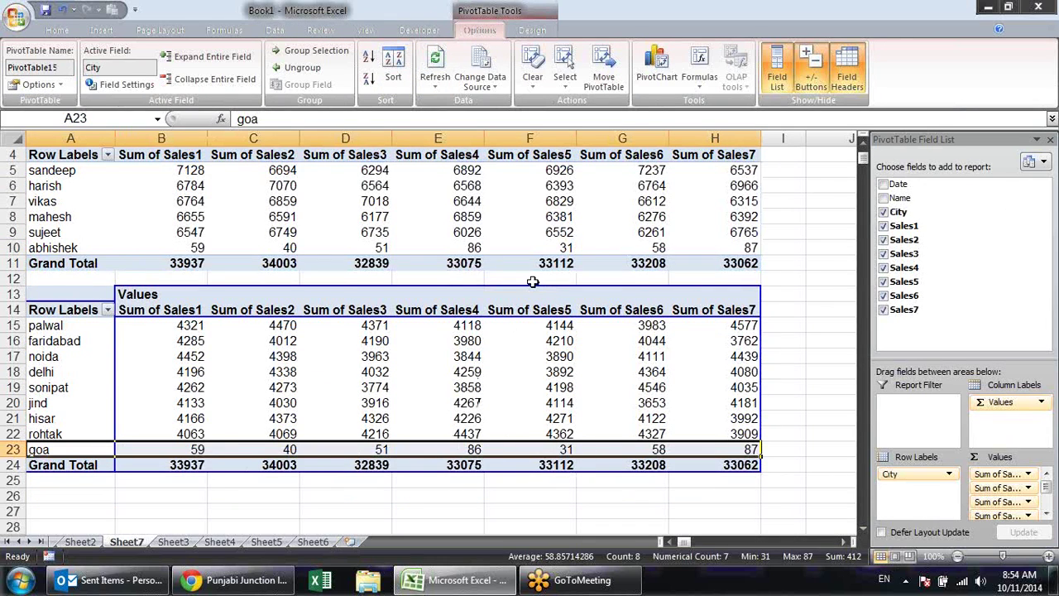
scroll(527, 282, up, 1)
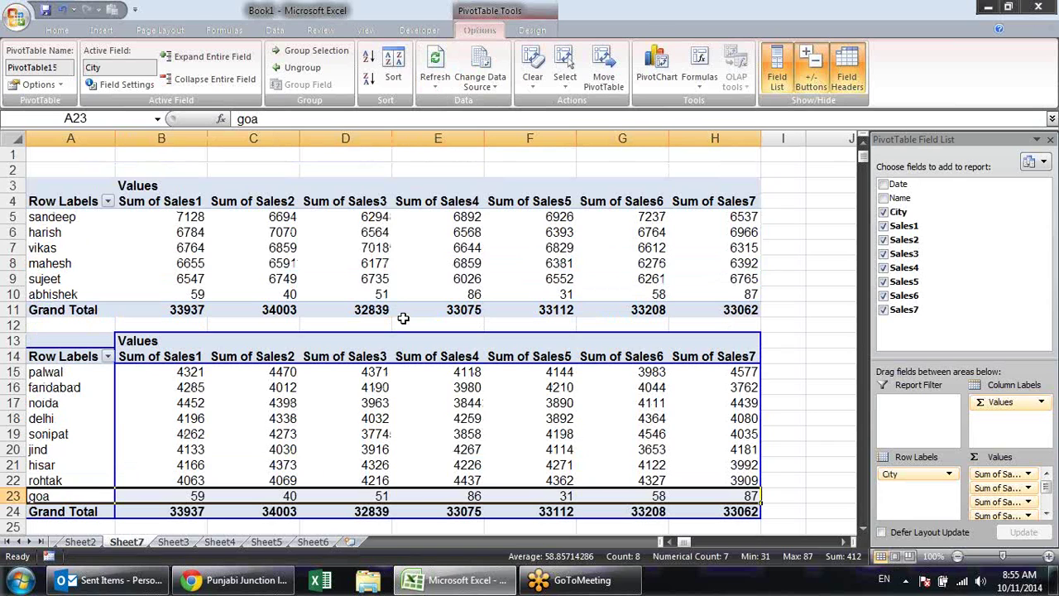
click(436, 66)
click(766, 439)
click(569, 432)
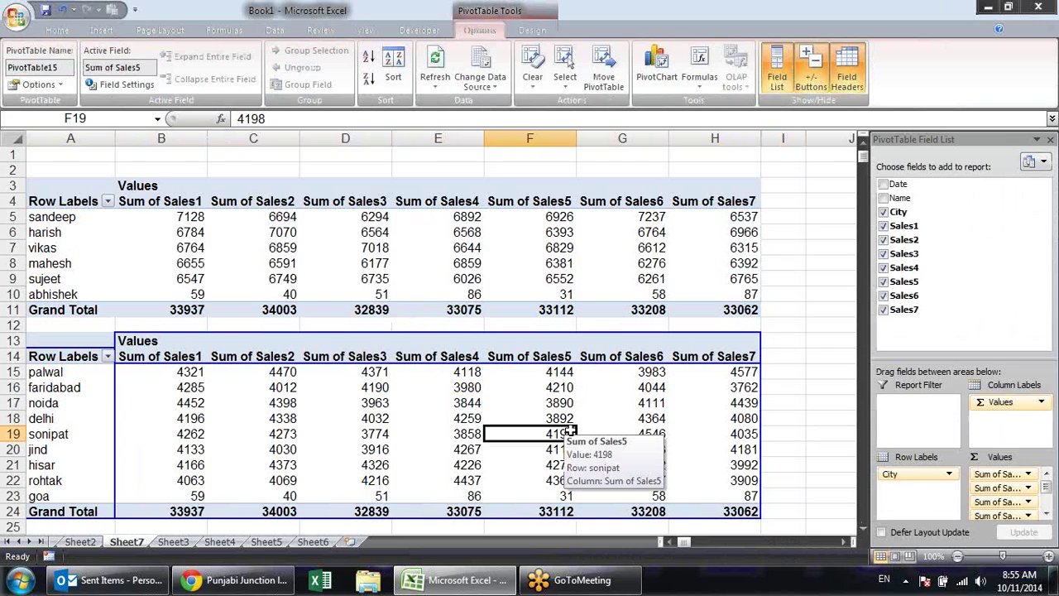
click(258, 264)
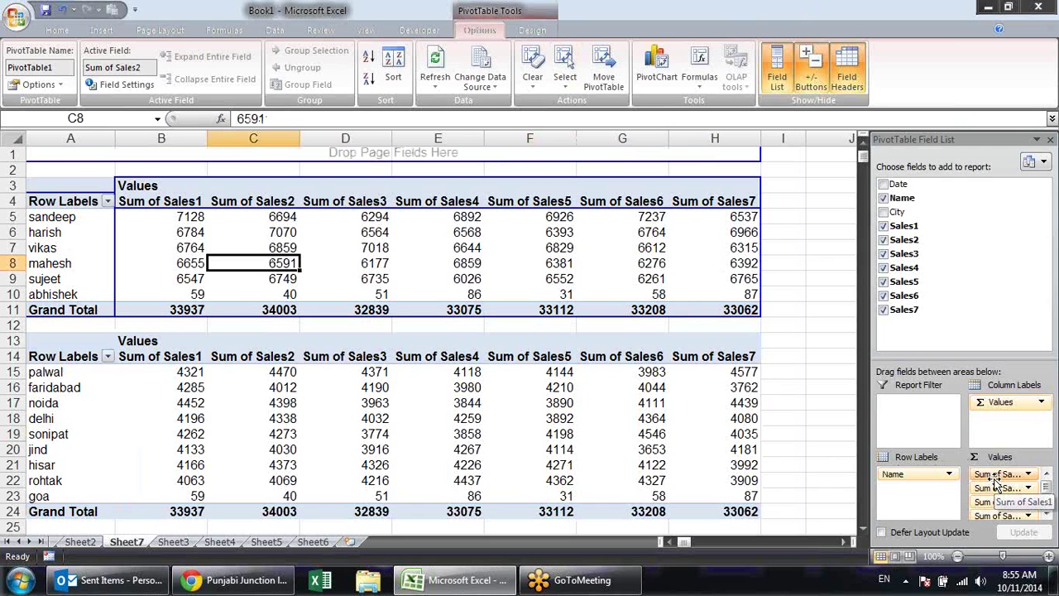
Drag the other sales sums out of the Name pivot, leaving only Sum of Sales7 (grand total 33062)
drag(997, 480, 865, 459)
drag(997, 474, 862, 460)
drag(996, 475, 864, 461)
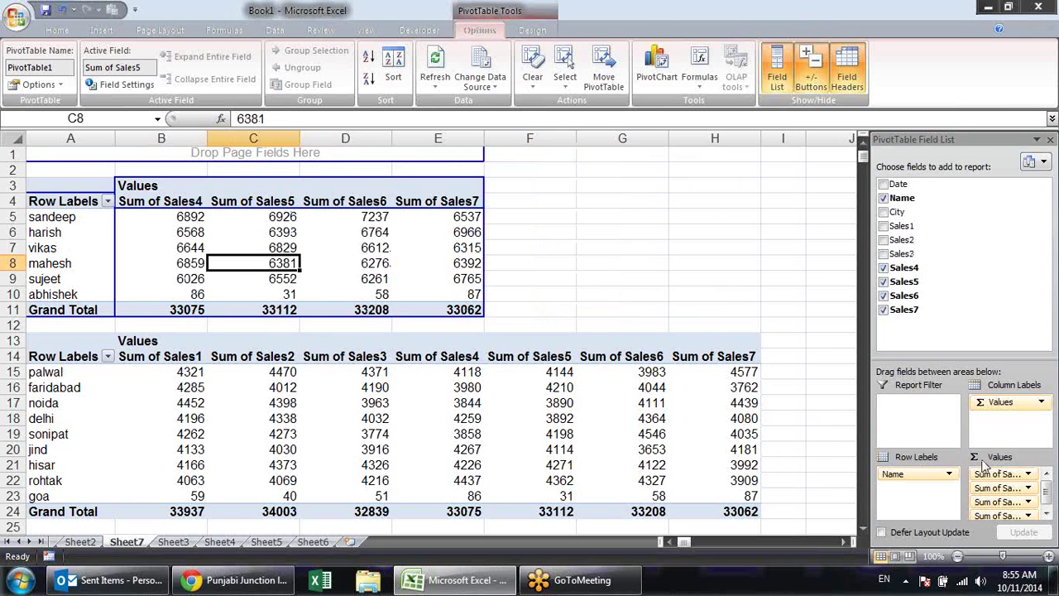
drag(993, 473, 848, 339)
mouse_move(997, 475)
mouse_down()
mouse_move(891, 446)
mouse_move(858, 425)
mouse_up()
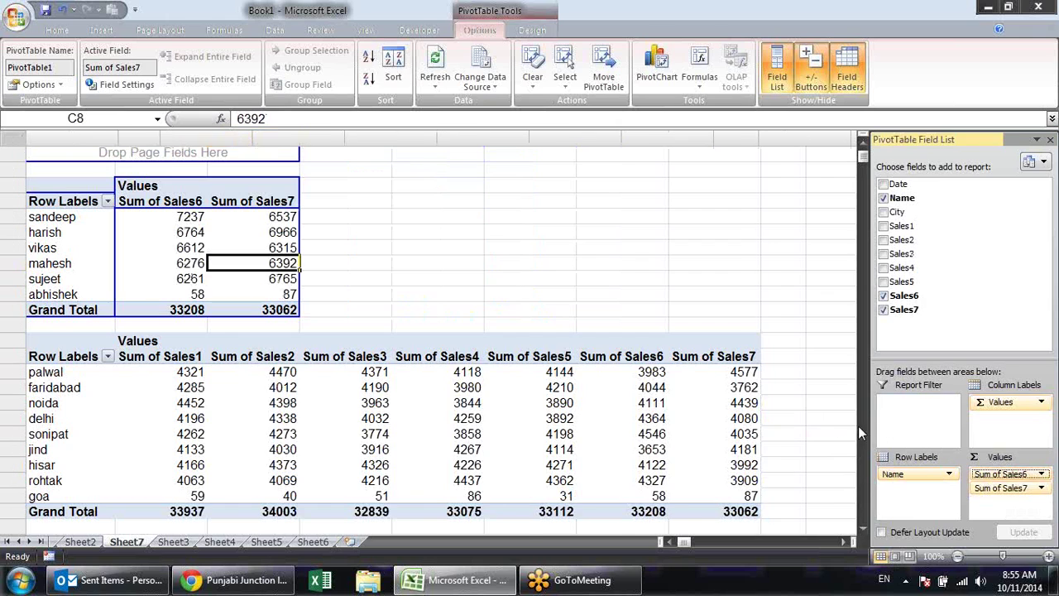
Bring up Value Field Settings for the Sum of Sales7 field
click(1040, 474)
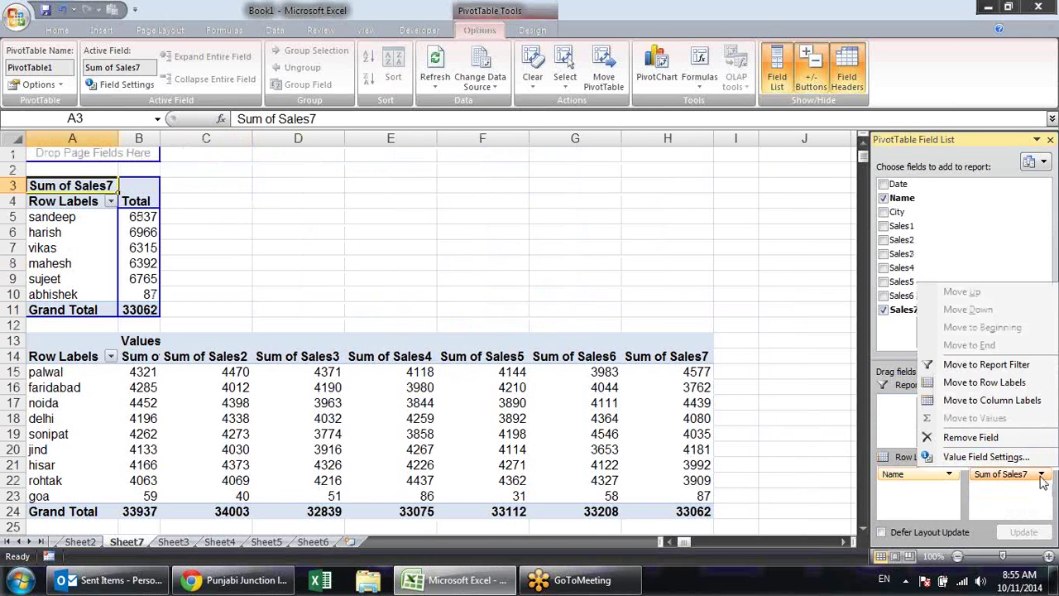
click(1048, 490)
click(1045, 478)
click(998, 459)
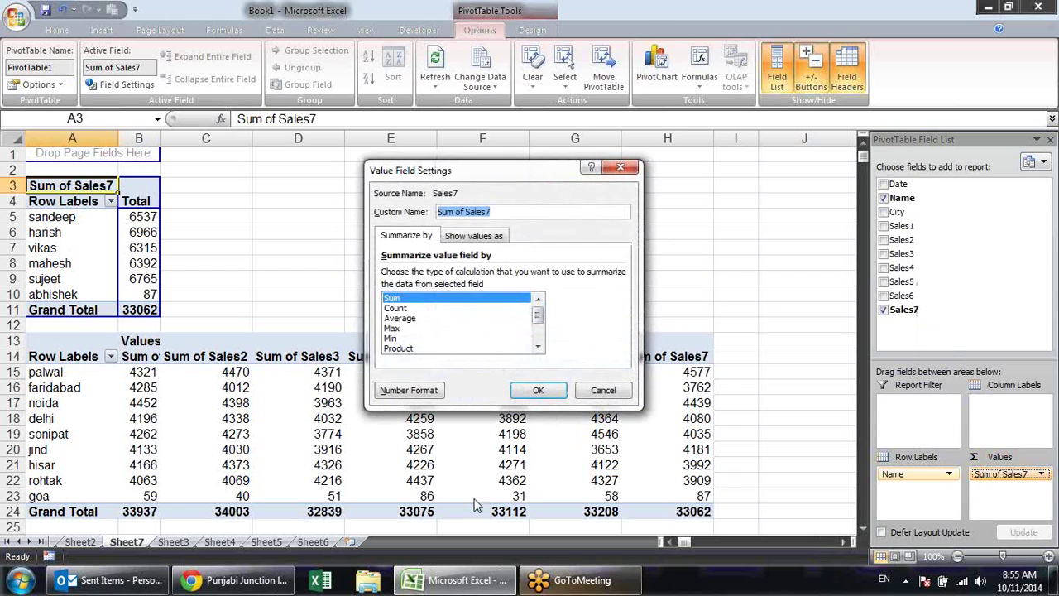
drag(484, 173, 592, 145)
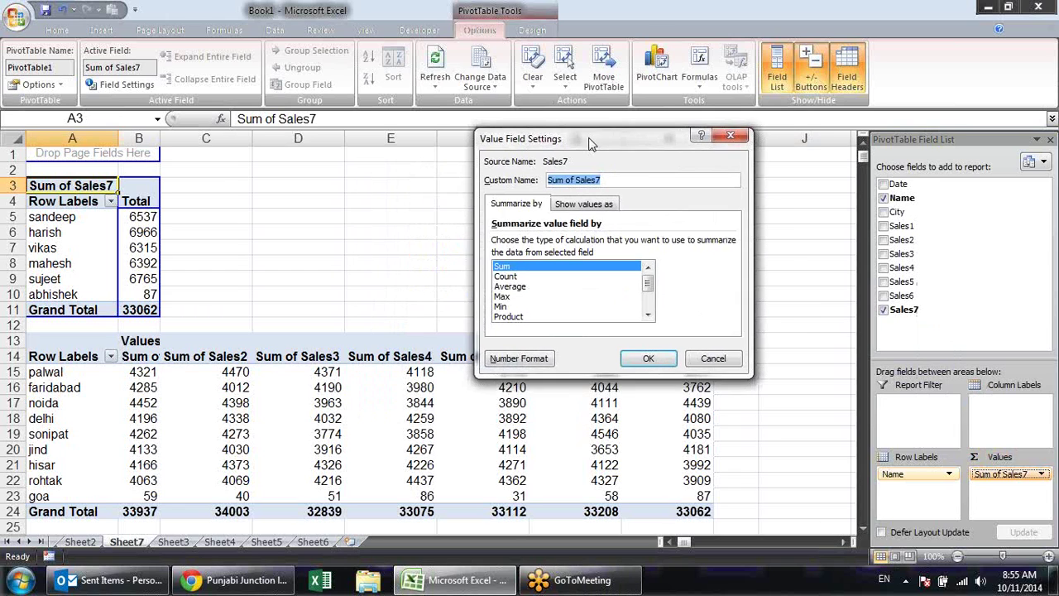
click(526, 279)
click(532, 289)
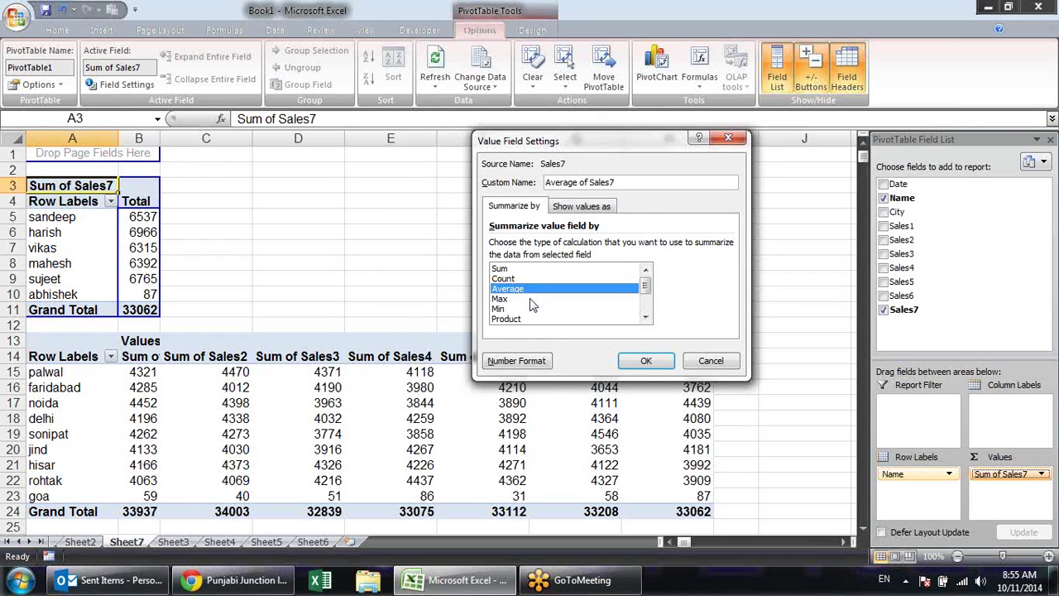
click(531, 299)
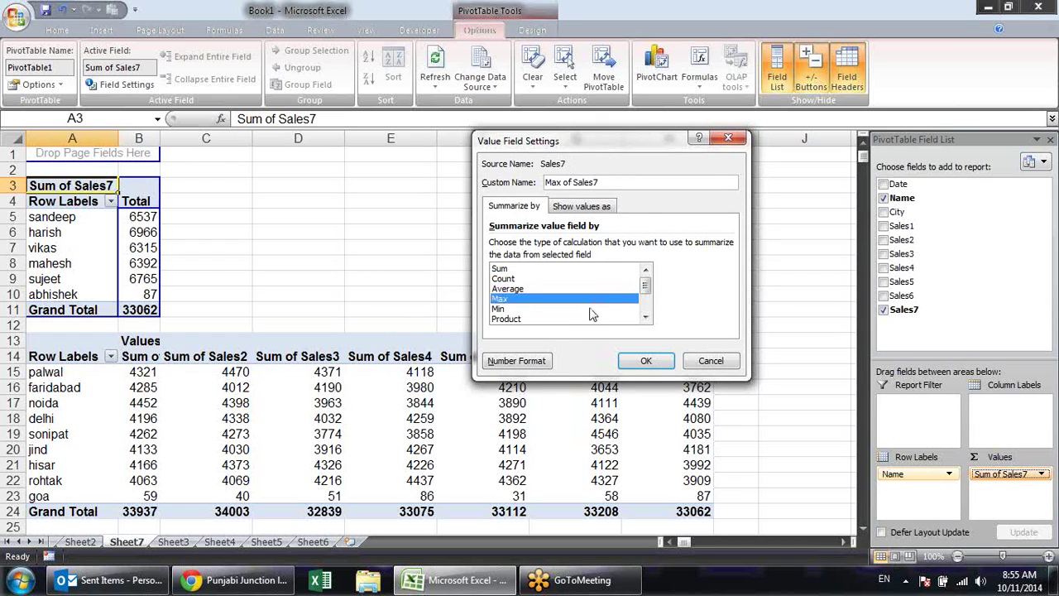
scroll(657, 289, down, 2)
scroll(659, 288, up, 2)
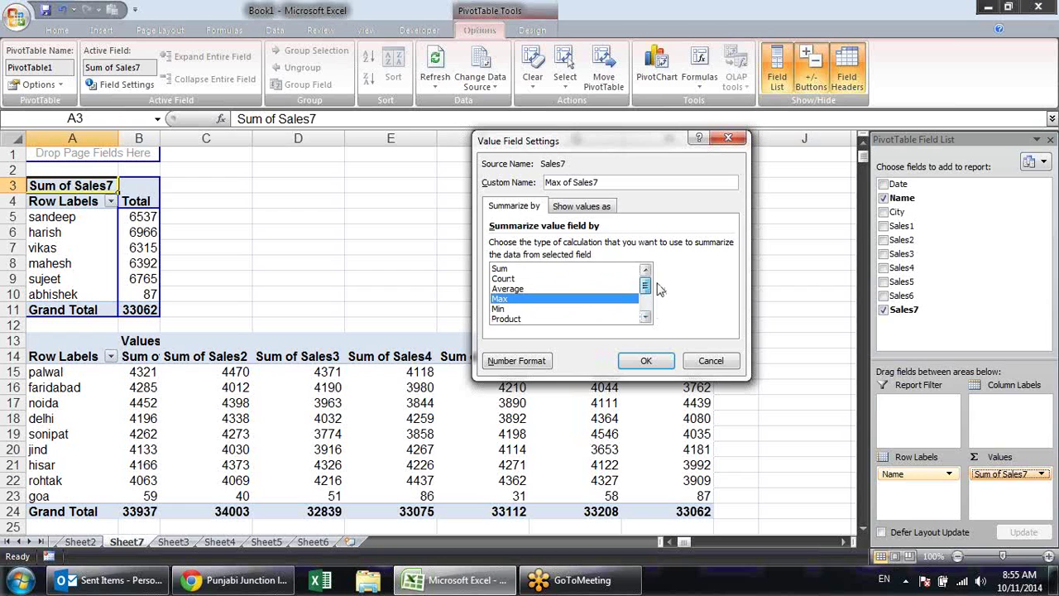
click(559, 280)
click(637, 360)
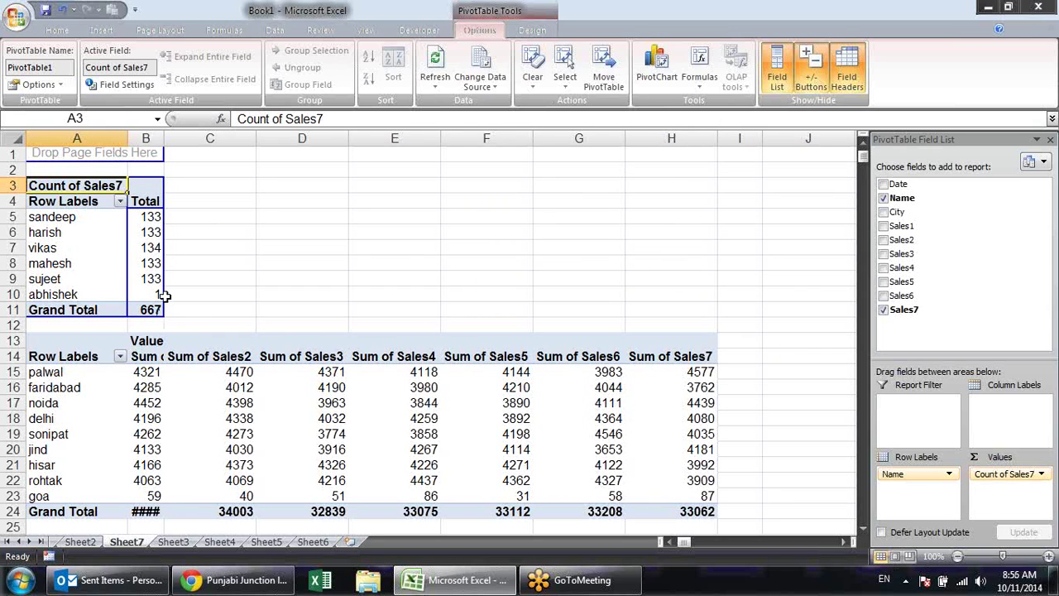
click(154, 219)
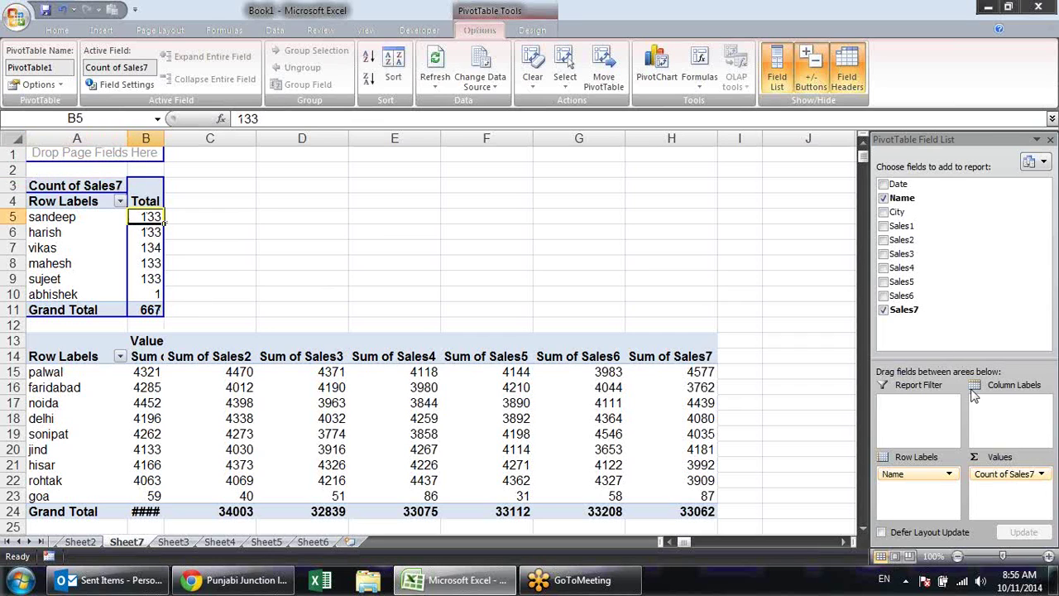
click(1041, 474)
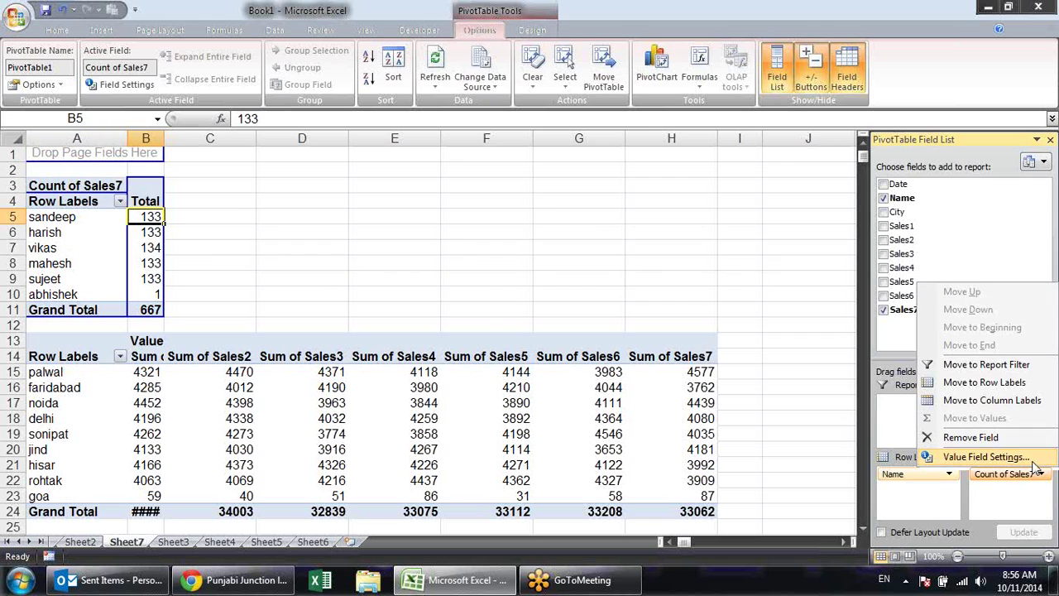
click(984, 457)
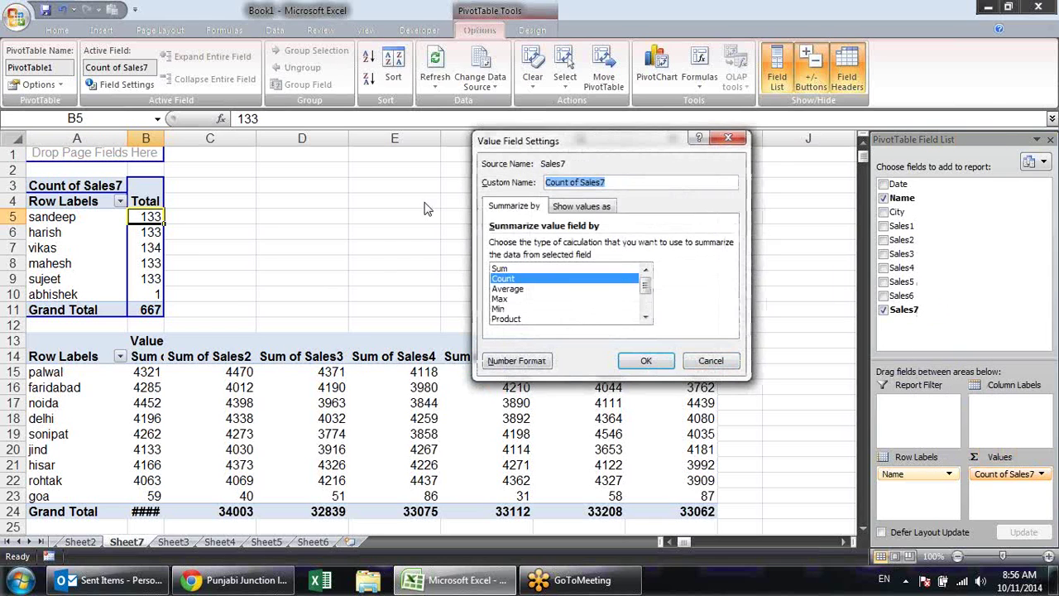
click(519, 290)
click(637, 360)
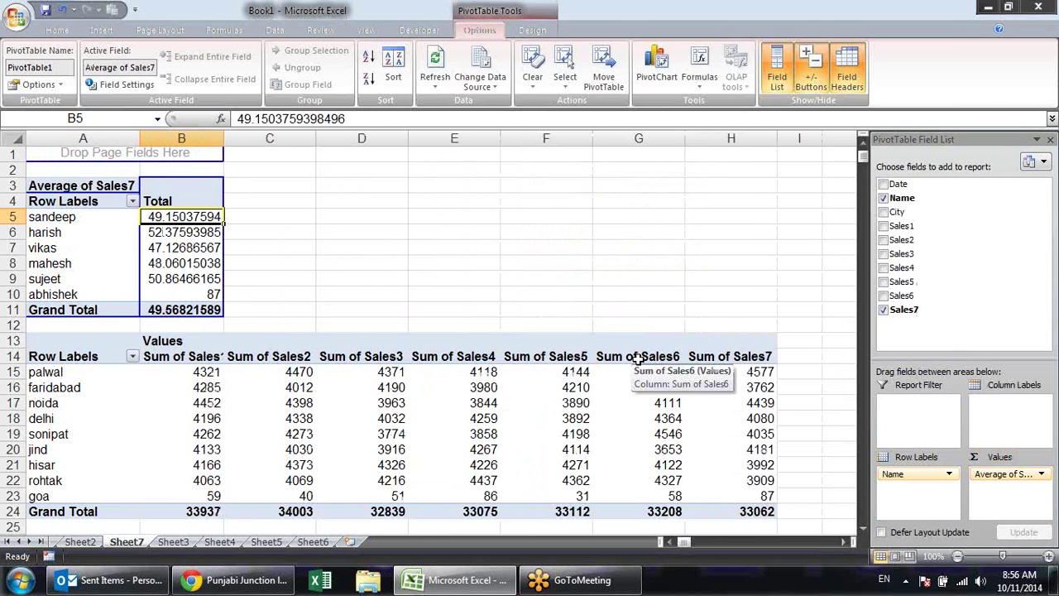
click(1041, 474)
click(943, 454)
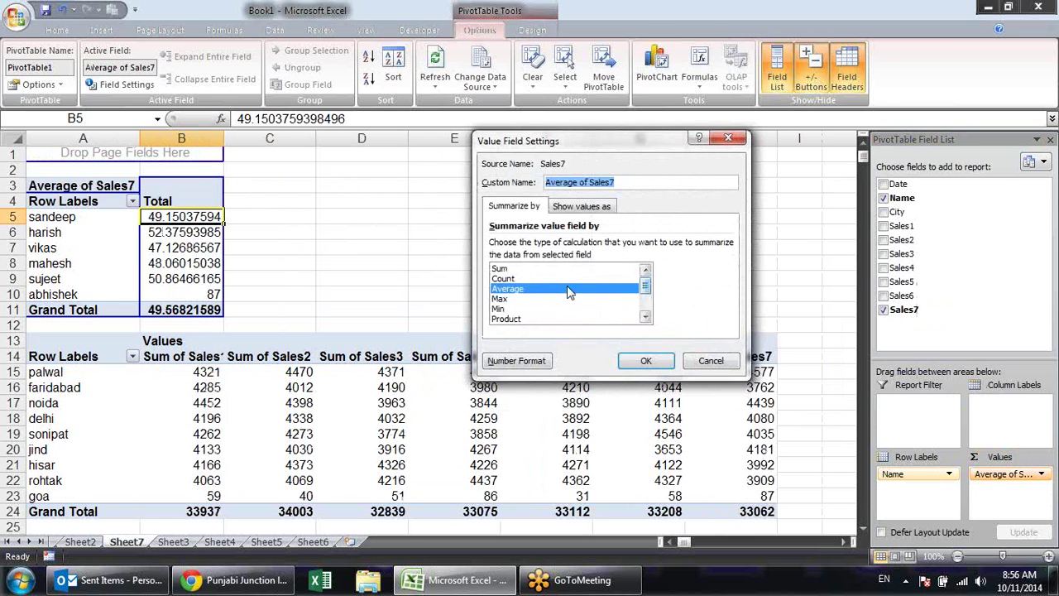
click(532, 299)
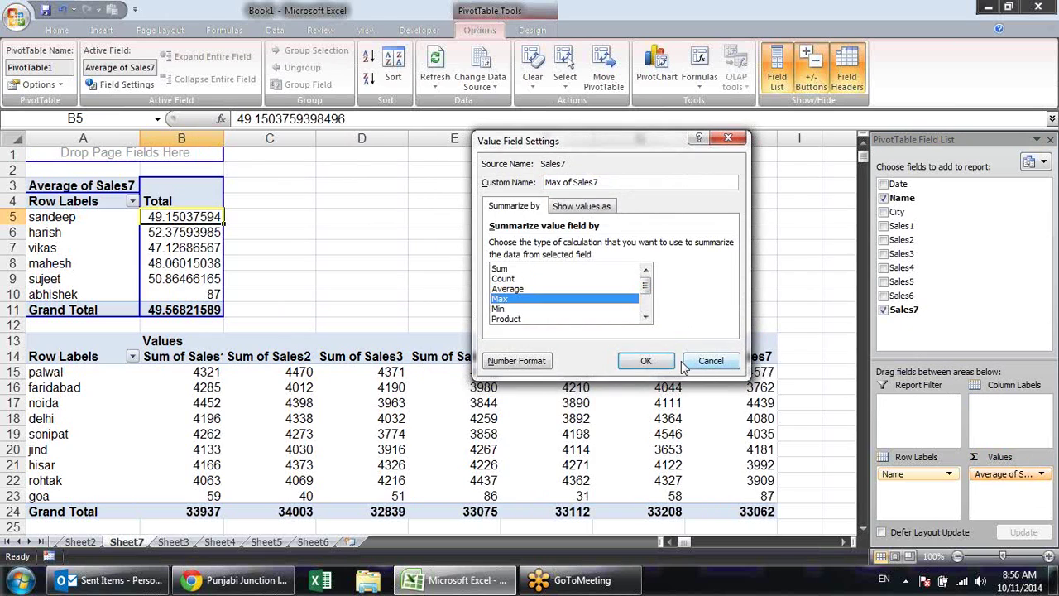
click(666, 361)
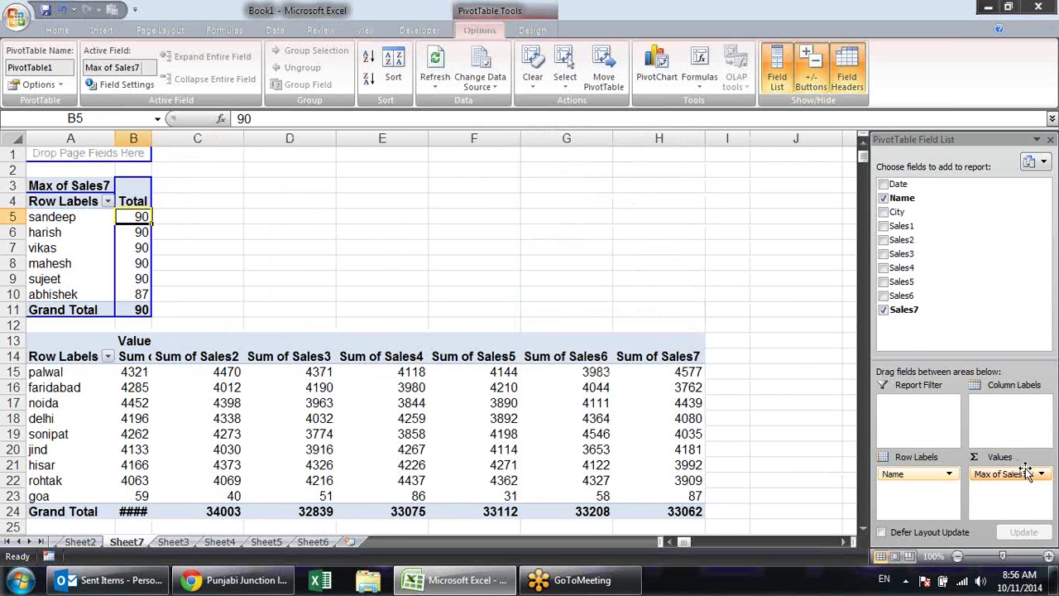
click(1026, 472)
click(943, 455)
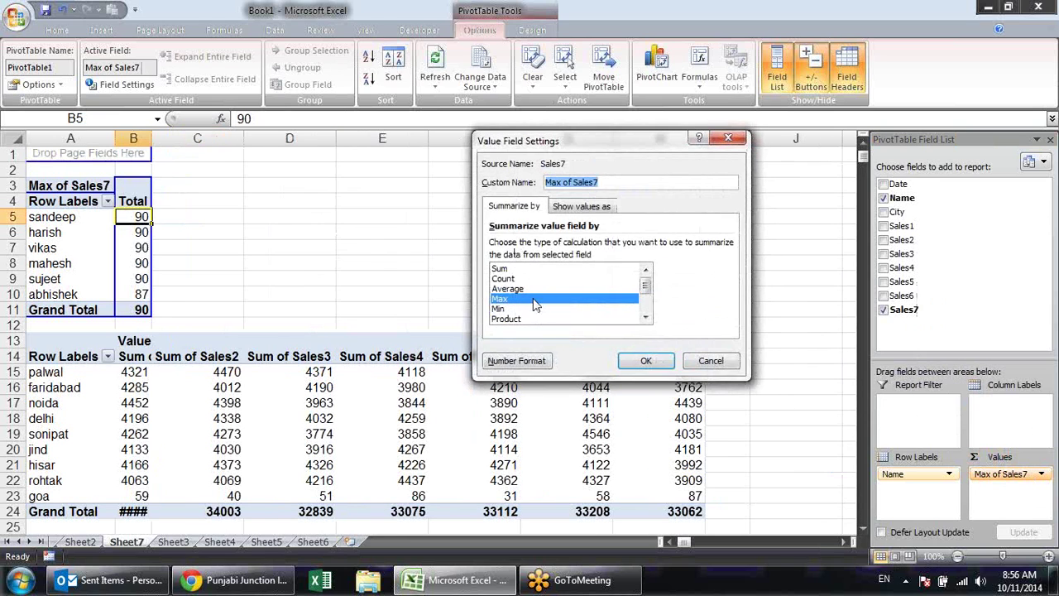
click(533, 309)
click(633, 361)
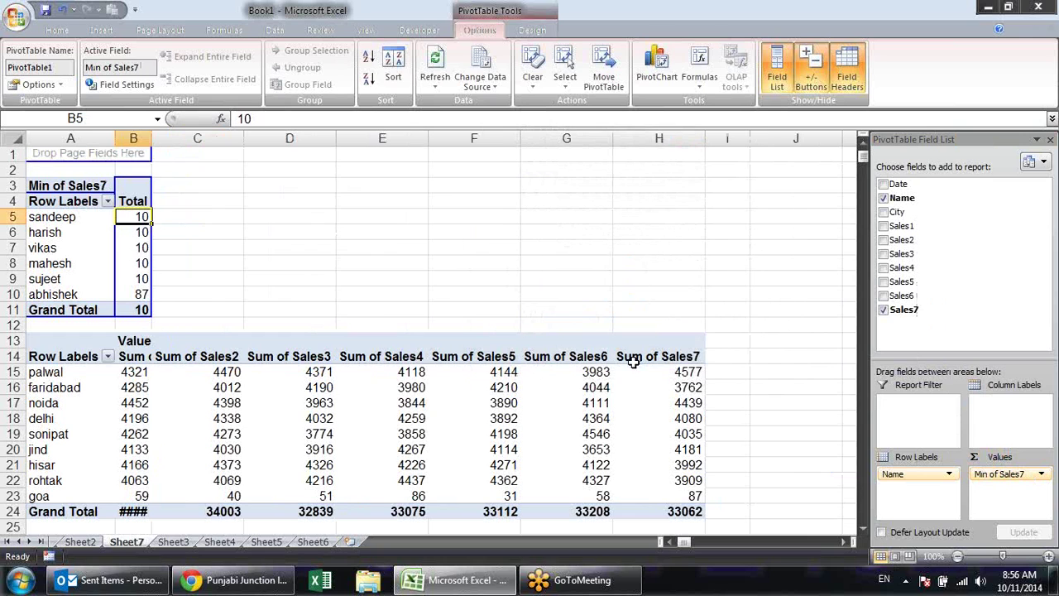
click(1040, 473)
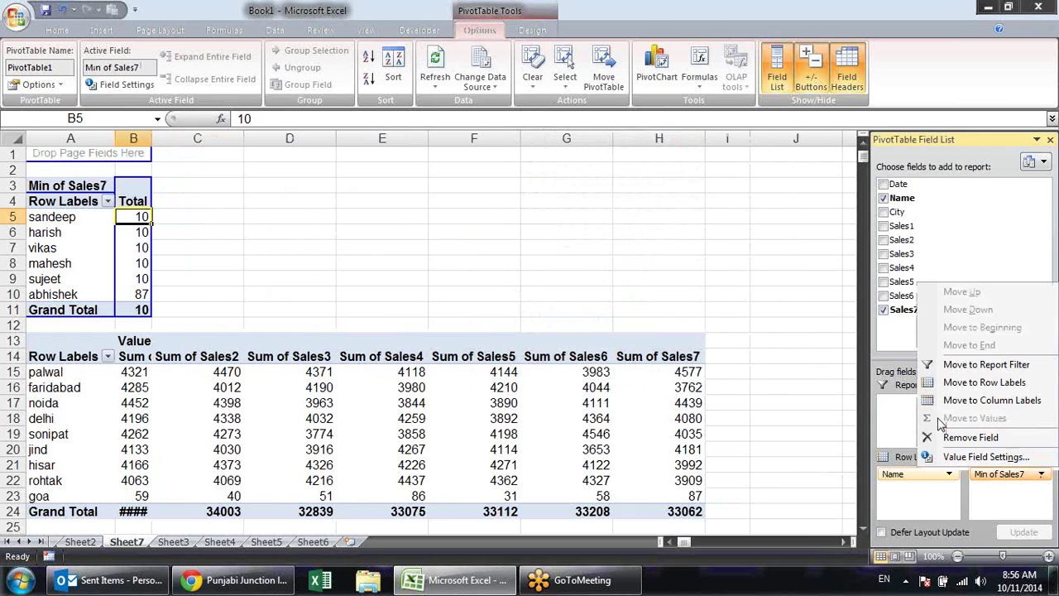
click(986, 457)
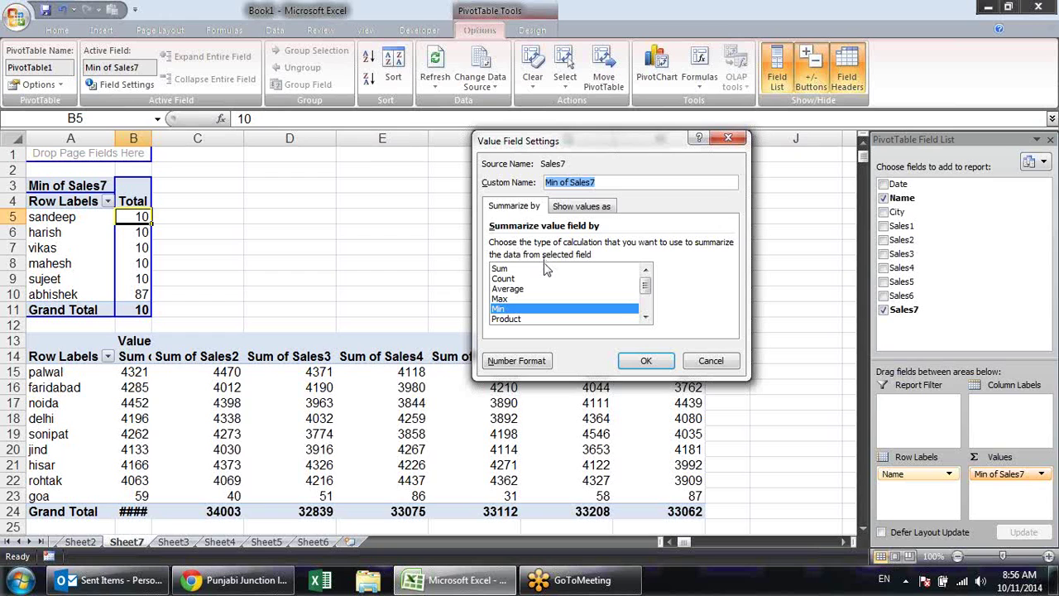
click(550, 270)
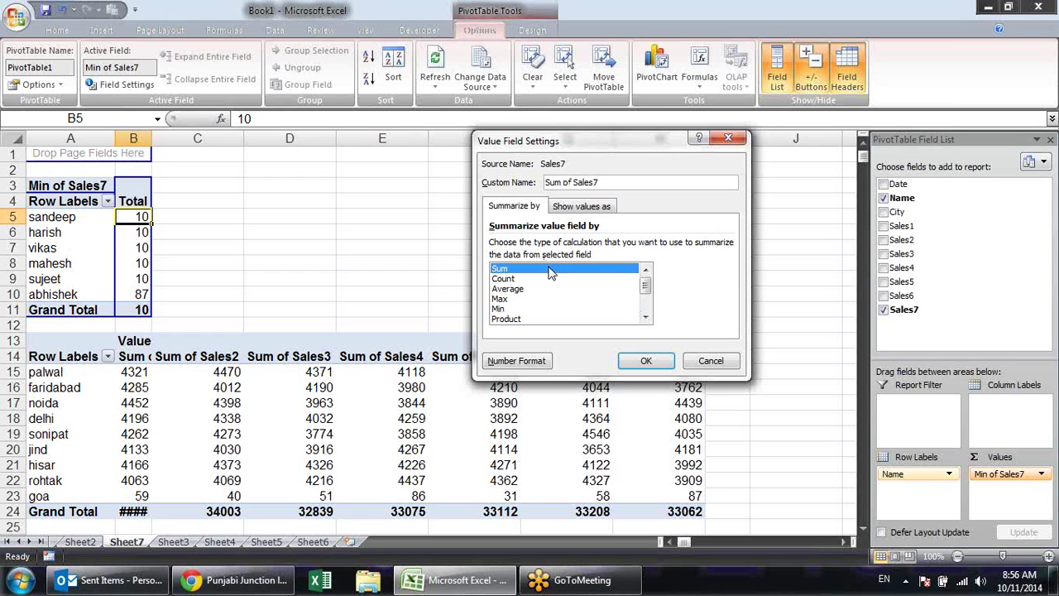
click(646, 361)
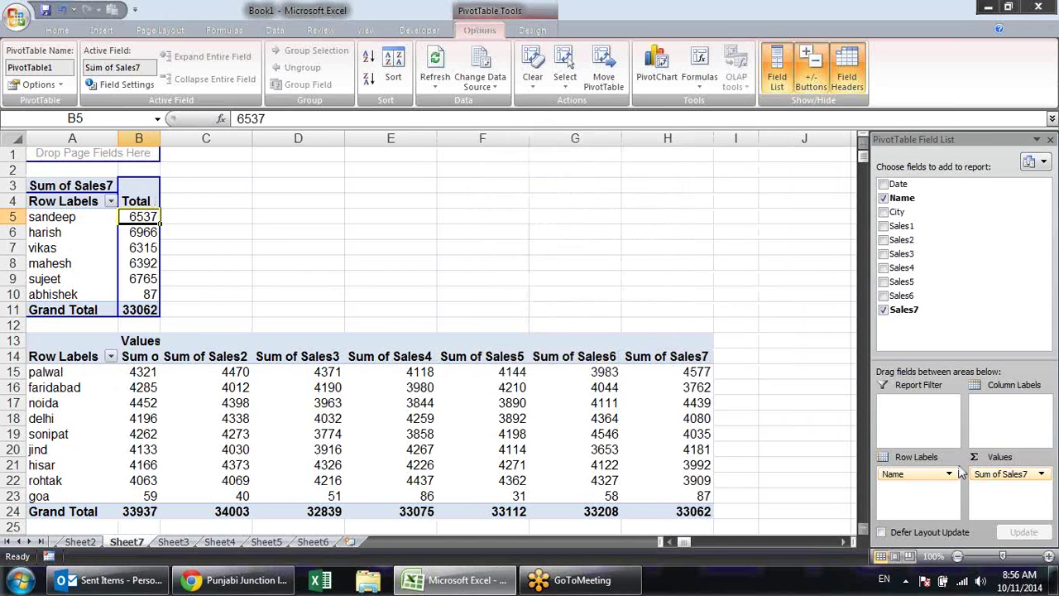
click(1039, 473)
click(1034, 454)
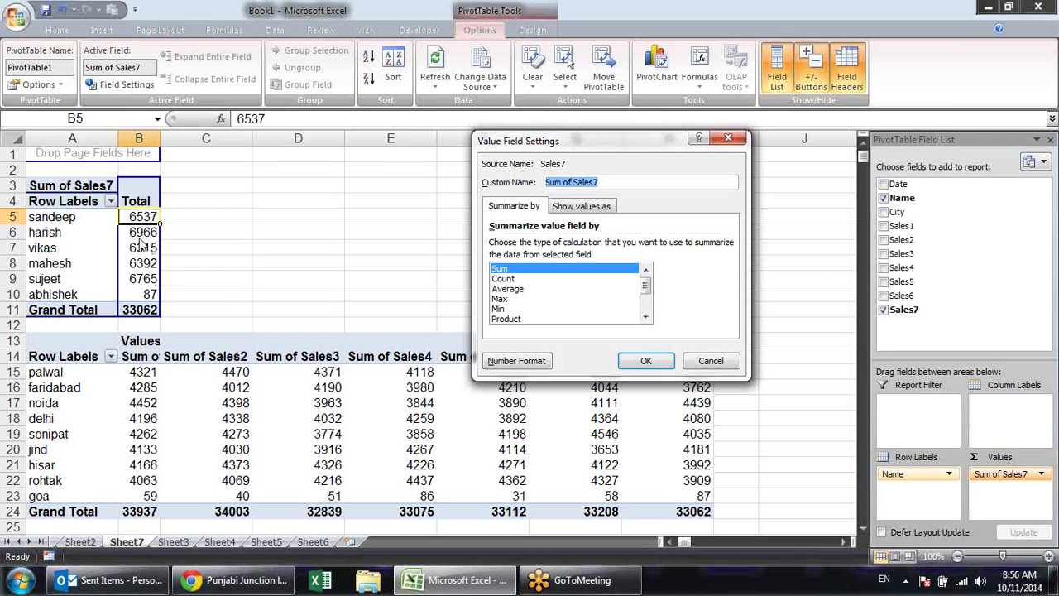
Format the Sum of Sales7 values as Currency with two decimals
click(499, 364)
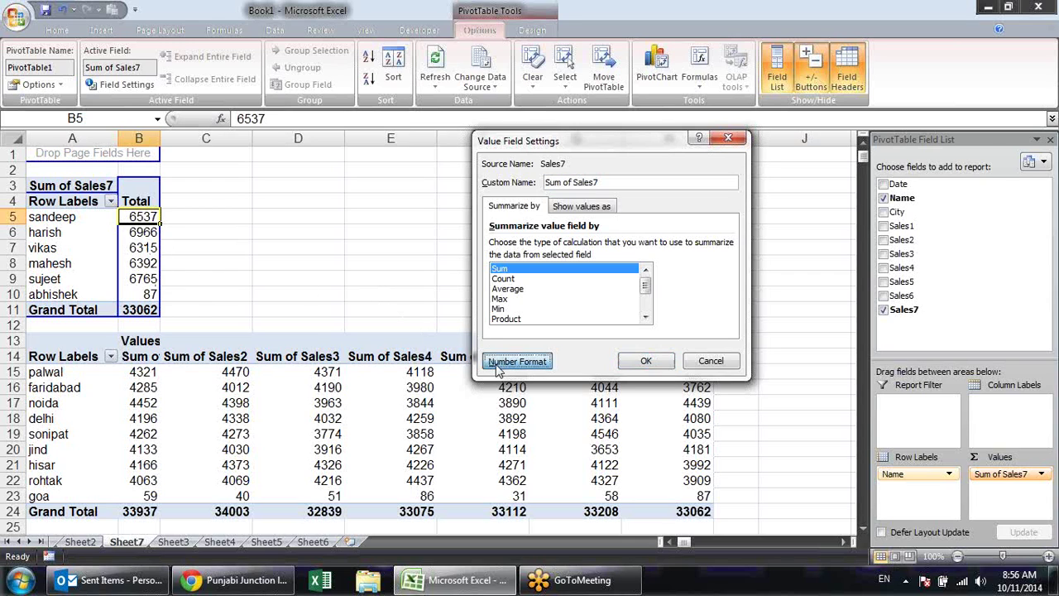
click(442, 165)
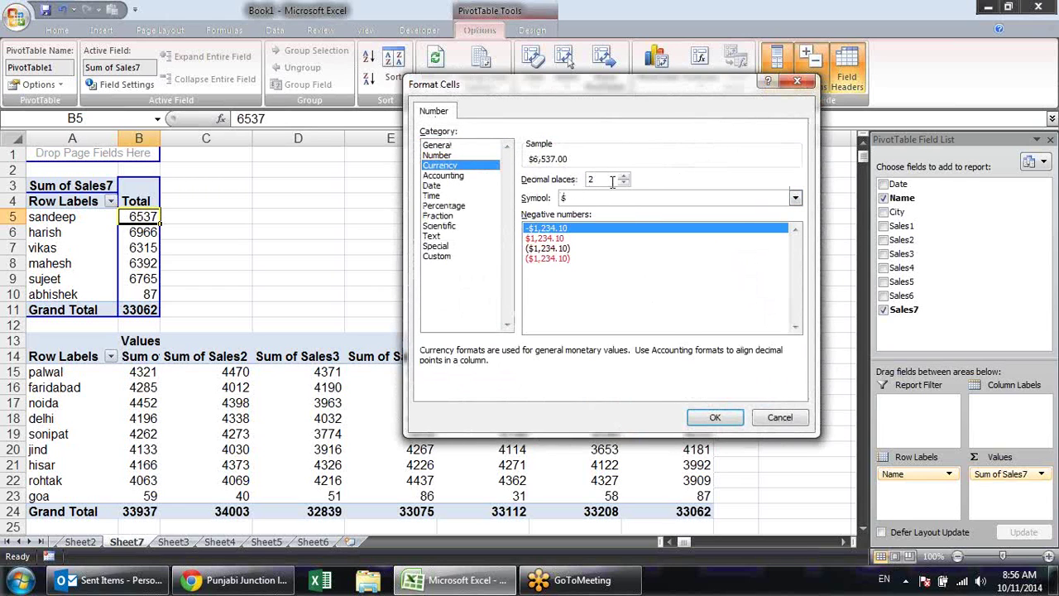
click(722, 416)
click(646, 358)
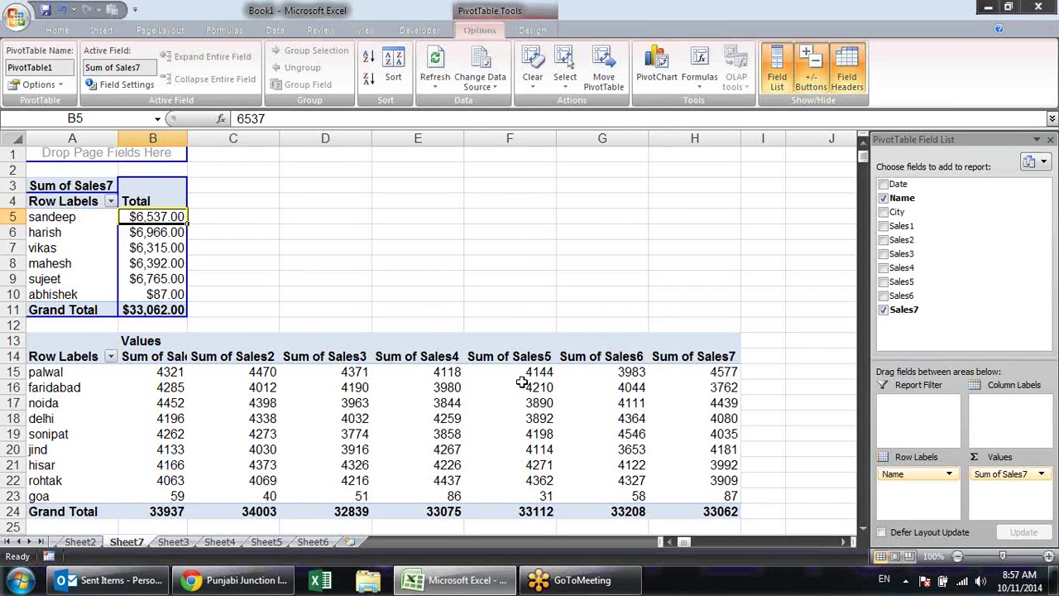
Reopen Sum of Sales7 value settings and list the Show values as calculation options
click(1041, 474)
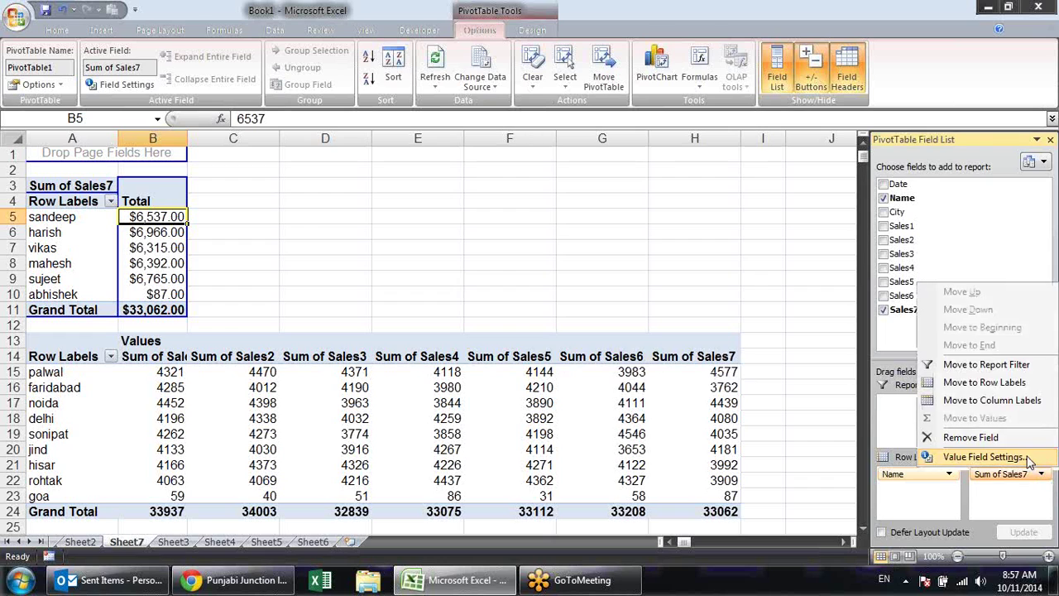
click(1026, 456)
click(604, 206)
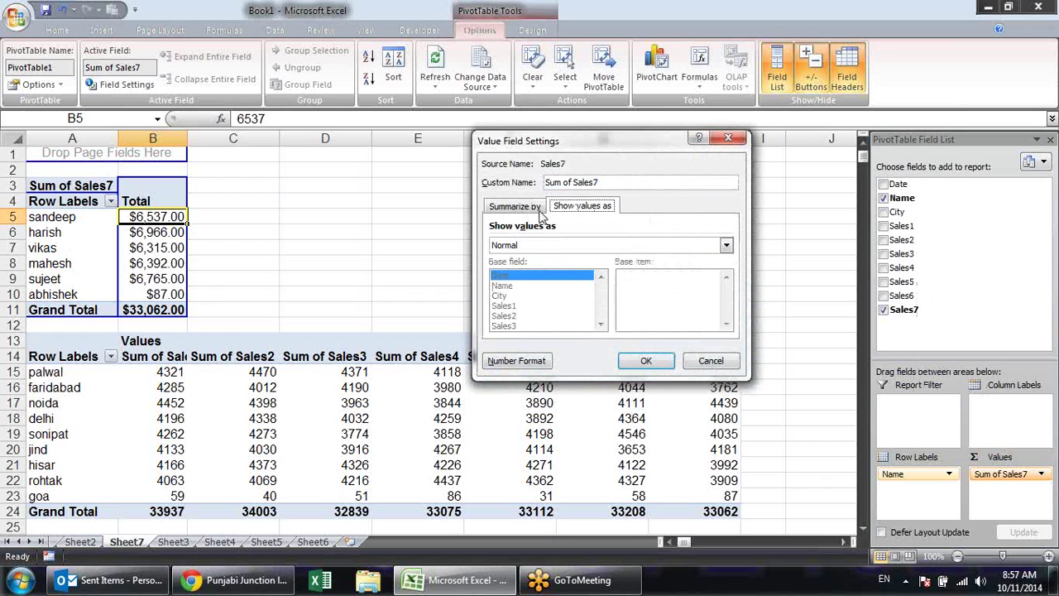
click(727, 244)
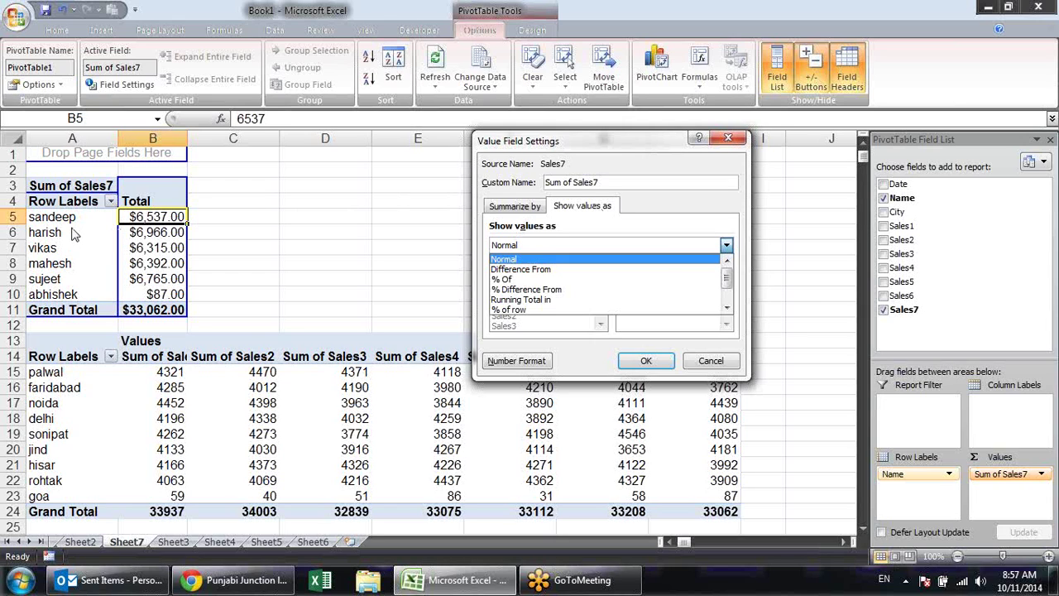
Show Sum of Sales7 as Difference From, base field Name, base item harish
click(573, 270)
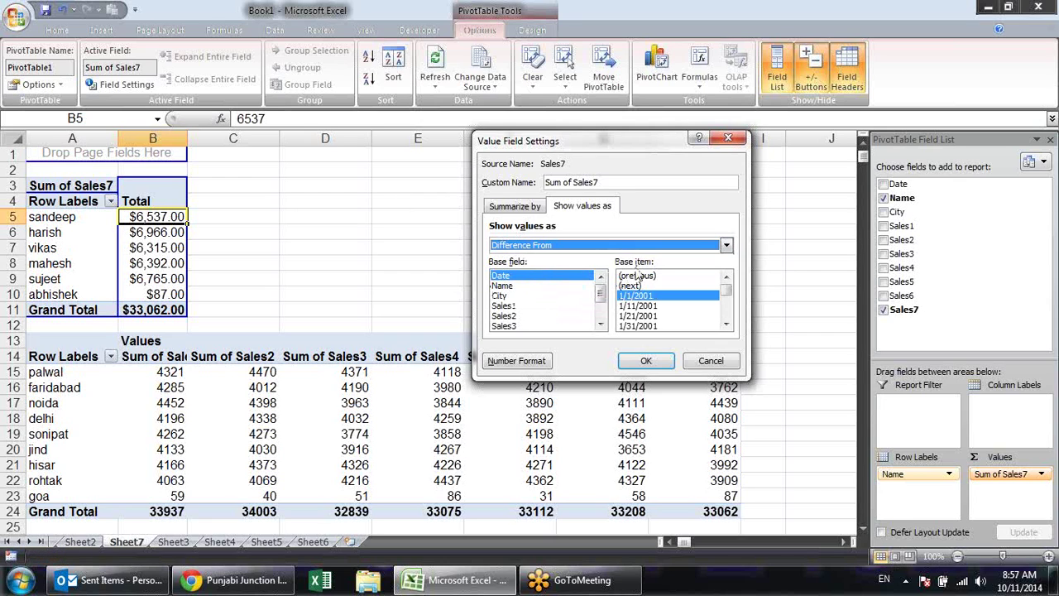
click(511, 286)
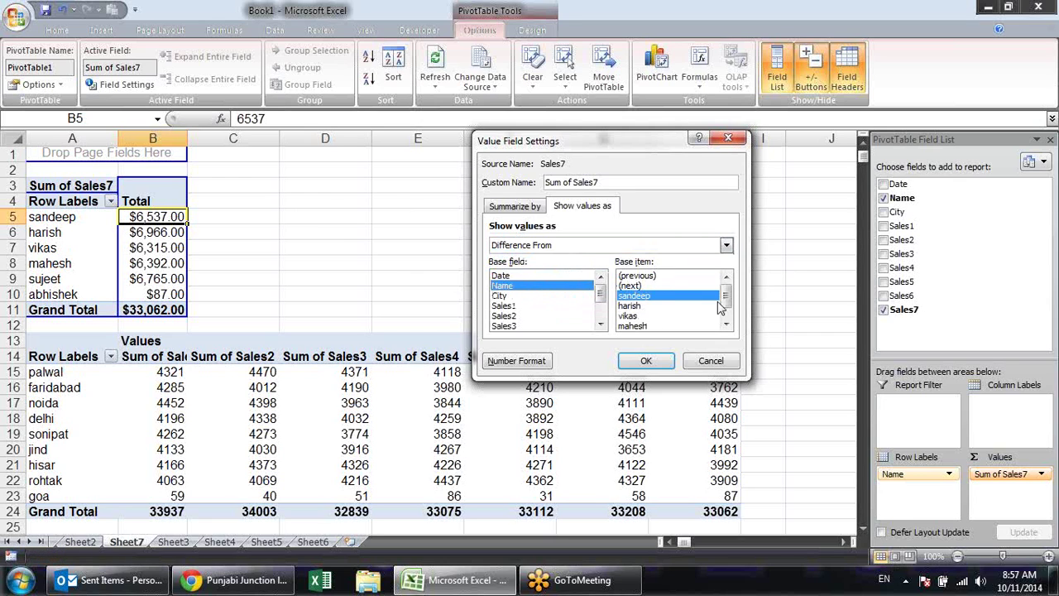
click(644, 306)
click(647, 361)
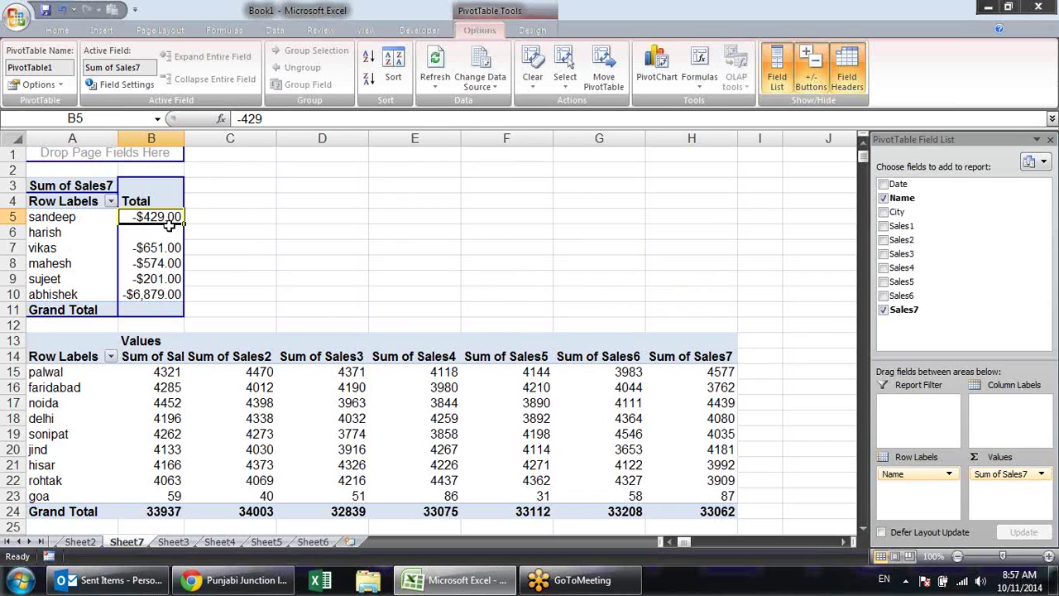
Inspect the difference values in B6 through B10, with harish's row blank
click(170, 233)
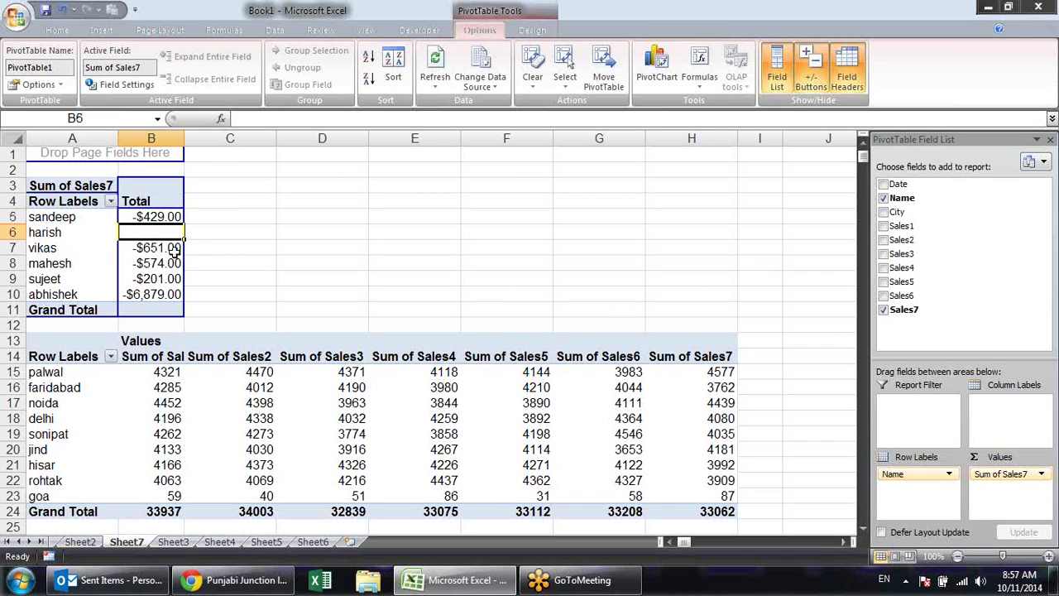
click(174, 249)
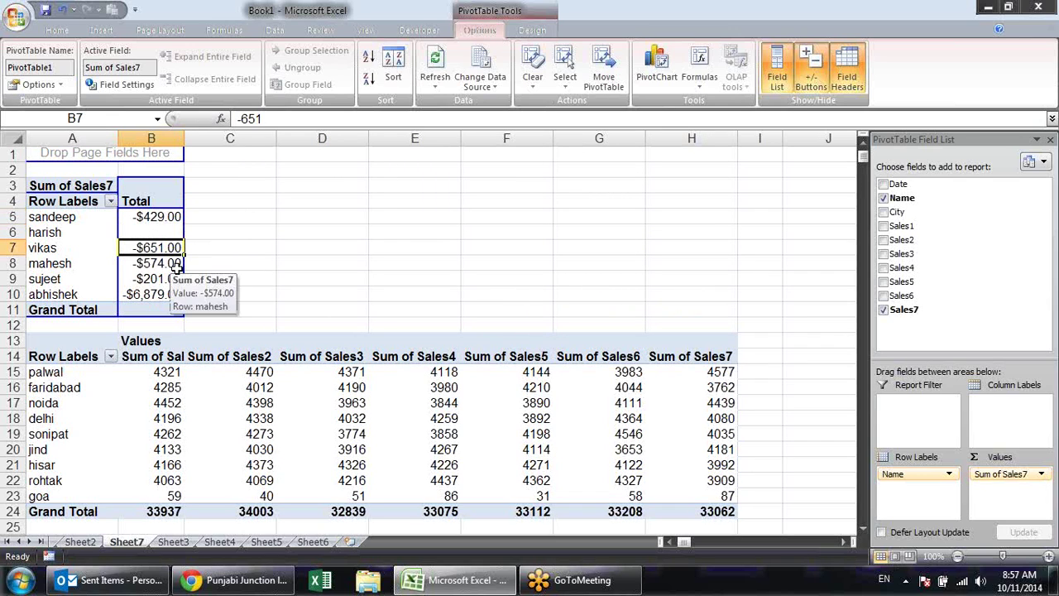
click(176, 265)
click(175, 280)
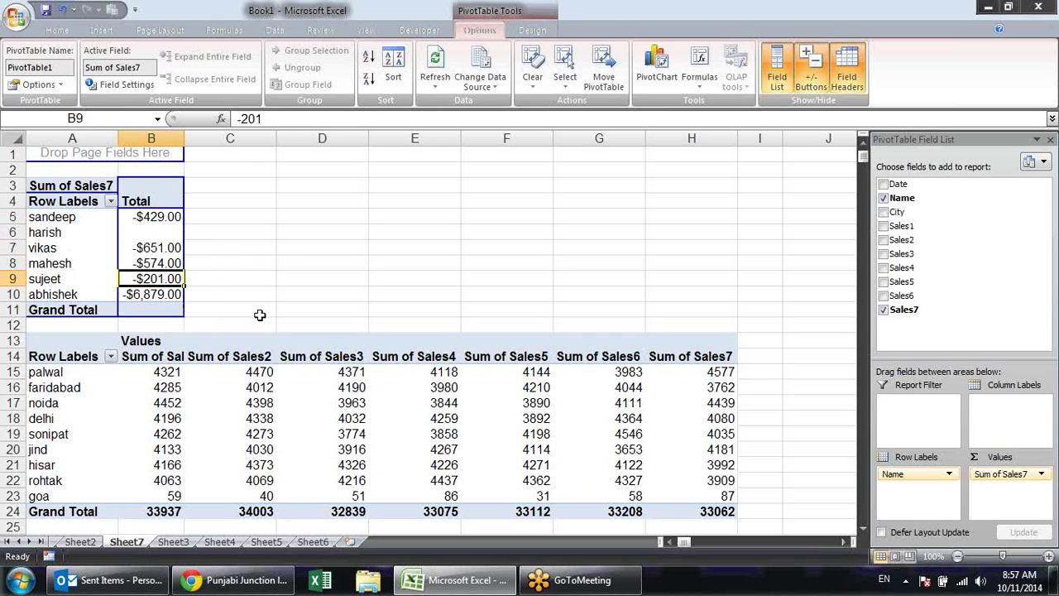
click(174, 294)
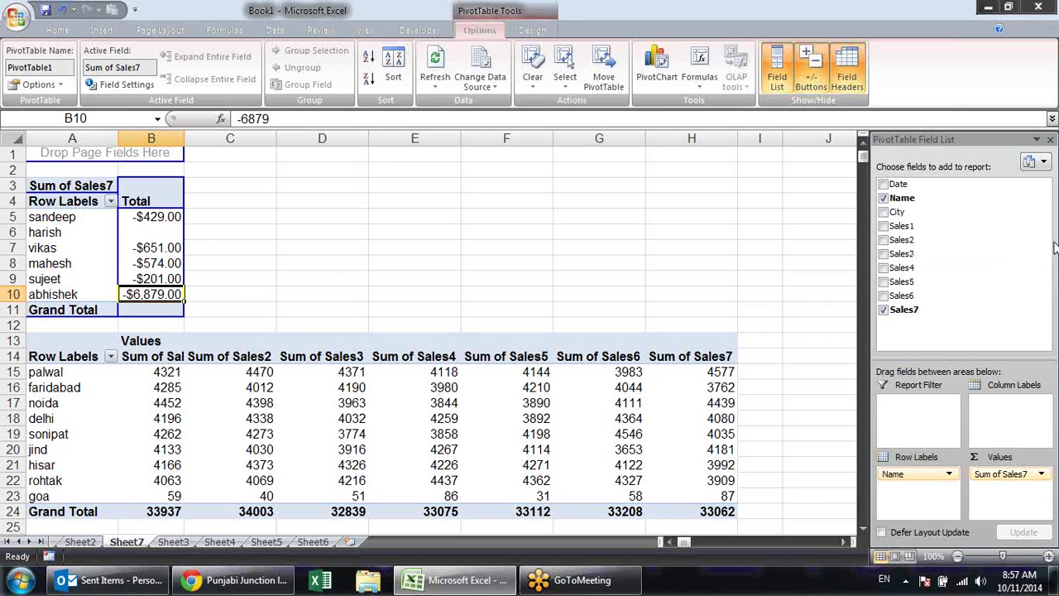
Show Sum of Sales7 values as % Of, base field Name, base item harish
click(1042, 475)
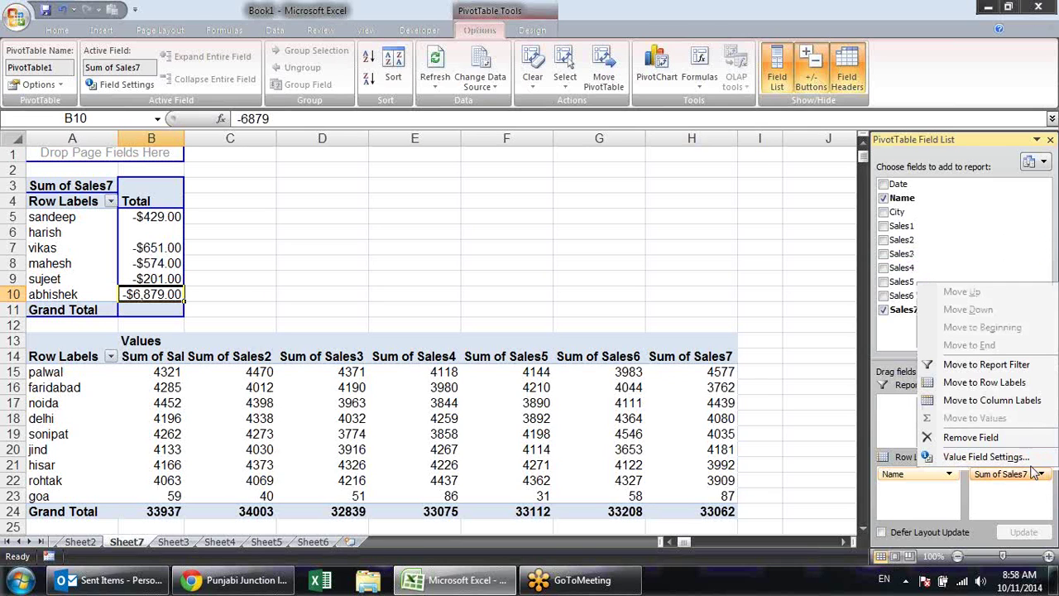
click(952, 520)
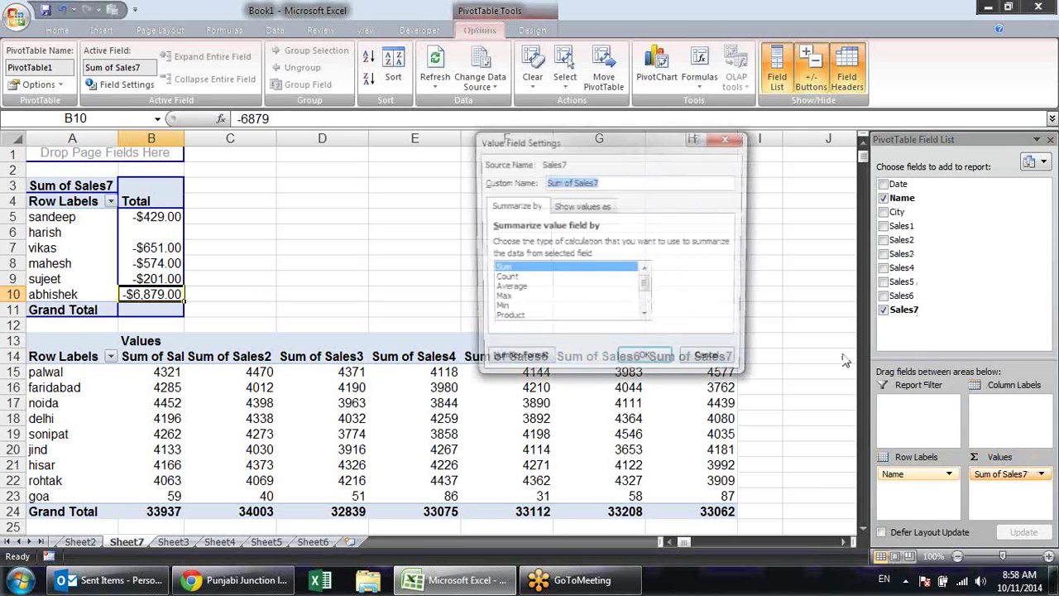
click(605, 209)
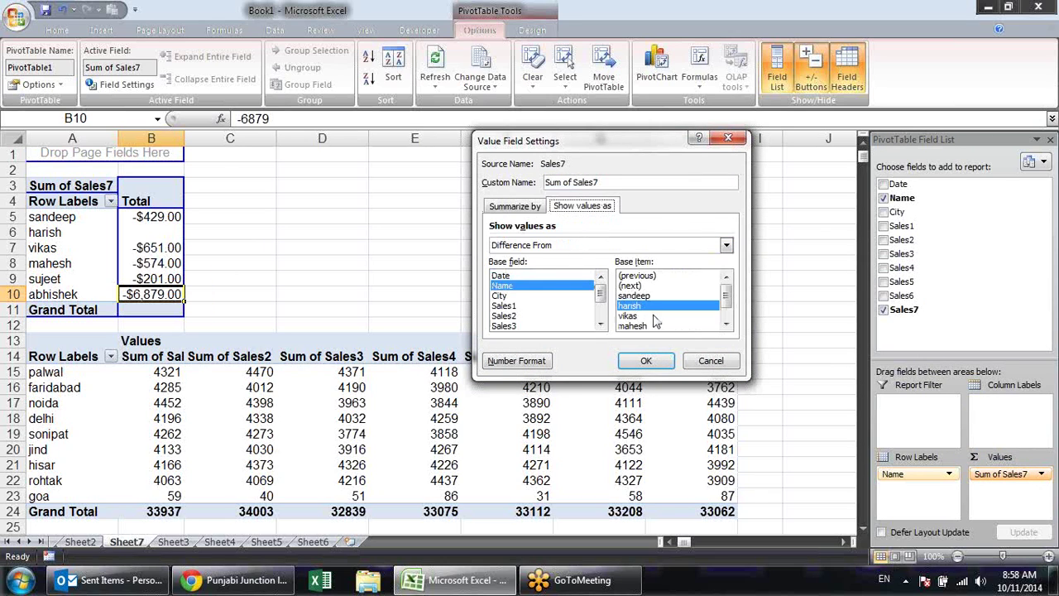
click(661, 248)
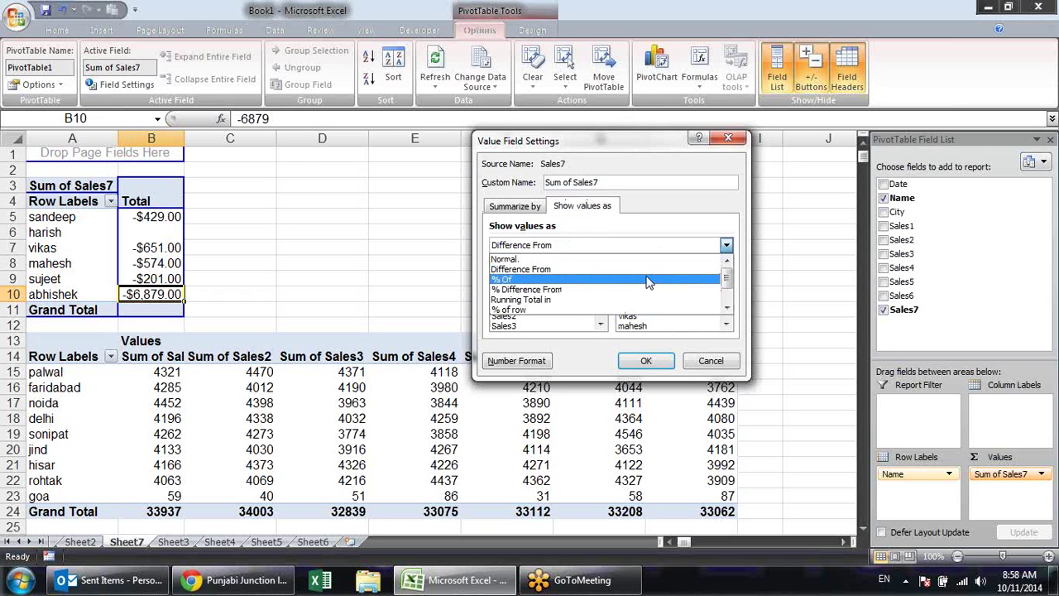
click(649, 281)
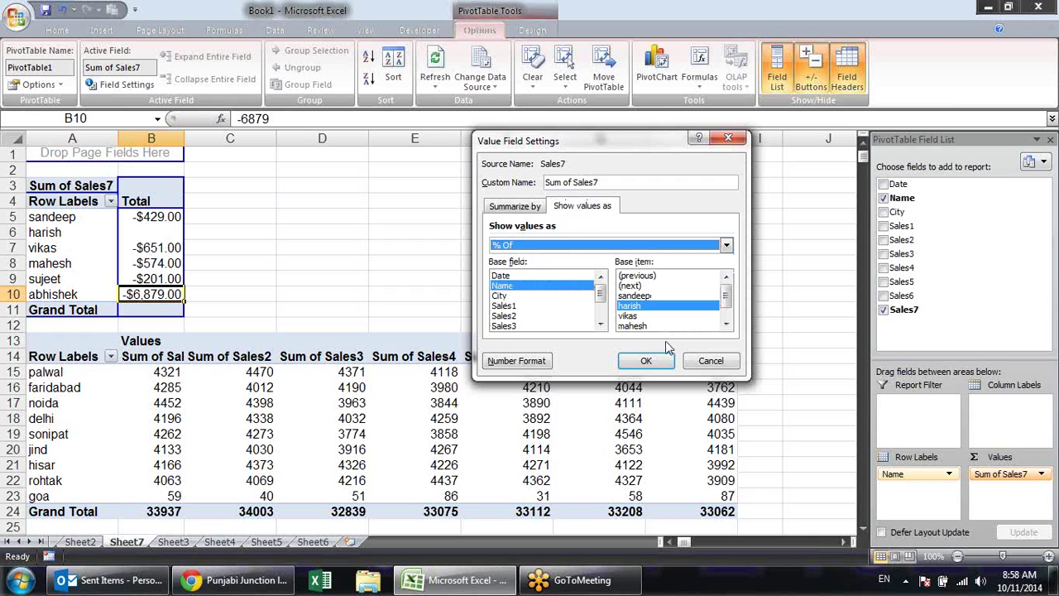
click(659, 364)
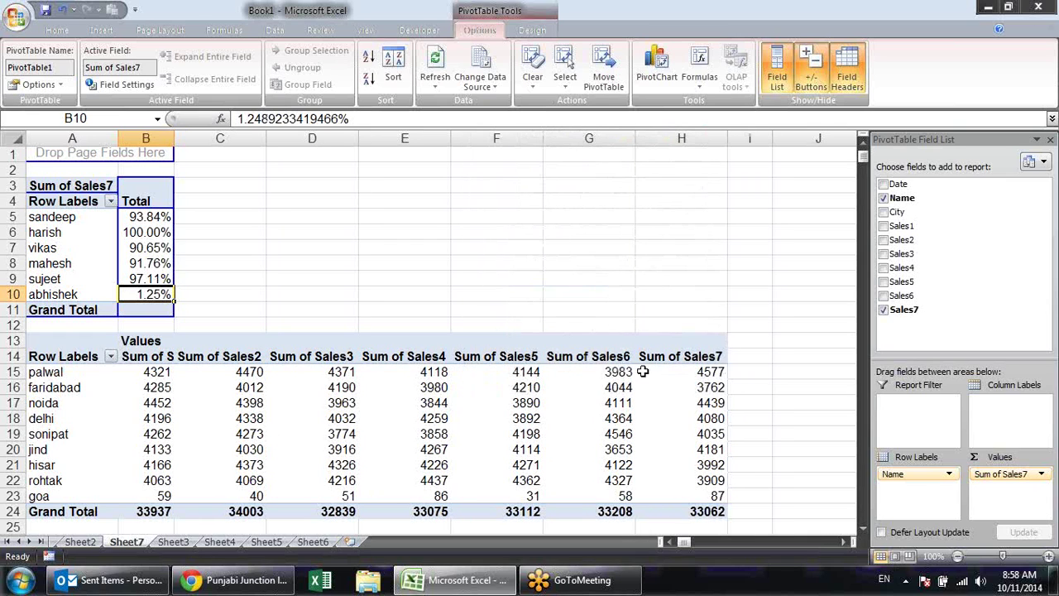
Check the percentages in B5 through B10, with harish at 100.00%
click(142, 231)
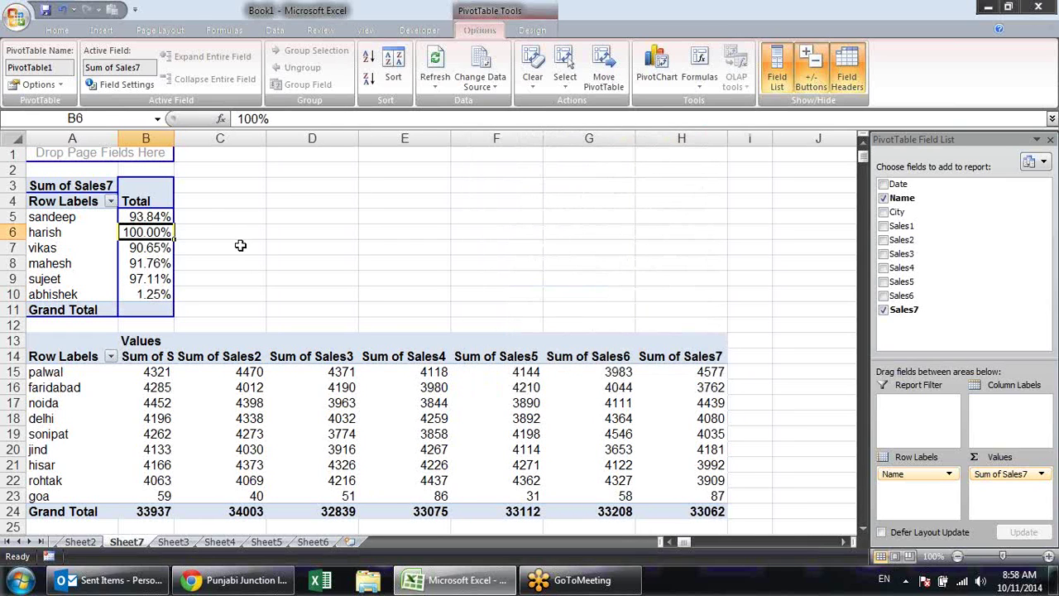
click(163, 217)
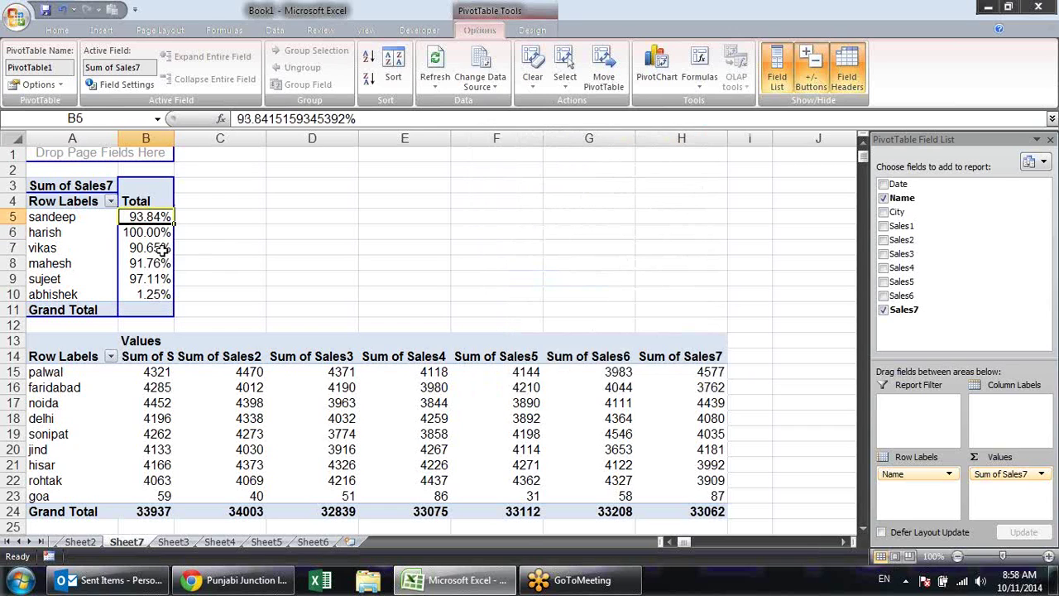
click(162, 250)
click(163, 263)
click(163, 280)
click(162, 296)
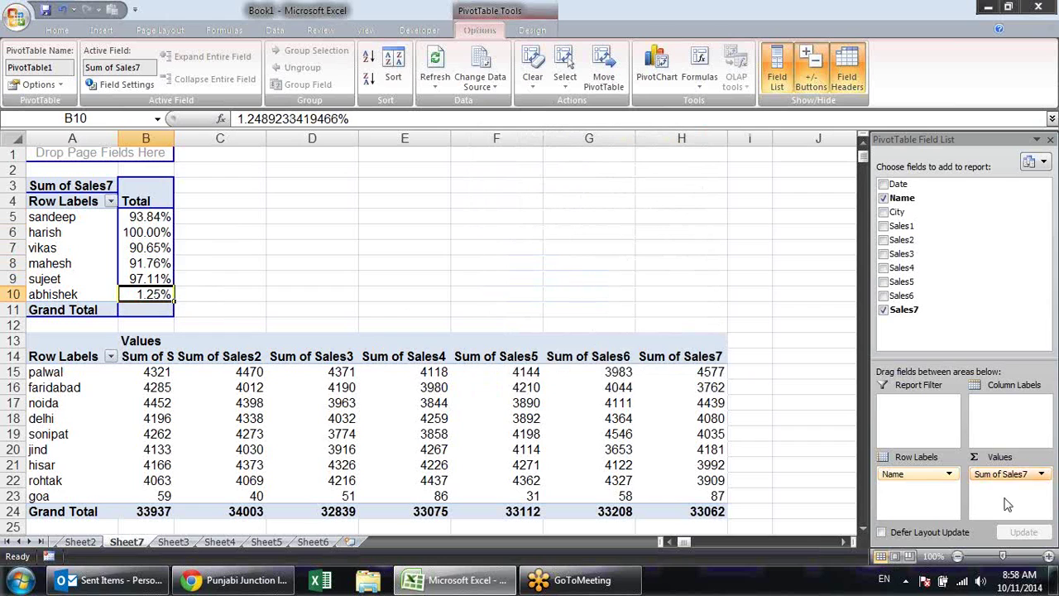
Switch Sum of Sales7 to % Difference From, base field Name, base item harish
click(1042, 475)
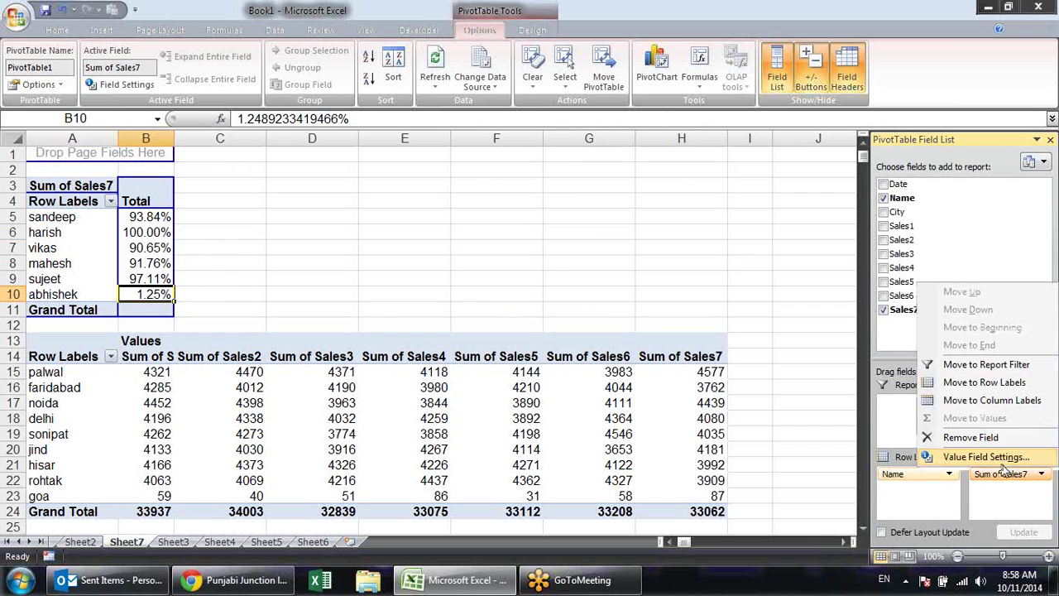
click(943, 542)
click(594, 208)
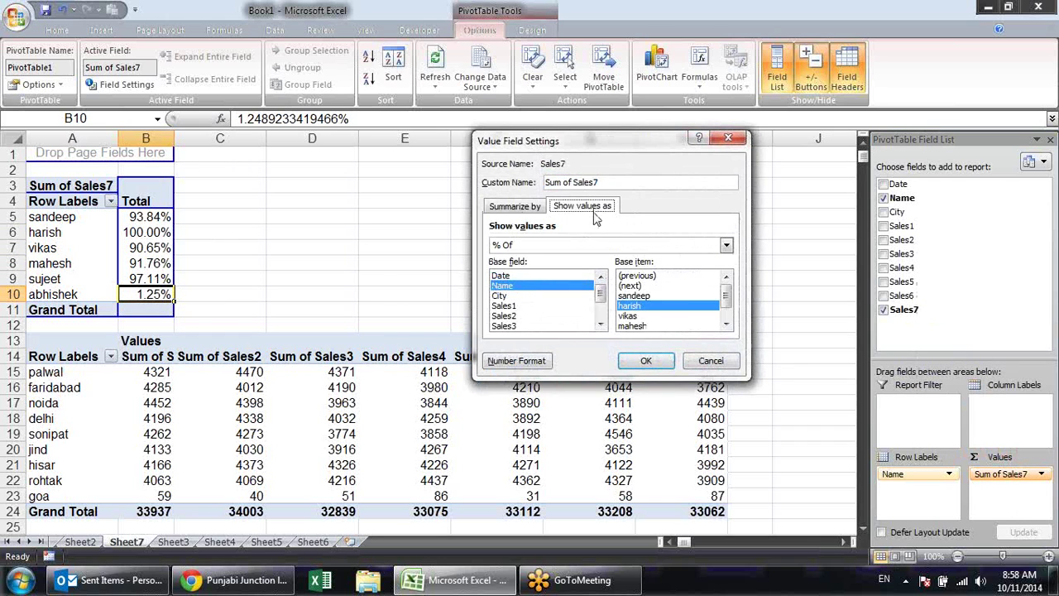
click(721, 247)
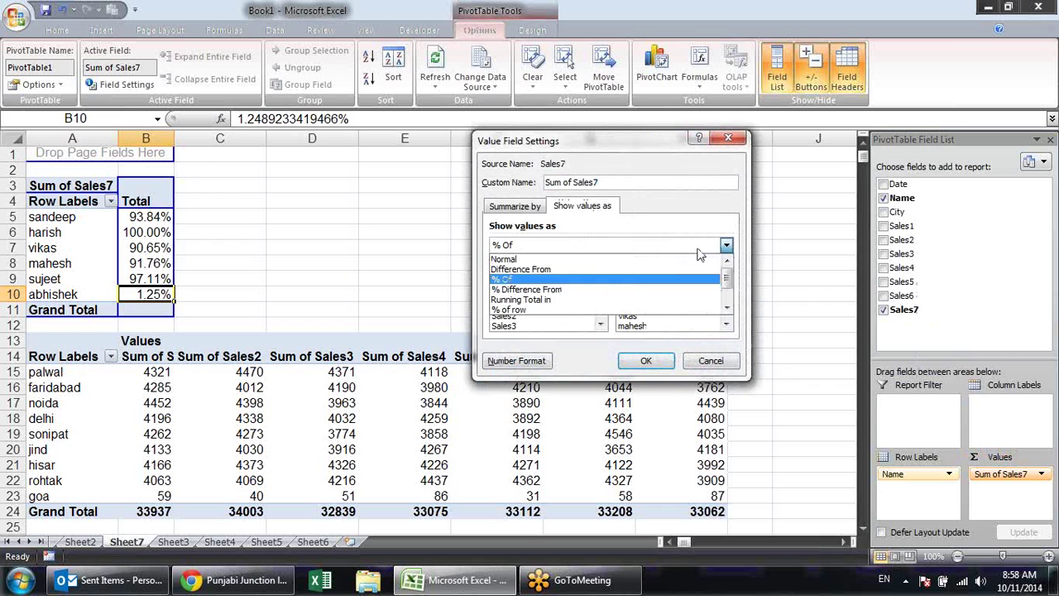
click(654, 288)
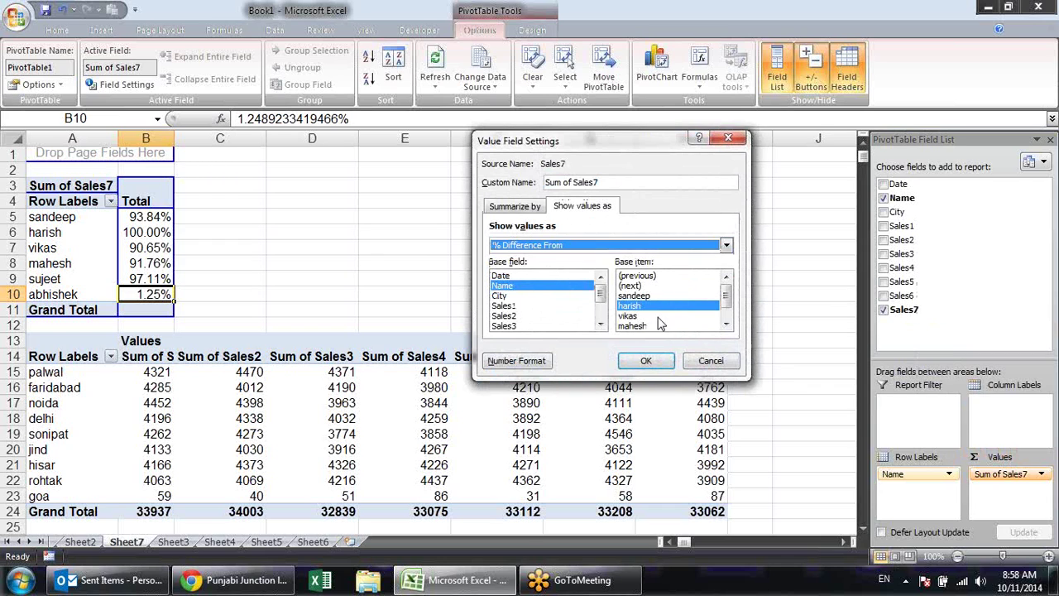
click(654, 364)
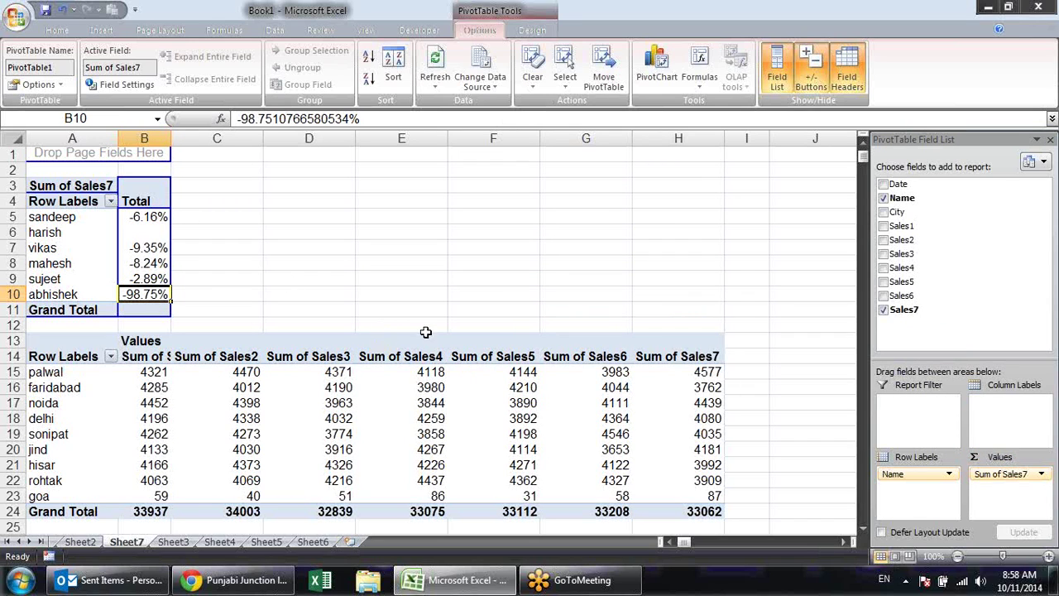
Show Sum of Sales7 as a Running Total in the Name field
click(1042, 476)
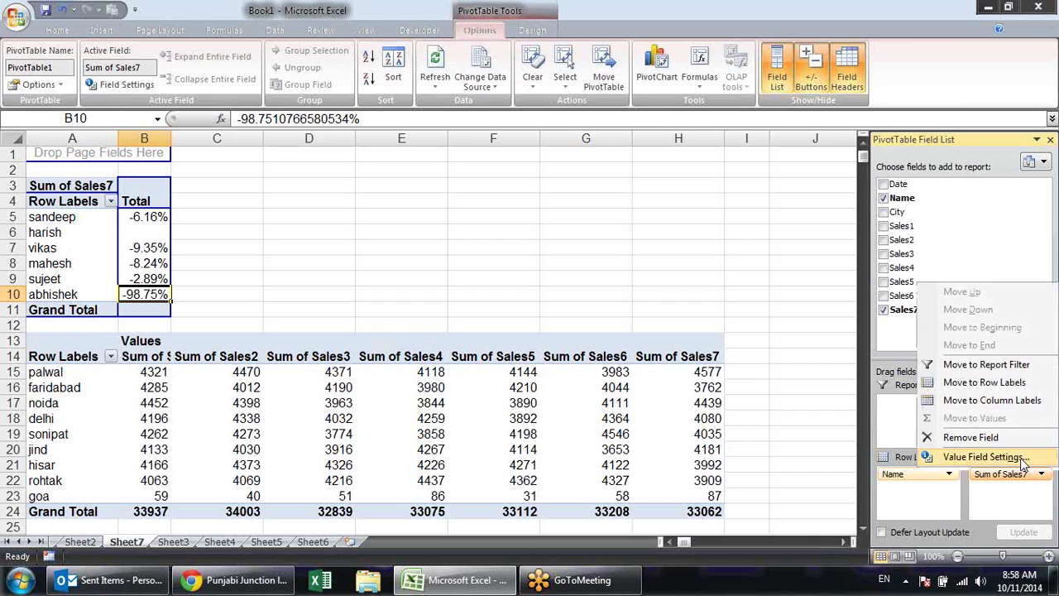
click(935, 522)
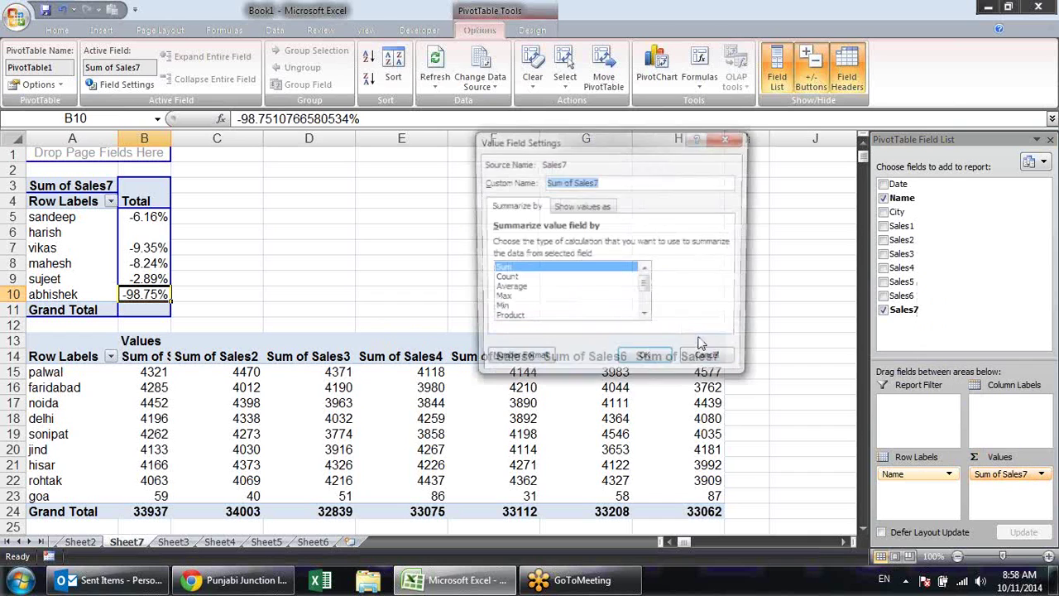
click(589, 207)
click(631, 247)
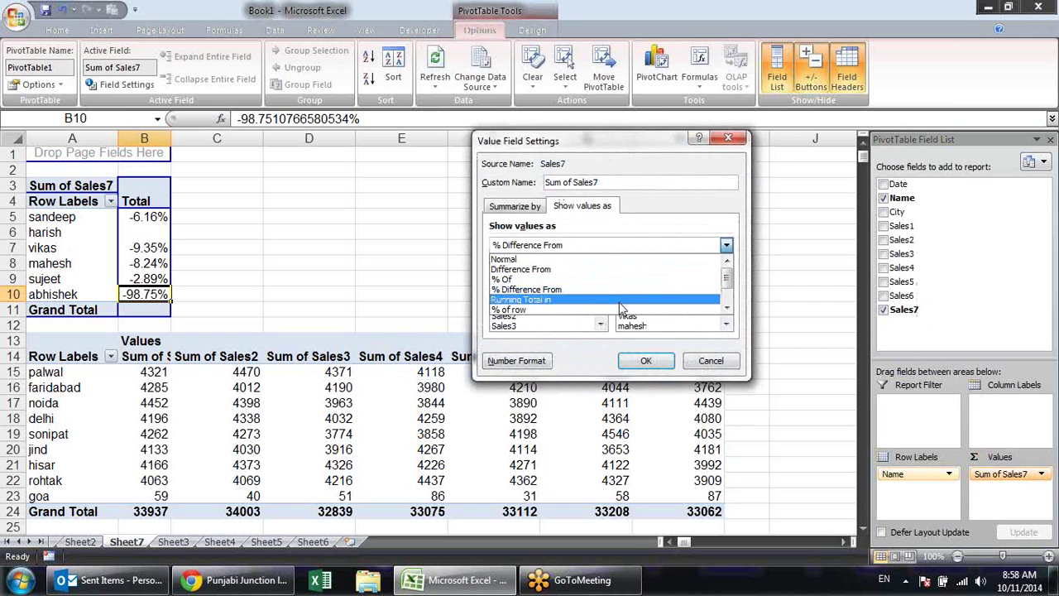
click(618, 302)
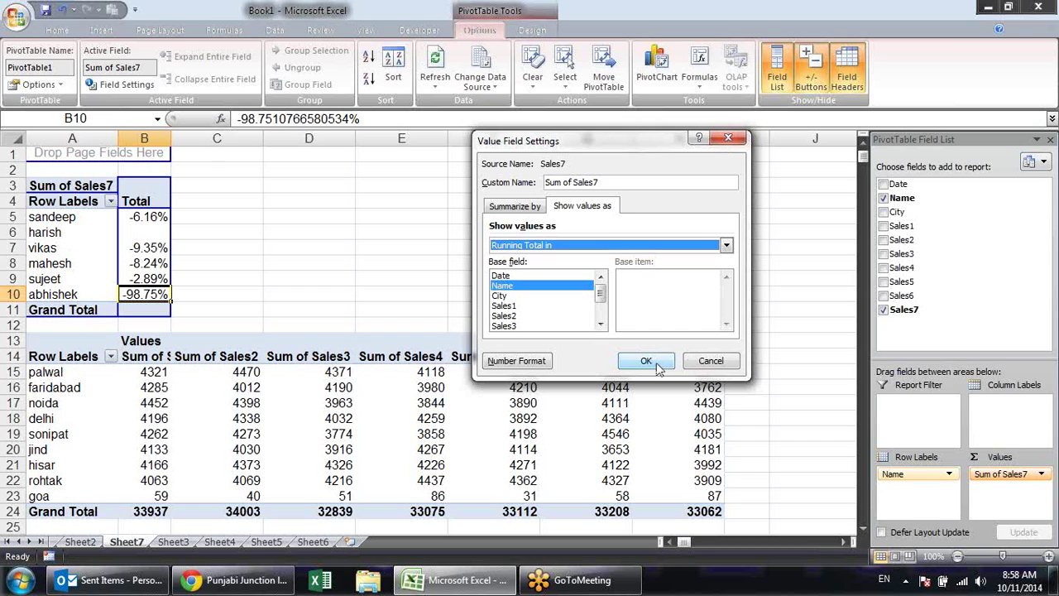
click(658, 367)
Select cells down column B to check the running totals, ending at 33062
click(140, 217)
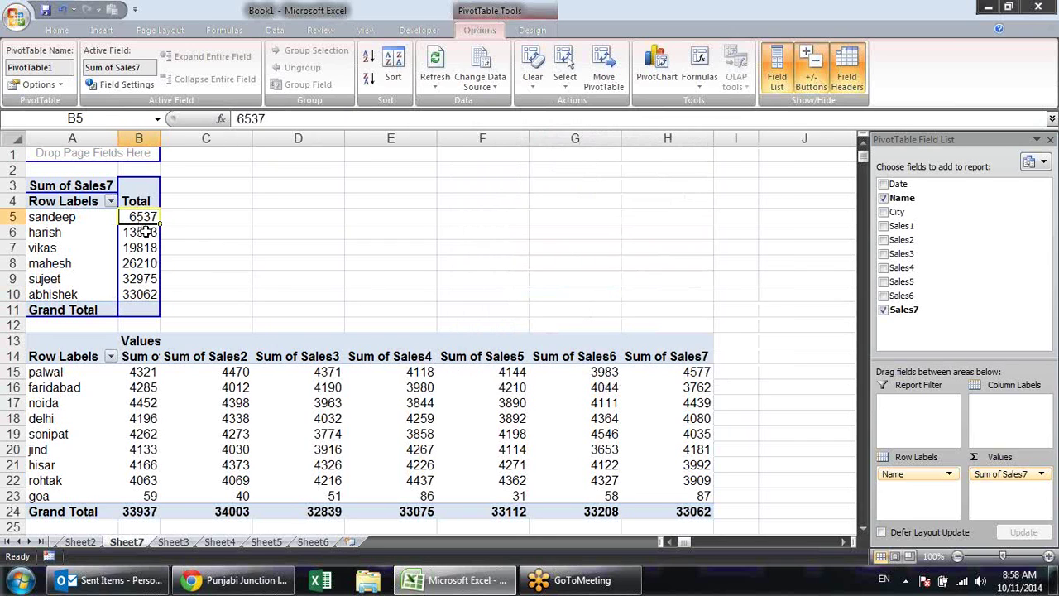
drag(142, 231, 143, 222)
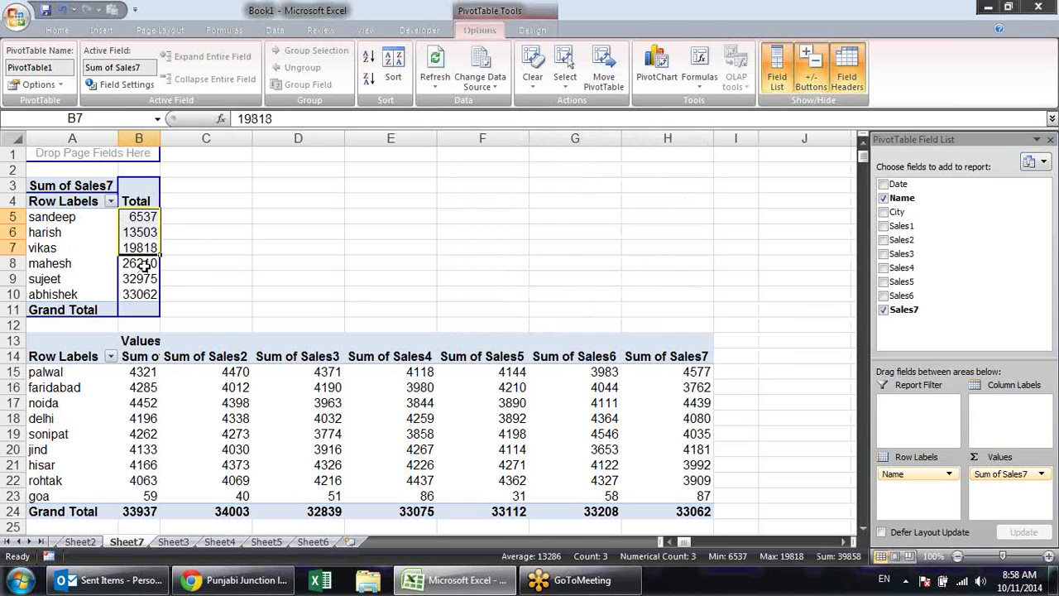
drag(147, 263, 142, 201)
drag(143, 294, 142, 201)
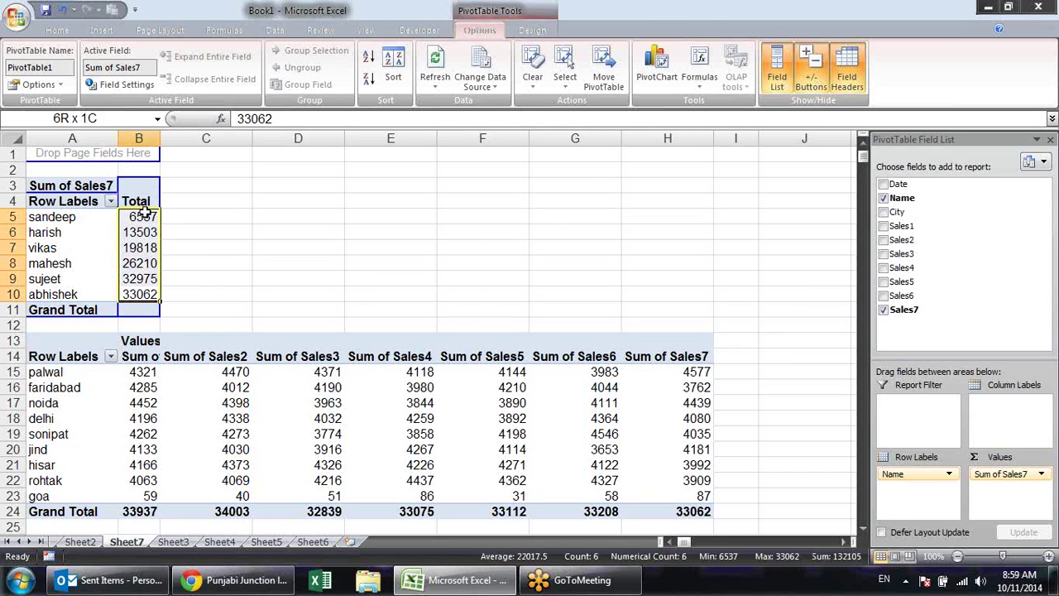
click(240, 245)
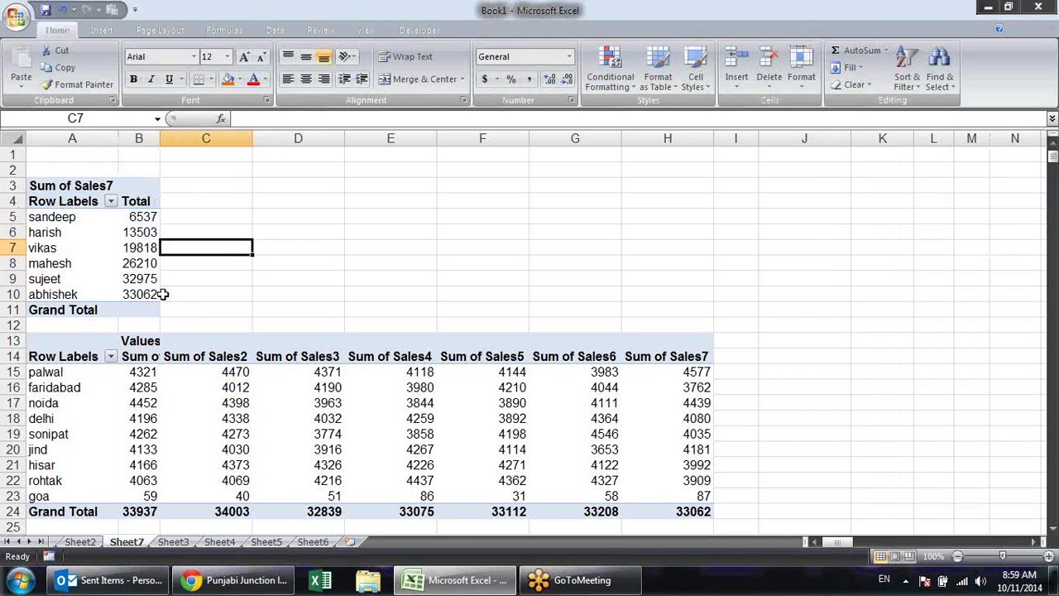
click(141, 263)
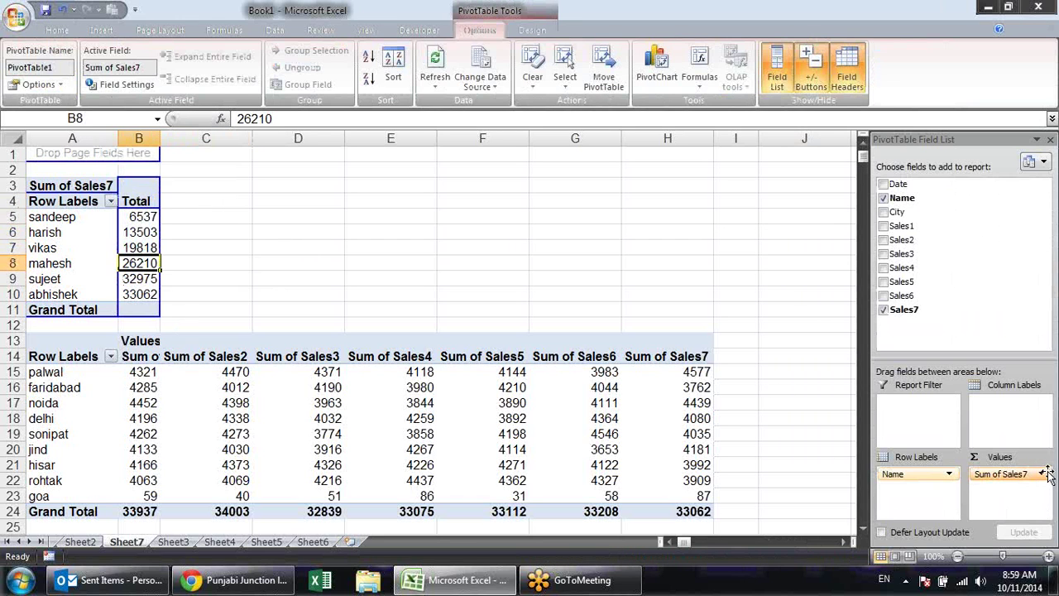
click(1040, 473)
click(944, 469)
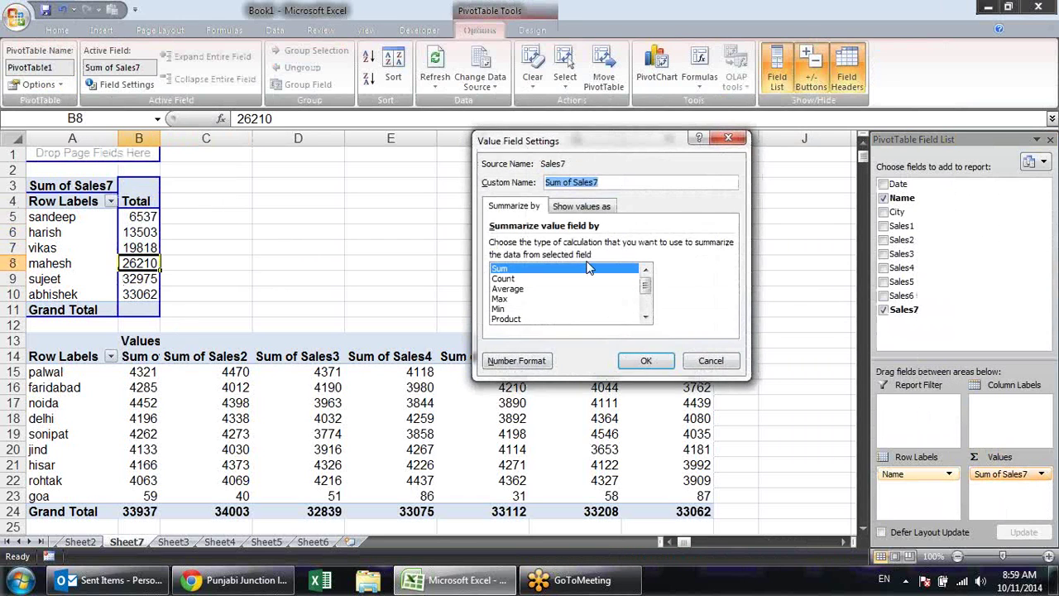
click(584, 208)
scroll(599, 299, down, 2)
scroll(602, 286, up, 2)
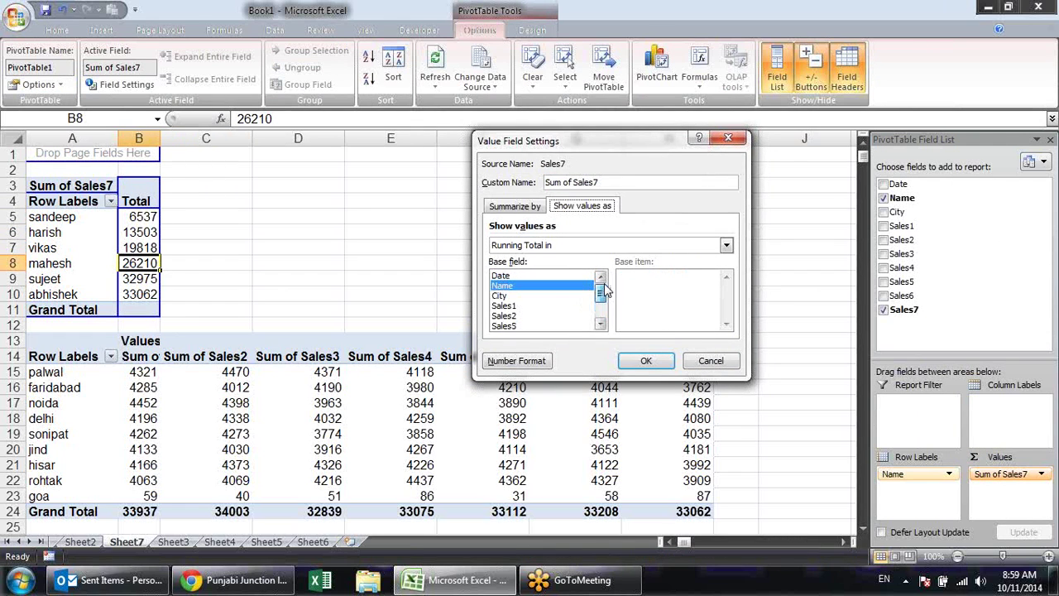
click(634, 245)
click(728, 308)
click(728, 309)
click(728, 308)
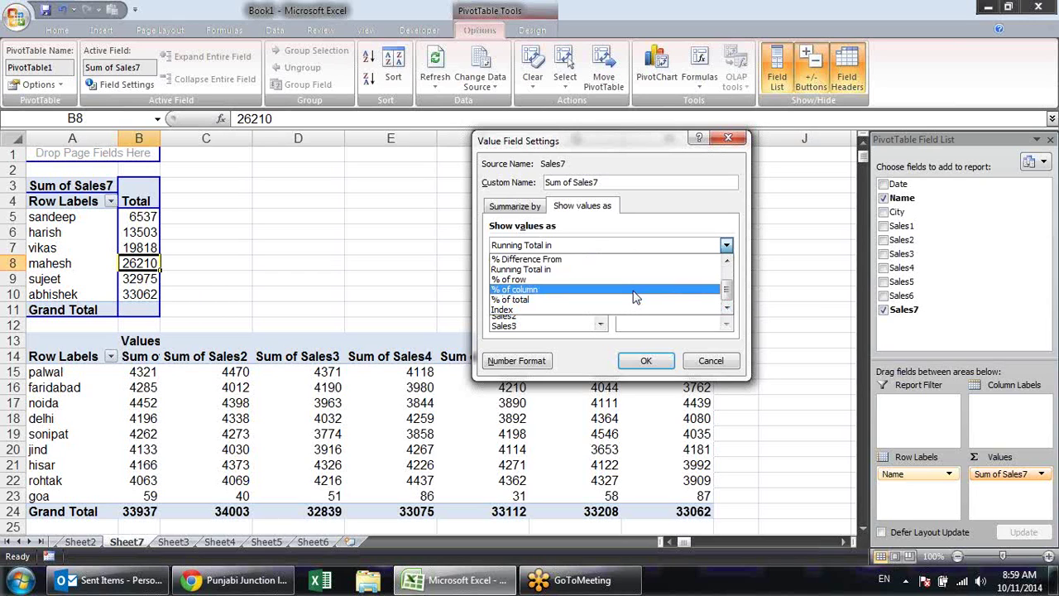
key(Escape)
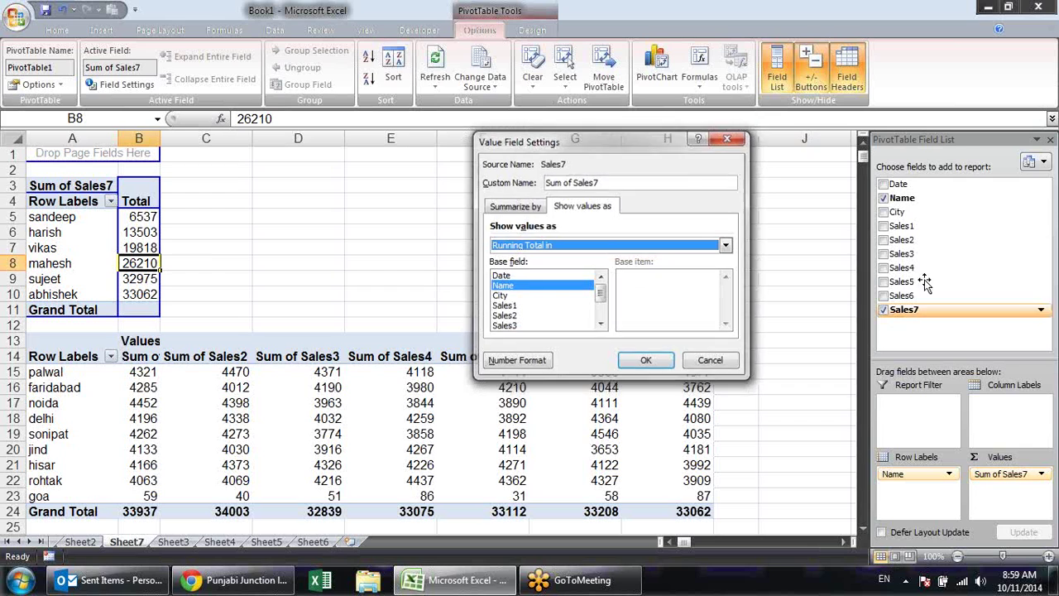
key(Escape)
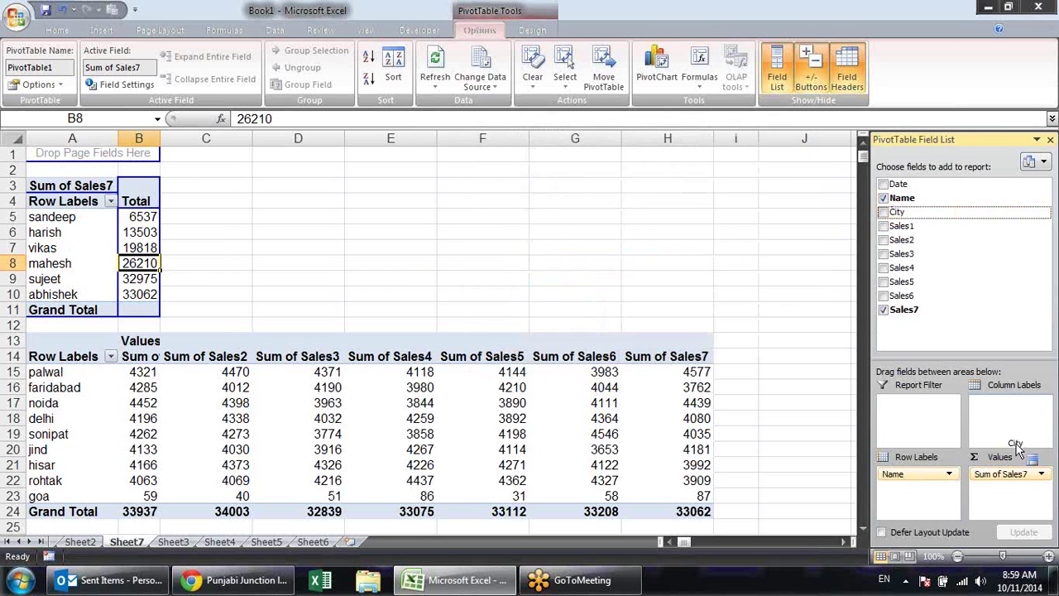
Add City as column labels and show Sum of Sales7 as % of row
drag(898, 213, 1024, 405)
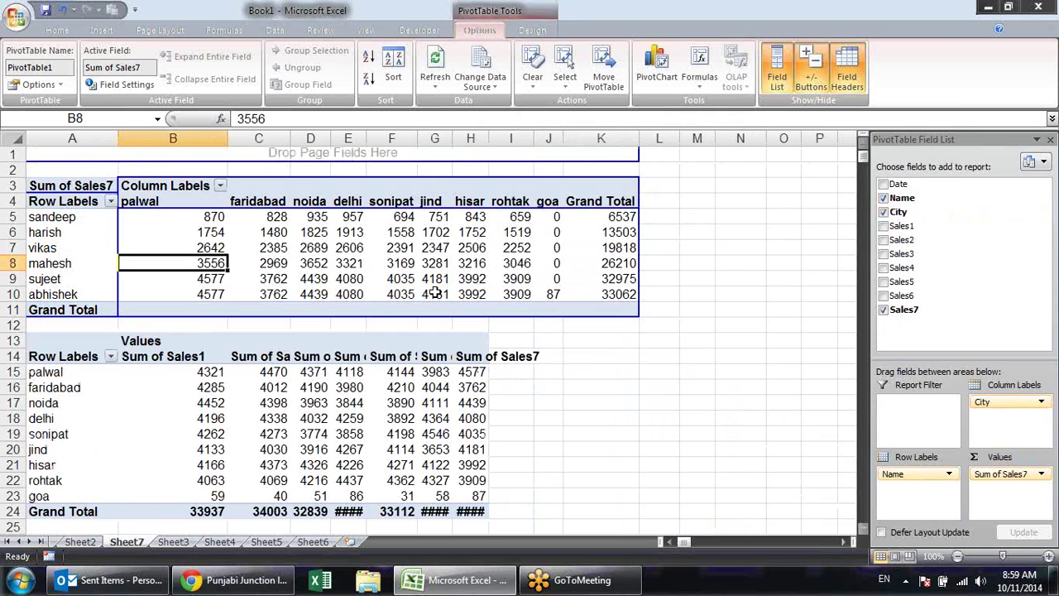
click(1044, 474)
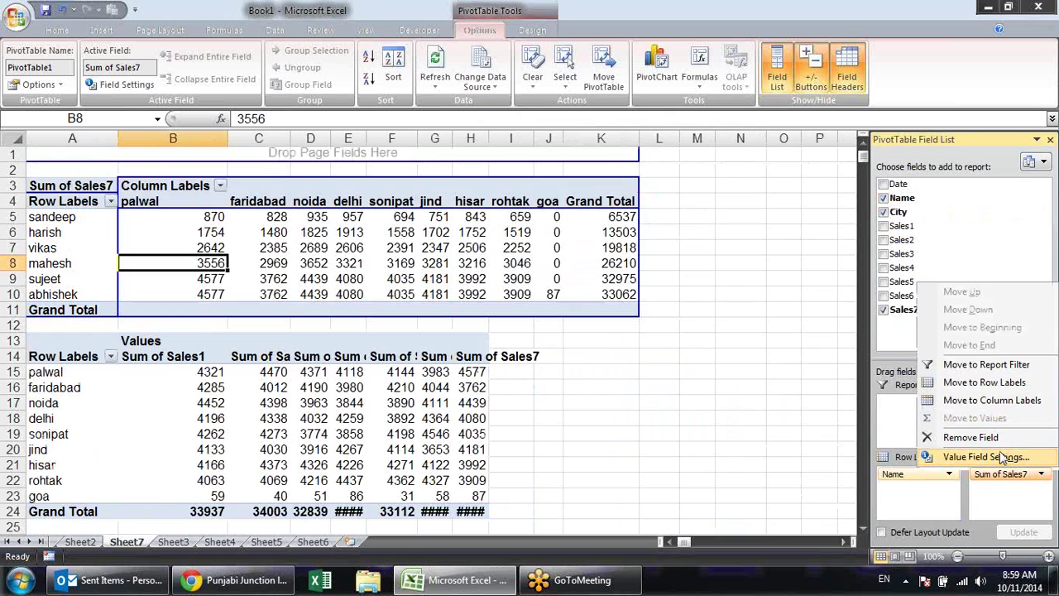
click(1003, 457)
click(604, 210)
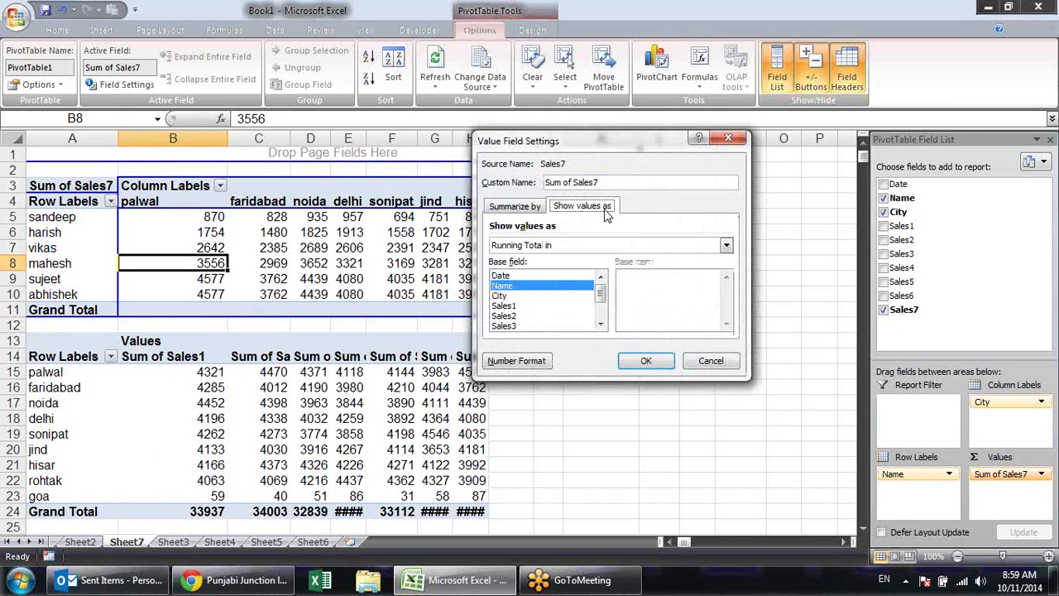
click(580, 245)
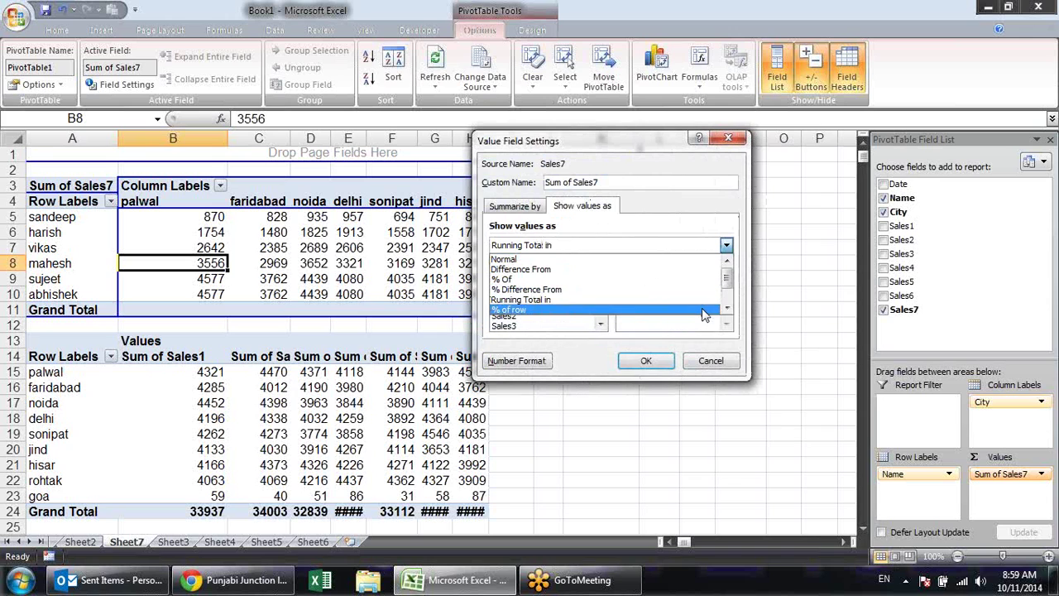
click(654, 310)
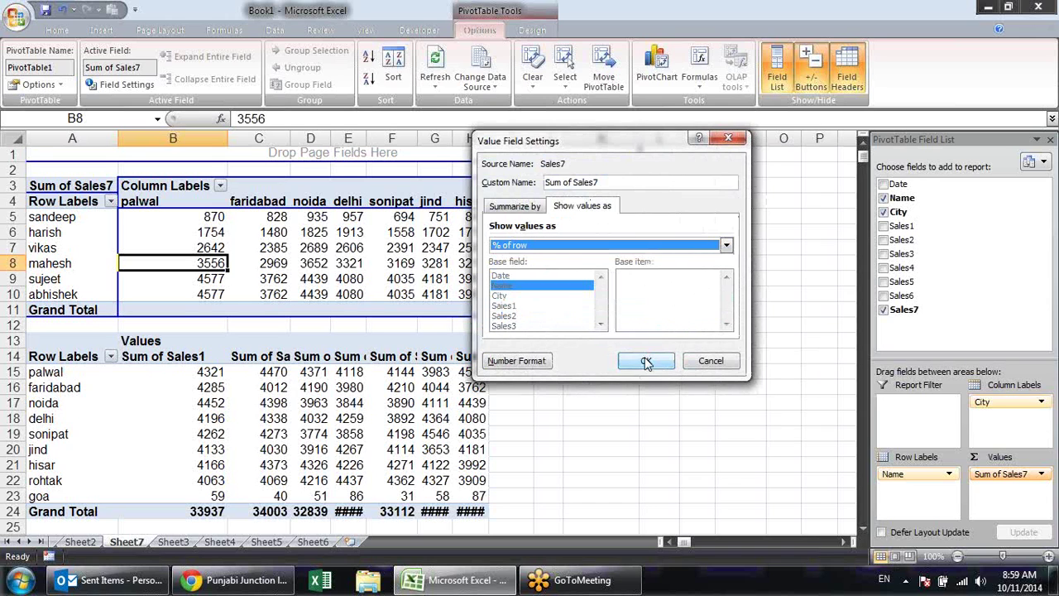
click(646, 362)
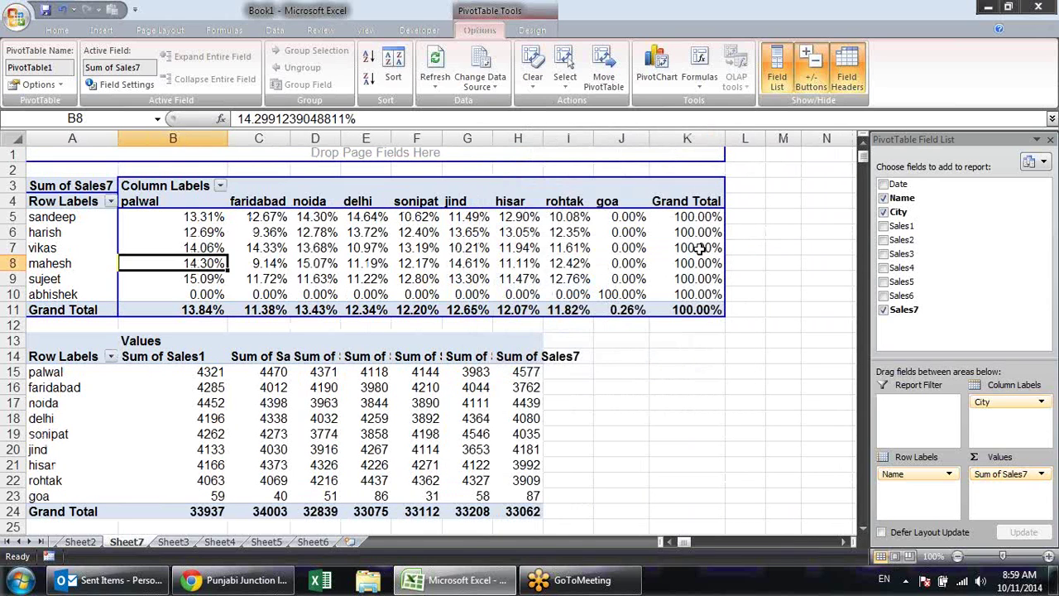
Inspect sandeep's city percentages and his 100% Grand Total
click(687, 216)
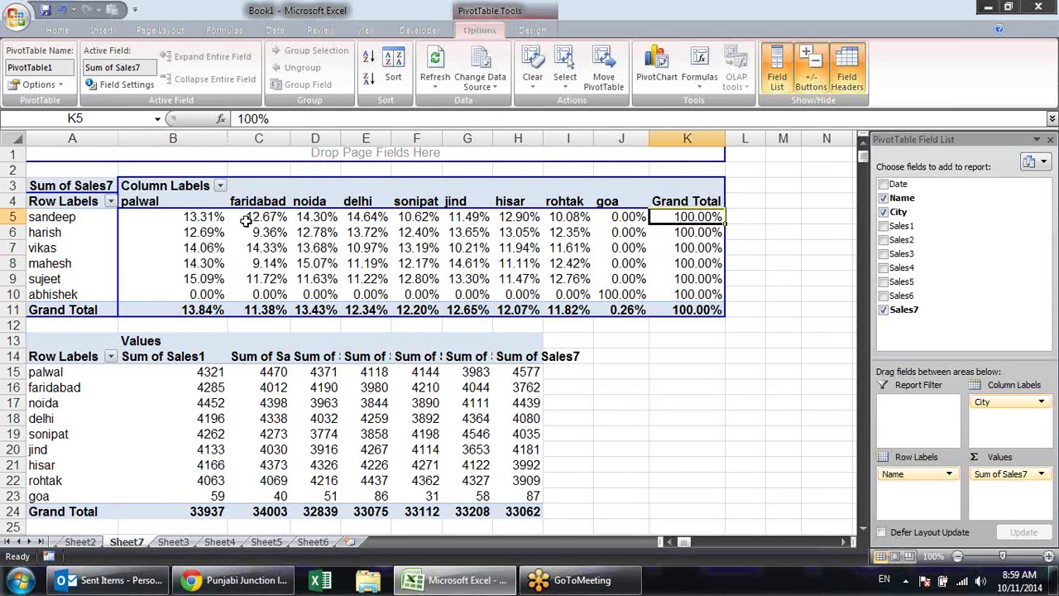
drag(188, 220, 711, 218)
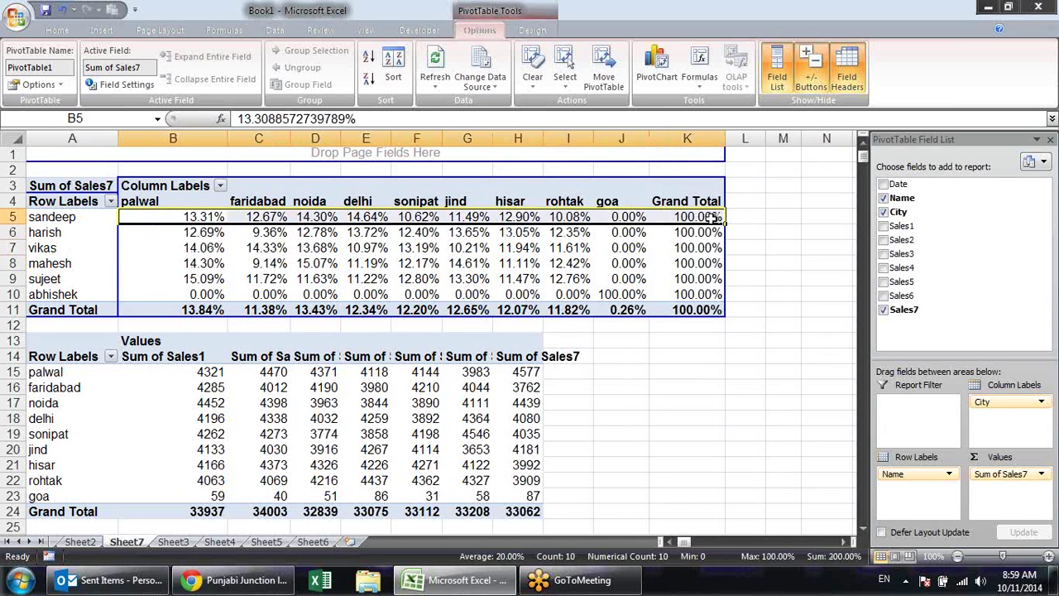
click(711, 218)
click(612, 216)
click(538, 226)
click(409, 216)
click(337, 216)
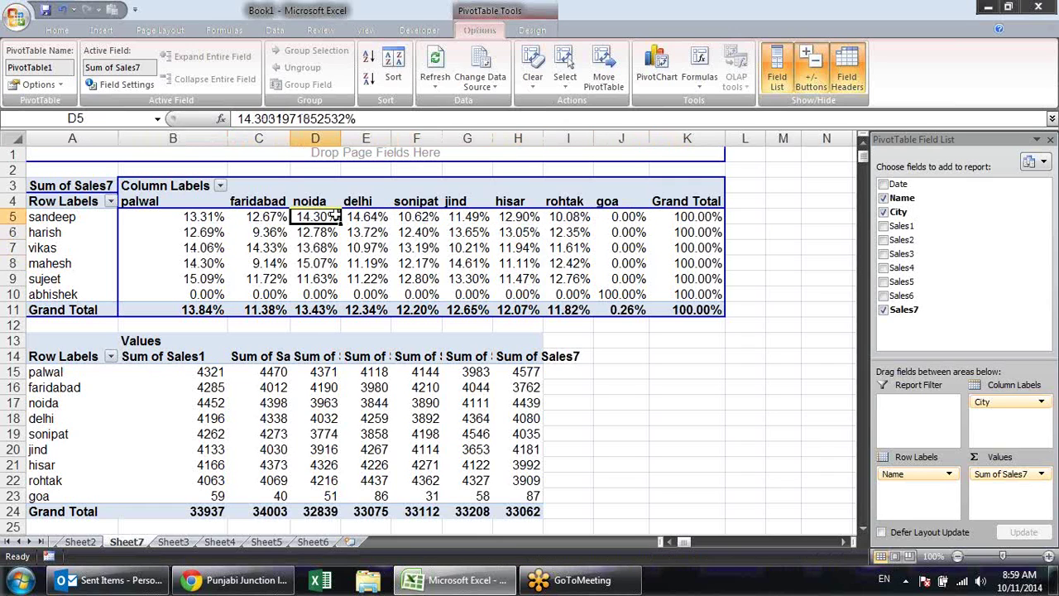
click(243, 213)
click(203, 216)
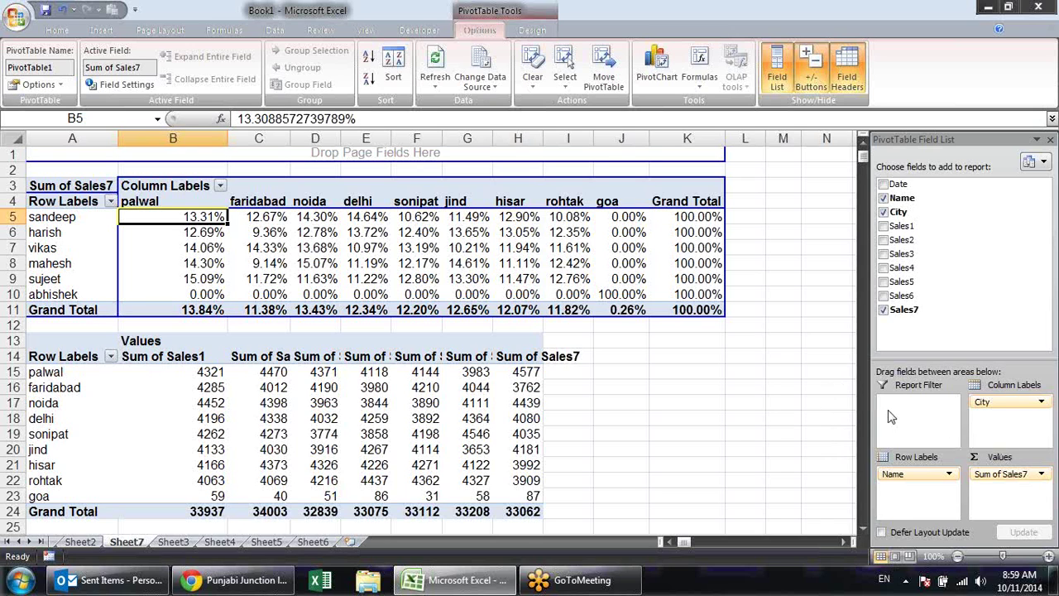
click(1040, 474)
Show Sum of Sales7 values as % of column
click(929, 463)
click(583, 206)
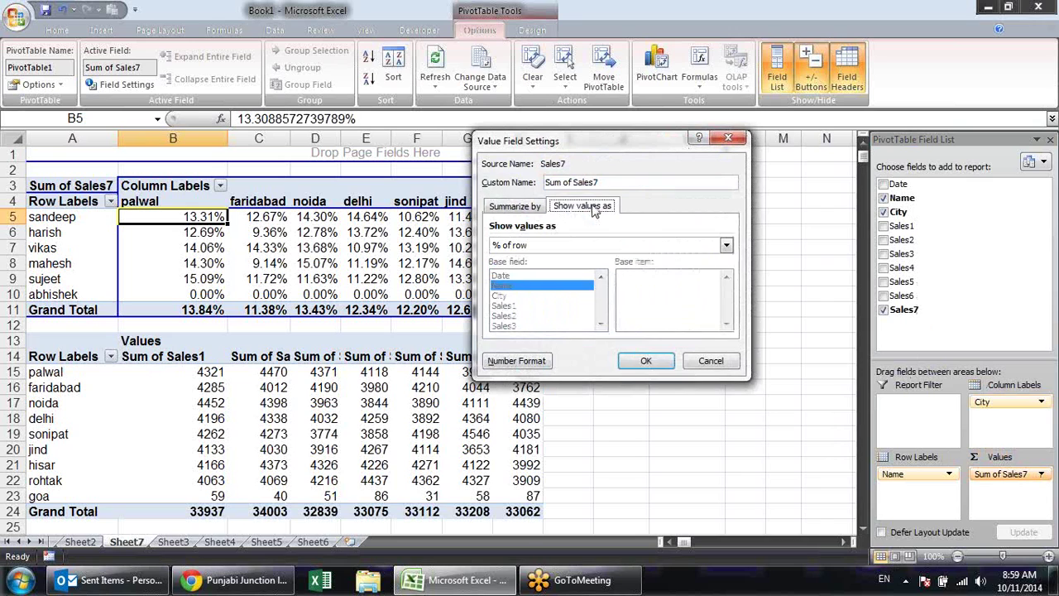
click(591, 245)
click(725, 309)
click(726, 310)
click(725, 310)
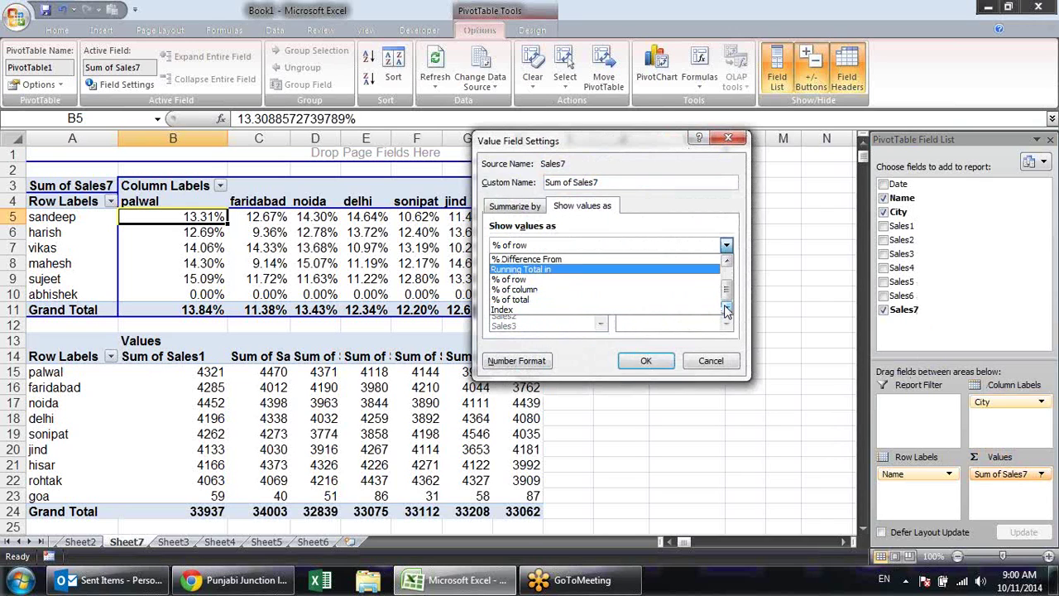
click(629, 289)
click(654, 359)
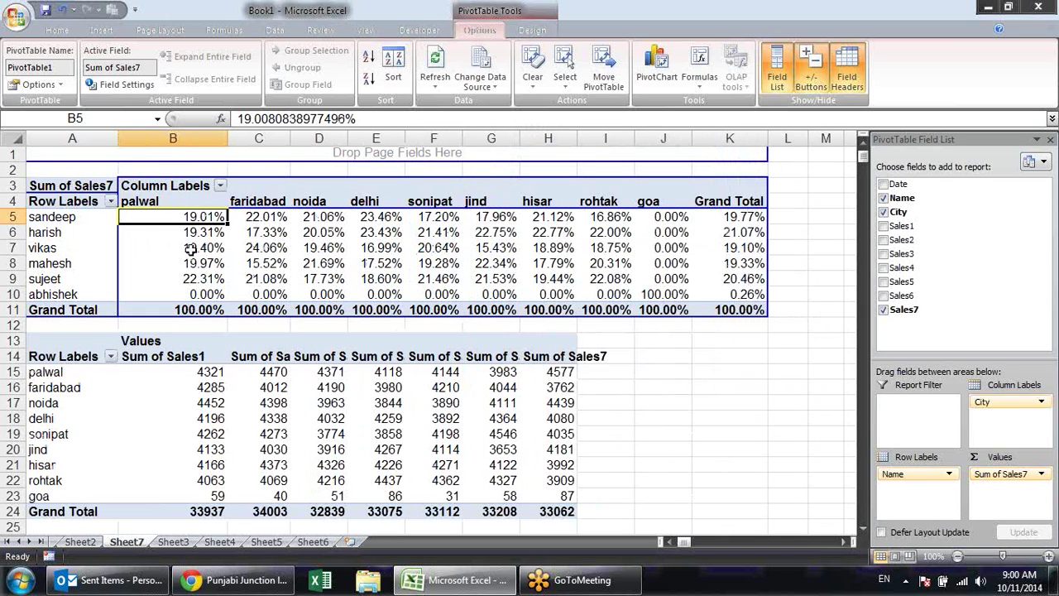
Check palwal's column percentages and its 100% Grand Total
click(196, 309)
click(197, 217)
click(203, 233)
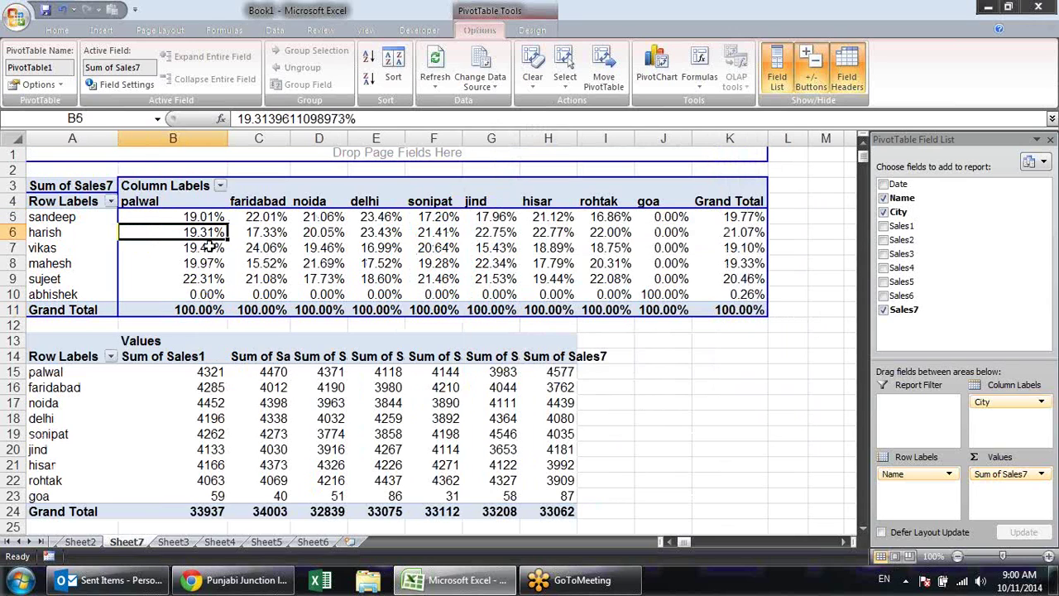
click(207, 263)
click(207, 279)
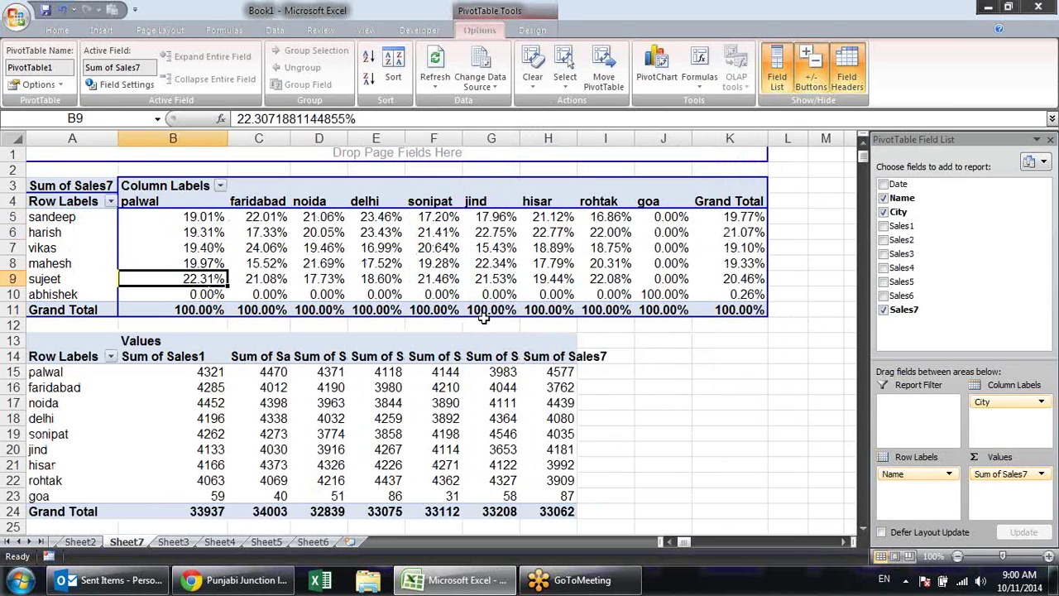
click(1041, 473)
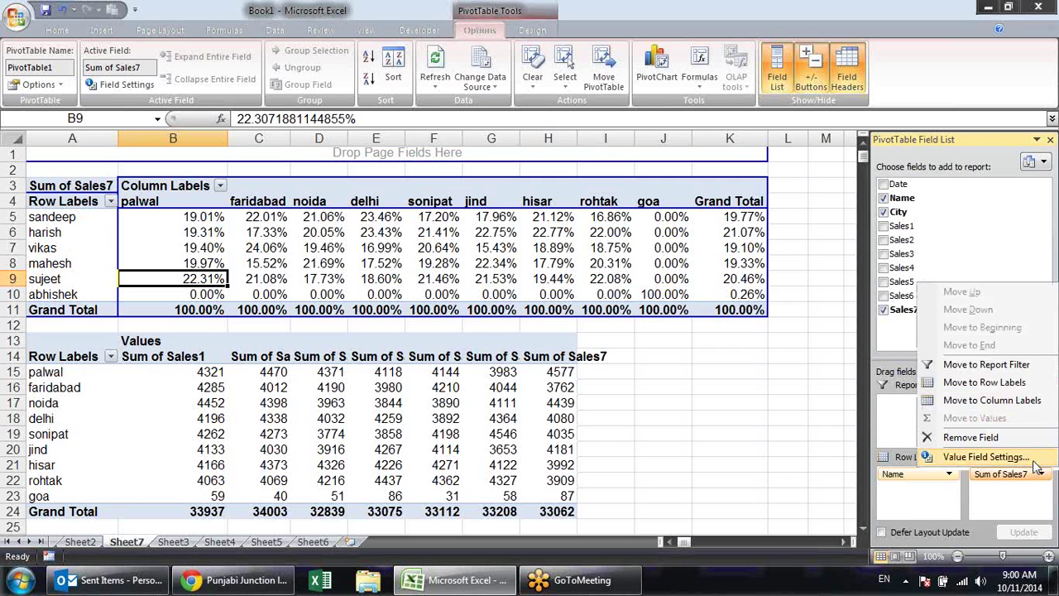
click(934, 456)
click(602, 207)
click(602, 246)
click(727, 308)
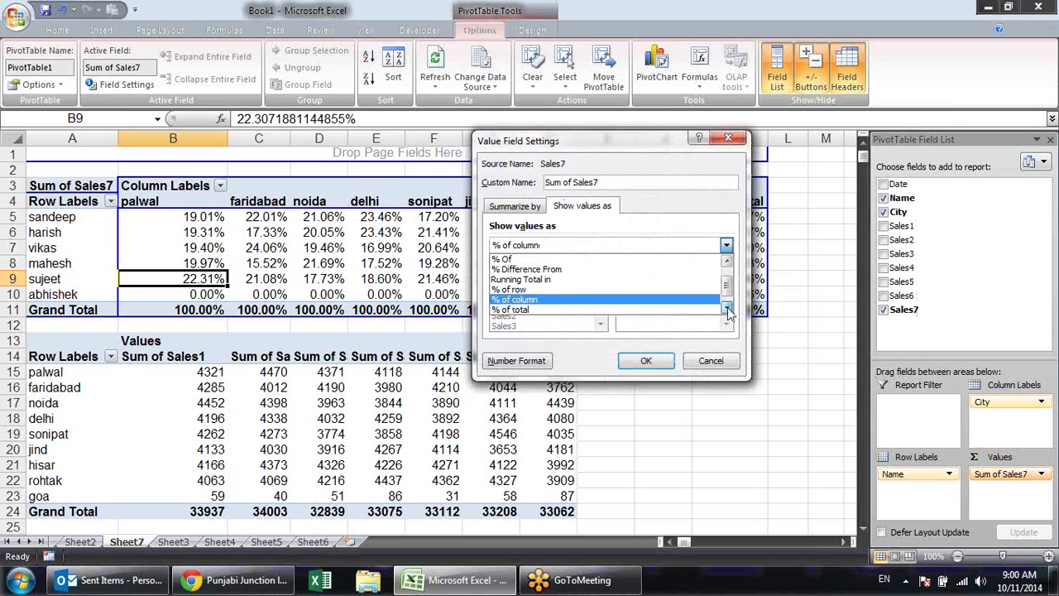
click(727, 308)
click(646, 299)
click(649, 360)
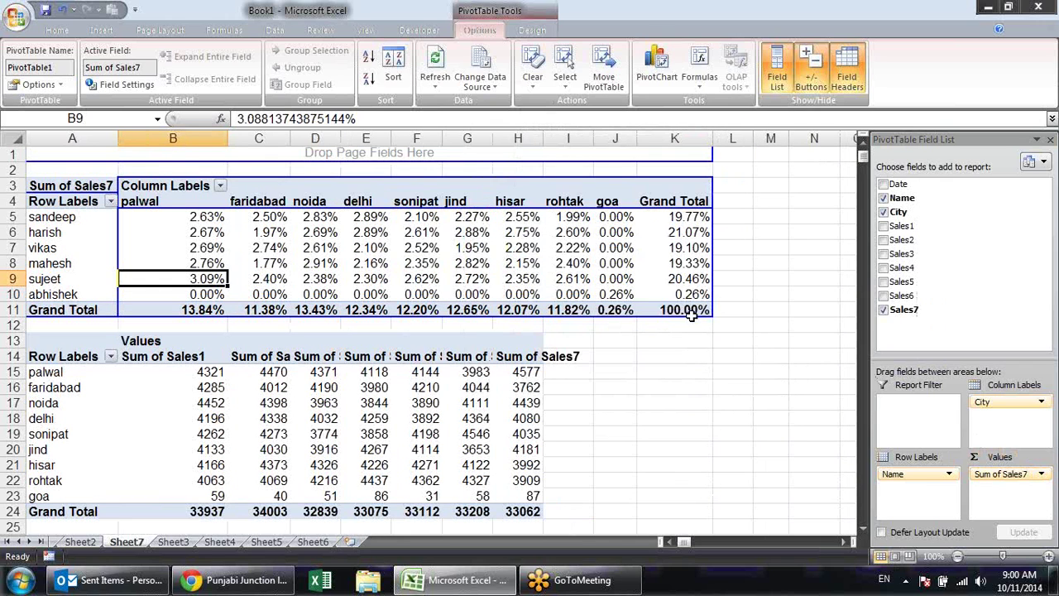
click(691, 312)
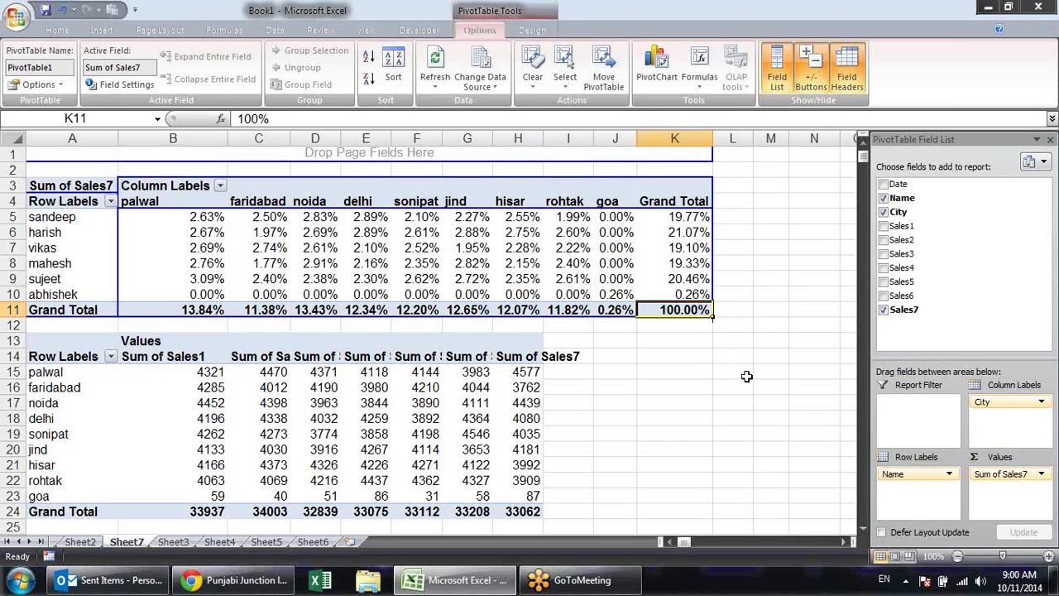
click(215, 217)
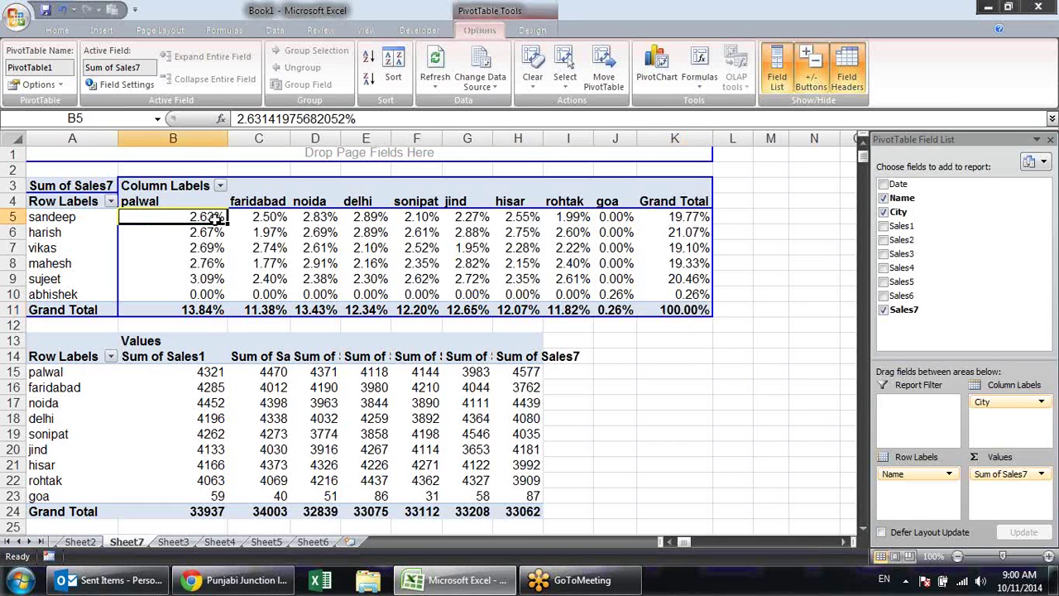
click(259, 218)
click(363, 217)
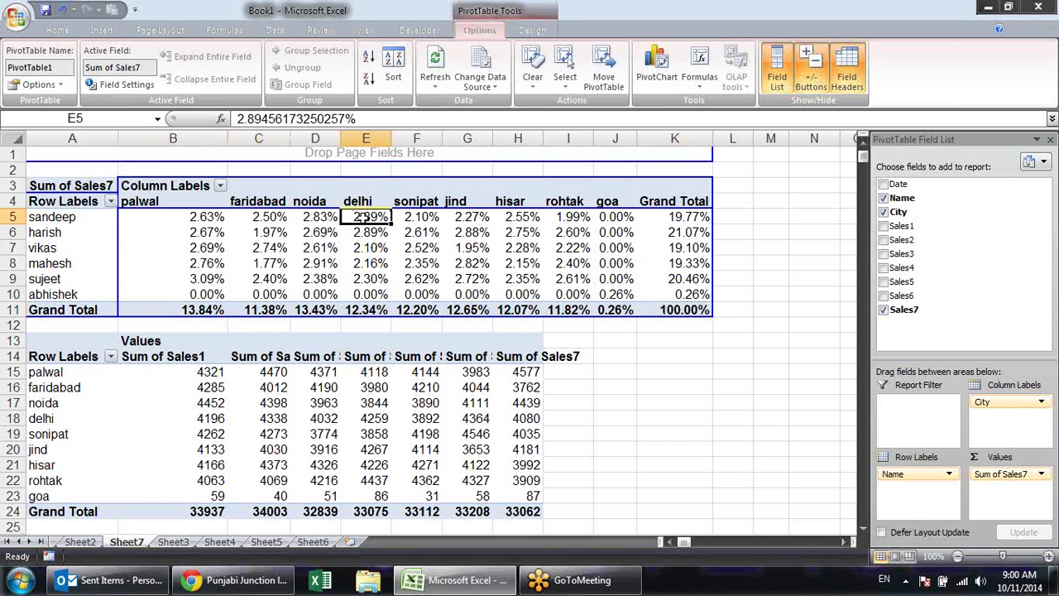
click(207, 306)
click(268, 306)
click(313, 311)
click(374, 308)
click(671, 217)
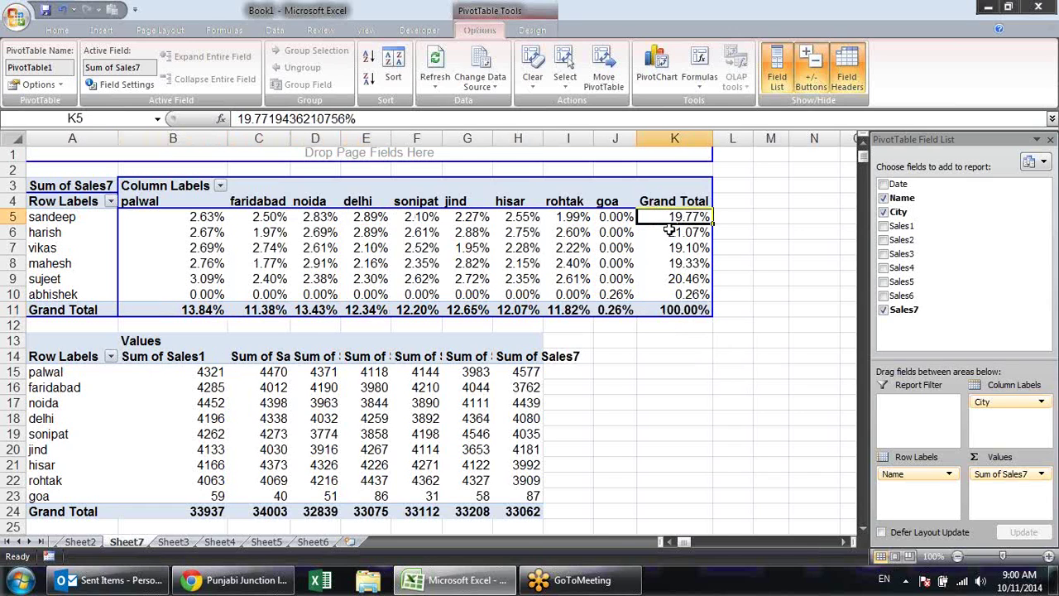
click(672, 233)
click(673, 247)
click(675, 279)
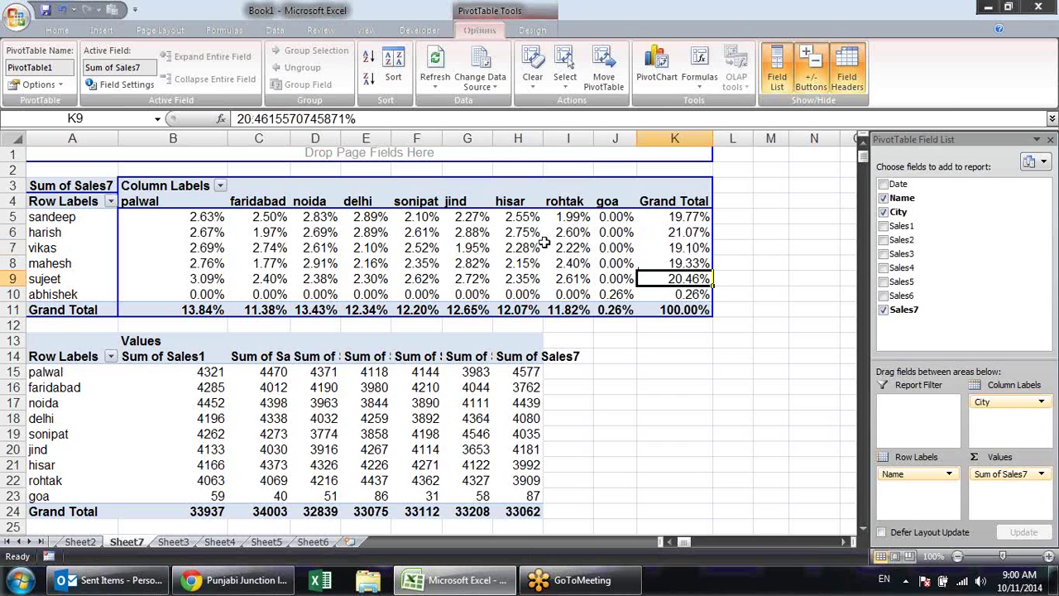
click(197, 217)
click(696, 219)
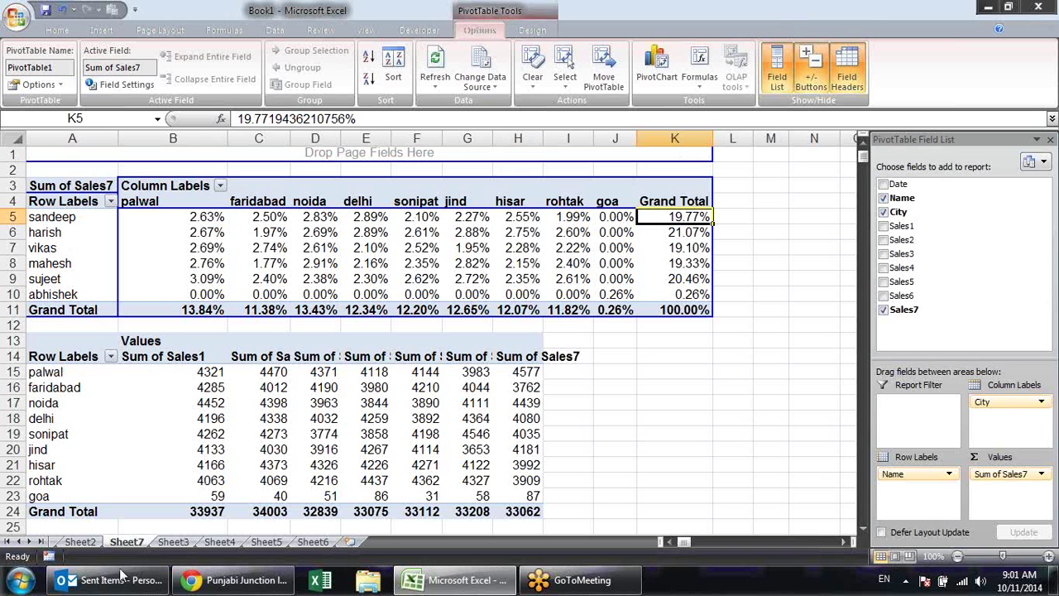
Minimize Excel and Chrome, then restore Excel showing Sheet3's sales data
click(168, 544)
click(132, 546)
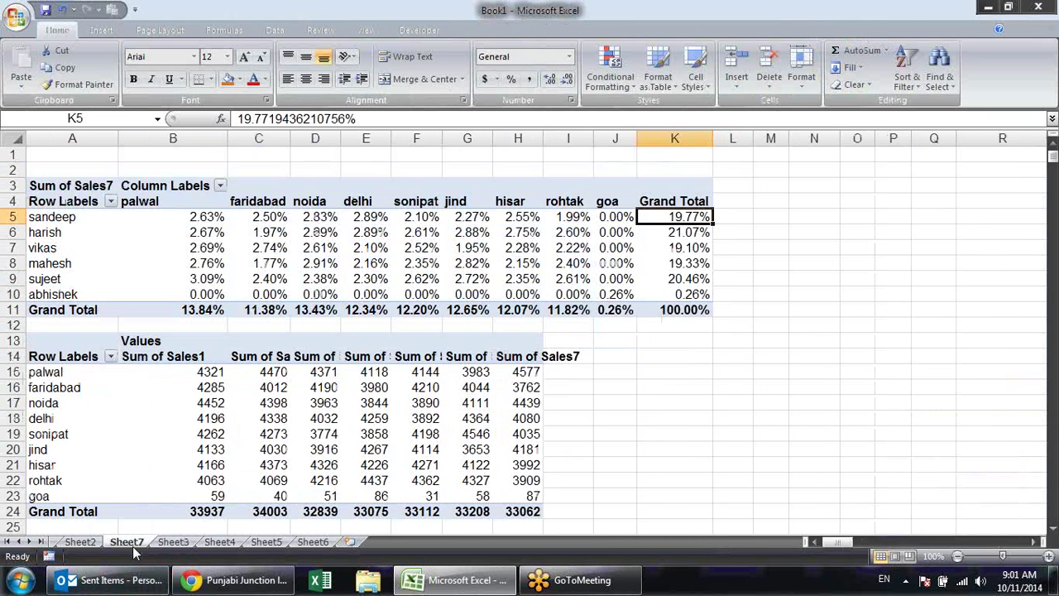
click(995, 7)
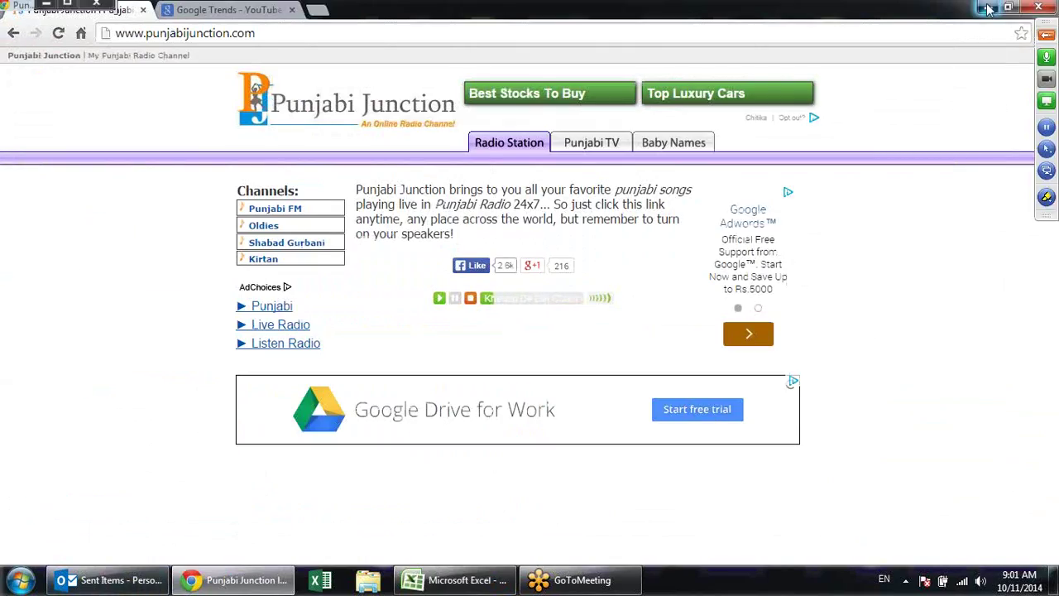
click(991, 10)
click(457, 580)
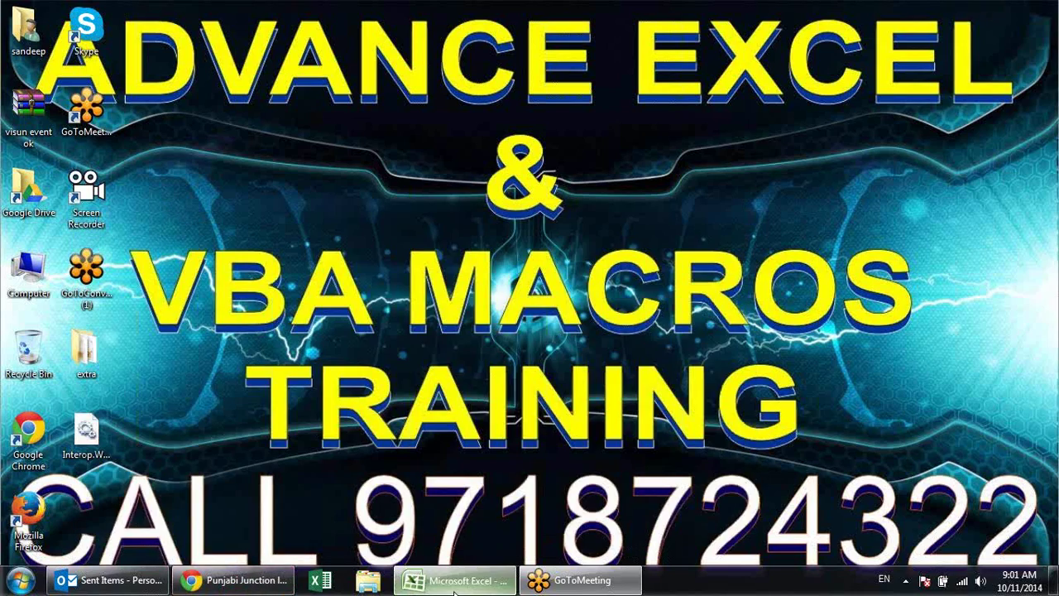
click(173, 541)
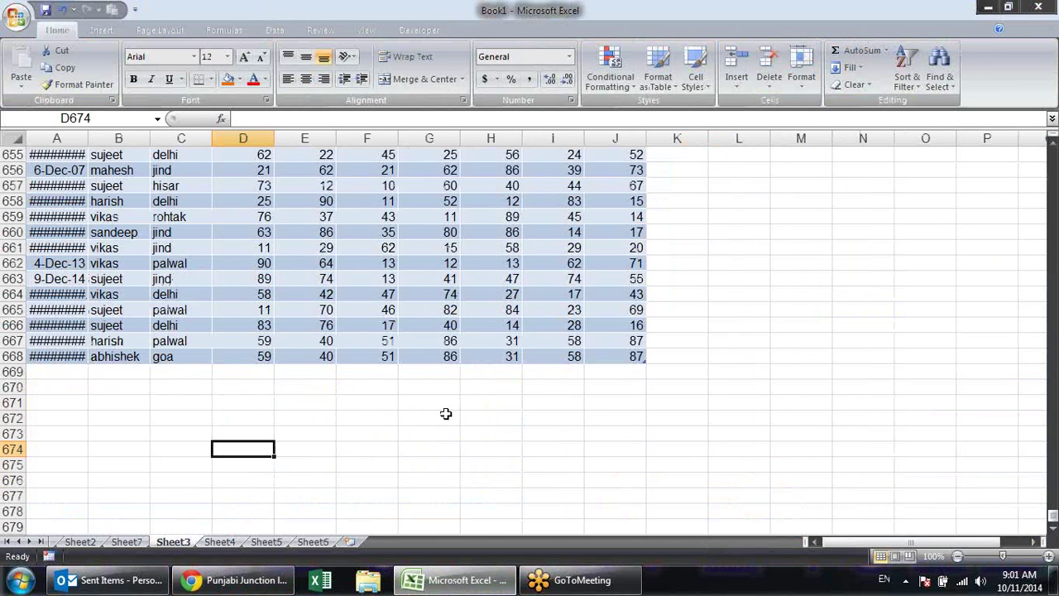
Copy Sheet3 into a new workbook via Move or Copy
key(alt+e)
key(m)
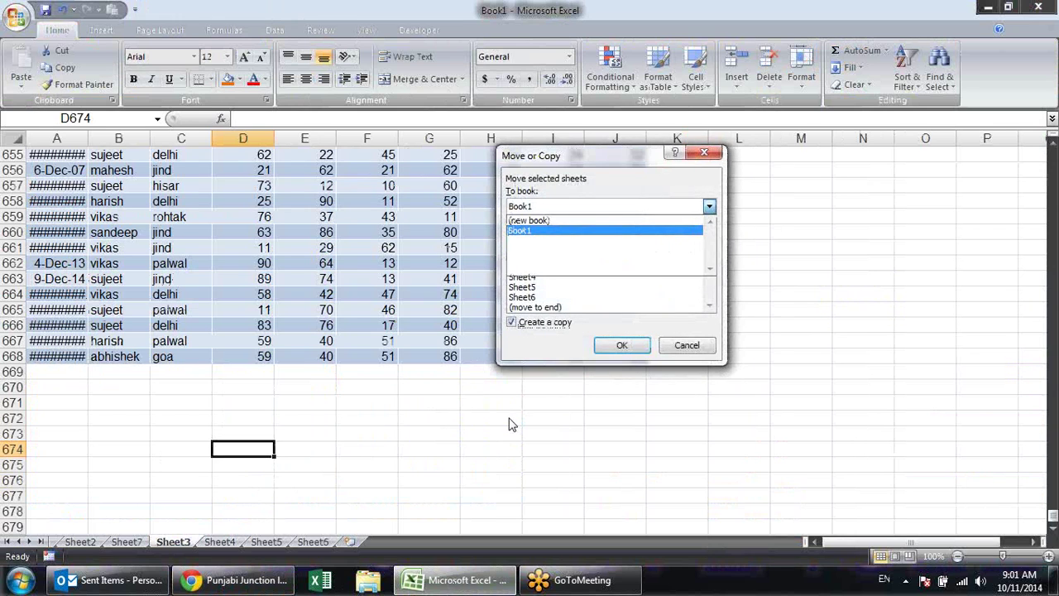
key(Up)
key(Return)
key(Return)
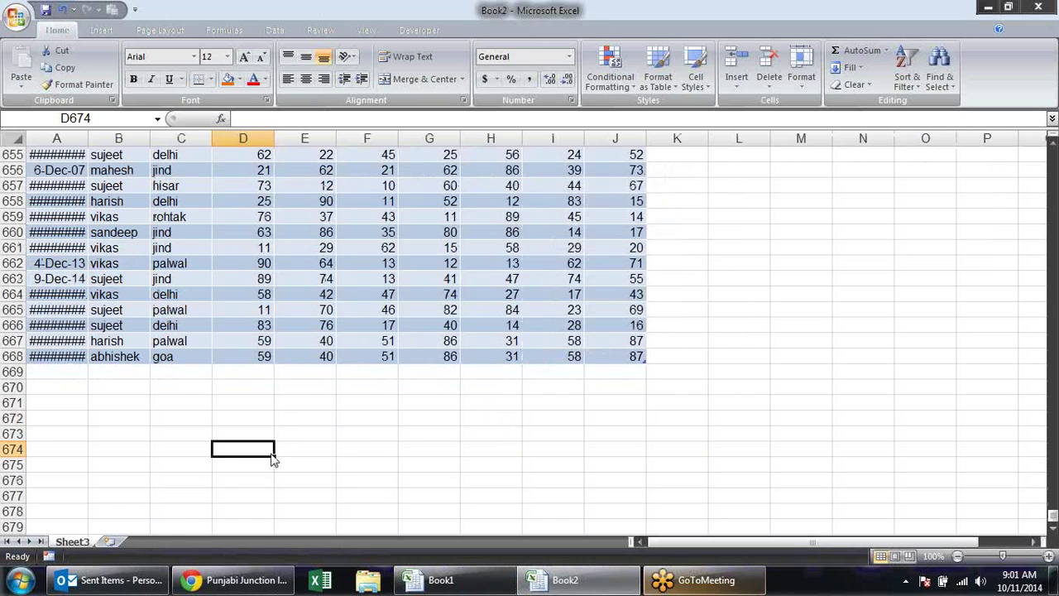
Save the new workbook to the Desktop as 'Pivot data' and close it
key(ctrl+s)
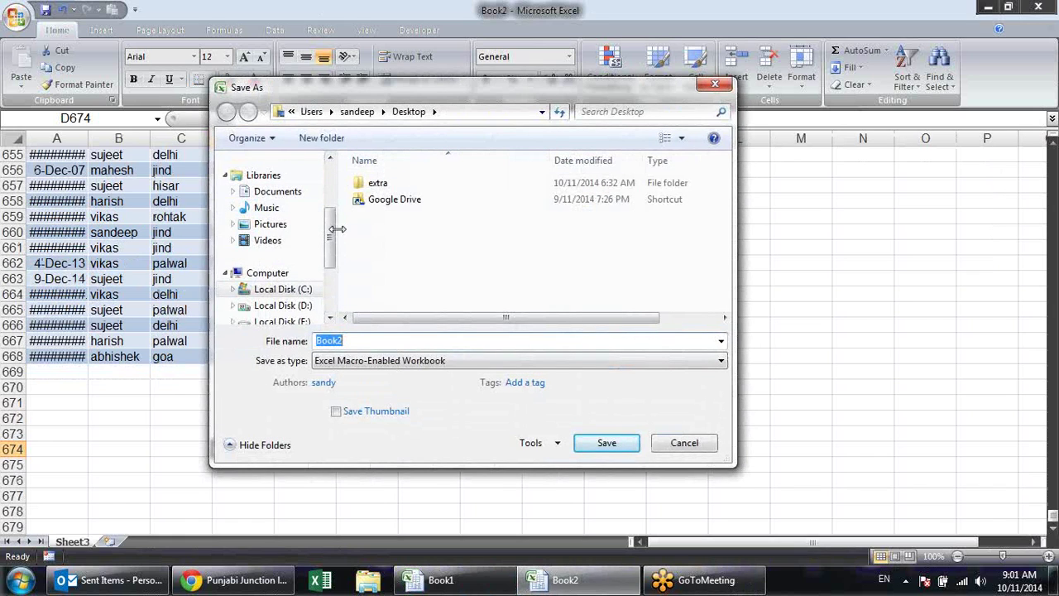
drag(330, 229, 327, 172)
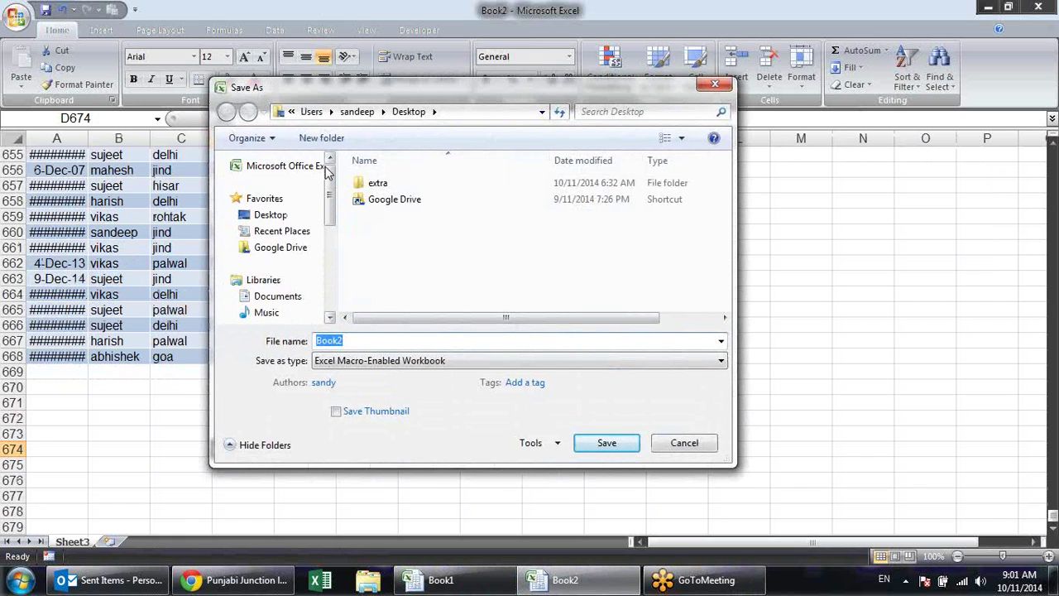
click(303, 215)
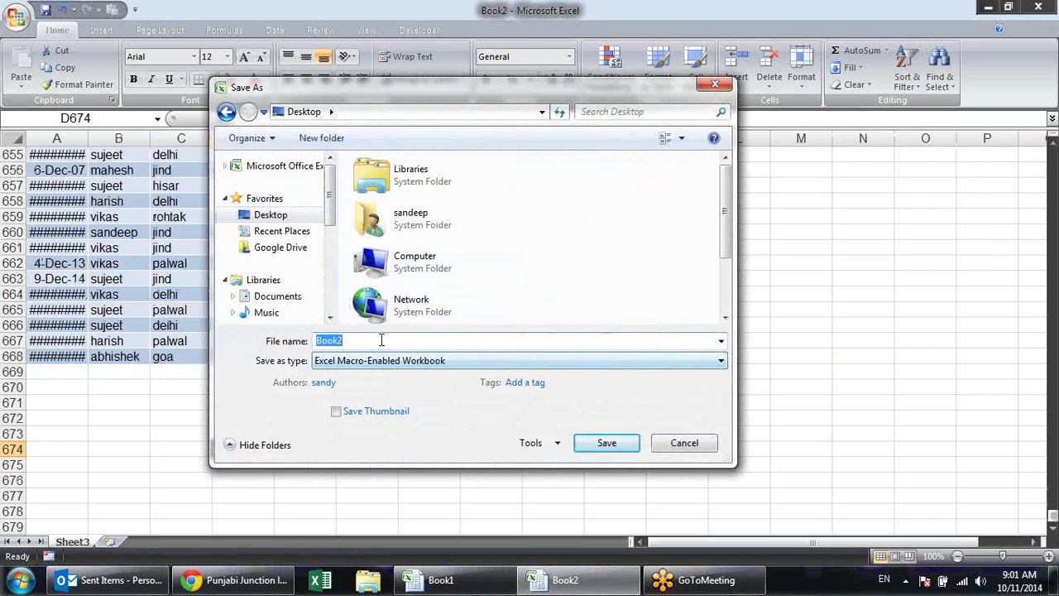
text(Pivot data)
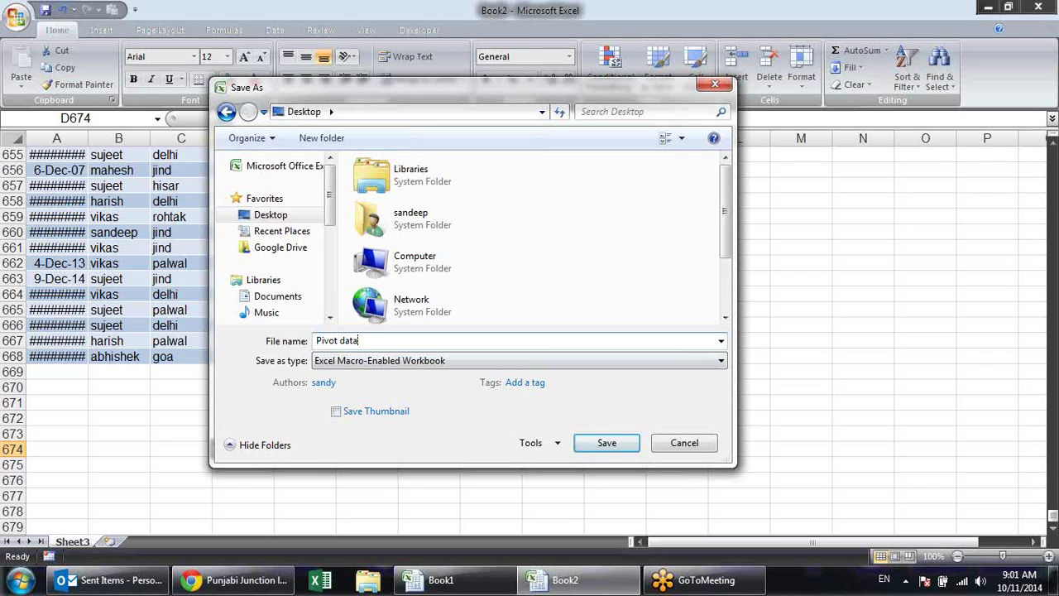
key(Return)
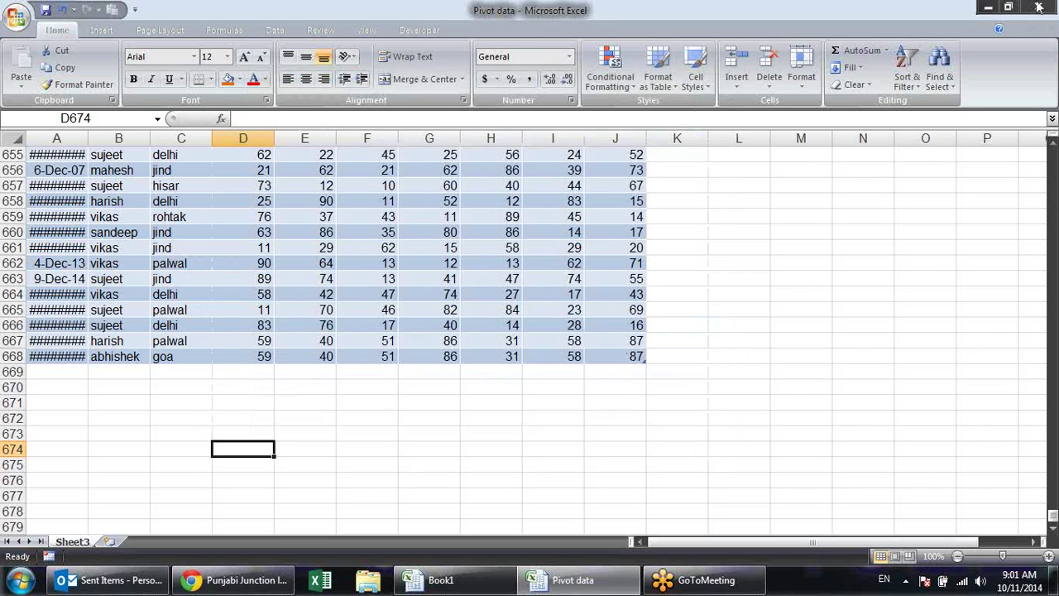
click(1039, 7)
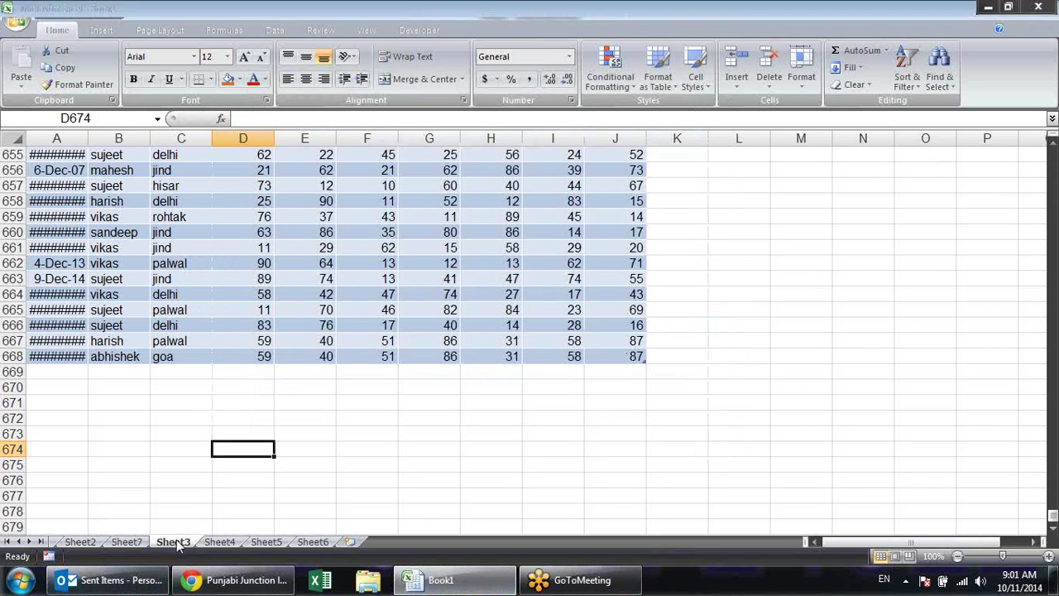
Go to the empty Sheet4 and look over the Data tab's From Other Sources options
click(219, 541)
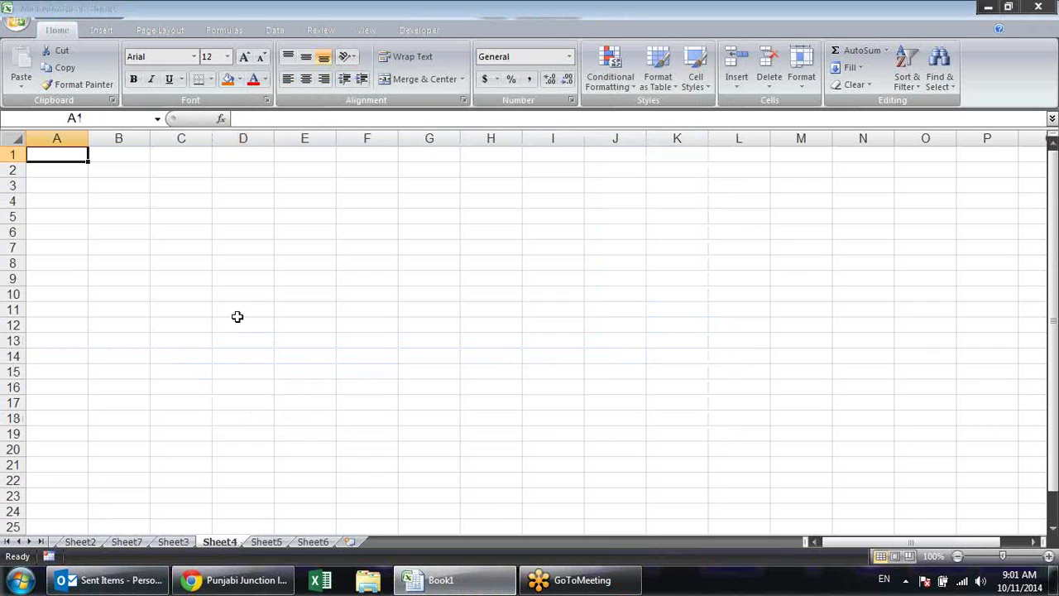
click(101, 31)
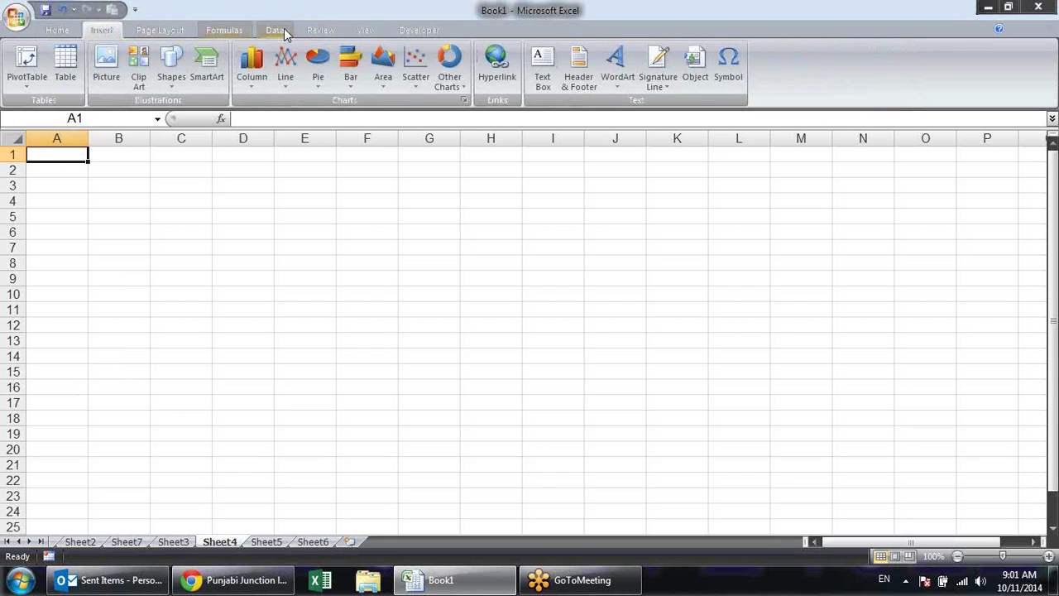
click(276, 30)
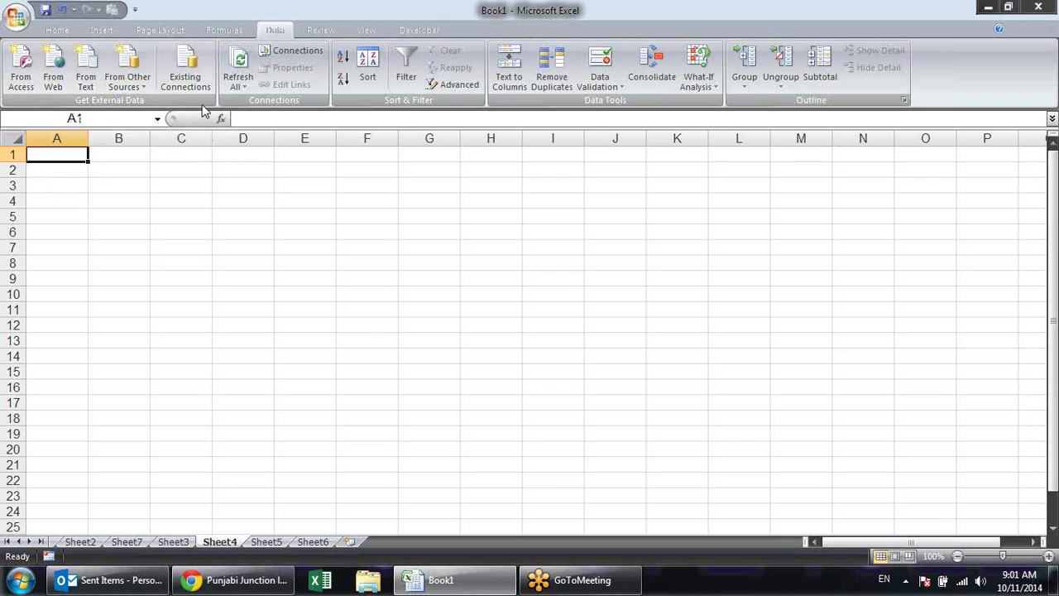
click(145, 87)
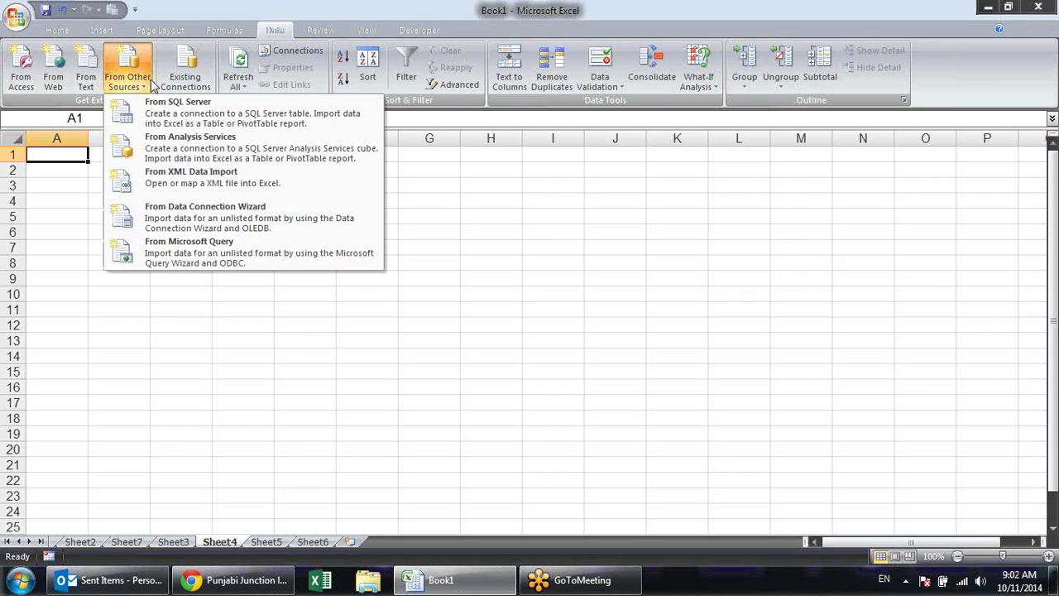
click(267, 68)
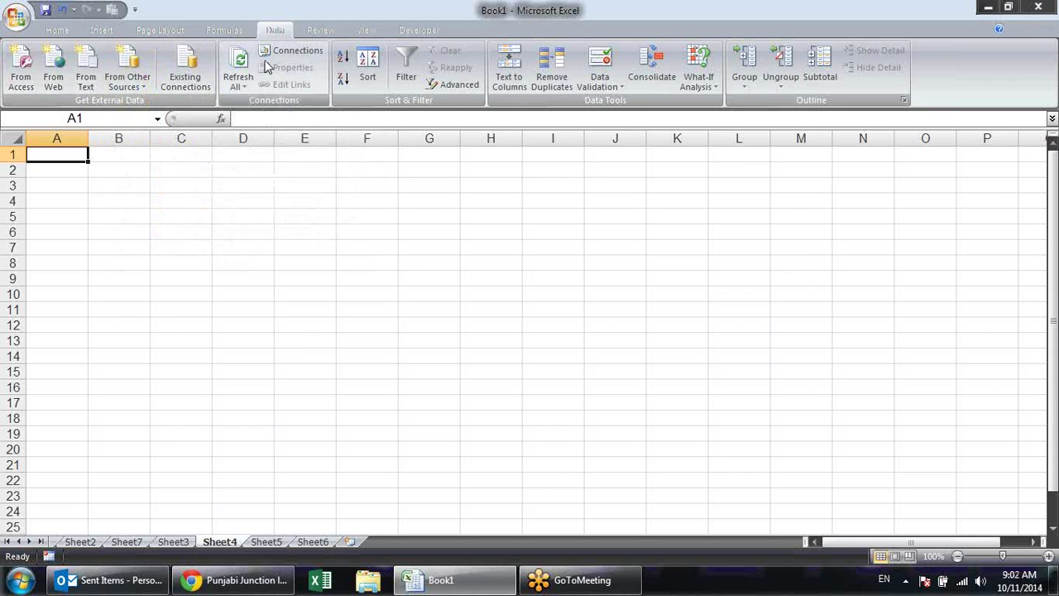
click(286, 50)
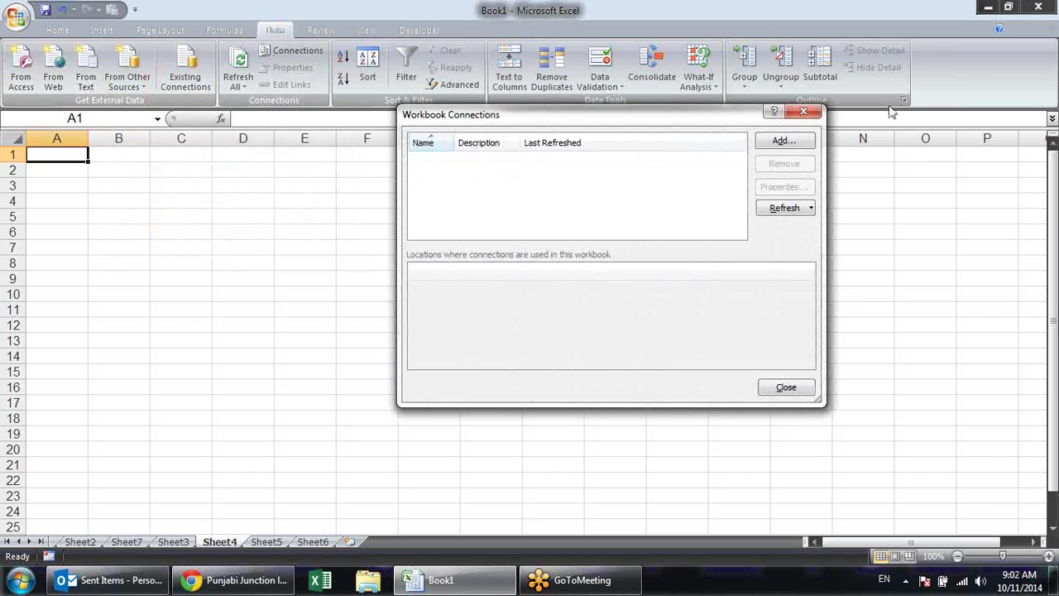
click(783, 141)
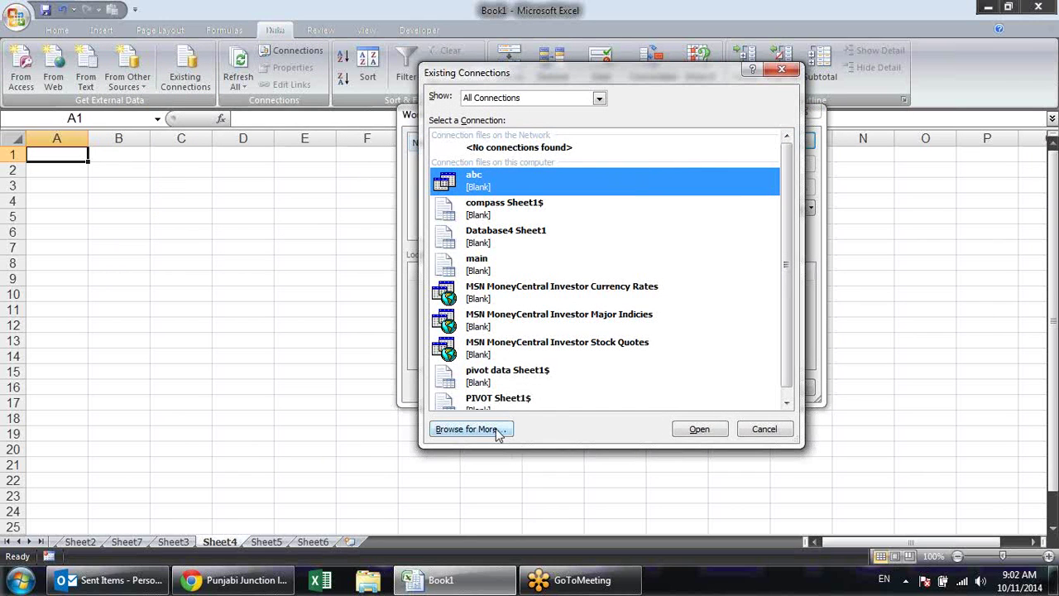
click(496, 429)
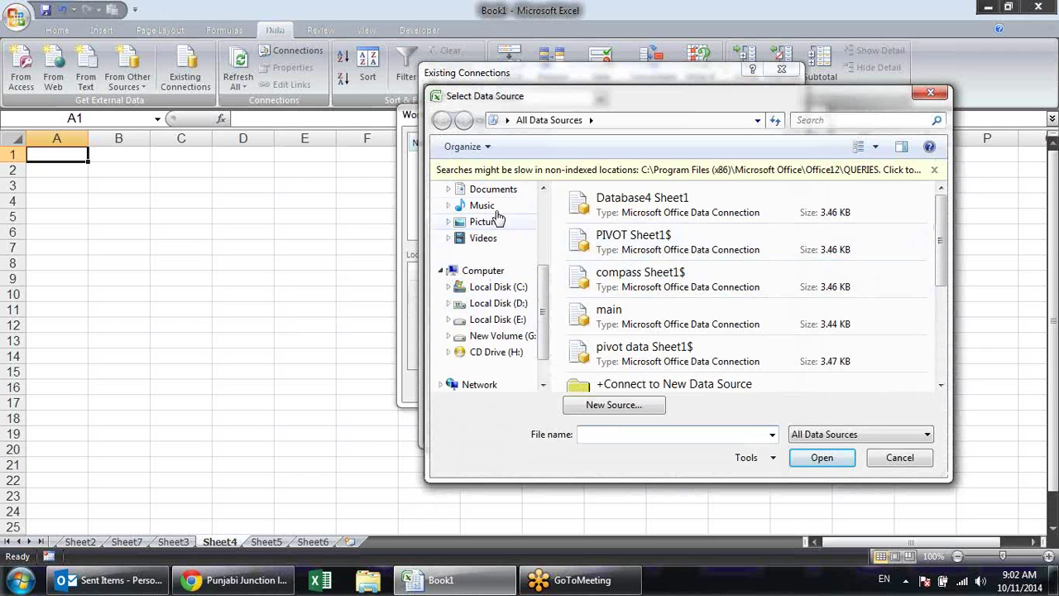
scroll(492, 240, up, 3)
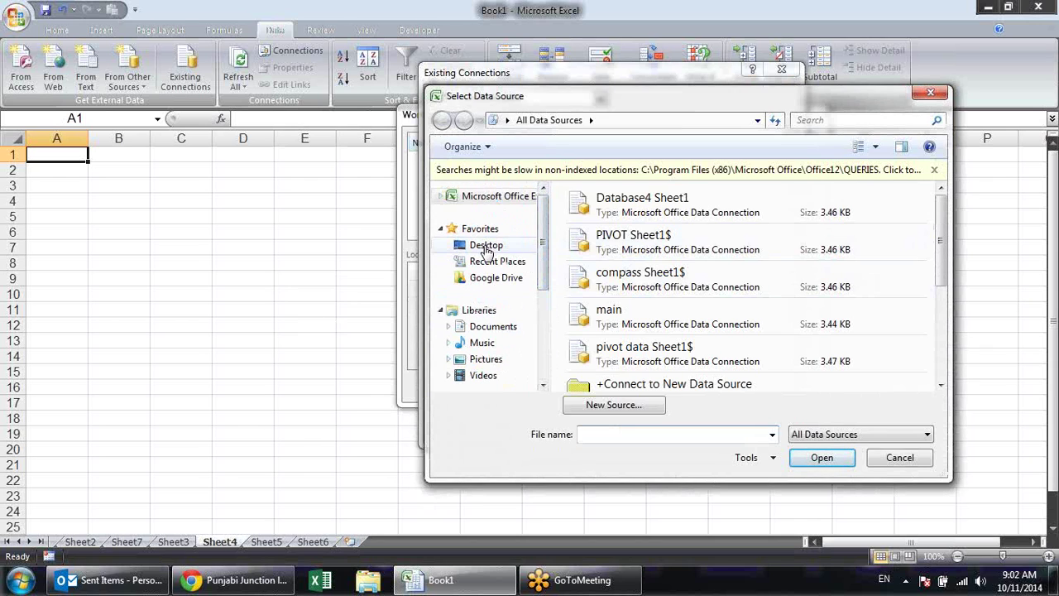
click(486, 247)
scroll(942, 240, down, 2)
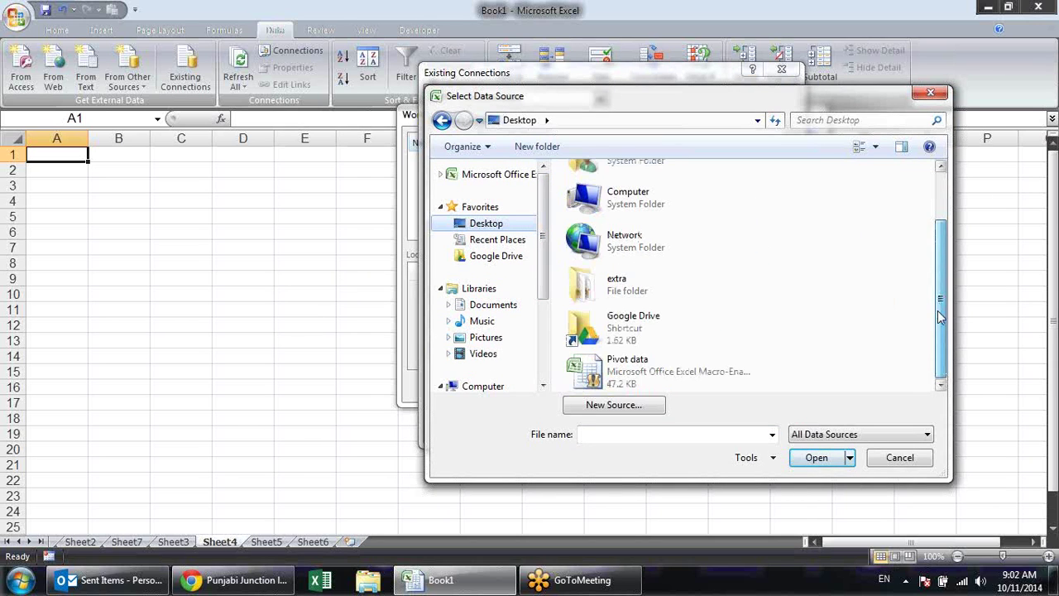
click(678, 372)
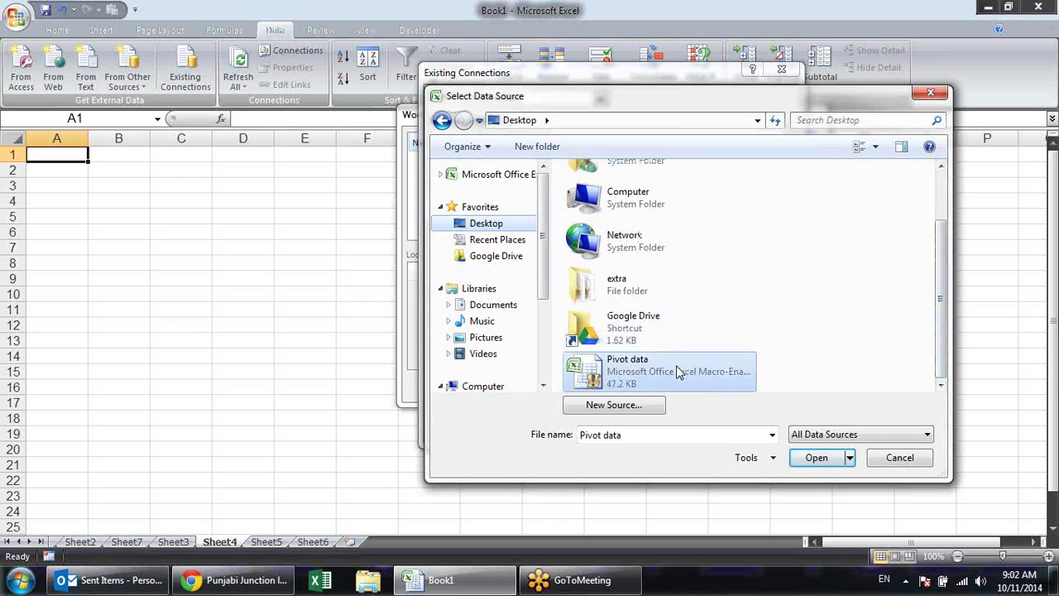
click(830, 464)
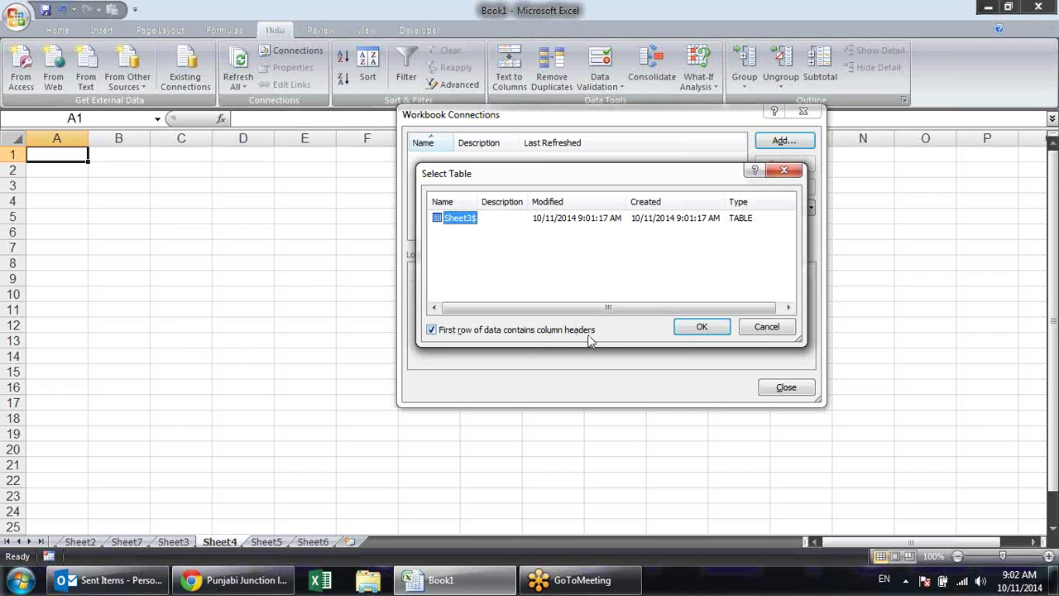
click(697, 329)
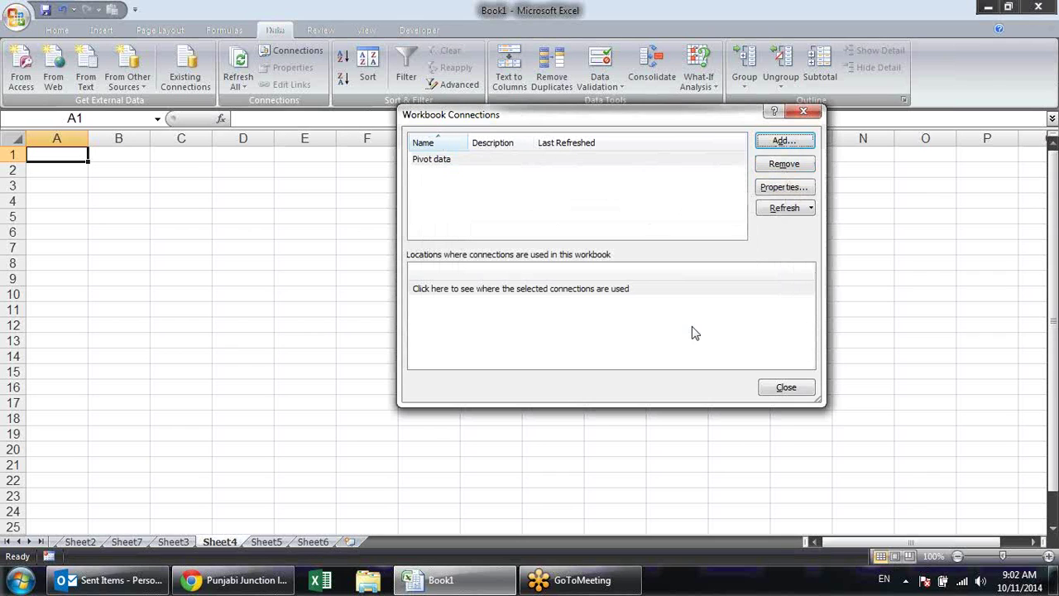
click(496, 160)
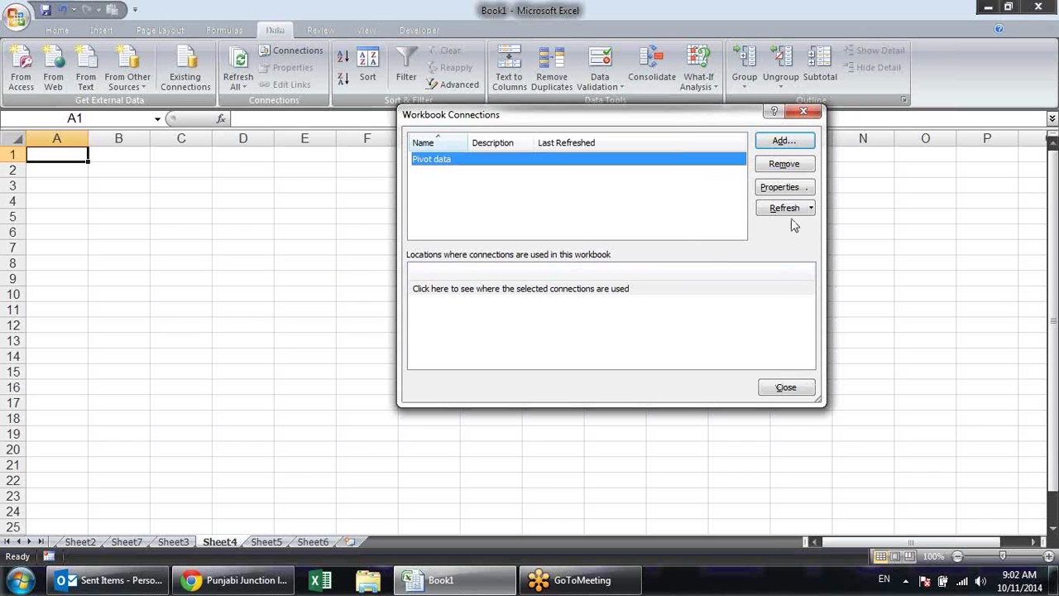
click(785, 388)
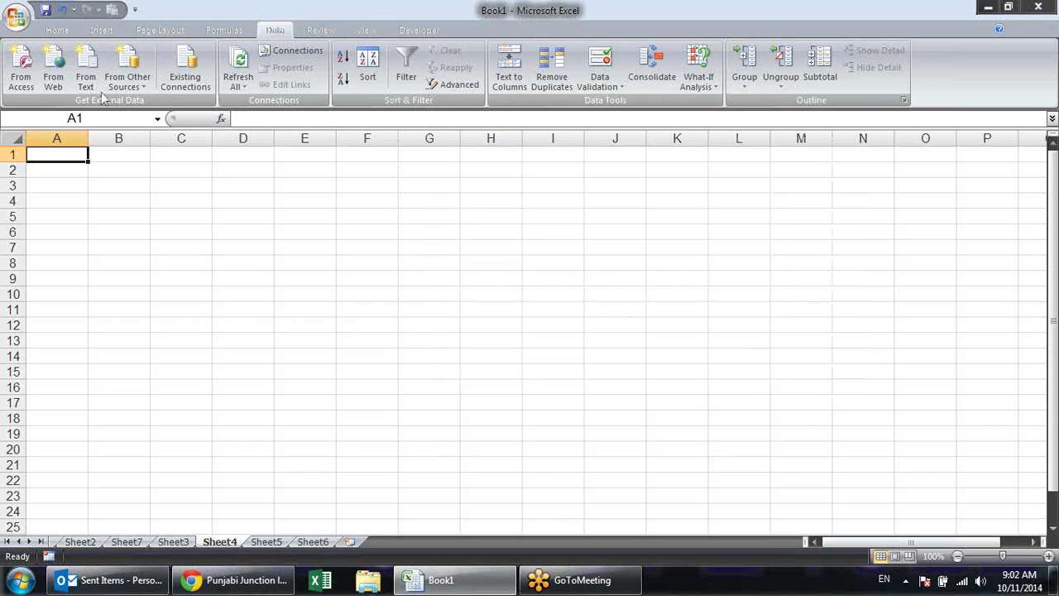
click(319, 32)
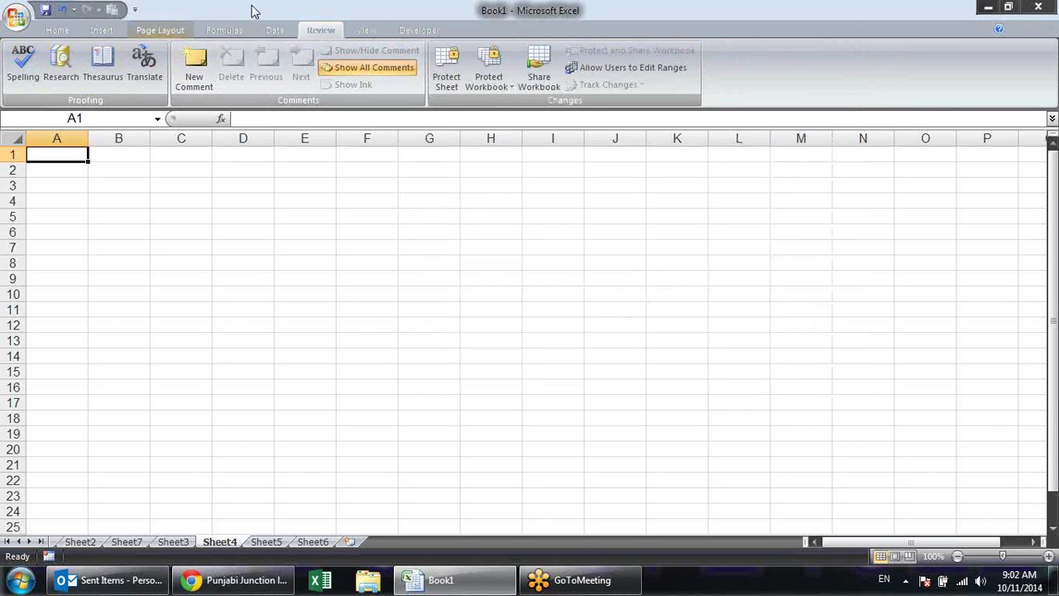
click(277, 31)
click(294, 50)
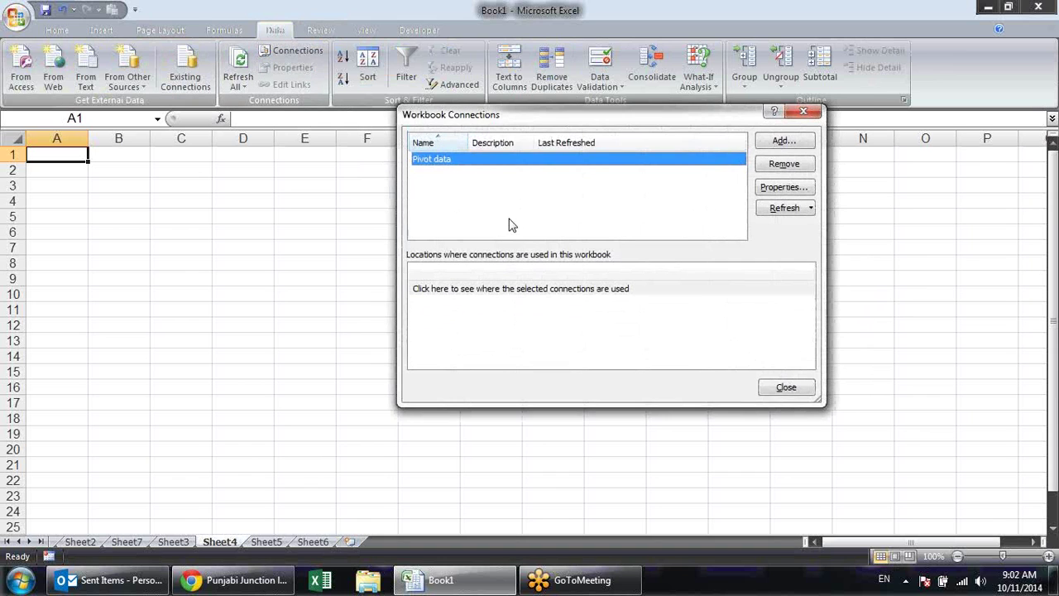
click(782, 207)
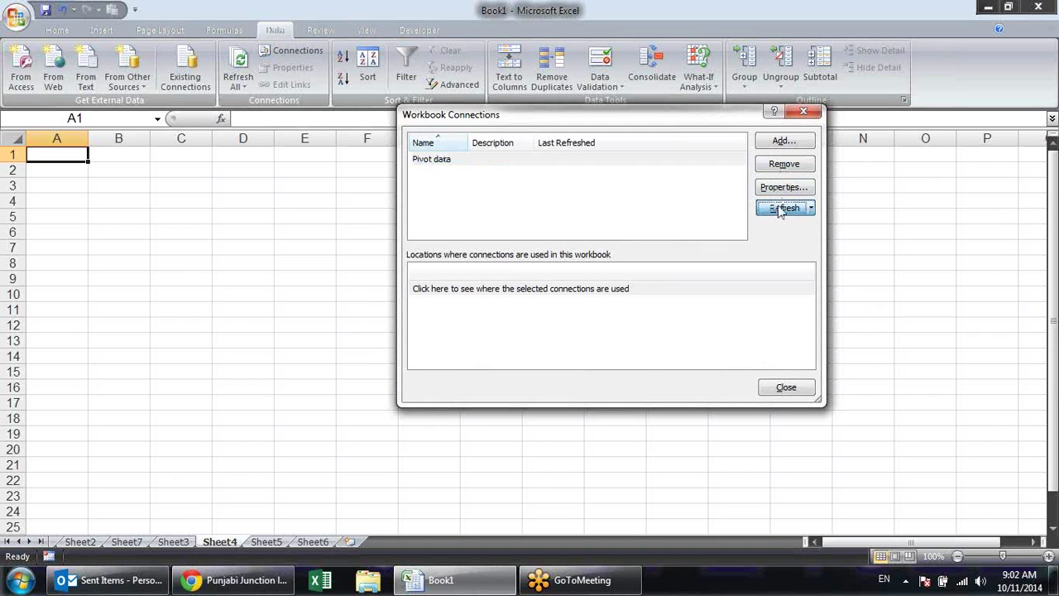
click(517, 290)
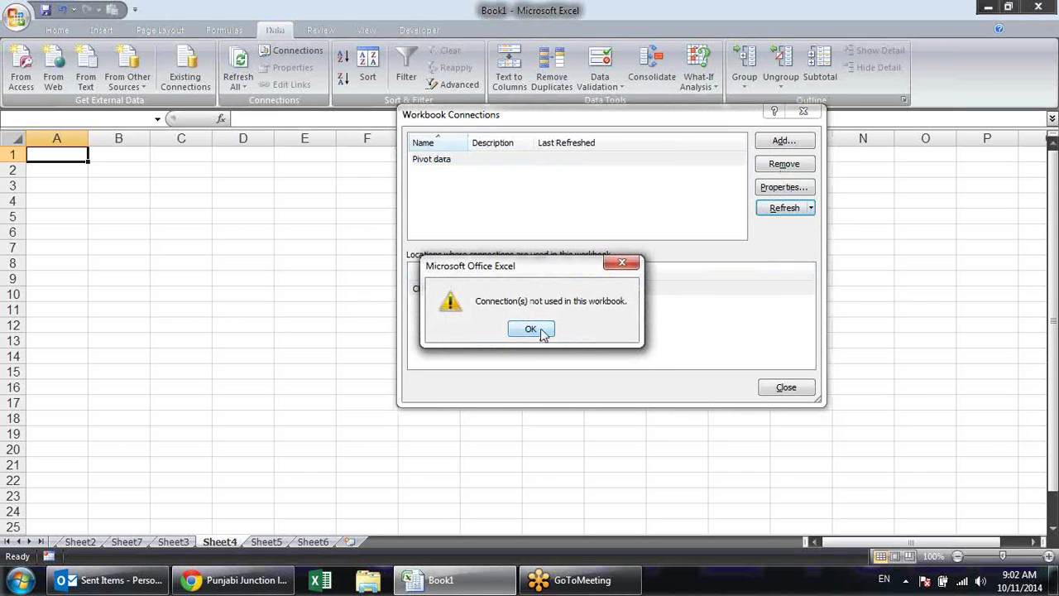
click(536, 328)
key(Escape)
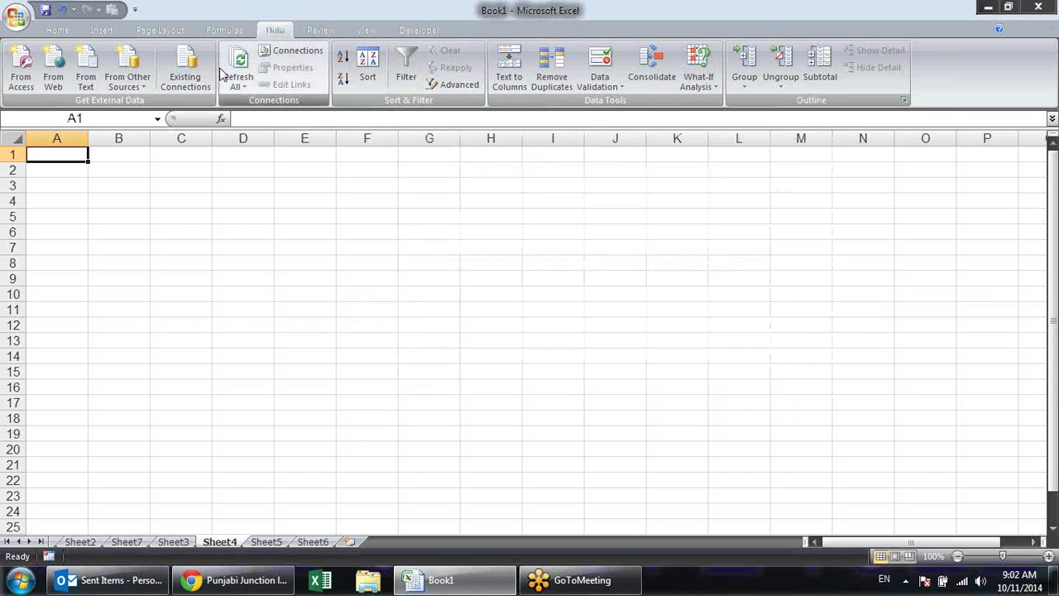
Import the Pivot data connection as a PivotTable report at =$A$1
click(195, 77)
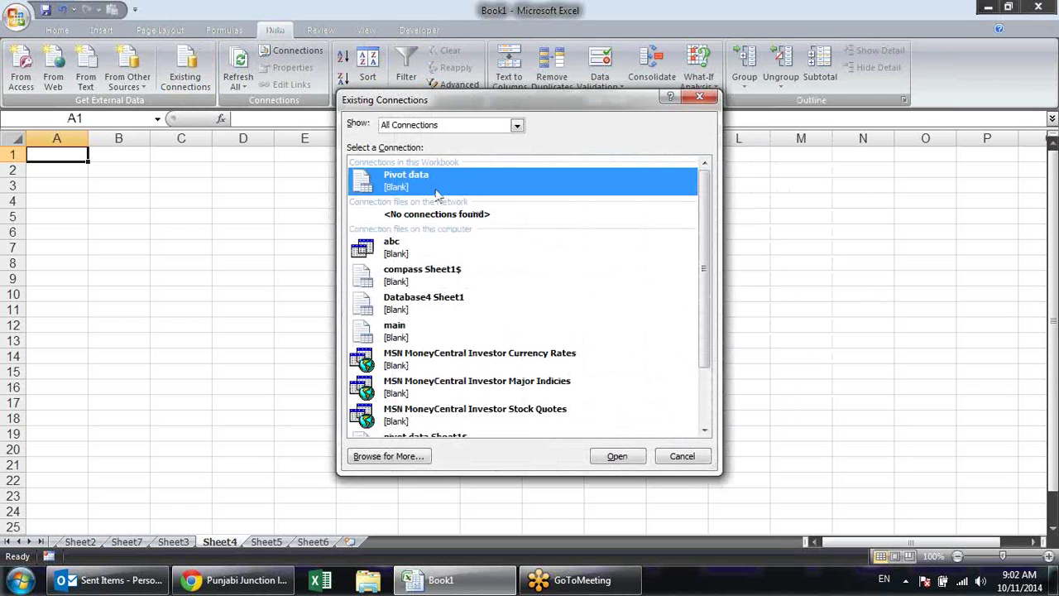
double_click(418, 181)
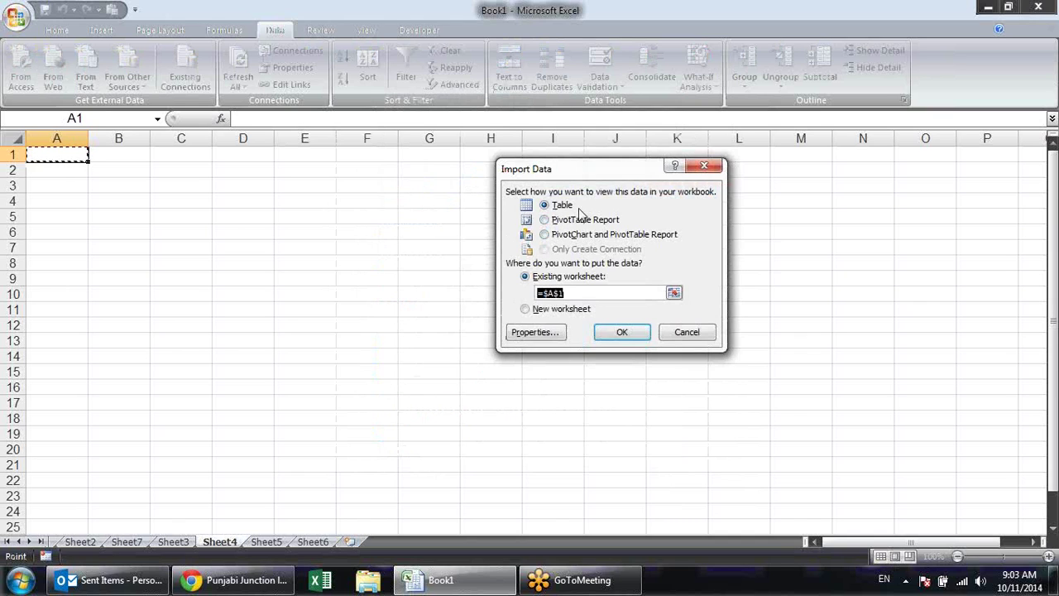
click(598, 221)
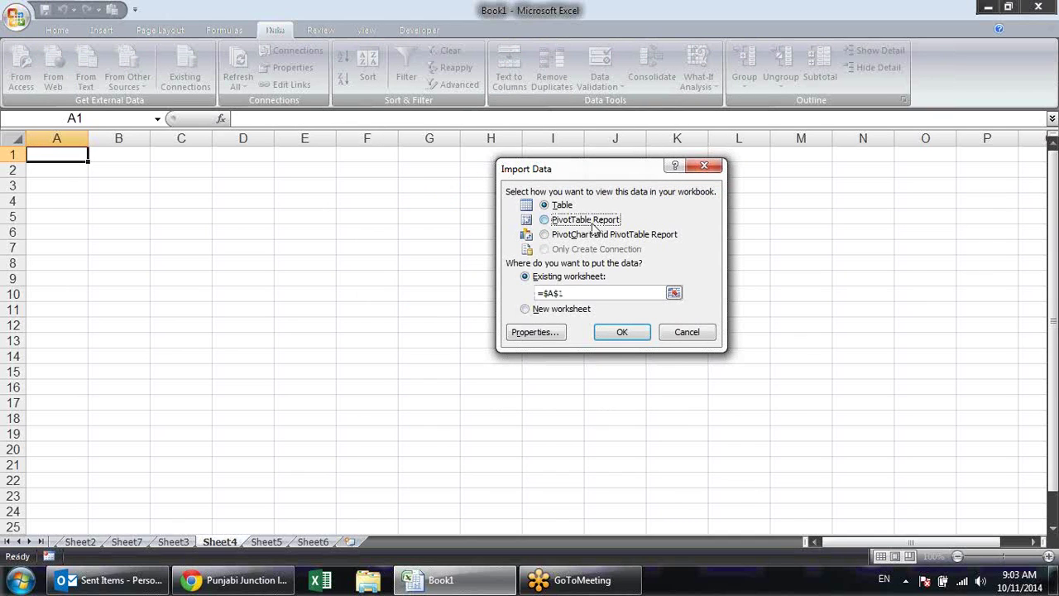
click(628, 335)
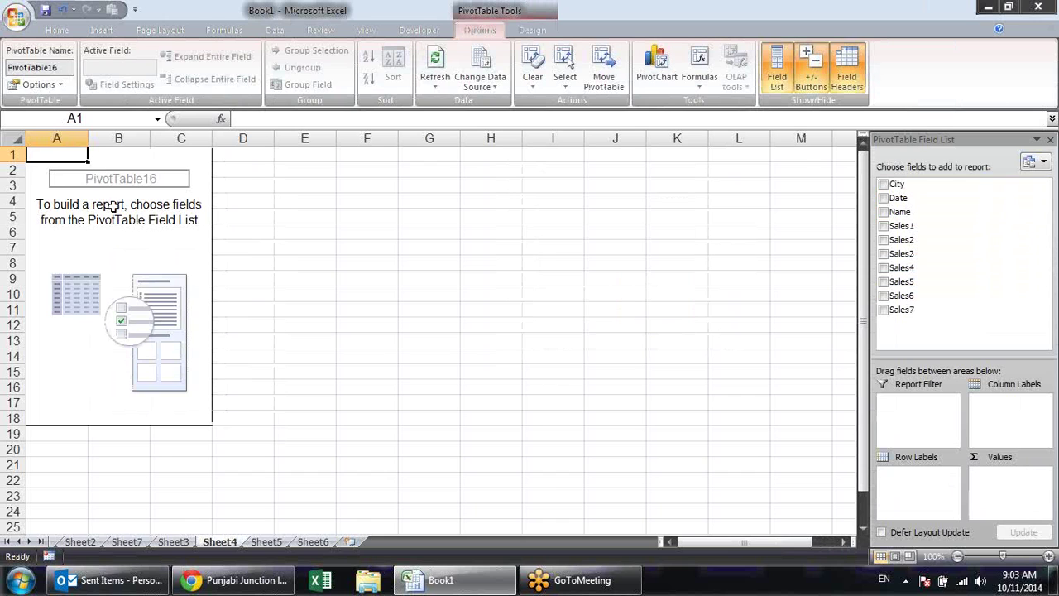
Add Name as row labels and sums of Sales1 through Sales7 as values
click(883, 212)
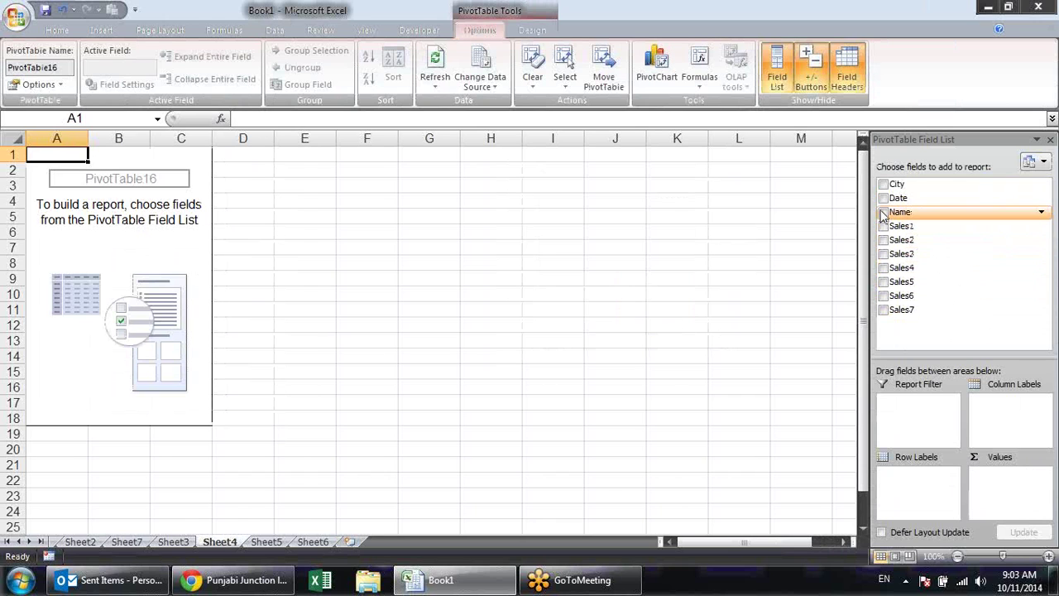
click(883, 226)
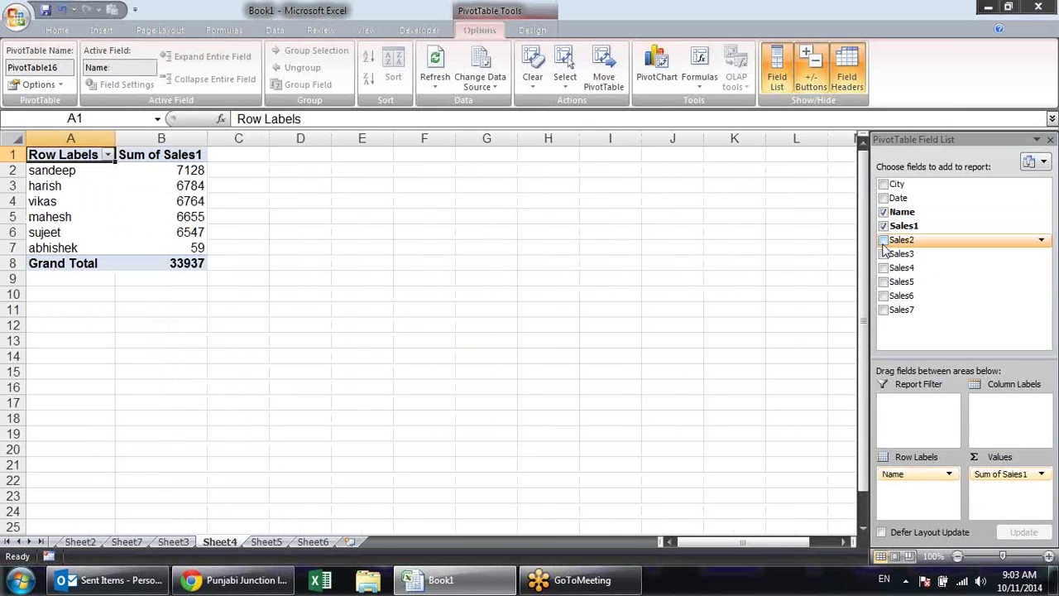
click(883, 240)
click(883, 254)
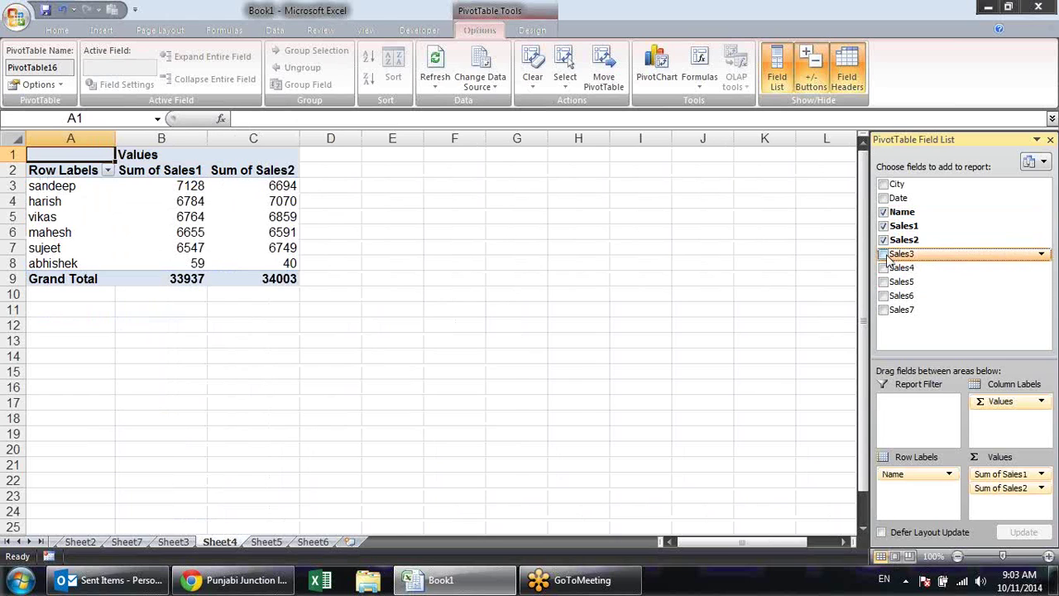
click(883, 268)
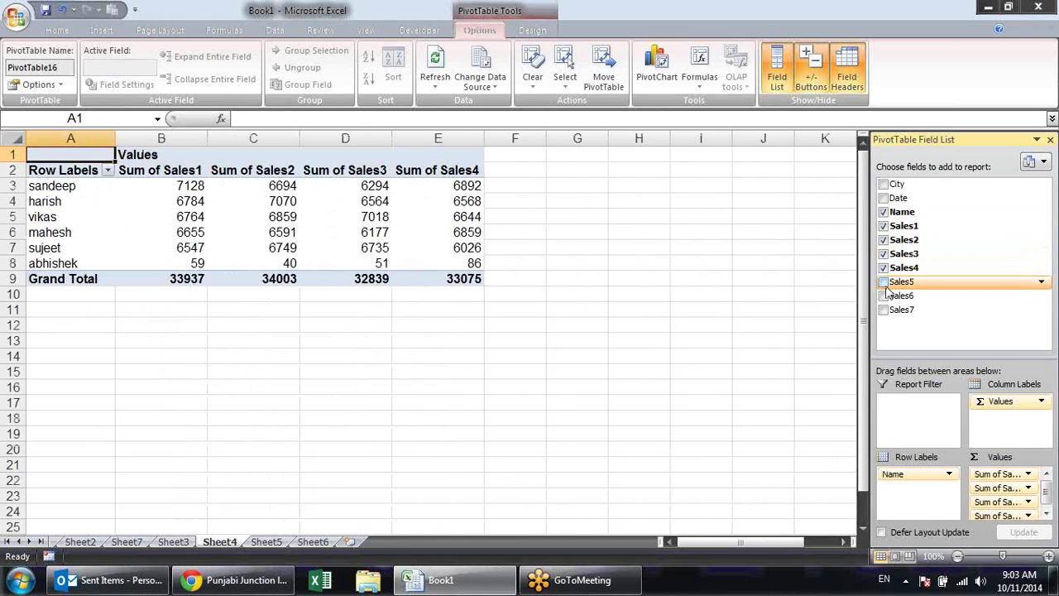
click(883, 282)
click(882, 296)
click(883, 309)
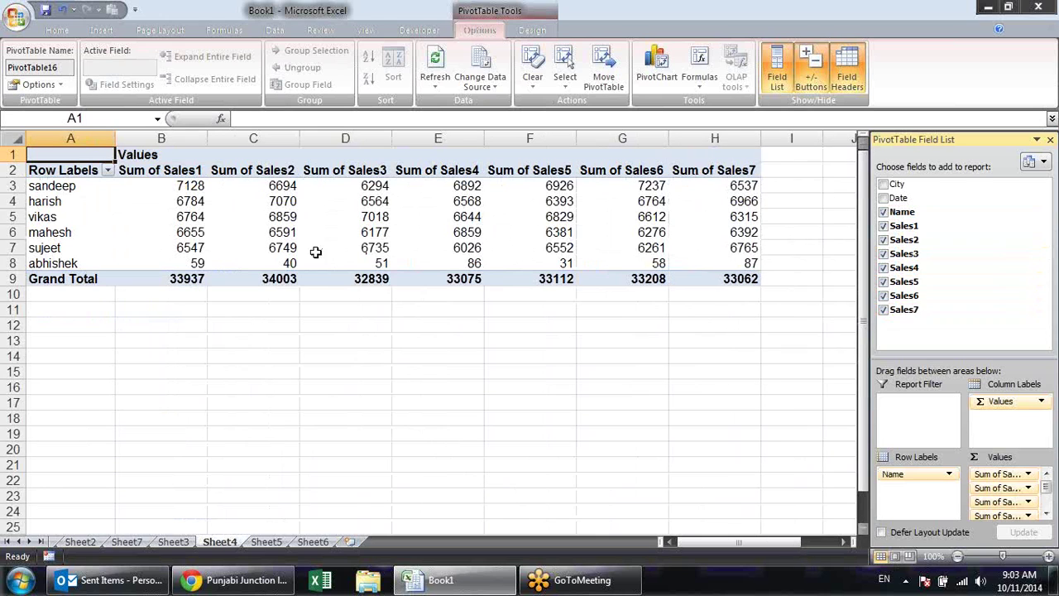
click(382, 365)
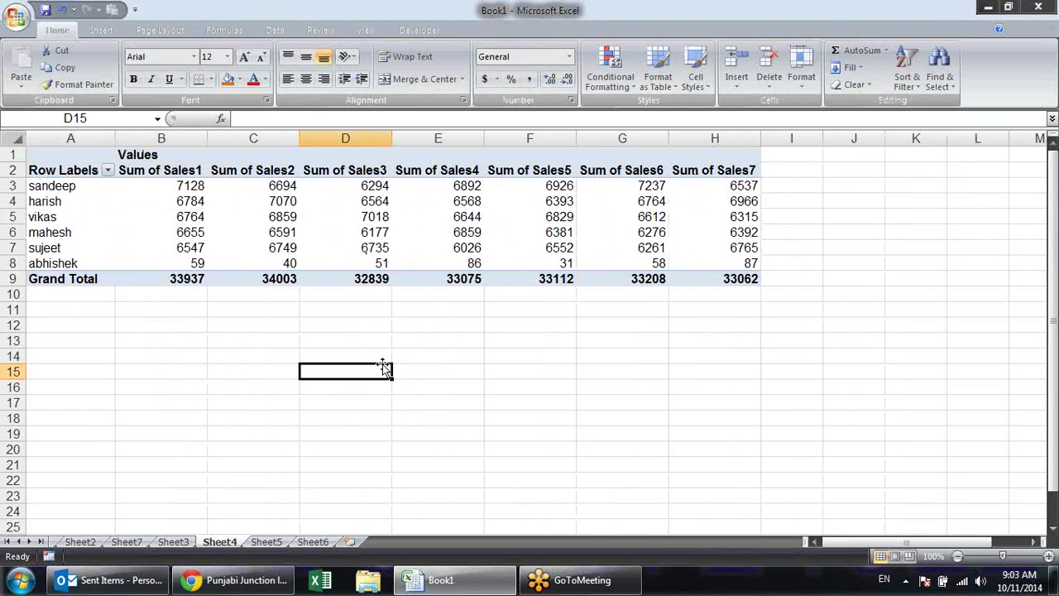
click(434, 249)
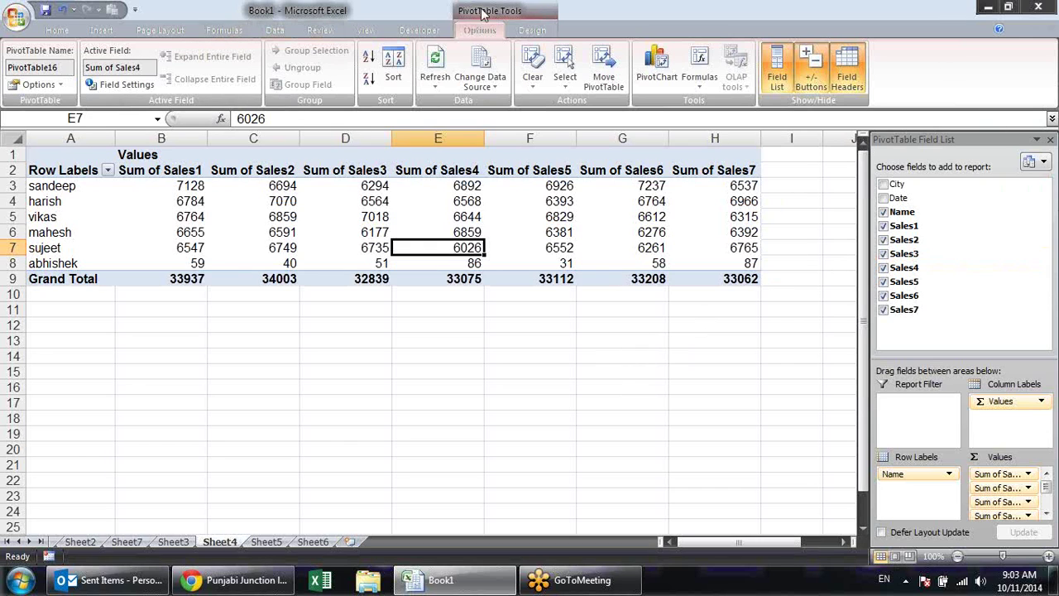
click(534, 32)
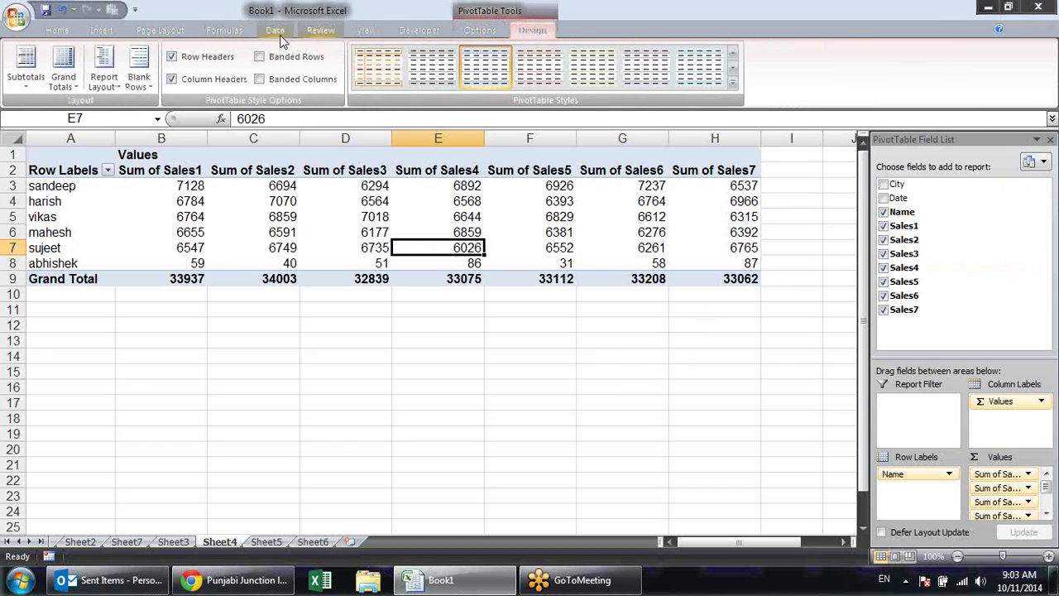
click(274, 30)
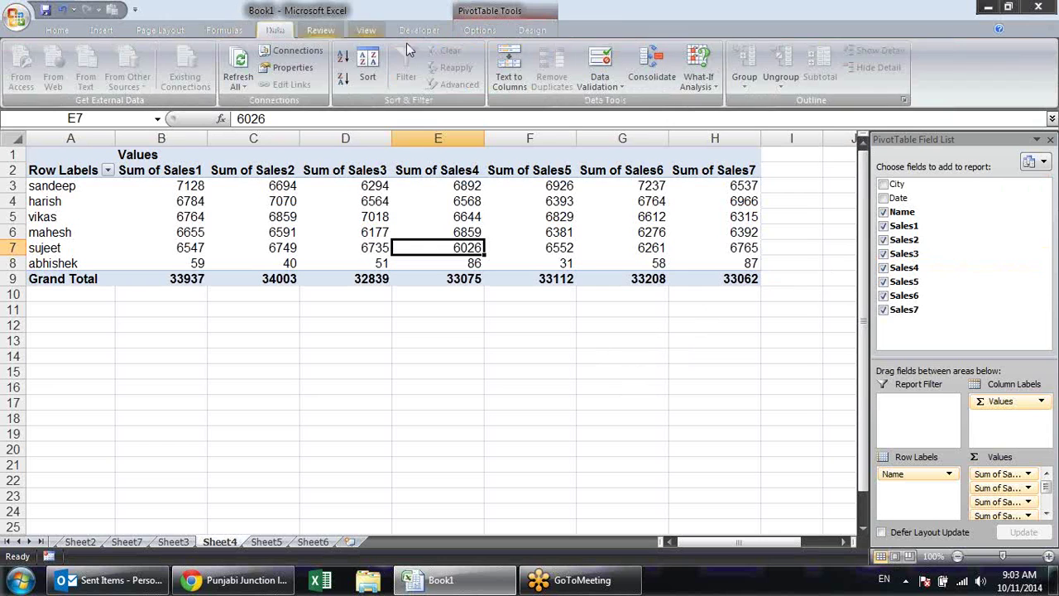
click(291, 50)
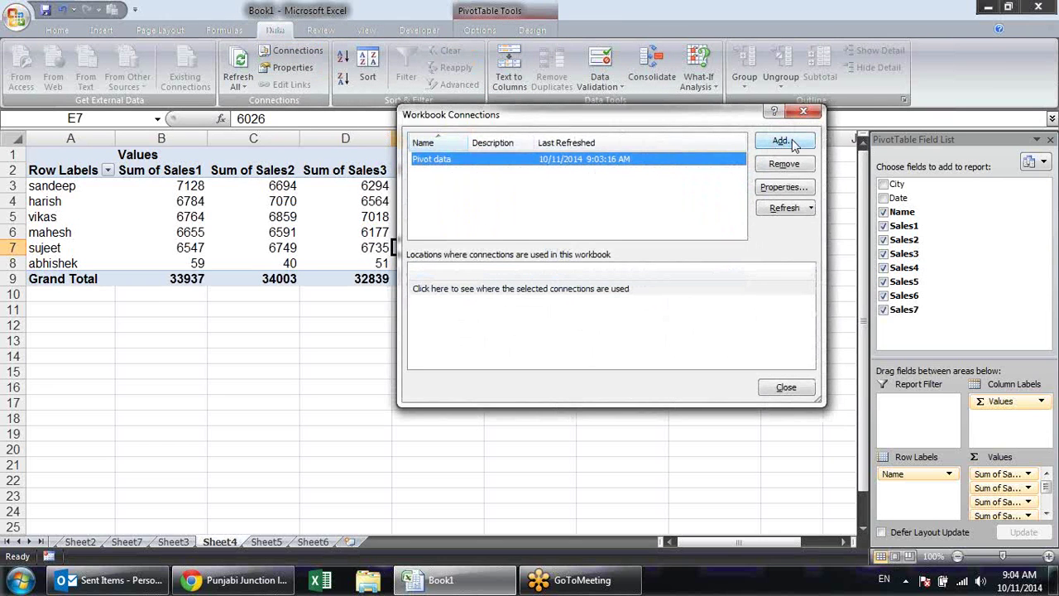
click(788, 143)
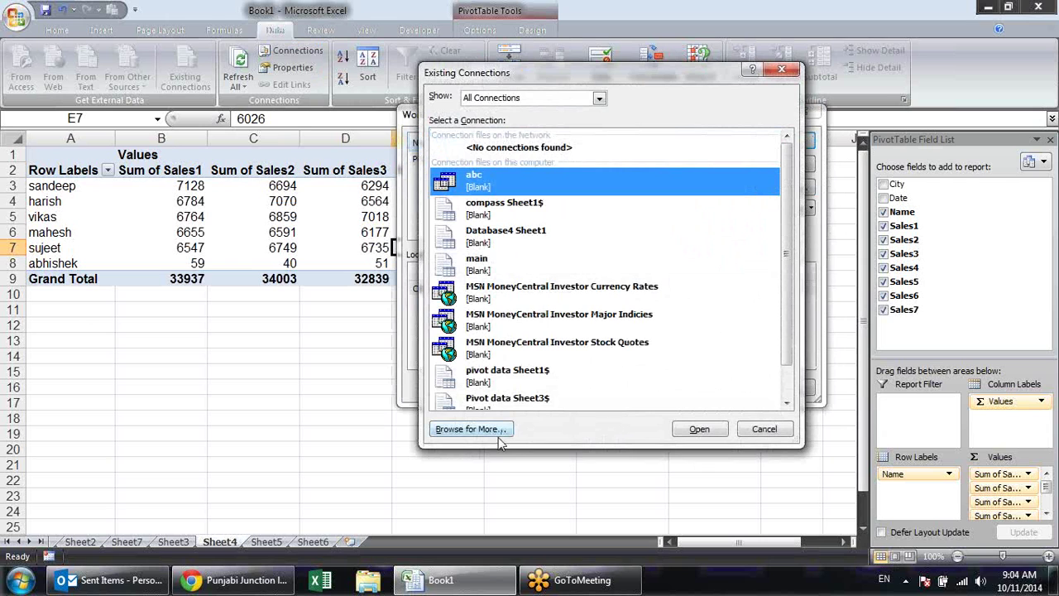
click(487, 429)
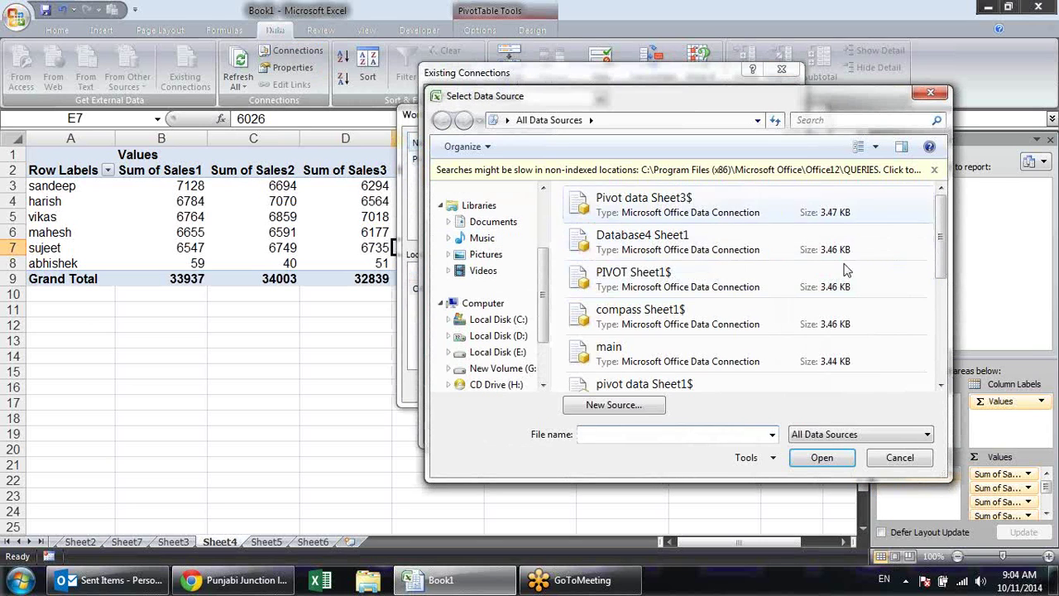
click(910, 459)
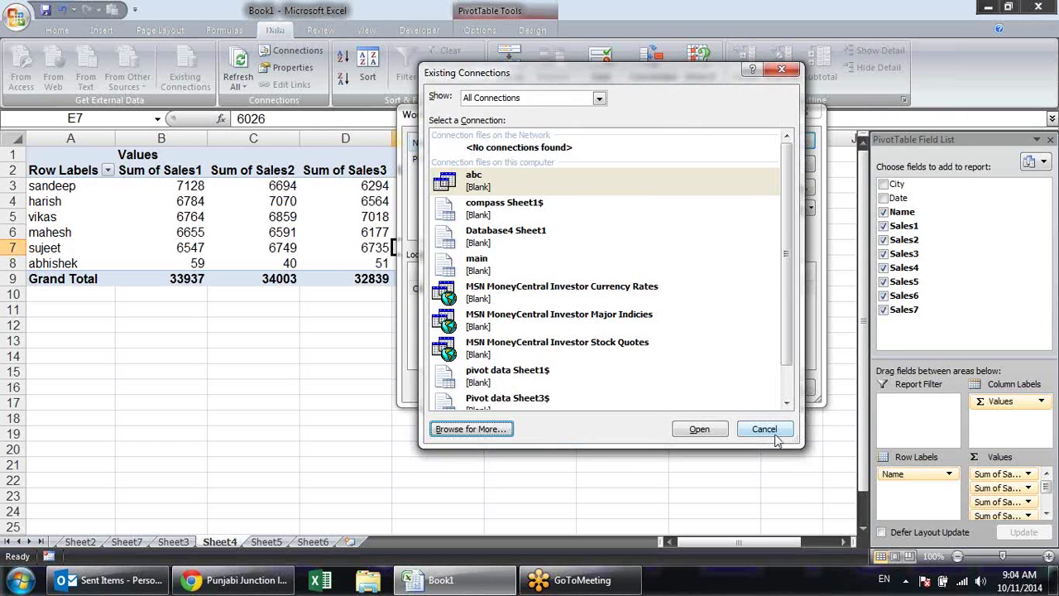
click(774, 433)
click(786, 388)
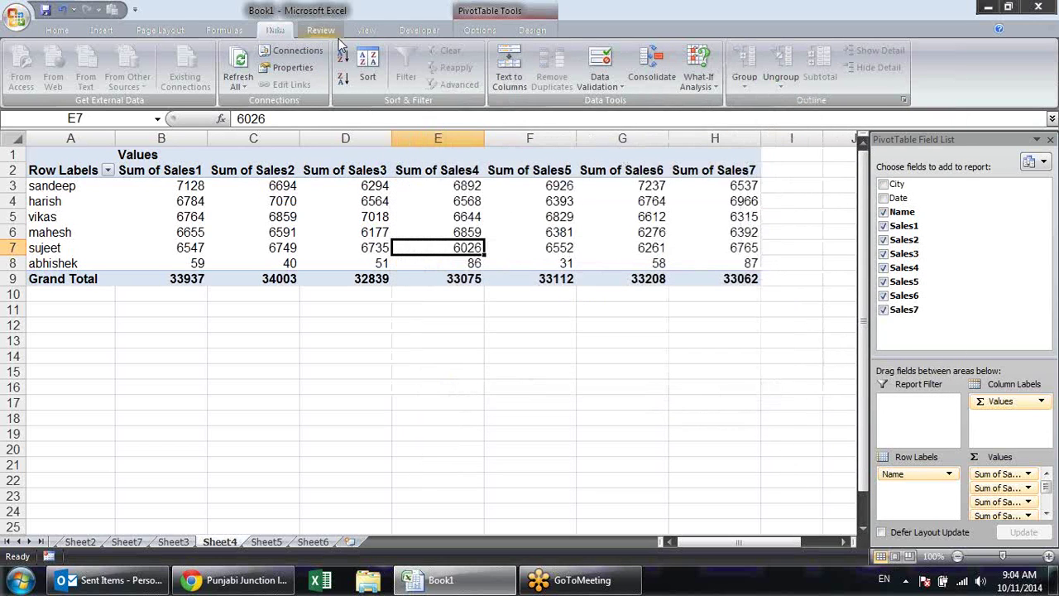
Look through the Existing Connections list and its data source browser, then close both
click(379, 308)
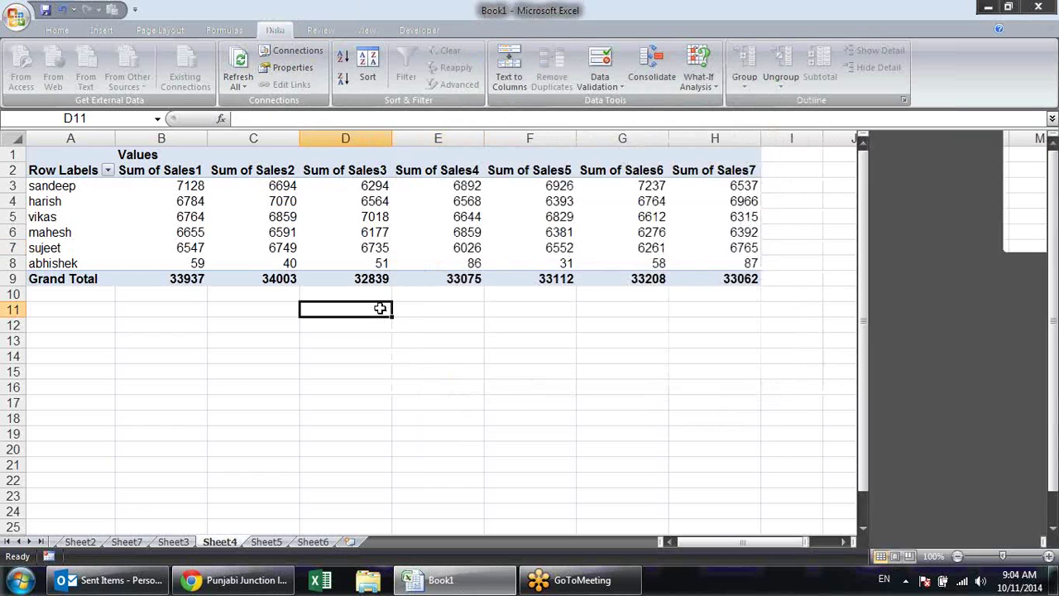
click(185, 72)
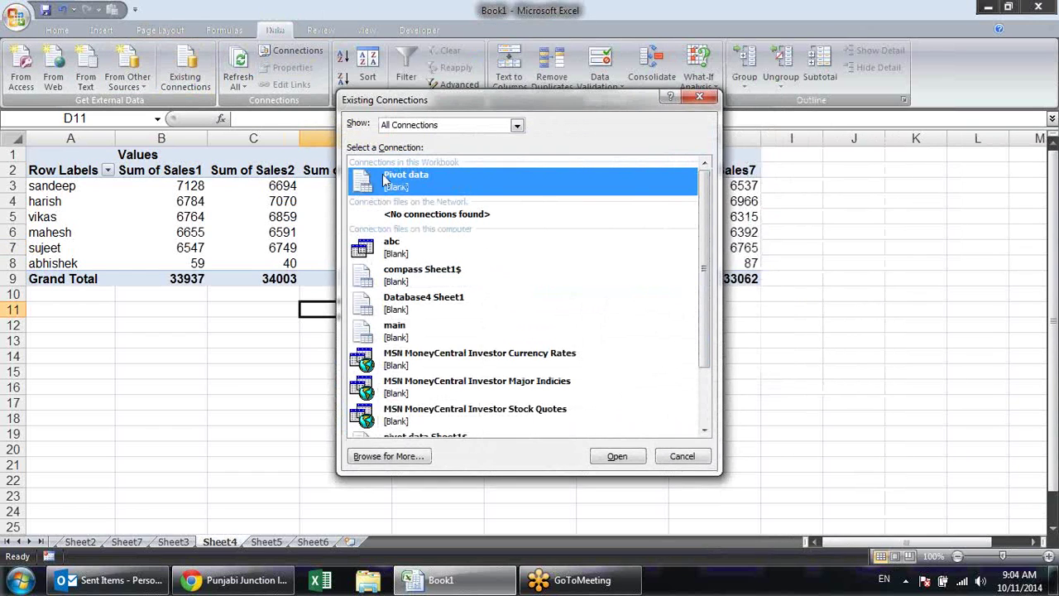
click(408, 458)
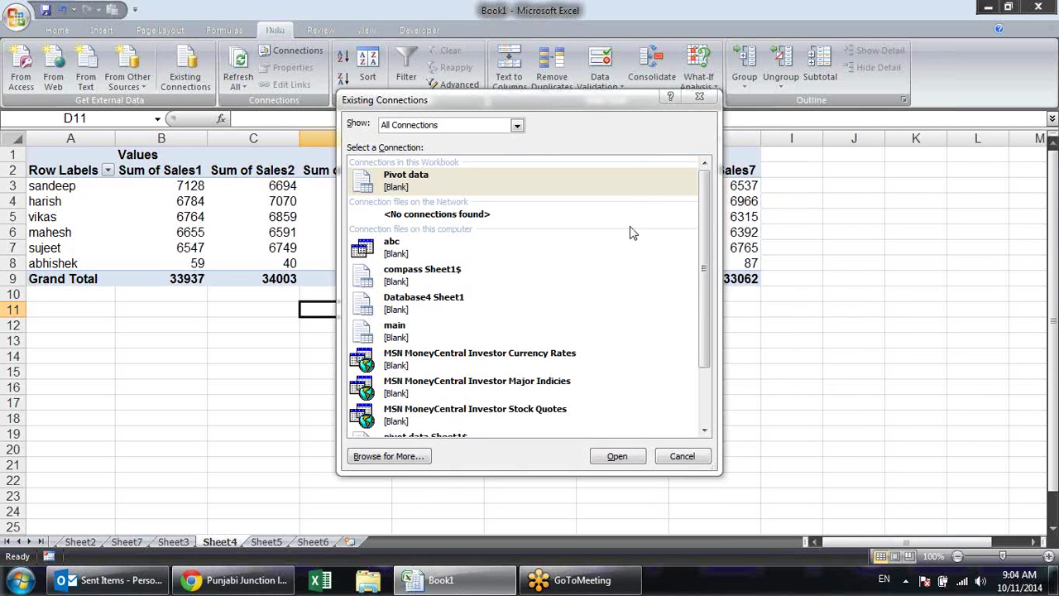
key(Escape)
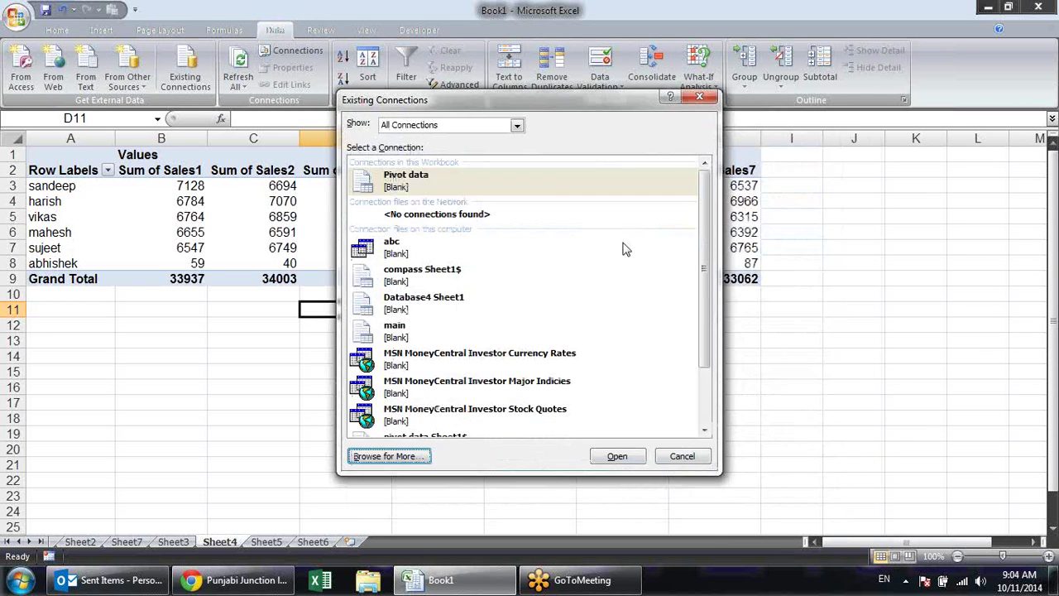
key(Escape)
click(185, 74)
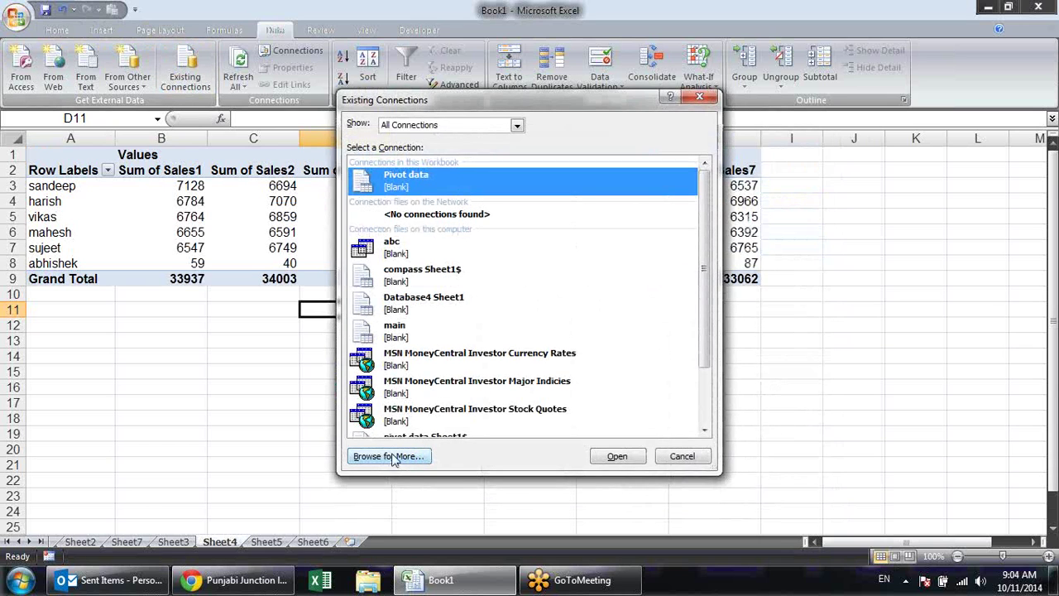
key(Escape)
On the empty Sheet5, open the MSN MoneyCentral Investor Currency Rates connection
click(266, 542)
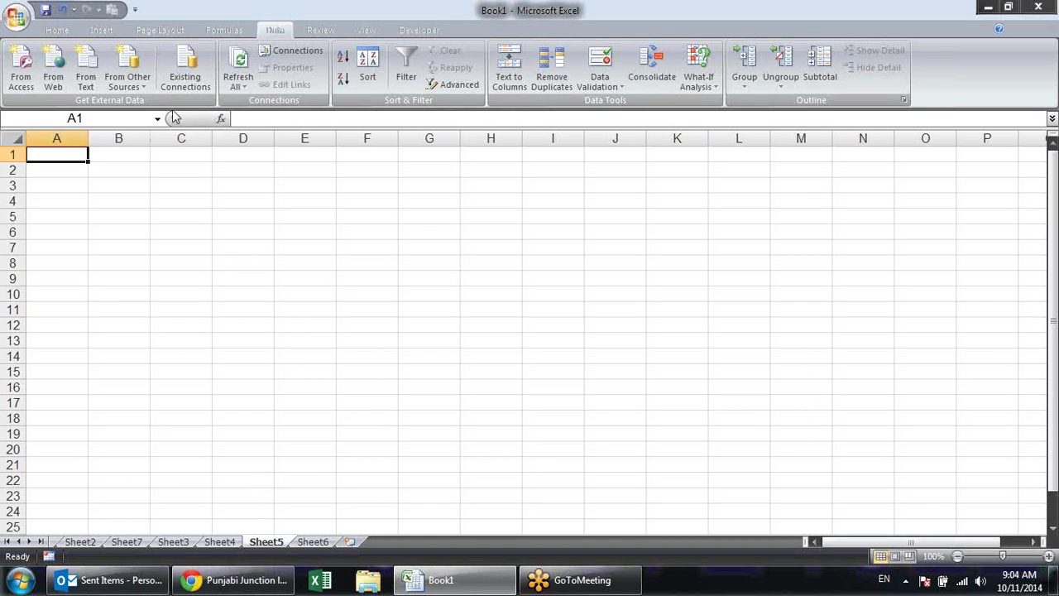
click(185, 70)
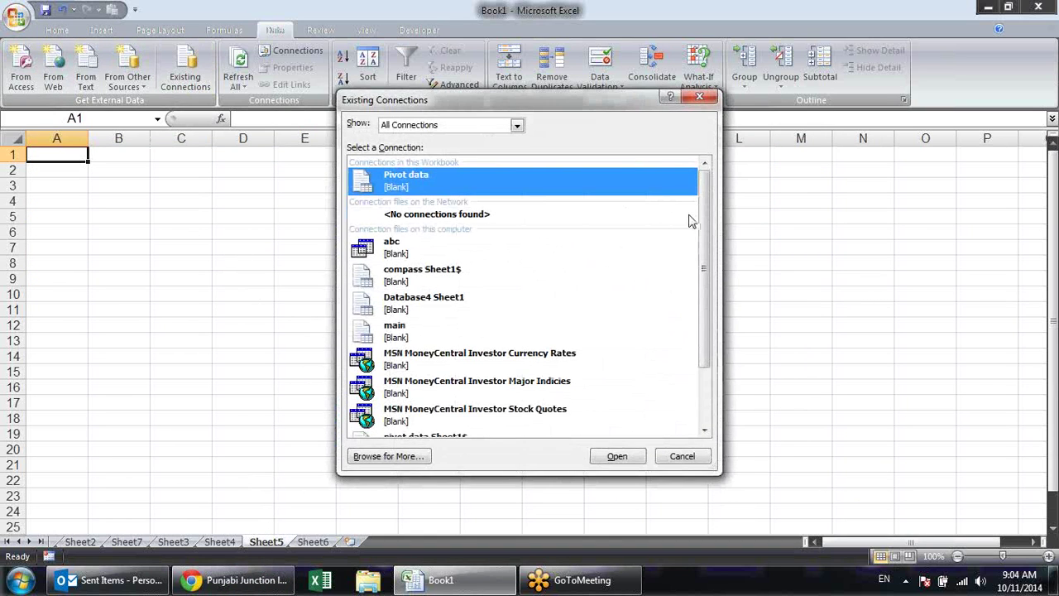
drag(704, 232, 704, 331)
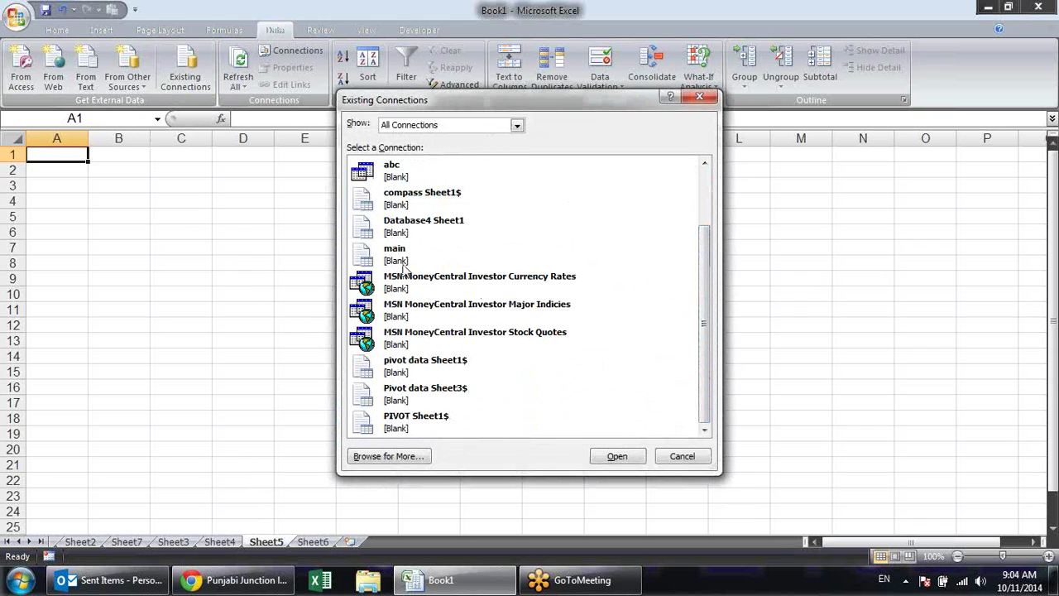
click(535, 286)
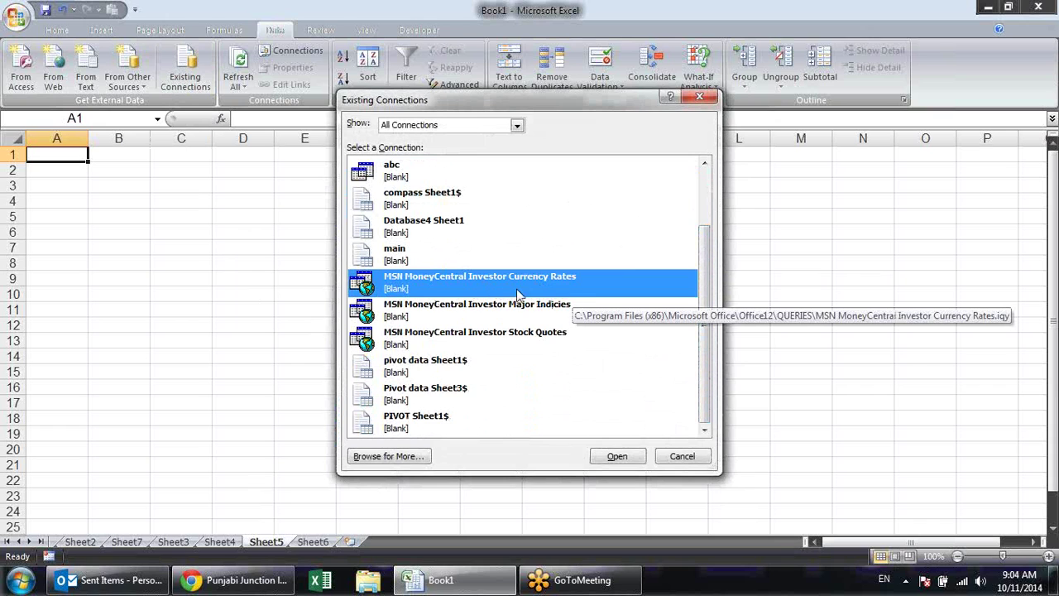
click(616, 459)
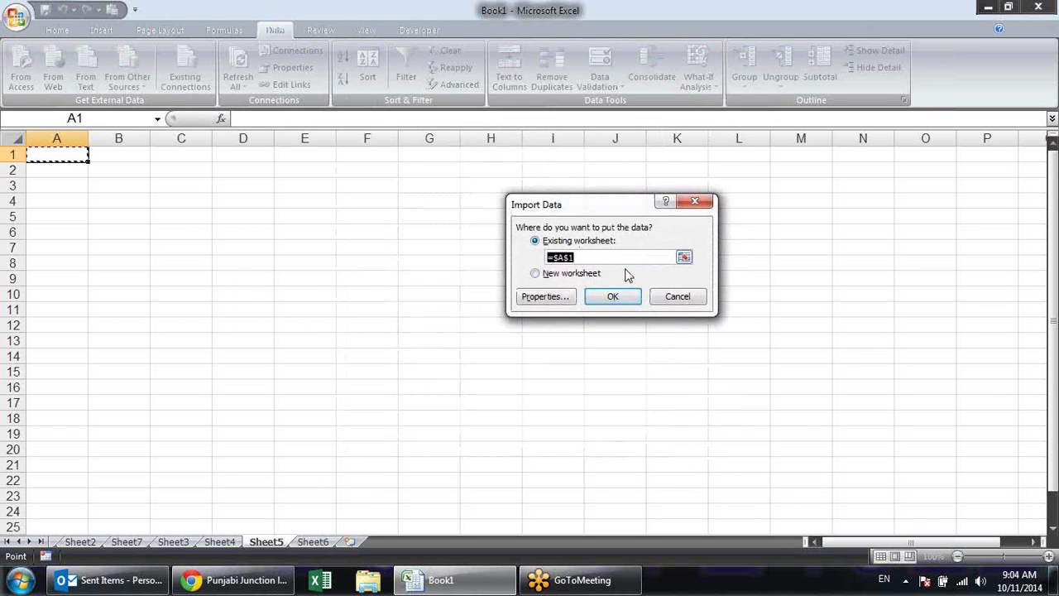
Import the currency rates at Sheet5!A1 and inspect the India Rupee rates in row 21
click(613, 297)
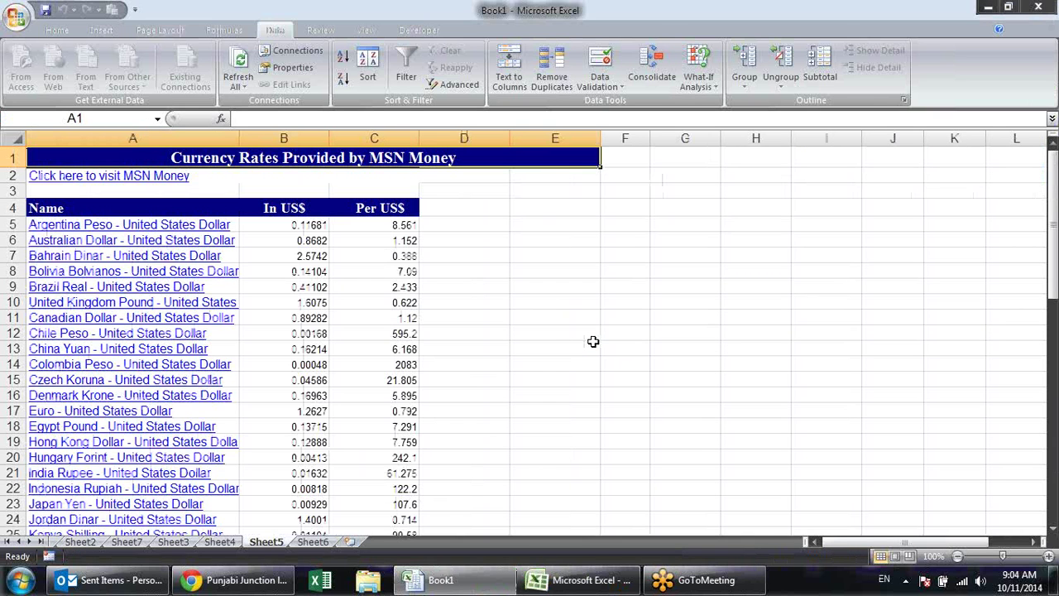
scroll(478, 290, down, 1)
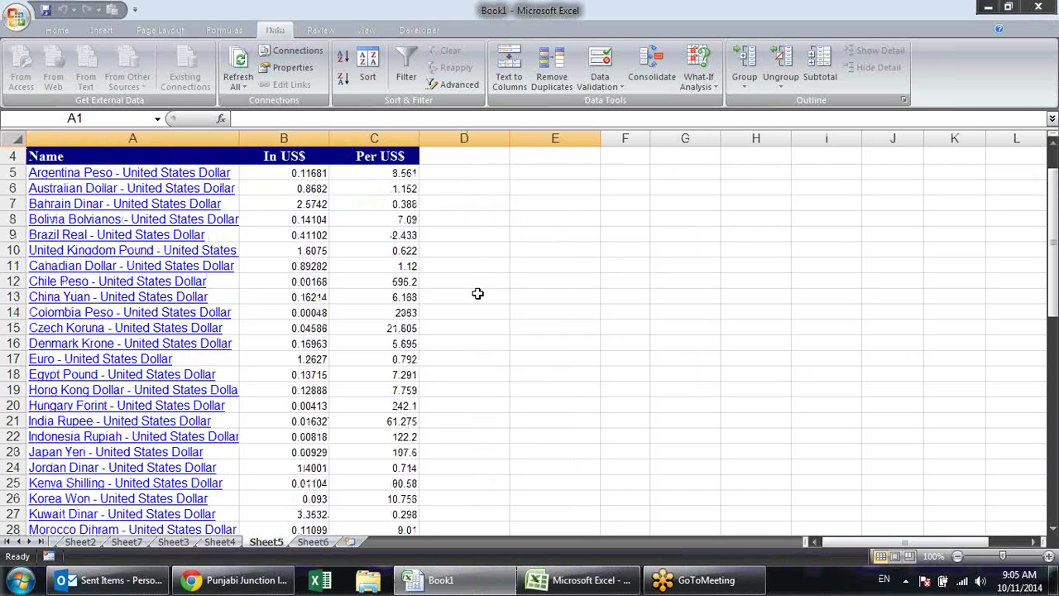
scroll(473, 295, down, 1)
scroll(383, 277, down, 1)
scroll(382, 289, down, 1)
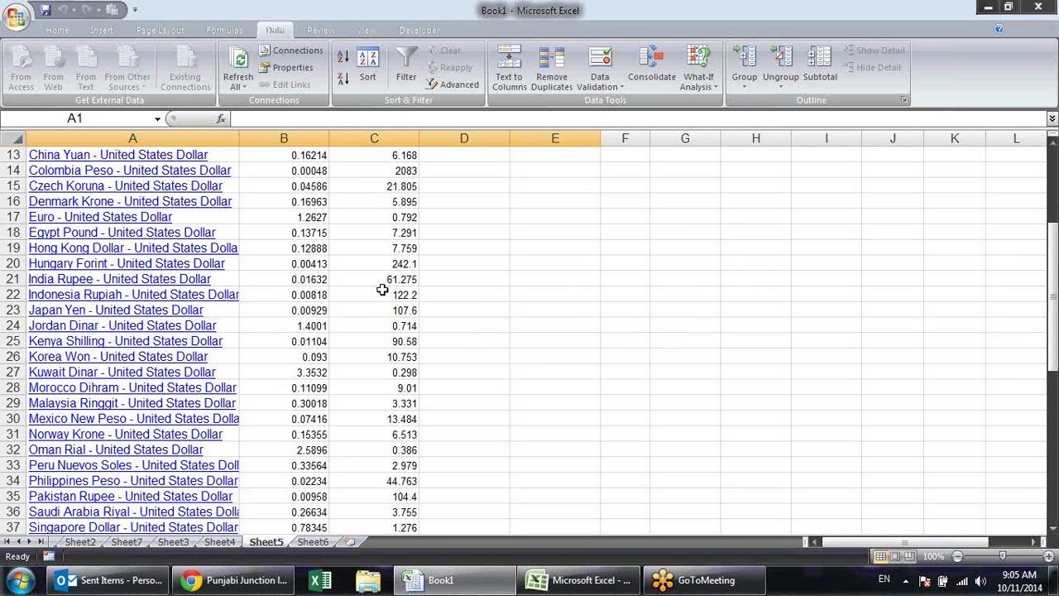
click(273, 281)
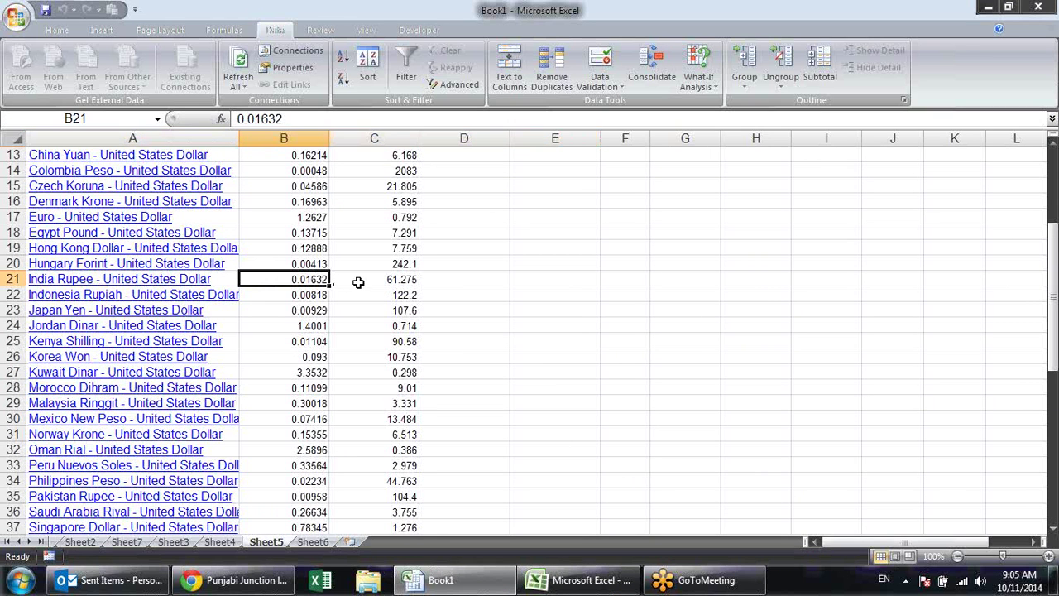
click(389, 279)
click(314, 279)
click(373, 279)
scroll(468, 360, up, 4)
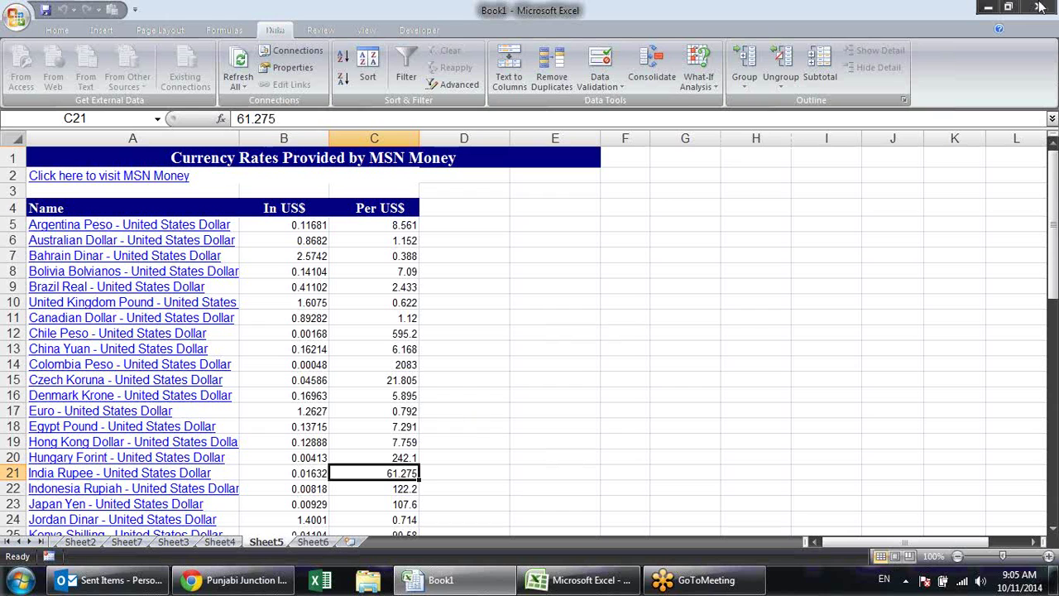
Review Sheet4's pivot table and Sheet3's data list, ending on the empty Sheet6
click(219, 542)
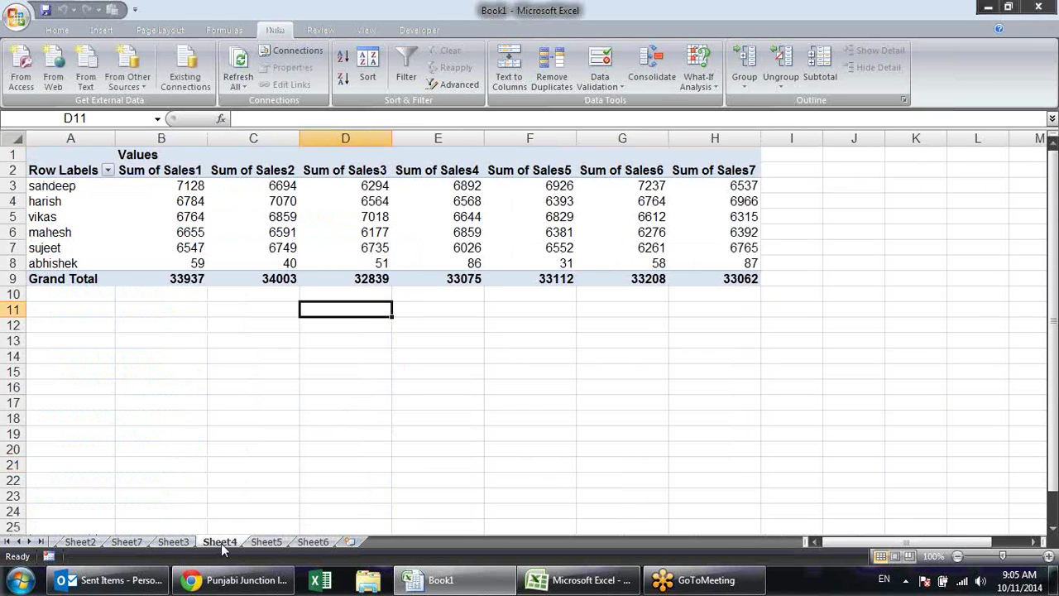
click(184, 543)
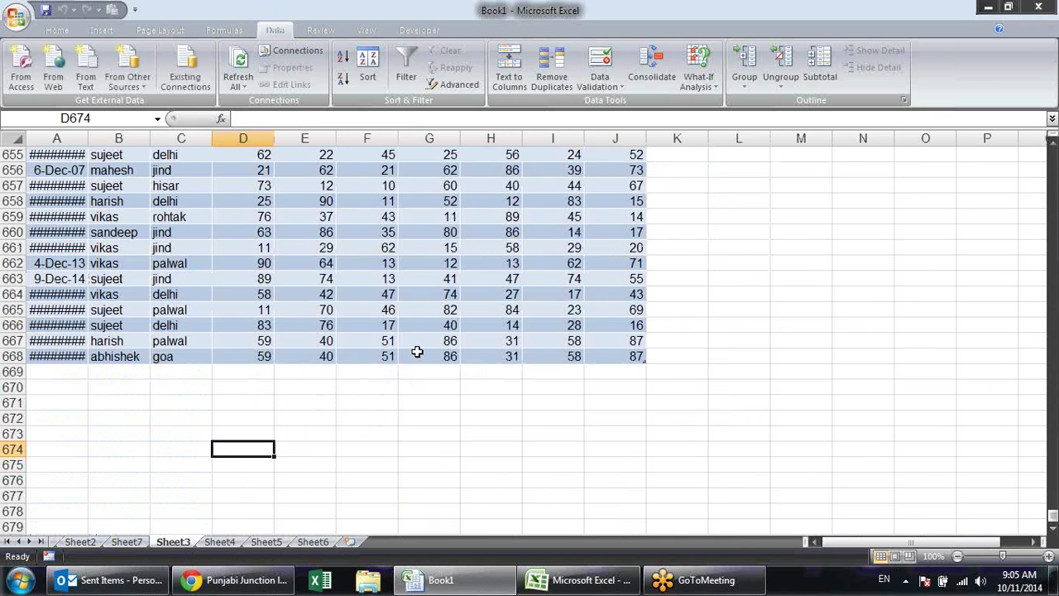
scroll(417, 352, up, 7)
scroll(417, 351, down, 2)
scroll(417, 352, down, 3)
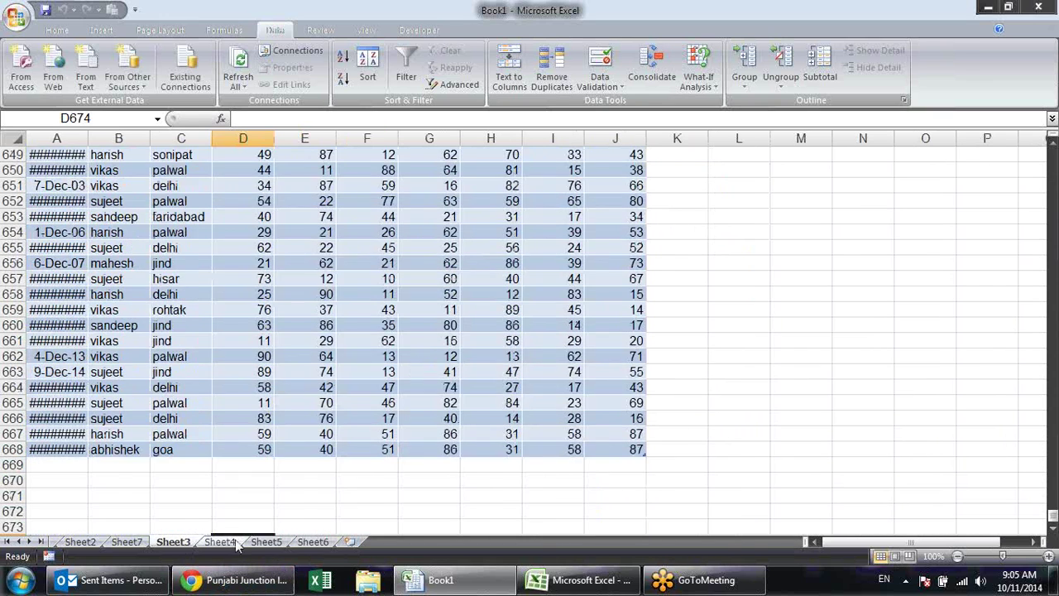
click(235, 541)
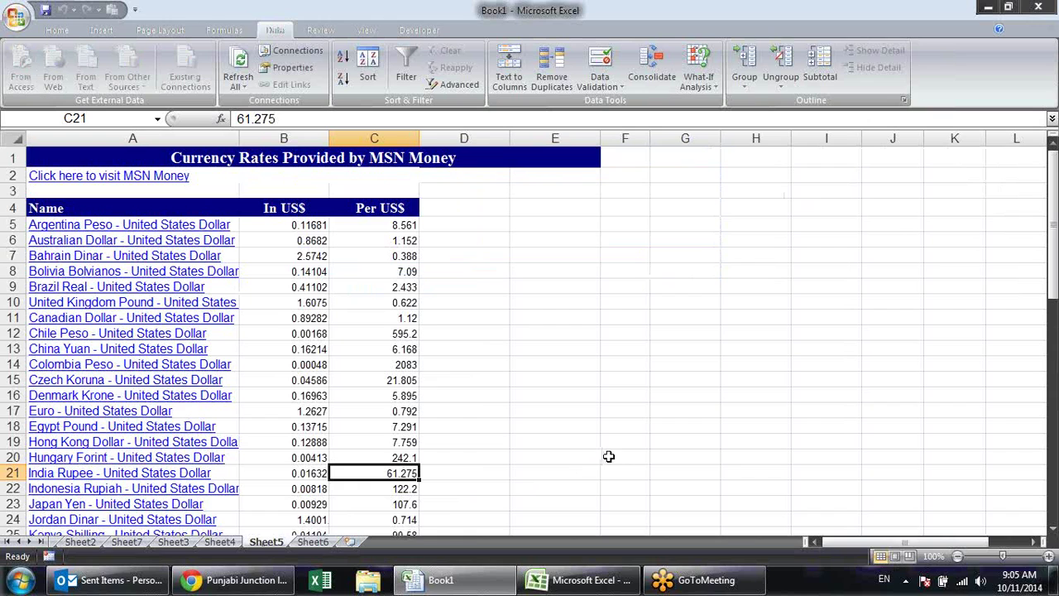
scroll(612, 438, down, 1)
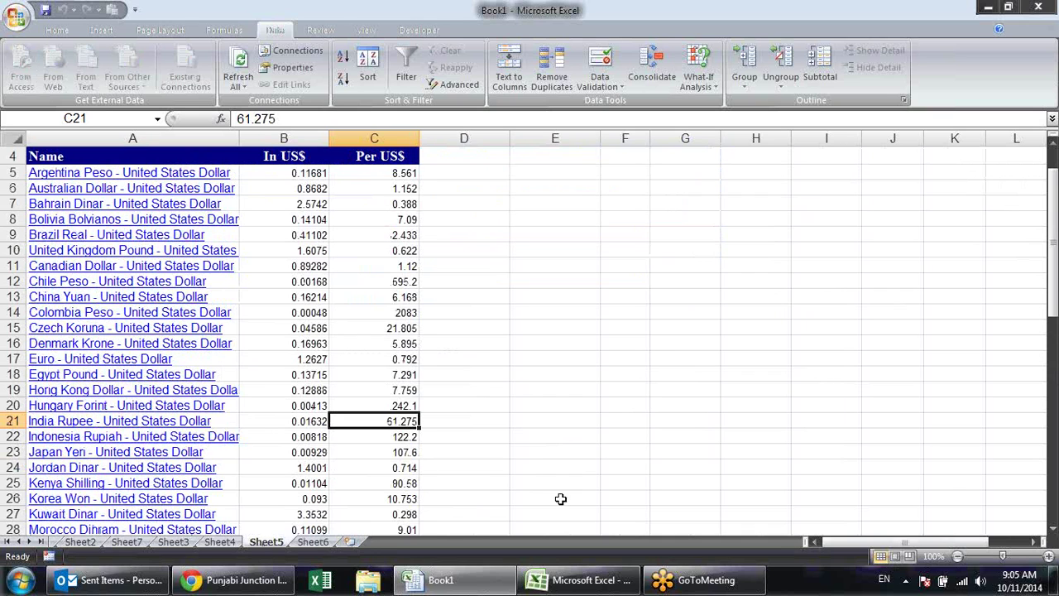
click(315, 541)
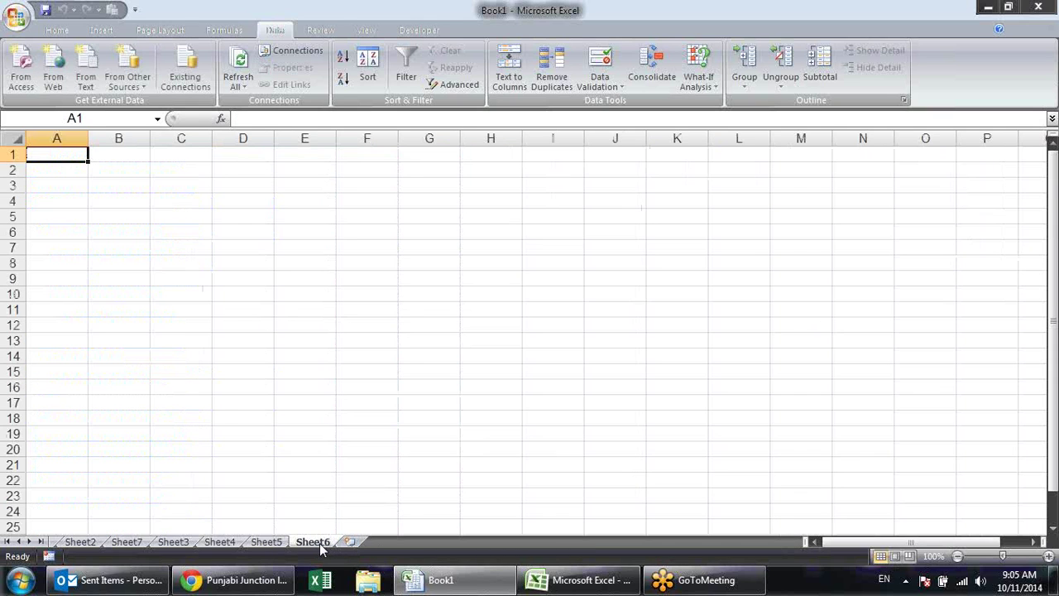
Enter the amount 100 in cell C6 of Sheet6
click(278, 542)
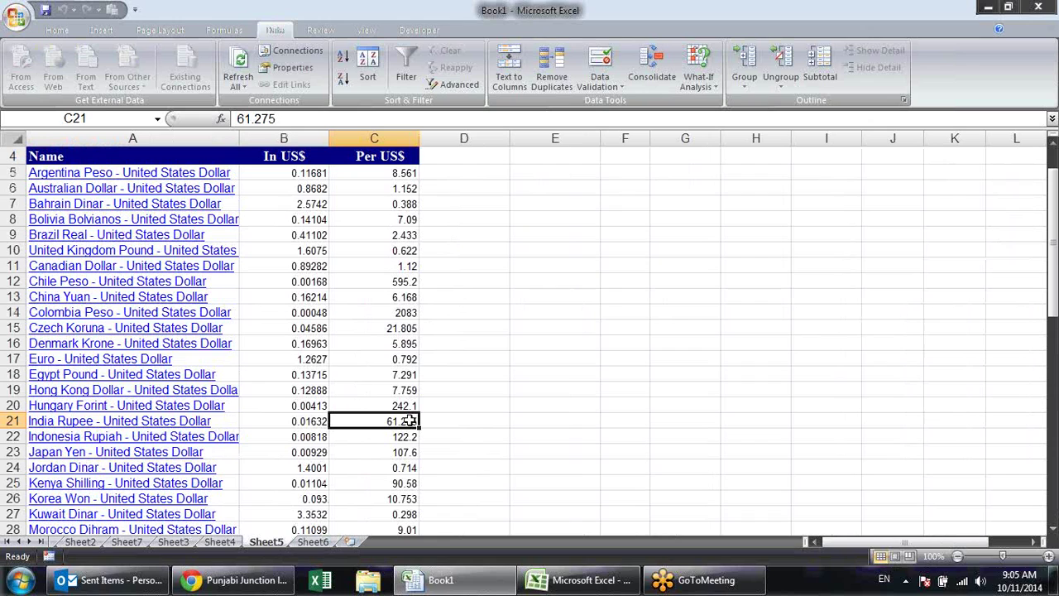
click(313, 542)
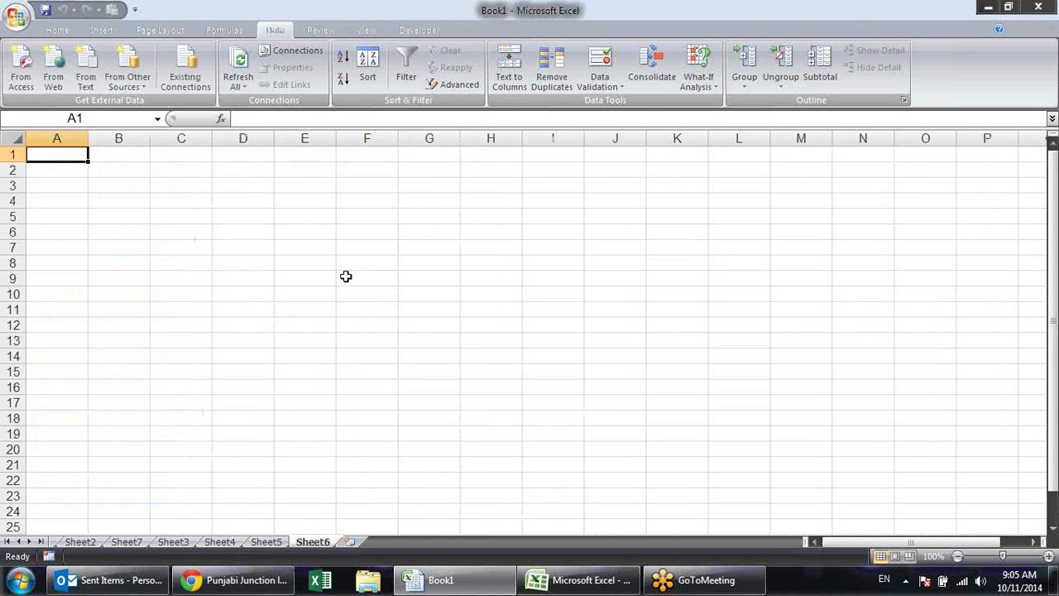
click(190, 231)
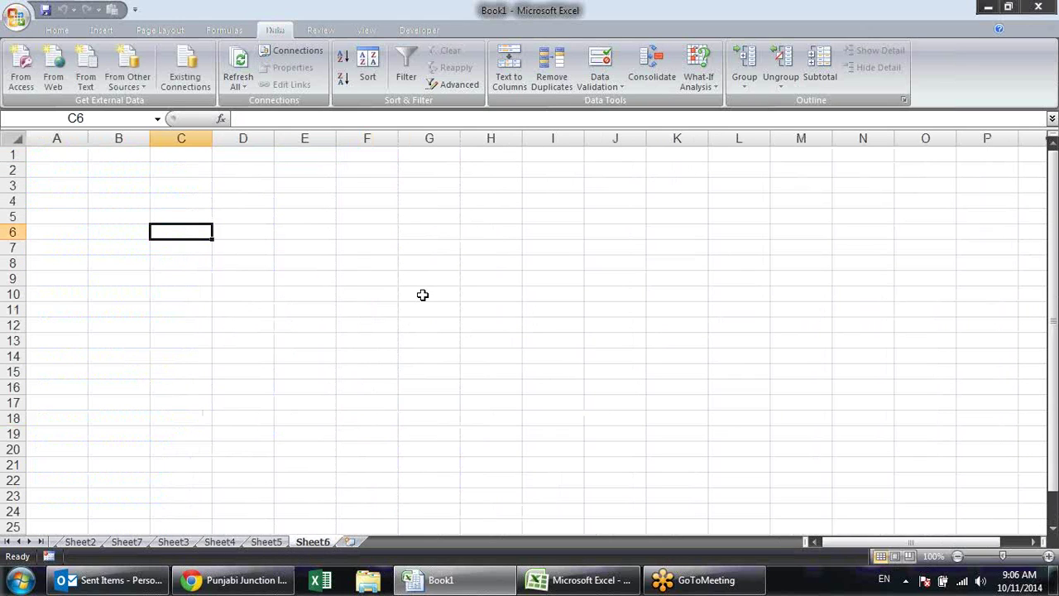
text(100)
key(Return)
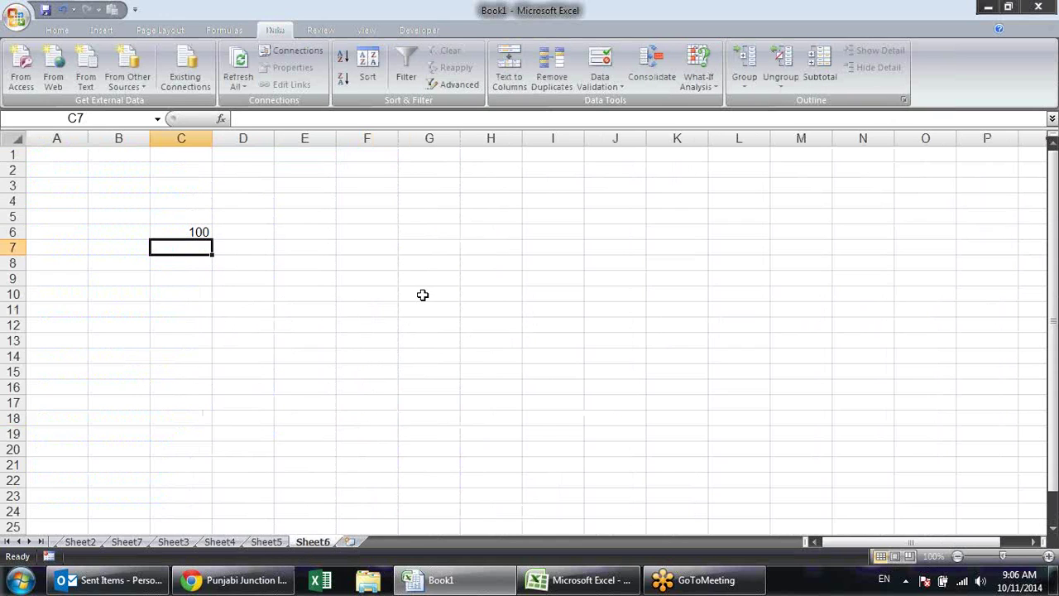
In D6, enter the formula =C6*Sheet5!C21 converting the amount at the India Rupee rate
key(Up)
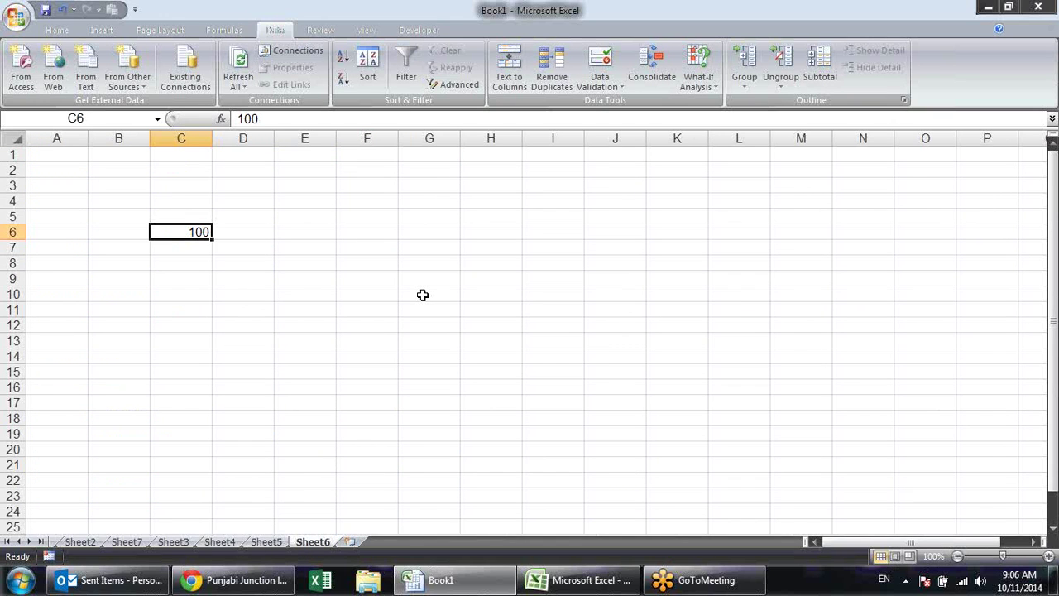
key(Right)
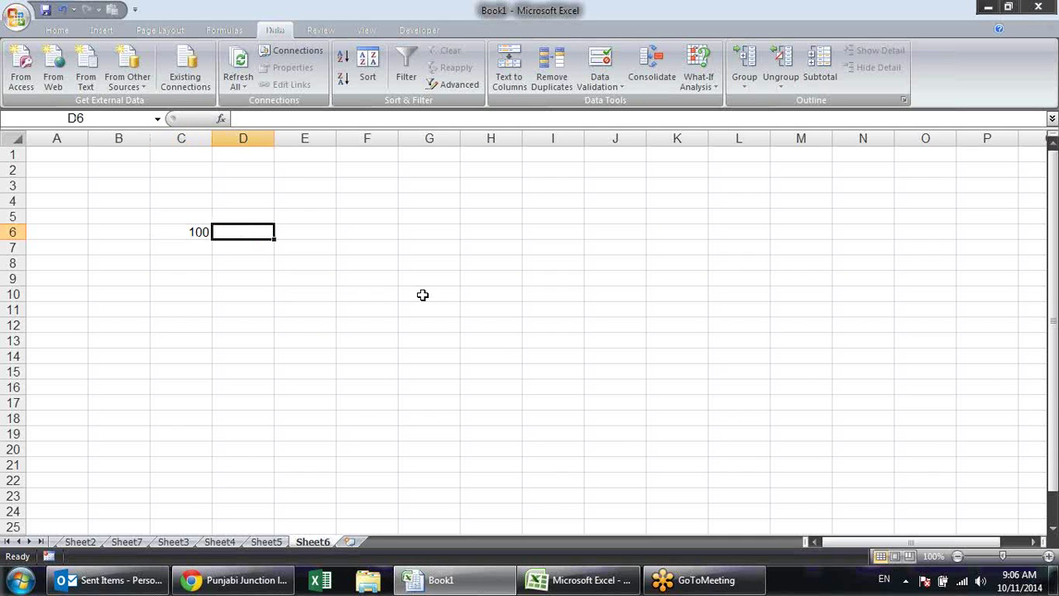
text(=)
key(Left)
text(*)
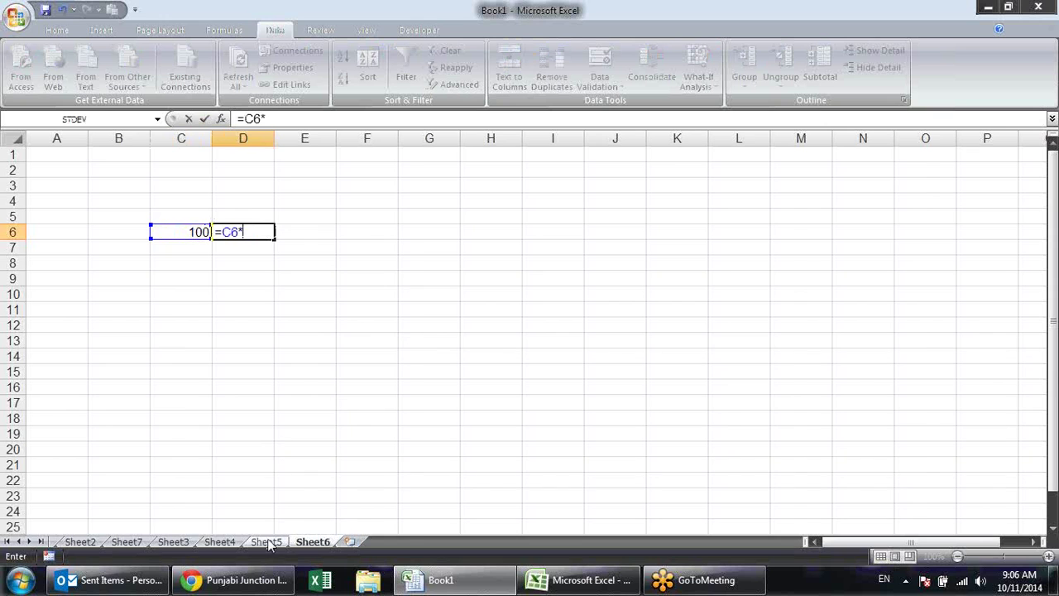
click(266, 541)
click(414, 426)
key(Return)
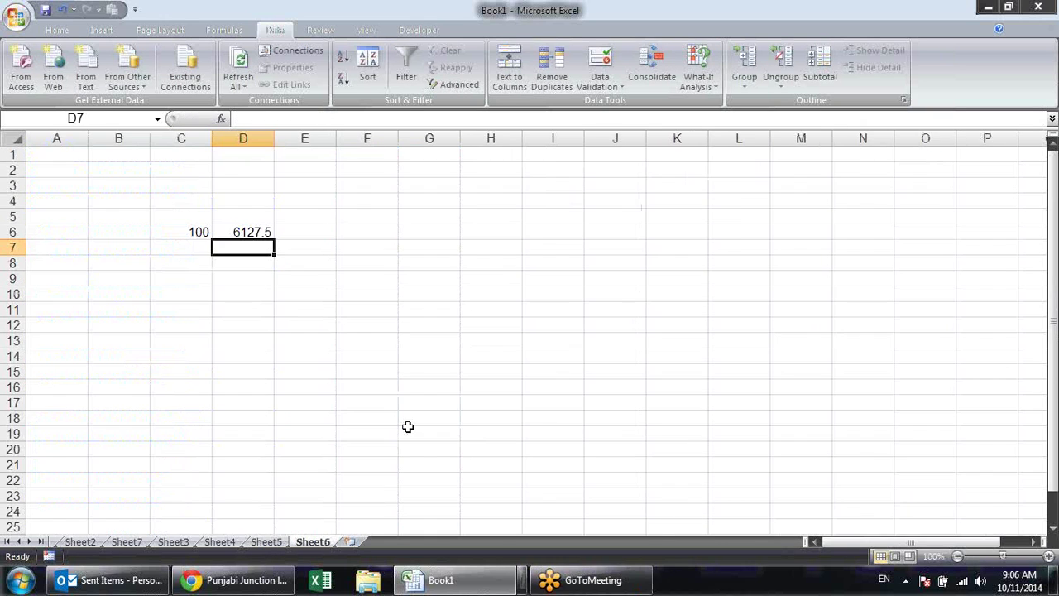
Widen column D and make the 6127.5 result bold
click(260, 231)
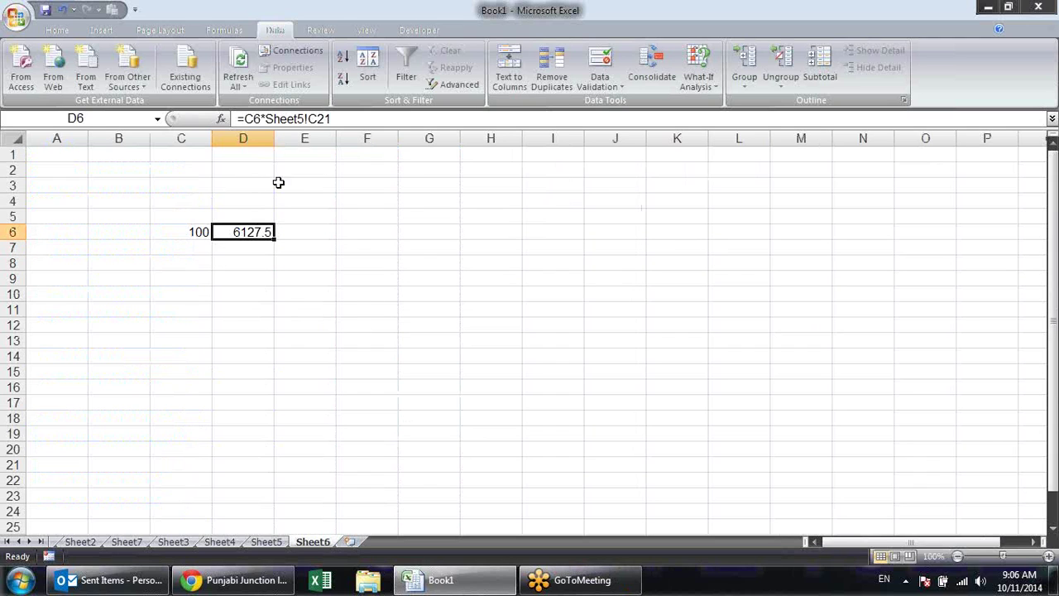
drag(269, 152, 295, 139)
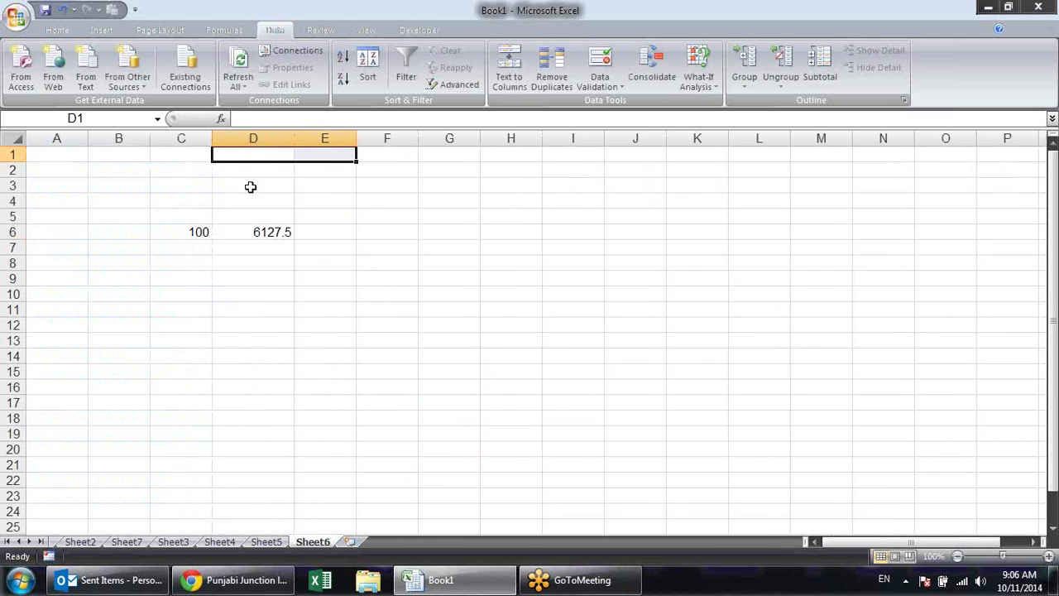
click(260, 231)
key(ctrl+b)
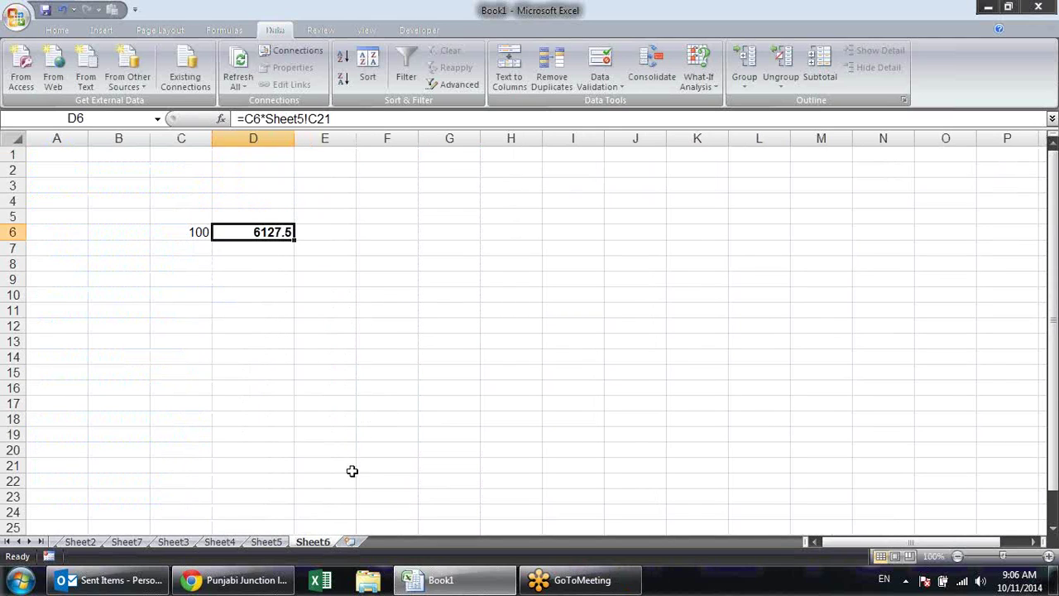
Refresh the imported currency rates on Sheet5
click(278, 541)
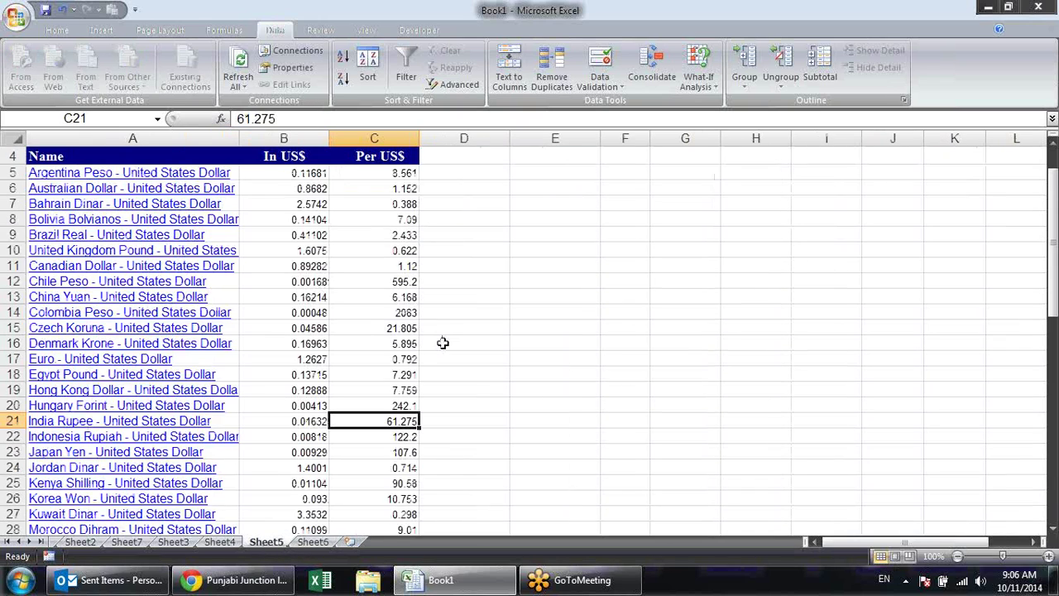
scroll(442, 342, up, 1)
scroll(443, 342, down, 2)
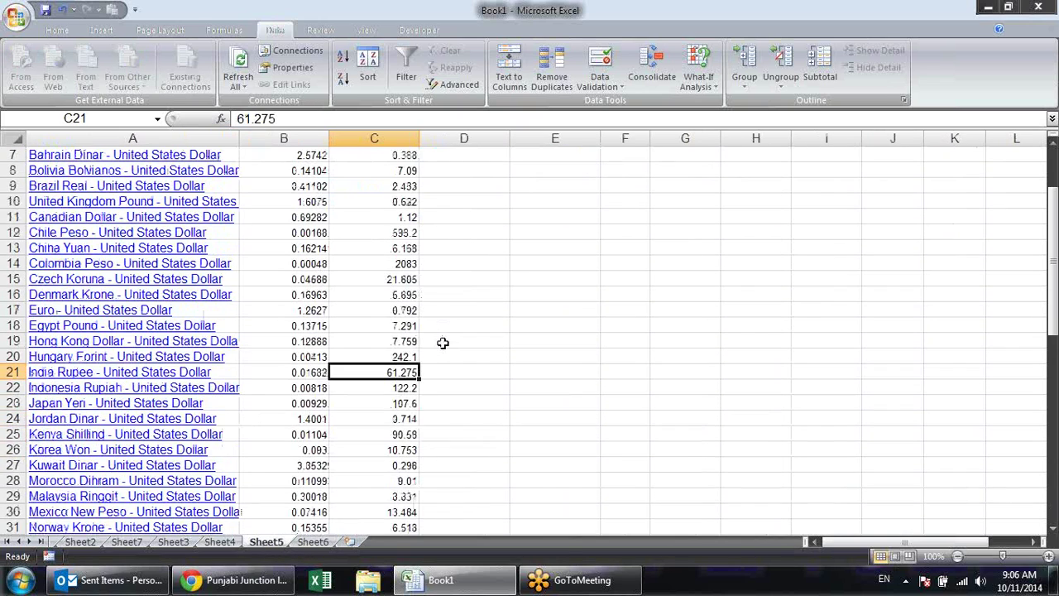
scroll(442, 342, up, 2)
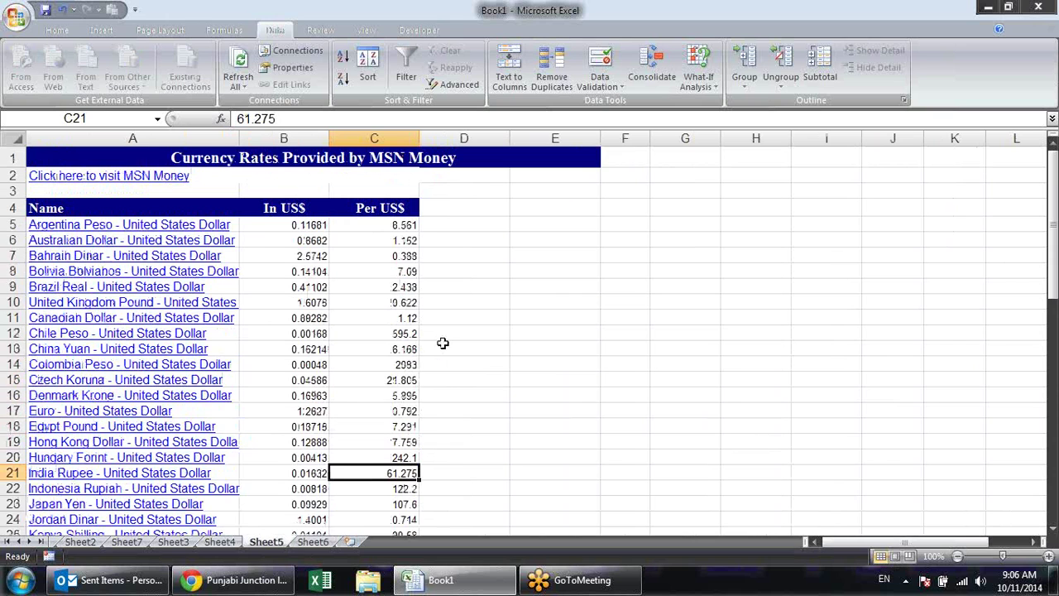
scroll(422, 336, down, 3)
scroll(425, 336, up, 3)
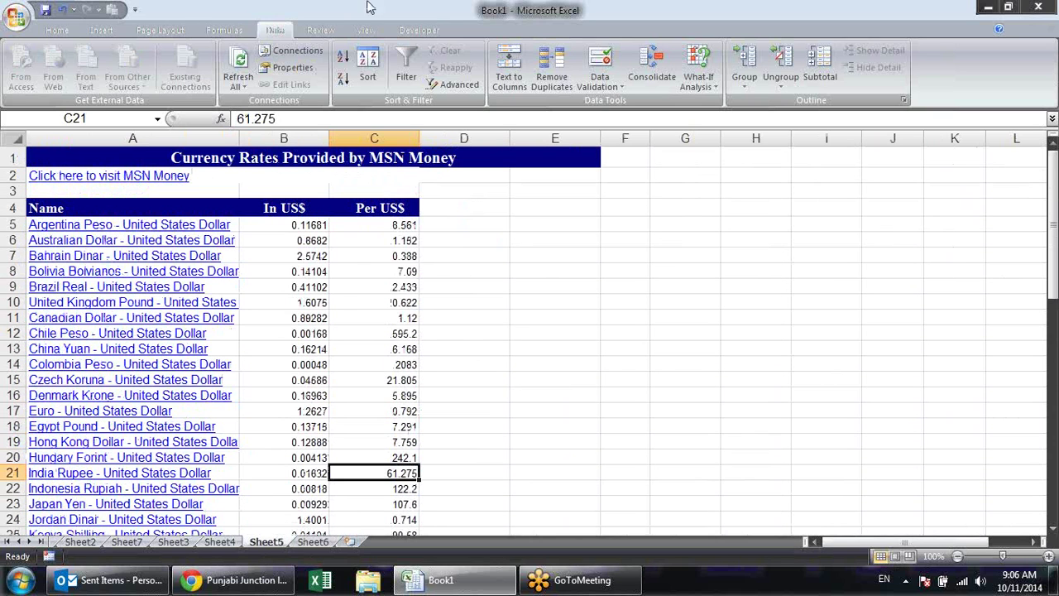
click(237, 66)
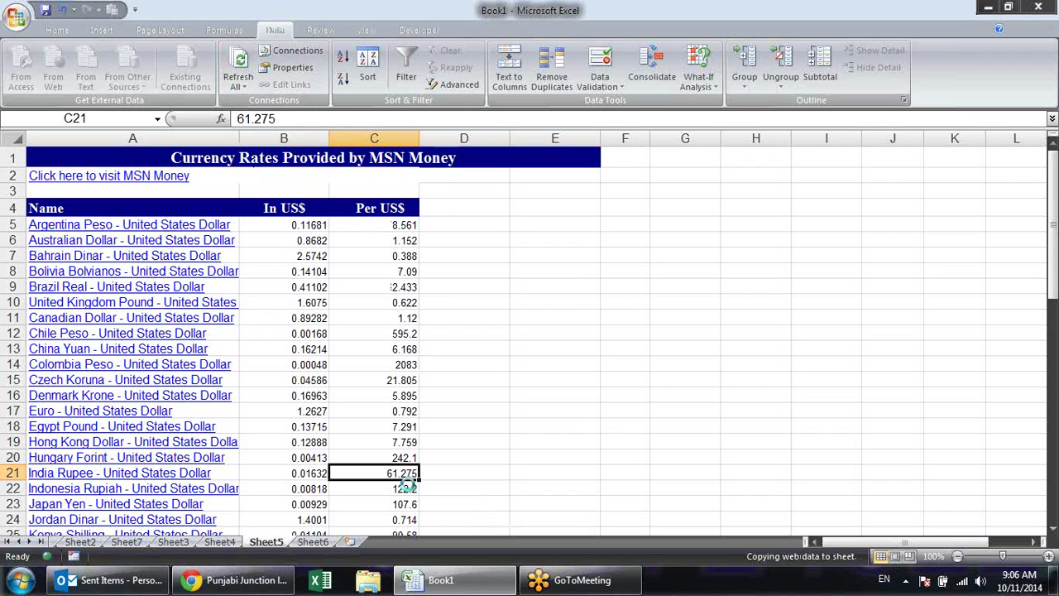
Compare Sheet6's 6127.5 result with the rupee rate in Sheet5!C21, then go to Sheet4
click(312, 541)
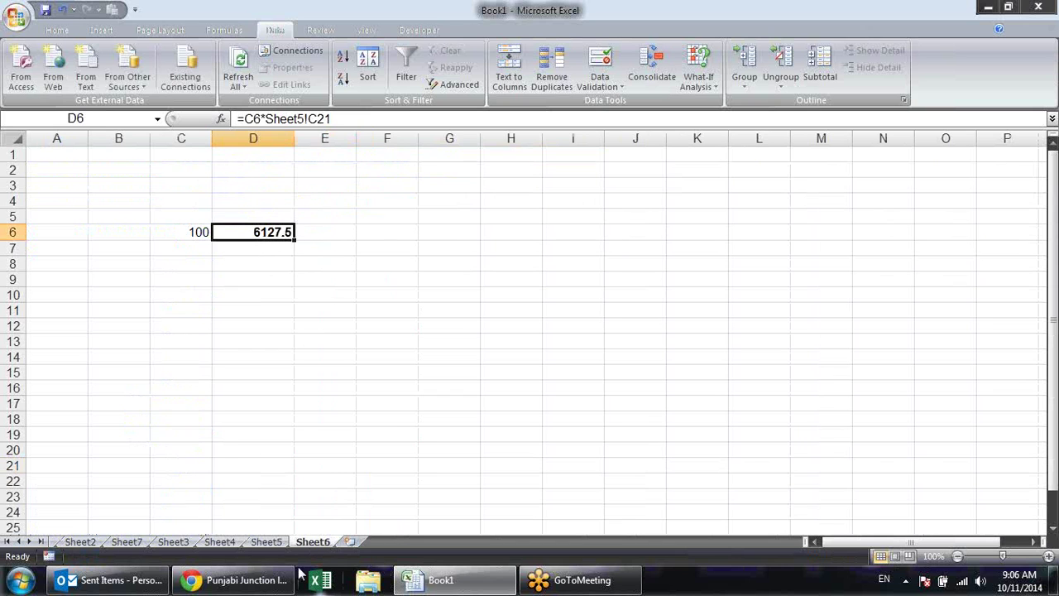
click(273, 543)
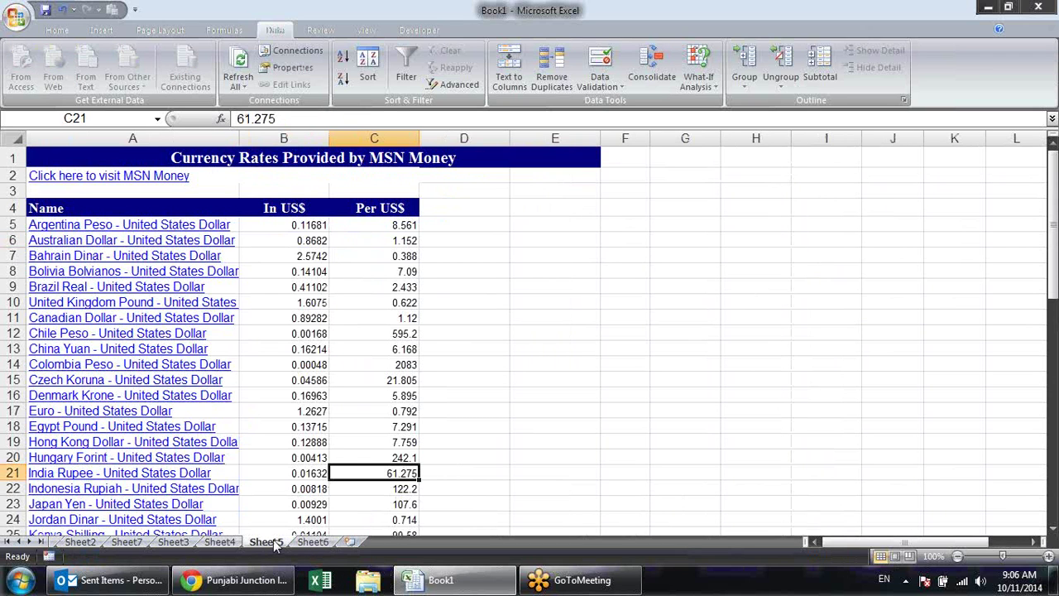
click(508, 477)
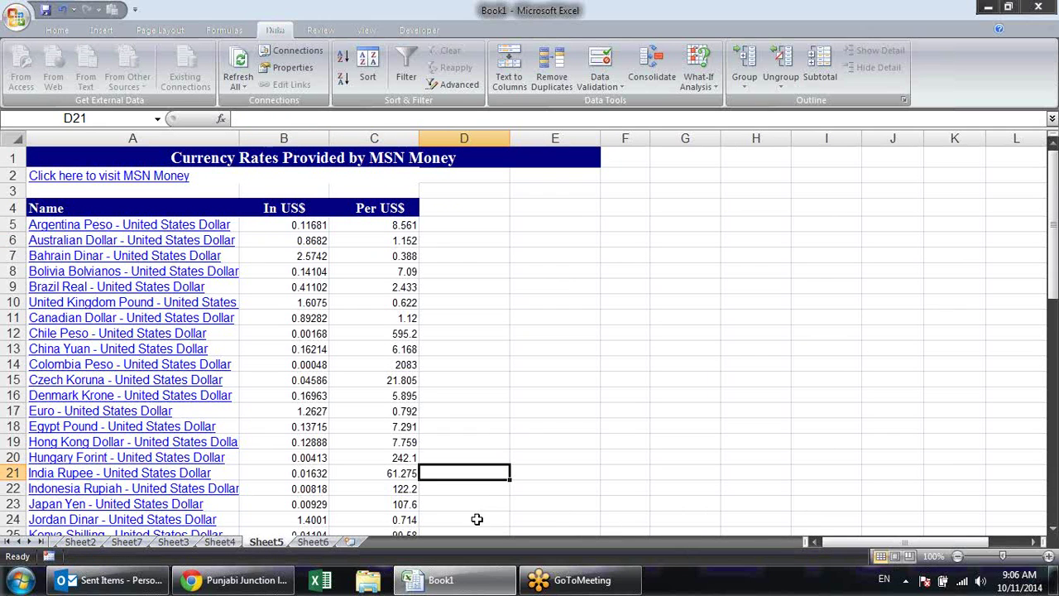
click(321, 544)
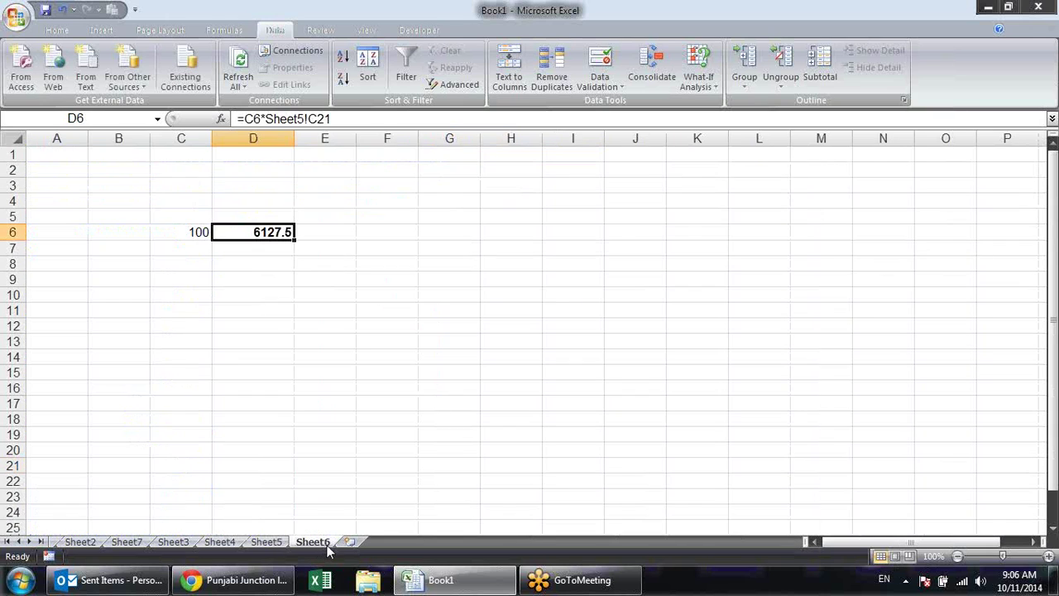
click(284, 543)
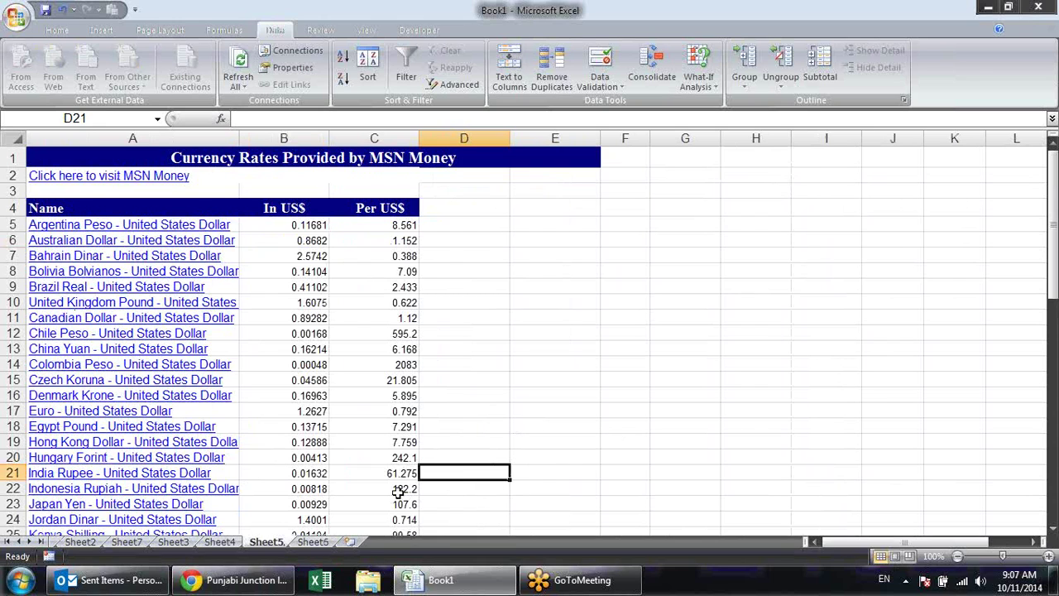
click(314, 542)
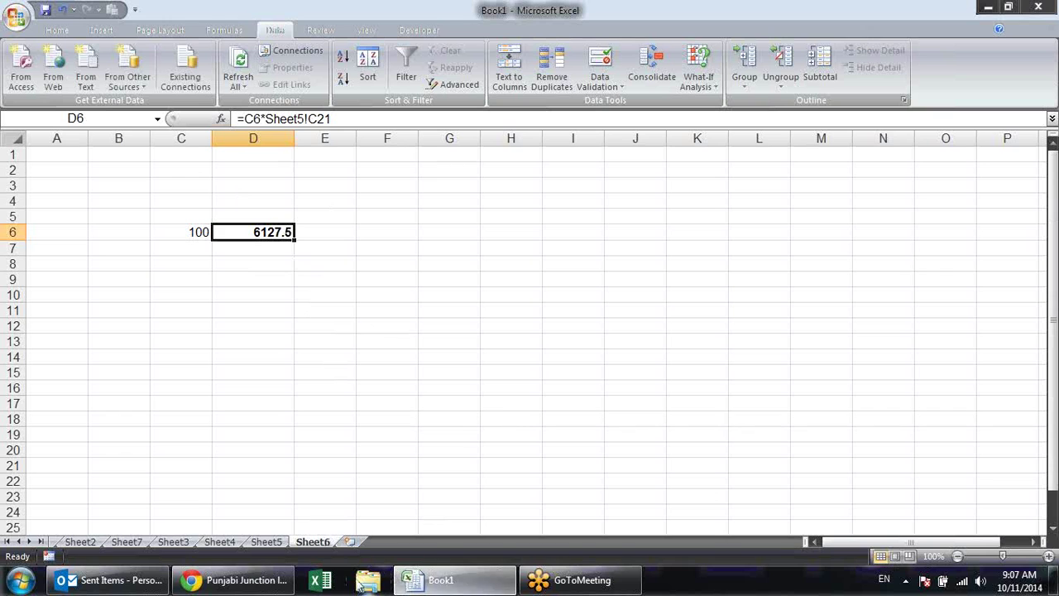
click(220, 542)
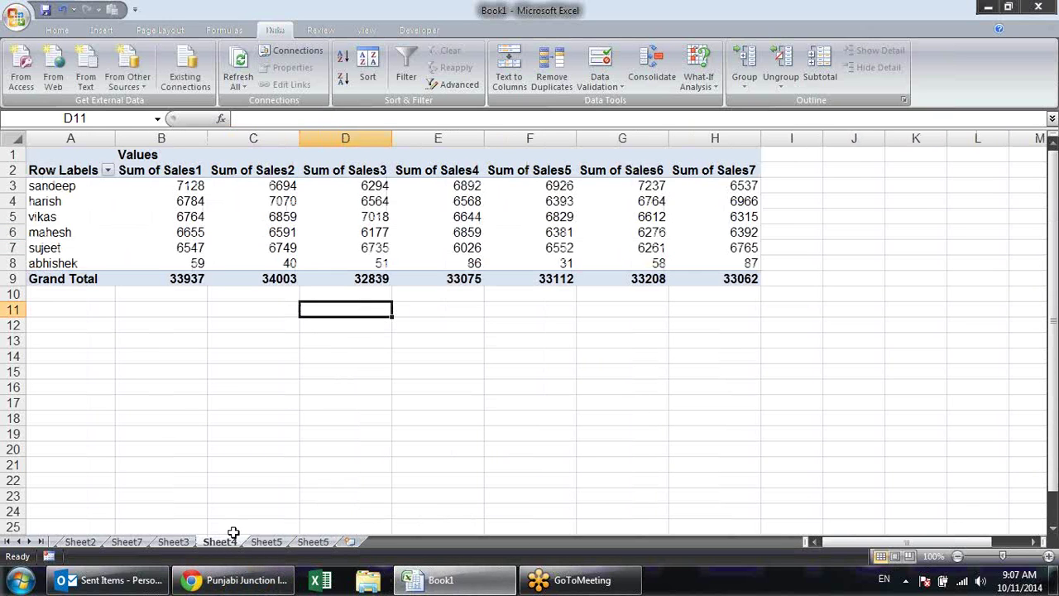
Scroll through Sheet3's sales list running to row 668, then switch to Sheet7's pivot tables
click(779, 260)
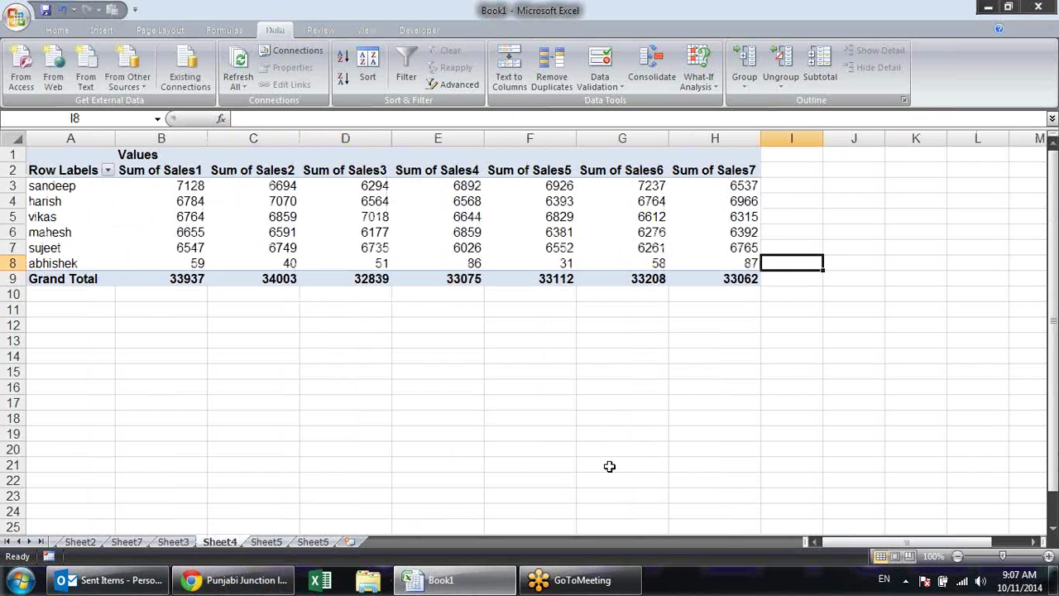
click(176, 541)
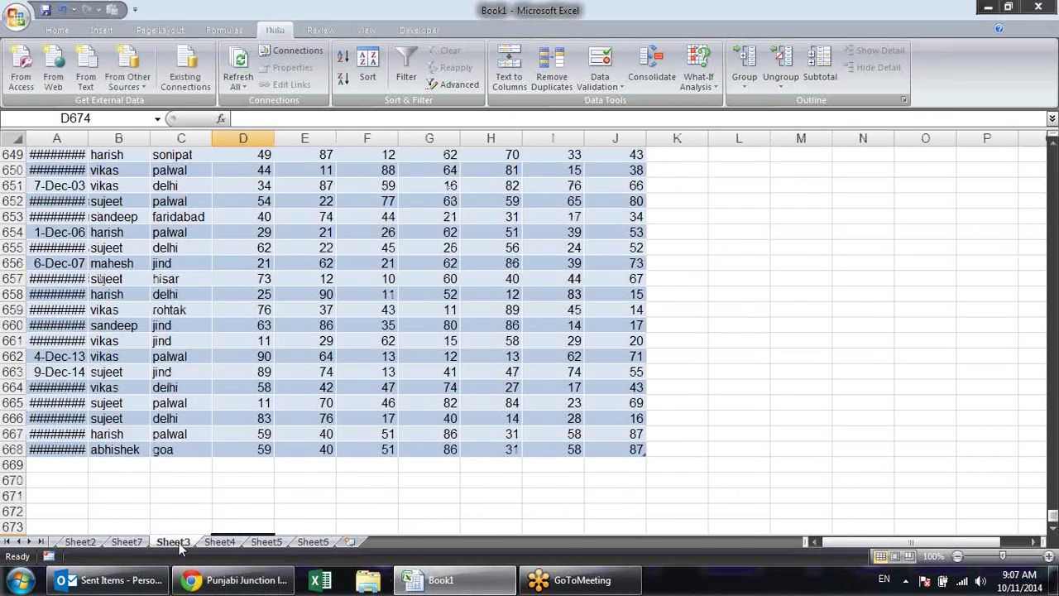
scroll(331, 462, up, 9)
scroll(334, 462, up, 10)
scroll(334, 461, up, 9)
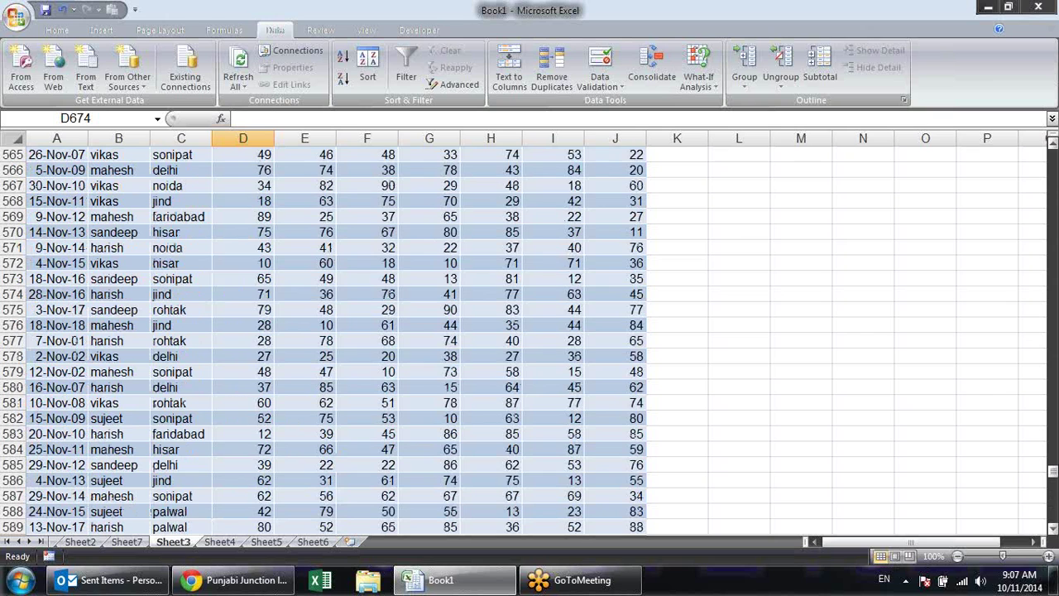
drag(1055, 483, 1053, 157)
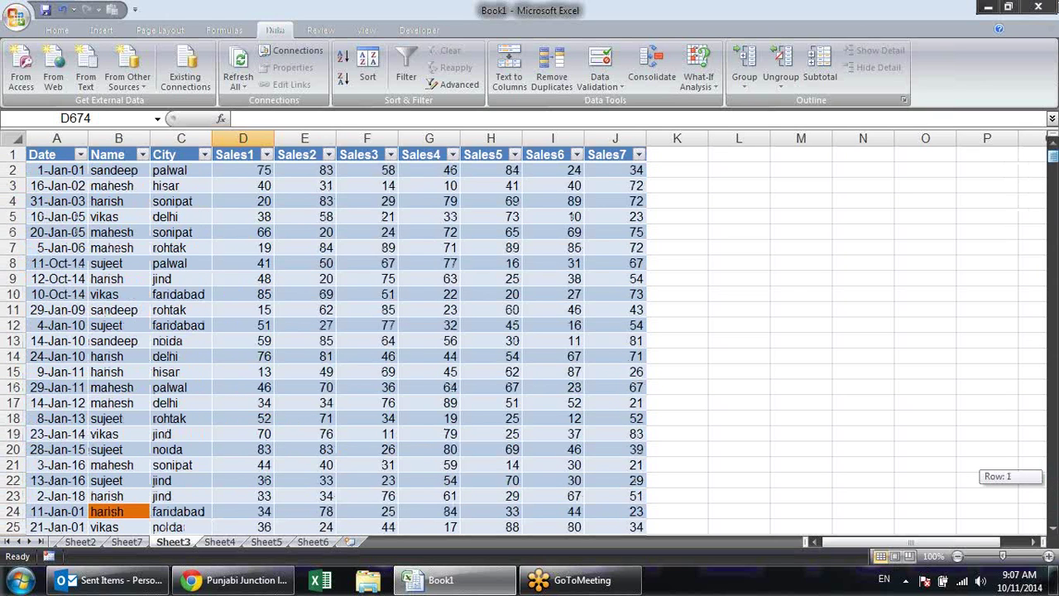
click(786, 231)
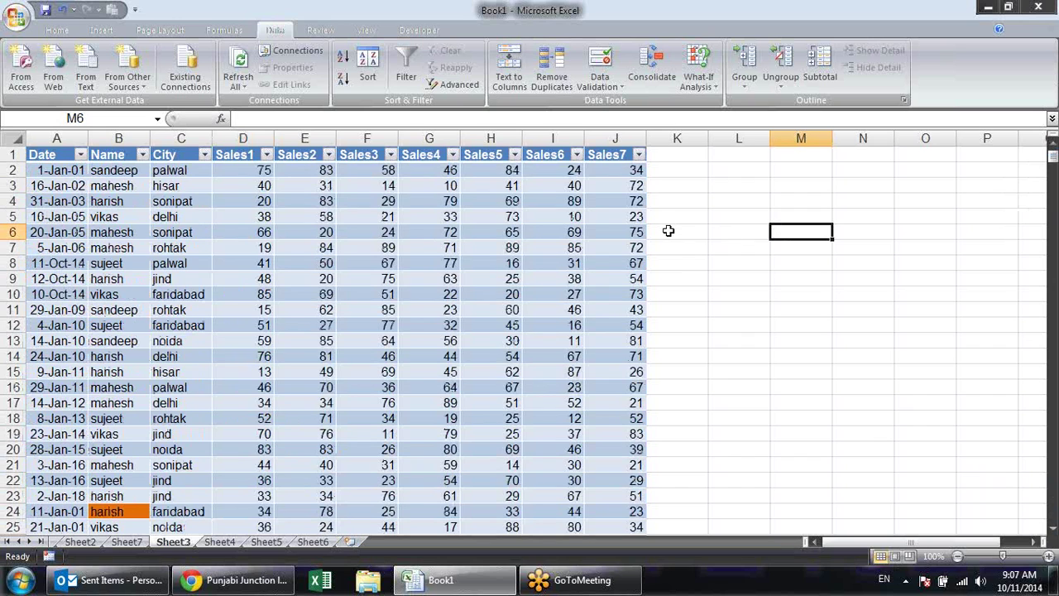
scroll(565, 339, down, 4)
scroll(562, 342, down, 1)
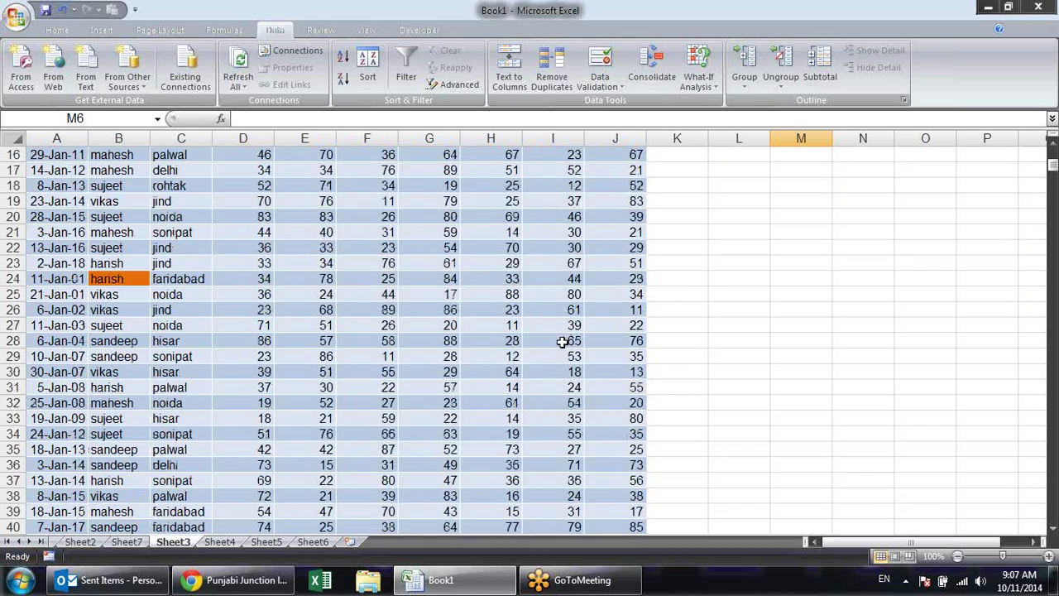
click(127, 541)
Create a clustered column PivotChart from the city sales pivot table
click(672, 403)
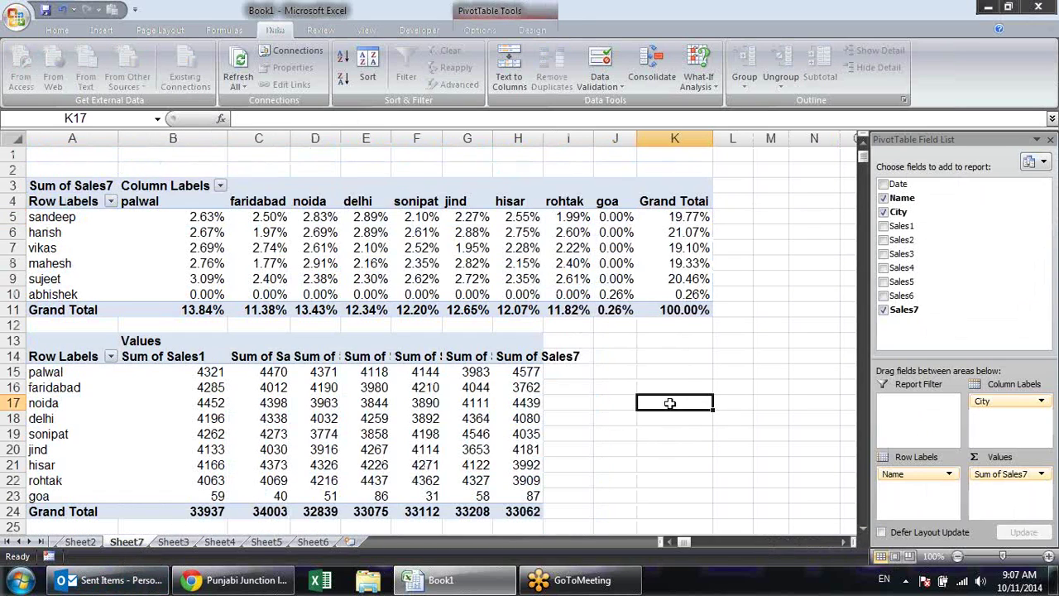
scroll(427, 225, down, 2)
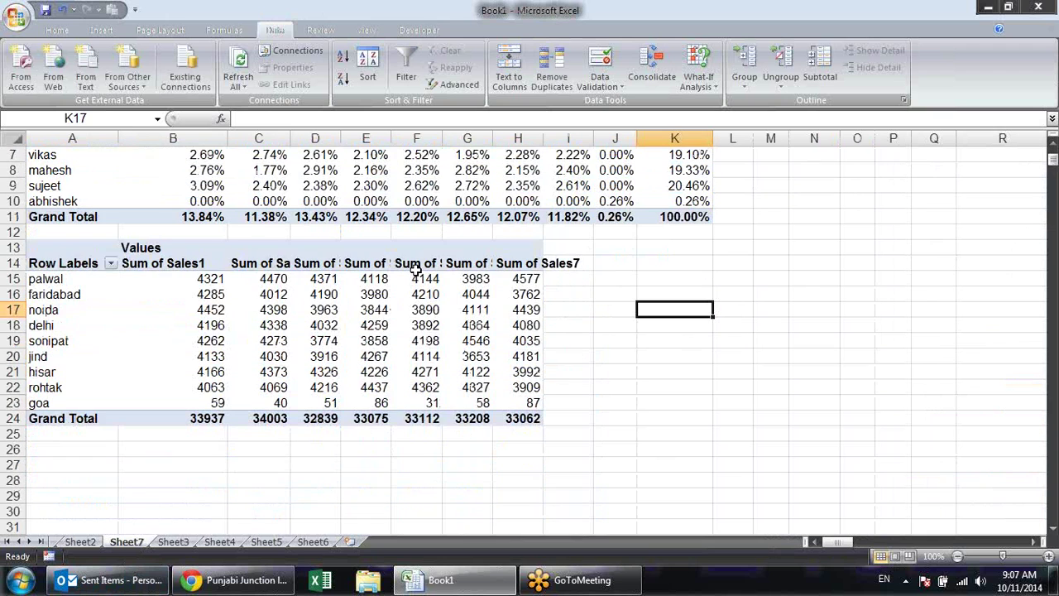
click(128, 311)
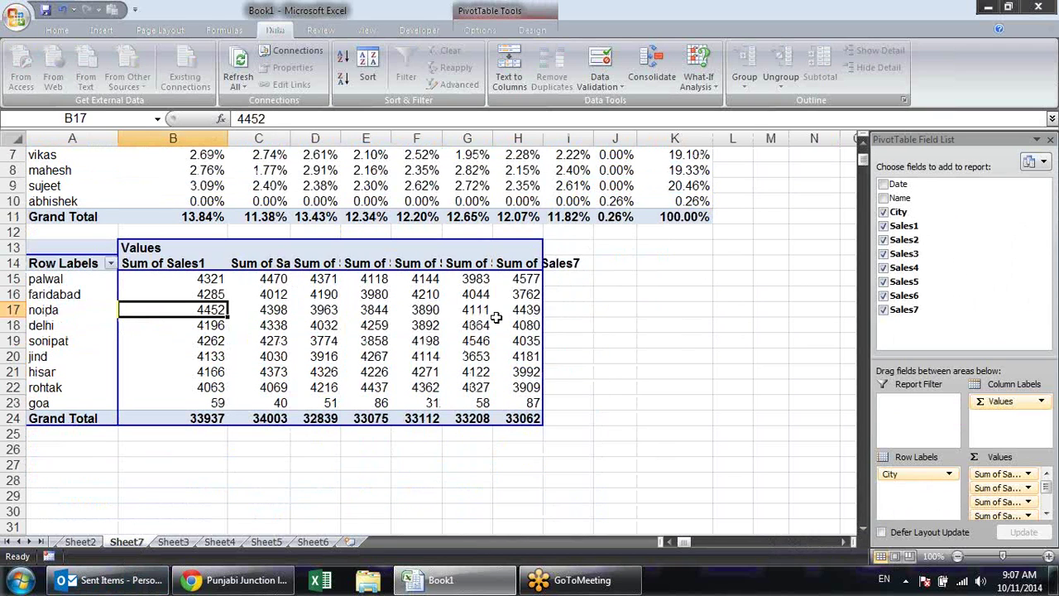
click(478, 31)
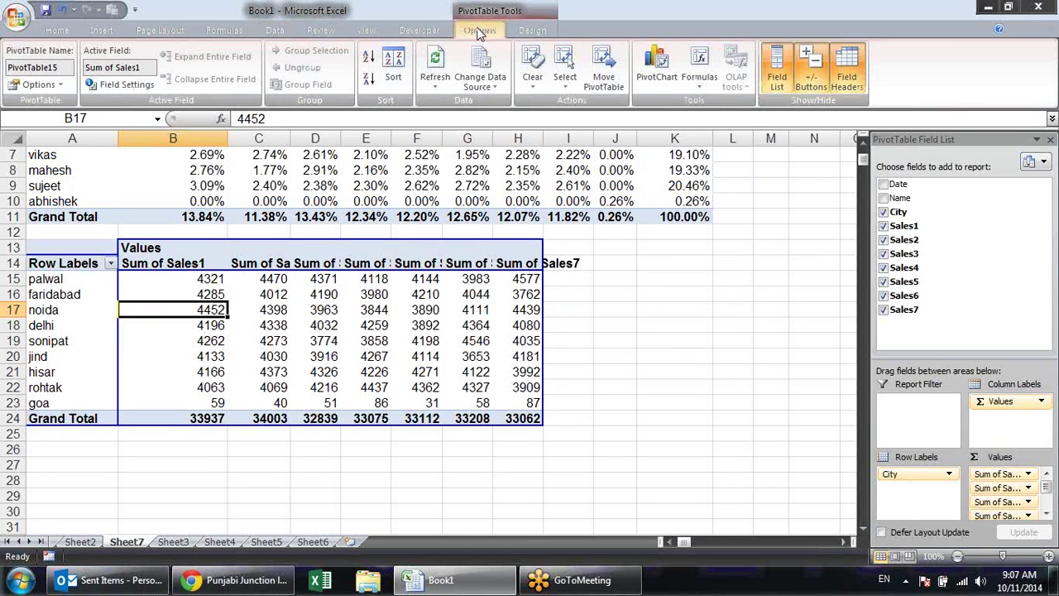
click(647, 58)
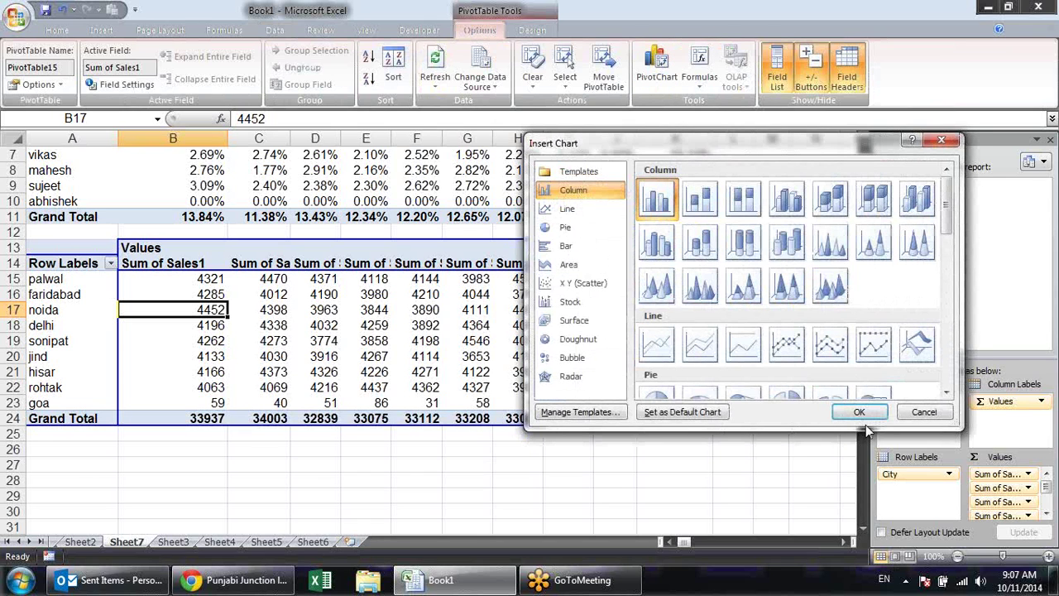
key(Escape)
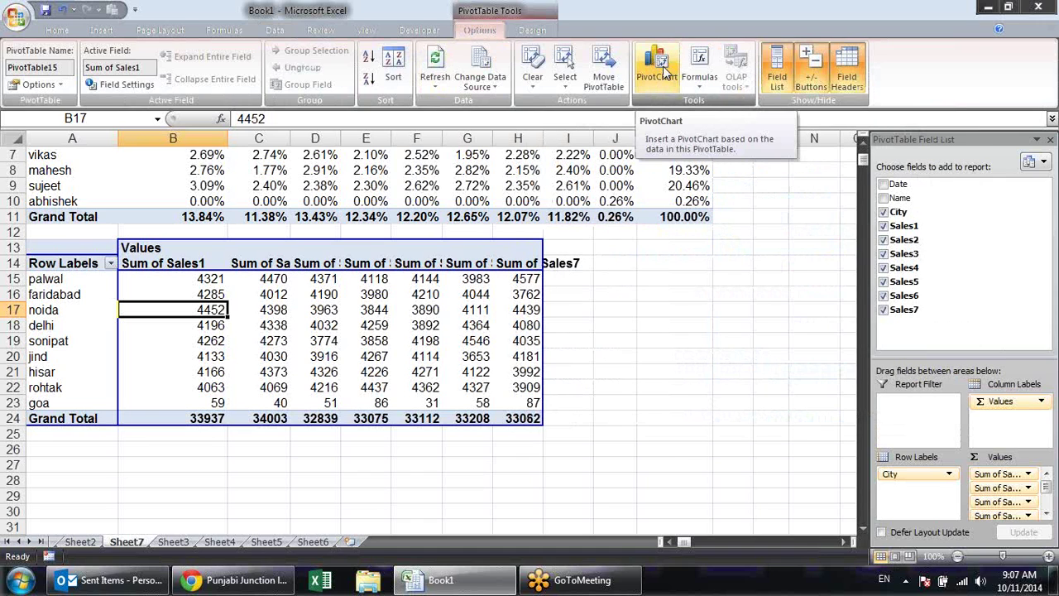
click(660, 69)
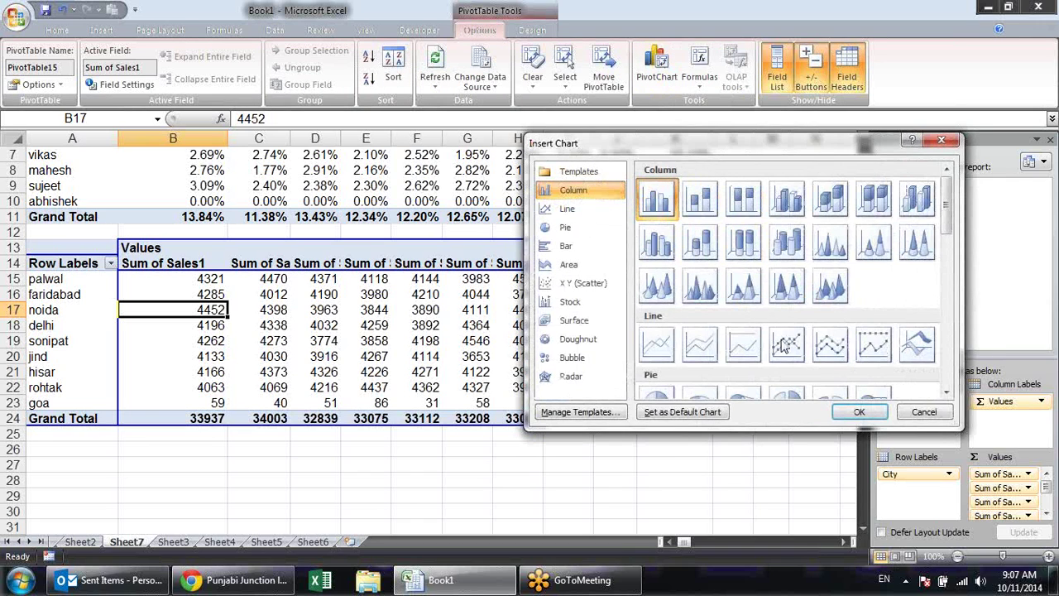
click(852, 414)
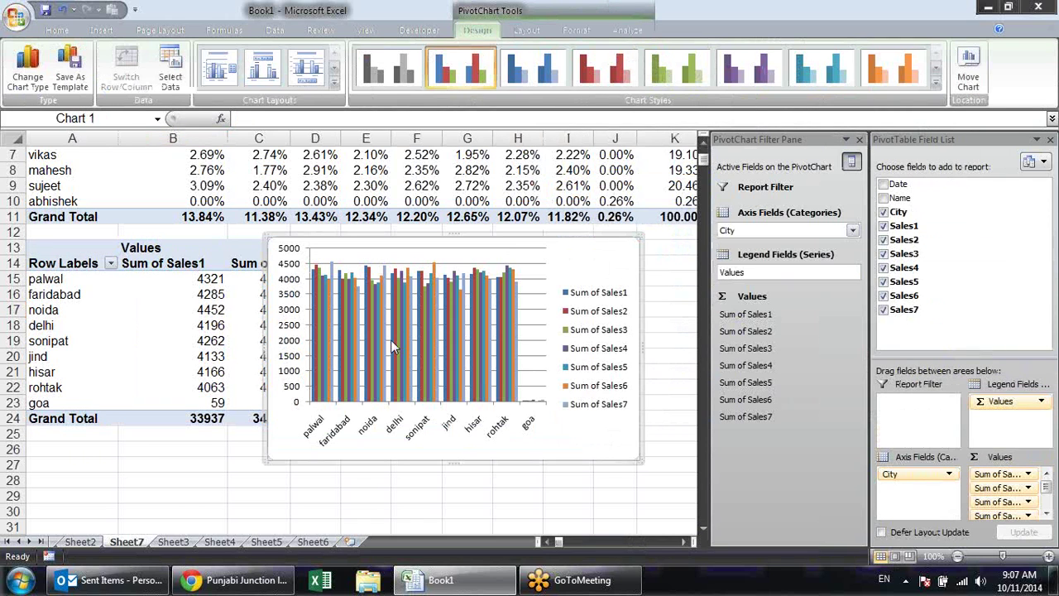
Widen the pivot chart on both sides and move it below the pivot values
drag(642, 342, 688, 342)
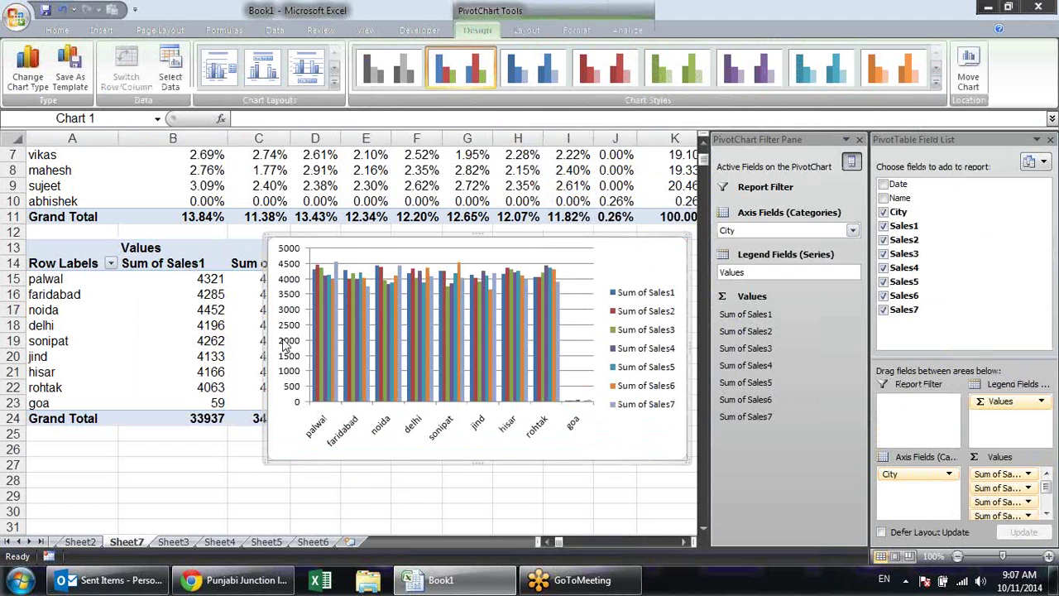
drag(266, 347, 191, 348)
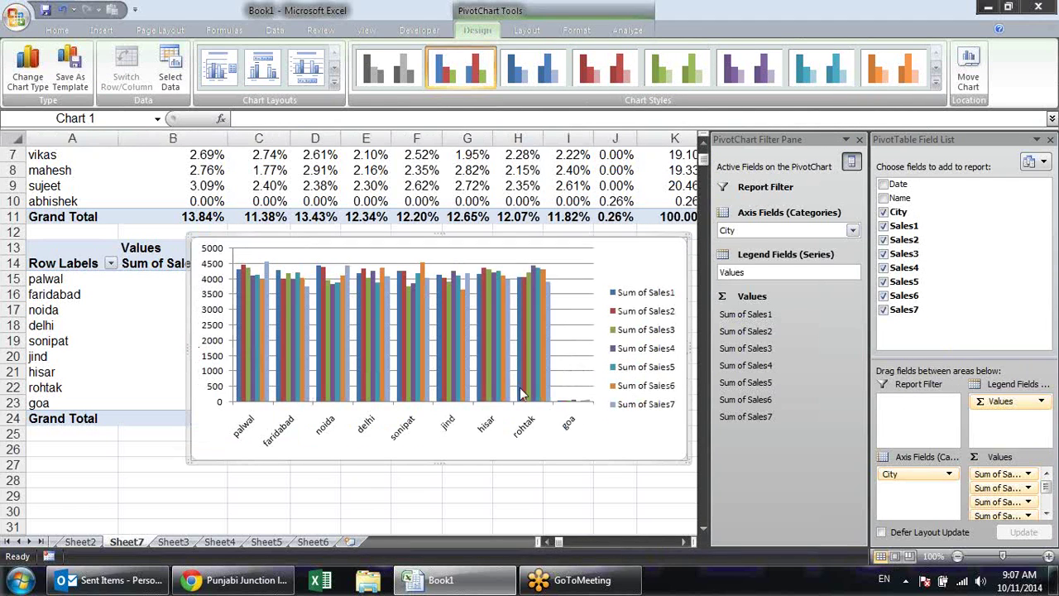
mouse_move(643, 240)
mouse_down()
mouse_move(508, 314)
mouse_move(598, 265)
mouse_up()
scroll(589, 269, down, 6)
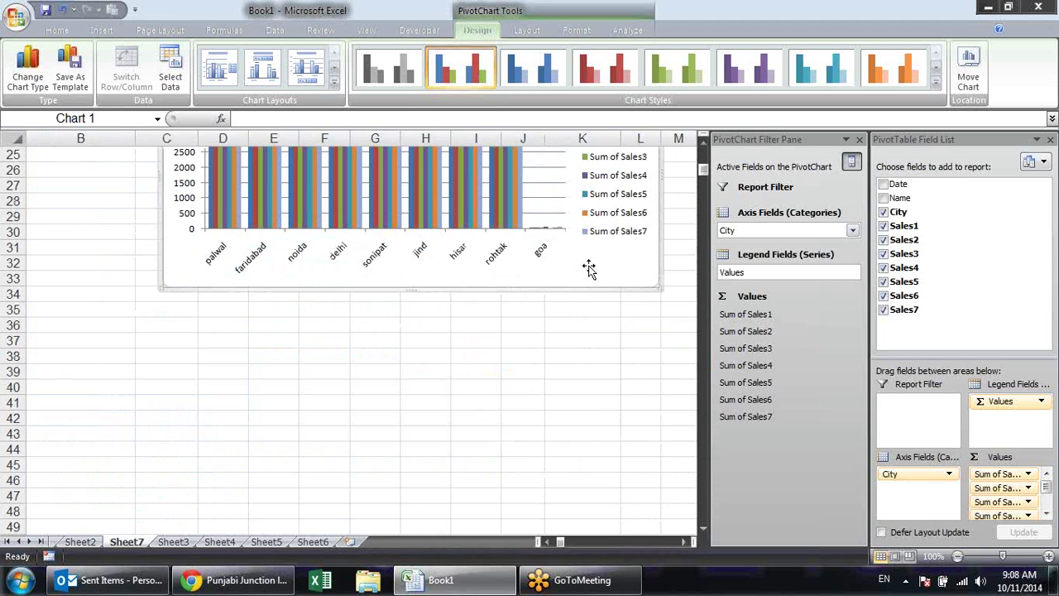
scroll(589, 270, up, 1)
scroll(583, 282, up, 2)
scroll(577, 291, up, 2)
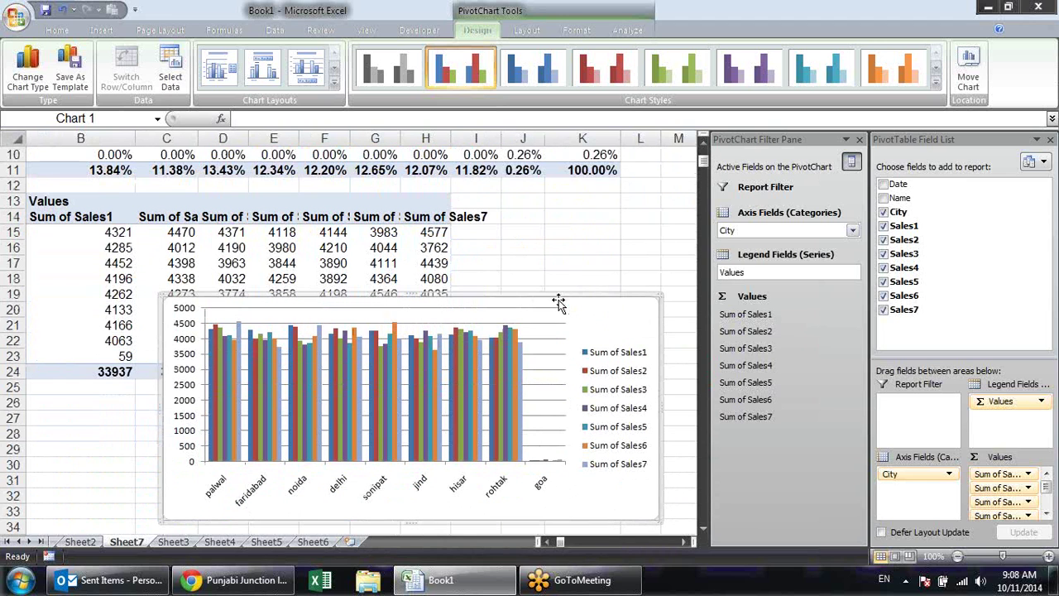
drag(559, 303, 497, 363)
click(333, 263)
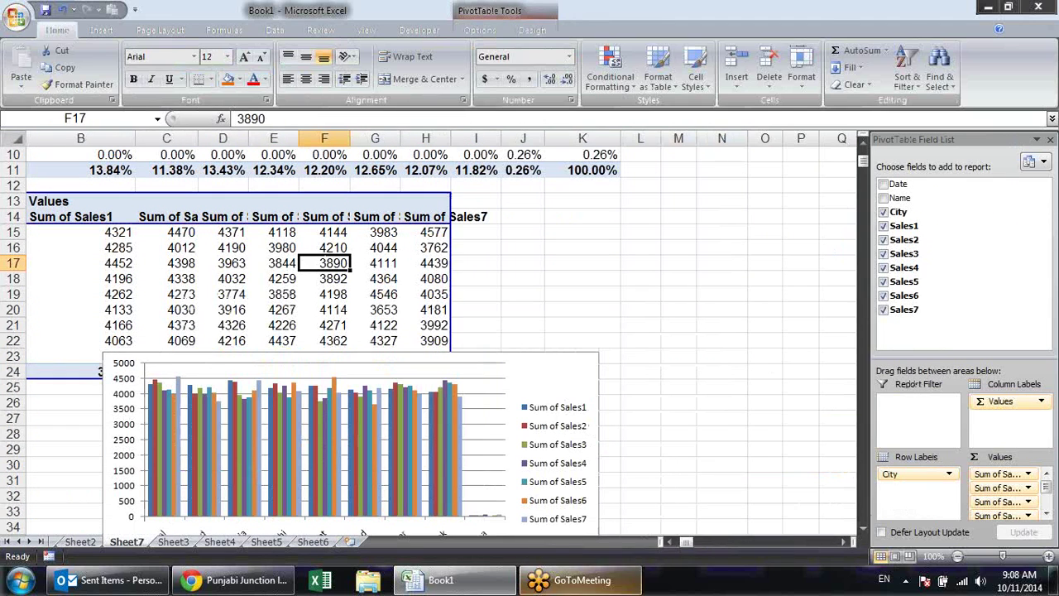
click(668, 541)
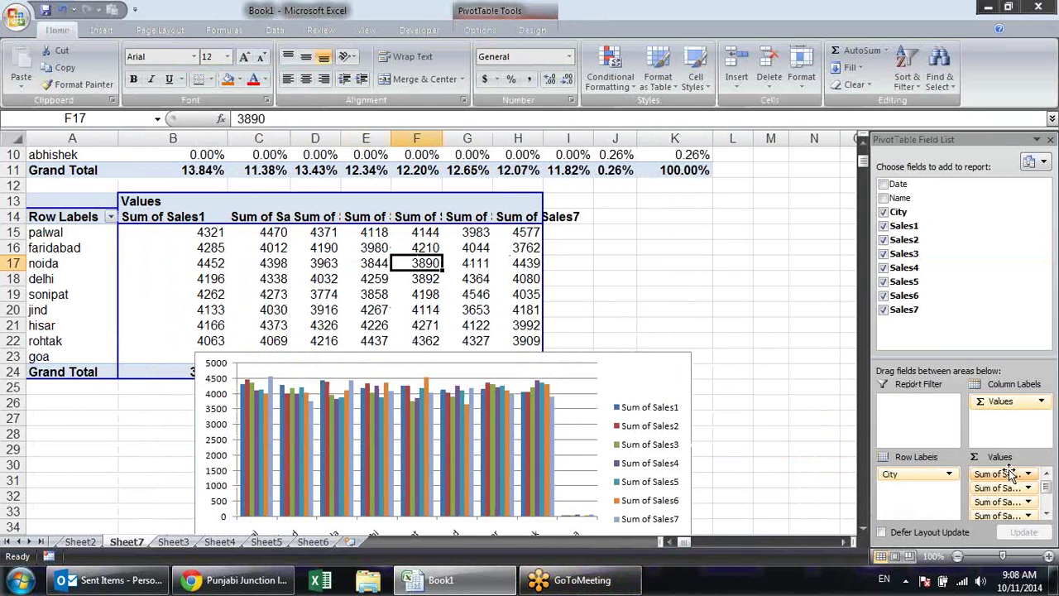
Drag Sum of Sales1 through Sales6 out of Values, leaving only Sum of Sales7
drag(1009, 473, 823, 368)
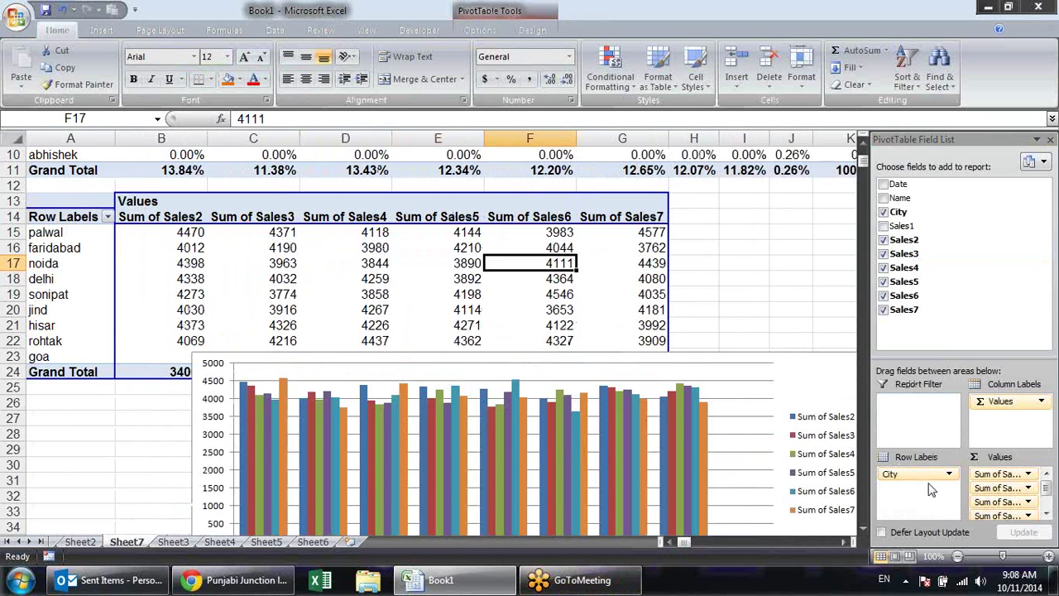
drag(997, 473, 814, 378)
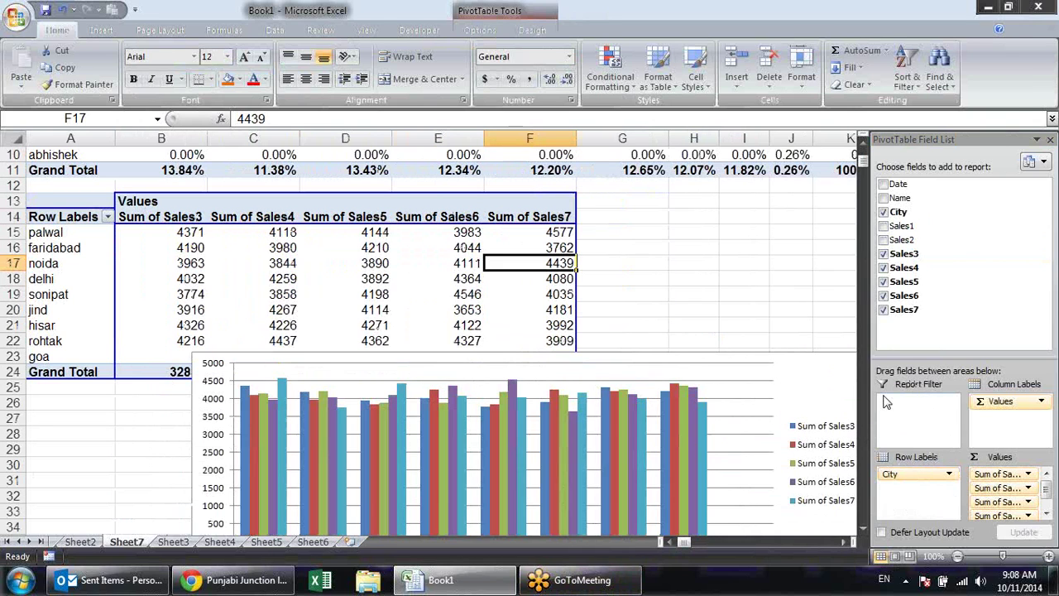
drag(997, 473, 704, 267)
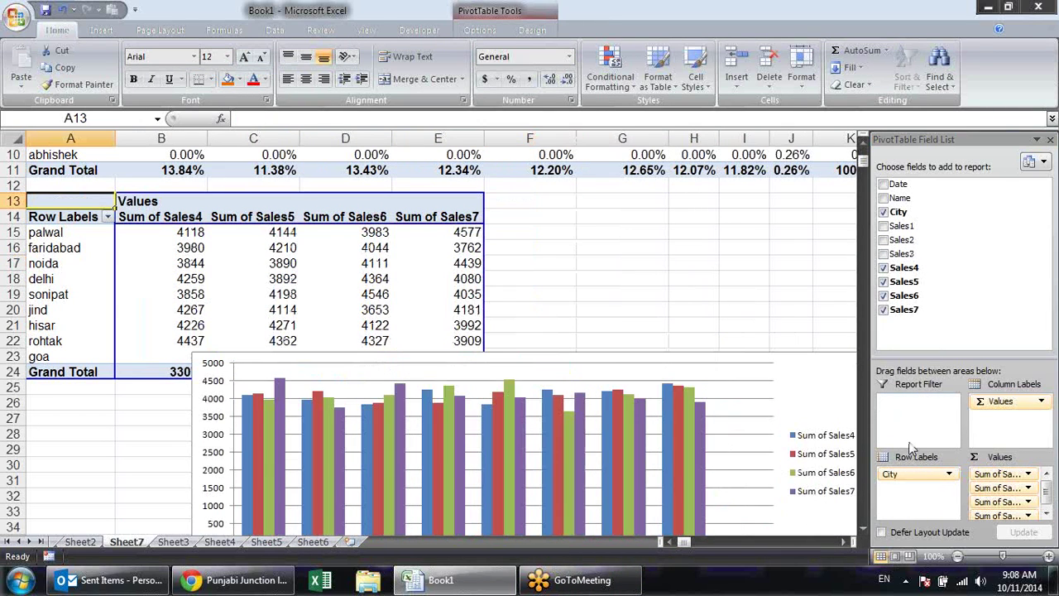
drag(978, 472, 751, 381)
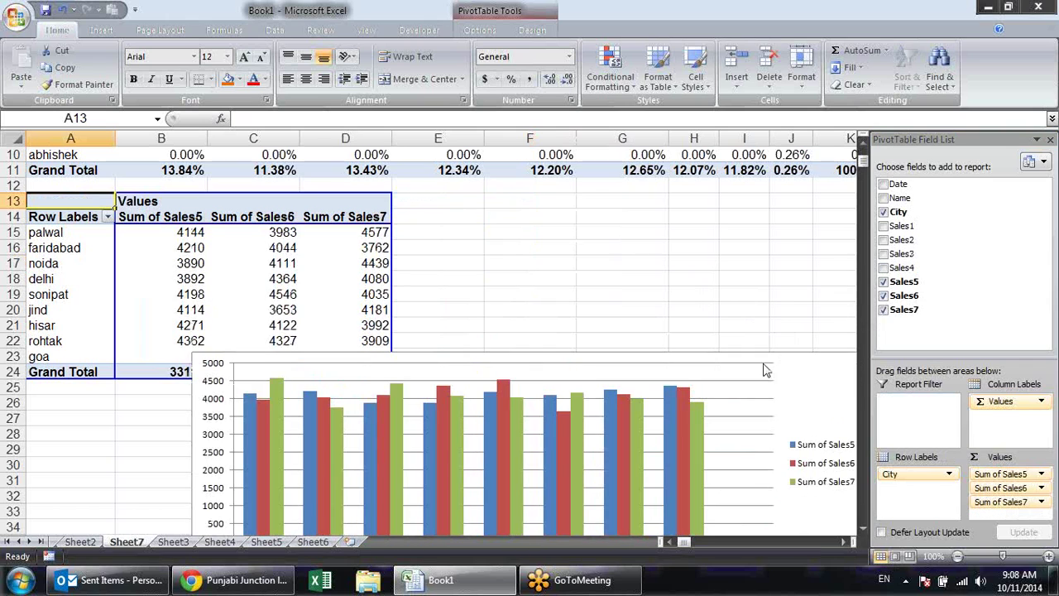
drag(997, 473, 723, 192)
drag(998, 473, 756, 300)
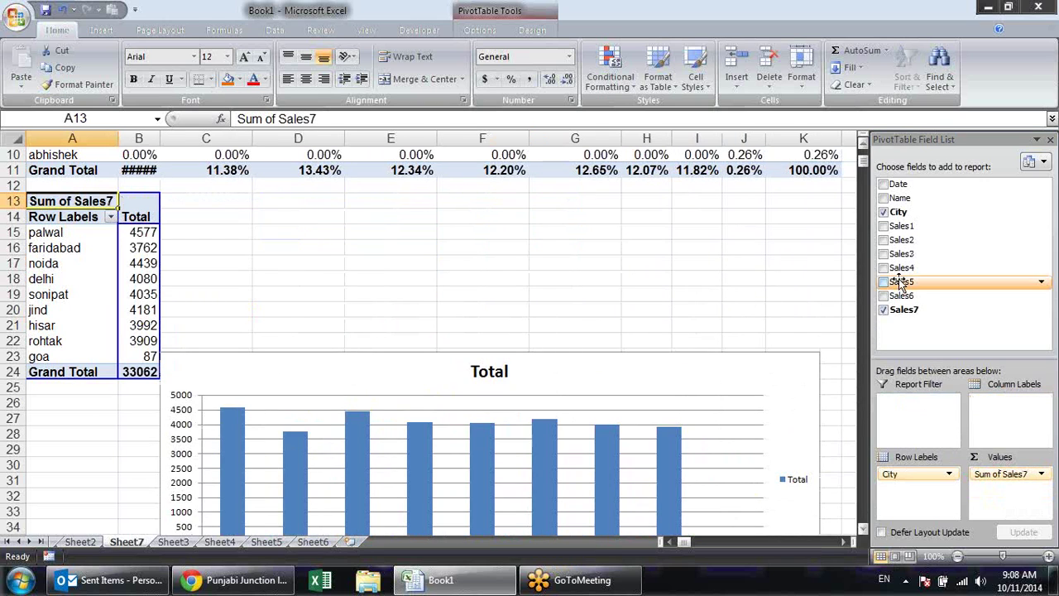
Add Name to Row Labels and move City to Column Labels for a names-by-cities cross-tab
click(884, 198)
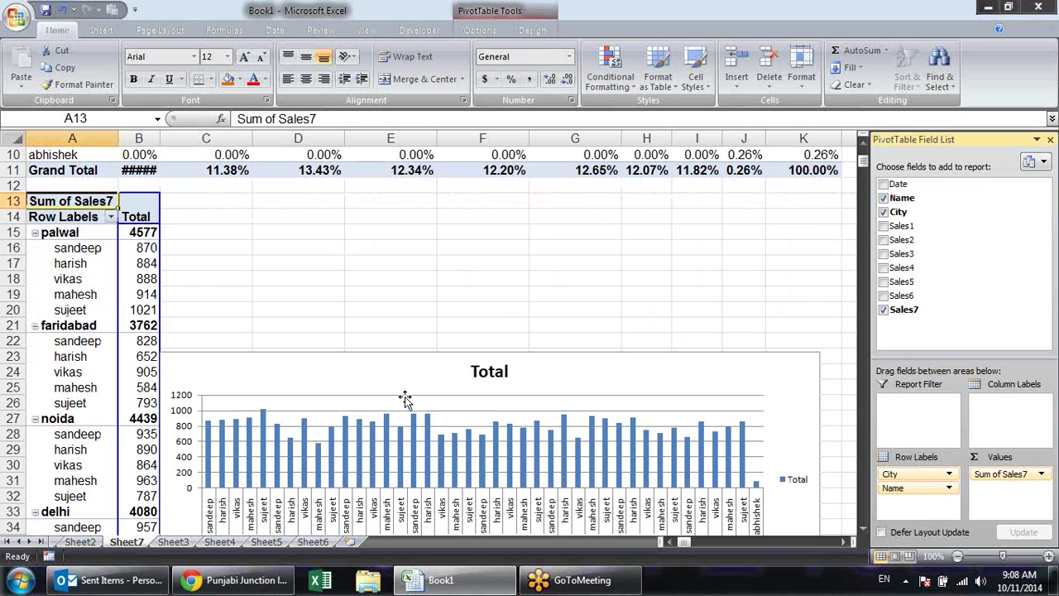
drag(893, 474, 1008, 403)
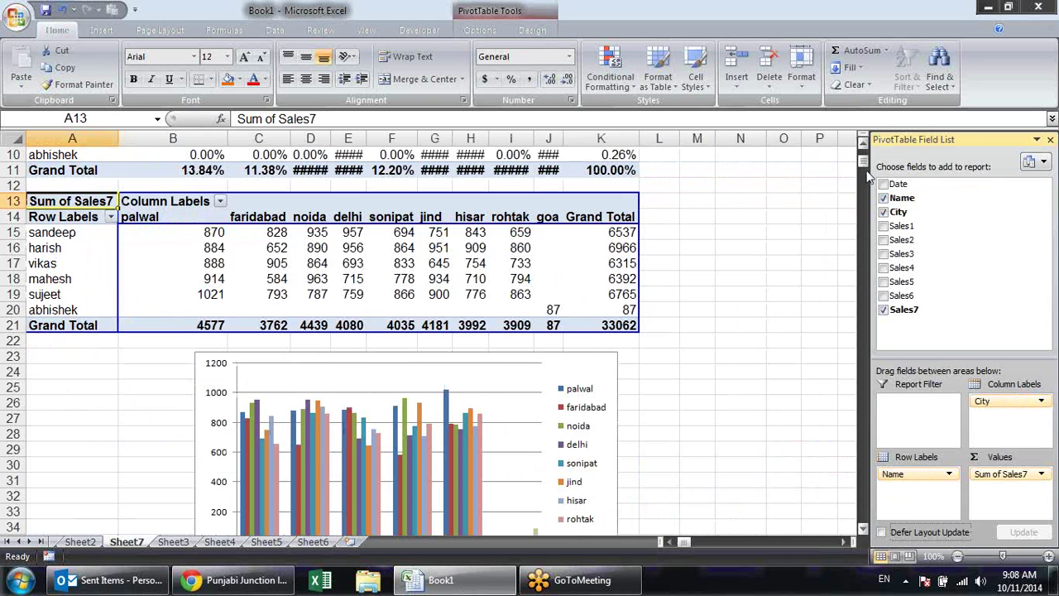
drag(863, 159, 865, 167)
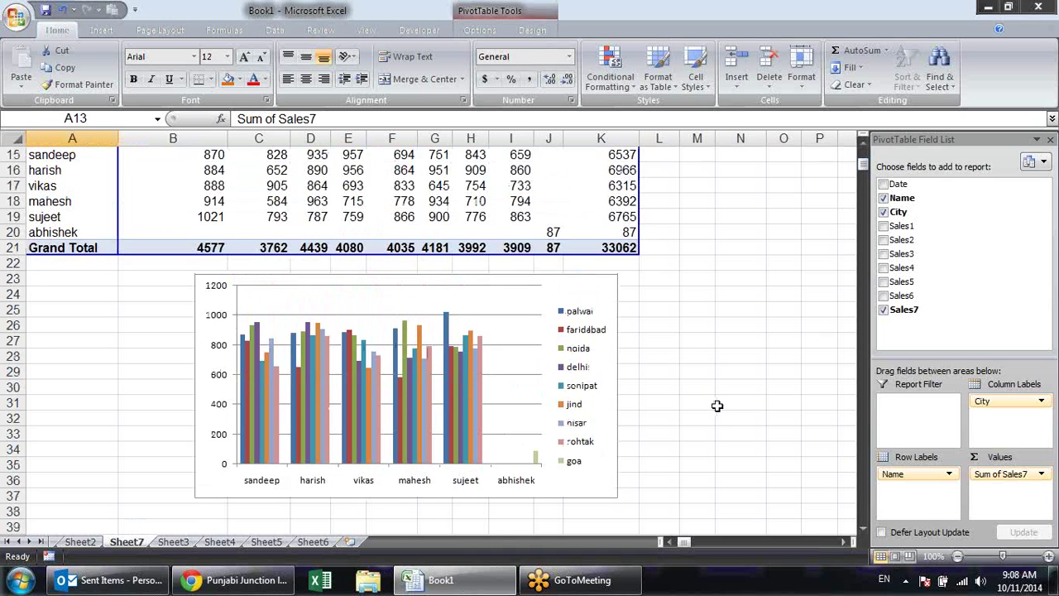
scroll(716, 404, up, 5)
scroll(716, 403, down, 3)
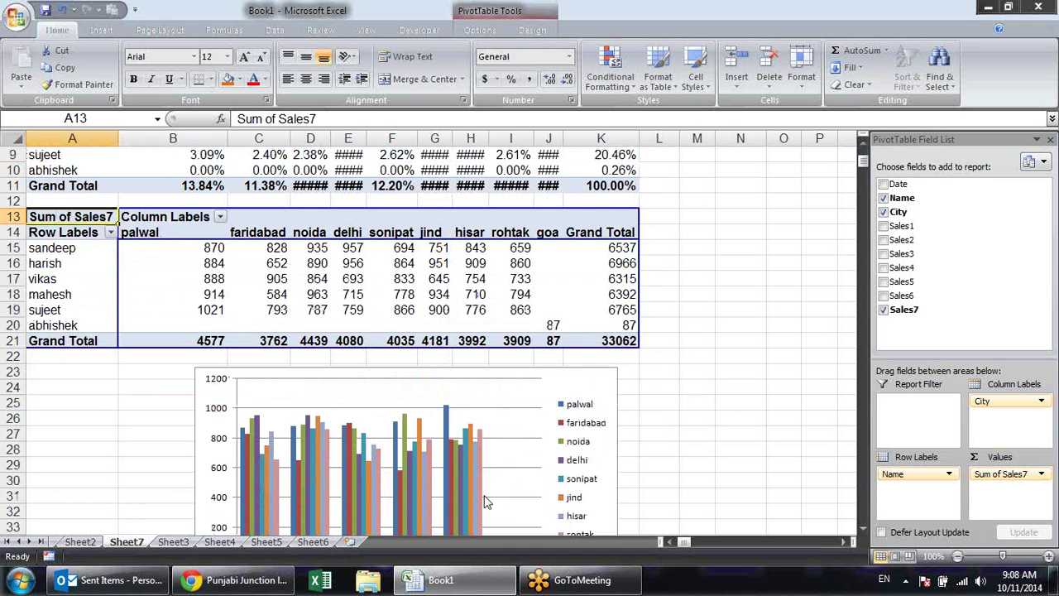
scroll(544, 414, down, 2)
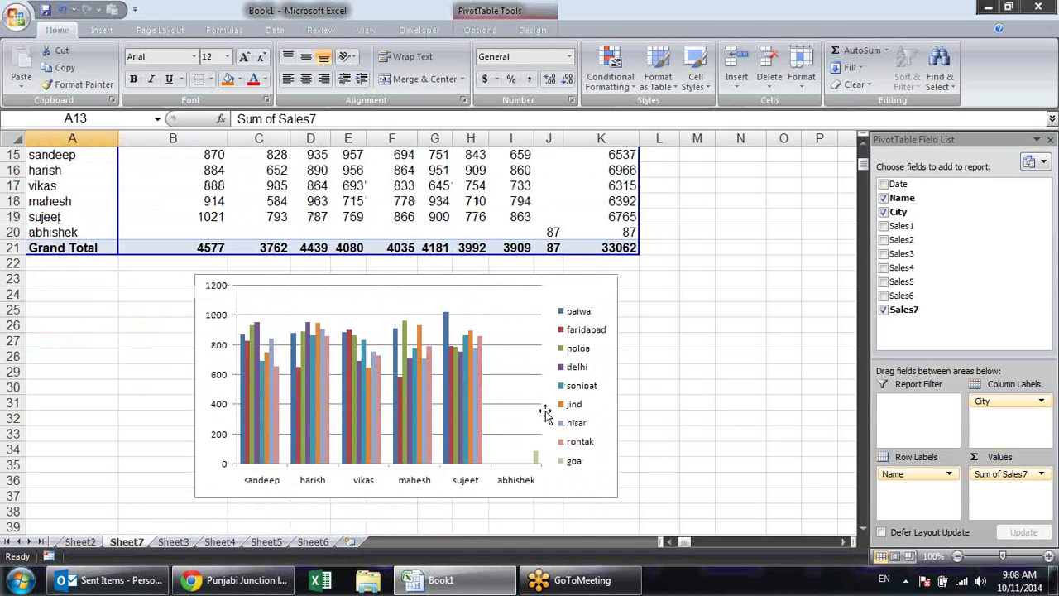
scroll(545, 413, up, 2)
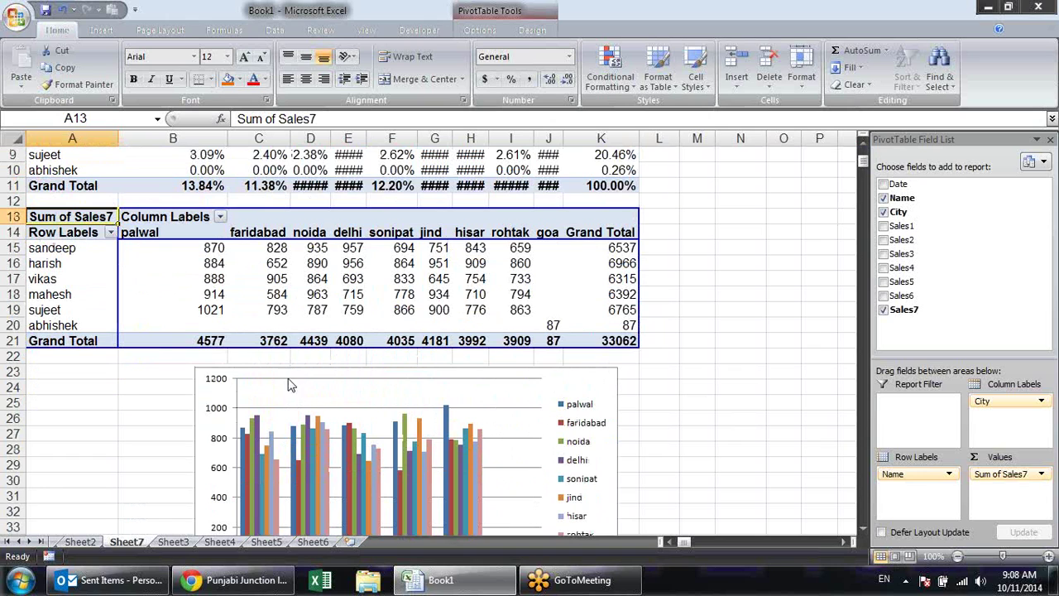
Stretch the pivot chart left to column A and slightly right, then select its legend
click(213, 392)
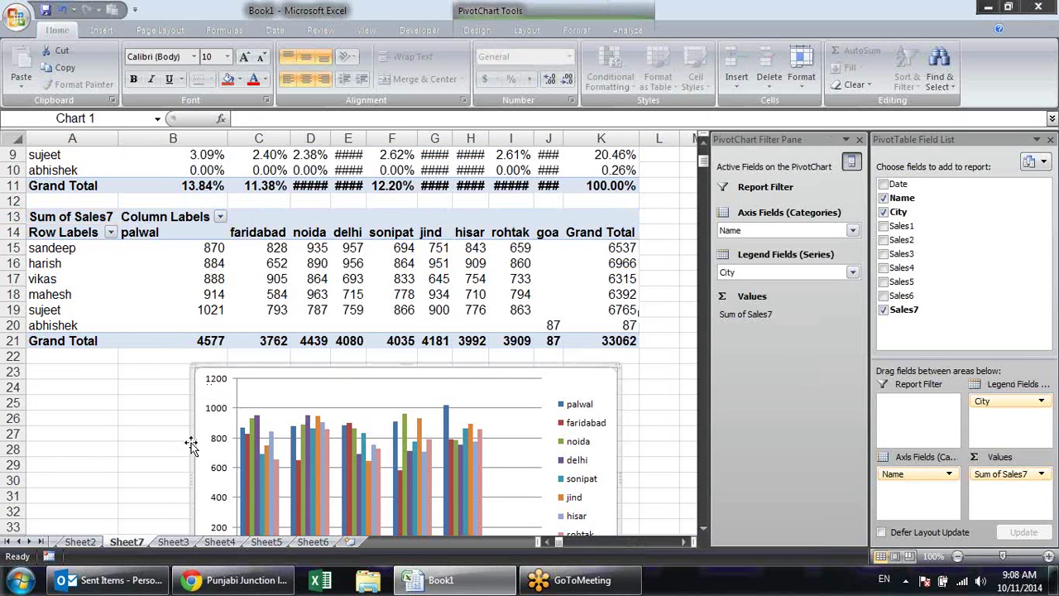
drag(192, 475, 36, 437)
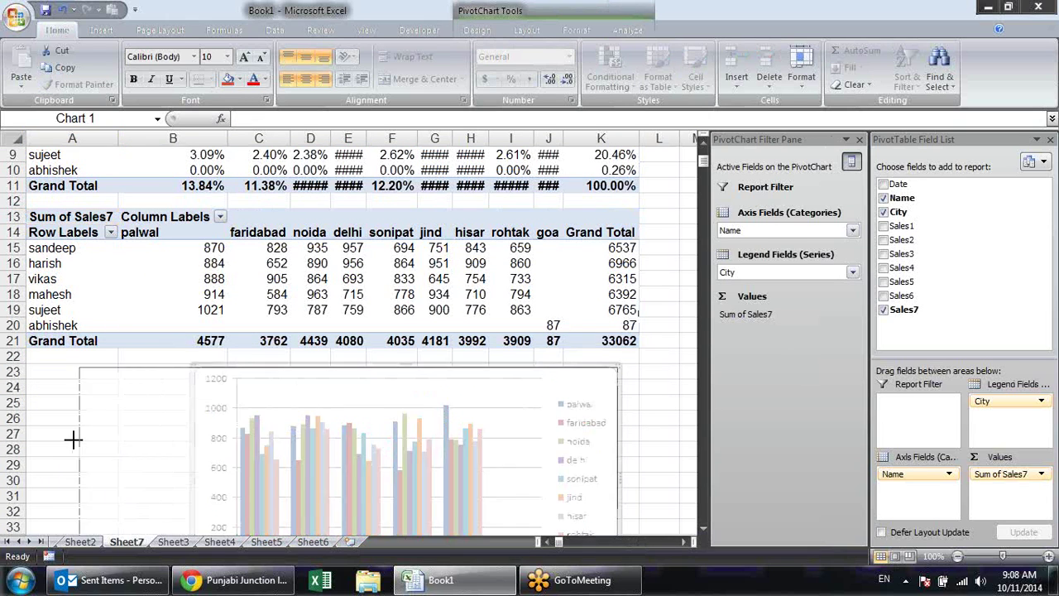
scroll(658, 353, down, 2)
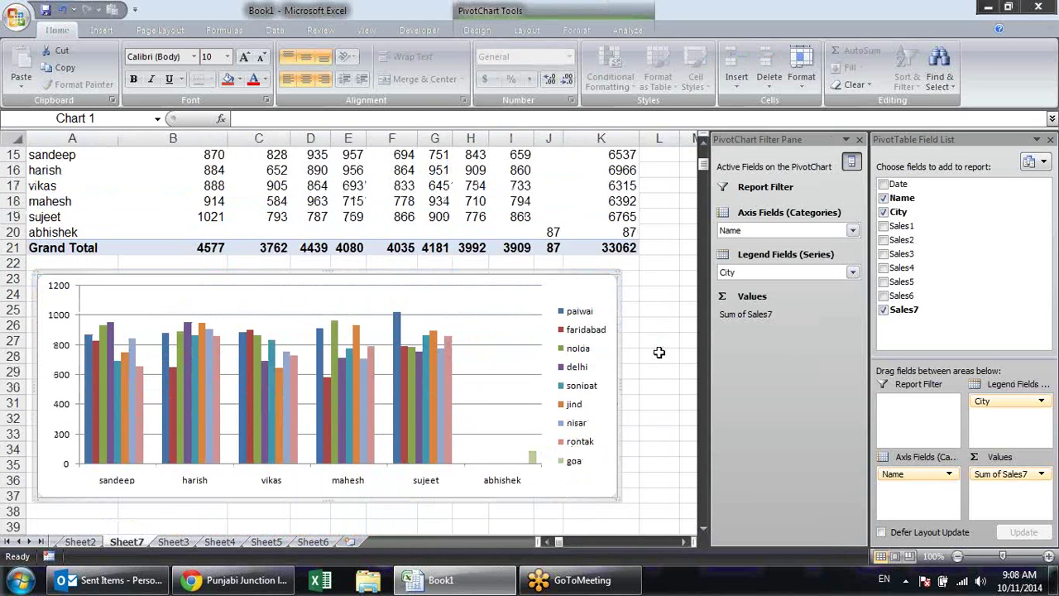
drag(617, 384, 637, 382)
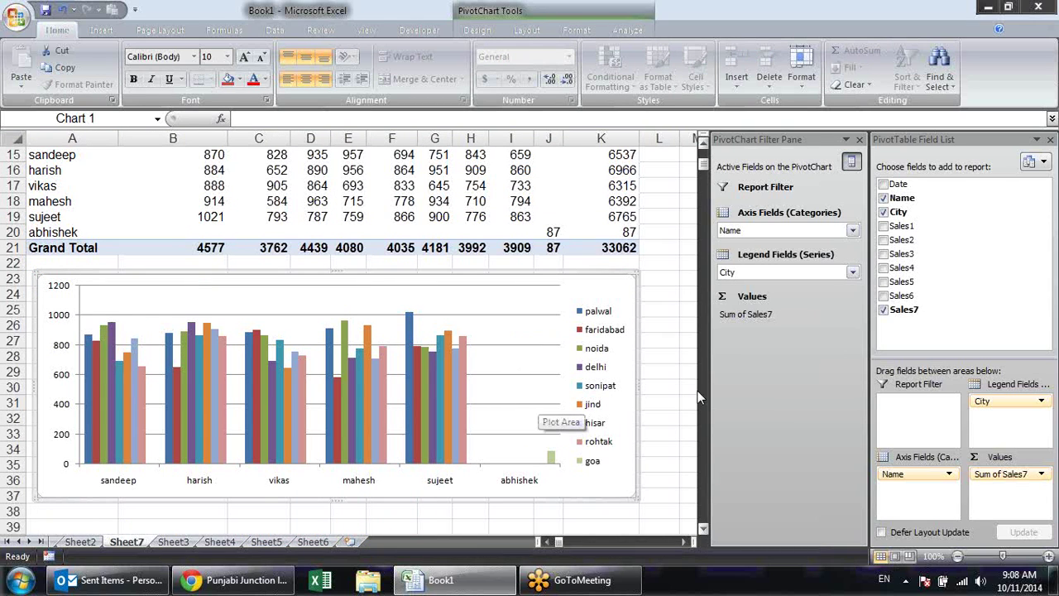
scroll(697, 390, up, 2)
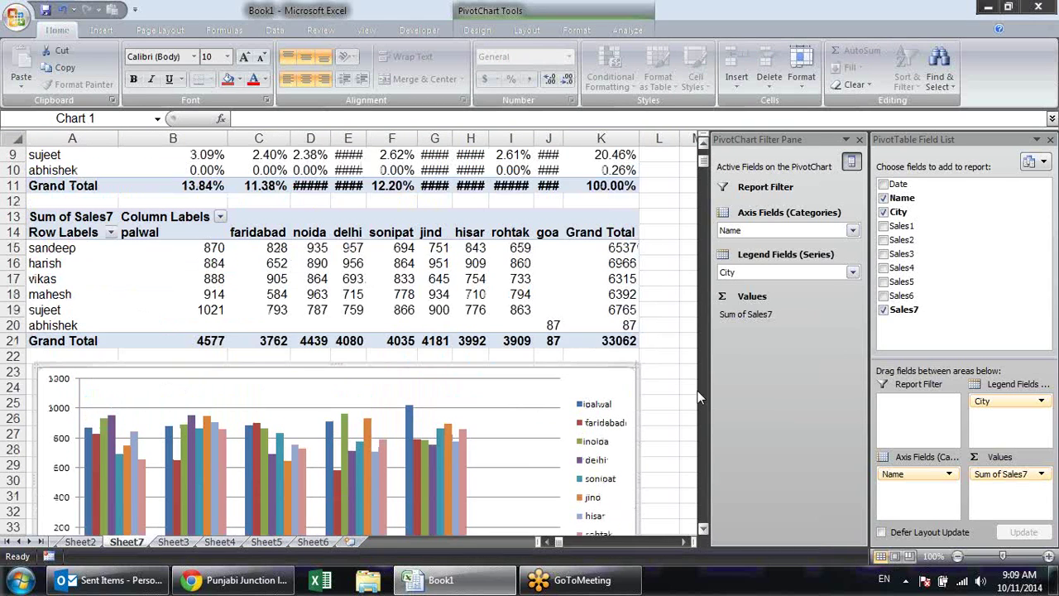
scroll(697, 390, down, 1)
scroll(697, 390, down, 1)
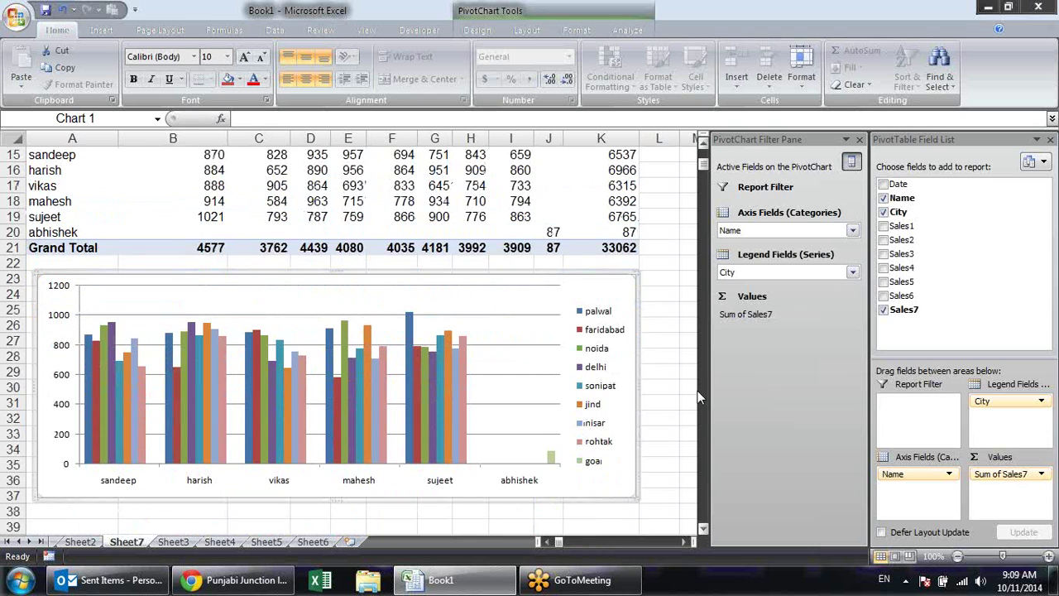
scroll(697, 391, up, 5)
scroll(697, 391, down, 5)
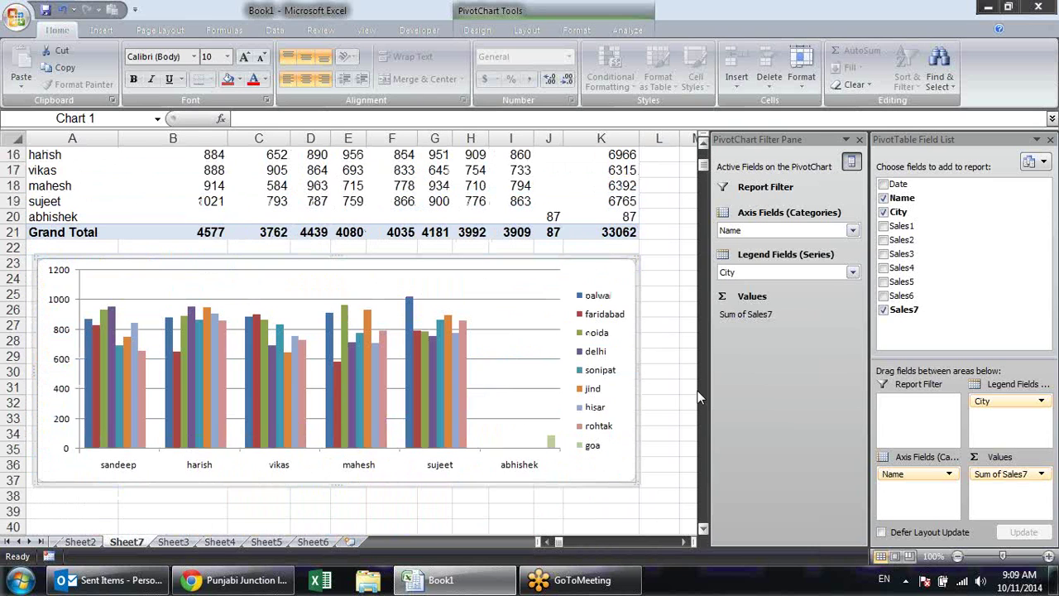
click(623, 400)
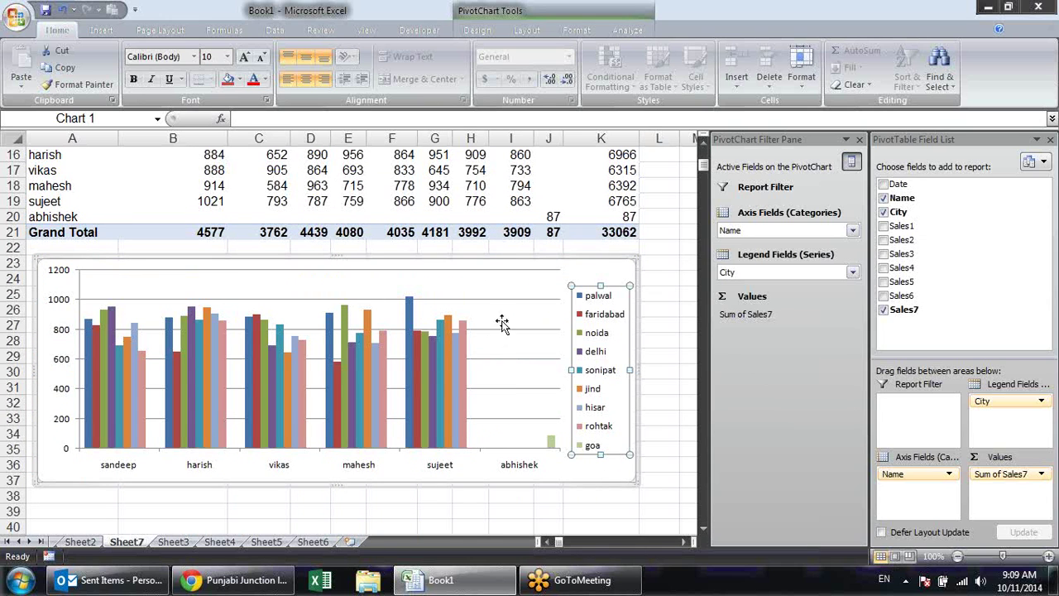
scroll(416, 398, up, 3)
scroll(416, 398, up, 1)
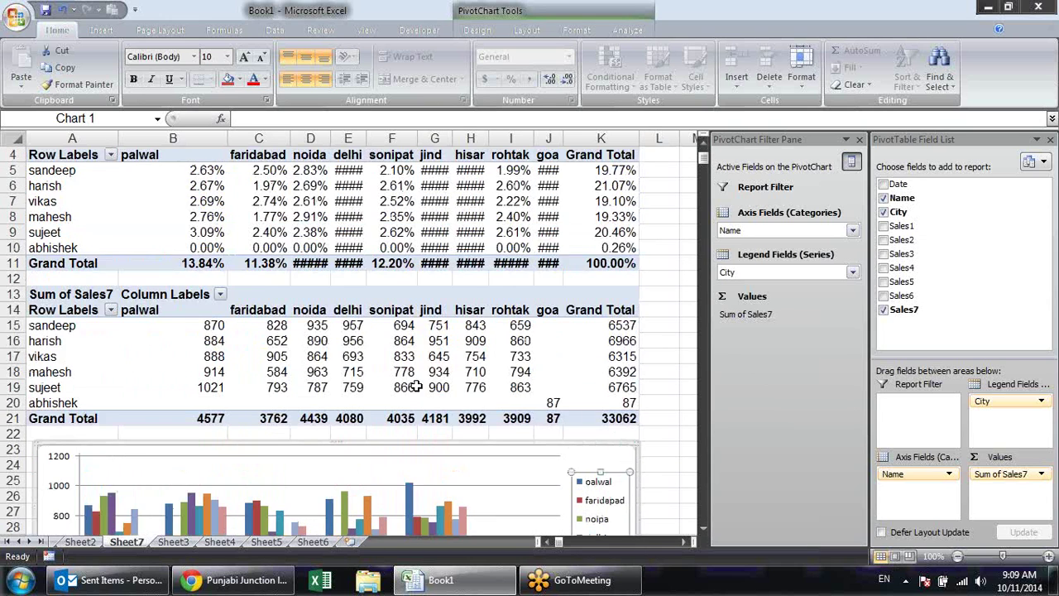
scroll(417, 395, up, 1)
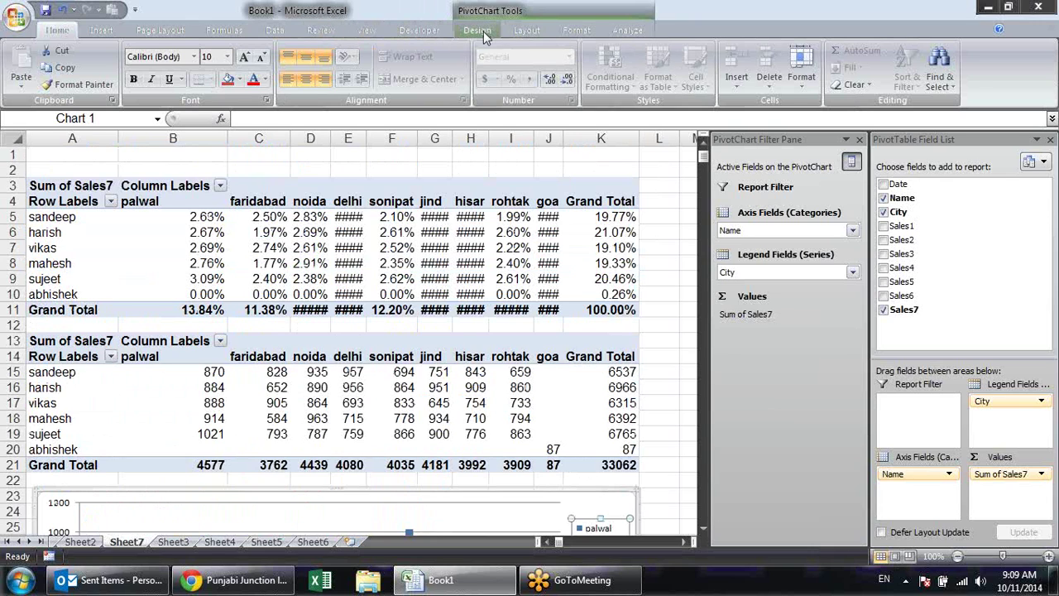
Browse the PivotChart Design, Layout, Format and Developer tabs, then return to Home
click(483, 30)
click(519, 32)
click(477, 31)
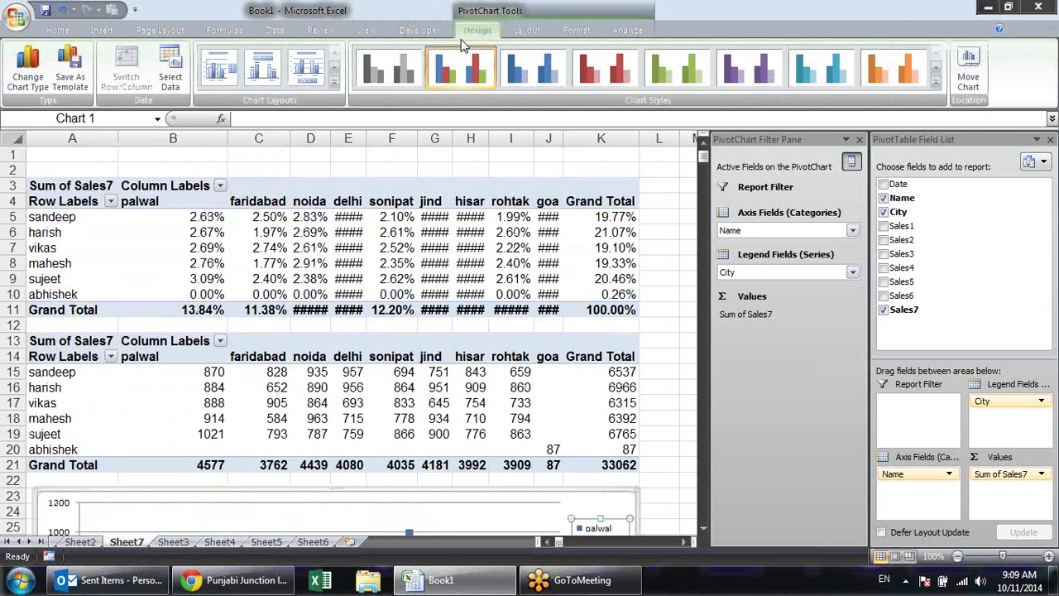
click(525, 31)
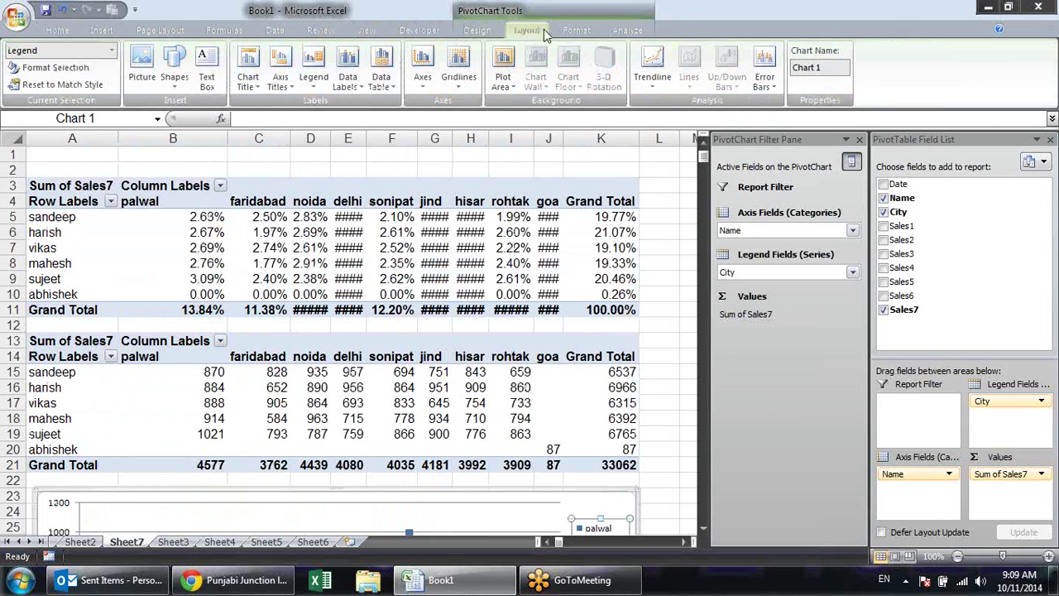
click(596, 31)
click(422, 31)
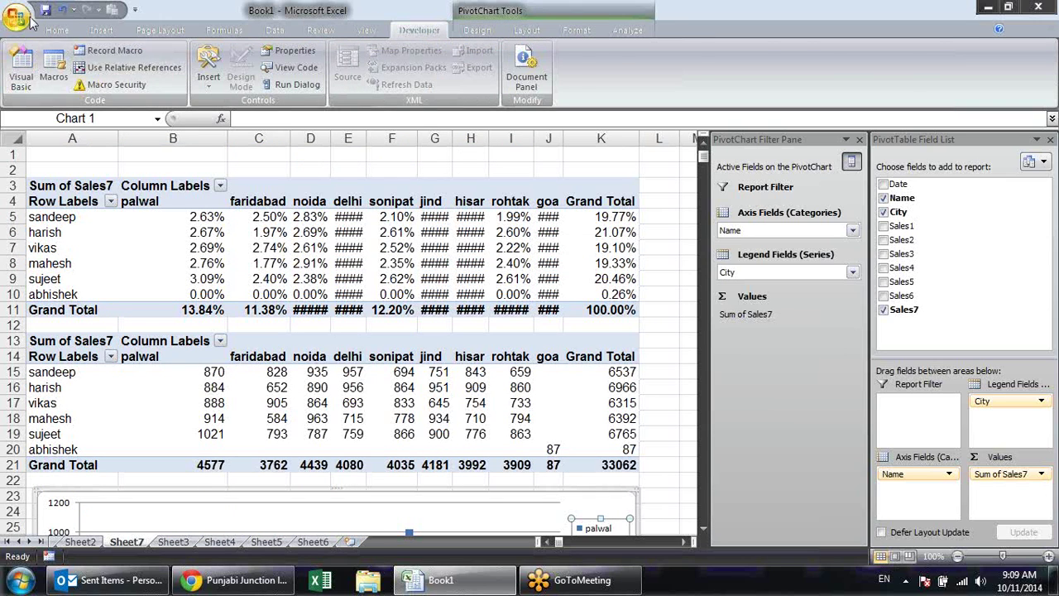
click(67, 30)
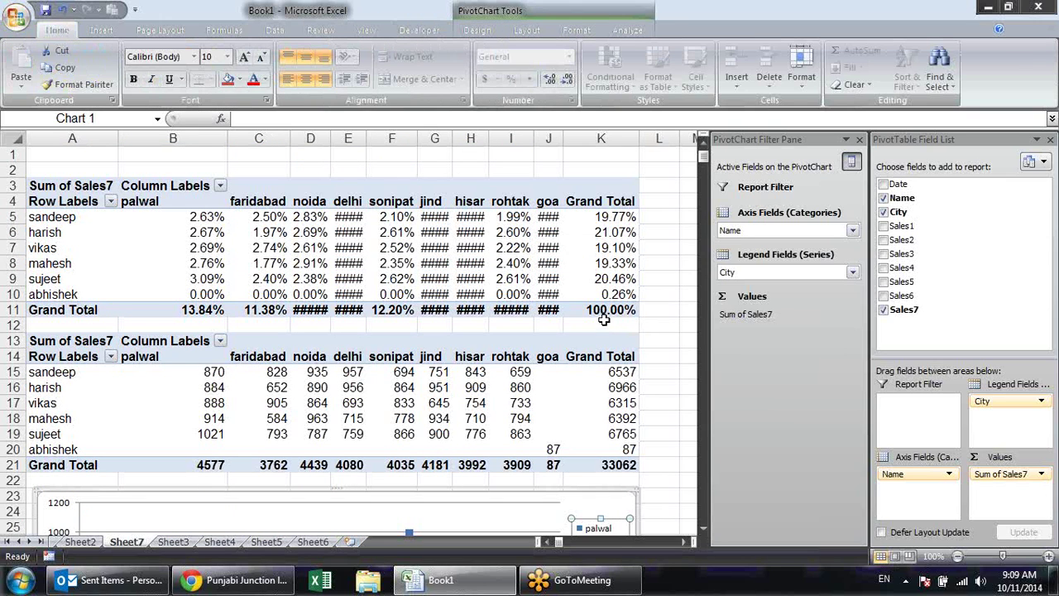
AutoFit columns C through J so the city percentages display instead of ####
click(674, 202)
mouse_move(290, 138)
mouse_down()
mouse_move(532, 128)
mouse_move(547, 138)
mouse_up()
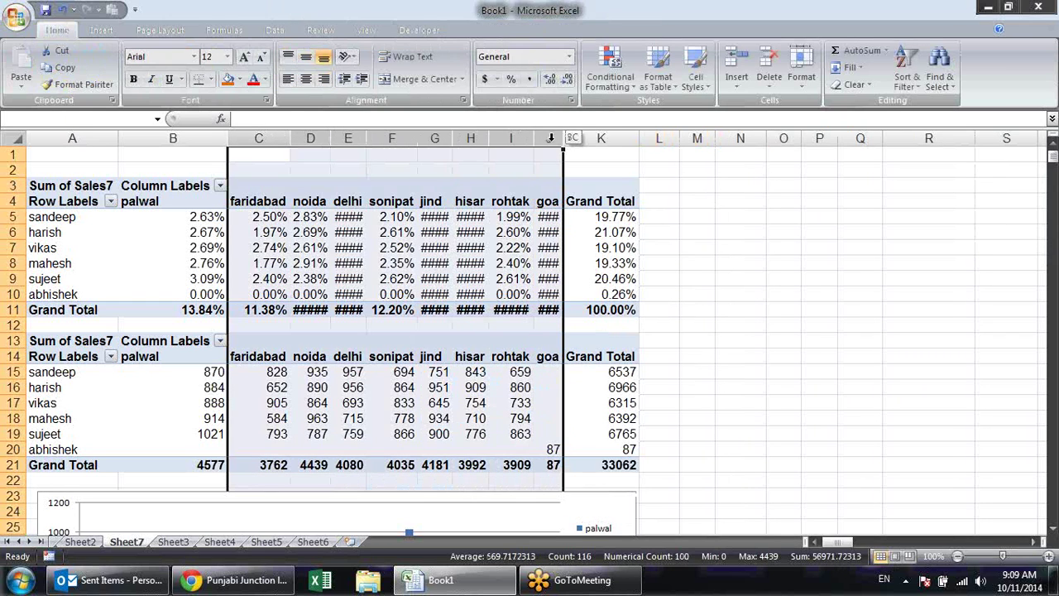
double_click(564, 138)
click(768, 244)
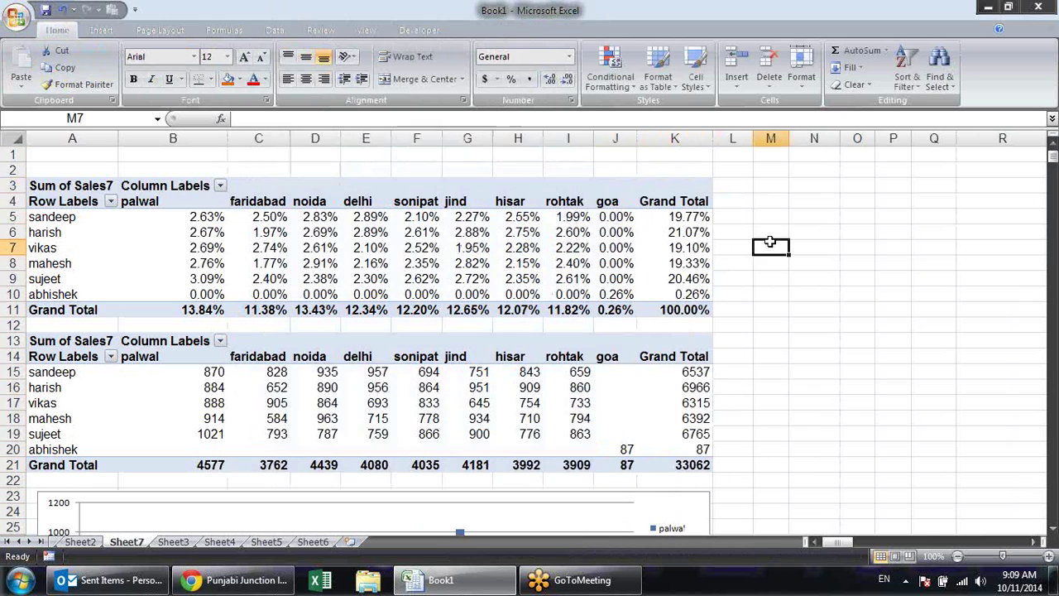
scroll(677, 324, down, 3)
scroll(677, 325, down, 4)
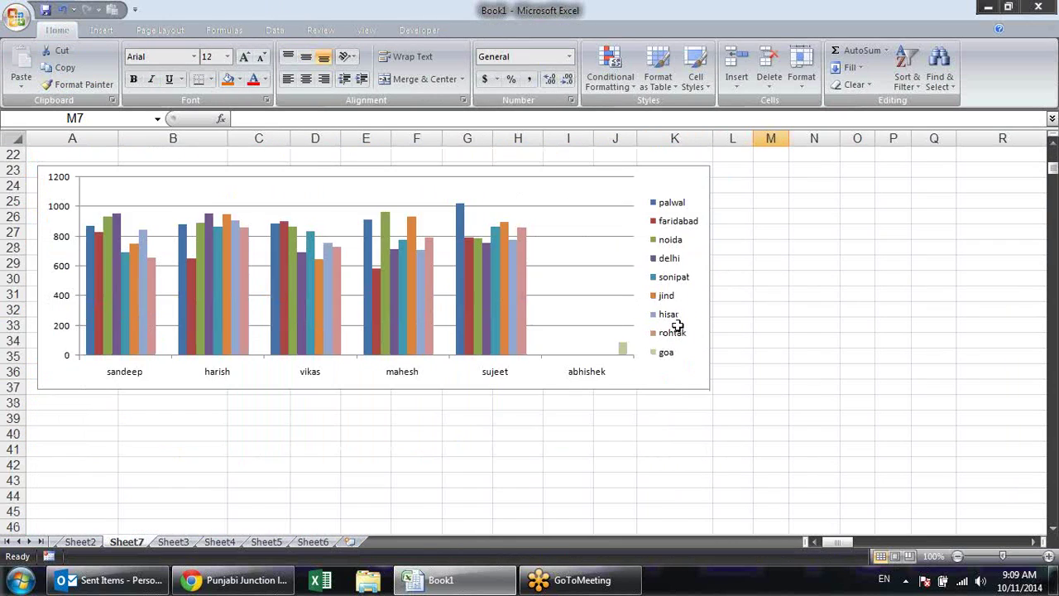
scroll(676, 324, up, 5)
scroll(677, 324, up, 2)
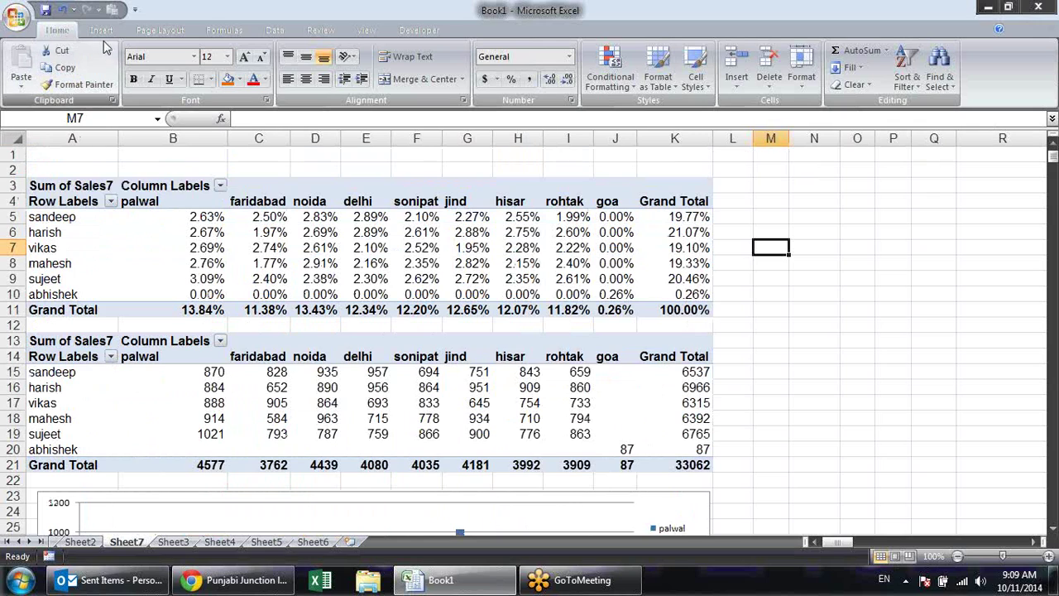
mouse_move(615, 293)
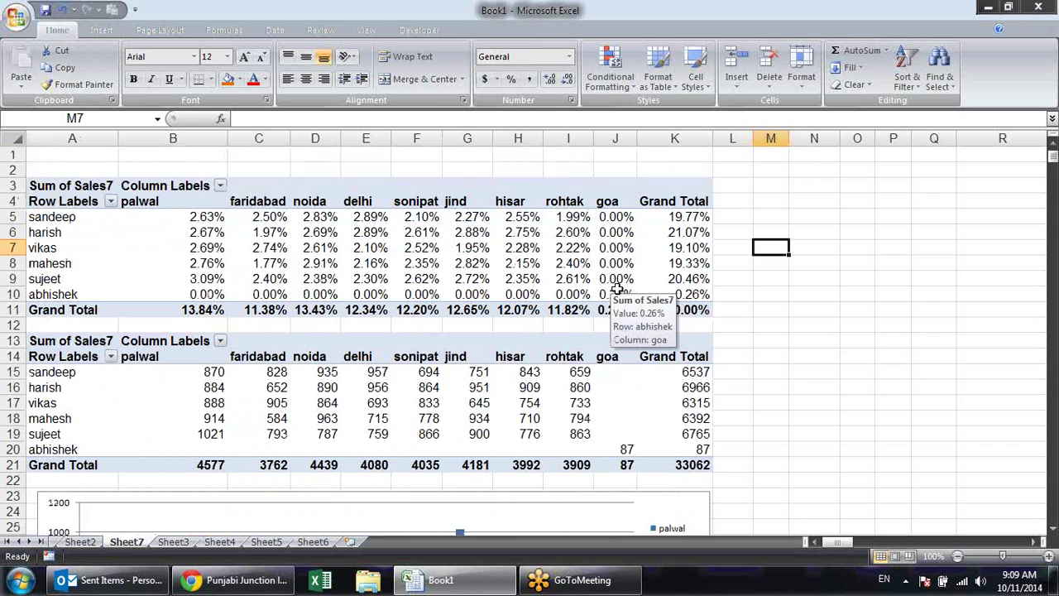
Open Excel Options from the Office menu and close it unchanged
click(17, 18)
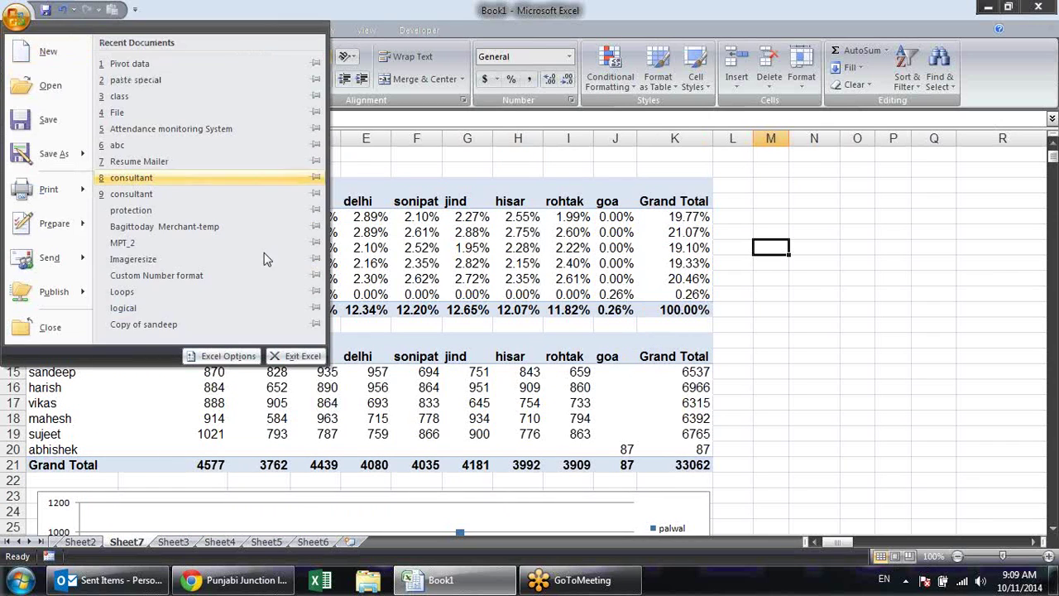
click(228, 357)
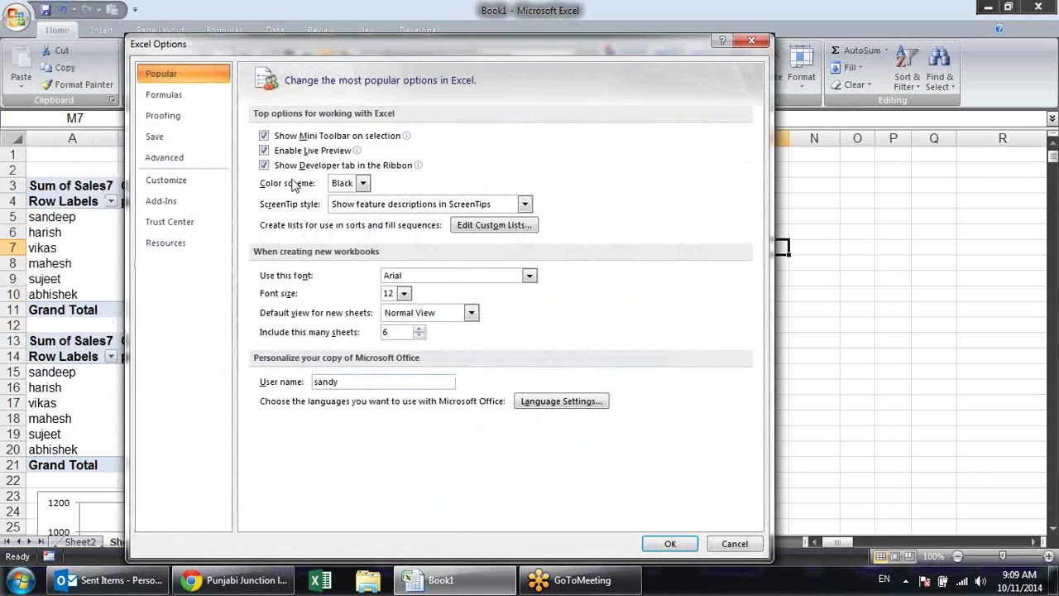
key(Escape)
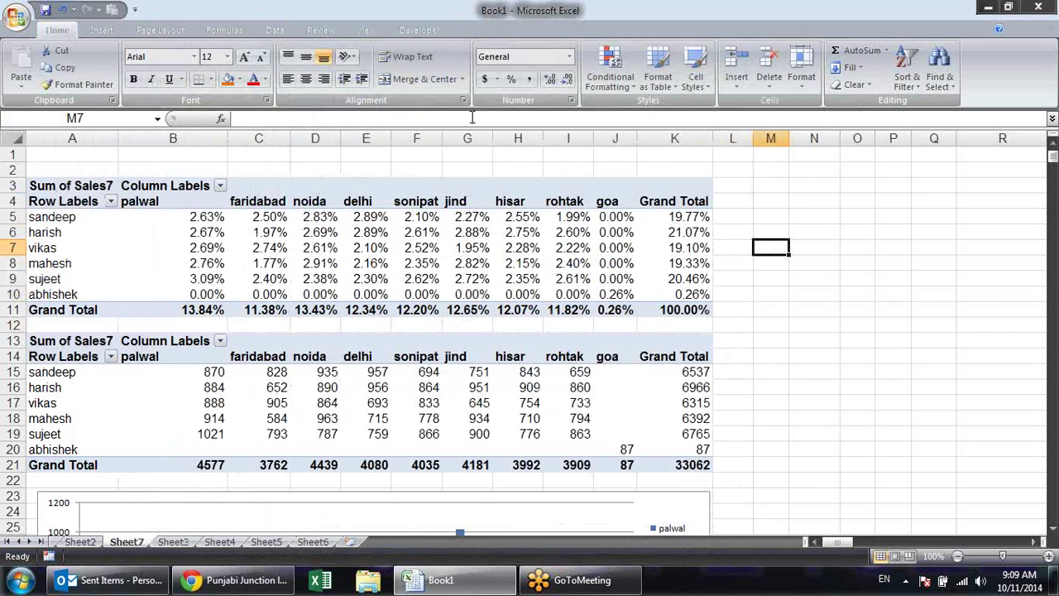
View the Custom category in Format Cells, then close the dialog
click(571, 100)
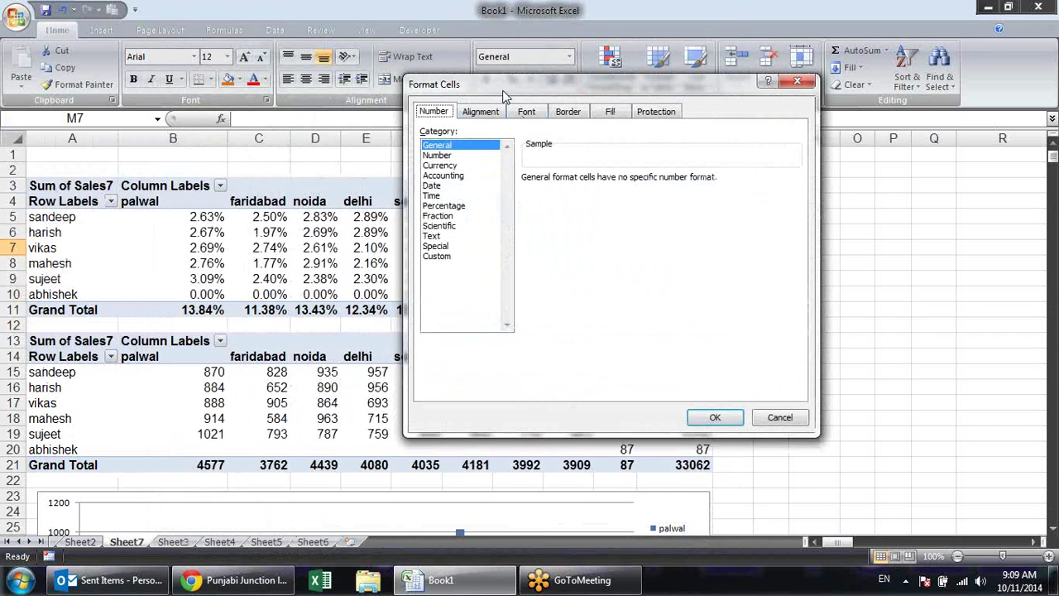
click(461, 257)
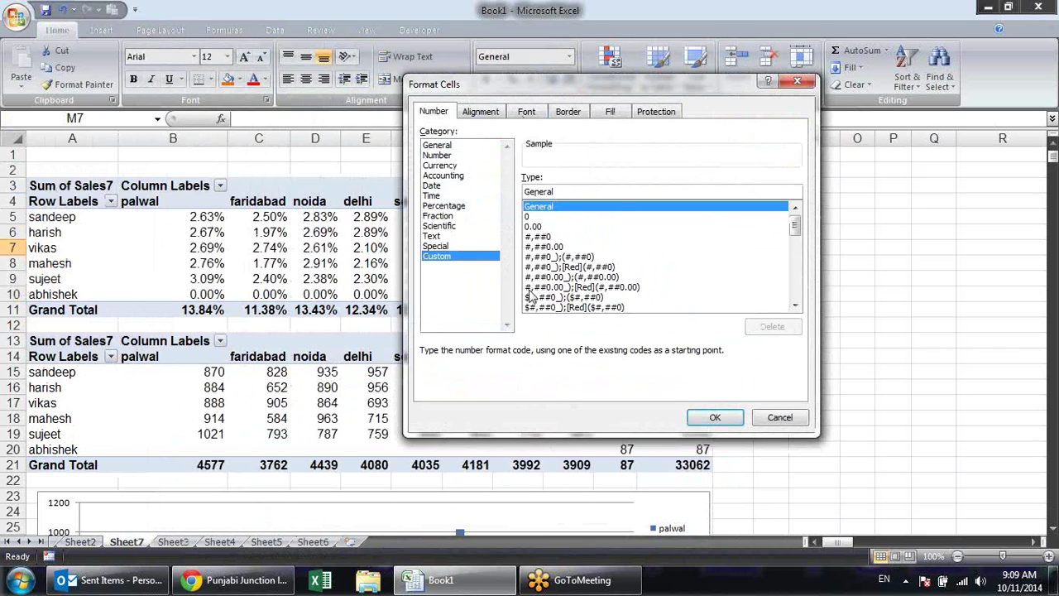
click(806, 83)
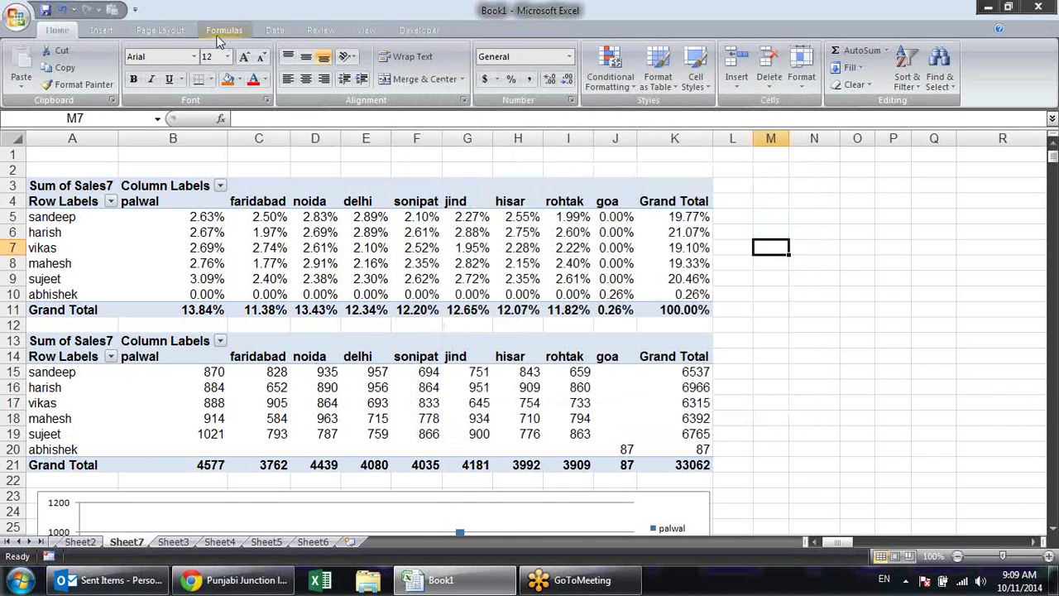
Look through Page Layout, Formulas and Developer, opening and closing the Insert controls list
click(162, 31)
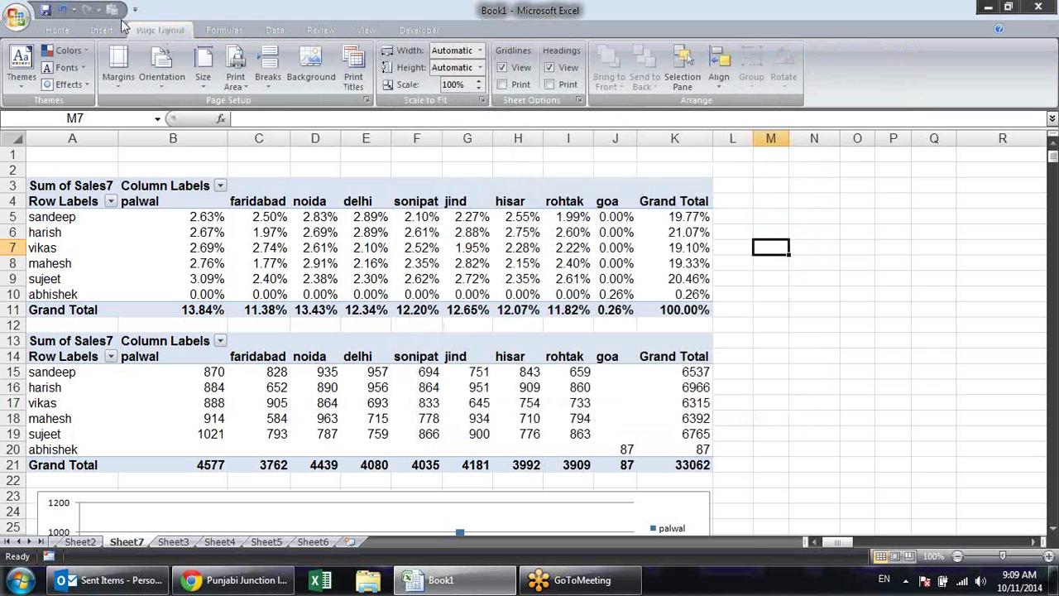
click(205, 31)
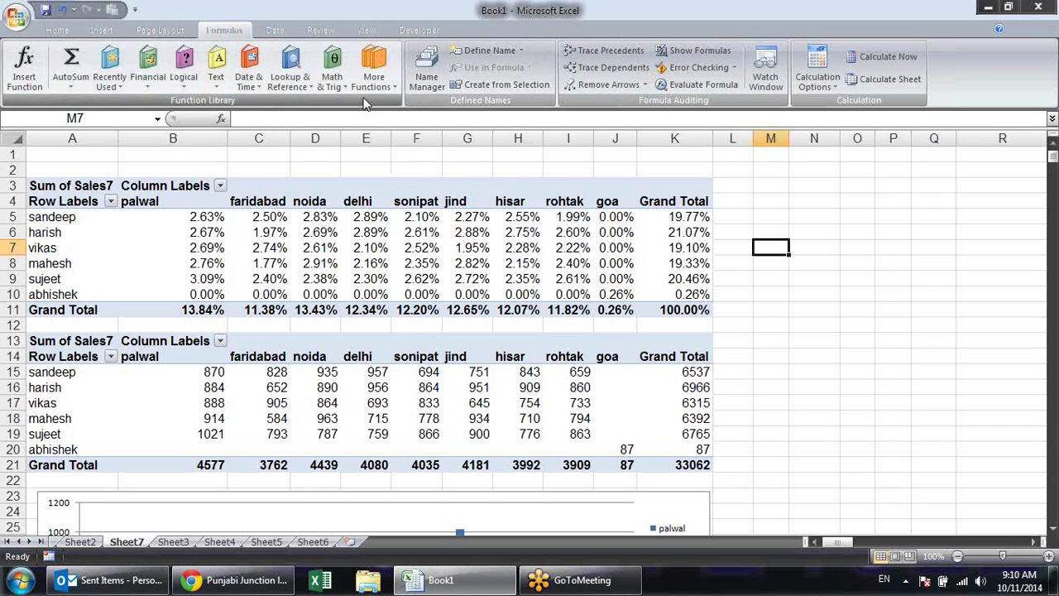
click(418, 30)
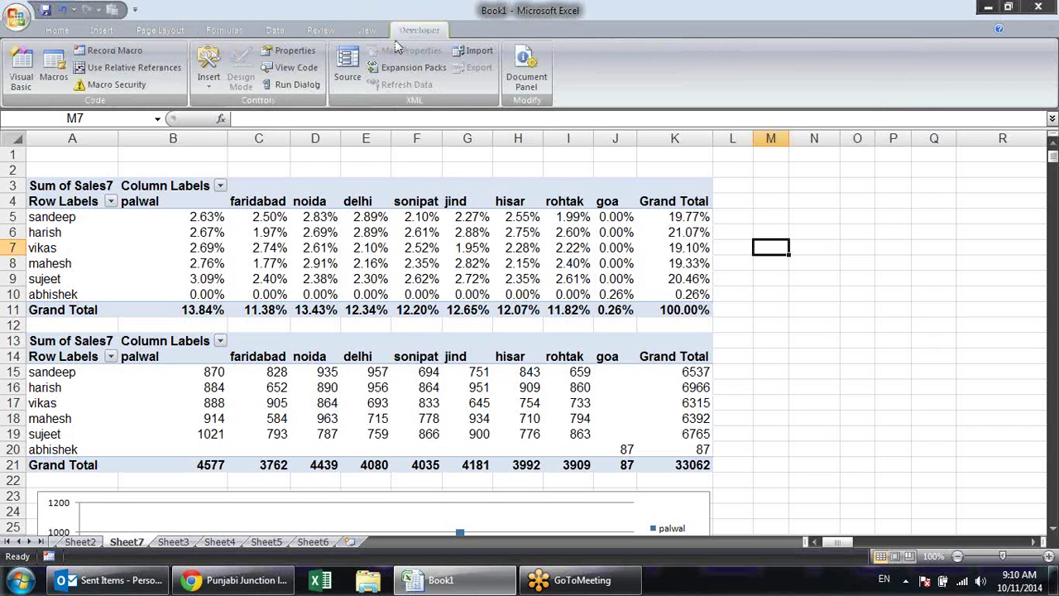
click(208, 66)
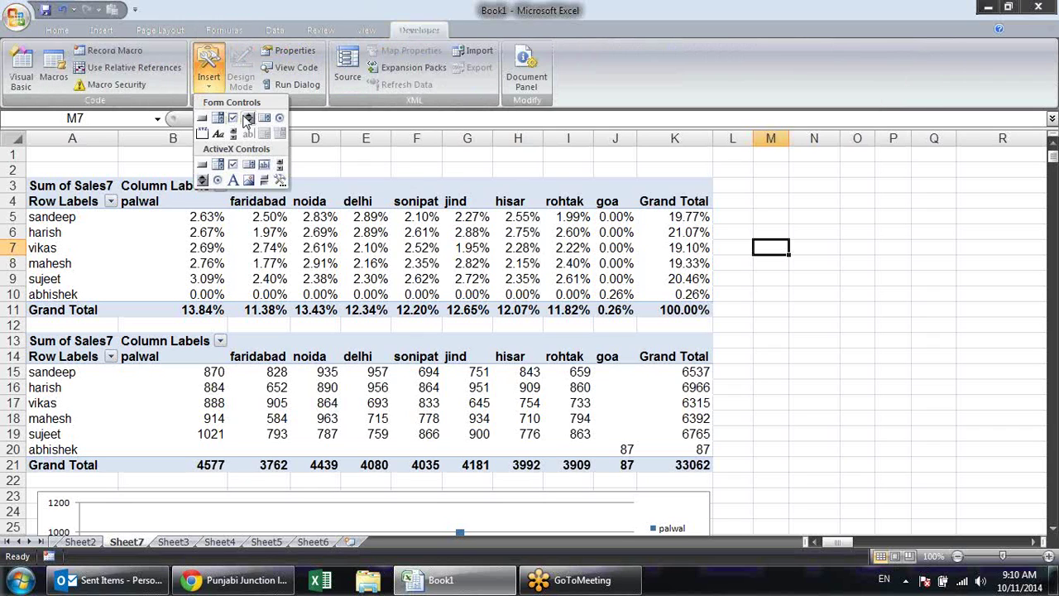
click(377, 168)
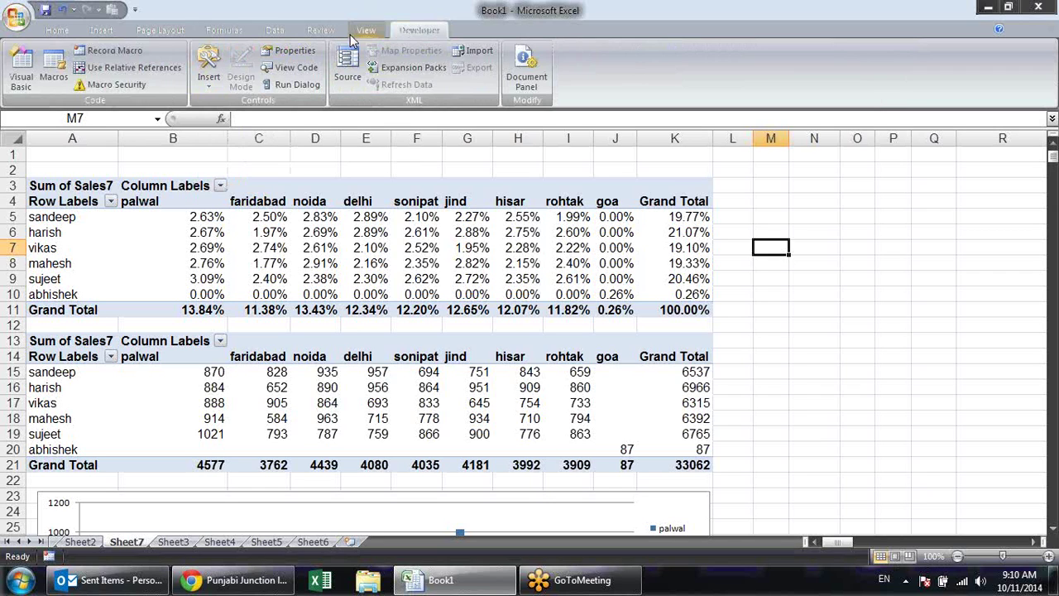
On the Data tab, open and close the What-If Analysis menu
click(282, 26)
click(699, 81)
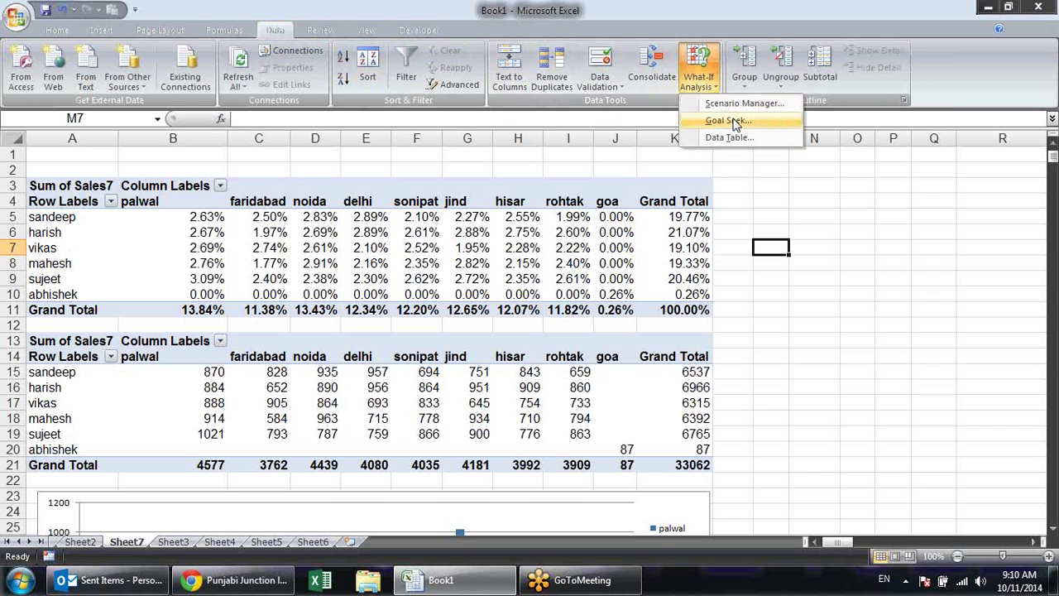
click(757, 162)
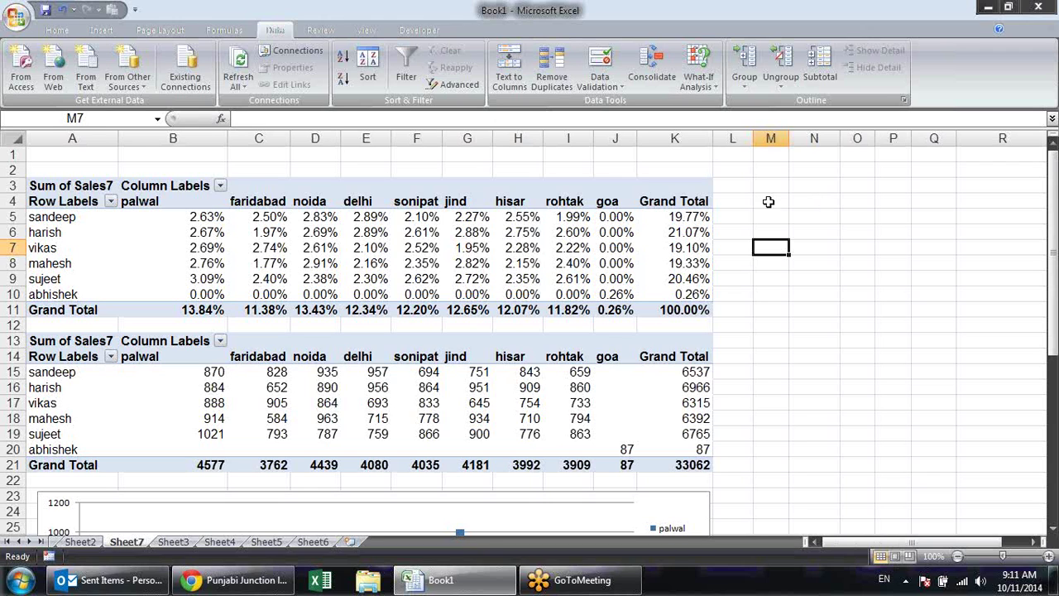
Open the Office menu showing recent workbooks like Pivot data and paste special
click(17, 17)
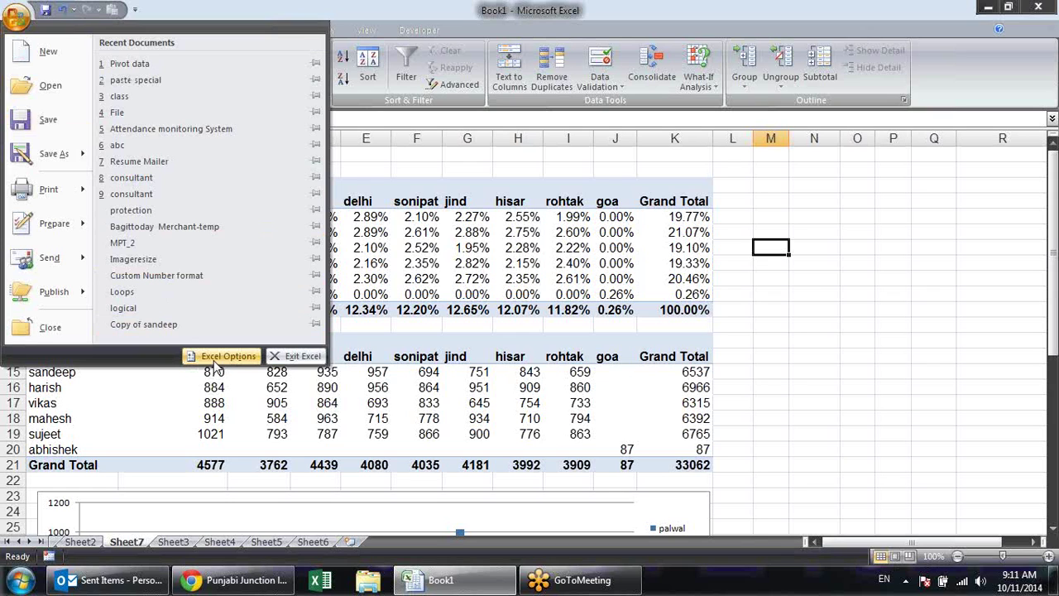
Close the Office menu, reopen it, and close it again
click(796, 290)
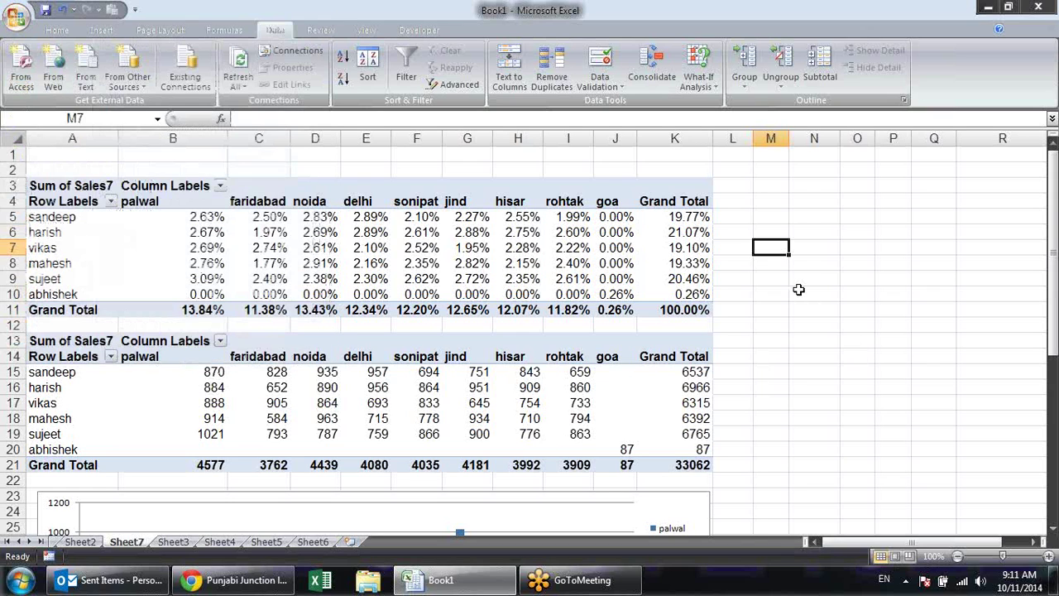
click(12, 10)
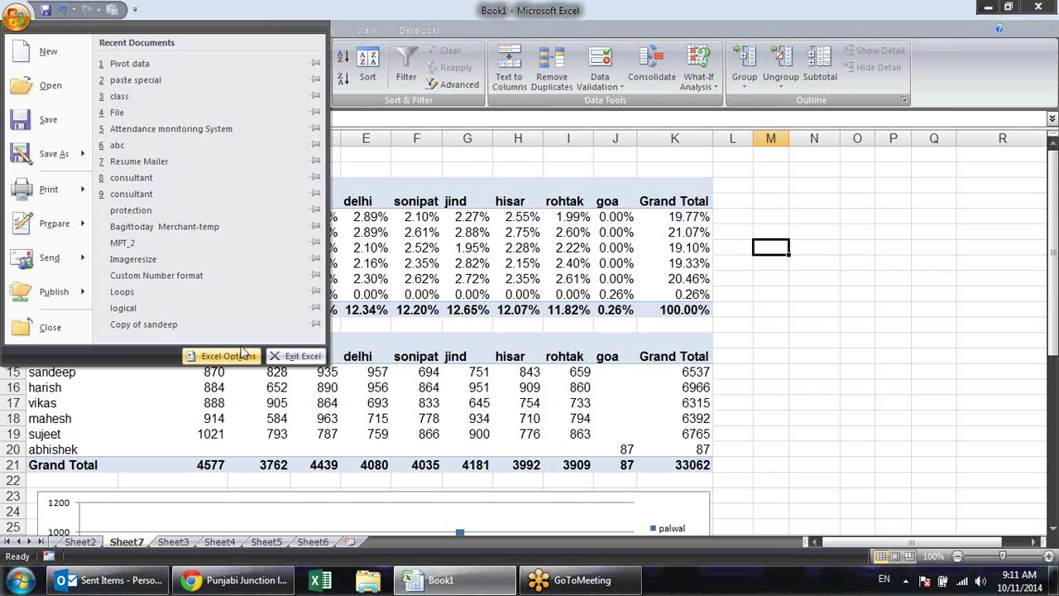
click(811, 340)
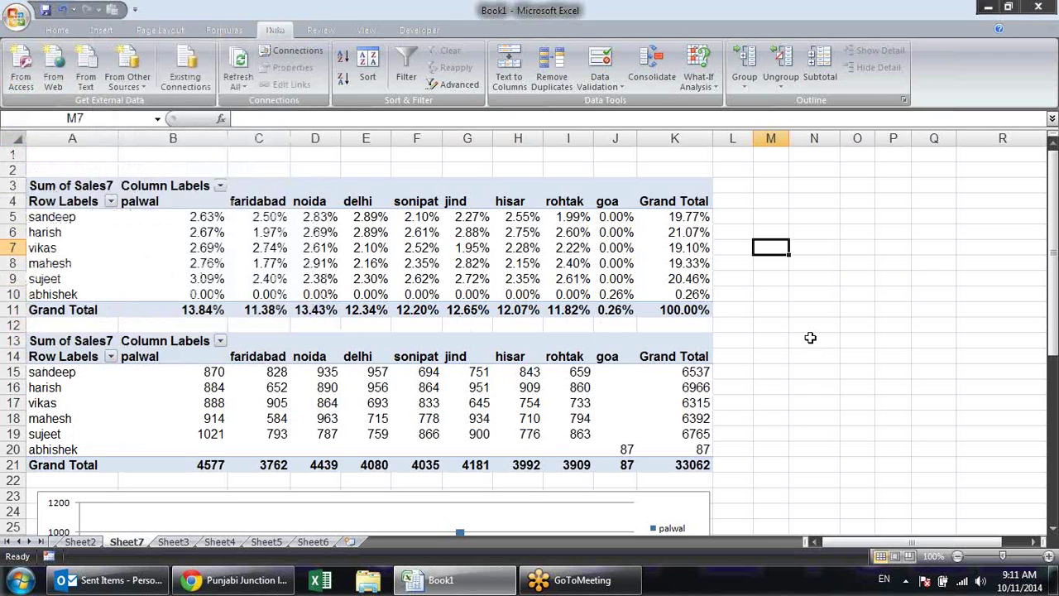
Step through Sheet3, Sheet4 and Sheet5 to Sheet6, then select cell G6
click(173, 544)
click(220, 544)
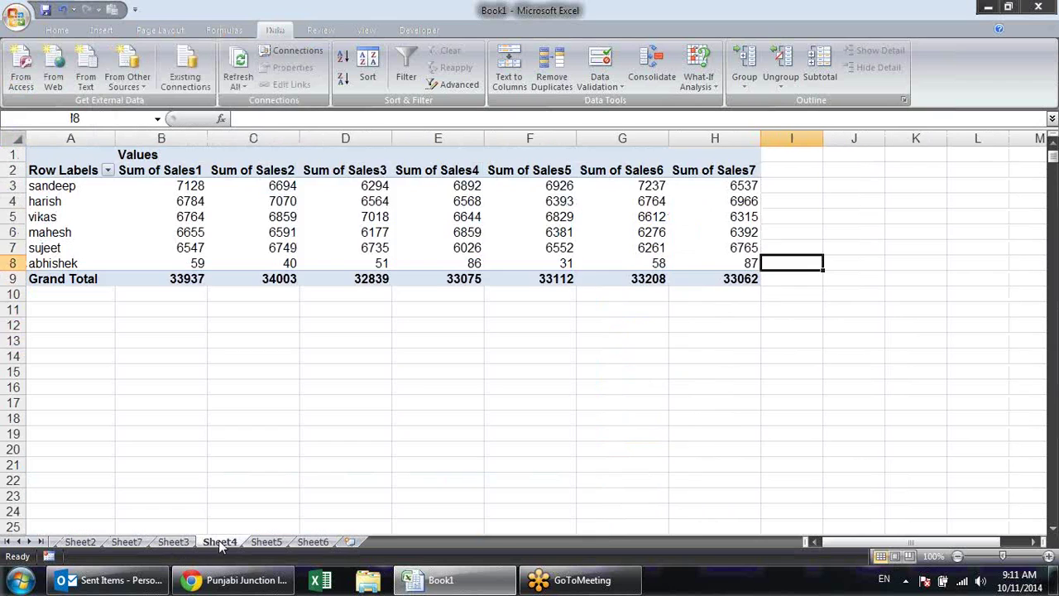
click(254, 546)
click(312, 543)
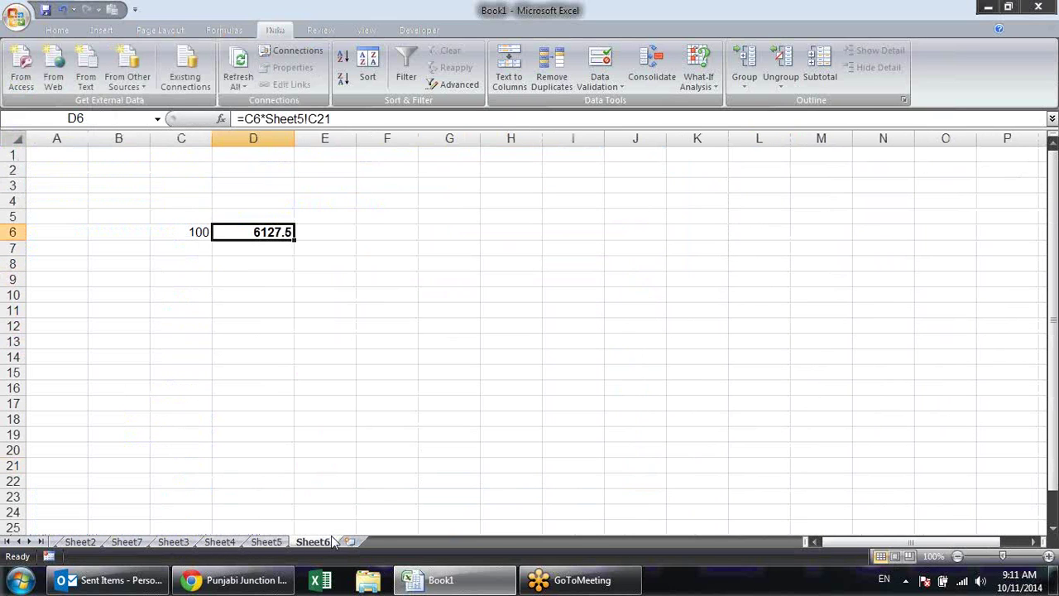
click(432, 237)
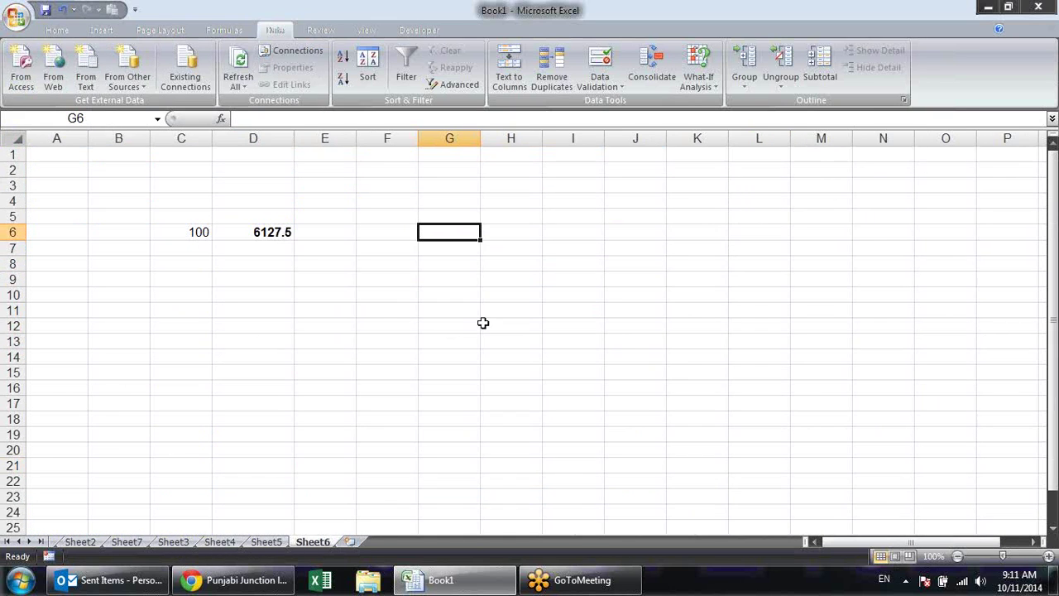
On the Home tab, select G10 then F5 and display the KeyTips
click(57, 31)
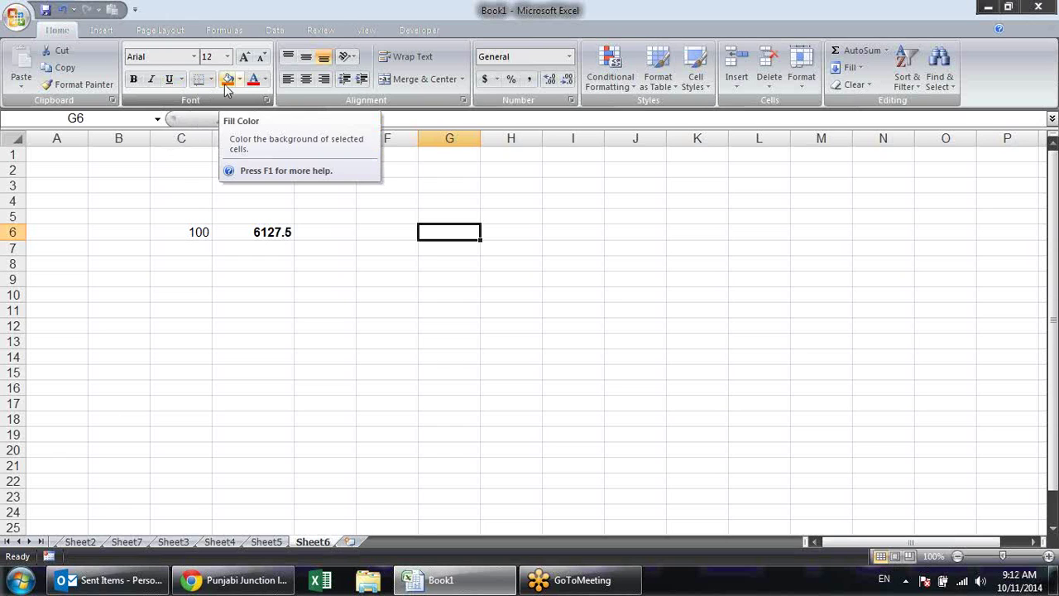
click(439, 295)
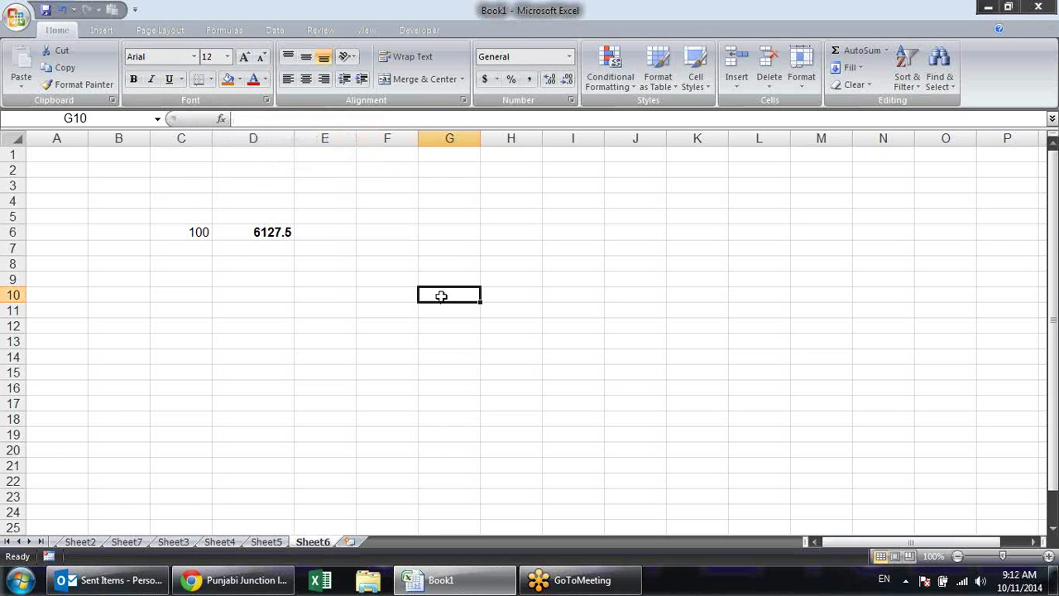
click(414, 218)
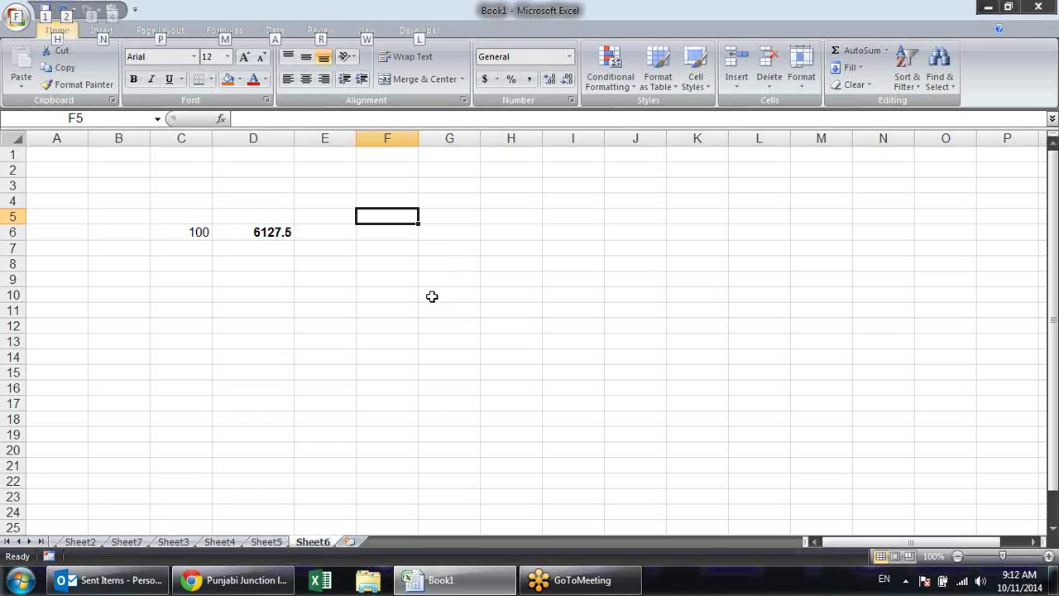
key(alt)
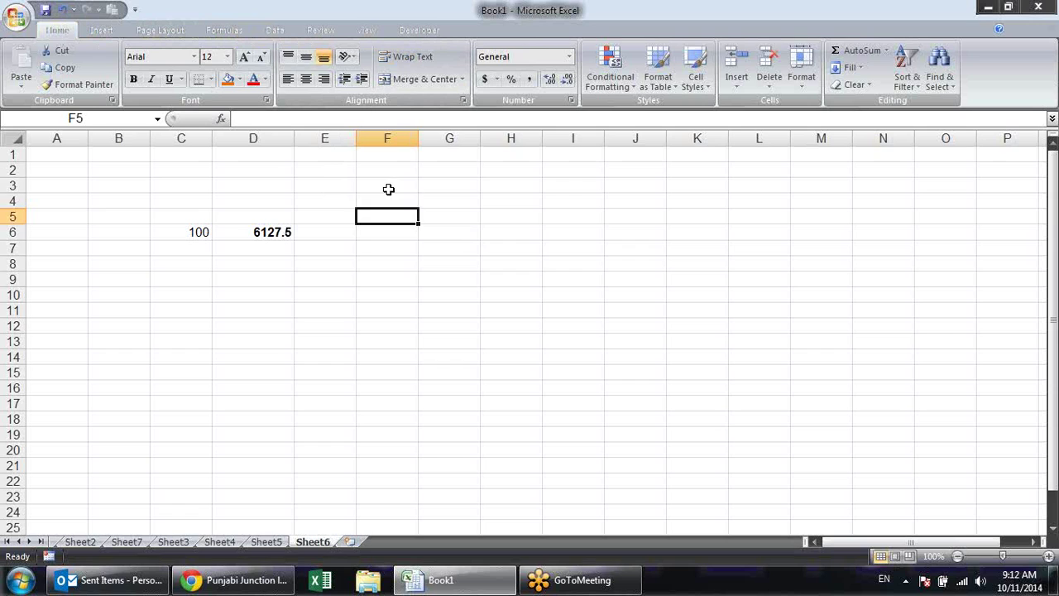
drag(388, 190, 565, 313)
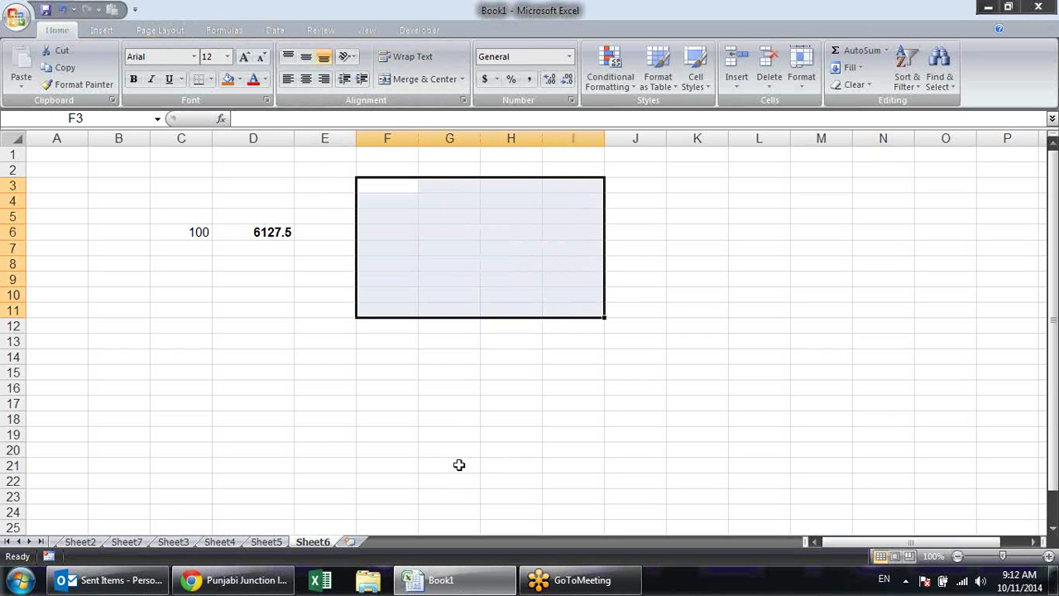
key(alt)
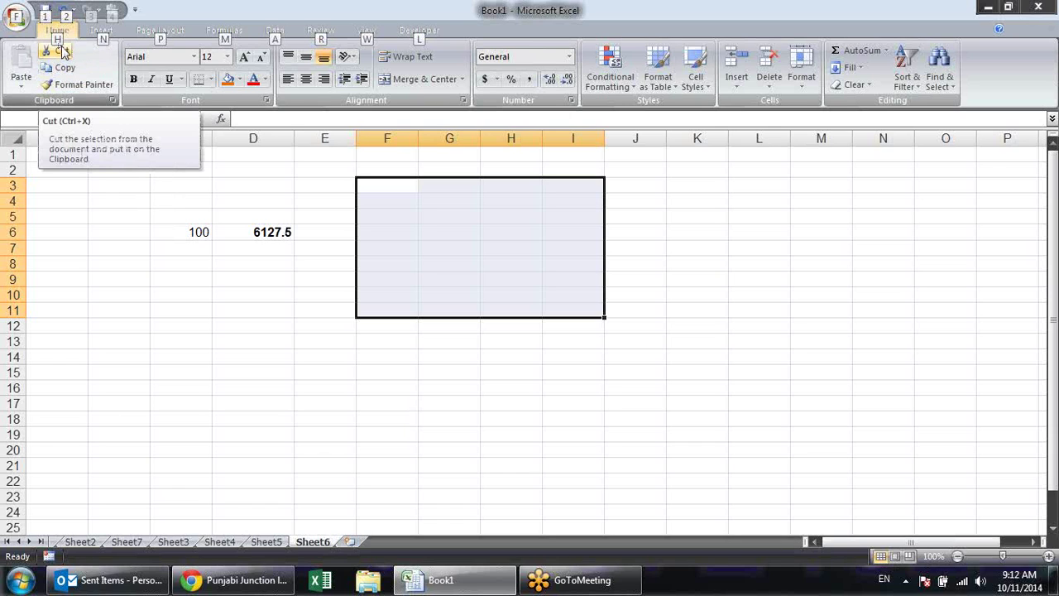
key(h)
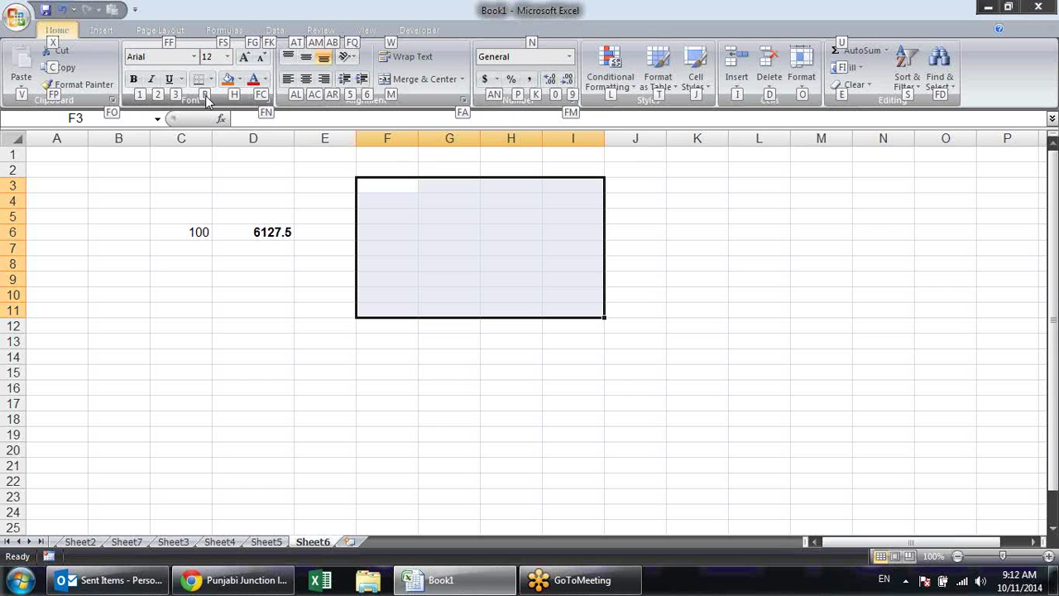
key(b)
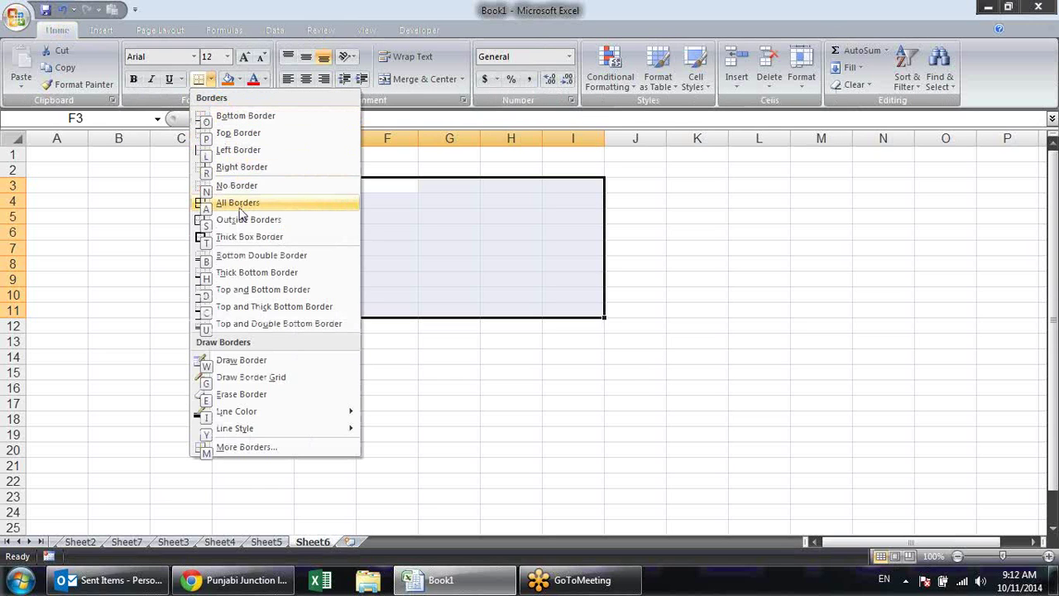
click(203, 209)
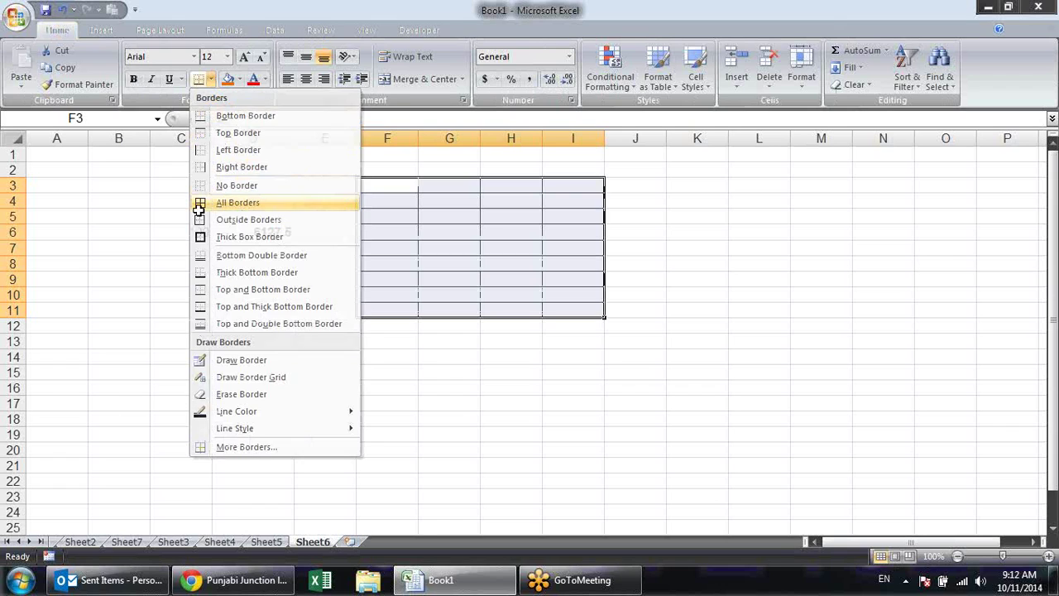
click(263, 292)
drag(161, 278, 282, 385)
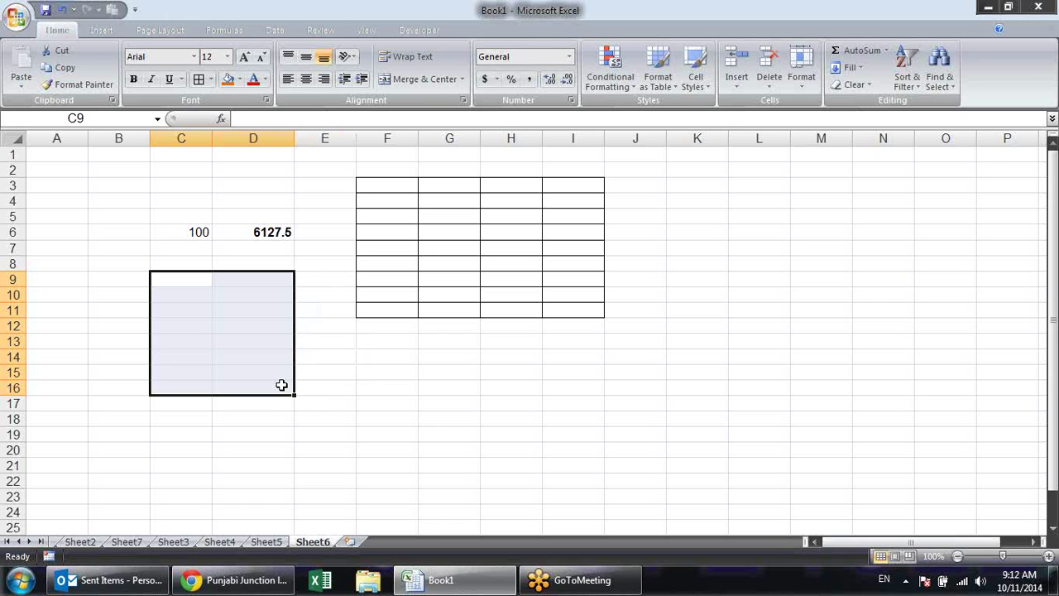
key(alt+h)
key(b)
key(a)
click(323, 375)
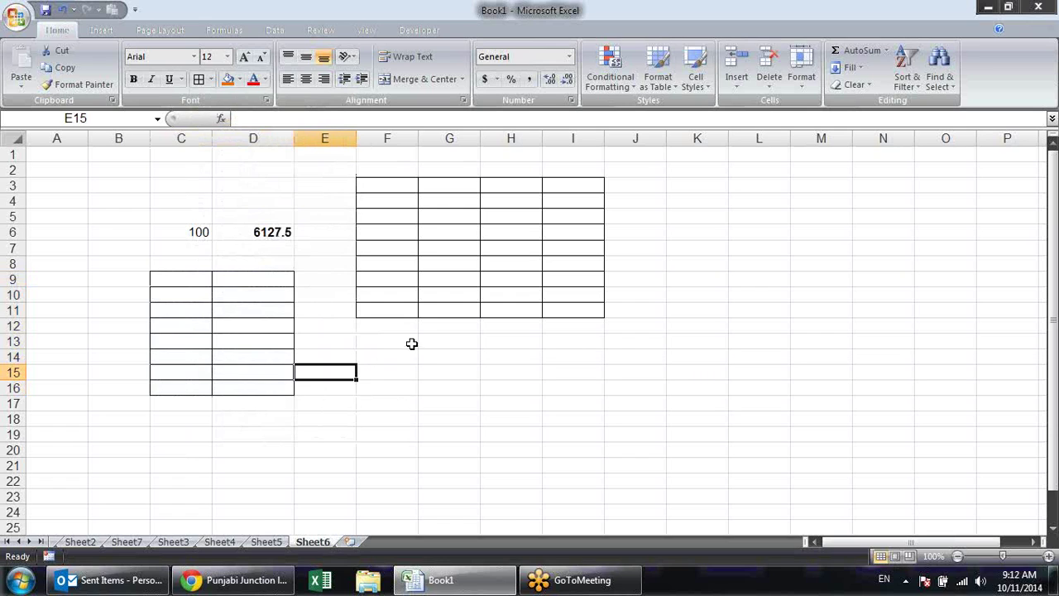
click(709, 278)
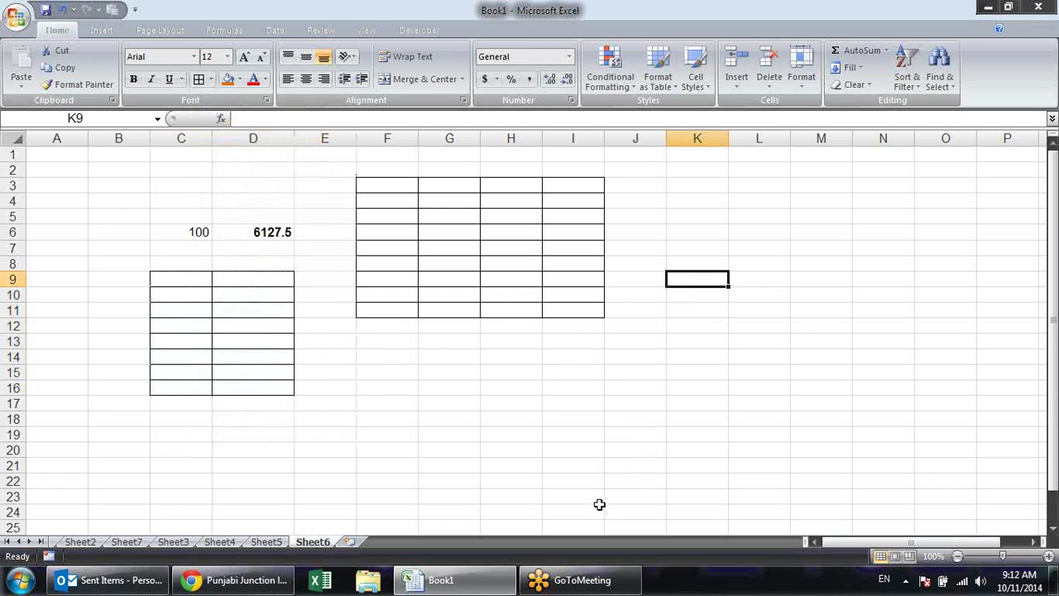
key(alt)
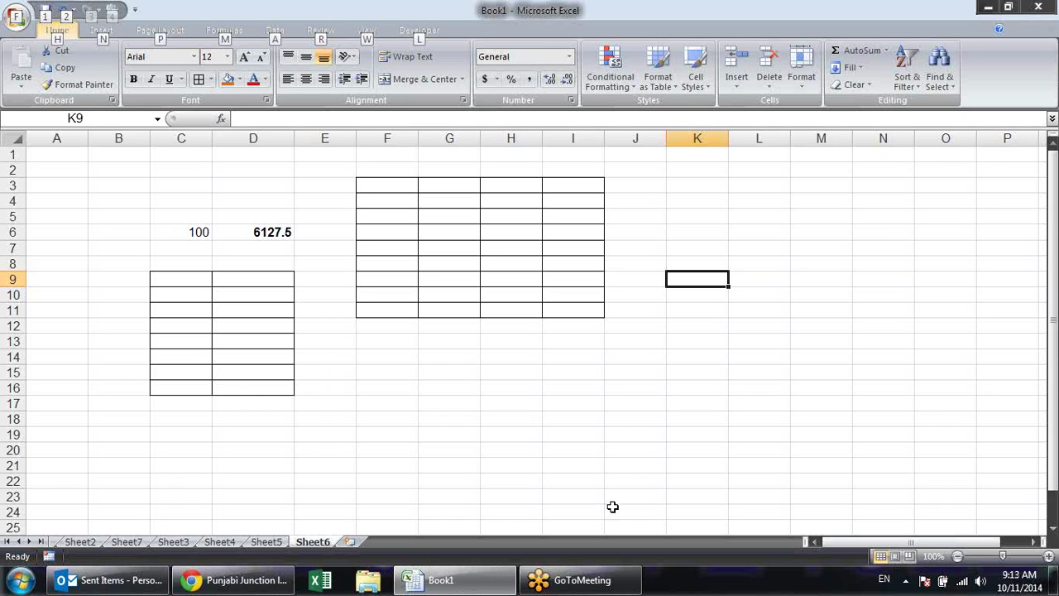
key(Escape)
click(671, 230)
drag(697, 231, 697, 290)
drag(444, 217, 509, 245)
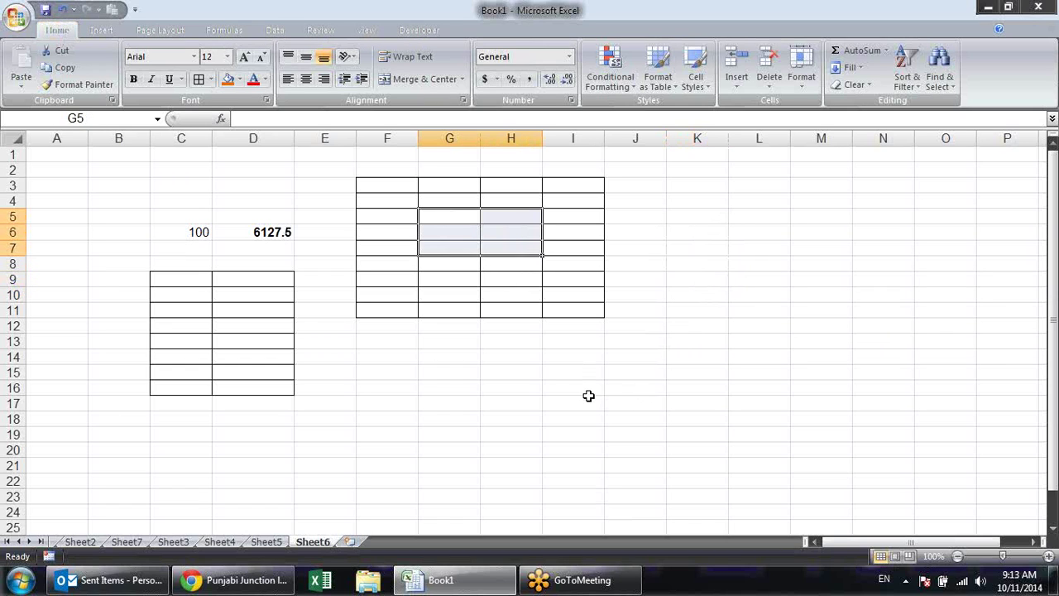
key(alt)
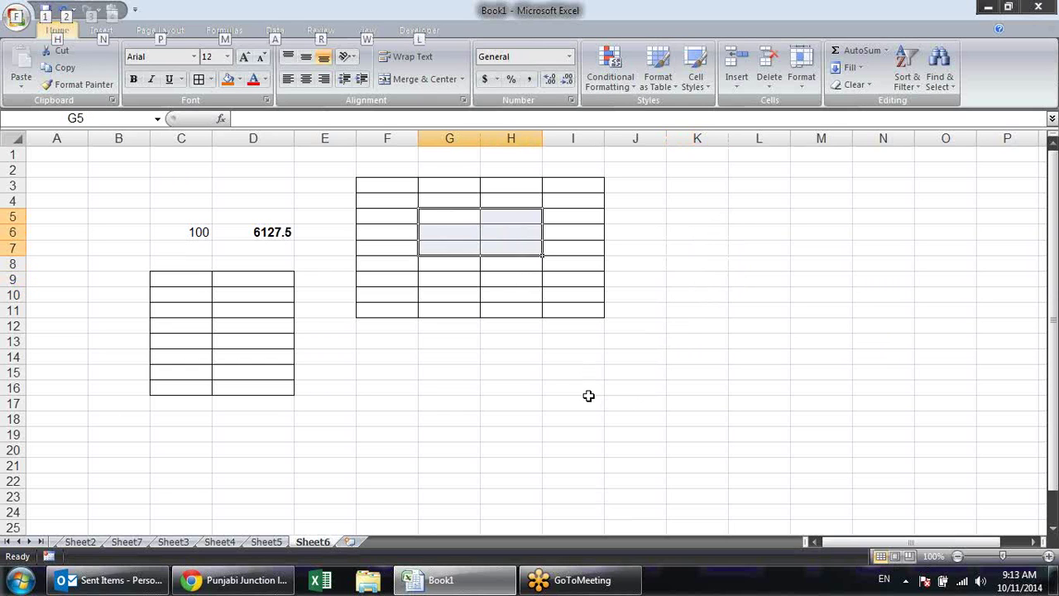
key(h)
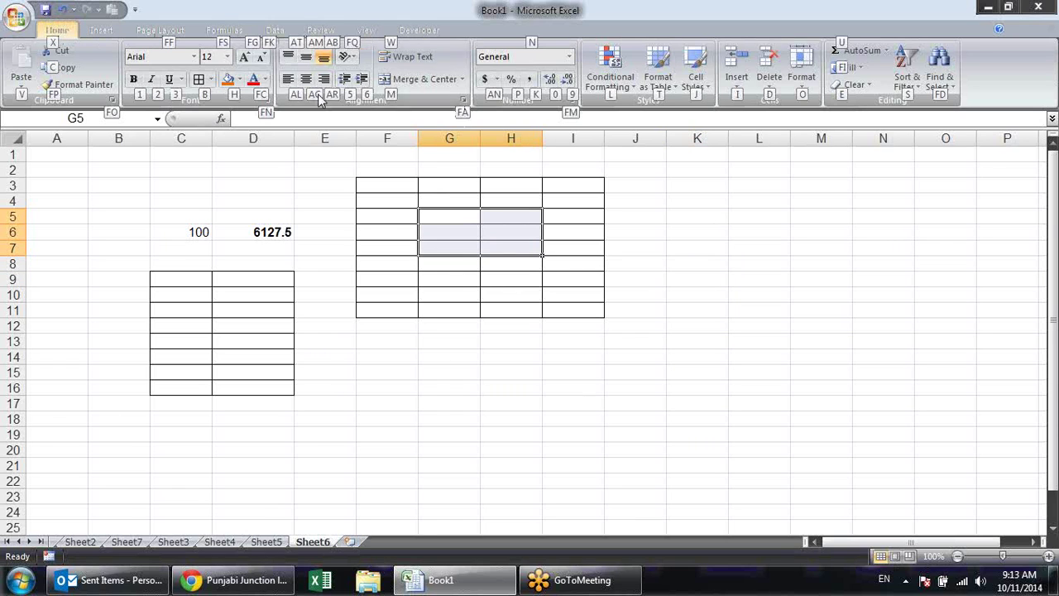
key(m)
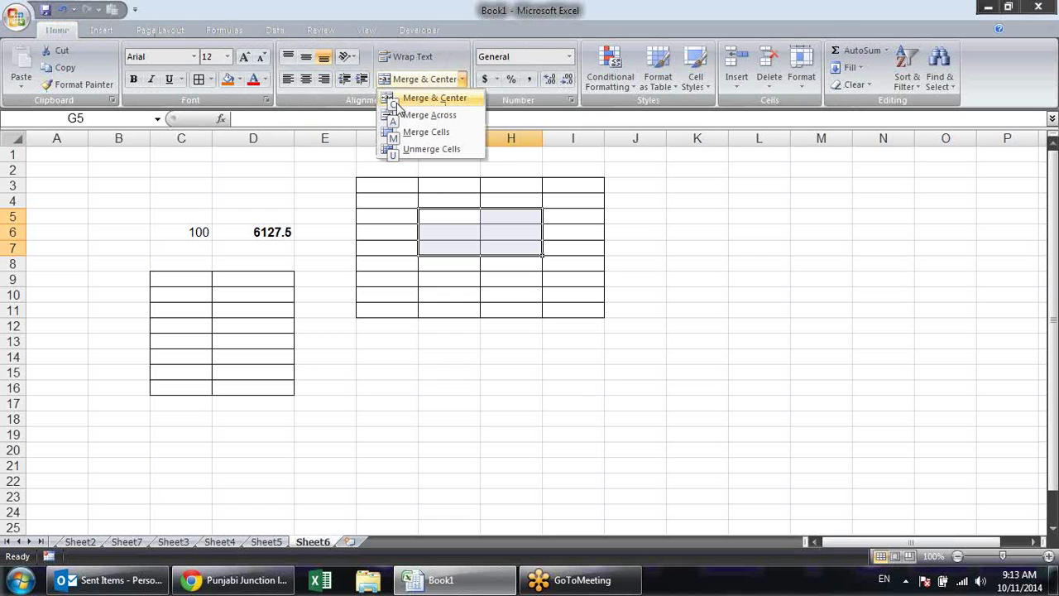
key(c)
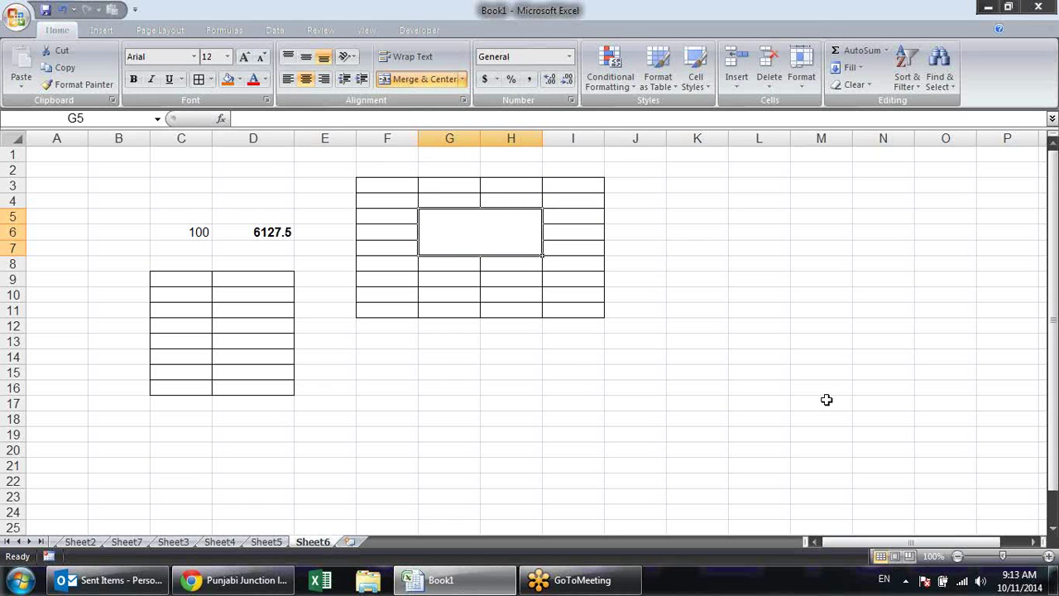
key(alt+h)
key(m)
key(u)
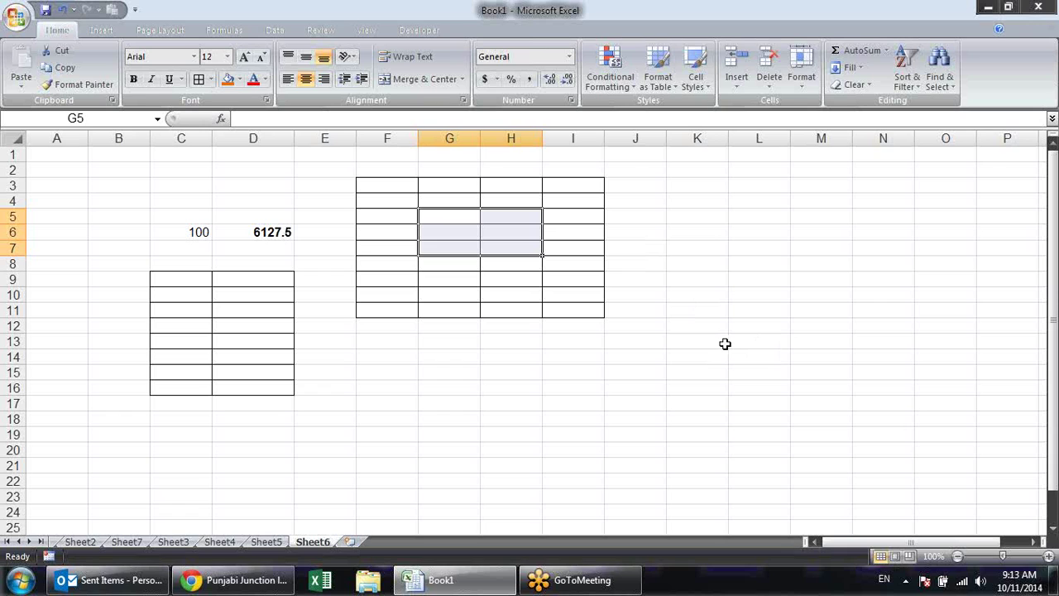
key(alt+h)
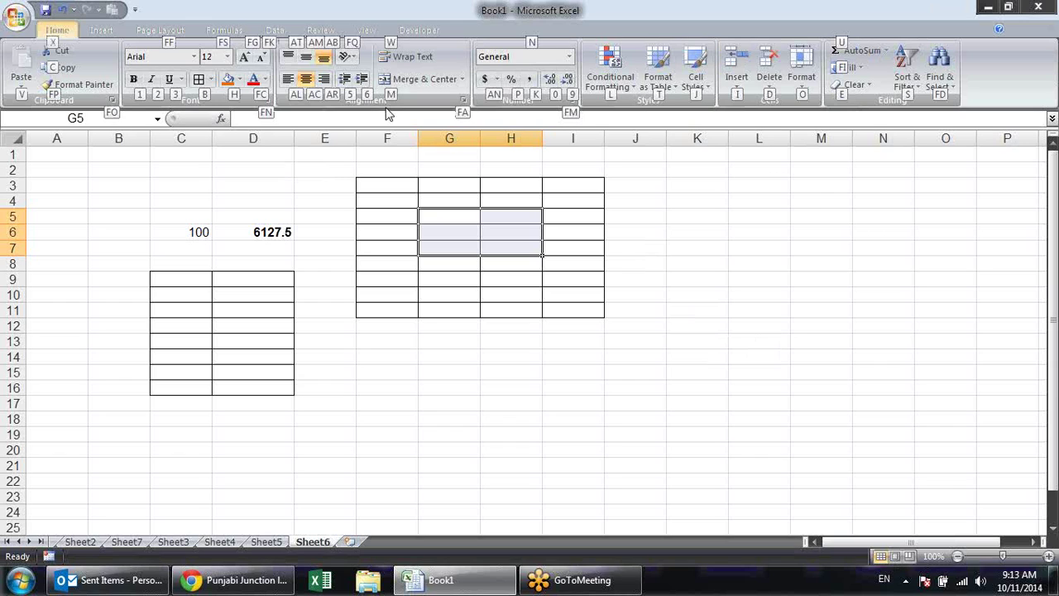
key(Escape)
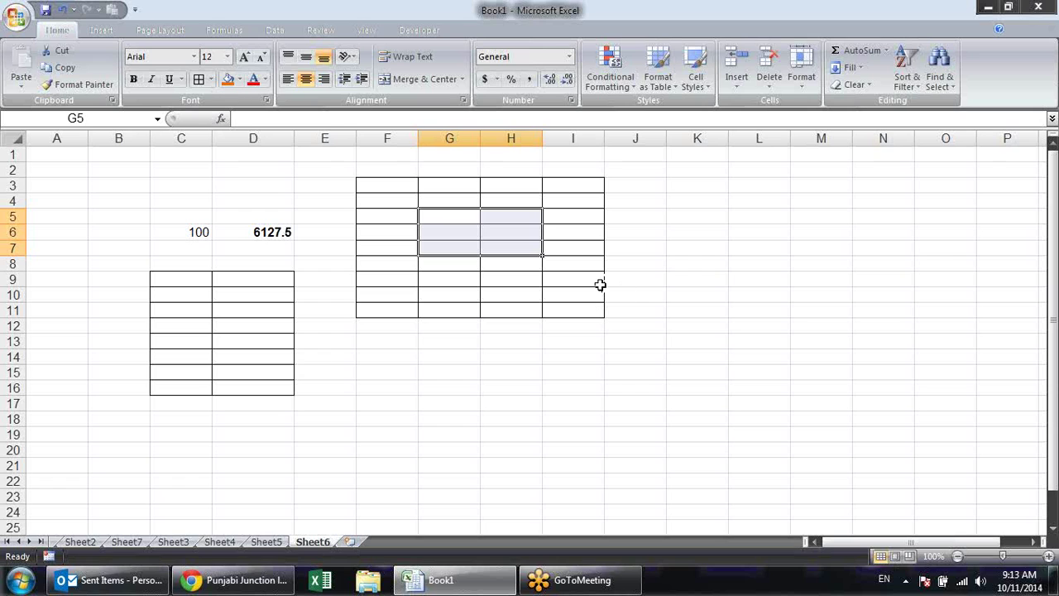
key(alt+h)
key(m)
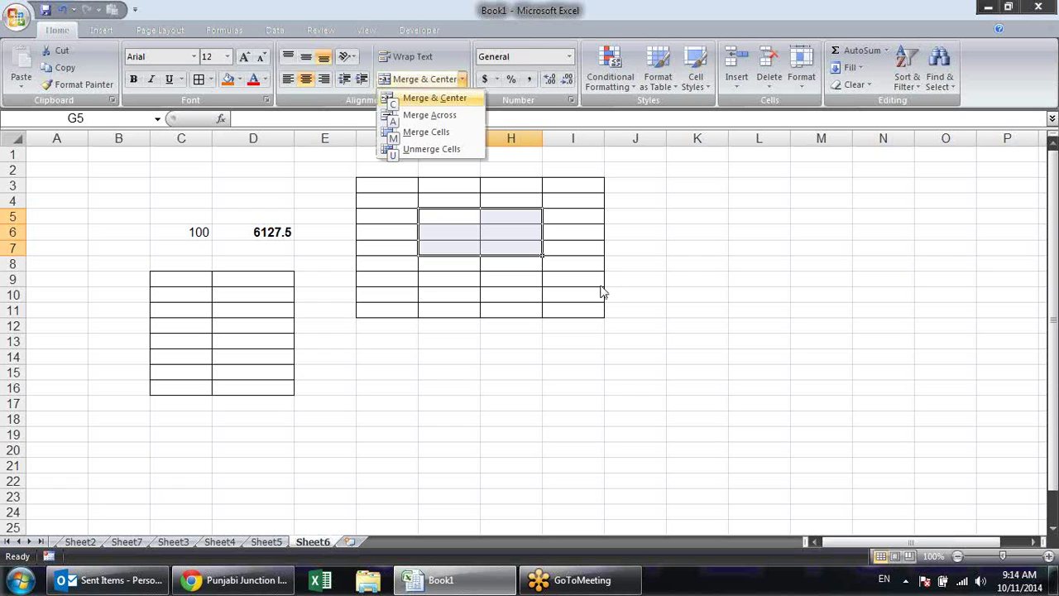
key(c)
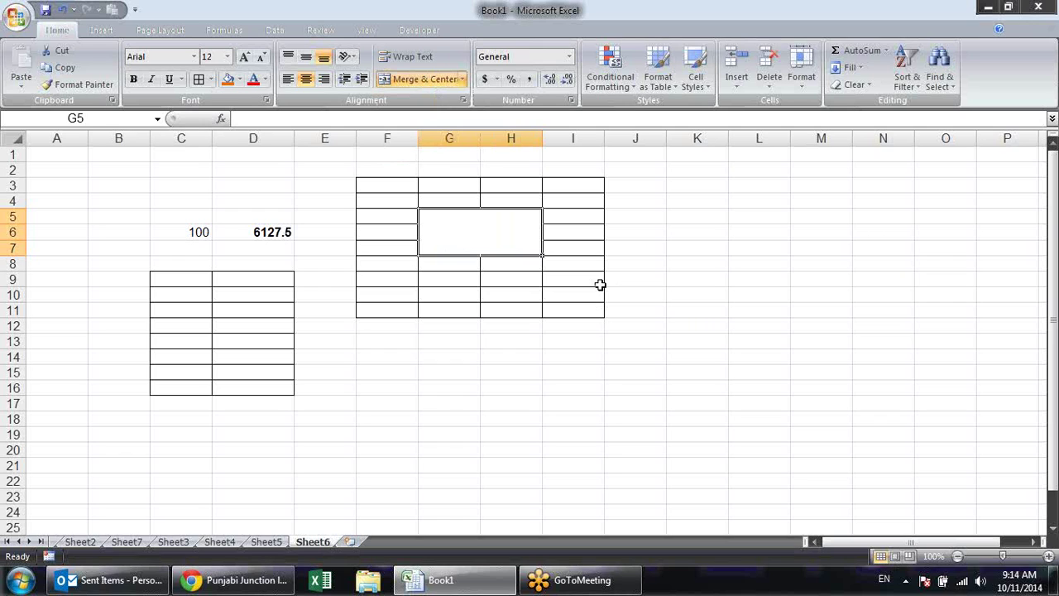
key(alt)
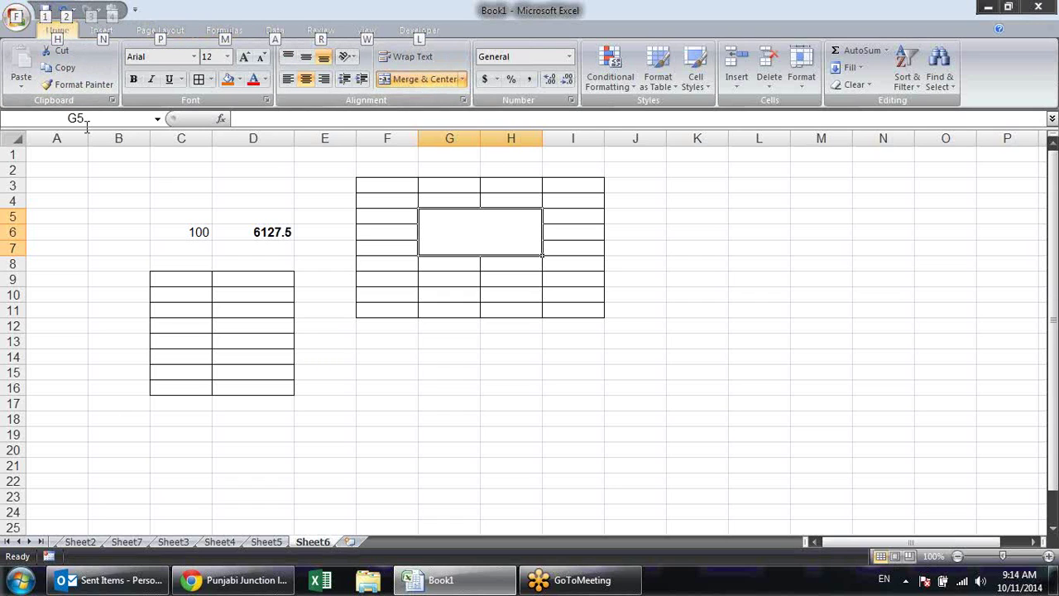
key(h)
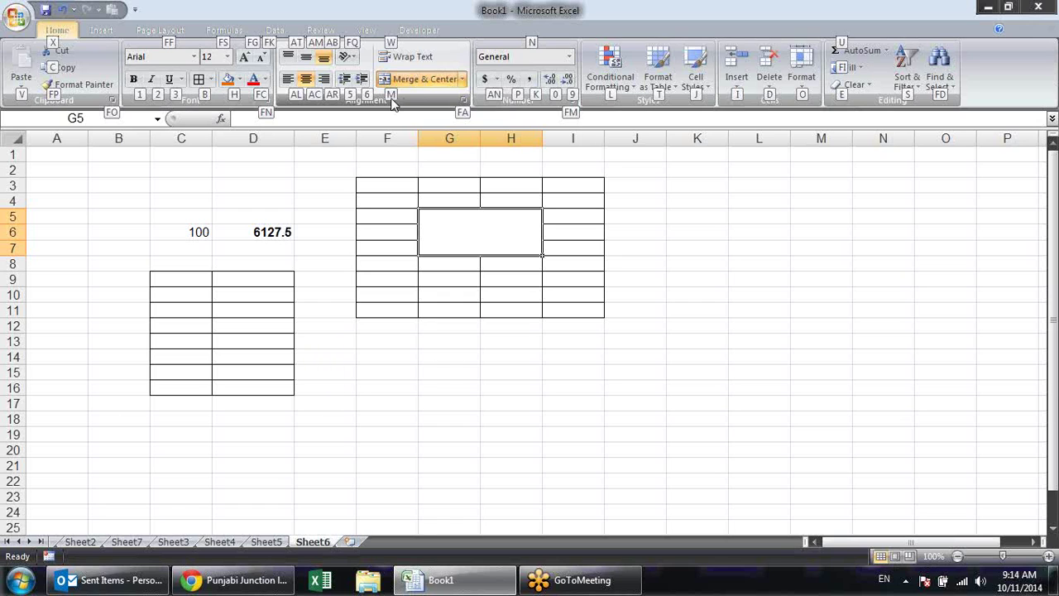
key(m)
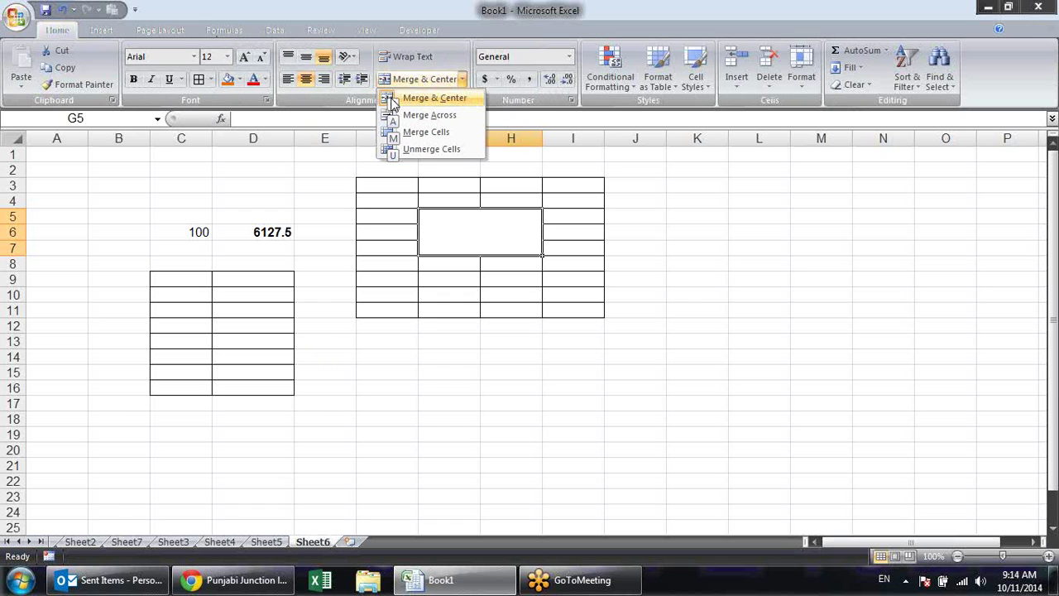
click(445, 150)
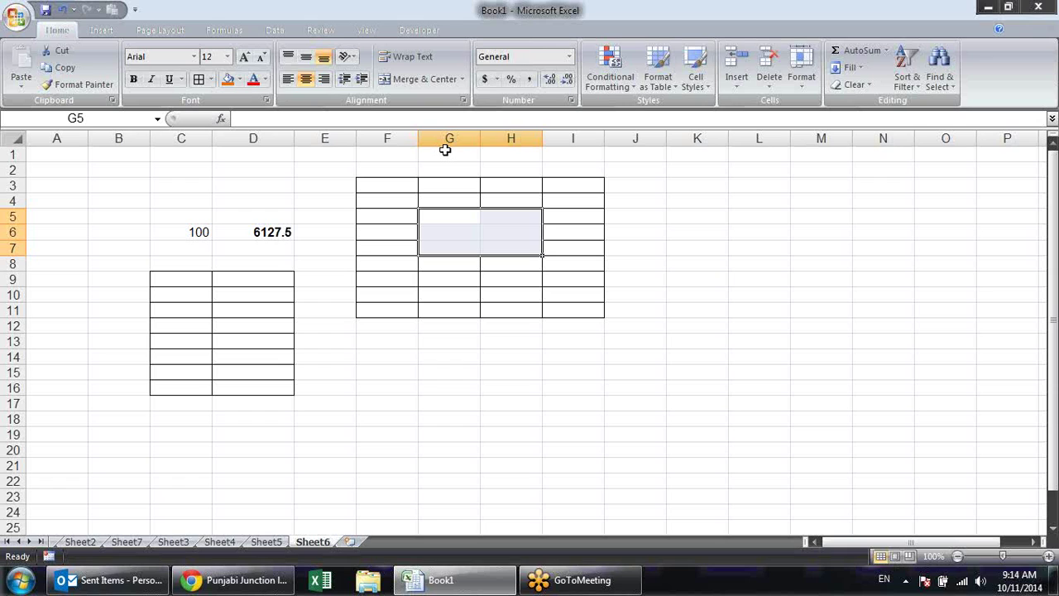
key(alt+h)
key(m)
key(c)
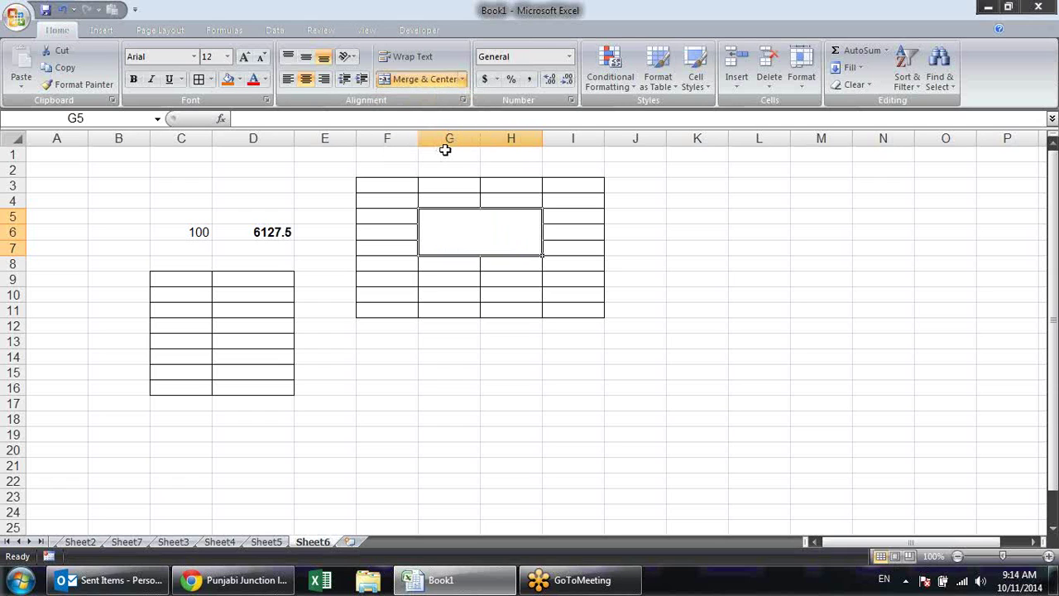
key(alt+h)
key(m)
key(u)
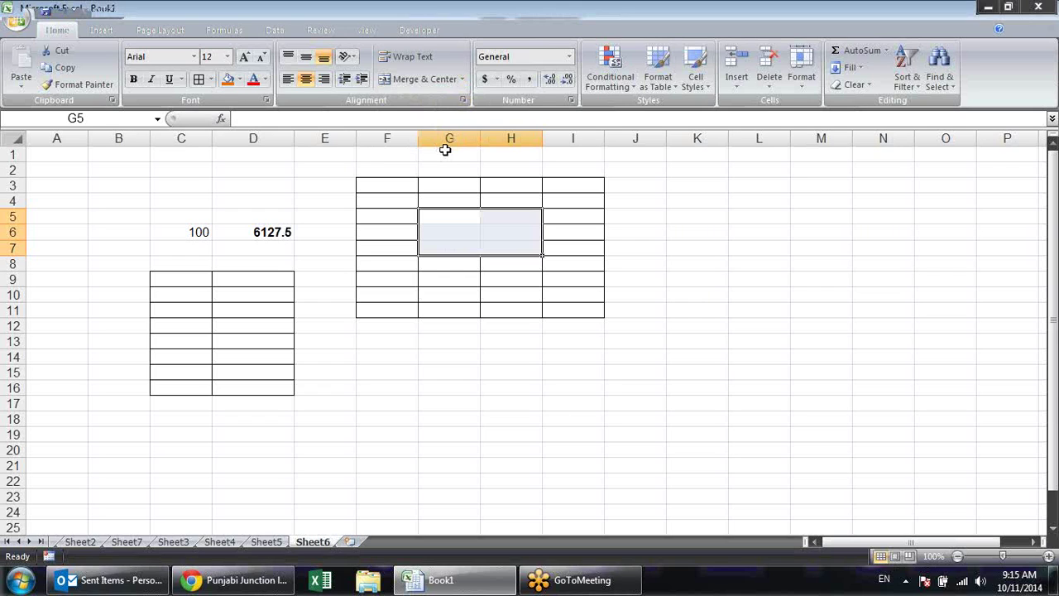
Open Print Preview of Sheet6 using the Alt, F, W, V shortcut
key(alt)
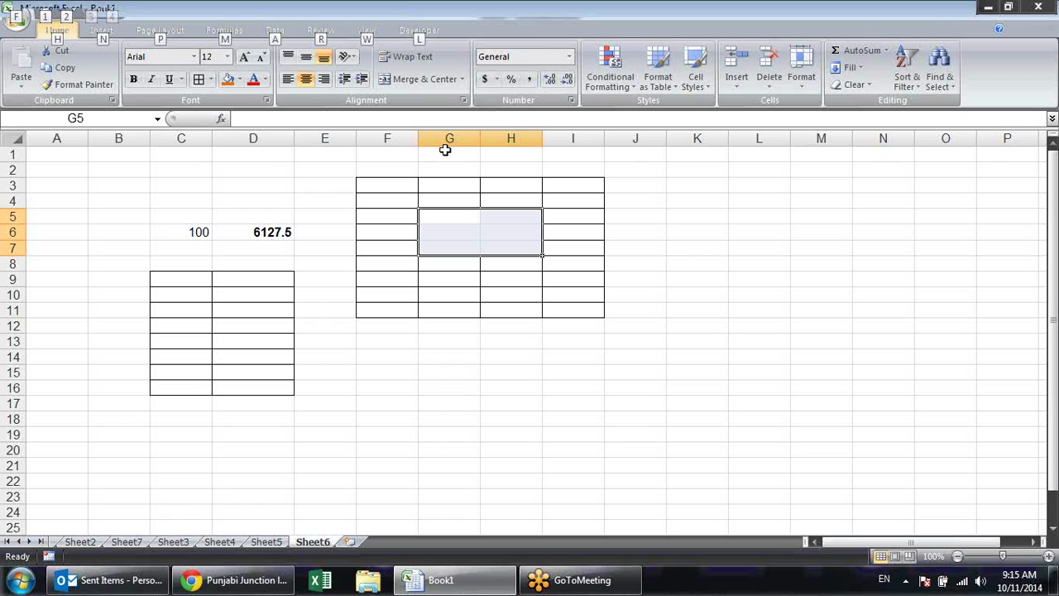
key(f)
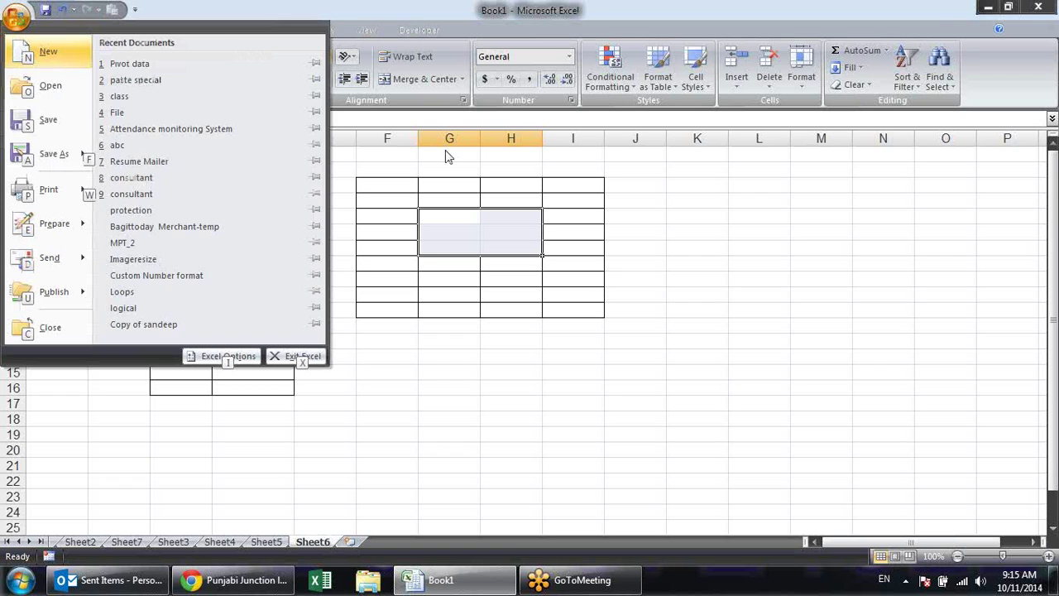
key(w)
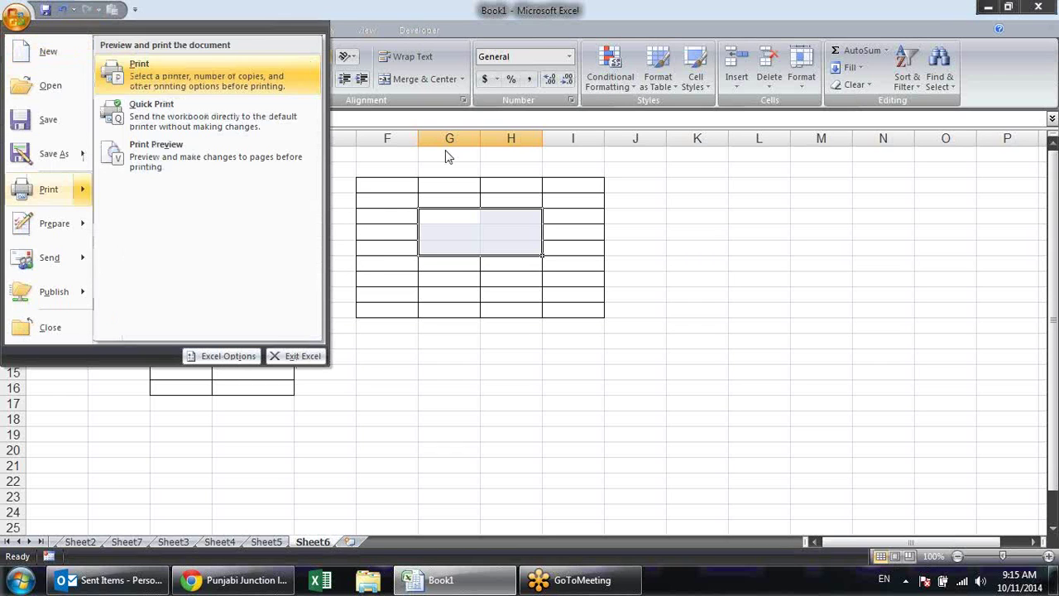
key(v)
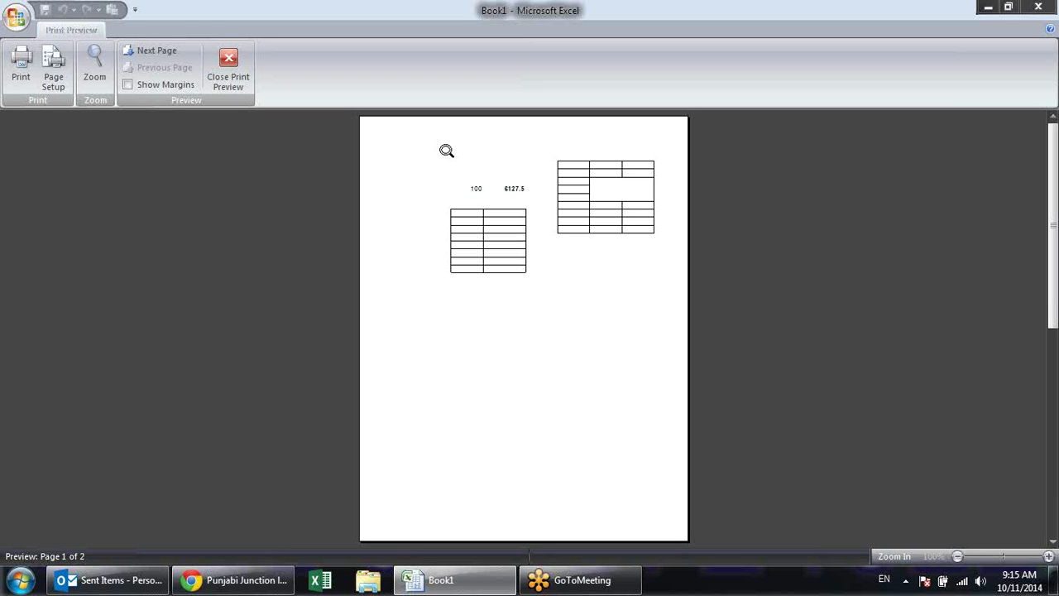
Close the preview and select a new block of cells starting at G5
key(Escape)
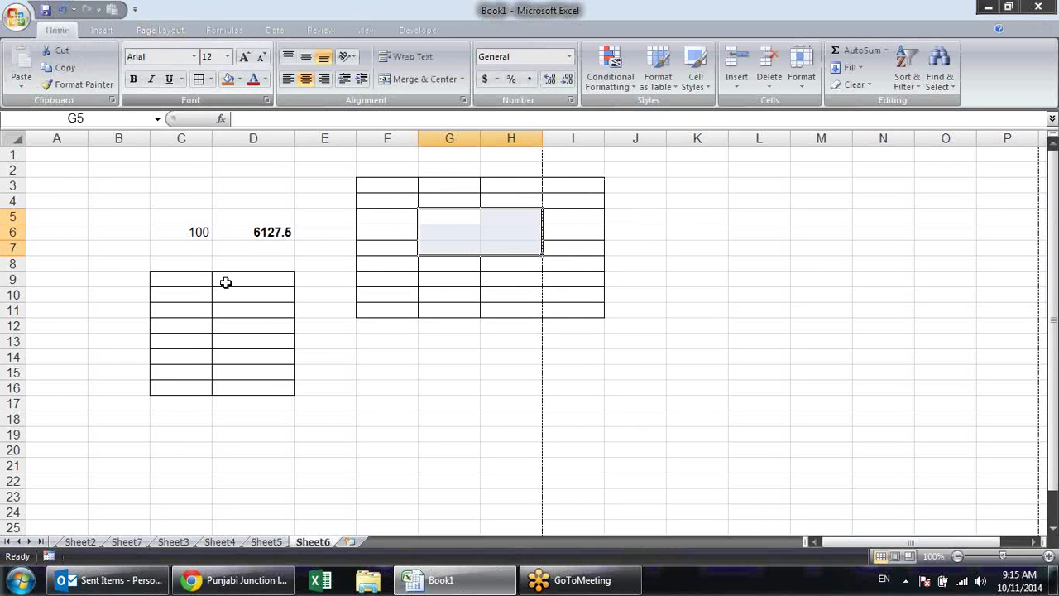
click(485, 339)
mouse_move(435, 211)
mouse_down()
mouse_move(565, 249)
mouse_move(533, 262)
mouse_up()
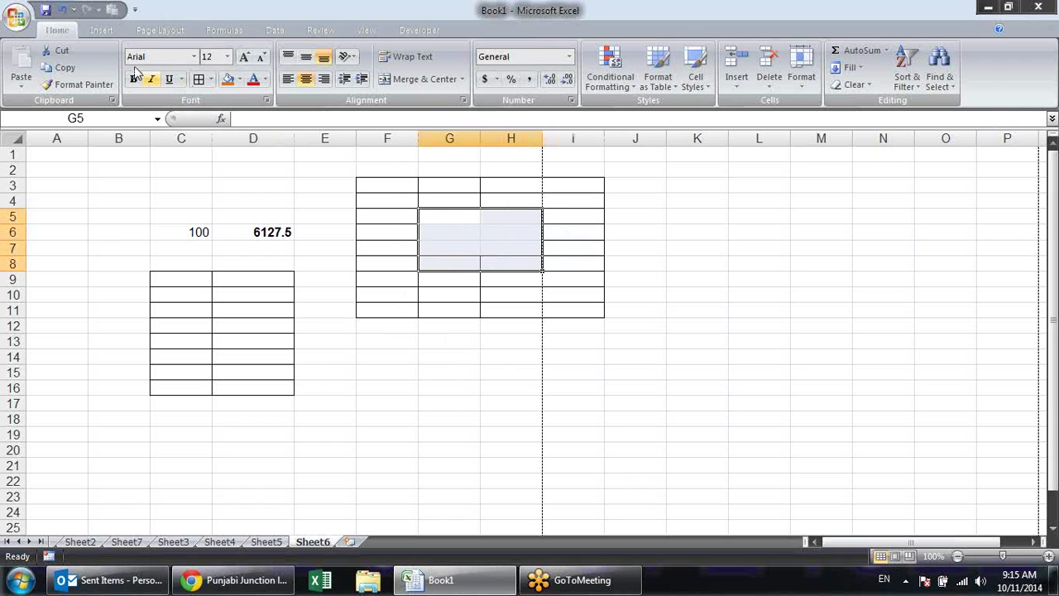
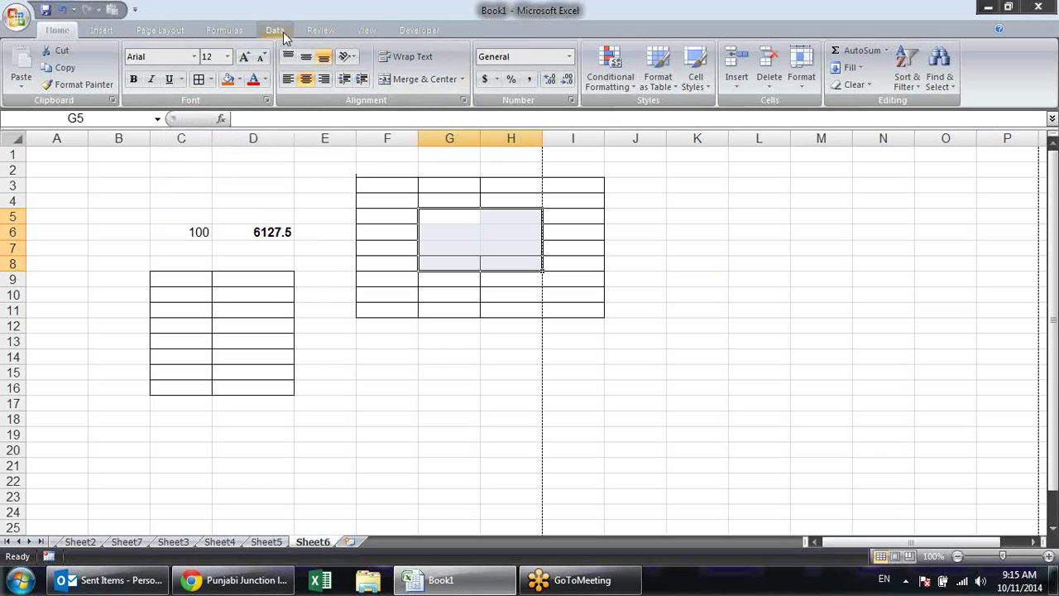
Fill every cell of F3:I11 with 1 using Ctrl+Enter
drag(384, 188, 563, 308)
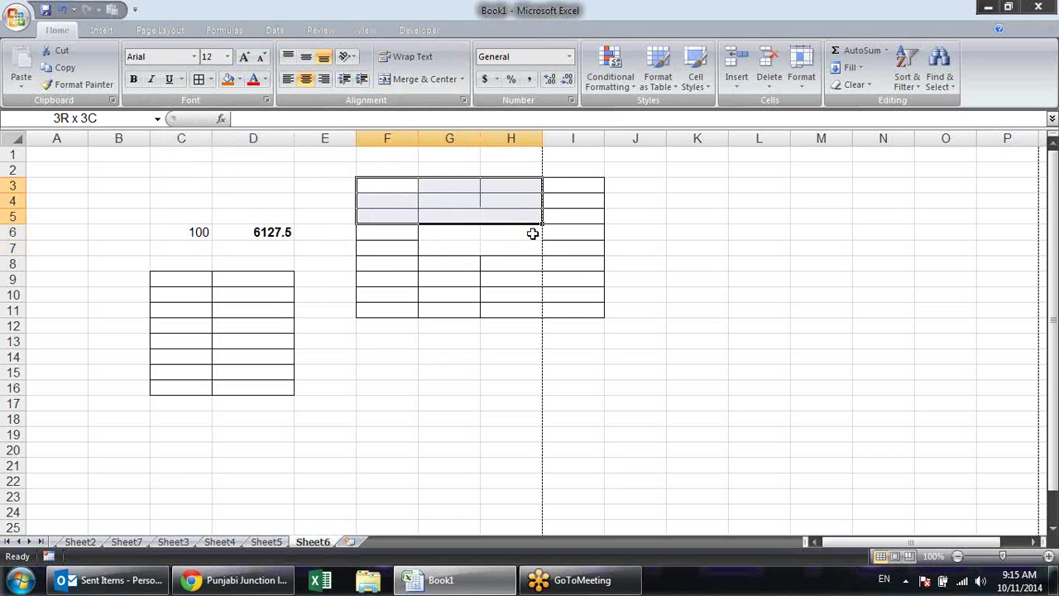
text(1)
key(ctrl+Return)
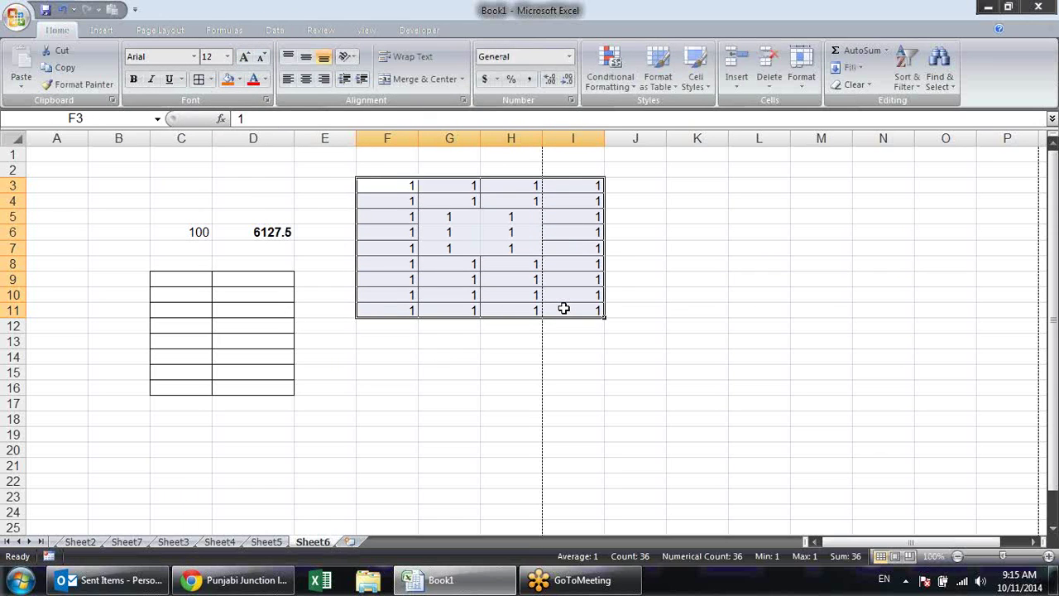
Click I5, then select the grid's top row F3:I3
click(392, 187)
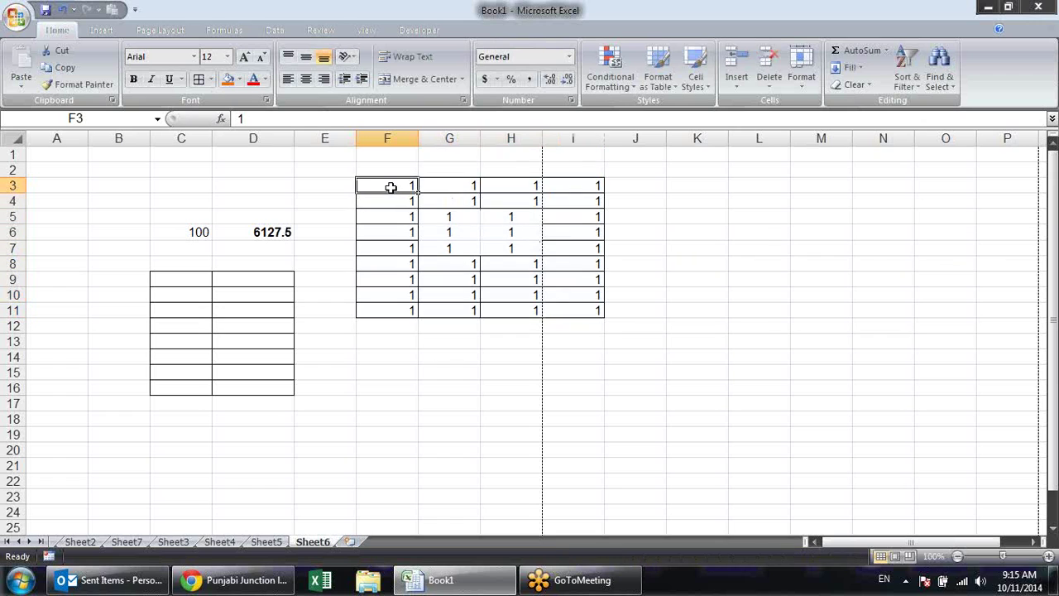
click(580, 221)
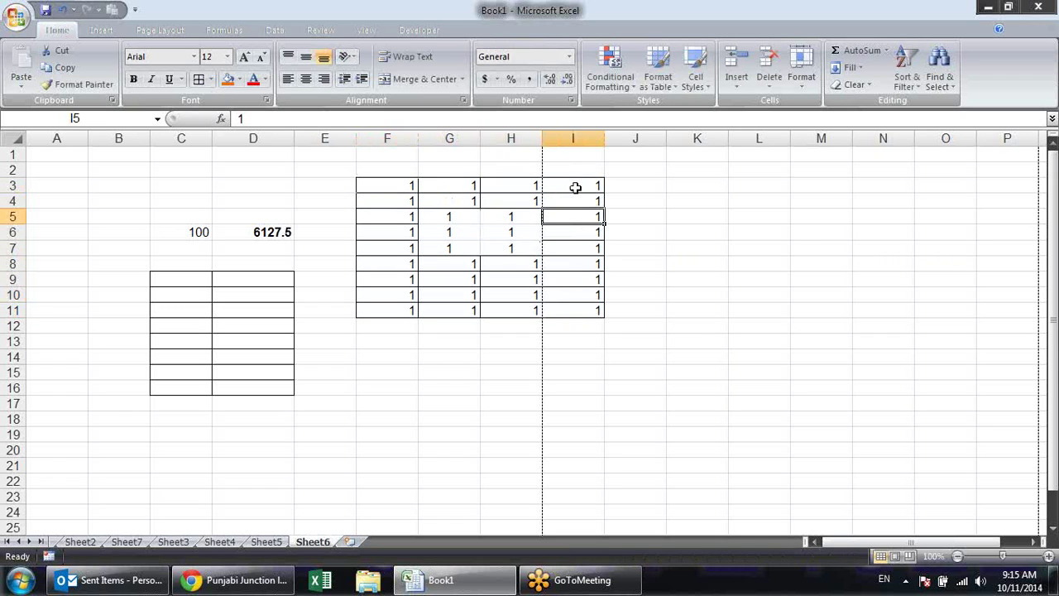
drag(574, 187, 397, 188)
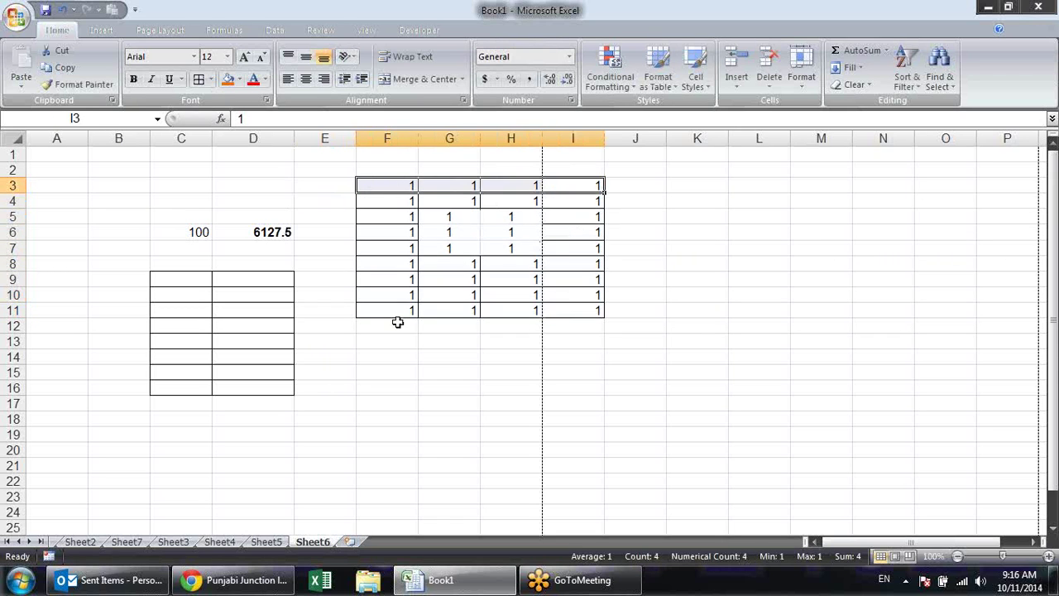
Add filter dropdowns to the grid's row 3 with Alt, A, T, then return to Home
key(alt)
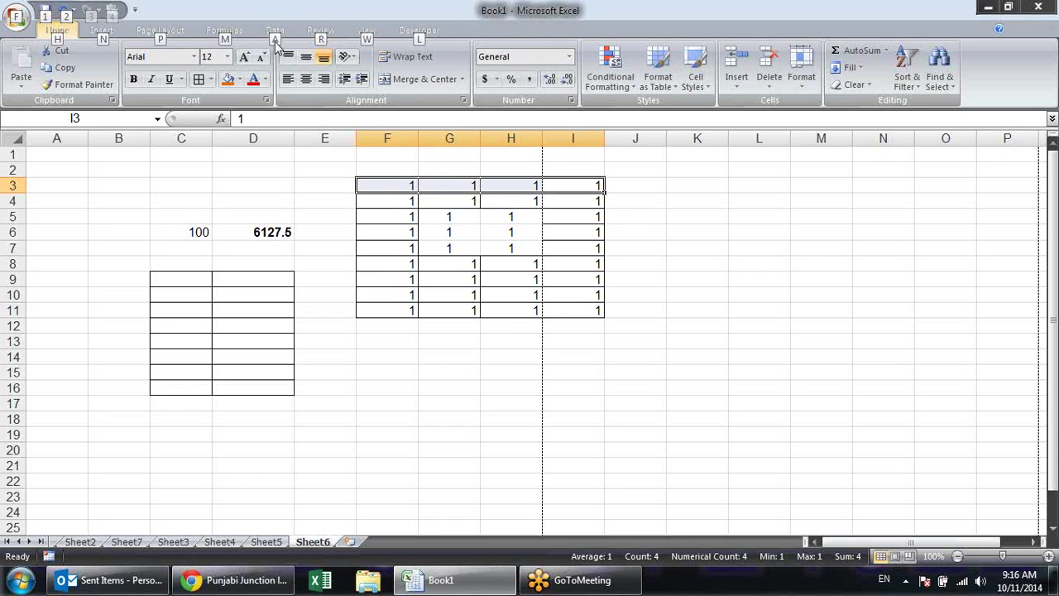
key(a)
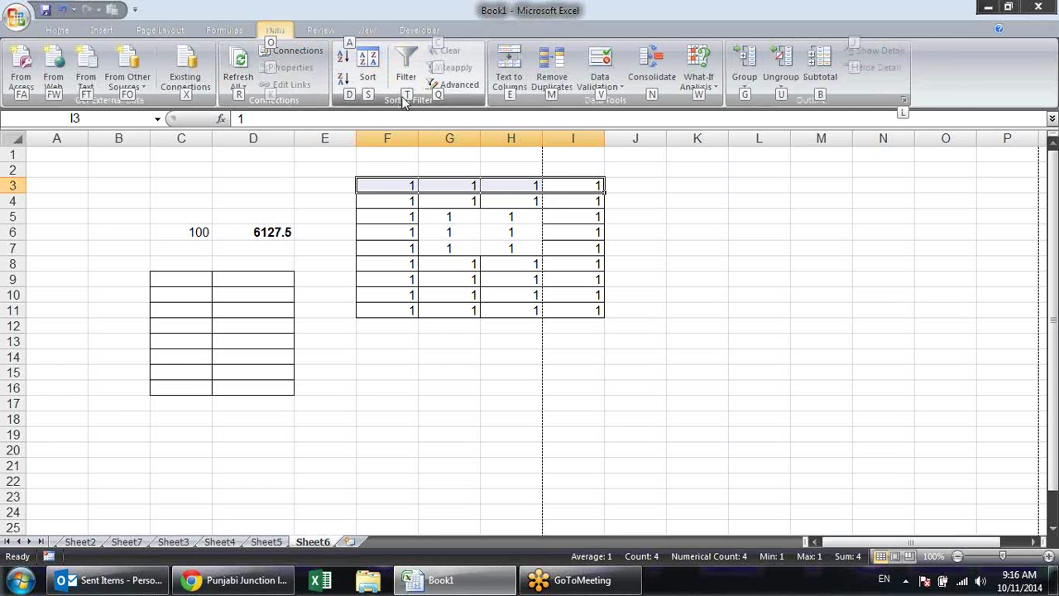
key(t)
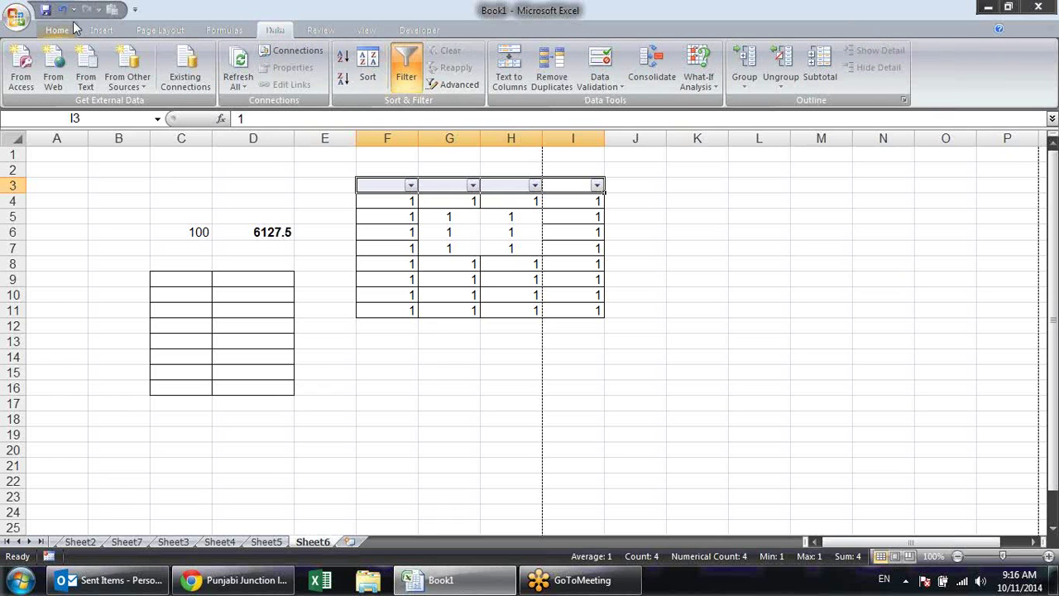
click(74, 27)
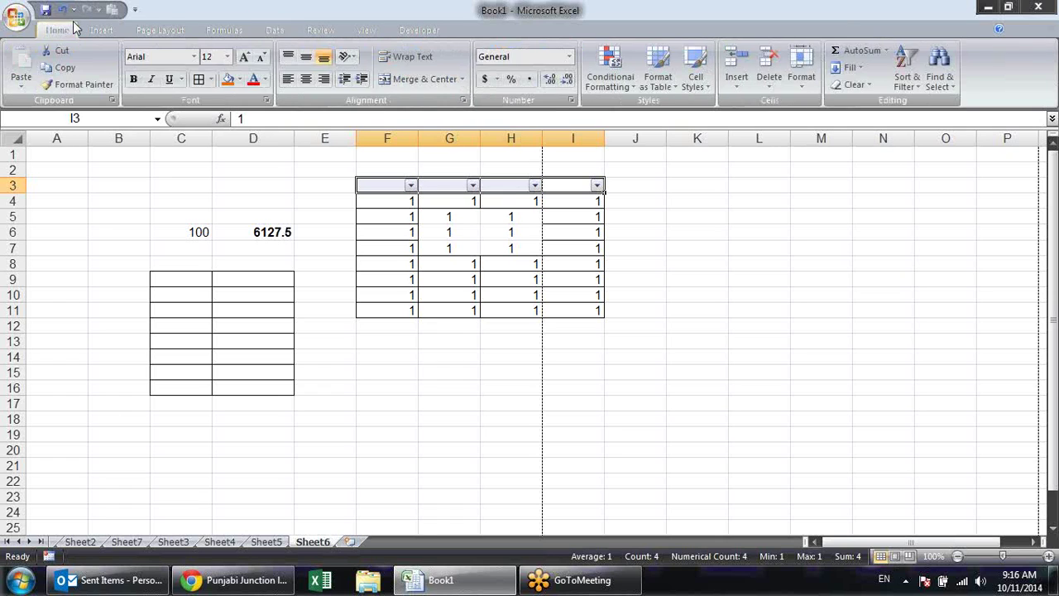
click(914, 83)
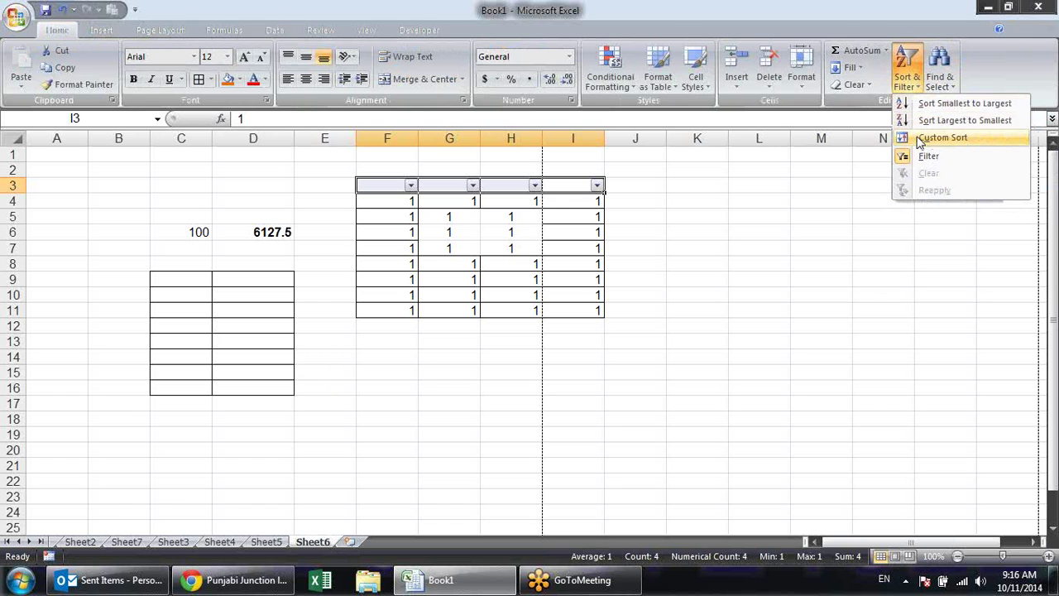
mouse_move(943, 138)
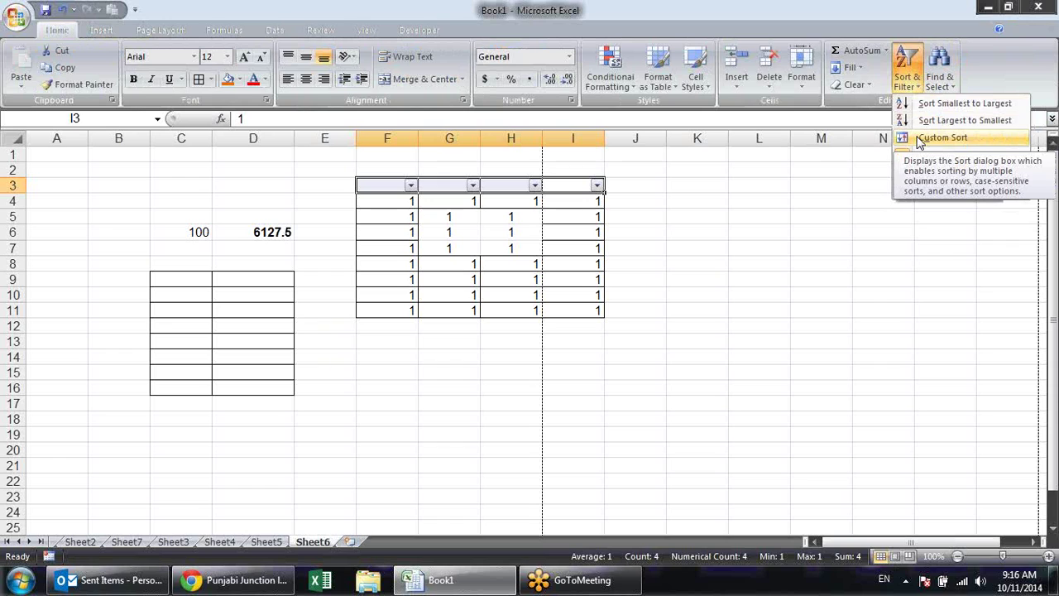
click(719, 218)
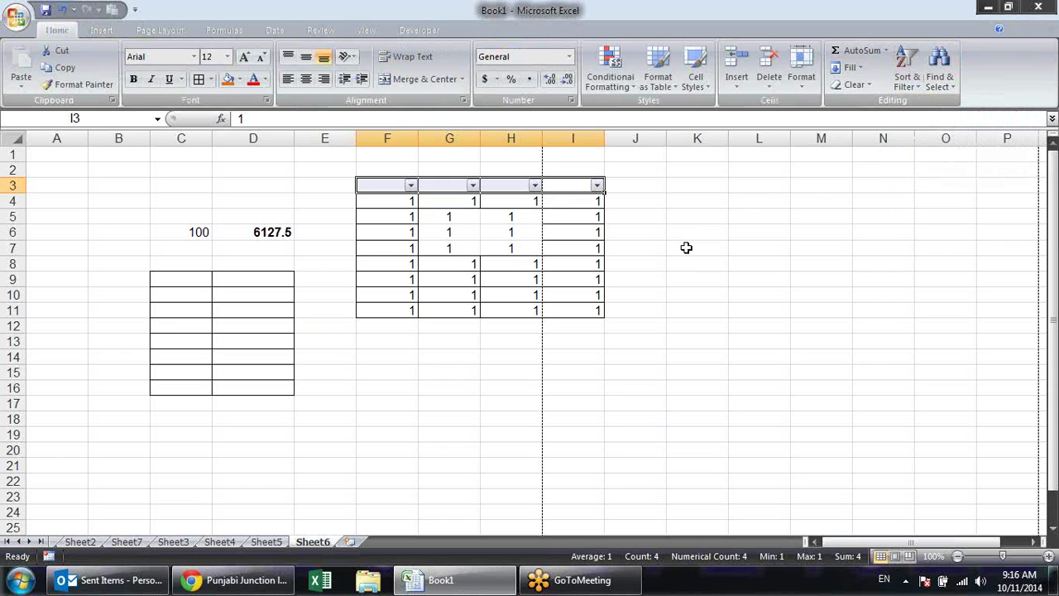
key(alt)
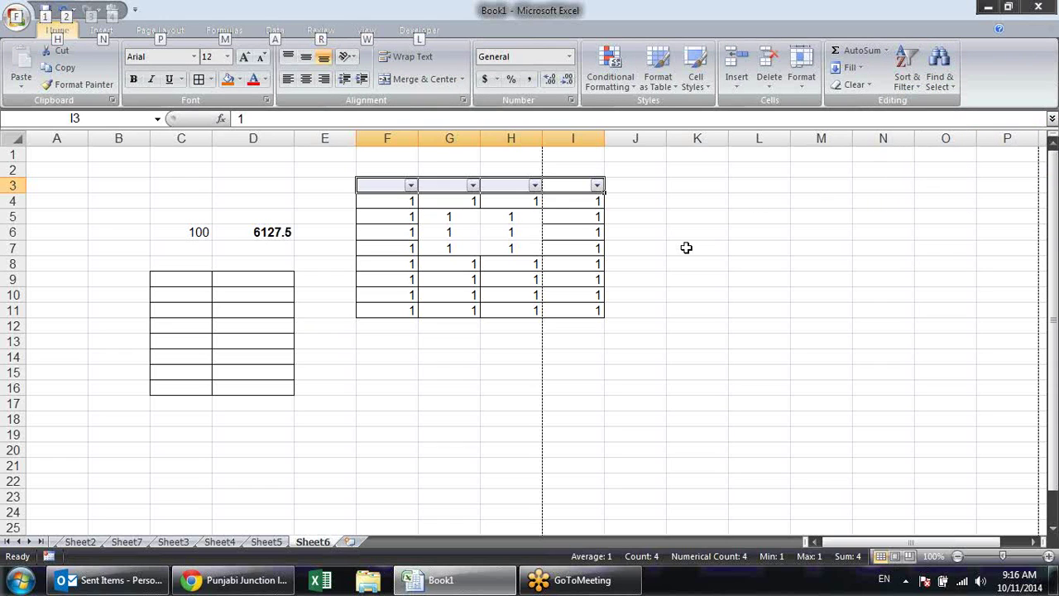
key(h)
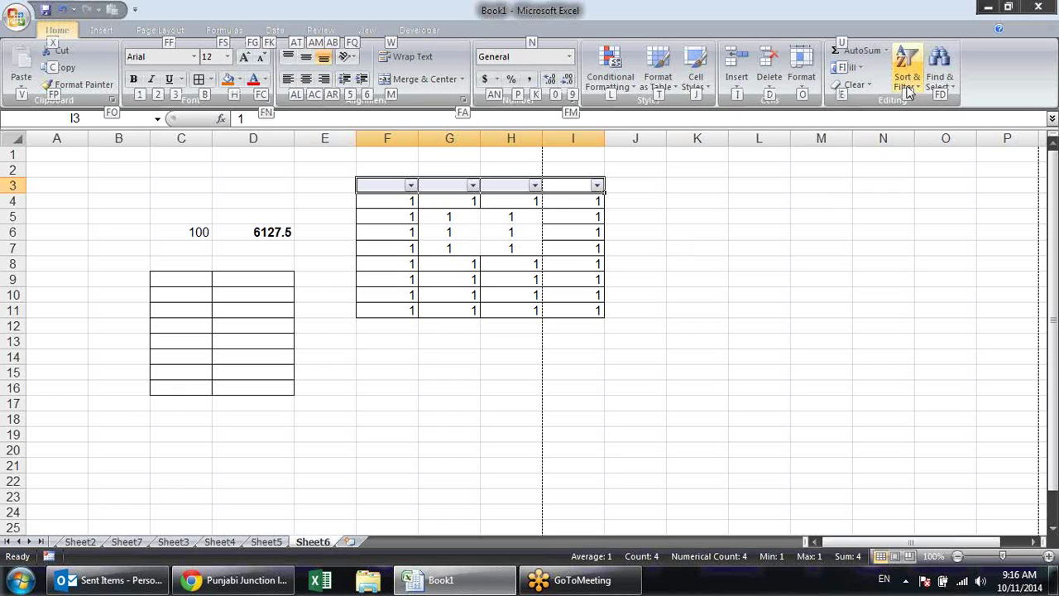
key(s)
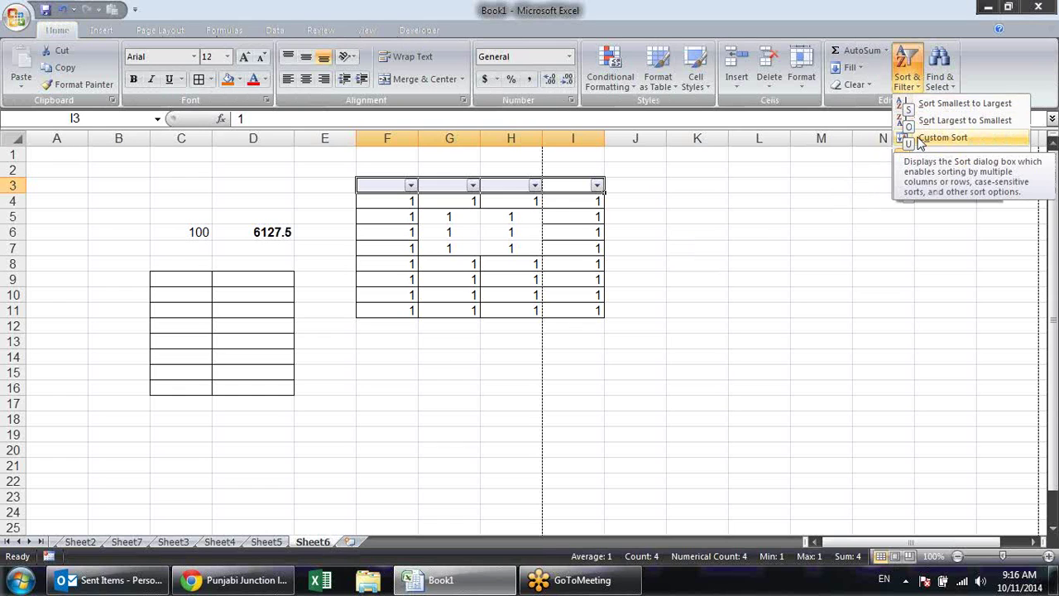
click(920, 138)
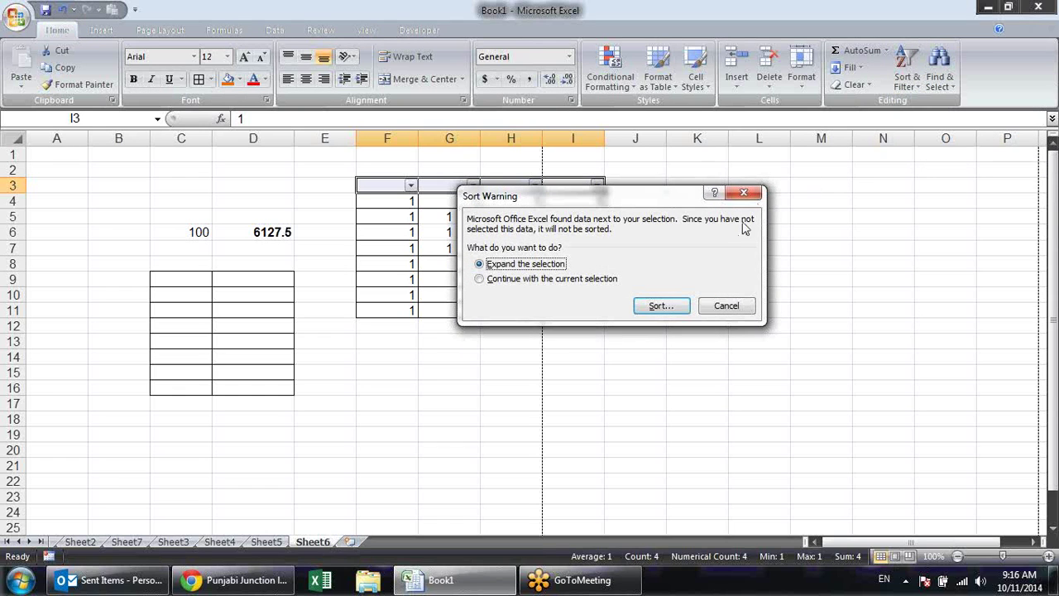
click(601, 280)
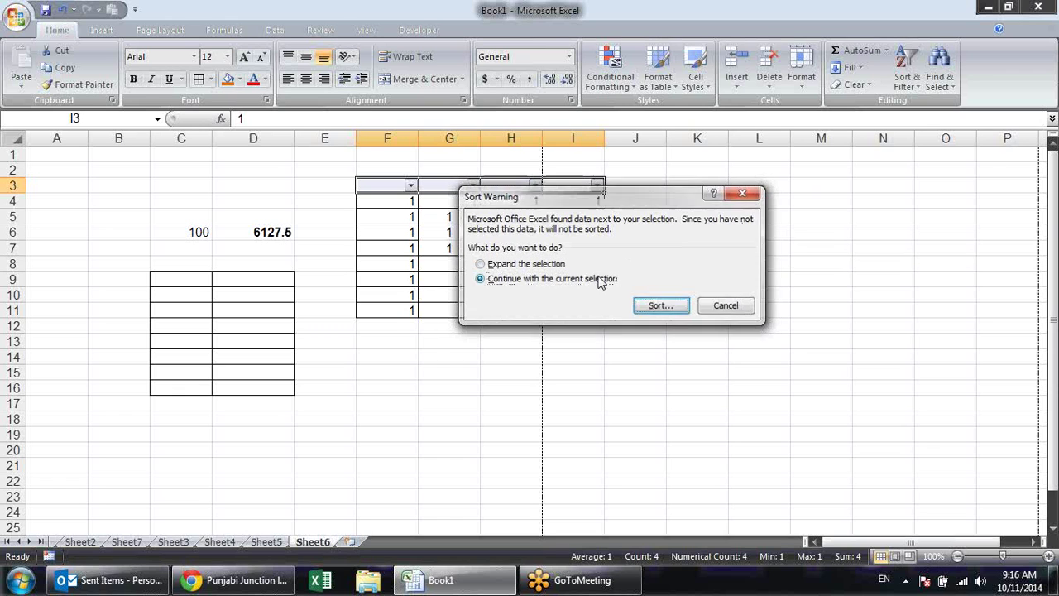
click(667, 306)
key(Escape)
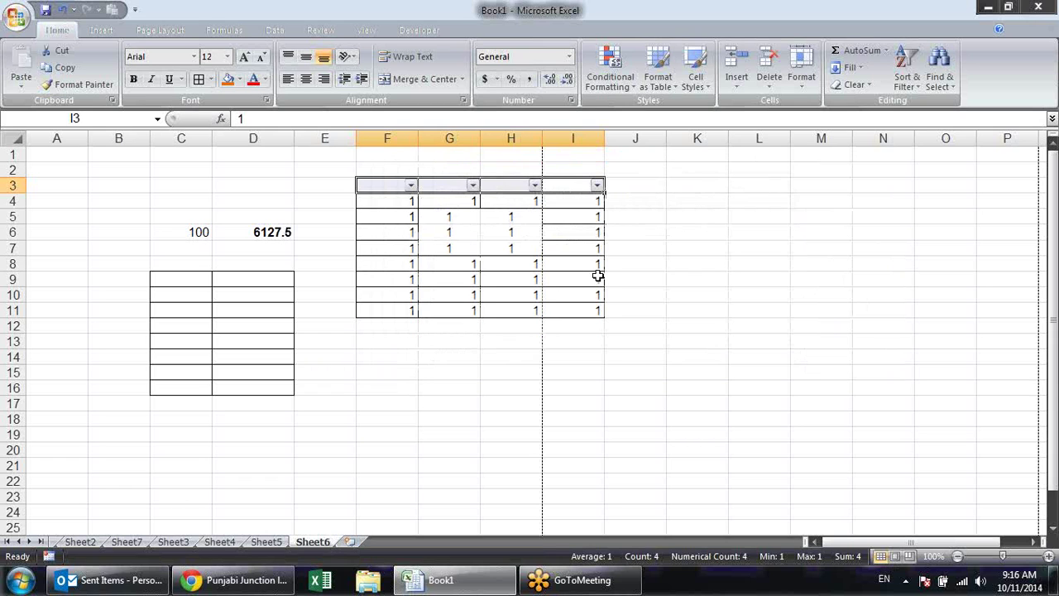
key(alt+d)
key(s)
click(601, 280)
key(Return)
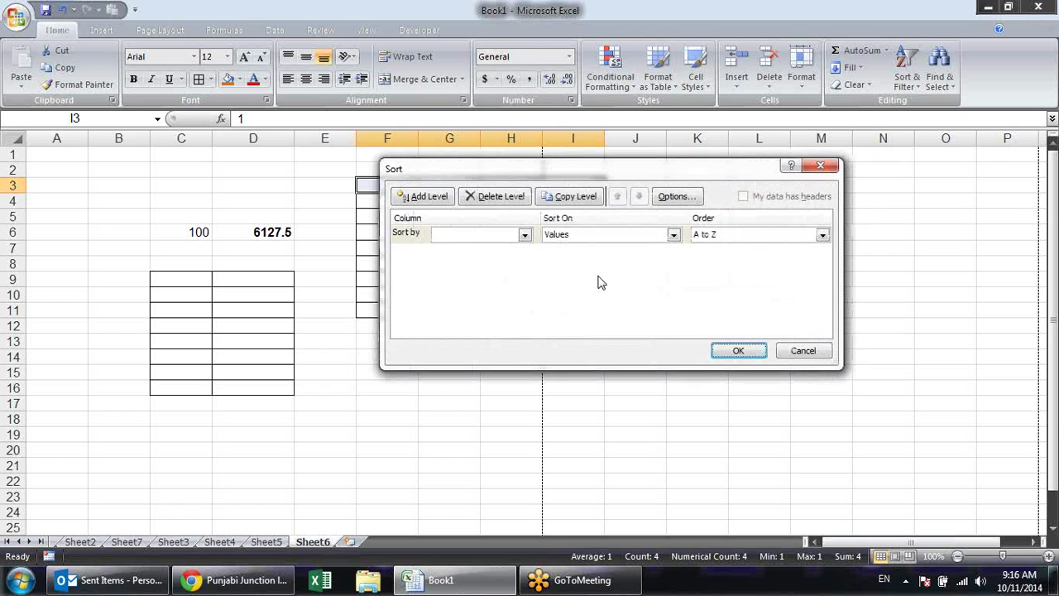
key(Escape)
click(507, 247)
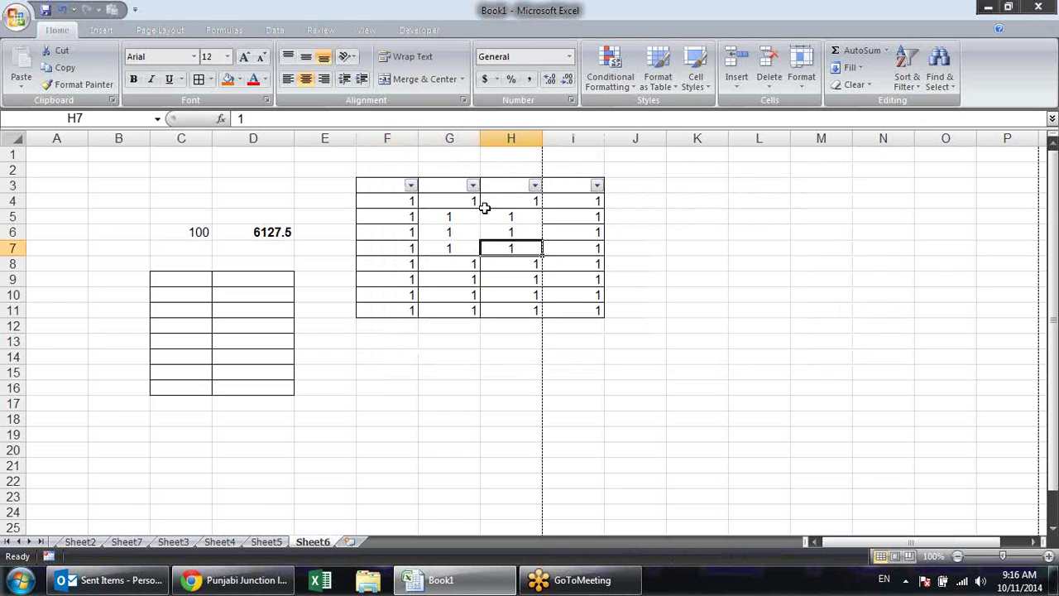
click(396, 202)
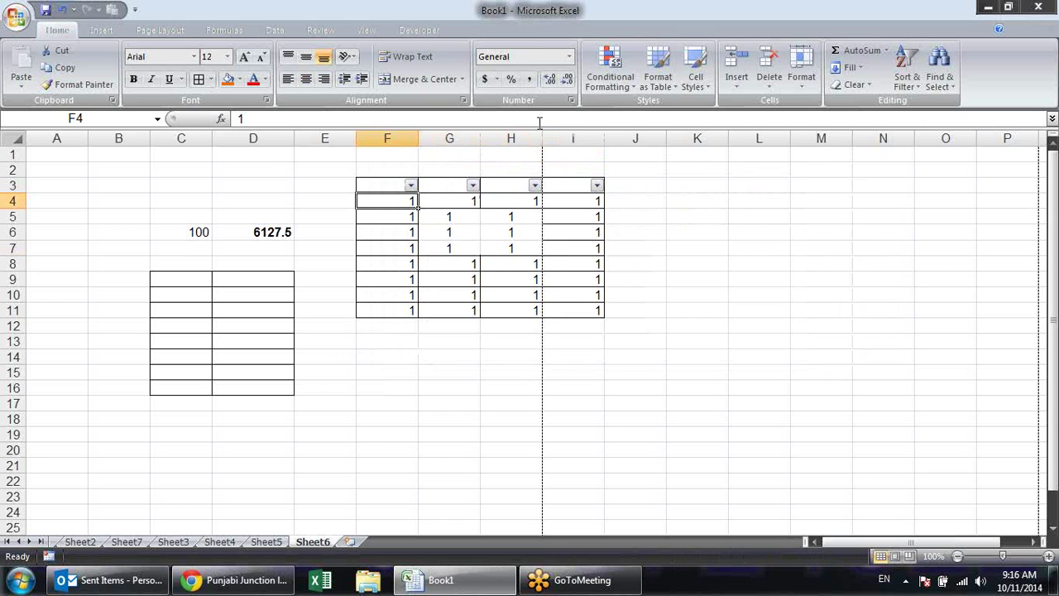
Open Format Cells, move the dialog aside, and cycle its tabs forward and back
click(570, 100)
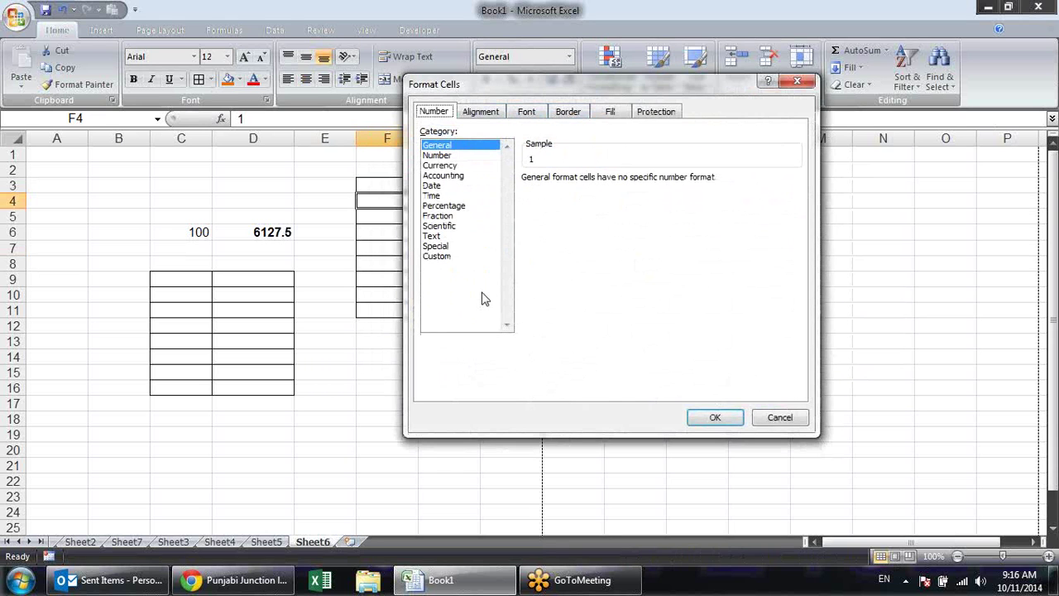
drag(528, 83, 440, 163)
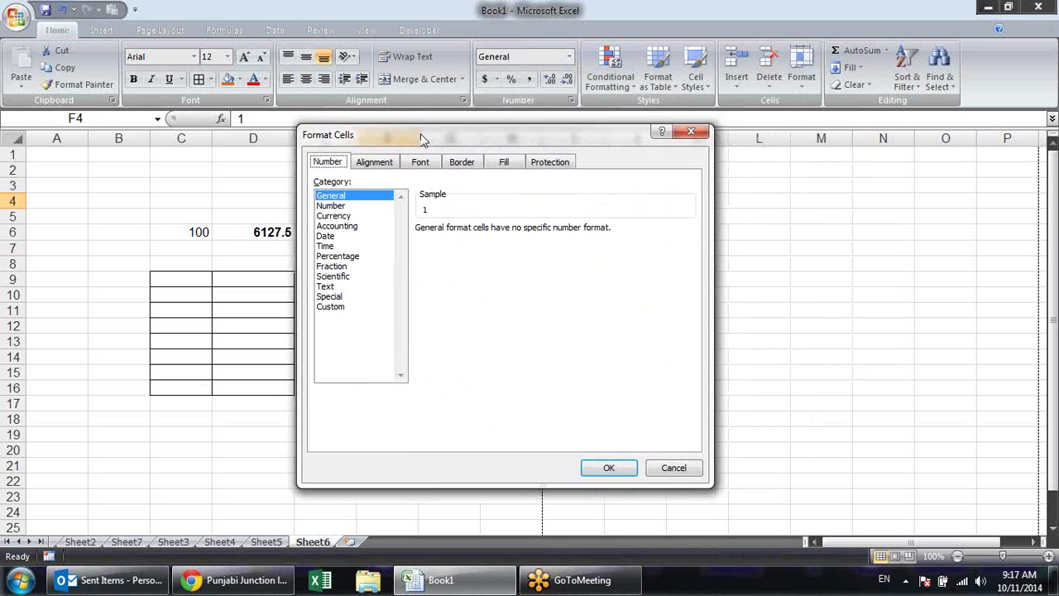
drag(608, 161, 601, 126)
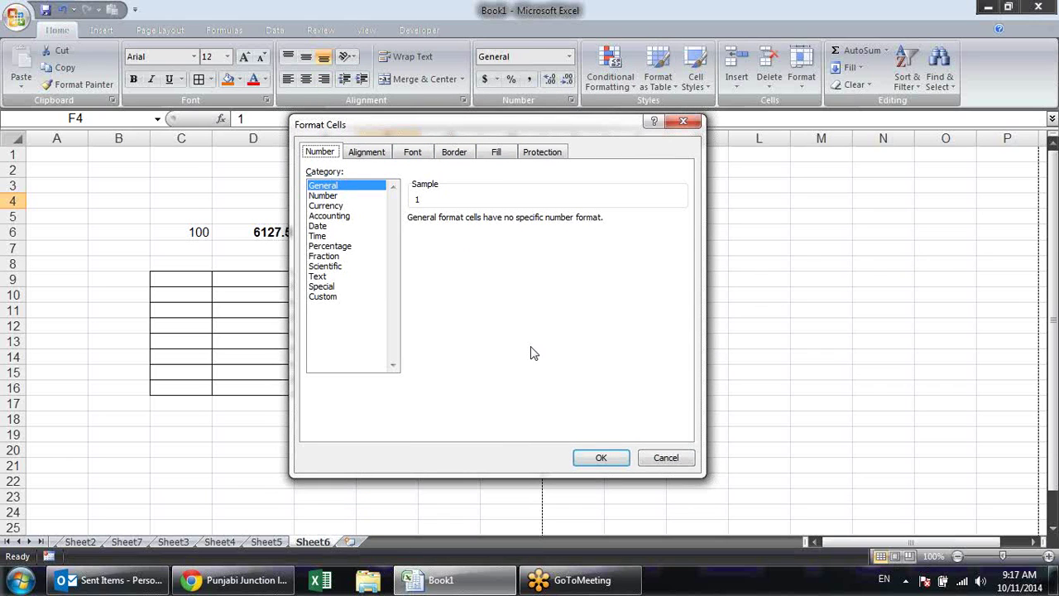
key(ctrl+Tab)
key(ctrl+Tab)
key(ctrl+Tab)
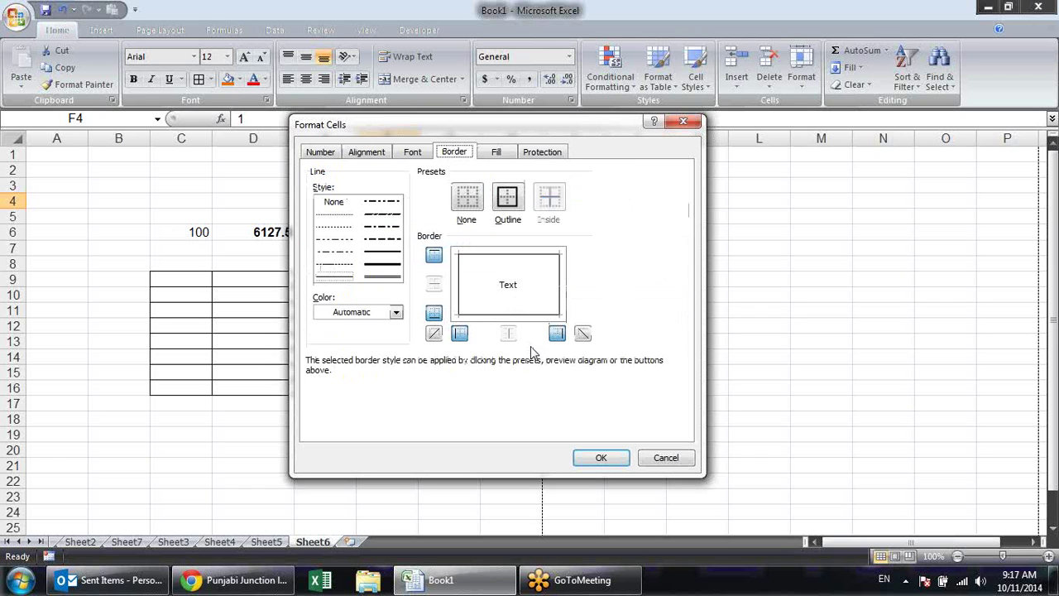
key(ctrl+Tab)
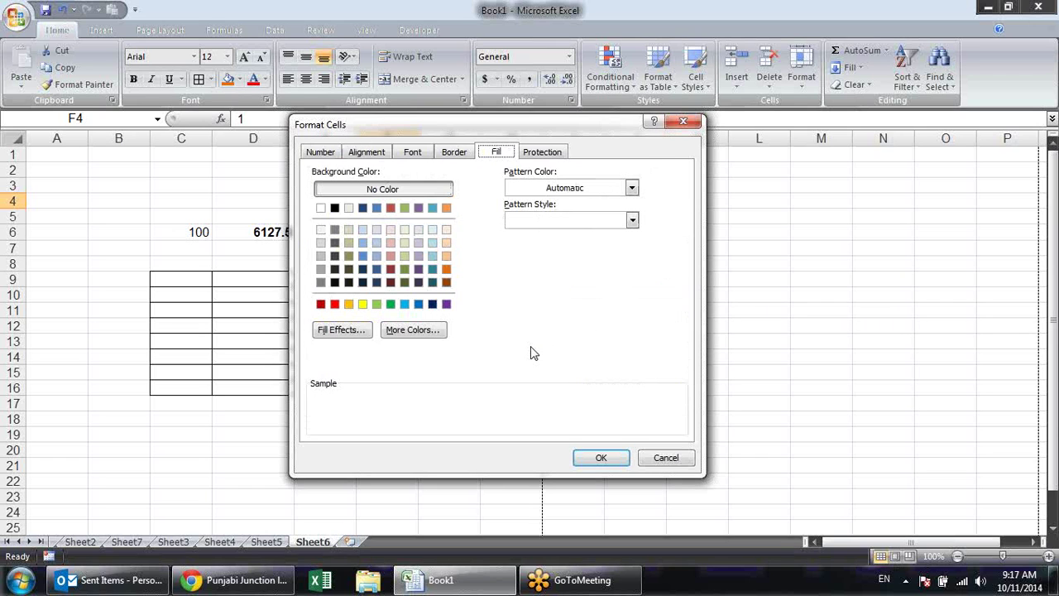
key(ctrl+Tab)
key(ctrl+Tab)
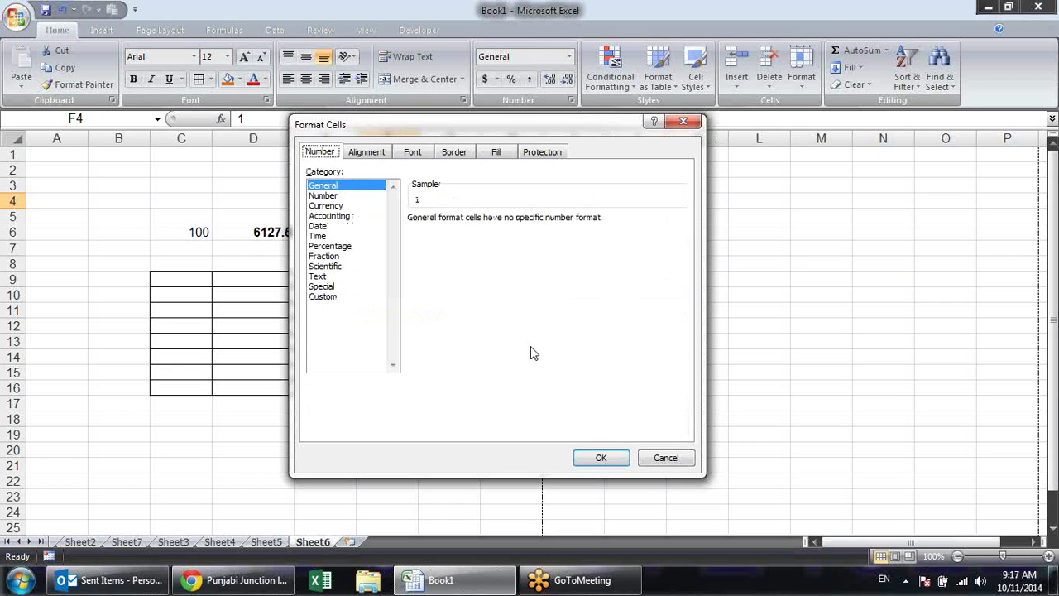
key(ctrl+Tab)
key(ctrl+Tab)
key(ctrl+Tab)
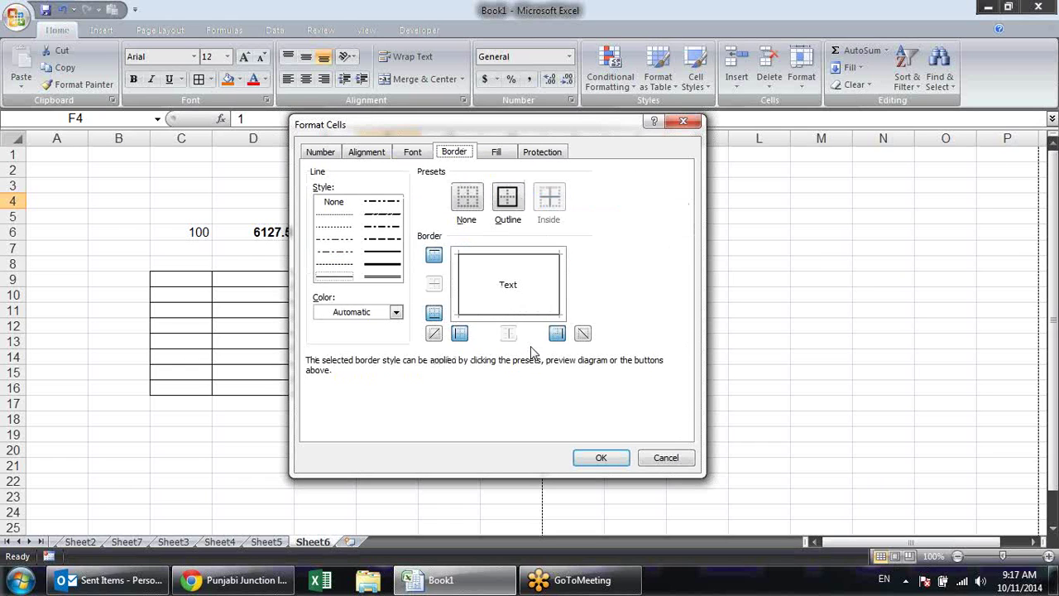
key(ctrl+Tab)
key(ctrl+Tab)
key(ctrl+Tab)
key(ctrl+Tab)
key(ctrl+Tab)
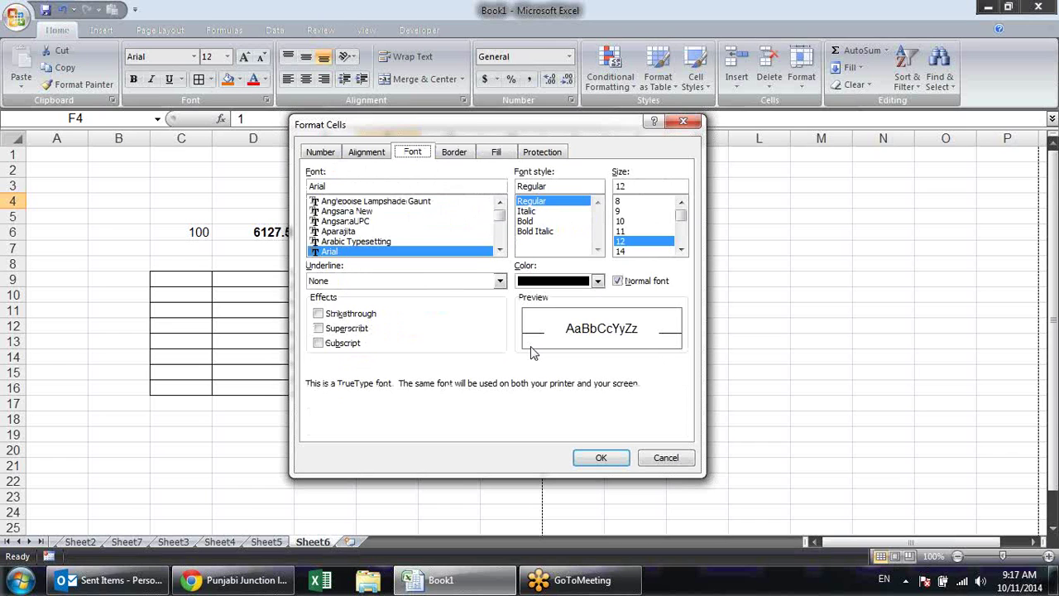
key(ctrl+shift+Tab)
key(ctrl+shift+Tab)
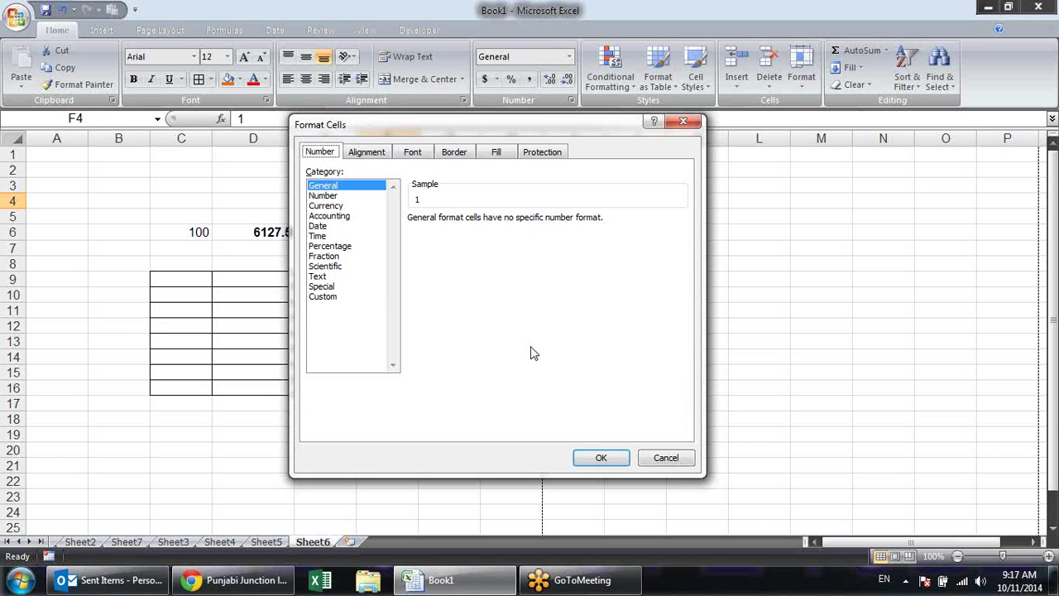
key(ctrl+shift+Tab)
key(ctrl+shift+Tab)
key(ctrl+shift+Tab)
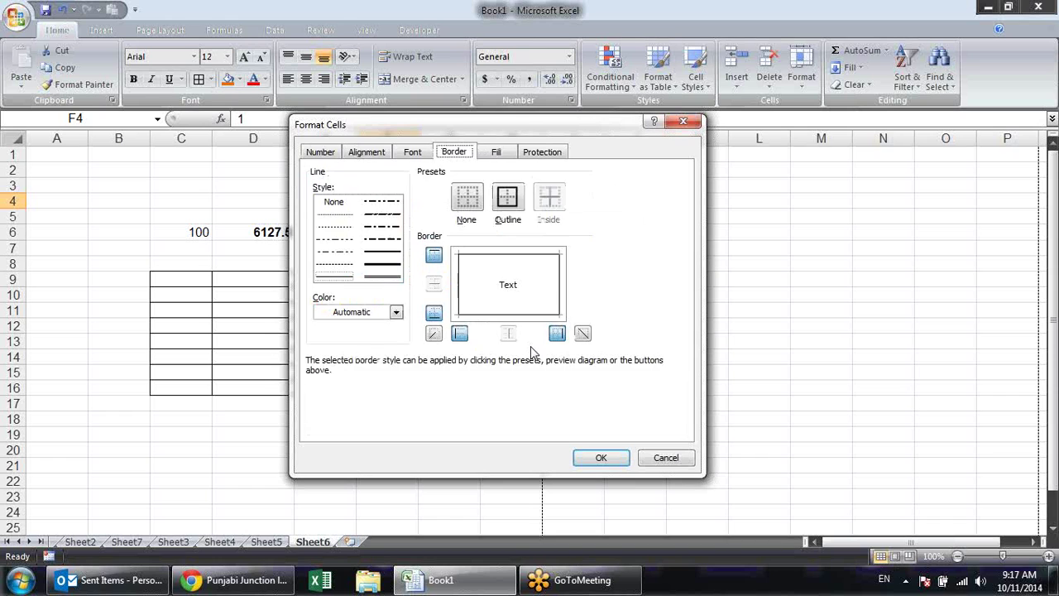
key(ctrl+shift+Tab)
key(ctrl+shift+Tab)
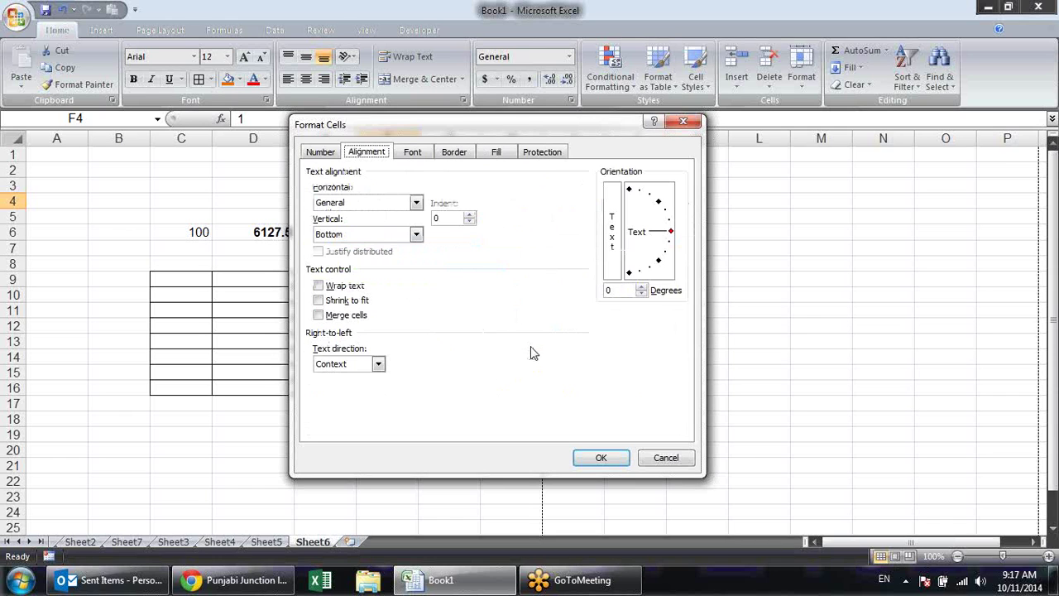
key(ctrl+shift+Tab)
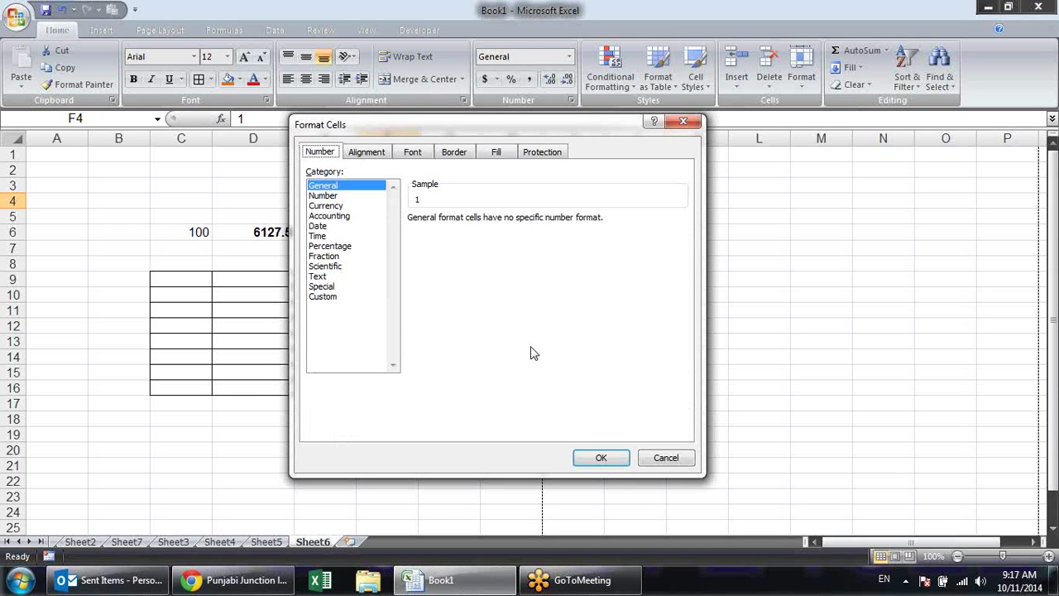
Close and reopen Format Cells with Ctrl+1, then open it for G12 from the right-click menu
key(Escape)
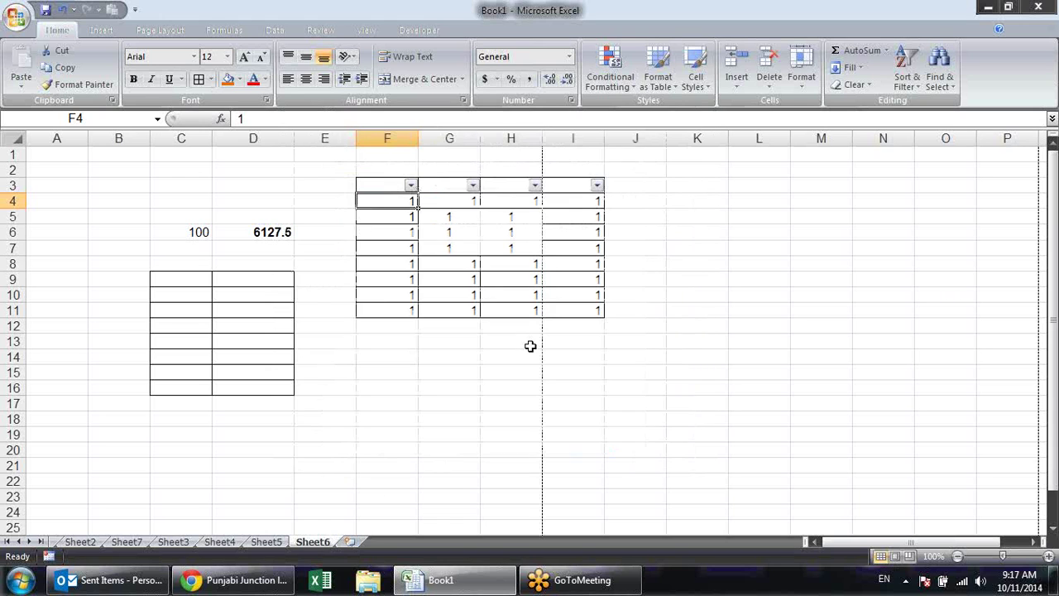
key(ctrl+1)
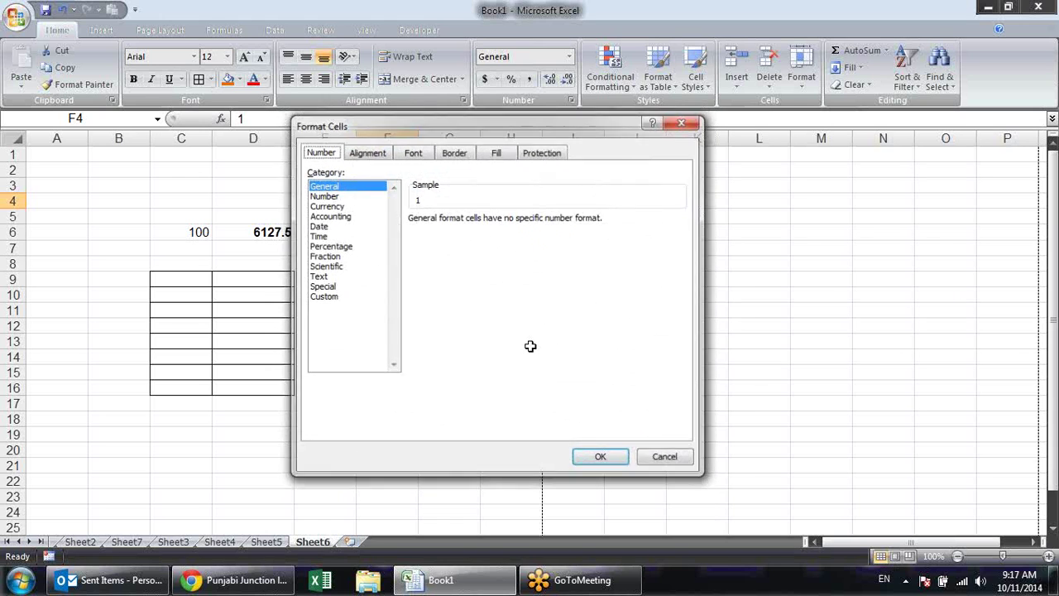
key(Escape)
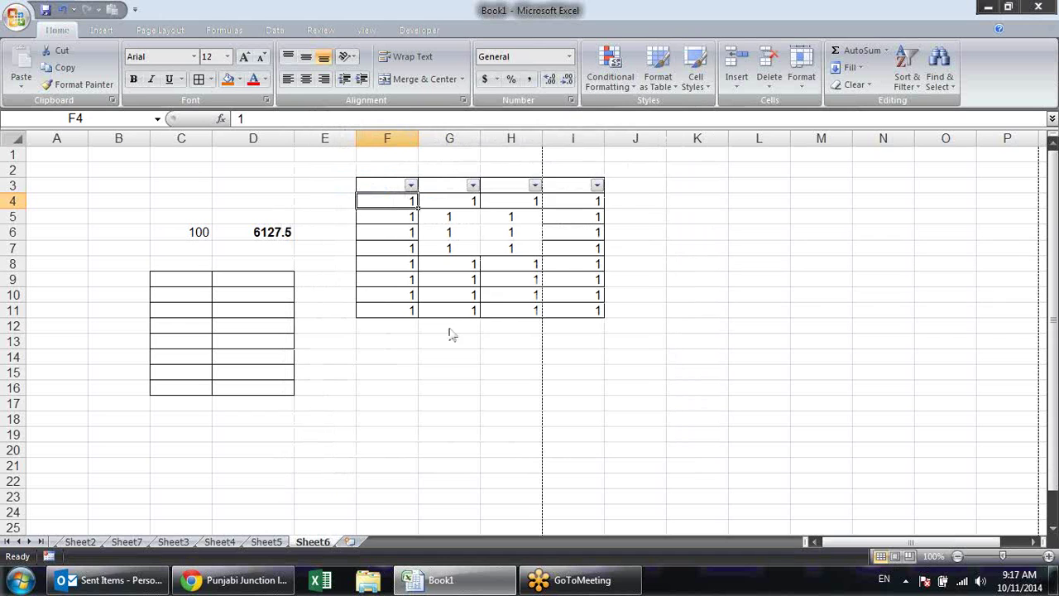
right_click(452, 330)
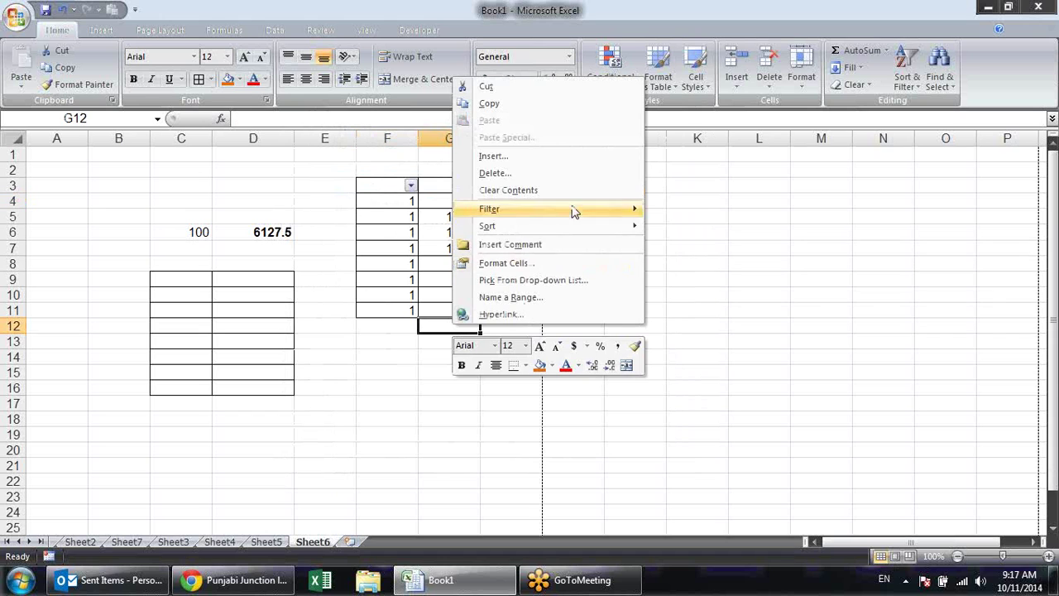
click(535, 265)
key(Escape)
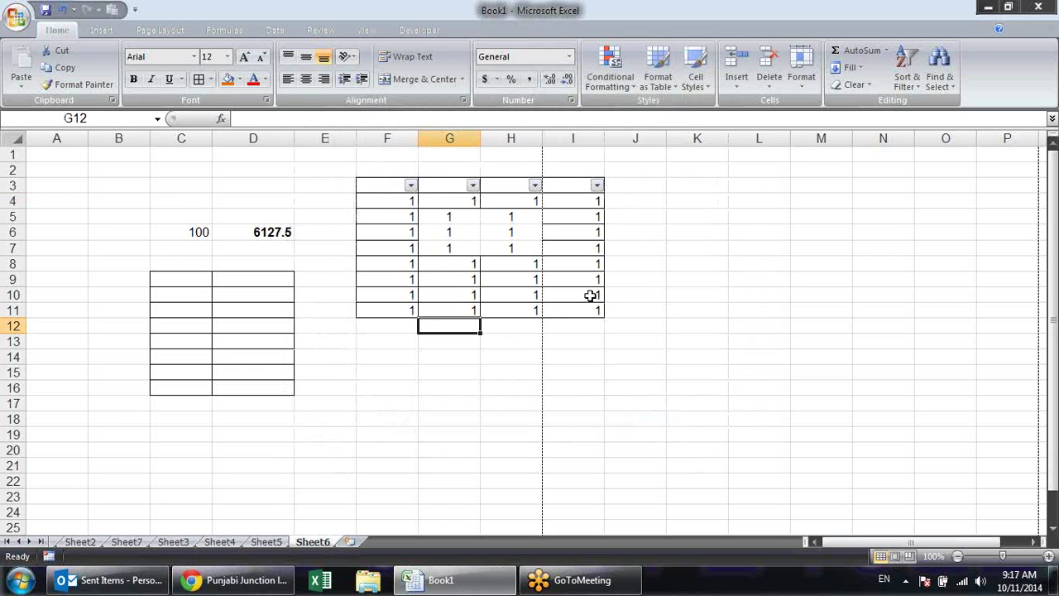
Open Format Cells via Alt+H, F, M, then reopen it with Ctrl+1 on the Number tab
key(alt+h)
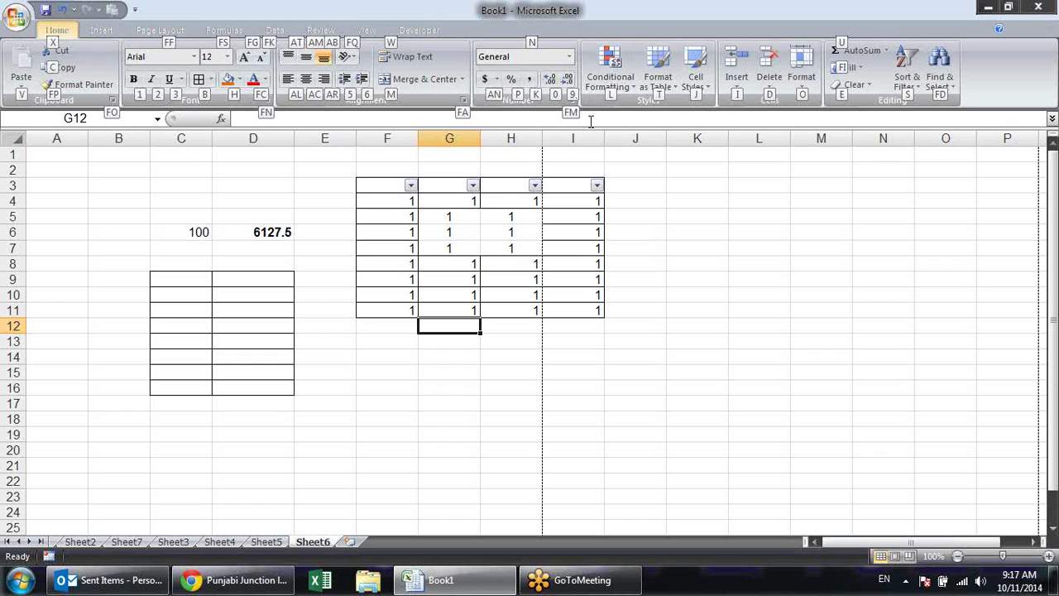
key(f)
key(m)
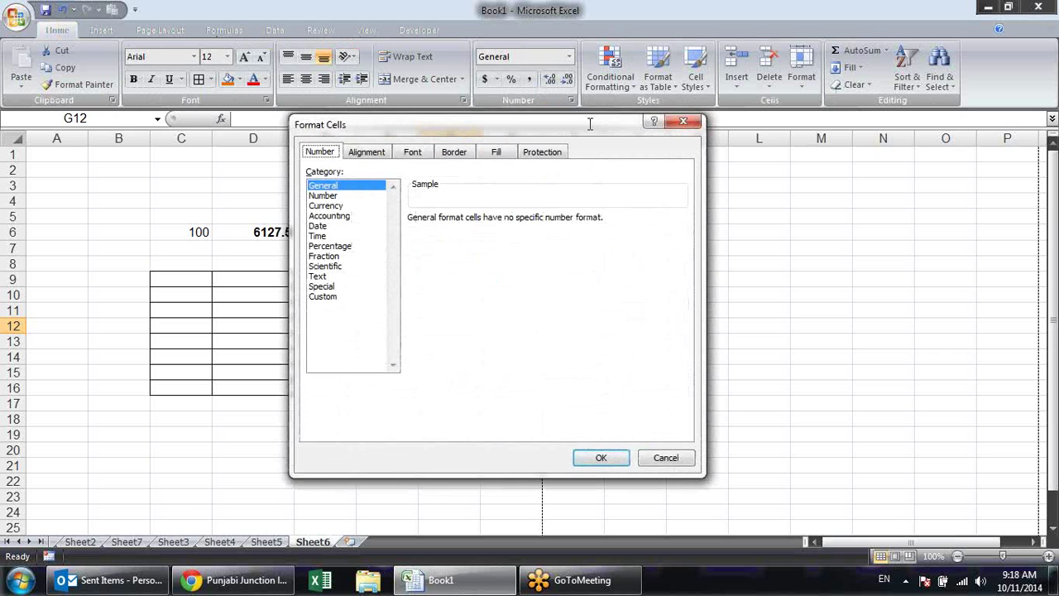
key(Escape)
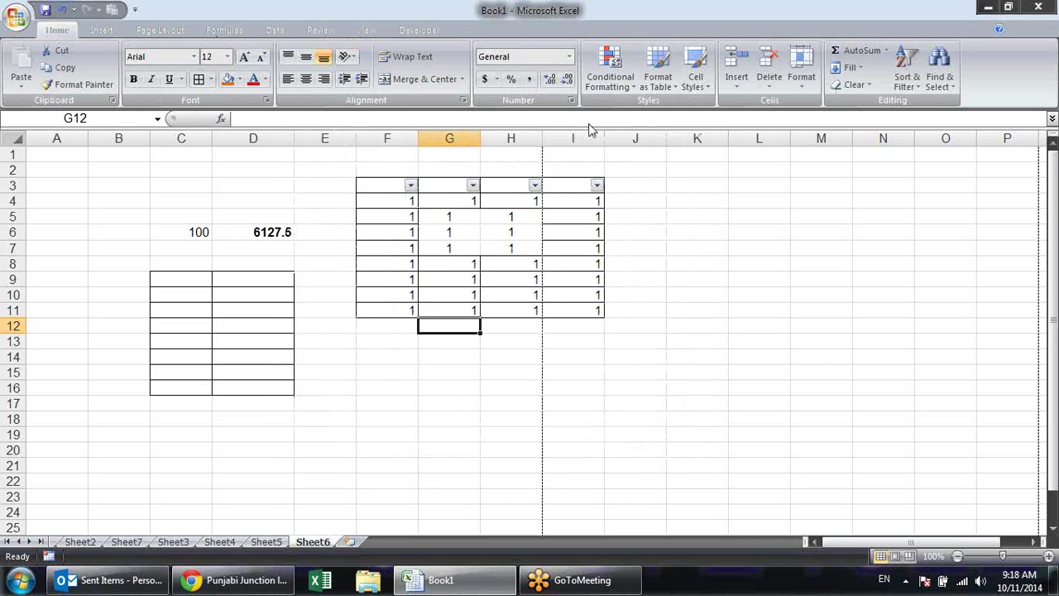
key(ctrl+1)
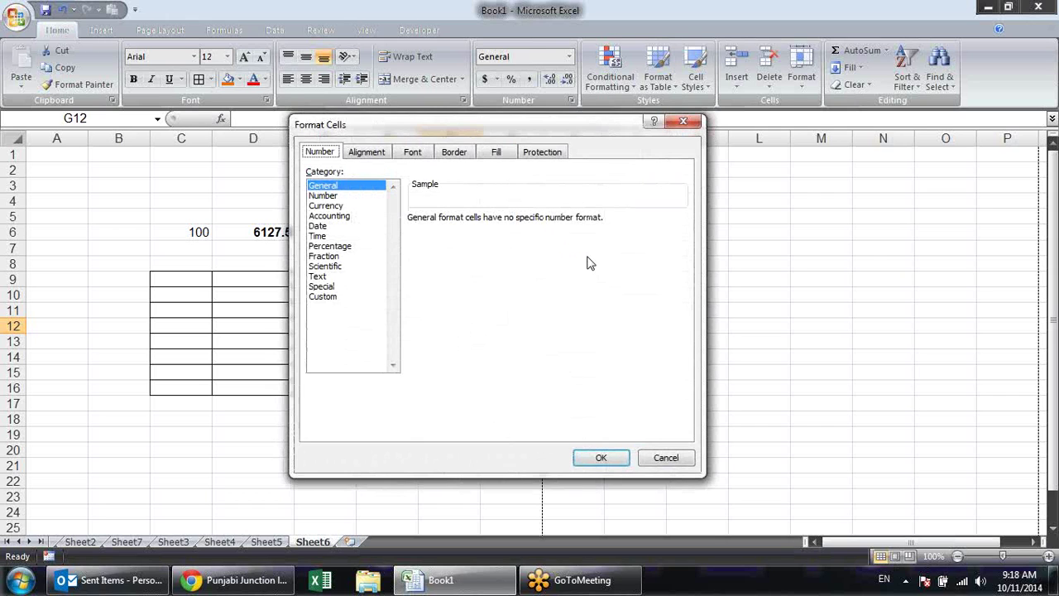
key(ctrl+Tab)
key(ctrl+Tab)
key(ctrl+Tab)
key(ctrl+Tab)
key(ctrl+Tab)
key(ctrl+Tab)
key(ctrl+Tab)
key(ctrl+Tab)
key(ctrl+Tab)
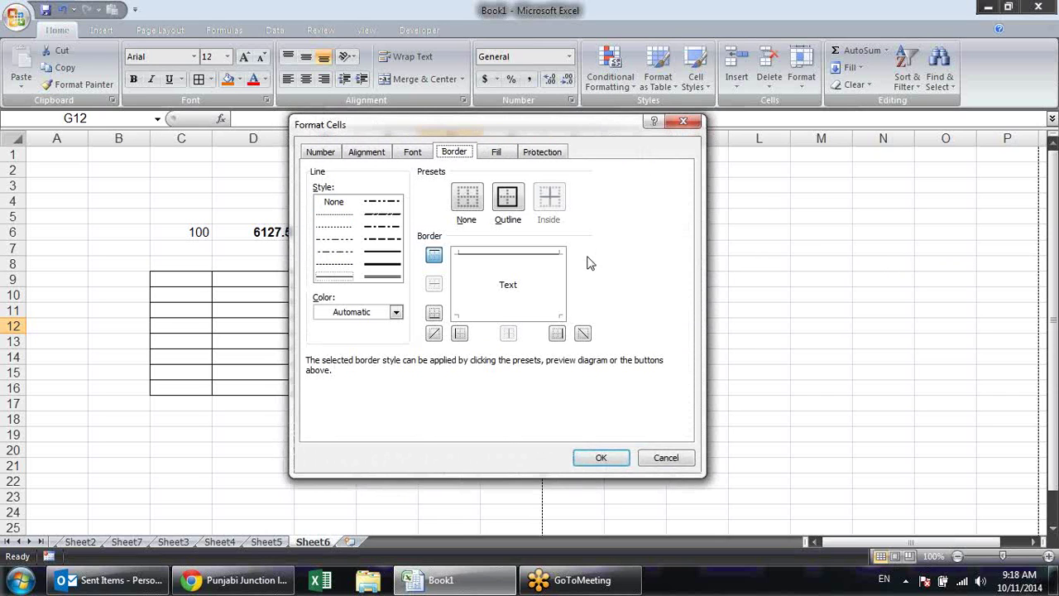
Cycle back to the Alignment tab with Ctrl+Shift+Tab
key(ctrl+shift+Tab)
key(ctrl+shift+Tab)
key(ctrl+shift+Tab)
key(ctrl+shift+Tab)
key(ctrl+shift+Tab)
key(ctrl+shift+Tab)
key(ctrl+shift+Tab)
key(ctrl+shift+Tab)
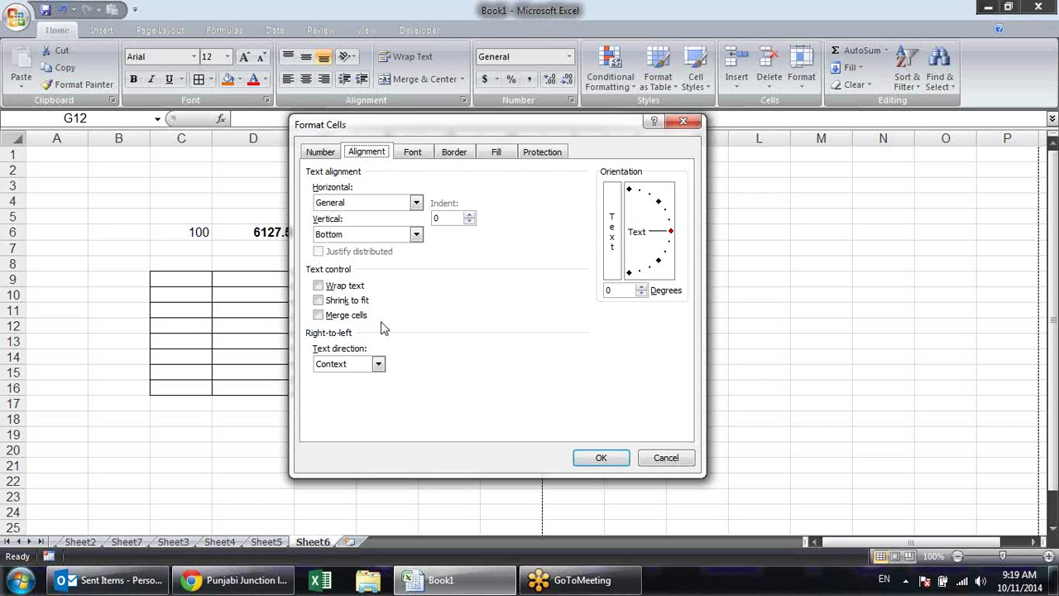
Toggle the Wrap text, Shrink to fit and Merge cells options on the Alignment tab
click(416, 285)
click(416, 285)
key(alt+k)
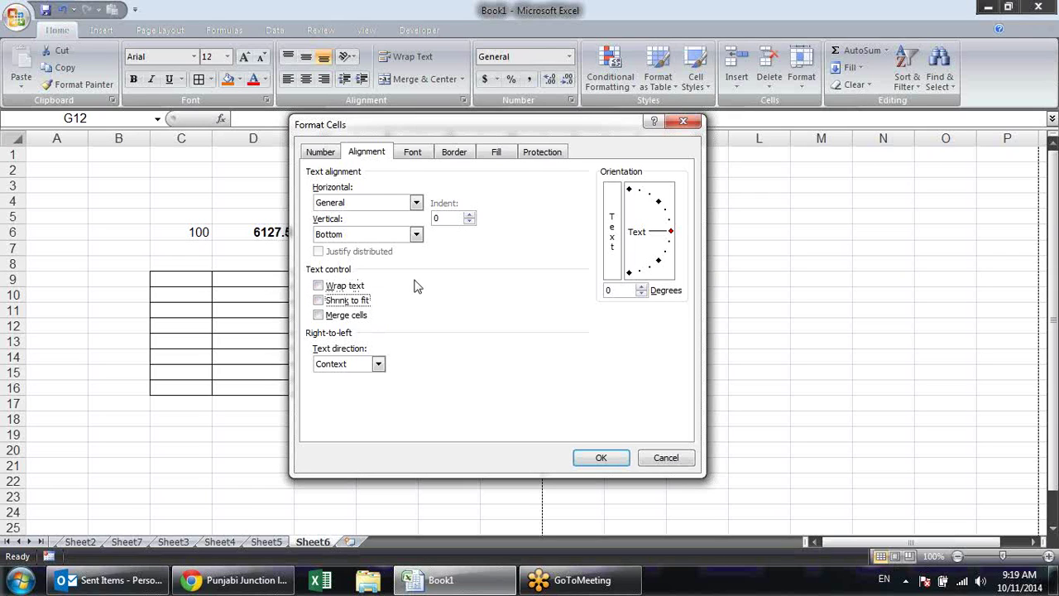
key(alt+m)
key(alt+d)
Set Horizontal alignment to Right (Indent) from the dropdown list
key(alt+h)
key(alt+Down)
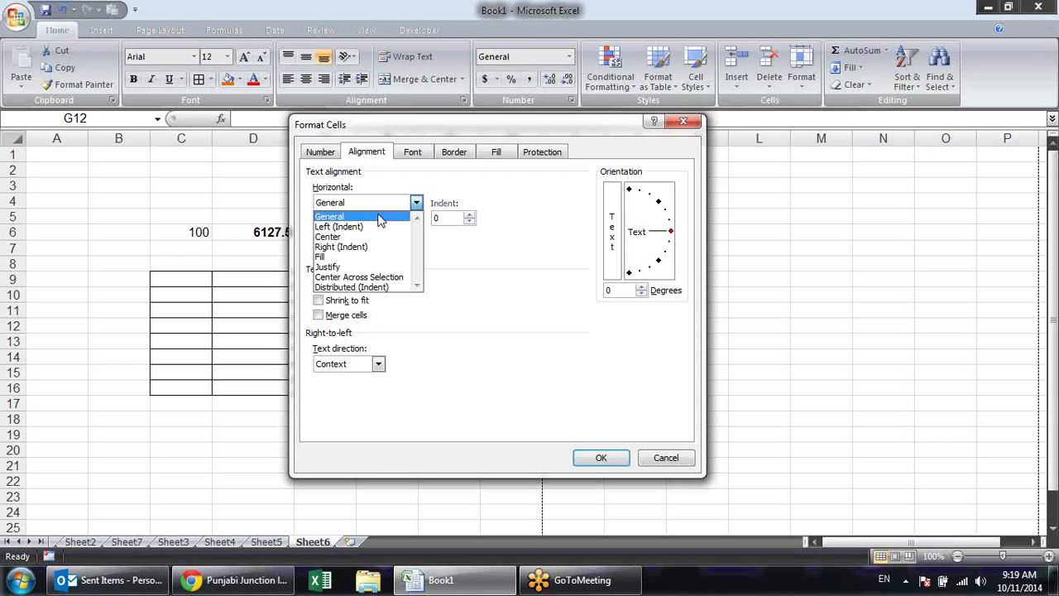
key(Down)
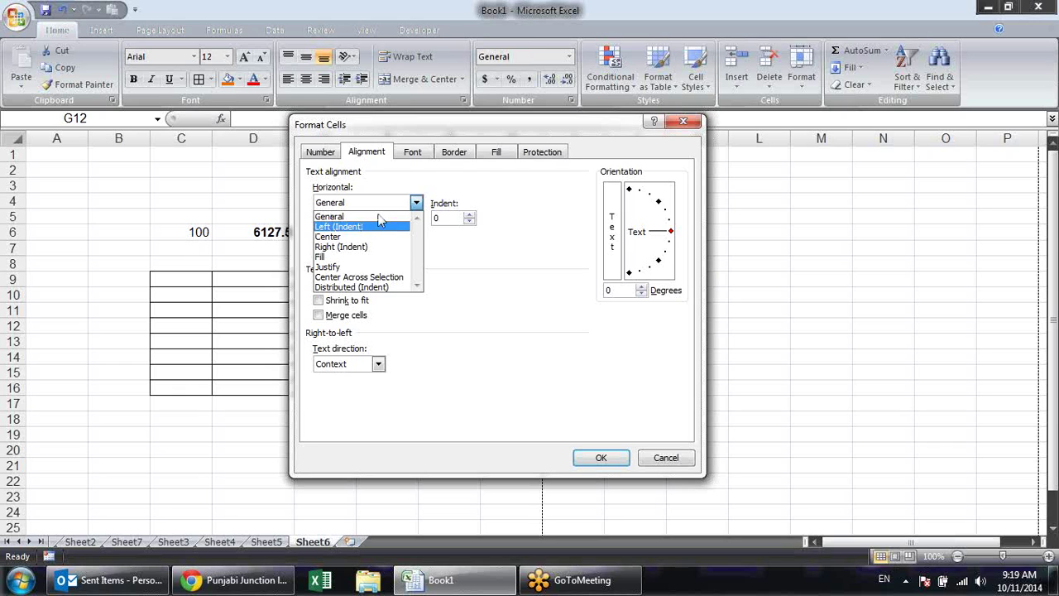
key(Down)
key(Down)
key(Up)
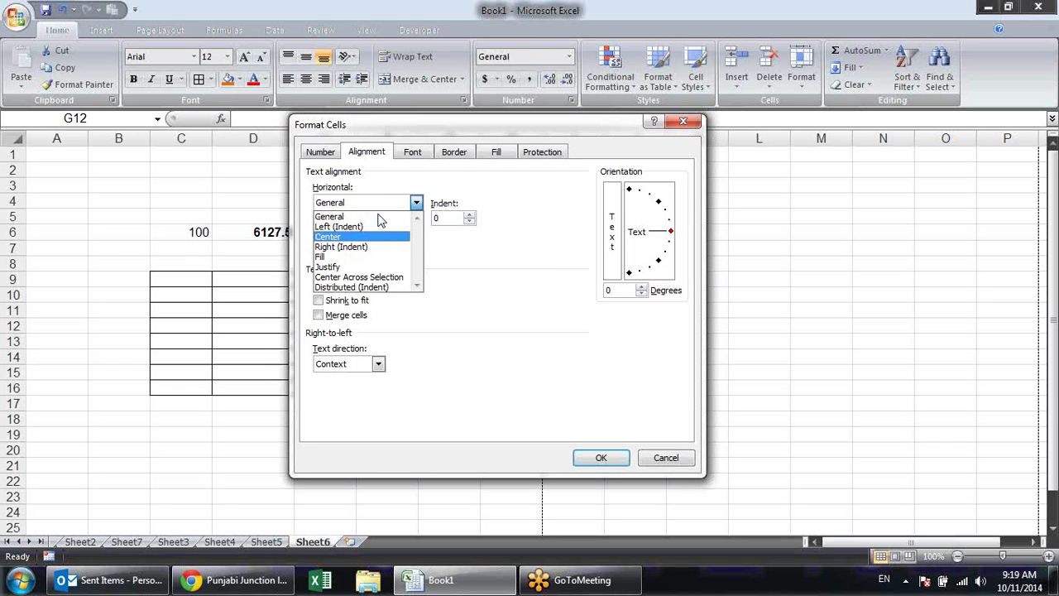
key(Up)
key(Up)
key(Down)
key(Down)
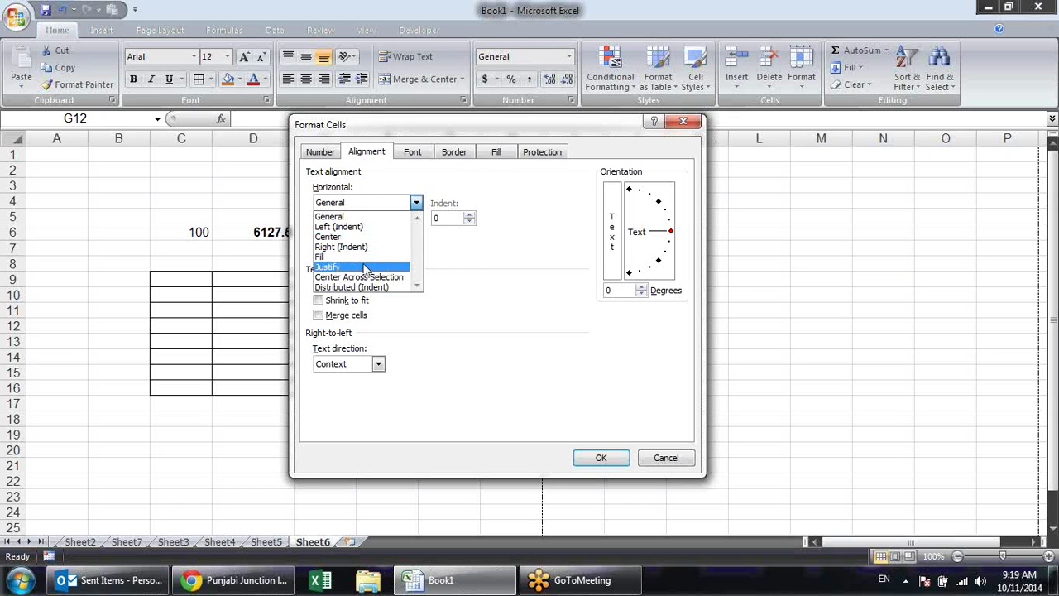
key(Down)
key(Up)
key(Up)
key(Up)
key(Down)
key(Down)
key(Down)
key(Up)
key(Down)
key(Up)
key(Down)
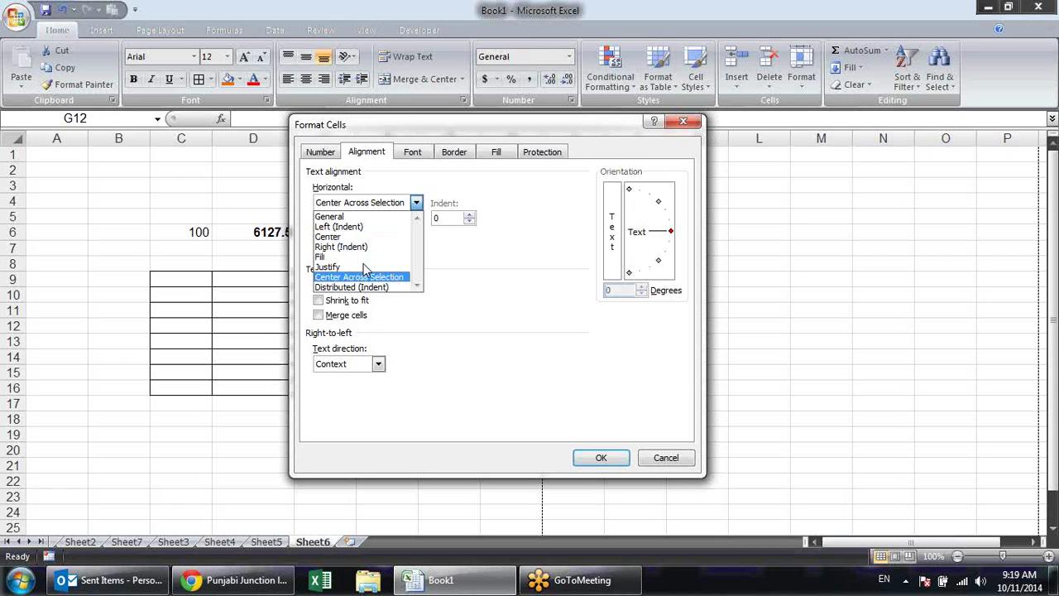
key(Up)
key(Up)
key(Up)
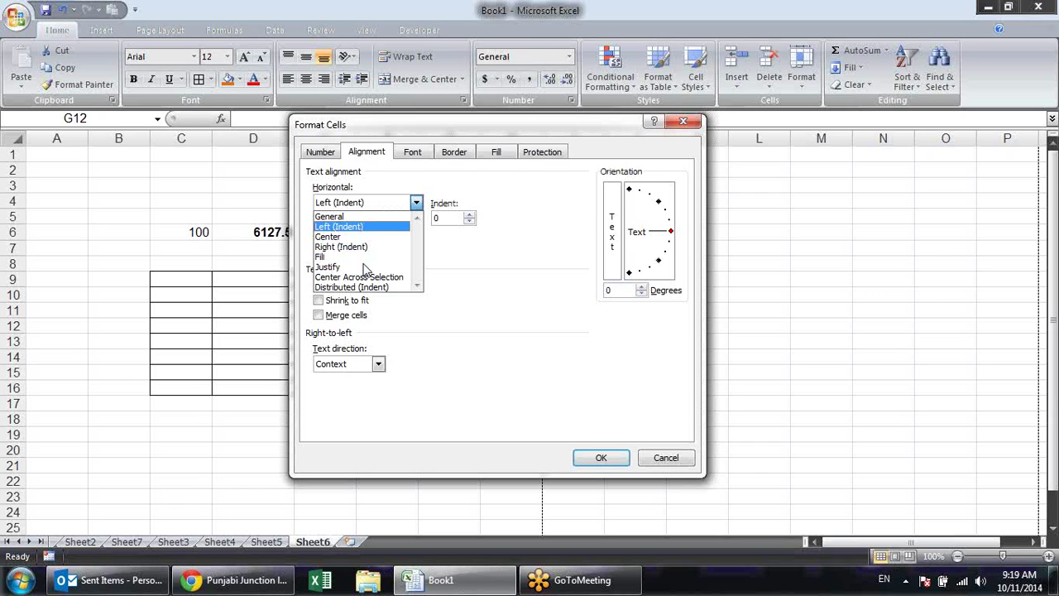
key(Down)
key(Down)
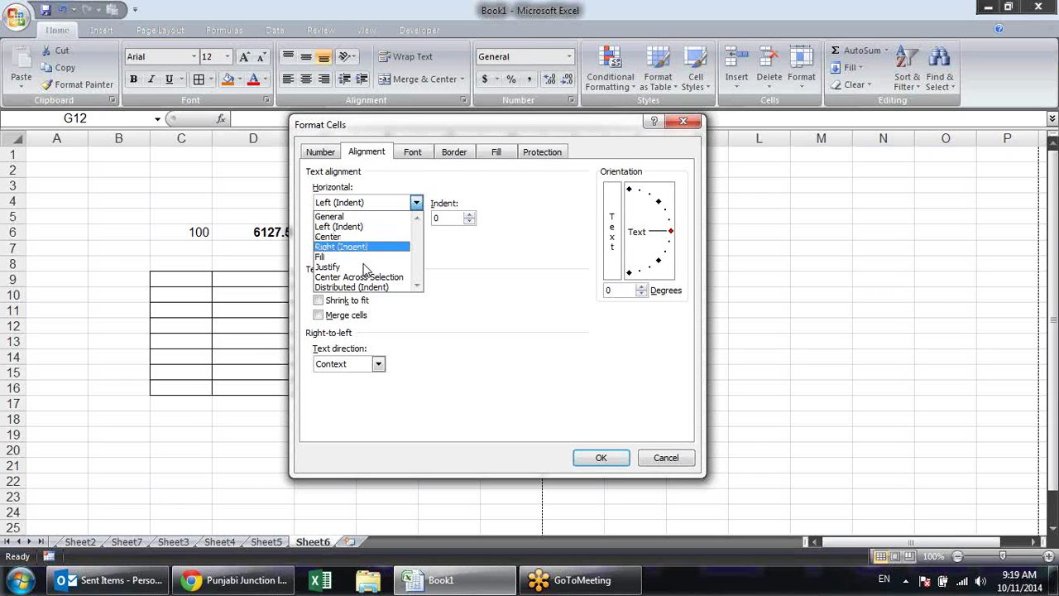
key(Return)
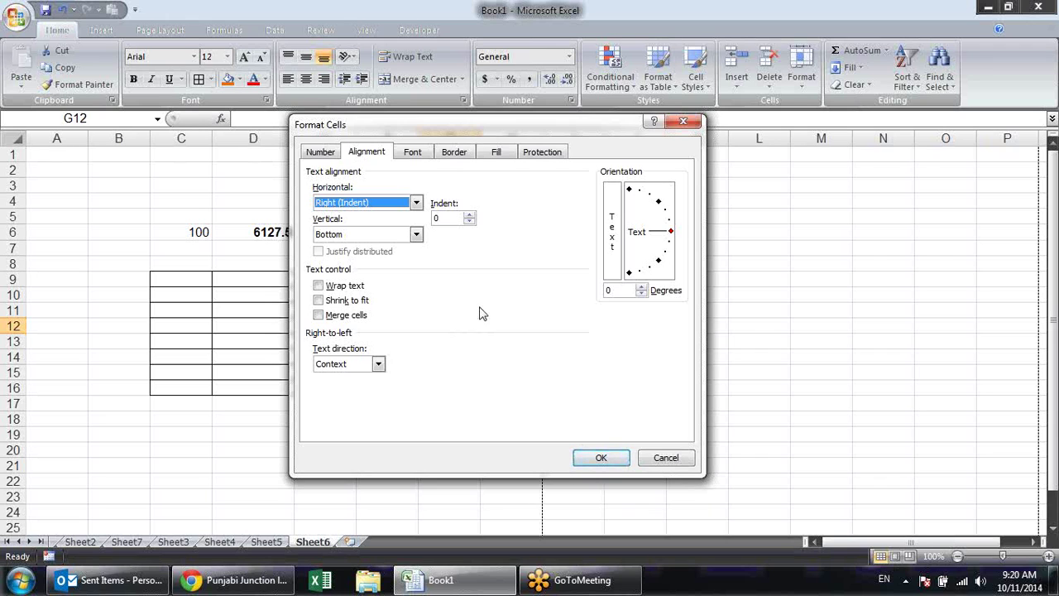
Close and reopen Format Cells, then Cancel it without applying changes
key(Return)
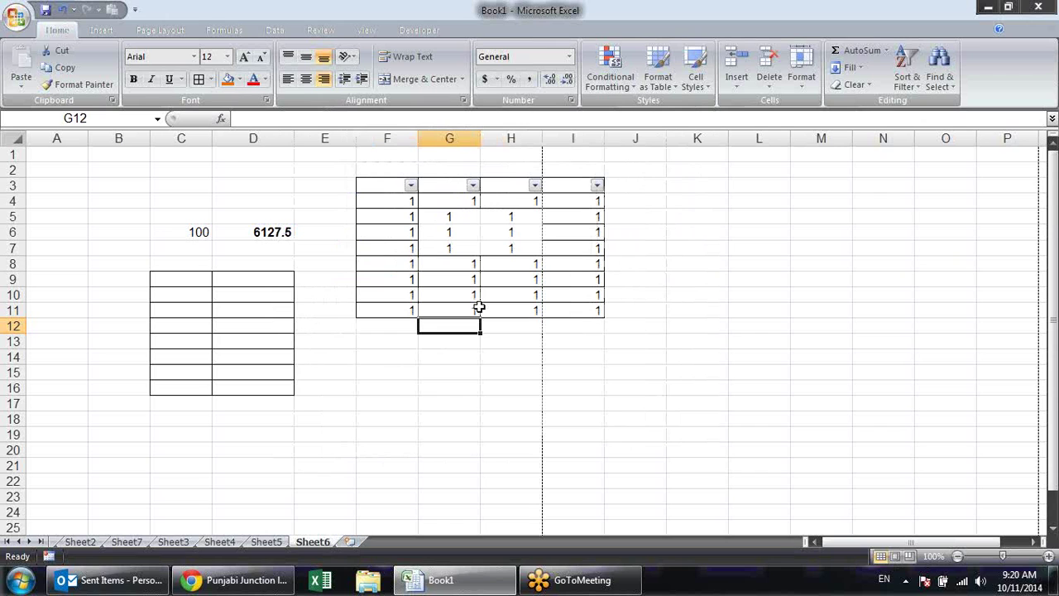
key(ctrl+1)
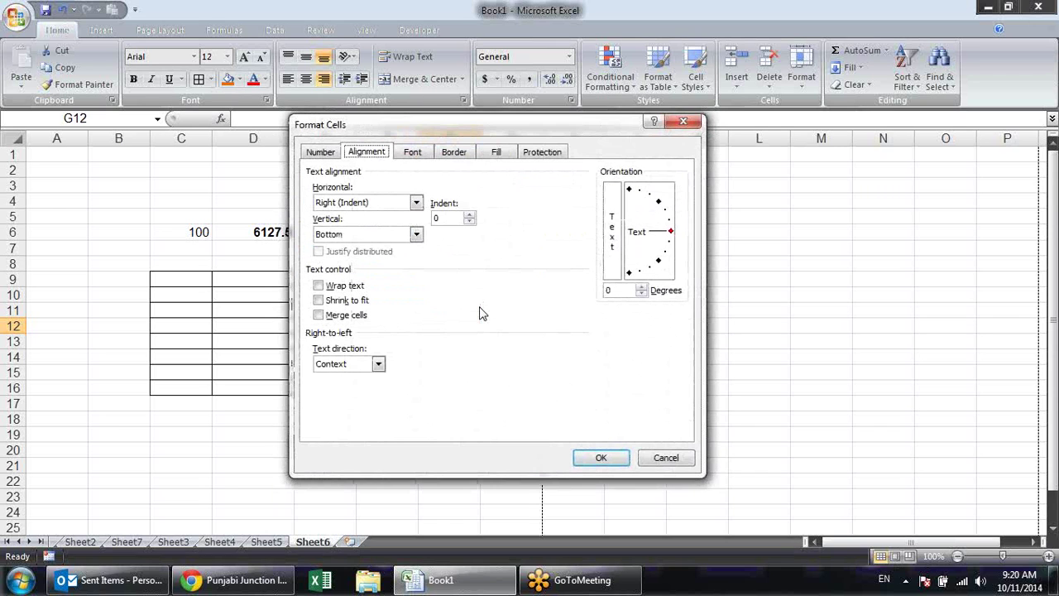
click(688, 458)
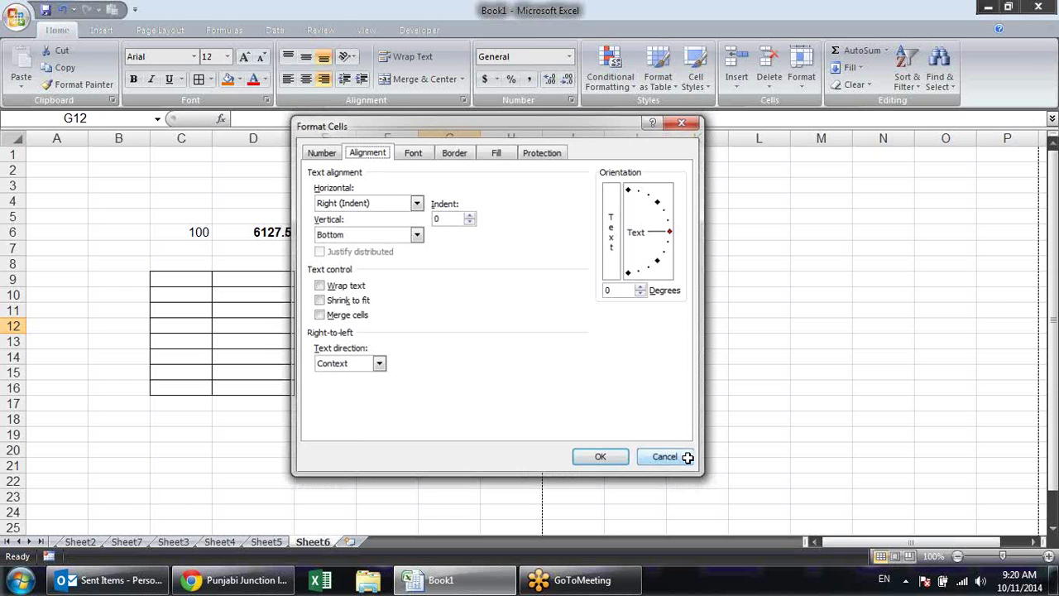
Open the Print Preview of Sheet6 from the Office menu
click(687, 457)
key(alt+f)
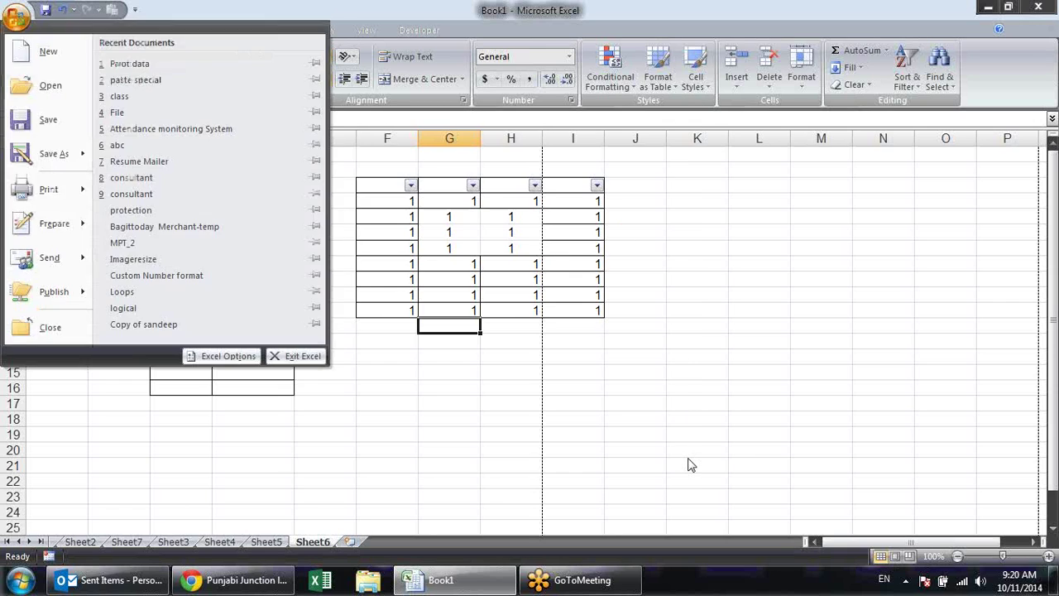
key(w)
key(v)
Set Page Setup to Landscape, fit to 1 page, then close the preview
key(alt+p)
key(s)
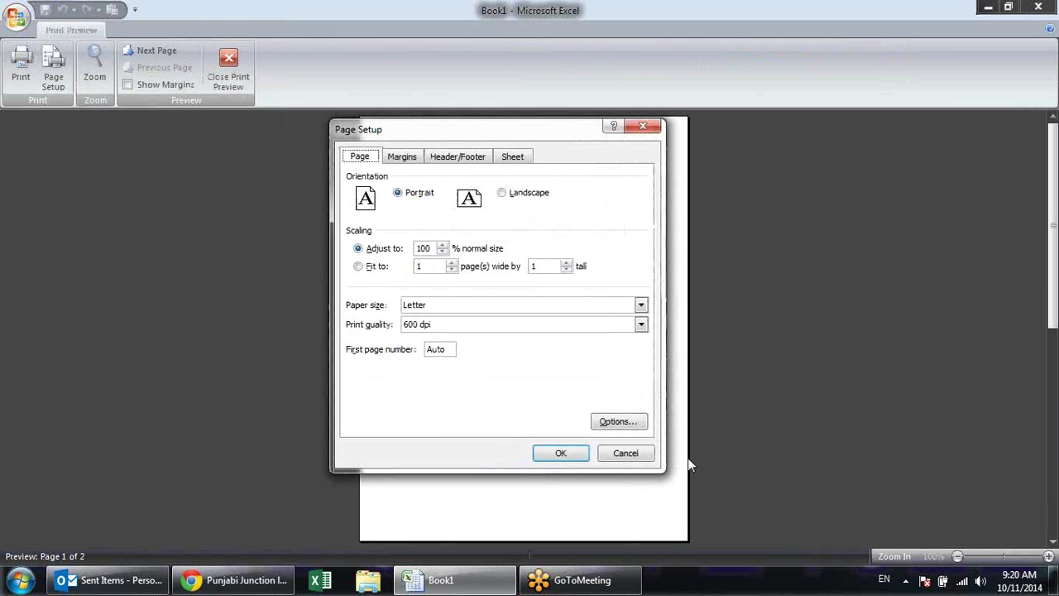
key(alt+l)
key(alt+f)
key(Return)
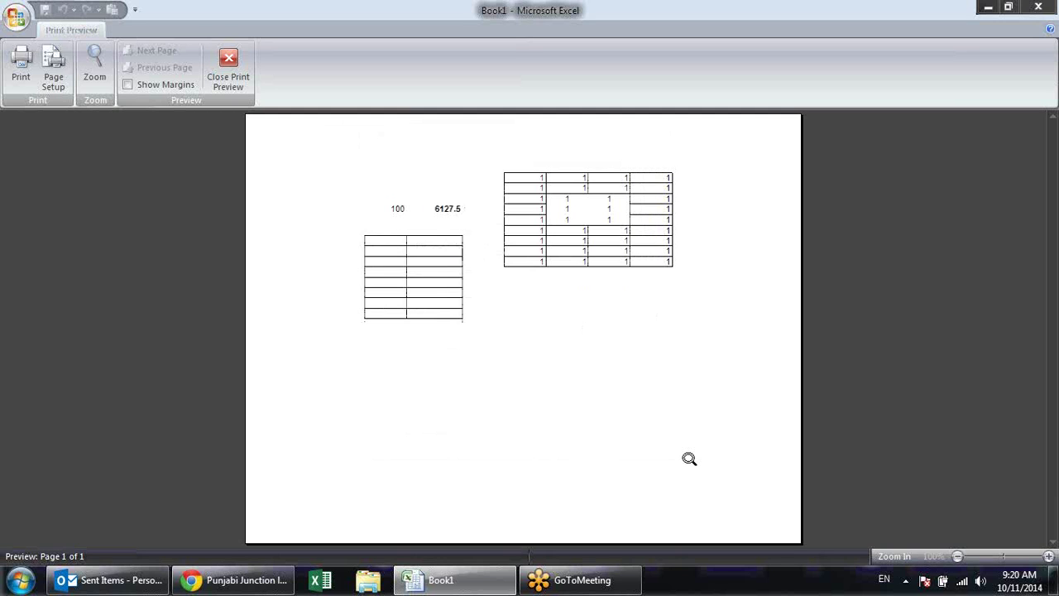
key(Escape)
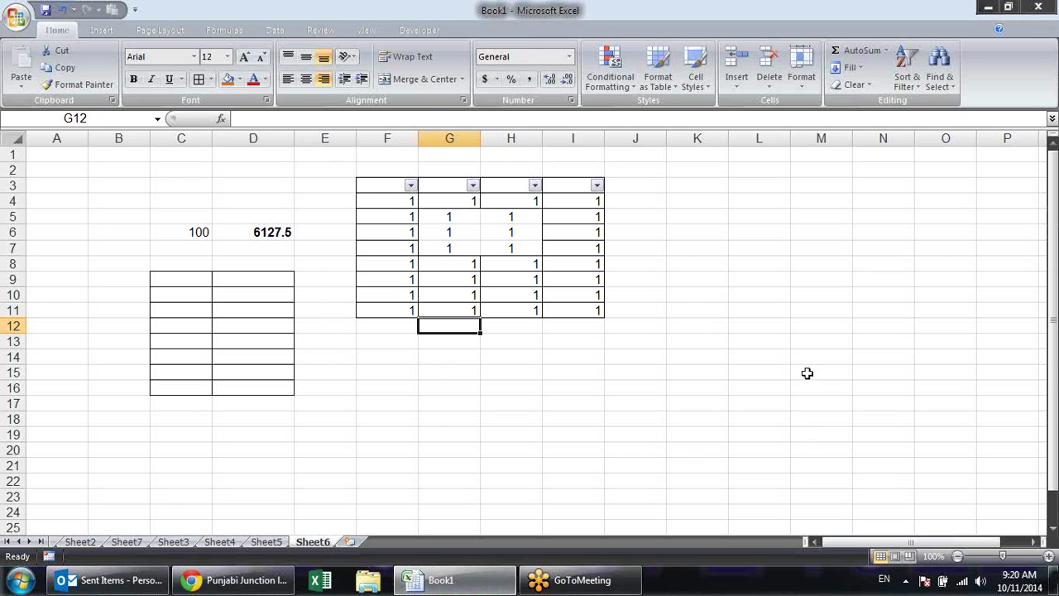
Select cells K11, K10, K14, J7 and J13 beside the grid
click(690, 311)
click(670, 294)
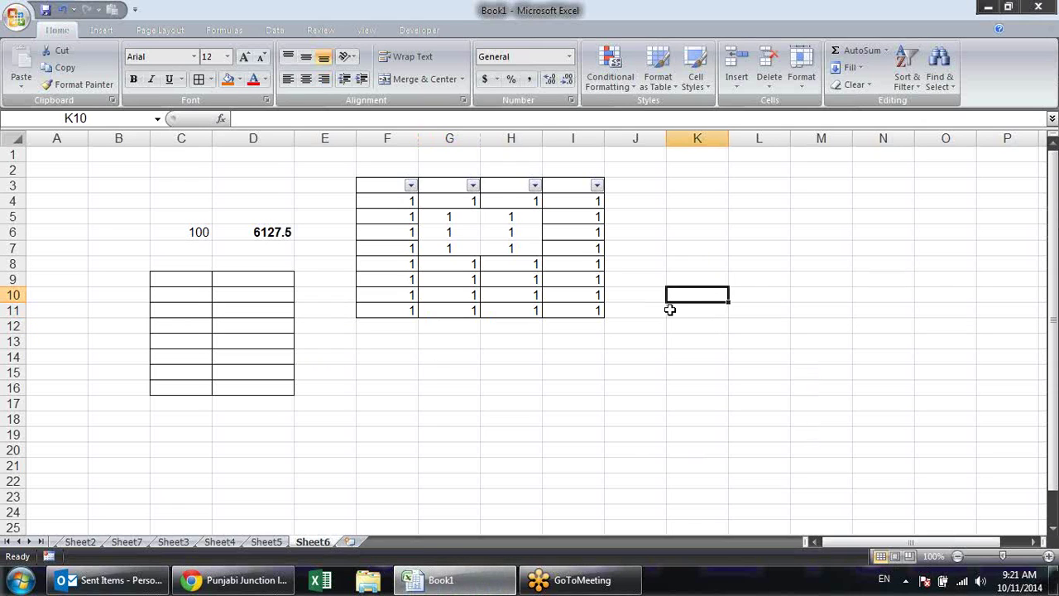
click(692, 359)
click(644, 242)
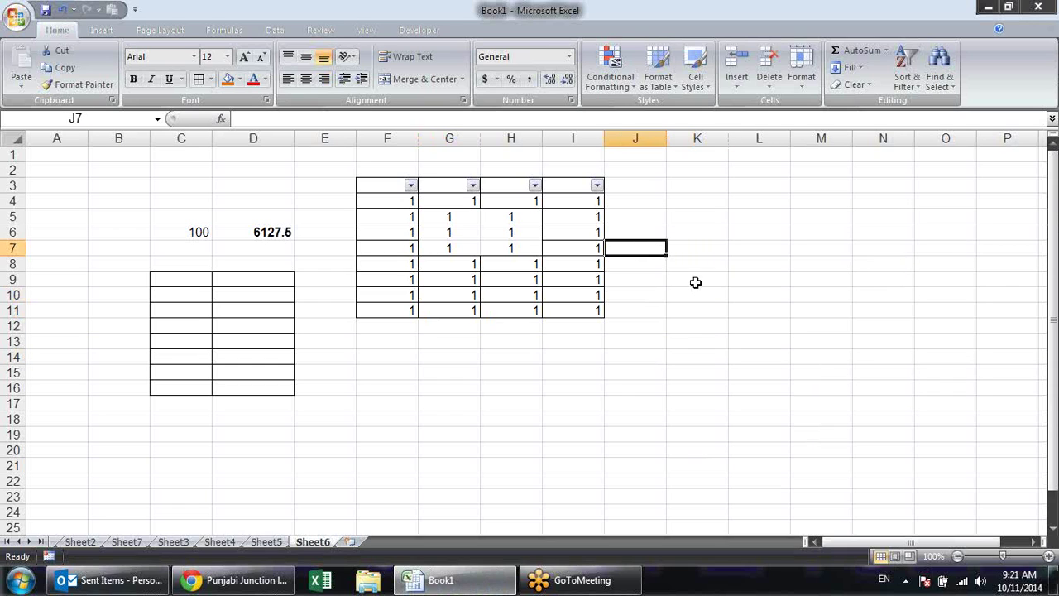
click(657, 341)
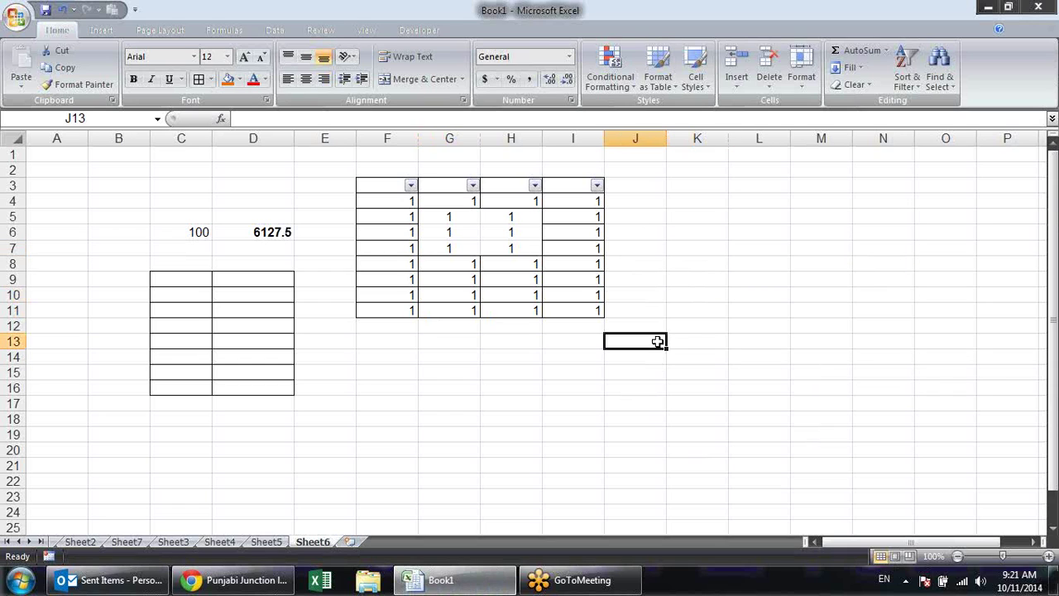
Search Excel Help for 'keyboard shortcuts' and open 'Excel shortcut and function keys' maximized
key(F1)
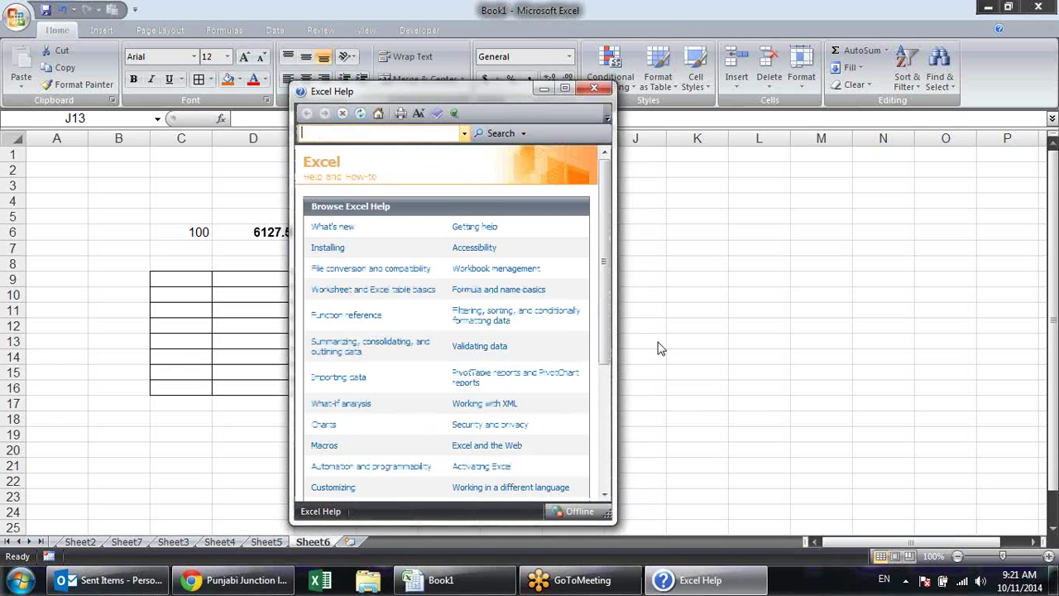
text(keyboard shortc)
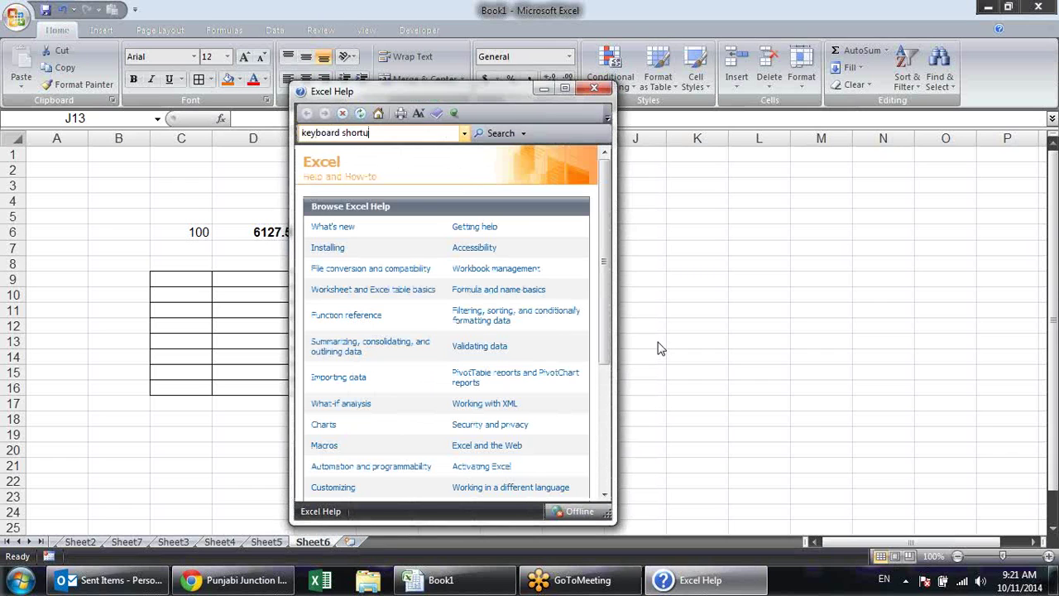
text(uts)
key(Return)
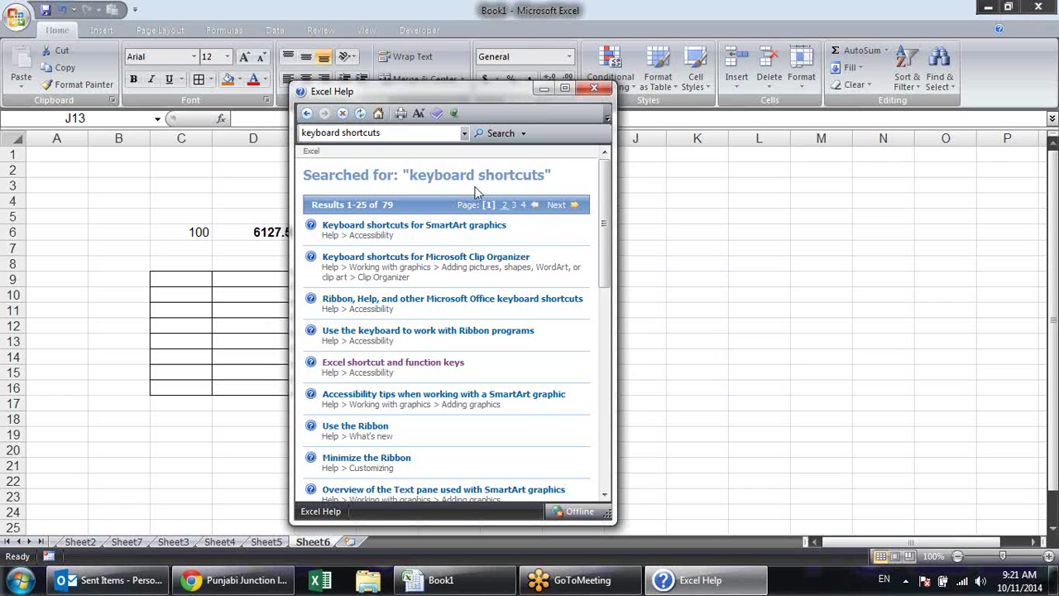
click(458, 366)
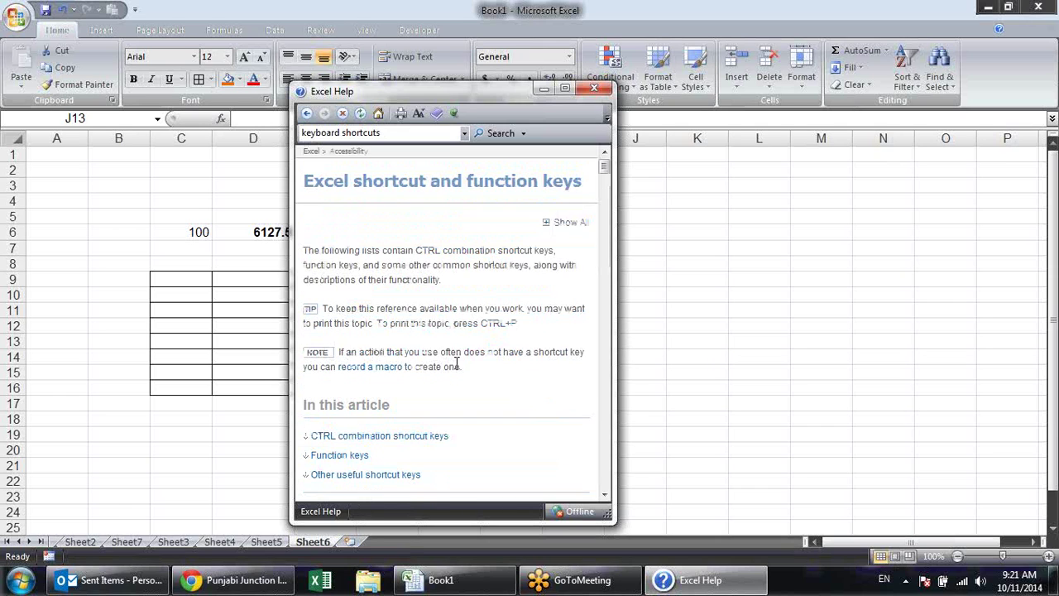
click(569, 89)
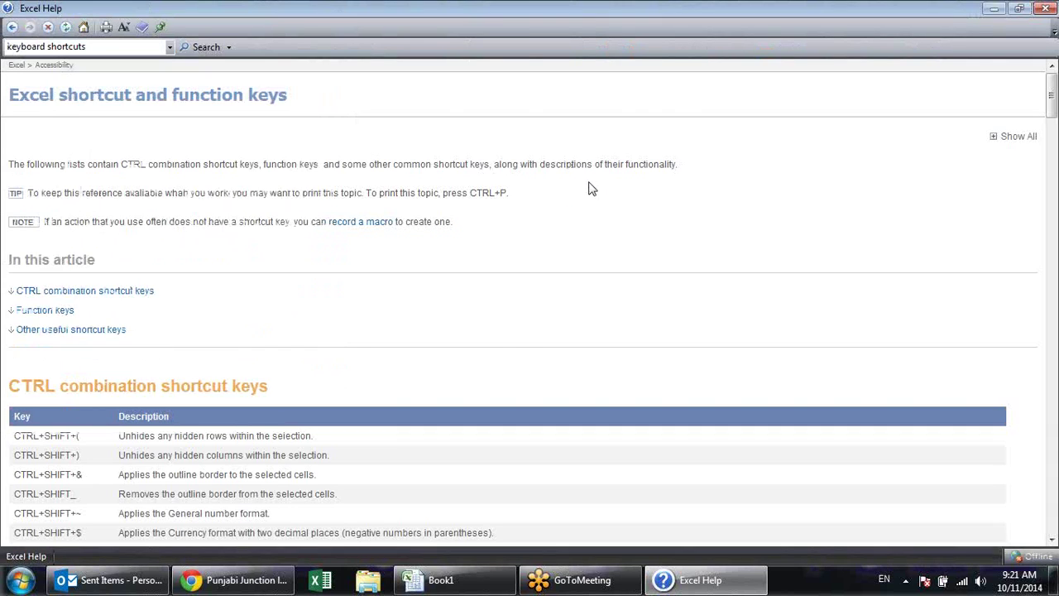
Scroll through the article, highlighting shortcuts such as unhiding hidden rows
scroll(517, 331, down, 5)
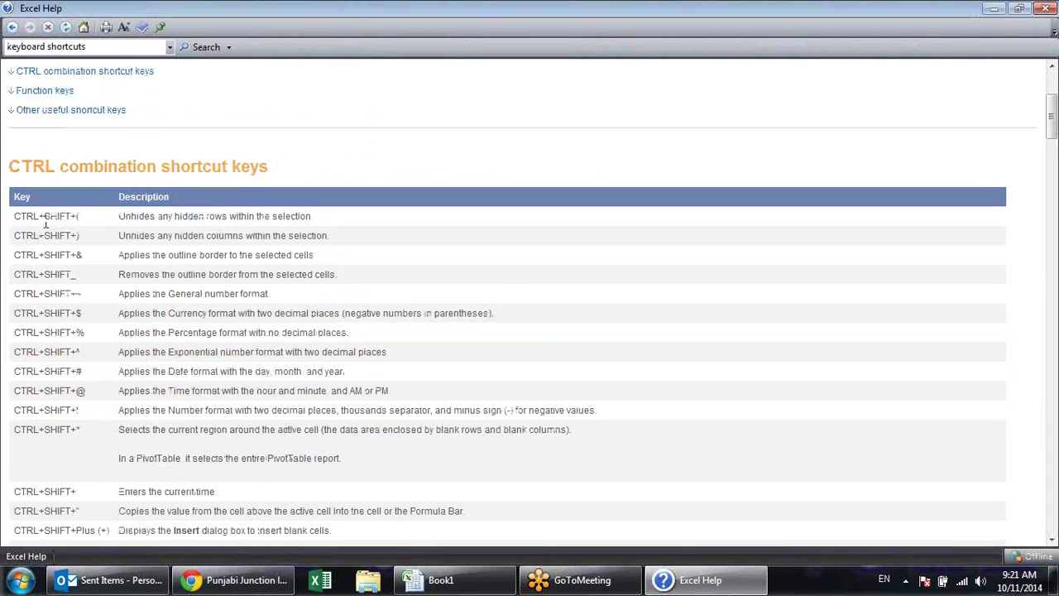
drag(43, 216, 87, 219)
drag(44, 255, 100, 275)
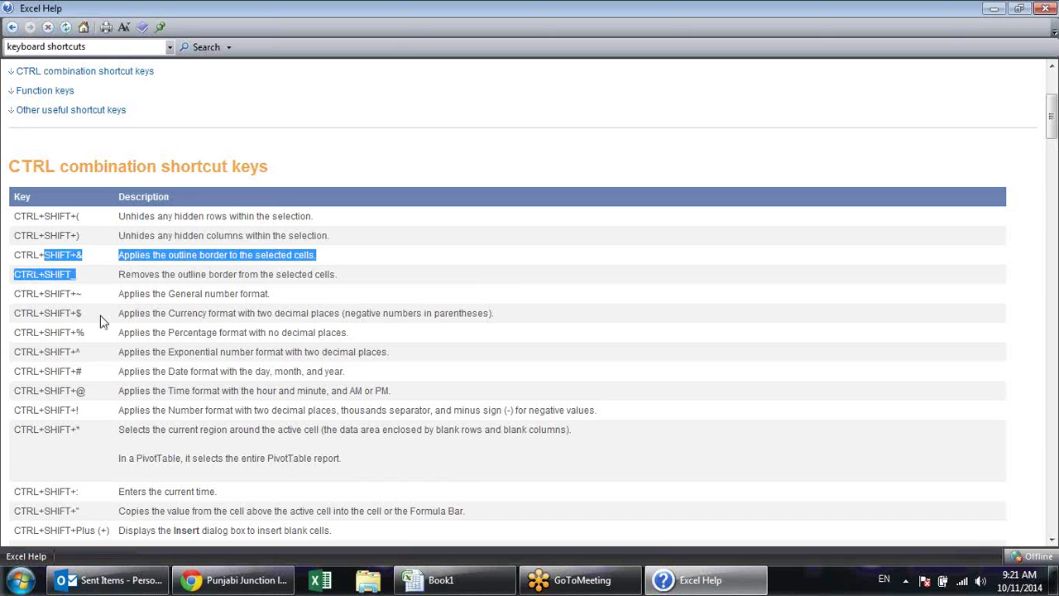
scroll(102, 319, down, 3)
drag(43, 245, 86, 248)
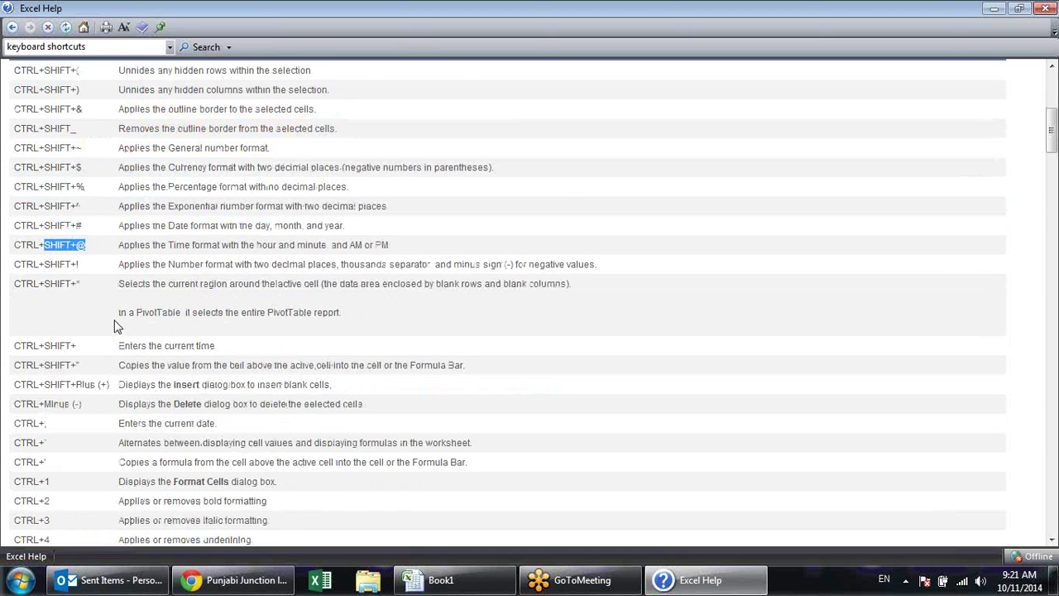
scroll(116, 329, down, 4)
scroll(116, 328, down, 3)
scroll(118, 326, down, 7)
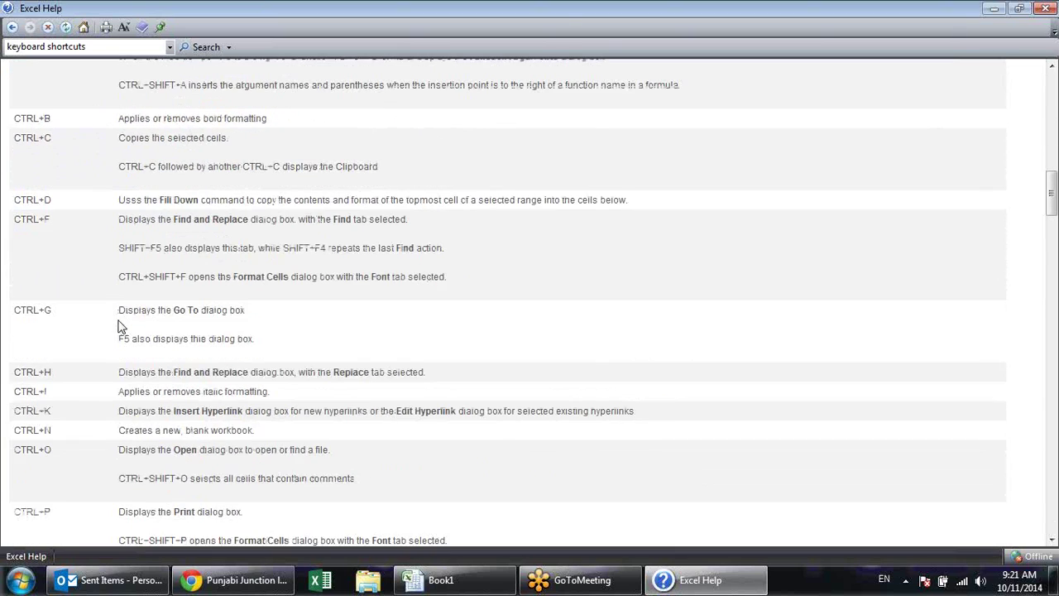
scroll(118, 327, down, 9)
scroll(120, 322, down, 1)
scroll(118, 323, down, 5)
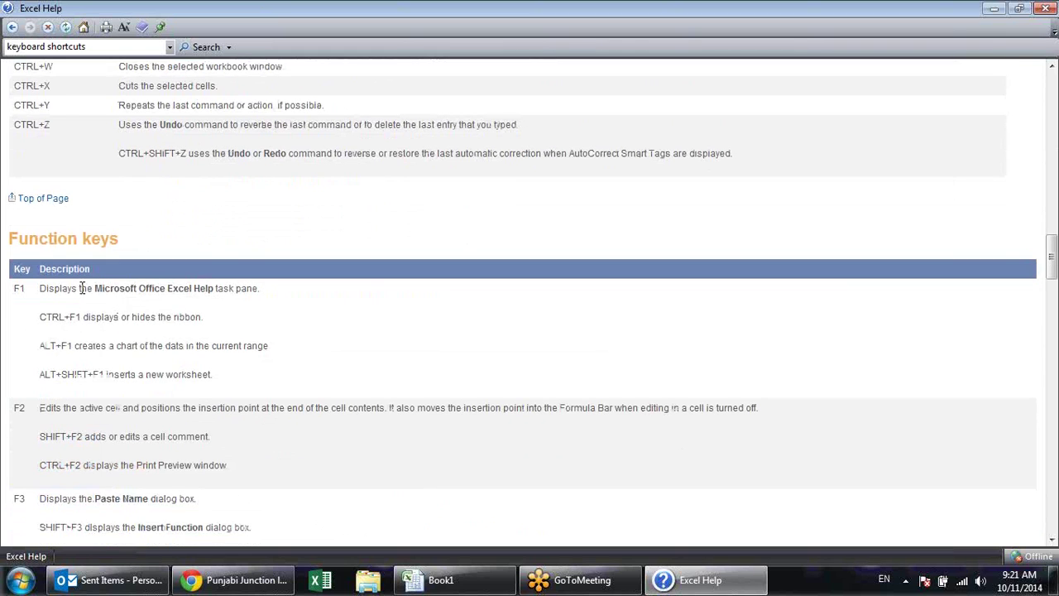
drag(80, 288, 163, 356)
scroll(163, 355, down, 5)
scroll(163, 356, down, 7)
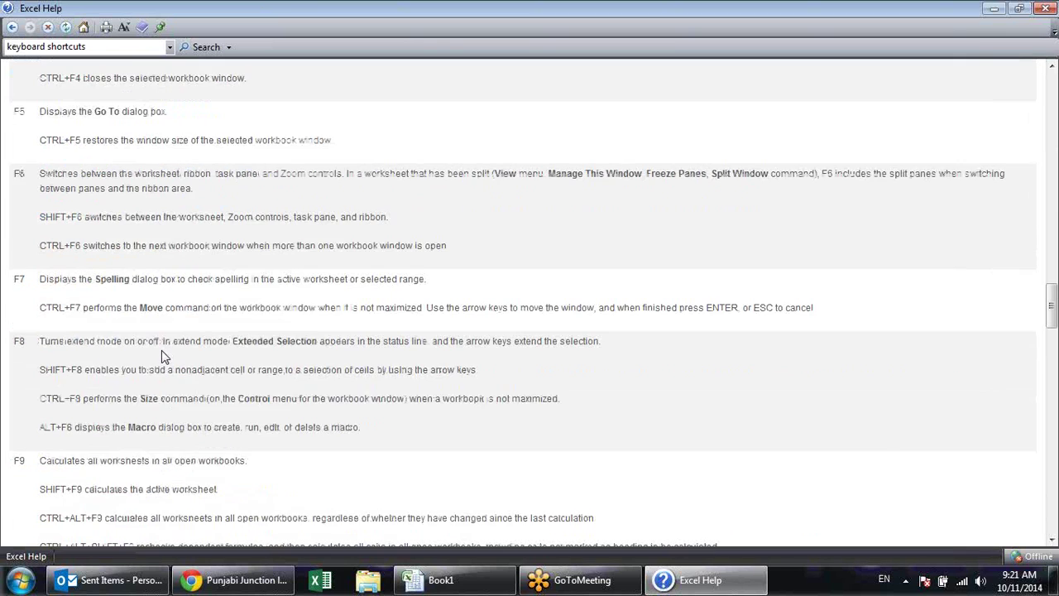
scroll(163, 356, down, 5)
scroll(163, 352, down, 4)
scroll(163, 350, down, 5)
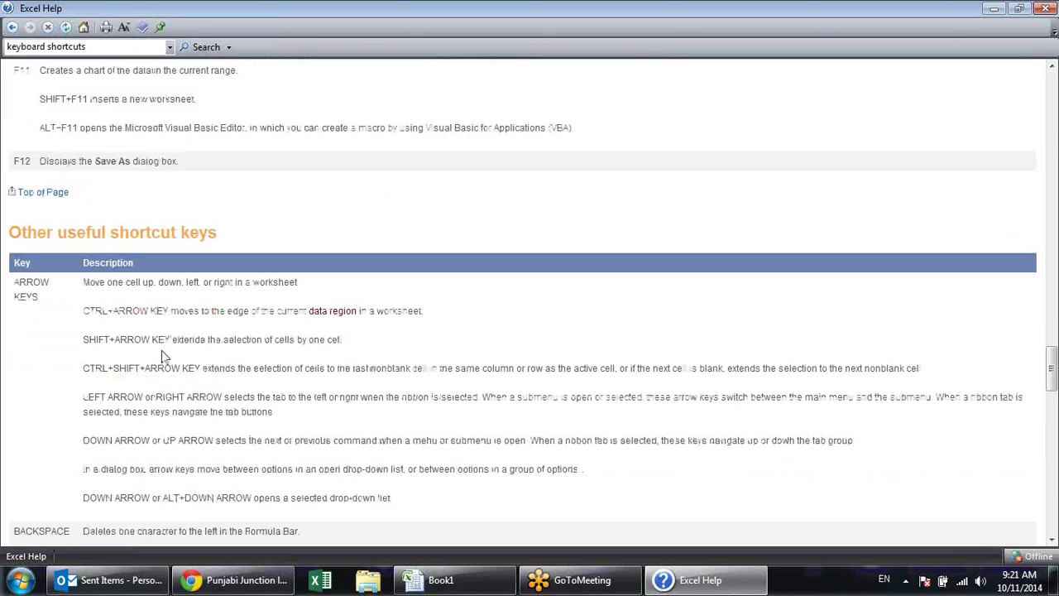
scroll(139, 307, down, 1)
scroll(139, 307, down, 3)
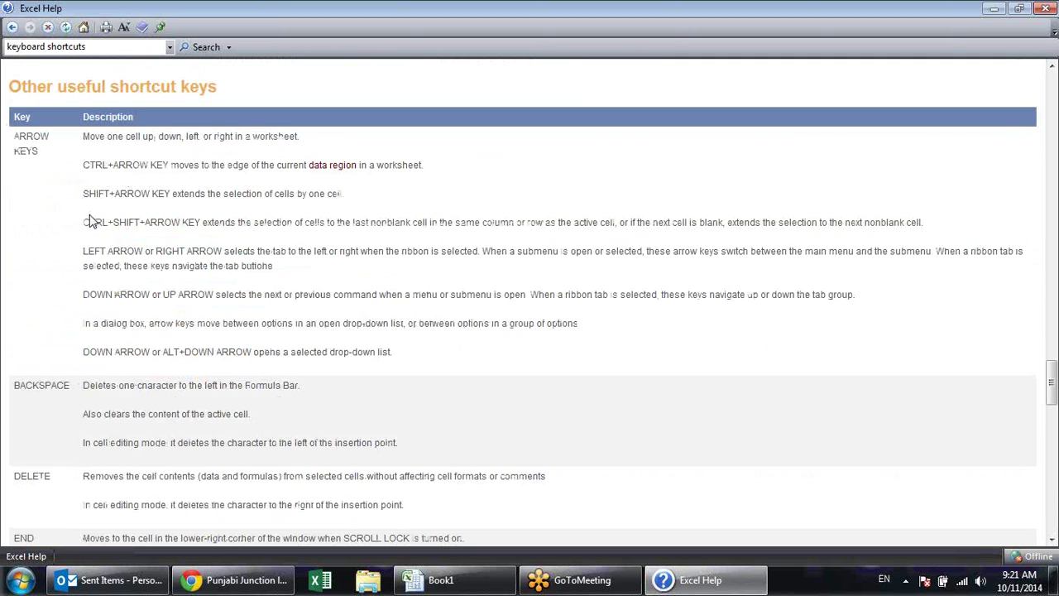
drag(82, 222, 237, 223)
Scroll to the end of the article and close Help, returning to the workbook
click(196, 246)
scroll(190, 273, down, 4)
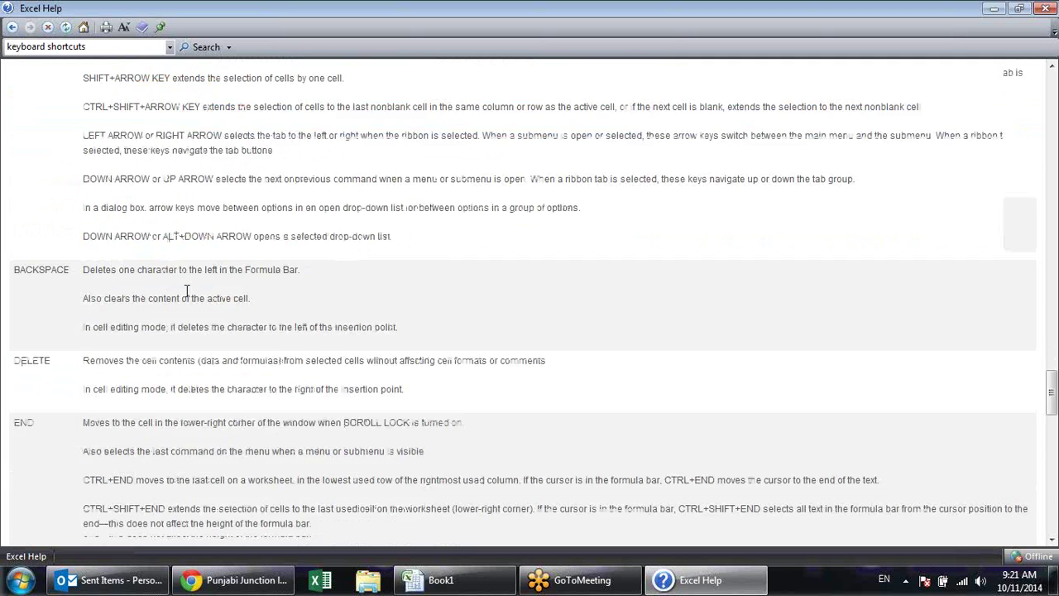
scroll(191, 281, down, 5)
scroll(185, 296, down, 8)
scroll(186, 296, down, 9)
scroll(186, 296, down, 2)
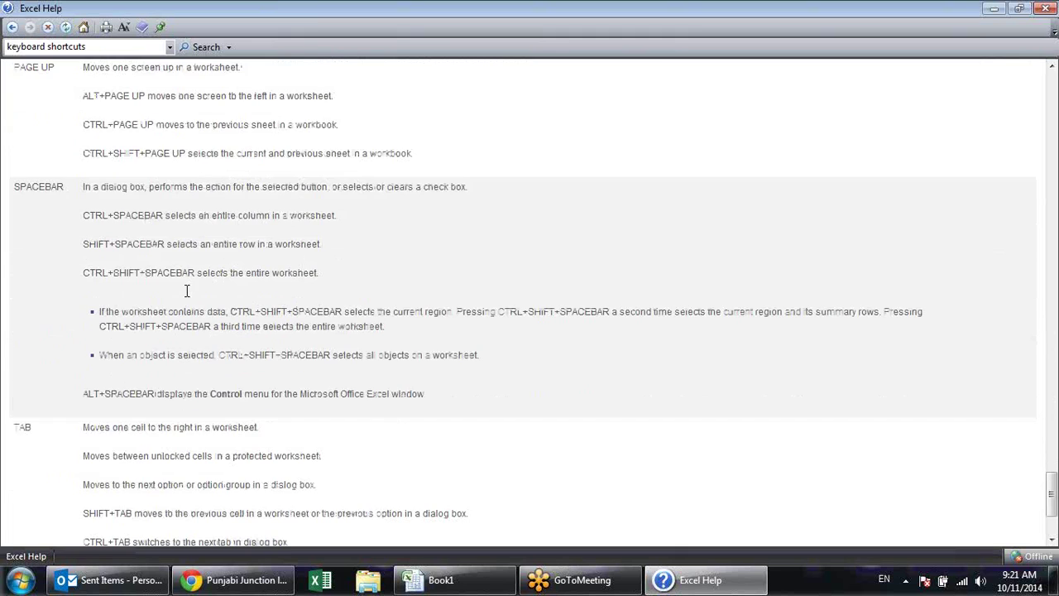
scroll(185, 296, down, 4)
scroll(185, 296, down, 2)
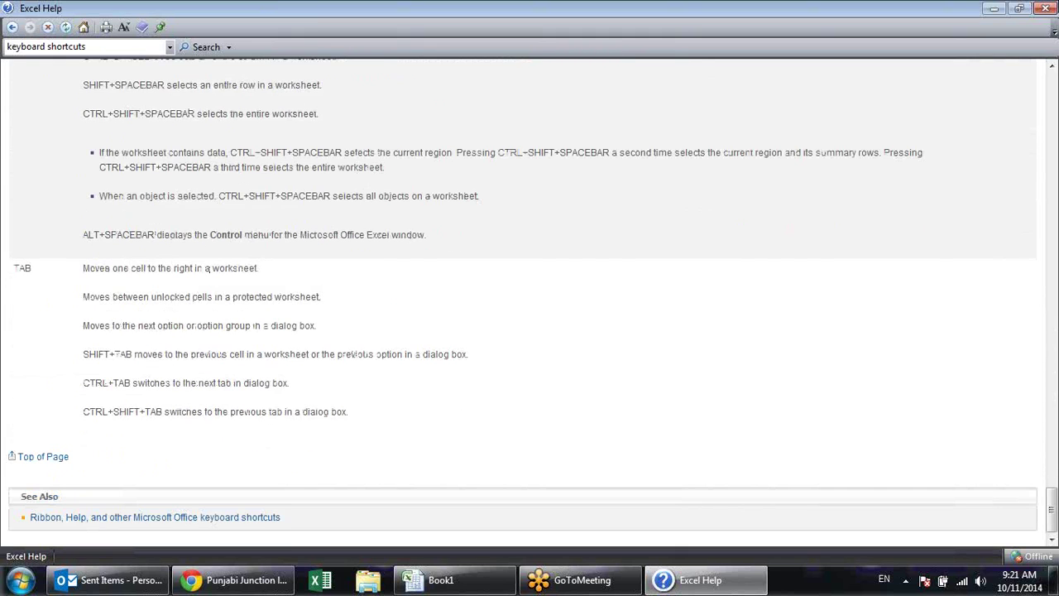
click(1045, 8)
Select K8, minimize Excel and refresh the desktop from its right-click menu
click(695, 268)
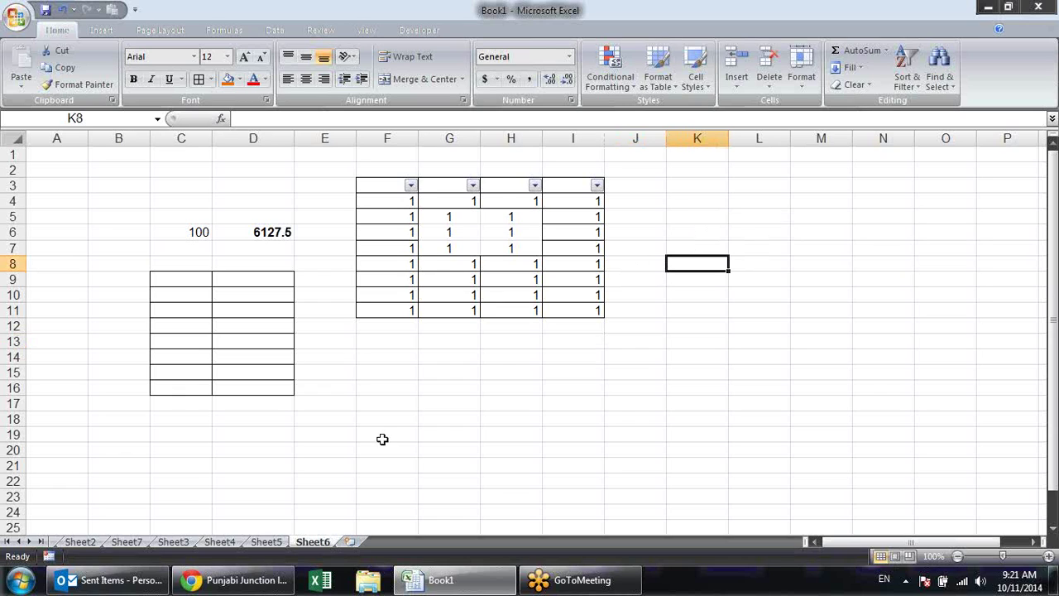
click(988, 10)
right_click(970, 10)
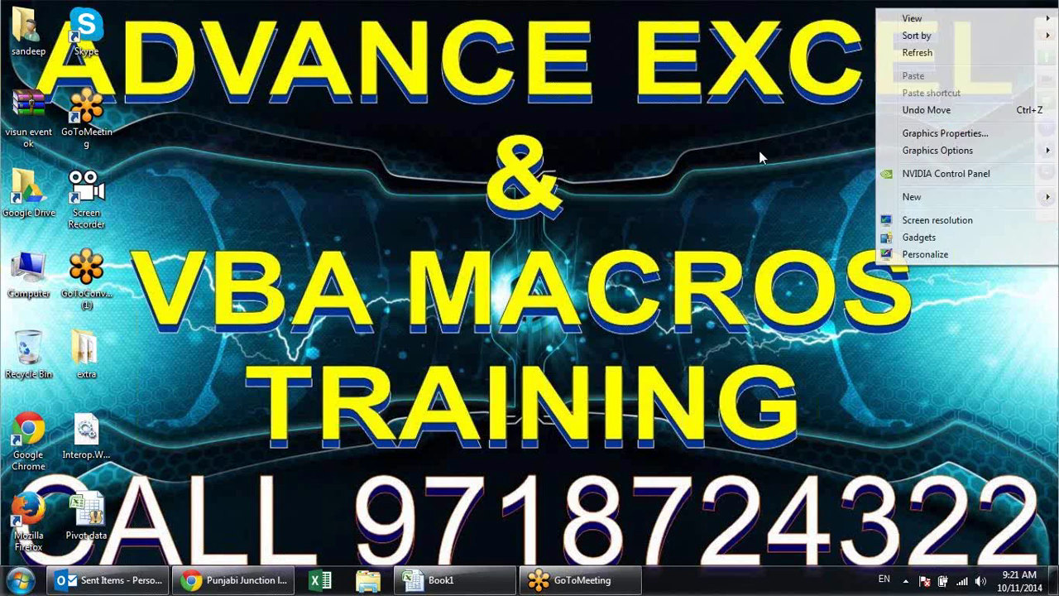
click(949, 54)
right_click(655, 122)
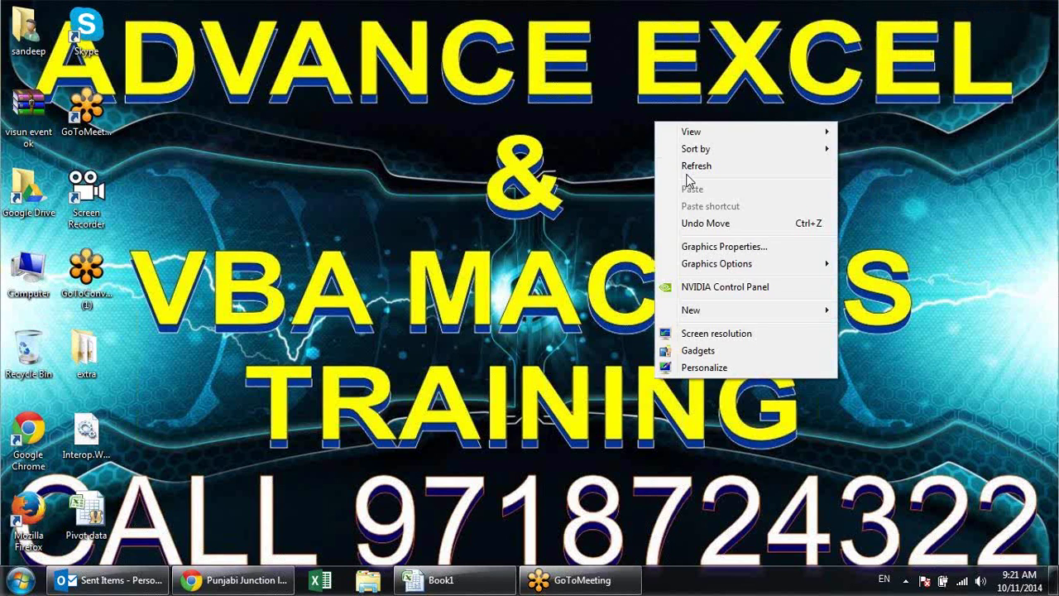
click(693, 165)
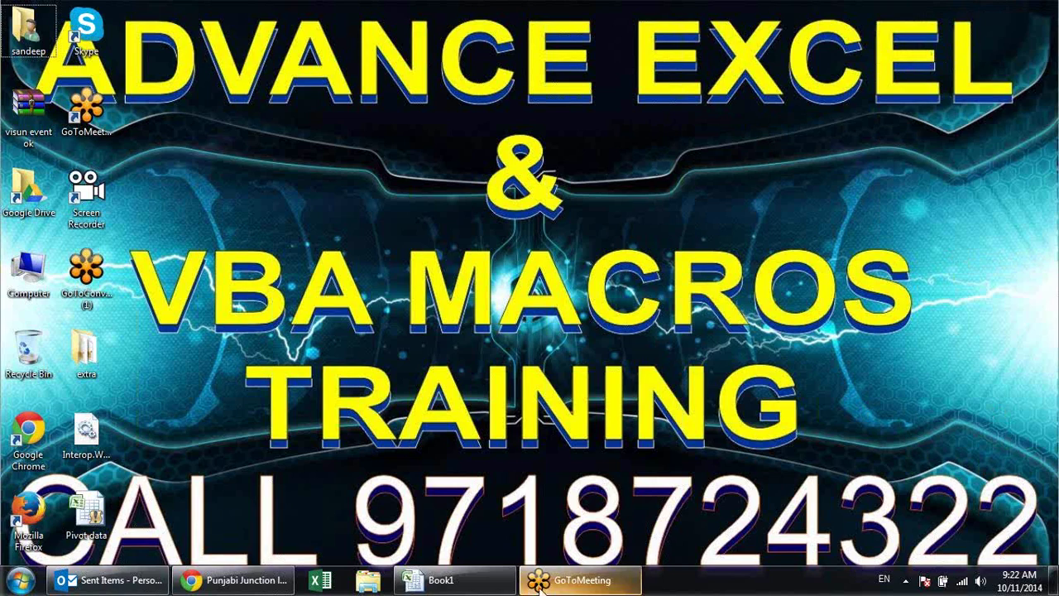
Restore Book1, hide all windows with Win+D, restore Book1 again and minimize it
click(491, 588)
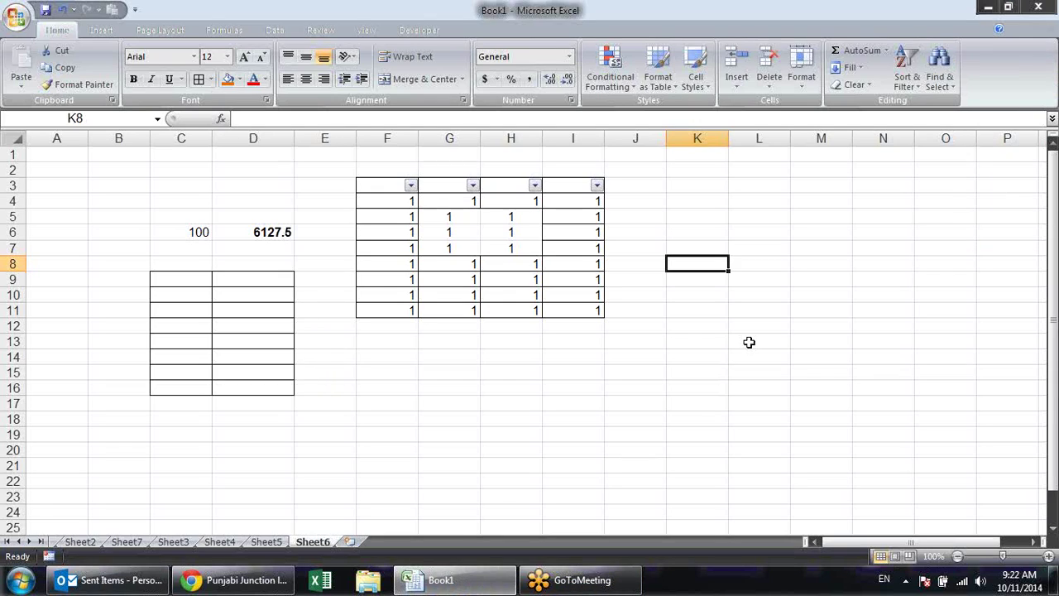
key(super+d)
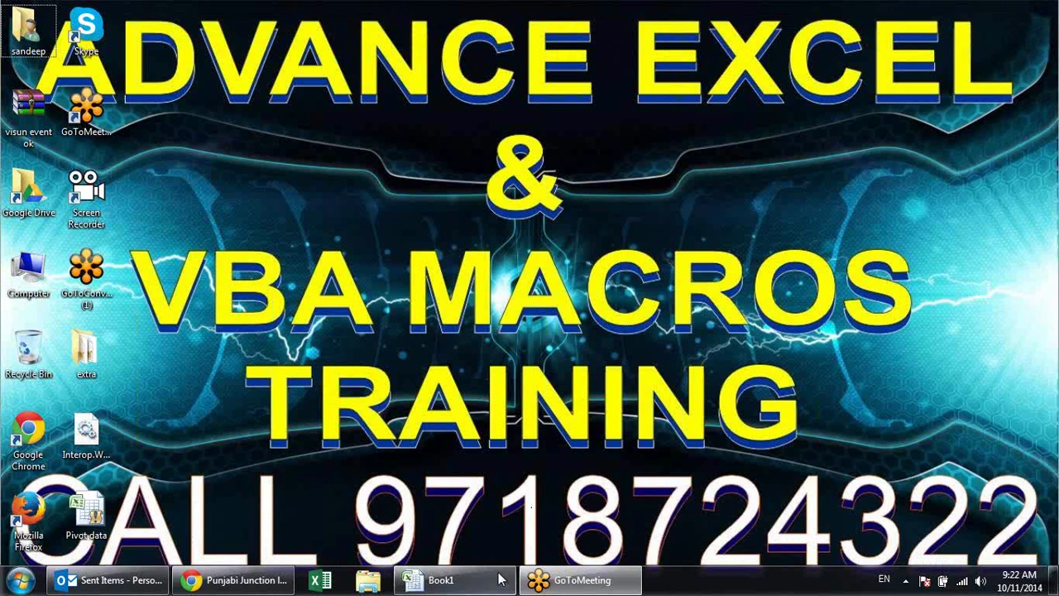
click(440, 580)
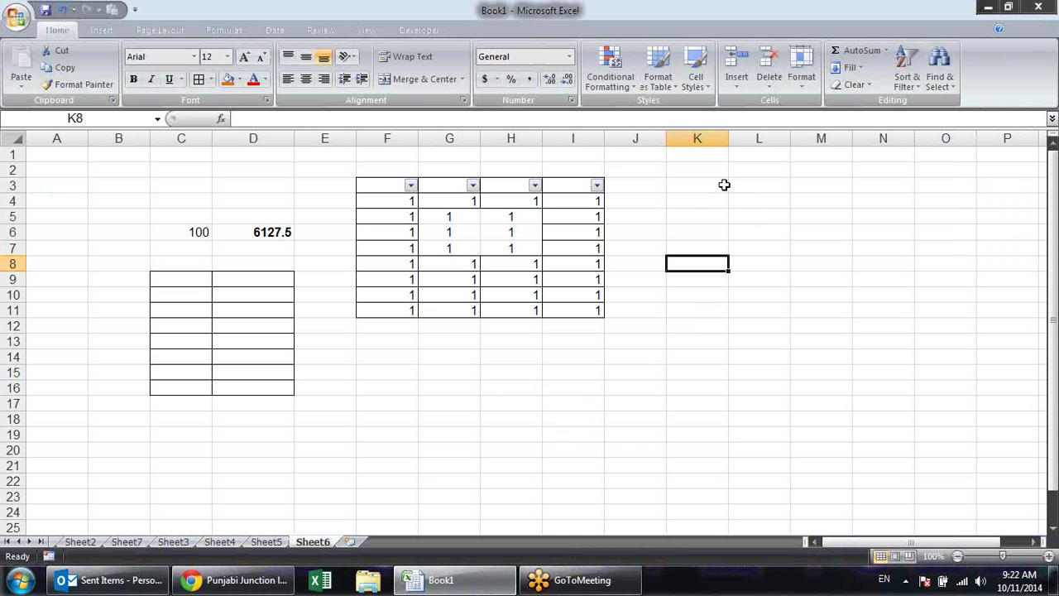
click(989, 7)
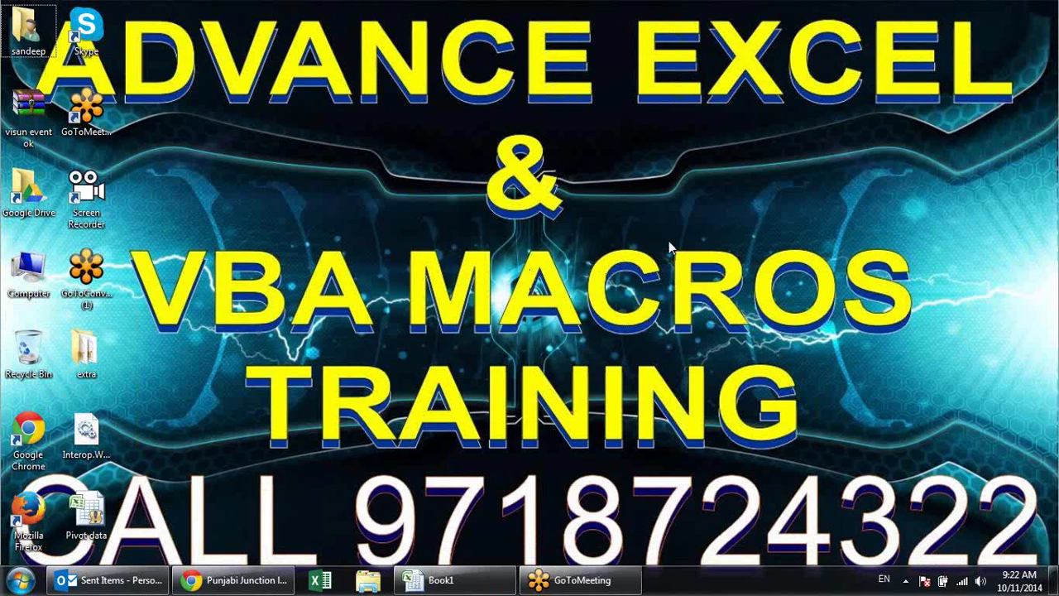
Search Windows Help for 'shortcut' and open the Keyboard shortcuts article maximized
key(F1)
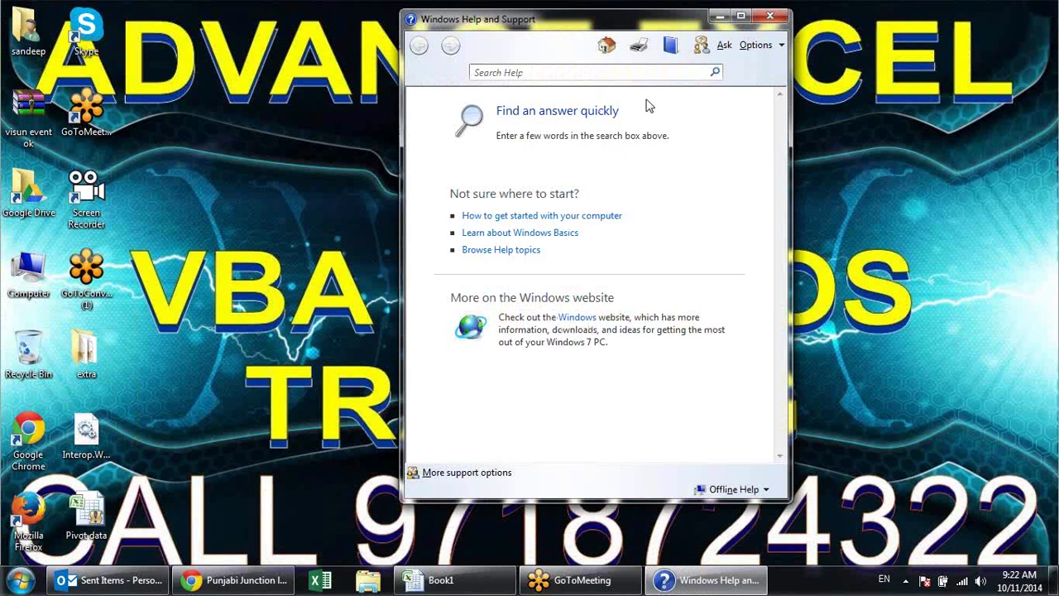
text(sh)
text(ortcut)
key(Return)
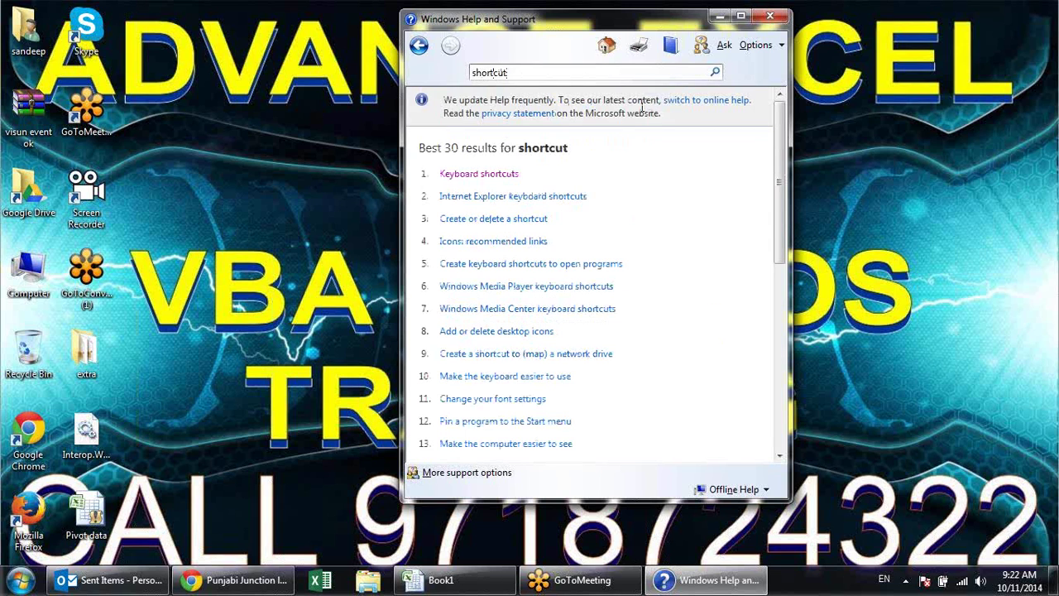
click(498, 174)
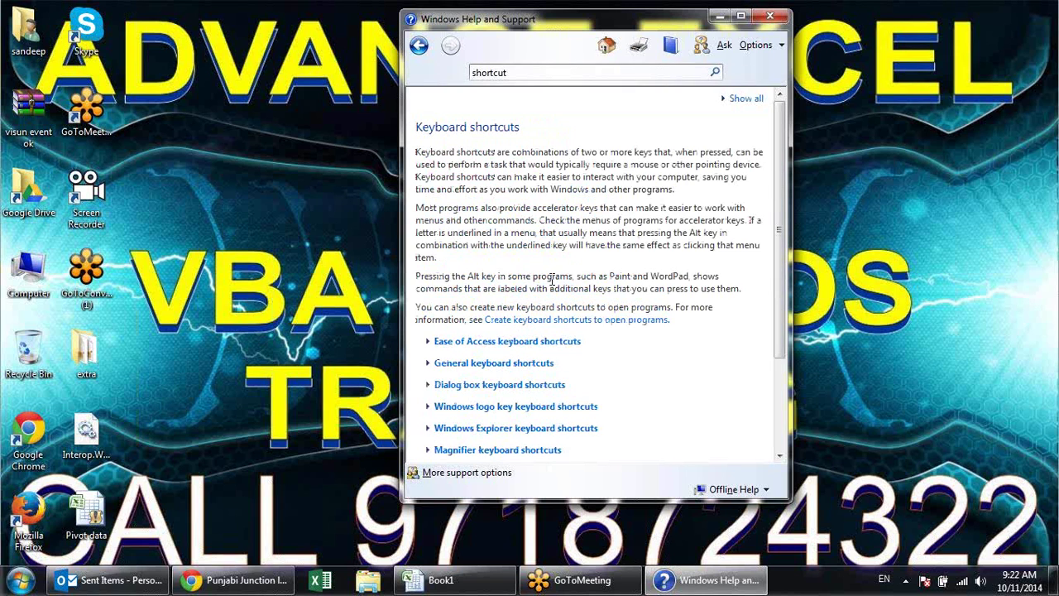
click(740, 15)
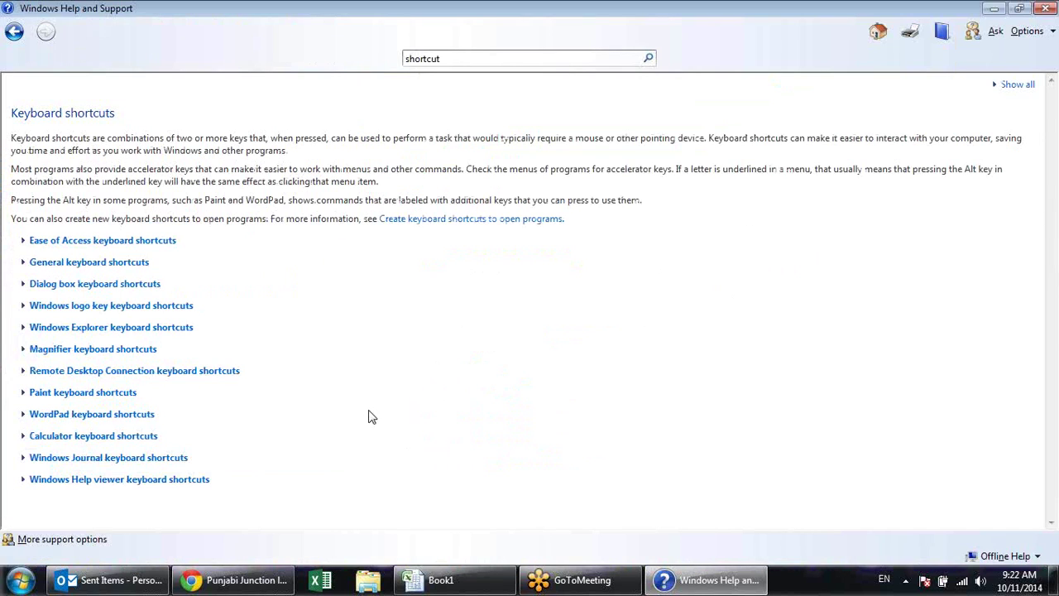
Expand the Windows logo key keyboard shortcuts table, scroll through it, then minimize Help
click(169, 306)
scroll(496, 335, down, 1)
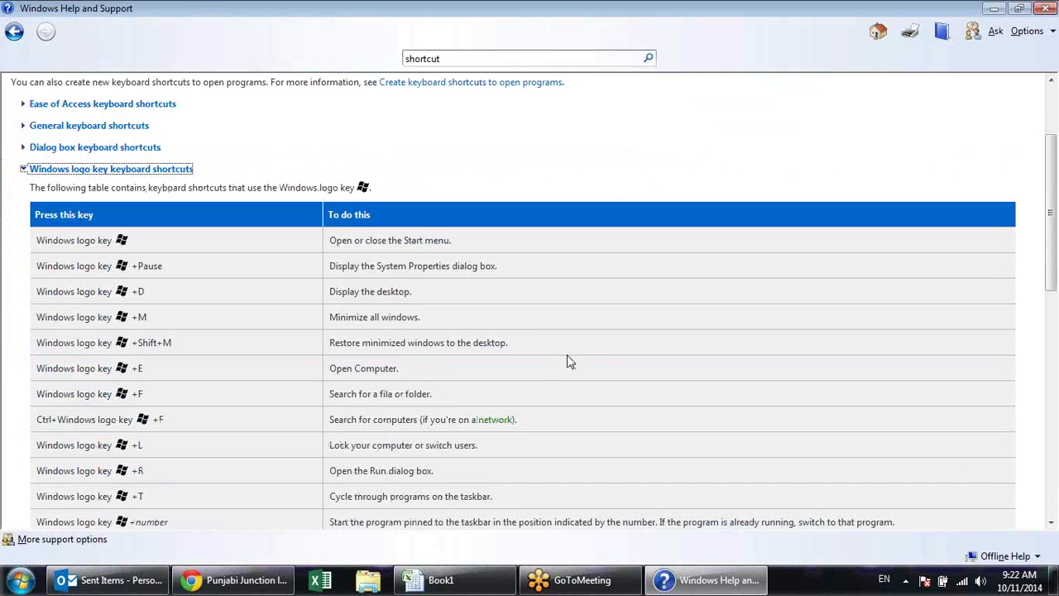
scroll(558, 355, down, 2)
scroll(555, 354, down, 1)
scroll(557, 354, down, 2)
scroll(558, 354, up, 1)
scroll(558, 354, up, 3)
scroll(685, 511, up, 3)
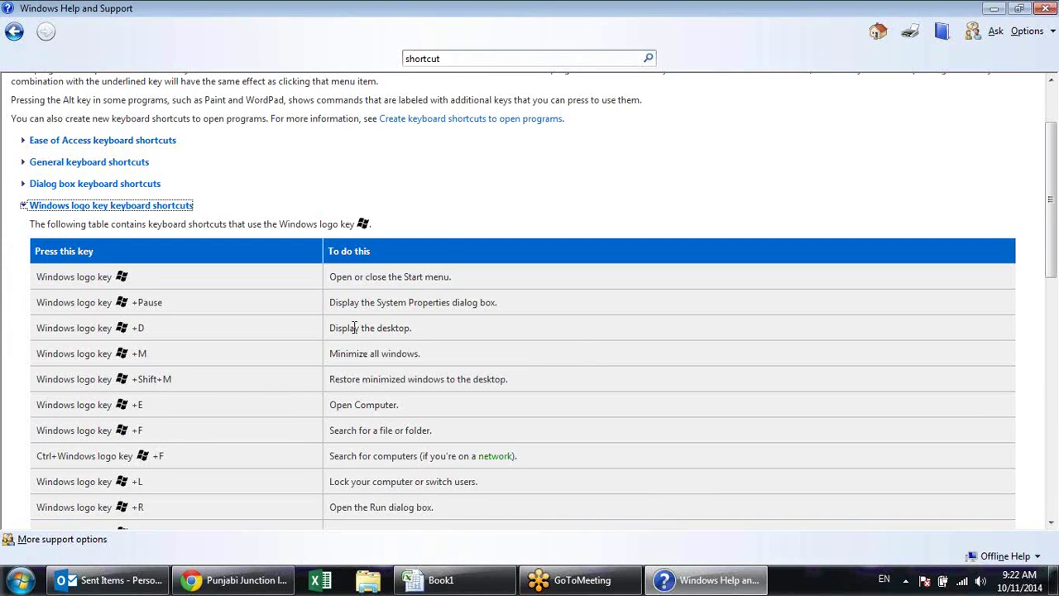
click(990, 9)
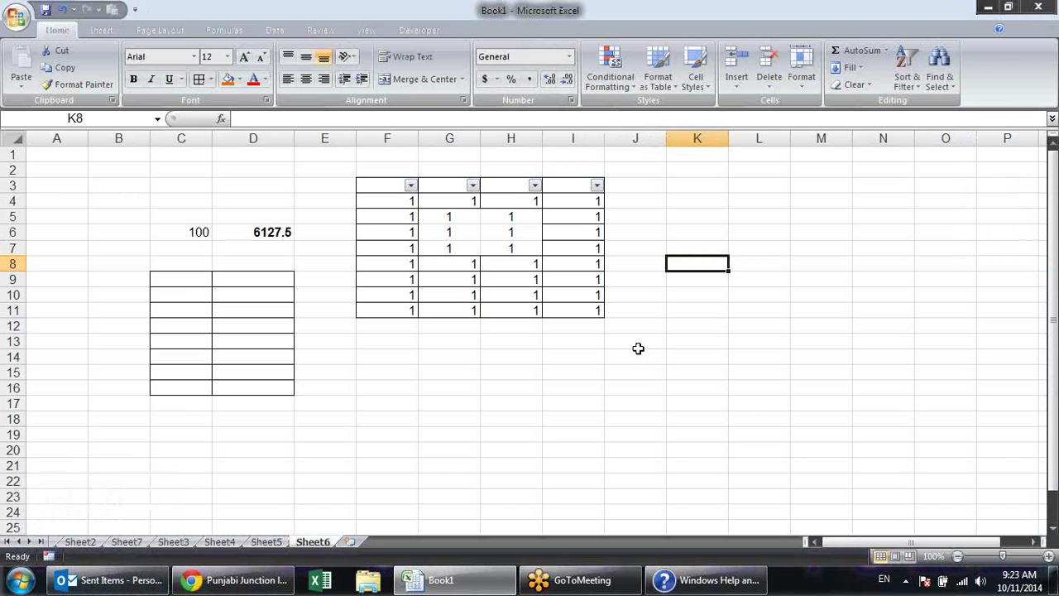
key(alt+Tab)
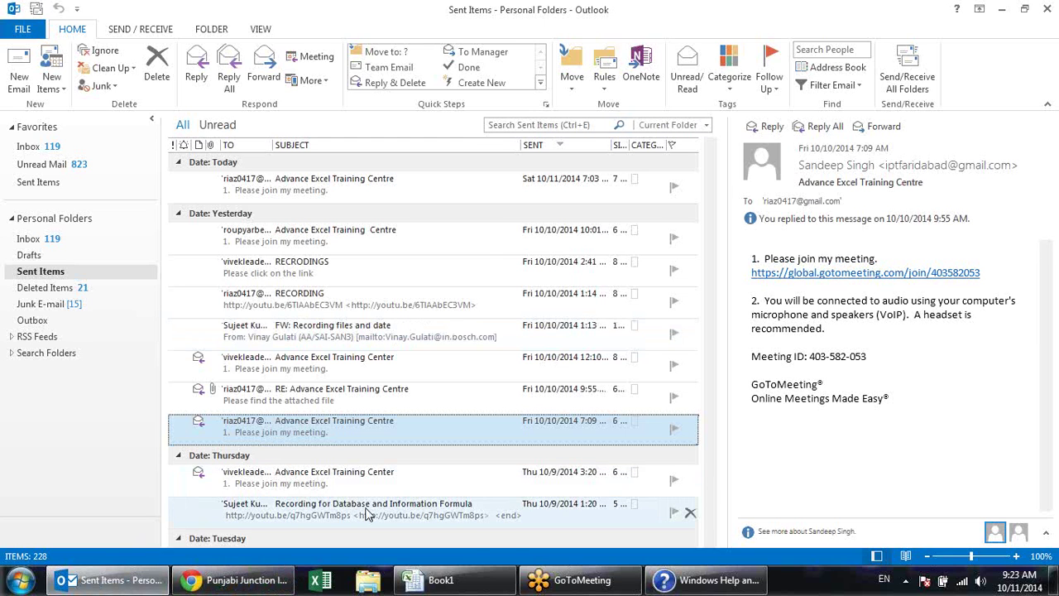
key(alt+Tab)
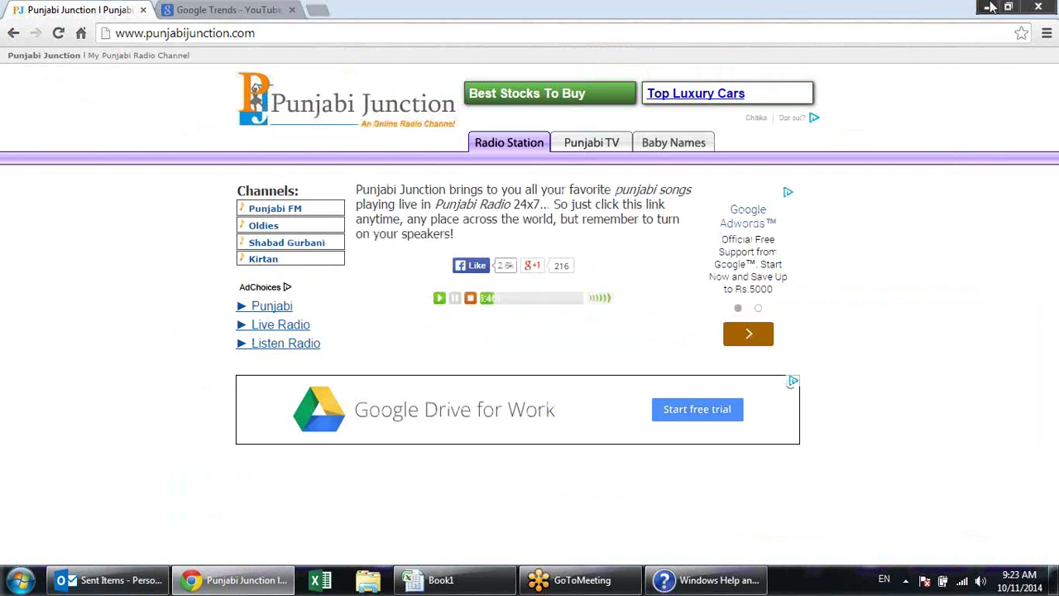
click(990, 8)
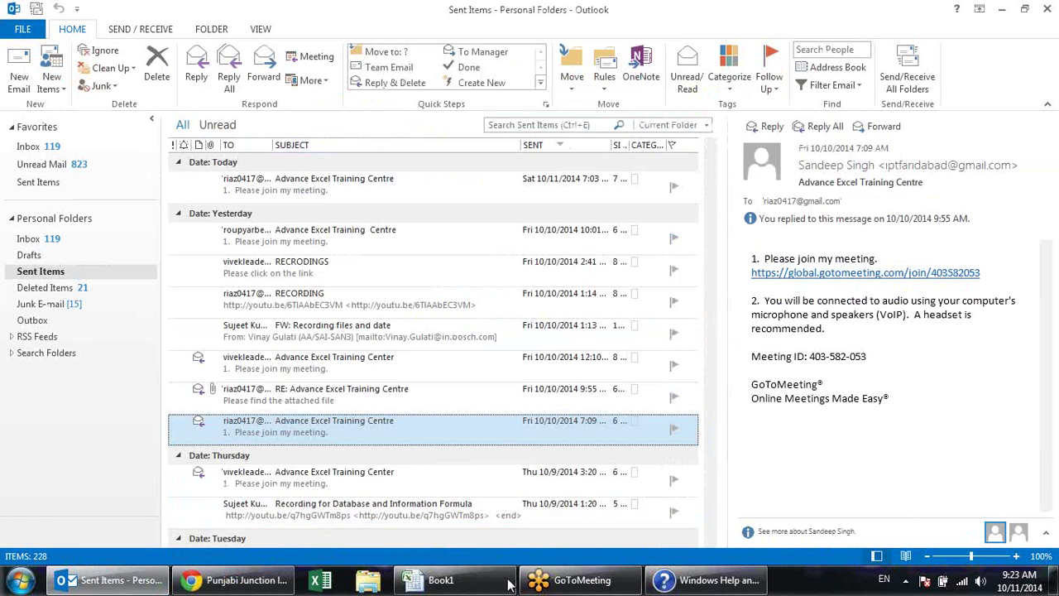
click(507, 582)
mouse_move(110, 580)
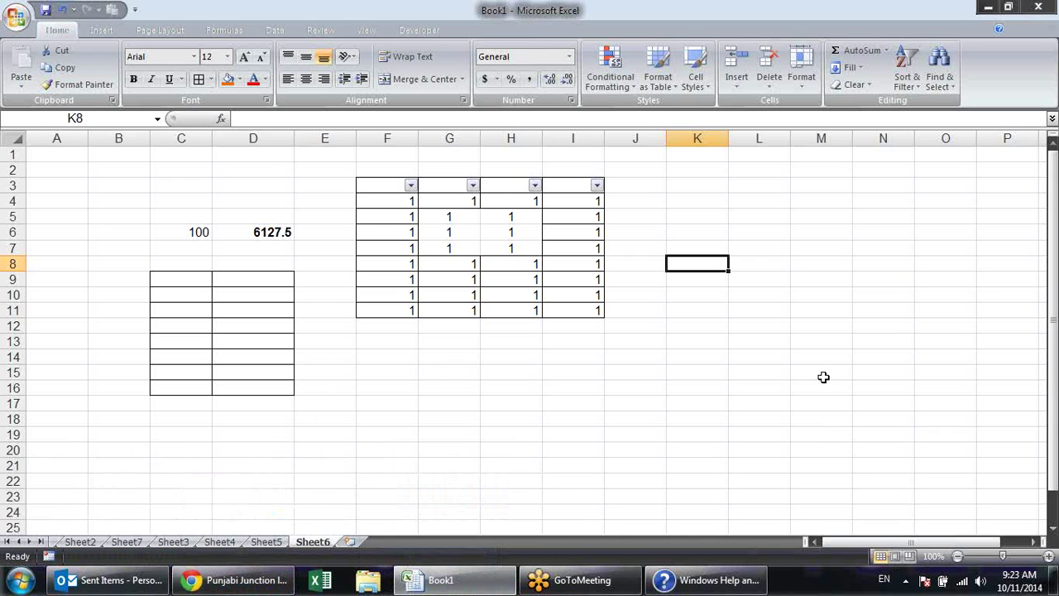
mouse_move(579, 579)
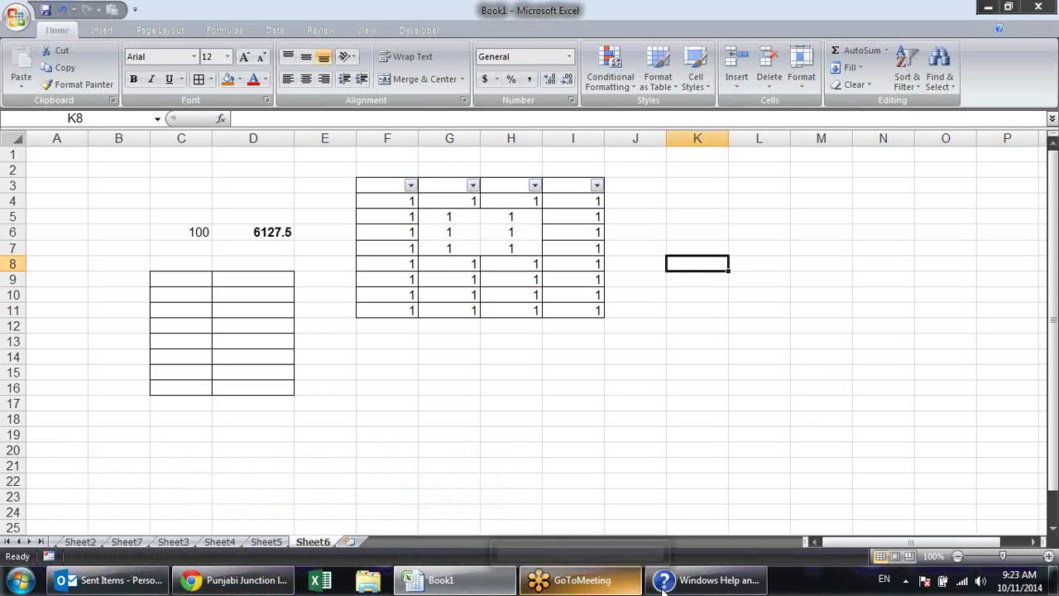
Bring Windows Help and Support back and expand the Dialog box keyboard shortcuts section
click(665, 581)
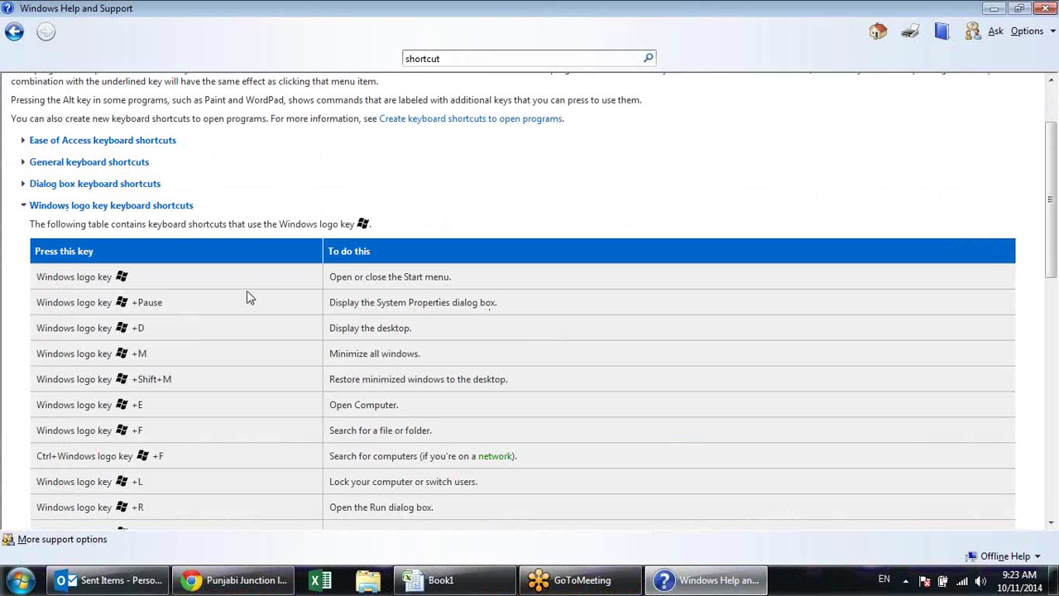
scroll(248, 312, down, 3)
scroll(247, 312, down, 3)
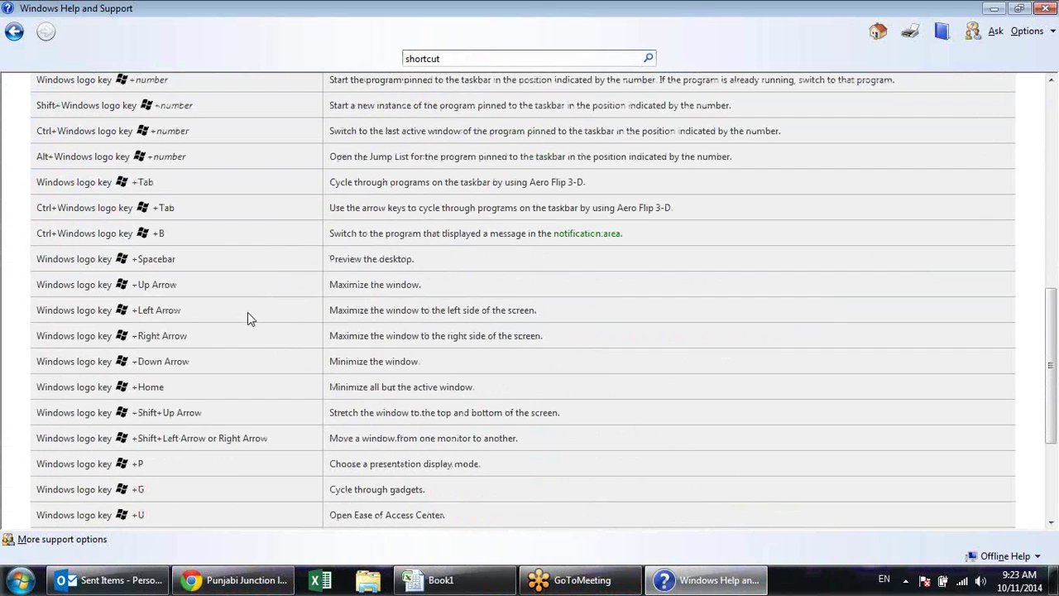
scroll(247, 312, down, 3)
scroll(247, 312, up, 6)
scroll(247, 312, up, 4)
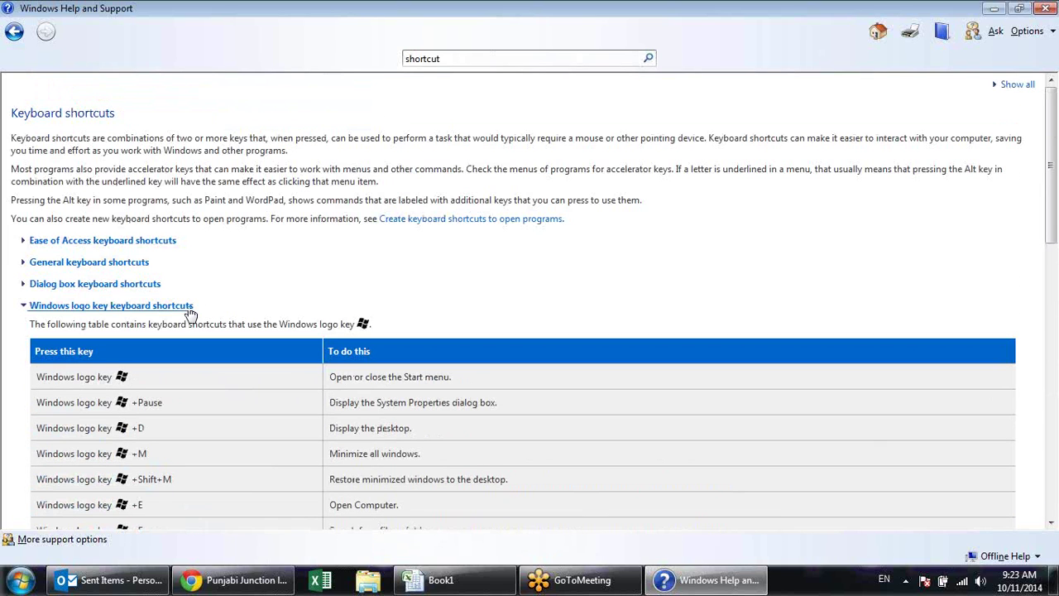
click(152, 291)
Read through the dialog box shortcut tables, then close Windows Help to return to Excel's Book1
scroll(182, 278, down, 2)
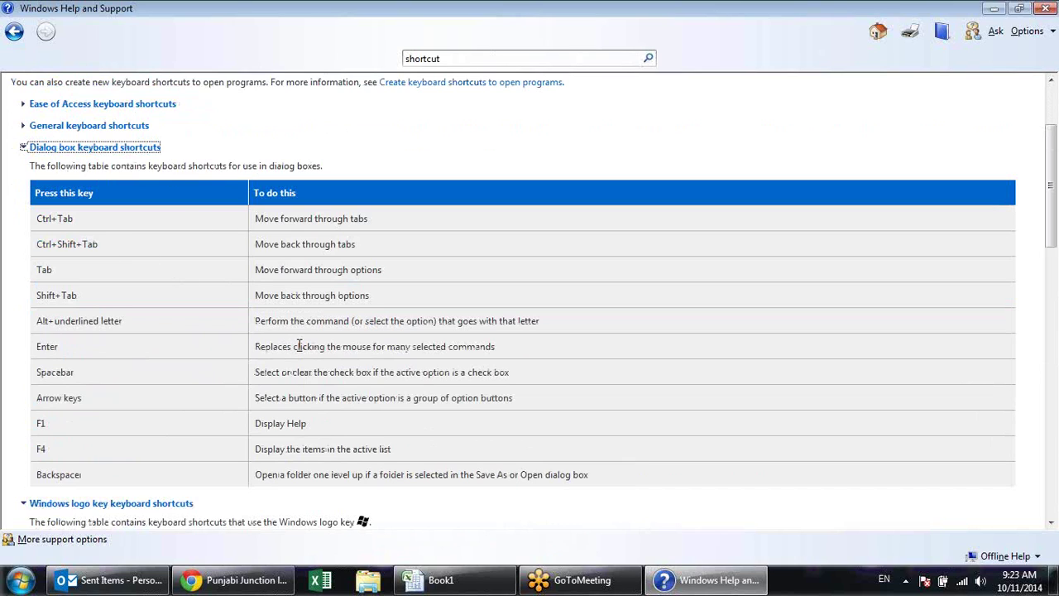
scroll(299, 346, down, 2)
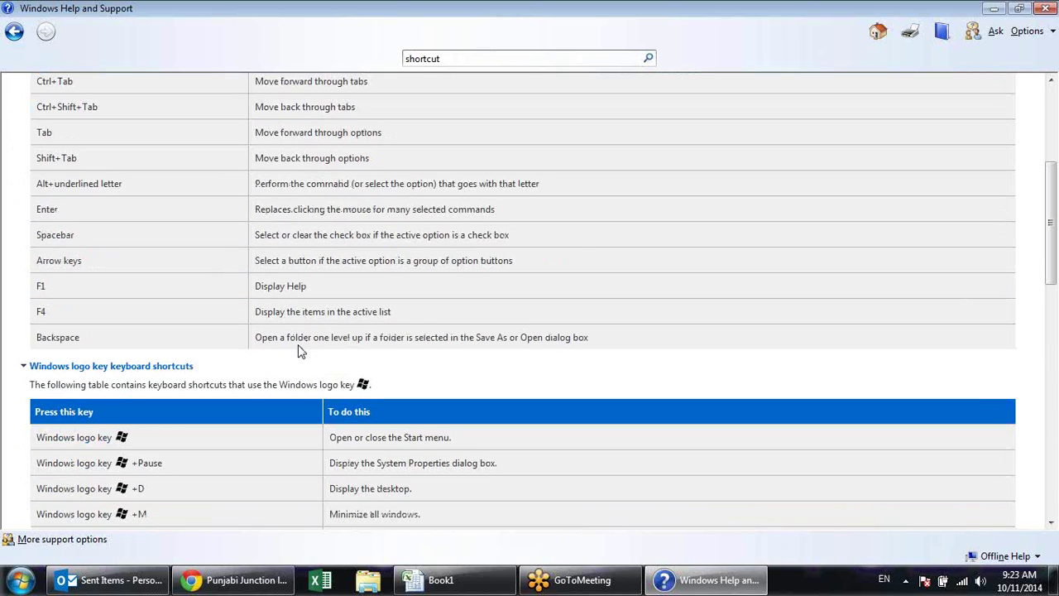
scroll(331, 269, down, 1)
scroll(331, 269, down, 1)
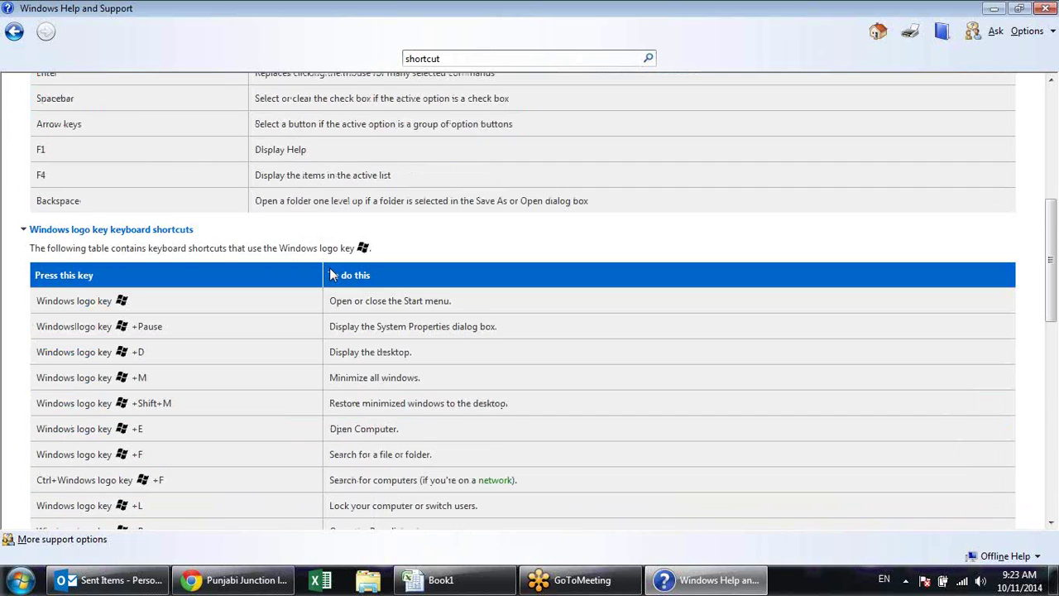
scroll(331, 269, down, 1)
scroll(331, 269, down, 4)
scroll(331, 268, down, 5)
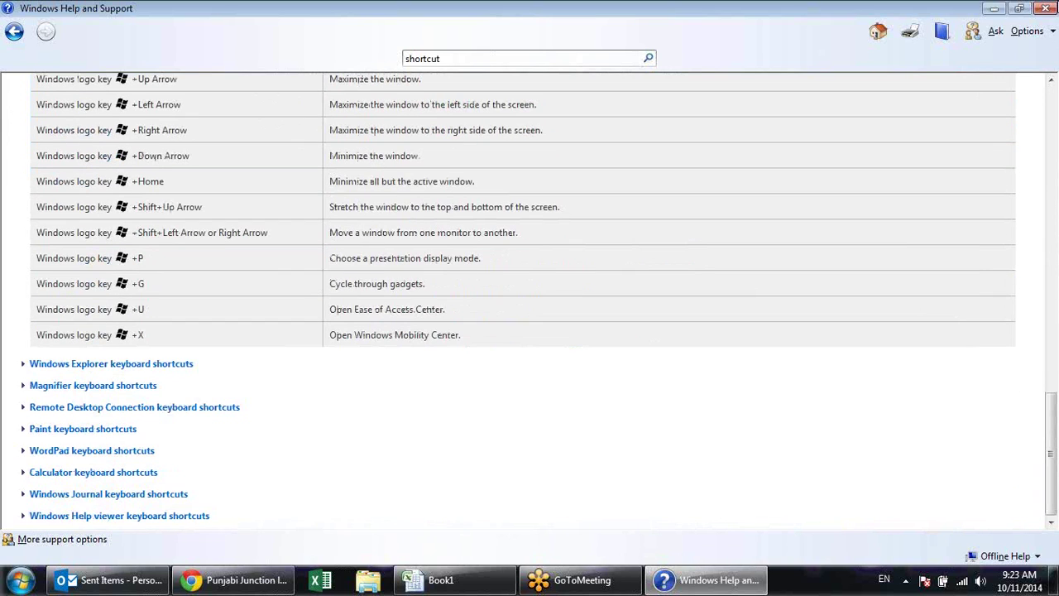
click(1046, 8)
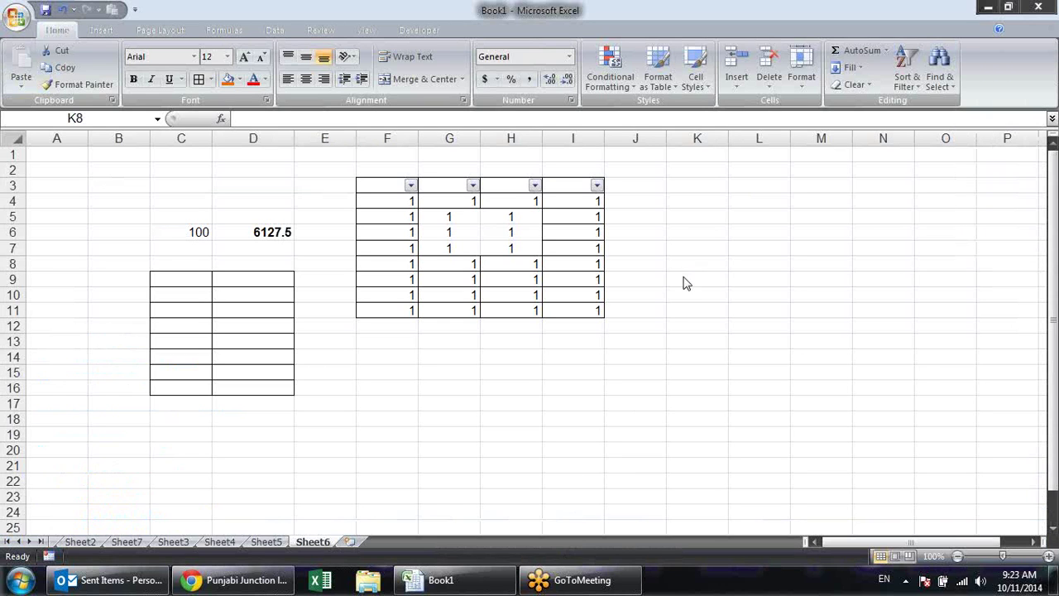